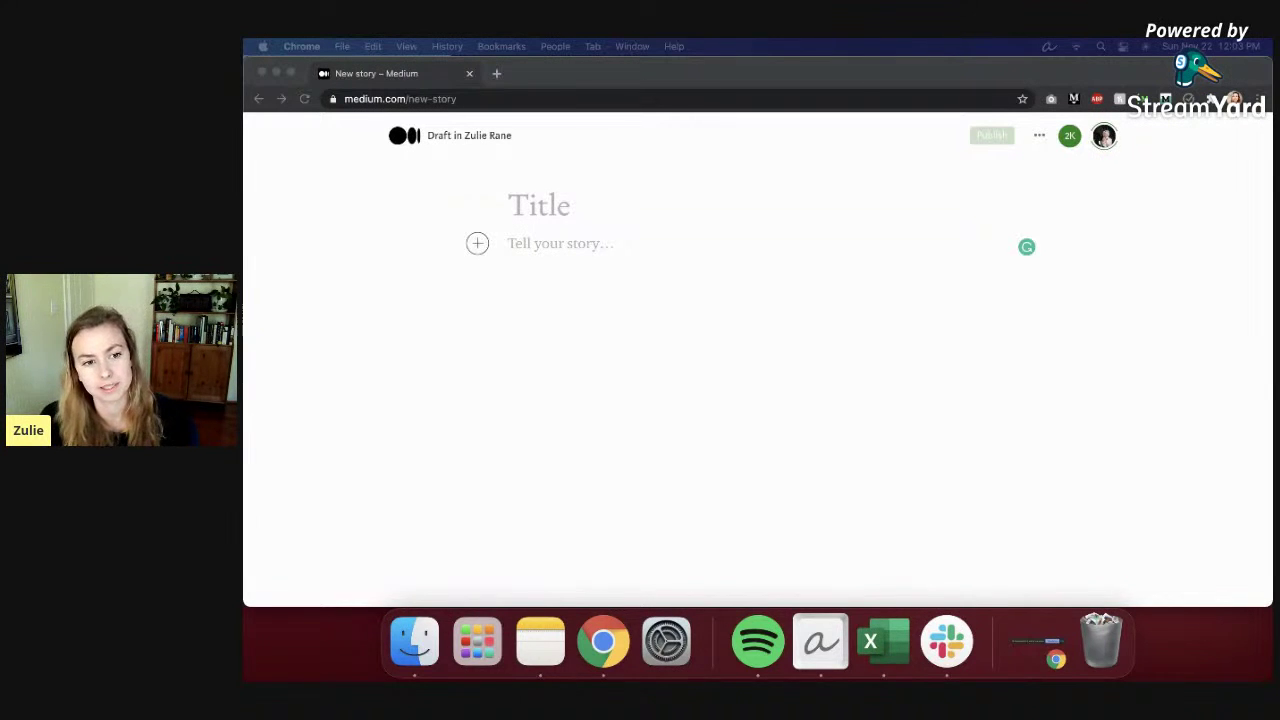
Step: Give the new story draft the title "Psychology Relationships"
left_click(586, 207)
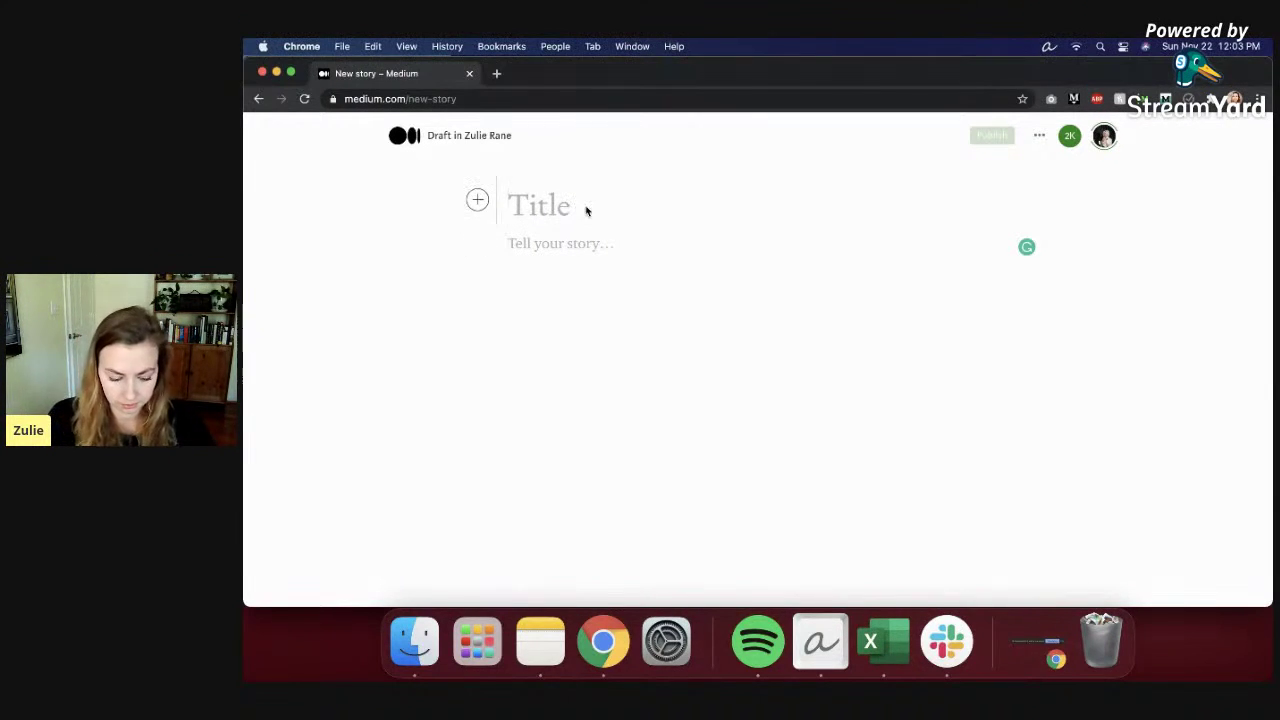
type("Psychol")
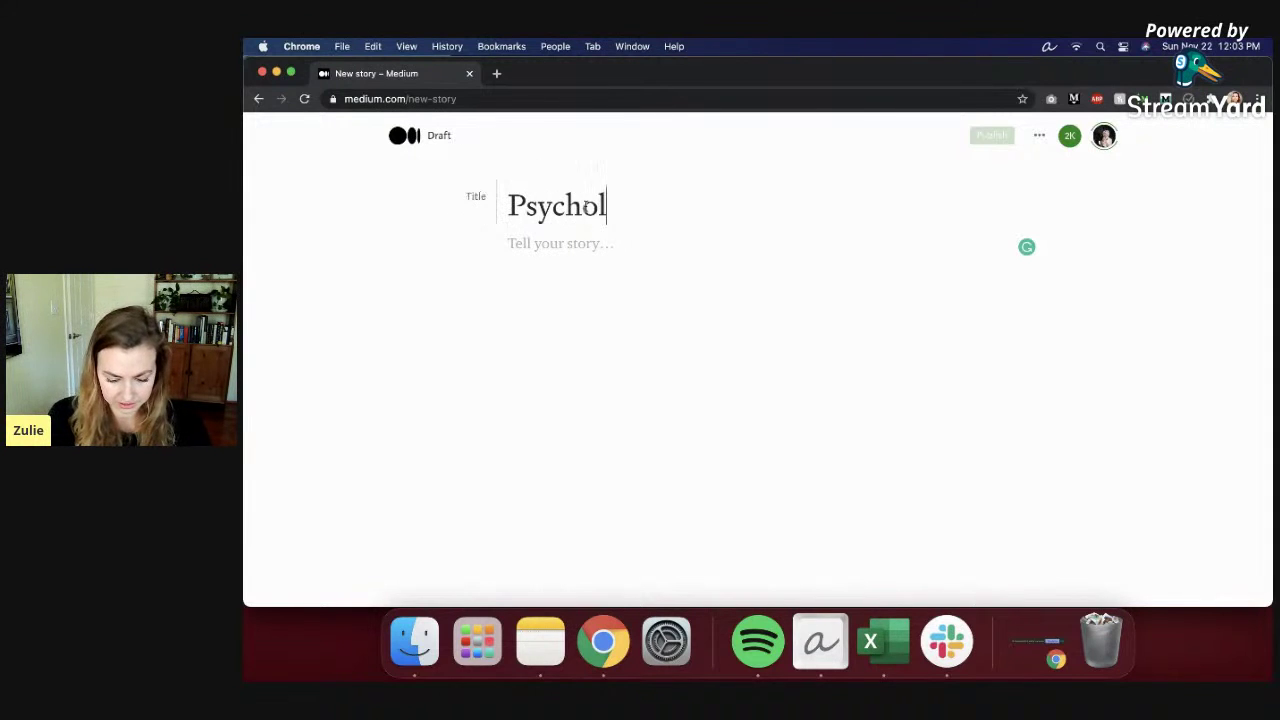
type("ogy")
key("Return")
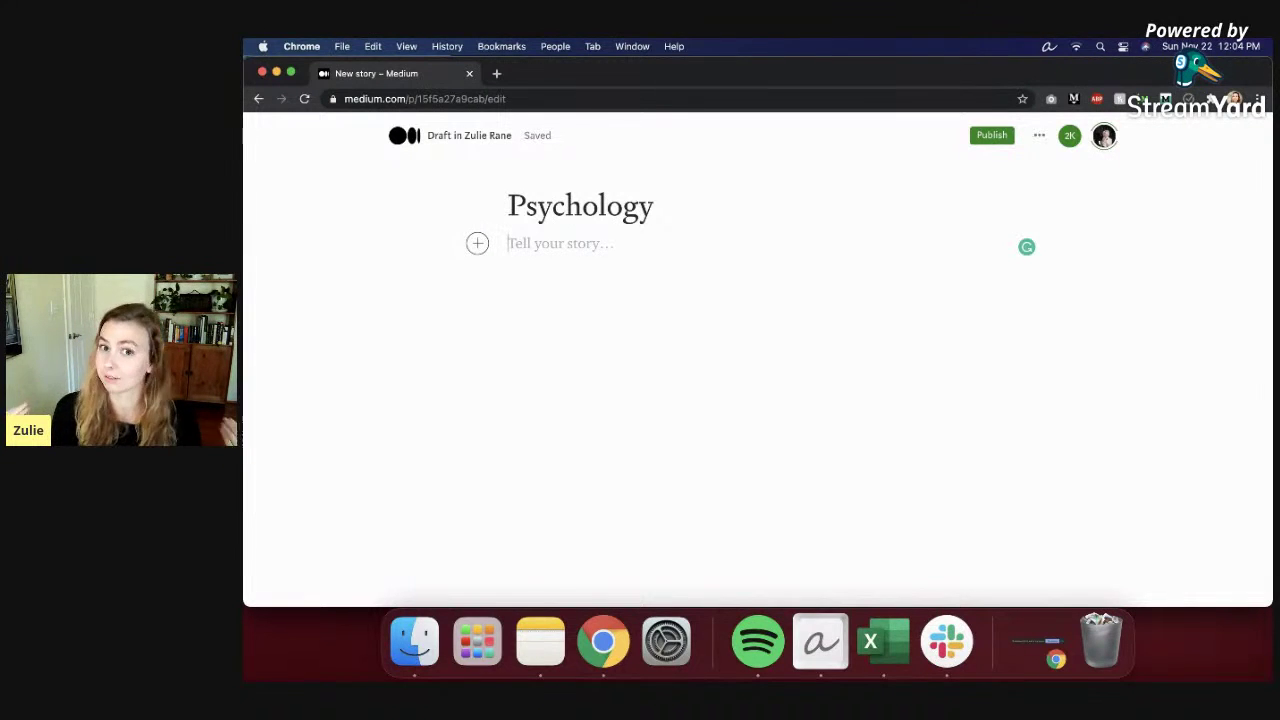
left_click(677, 214)
type("Relationships")
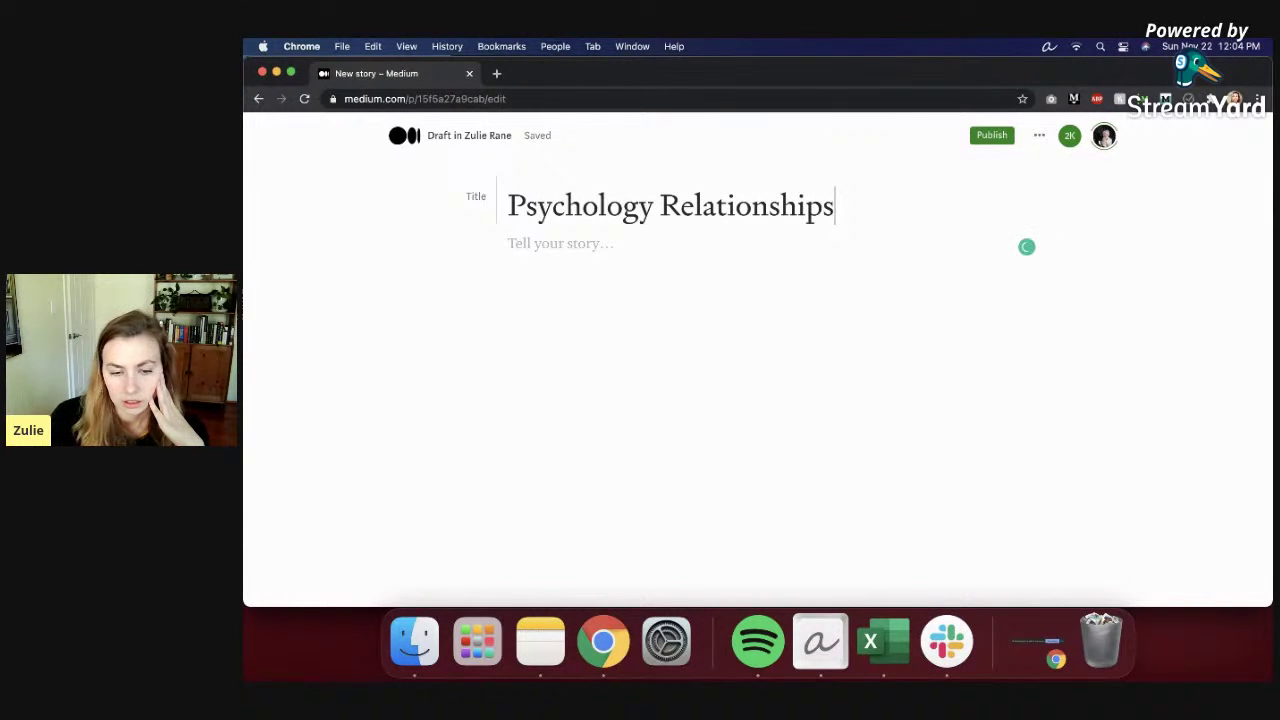
key("Return")
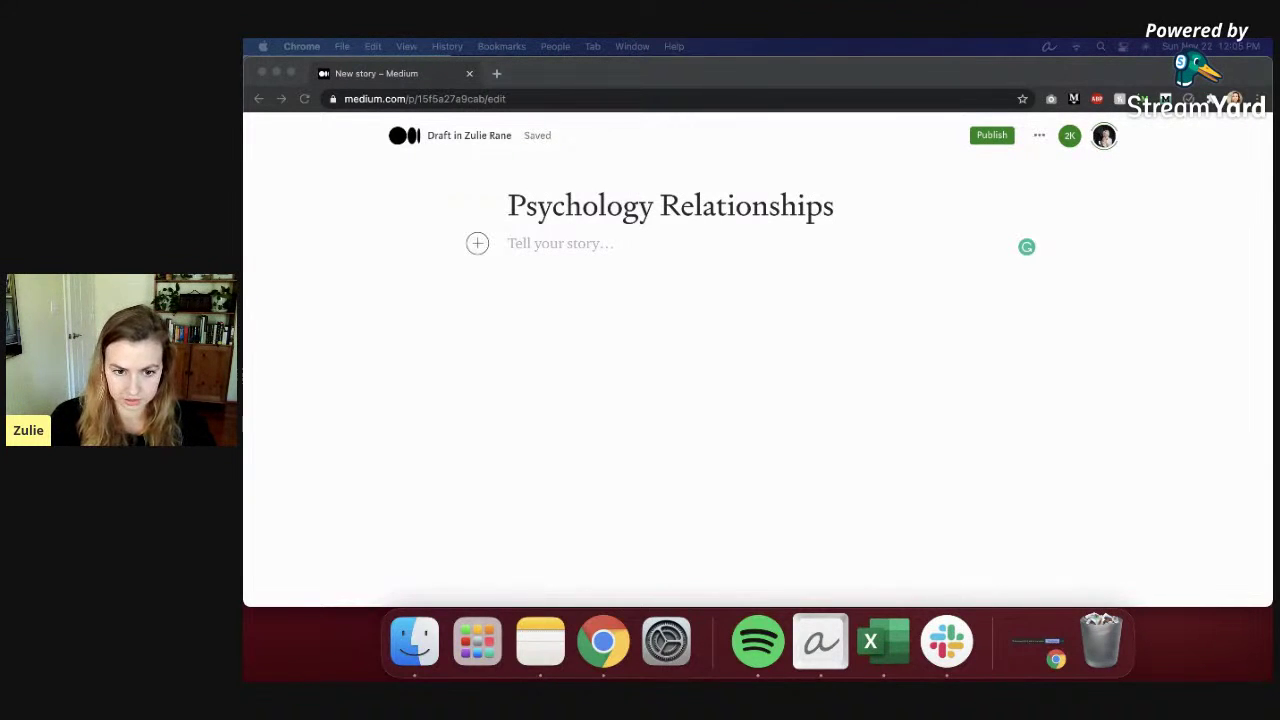
Step: Open Google Scholar in a new browser tab, search for "psychology relationships" and limit the articles to those since 2020
left_click_drag(244, 74, 545, 74)
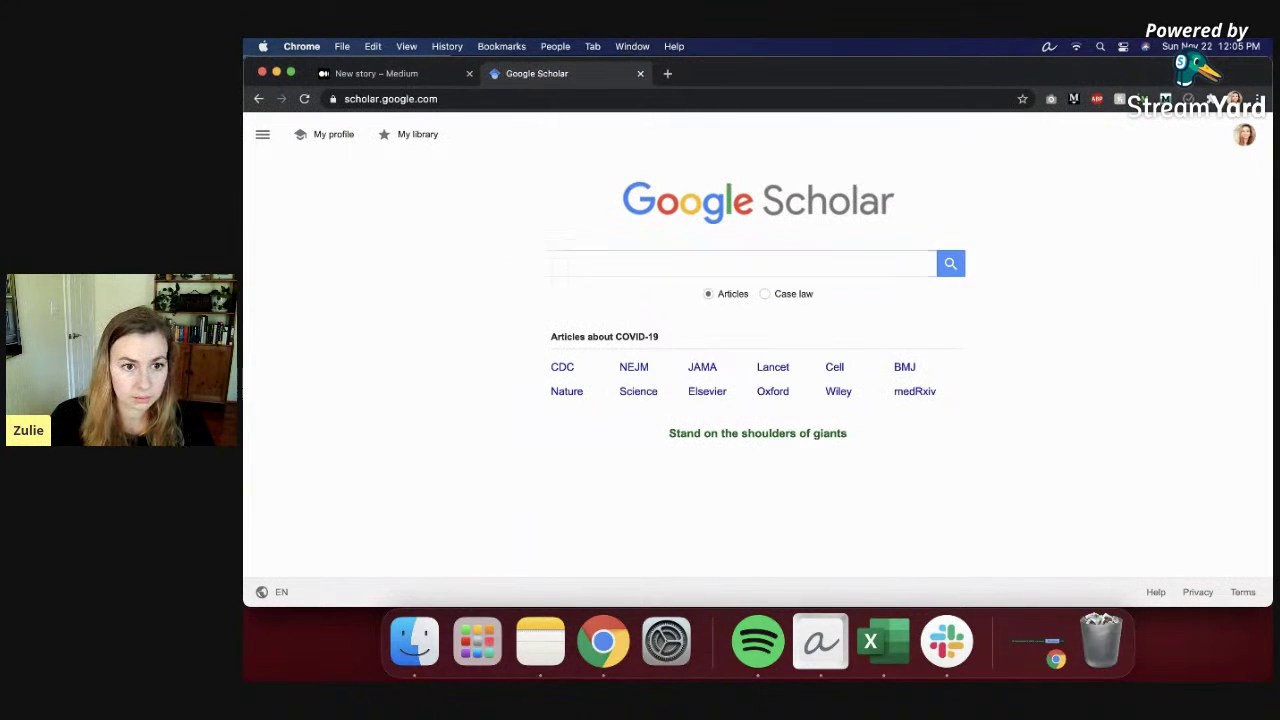
left_click(598, 267)
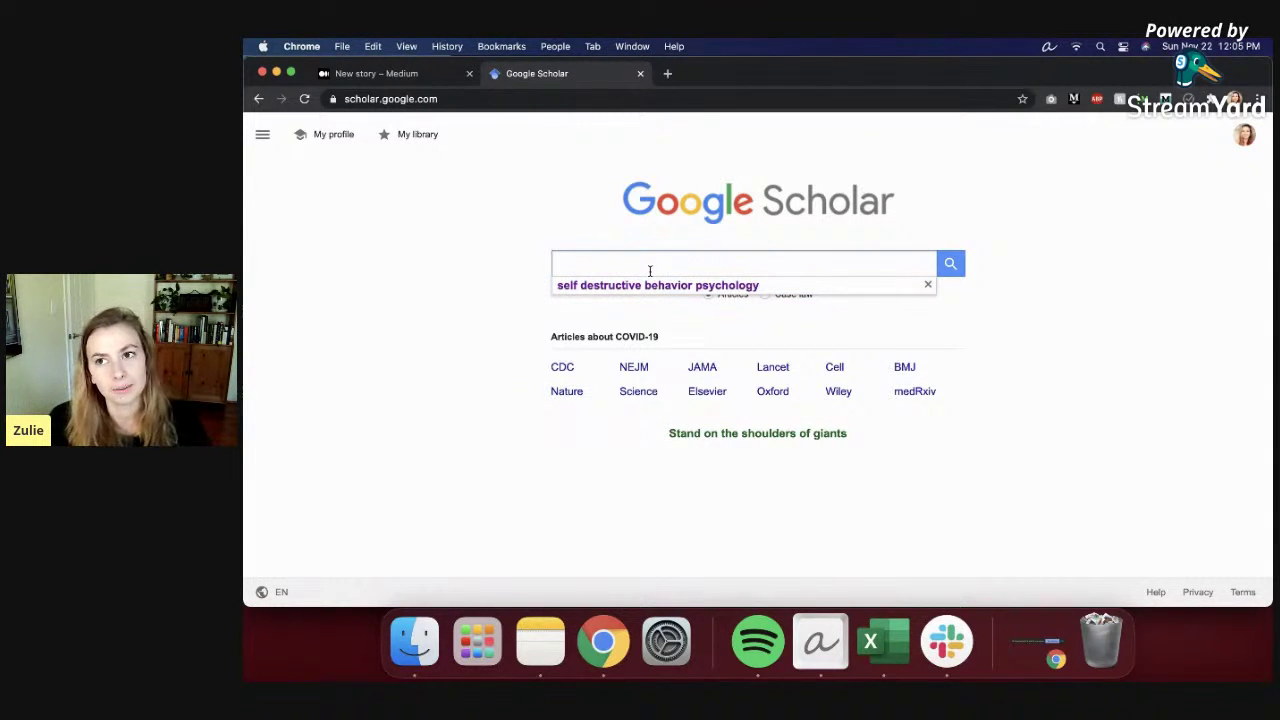
type("psy")
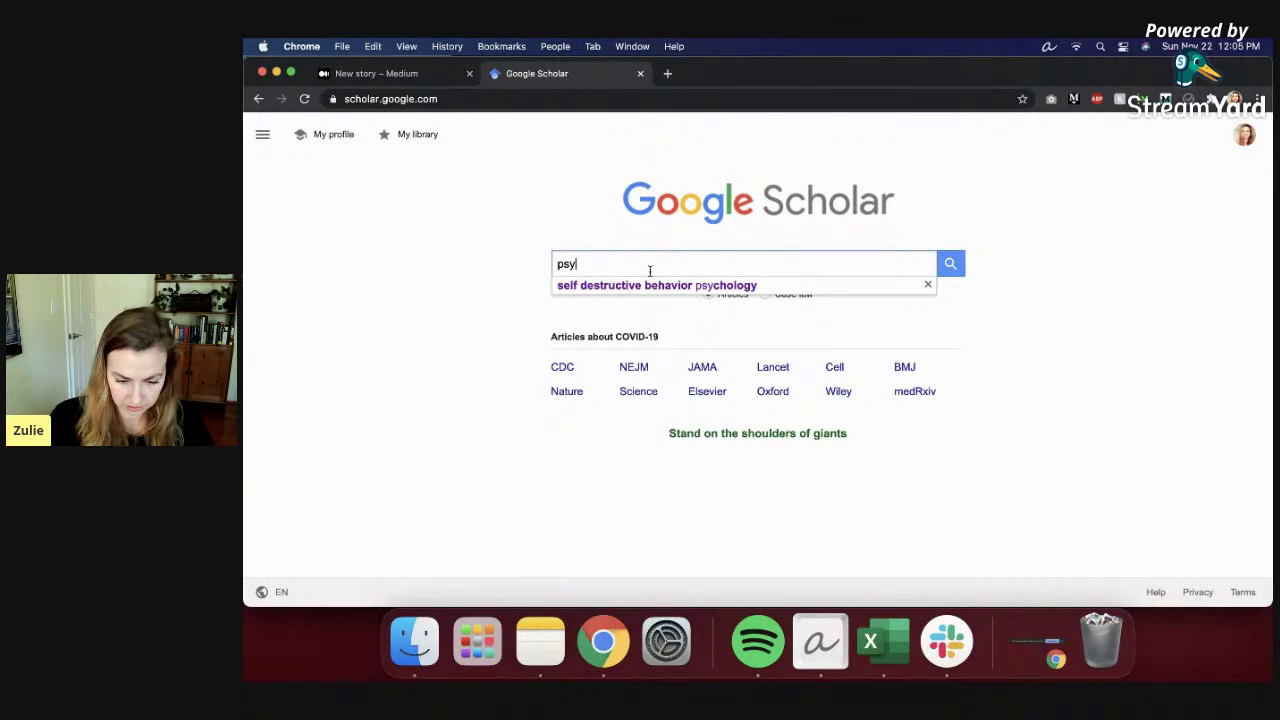
type("chology relationships")
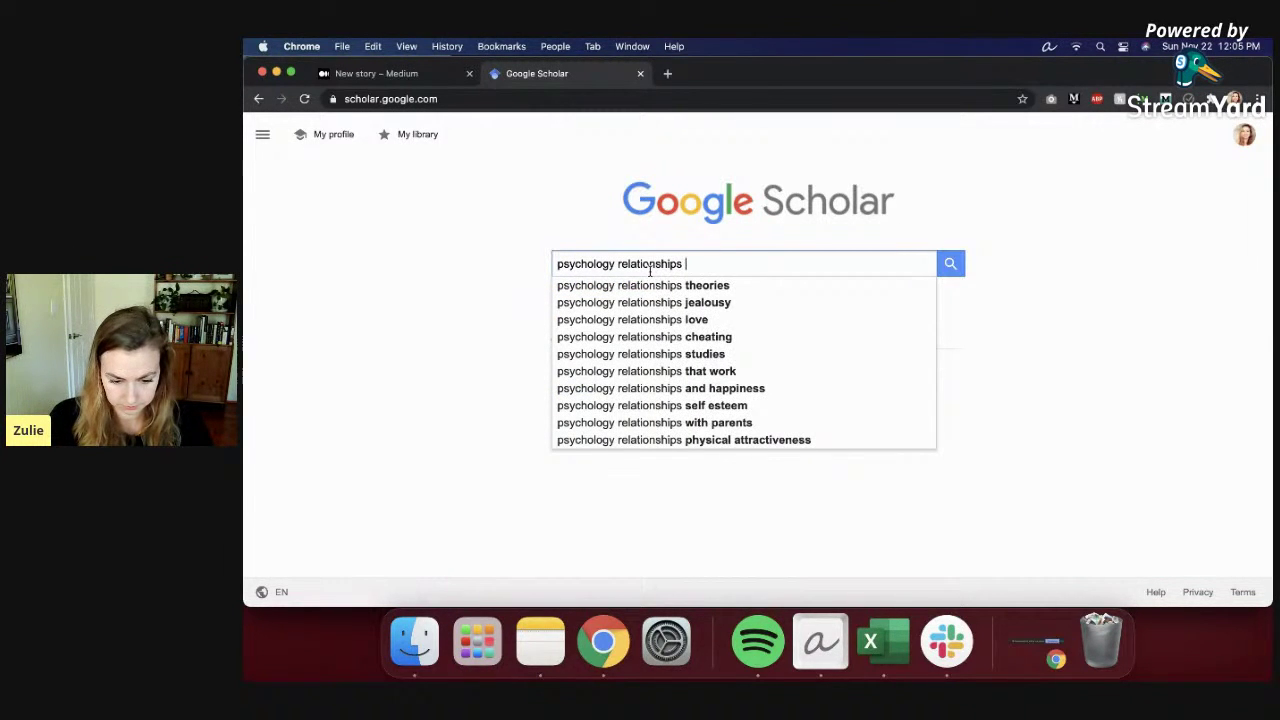
key("Return")
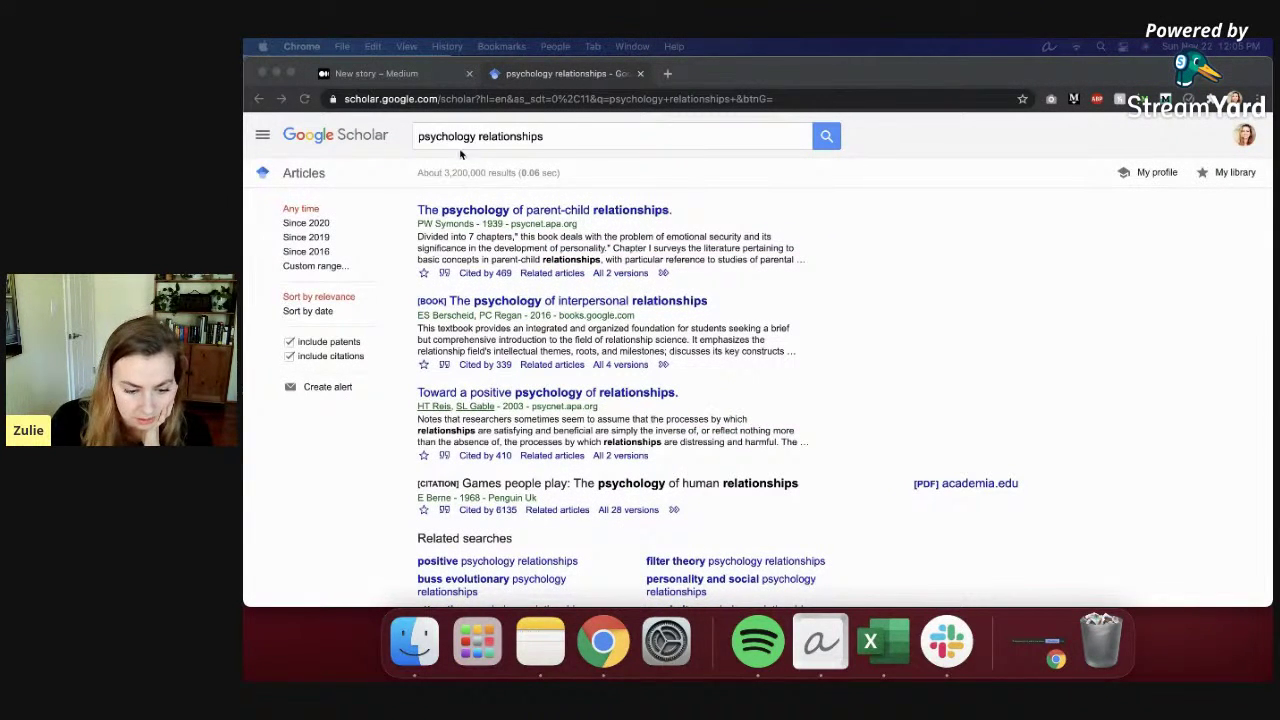
left_click(318, 223)
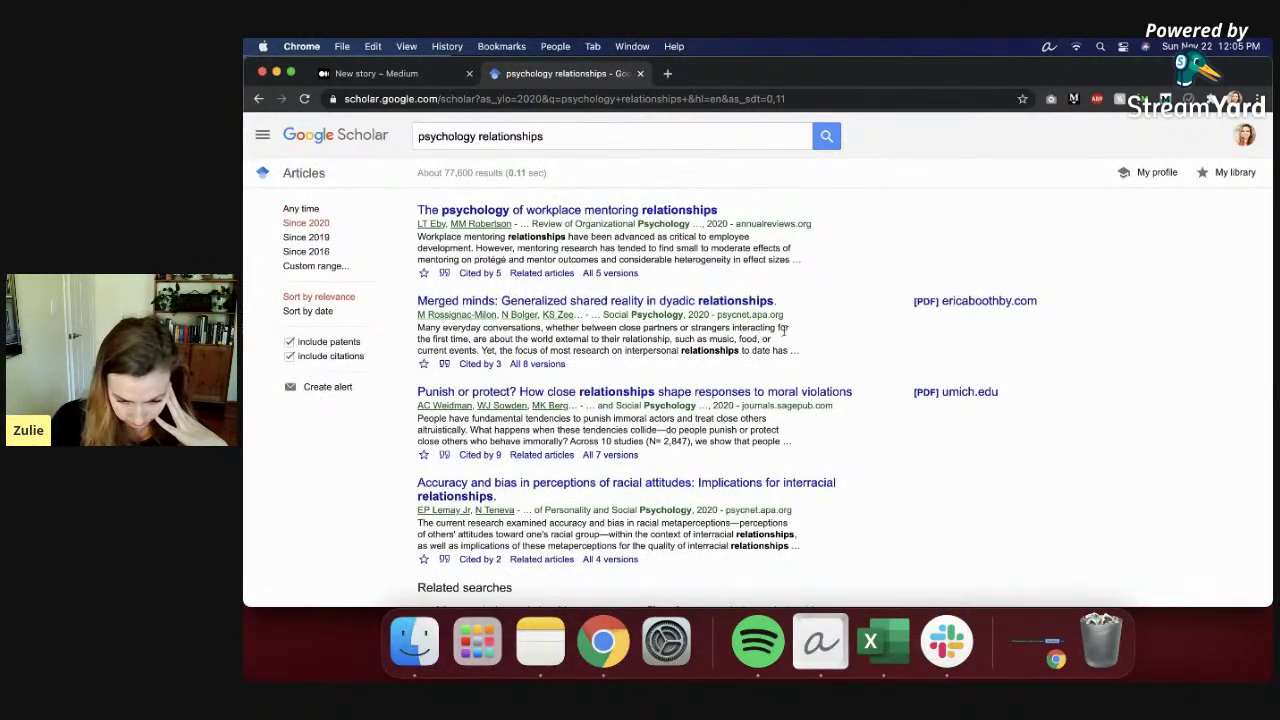
scroll(783, 330, "down", 3)
scroll(829, 366, "up", 3)
Step: Narrow the article search to "psychology relationships marital"
left_click(651, 138)
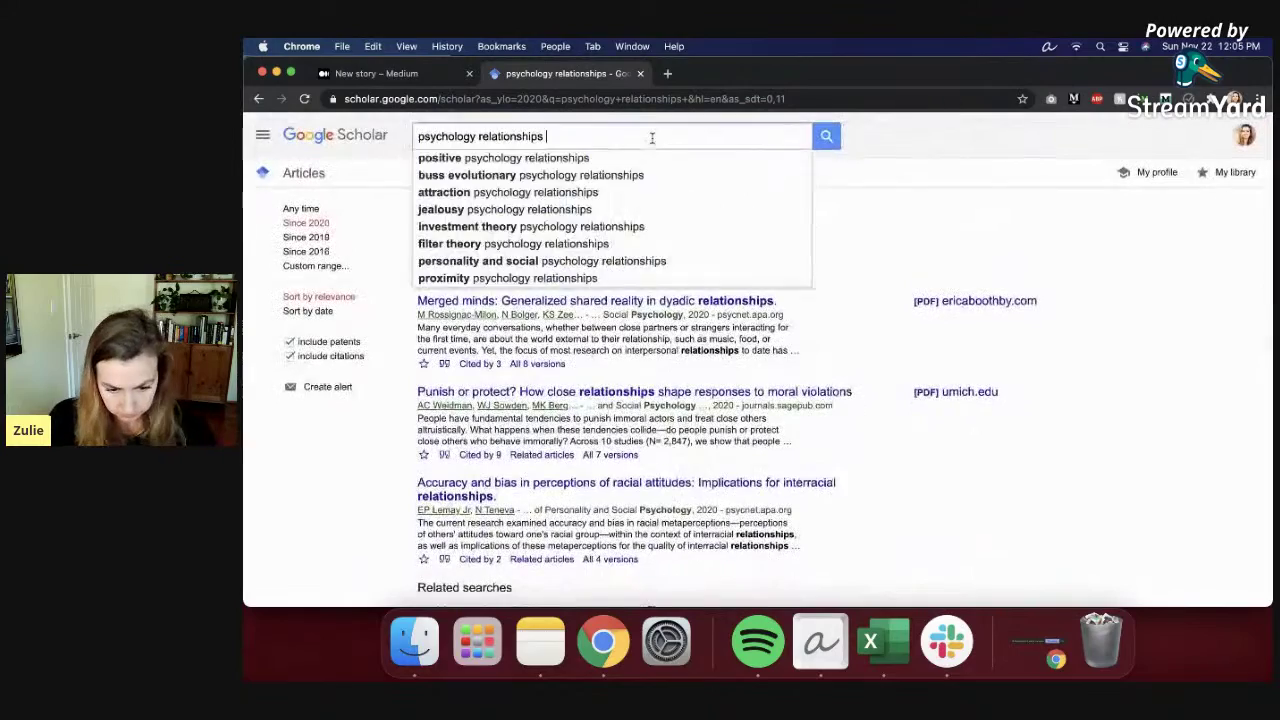
type("marital")
key("Return")
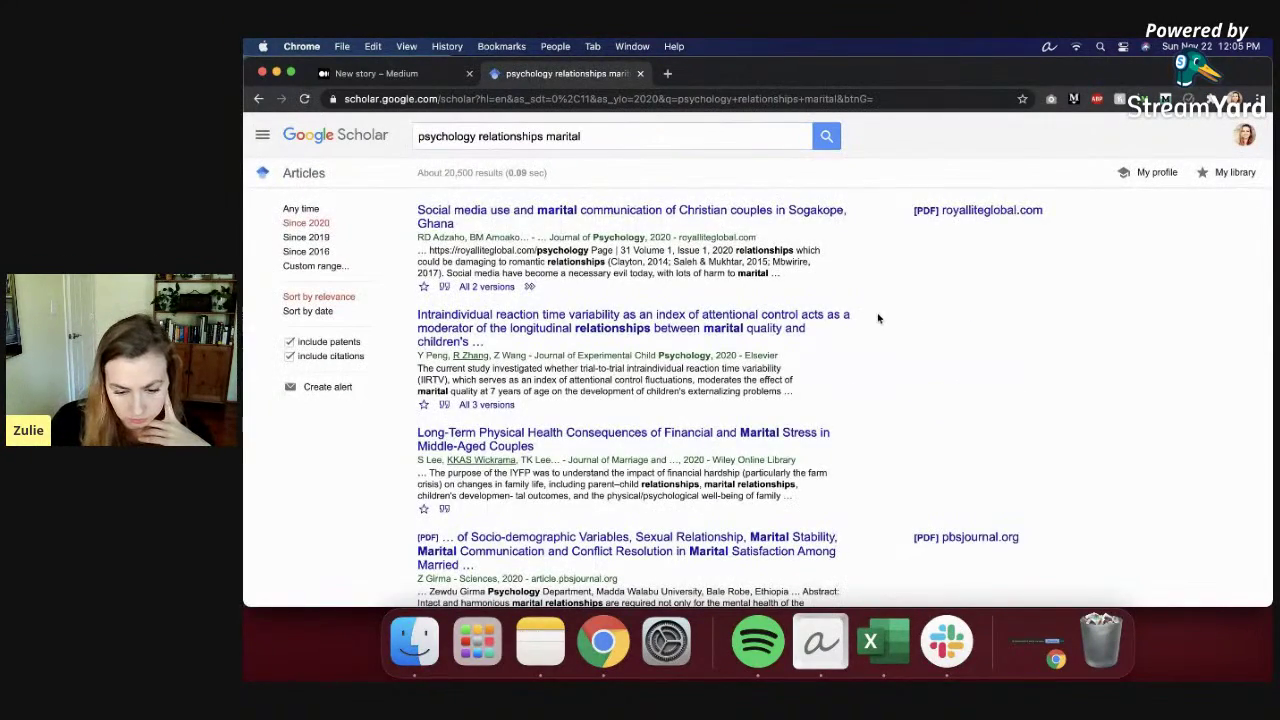
scroll(878, 318, "down", 1)
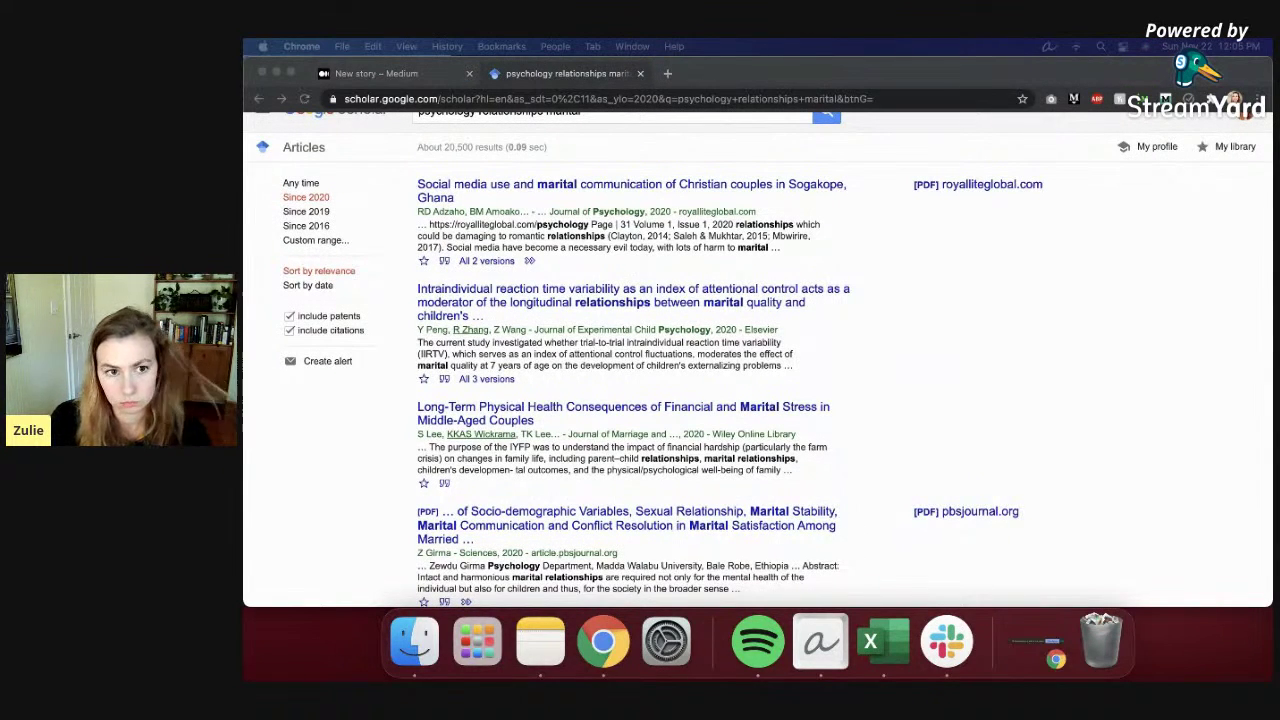
Step: Extend the query to "psychology relationships marital behavior" and look through the listed studies
scroll(606, 134, "up", 1)
left_click(608, 136)
type("behavior")
key("Return")
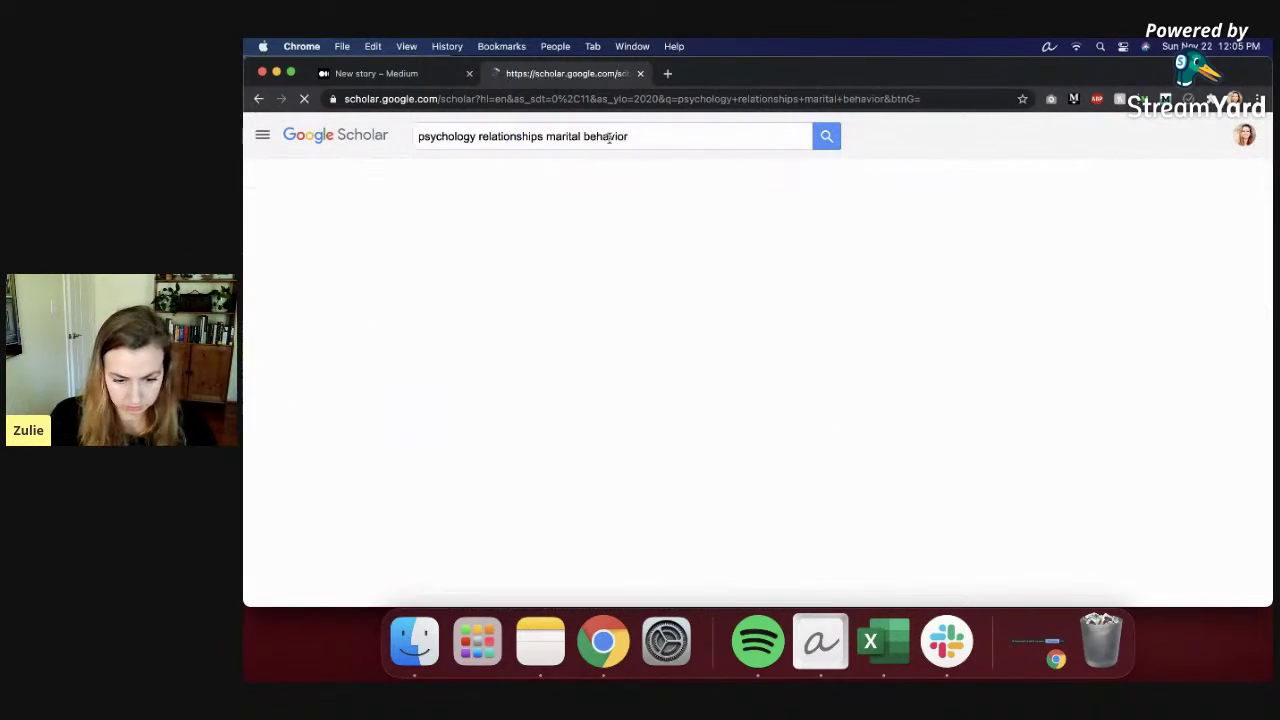
scroll(867, 464, "down", 1)
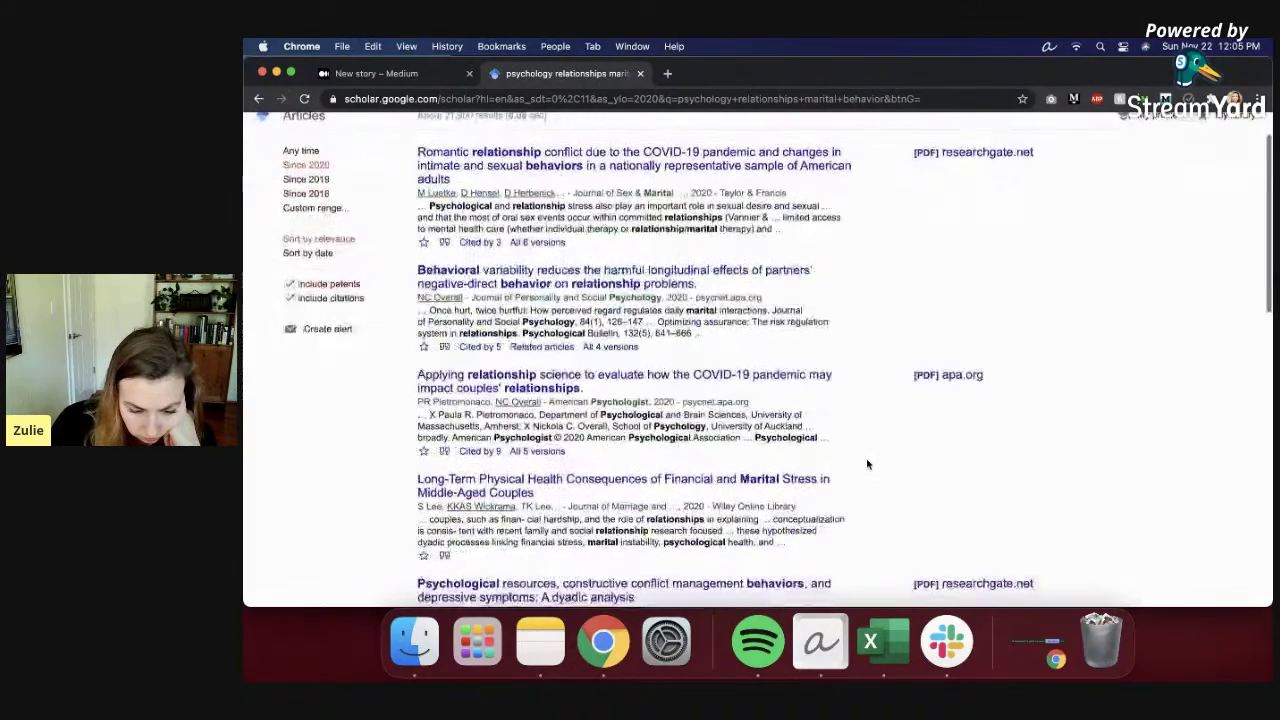
scroll(867, 464, "down", 4)
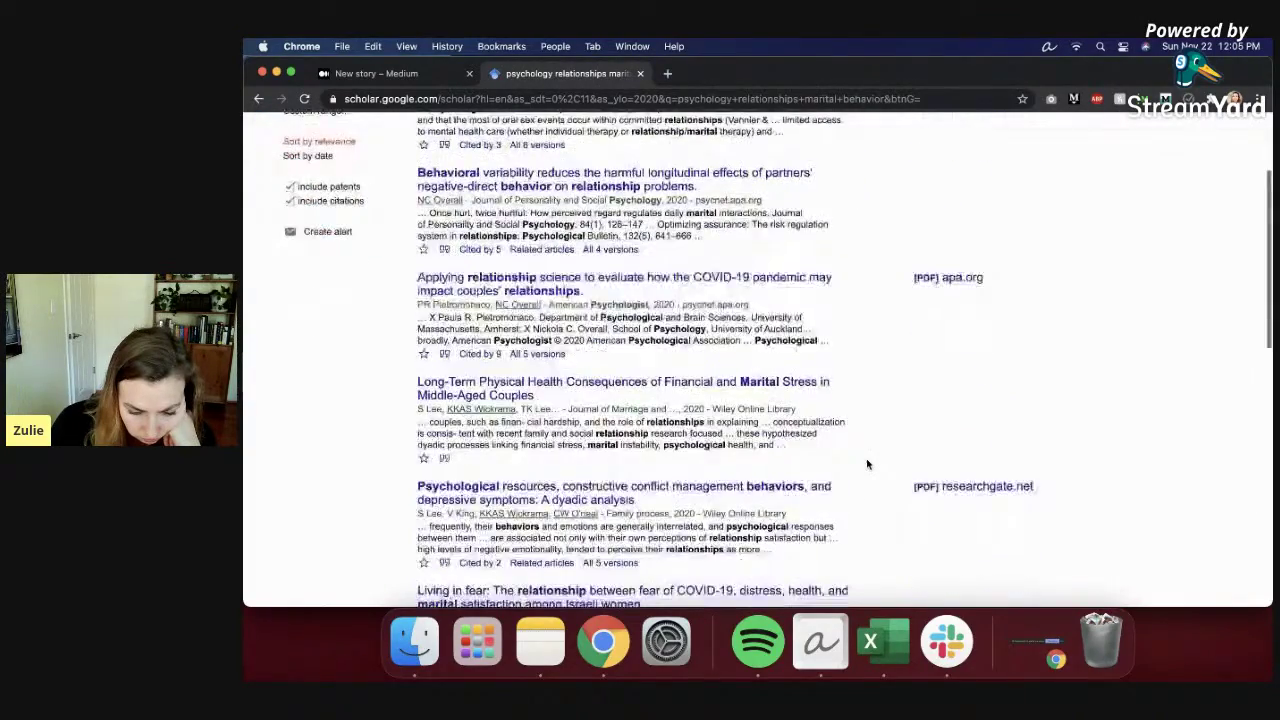
scroll(867, 464, "down", 3)
scroll(811, 337, "up", 1)
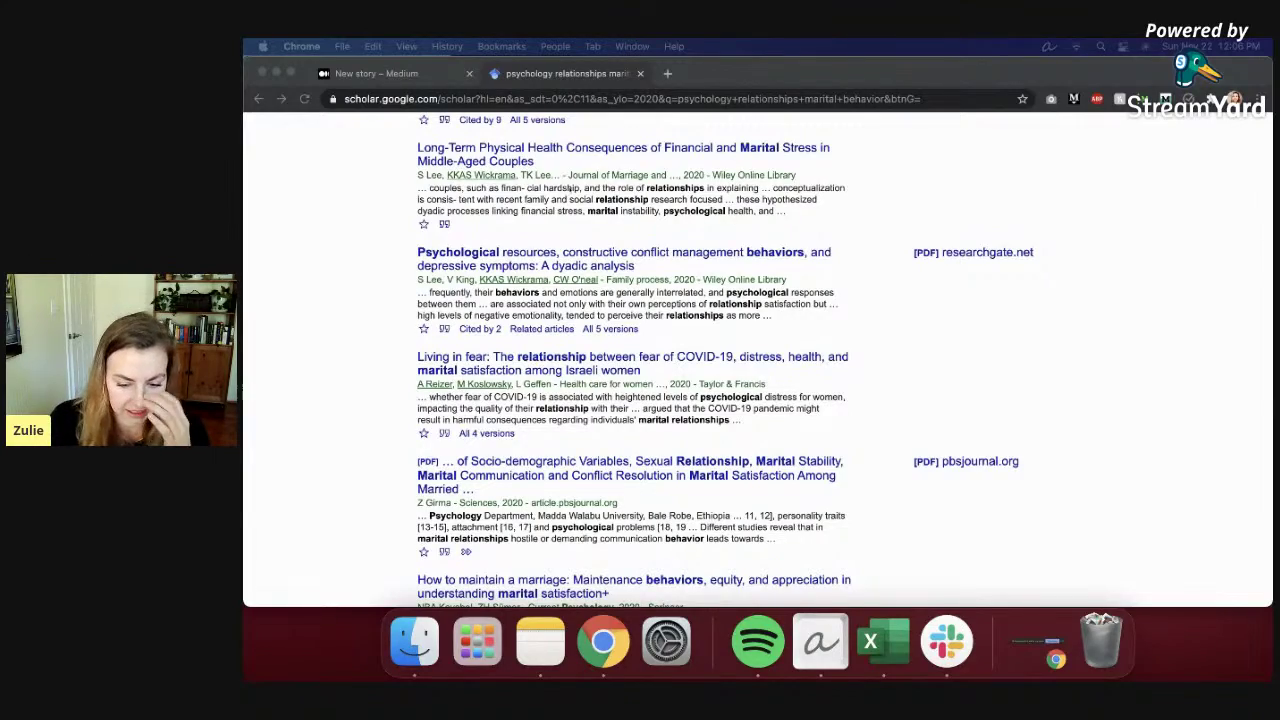
Step: Add "positive resonance" to the query and search for "psychology relationships marital behavior positive resonance"
scroll(573, 187, "up", 5)
left_click(665, 135)
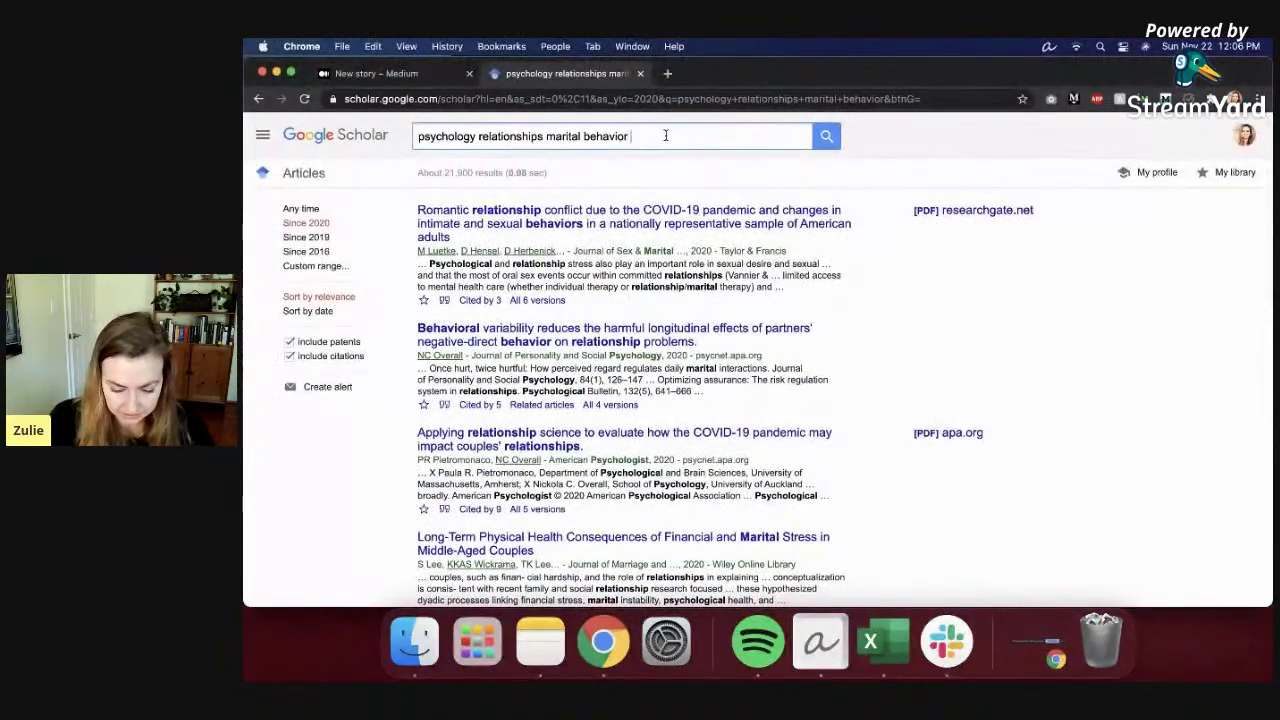
type("pos")
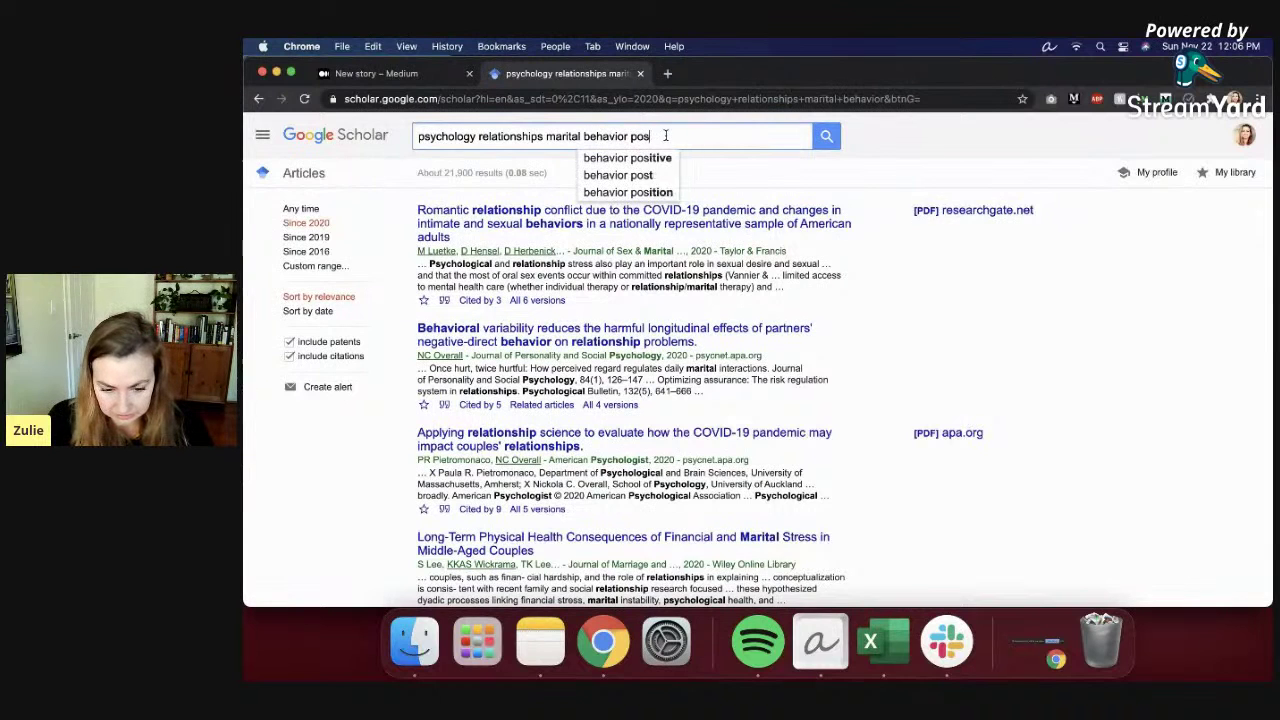
type("itive resonance")
key("Return")
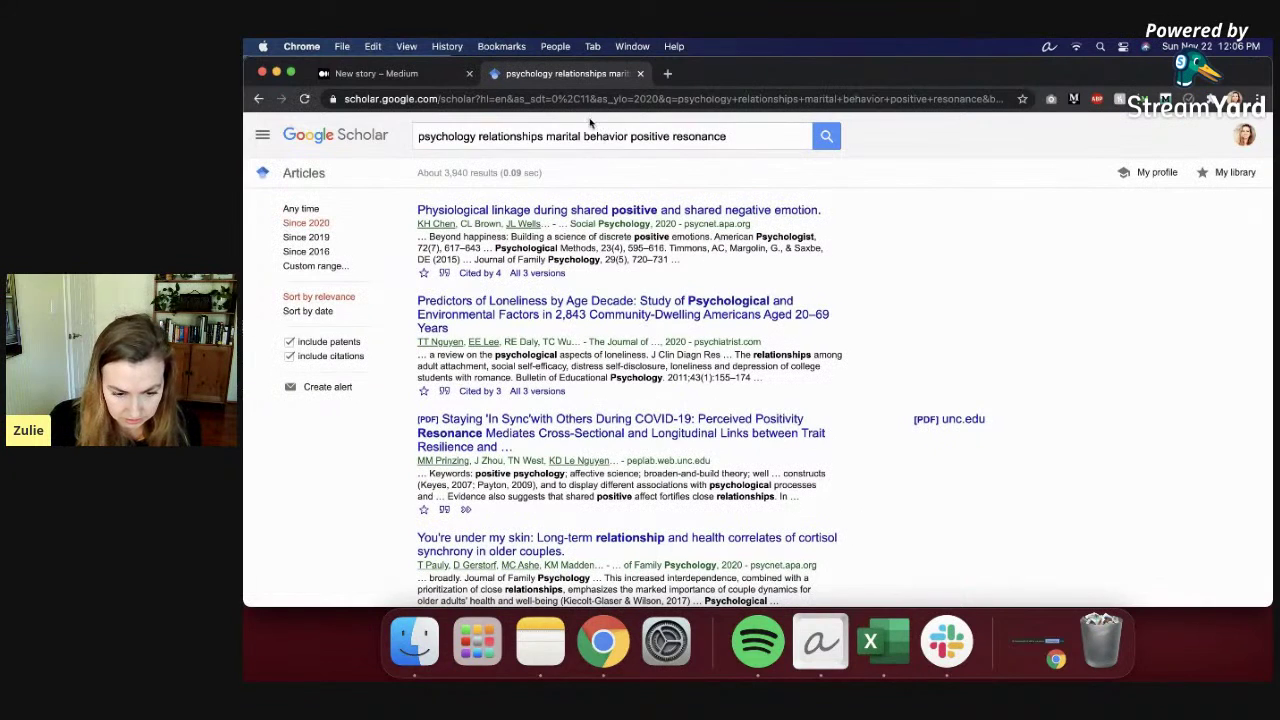
Step: Shorten the query to "marital behavior positive resonance", rerun the search and scan the listed studies
left_click_drag(541, 137, 418, 137)
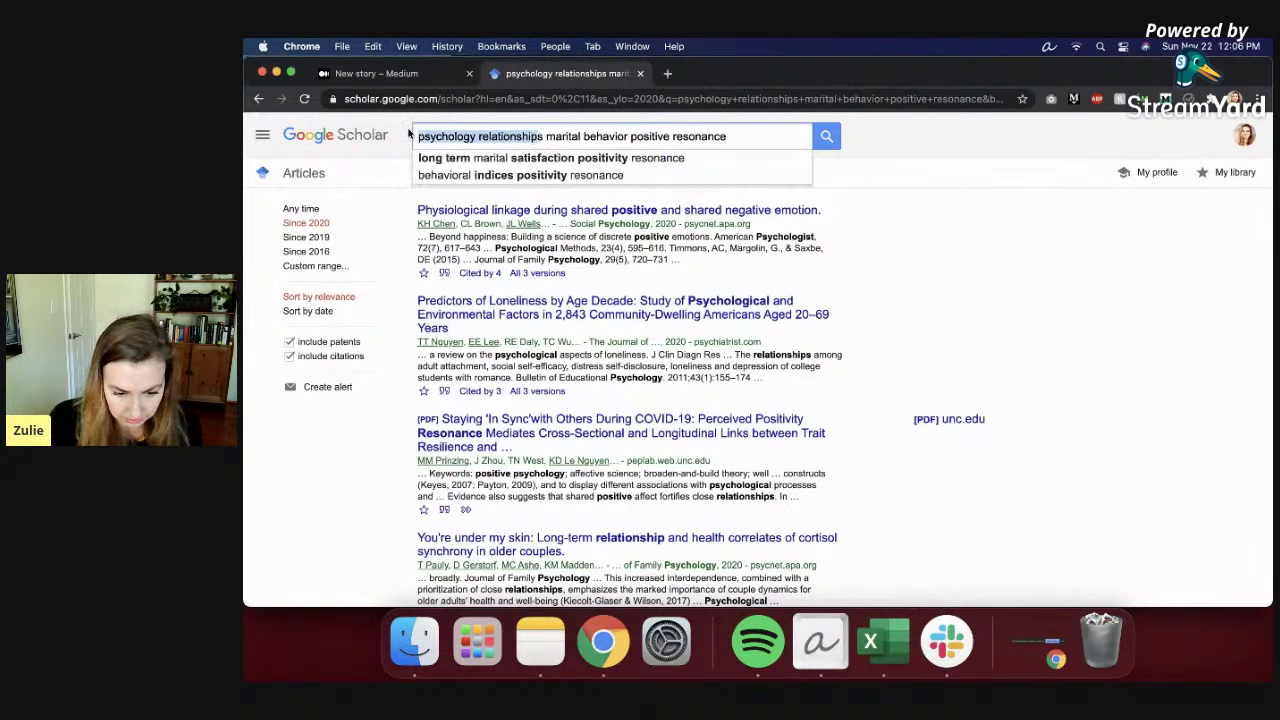
key("BackSpace")
key("Delete")
key("Return")
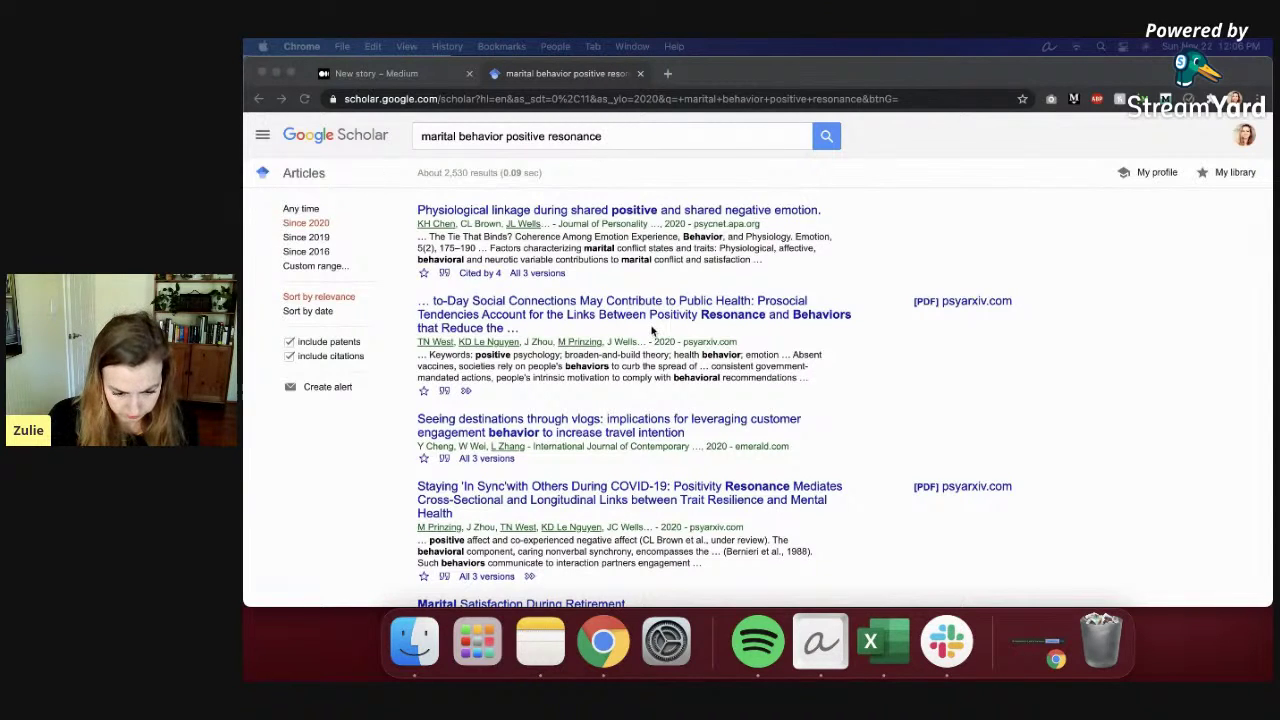
scroll(690, 422, "down", 2)
scroll(692, 297, "up", 1)
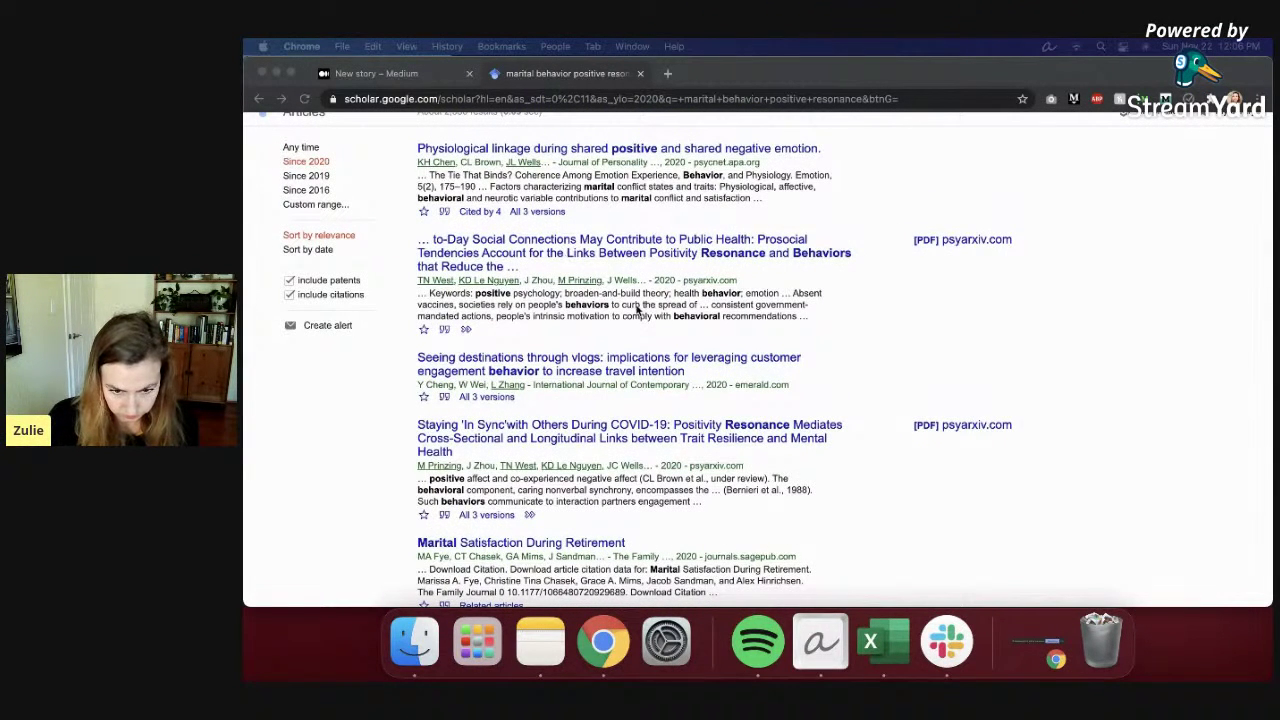
scroll(666, 274, "up", 1)
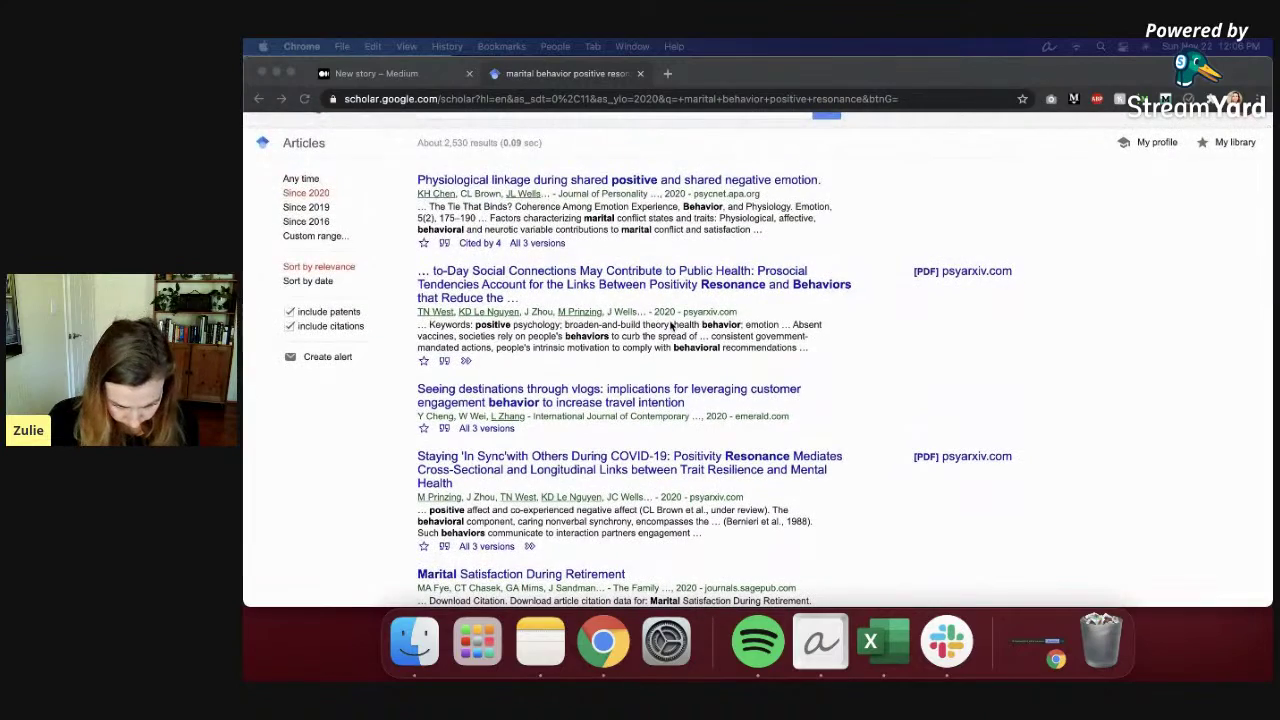
scroll(655, 300, "up", 1)
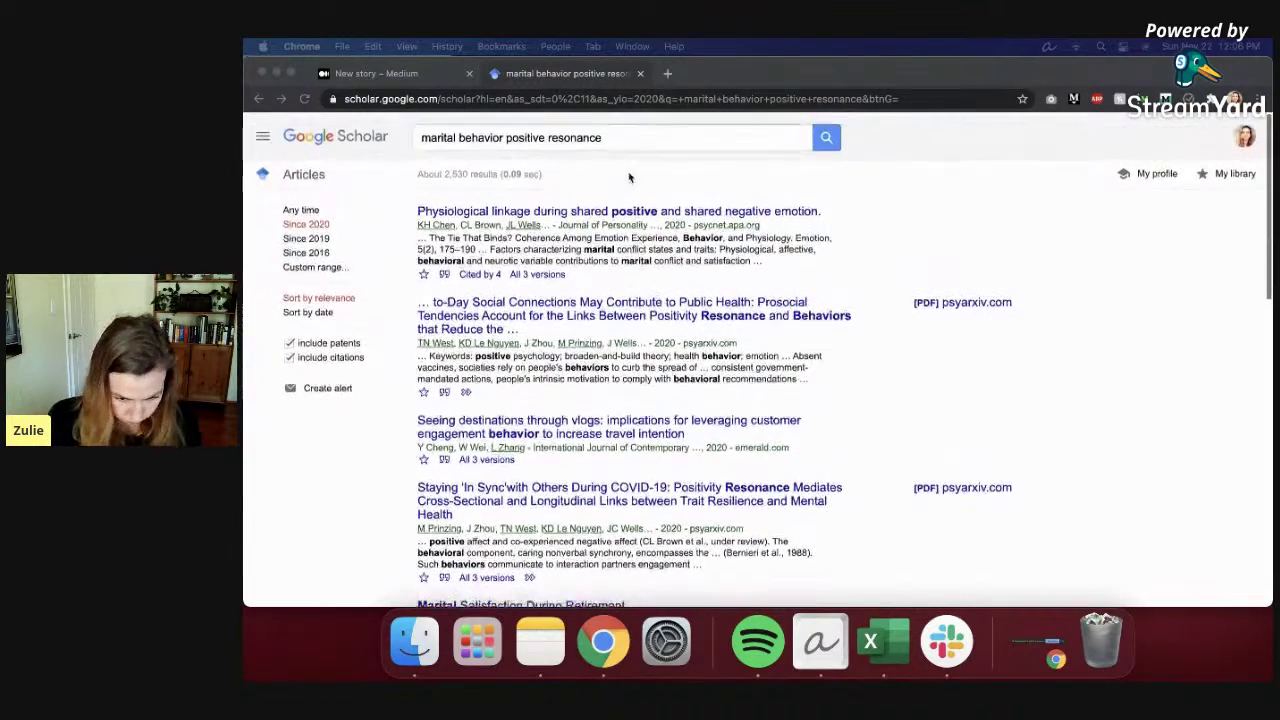
Step: Search for the suggested query "long term marital satisfaction positivity resonance"
left_click(634, 143)
left_click(634, 140)
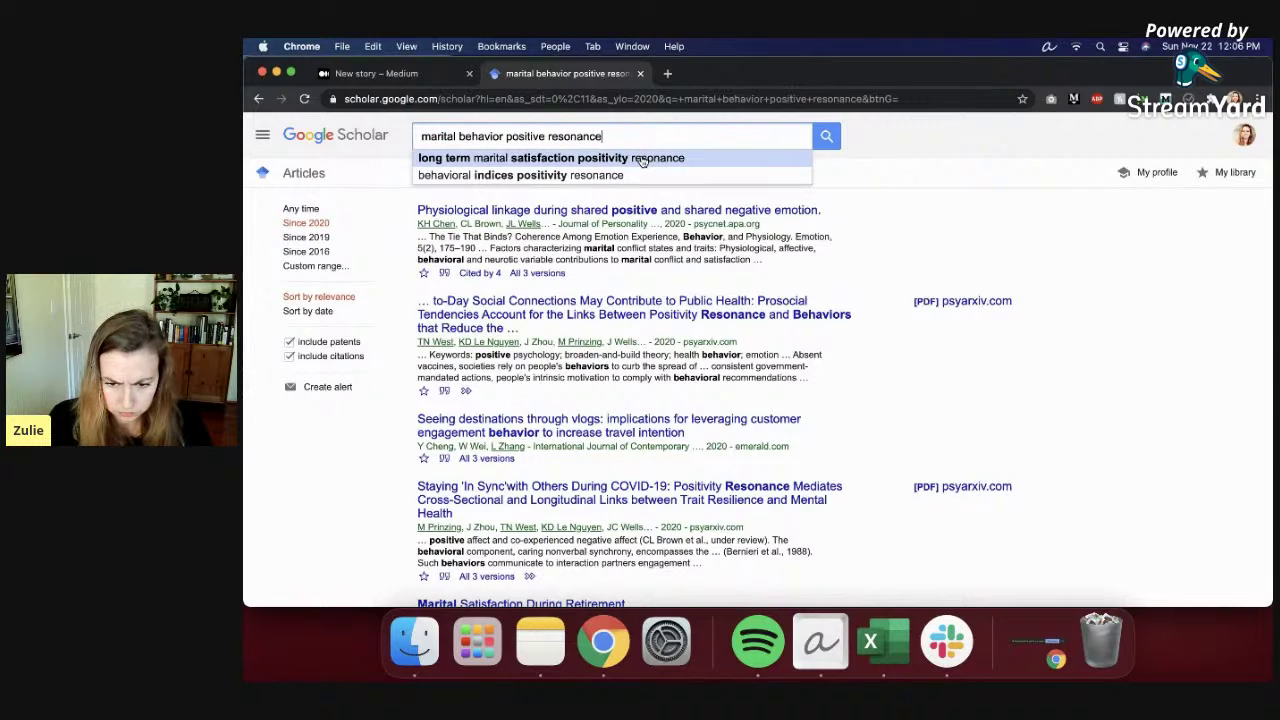
left_click(641, 160)
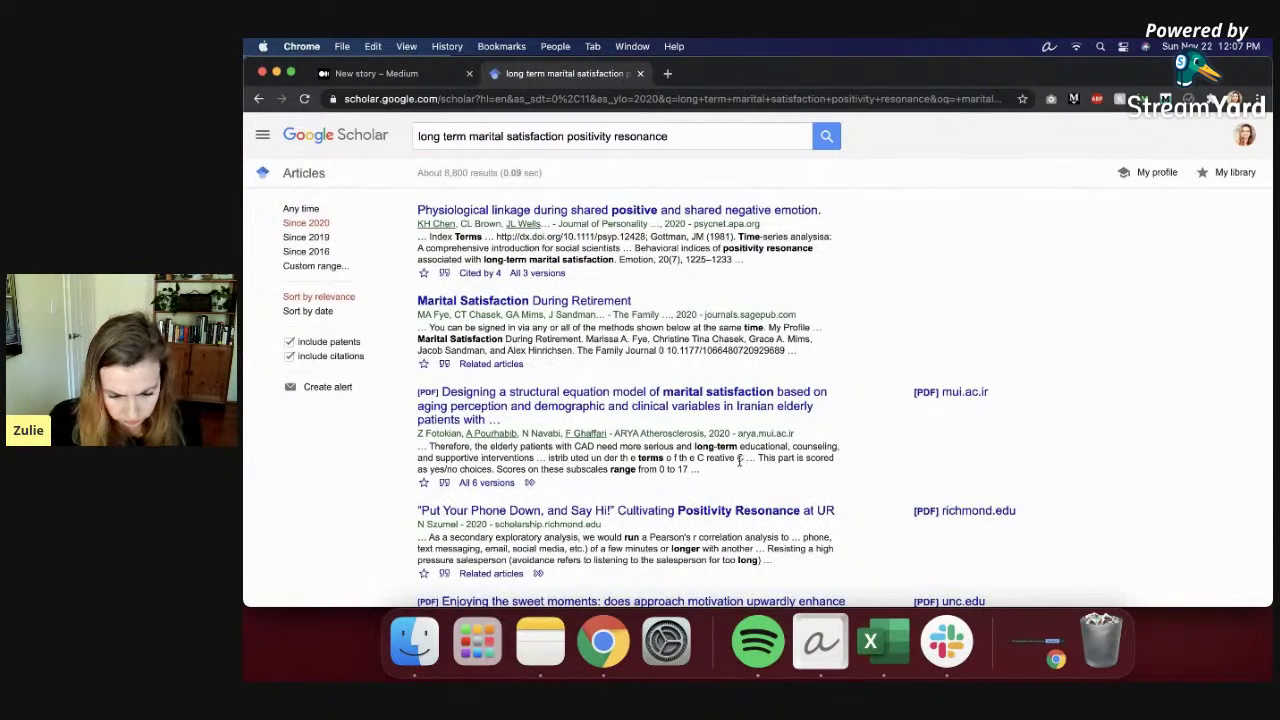
Step: Open the study "Physiological linkage during shared positive and shared negative emotion" and read its abstract
scroll(739, 460, "down", 1)
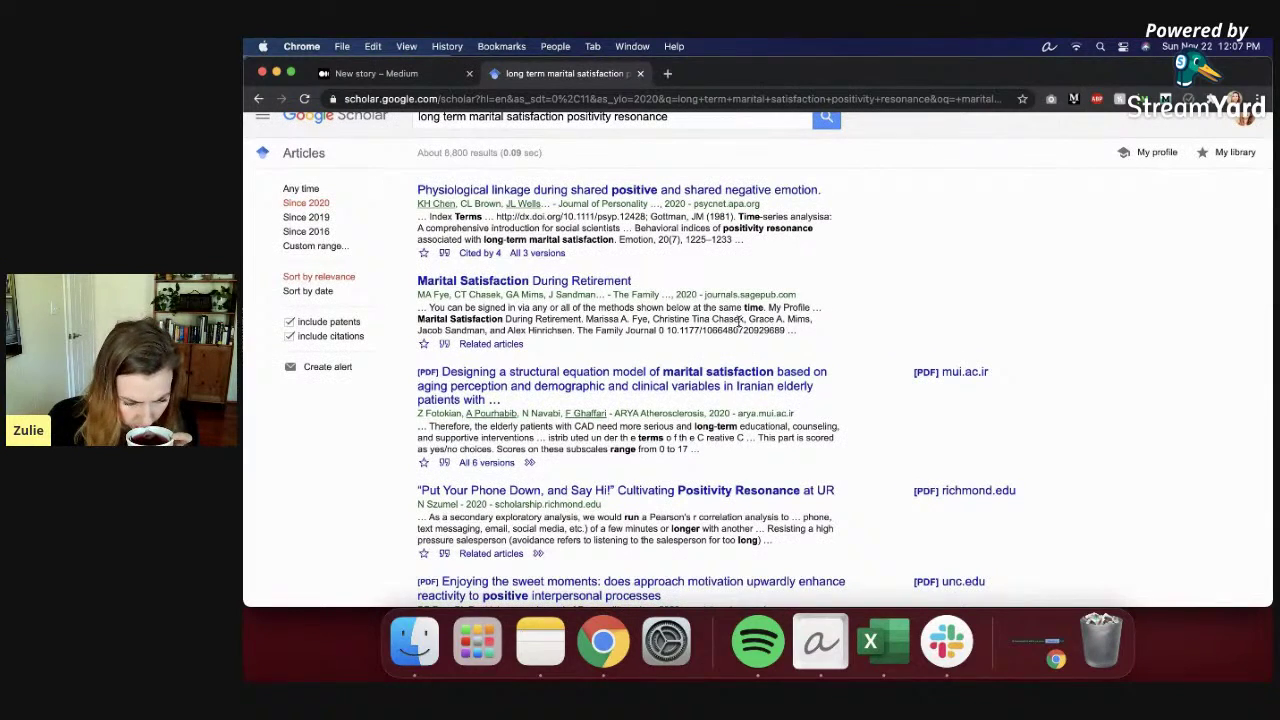
left_click(690, 190)
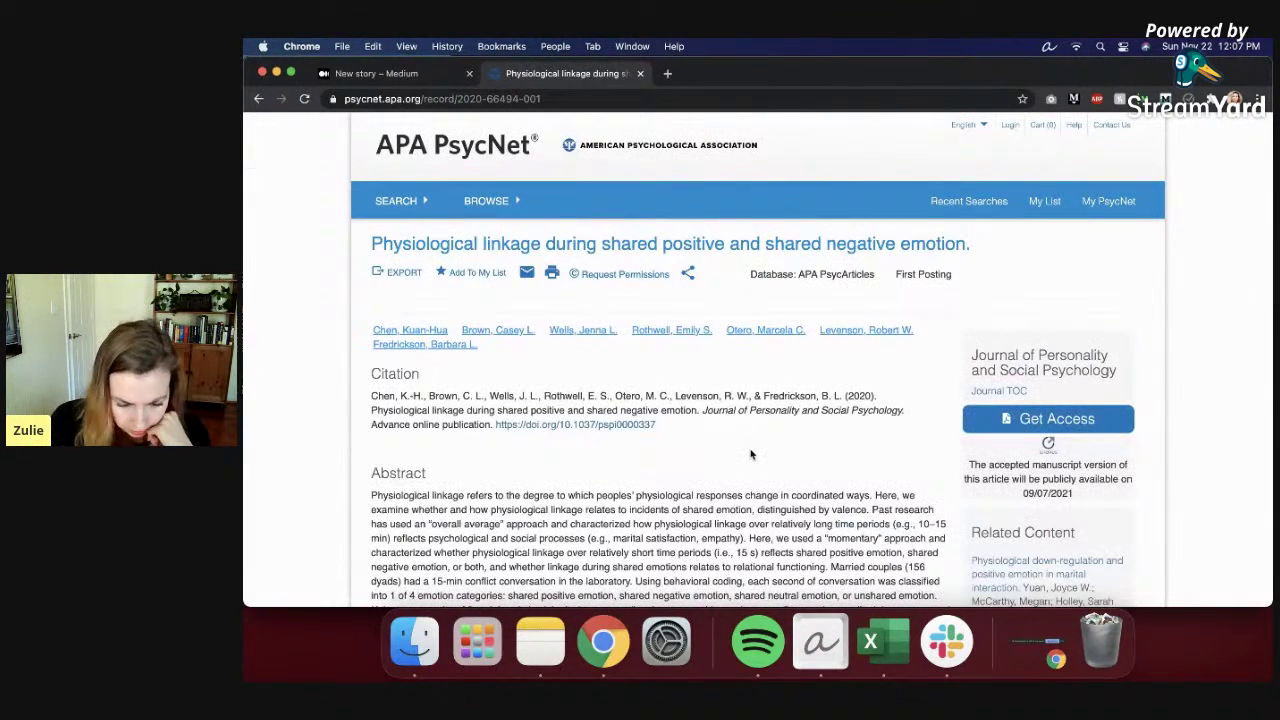
scroll(769, 494, "down", 4)
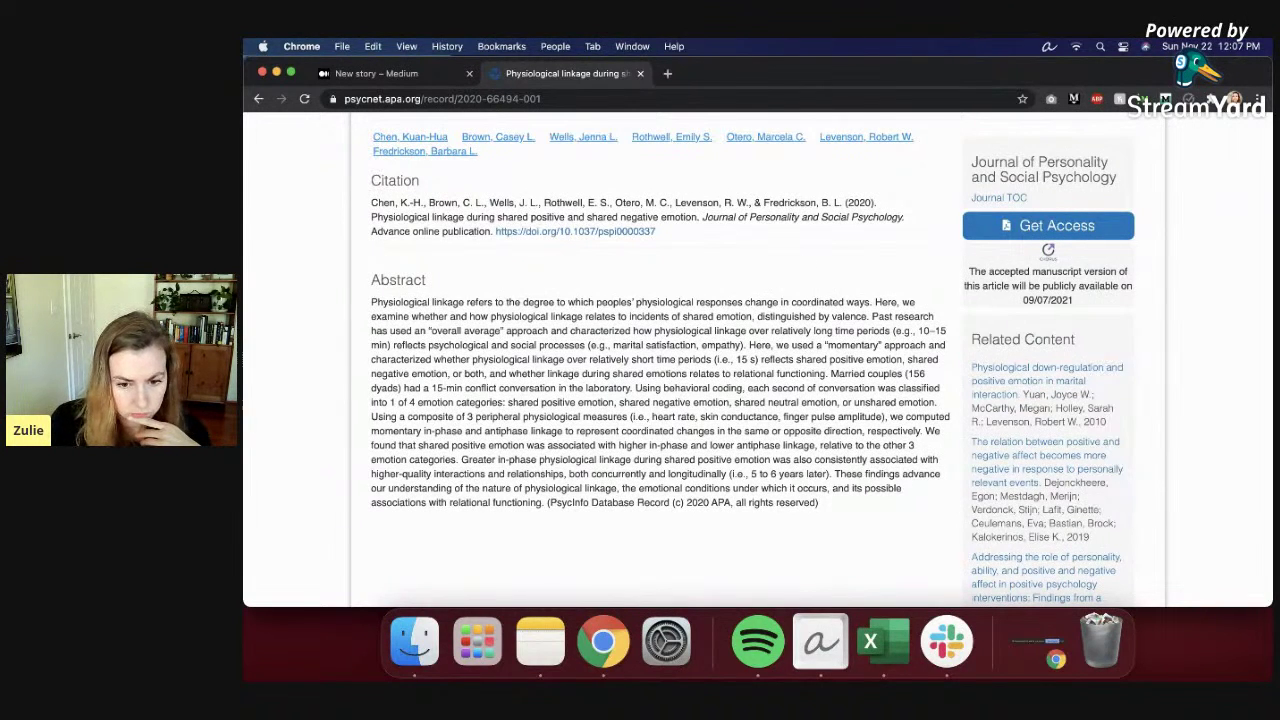
left_click(402, 75)
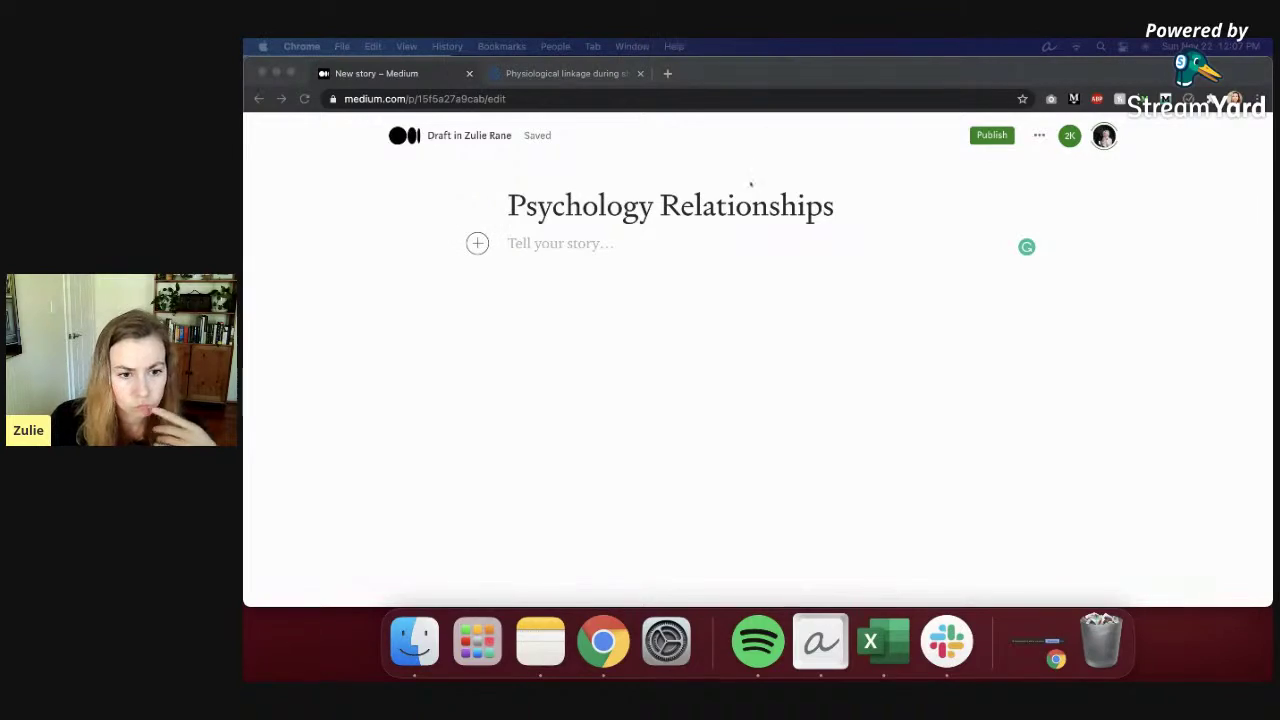
left_click(584, 75)
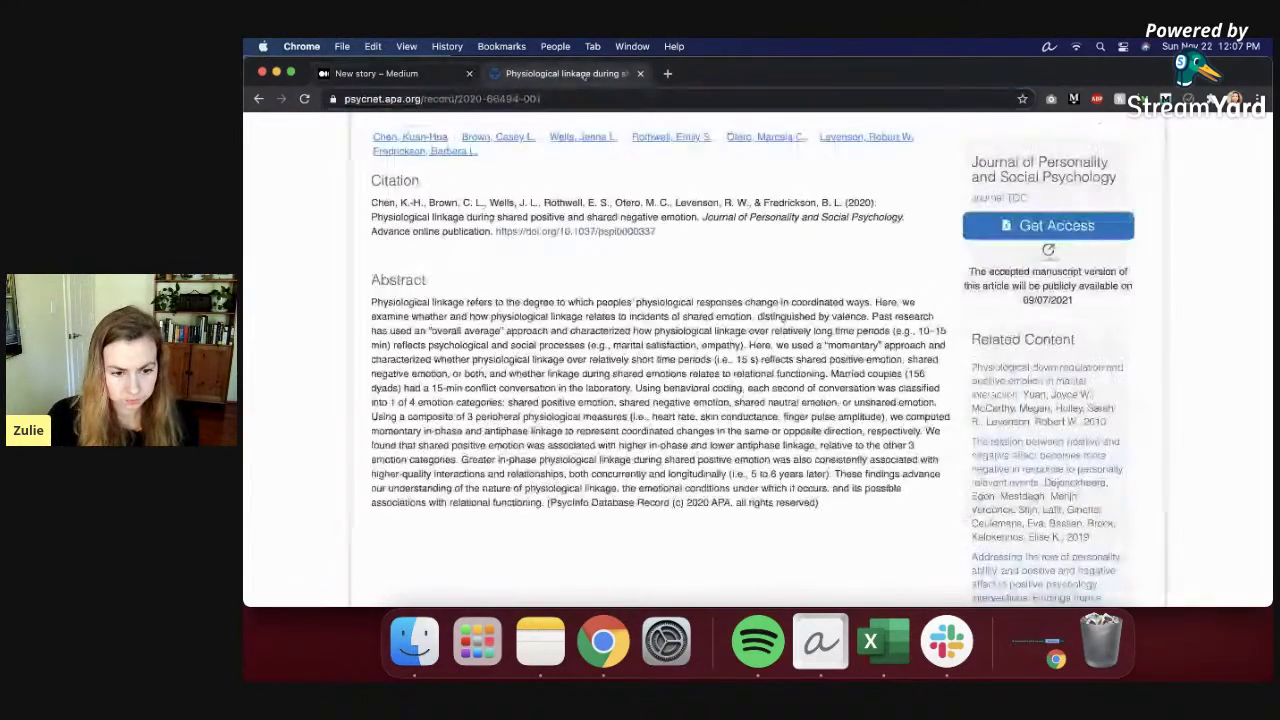
scroll(716, 196, "up", 5)
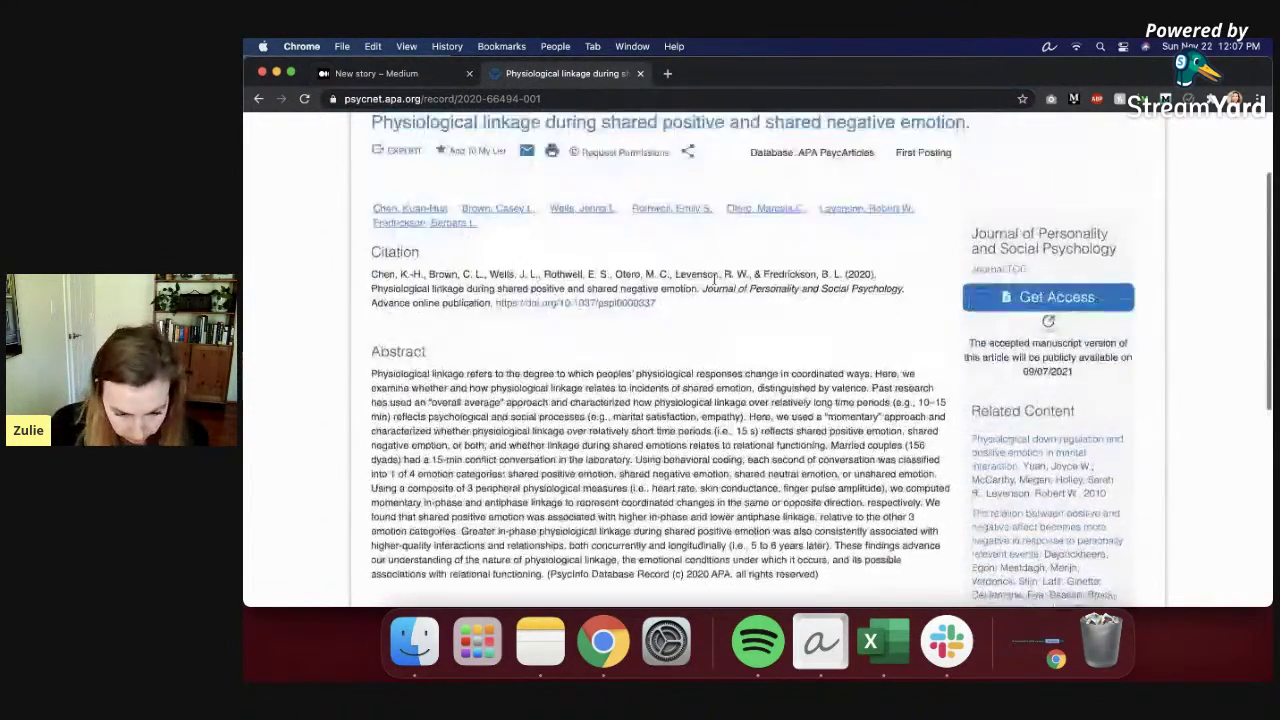
scroll(690, 322, "down", 5)
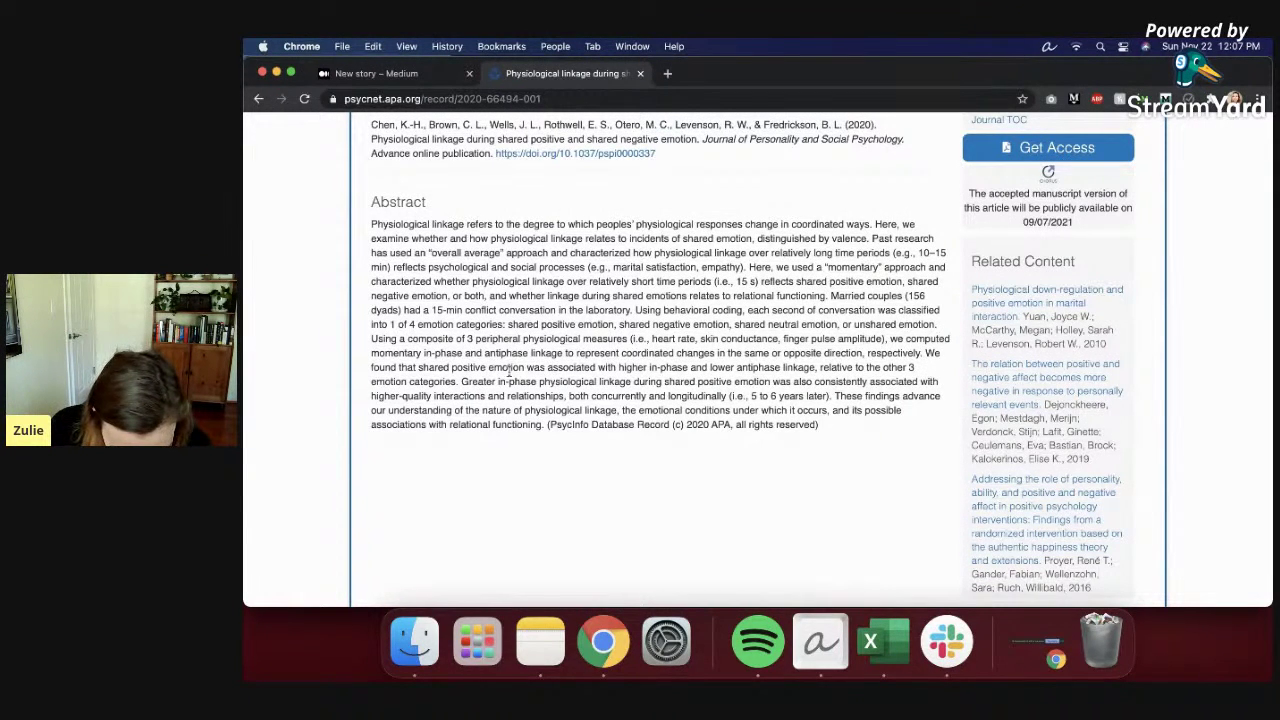
Step: Reread the abstract's passage on the four emotion categories and the physiological linkage findings
left_click_drag(408, 321, 568, 331)
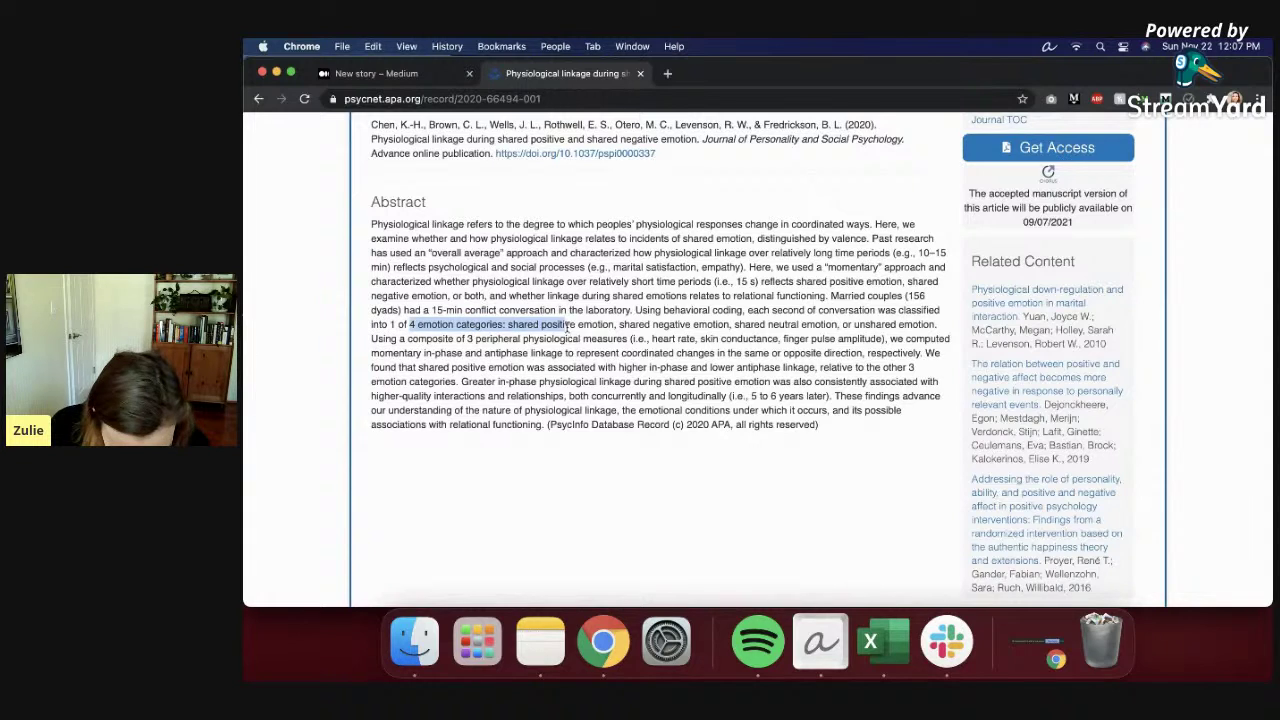
left_click(578, 355)
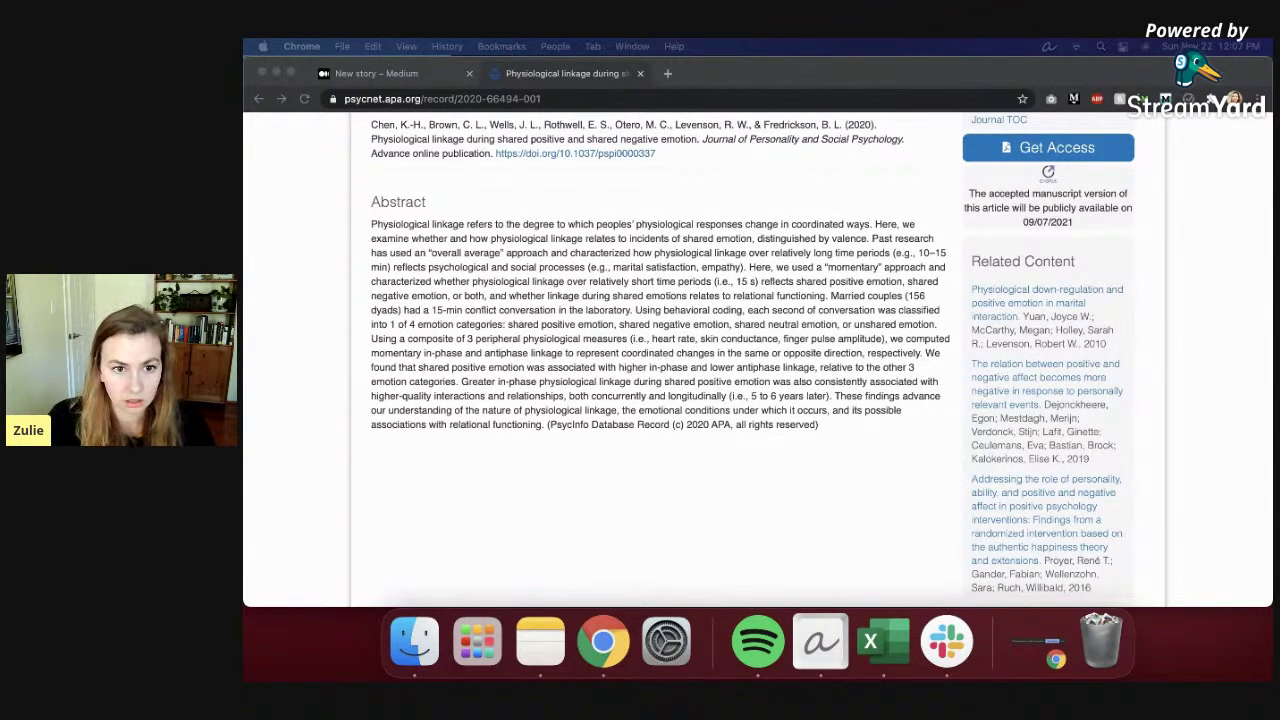
left_click_drag(246, 73, 605, 73)
left_click_drag(430, 75, 555, 73)
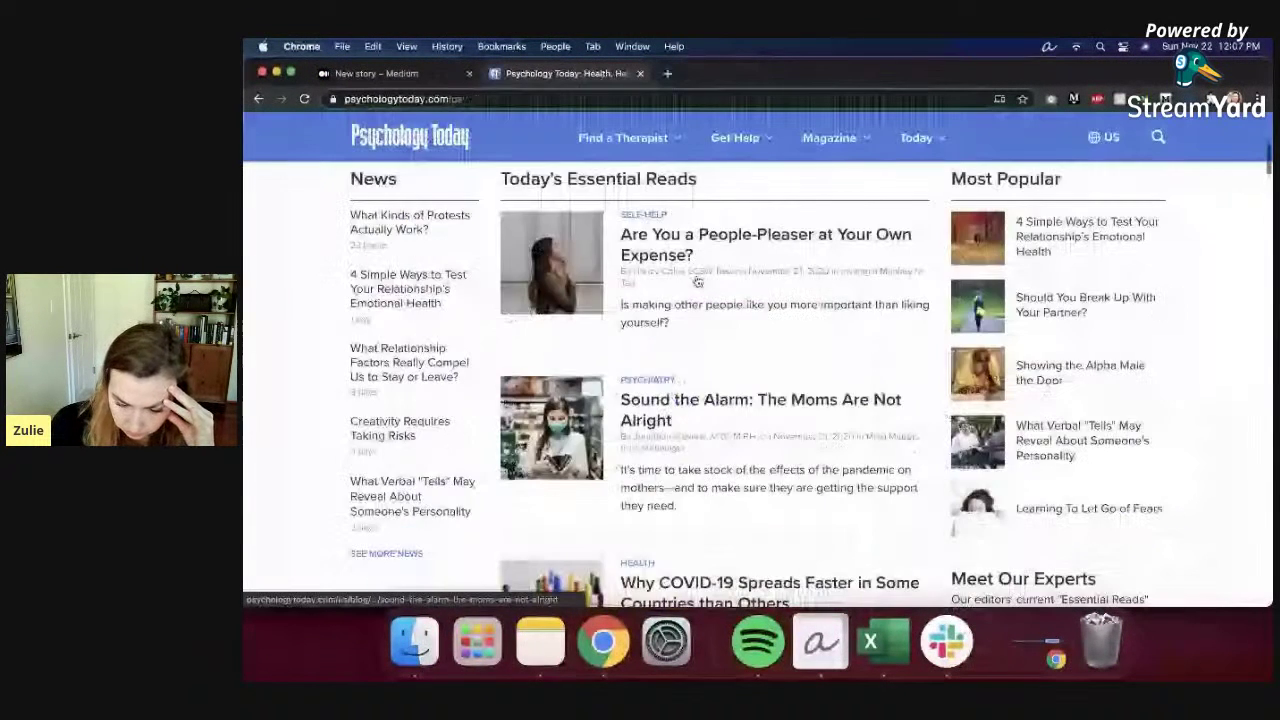
Step: Browse the Psychology Today home page and open the popular article "4 Simple Ways to Test Your Relationship's Emotional Health"
scroll(1202, 424, "up", 1)
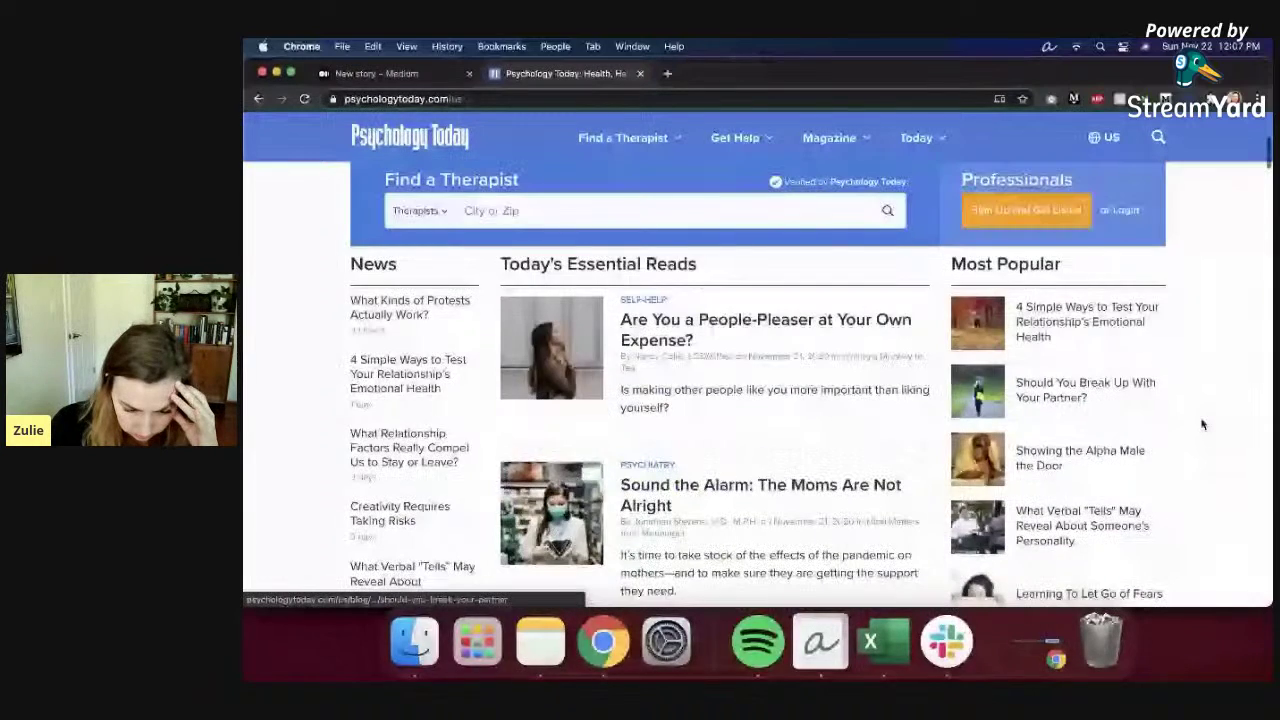
scroll(1202, 424, "up", 3)
scroll(1200, 447, "down", 3)
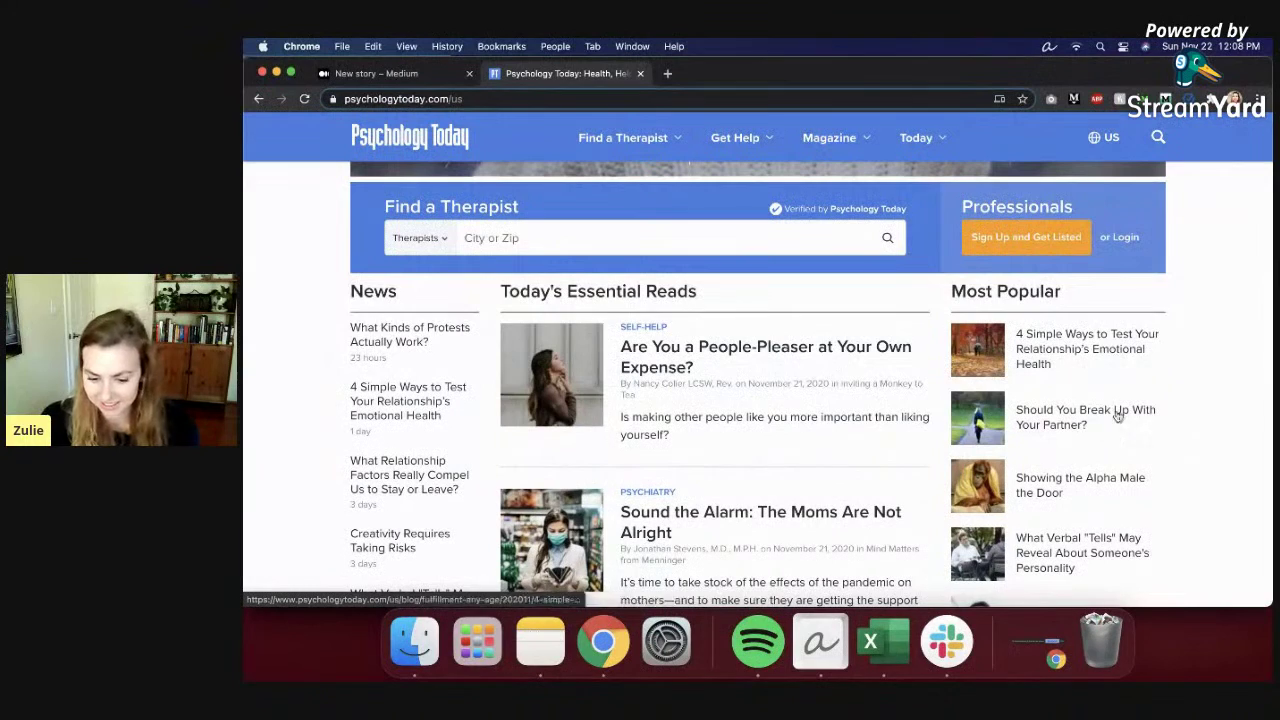
left_click(1099, 366)
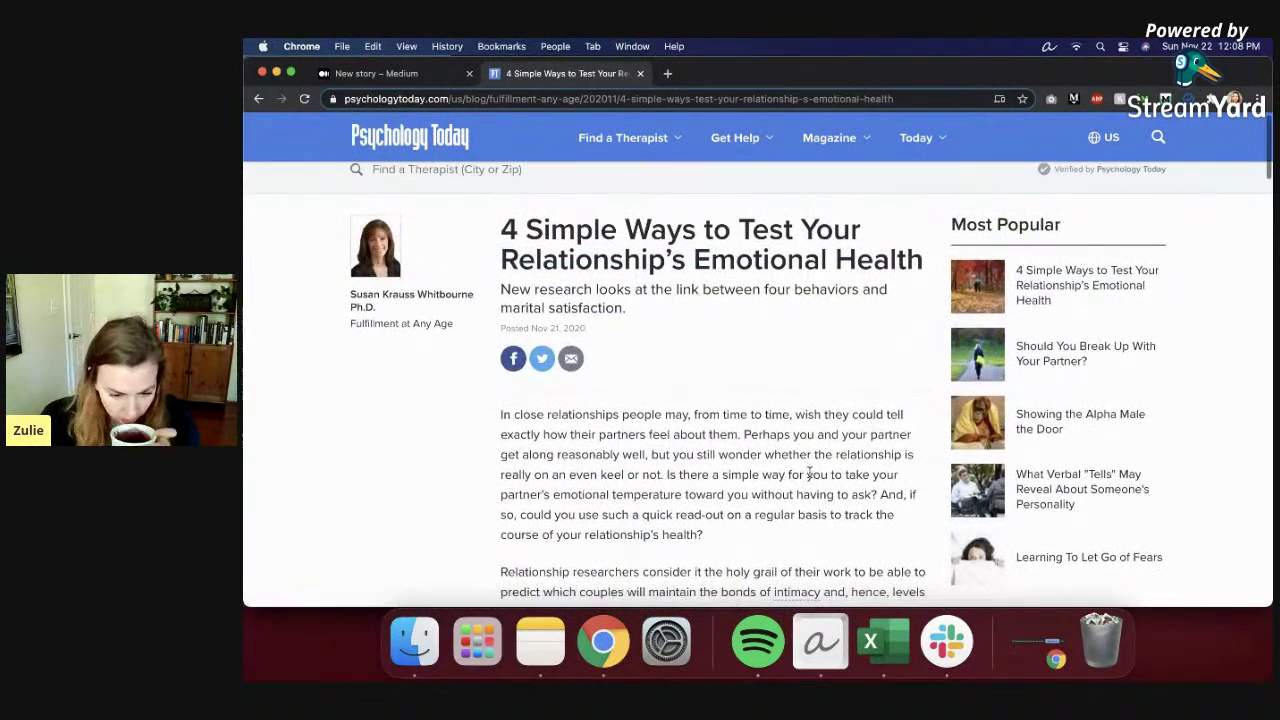
Step: Skim the article from its subtitle on new marital satisfaction research through to the references section
left_click_drag(622, 311, 503, 286)
left_click(657, 346)
scroll(694, 380, "down", 3)
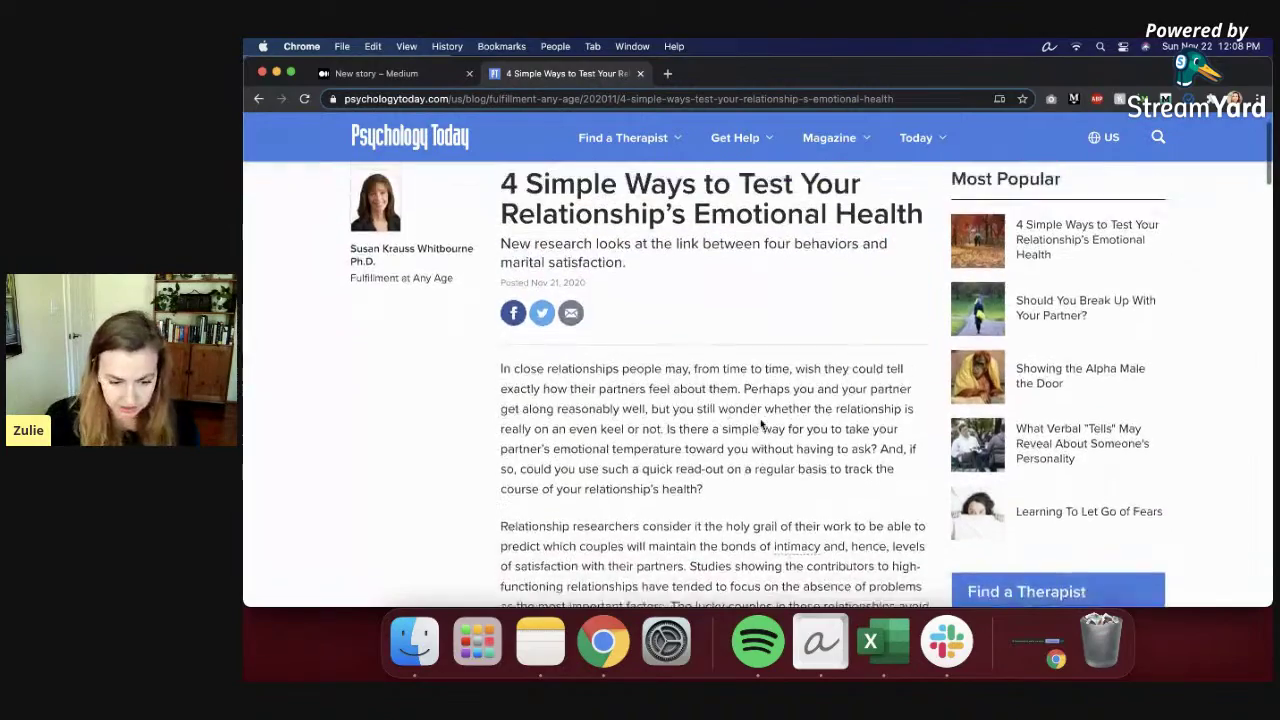
scroll(760, 425, "up", 3)
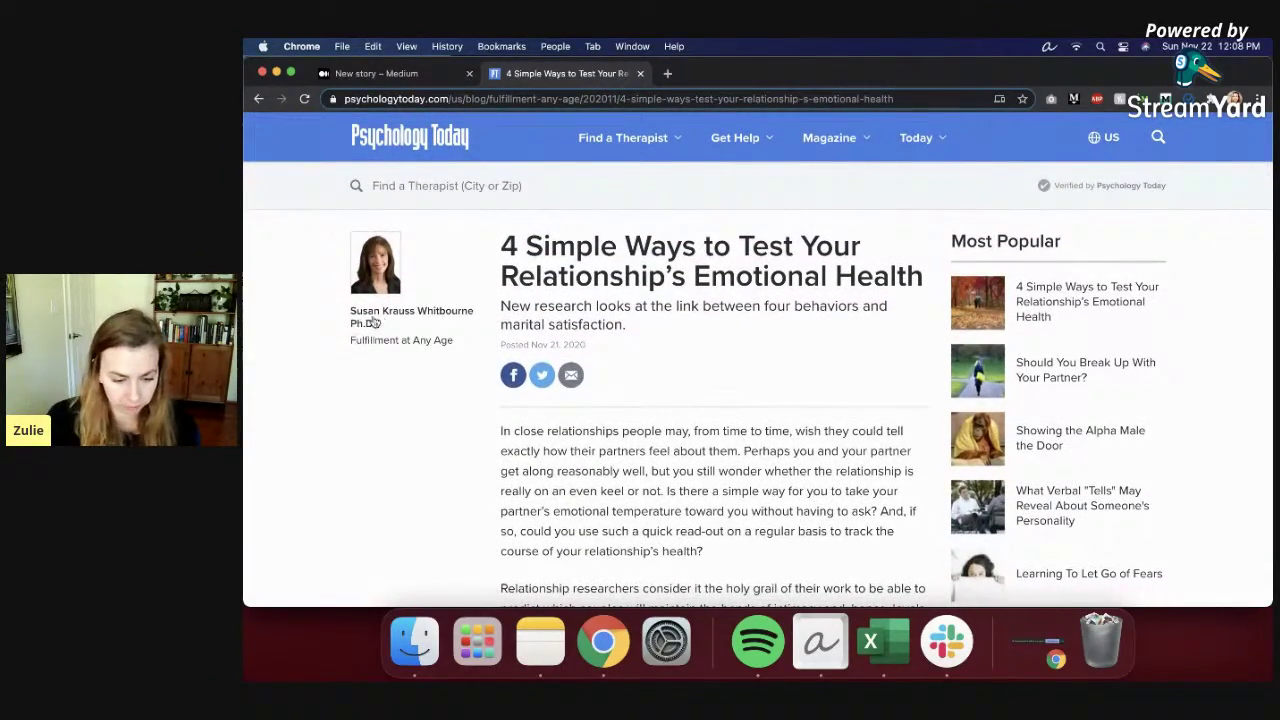
scroll(650, 430, "down", 4)
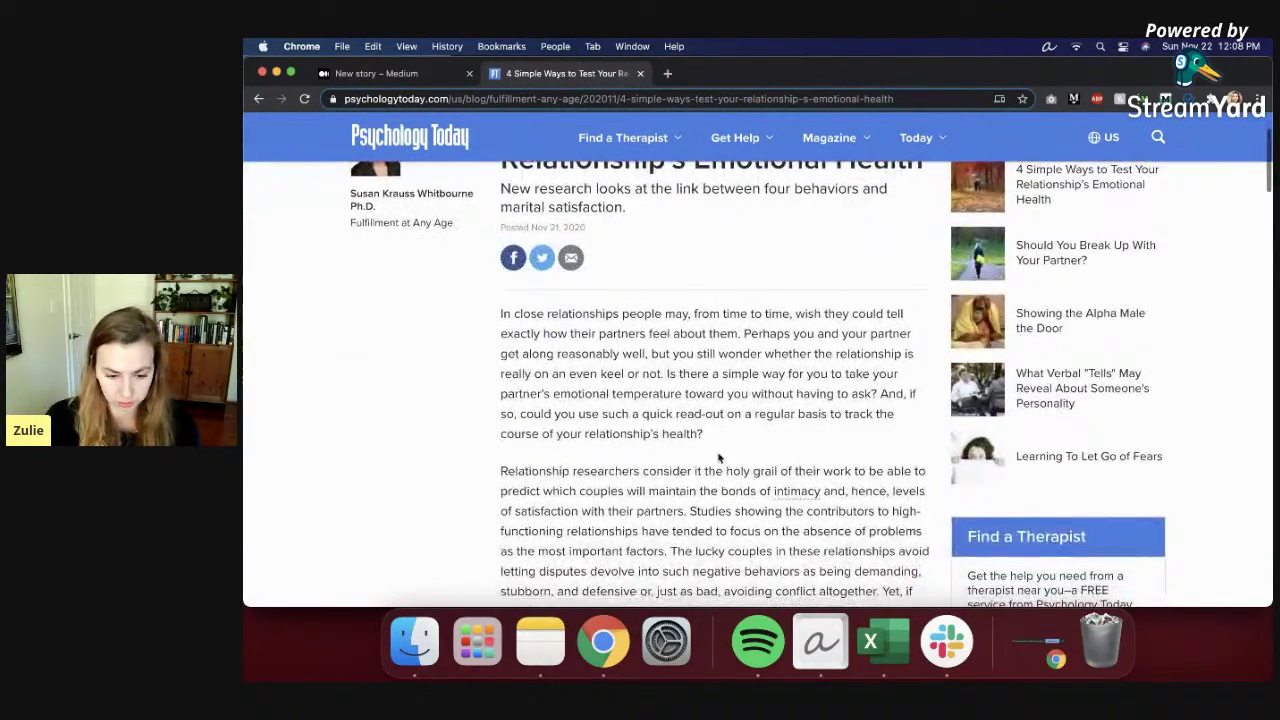
scroll(700, 450, "up", 5)
scroll(766, 390, "down", 3)
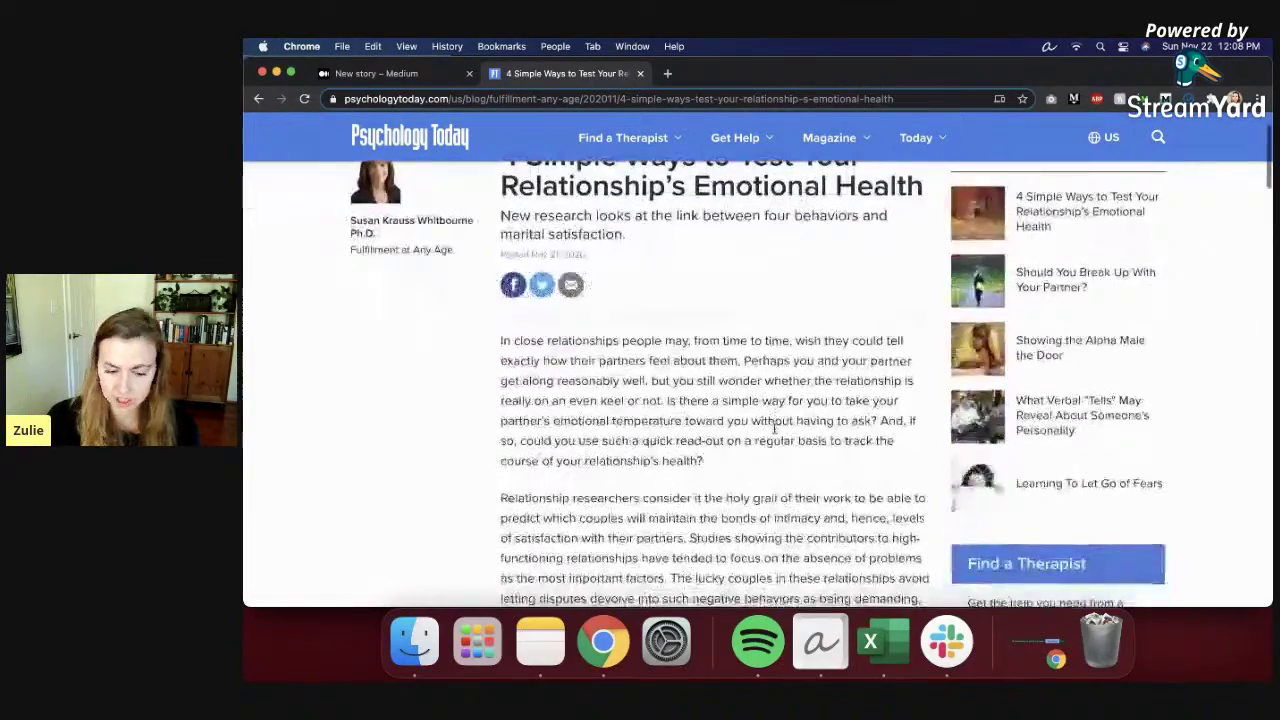
scroll(733, 479, "down", 20)
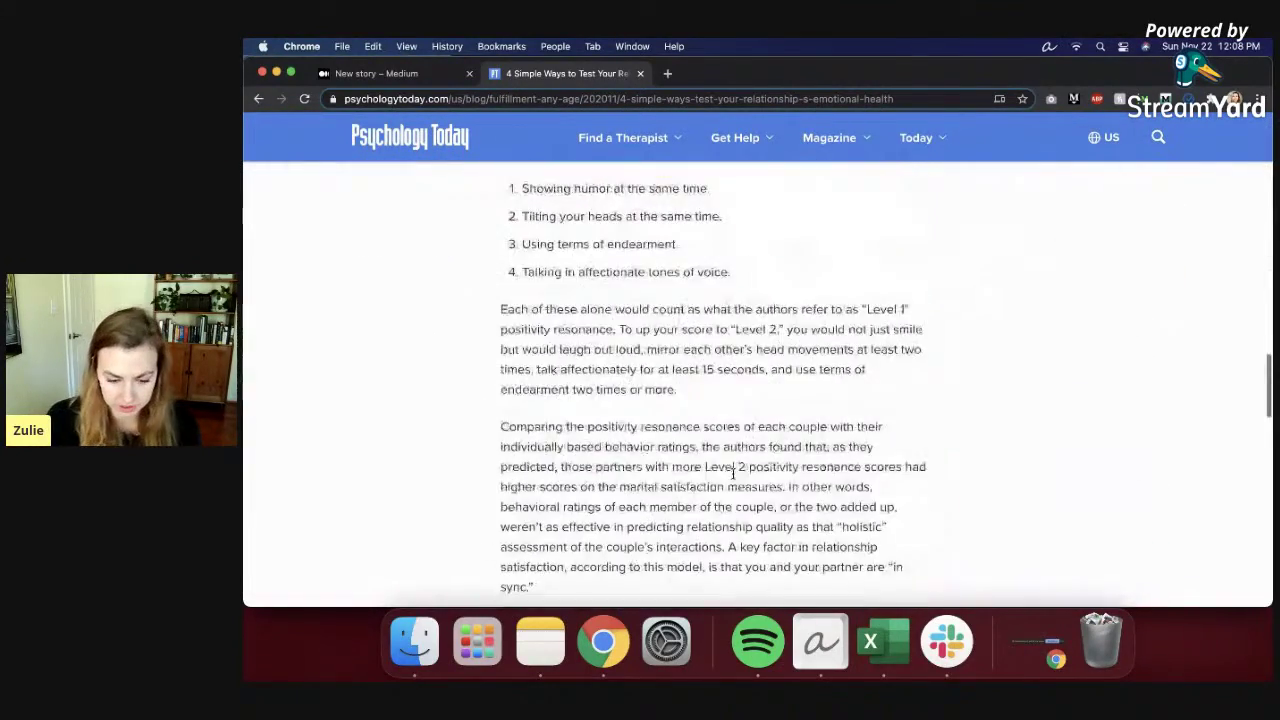
scroll(733, 479, "up", 12)
scroll(650, 380, "down", 5)
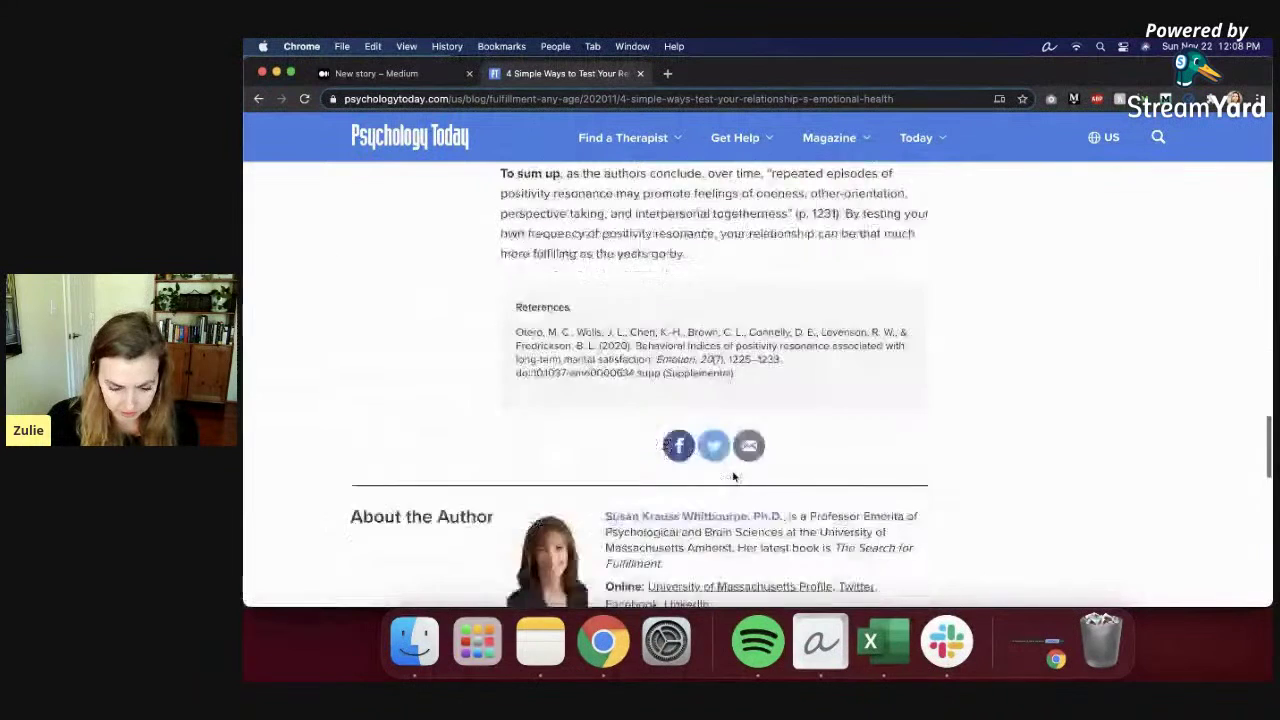
Step: Copy the referenced study title "Behavioral indices of positivity resonance associated with long-term marital satisfaction" and search Google for it
left_click_drag(632, 345, 657, 356)
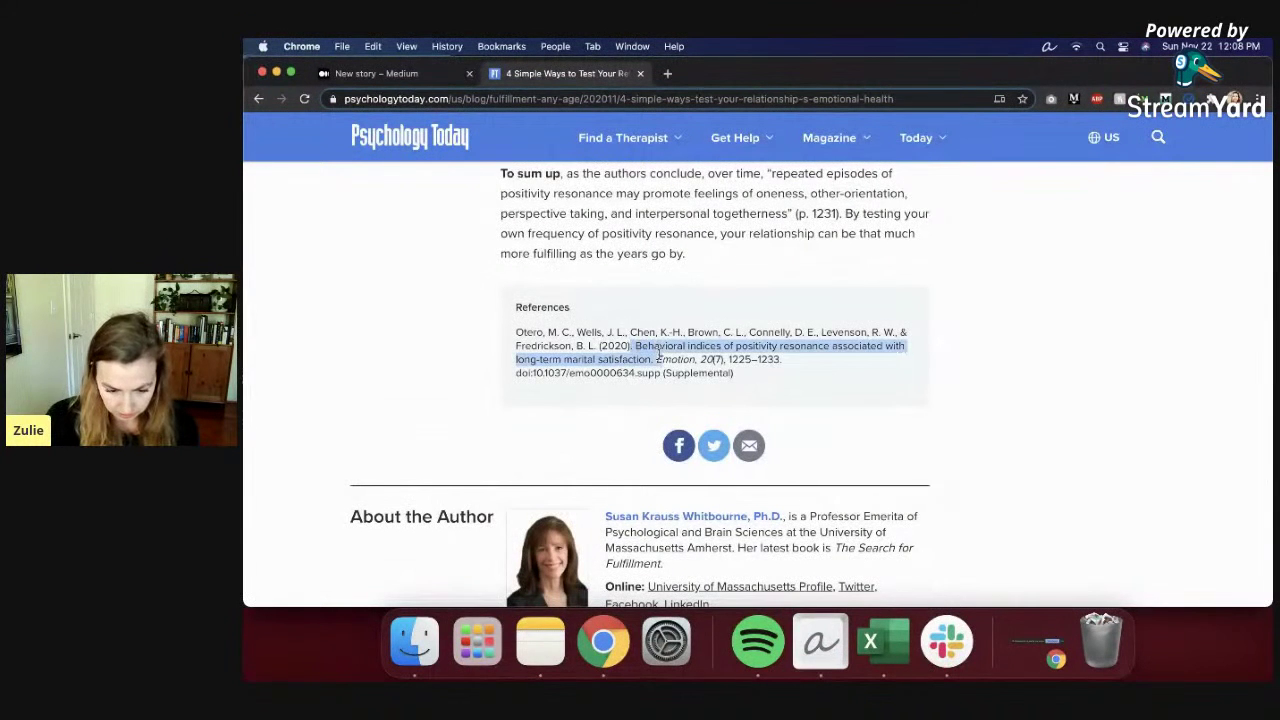
left_click_drag(590, 160, 582, 98)
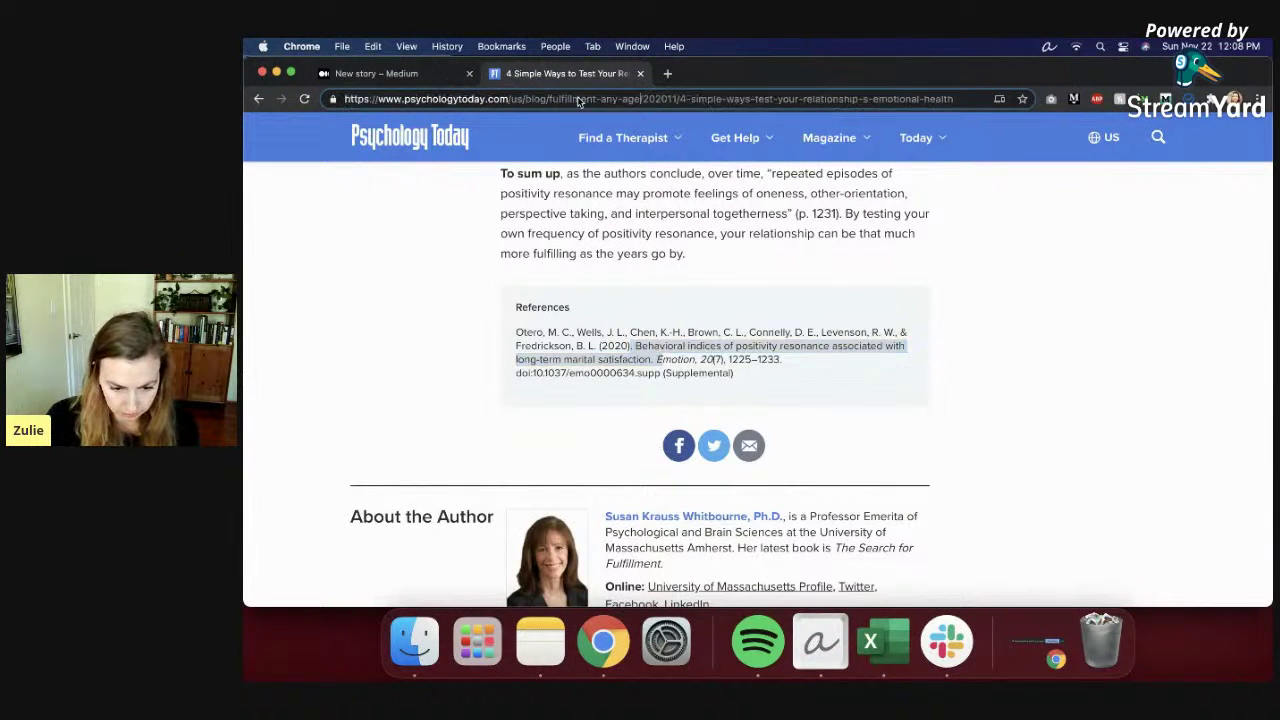
key("Return")
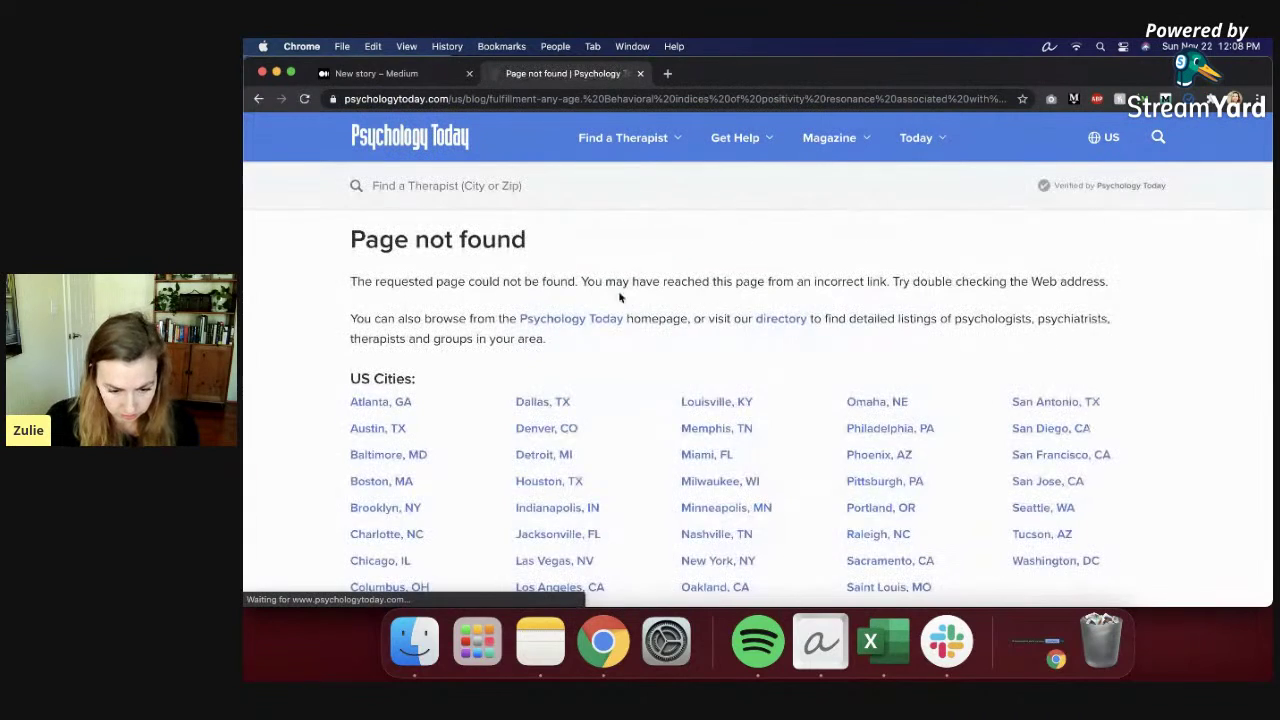
left_click(565, 98)
type(". Behavioral indices of positivity resonance associated with long-term marital satisfaction. E")
key("Return")
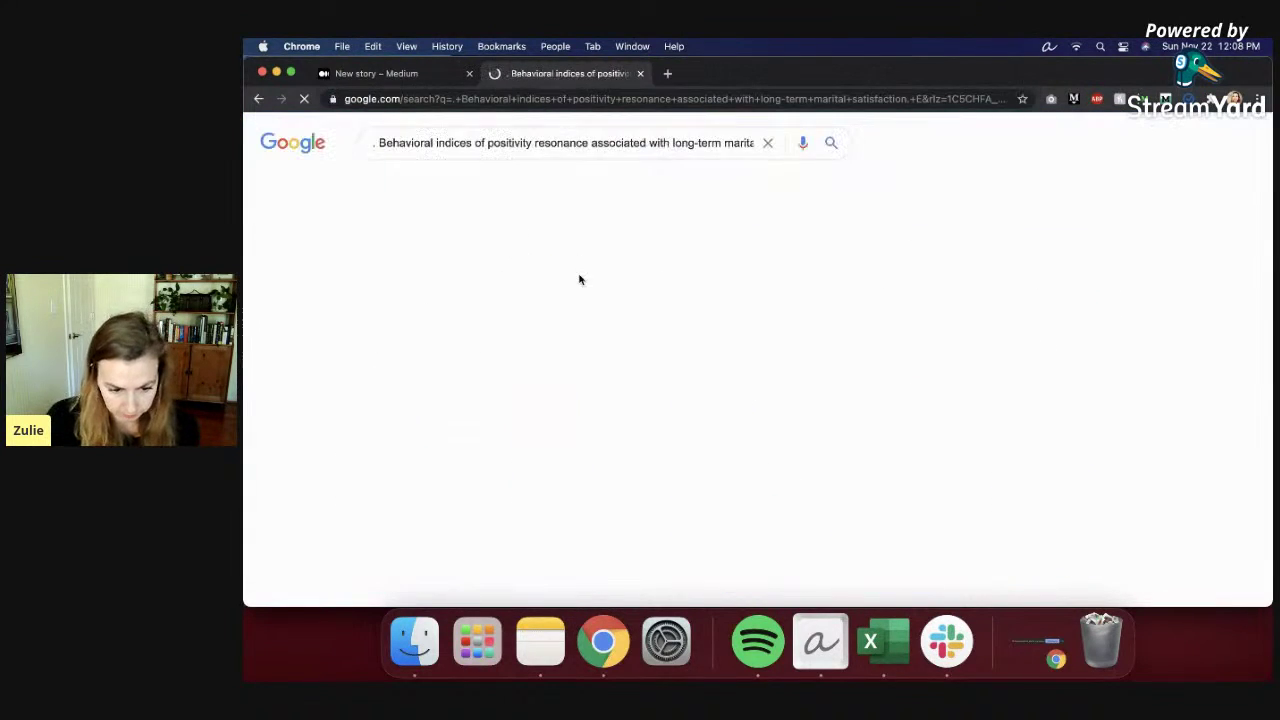
Step: Open the study's APA PsycNet record from the search results and go to its abstract
left_click(560, 262)
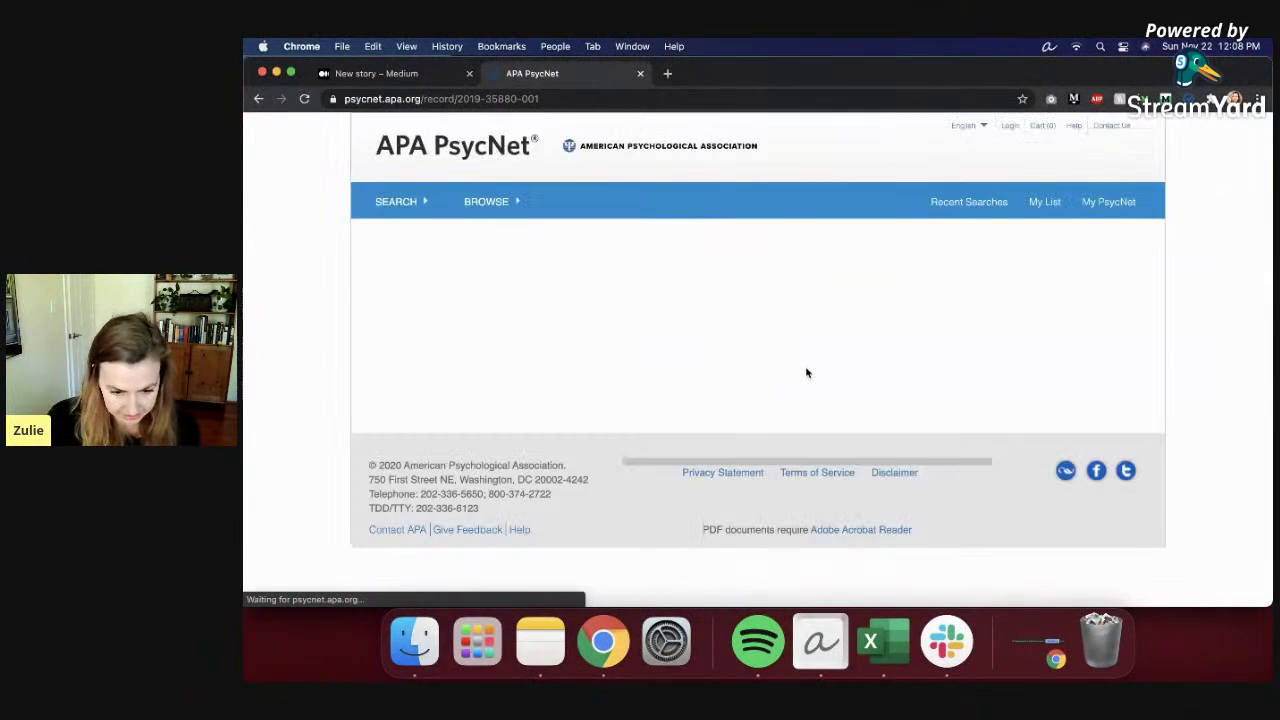
scroll(825, 341, "down", 5)
scroll(826, 341, "down", 2)
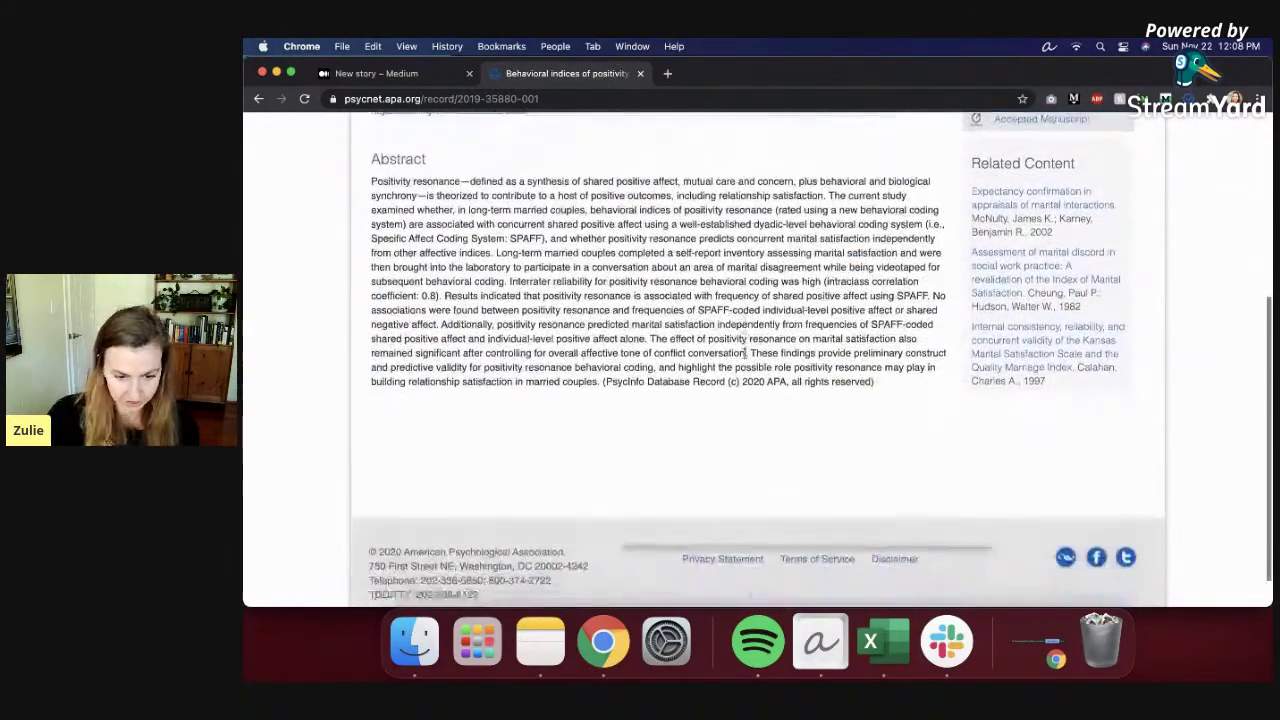
left_click(717, 163)
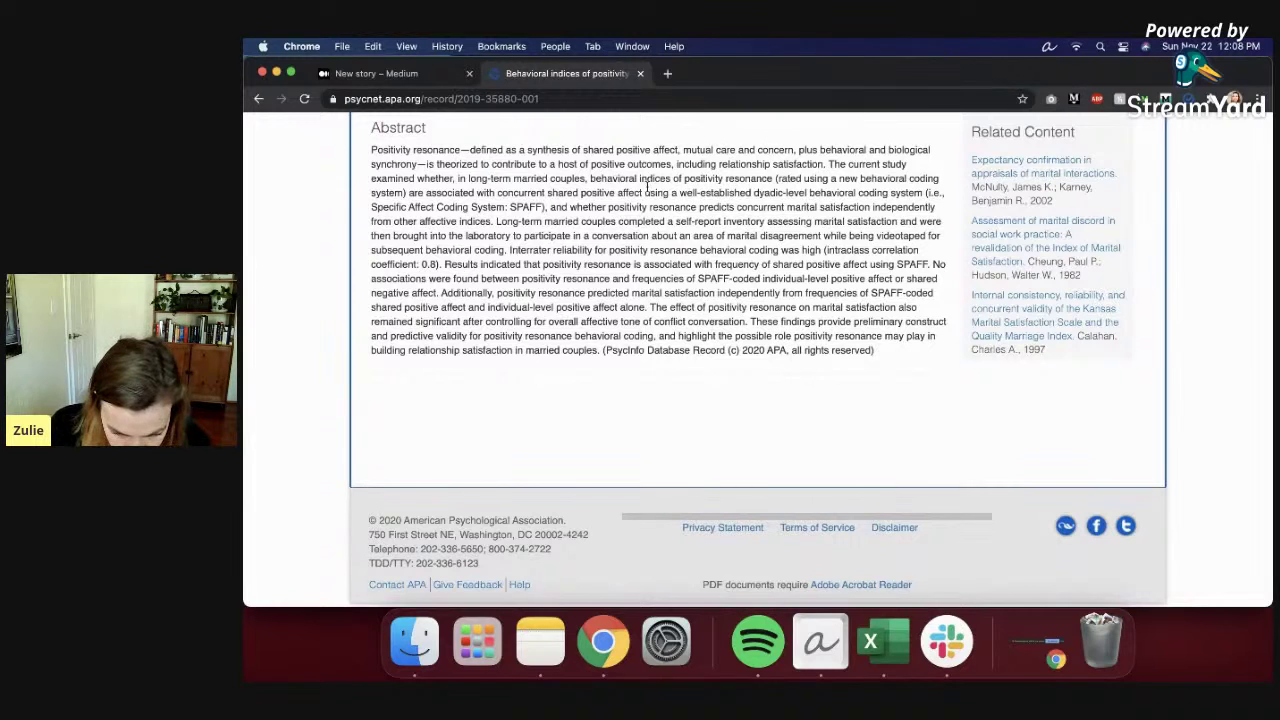
Step: Read the abstract around "behavioral indices of positivity resonance" and copy the record's web address
left_click_drag(590, 178, 775, 178)
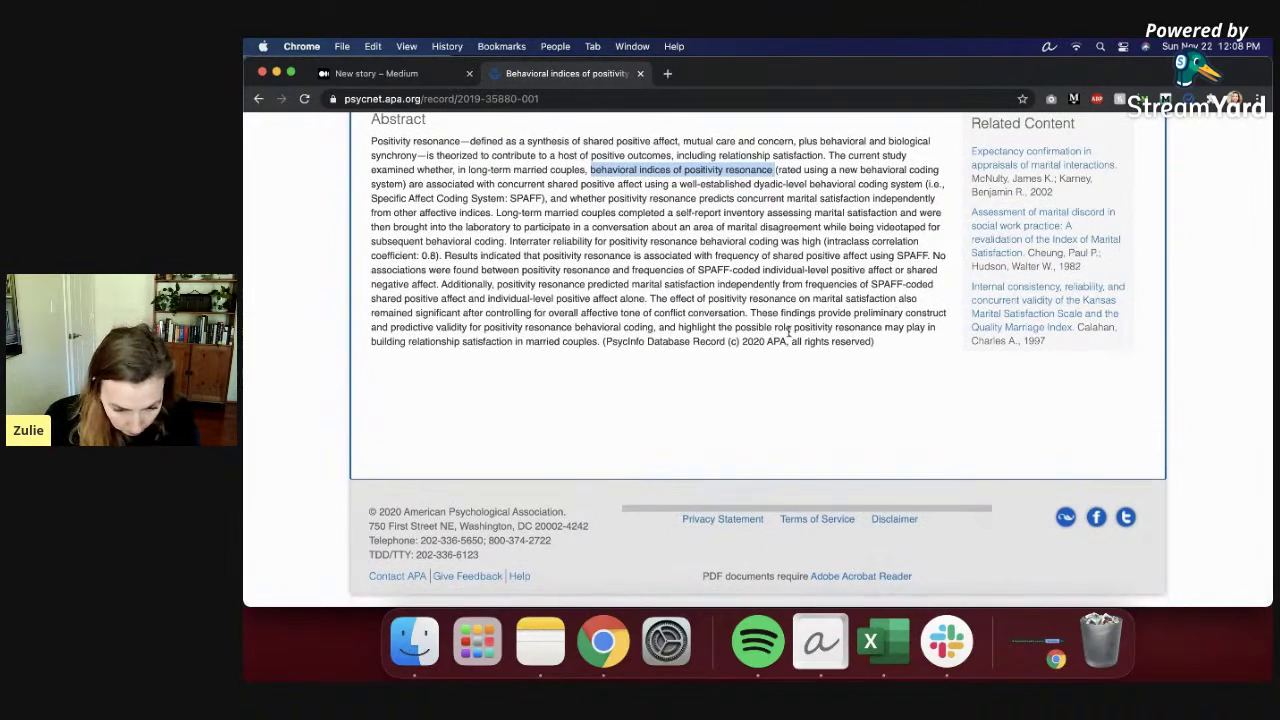
scroll(789, 334, "up", 2)
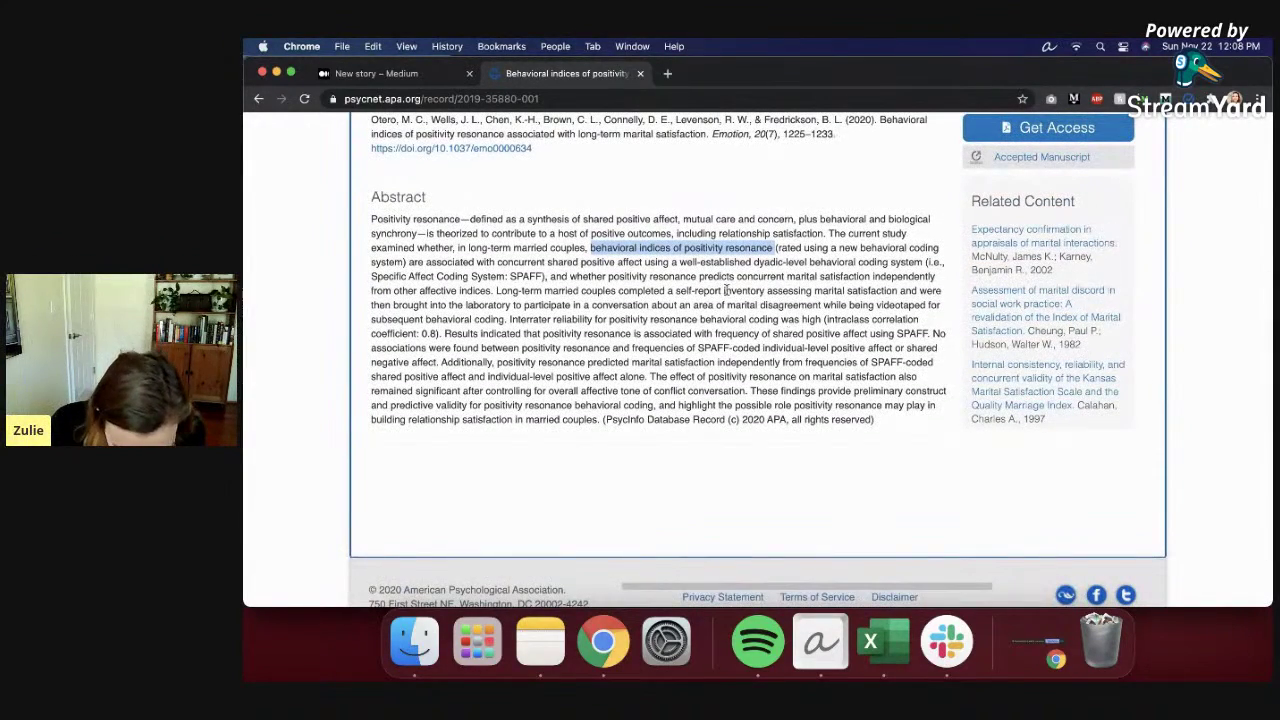
left_click(585, 97)
key("super+c")
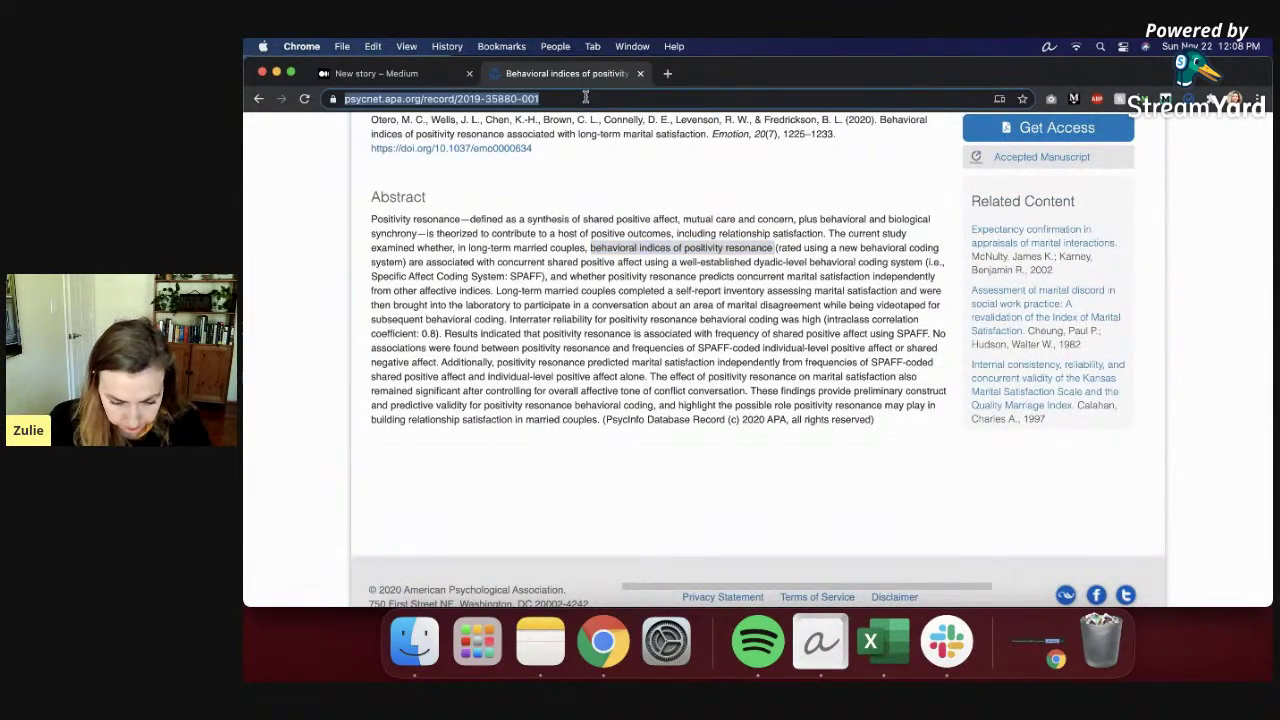
Step: Try to open sci-hub.cc in a new tab
left_click(668, 74)
type("sci-hub.")
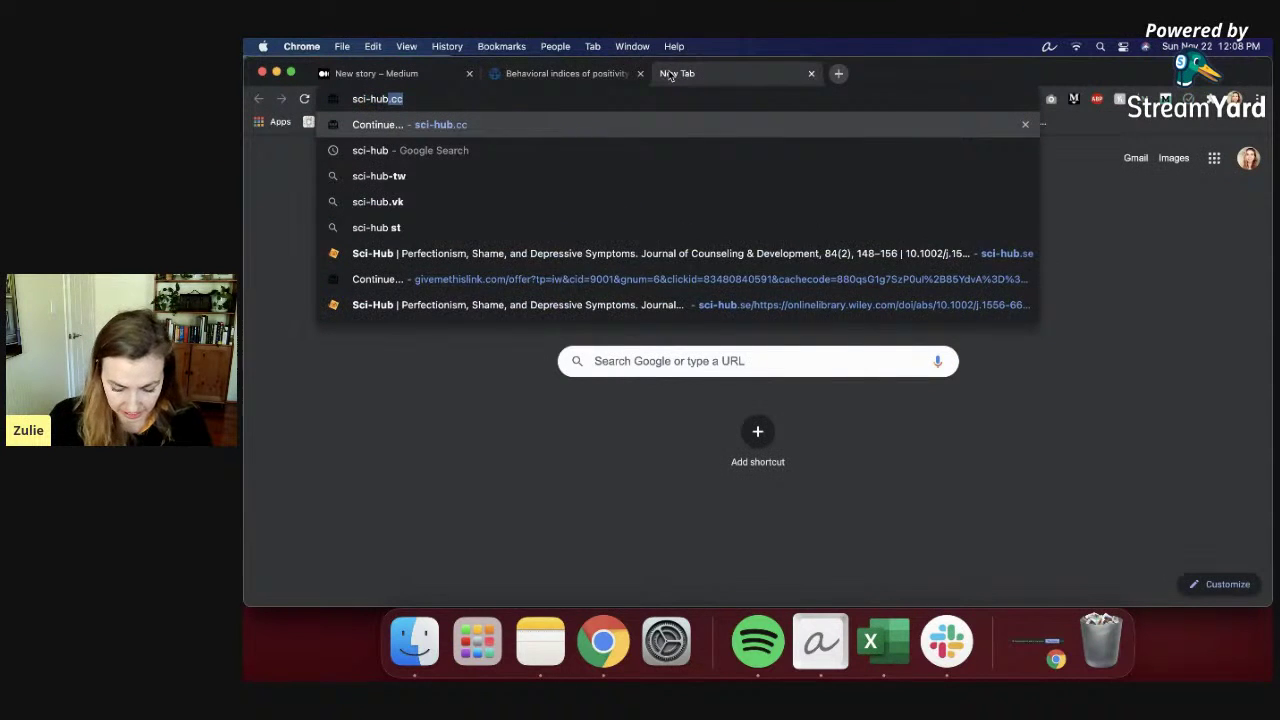
key("BackSpace")
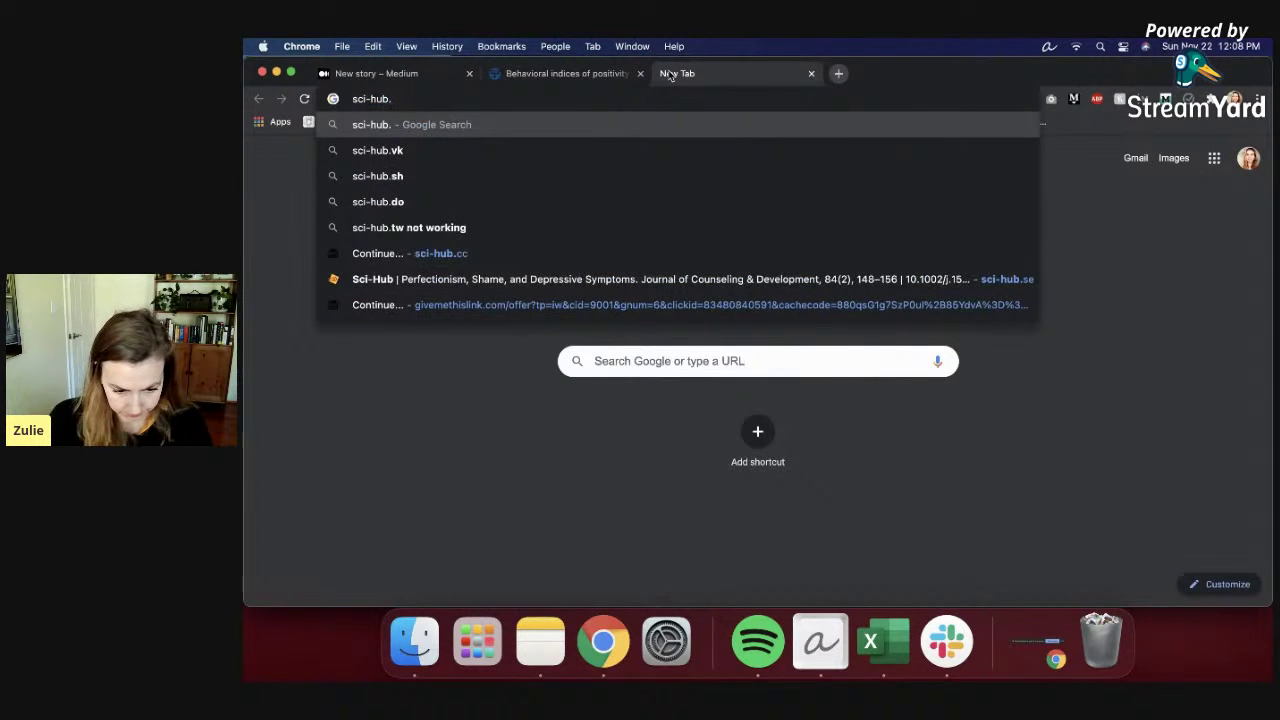
type("cc")
key("Return")
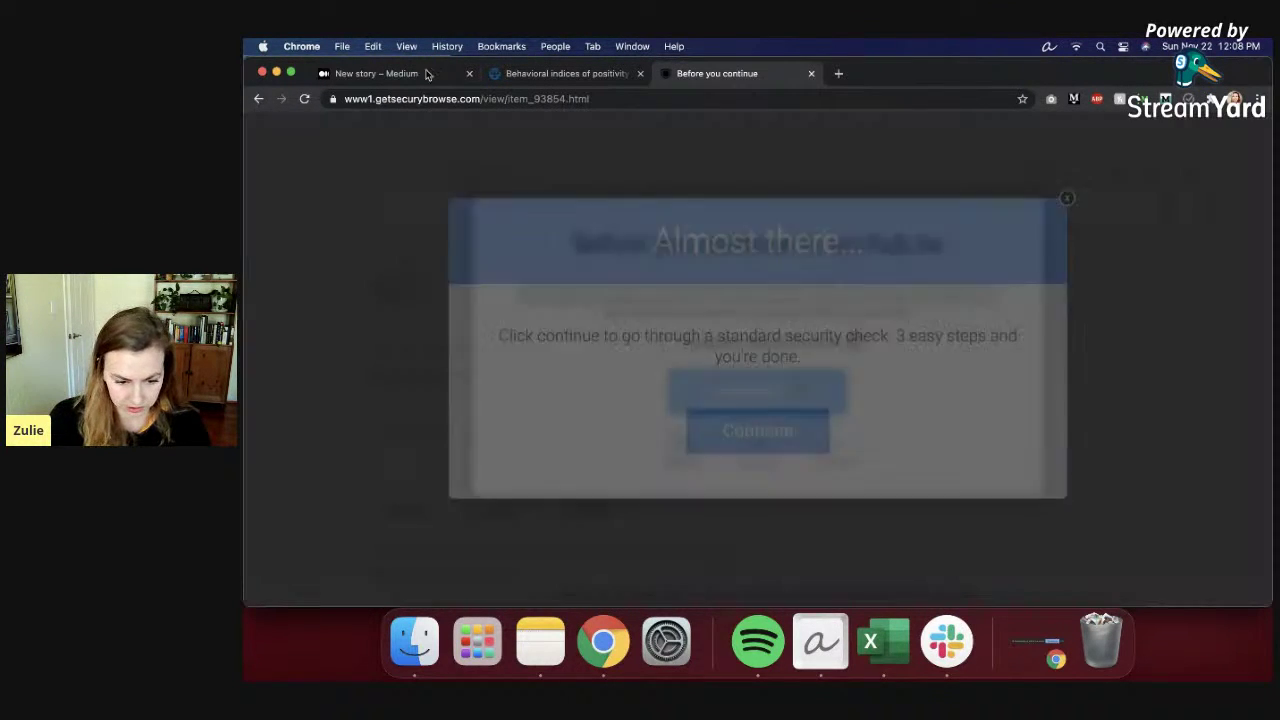
Step: Try the address sci-hub.tw and open the Sci-Hub site from the resulting search list
left_click(430, 99)
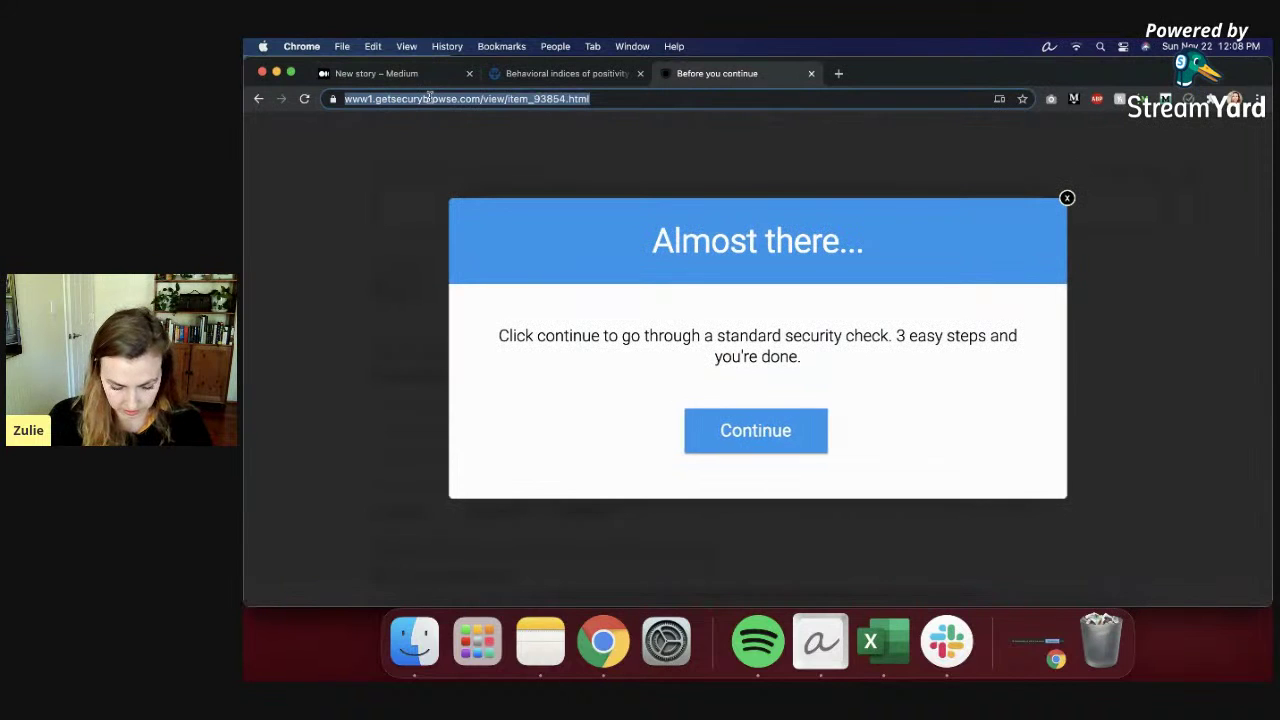
type("sci-hub.t")
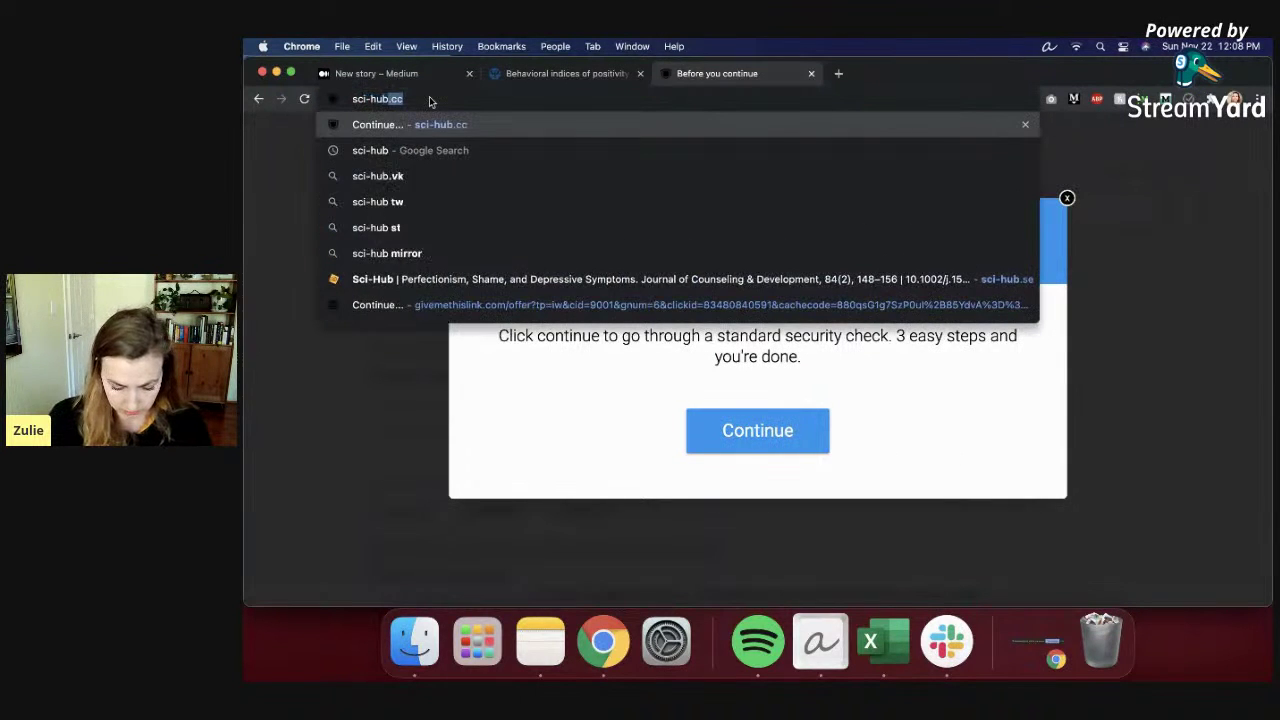
type("w")
key("Return")
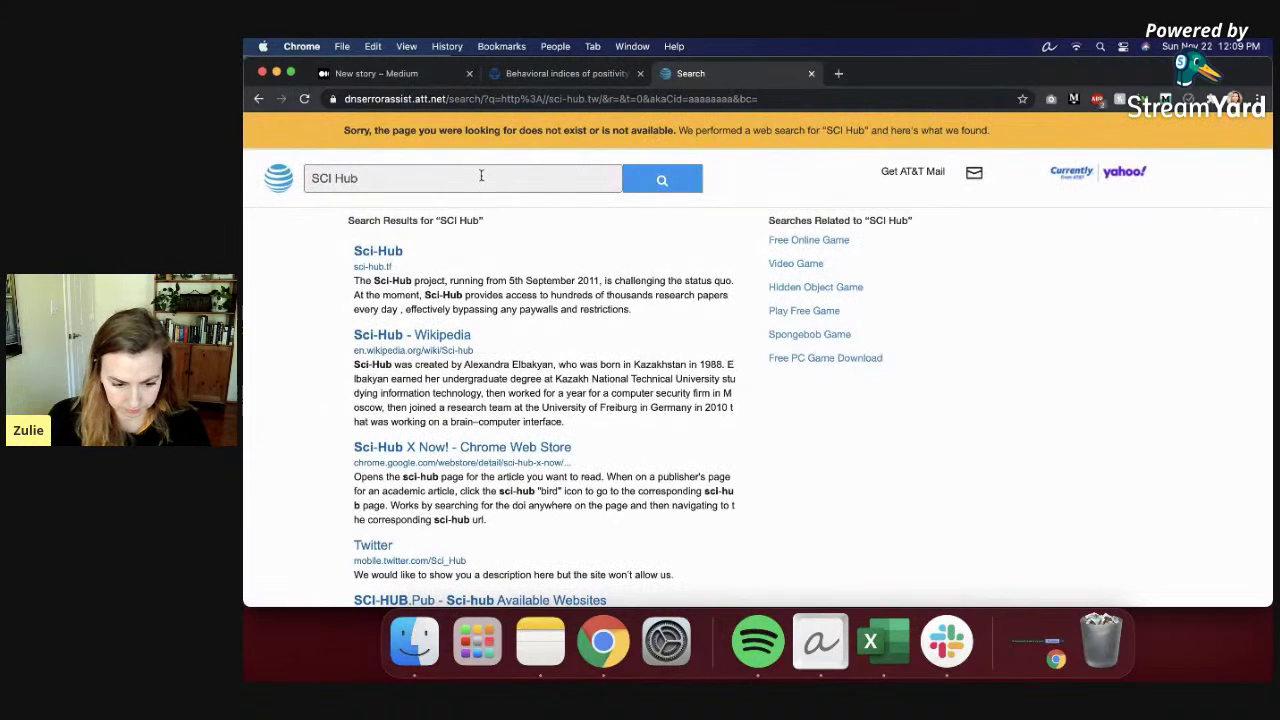
left_click(376, 251)
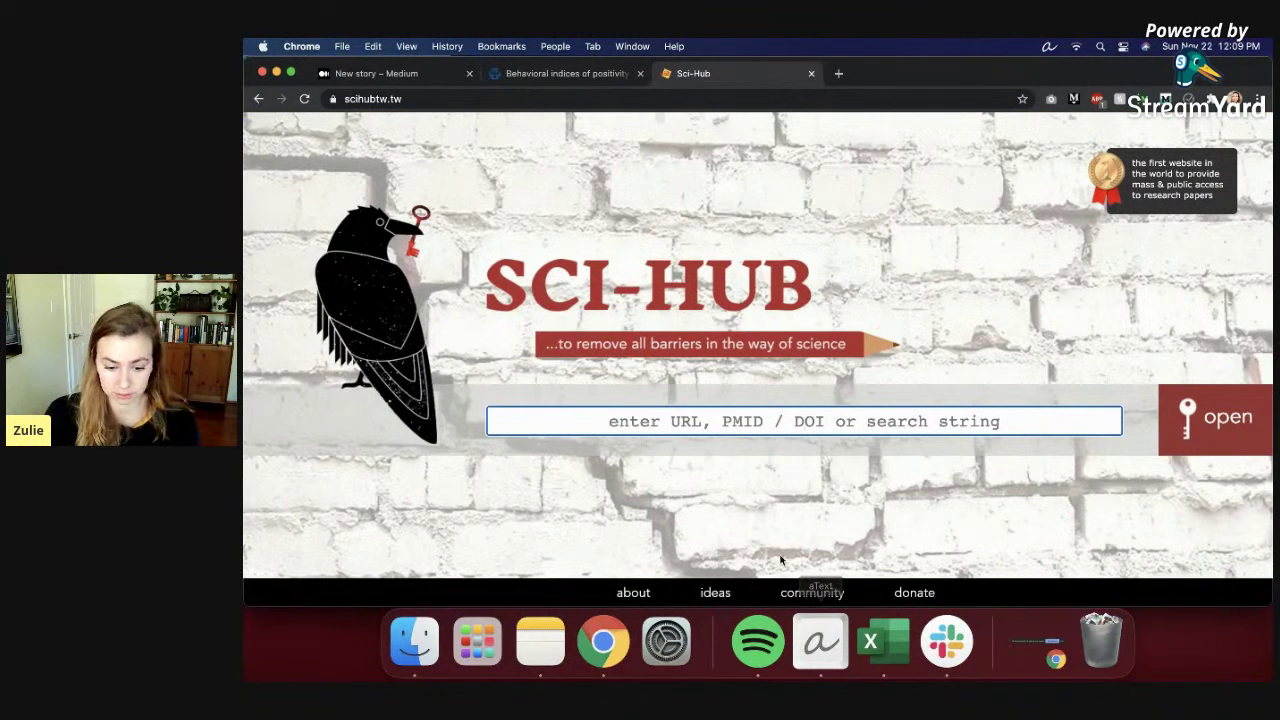
key("super+v")
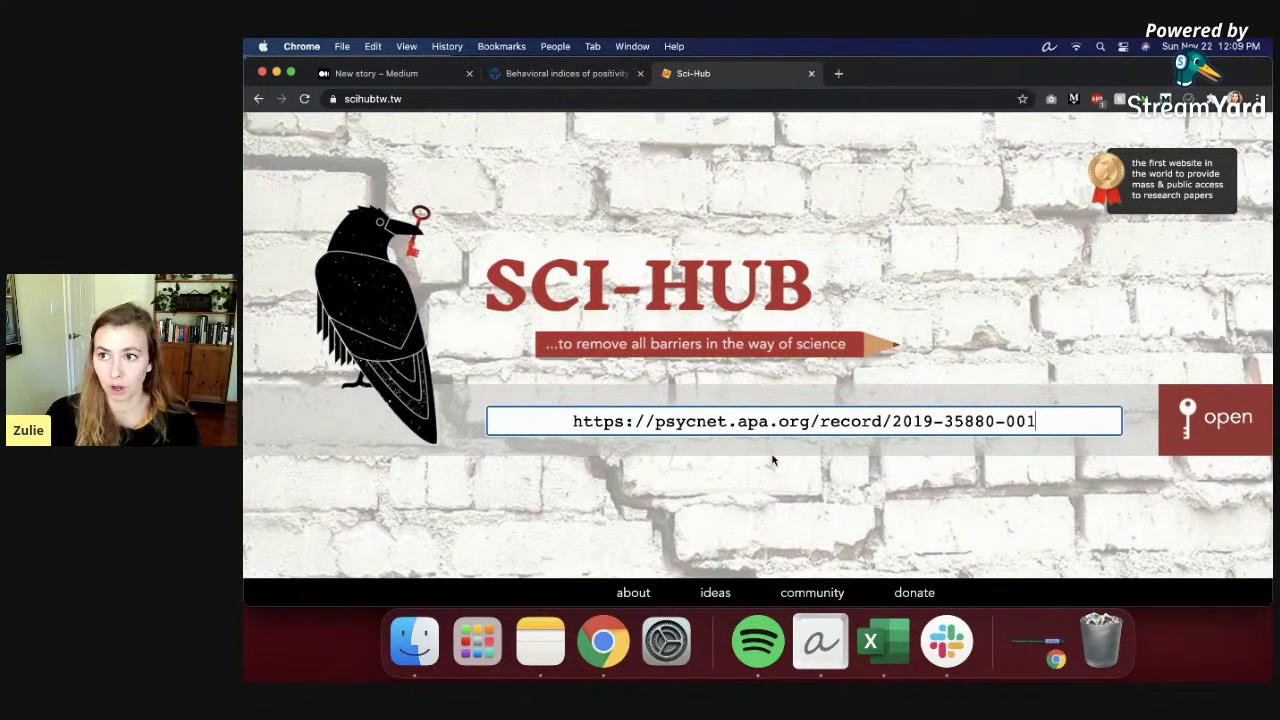
left_click(1188, 422)
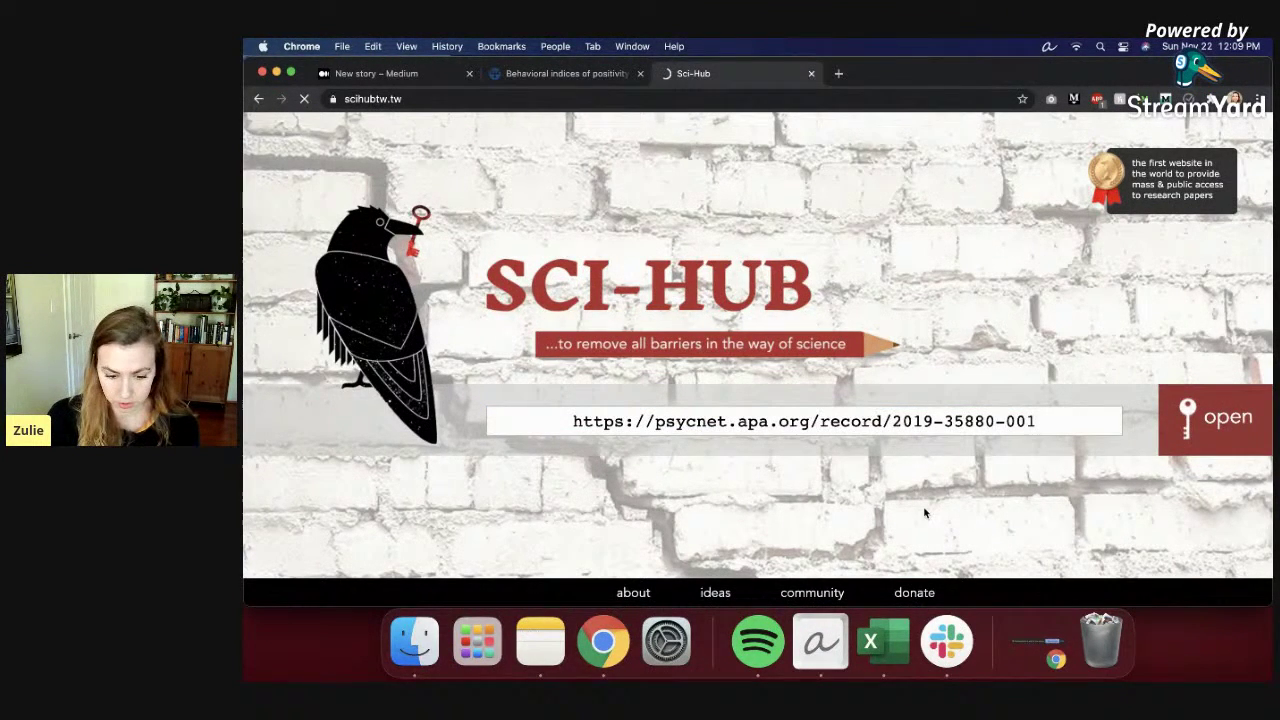
scroll(924, 513, "down", 1)
left_click(1220, 415)
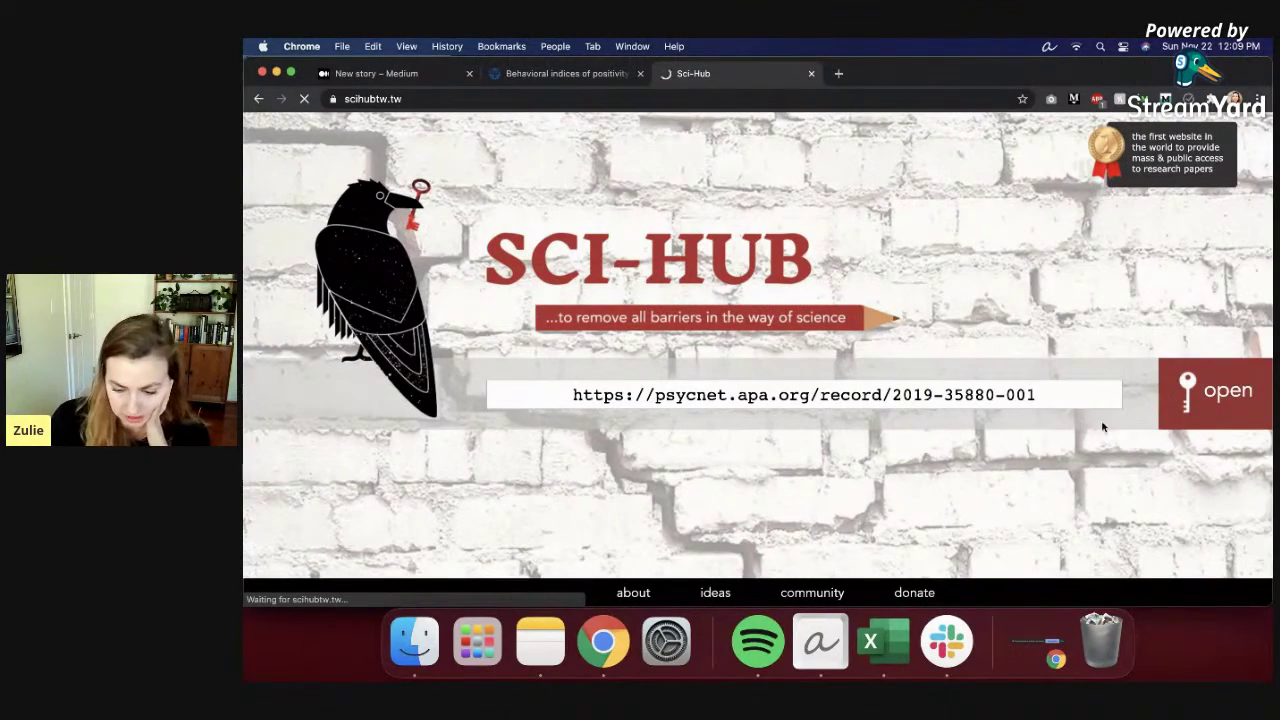
scroll(689, 483, "down", 10)
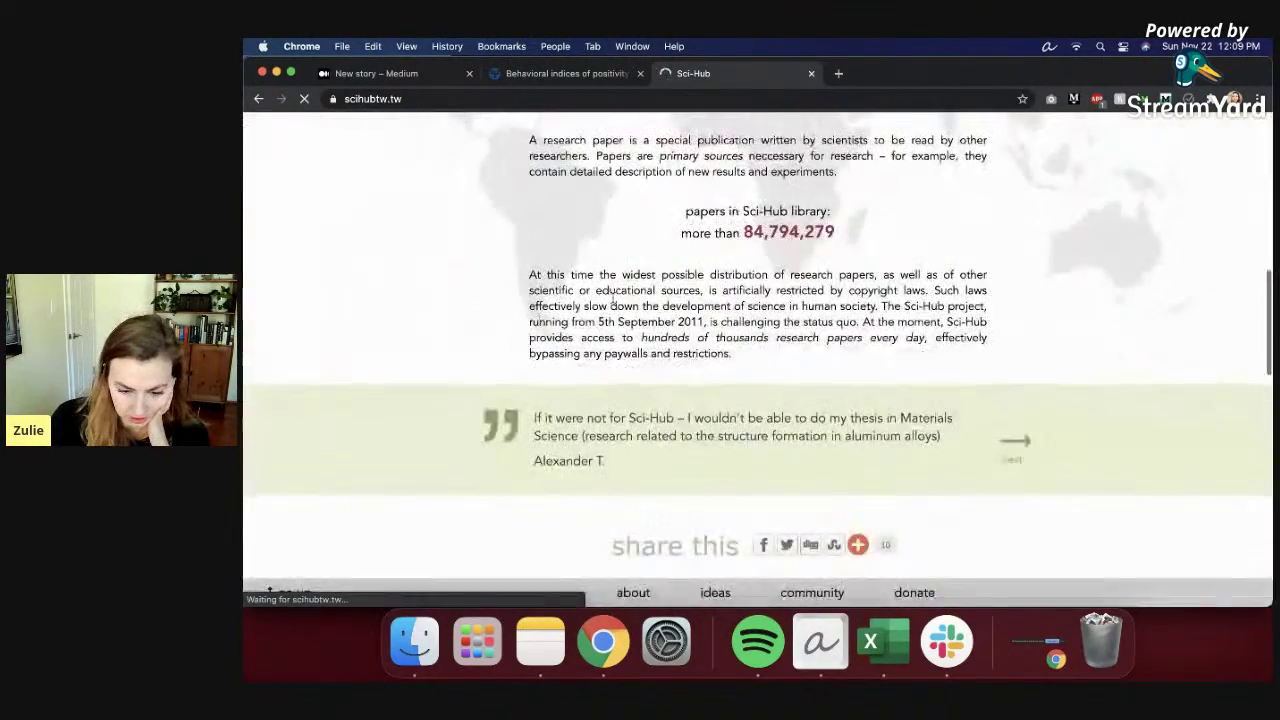
scroll(663, 289, "up", 3)
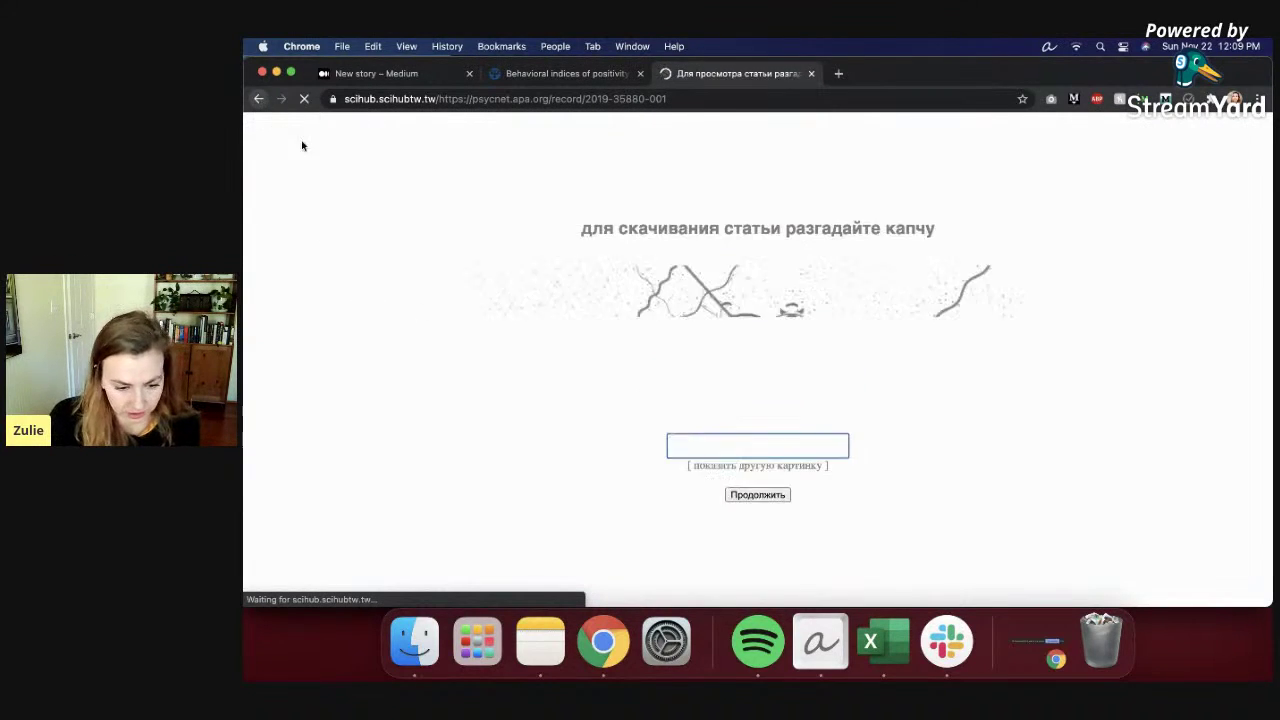
left_click(259, 100)
left_click(259, 99)
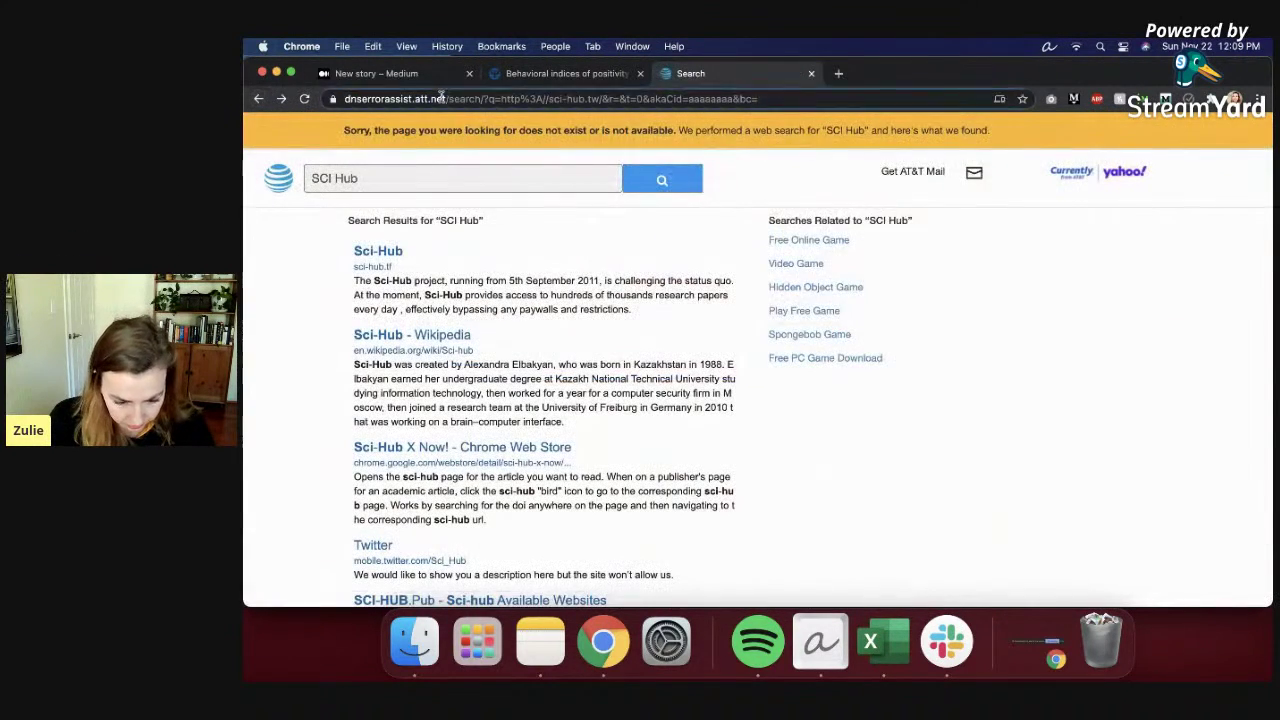
Step: Search Google for "sci hub website", open the sci-hub.se result and submit the copied psycnet.apa.org record address there
left_click(441, 99)
type("sci hub website")
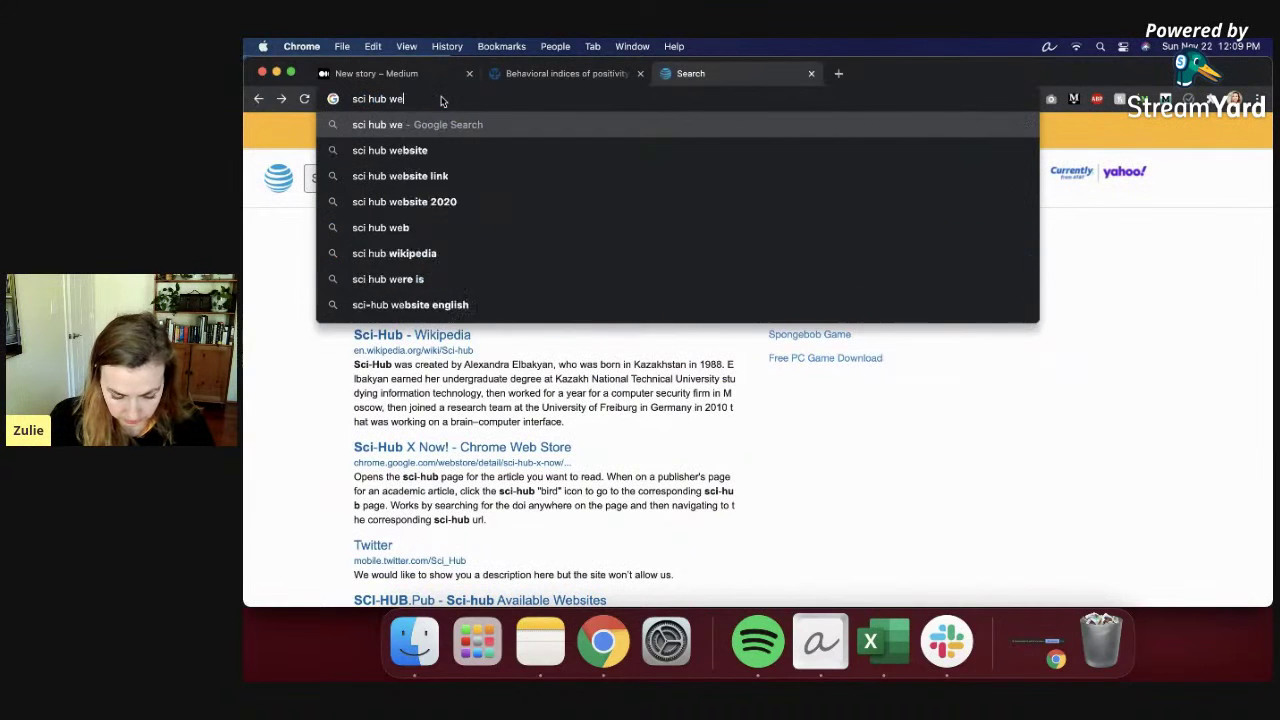
key("Return")
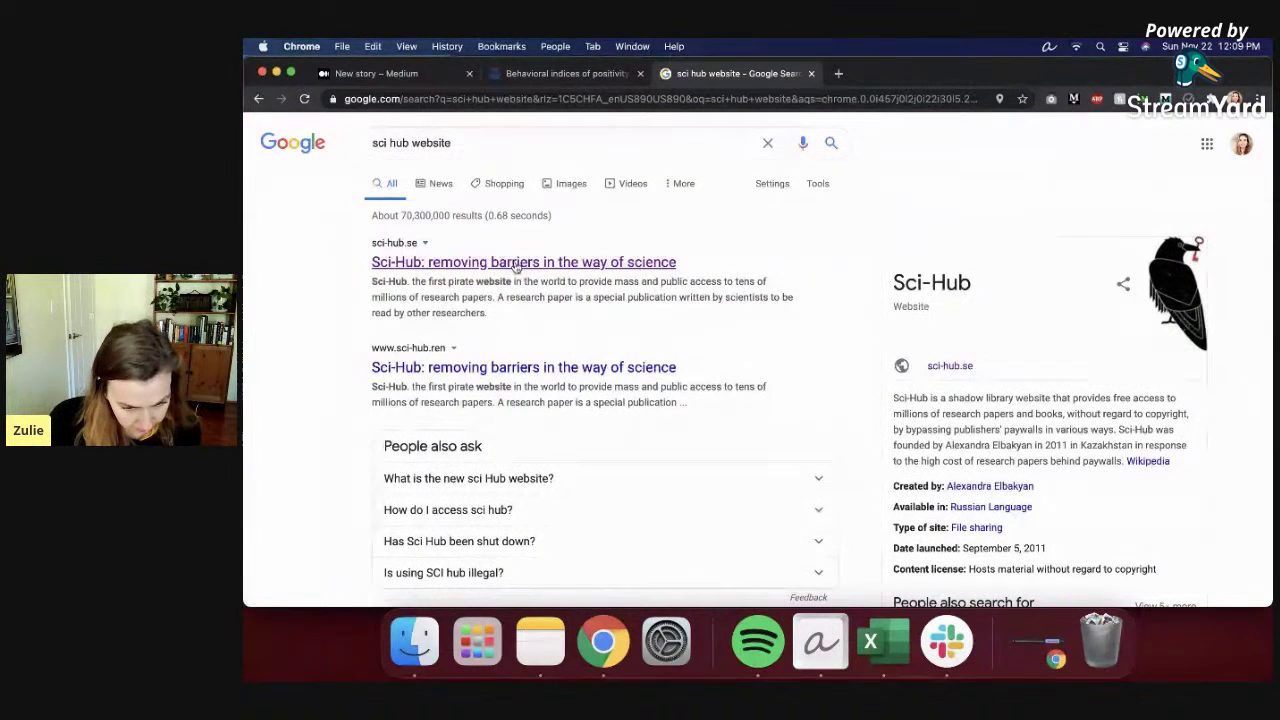
left_click(522, 263)
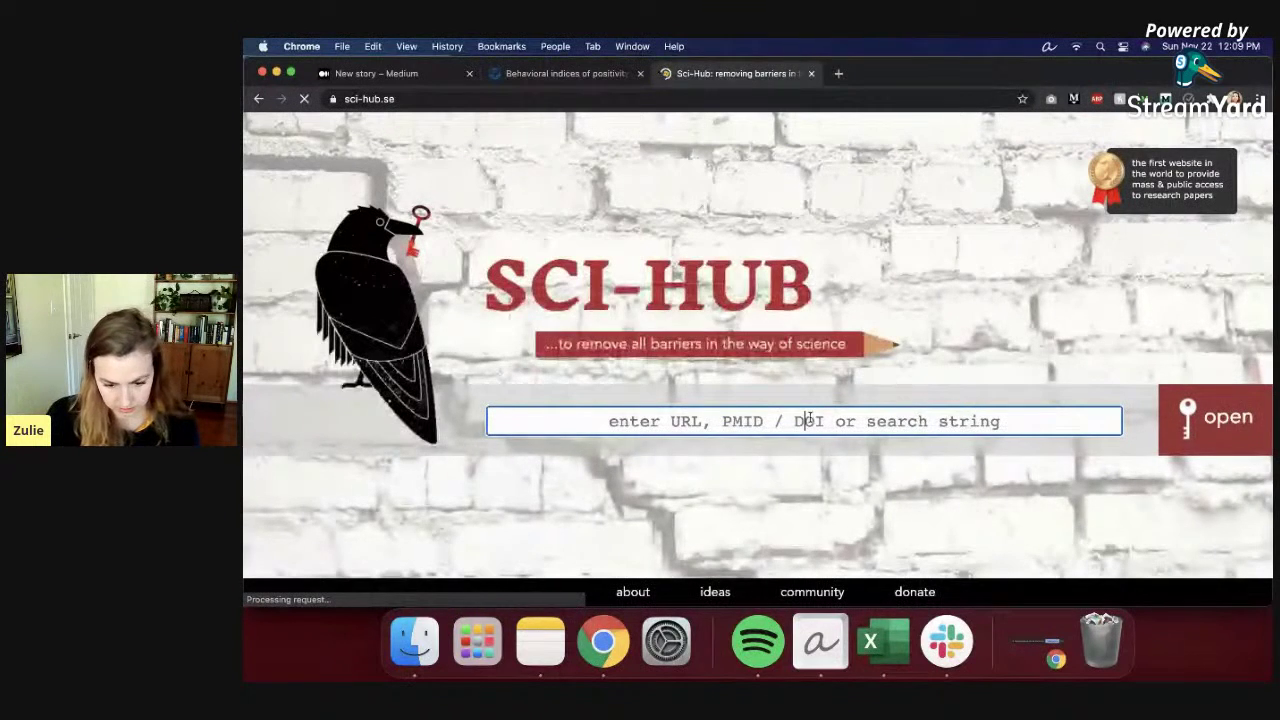
key("super+v")
left_click(1176, 424)
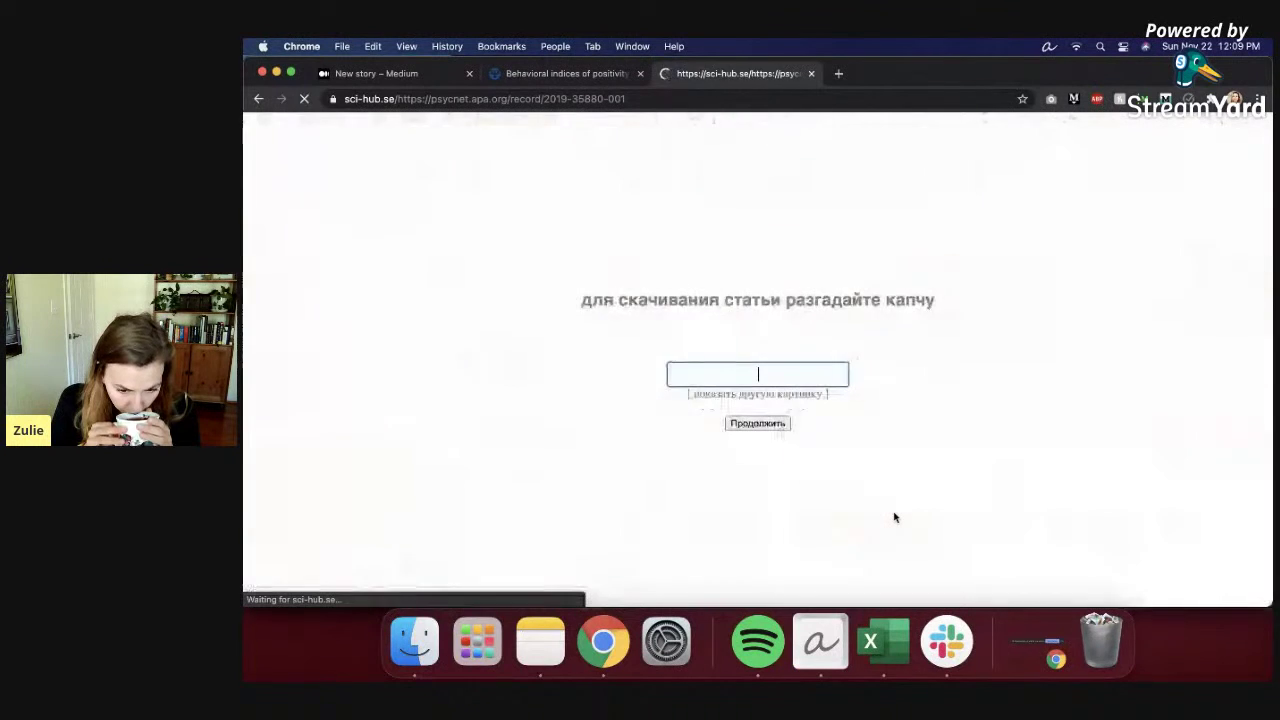
Step: Try to get past the sci-hub.se captcha by entering the text of each captcha image shown
type("banish")
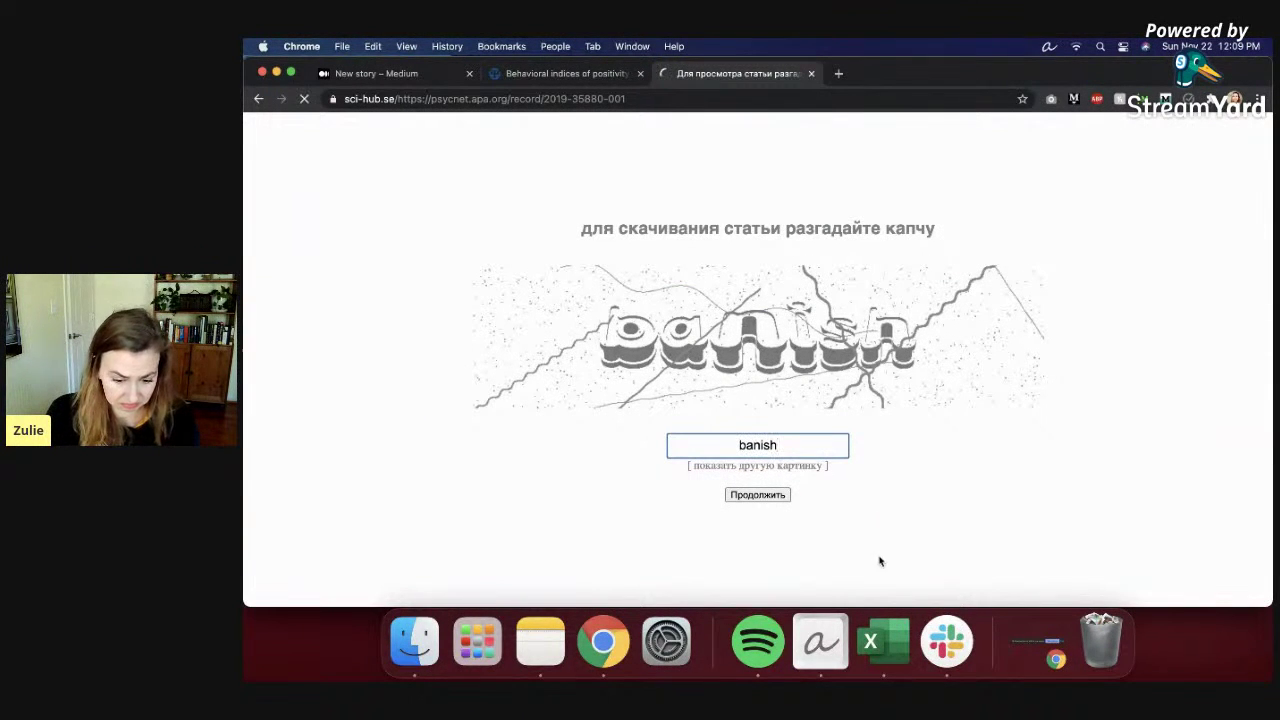
left_click(760, 497)
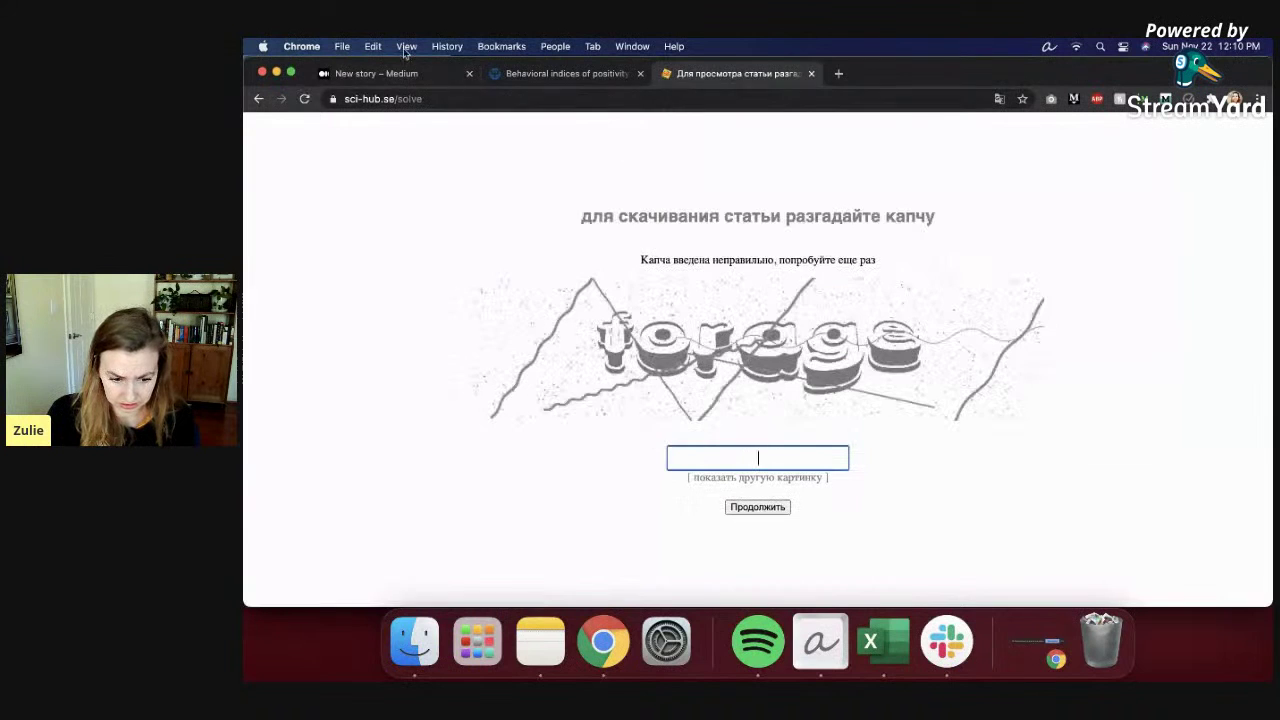
double_click(415, 98)
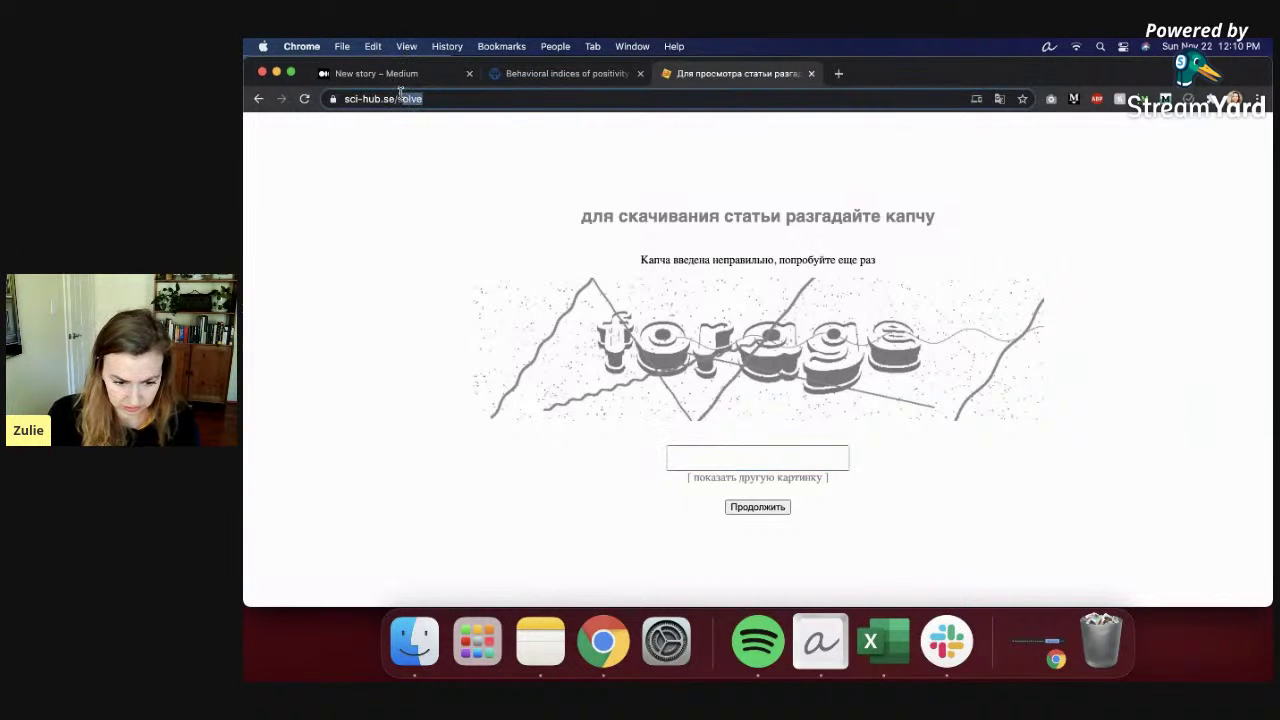
left_click(736, 452)
type("forage")
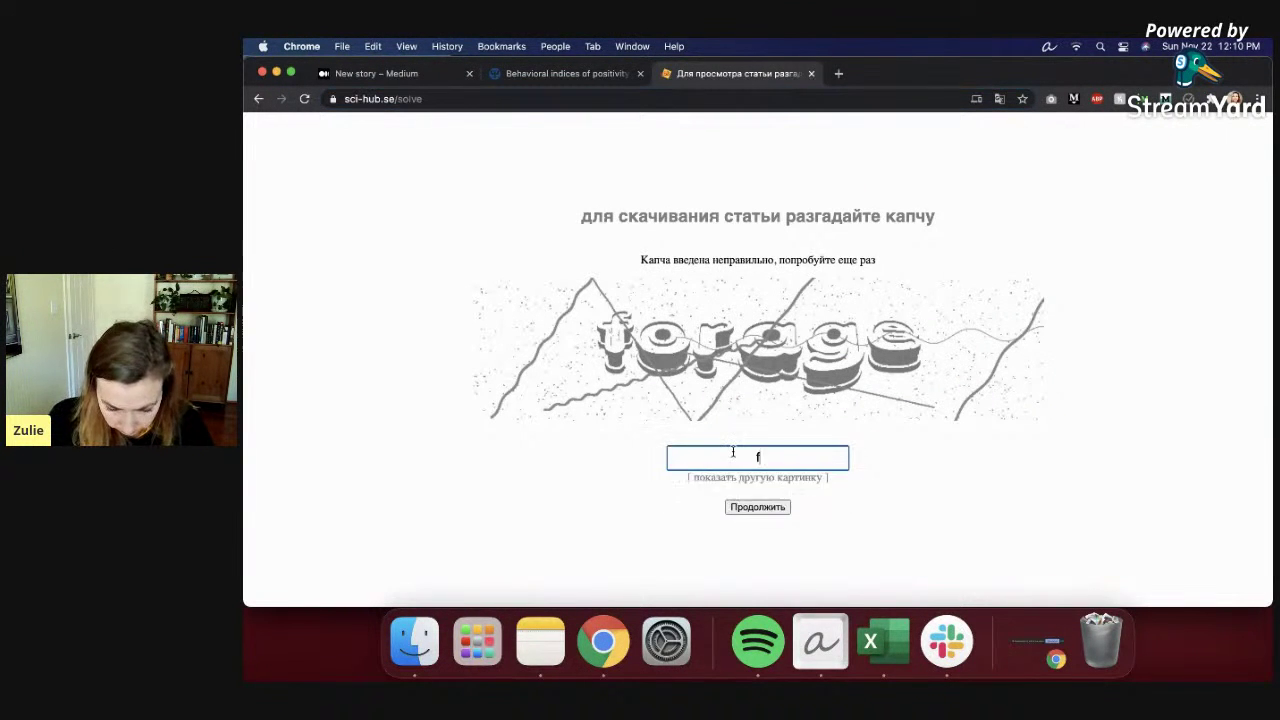
key("Return")
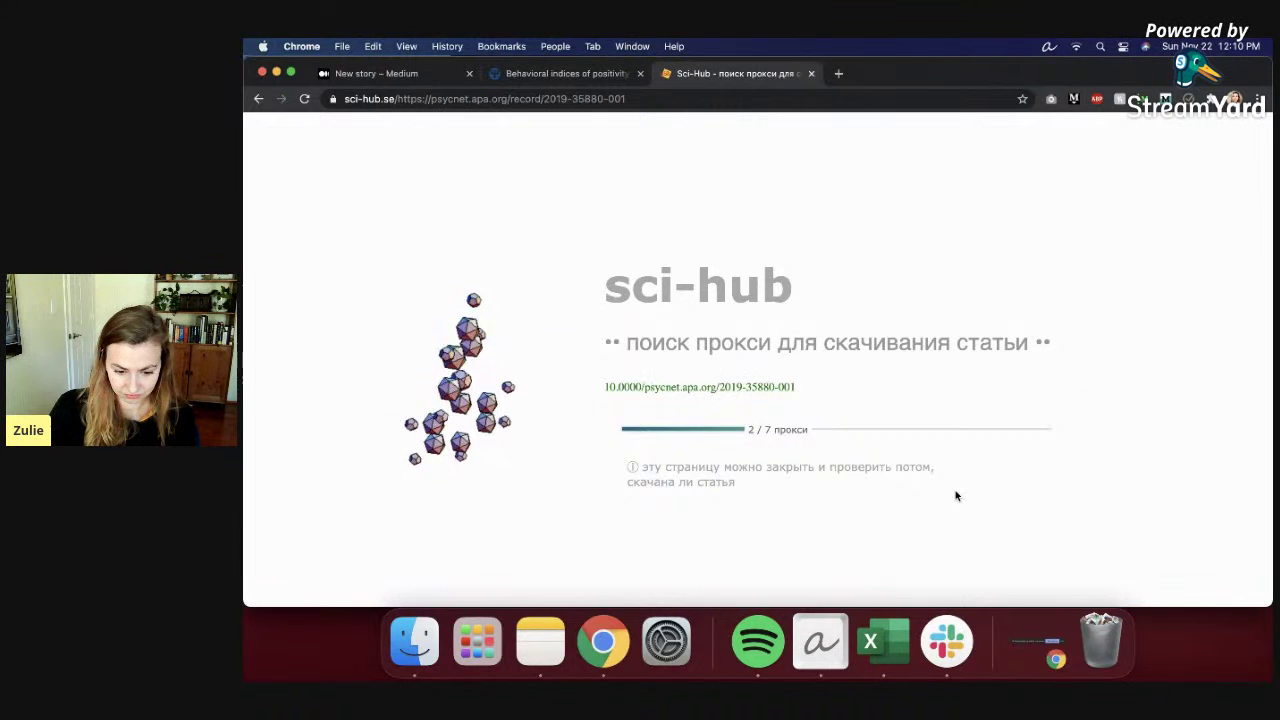
left_click(399, 98)
key("super+c")
type("sci-")
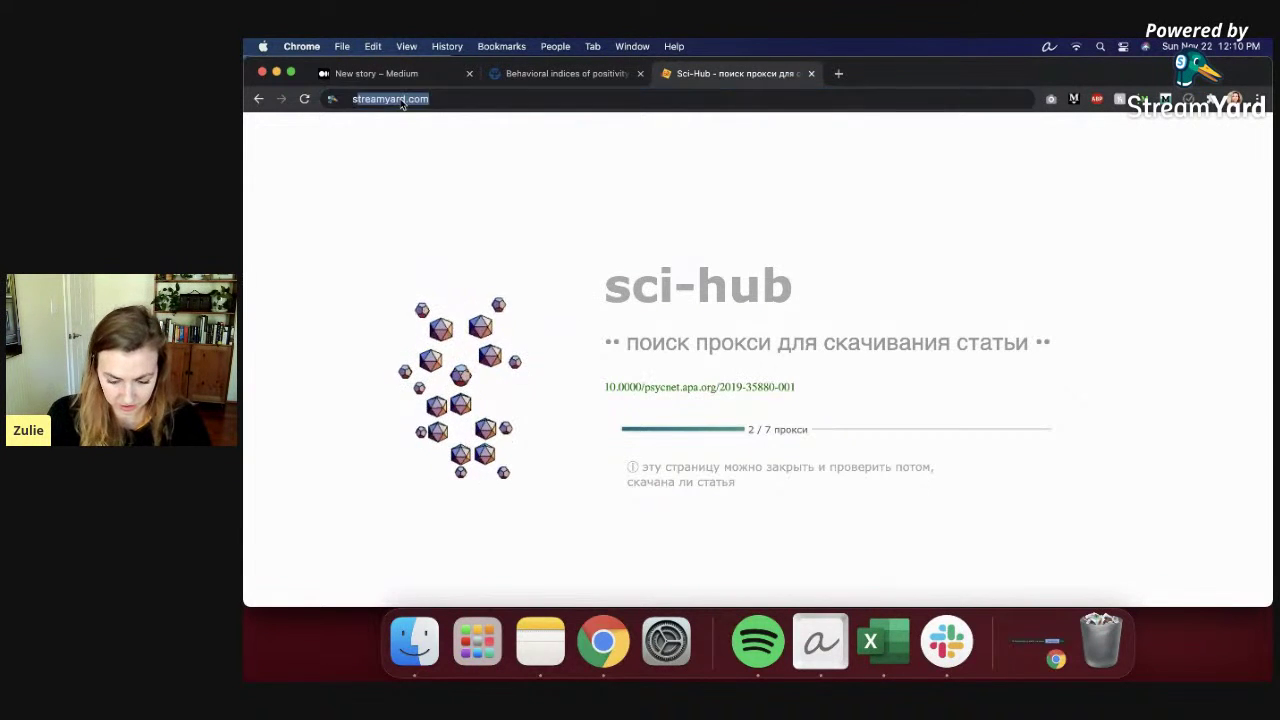
key("BackSpace")
type("hub website")
key("Return")
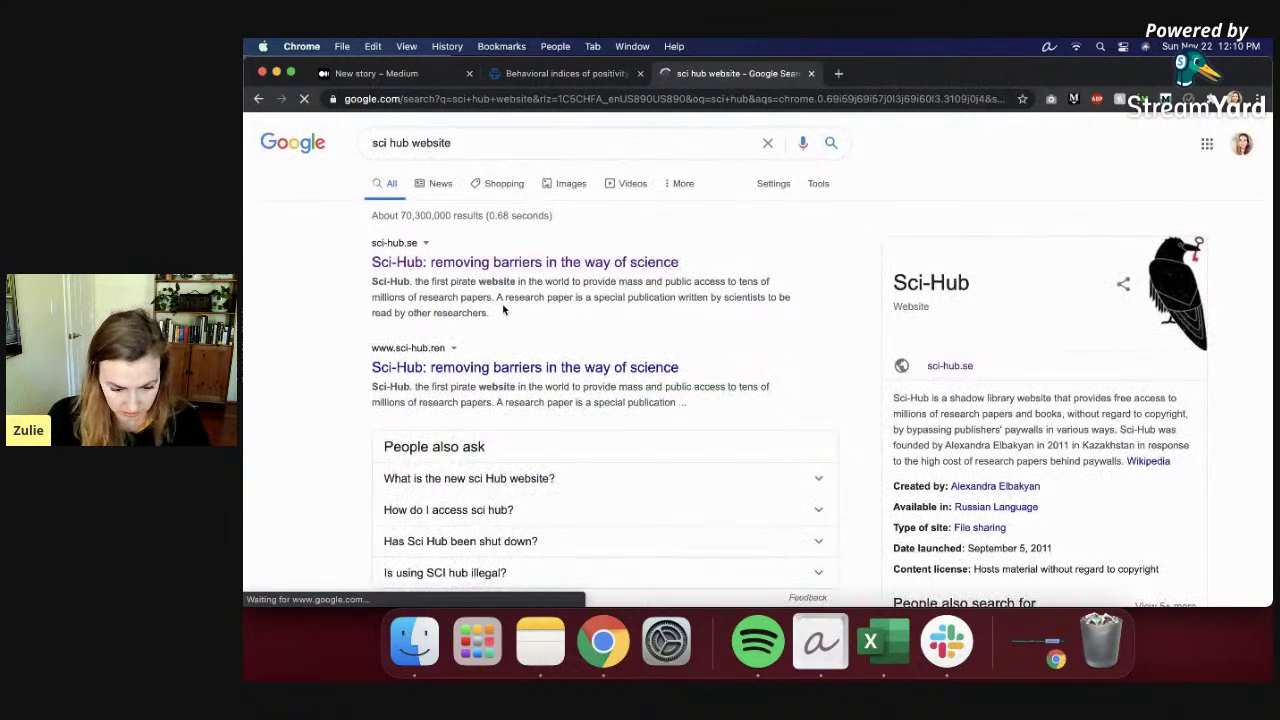
scroll(540, 345, "down", 1)
left_click(565, 423)
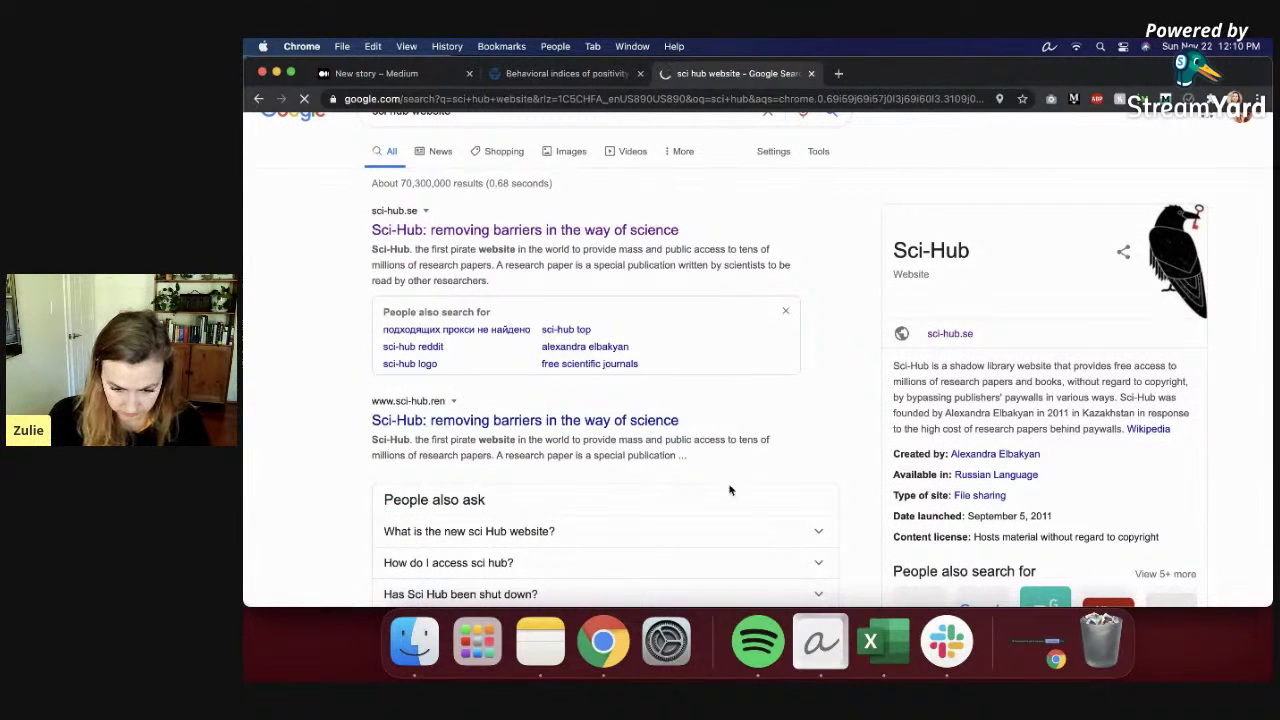
key("super+v")
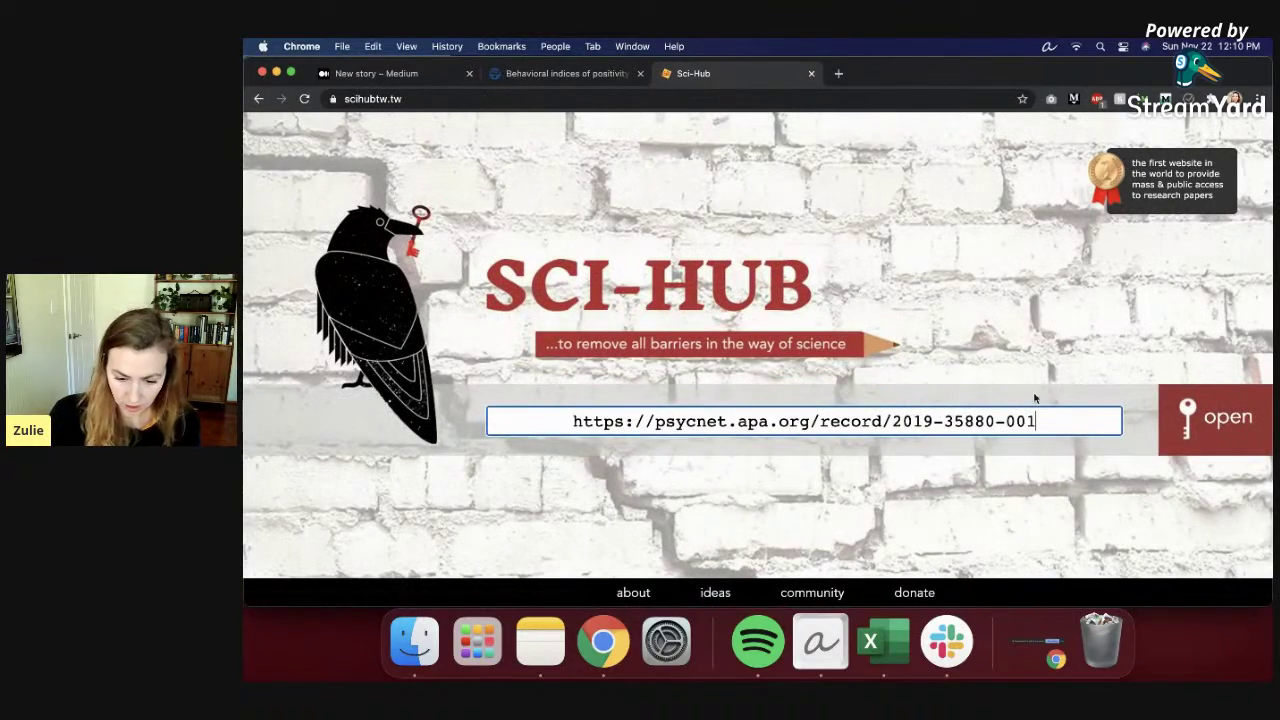
left_click(1186, 430)
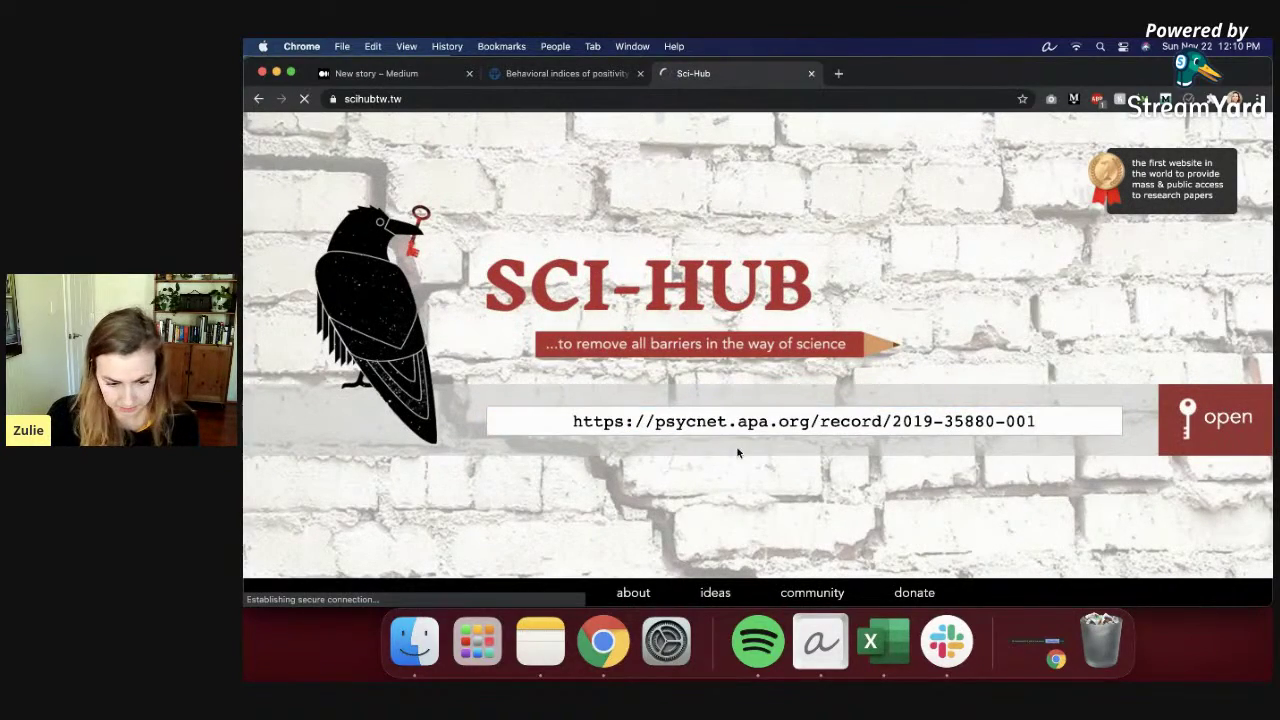
left_click(260, 99)
Step: Look through the remaining results, open the Sci-Hub Wikipedia article and jump to its "URL addresses" section
scroll(568, 474, "down", 5)
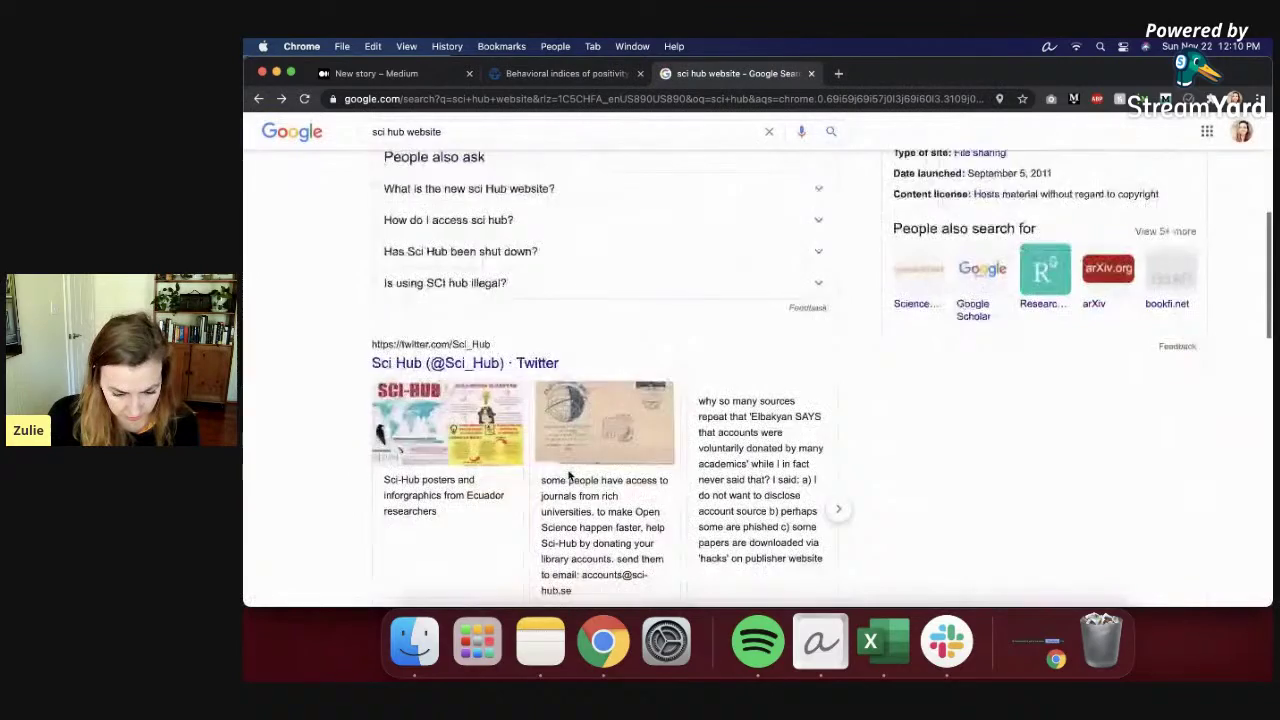
scroll(568, 474, "down", 4)
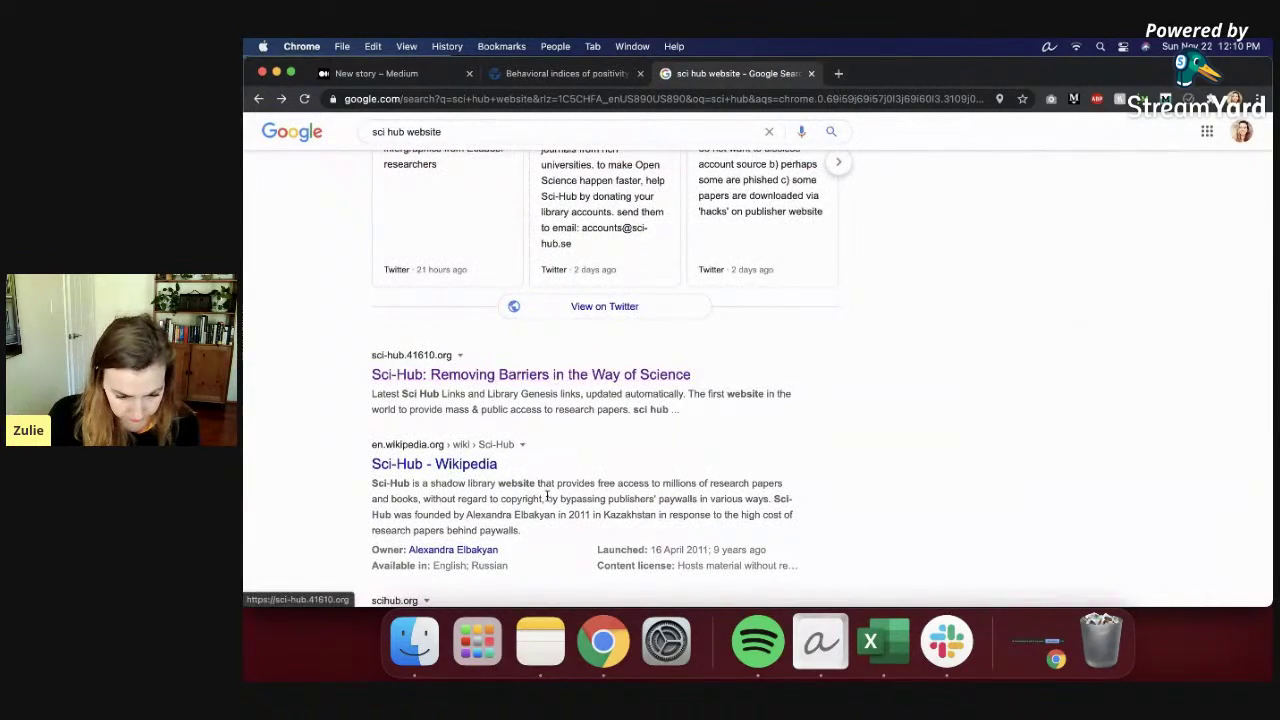
scroll(550, 477, "down", 1)
scroll(556, 410, "down", 2)
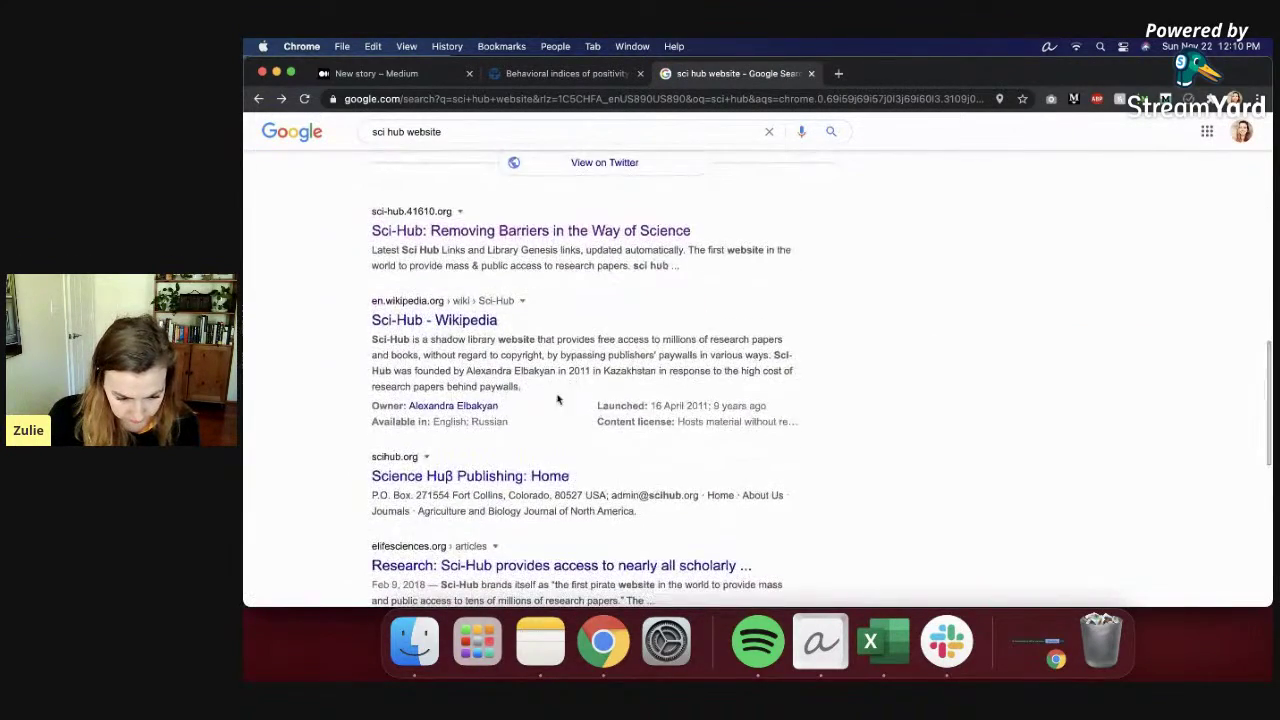
scroll(558, 400, "down", 2)
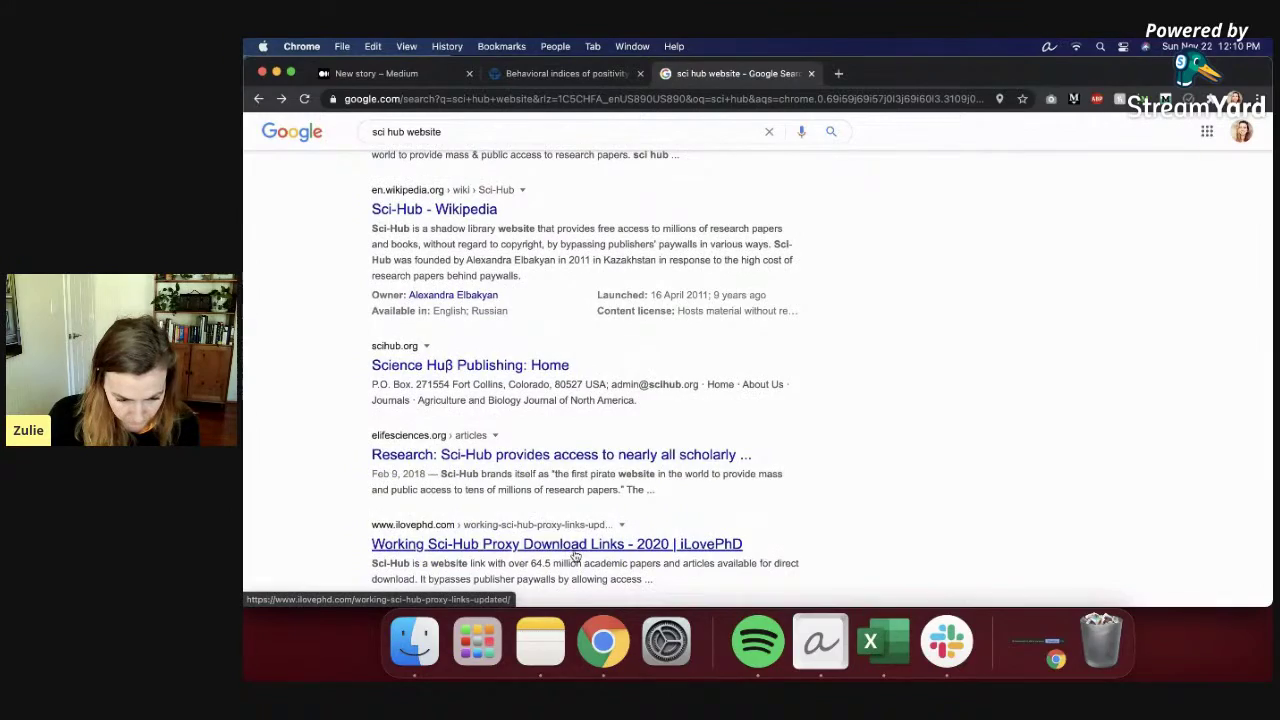
scroll(614, 320, "up", 4)
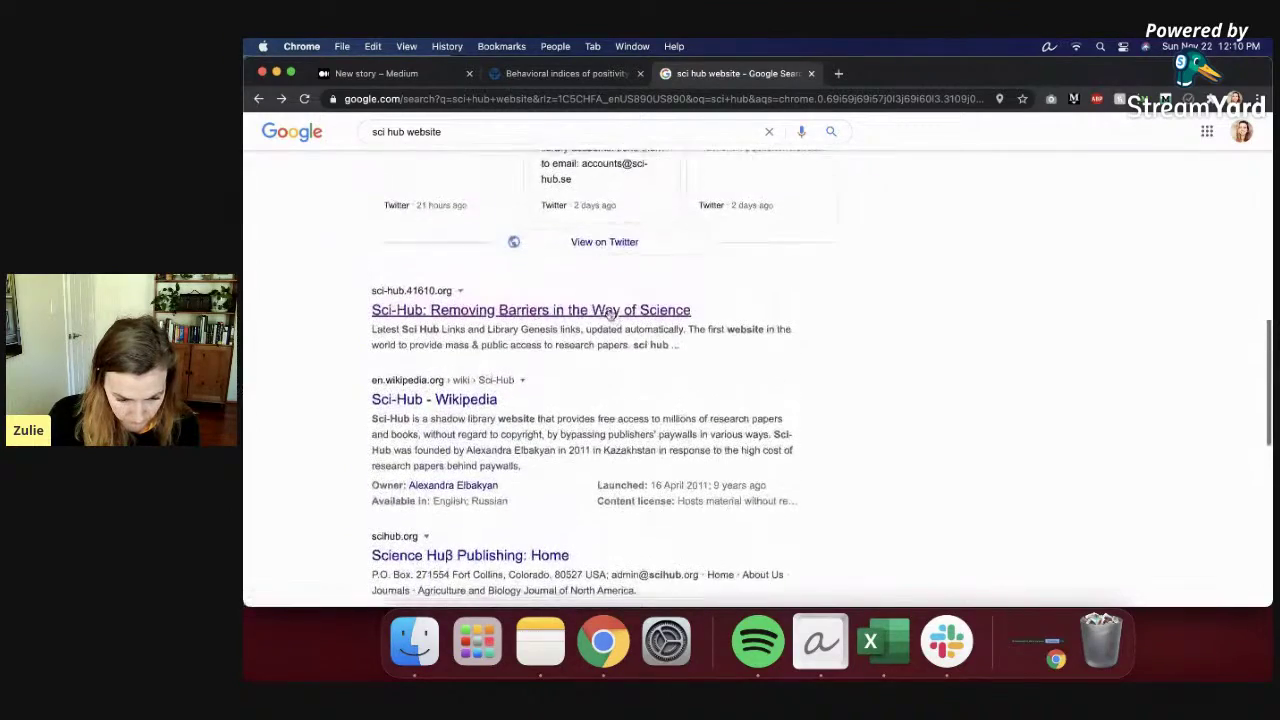
left_click(452, 400)
scroll(729, 488, "down", 3)
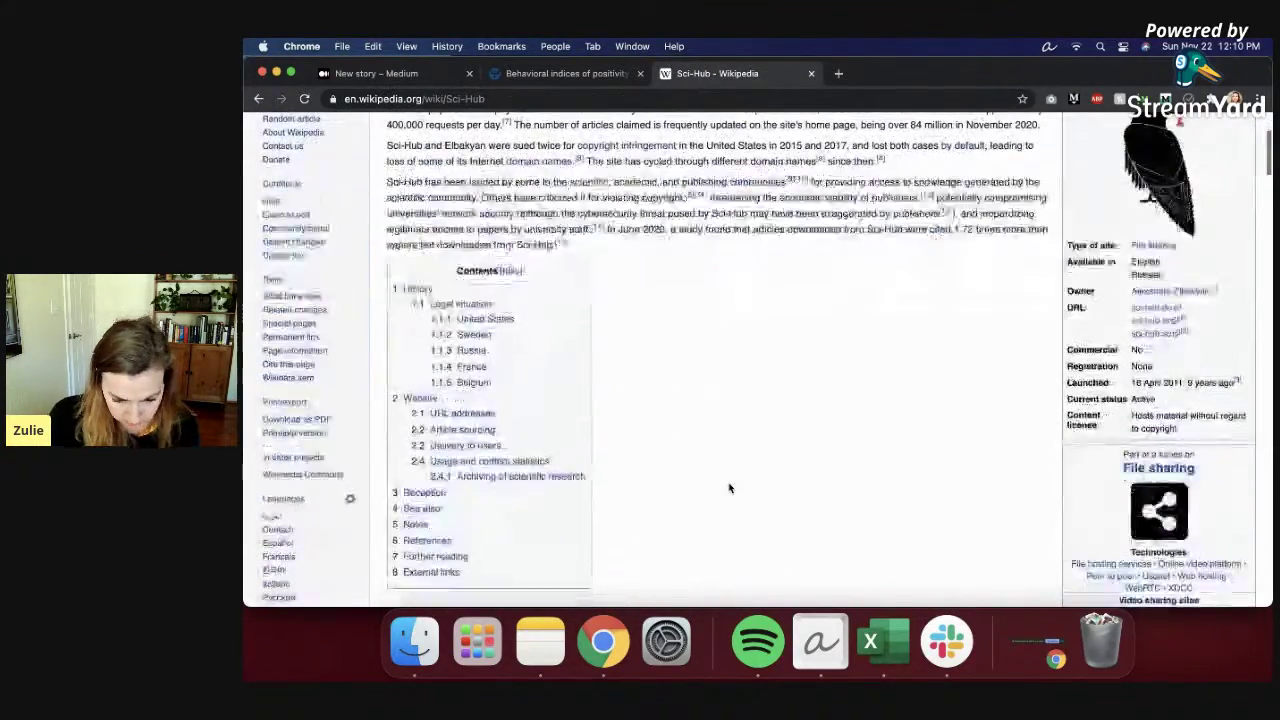
left_click(462, 413)
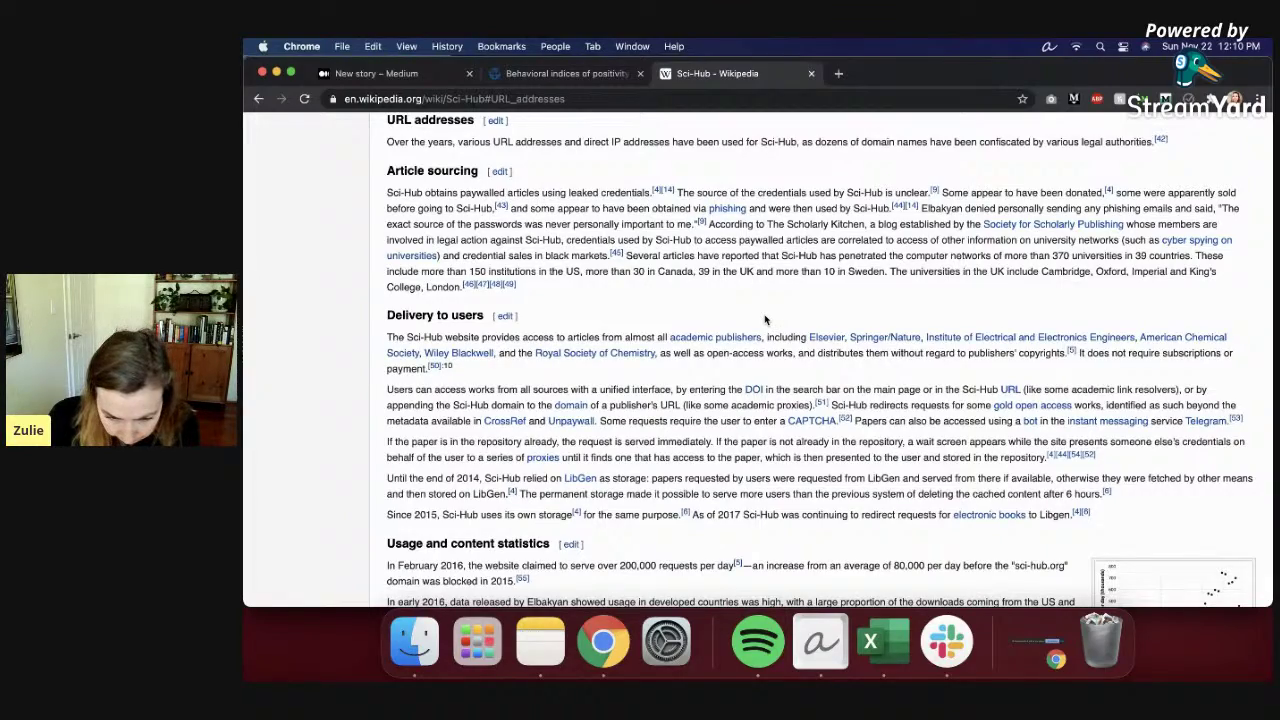
Step: Scan the Wikipedia article's sections from "Delivery to users" through "Reception" for a working site address, and return to the article's beginning
scroll(765, 320, "down", 5)
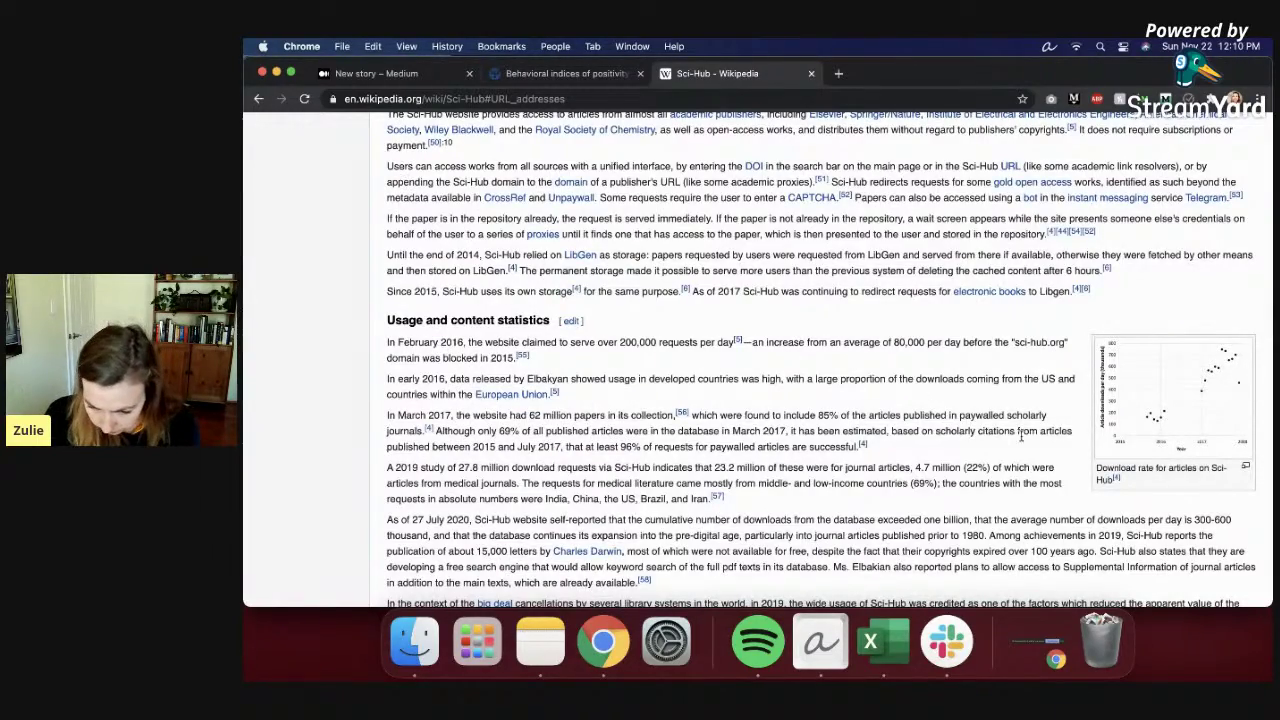
scroll(1020, 436, "down", 4)
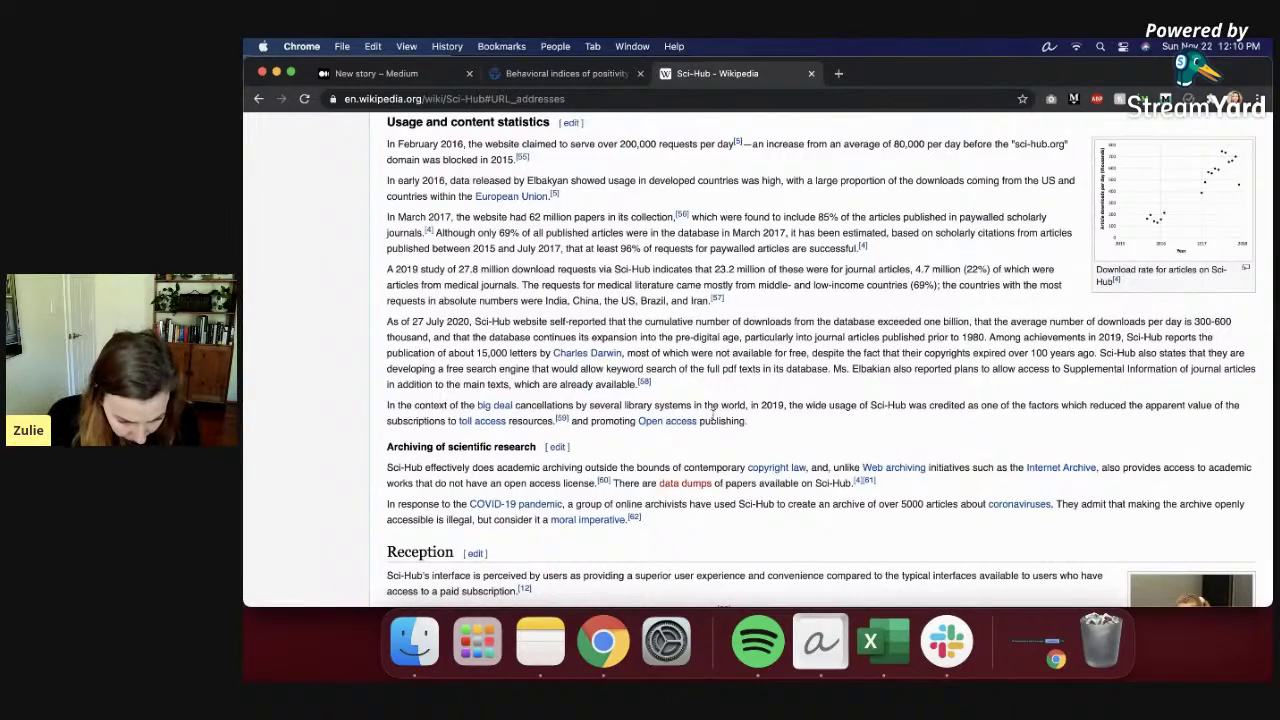
scroll(776, 397, "down", 1)
mouse_move(868, 422)
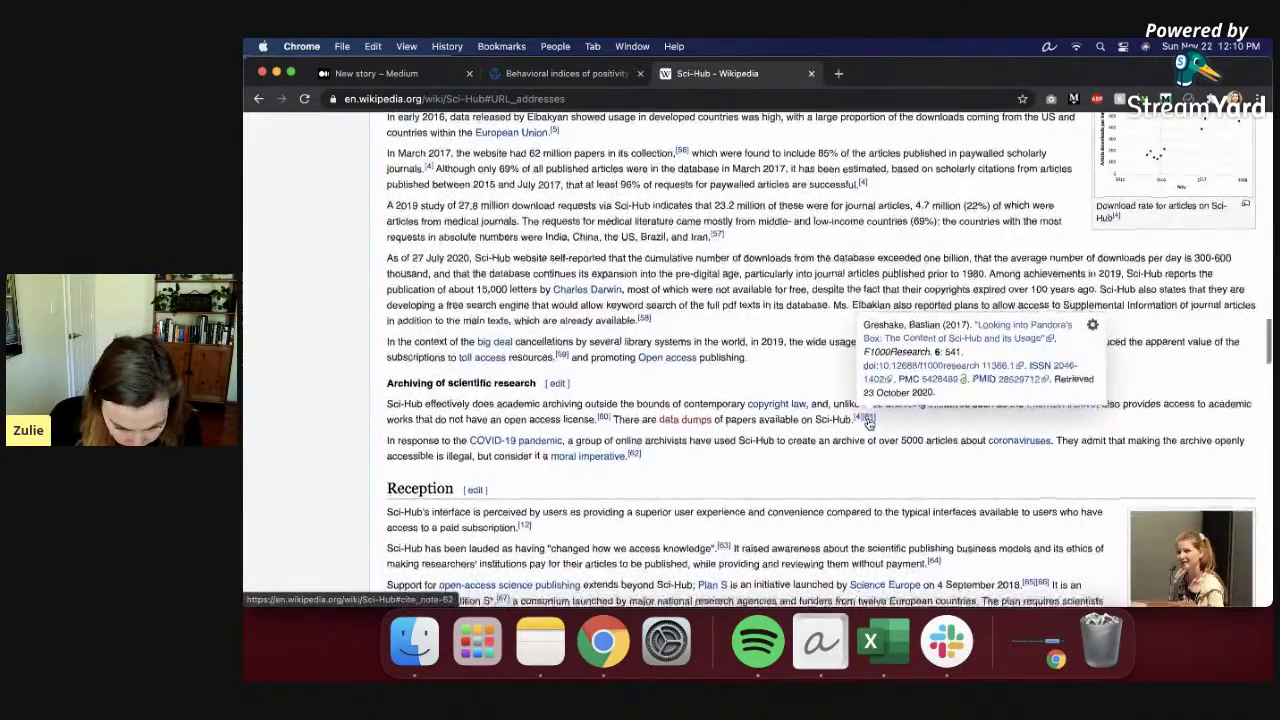
scroll(760, 380, "down", 1)
left_click(257, 99)
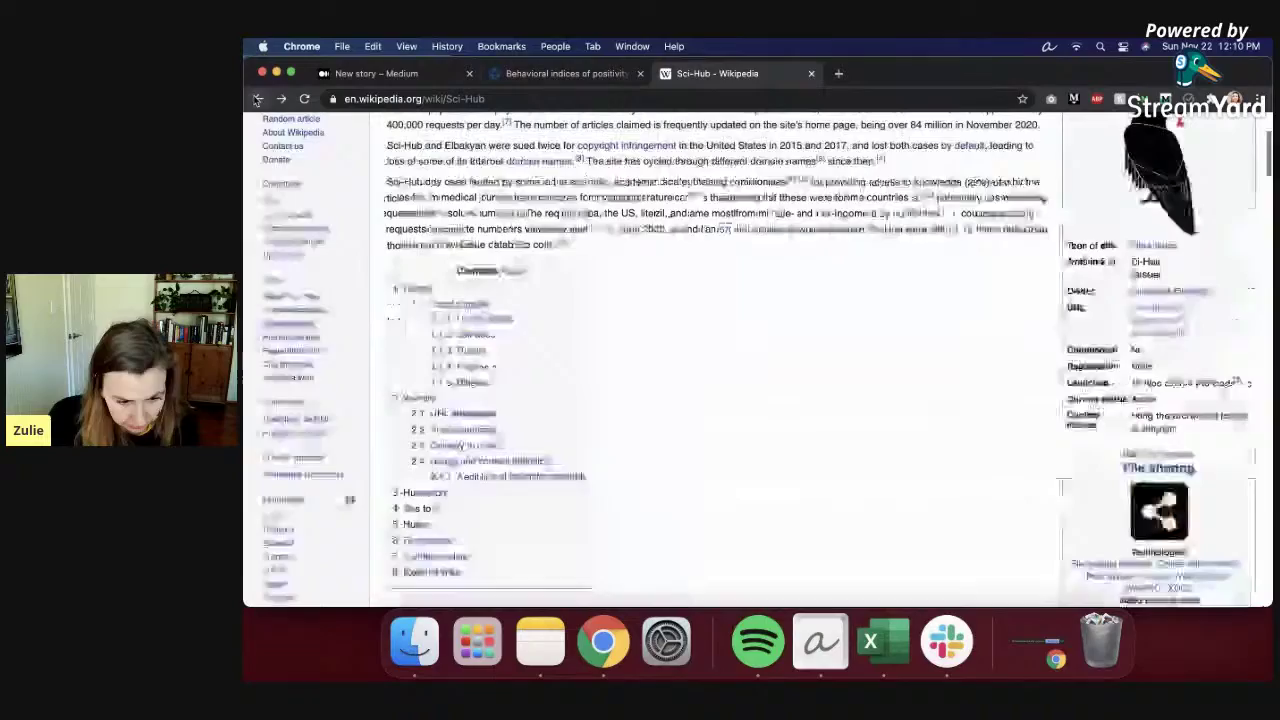
scroll(692, 388, "up", 5)
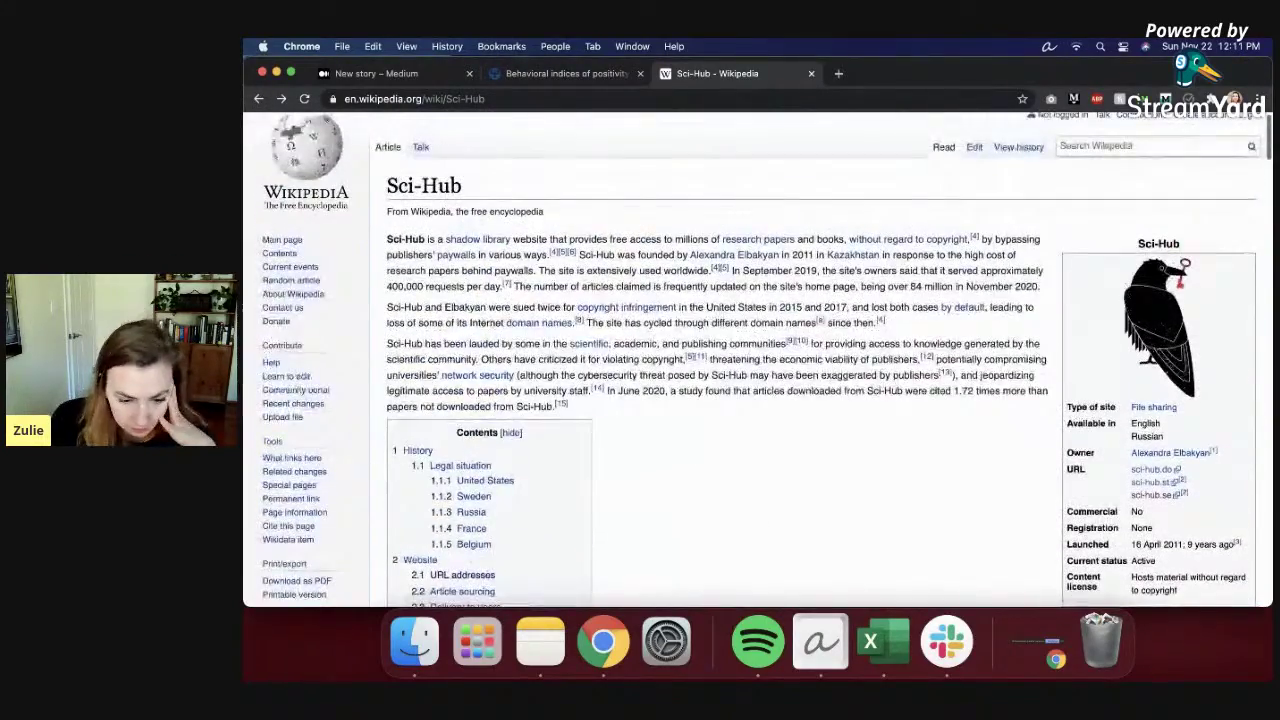
Step: Return to the APA PsycNet record, reread its abstract and highlight the phrase "shared positive affect"
left_click(540, 74)
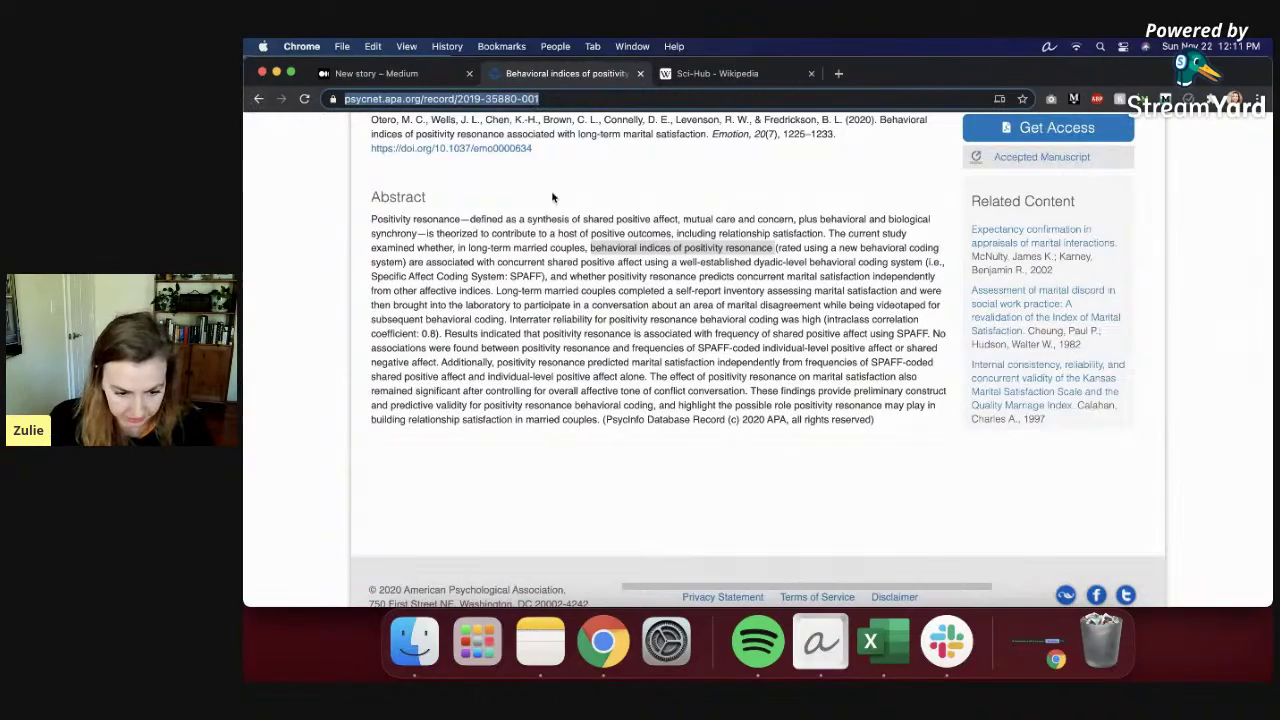
scroll(551, 197, "up", 3)
scroll(600, 280, "down", 2)
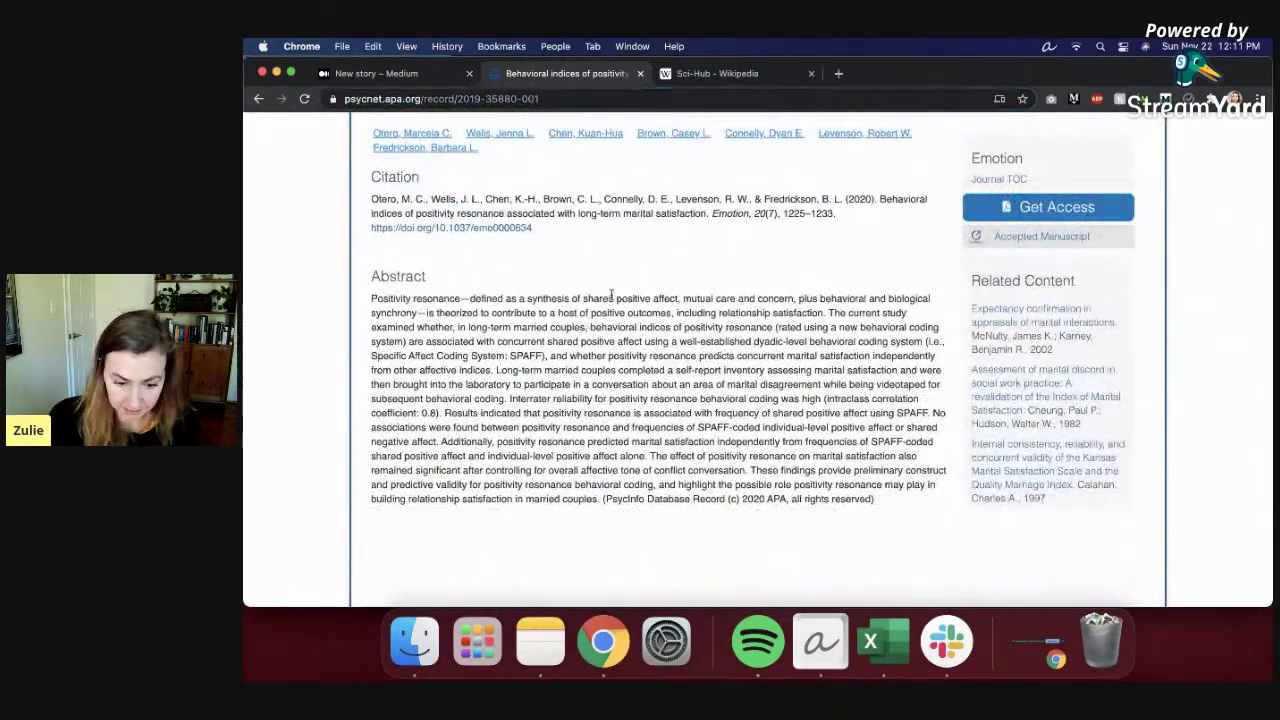
scroll(611, 294, "up", 2)
scroll(596, 432, "down", 3)
scroll(600, 430, "down", 3)
scroll(620, 350, "up", 3)
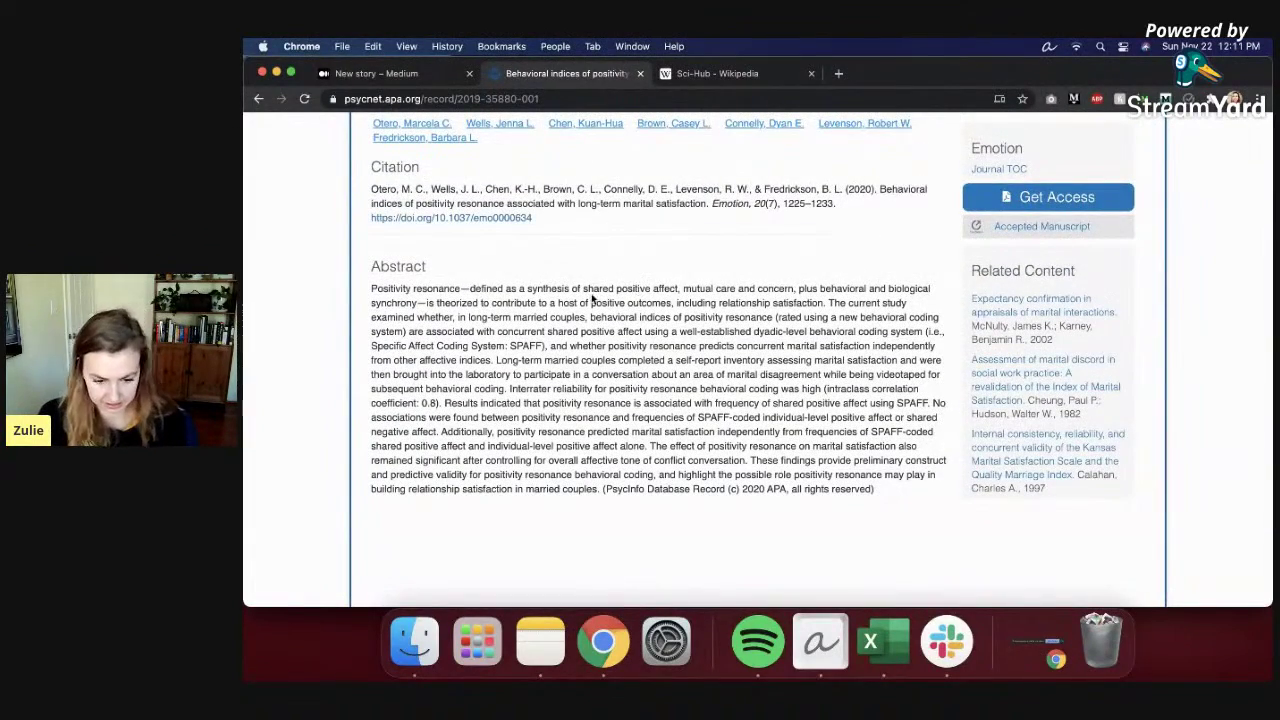
left_click_drag(582, 288, 656, 288)
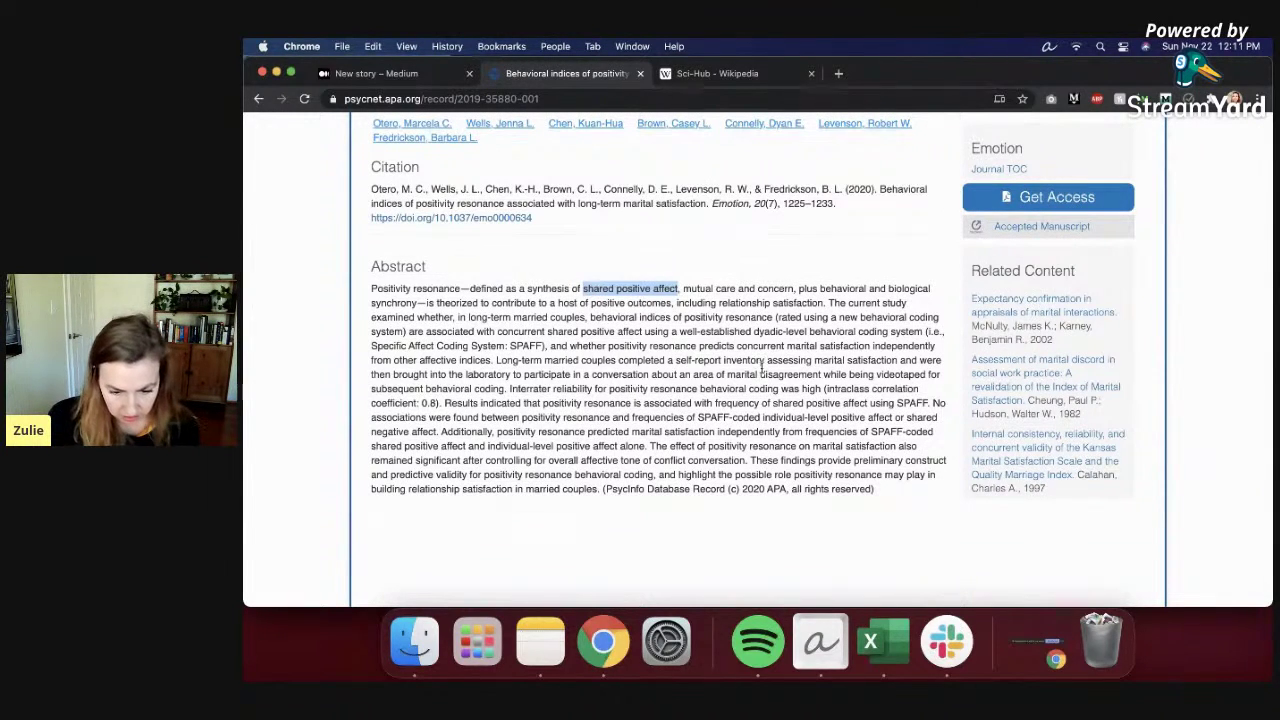
Step: In the Medium draft, write "4 Ways to Tell if Your Relasionhip Is Struggling" ahead of the existing title words
left_click(420, 73)
left_click(505, 203)
type("4 Ways to Tell if You")
type("r ")
type("Relasionhip Is ")
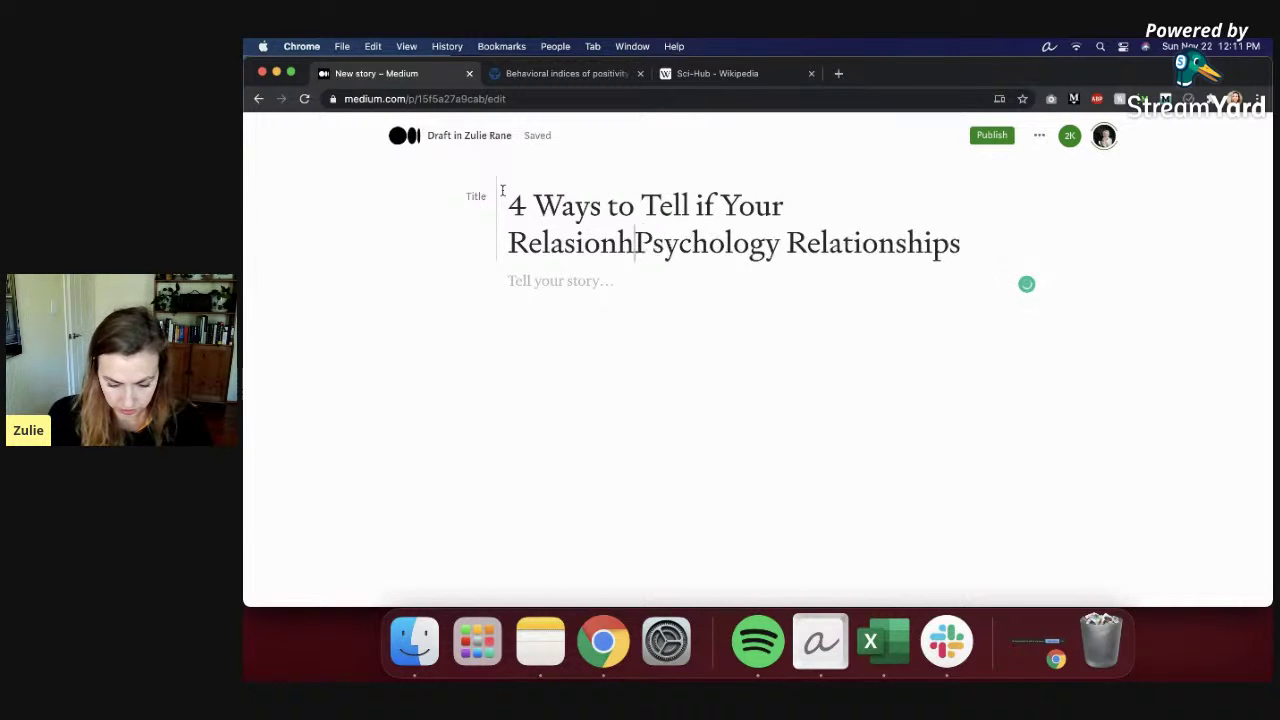
type("Struggling")
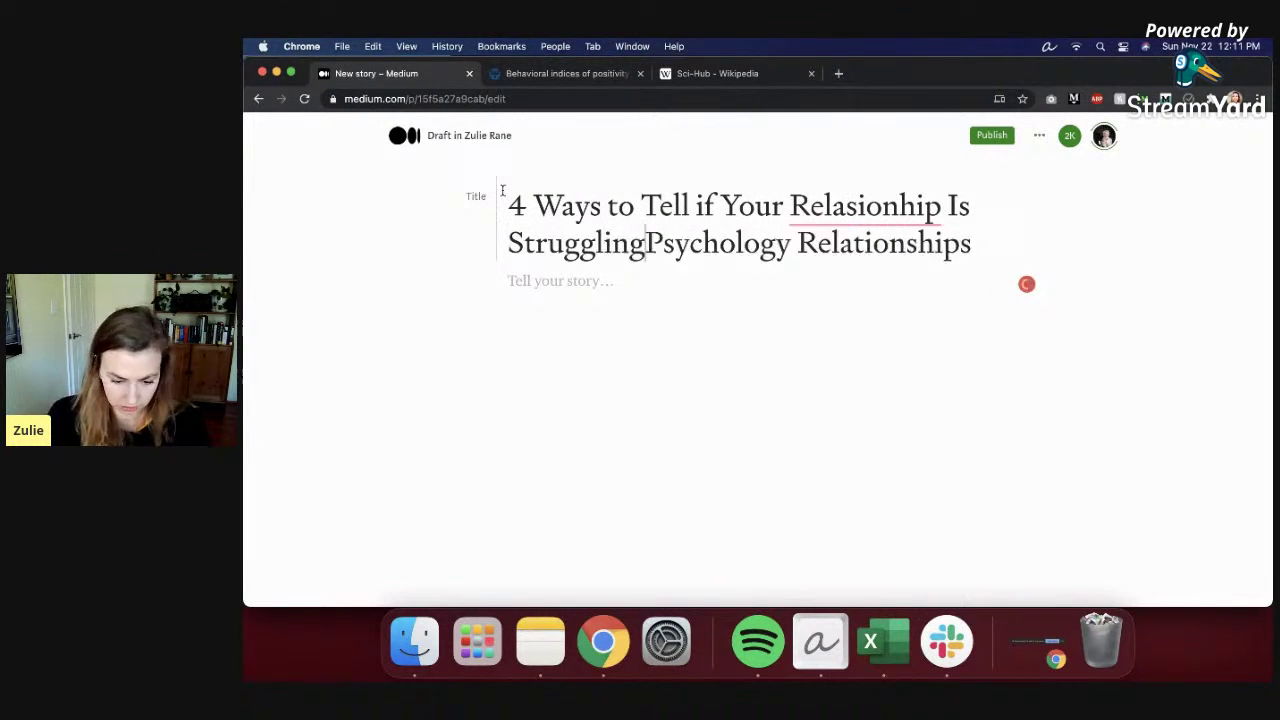
Step: Correct the misspelled title word to "Relationship" and delete the leftover words "Psychology Relationships"
left_click(866, 206)
left_click(840, 243)
left_click_drag(646, 243, 978, 243)
key("BackSpace")
double_click(586, 206)
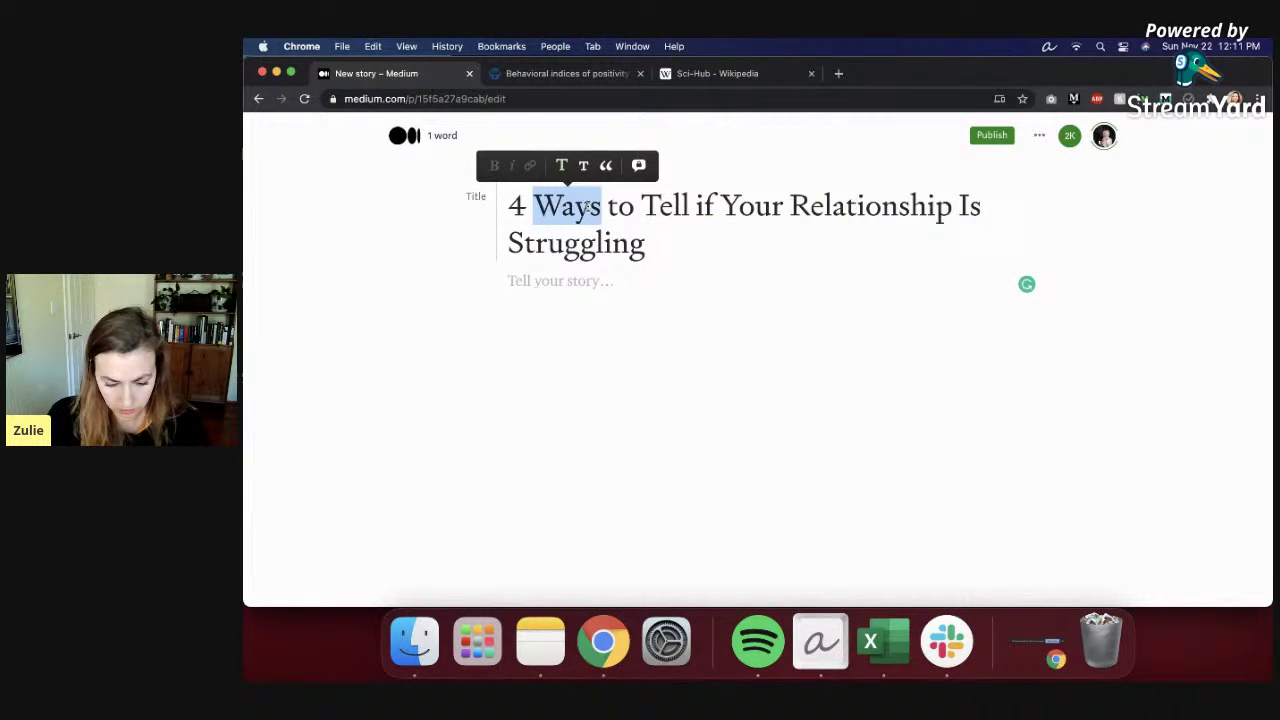
left_click(651, 225)
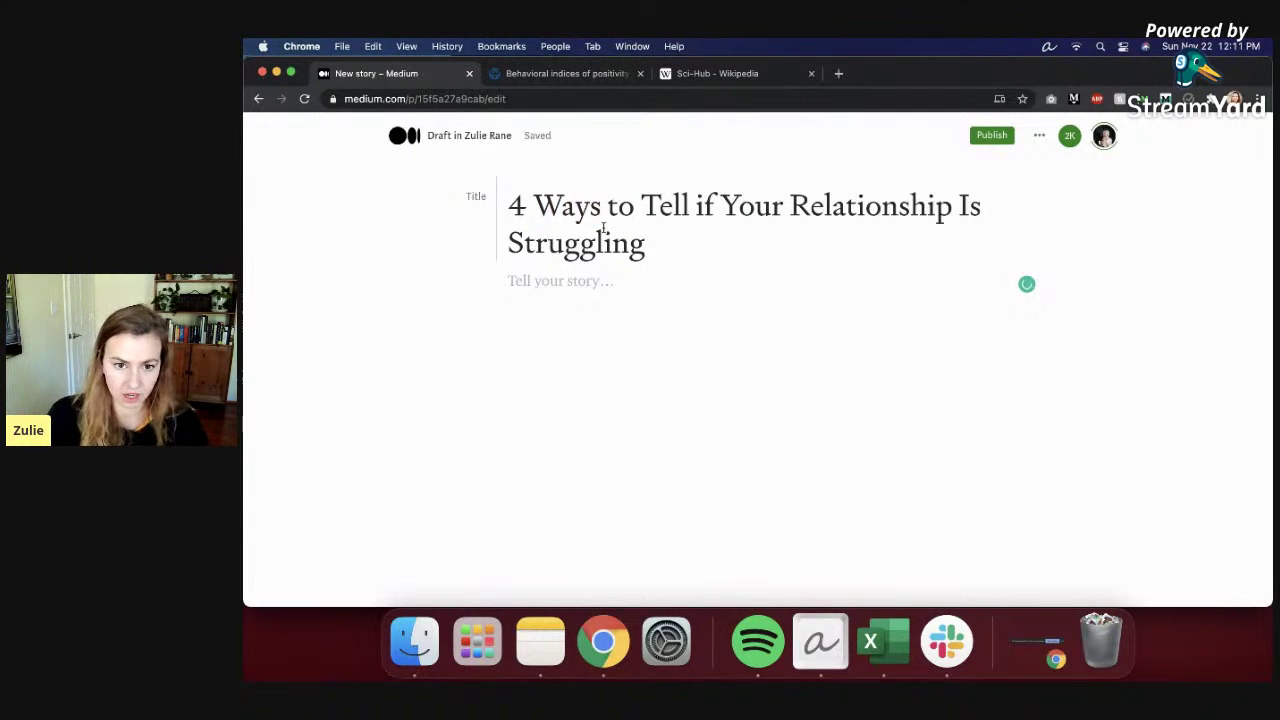
Step: Capitalize "If" in the title and place the text cursor after "Struggling"
left_click(705, 208)
key("BackSpace")
type("I")
left_click(719, 254)
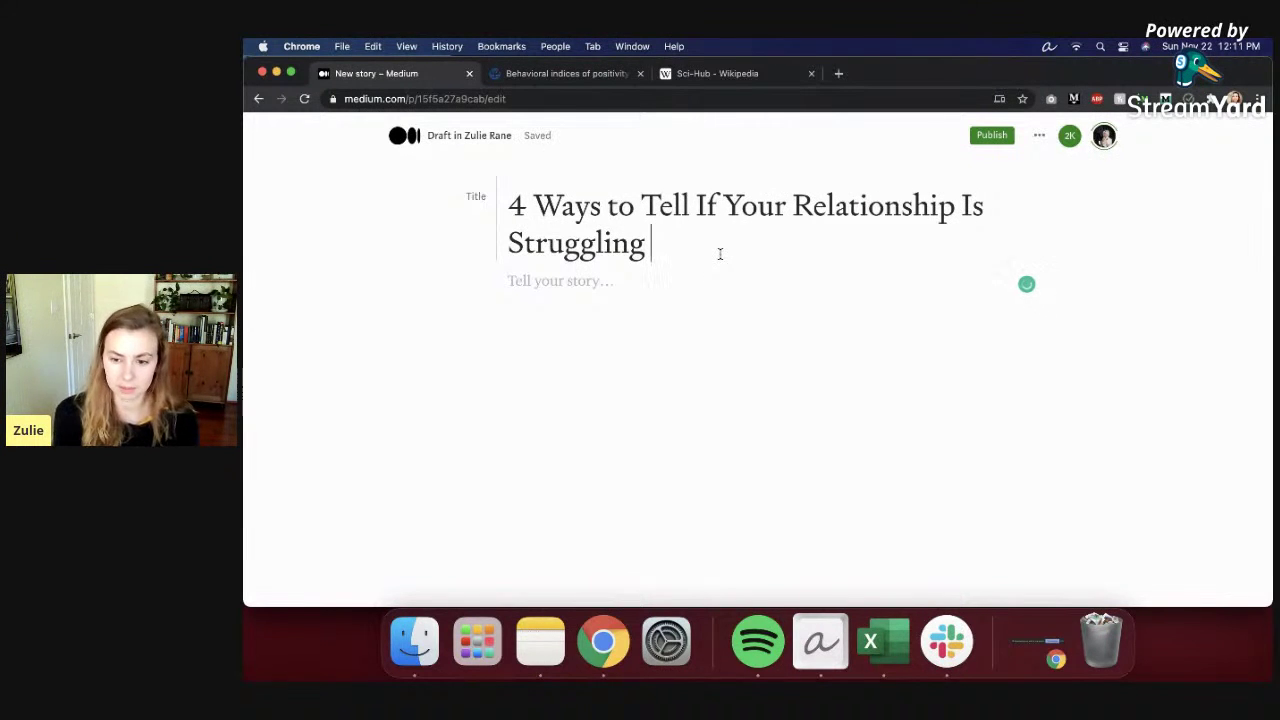
Step: Reread the study abstract on the APA PsycNet record and close the Sci-Hub Wikipedia page
key("Return")
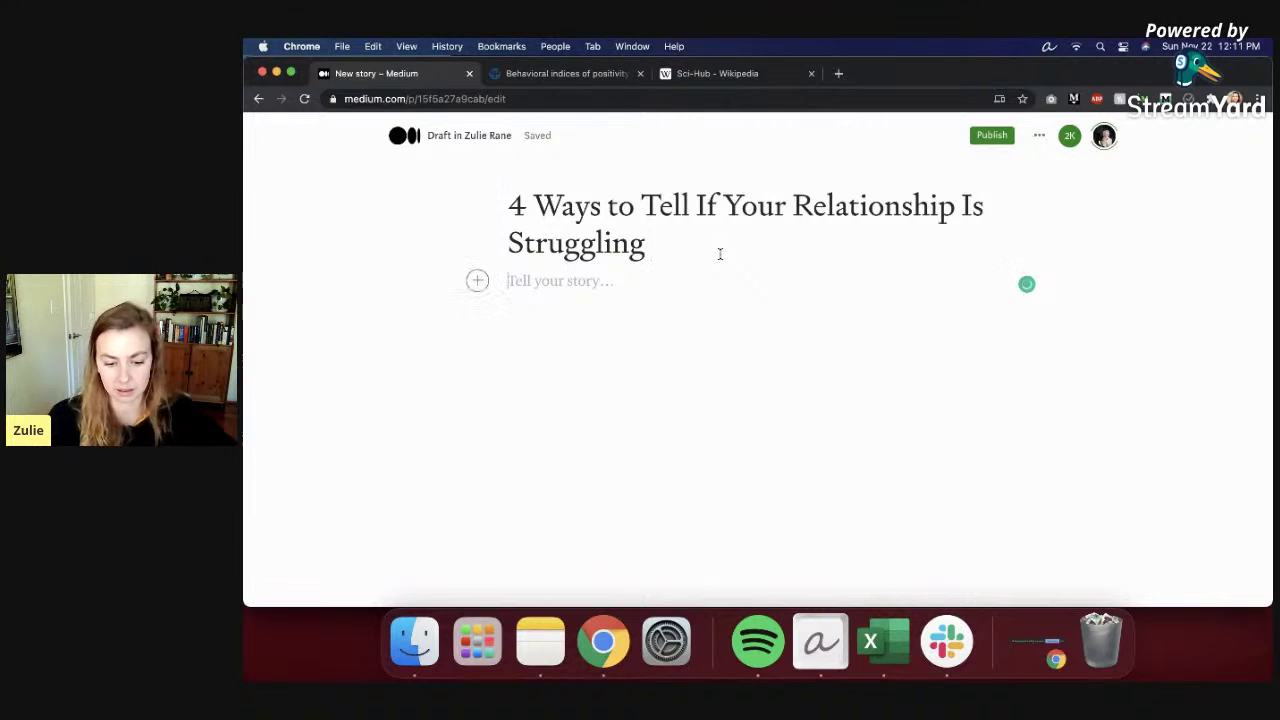
left_click(605, 75)
scroll(513, 298, "down", 1)
left_click(583, 322)
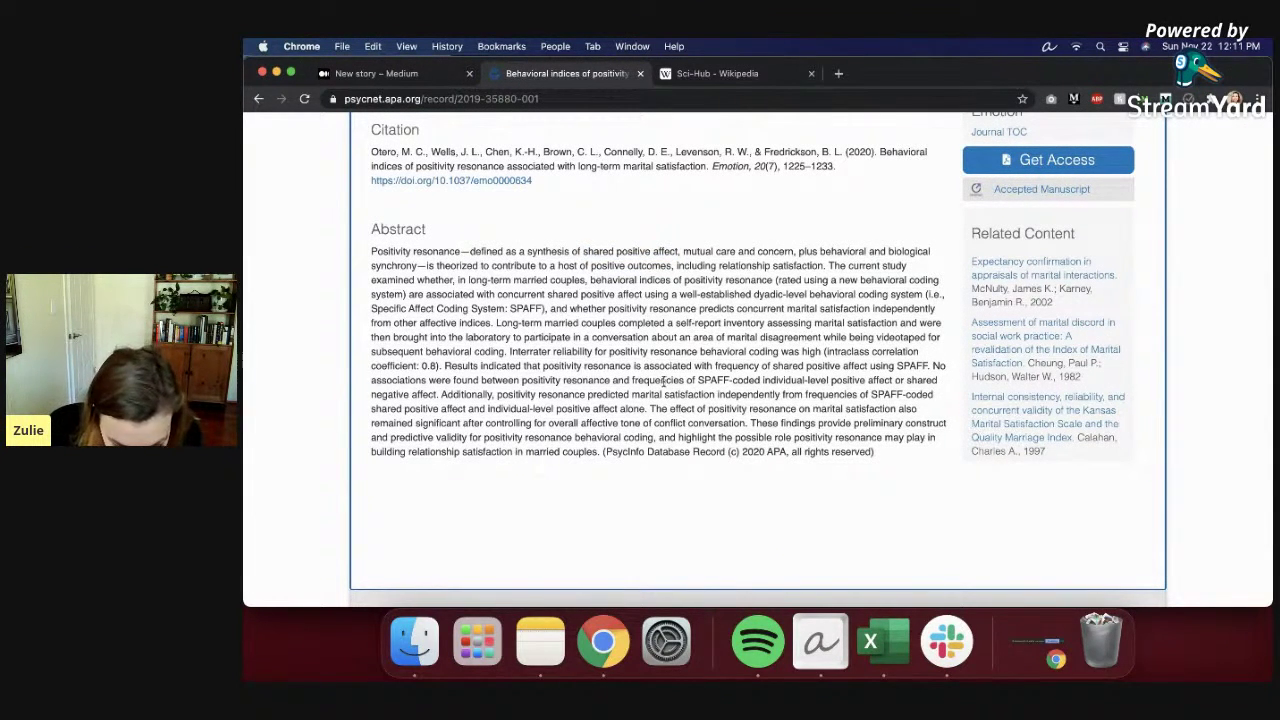
left_click(811, 73)
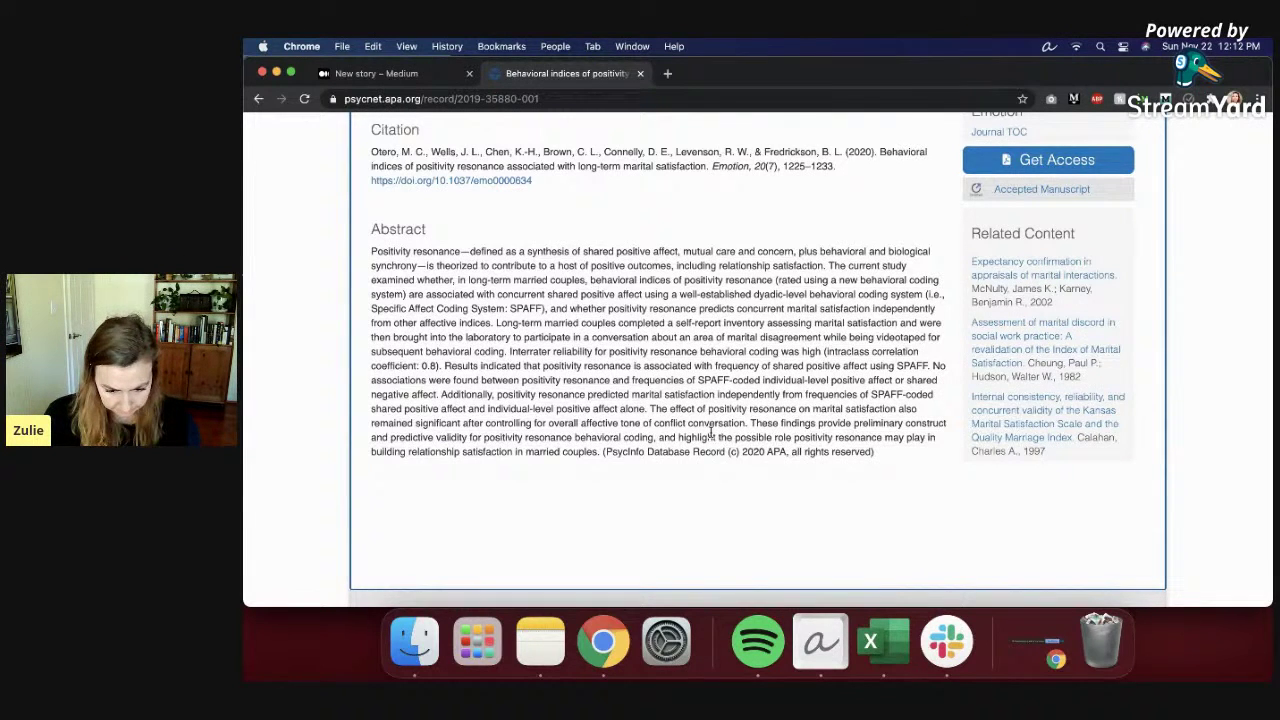
Step: Go back from the PsycNet record to the Psychology Today article "4 Simple Ways to Test Your Relationship's Emotional Health"
scroll(761, 472, "down", 3)
scroll(761, 472, "up", 6)
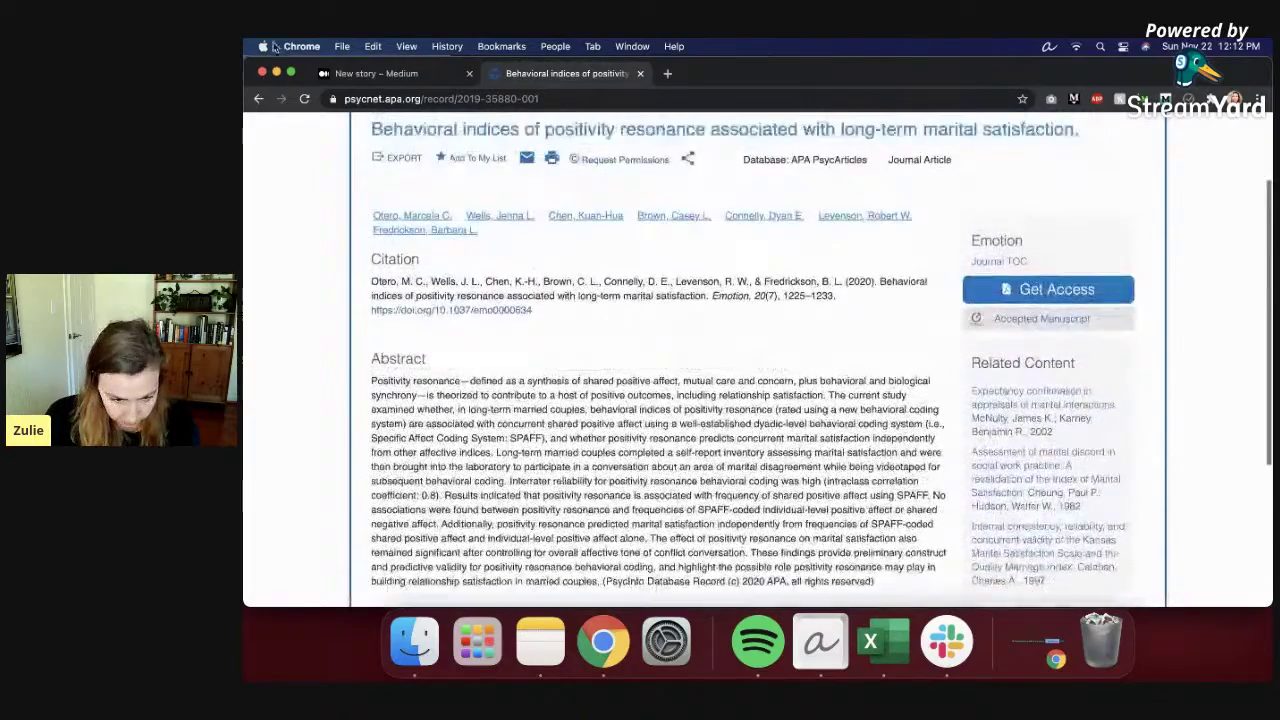
left_click(258, 98)
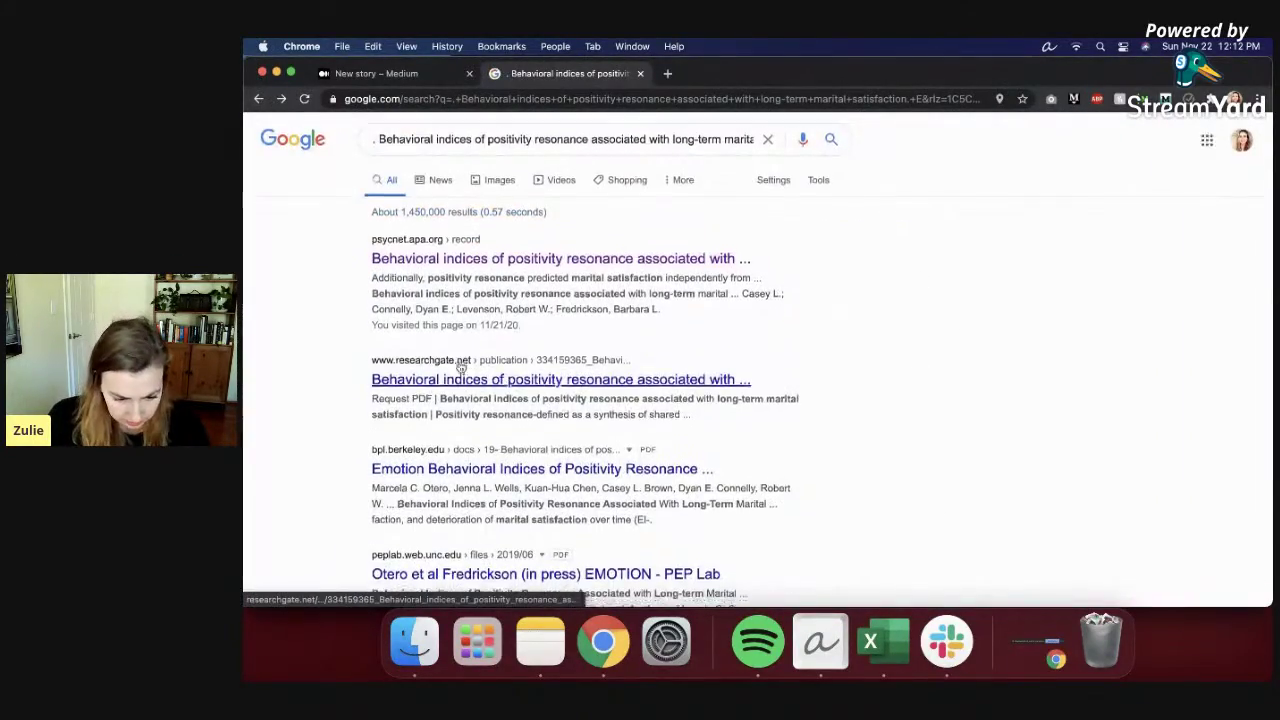
left_click(258, 98)
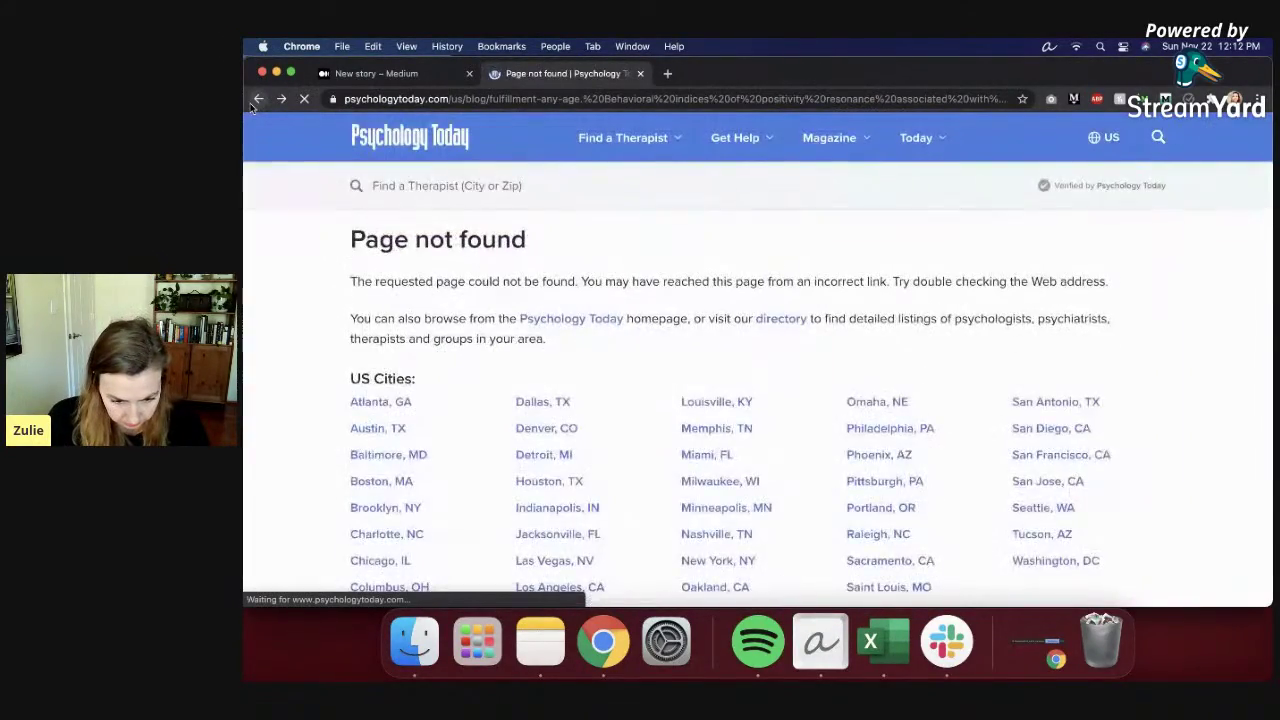
scroll(494, 334, "up", 15)
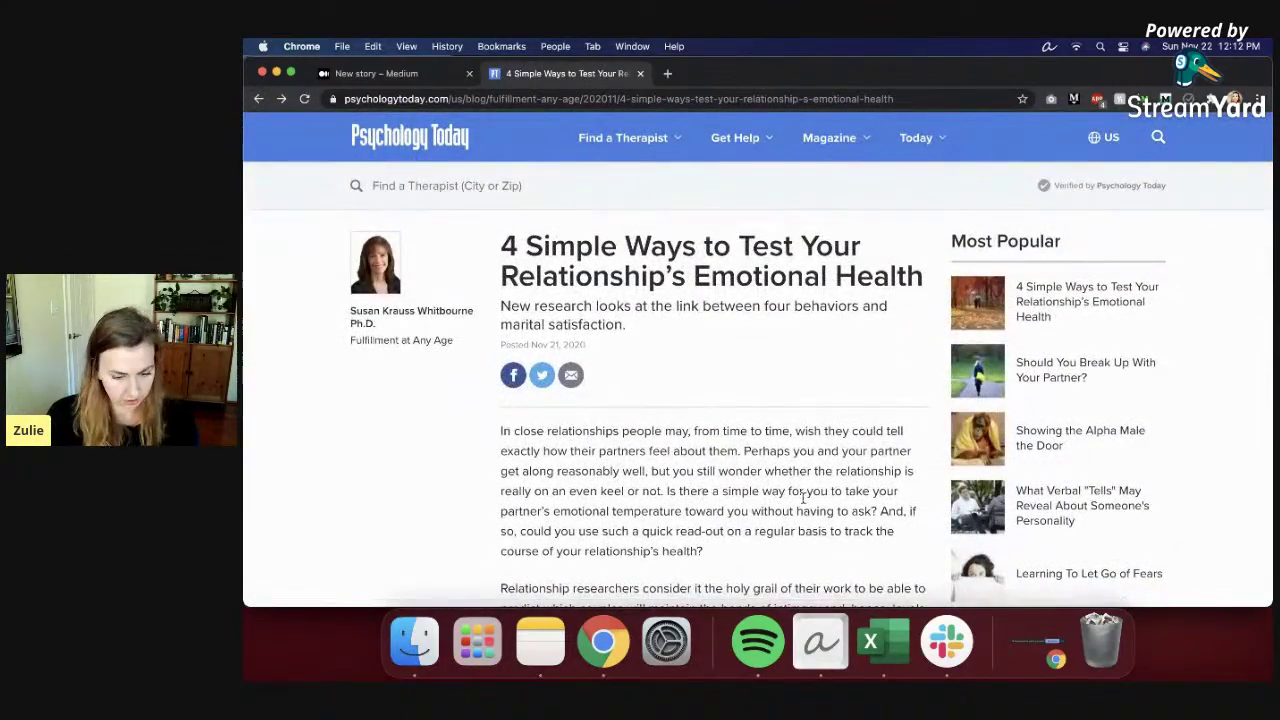
Step: Read through the Psychology Today article to the numbered list of four behavioral indicators of positive resonance
scroll(722, 448, "down", 6)
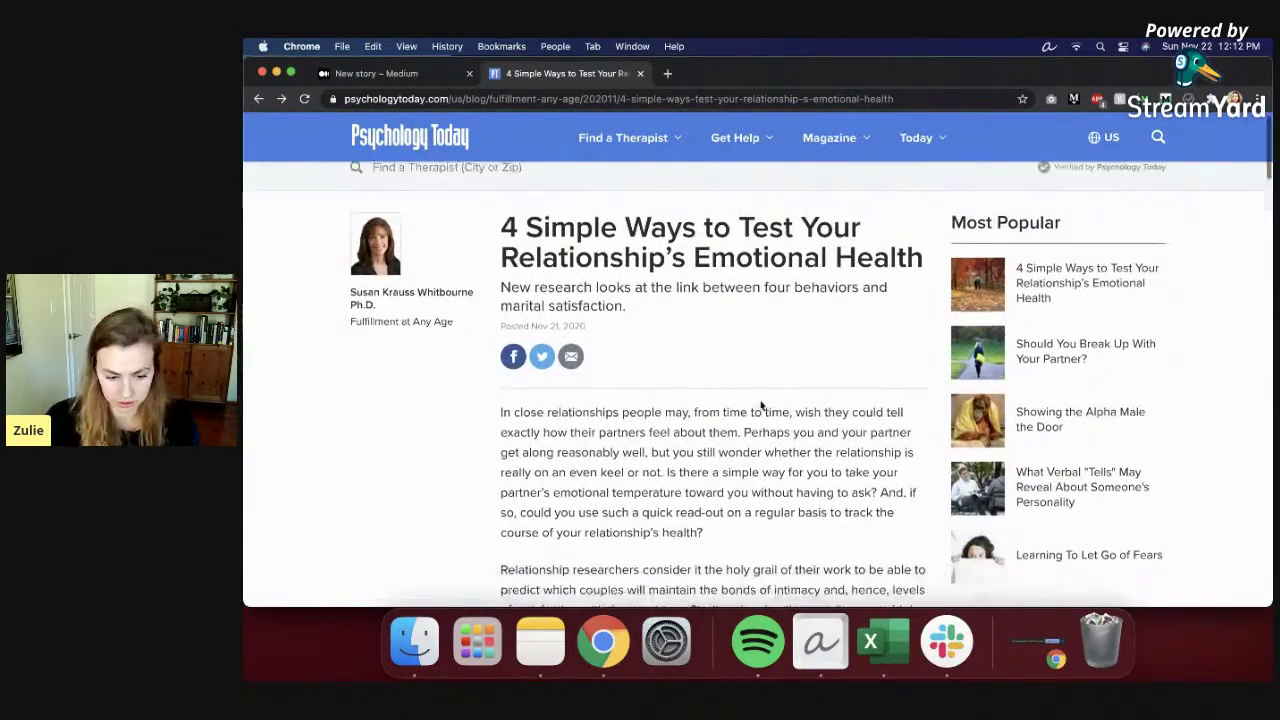
scroll(795, 400, "down", 6)
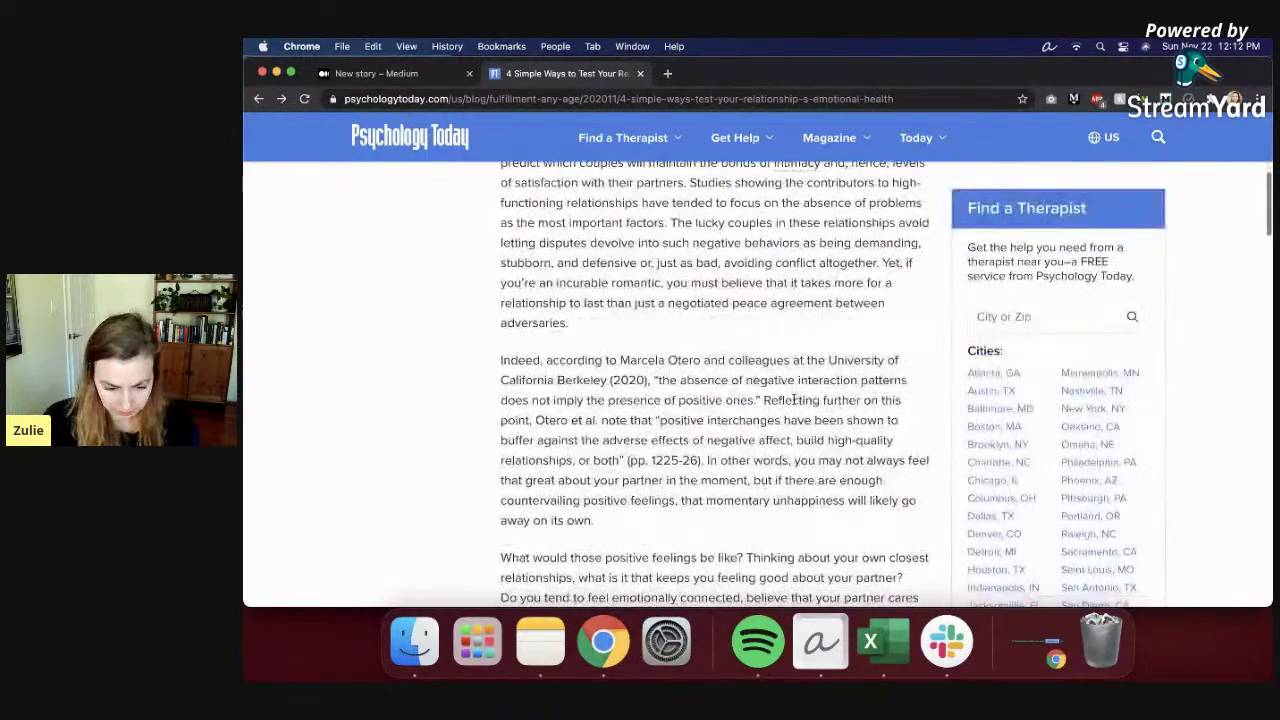
left_click_drag(657, 268, 762, 289)
scroll(812, 376, "down", 8)
scroll(812, 376, "down", 10)
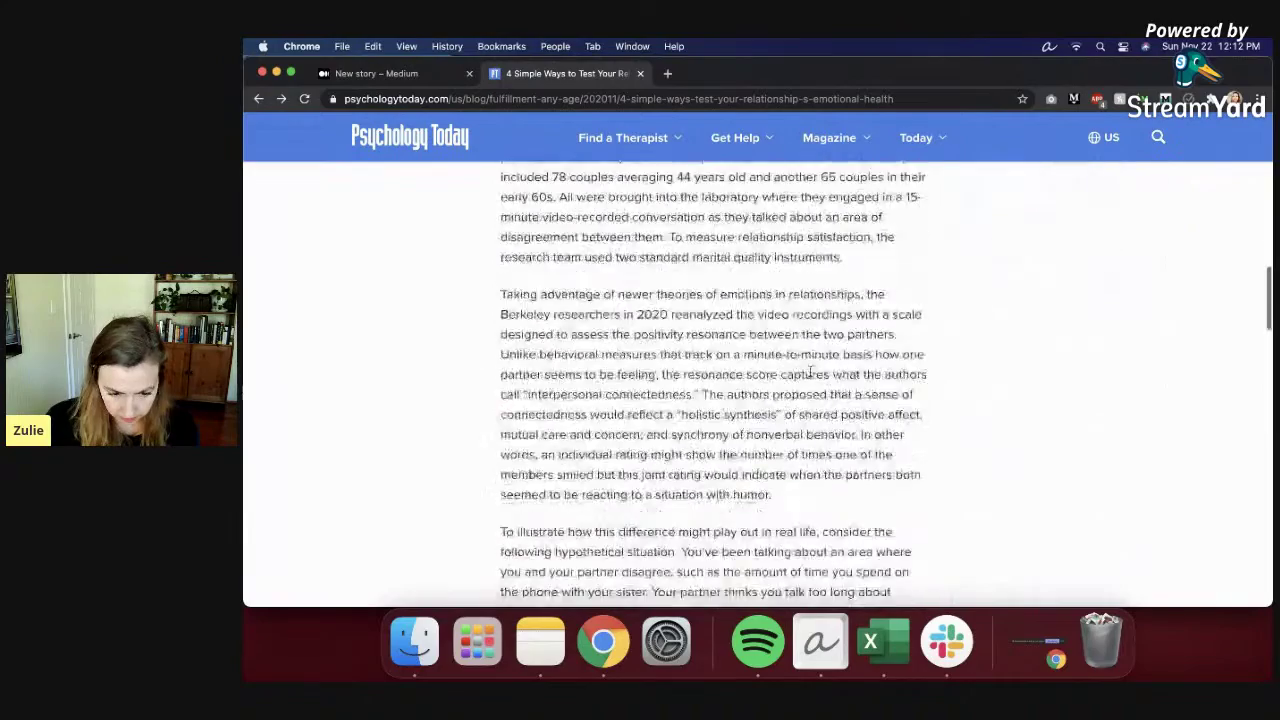
scroll(810, 372, "down", 5)
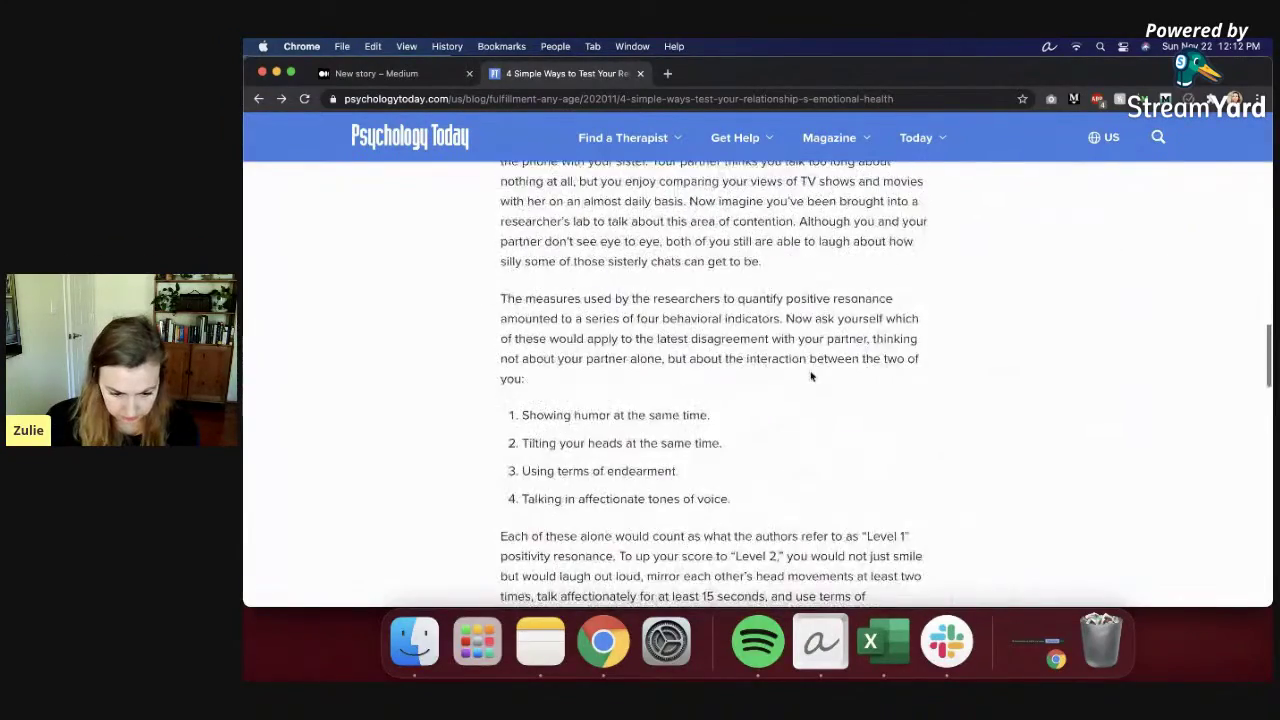
left_click_drag(734, 390, 512, 298)
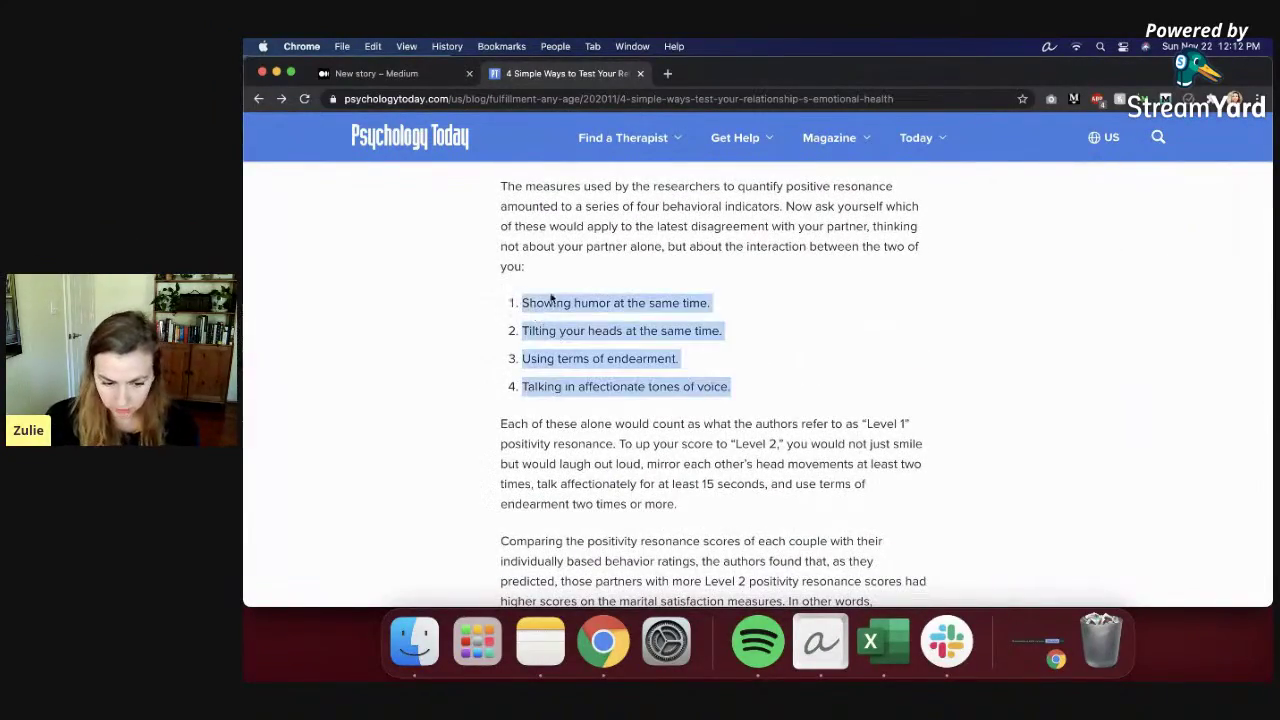
left_click(808, 397)
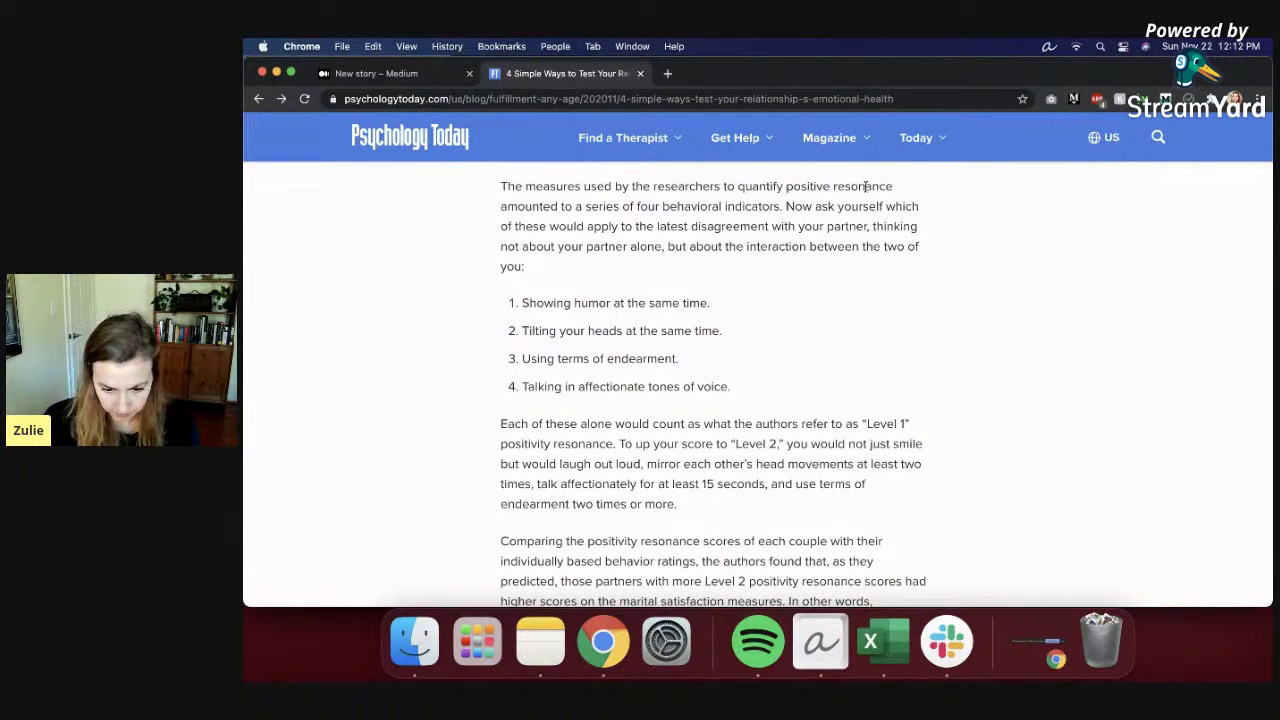
Step: In the Medium draft, write "Psychologists say measuring positive resonance is key." on the line below the title
key("ctrl+shift+Tab")
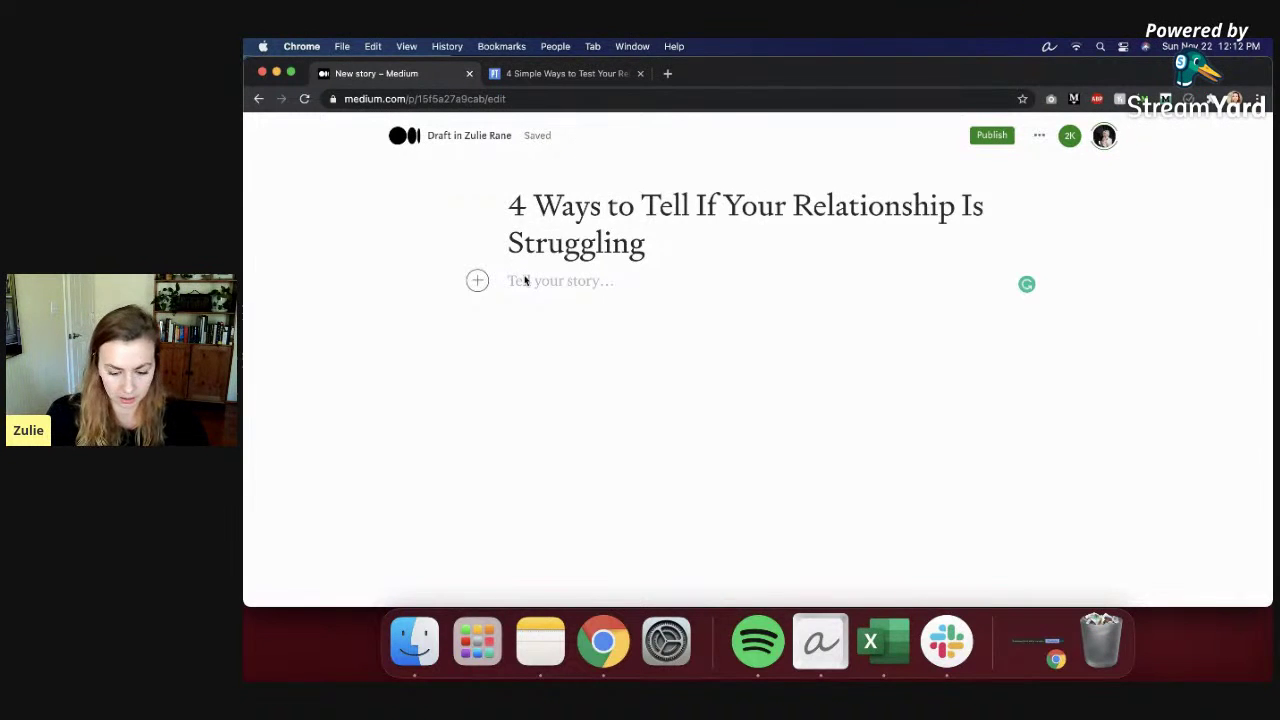
left_click(663, 245)
key("Return")
type("Psi")
key("BackSpace")
type("ychologists say ")
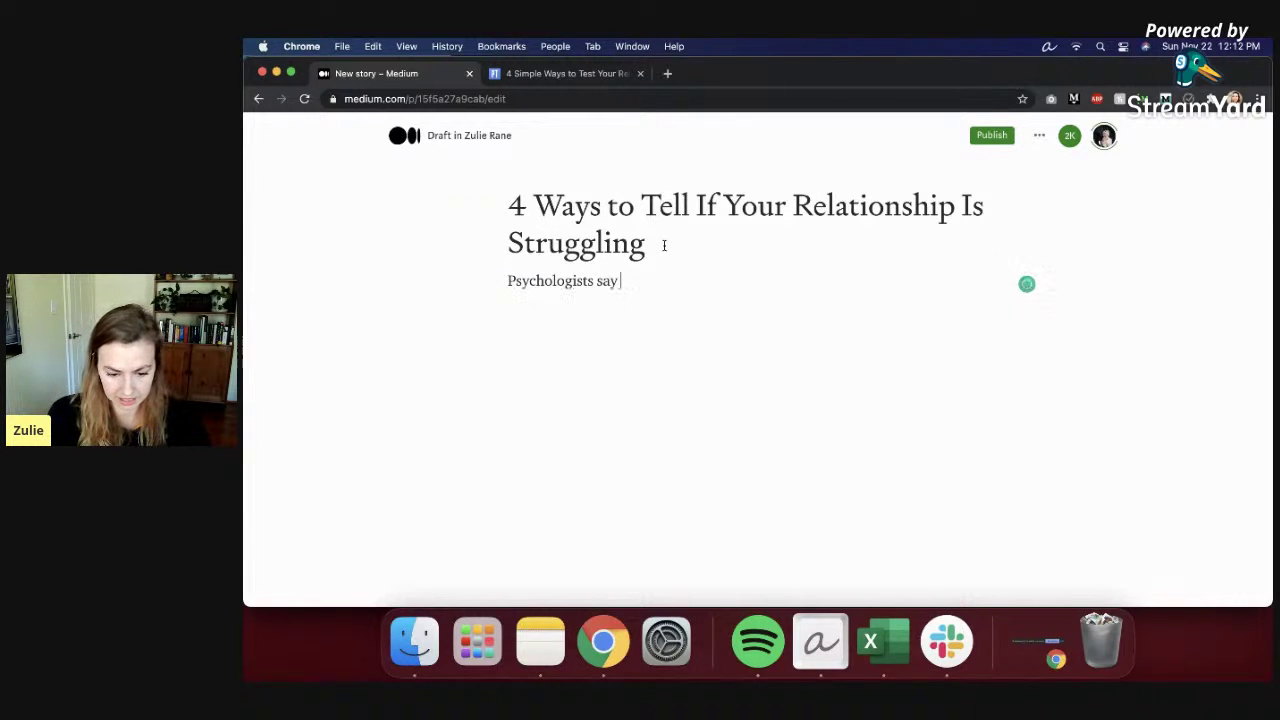
type("measuringpositiv")
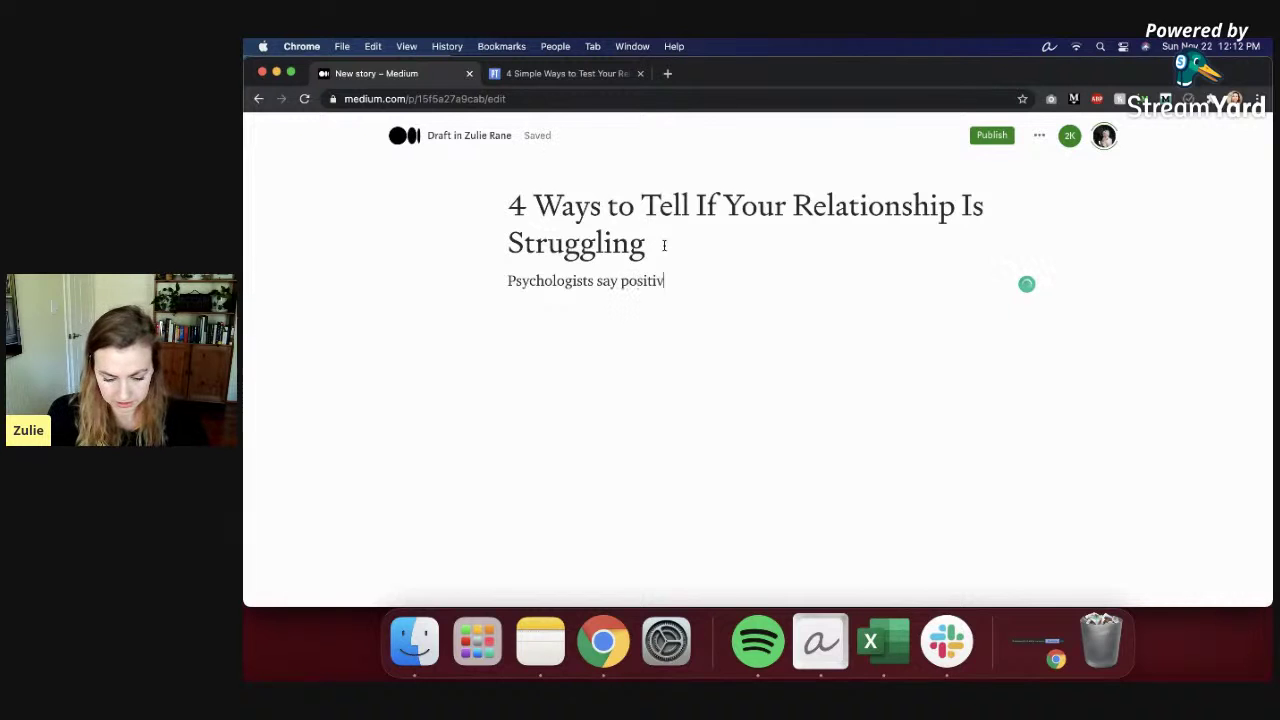
type("e resonance")
left_click(621, 281)
type("measuring")
type(" is key.")
Step: Format the sentence "Psychologists say measuring positive resonance is key." as the story's subtitle
triple_click(674, 281)
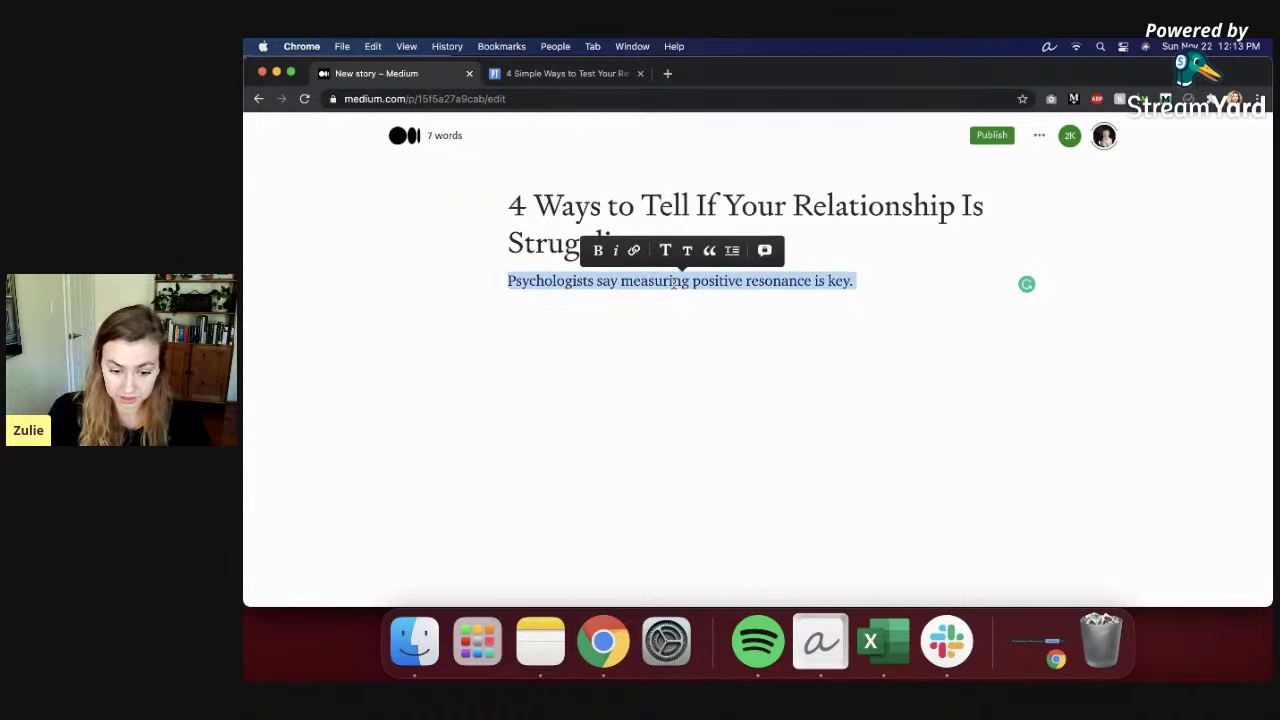
left_click(688, 251)
left_click(950, 278)
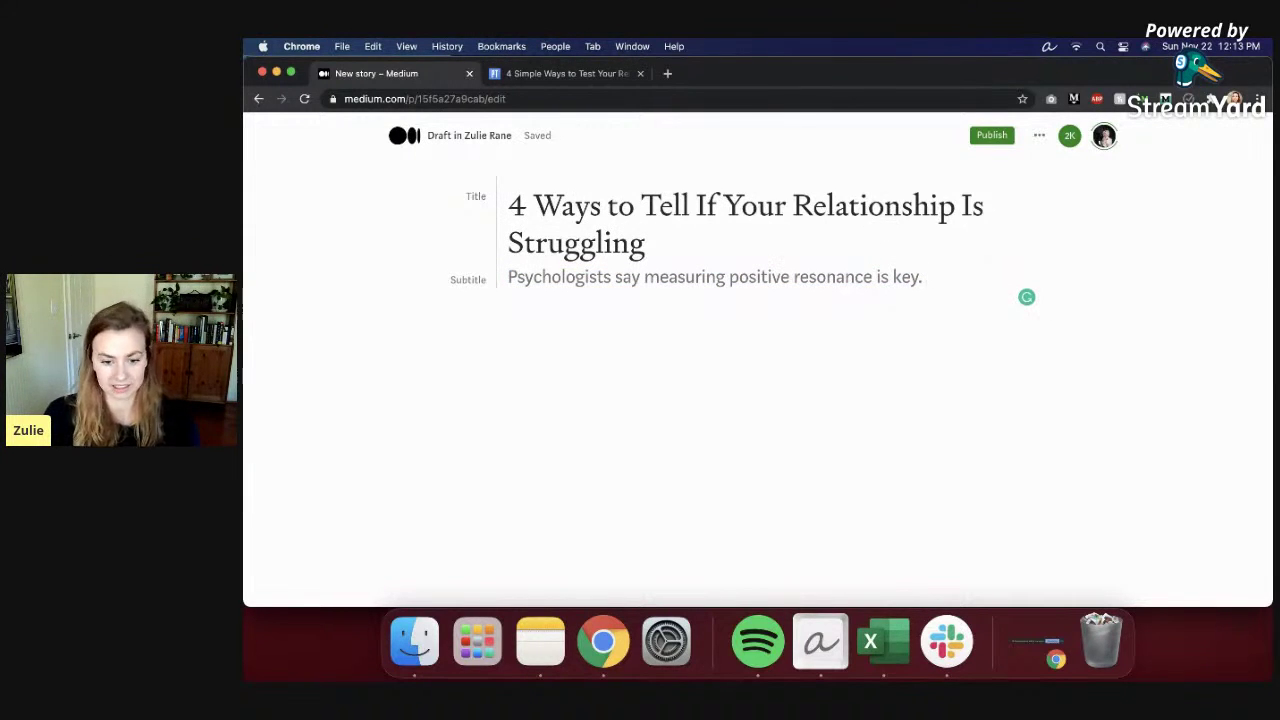
Step: Search the Psychology Today article for "posit", highlight the phrase "positivity resonance" and return to the Medium draft
left_click(529, 74)
scroll(640, 250, "down", 3)
scroll(653, 285, "up", 3)
key("super+f")
type("posit")
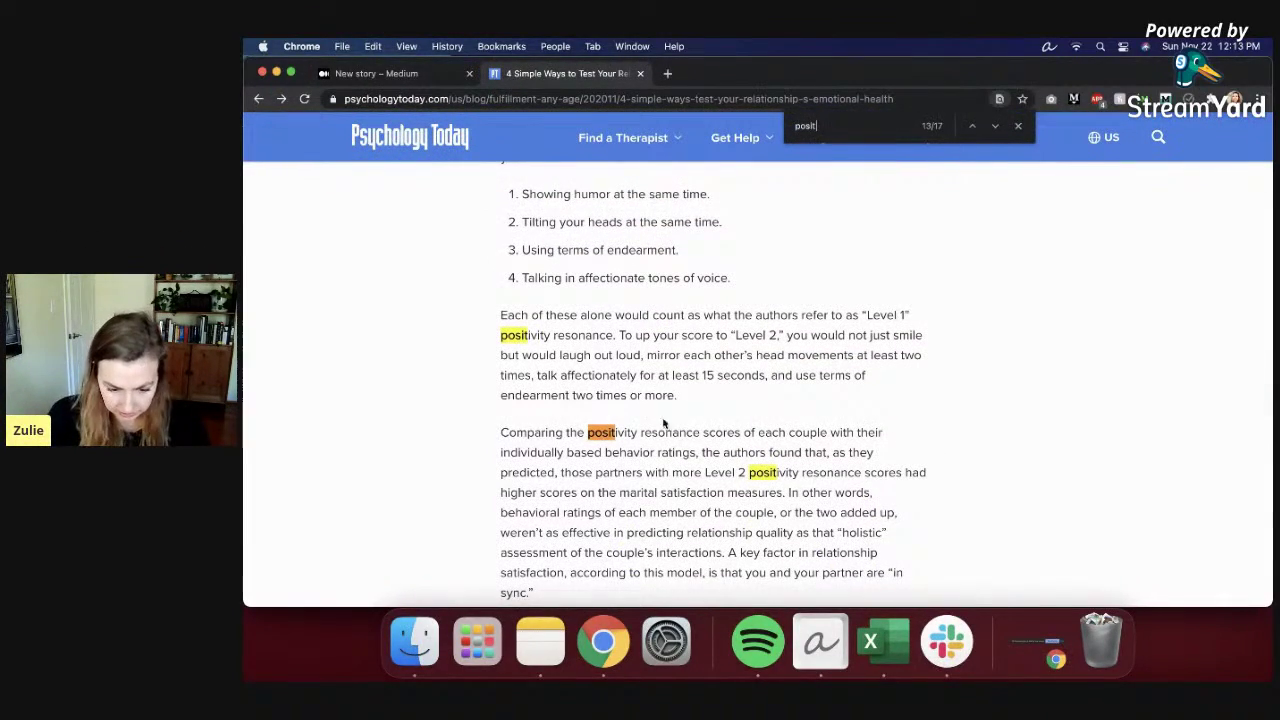
left_click_drag(587, 432, 698, 432)
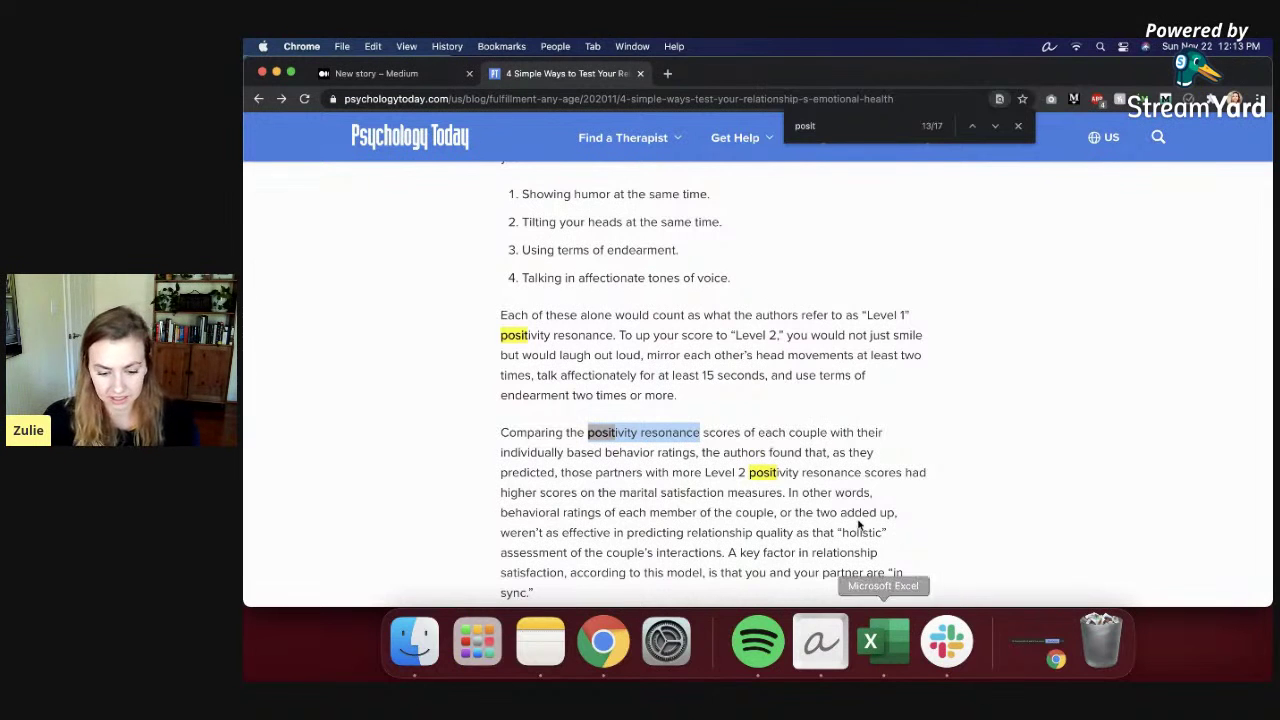
left_click(816, 425)
left_click(425, 73)
left_click(730, 277)
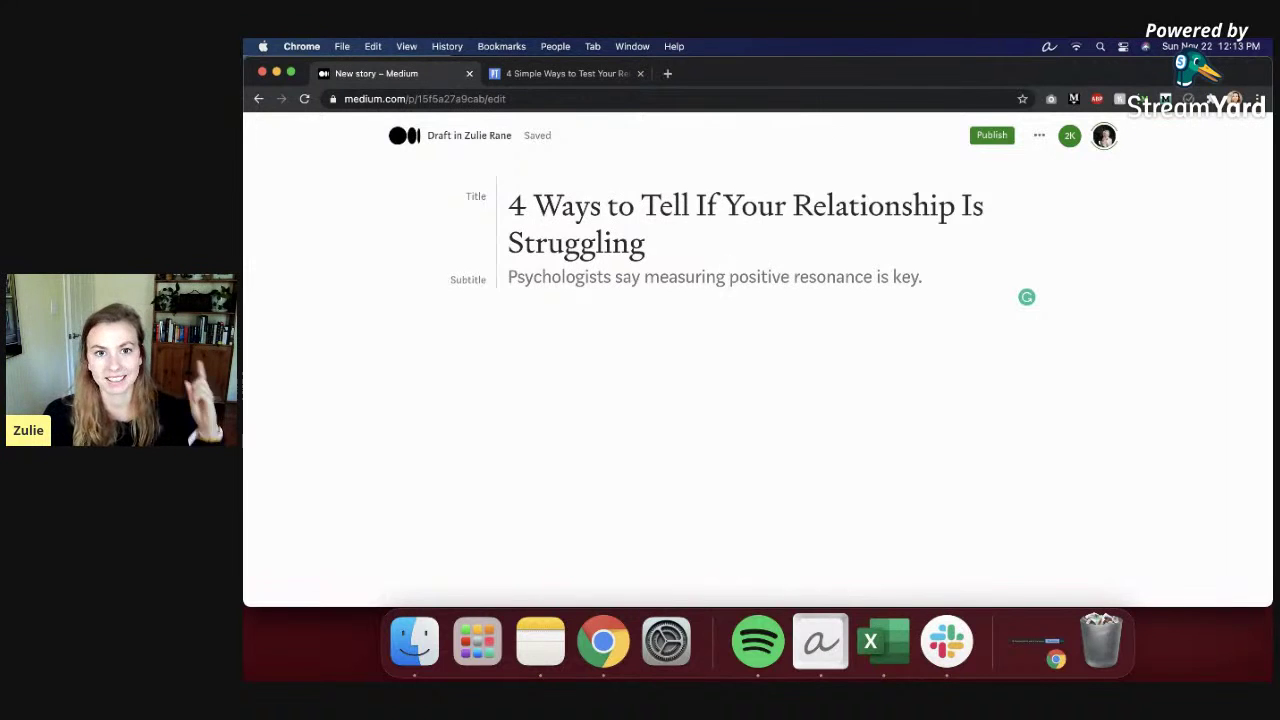
left_click(678, 313)
left_click_drag(510, 277, 935, 275)
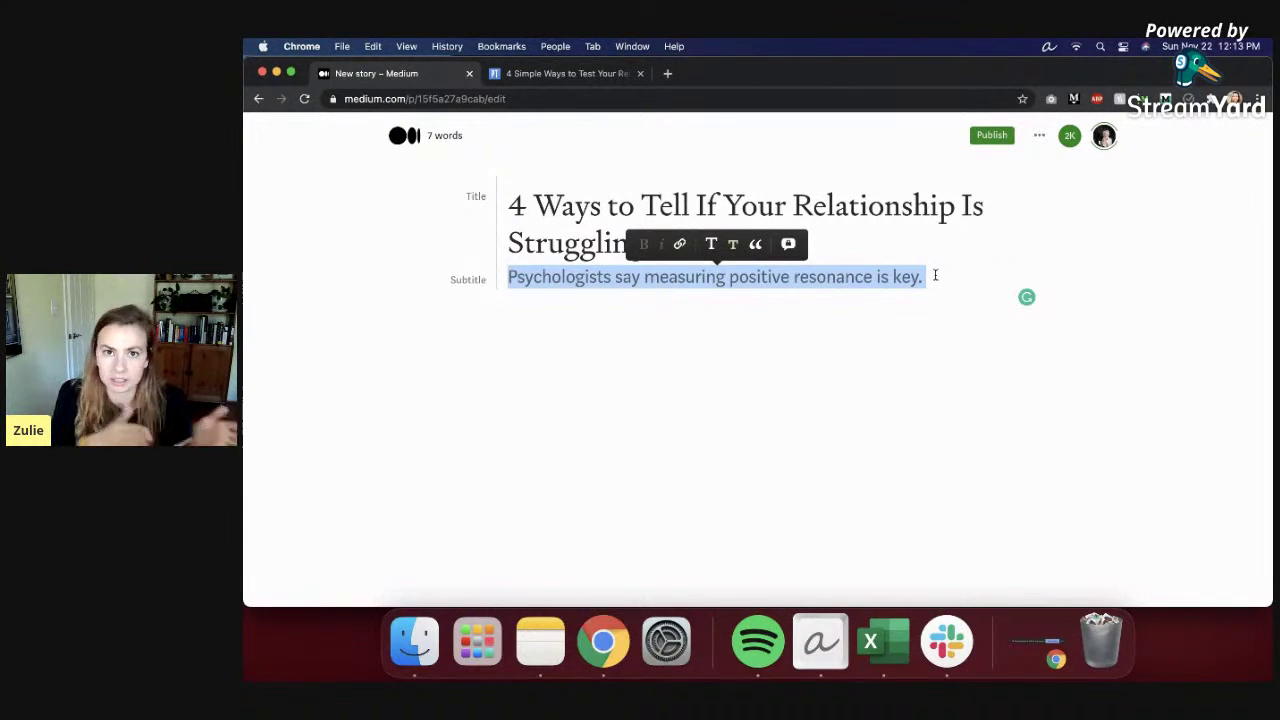
left_click(935, 275)
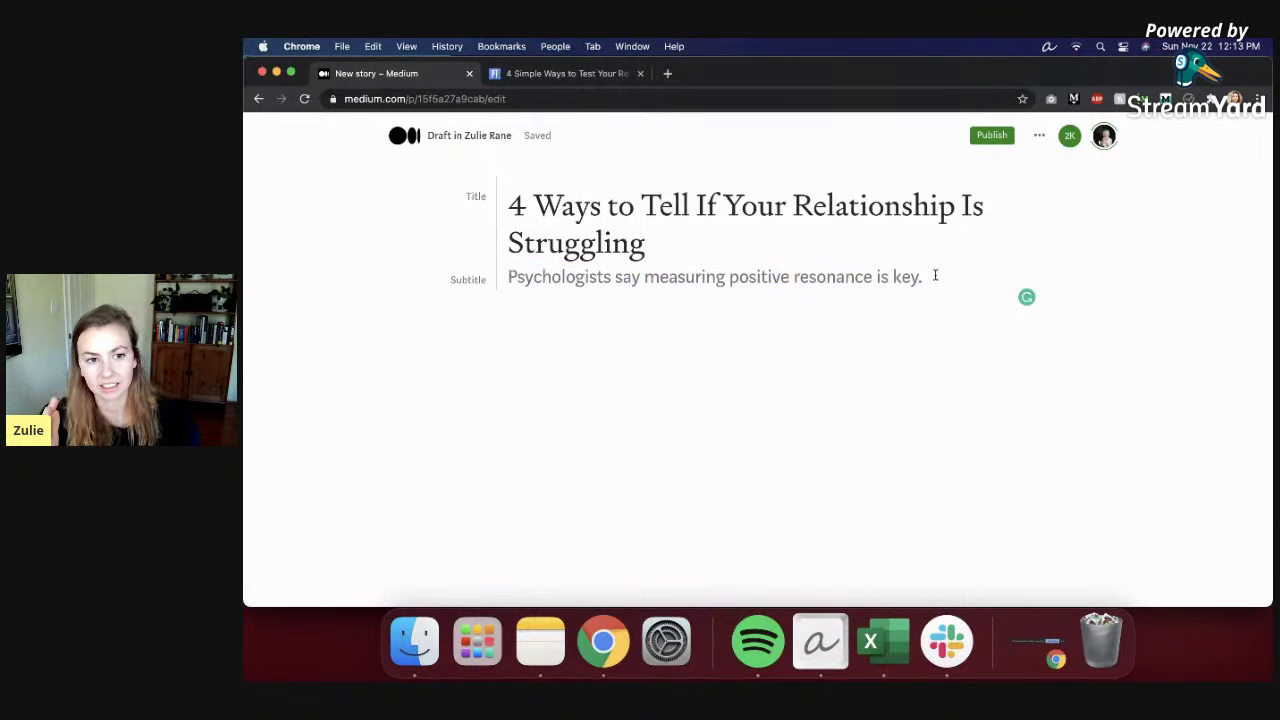
Step: Append the placeholder "TK" after "Struggling" in the title, separated by a space
left_click(726, 243)
type("TK")
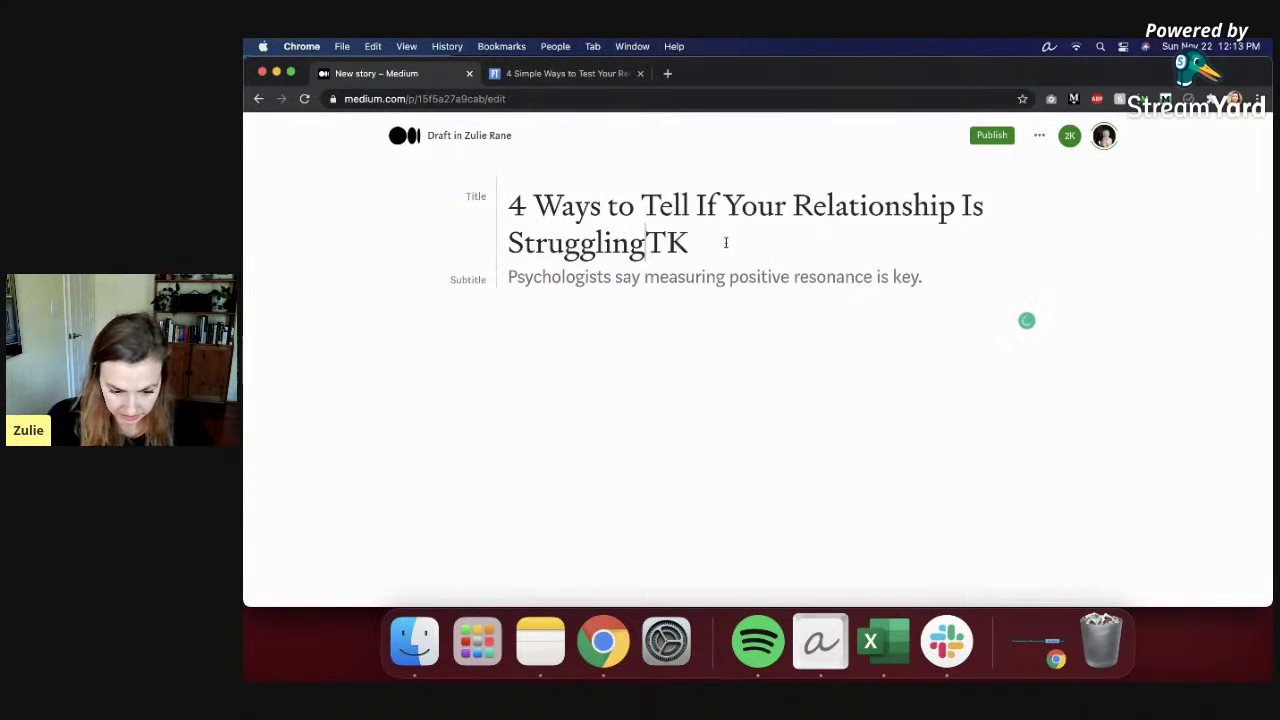
key("Left")
key("Left")
key("Right")
key("Right")
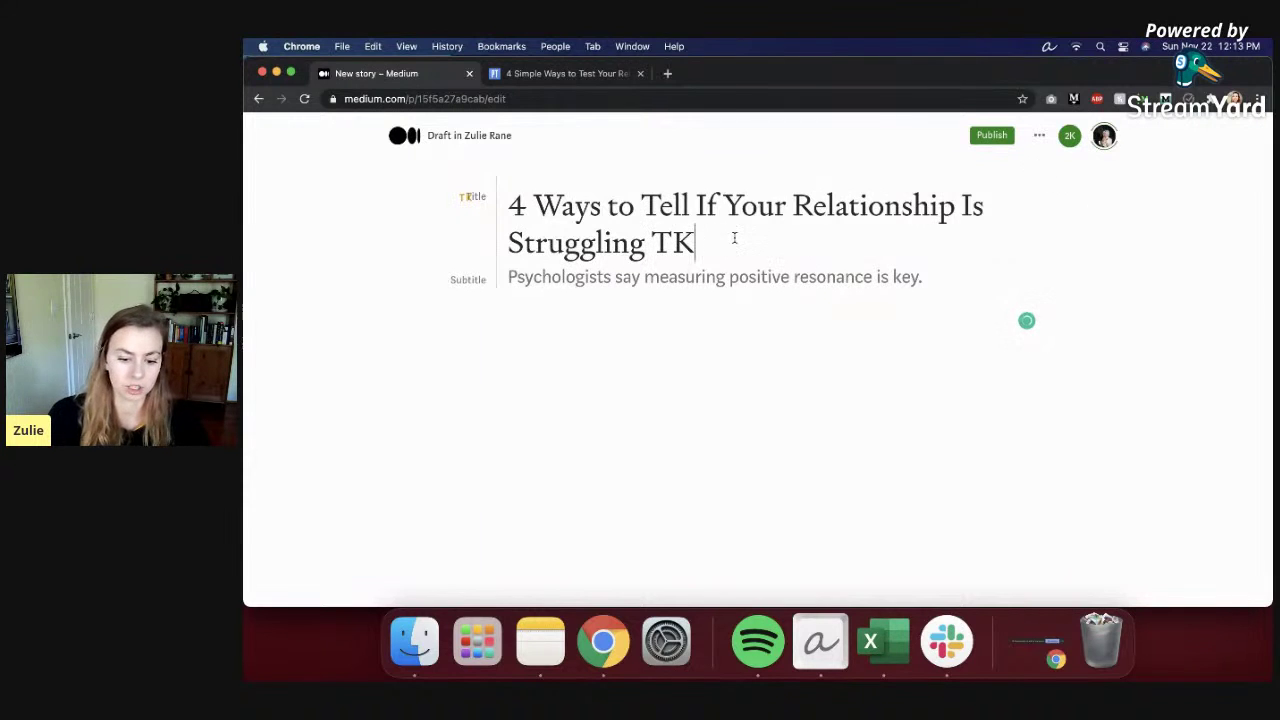
key("shift+Left")
key("shift+Left")
Step: Copy the numbered list of four indicators from the Psychology Today article into a new paragraph below the draft's subtitle
left_click(938, 282)
key("Return")
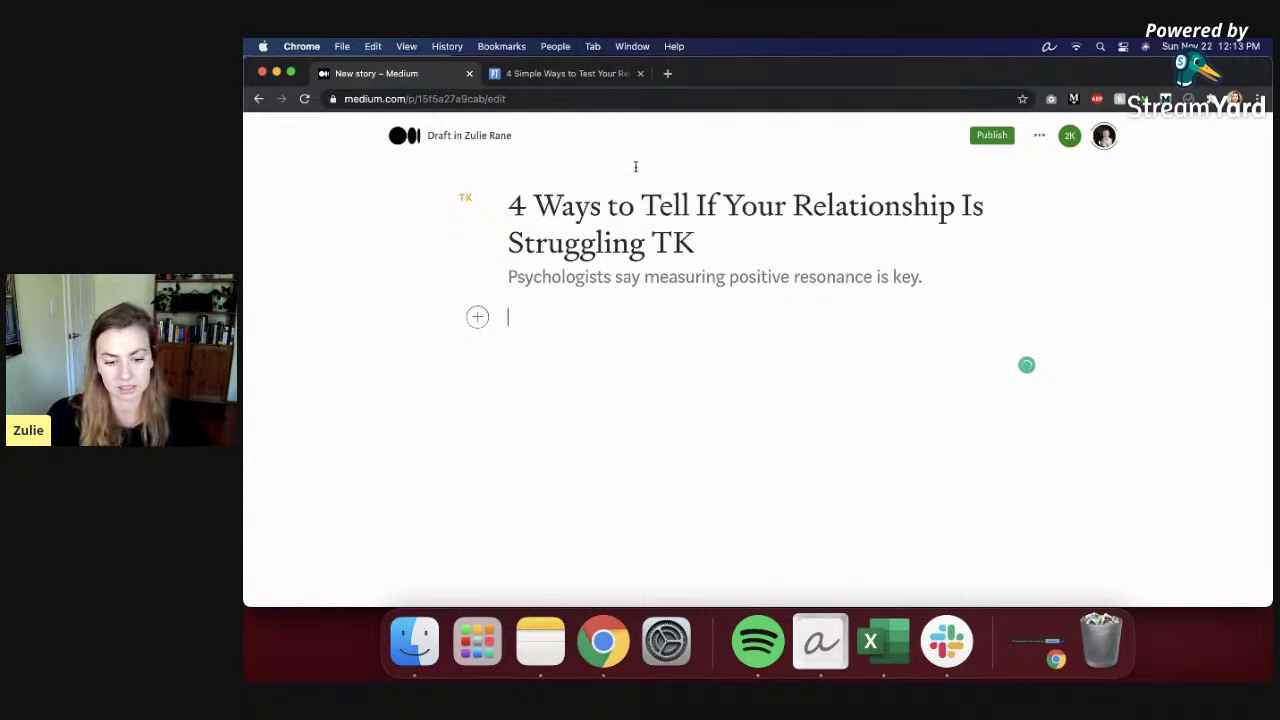
left_click(598, 84)
scroll(714, 394, "up", 3)
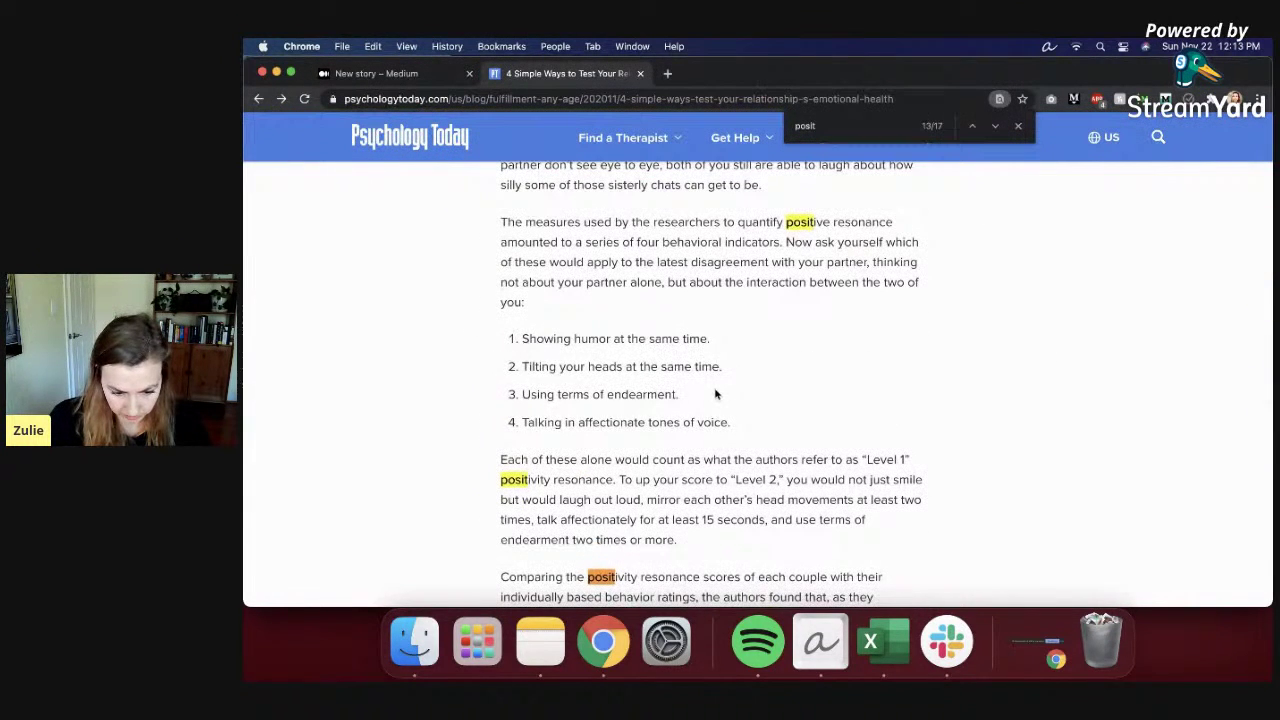
left_click_drag(731, 427, 516, 338)
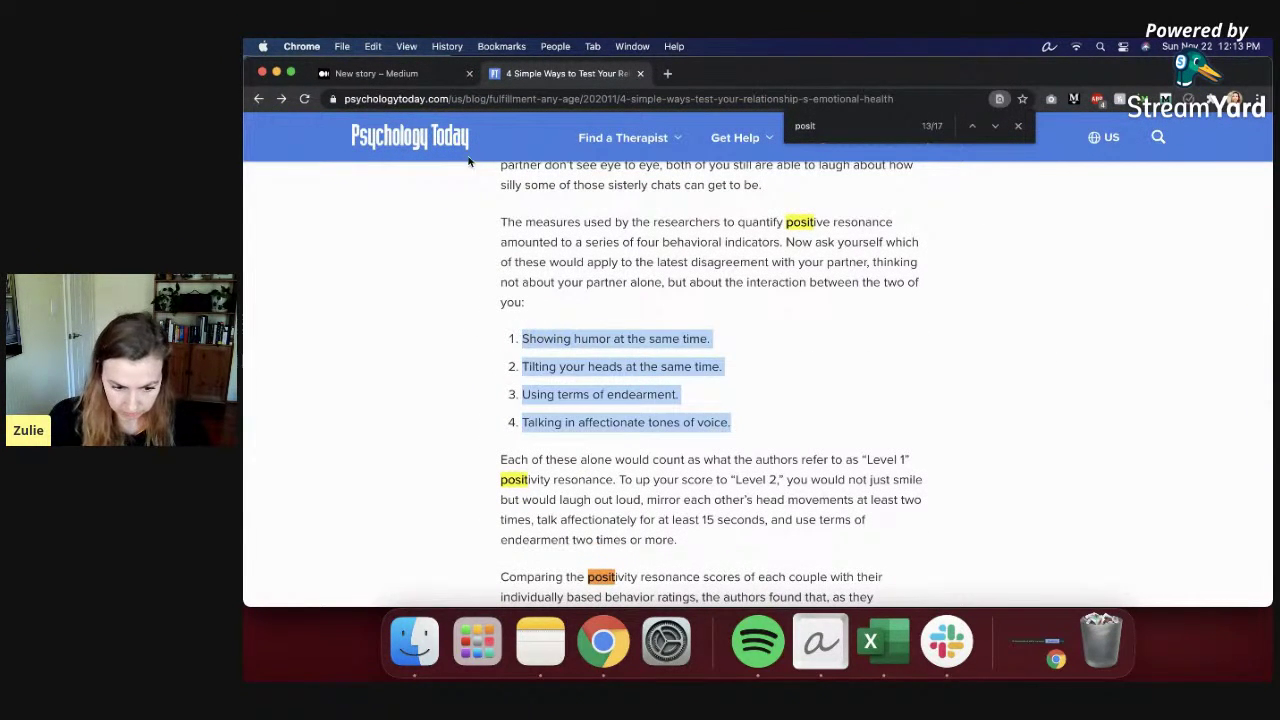
key("super+c")
left_click(400, 73)
key("super+v")
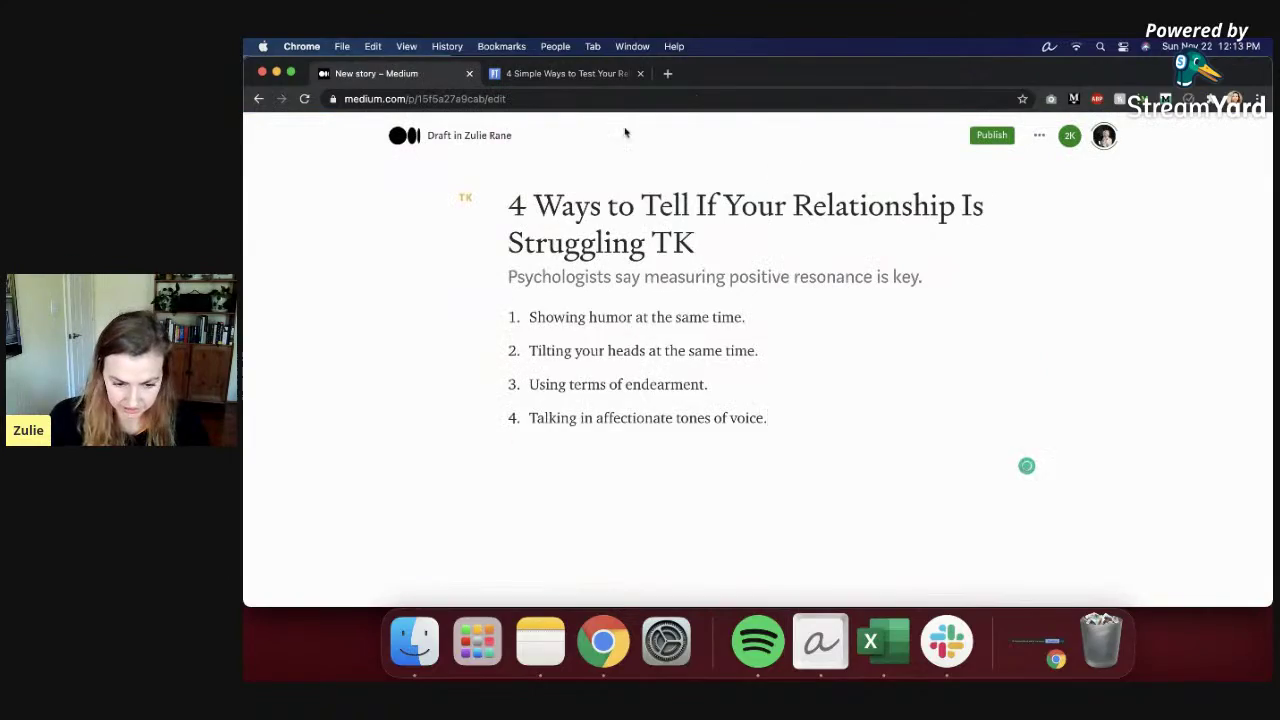
Step: Return to the Psychology Today article and read its paragraphs on the study's couples, method and positivity resonance scale
left_click(580, 80)
scroll(666, 214, "up", 10)
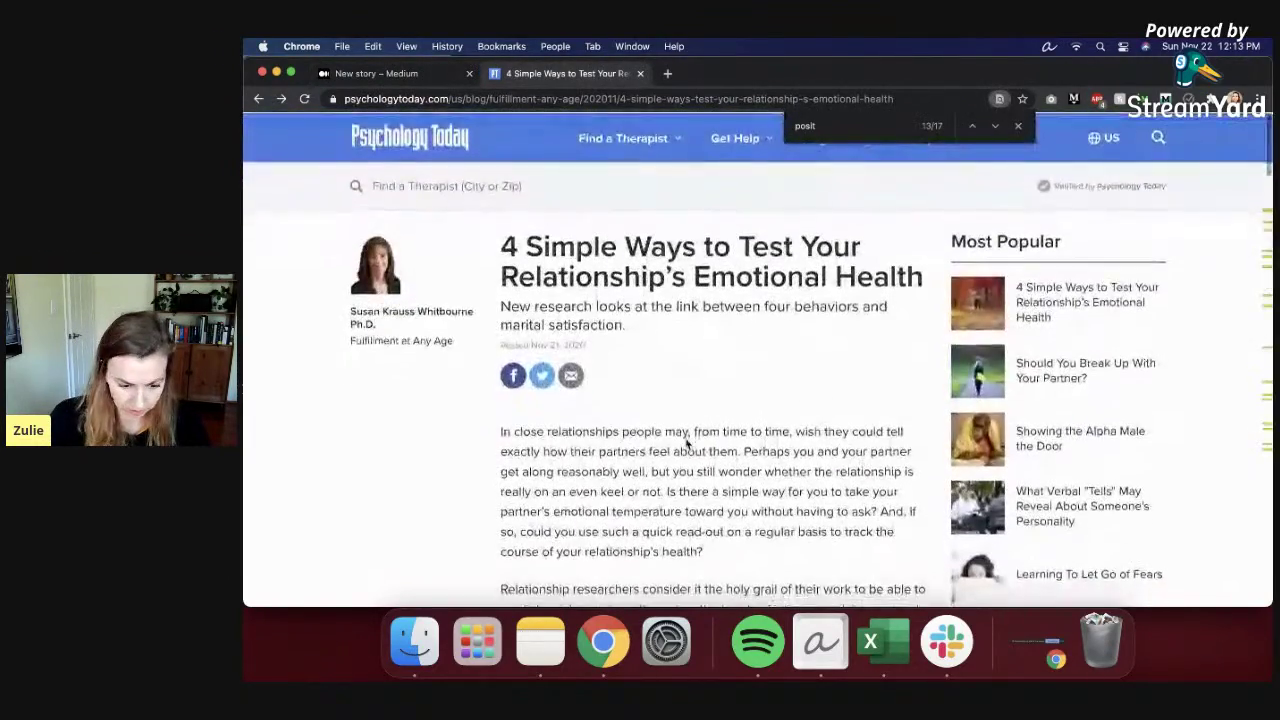
scroll(752, 528, "down", 15)
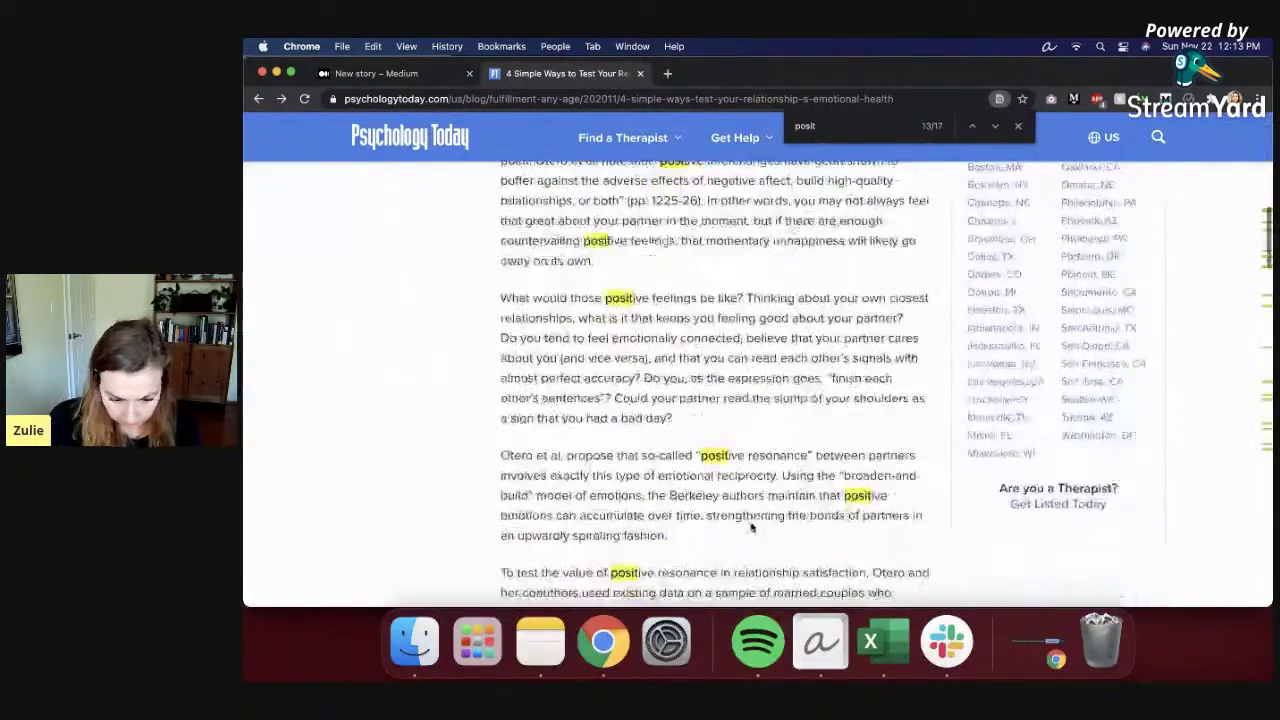
scroll(752, 528, "down", 8)
scroll(740, 259, "up", 1)
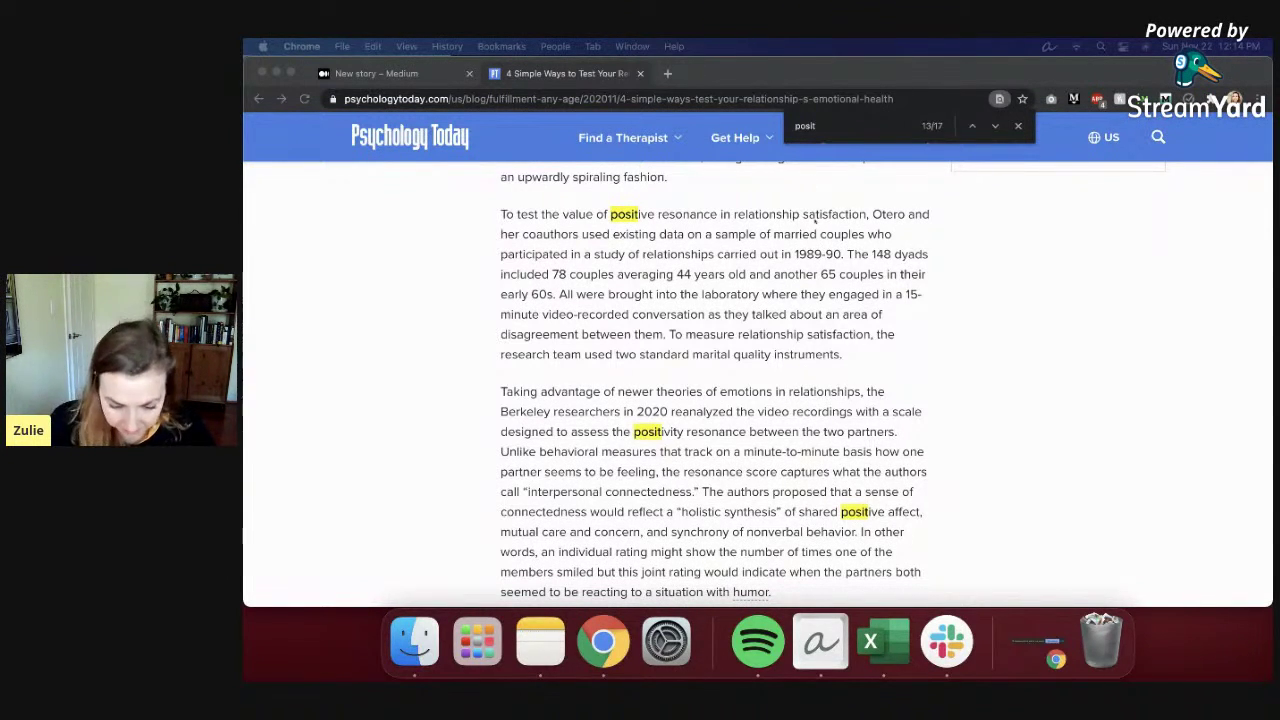
scroll(814, 278, "down", 1)
left_click(842, 424)
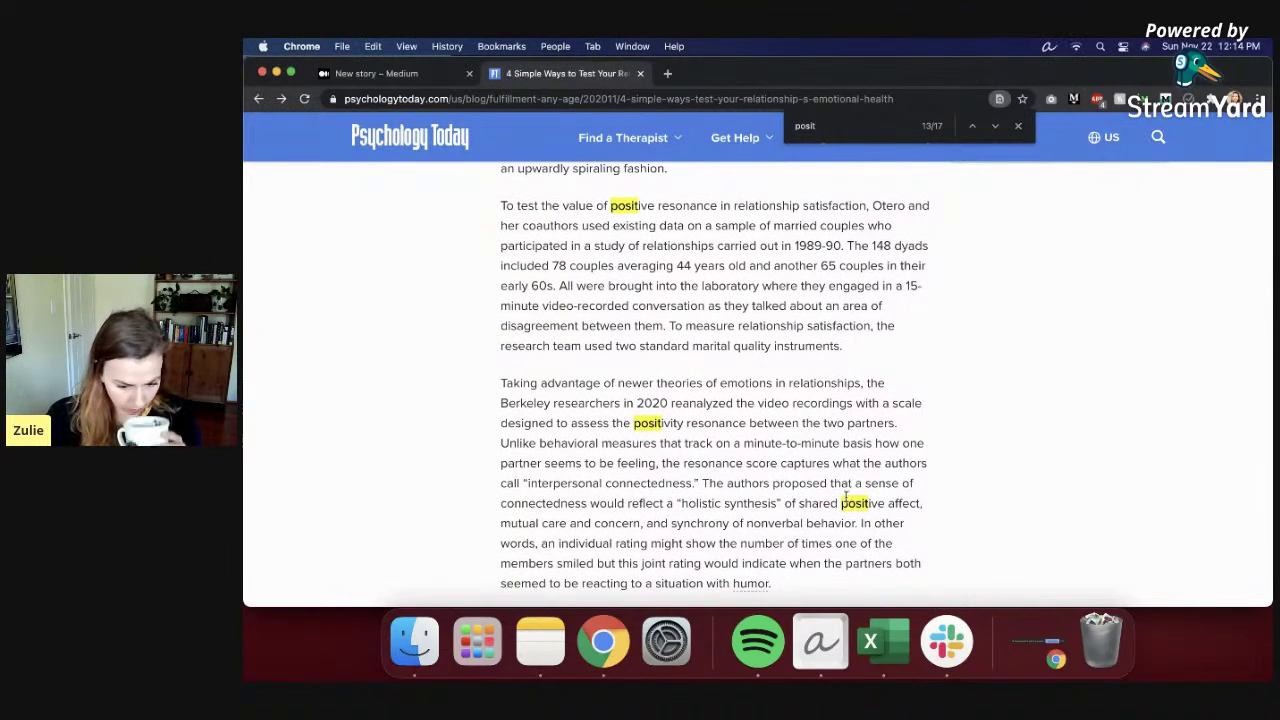
scroll(834, 428, "down", 2)
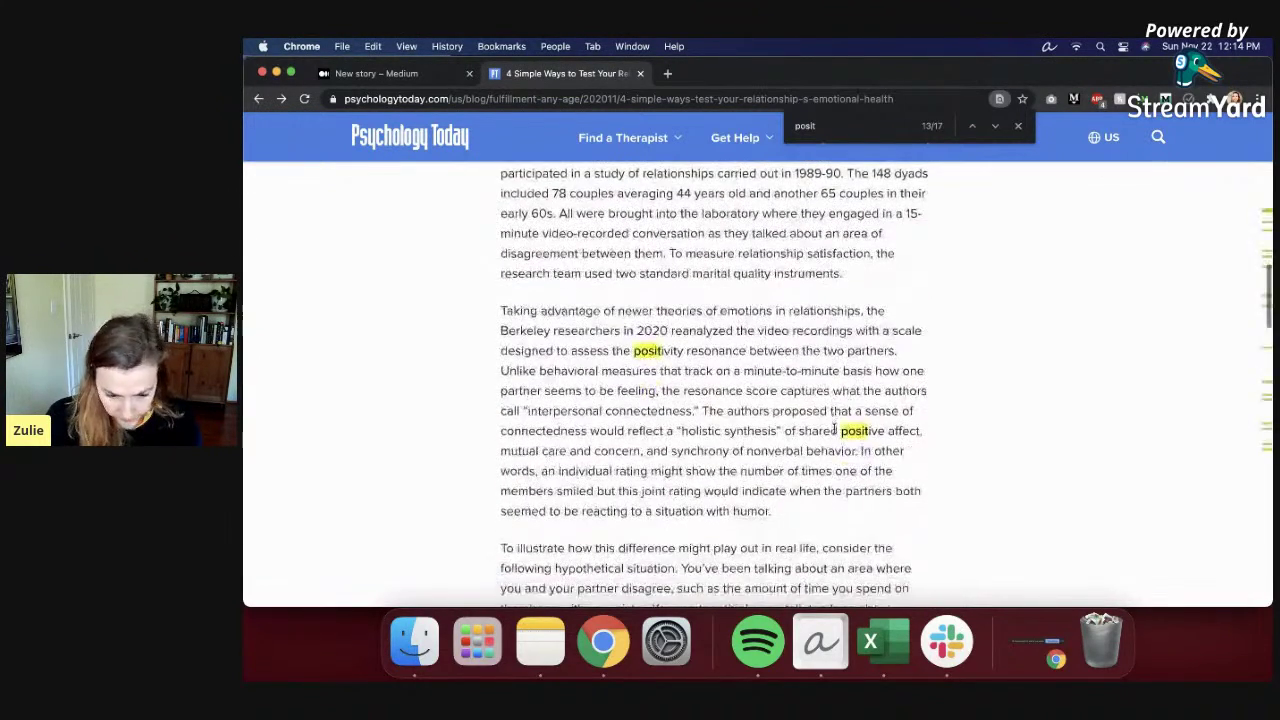
scroll(834, 428, "down", 2)
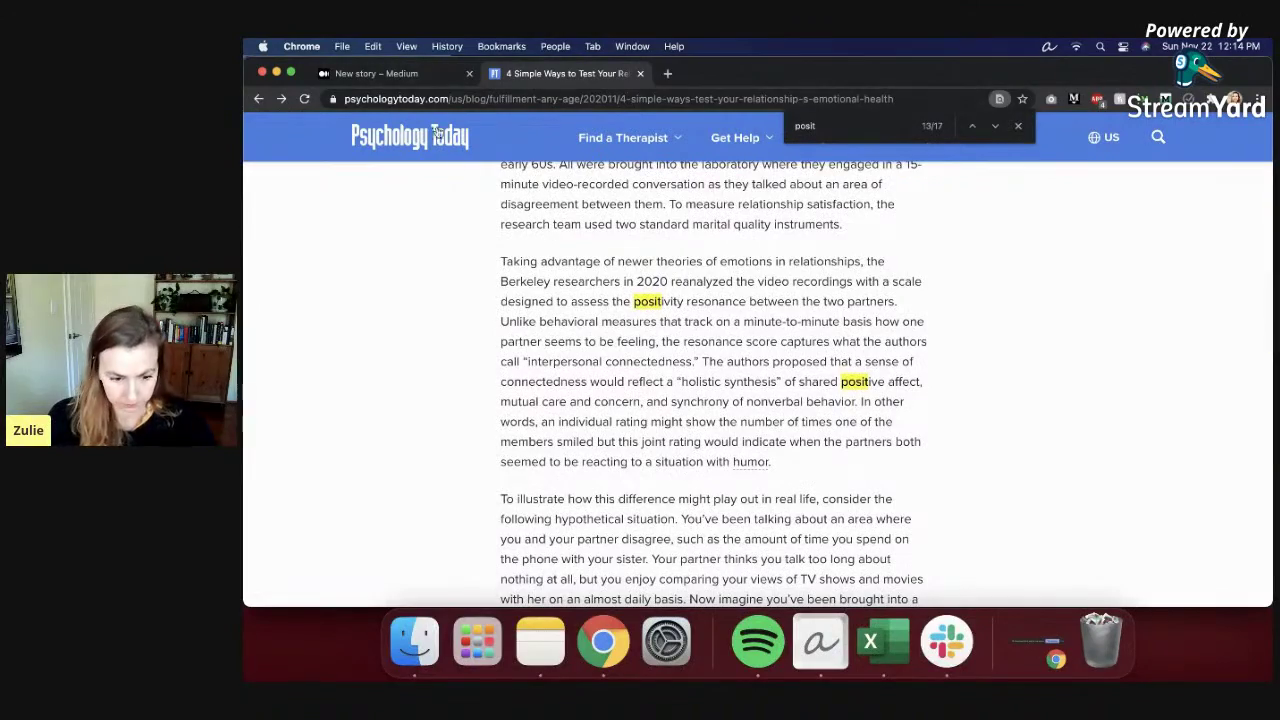
Step: In the Medium draft, add "Intro: why it's important to measure not just individual feelings but how interpersonal relationships are measured" below the subtitle
scroll(637, 320, "up", 5)
scroll(637, 320, "up", 6)
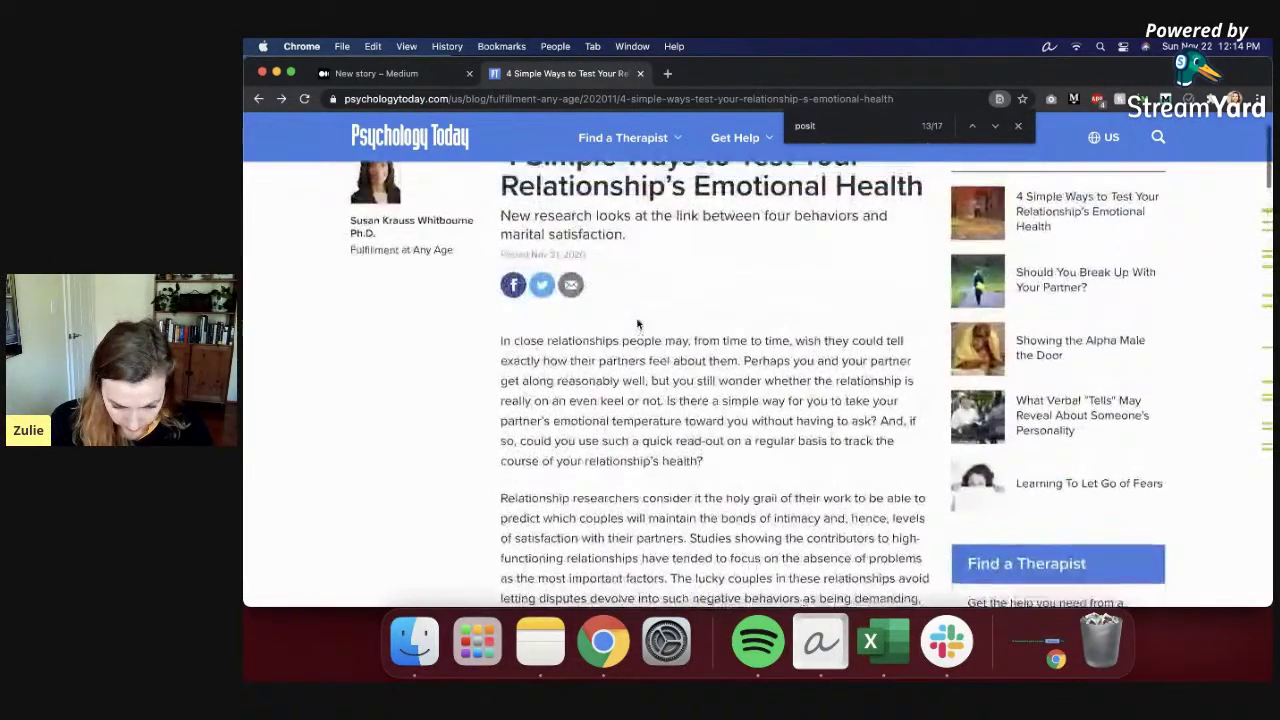
scroll(655, 410, "down", 3)
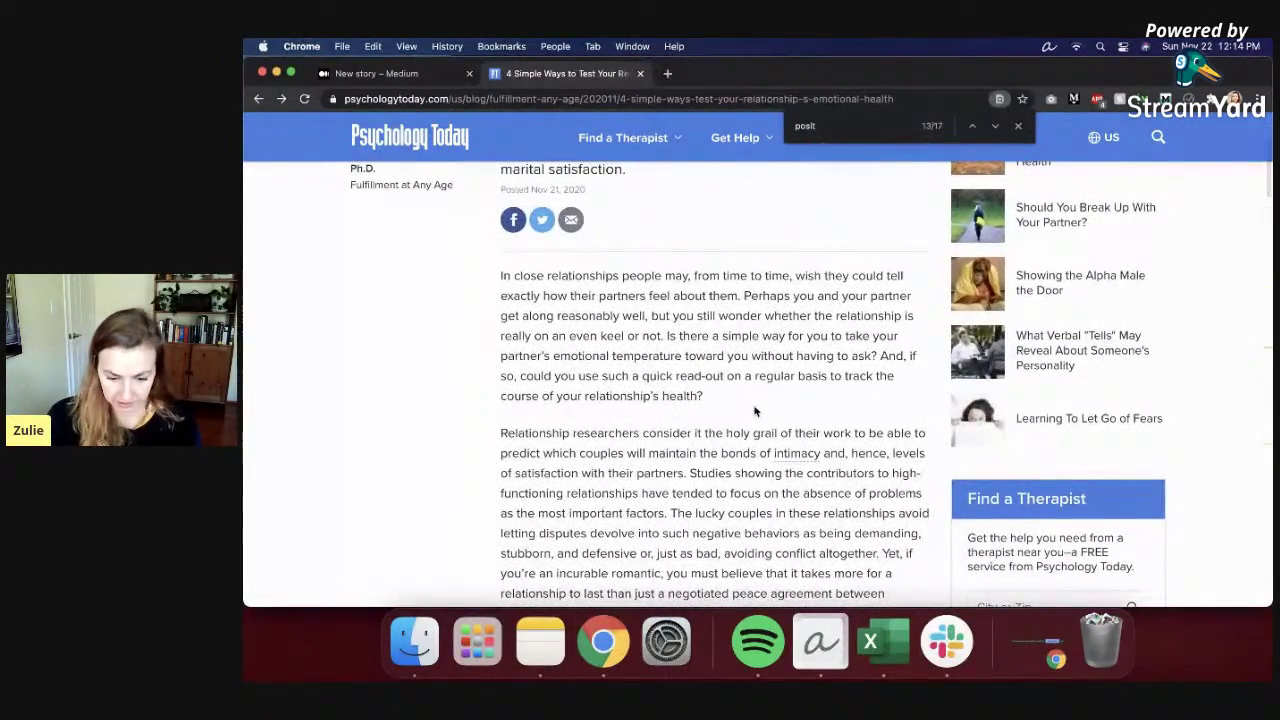
scroll(757, 413, "down", 1)
scroll(823, 477, "down", 1)
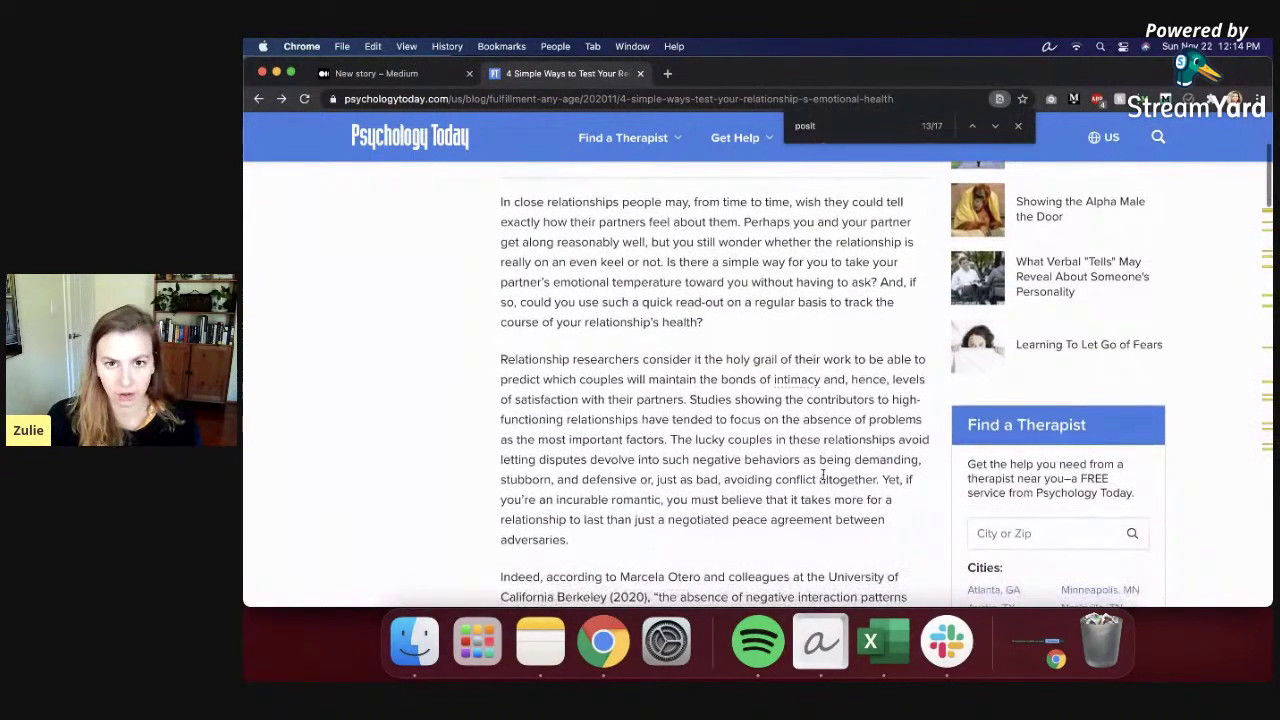
left_click(392, 70)
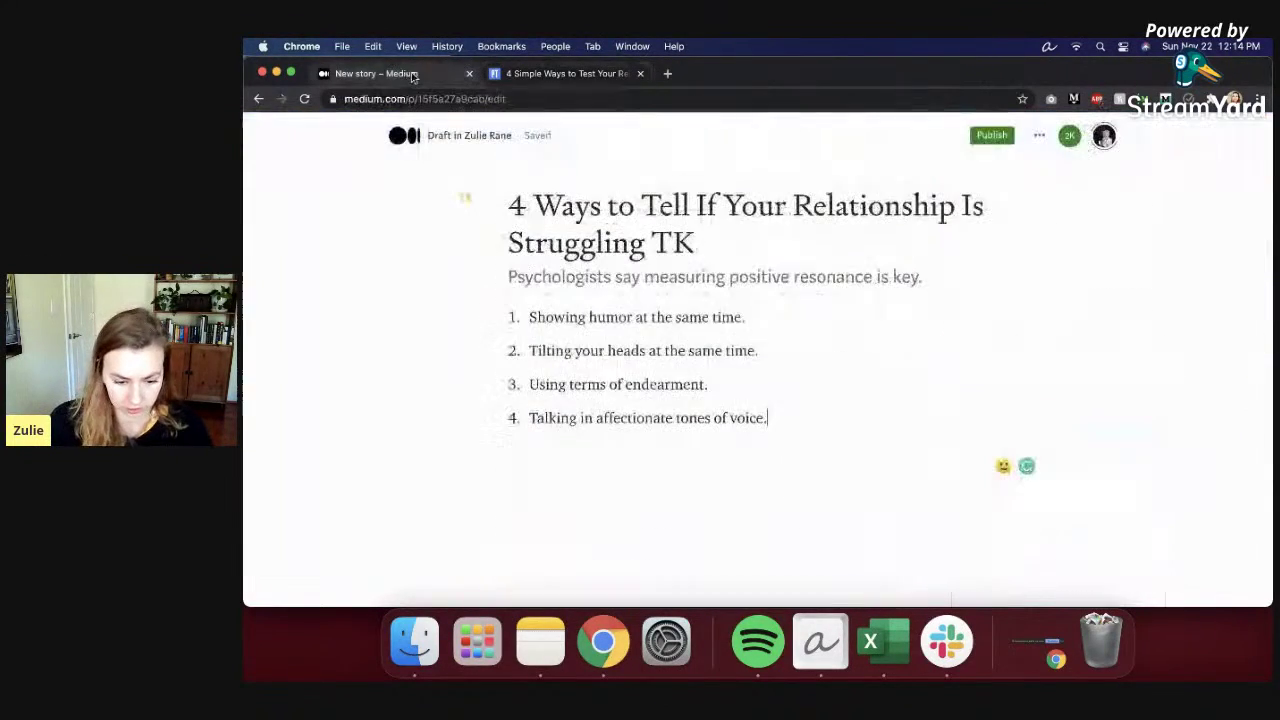
left_click(927, 282)
key("Return")
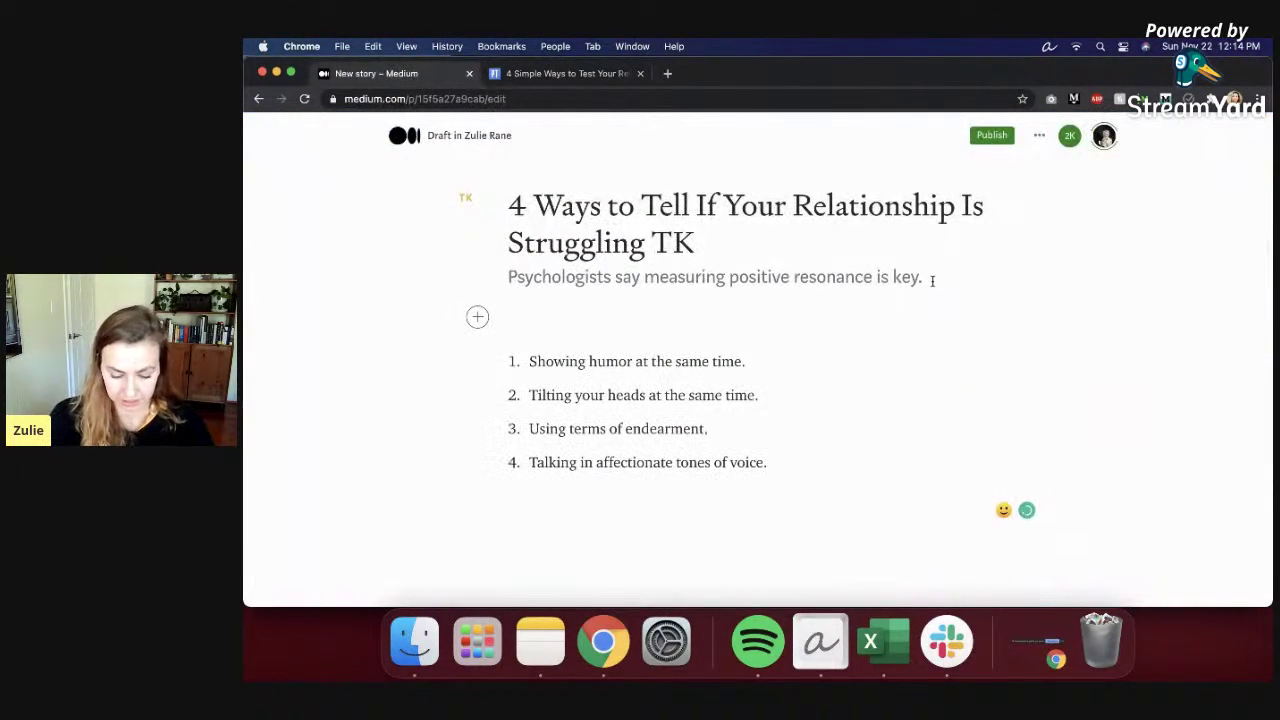
type("Intro: ")
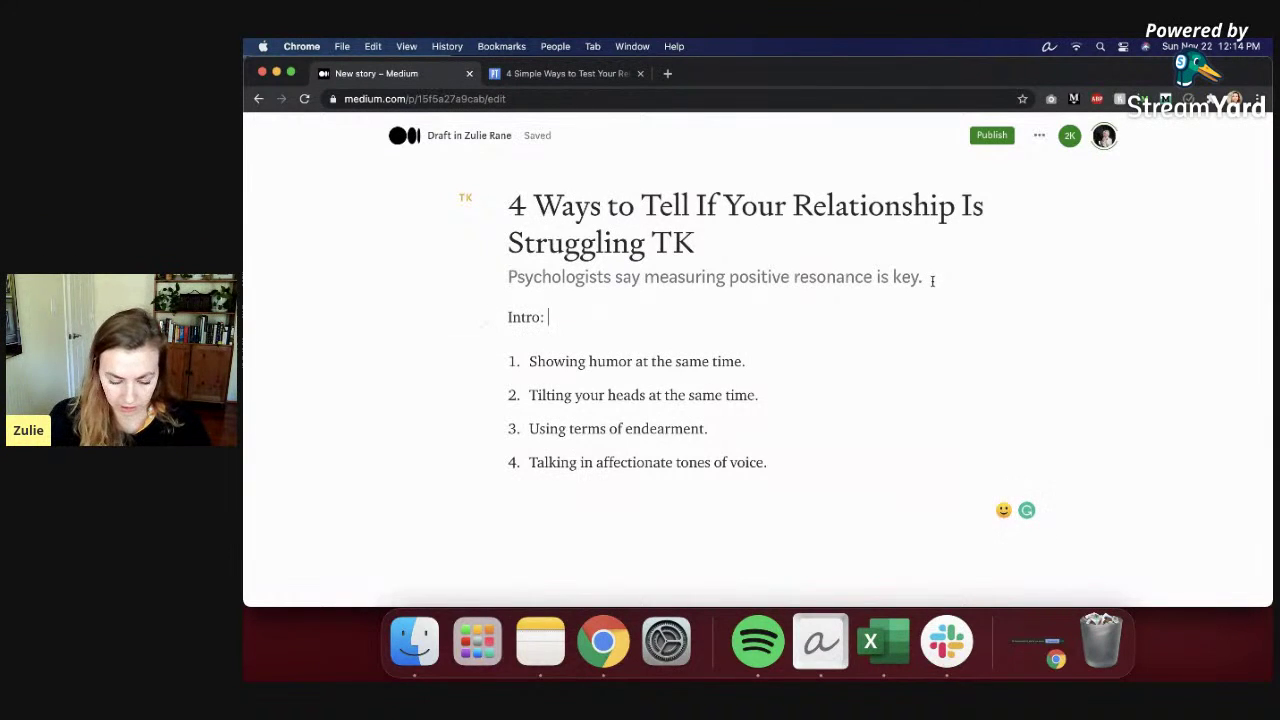
type("why it's importanc")
type(" to measure not just individual feelings but how")
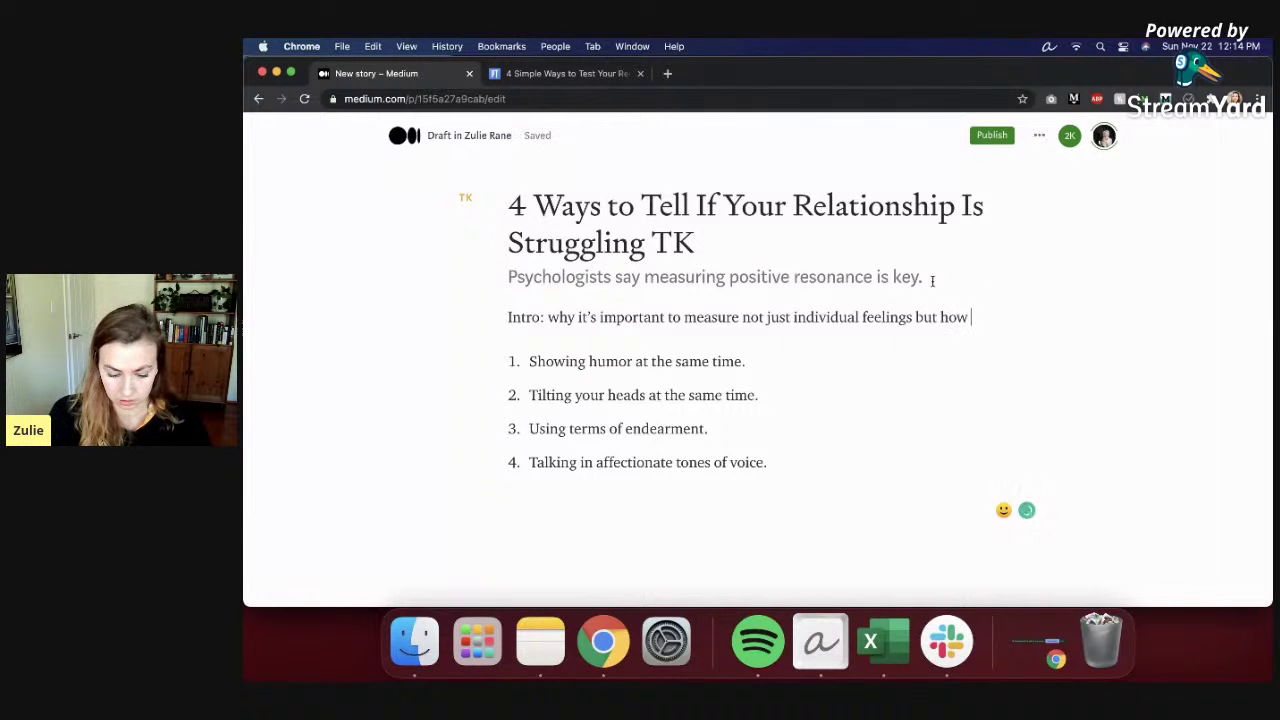
type(" inte")
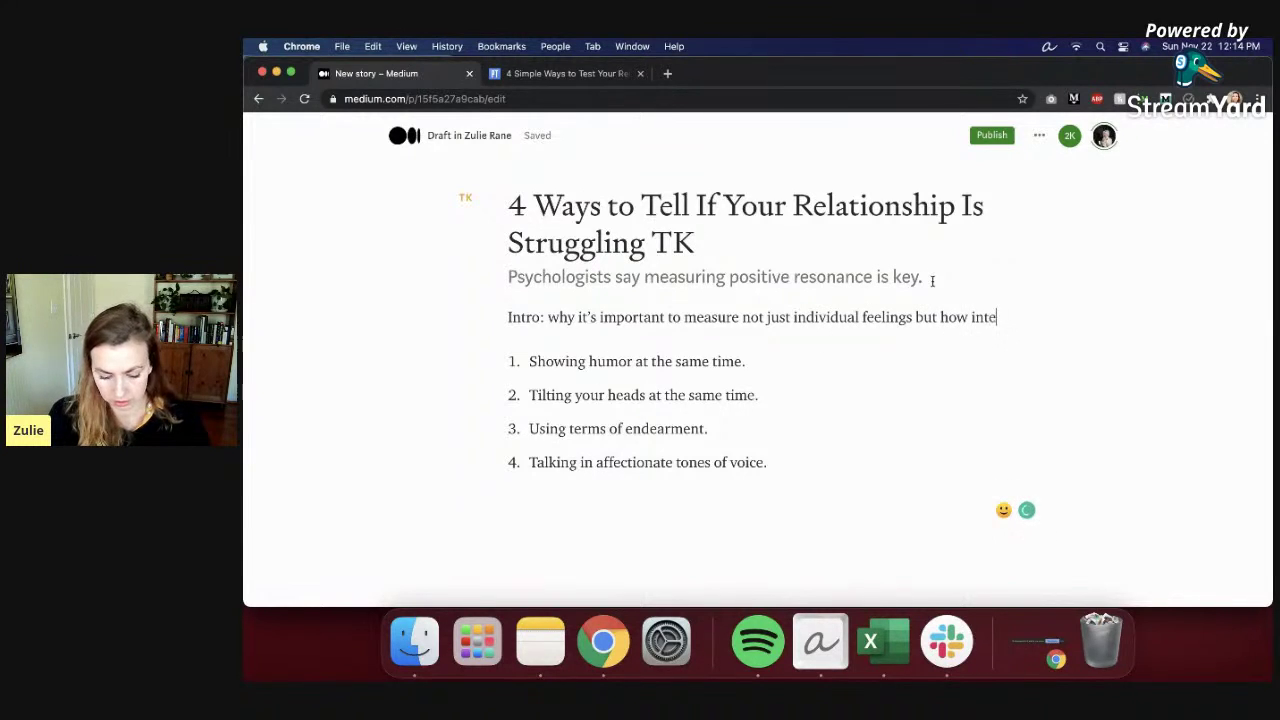
type("rpersonal relationsh")
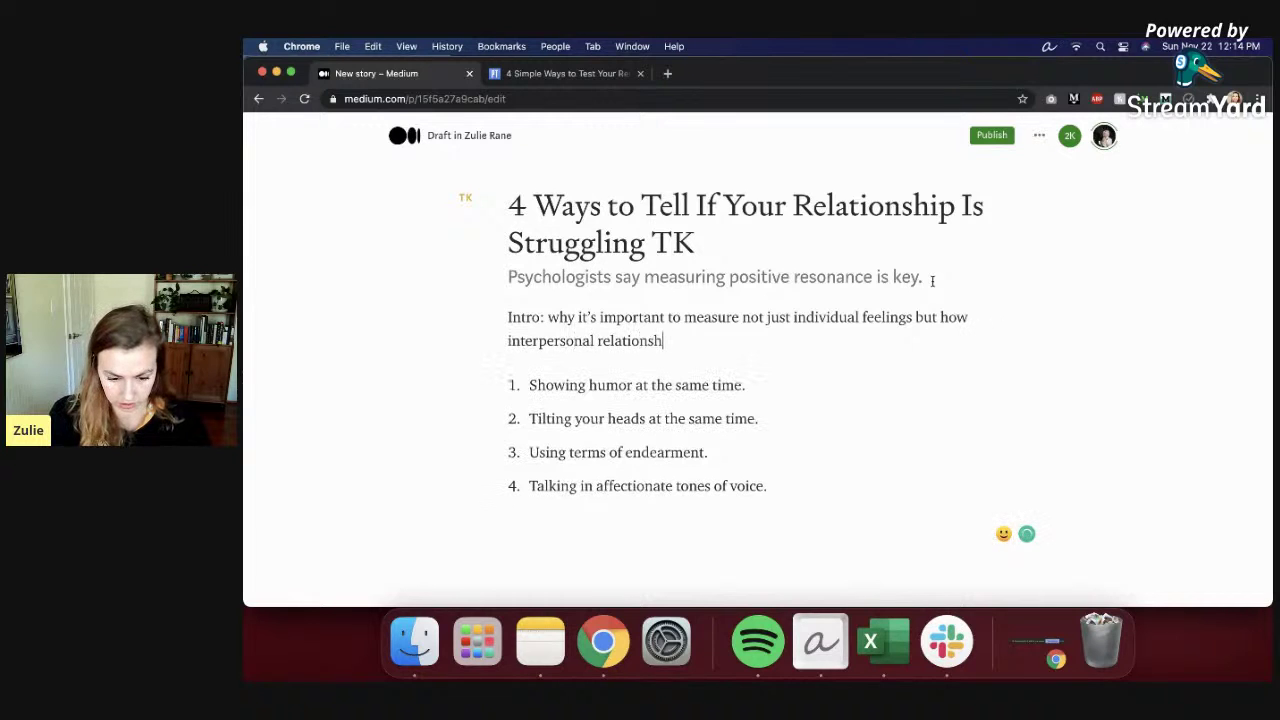
type("ips are measured")
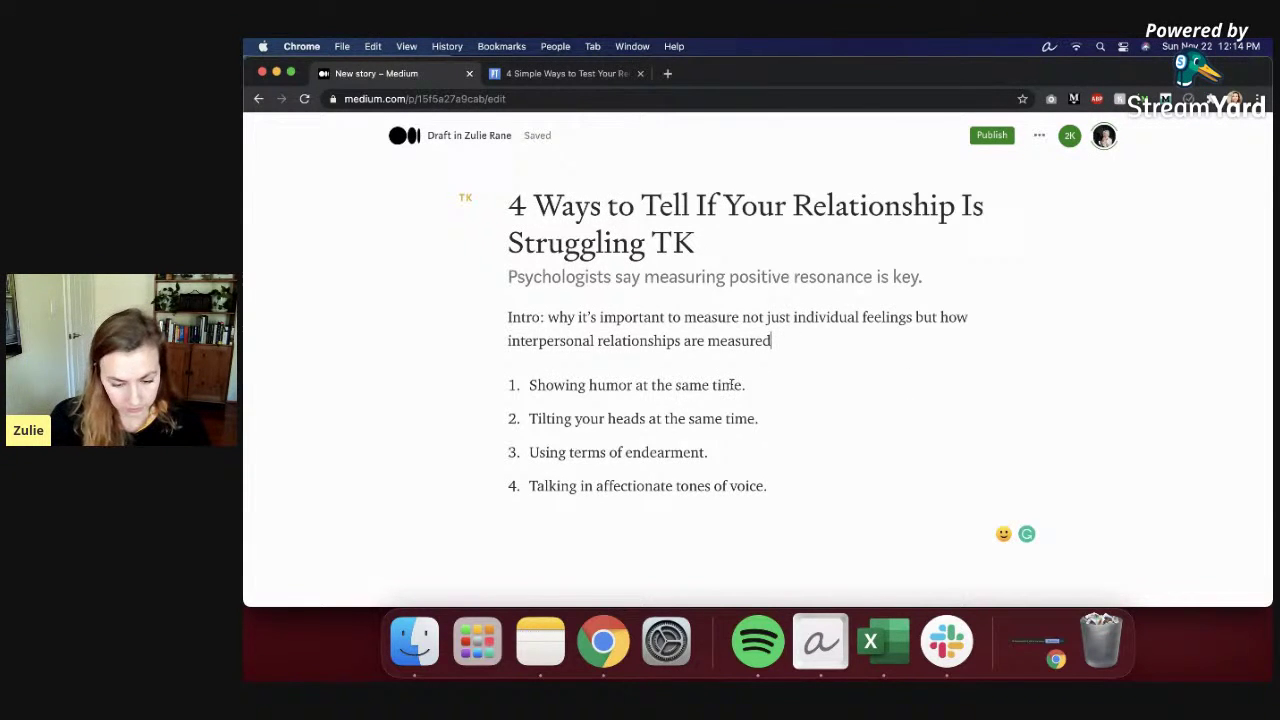
Step: Add a new paragraph reading "Science: summarize the paper" between the intro note and the numbered list
key("Return")
type("Science:")
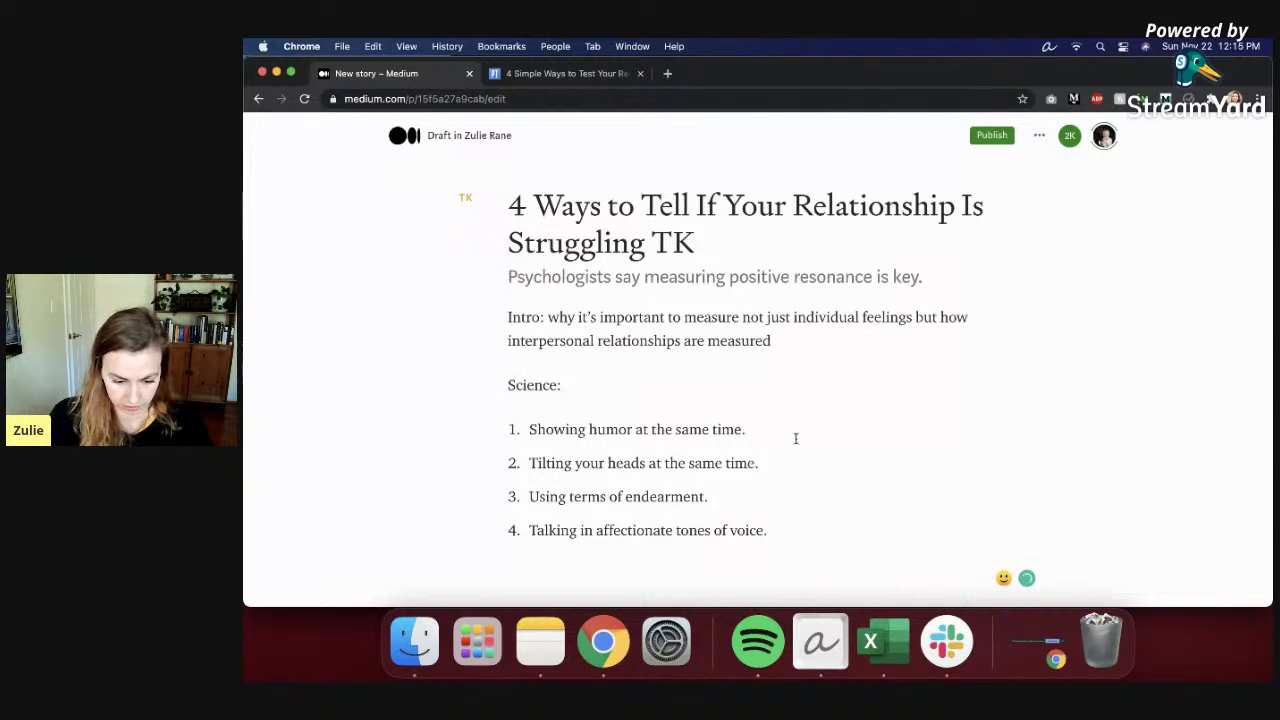
left_click(526, 429)
left_click(599, 389)
type("summarize the paper")
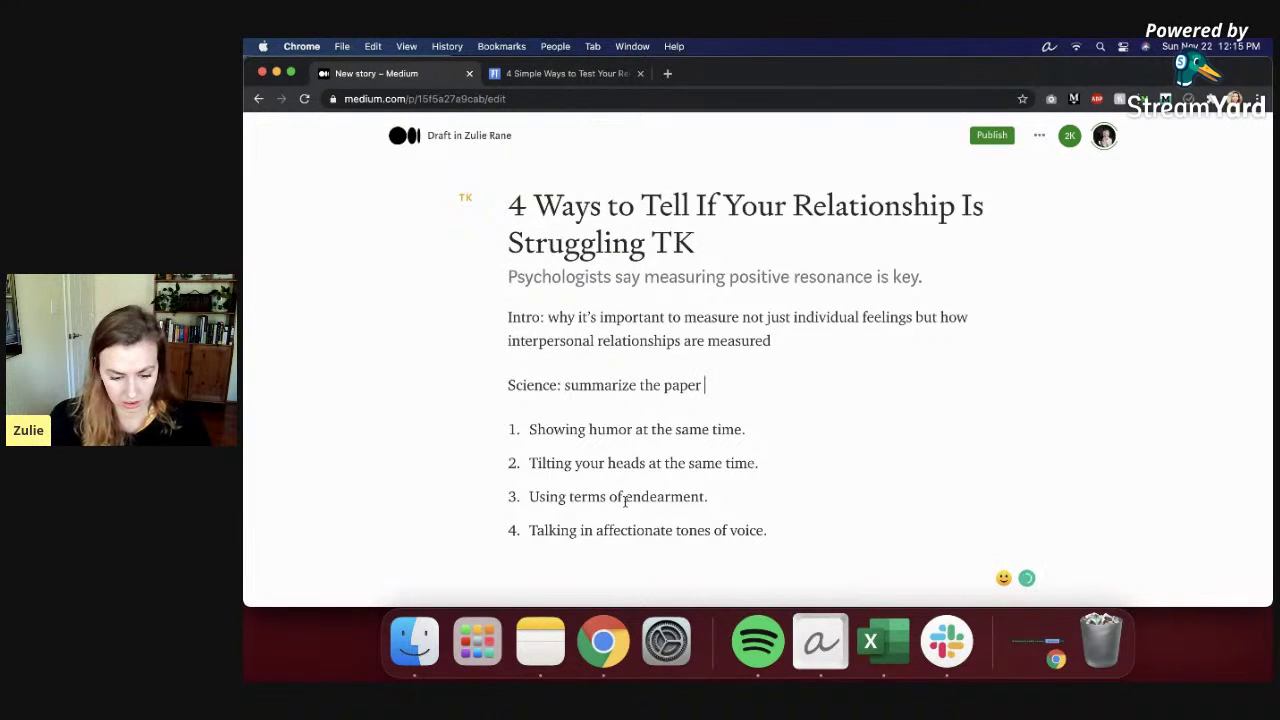
Step: End the numbered list after its fourth item and add the line "How to do this with your own partner:" with an empty paragraph below
scroll(625, 500, "down", 1)
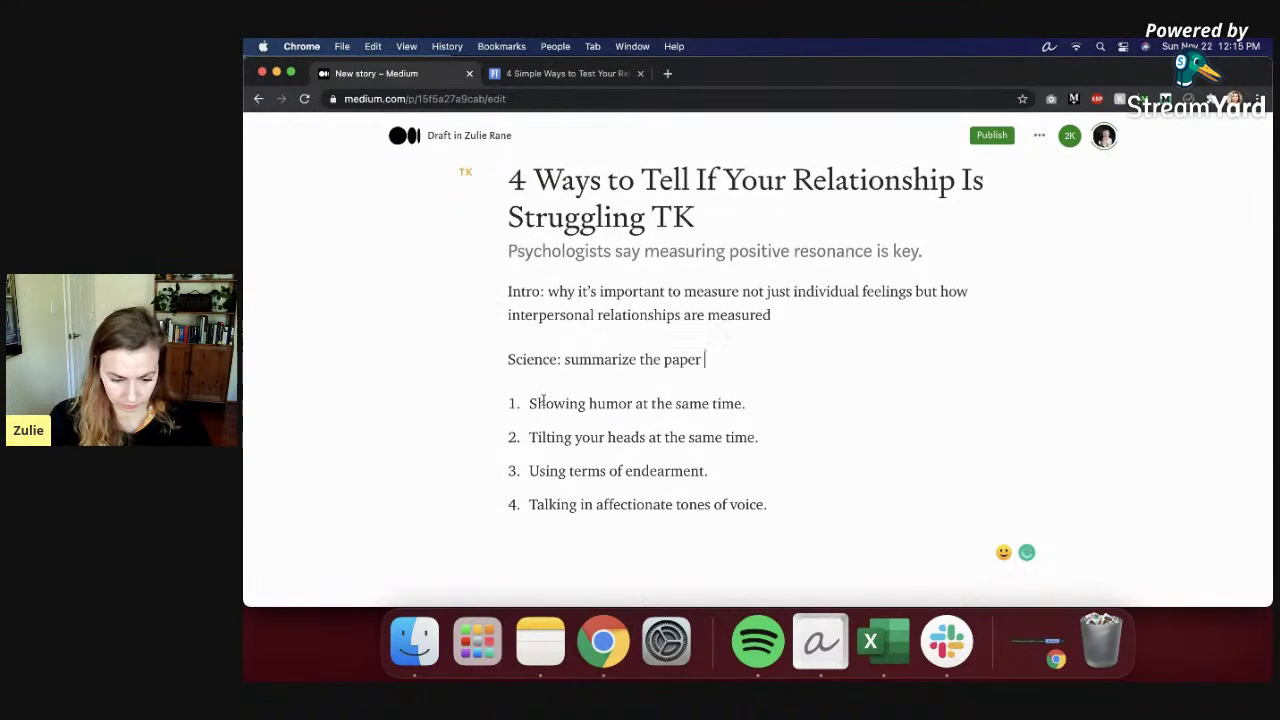
left_click(778, 505)
key("Return")
key("Return")
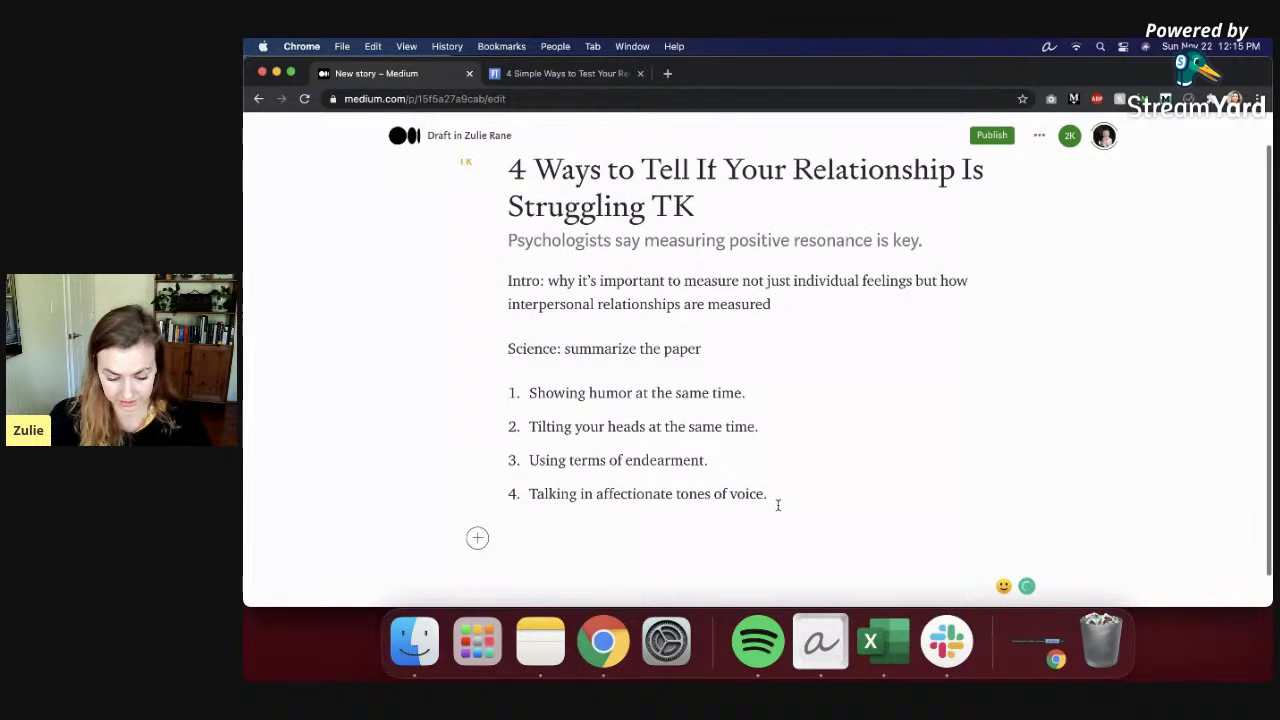
type("How to do thi")
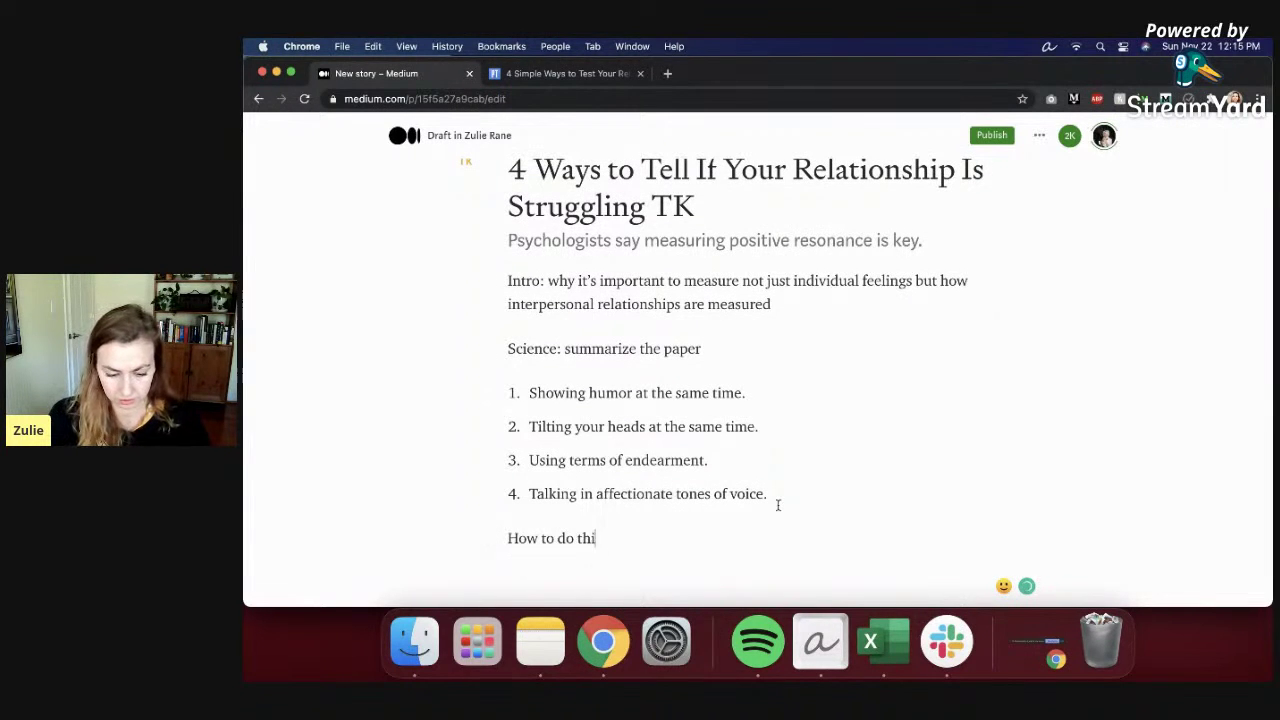
type("s with your own partner:")
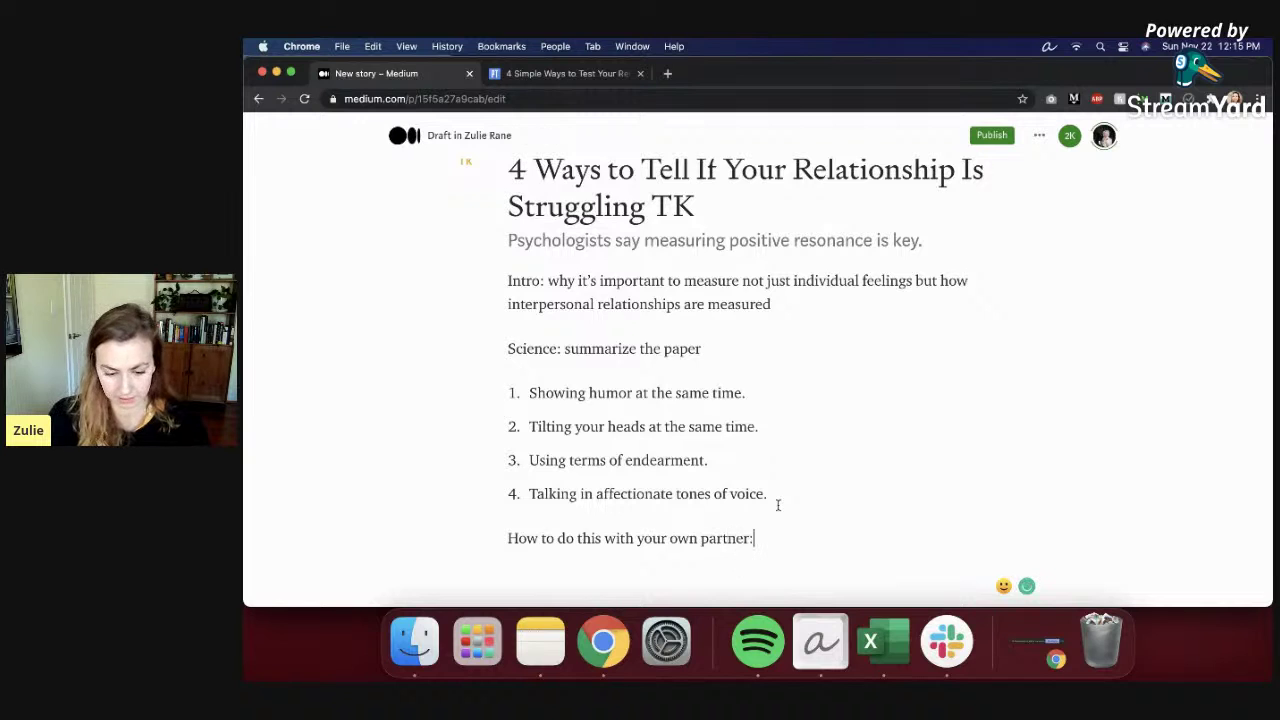
key("Return")
left_click(813, 268)
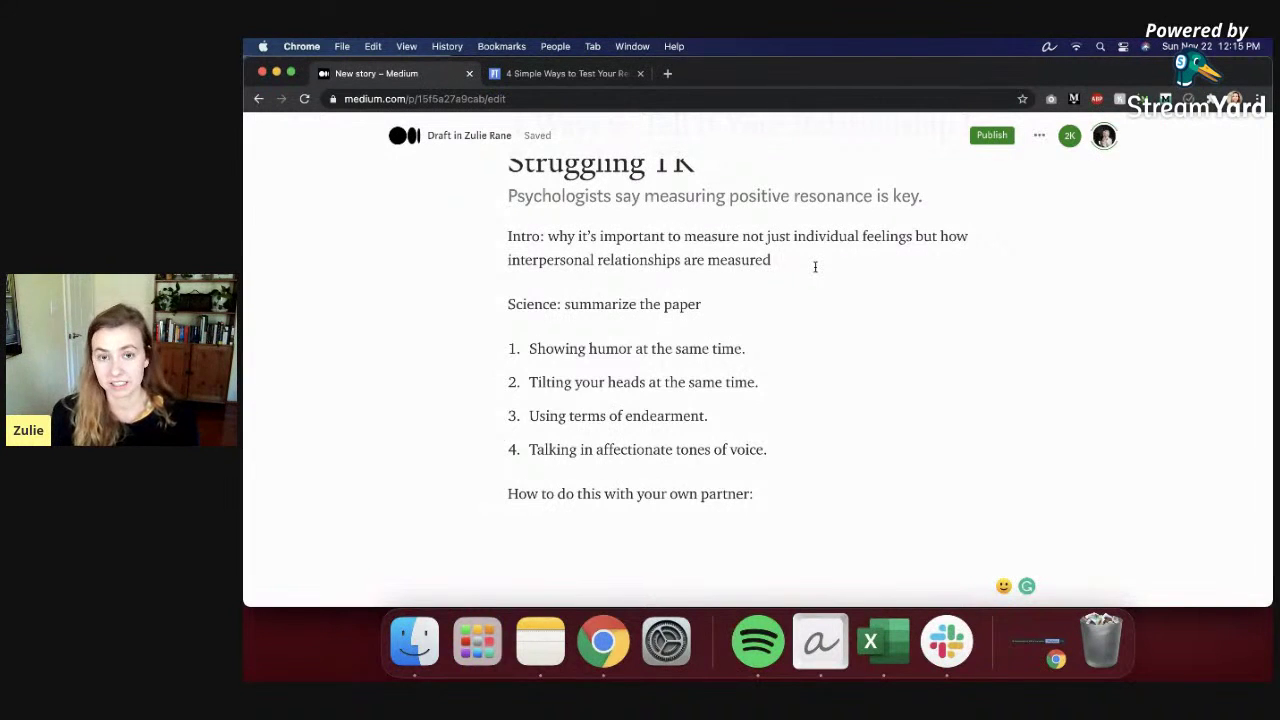
scroll(816, 318, "up", 2)
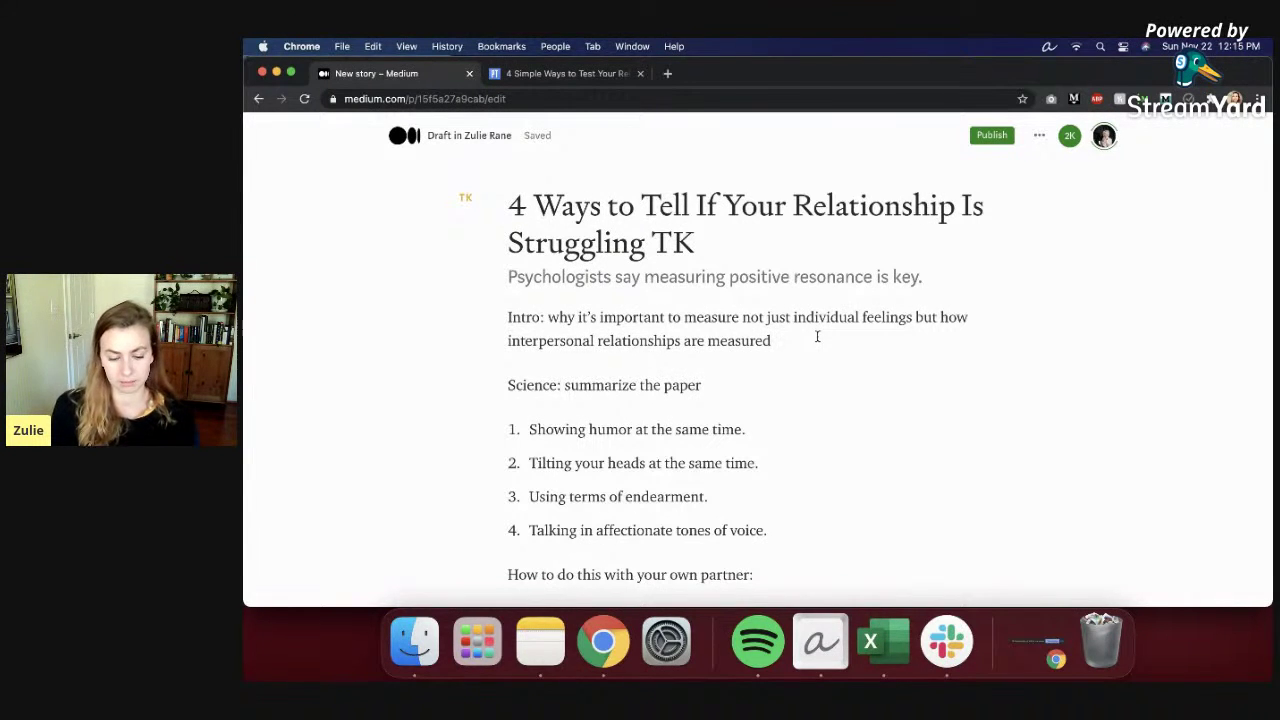
scroll(817, 337, "down", 2)
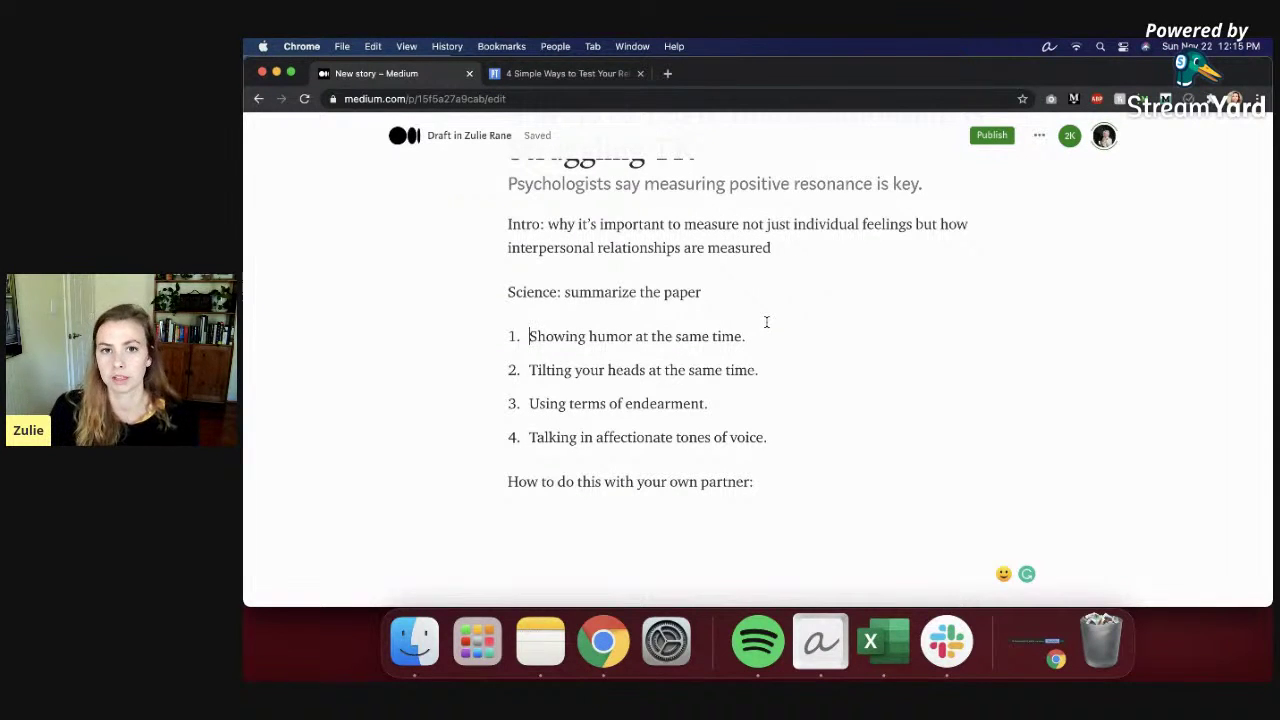
left_click(750, 300)
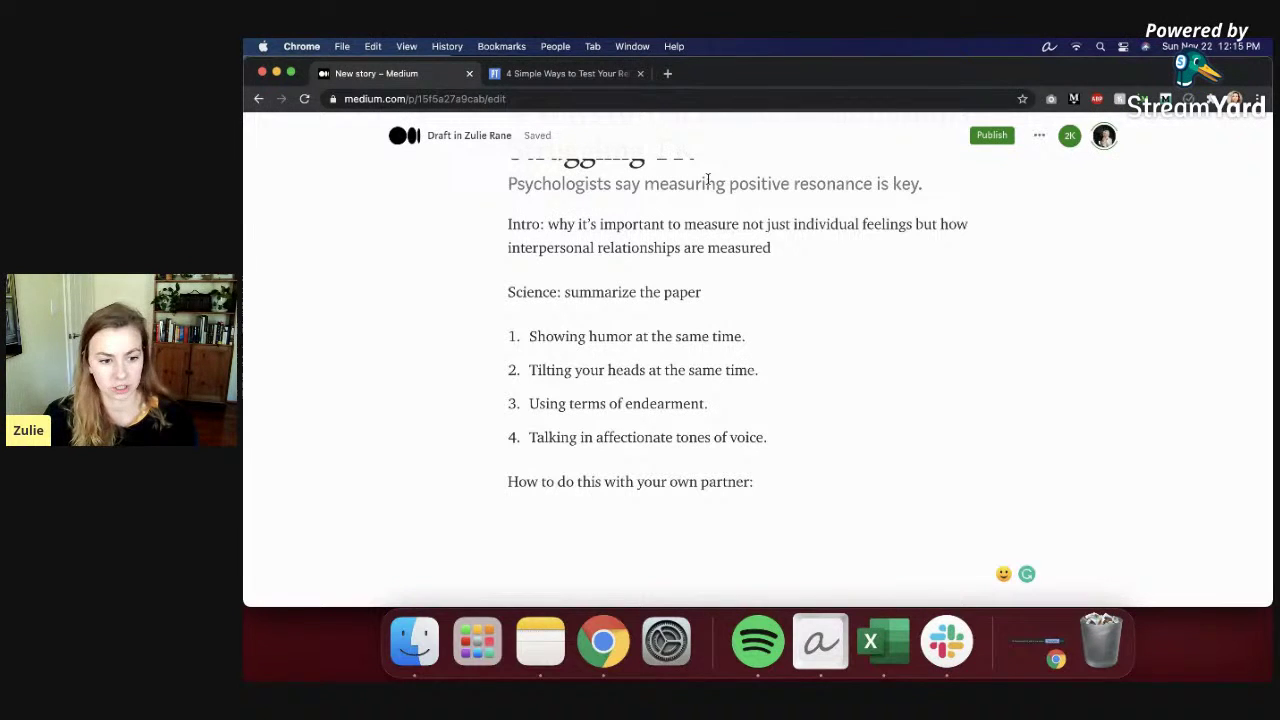
left_click(839, 358)
left_click(813, 485)
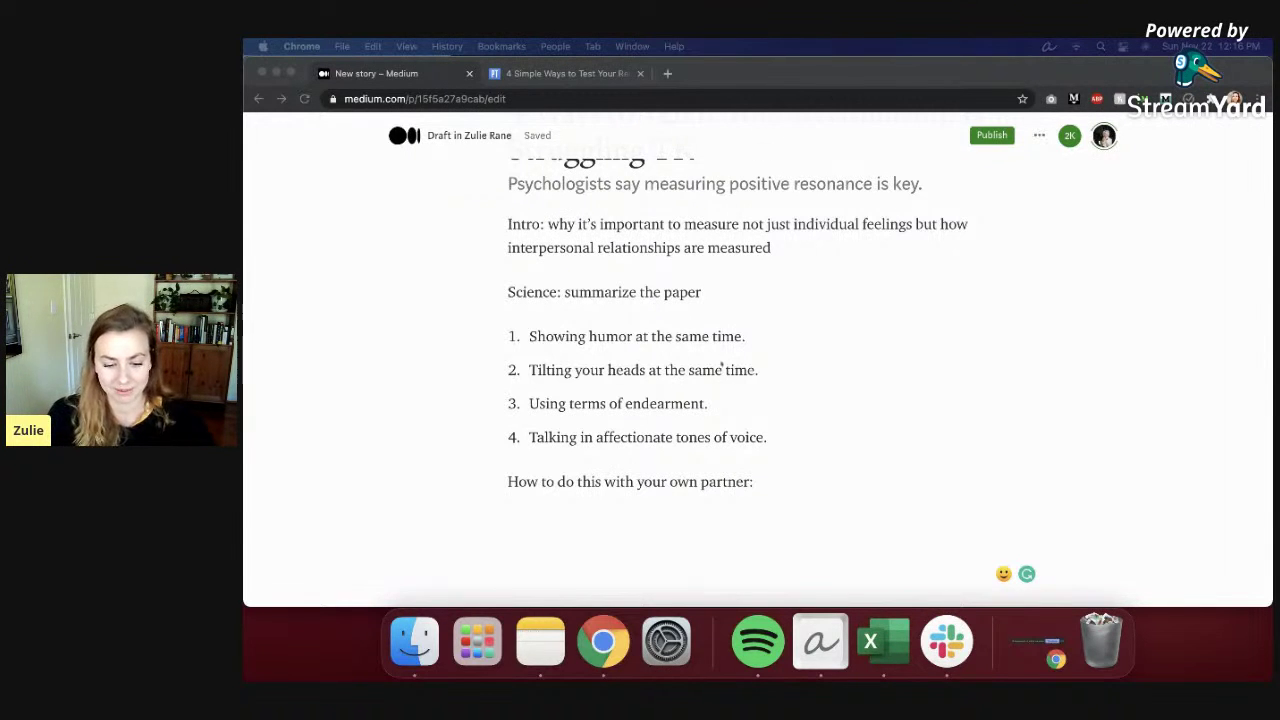
left_click(721, 366)
Step: Return to the Psychology Today article, close the in-page search and read from the opening through the study, four indicators, Level 2 scoring and conclusion
left_click(563, 73)
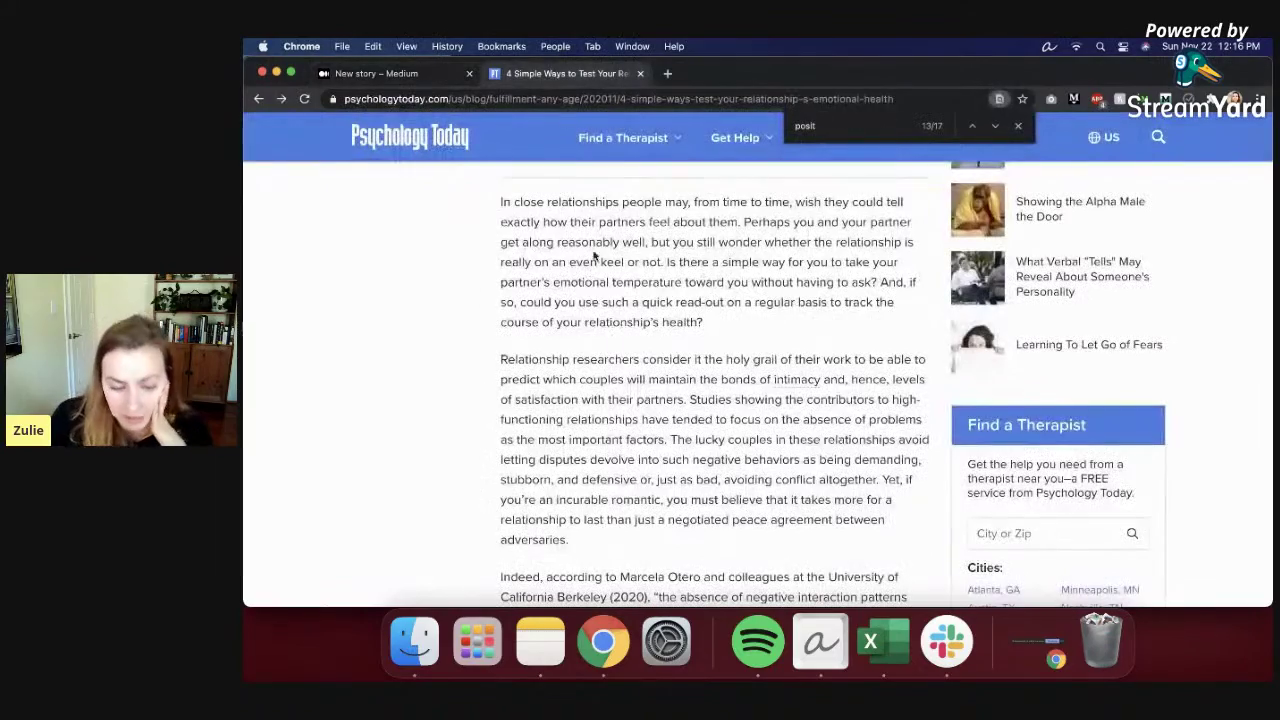
left_click(1018, 125)
scroll(848, 456, "down", 5)
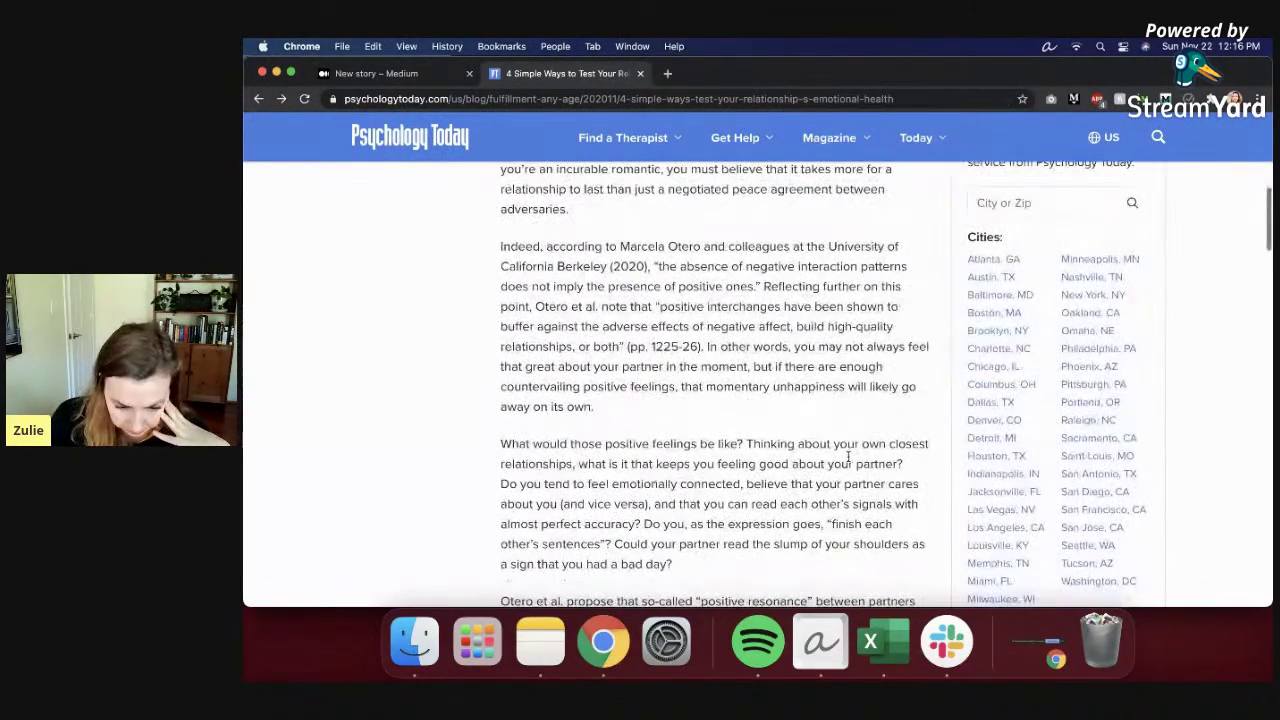
scroll(750, 456, "down", 2)
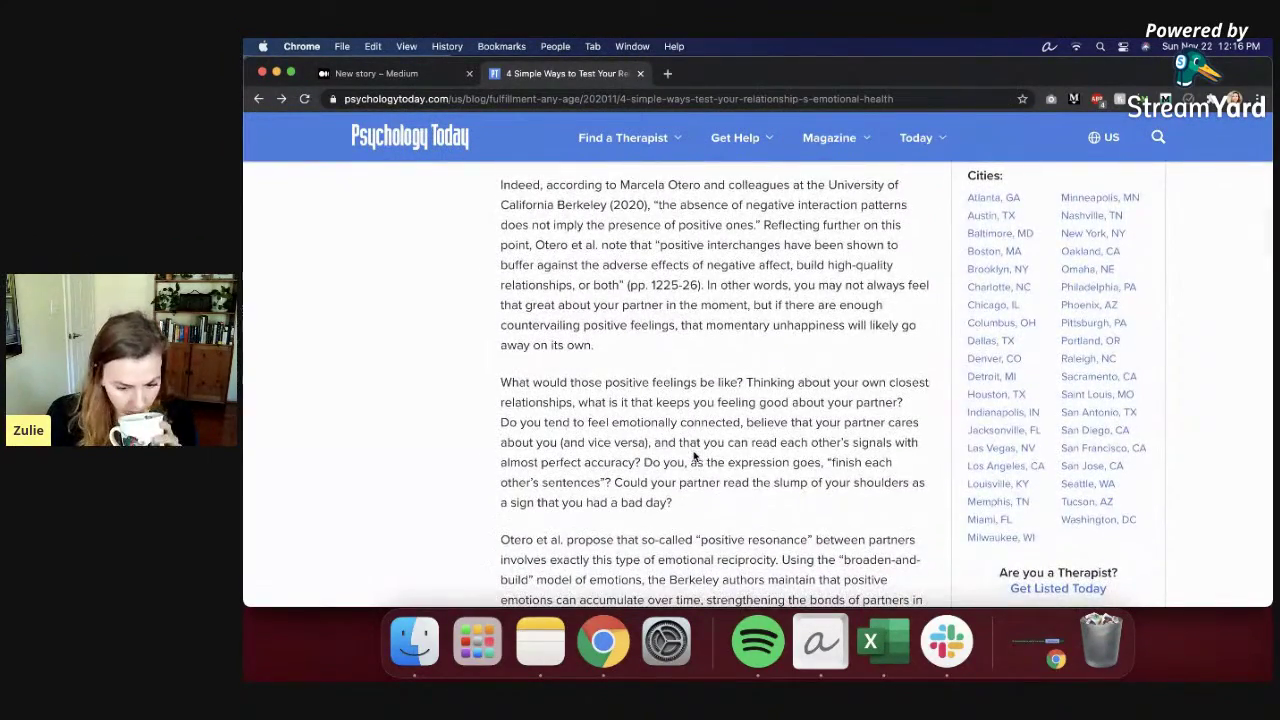
scroll(694, 456, "down", 2)
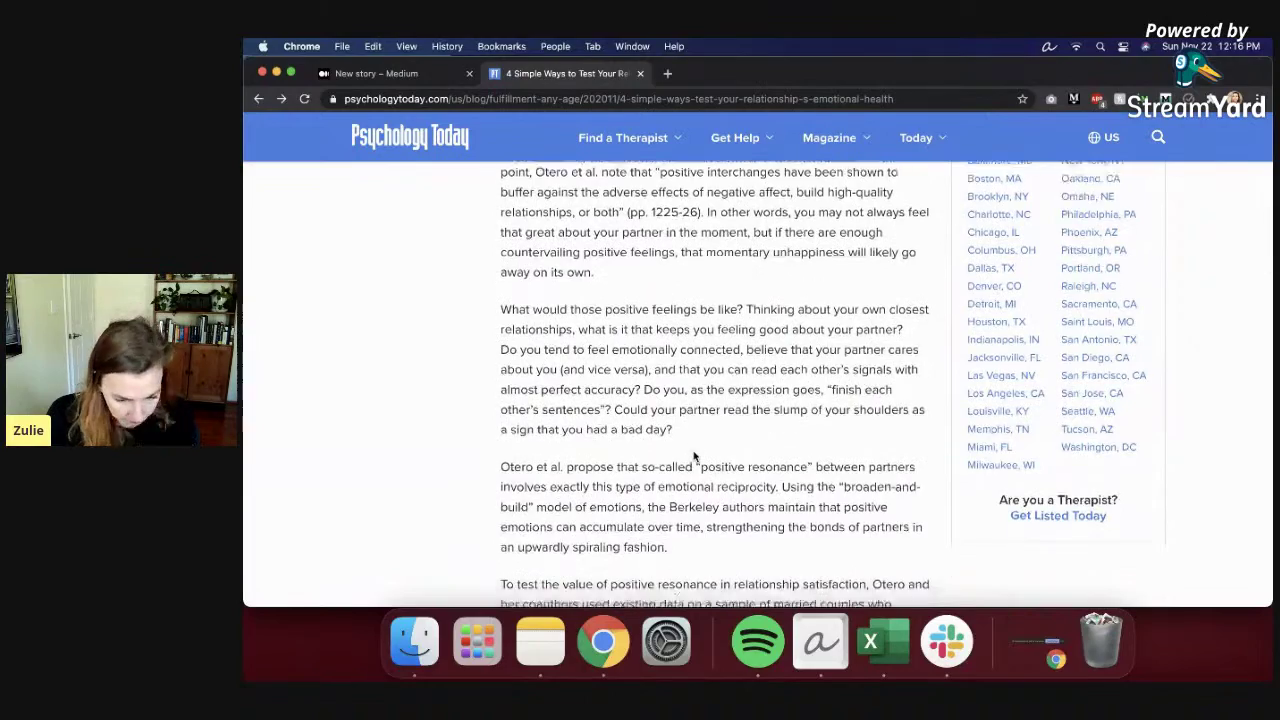
scroll(694, 456, "down", 1)
scroll(743, 492, "down", 1)
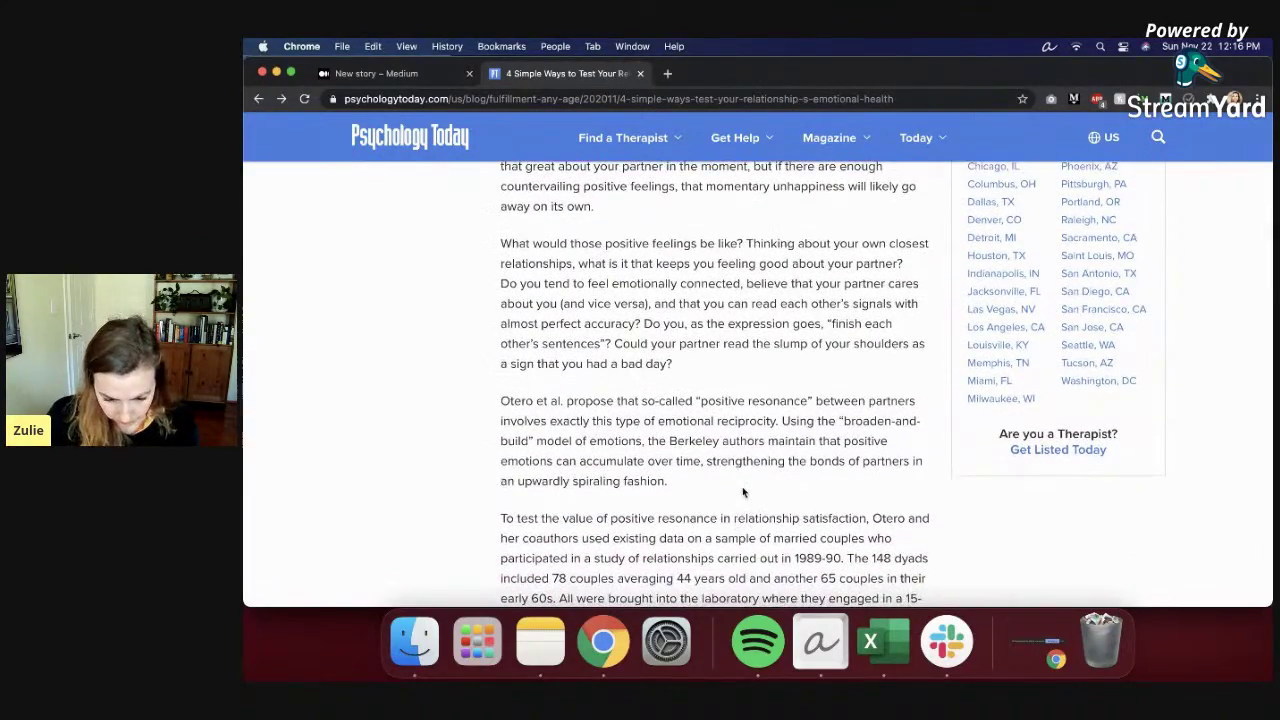
scroll(743, 492, "down", 2)
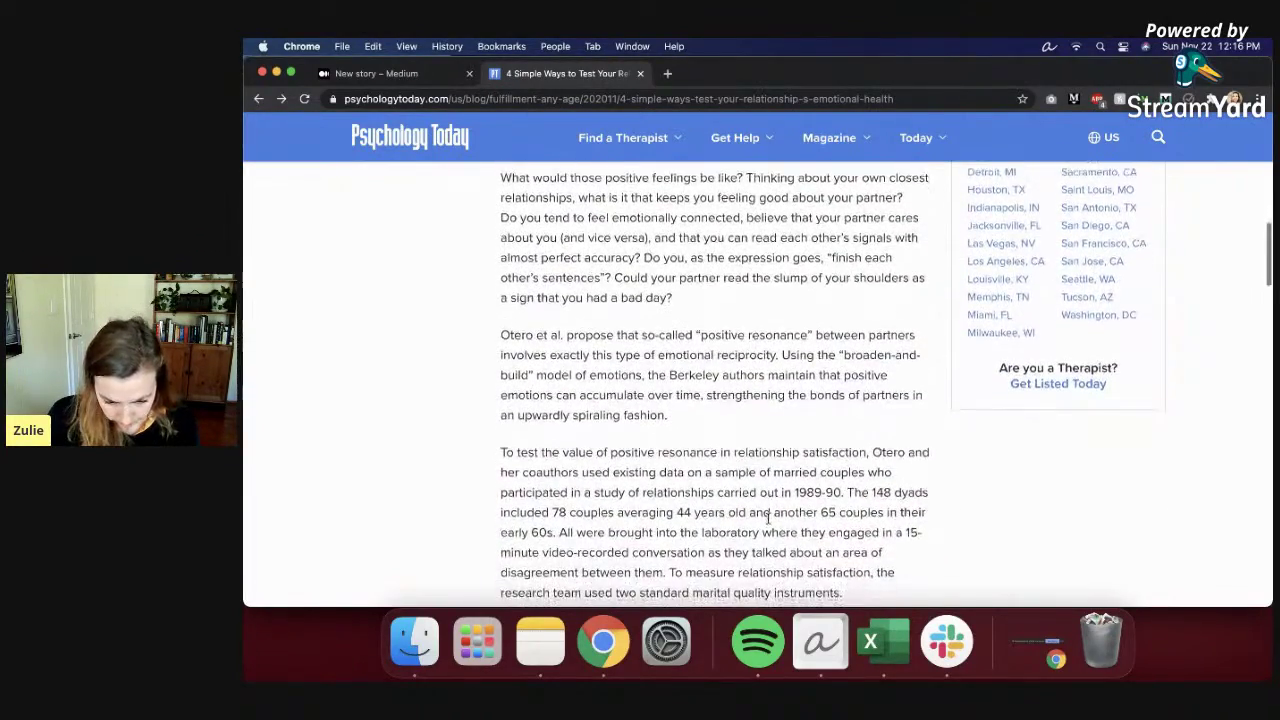
scroll(768, 517, "down", 3)
scroll(808, 396, "down", 1)
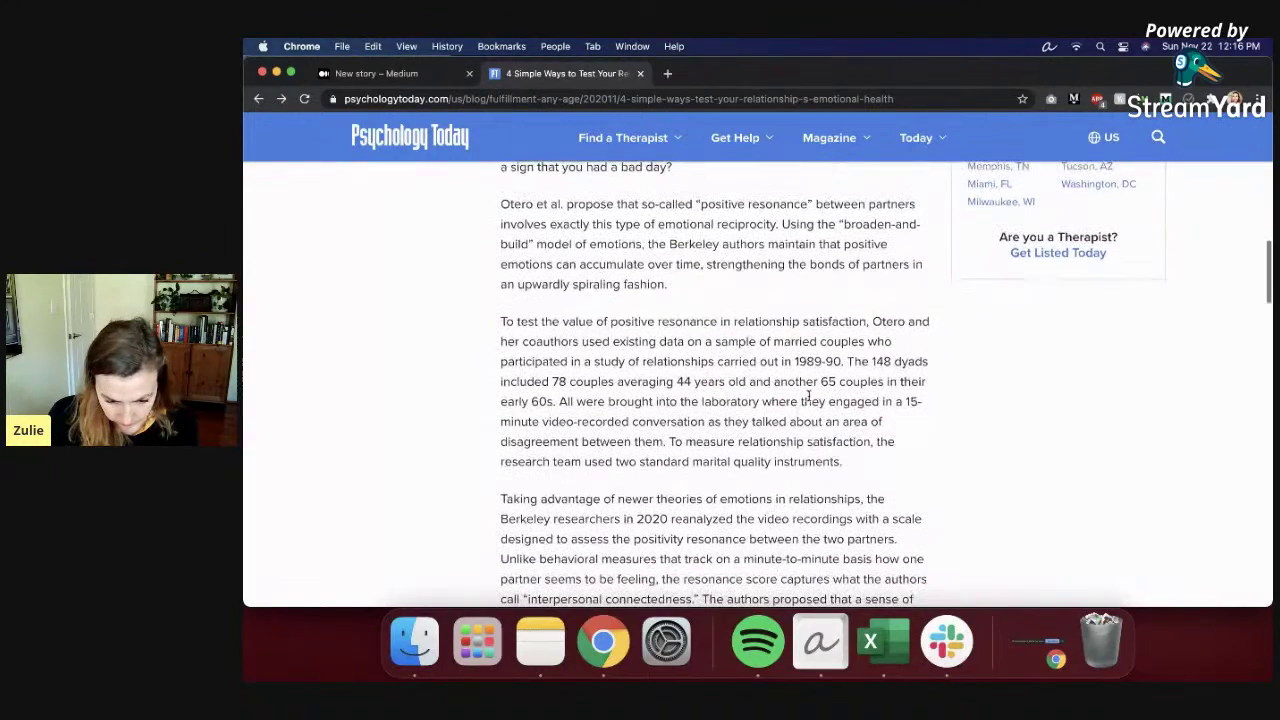
scroll(900, 468, "down", 1)
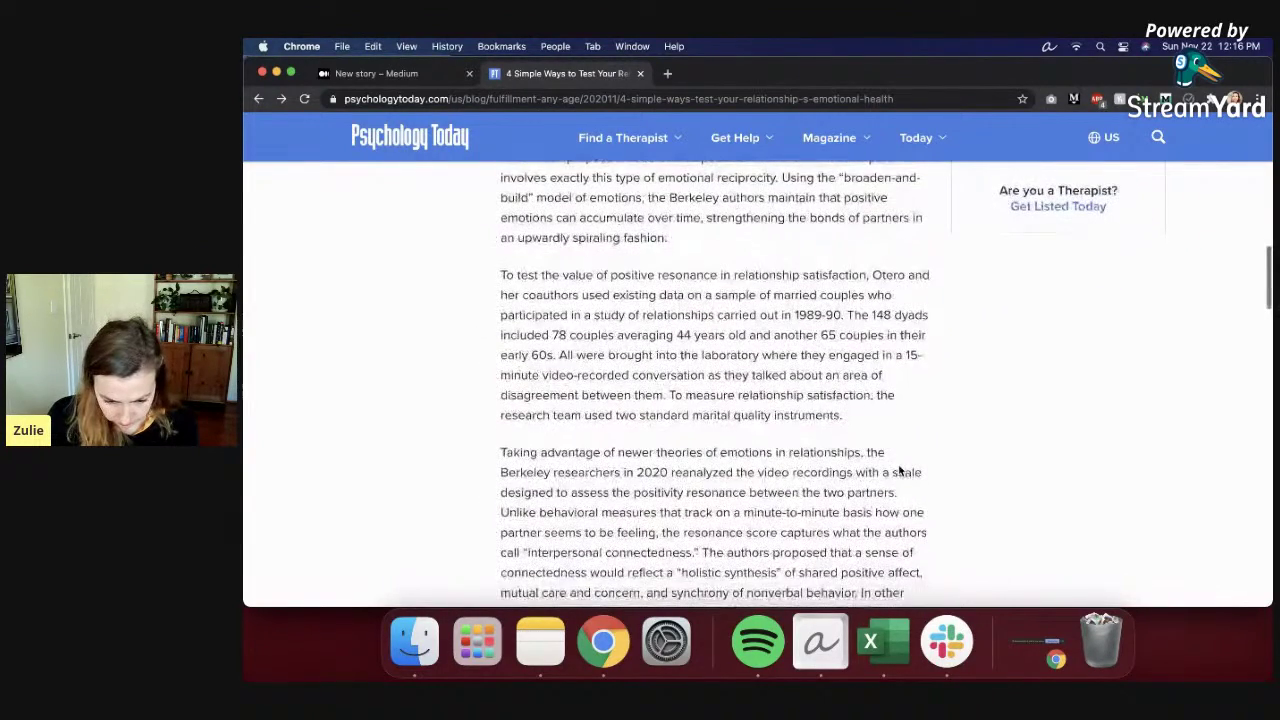
scroll(870, 440, "down", 2)
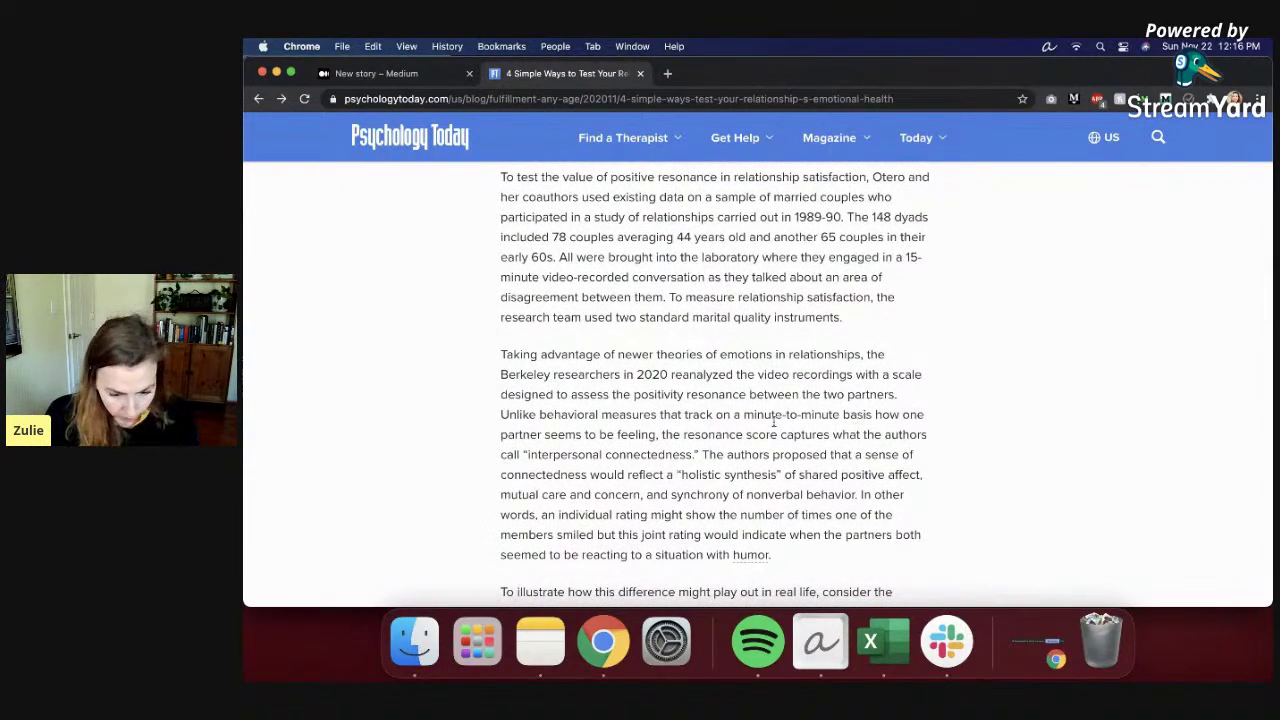
scroll(795, 490, "down", 3)
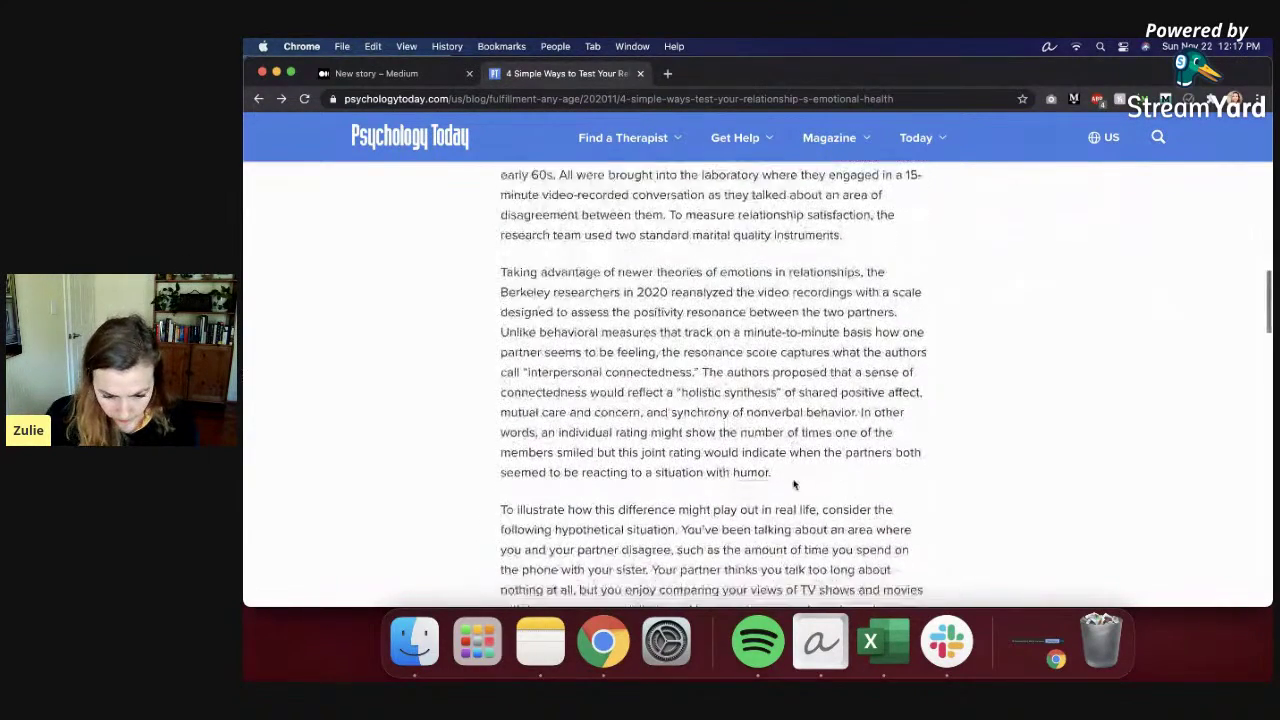
scroll(800, 500, "down", 7)
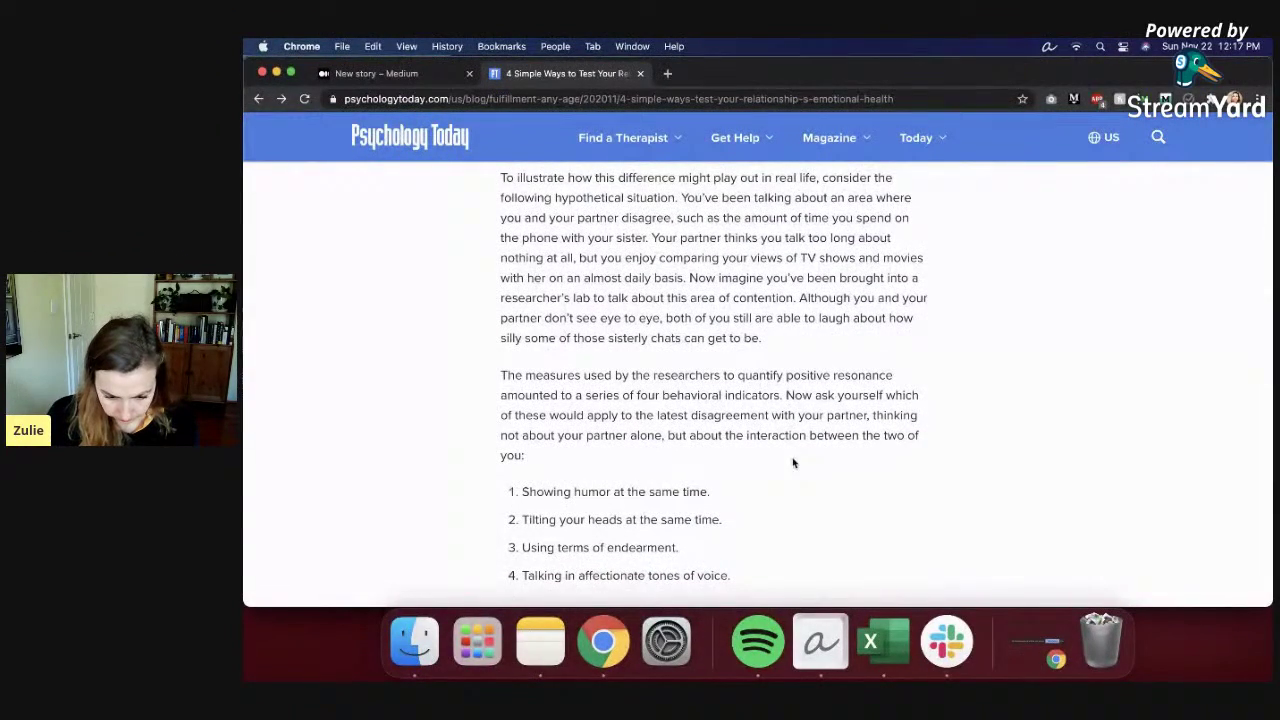
scroll(790, 490, "down", 5)
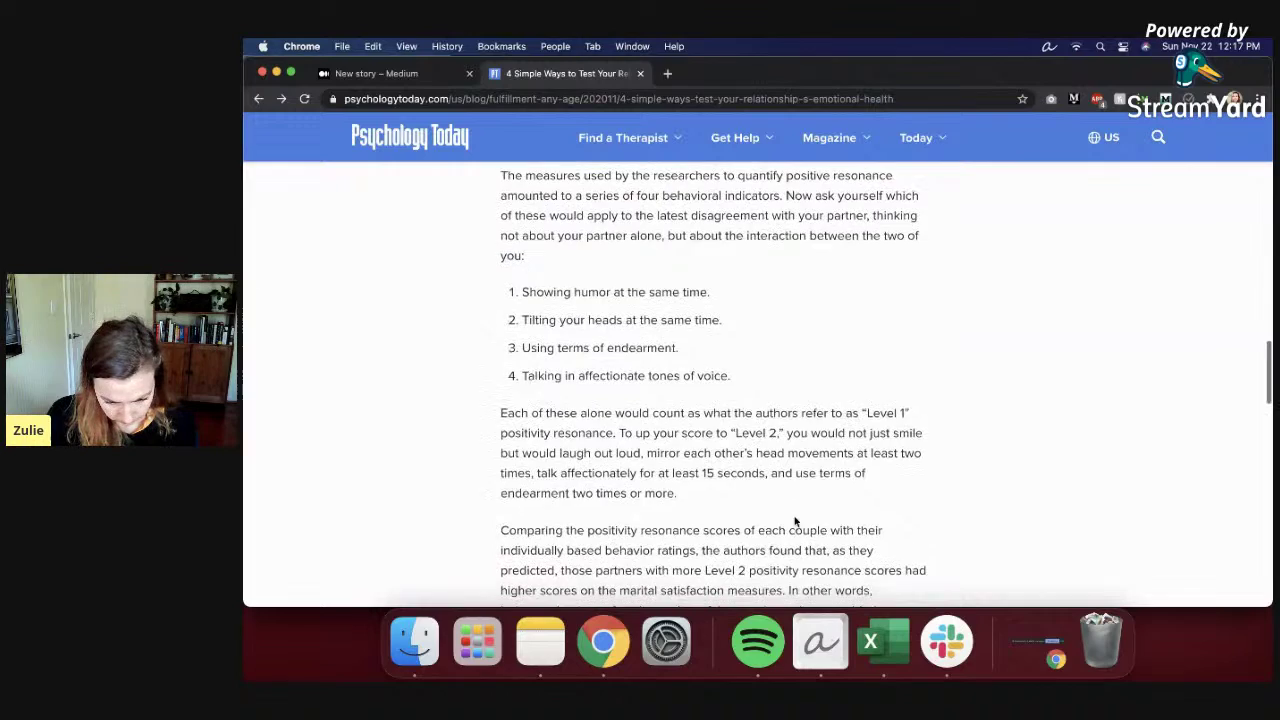
scroll(797, 520, "down", 2)
scroll(799, 518, "down", 5)
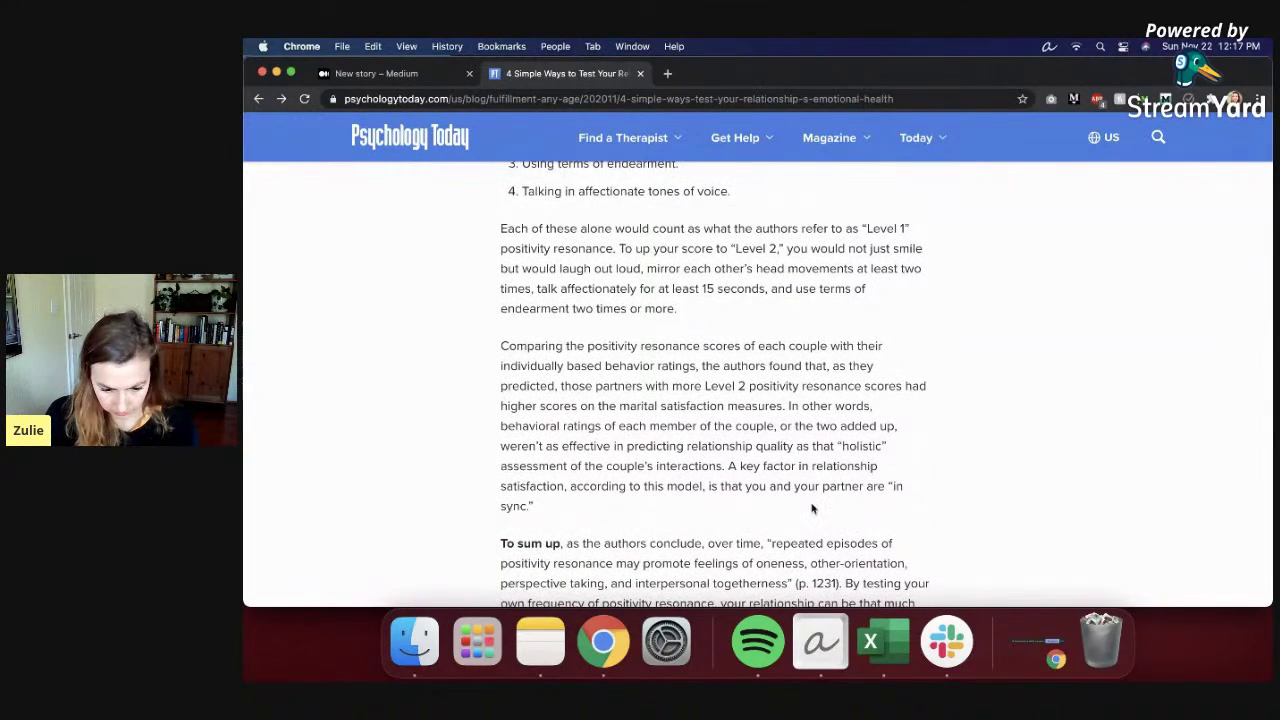
scroll(812, 508, "down", 3)
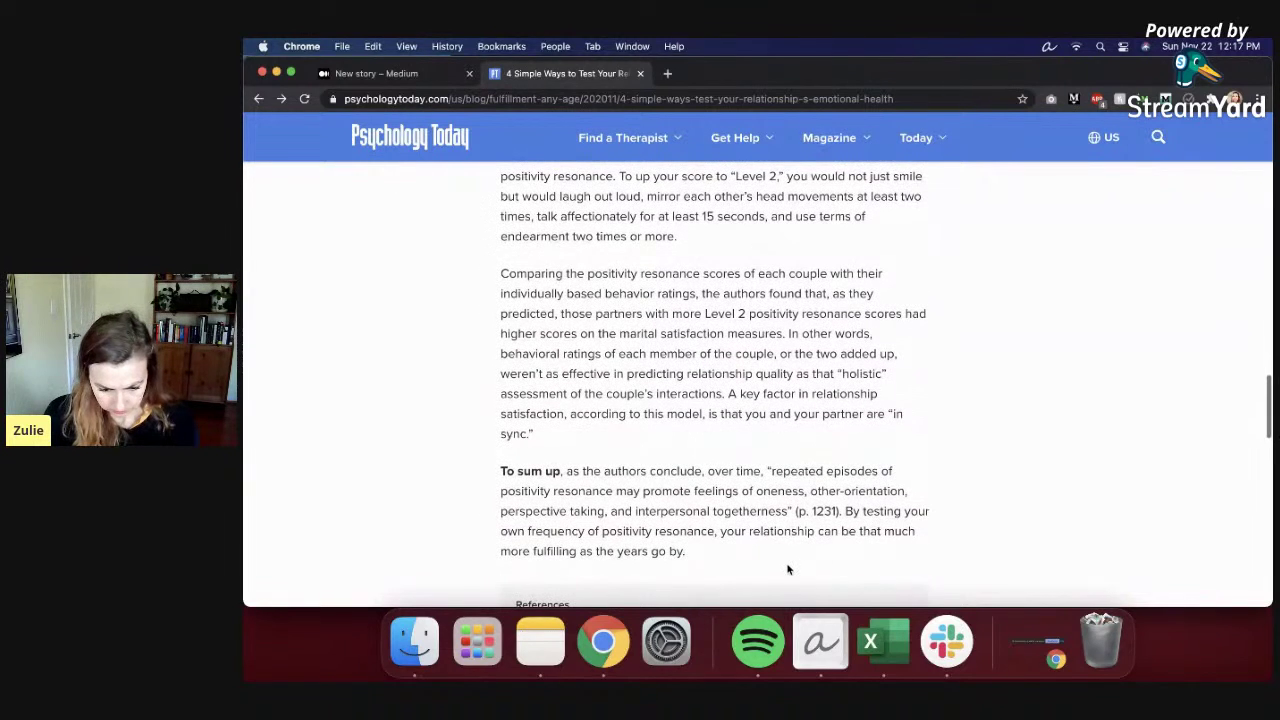
Step: Return to the Medium draft and insert an empty paragraph between the subtitle and the "Intro:" note
left_click(374, 74)
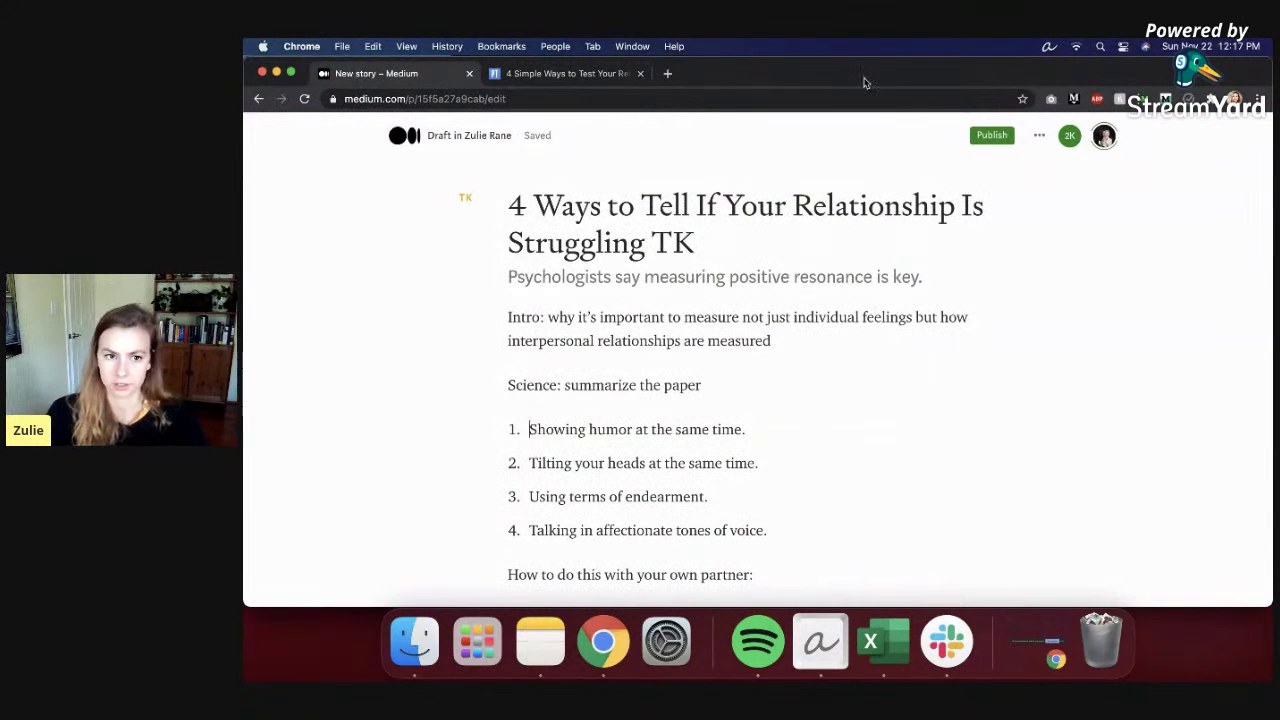
left_click(500, 317)
key("Return")
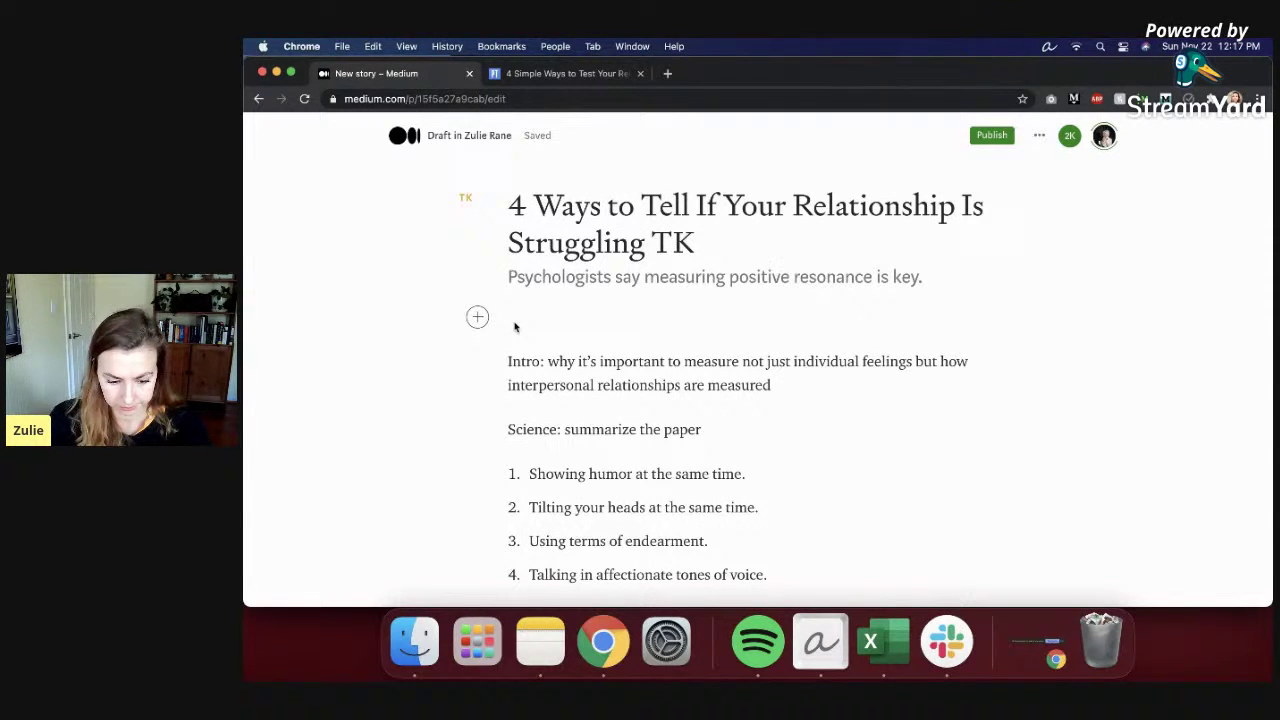
key("Up")
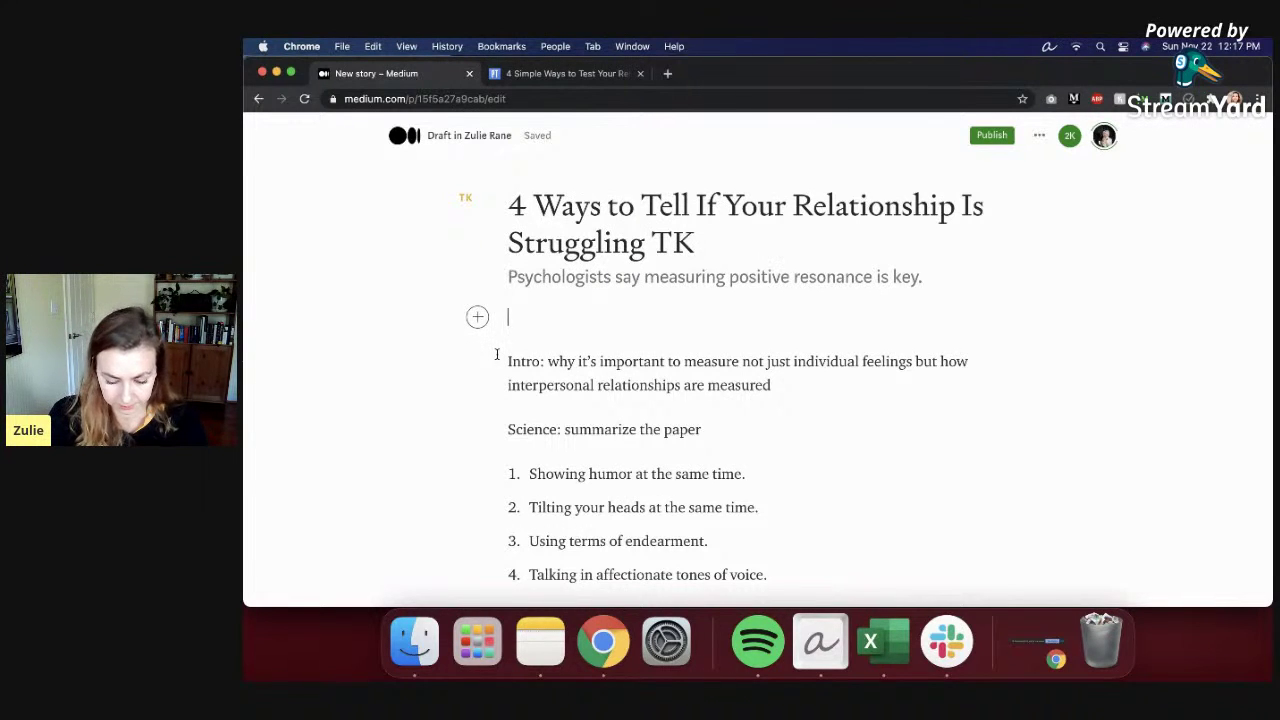
Step: Open the story with "When I was younger, I believed the obvious lie that Disney movie tell us:" in the empty paragraph above the intro note
type("When I")
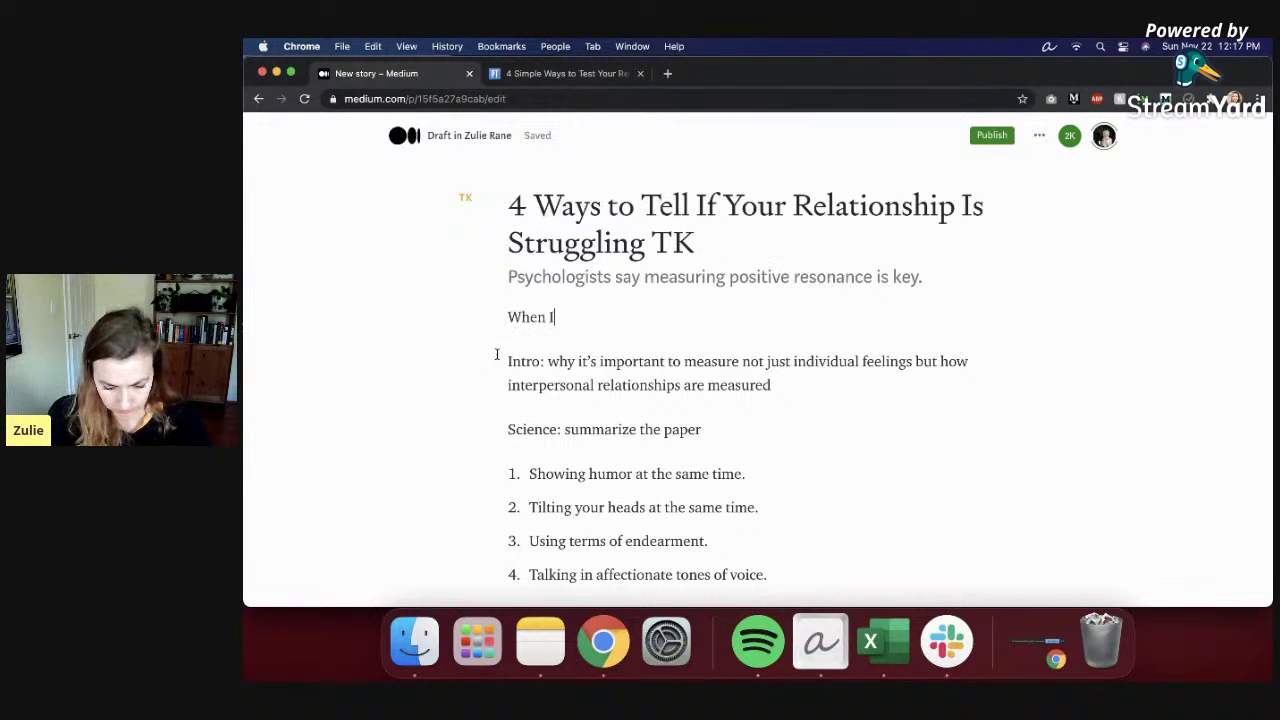
type(" was younger, I fel")
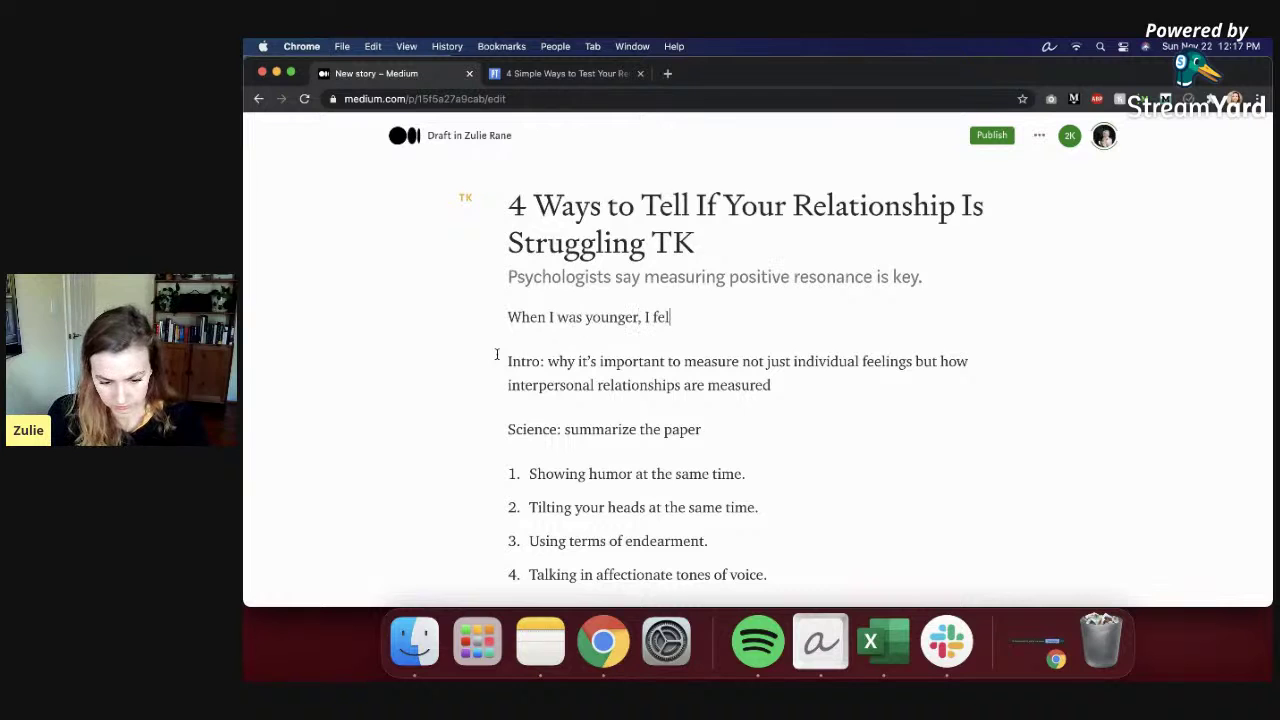
type("l into the")
key("BackSpace")
key("BackSpace")
key("BackSpace")
key("BackSpace")
key("BackSpace")
key("BackSpace")
key("BackSpace")
key("BackSpace")
key("BackSpace")
key("BackSpace")
key("BackSpace")
type("believed the obvious ")
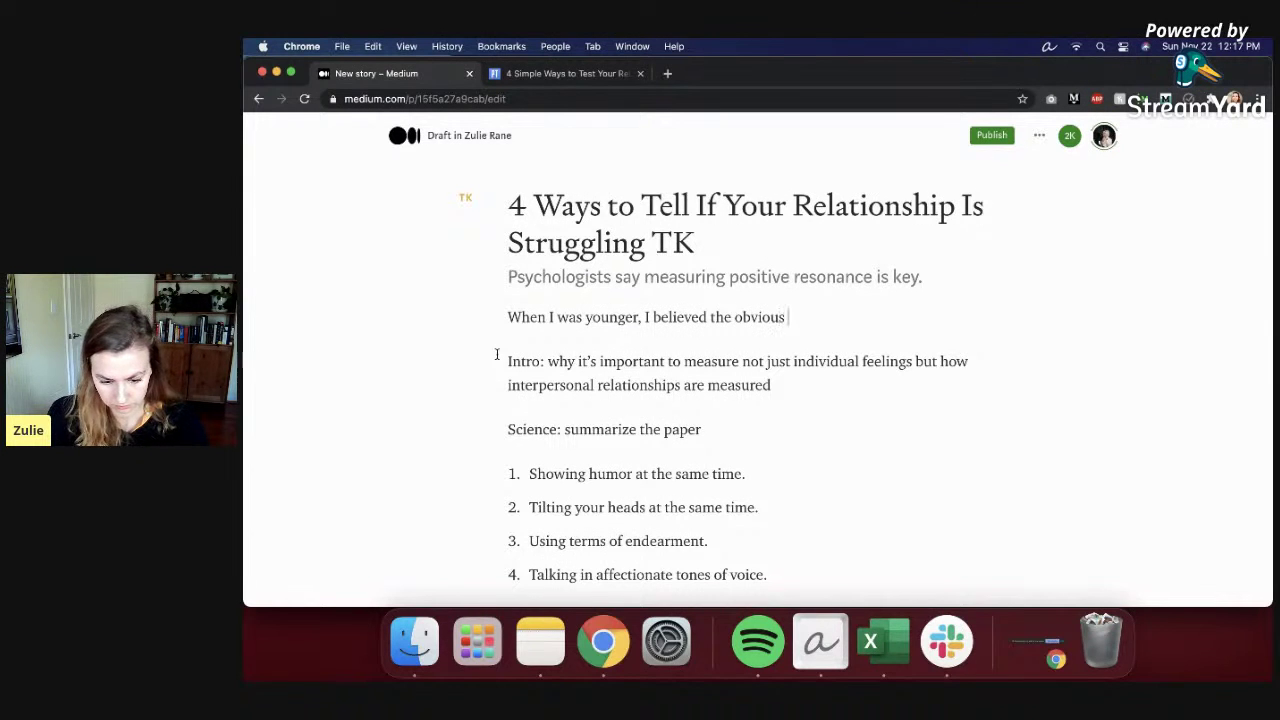
type("lie that Disney movie tell us:")
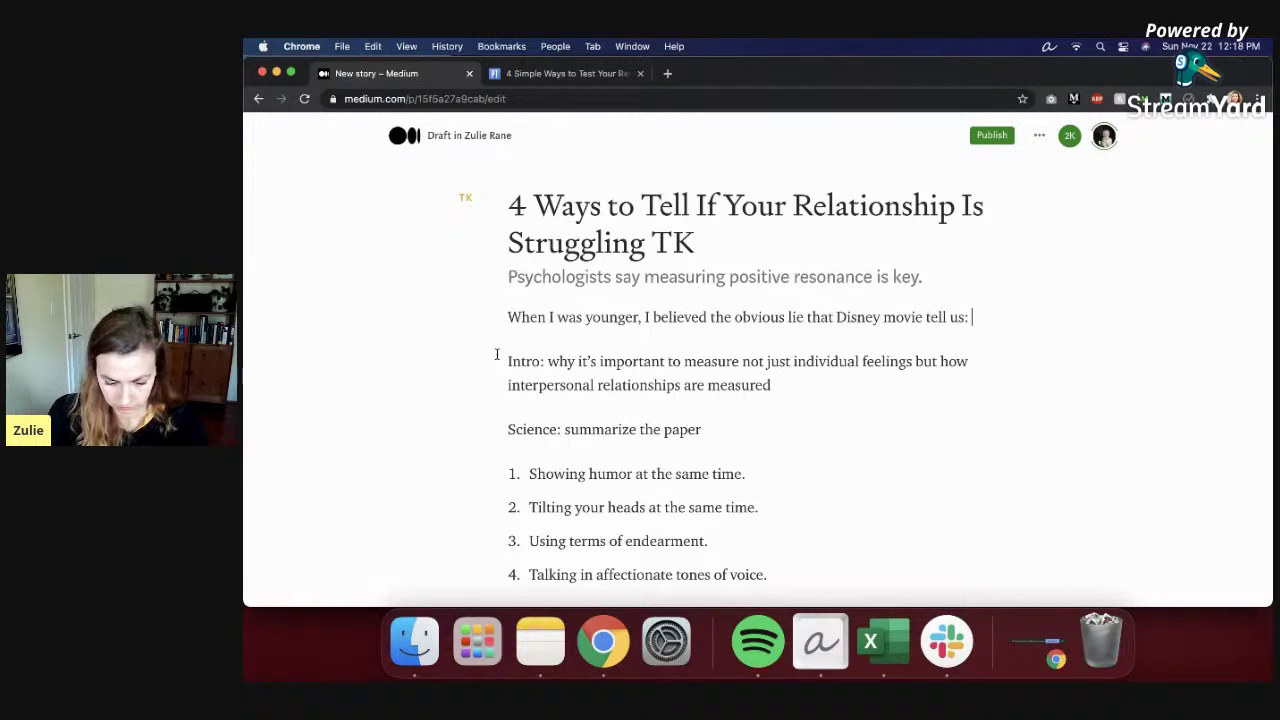
Step: Continue the paragraph with "True love is effortless. If it's meant to be, it will be. If you've found your soulmate, it's happily ever after."
type(" True love is e")
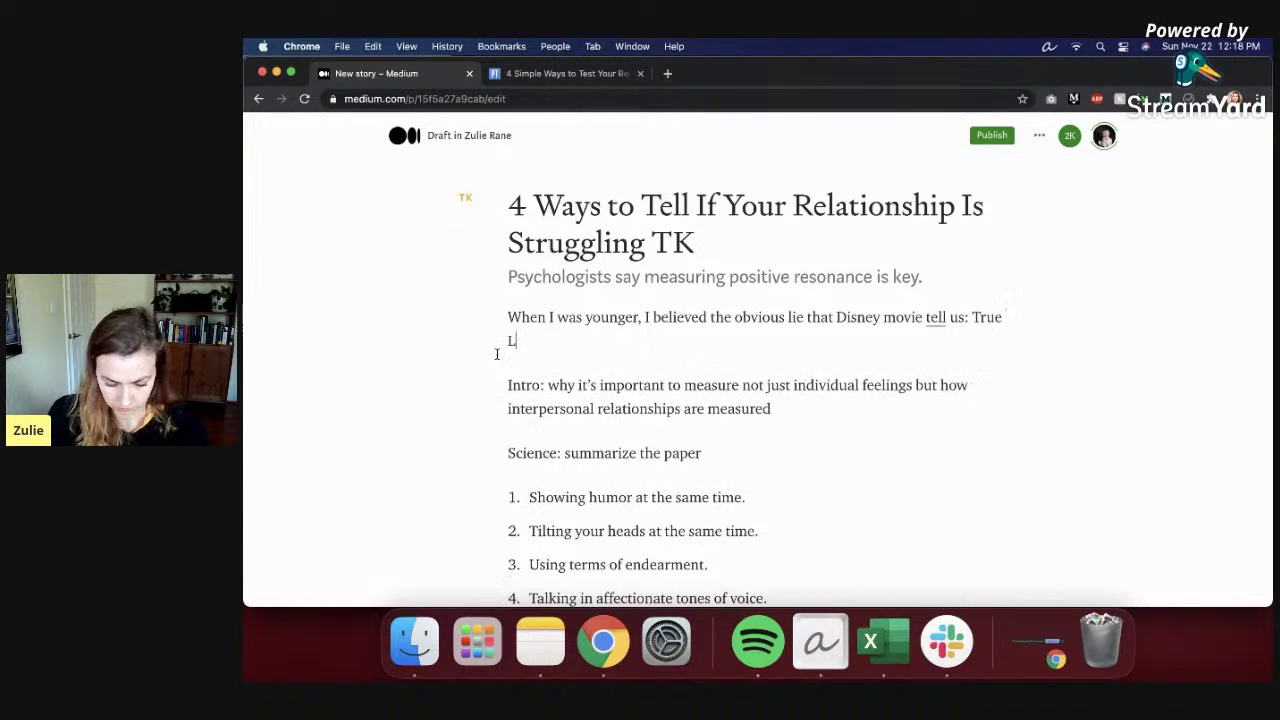
type("ffortl")
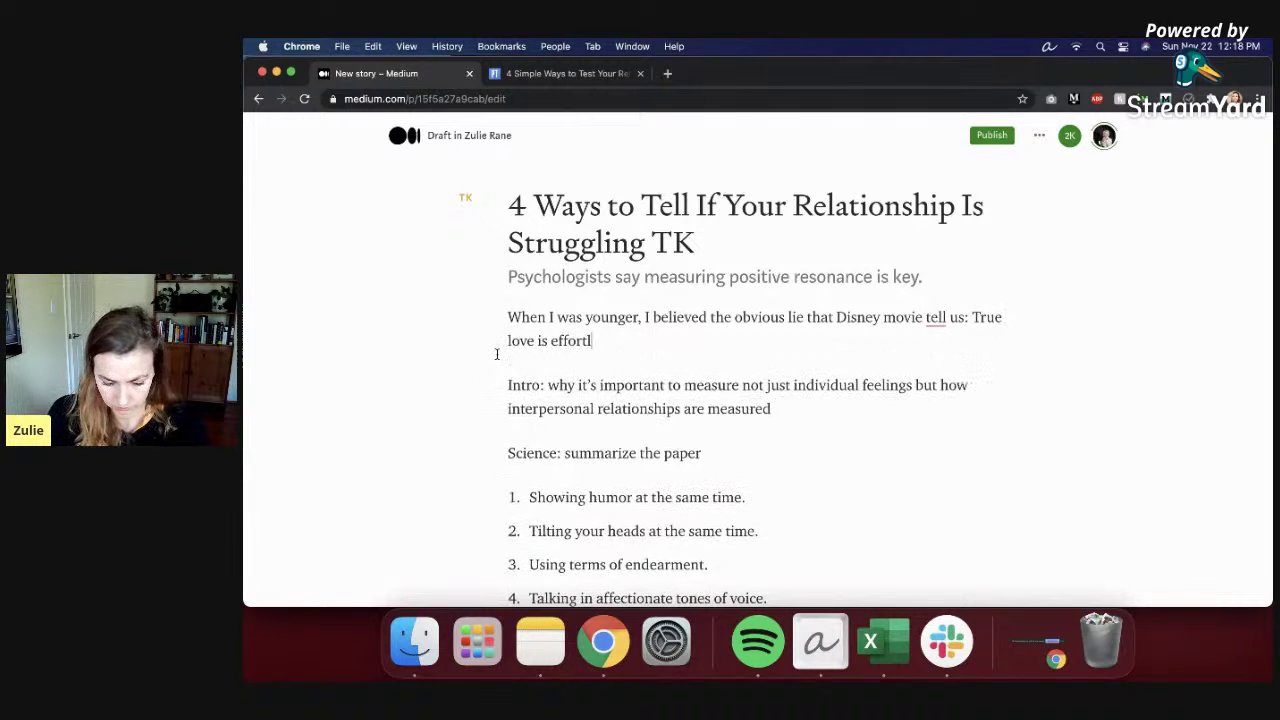
type("ess. If it's meant")
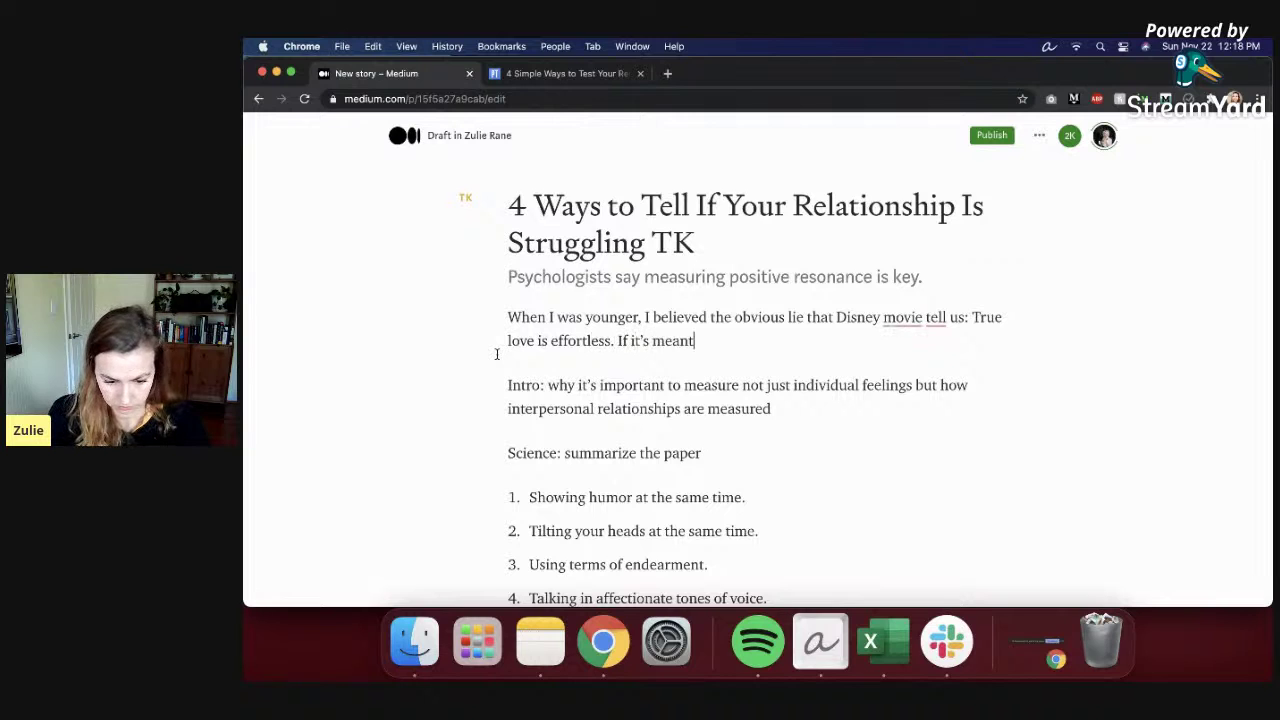
type(" to be, it will be. If ya")
key("BackSpace")
type("ou've found")
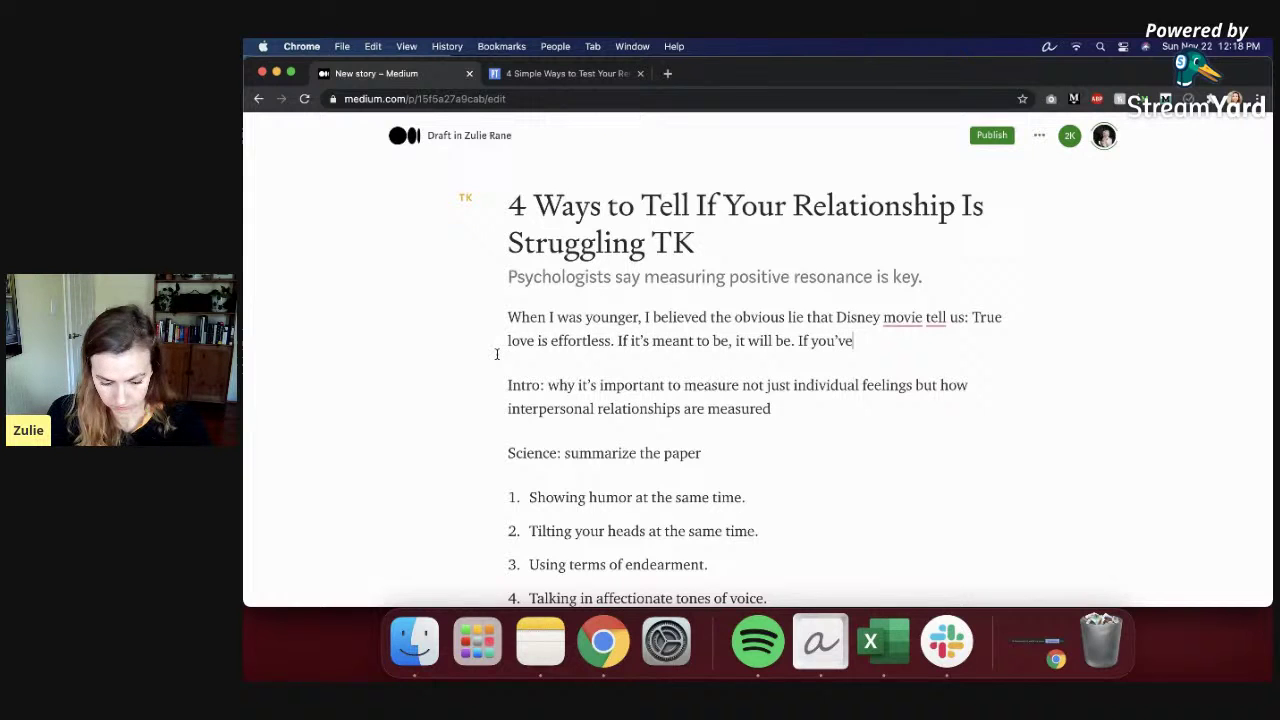
type(" your soulmate")
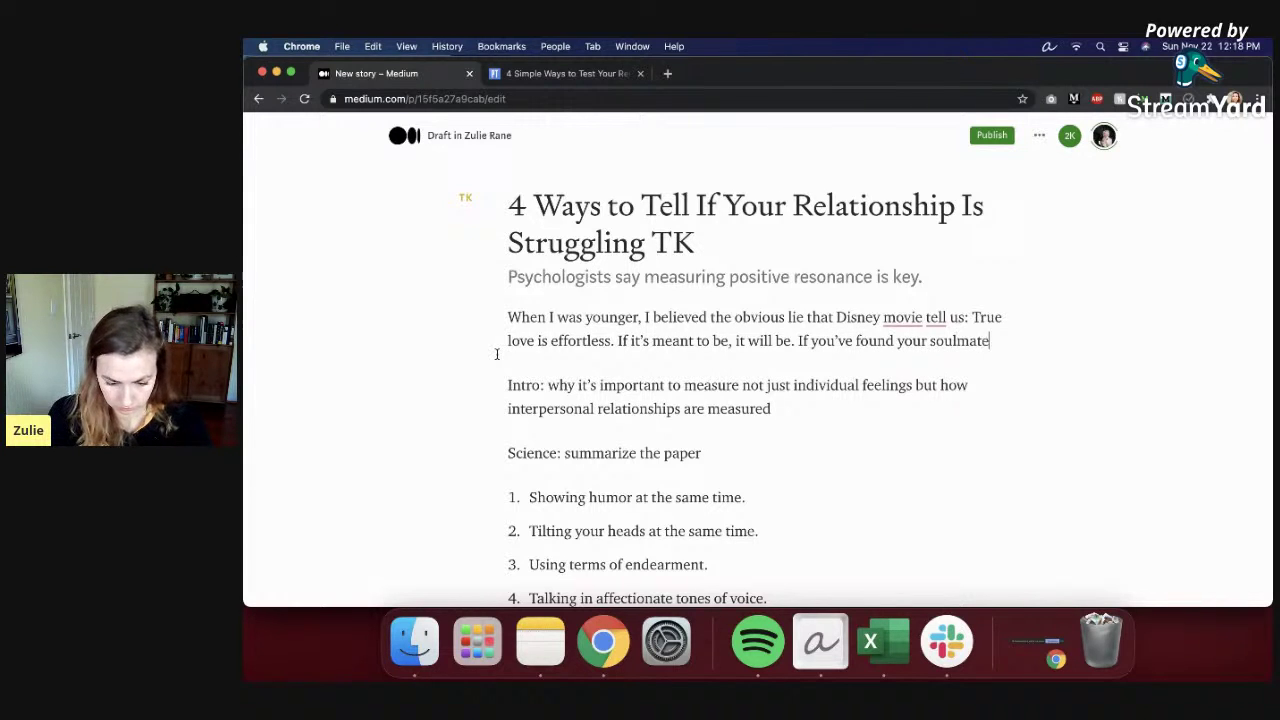
type(", it's happily ever")
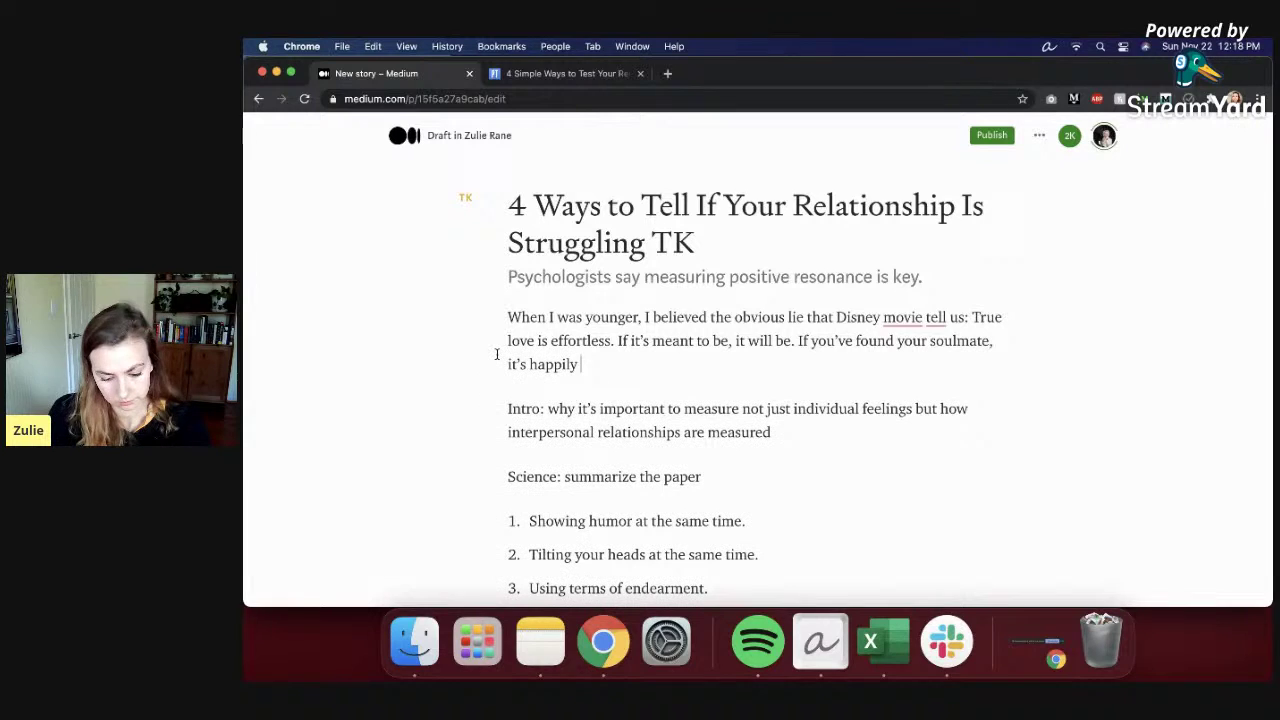
type(" after.")
Step: Start an empty paragraph below the opening one, and correct "movie" to "movies" in the first sentence
key("Return")
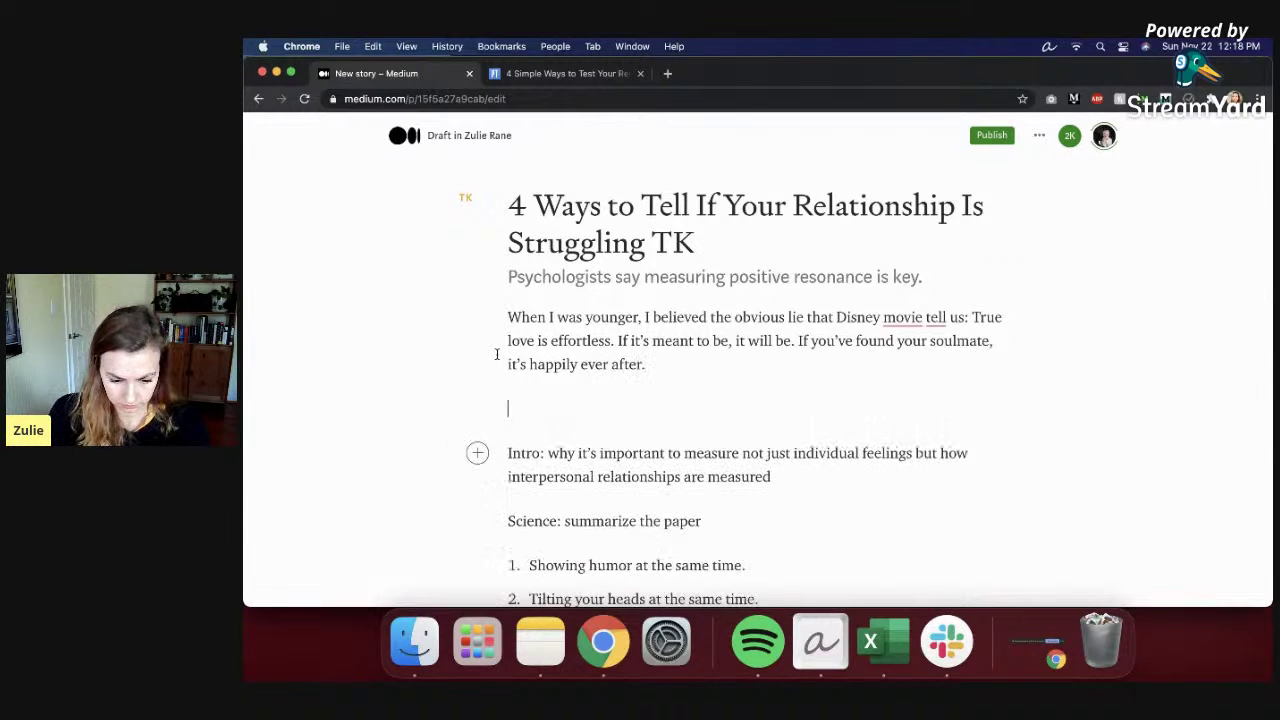
left_click(922, 317)
type("s")
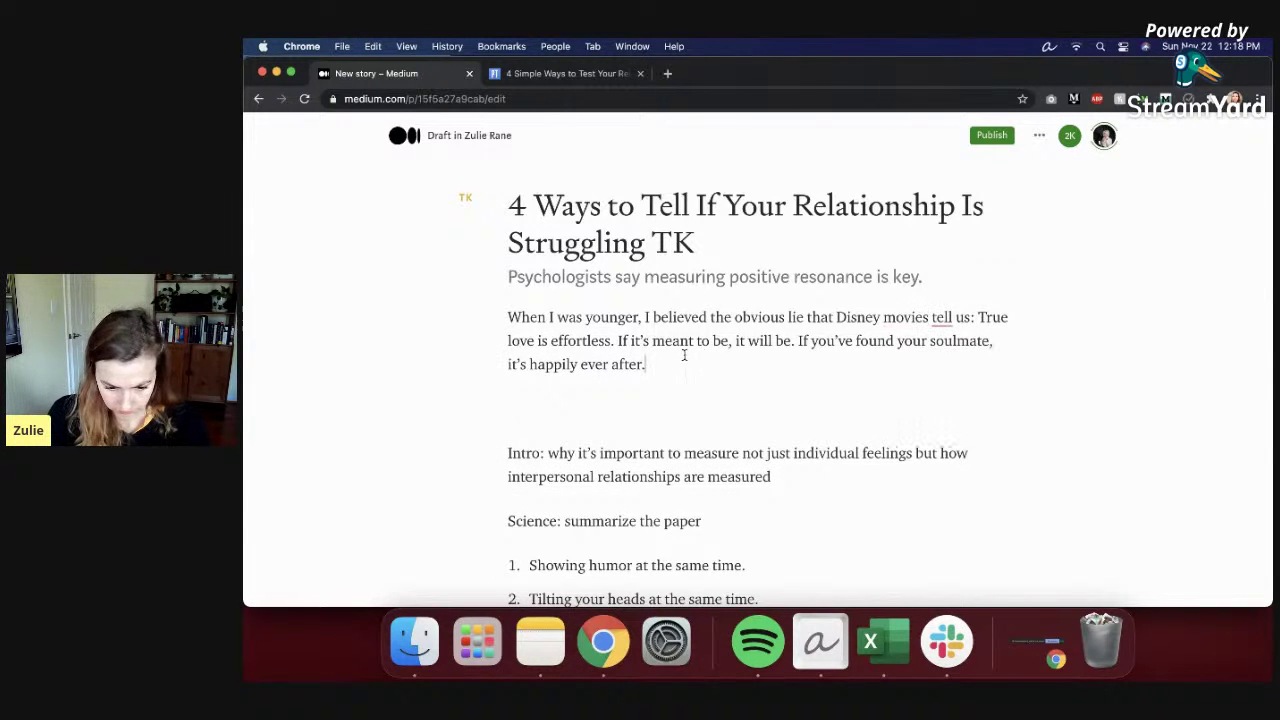
left_click(663, 382)
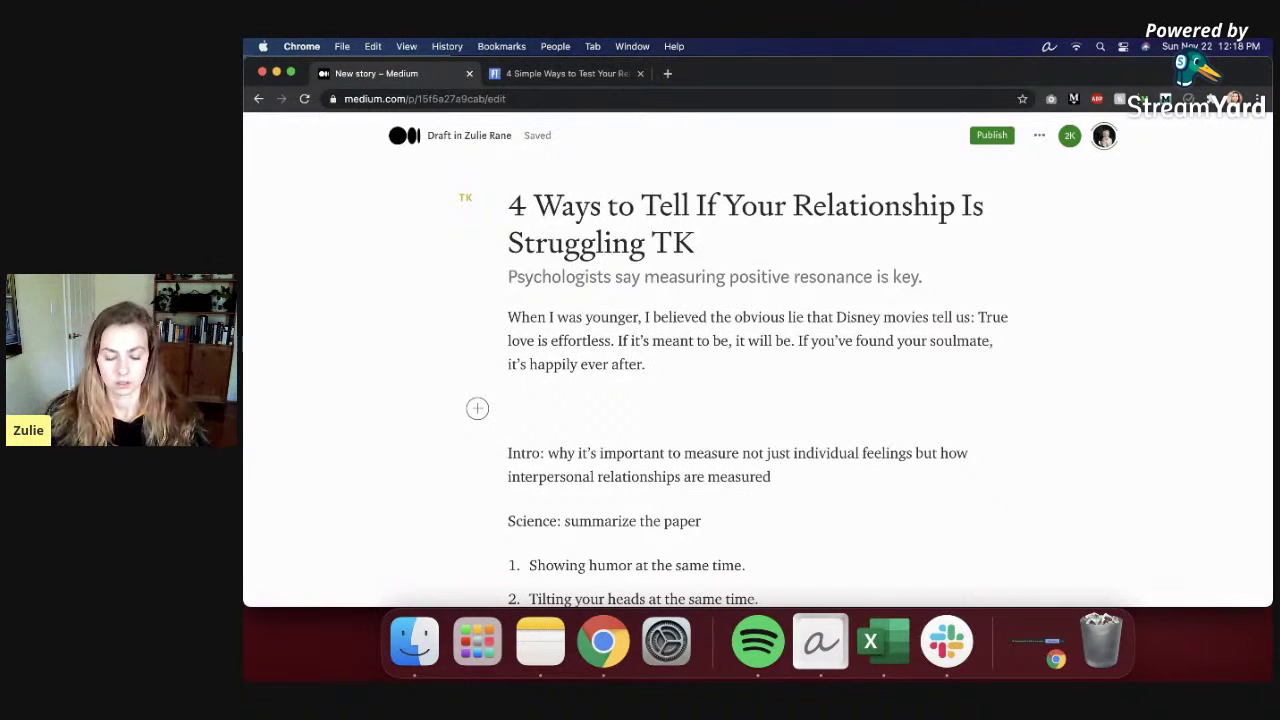
Step: Begin the second paragraph with "As I grew older and actually got into some relationships, I realized the truth."
type("As I")
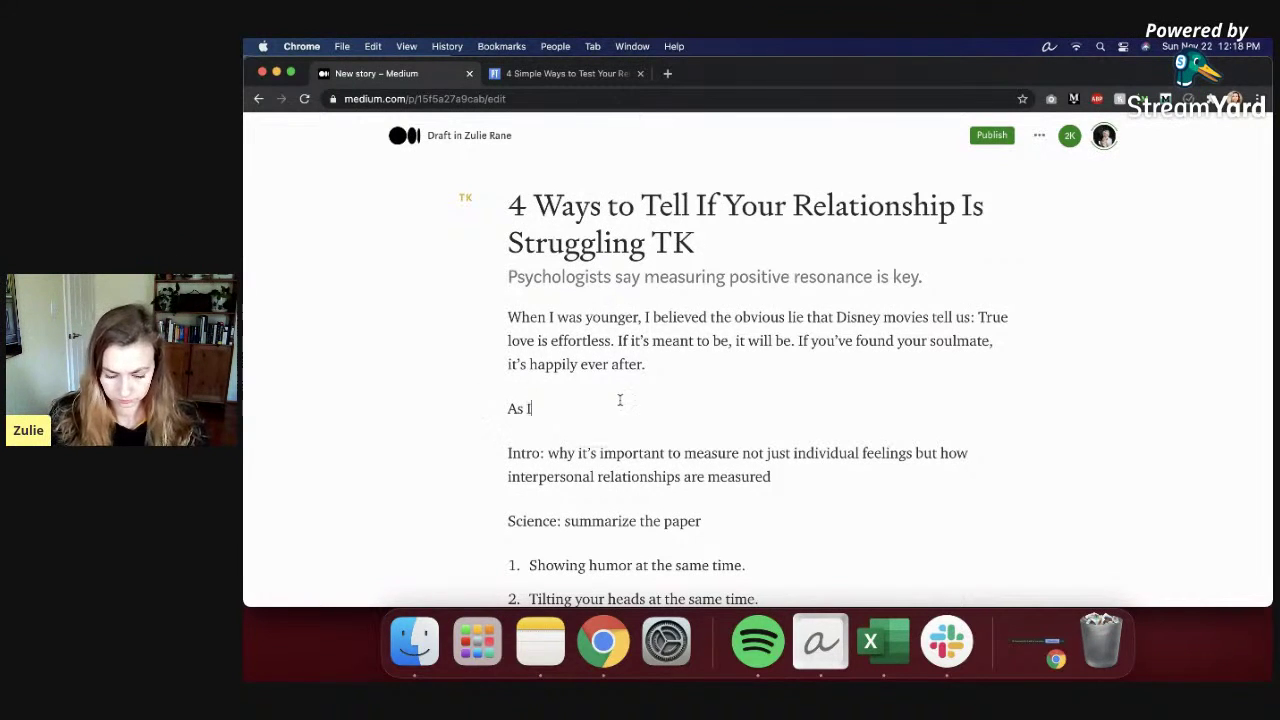
type(" grew older and acti")
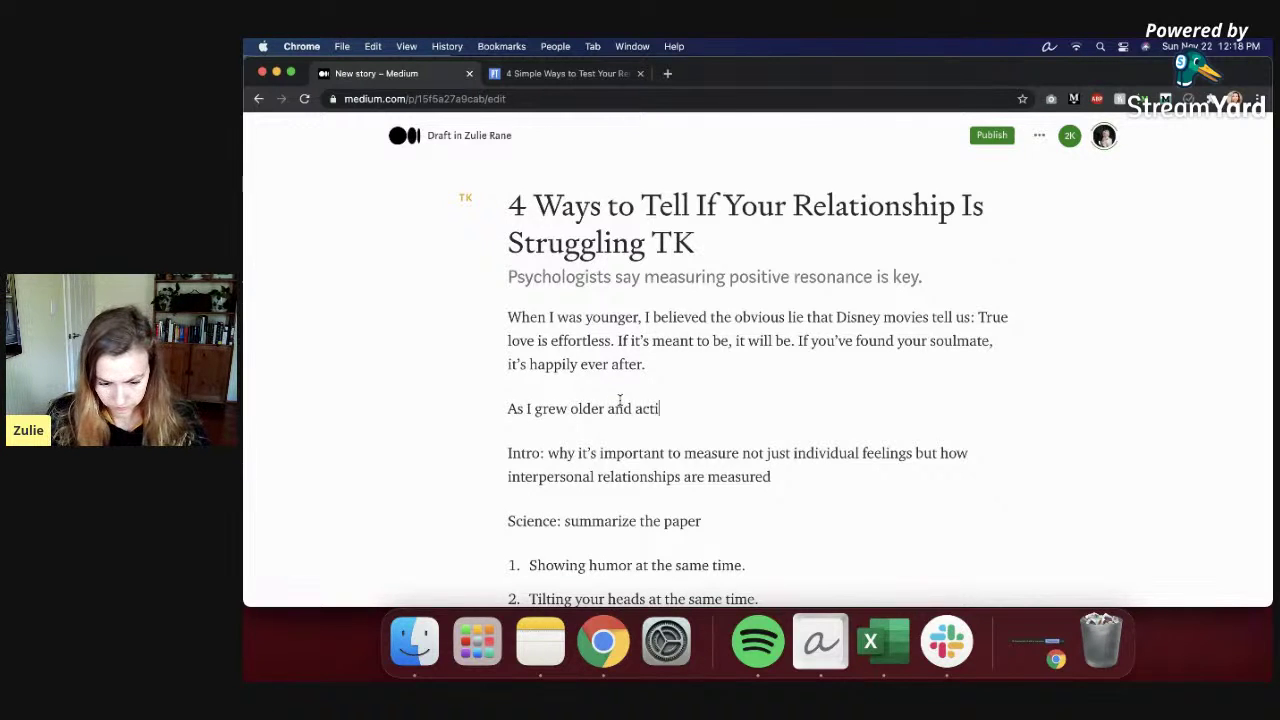
key("BackSpace")
type("ually g")
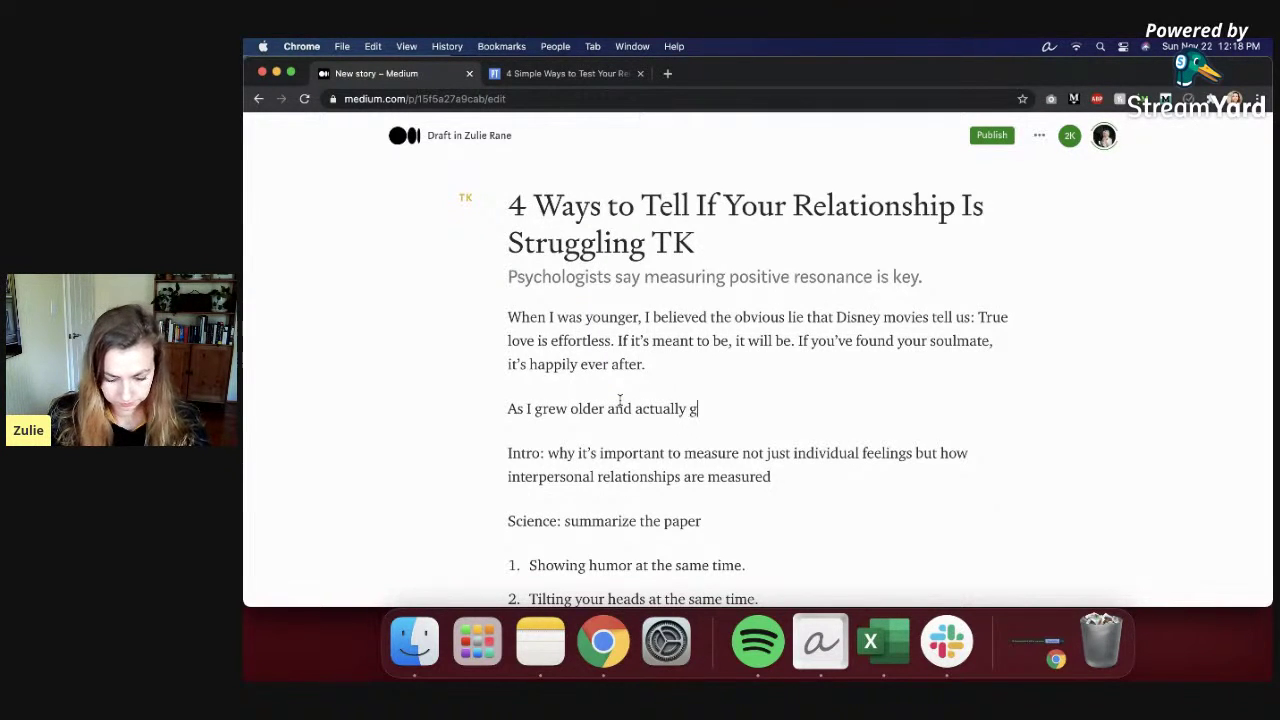
type("ot into some relatio")
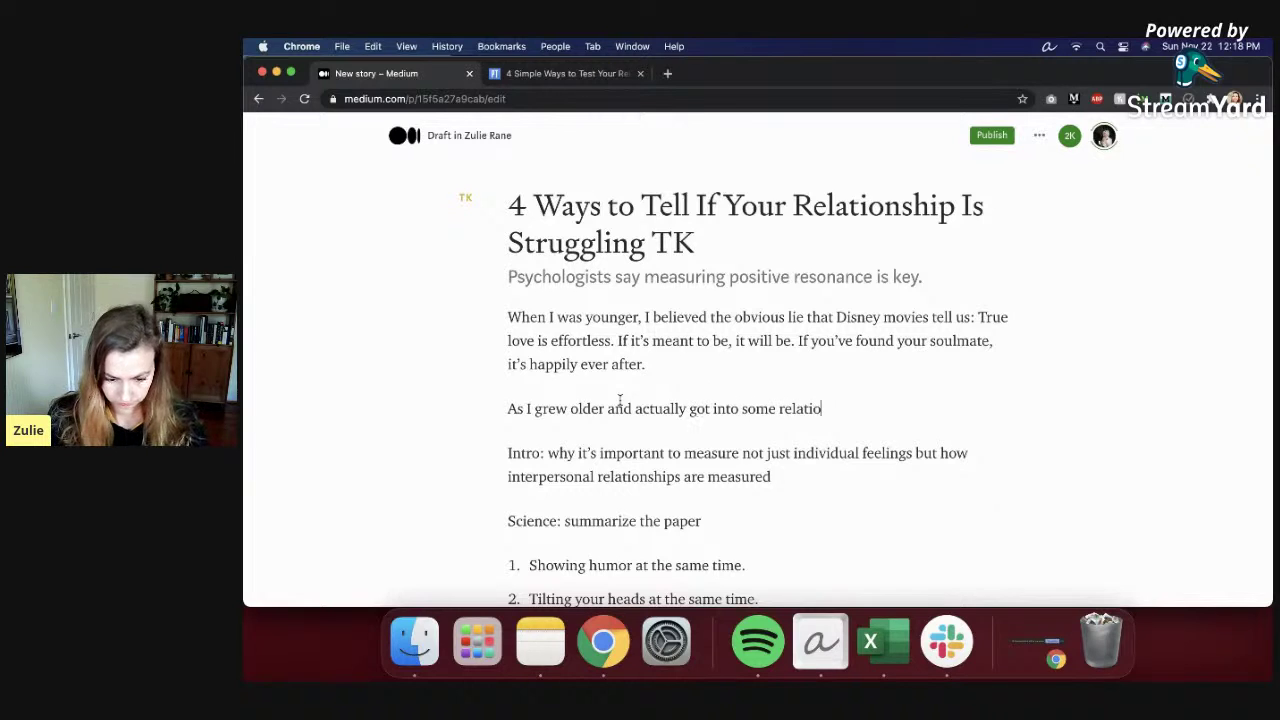
type("nships, I")
type(" realized the turh")
key("BackSpace")
type("ruth. Relationship")
key("BackSpace")
key("BackSpace")
key("BackSpace")
key("BackSpace")
key("BackSpace")
key("BackSpace")
key("BackSpace")
key("BackSpace")
key("BackSpace")
key("BackSpace")
key("BackSpace")
key("BackSpace")
Step: Add the sentence "Love is not a state, it's an active decision, every single day" to the second paragraph
type("Love is not a state, it's an action. It's")
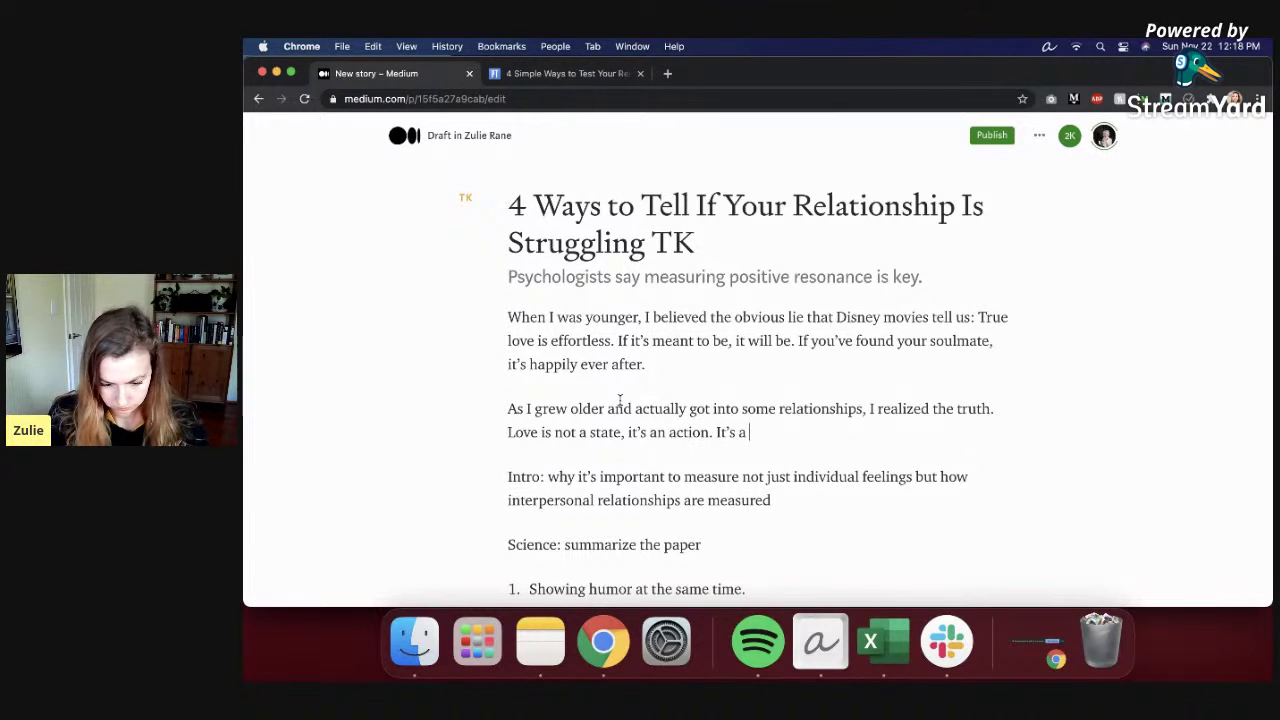
key("BackSpace")
key("BackSpace")
key("BackSpace")
key("BackSpace")
key("BackSpace")
key("BackSpace")
key("BackSpace")
key("BackSpace")
key("BackSpace")
key("BackSpace")
type("ive decision, every single day")
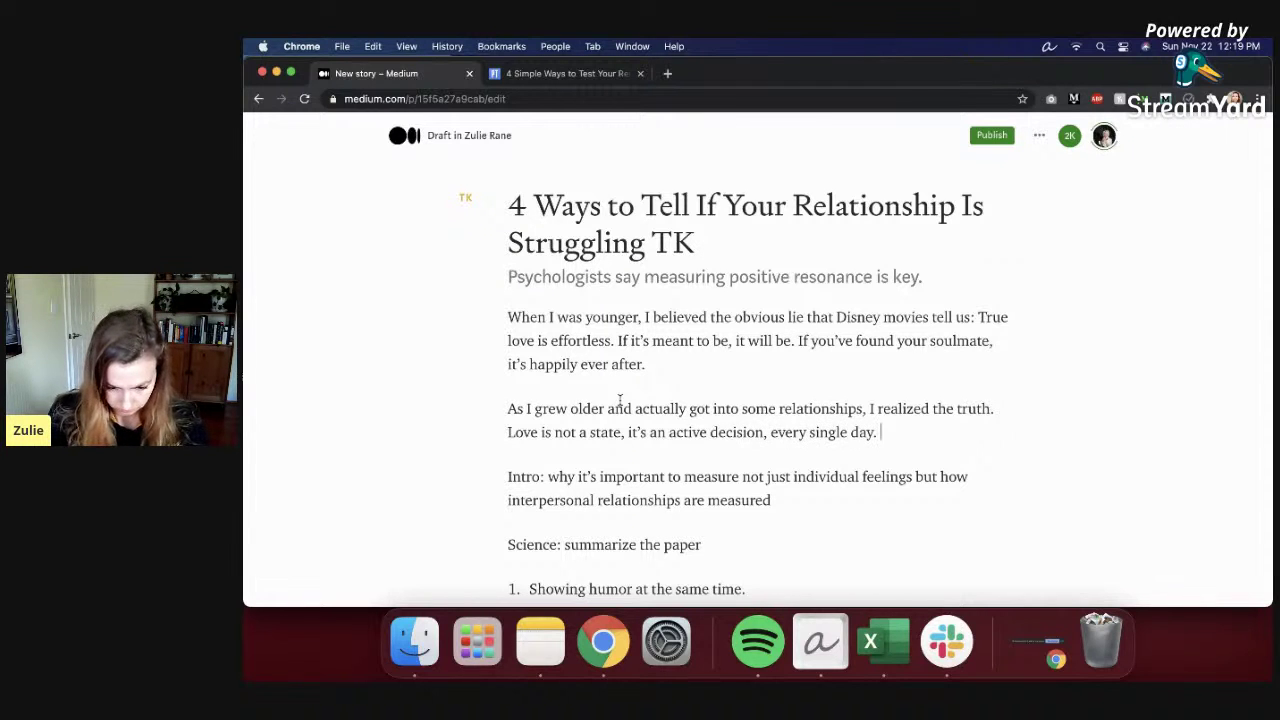
Step: Continue the second paragraph with "Small acts over time build up into your loving relationship."
type(". Small acts of")
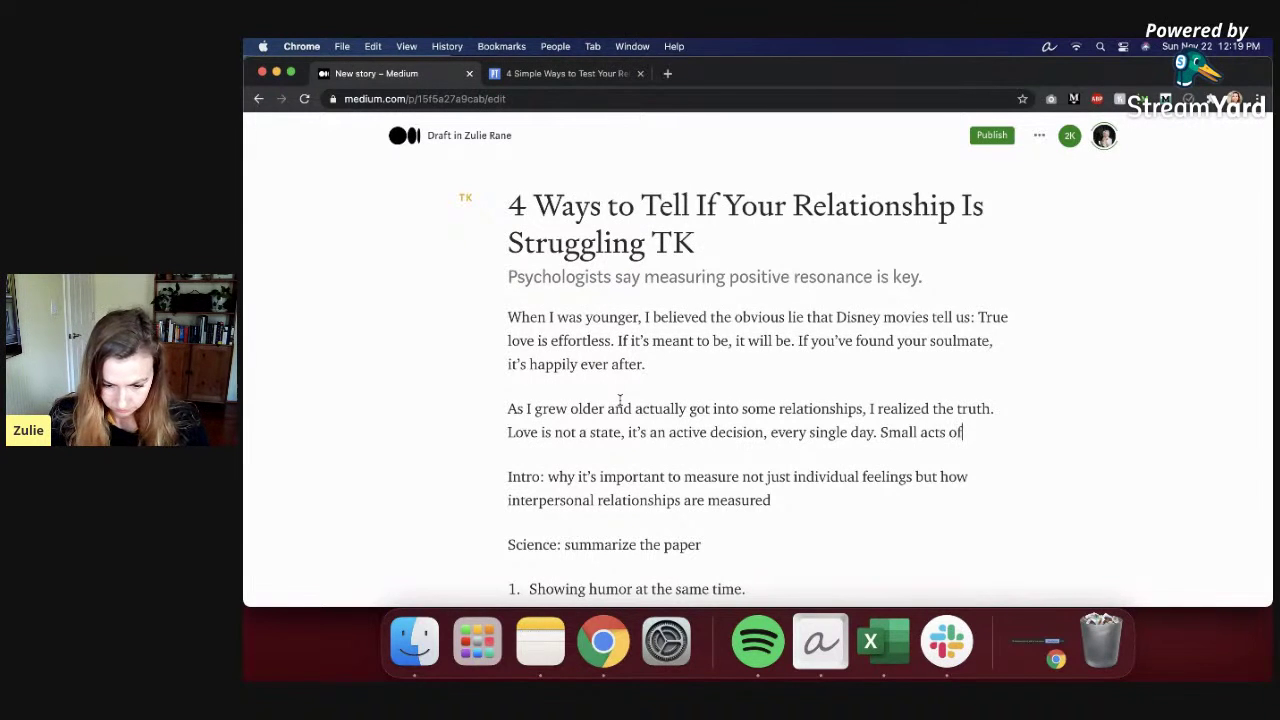
key("BackSpace")
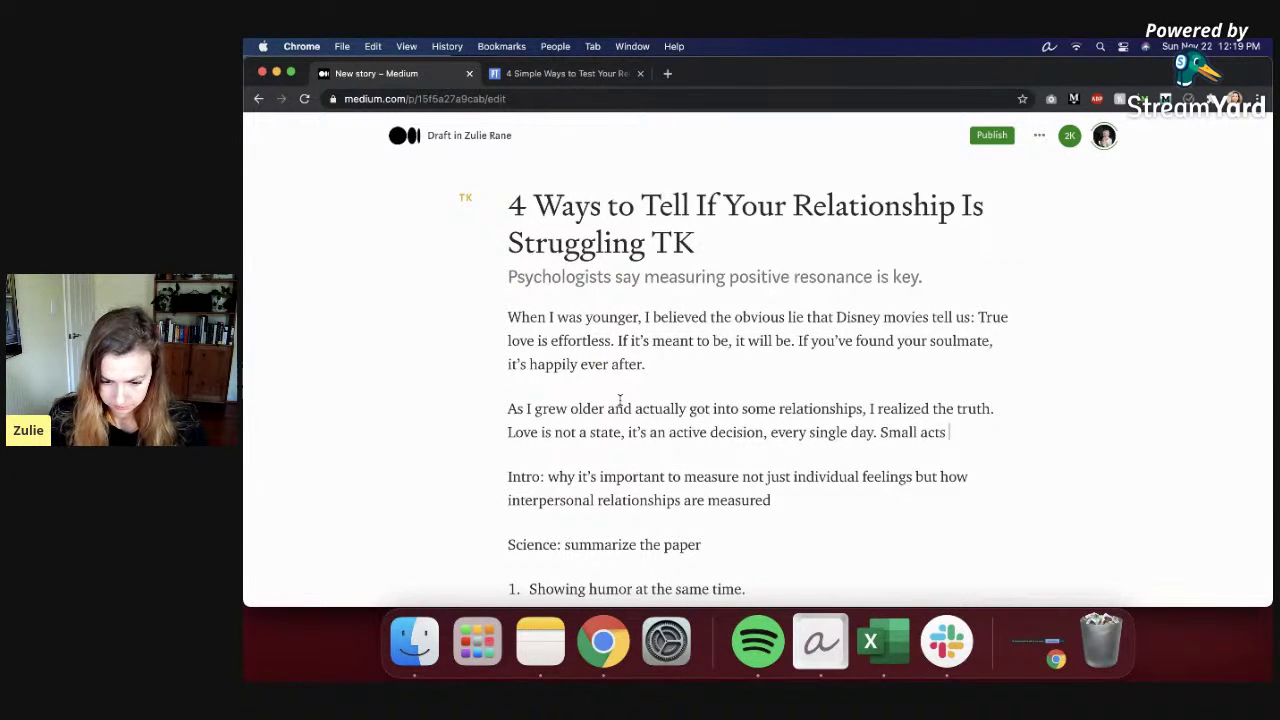
type("over time ")
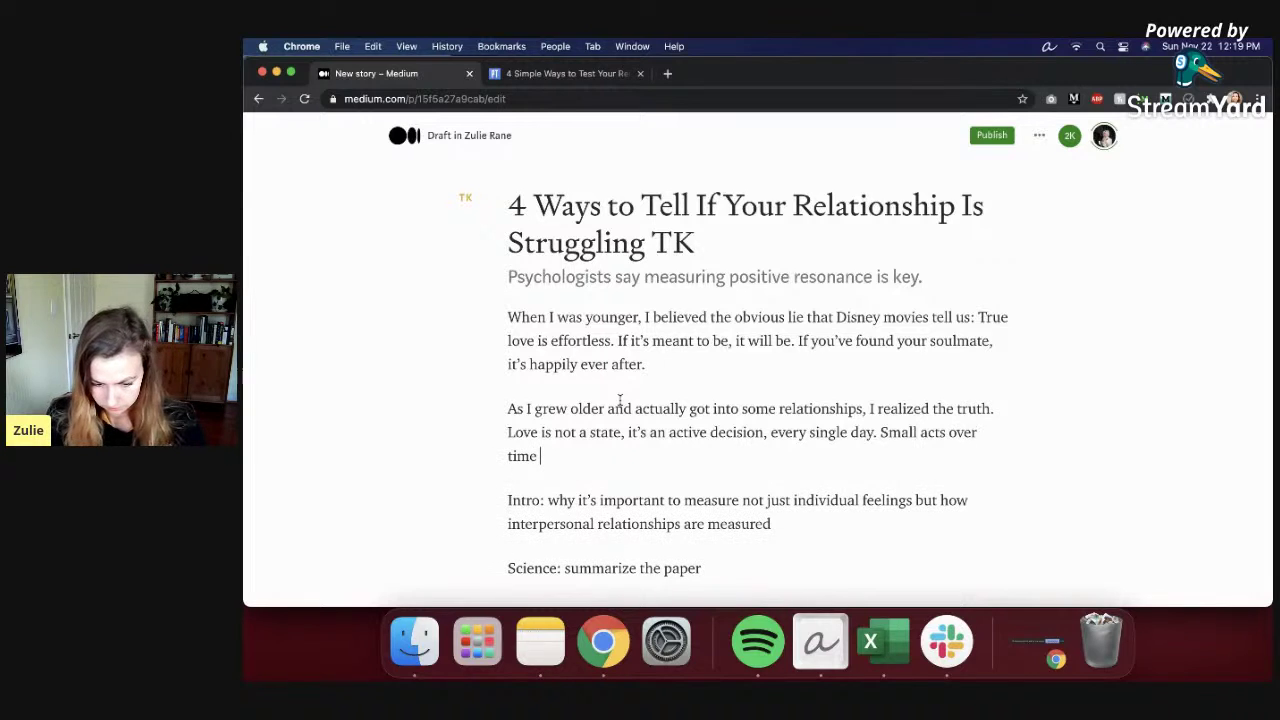
type("build up into love")
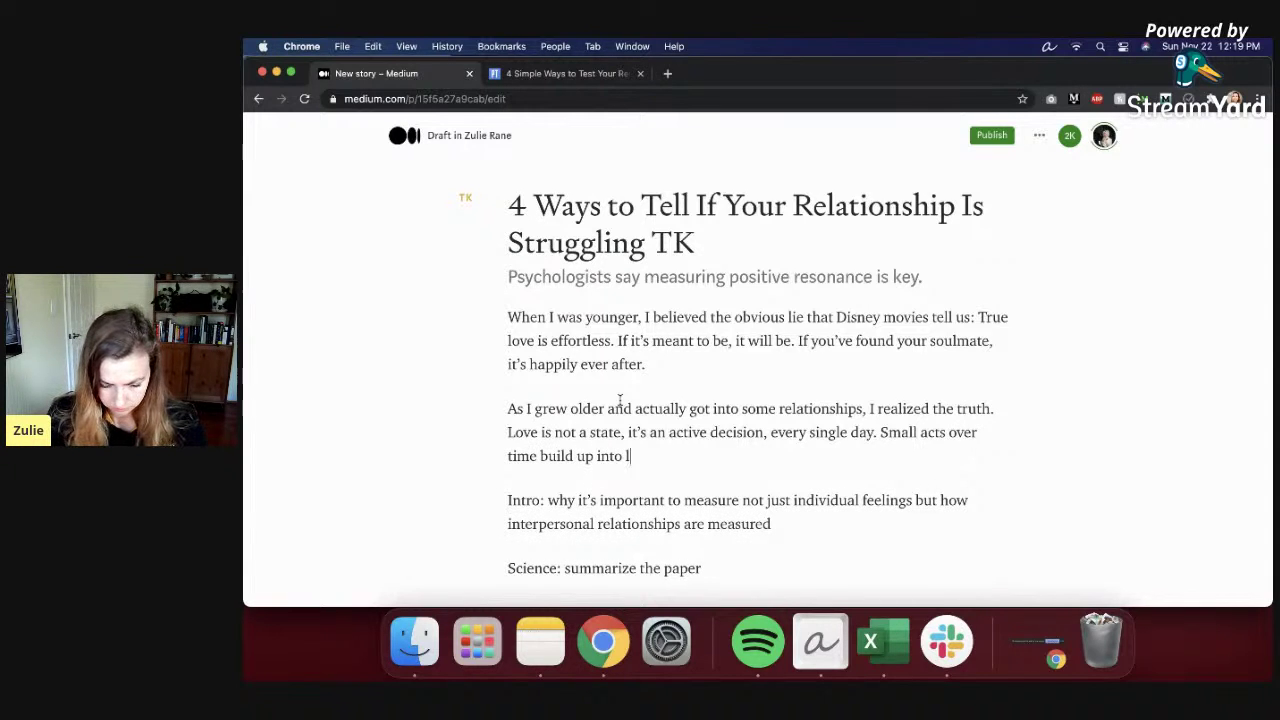
key("BackSpace")
key("BackSpace")
key("BackSpace")
key("BackSpace")
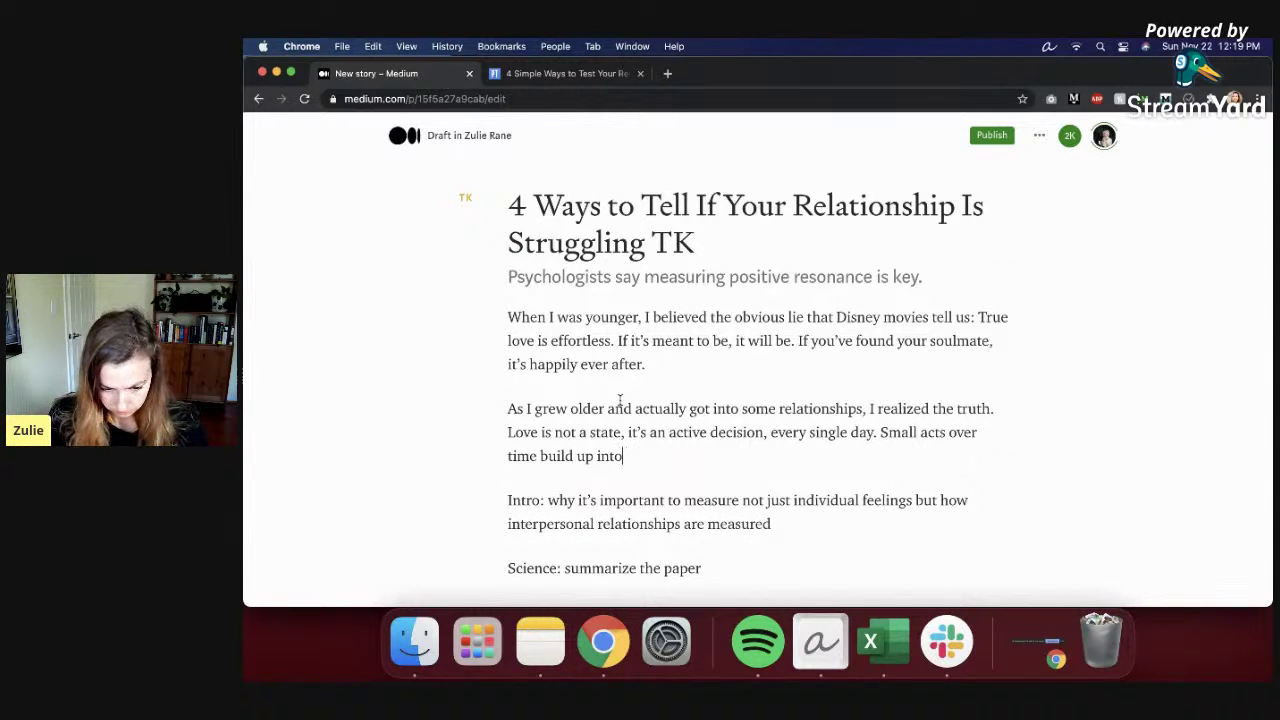
type("your lovin")
key("BackSpace")
key("BackSpace")
type("ving")
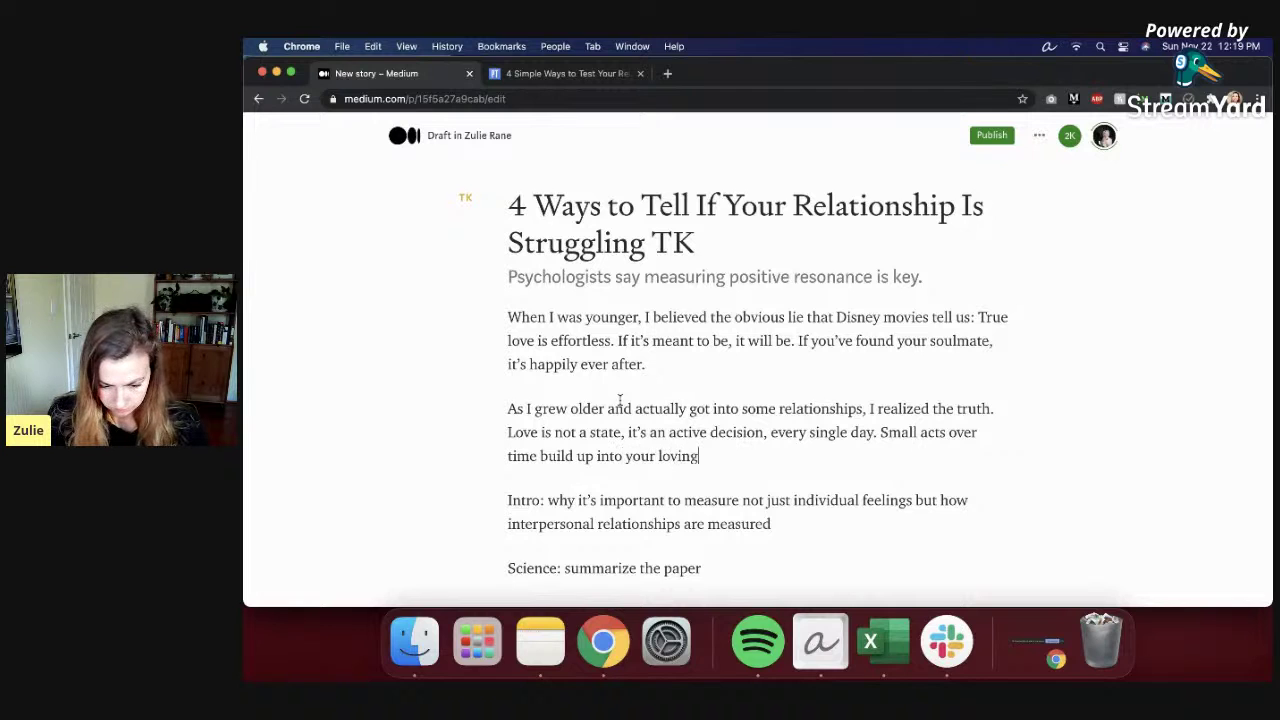
type(" relationship. ")
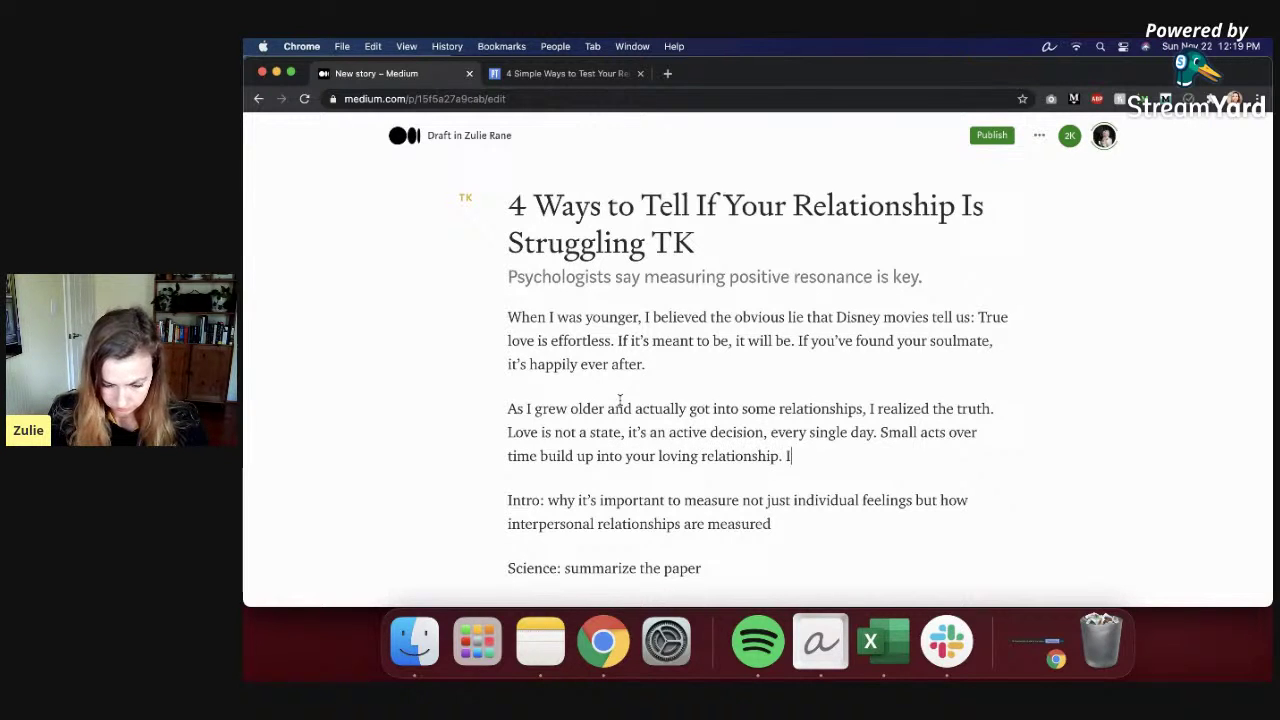
Step: Add the partial sentence "If you forget about them, or leave them out," to the end of the second paragraph
type("If you forget ")
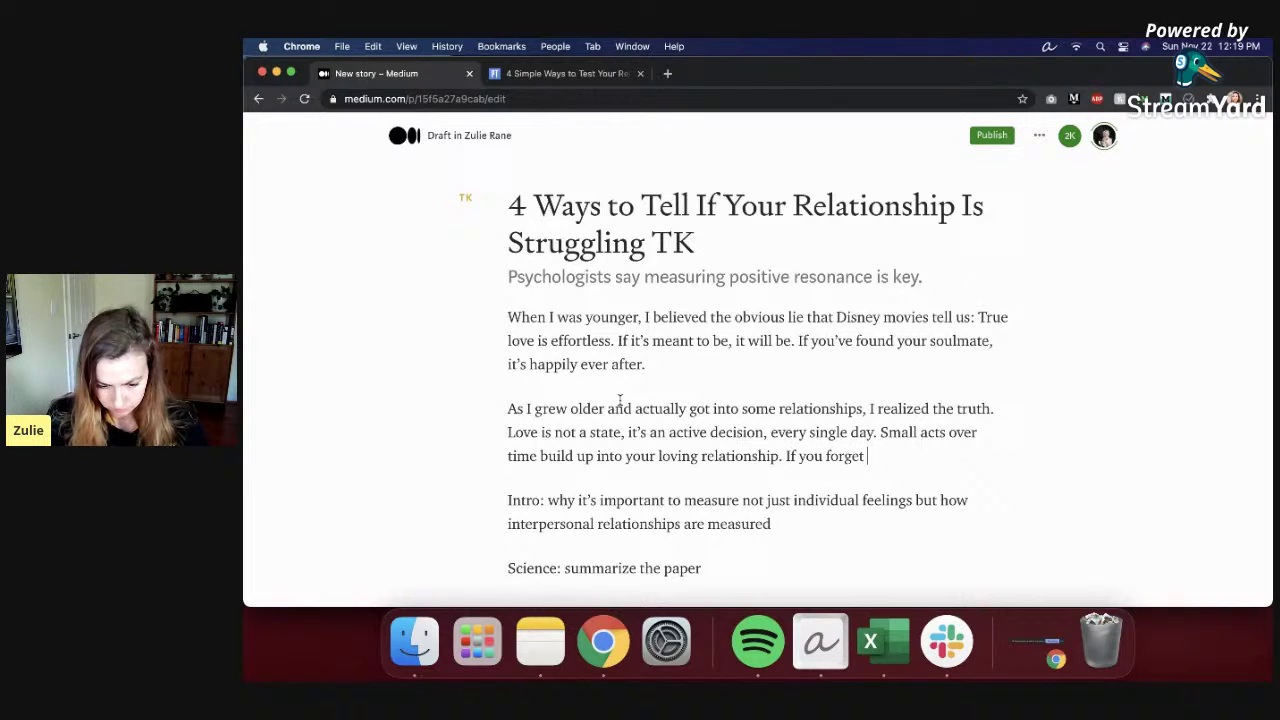
type("about them, or leave them out,")
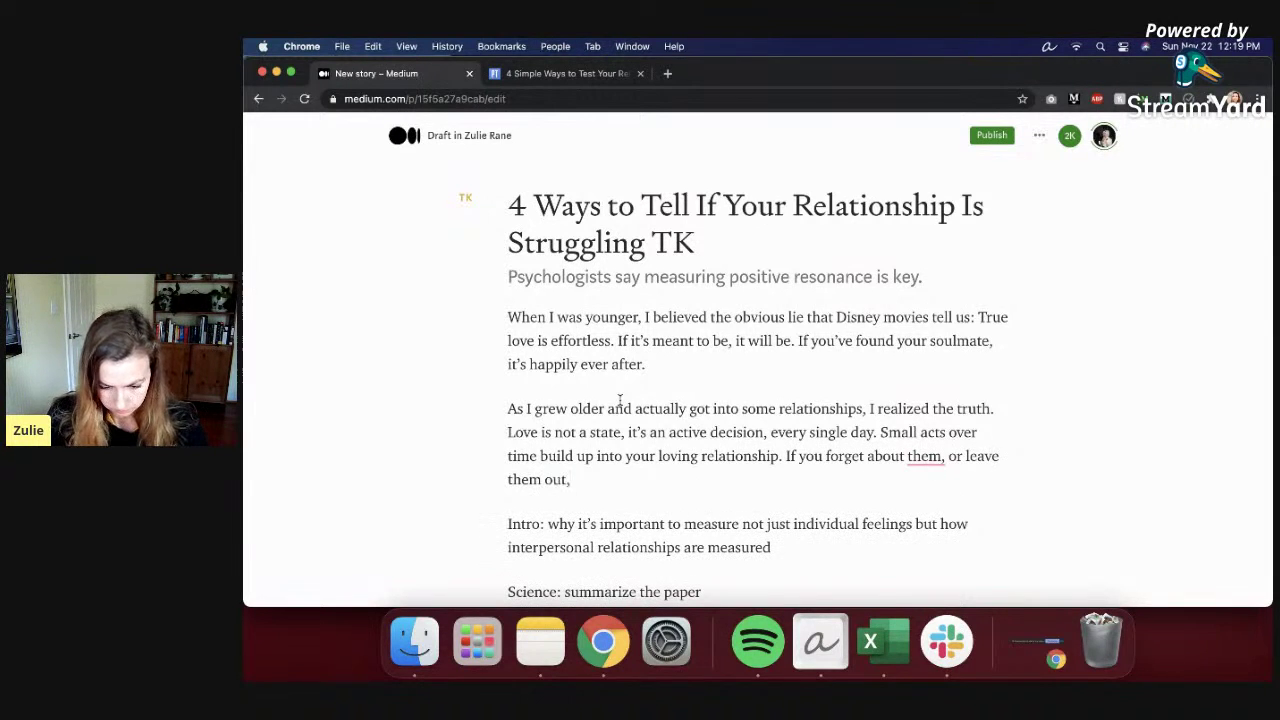
type(" then it's")
key("BackSpace")
key("BackSpace")
key("BackSpace")
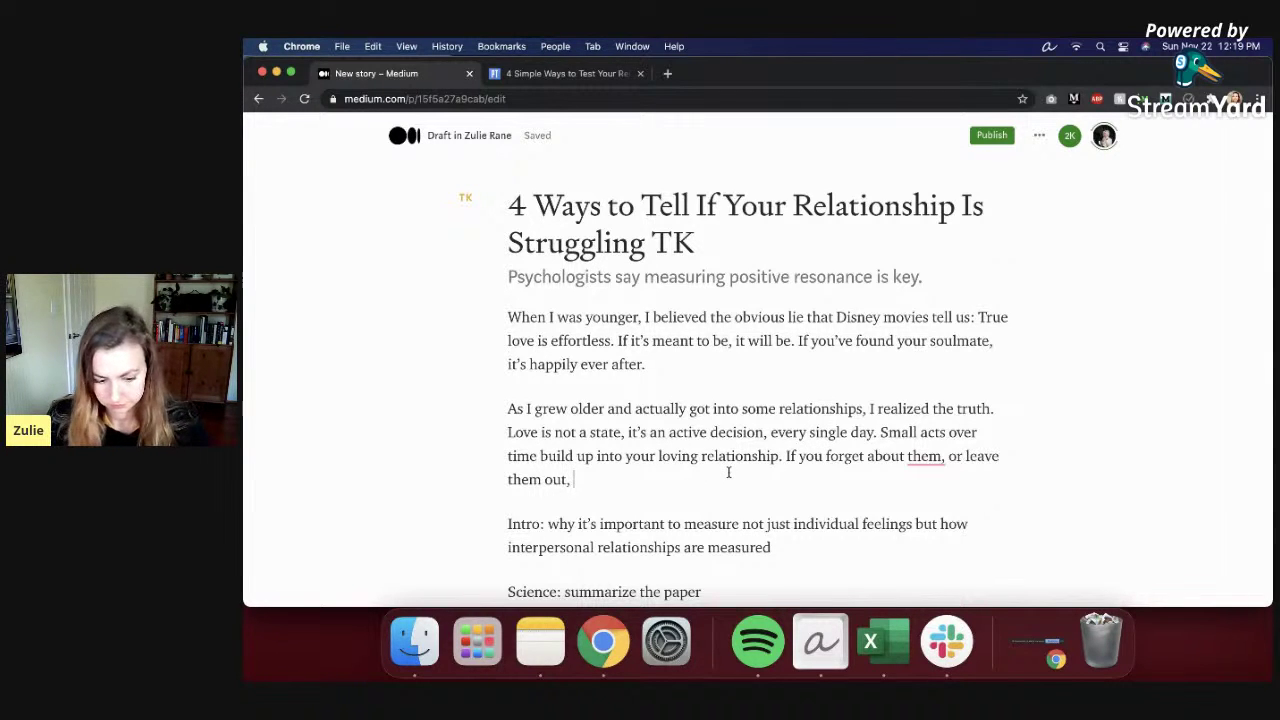
Step: Start a third paragraph with "If you're feeling like your relationship with your partner"
key("Return")
scroll(727, 446, "down", 1)
scroll(746, 341, "up", 1)
scroll(738, 343, "down", 1)
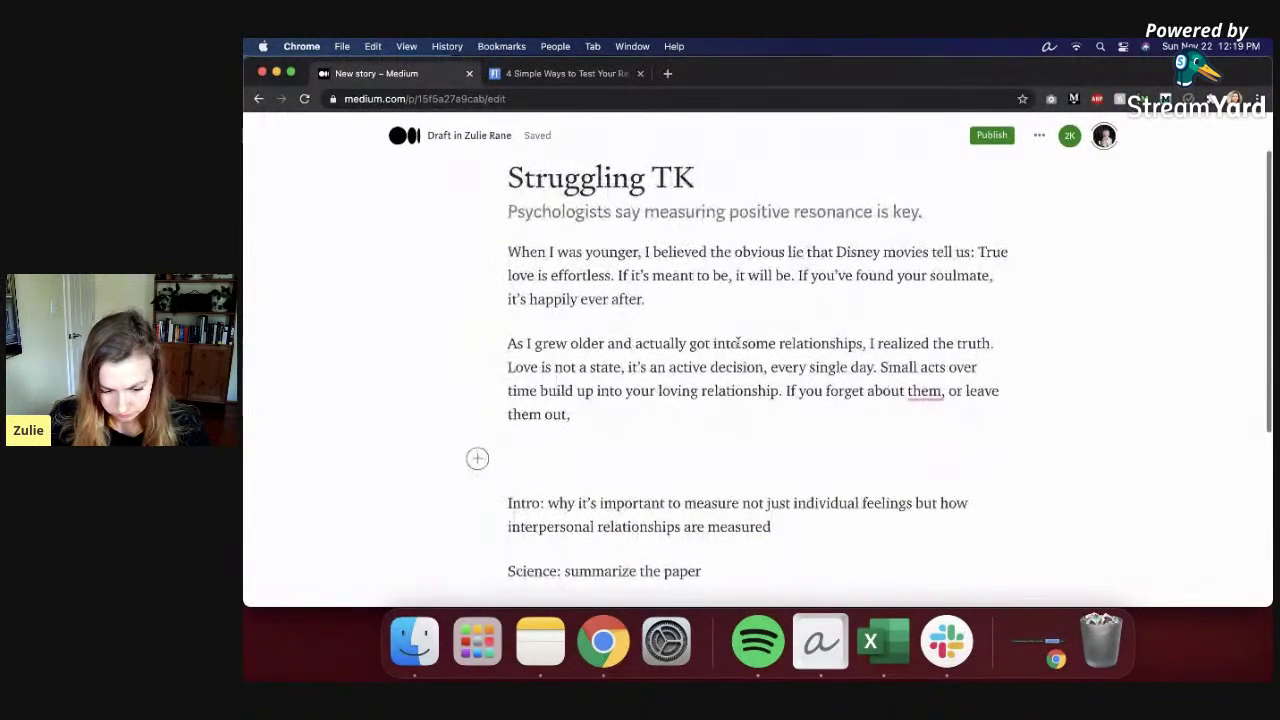
type("If you're feeling like ")
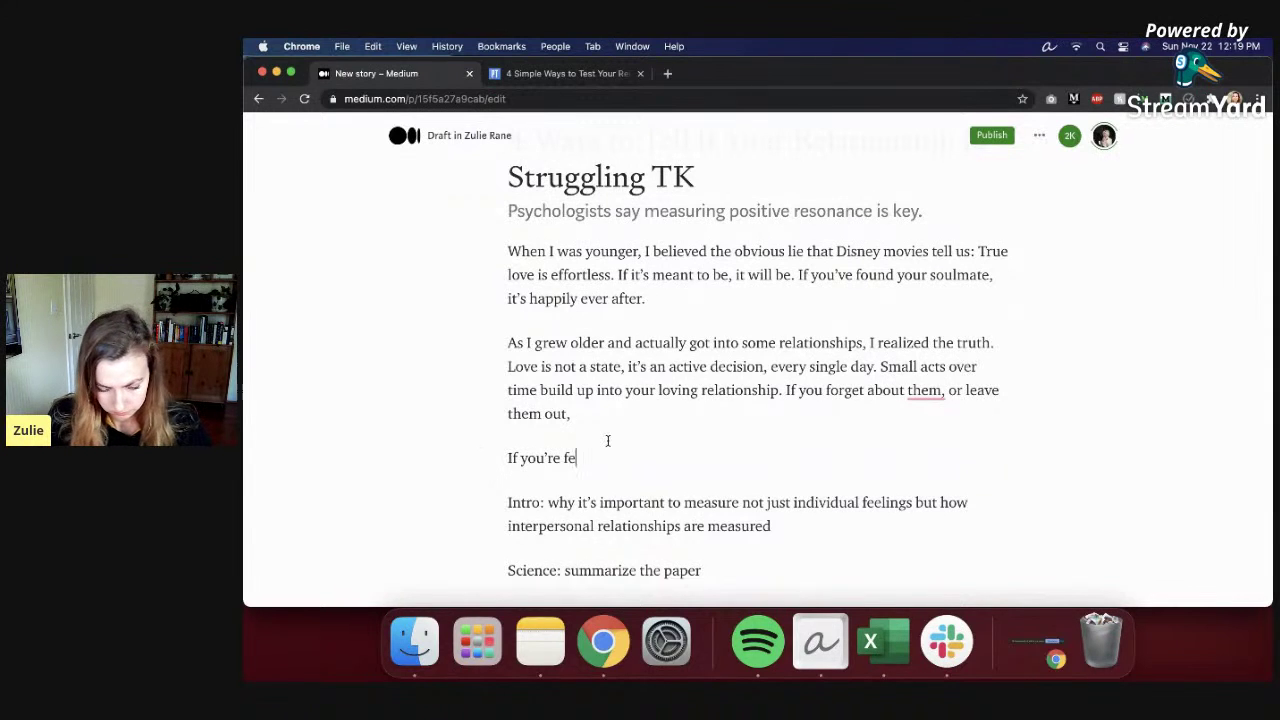
type("your rela")
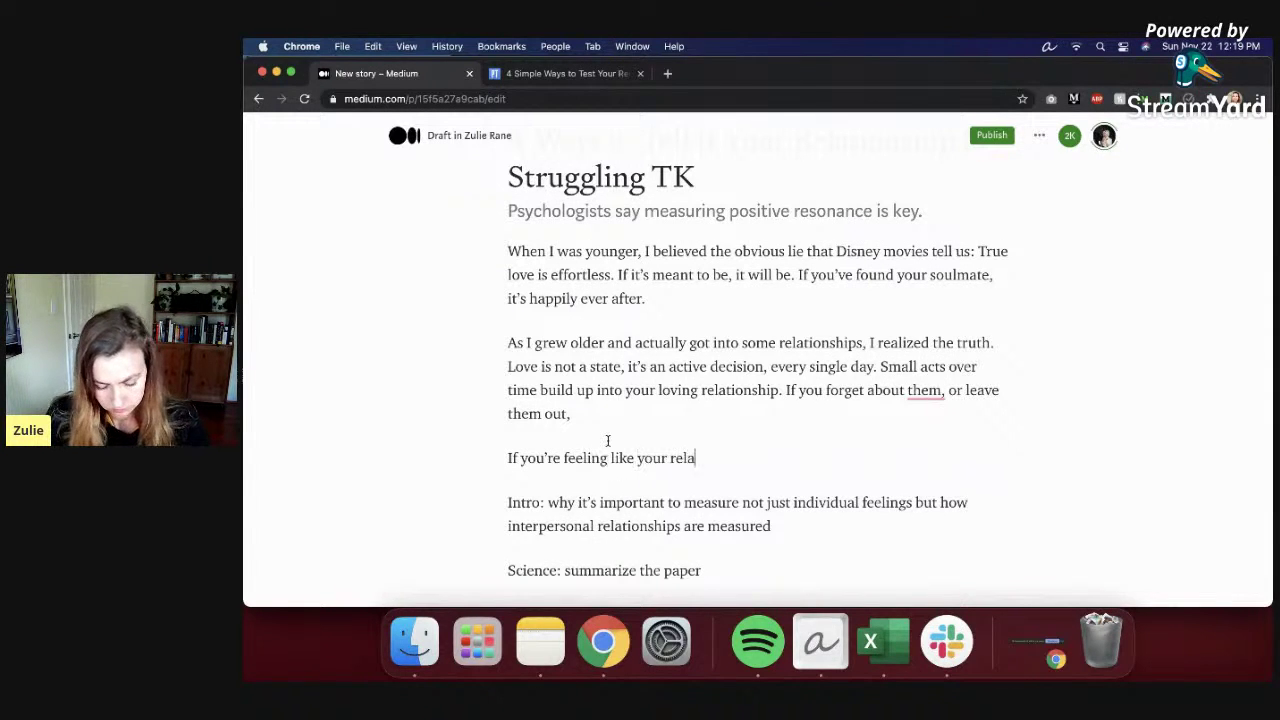
type("tiosship wit")
type("with your partner")
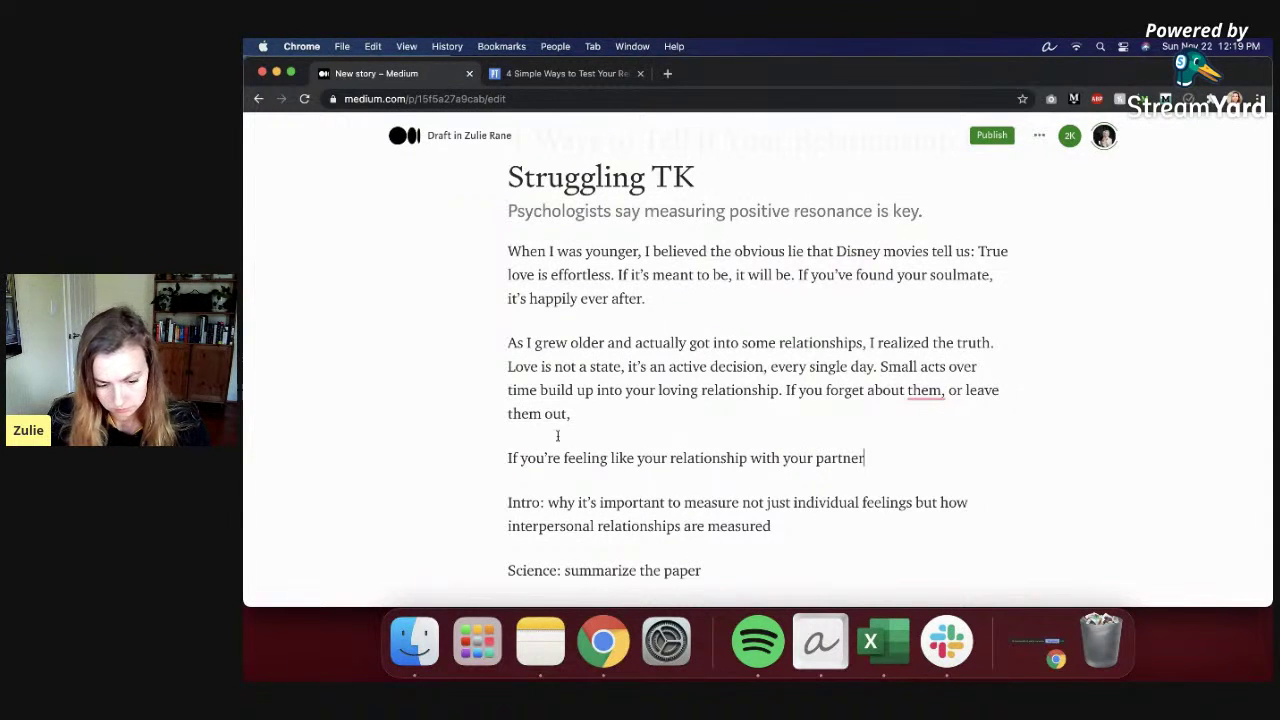
Step: Mark the end of the unfinished second paragraph with "TK" and continue the third paragraph with "is on the rocks,"
left_click(613, 412)
type("TK")
left_click(920, 440)
type("is on the rocks,")
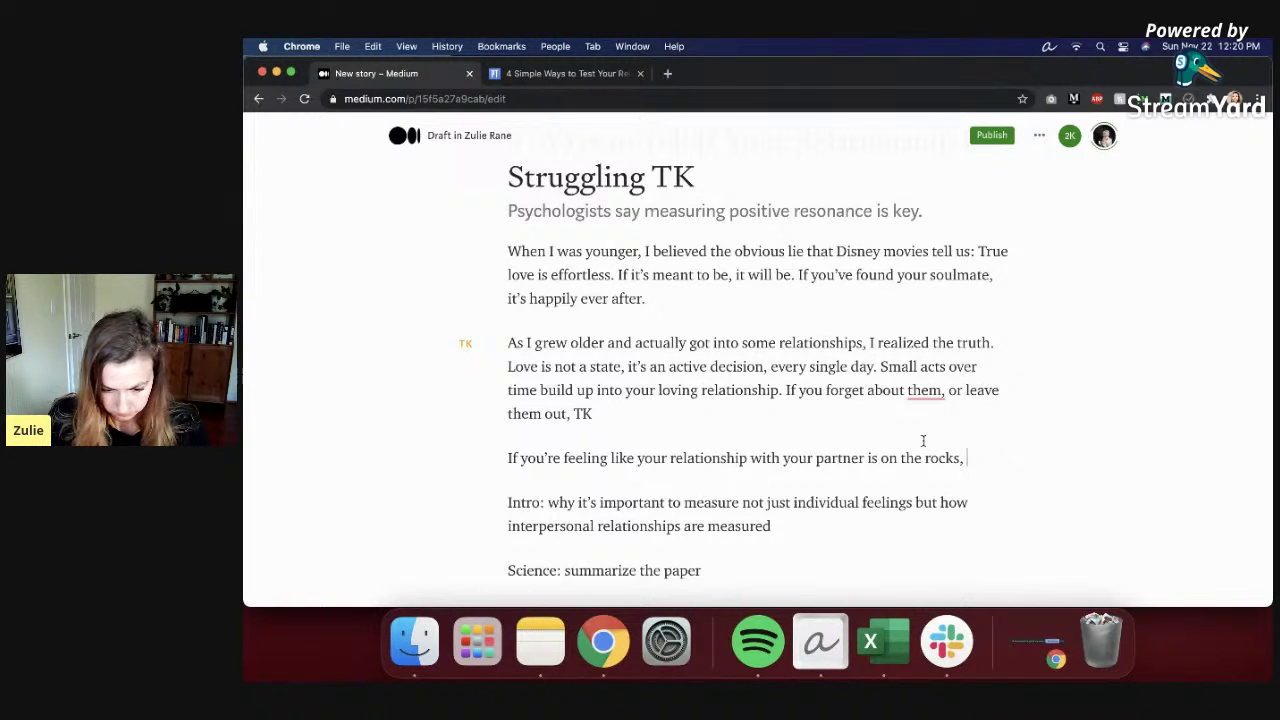
Step: Insert "This false belief actually caused trouble in my first relationship." at the start of the second paragraph
left_click(507, 342)
type("This falks")
key("BackSpace")
key("BackSpace")
type("se belief actually caused trouble in my first relationship. The")
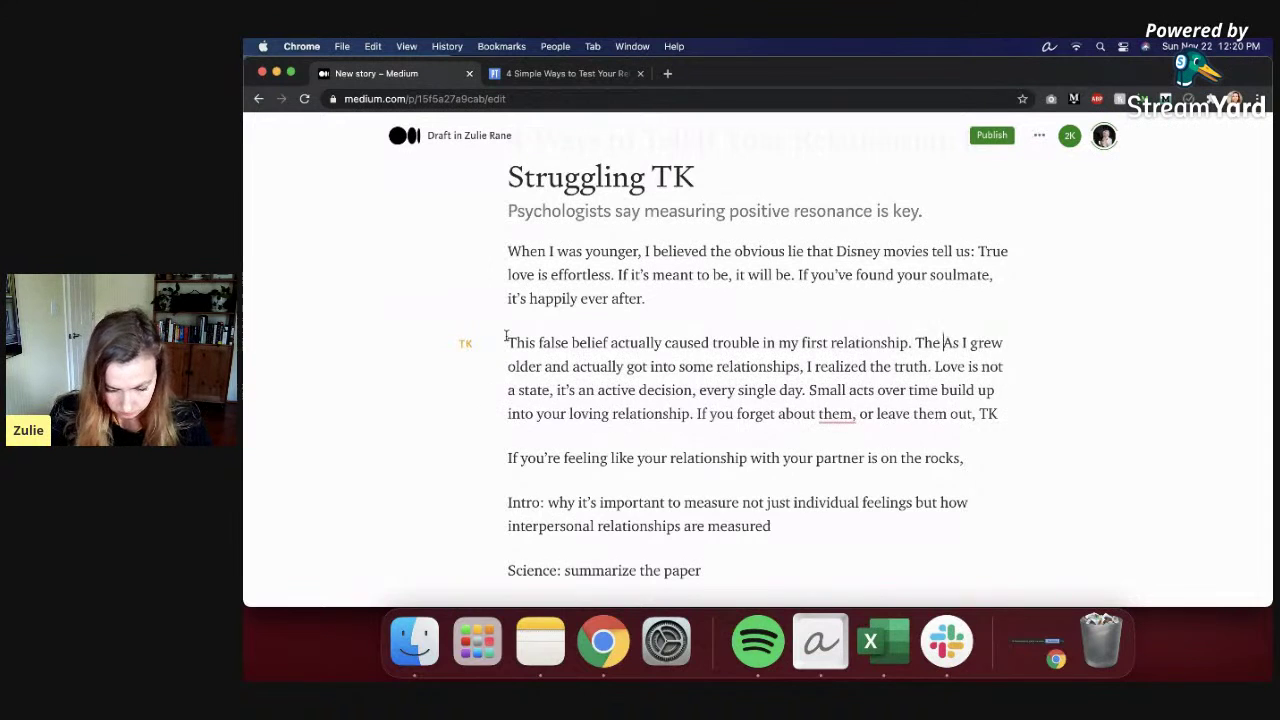
Step: Continue the inserted text with "The minute there was any rockiness, I assumed it was a sign that I wasn't really in love."
type(" minute te")
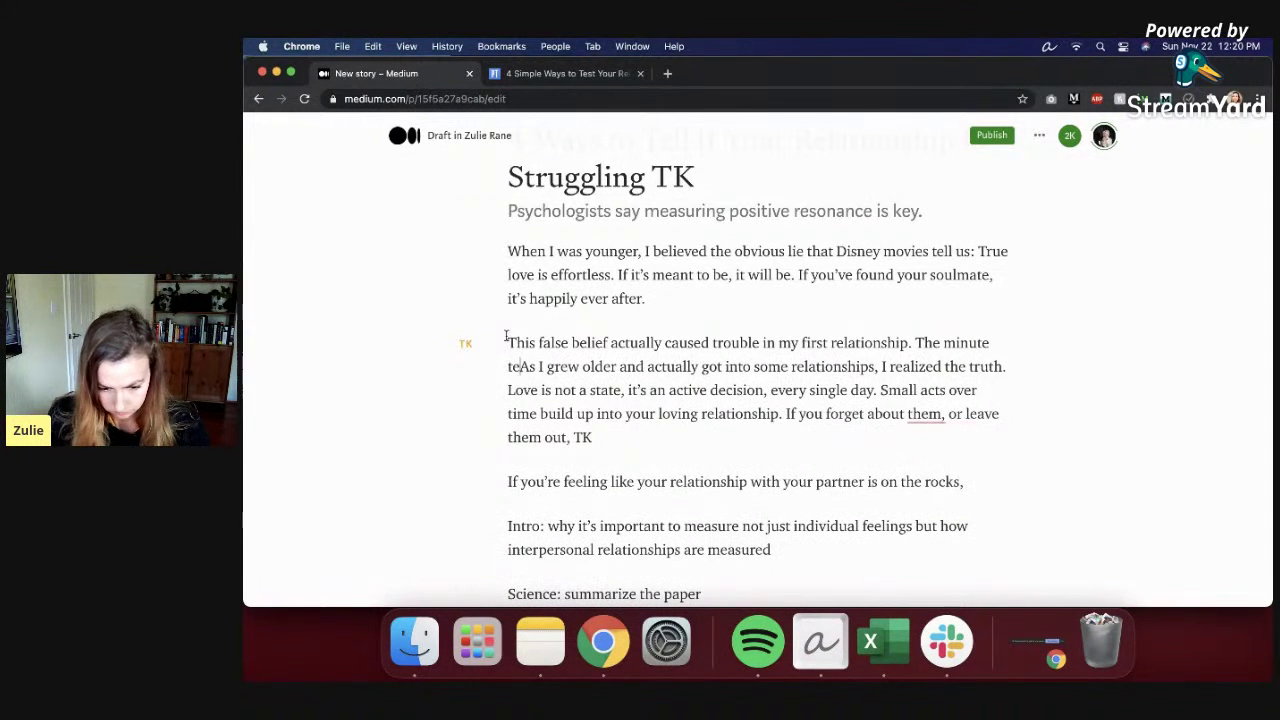
type("ere was any rockiness, I assumed it was a sign that we wAs I grew older and")
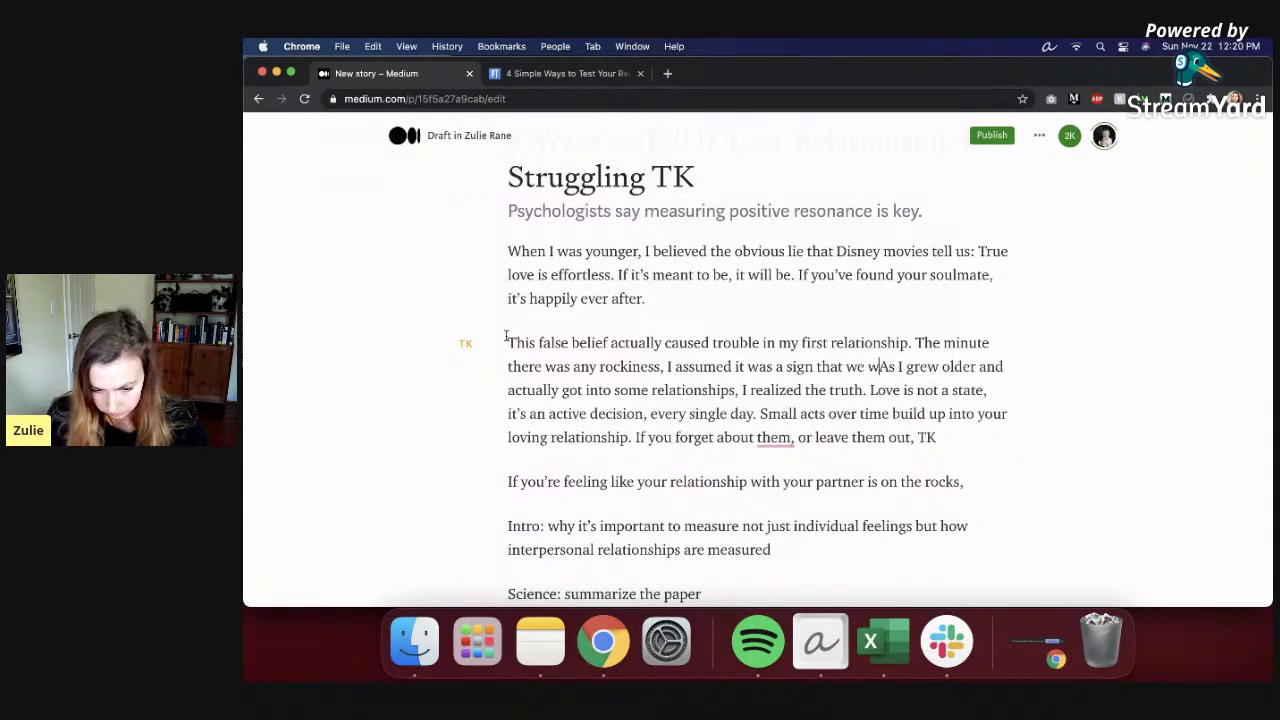
key("BackSpace")
key("BackSpace")
key("BackSpace")
key("BackSpace")
type("I wasn't really in love. ")
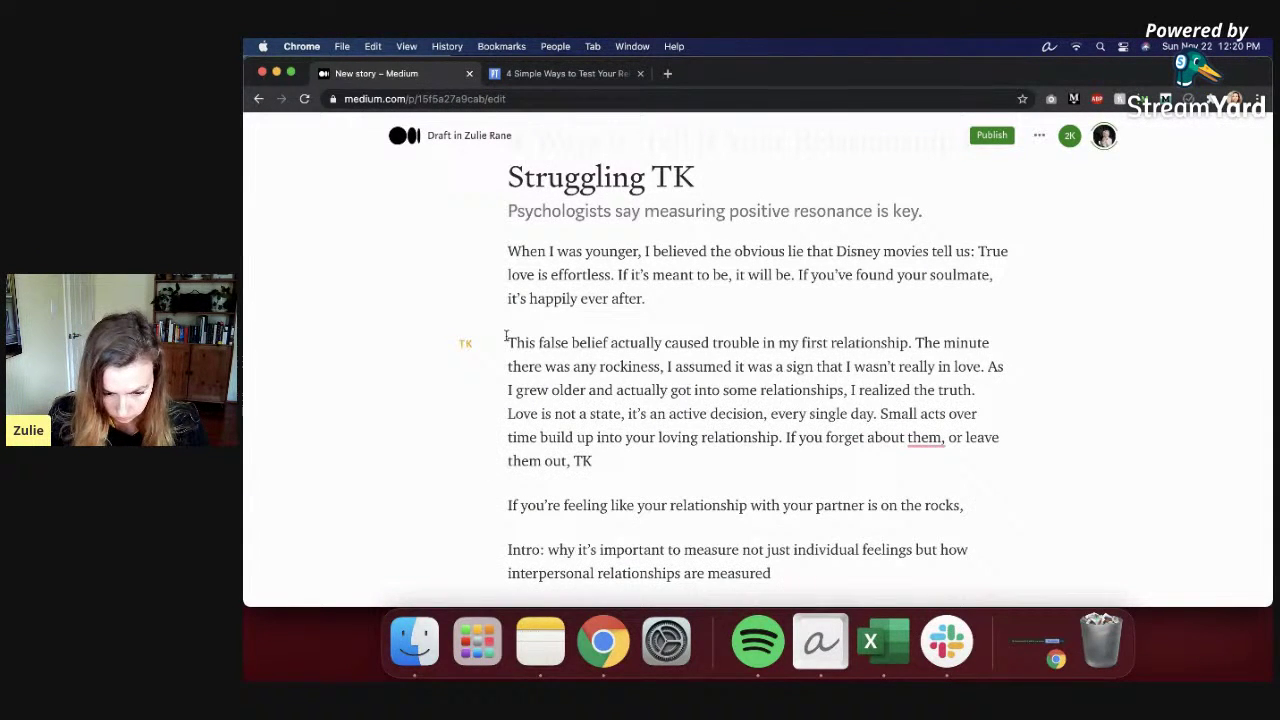
Step: Reword the start of the following sentence to "But as I grew older"
type("But")
key("Delete")
type("as")
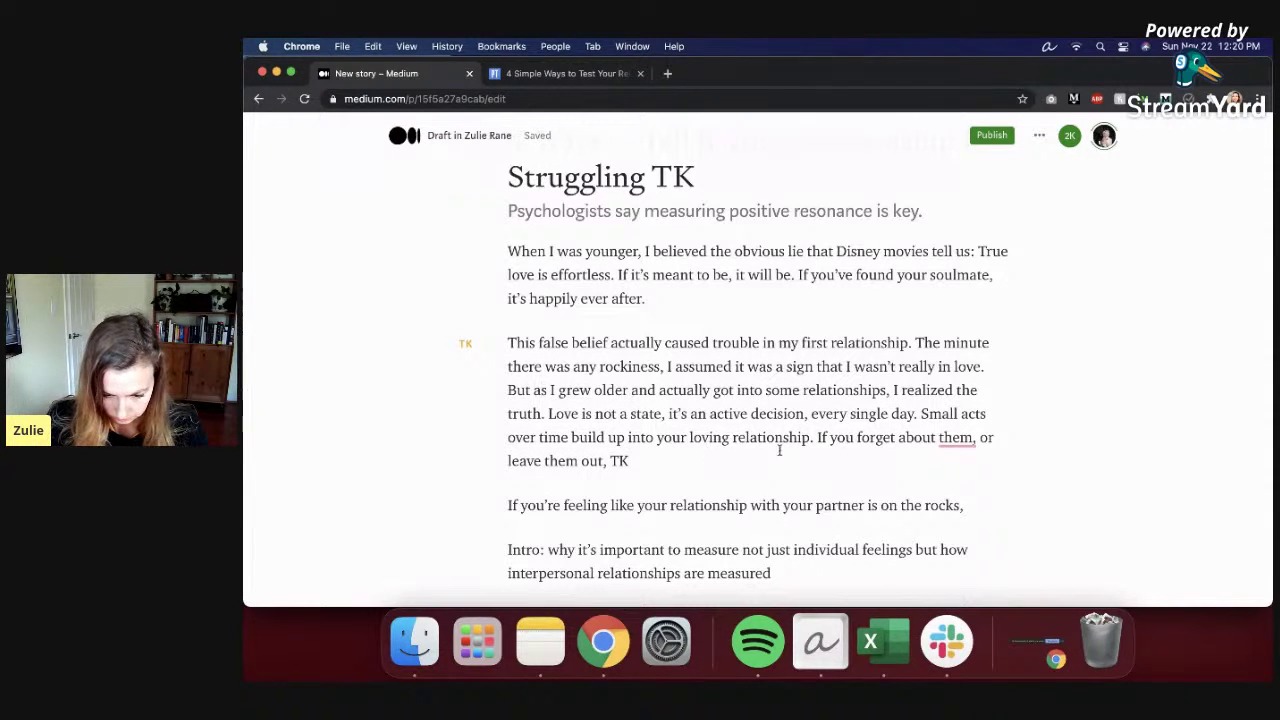
Step: Continue the third paragraph with "don't jump to the conclusion that there's no hope left. Instead, turn to science."
scroll(997, 481, "down", 2)
left_click(997, 441)
type("don't jum")
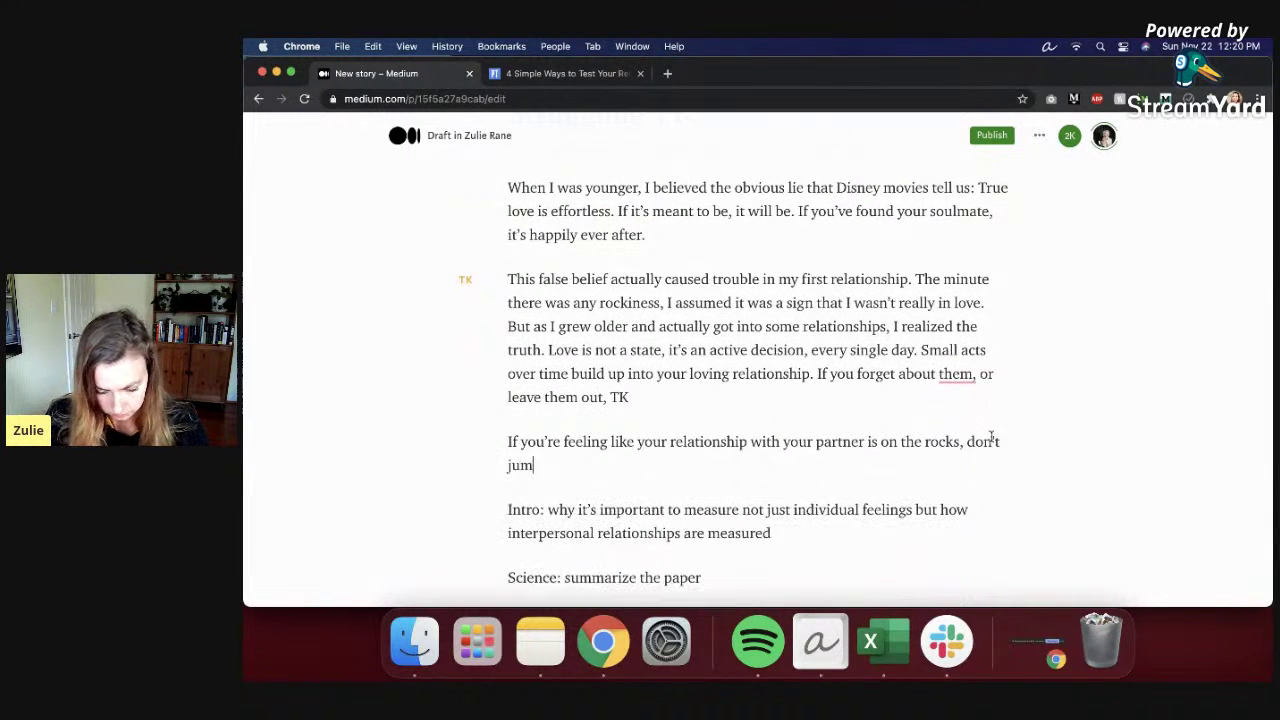
type("p to the conclusion that the")
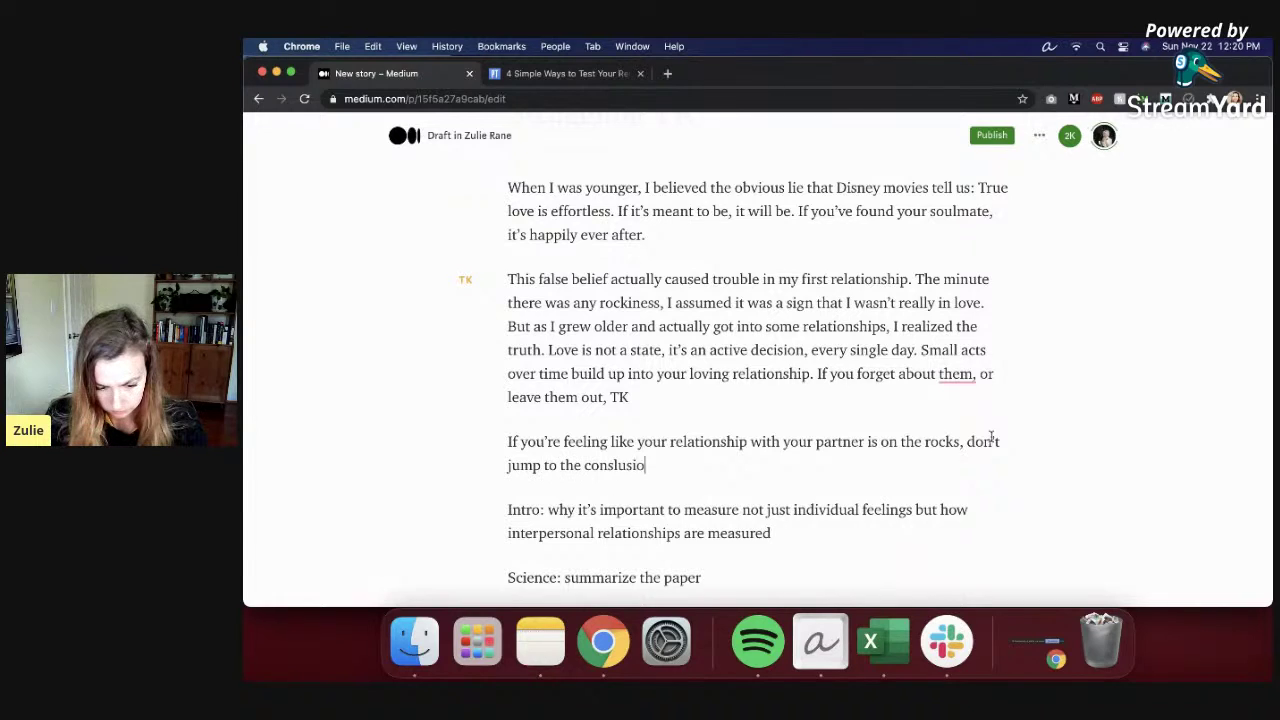
type("re's no hope ")
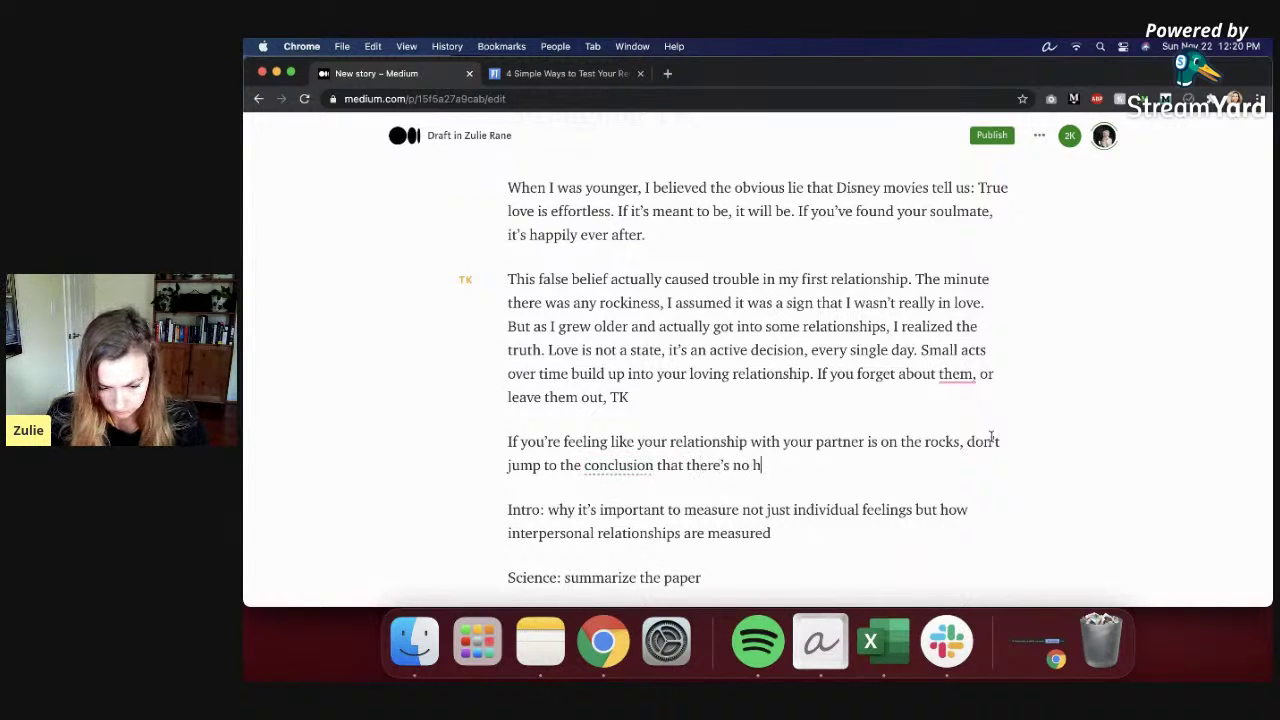
type("left. Instead, turn")
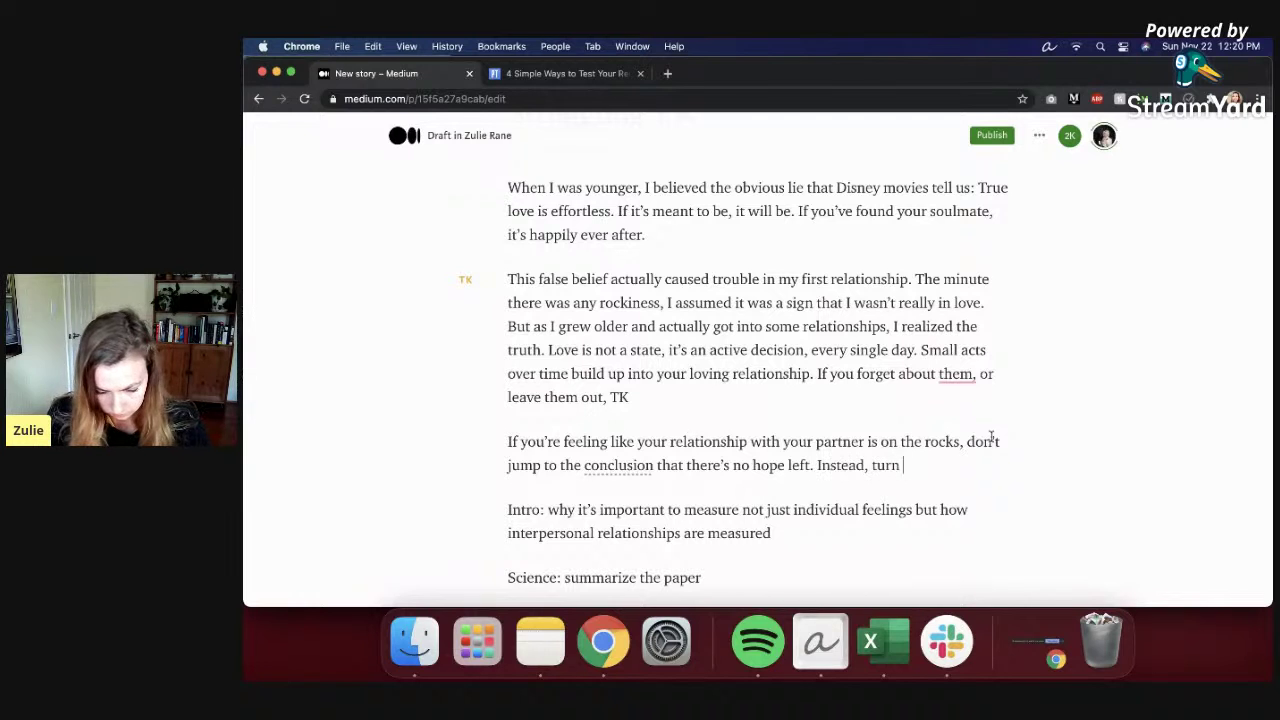
type(" to science.")
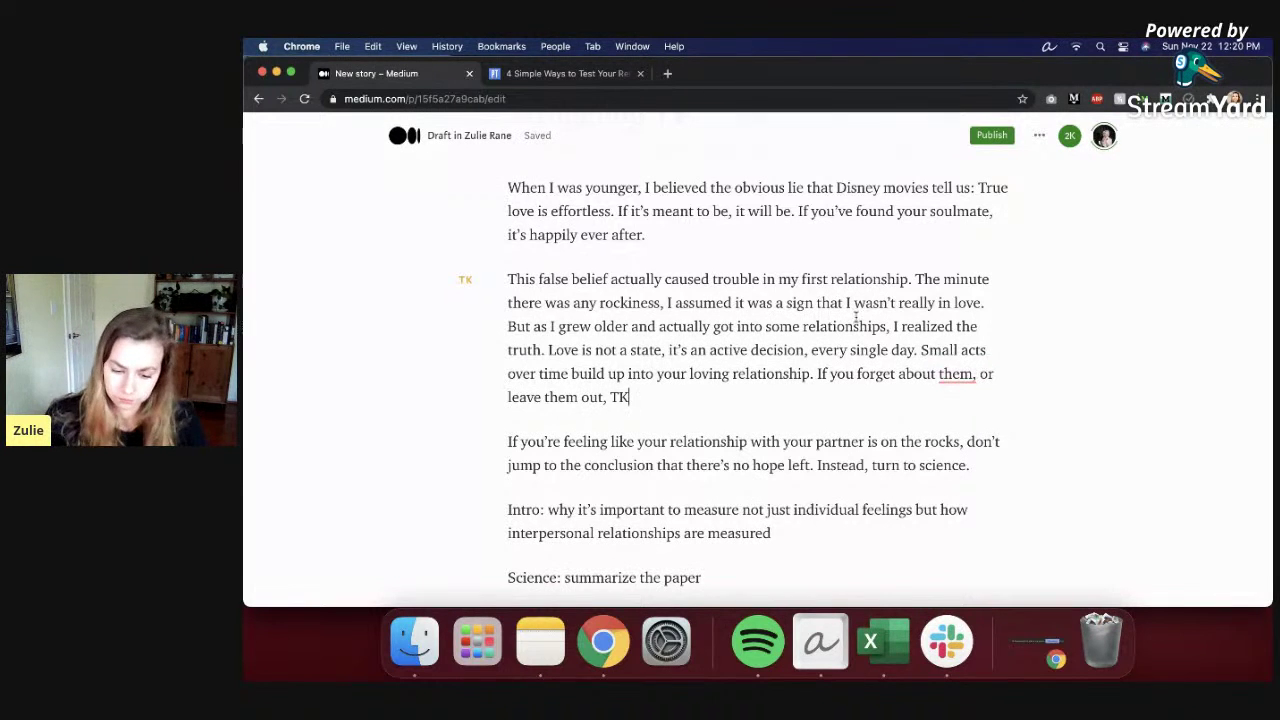
Step: Begin a sentence about the research at the end of the third paragraph with "A recent study in 2020 shows"
scroll(813, 395, "down", 3)
scroll(900, 410, "up", 2)
left_click(979, 420)
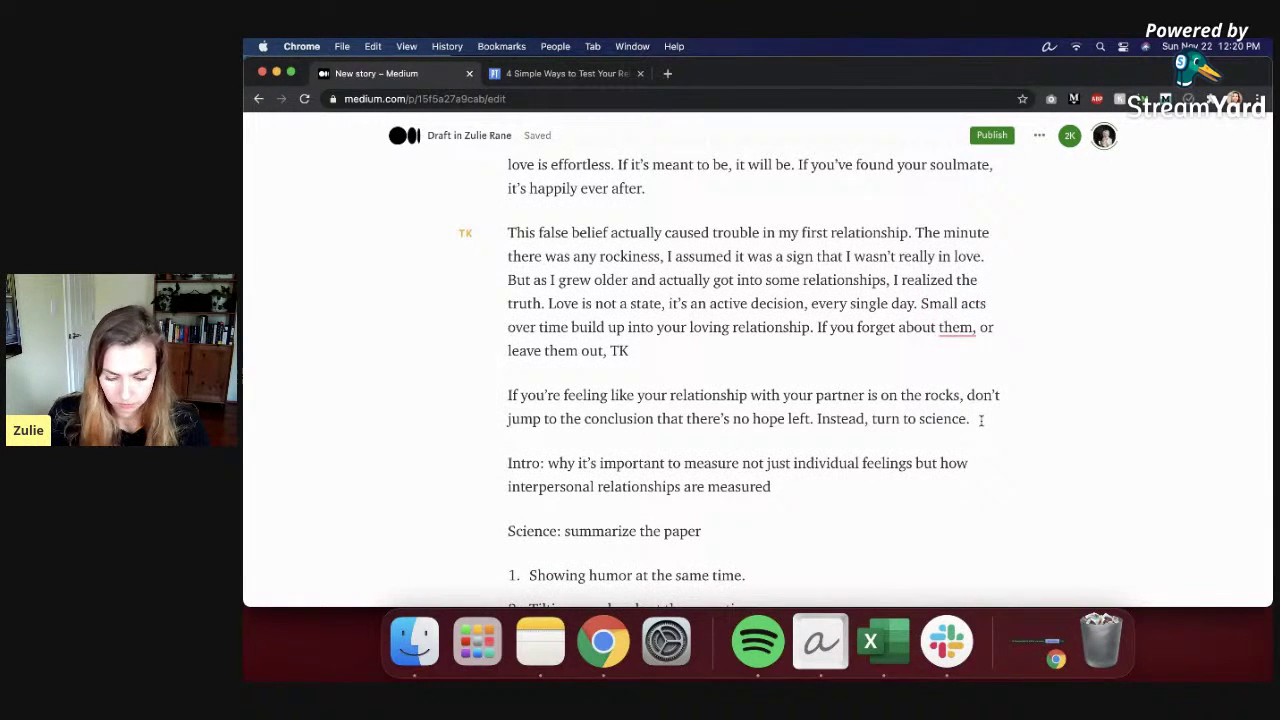
type("A recen")
type("t study ")
type("in 2020 shows t")
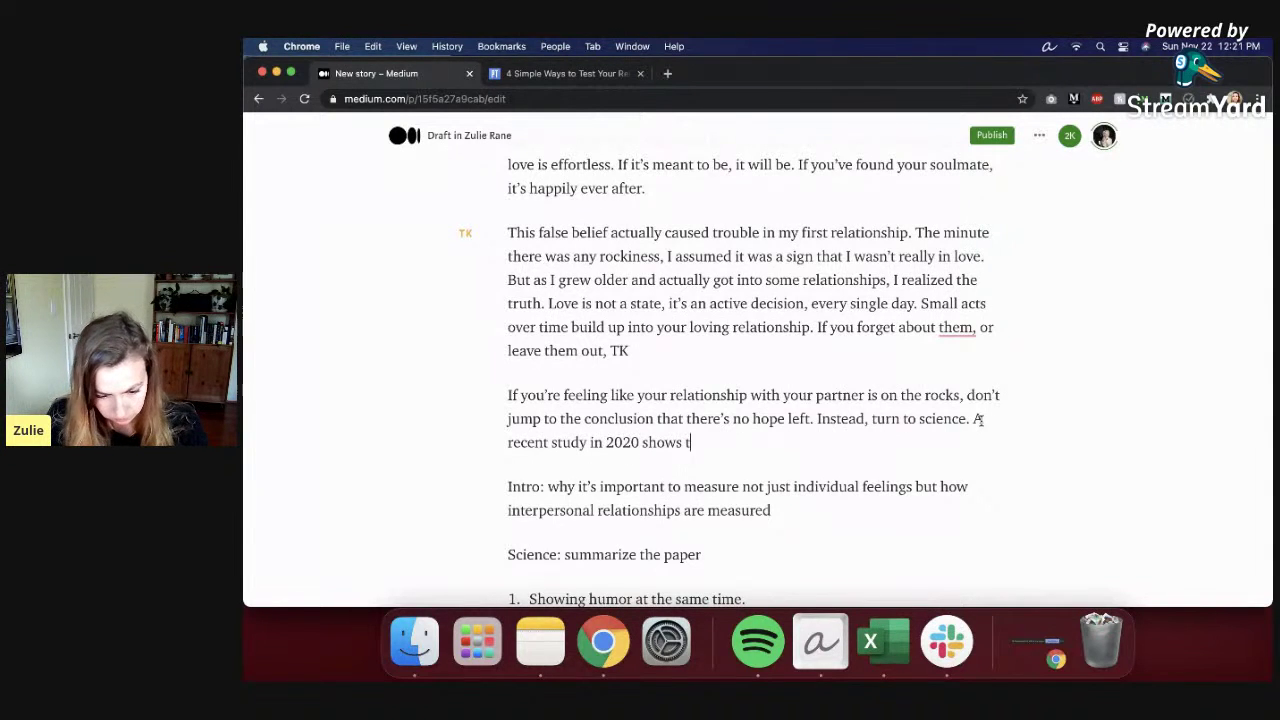
Step: Remove "Intro: why" from the outline note and merge the rest into the study sentence as "that it's important to measure"
left_click(576, 487)
key("BackSpace")
key("BackSpace")
key("BackSpace")
key("BackSpace")
key("BackSpace")
key("BackSpace")
key("BackSpace")
key("BackSpace")
key("BackSpace")
key("BackSpace")
key("BackSpace")
key("BackSpace")
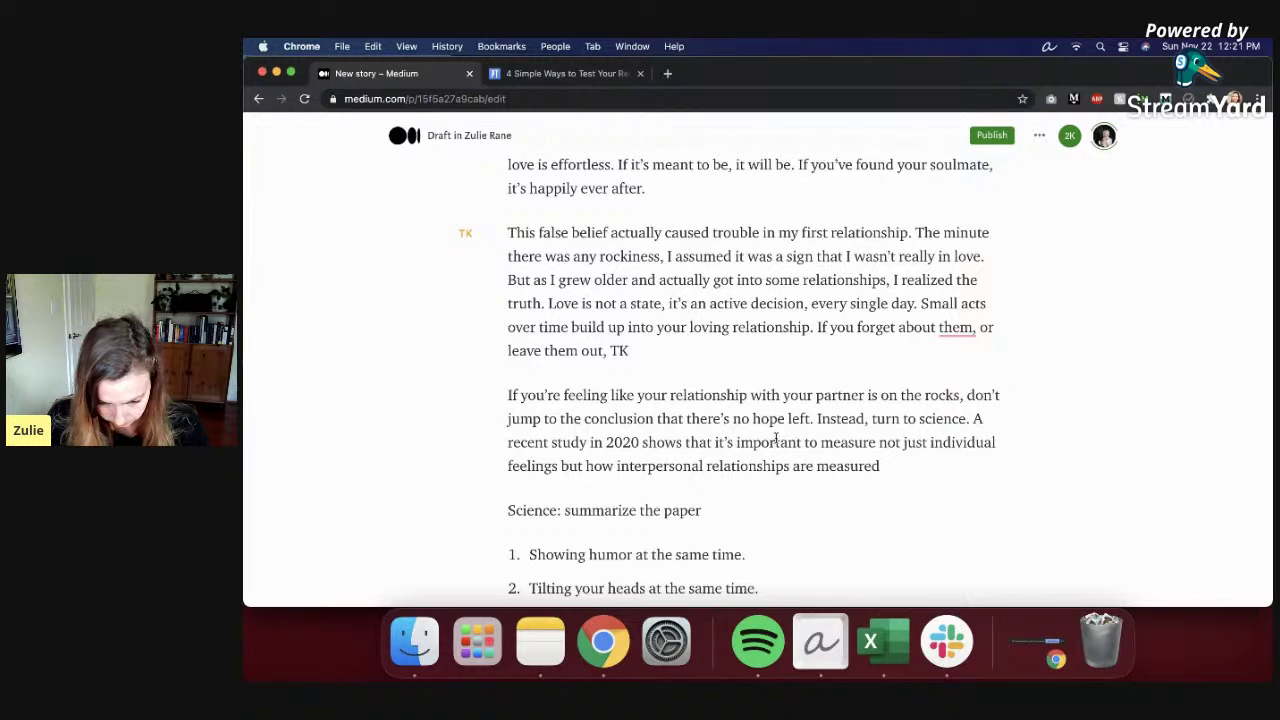
Step: Insert "when determining if a relationship is going well or poorly" before "it's important to measure" in the study sentence
type("when determ")
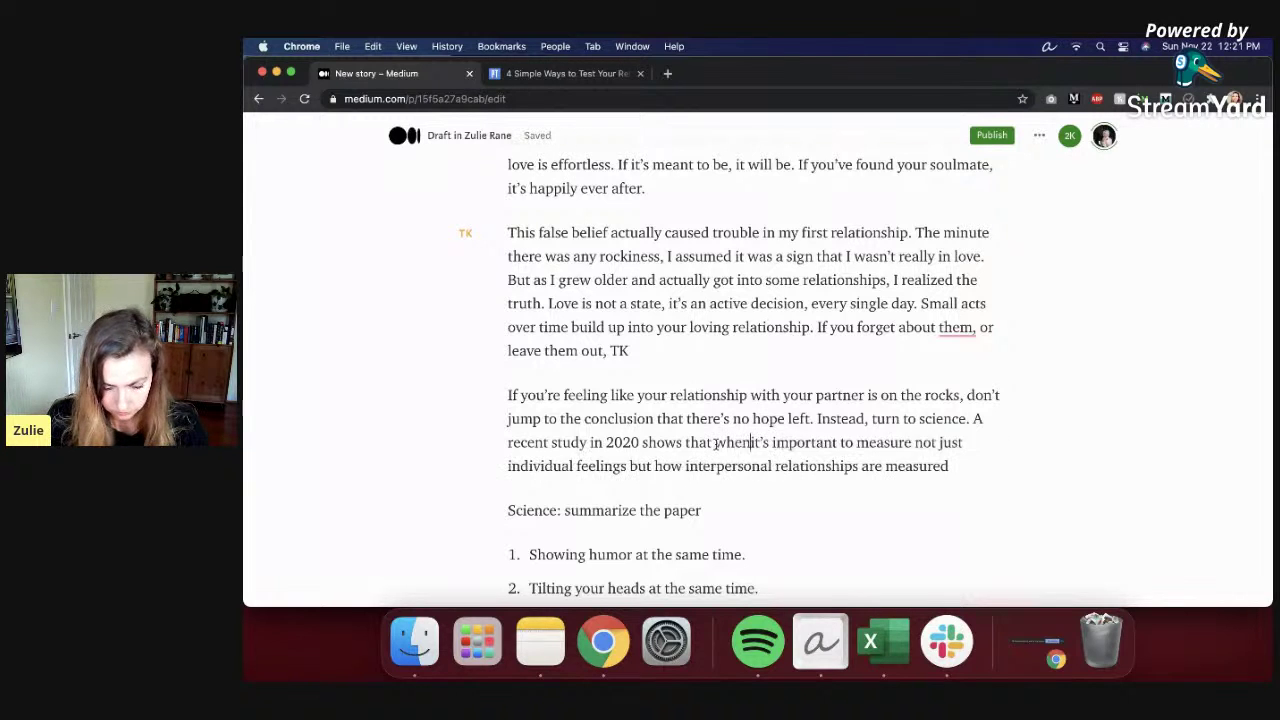
type("ining if a ")
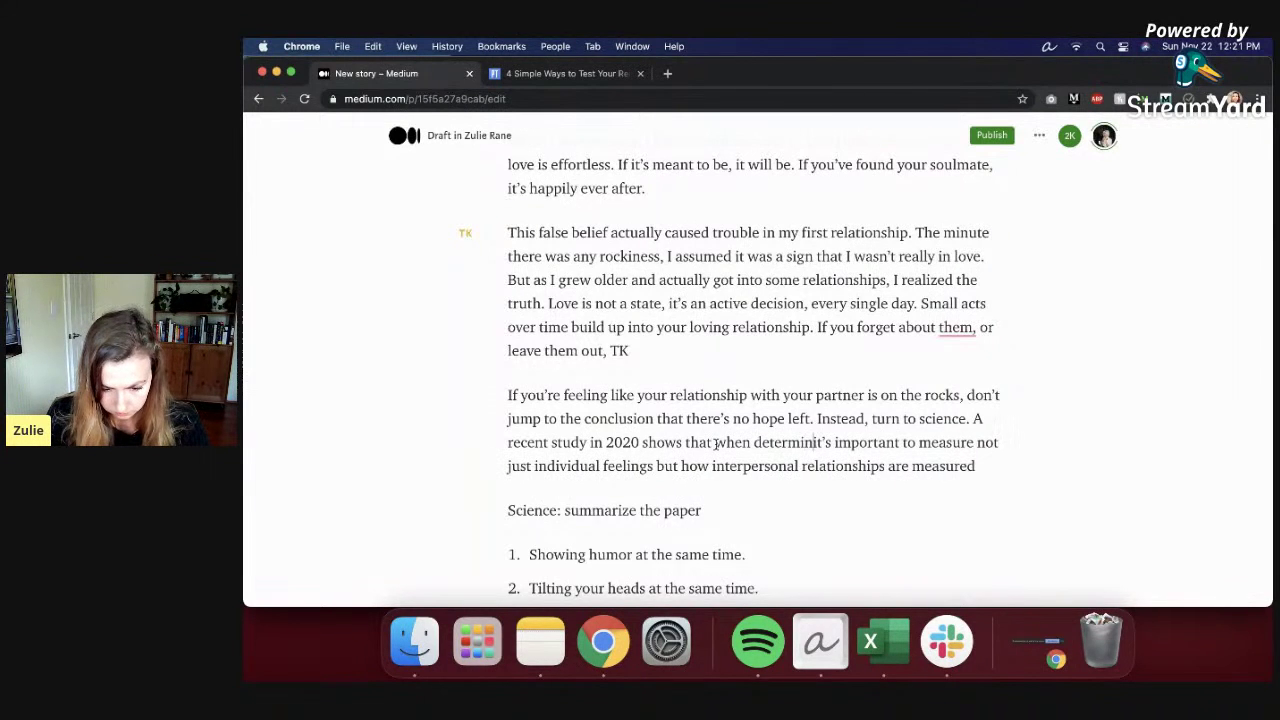
type("relationship is go")
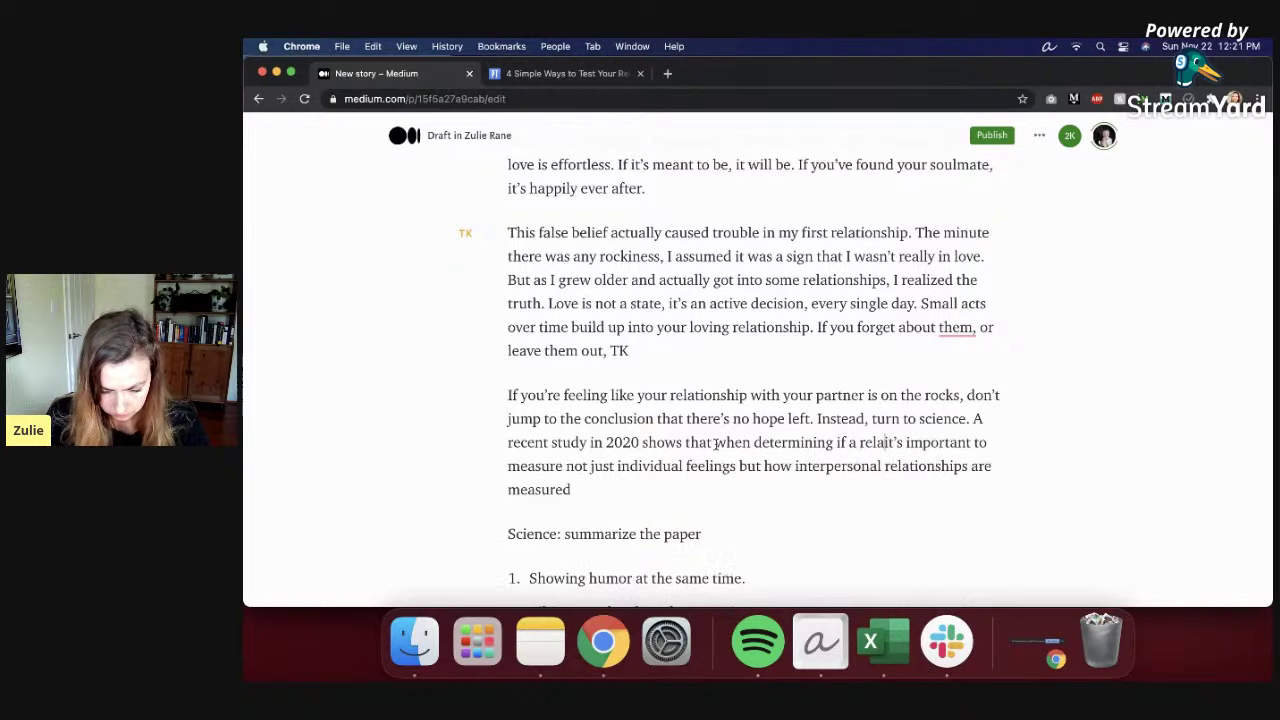
type("ing well or poorly.")
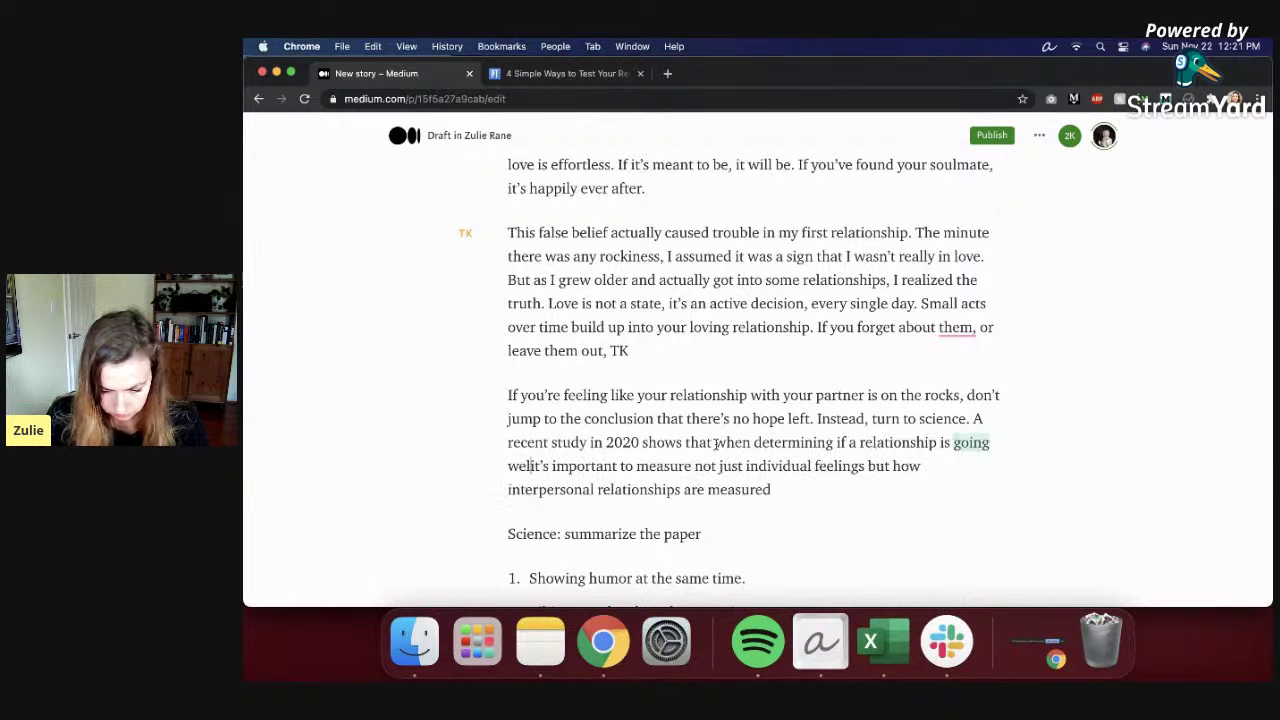
key("BackSpace")
key("BackSpace")
Step: Add "In other words, there are actual, measurable traits that can tell you if your relationship is solid or not." to the third paragraph
type(", ther words, there are actual, measurable traits that can")
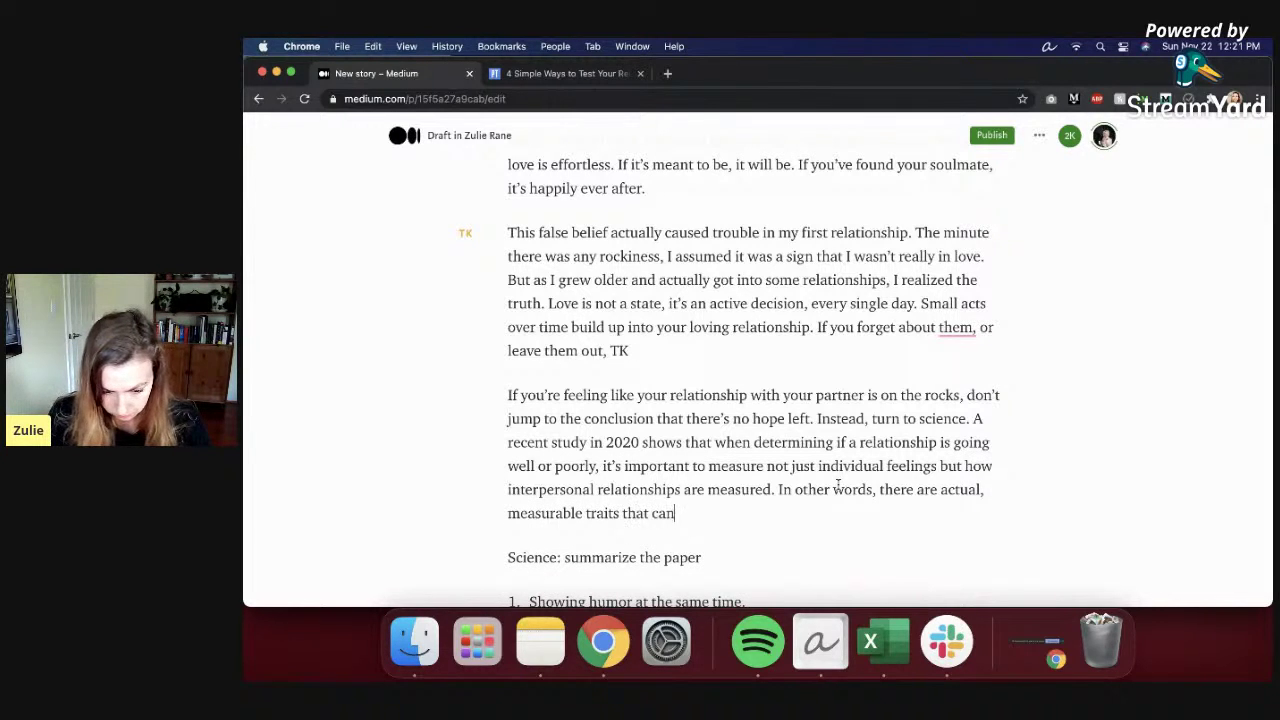
type(" tell you if your relationship is solid or not.")
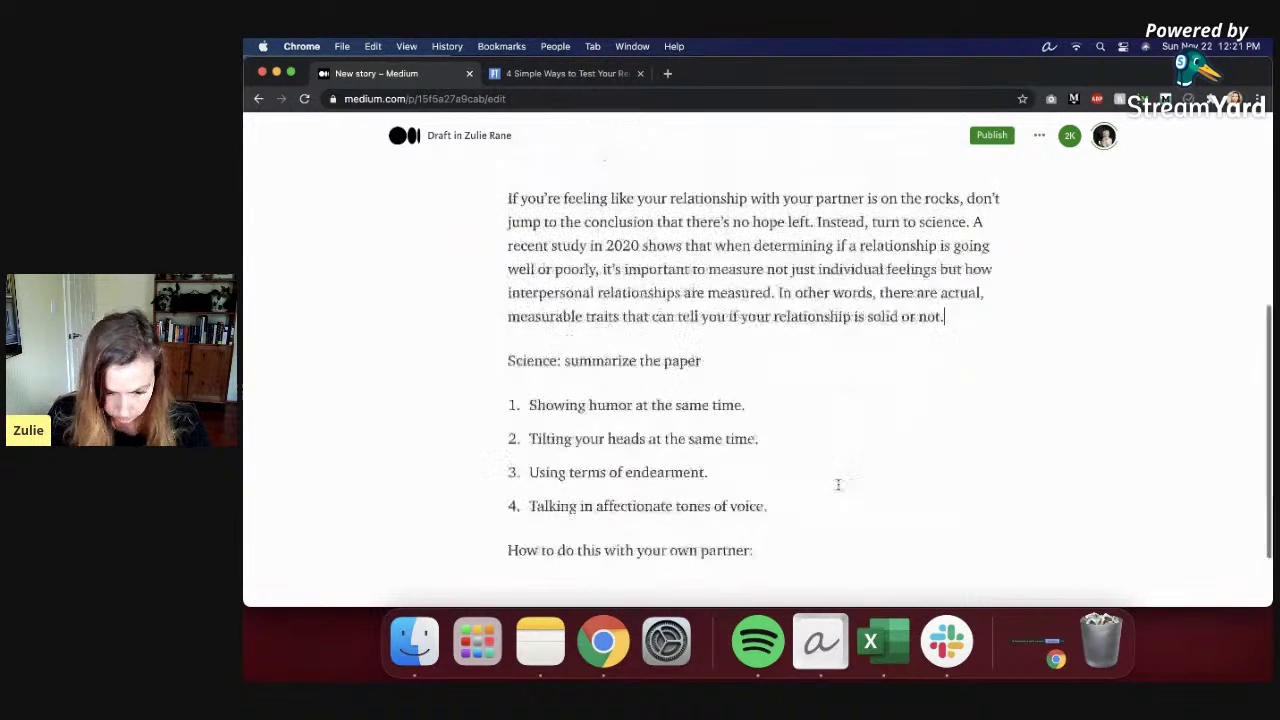
Step: Delete the outline note "Science: summarize the paper" above the numbered list
scroll(838, 484, "down", 4)
left_click(742, 331)
left_click_drag(672, 332, 507, 334)
key("BackSpace")
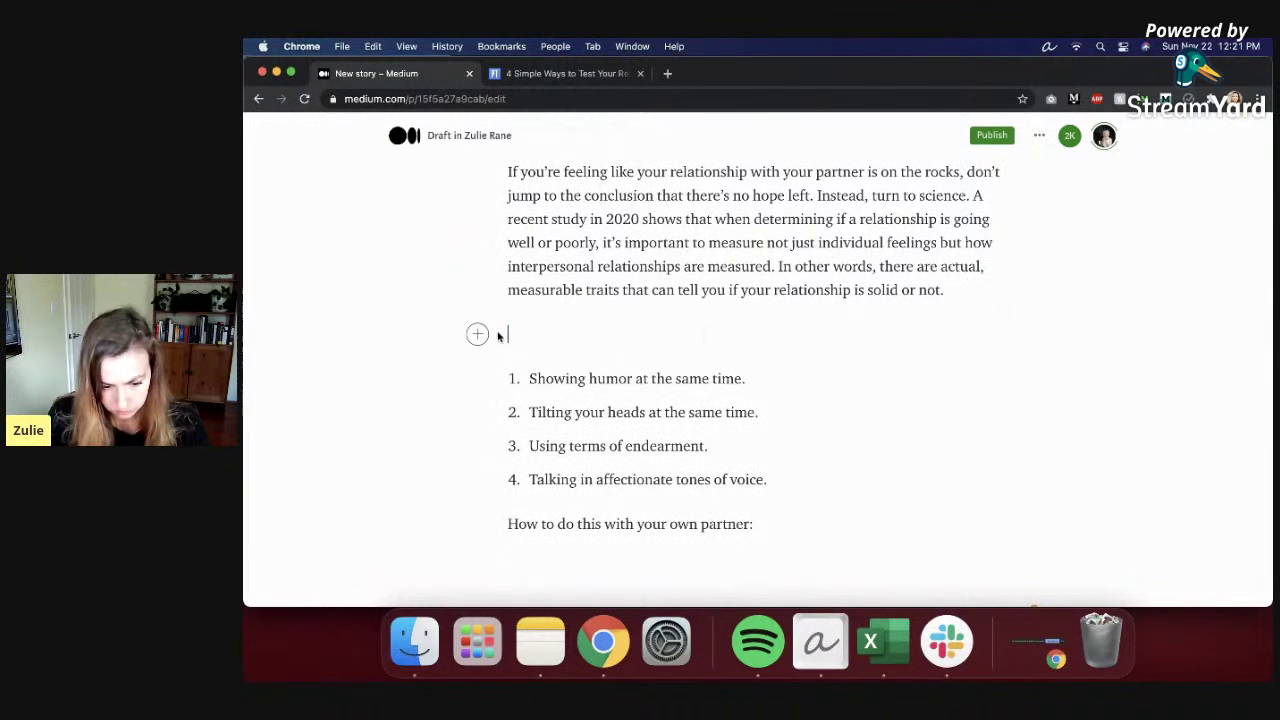
type("These Fo")
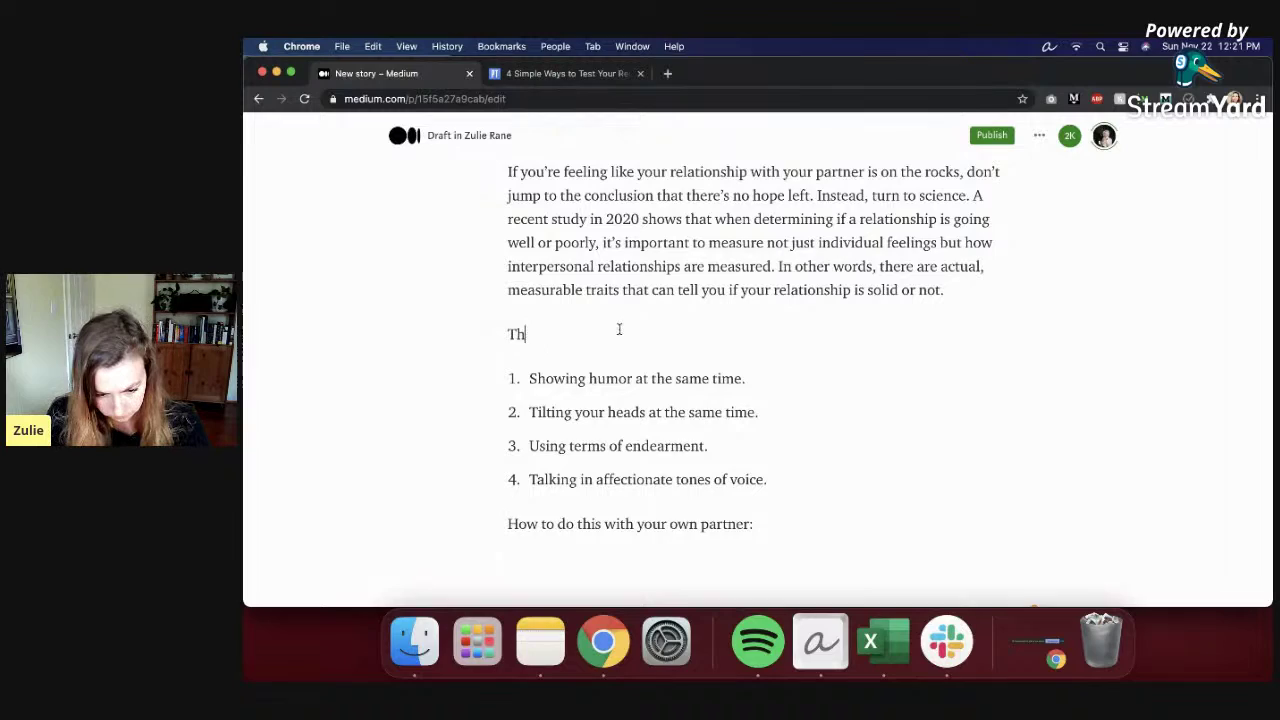
key("BackSpace")
key("BackSpace")
key("BackSpace")
Step: Review the draft from the title through the introduction down to the numbered list of four traits
scroll(650, 360, "up", 6)
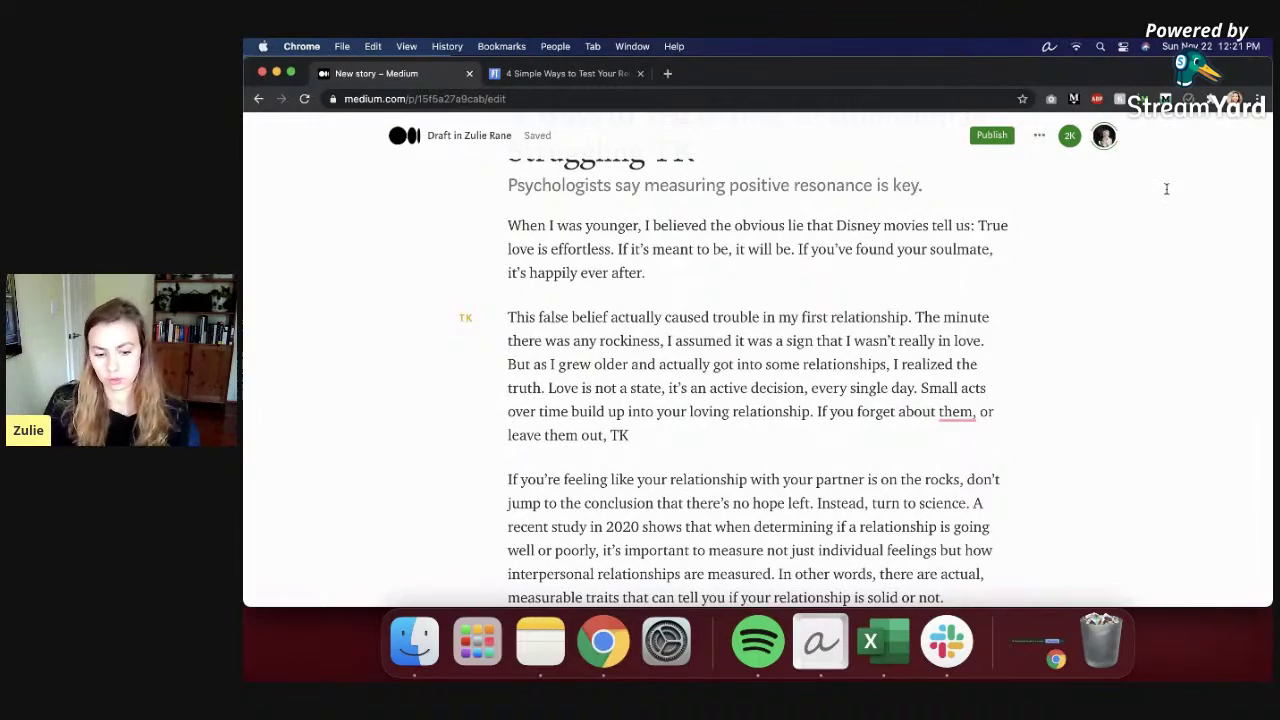
scroll(903, 414, "down", 4)
left_click(664, 248)
scroll(640, 246, "up", 6)
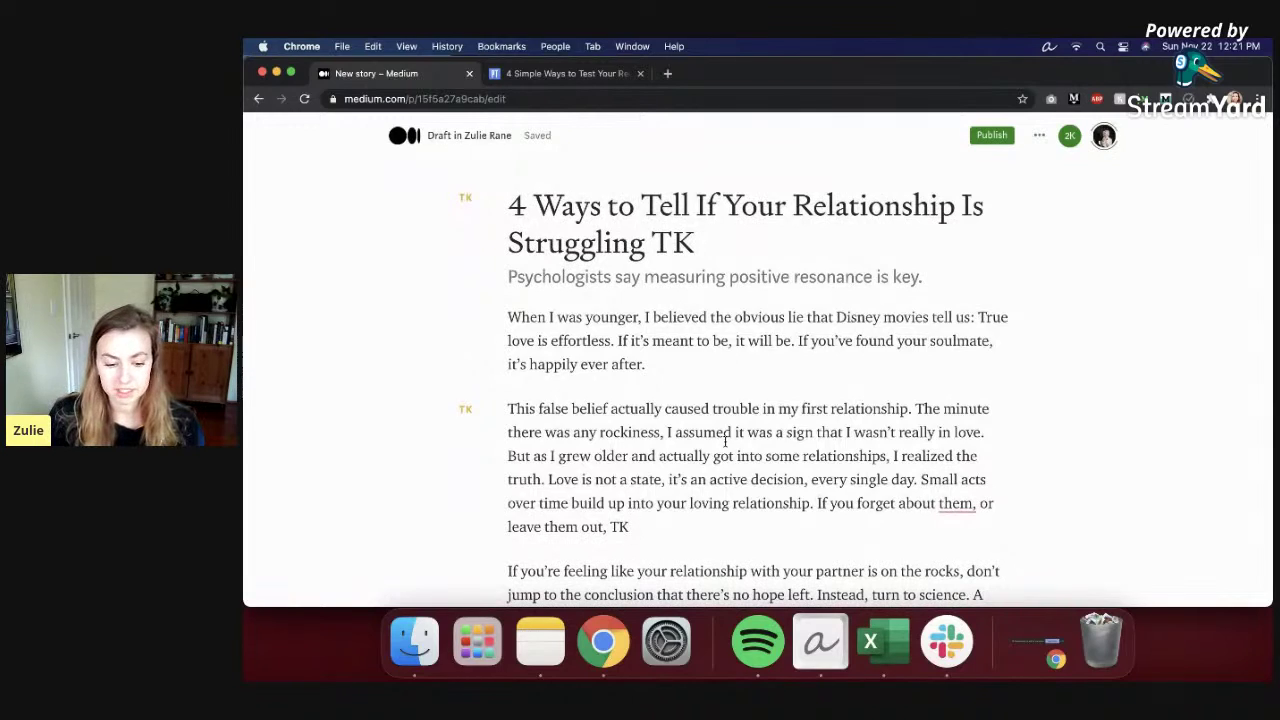
scroll(750, 278, "up", 3)
scroll(722, 457, "down", 8)
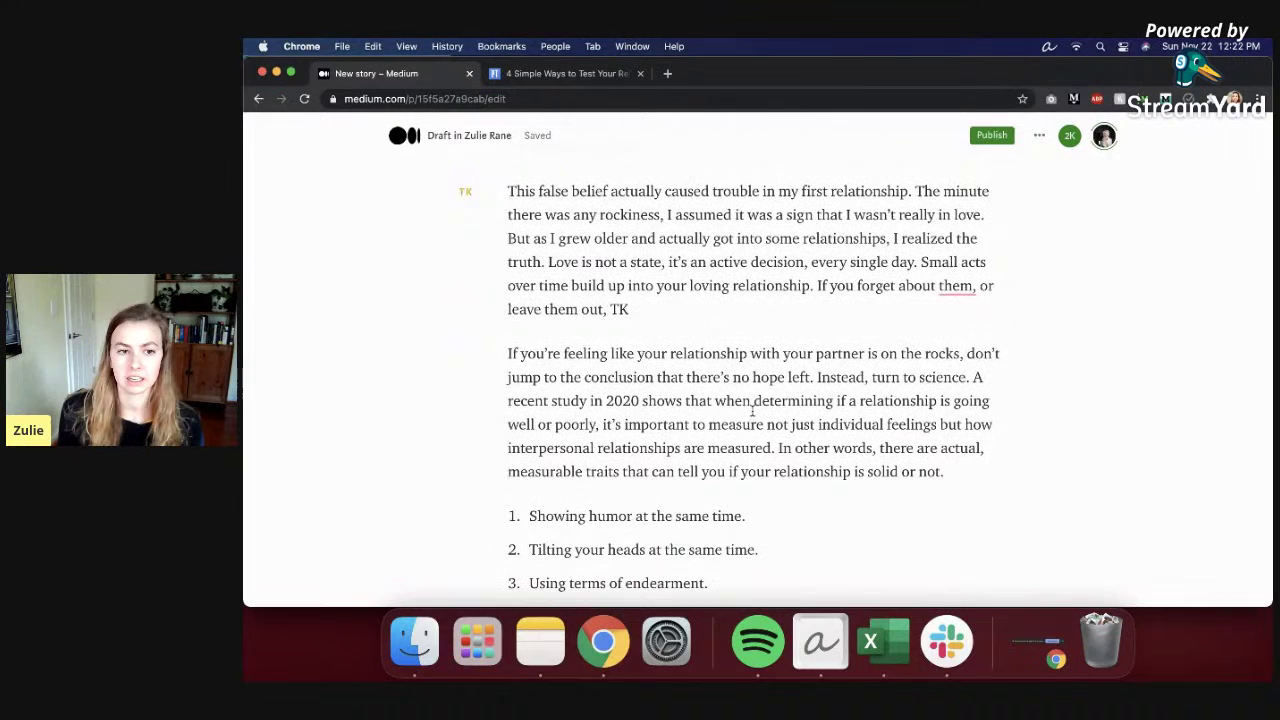
scroll(752, 410, "down", 4)
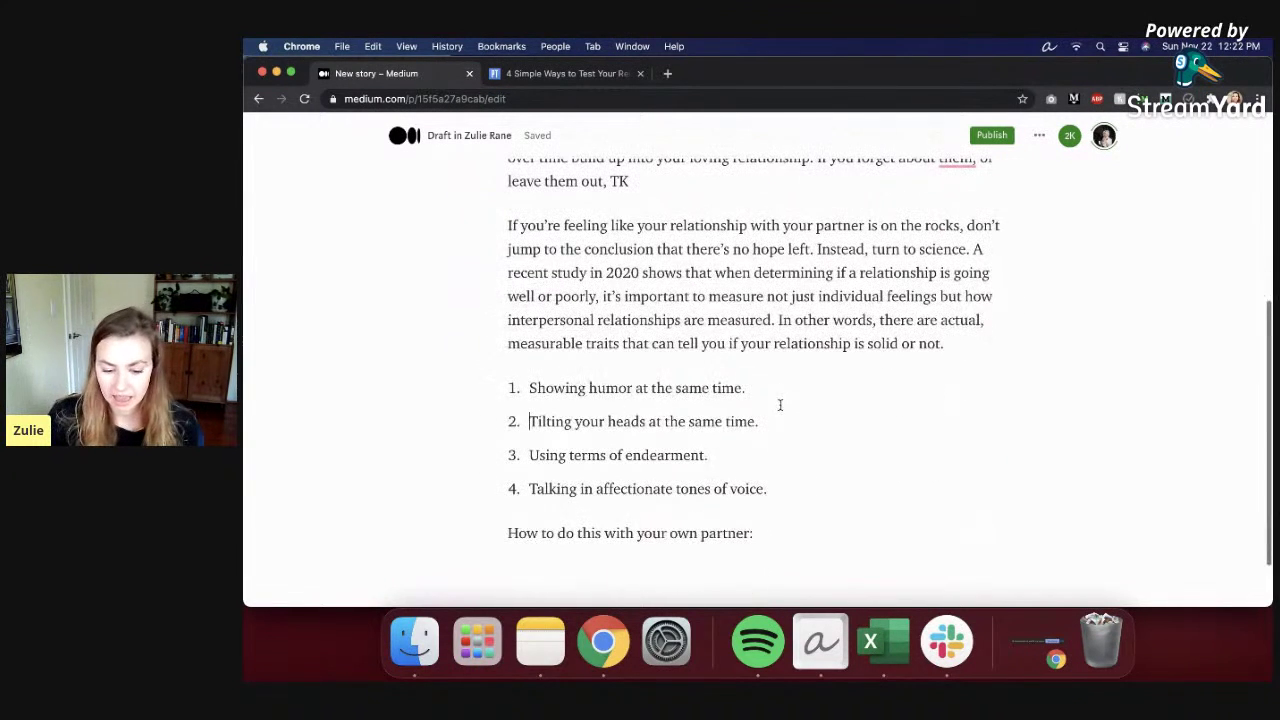
Step: Add an empty paragraph above the numbered list and consult the Psychology Today article before returning to the draft
left_click(1003, 326)
key("Return")
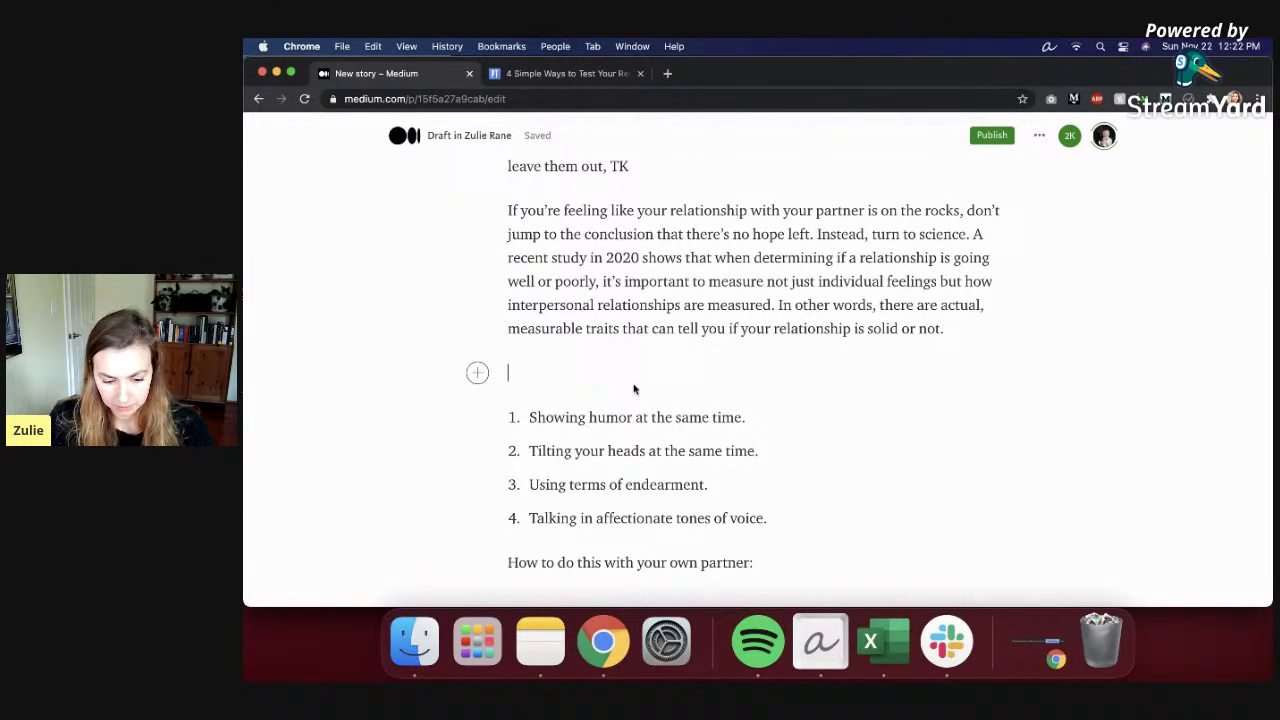
left_click(565, 74)
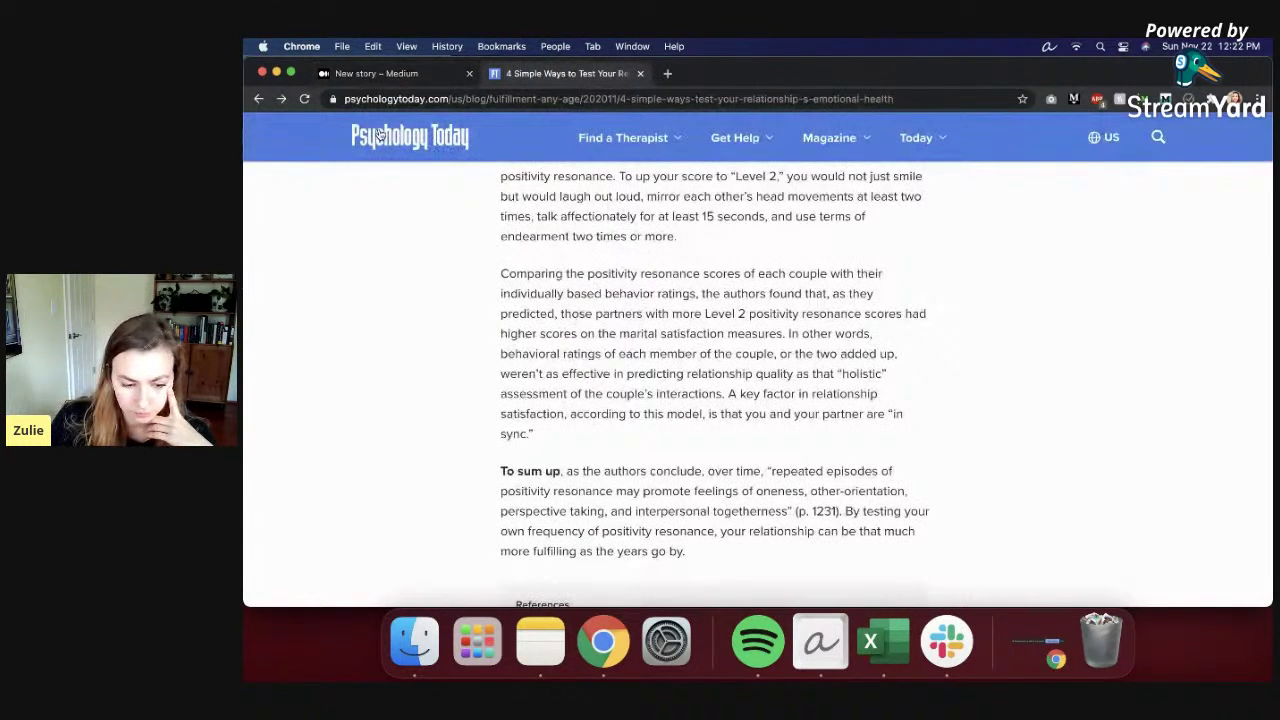
left_click(404, 74)
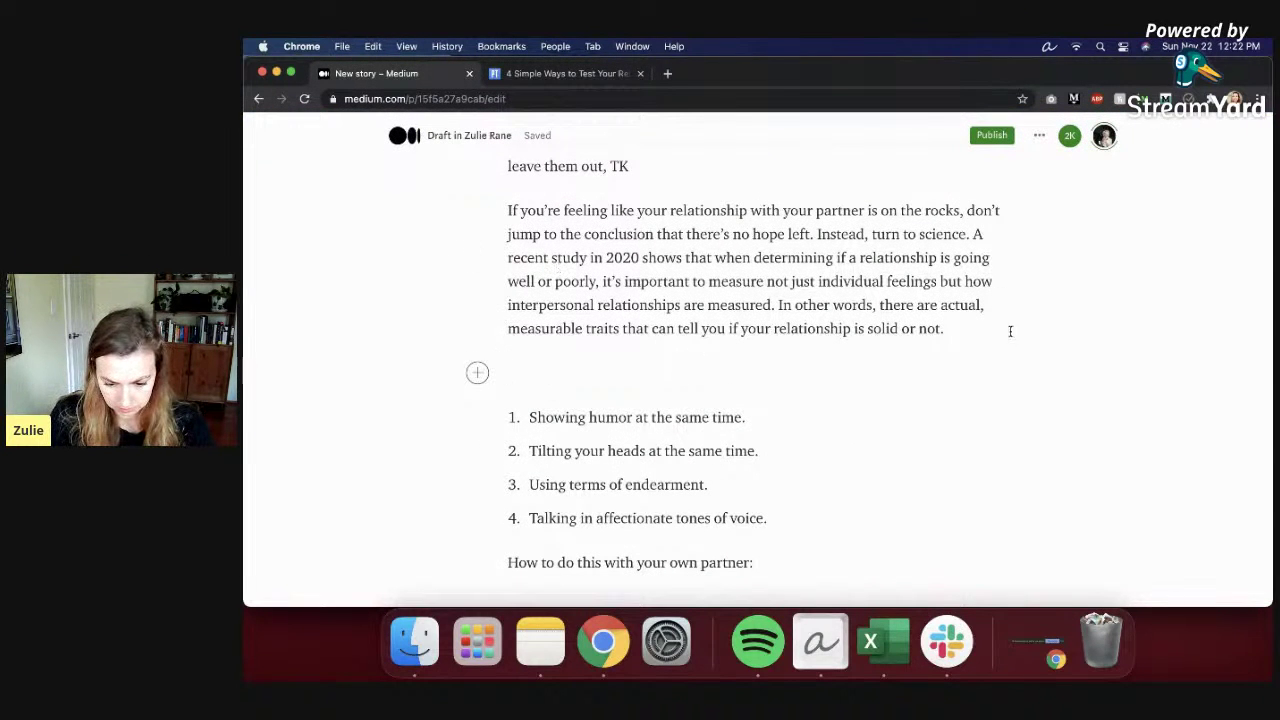
Step: Write "These four traits tell you if your relationship is in a good place." as a new paragraph above the numbered list
key("Return")
key("Up")
type("This")
type("e four traits tell ")
type("you if your")
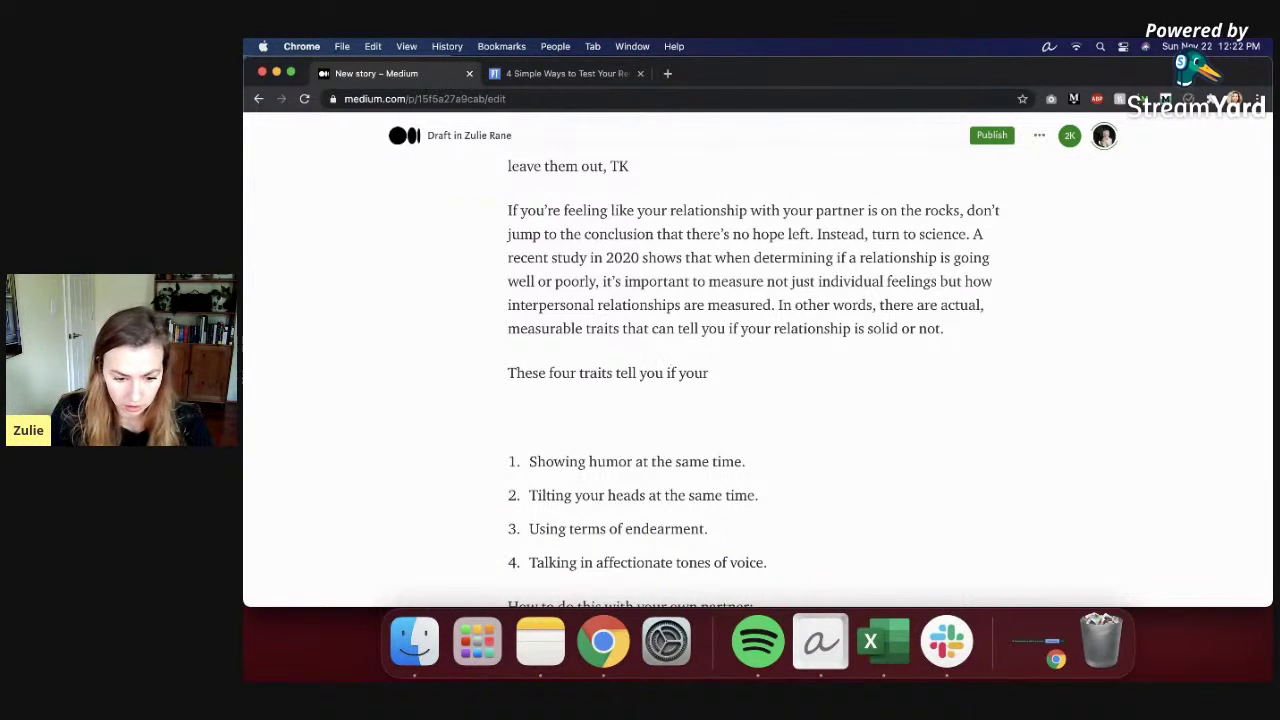
type(" relationship")
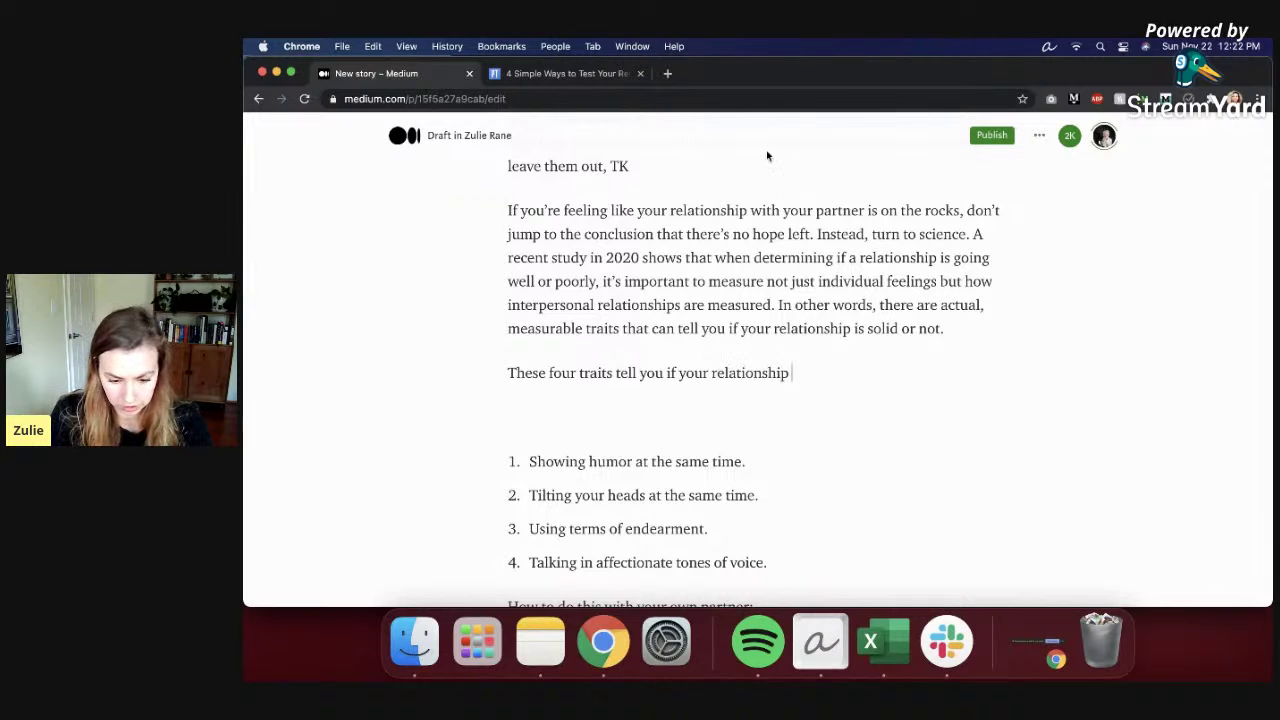
left_click(568, 73)
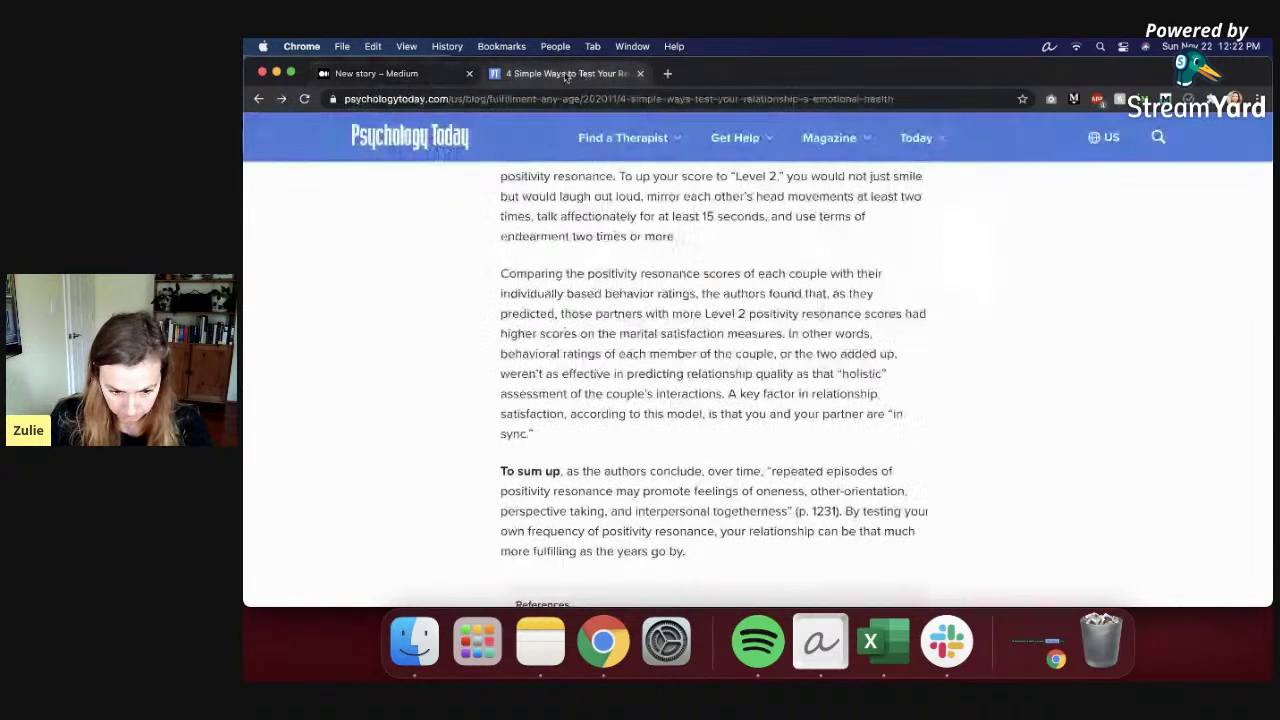
left_click(398, 78)
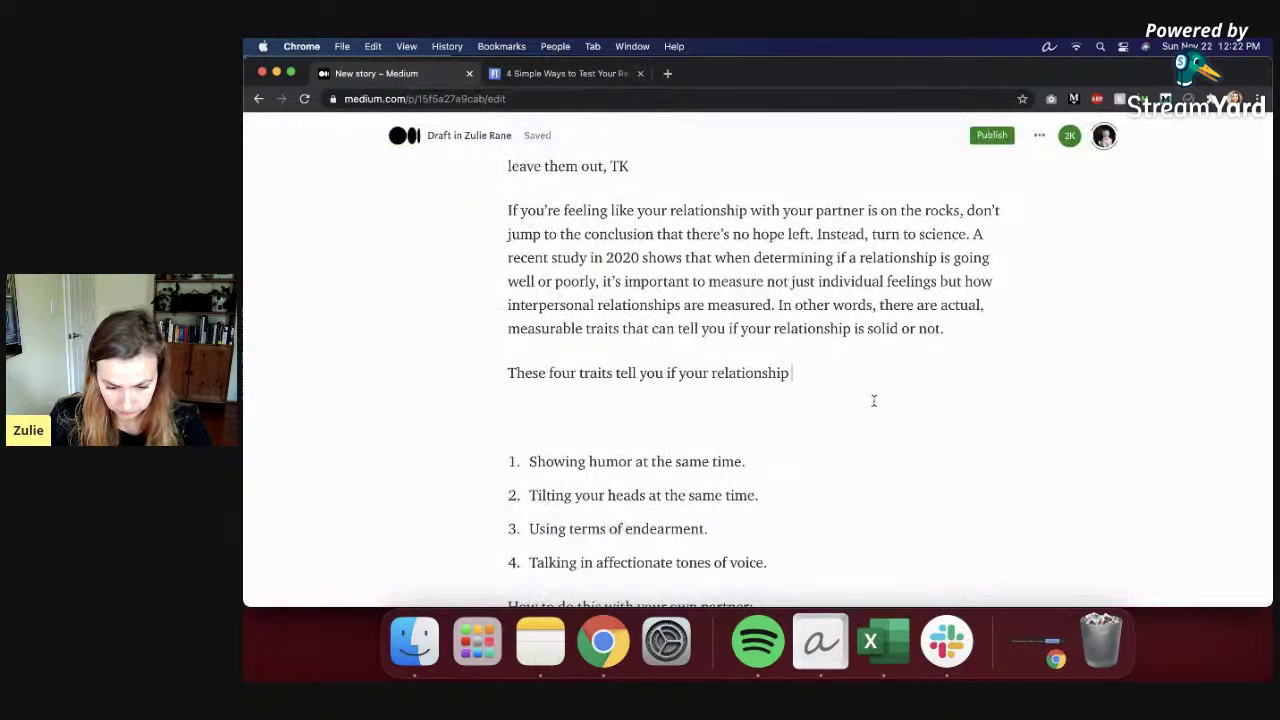
type("is in a good place.")
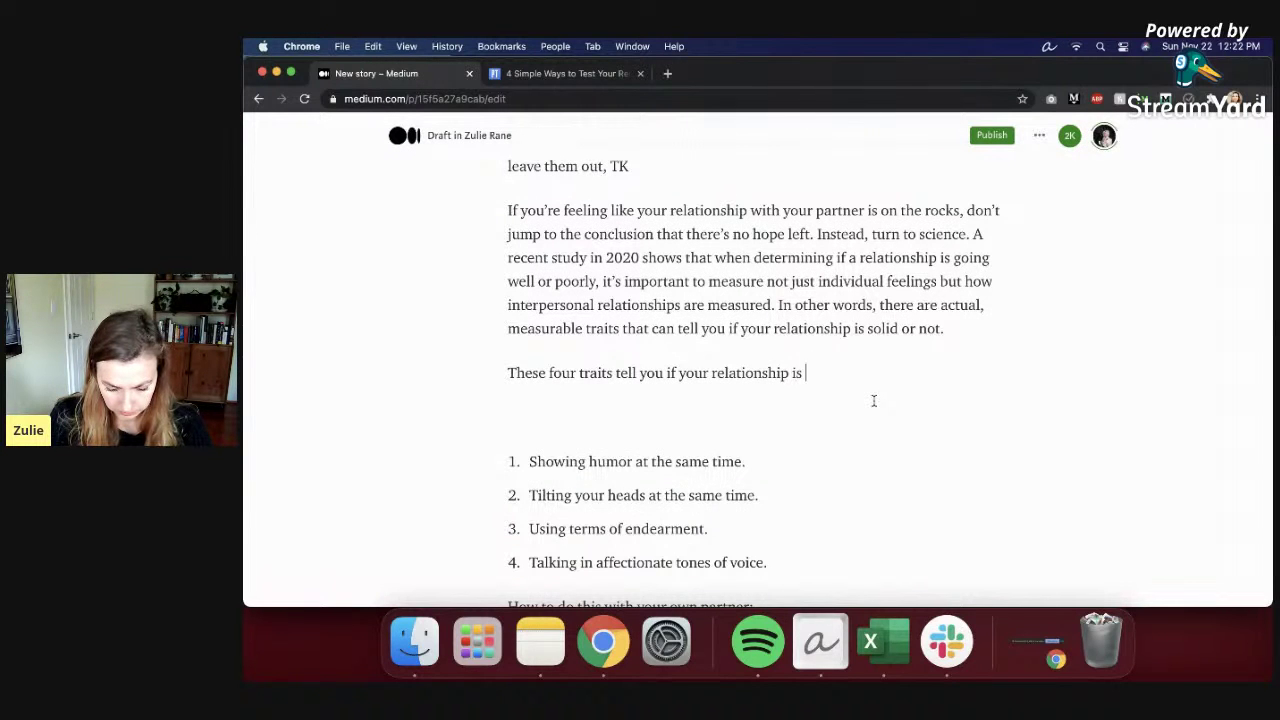
Step: Format the sentence about the four traits as a large heading and leave one empty paragraph between it and the numbered list
triple_click(745, 373)
left_click(742, 358)
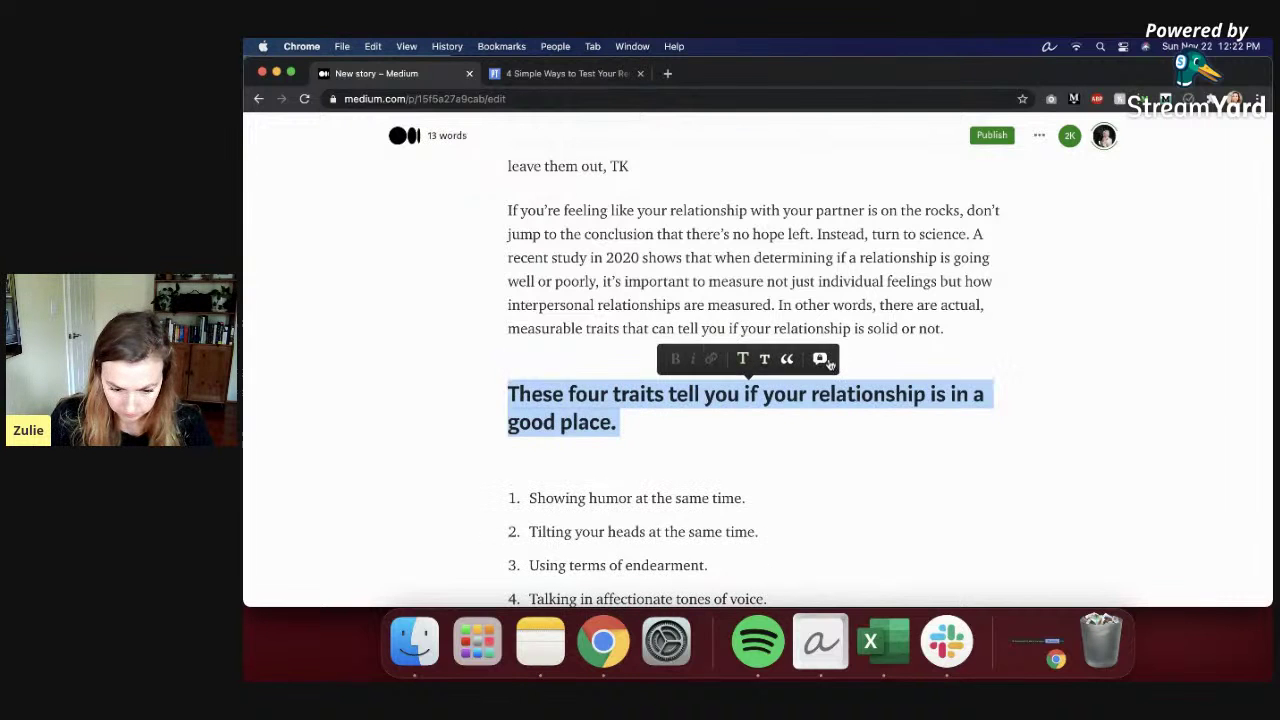
left_click(824, 430)
scroll(826, 420, "down", 1)
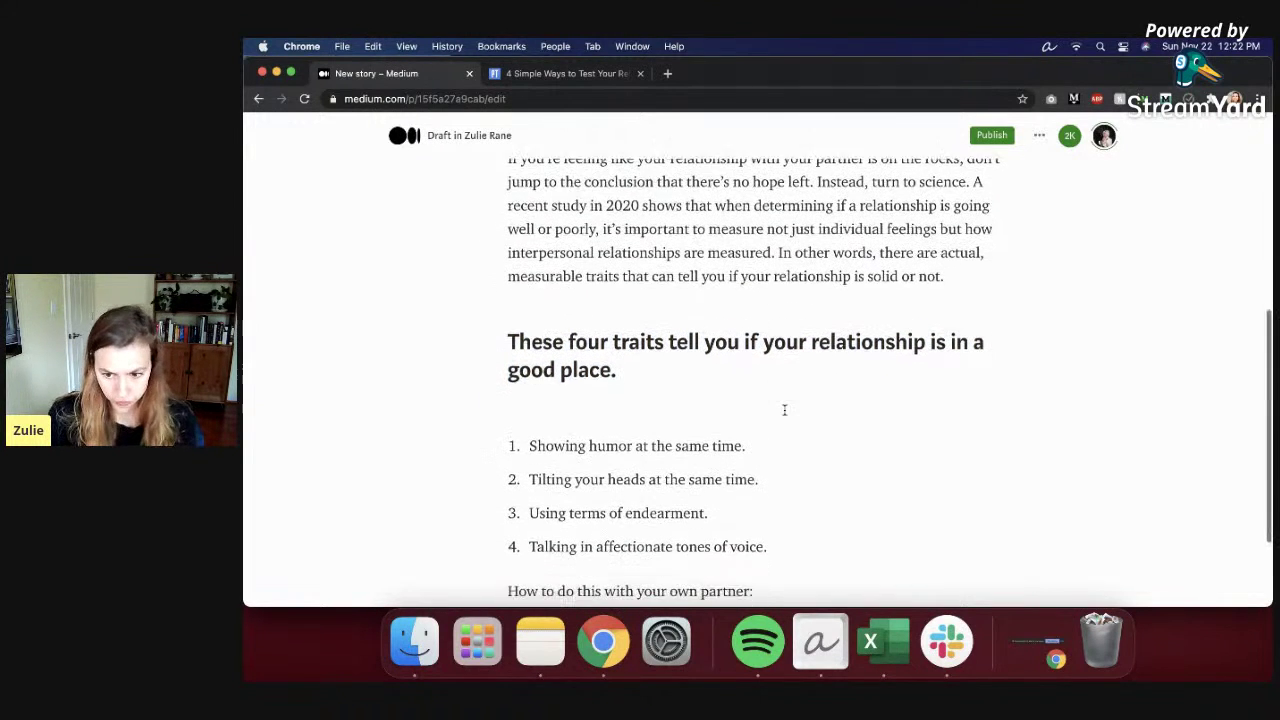
scroll(784, 410, "up", 2)
left_click(677, 487)
key("BackSpace")
scroll(655, 500, "down", 1)
key("Return")
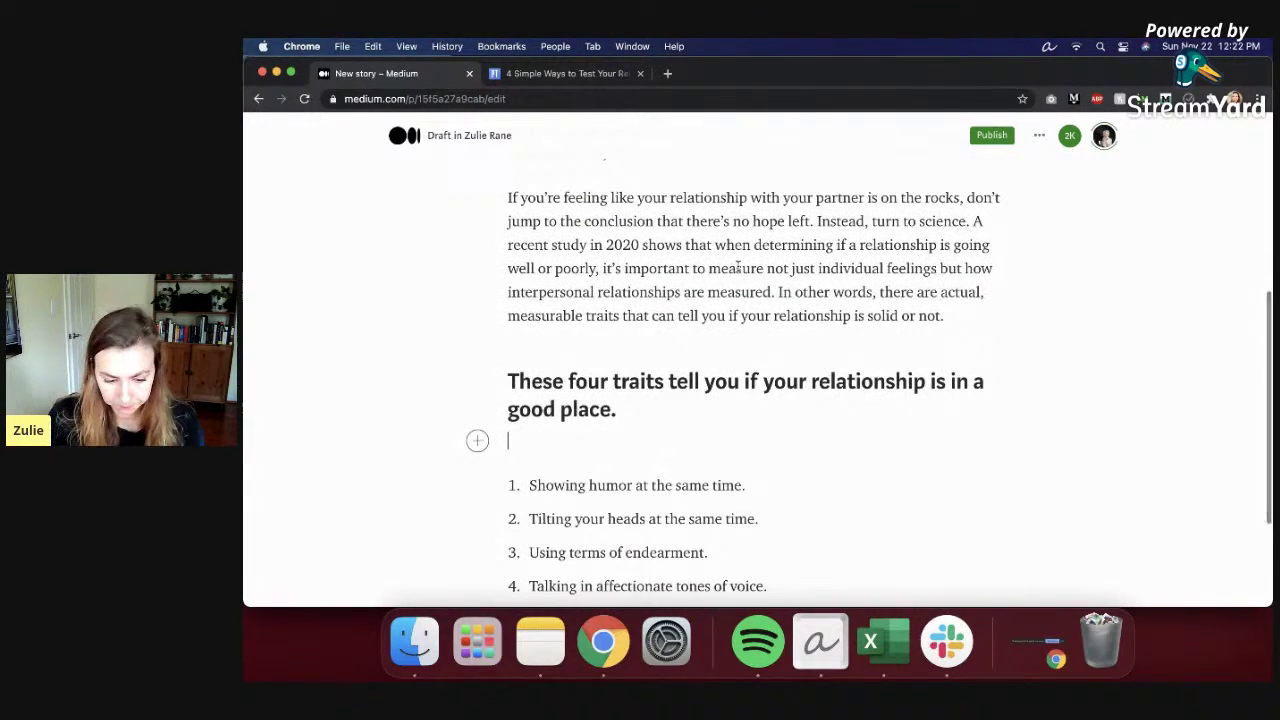
Step: Look up the study in the Psychology Today references and begin the paragraph under the heading with the lead author's surname and "et al, 2020, discuss in their paper"
left_click(560, 73)
scroll(682, 408, "down", 5)
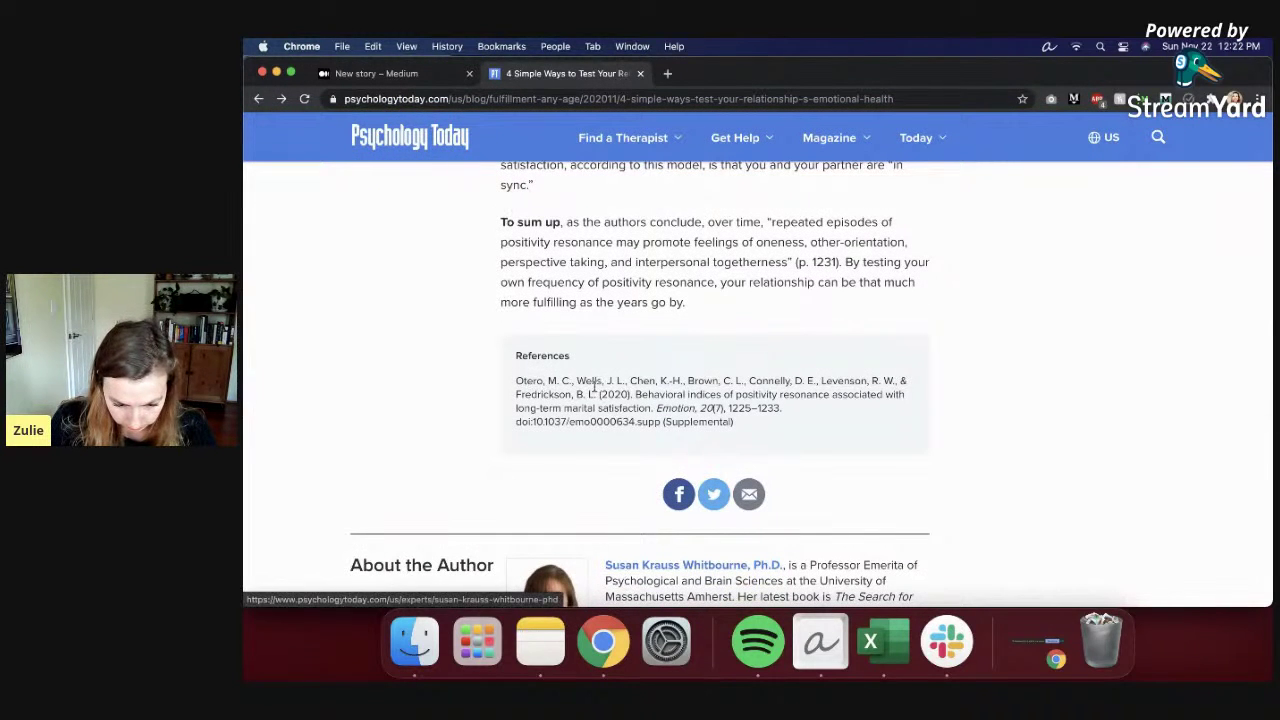
left_click(374, 80)
type("Oter")
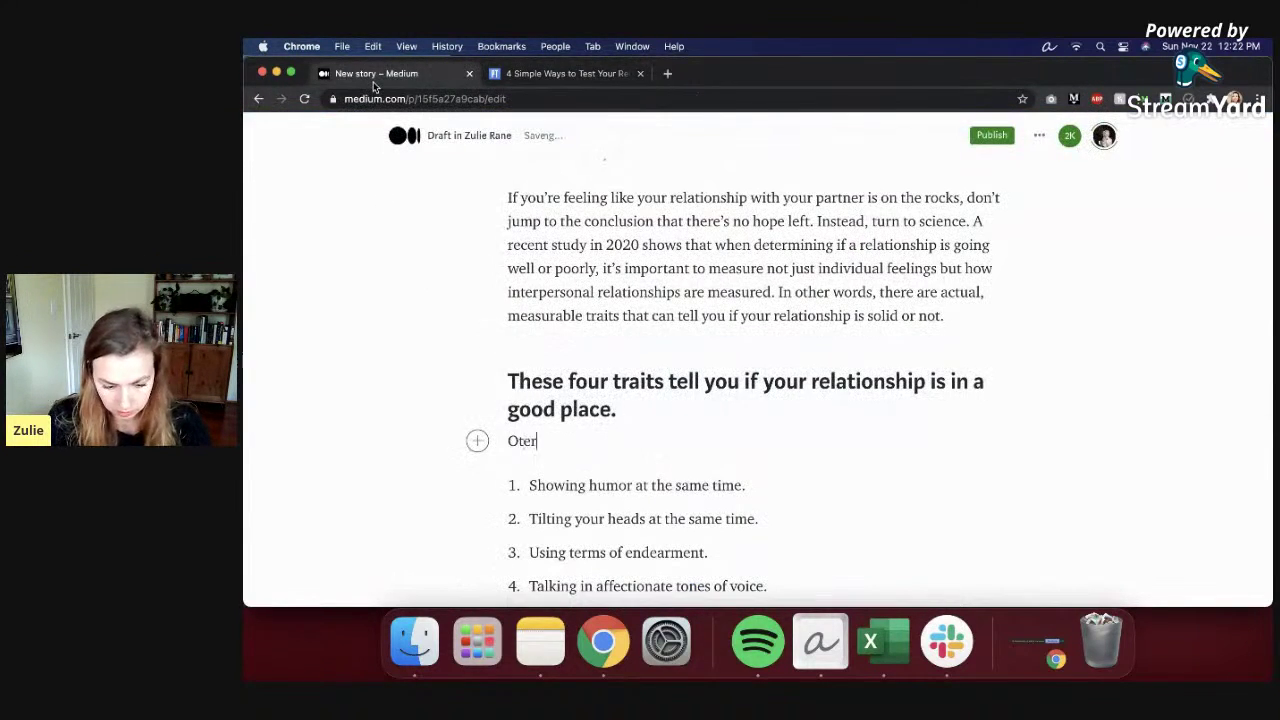
type("o et al, 2020, ")
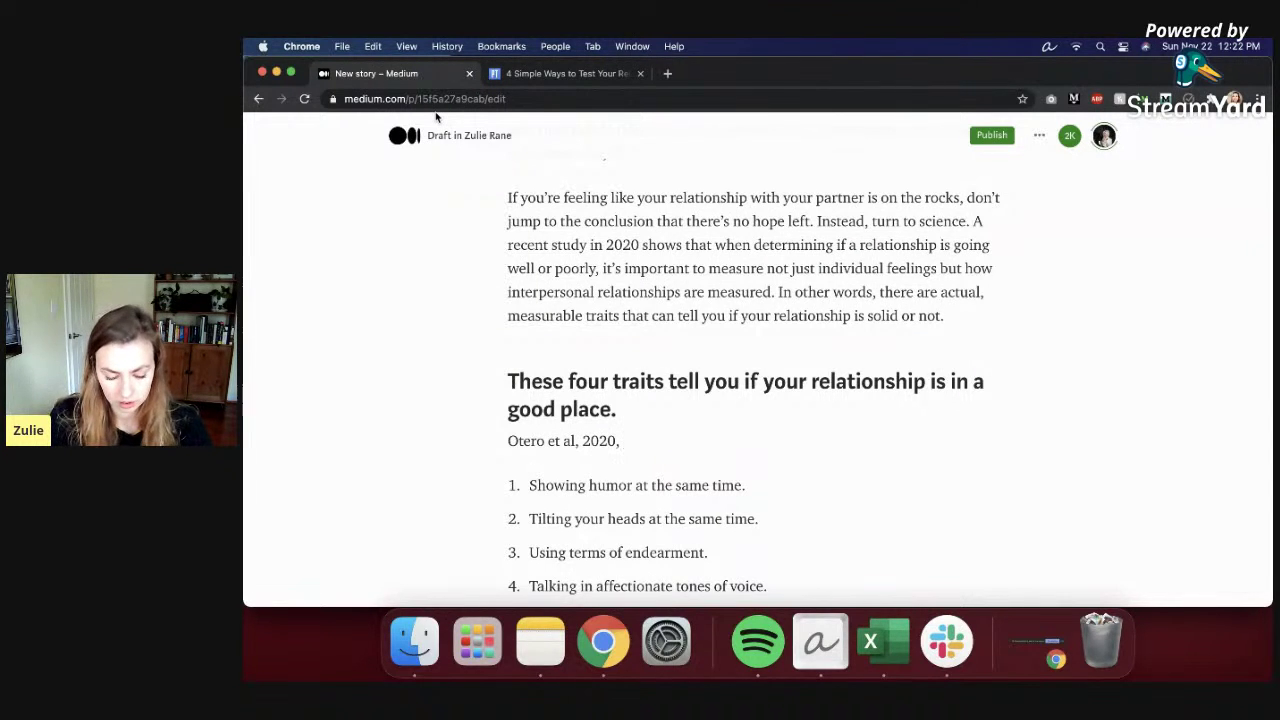
type("discuss in their paper")
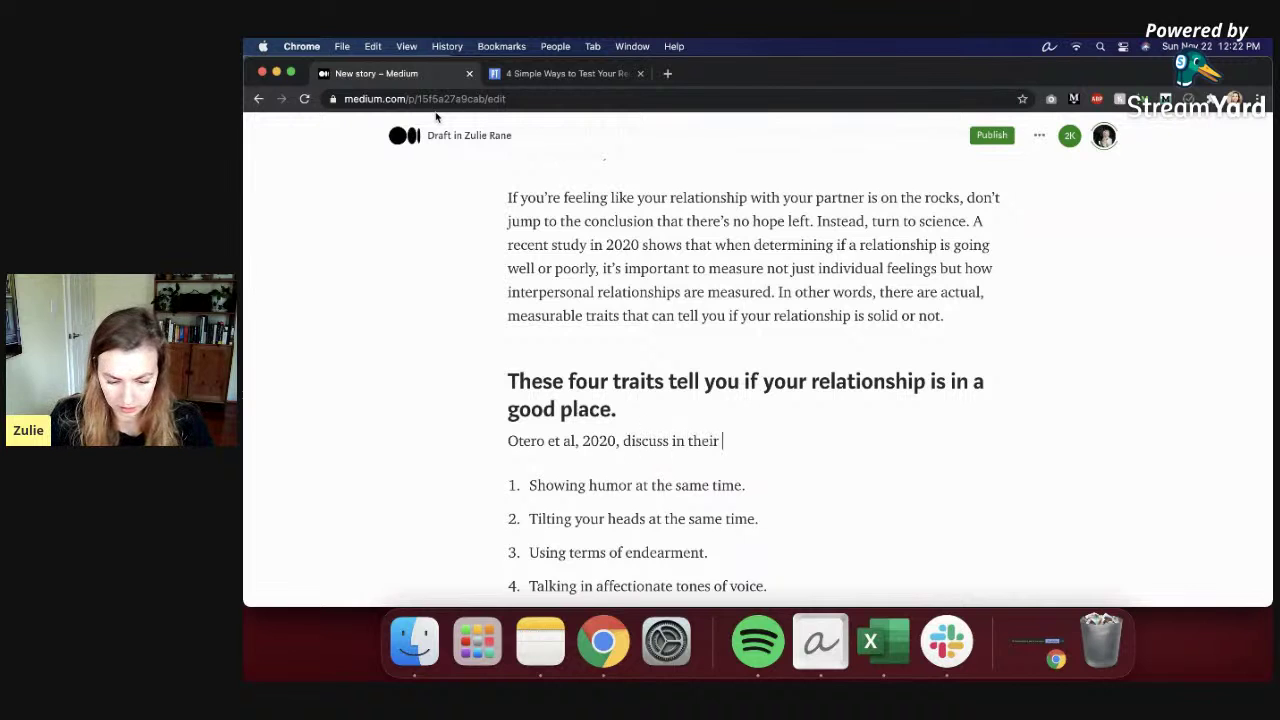
Step: Search the web for "Behavioral indices of positivity resonance associated with long-term marital satisfaction" and open the APA PsycNet record
left_click(538, 72)
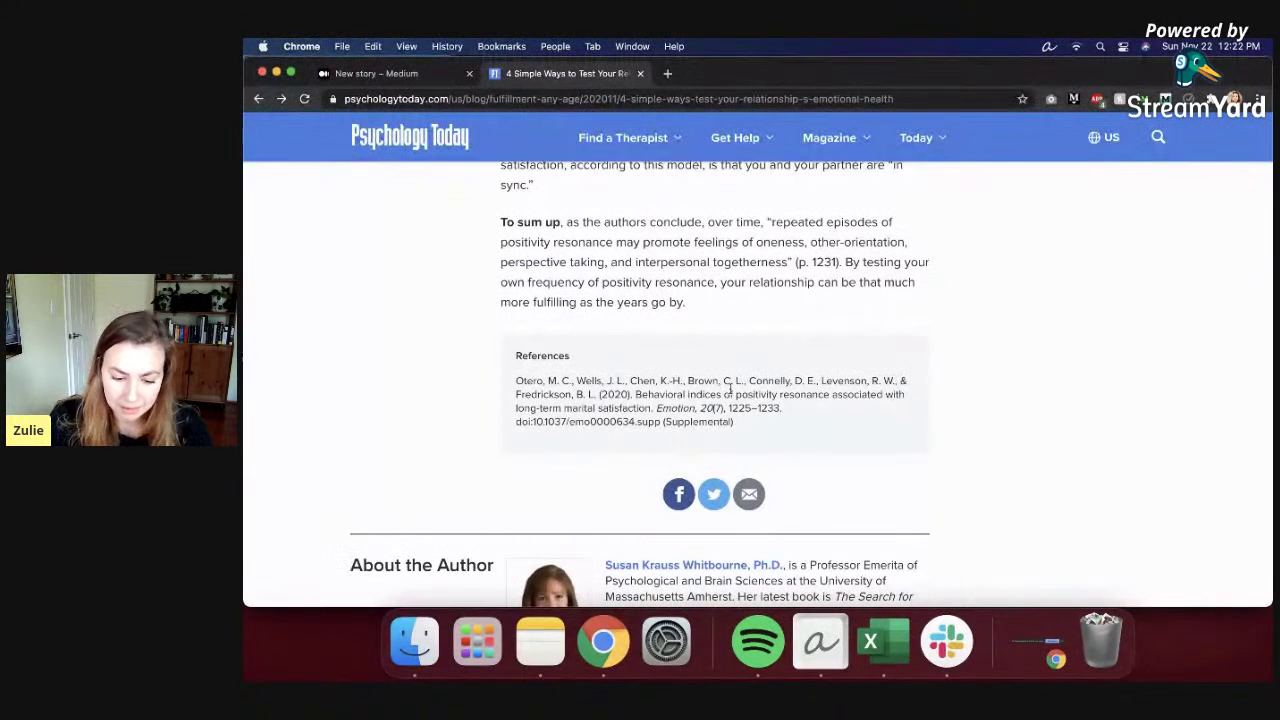
left_click_drag(635, 394, 649, 408)
key("super+c")
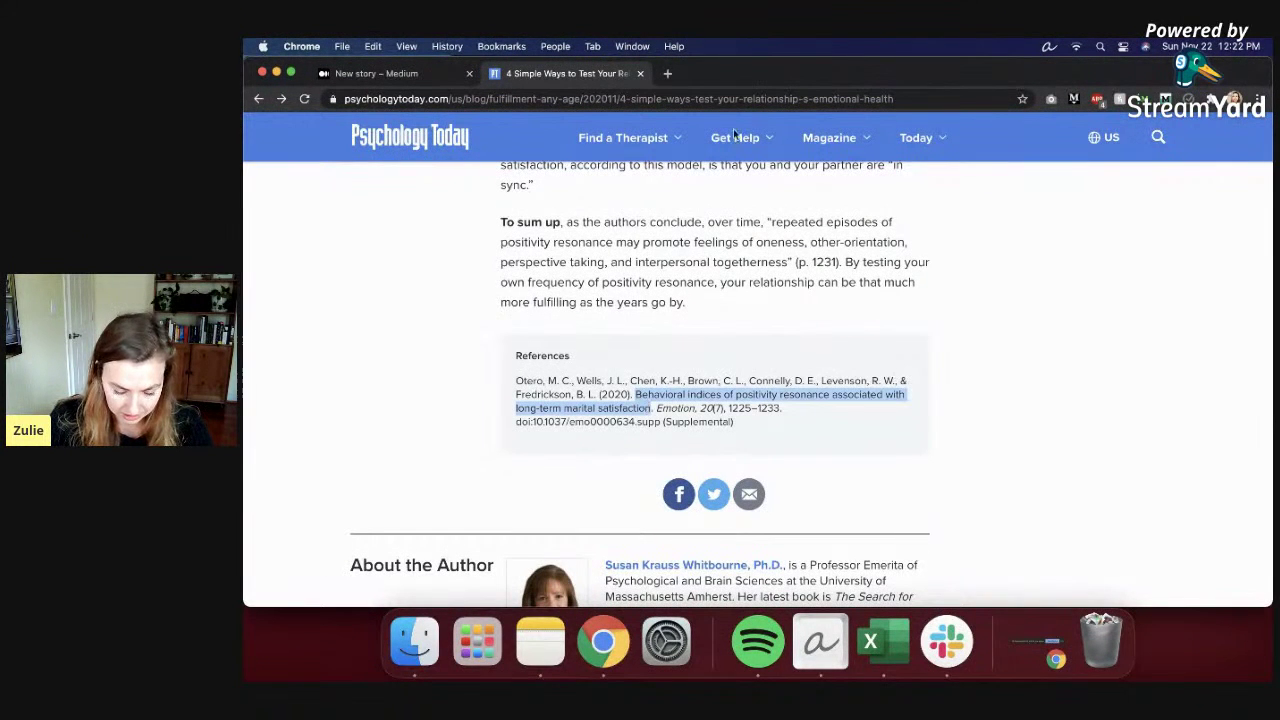
left_click(671, 76)
key("super+v")
key("Return")
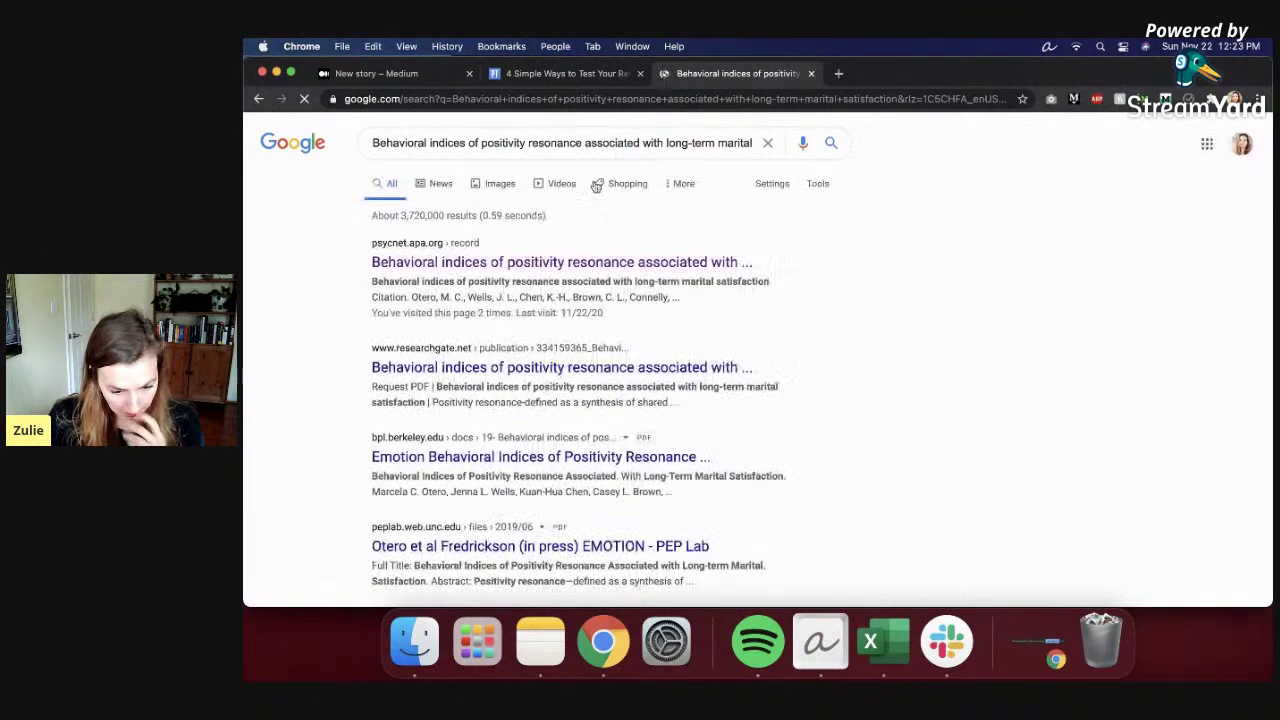
left_click(549, 266)
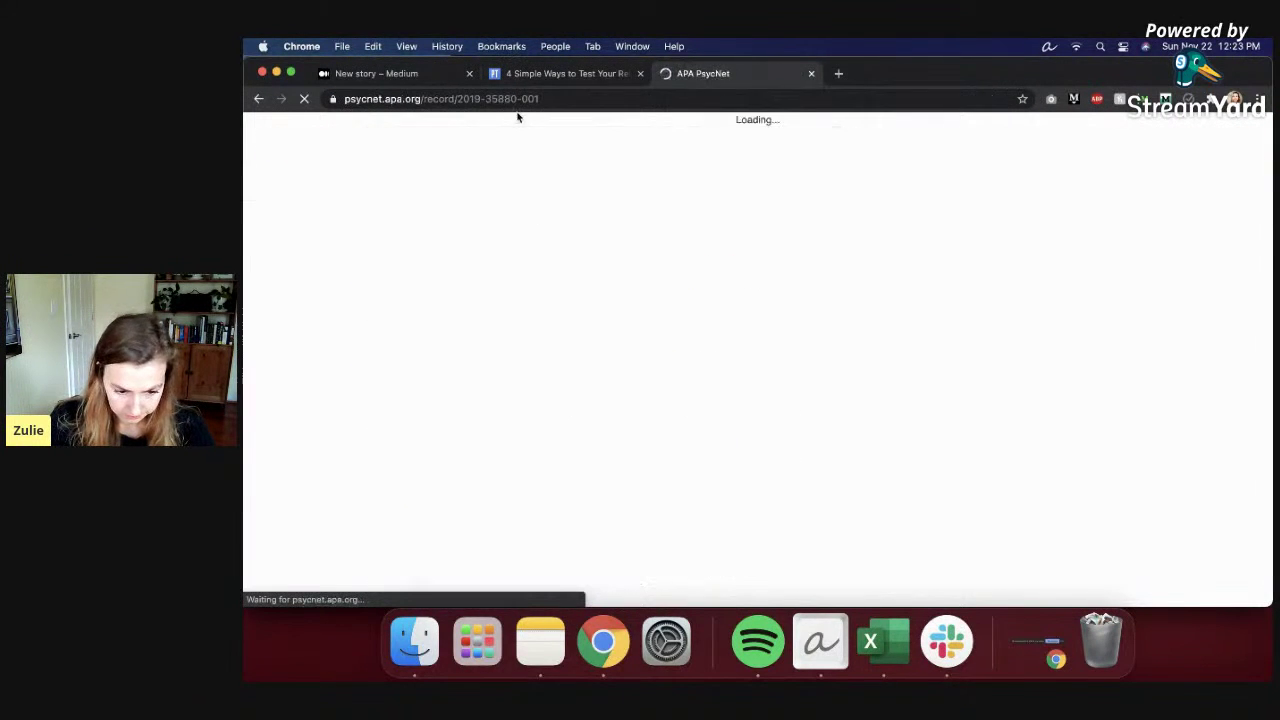
left_click(512, 91)
key("super+c")
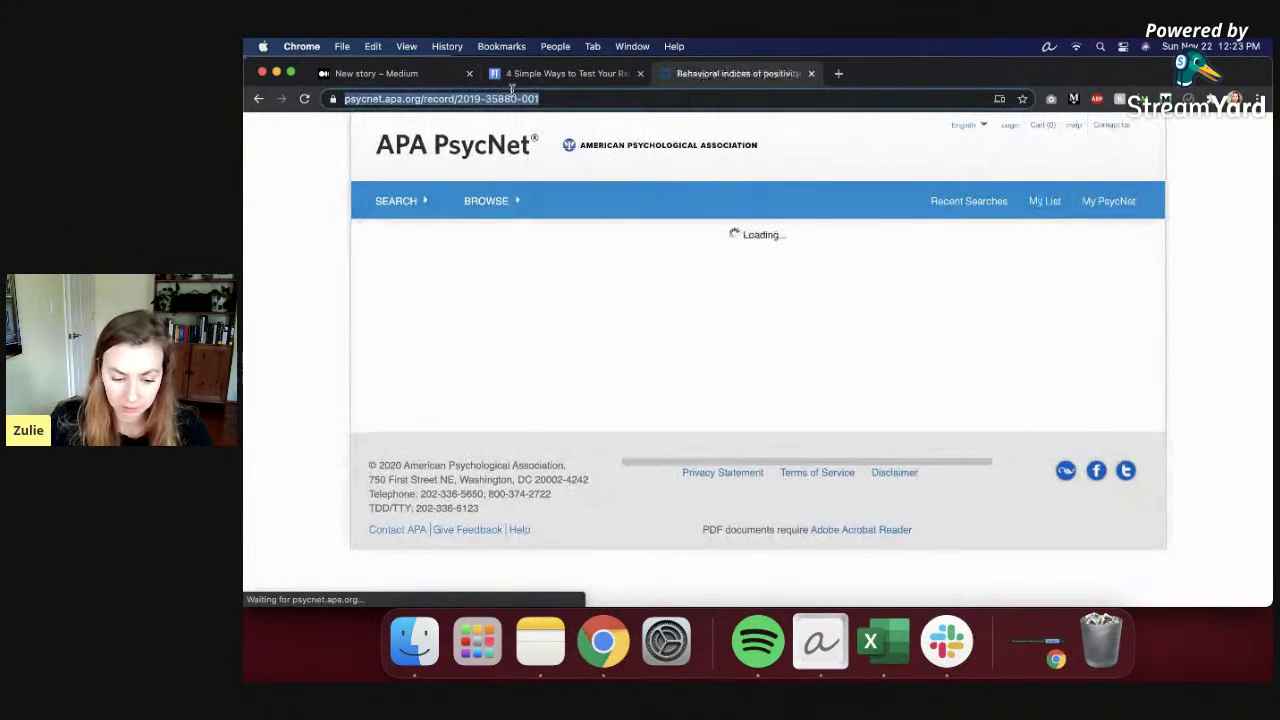
left_click(376, 73)
left_click_drag(759, 441, 688, 441)
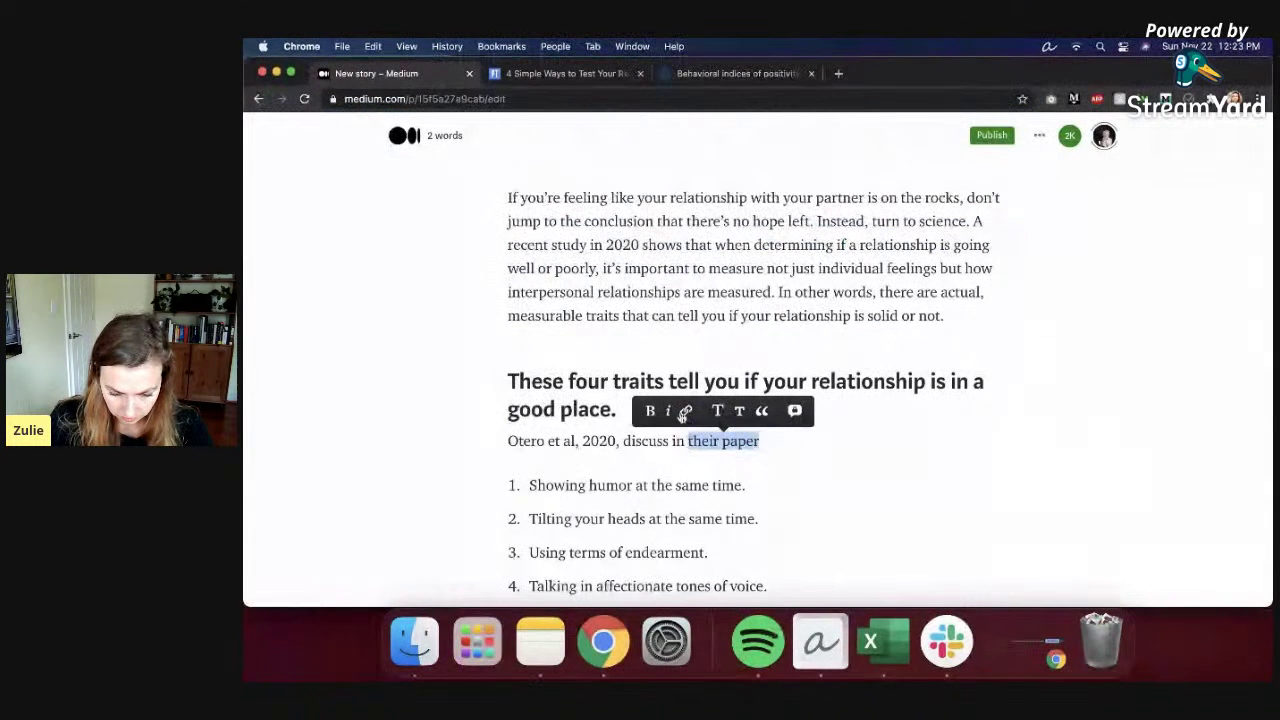
left_click(683, 410)
key("super+v")
key("Return")
left_click(818, 437)
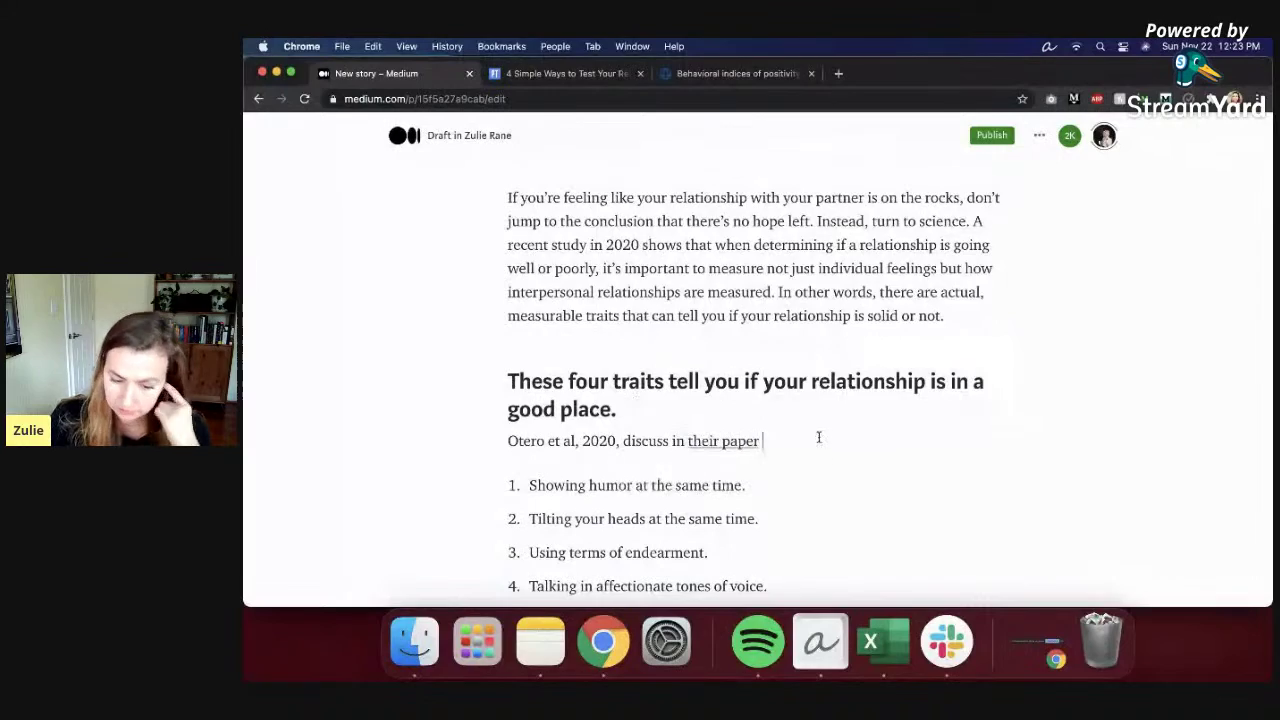
Step: Consult the paper's abstract and reword the draft's heading to "Positivity resonance can tell you if your relationship is in a good place."
left_click(702, 76)
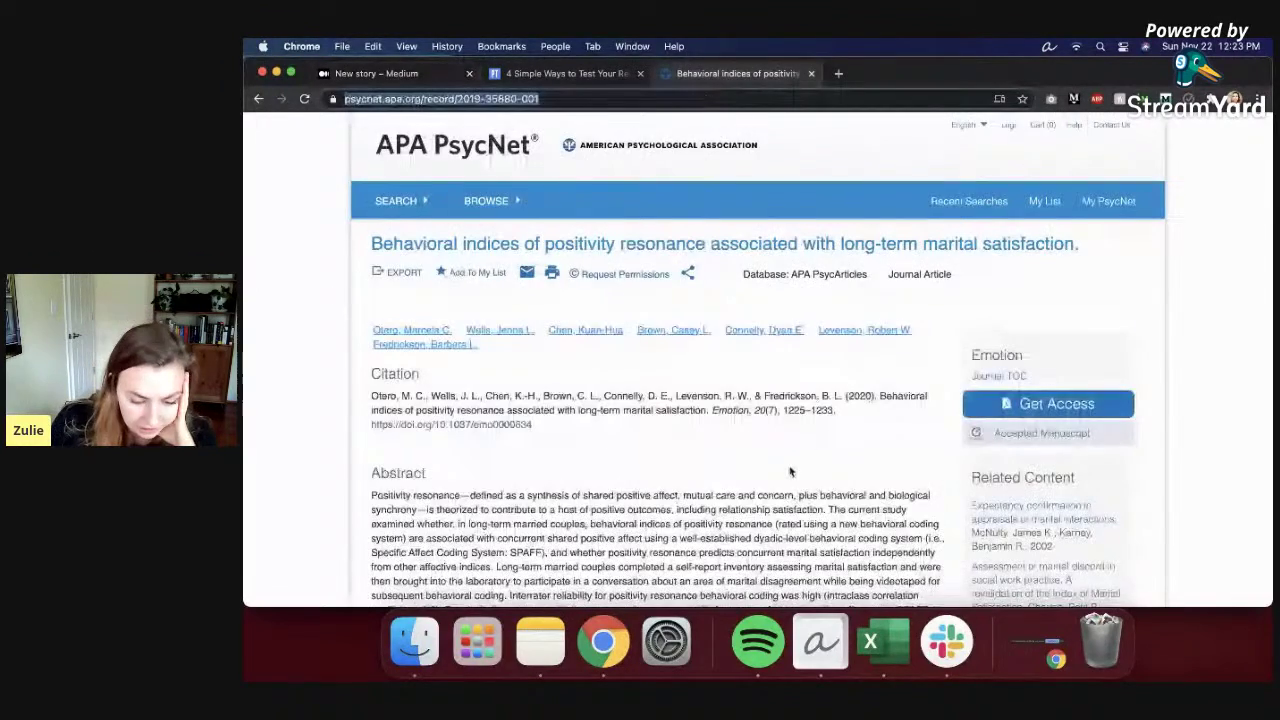
scroll(790, 470, "down", 1)
scroll(790, 470, "down", 5)
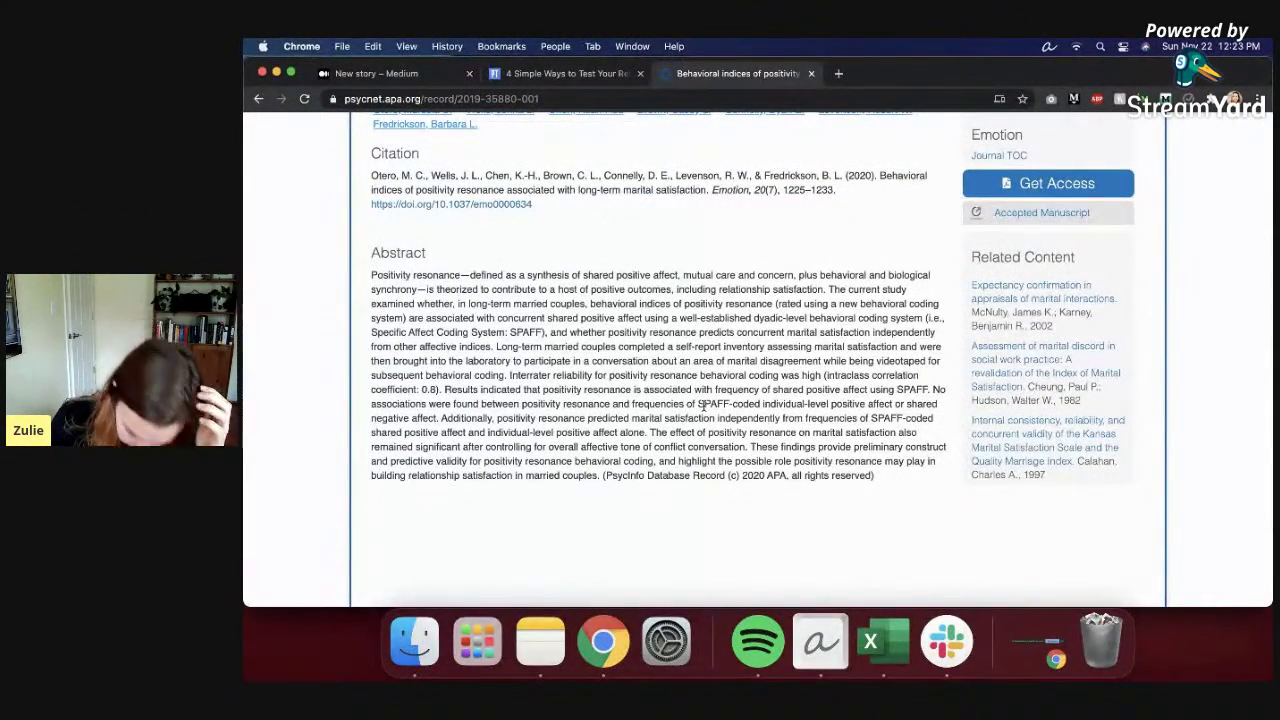
left_click(436, 75)
left_click_drag(507, 381, 701, 378)
type("Positiv")
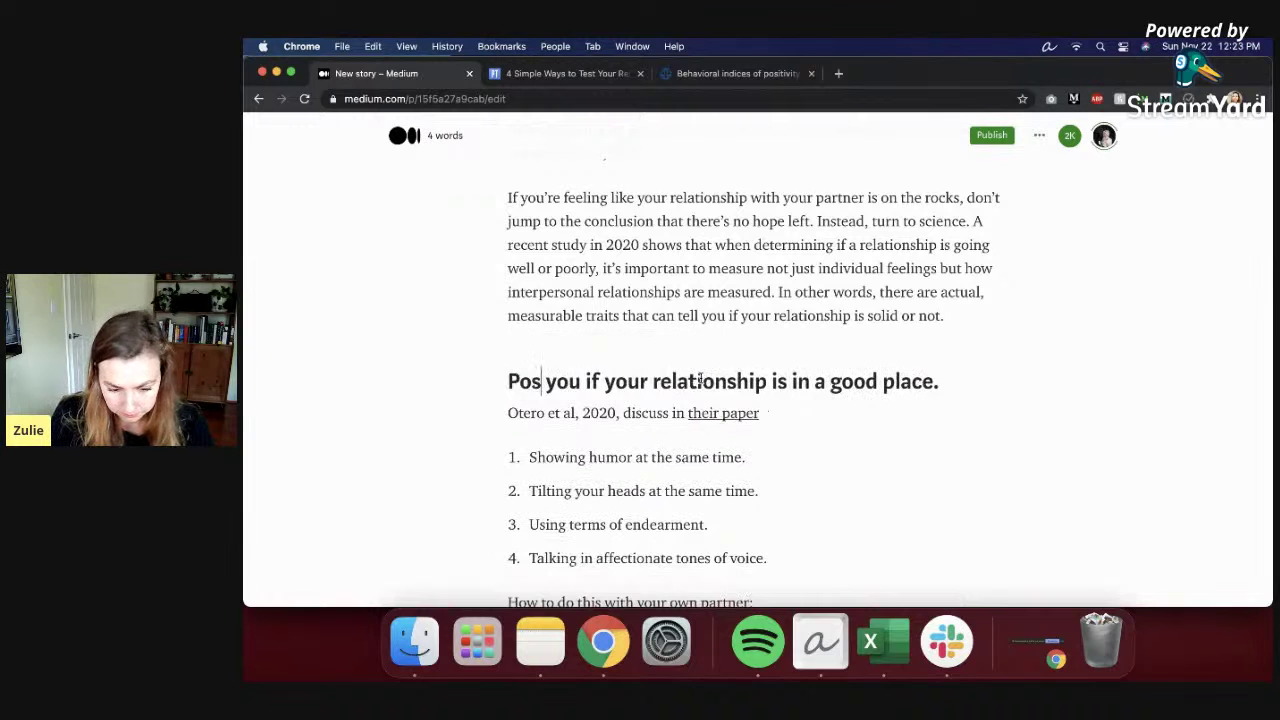
type("ity reos")
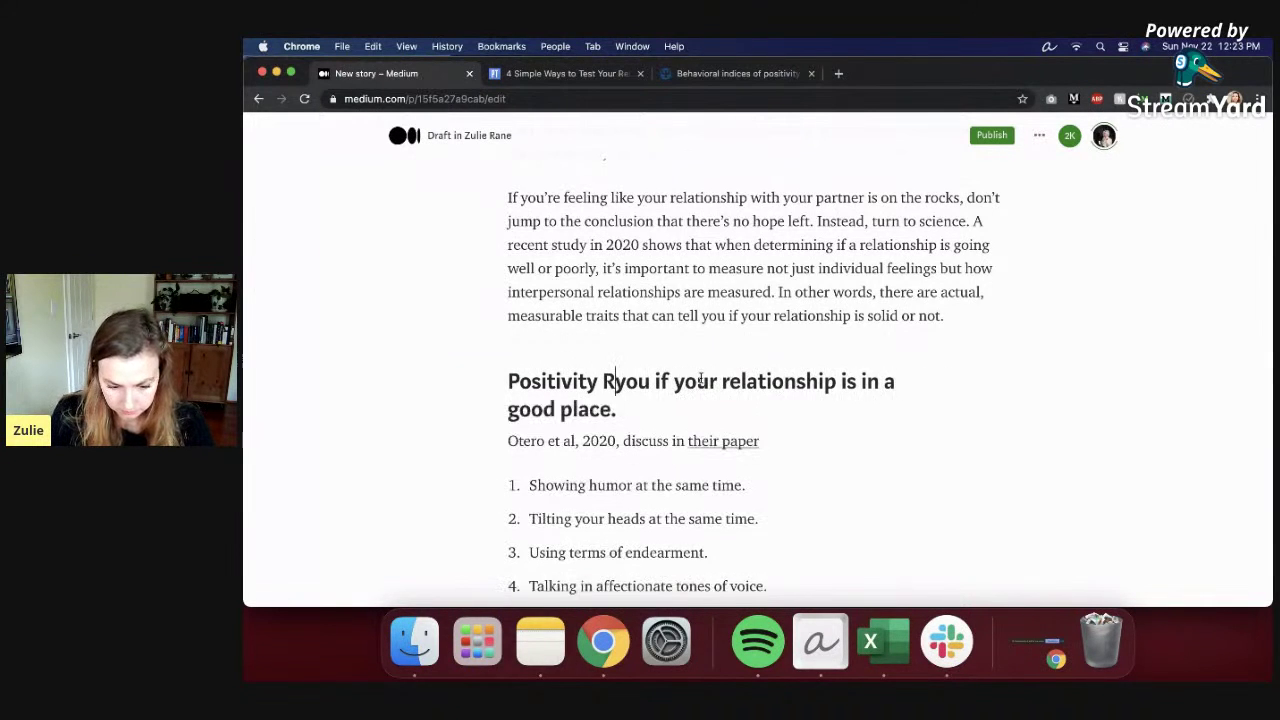
key("BackSpace")
key("BackSpace")
type("sonance can tell")
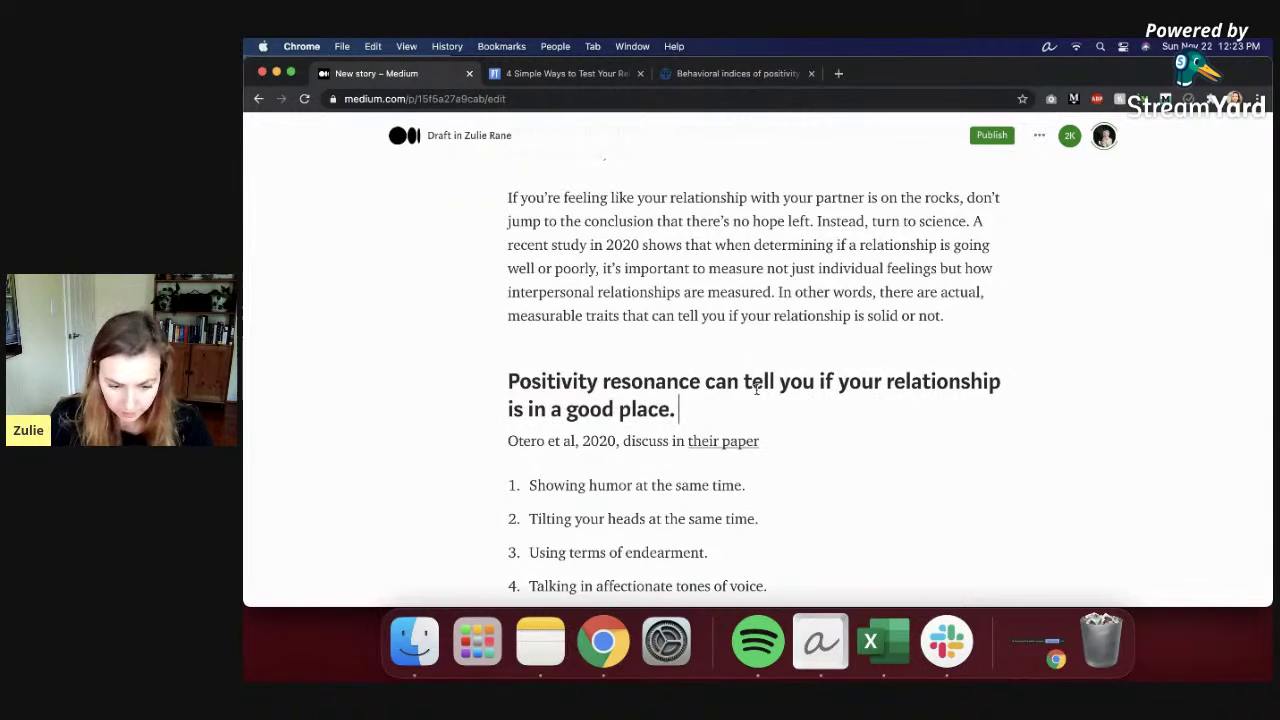
Step: Move the year from behind "et al" into the link text, so the citation reads "et al discuss in their 2020 paper"
scroll(757, 388, "up", 8)
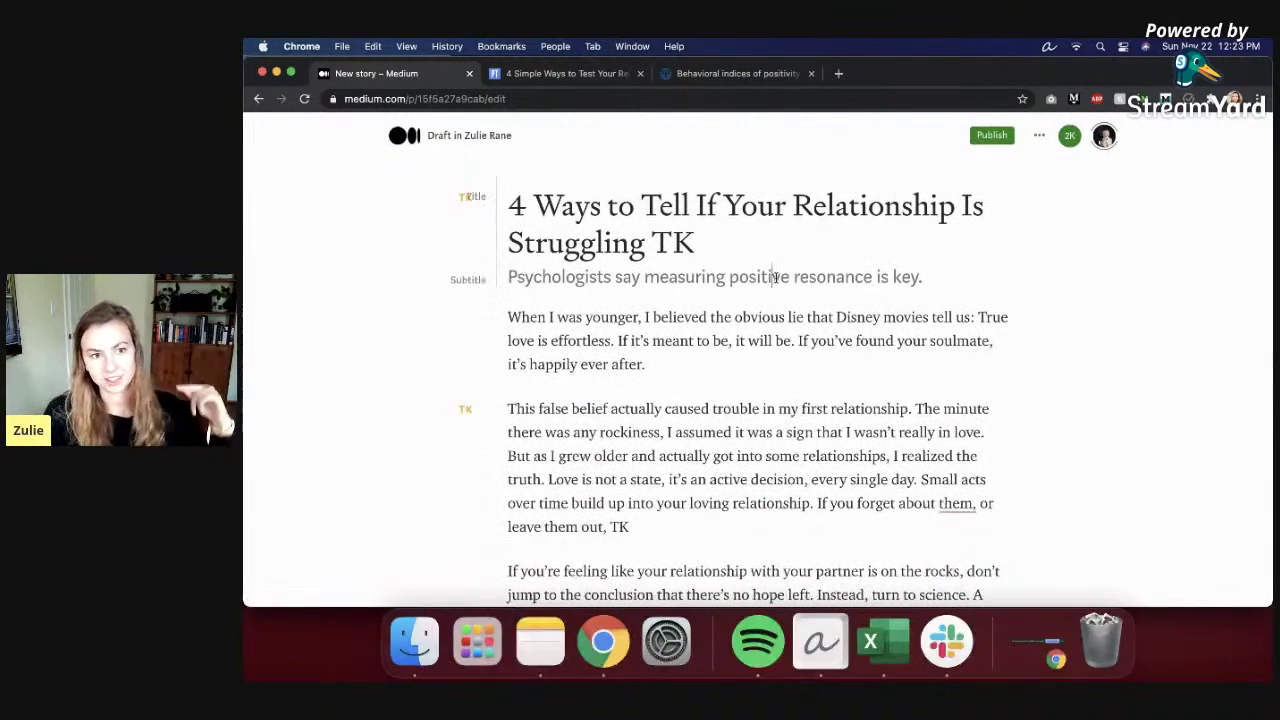
scroll(757, 310, "down", 3)
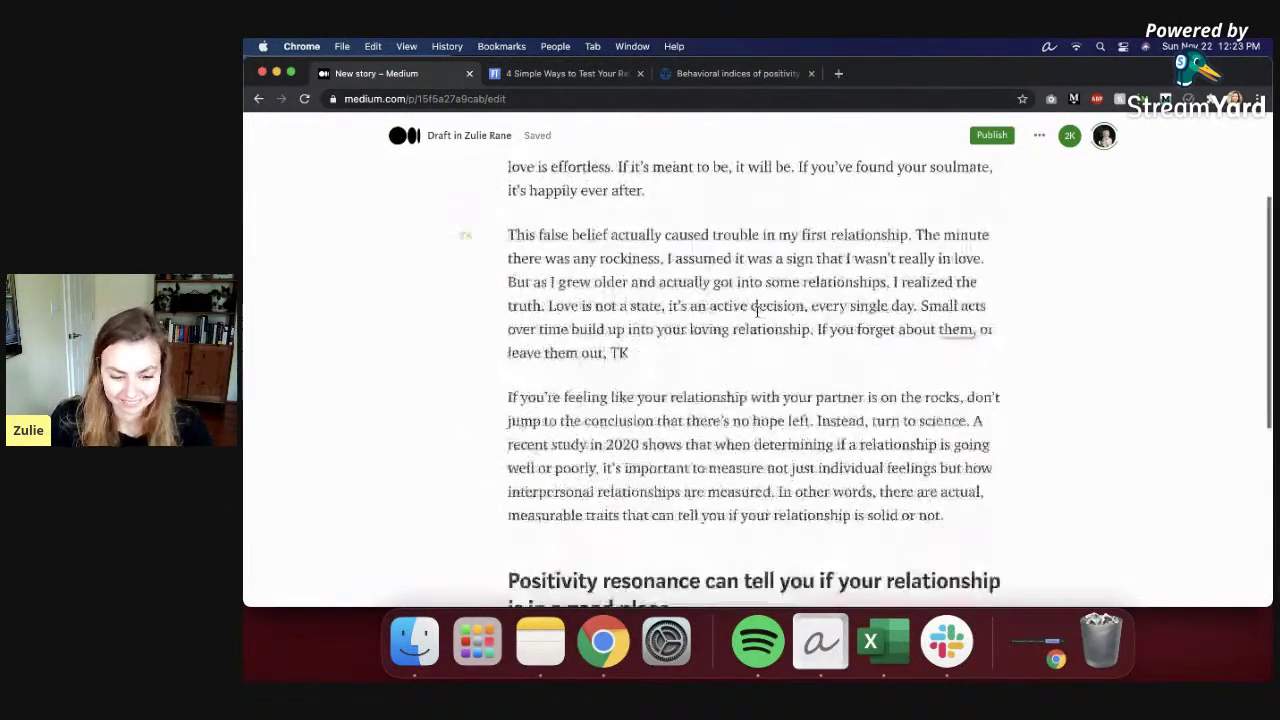
scroll(757, 310, "down", 6)
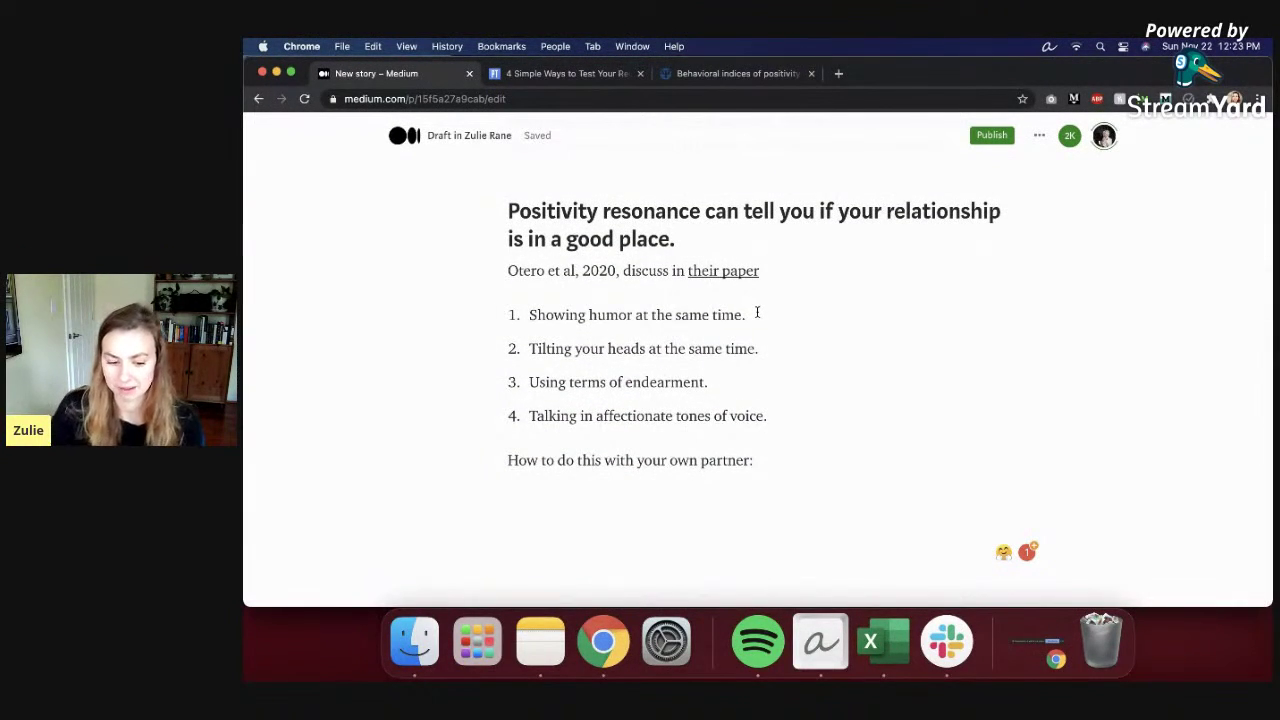
scroll(757, 313, "up", 2)
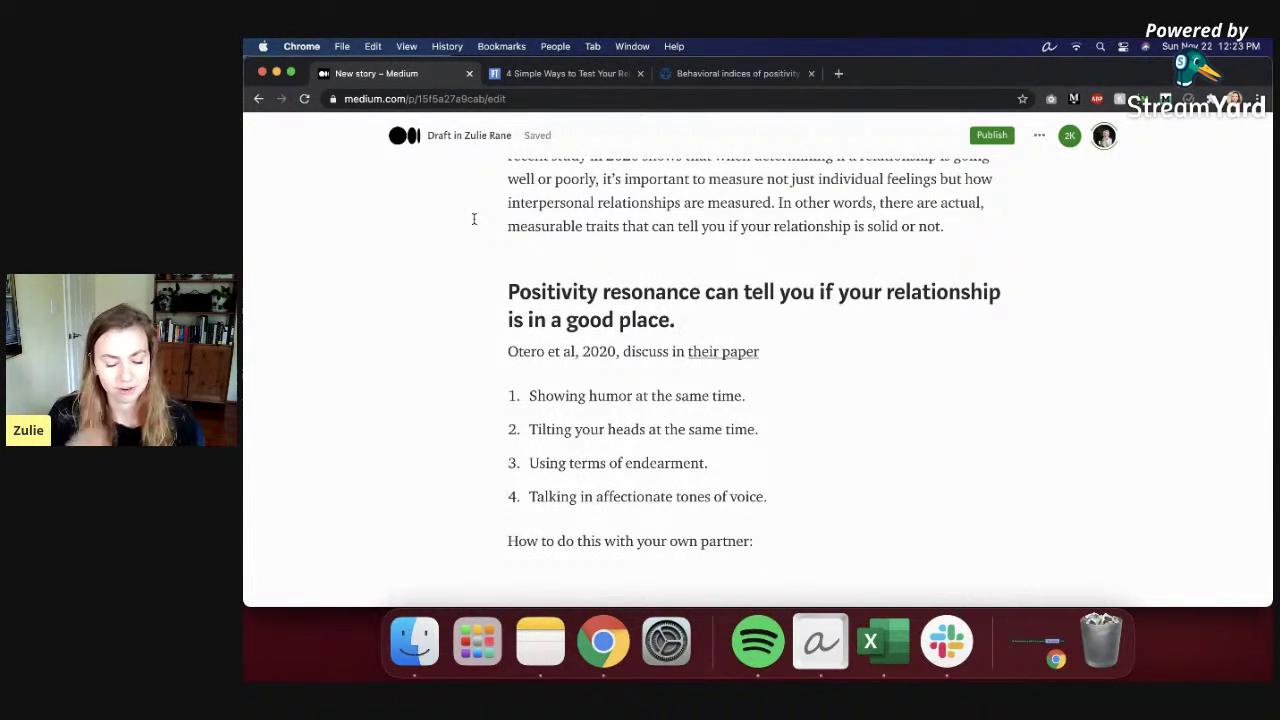
left_click(776, 355)
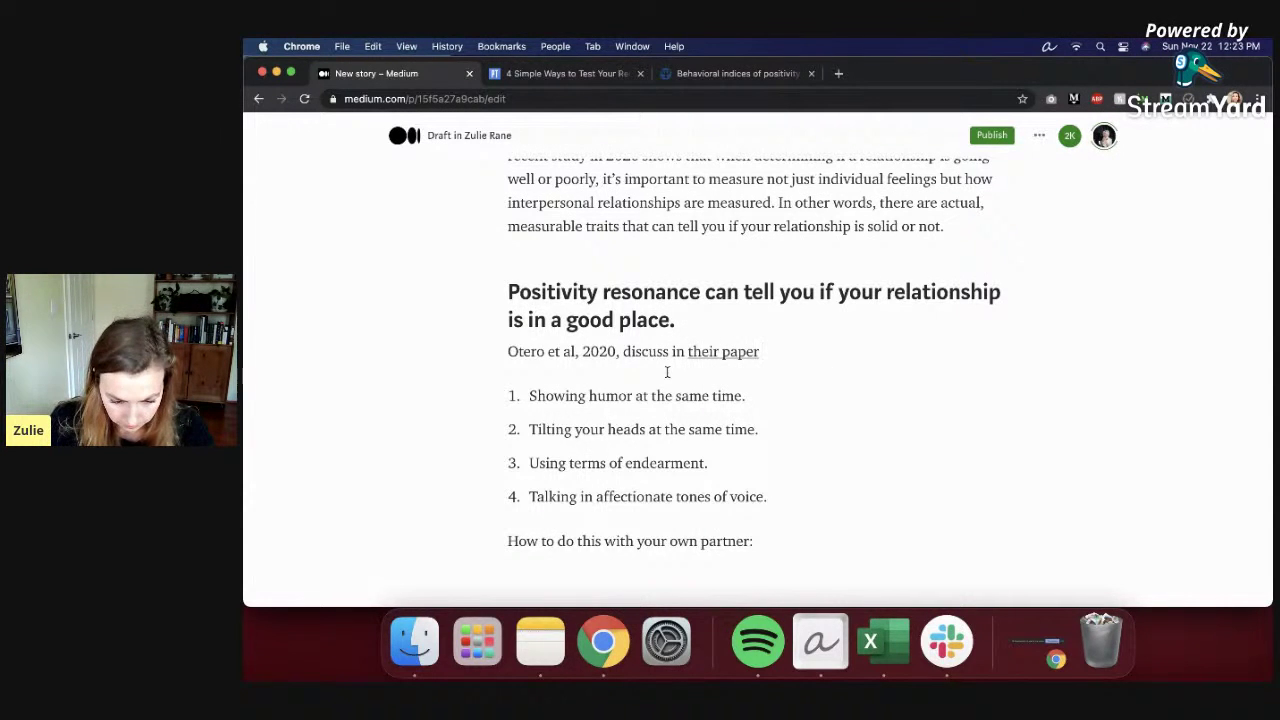
double_click(604, 355)
key("BackSpace")
key("BackSpace")
key("BackSpace")
key("Right")
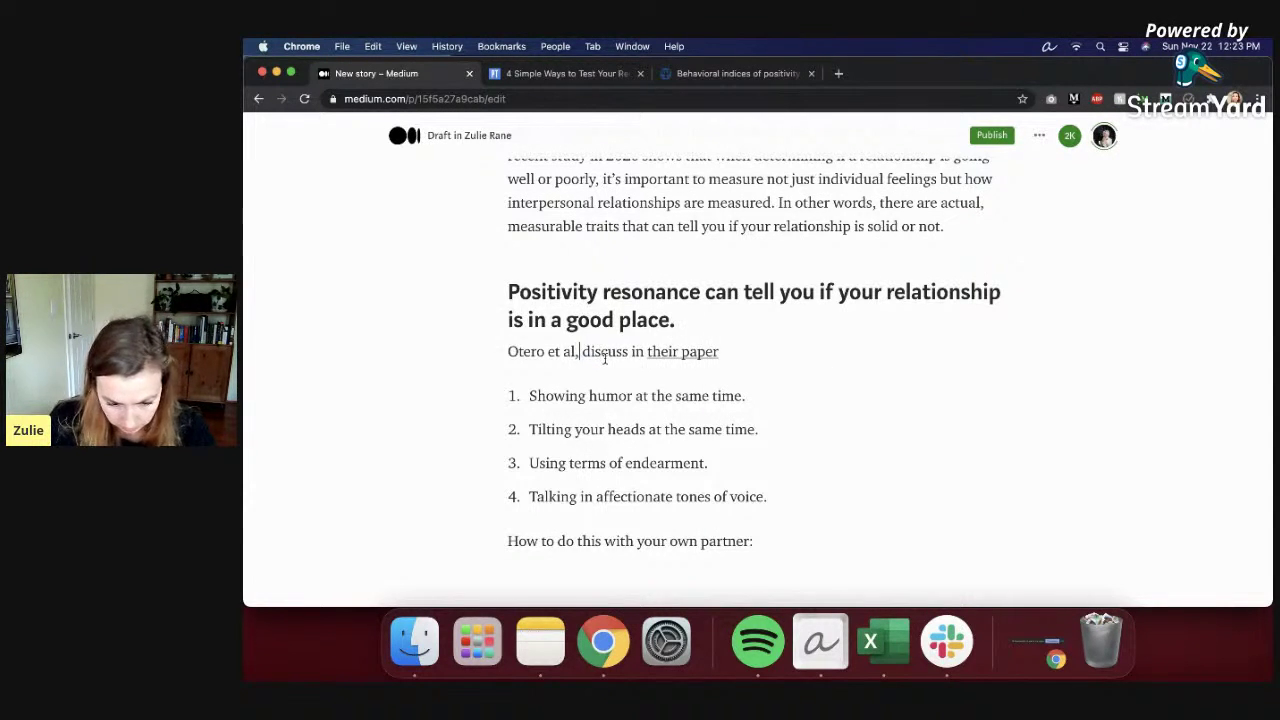
key("BackSpace")
left_click(679, 351)
type("2020")
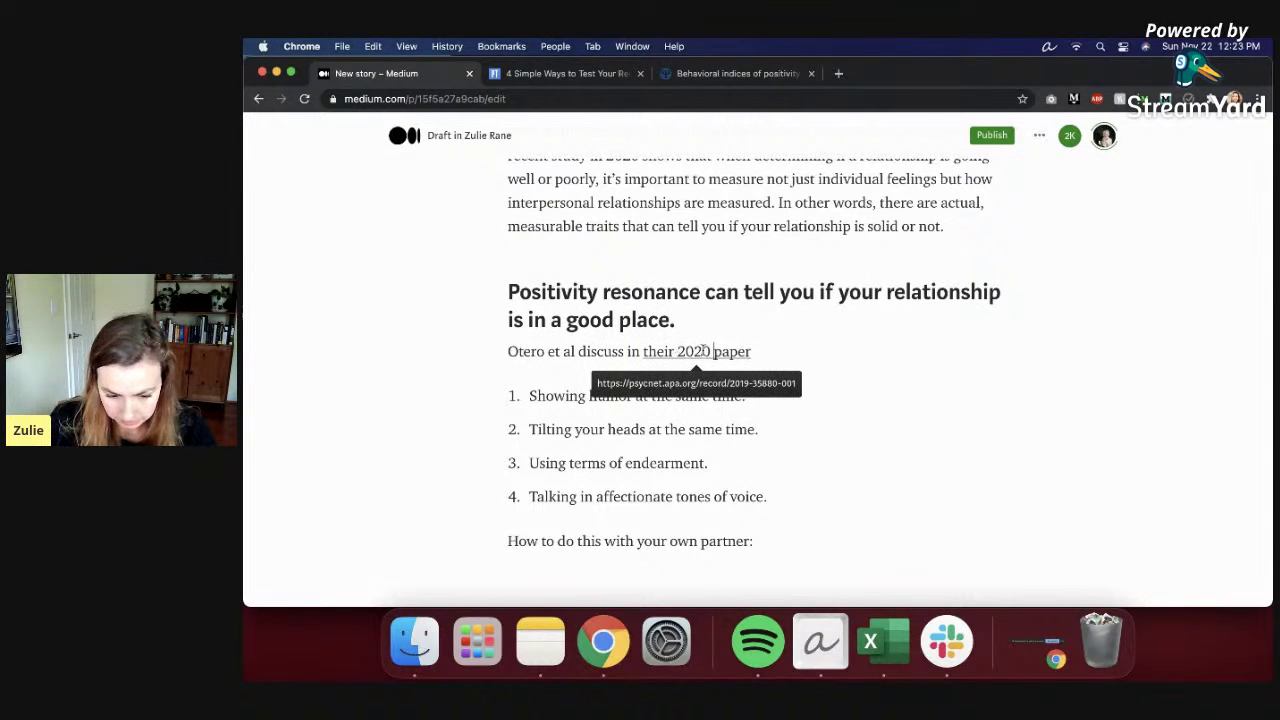
Step: Check the paper's abstract and continue the draft sentence after the link with "how they tested several long-term marriages"
left_click(752, 351)
type("how")
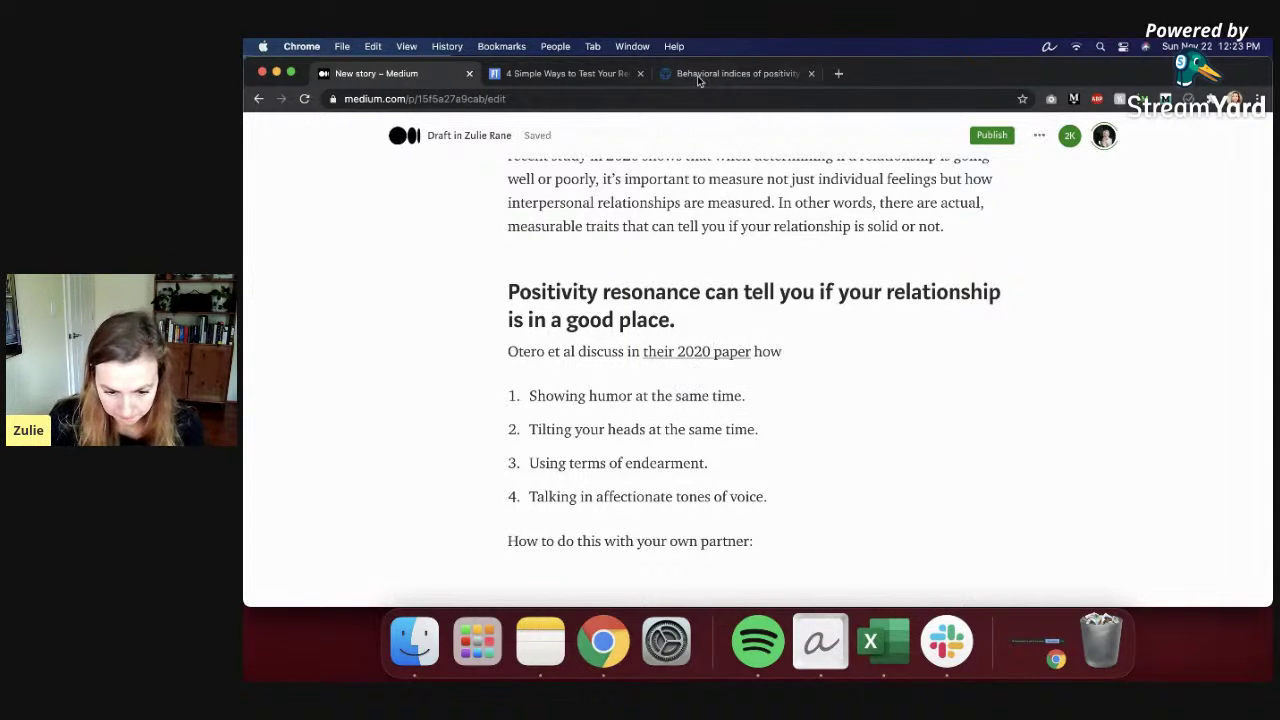
left_click(700, 73)
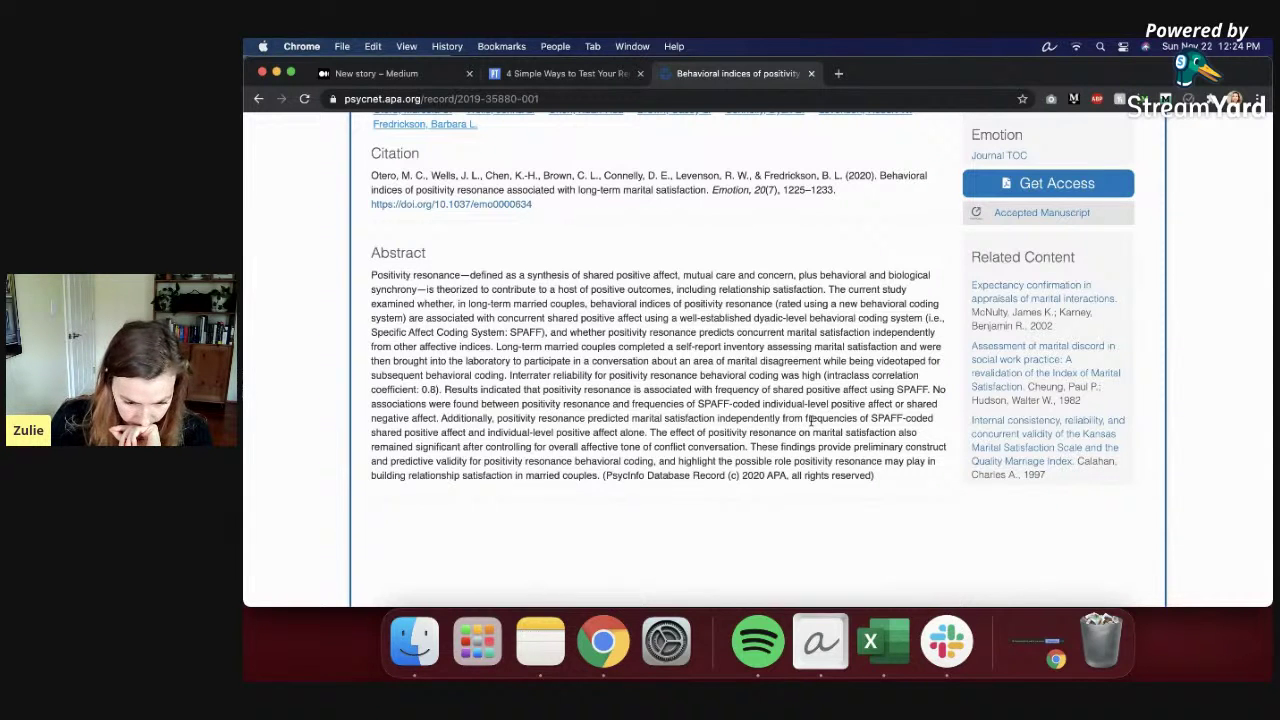
scroll(624, 407, "down", 1)
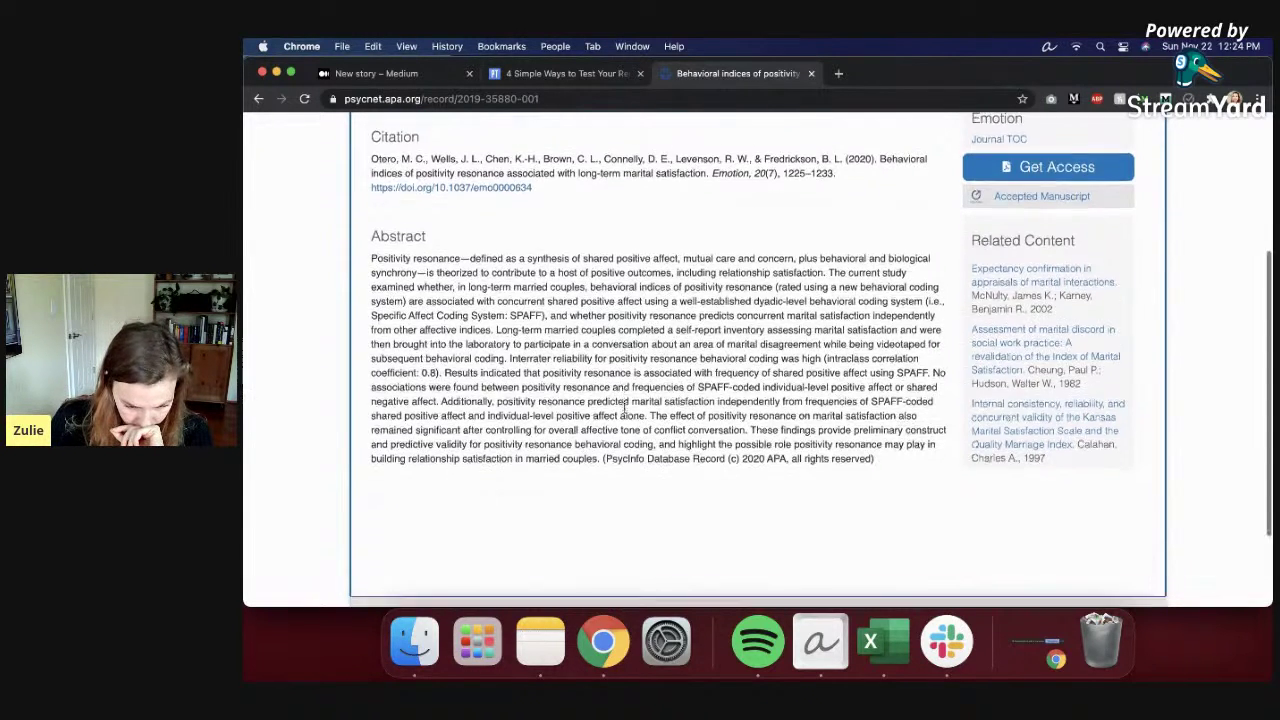
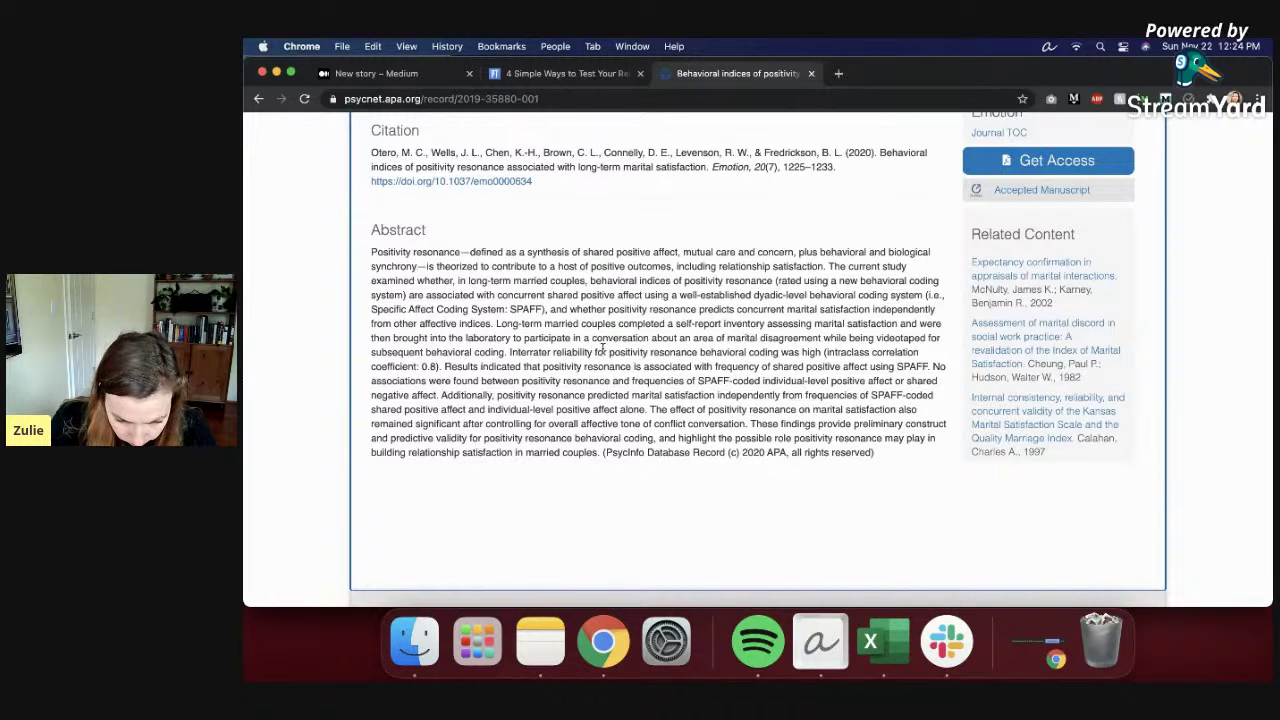
left_click(376, 73)
type("they tested the")
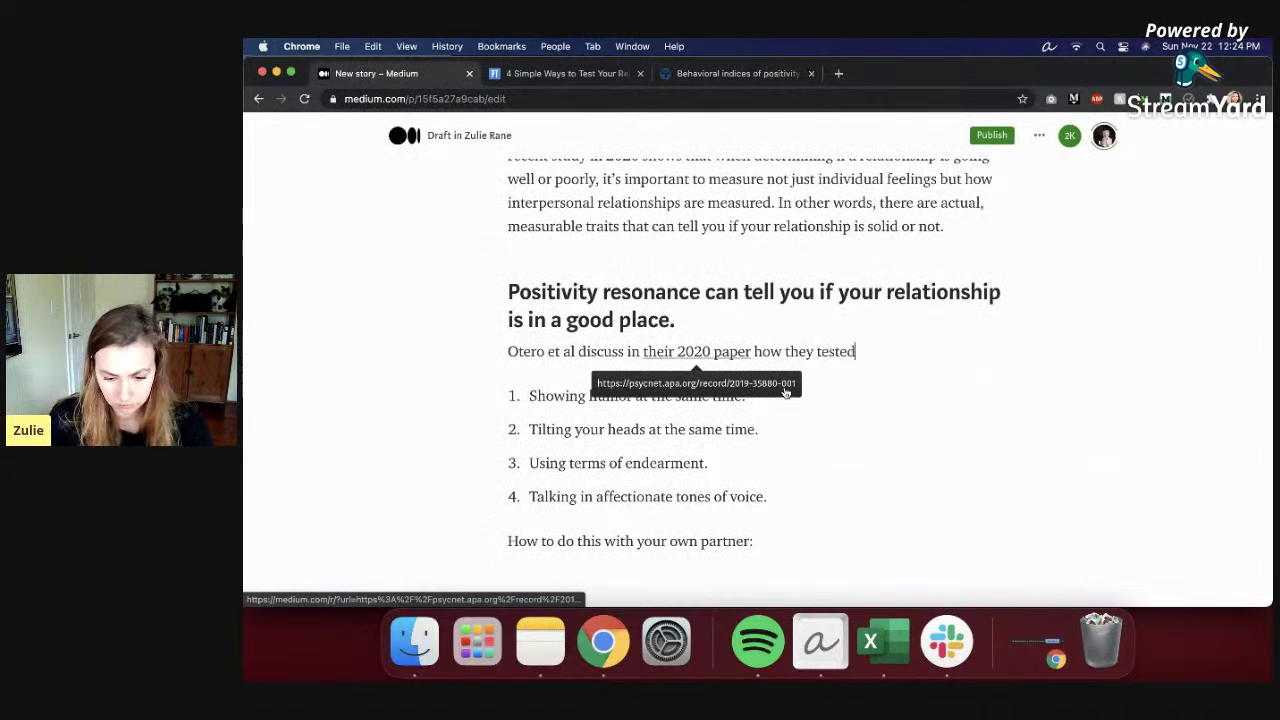
key("BackSpace")
key("BackSpace")
key("BackSpace")
key("BackSpace")
key("BackSpace")
key("BackSpace")
type("several long-t")
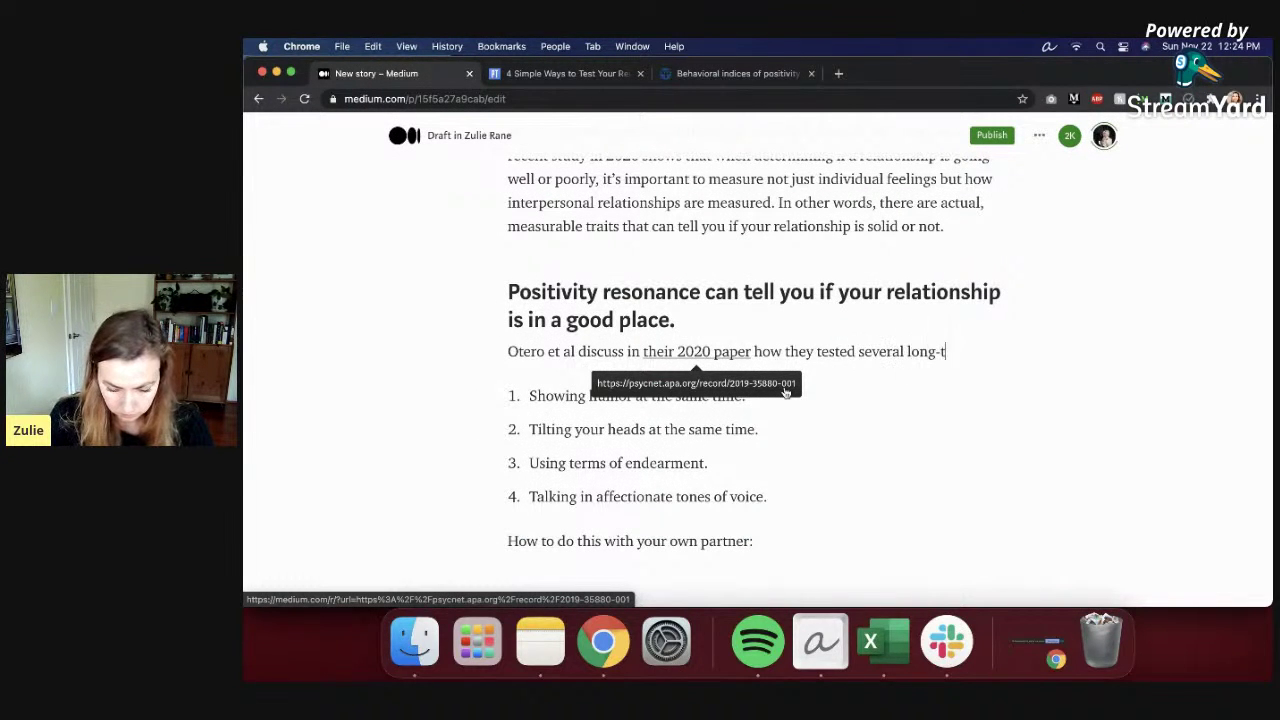
type("erm marriages")
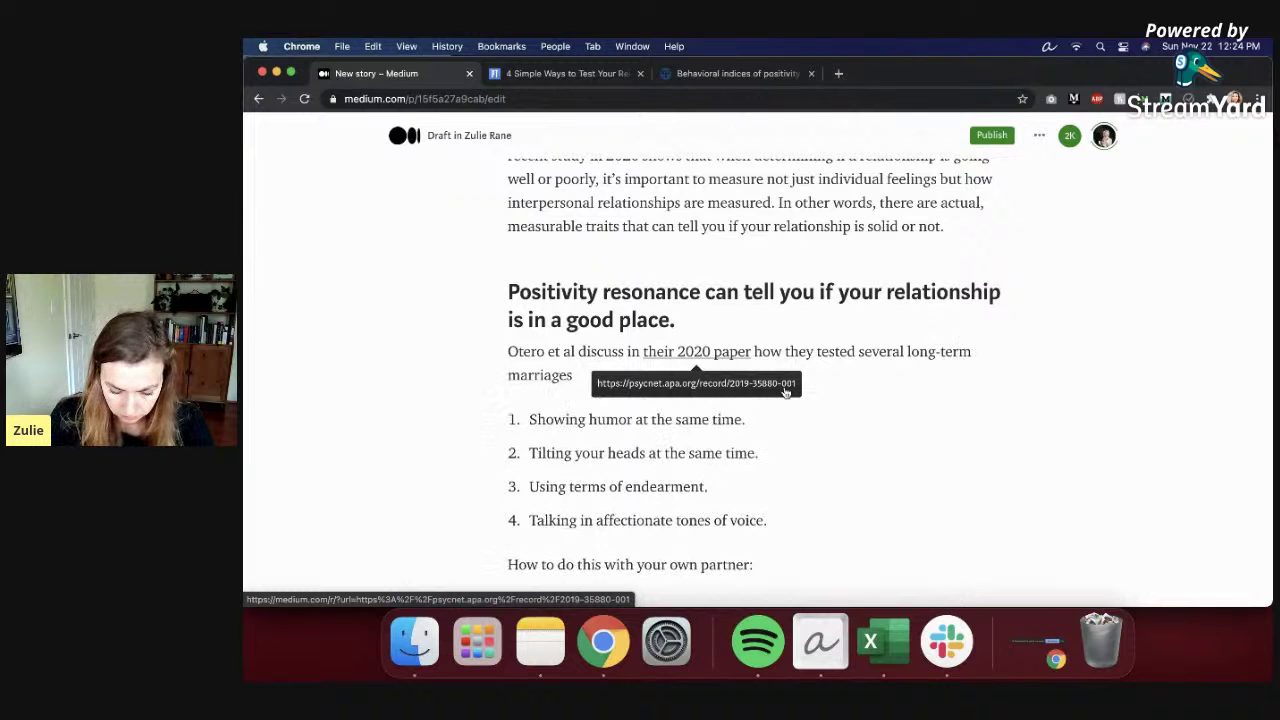
Step: Extend the sentence with "to see whether positivity resonance was a good indication of", checking the wording against the source pages
type(" to see whether rpositiv")
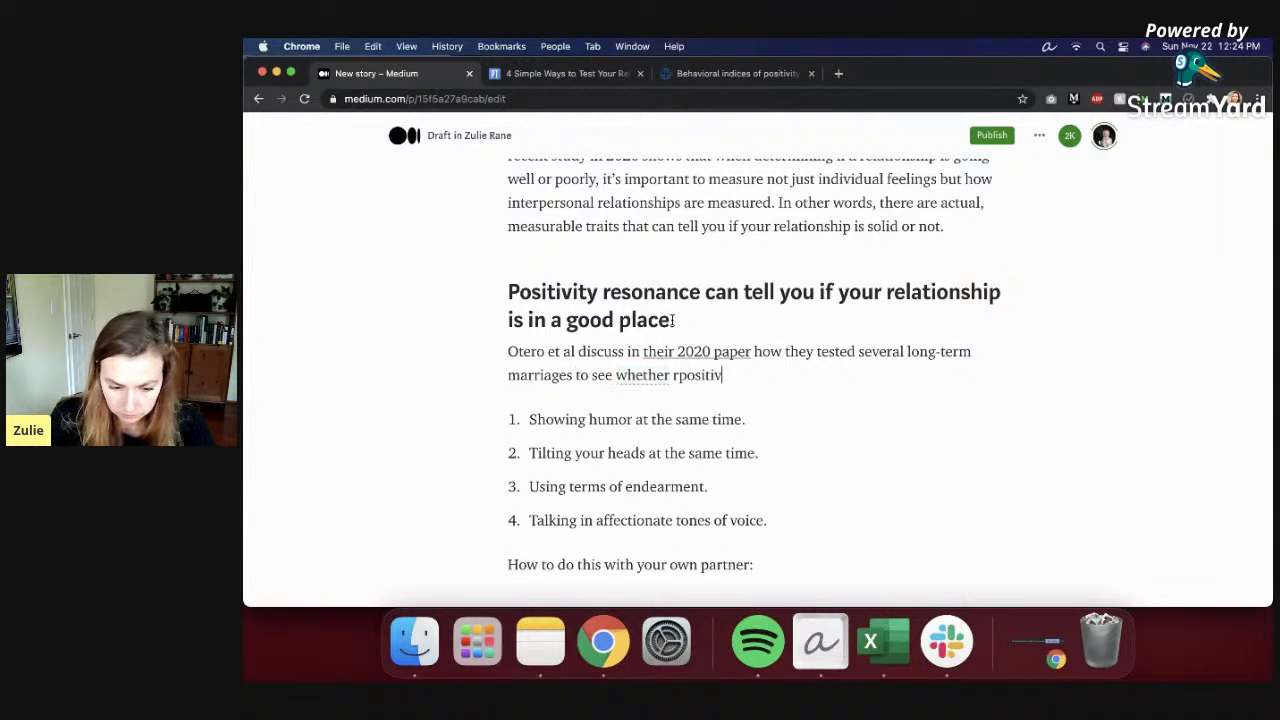
type("e r")
key("BackSpace")
key("BackSpace")
key("BackSpace")
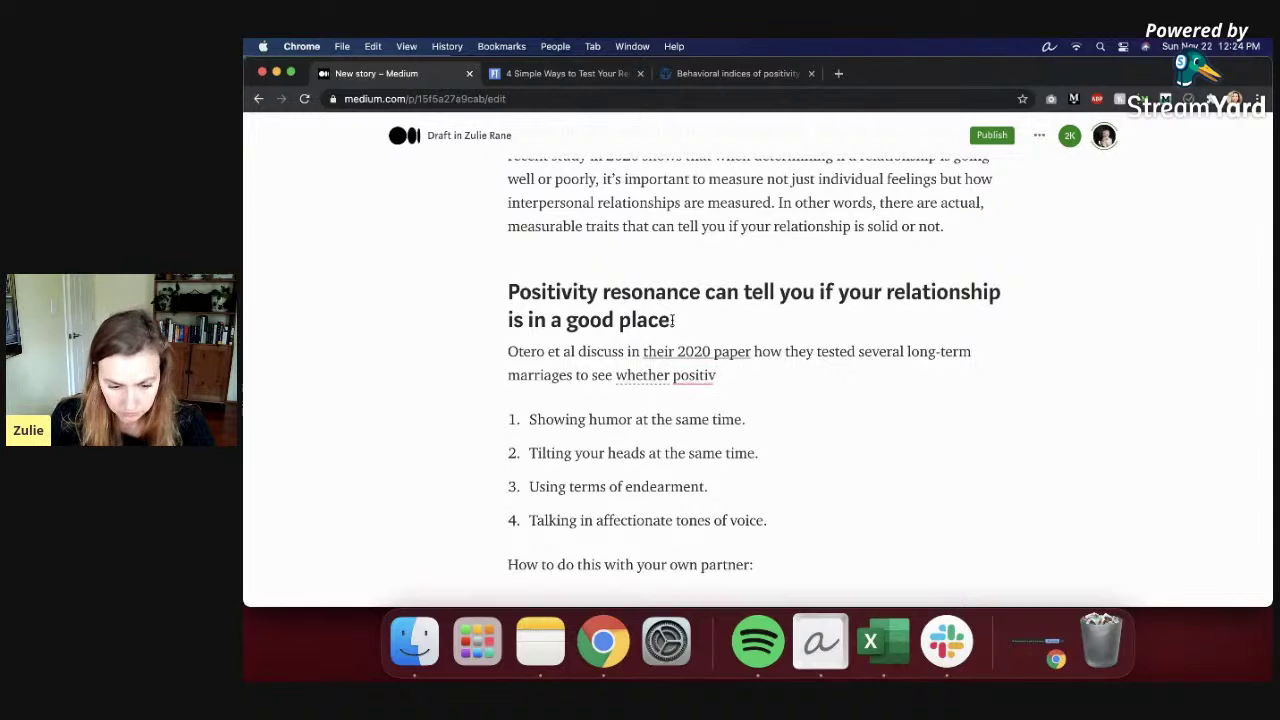
left_click(586, 80)
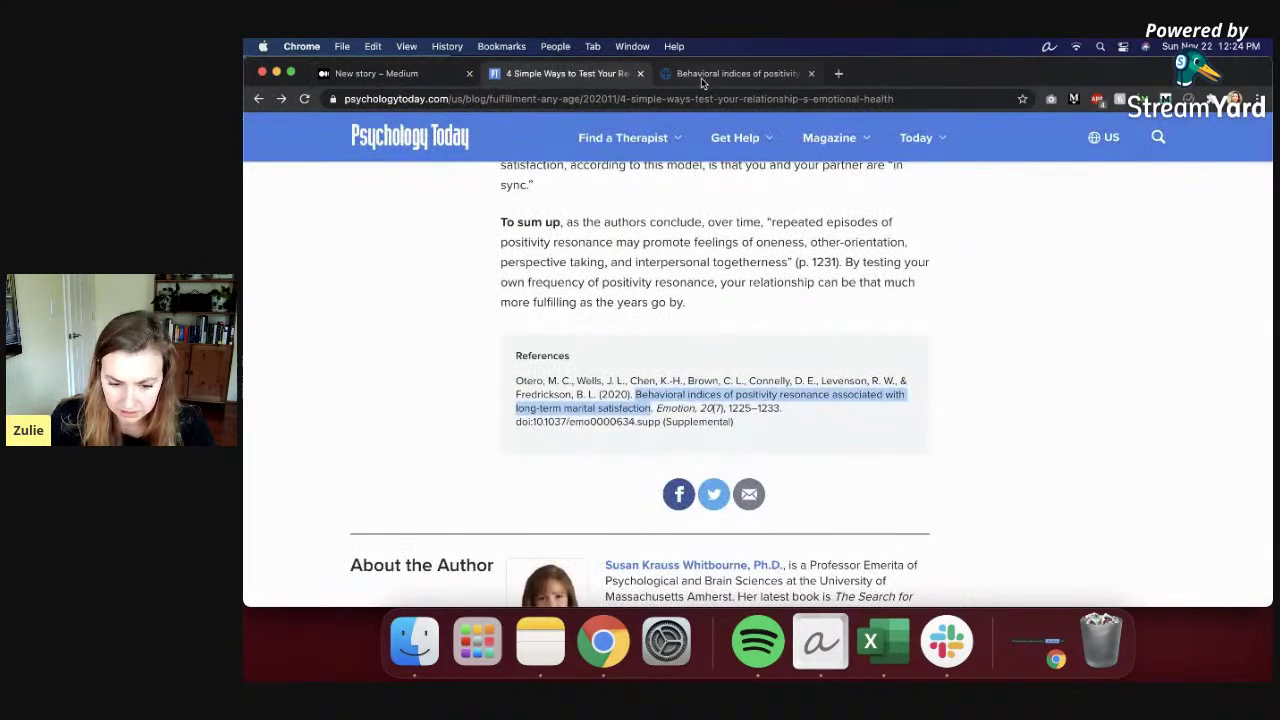
left_click(704, 82)
scroll(571, 273, "up", 3)
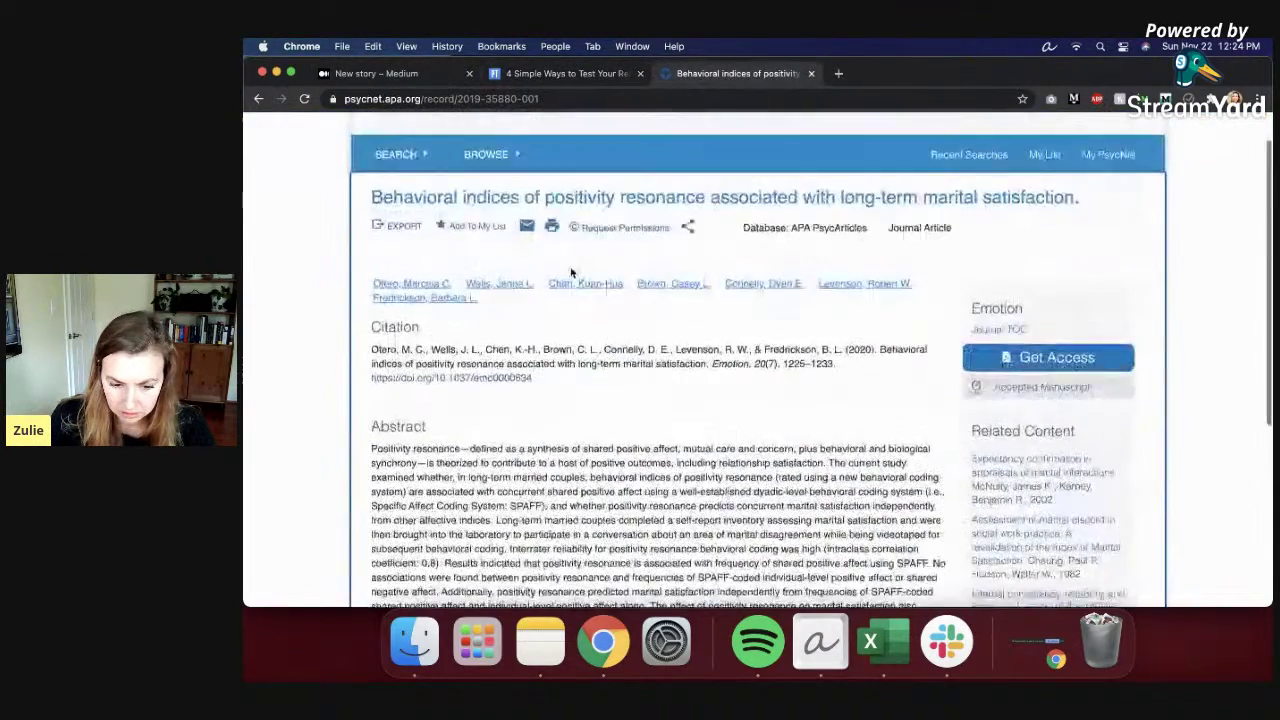
left_click(395, 80)
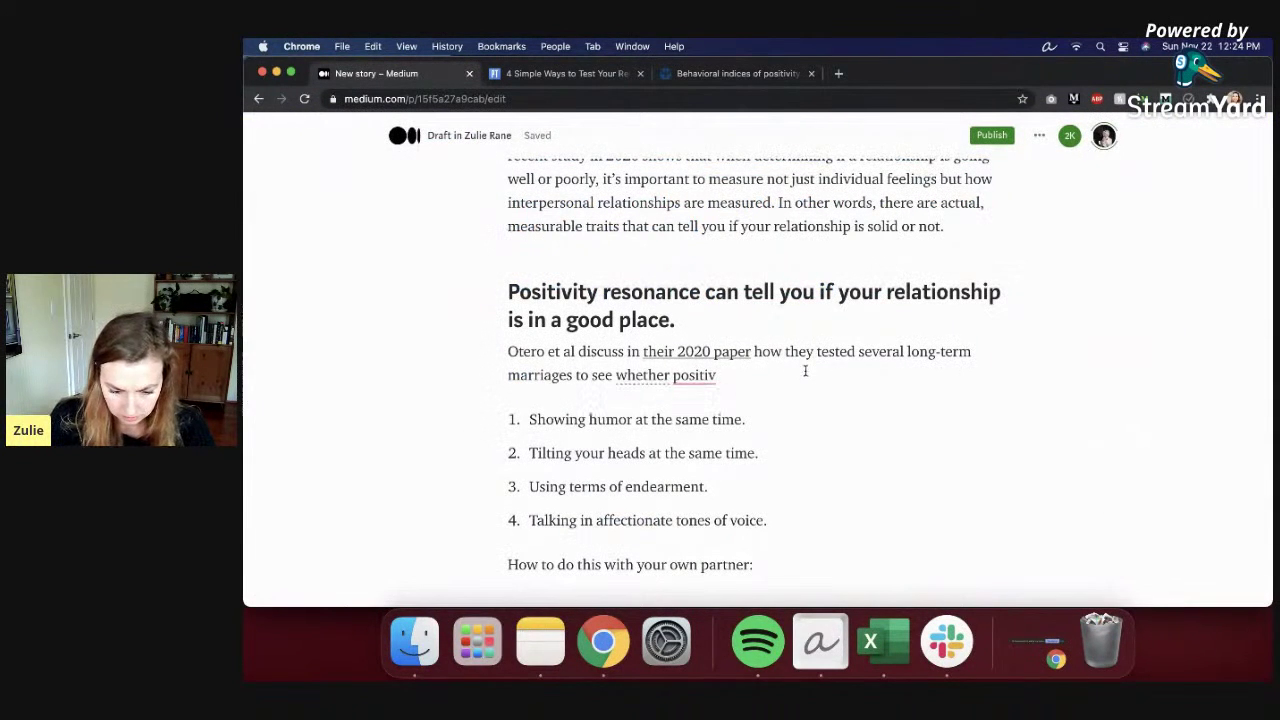
type("ity reso")
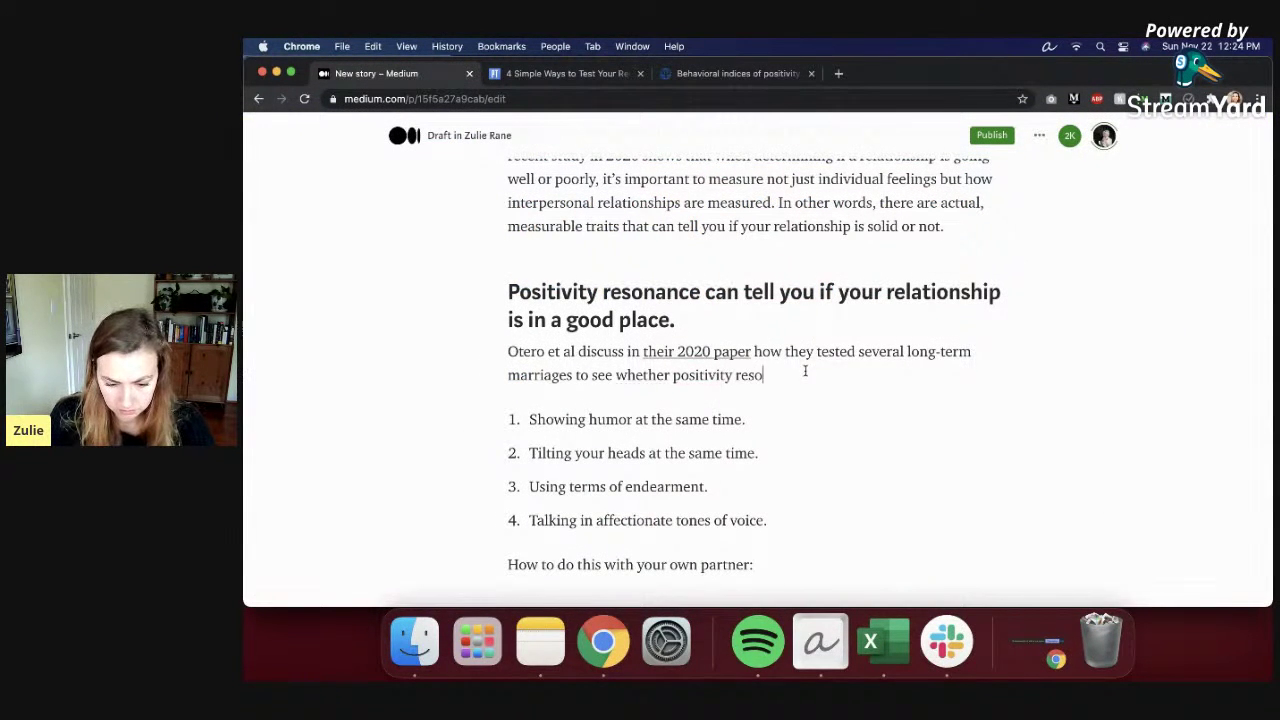
type("nance was a good indication of a")
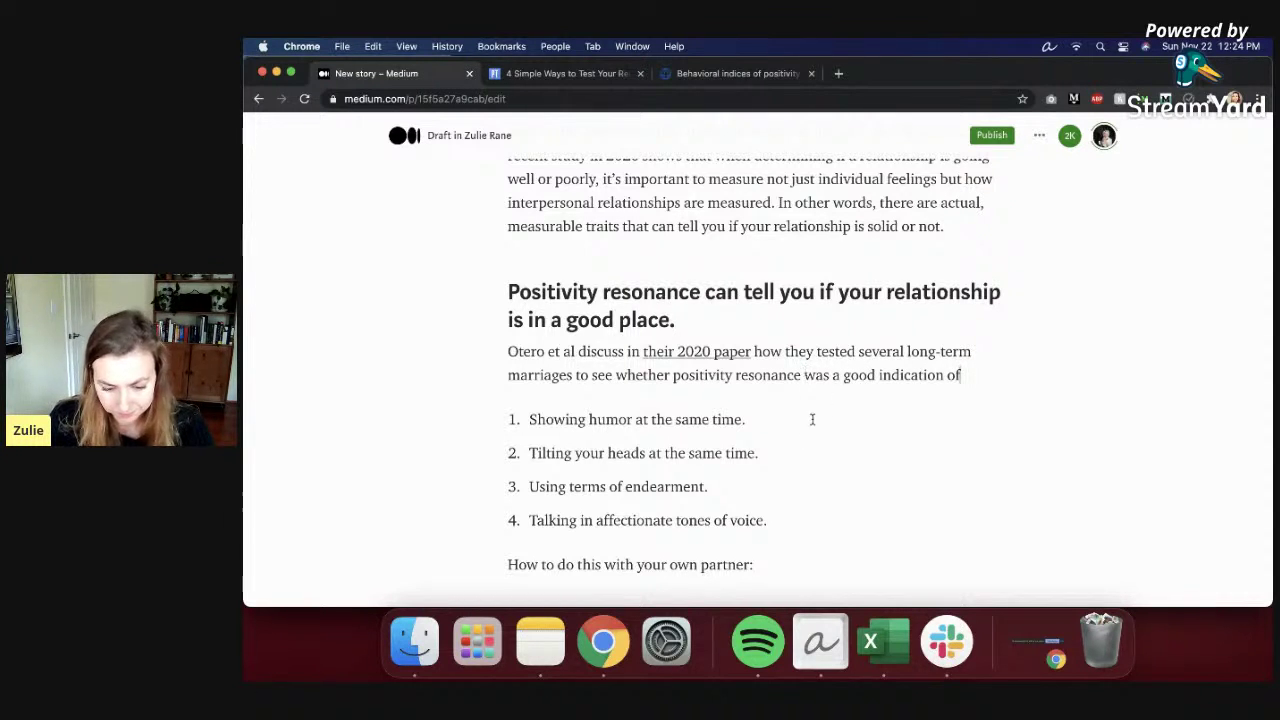
Step: Delete "was a good indication of" from the end of the draft sentence
left_click_drag(803, 375, 926, 378)
key("BackSpace")
key("BackSpace")
key("BackSpace")
key("BackSpace")
key("BackSpace")
key("BackSpace")
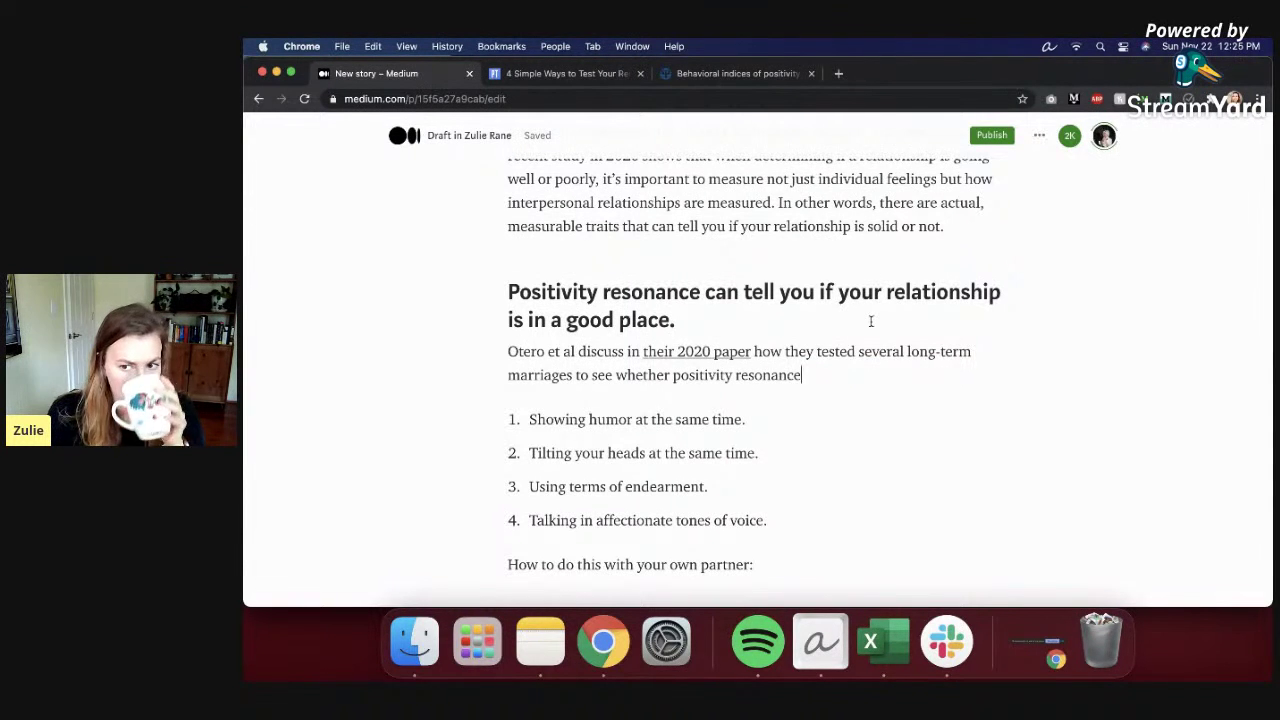
Step: Copy the definition of positivity resonance from the paper's abstract, from "defined as a synthesis" to "biological synchrony", and return to the draft
left_click(720, 75)
scroll(807, 460, "down", 3)
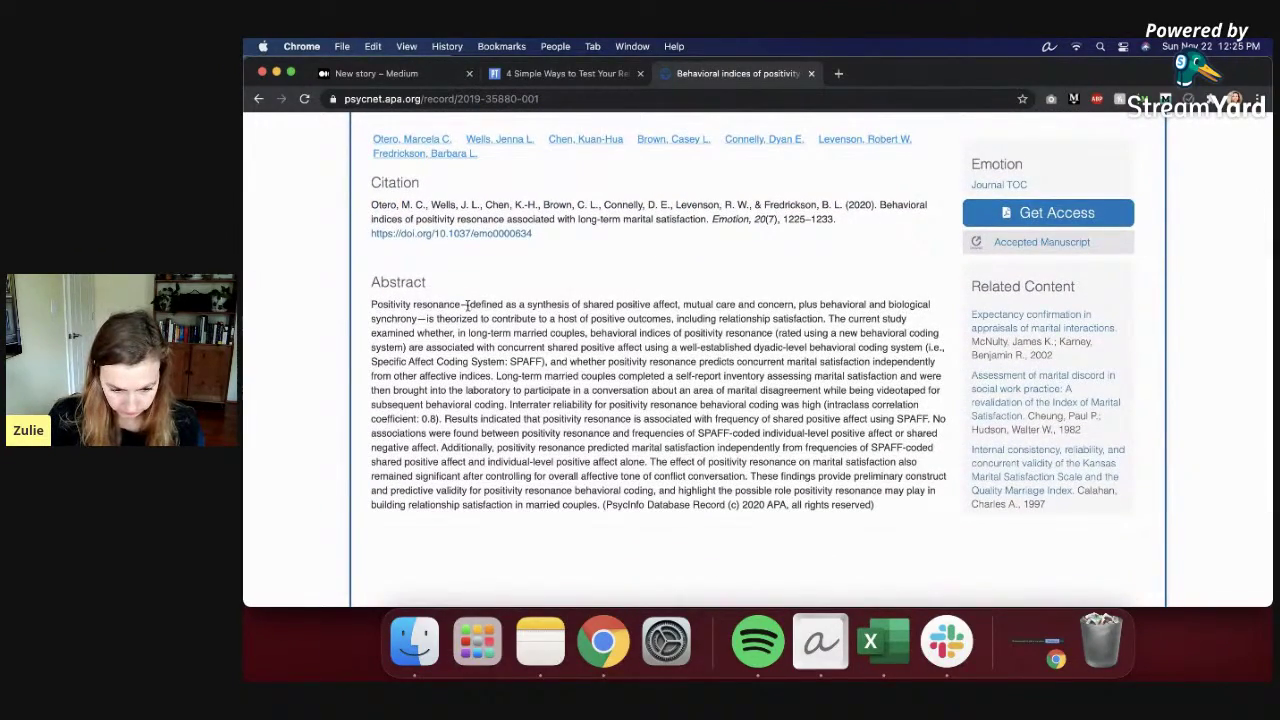
left_click_drag(471, 304, 417, 318)
left_click(374, 75)
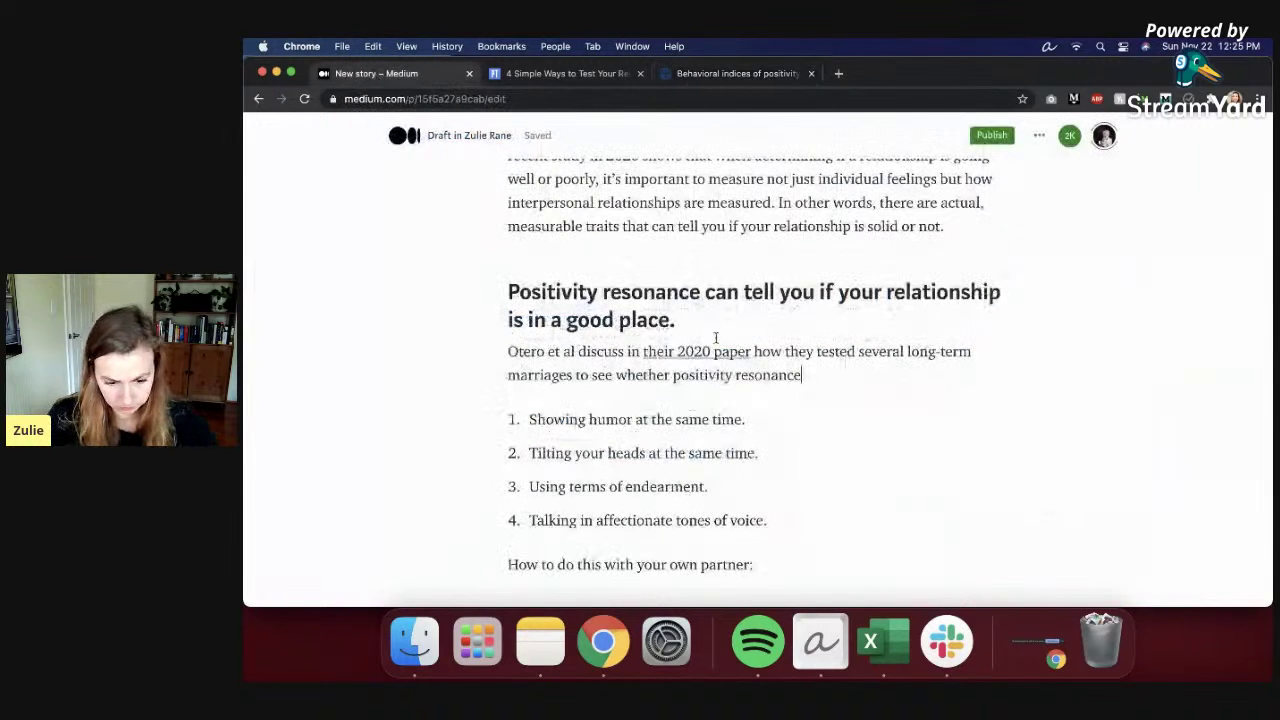
Step: Replace "discuss" with "define positivity resonance" and insert "as" plus the copied definition in quotation marks after the paper link
left_click(755, 350)
double_click(600, 351)
type("define positiv")
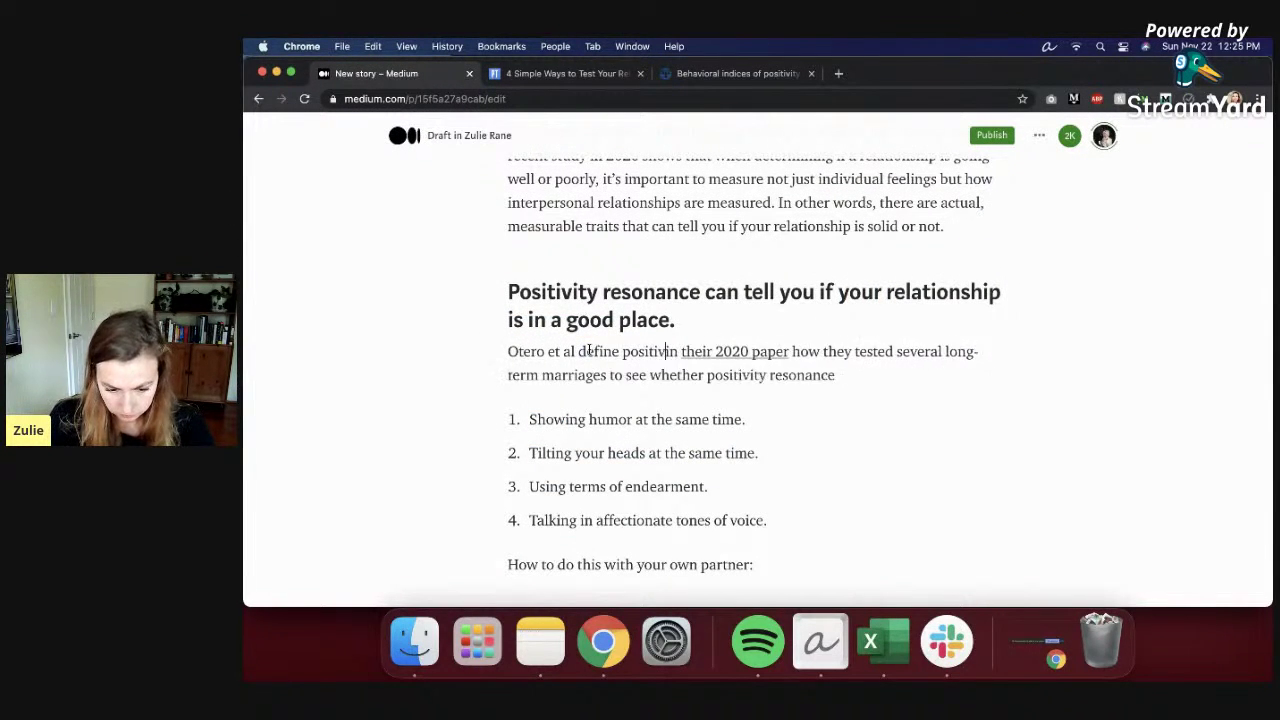
type("ity resonance")
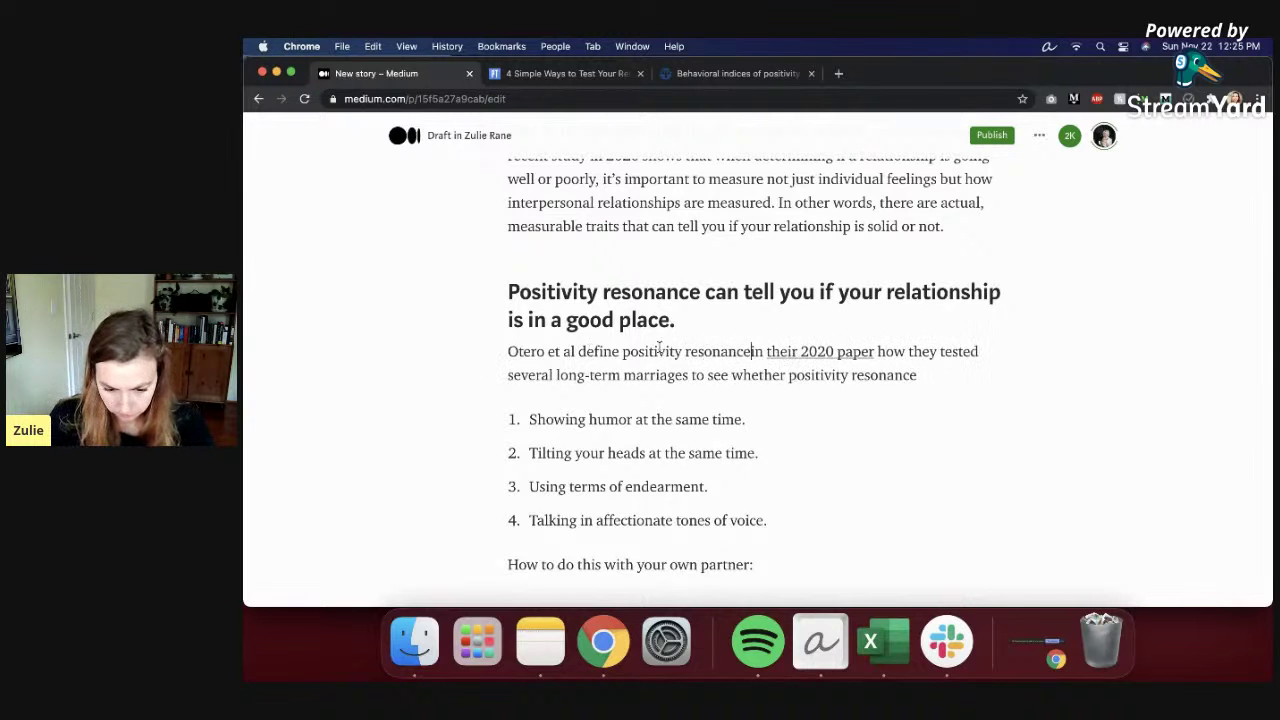
left_click(881, 351)
type("as")
type("\"defined as a synthesis of shared positive affect, mutual care and concern, plus behavioral and biological synchrony")
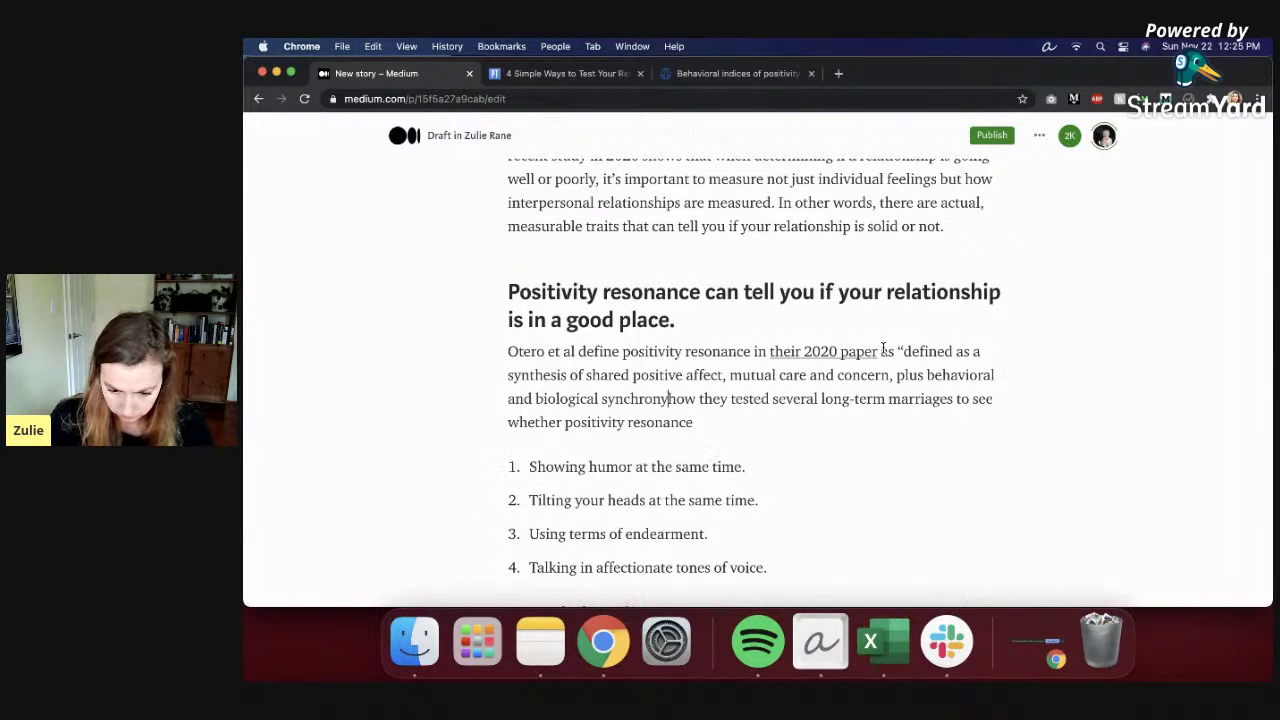
type(".\"")
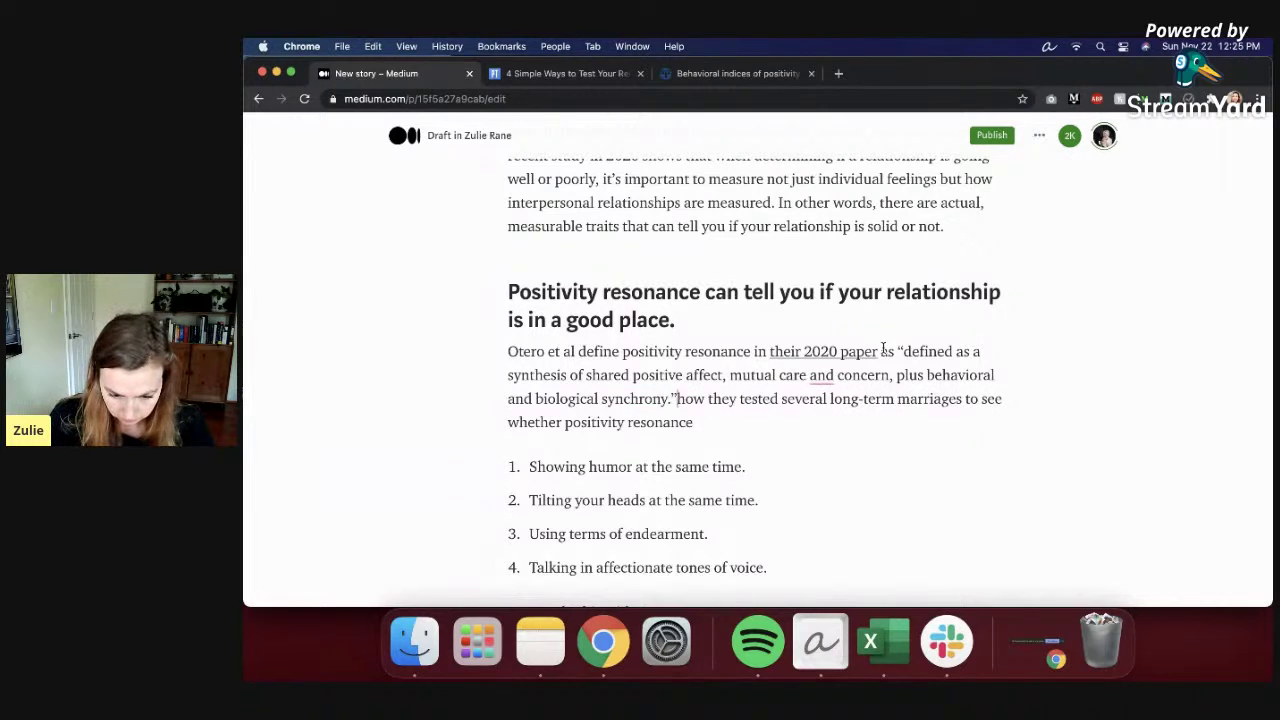
Step: Delete the leftover clause about testing long-term marriages that follows the quoted definition
left_click(735, 423)
left_click_drag(735, 423, 680, 398)
key("BackSpace")
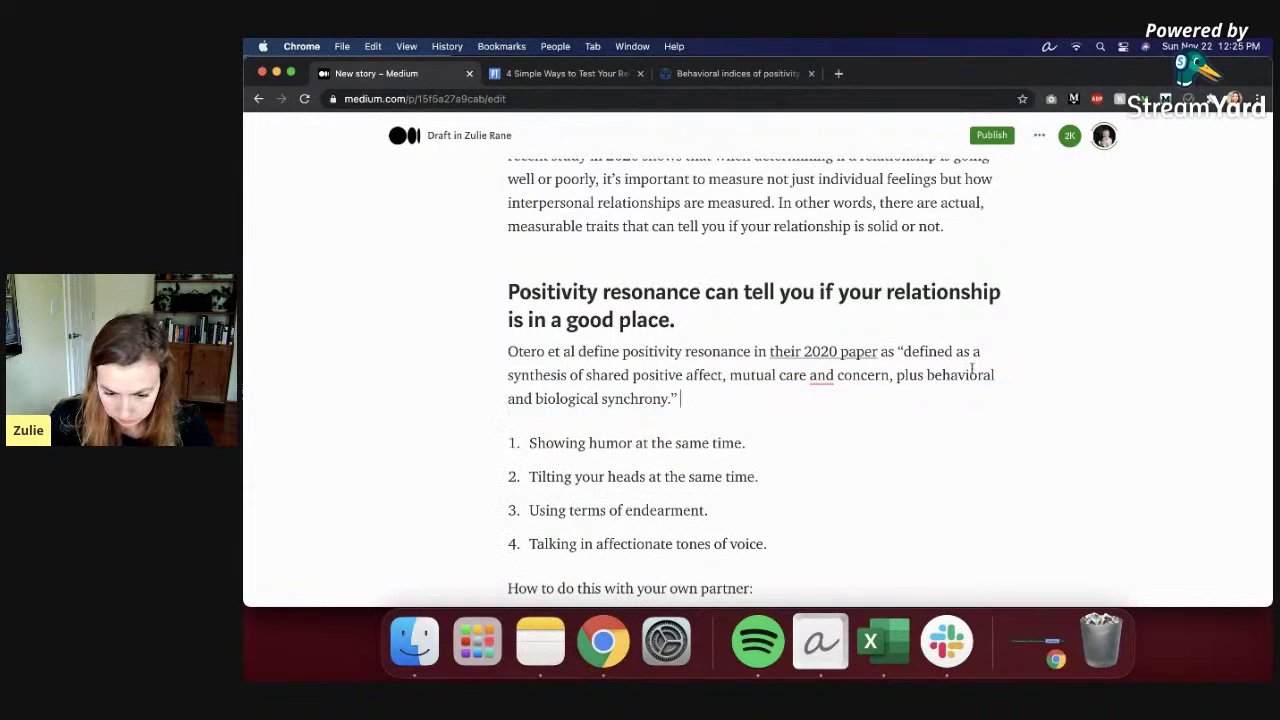
Step: Remove "defined as" from the quotation so that it starts with "a synthesis of shared positive affect"
double_click(916, 351)
key("BackSpace")
key("BackSpace")
key("BackSpace")
key("BackSpace")
key("BackSpace")
Step: Start a sentence after the quotation with "In simple terms, this means they measured not just"
left_click(698, 394)
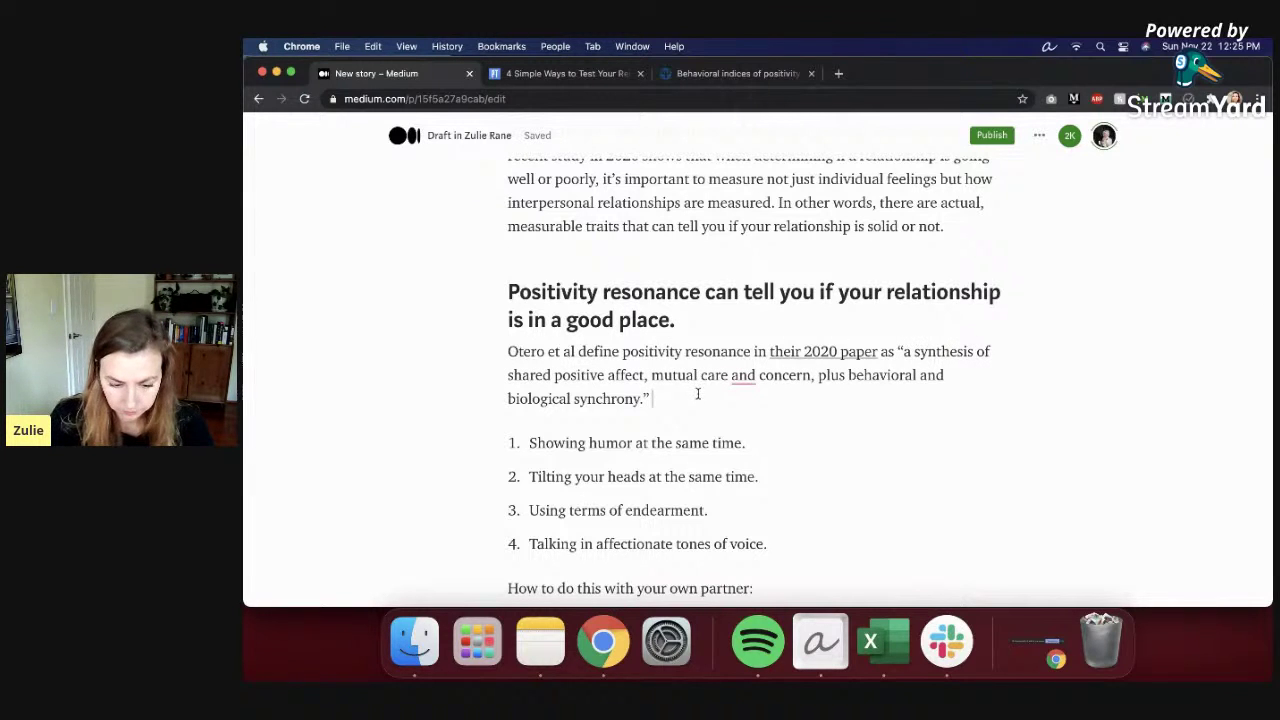
type("In simp")
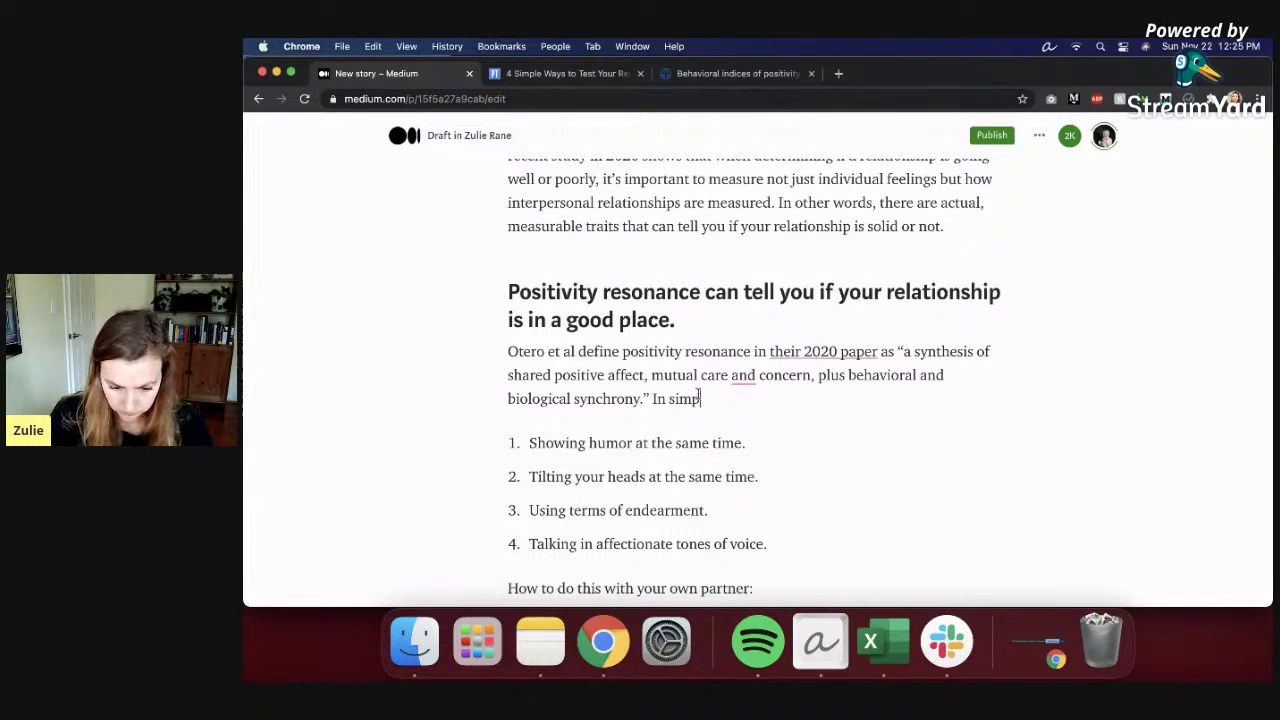
type("le terms, this means")
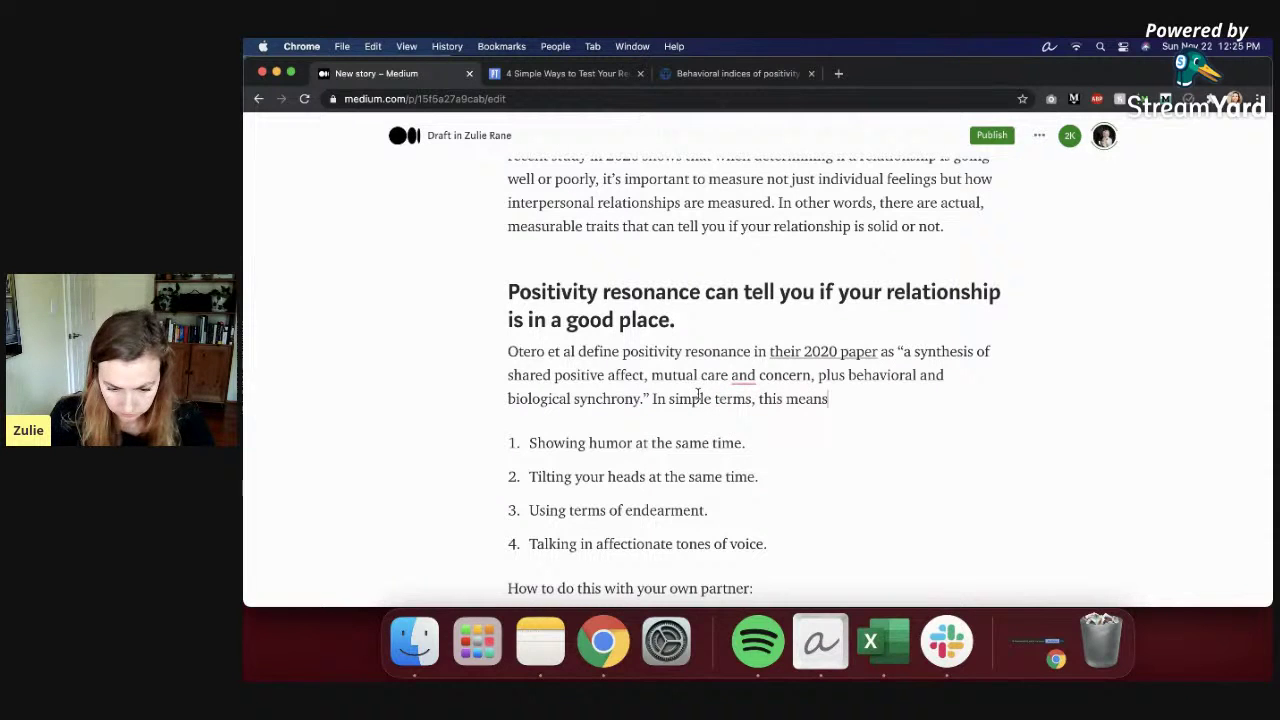
type(" they measured how")
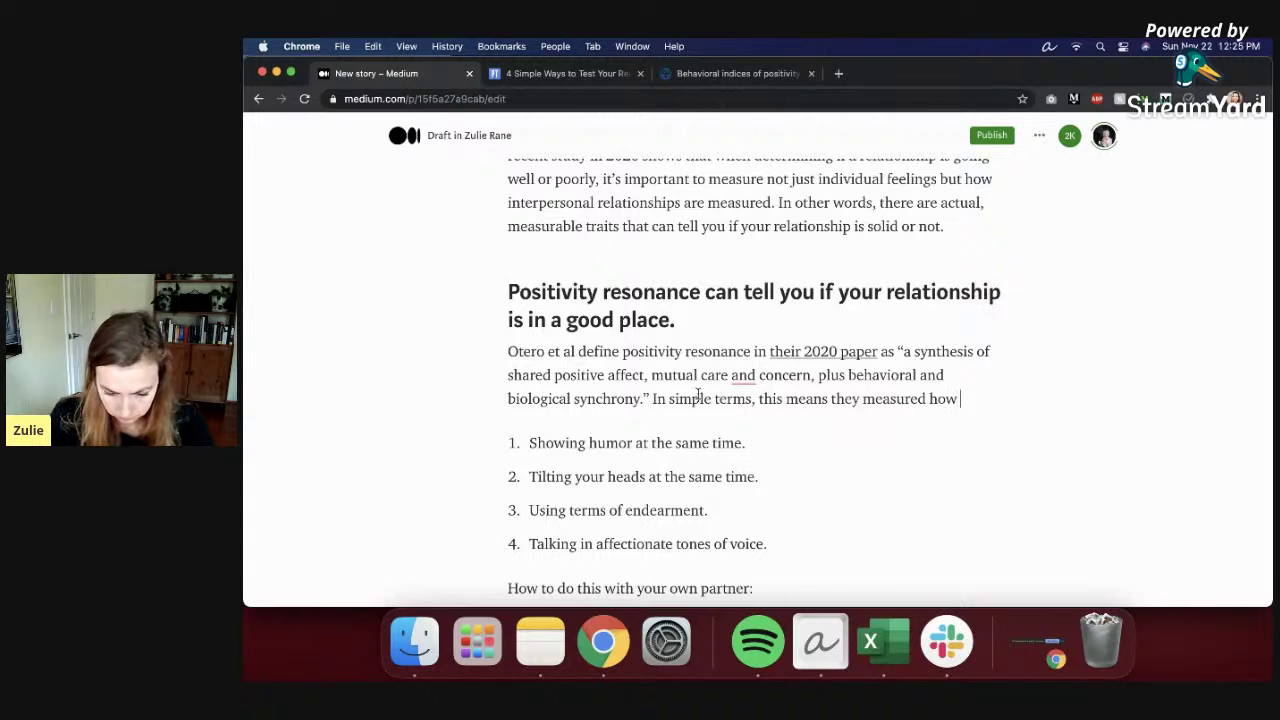
key("BackSpace")
key("BackSpace")
key("BackSpace")
key("BackSpace")
type("not just ho")
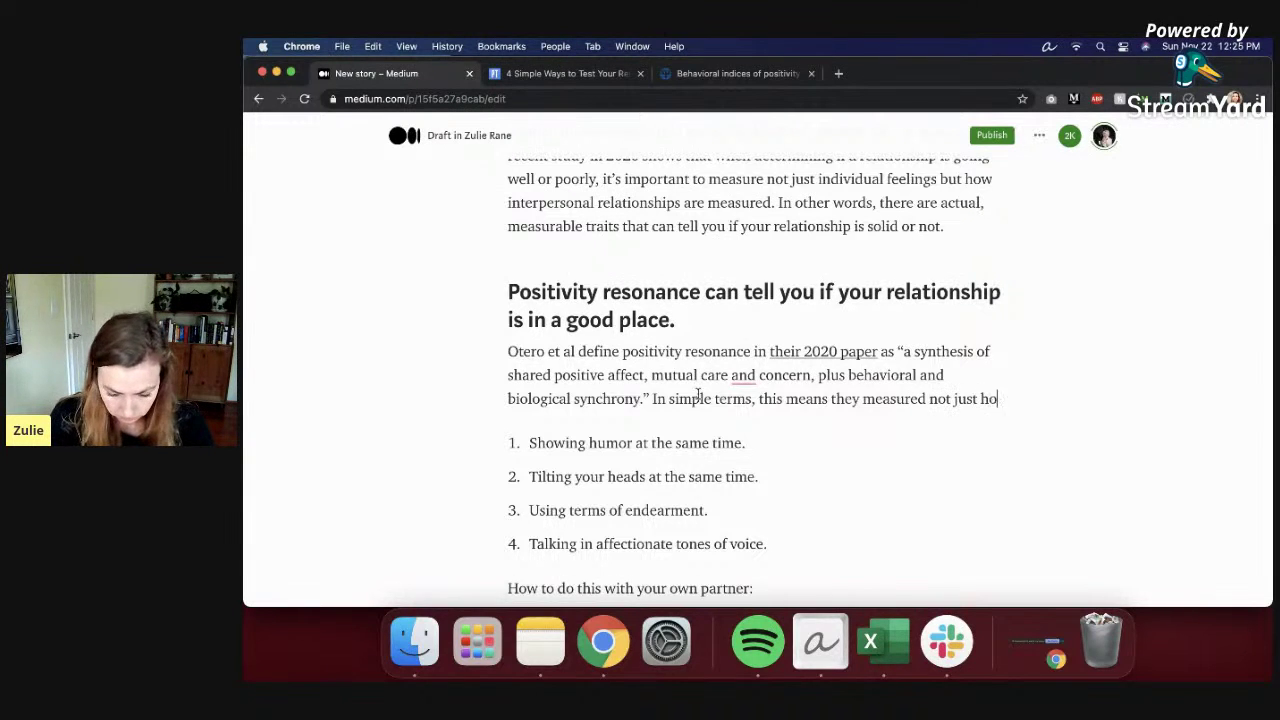
Step: Continue the explanatory sentence with "how individuals felt about their long-term partner"
type("w individuals feel")
key("BackSpace")
key("BackSpace")
key("BackSpace")
type("lt about thei")
key("BackSpace")
type("r long-ter")
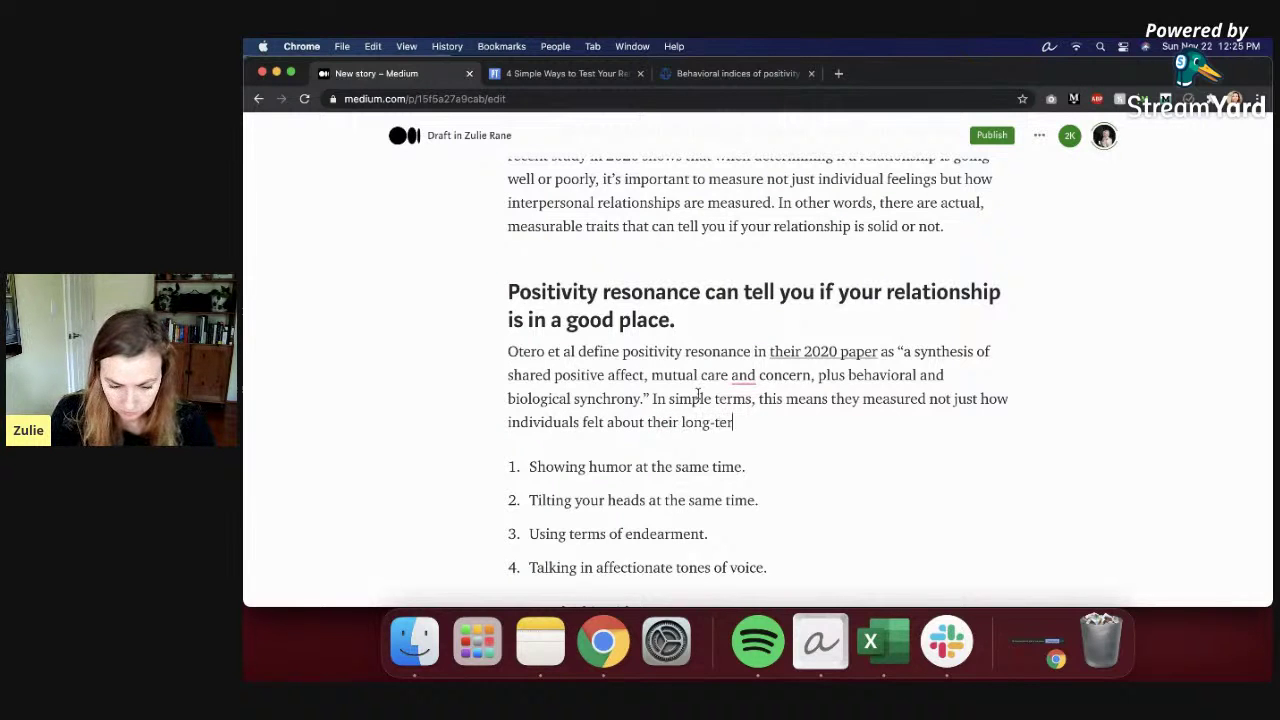
type("m partner in th")
key("BackSpace")
key("BackSpace")
key("BackSpace")
key("BackSpace")
key("BackSpace")
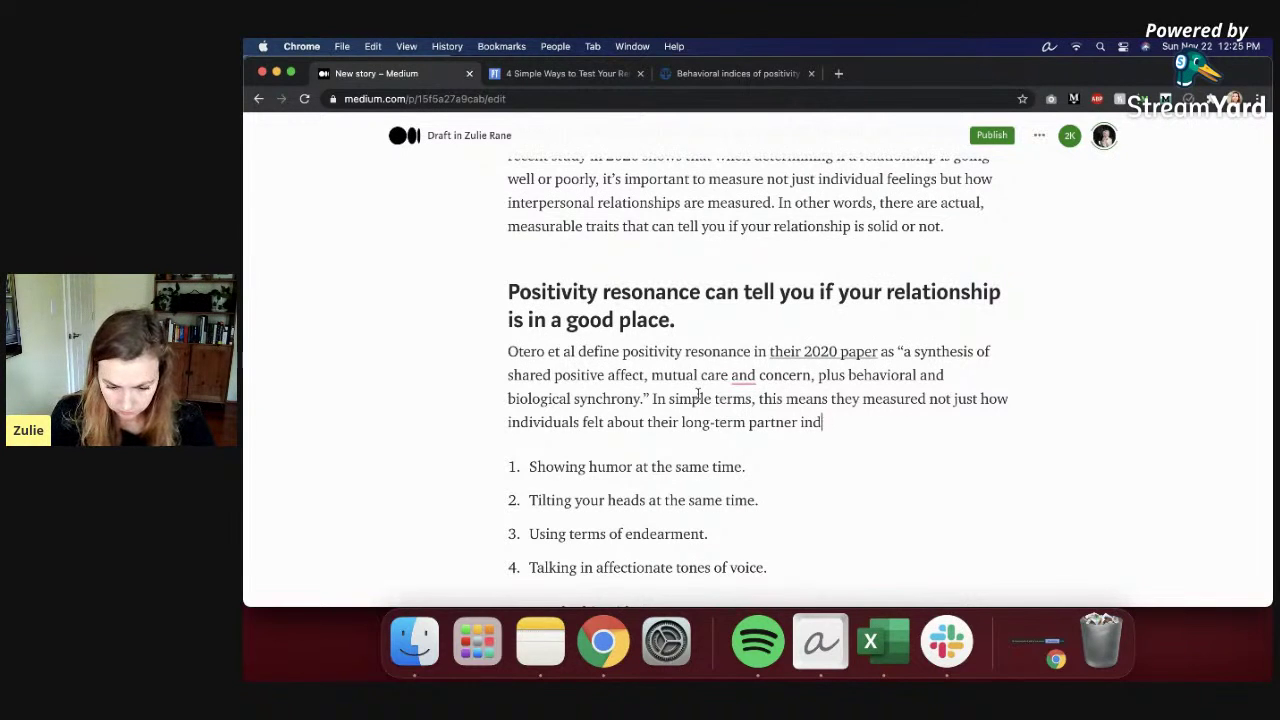
Step: Replace "individuals" with "people" in the explanatory sentence
double_click(546, 422)
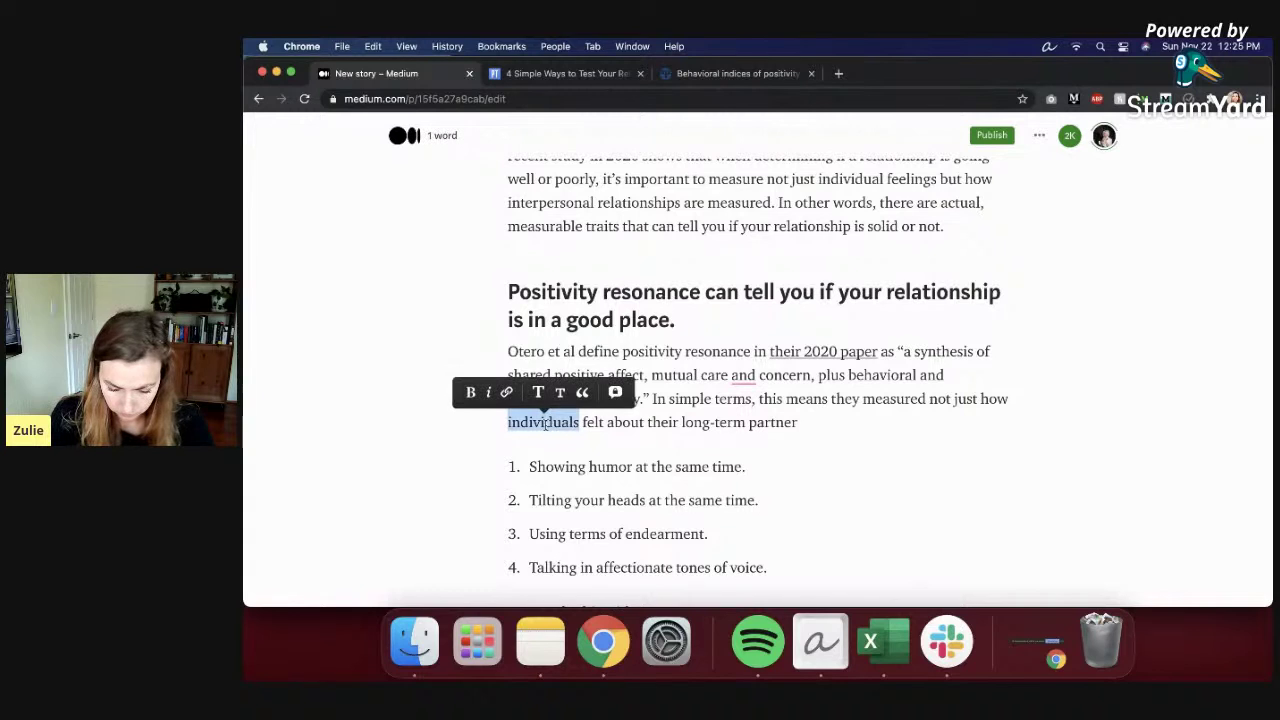
key("BackSpace")
type("p")
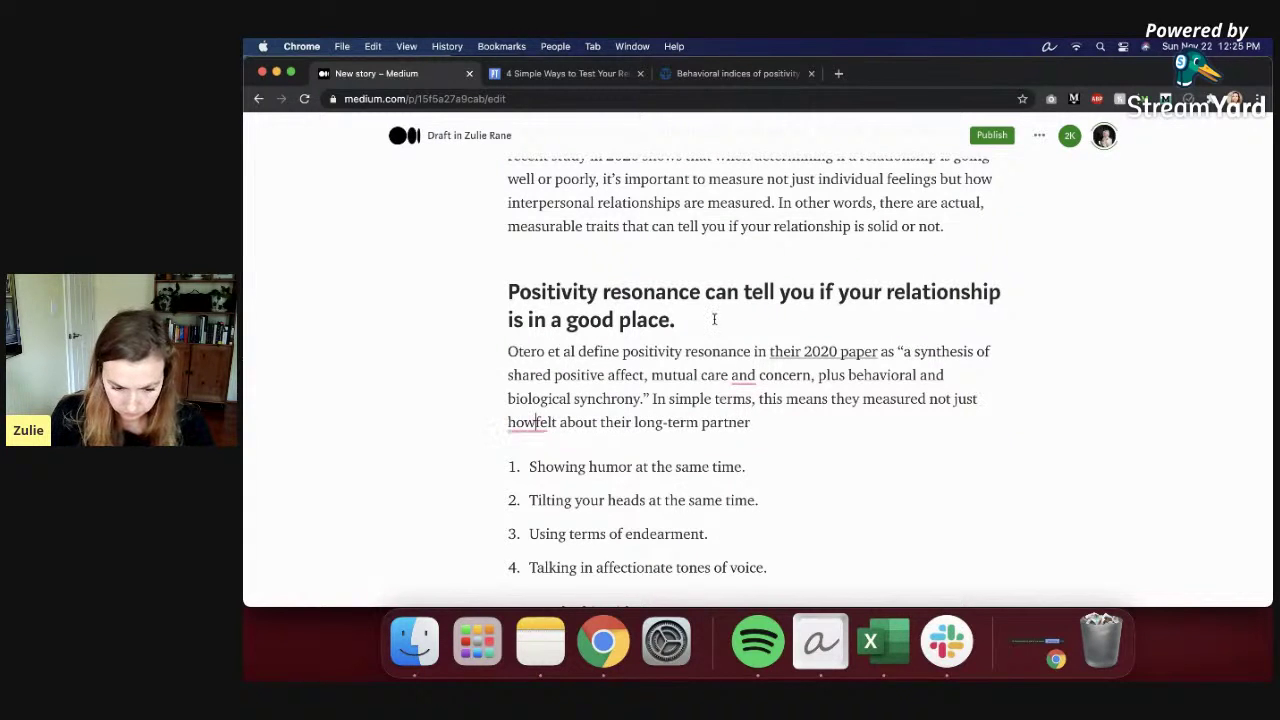
type("eople")
Step: Finish the sentence with "individually, but the tone of the interactions between the two." and start a new paragraph above the numbered list
left_click(821, 420)
type("individually, but how")
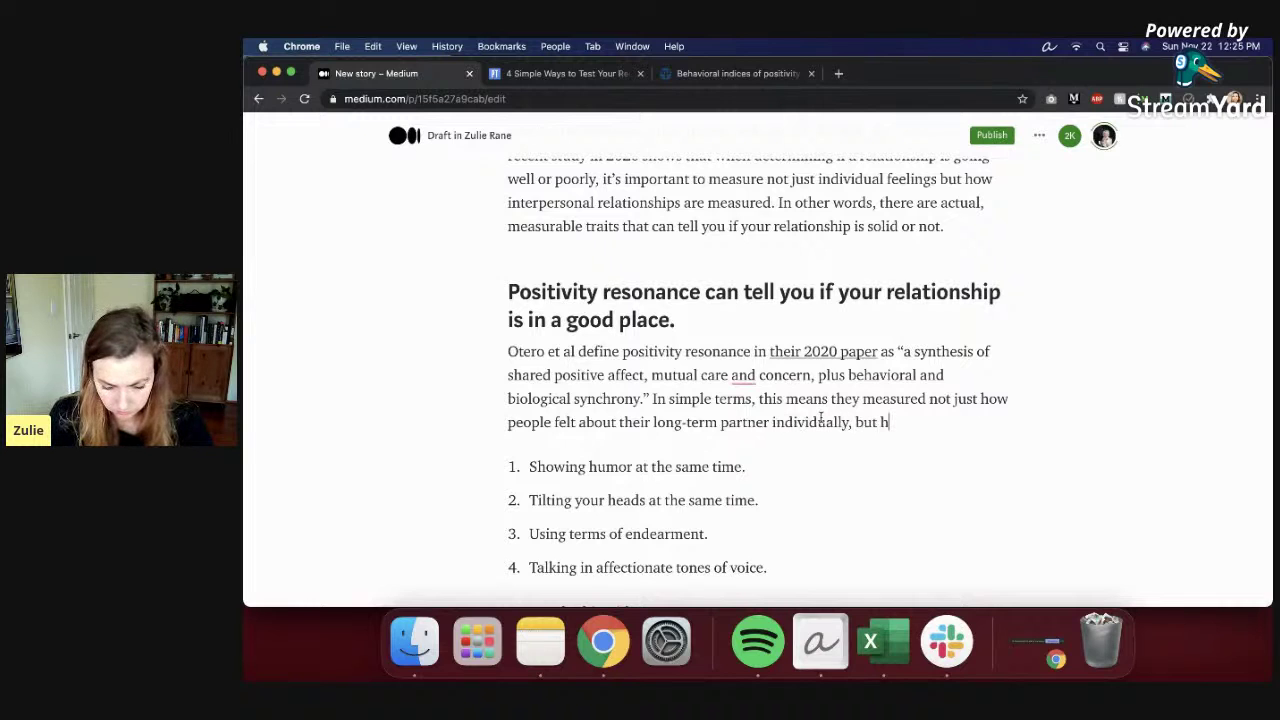
key("BackSpace")
key("BackSpace")
key("BackSpace")
type("the tone of the r")
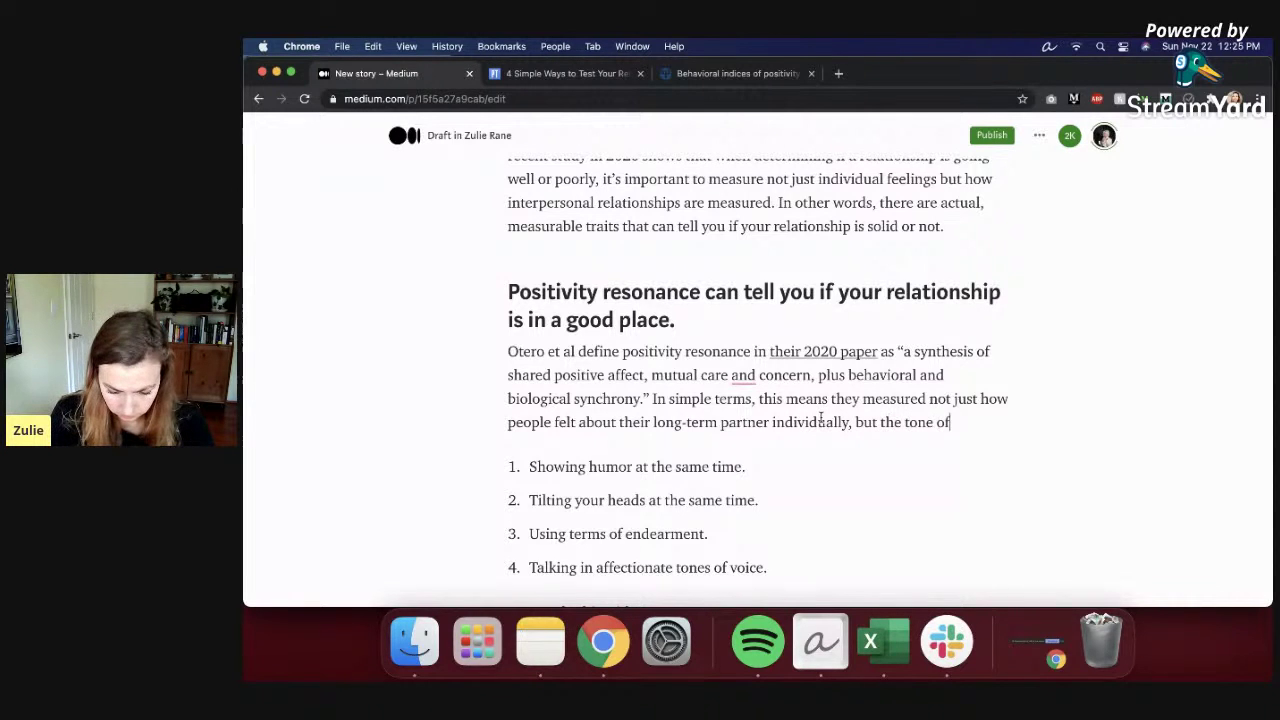
key("BackSpace")
type("interact")
key("BackSpace")
key("BackSpace")
type("ctions betwe")
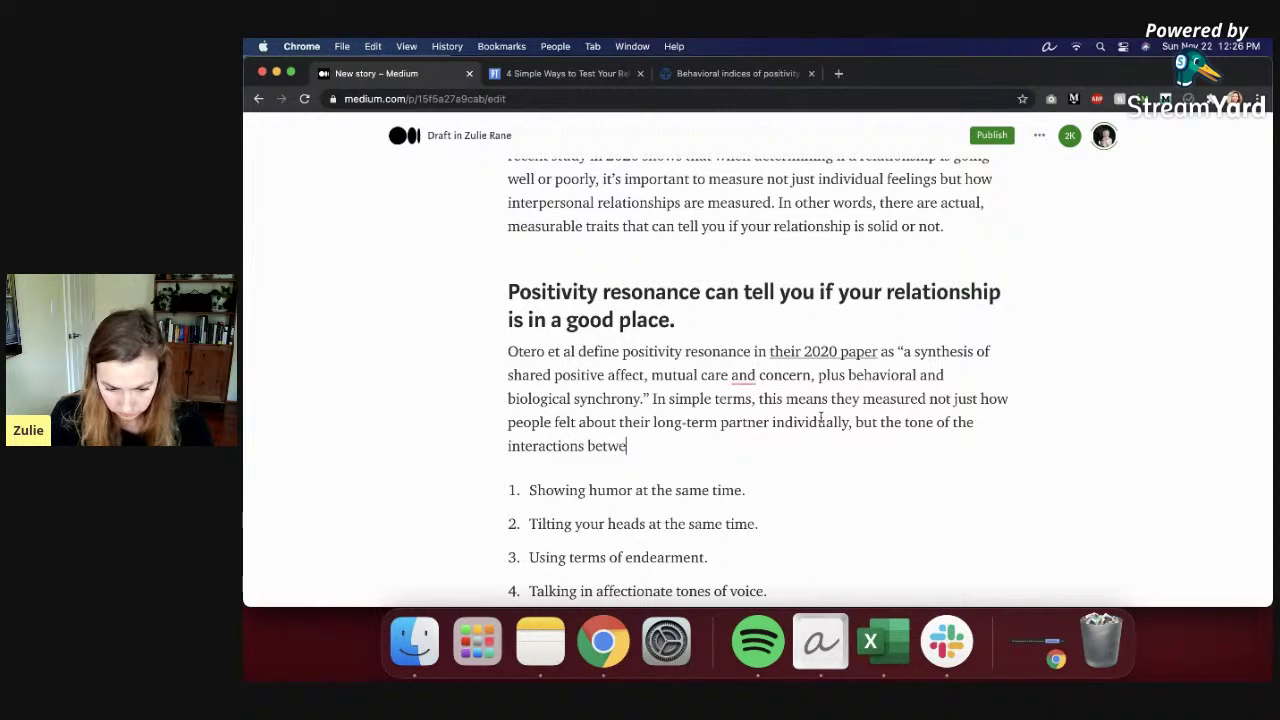
type("en the two.")
key("Return")
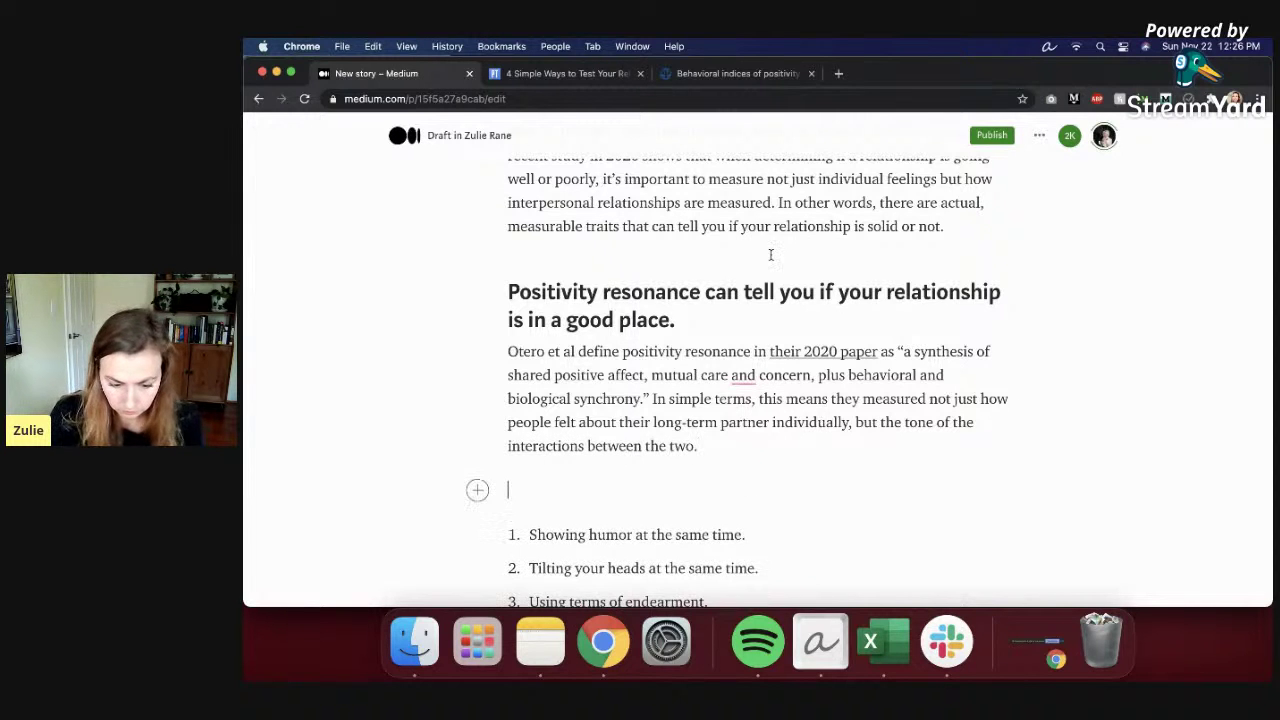
Step: Check the abstract of the positivity resonance paper and return to the story draft
left_click(722, 76)
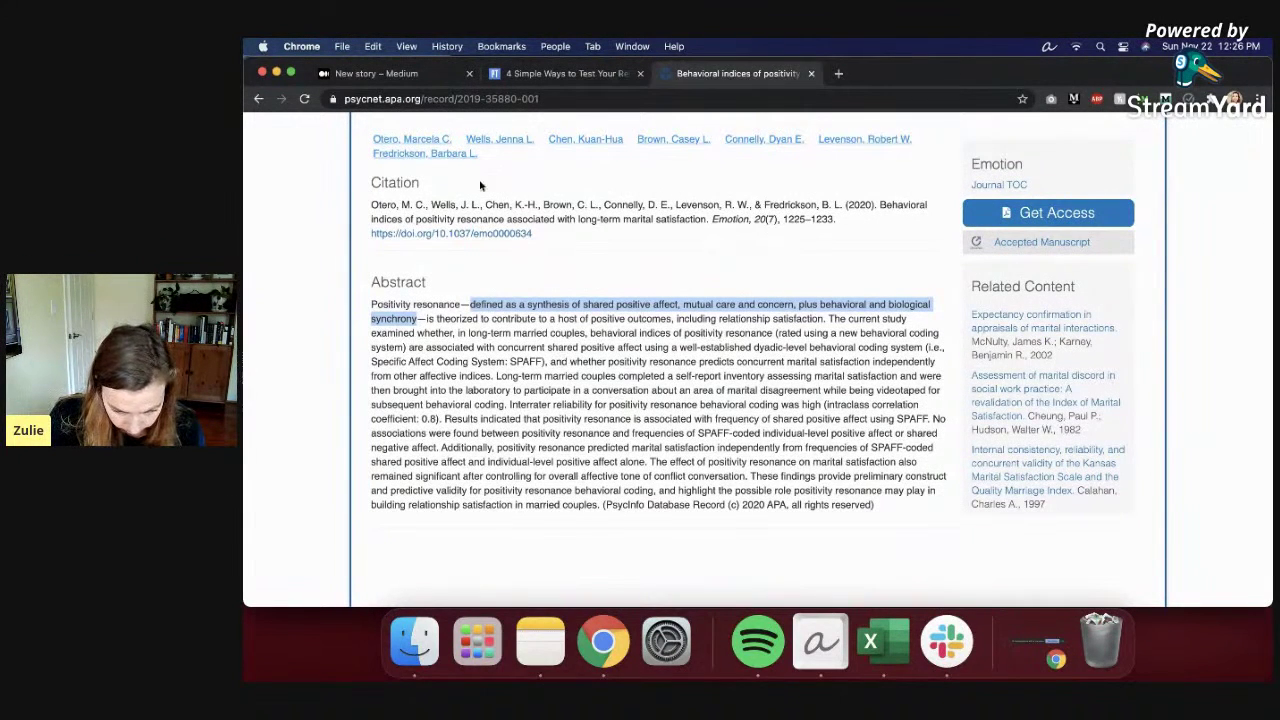
scroll(615, 443, "down", 2)
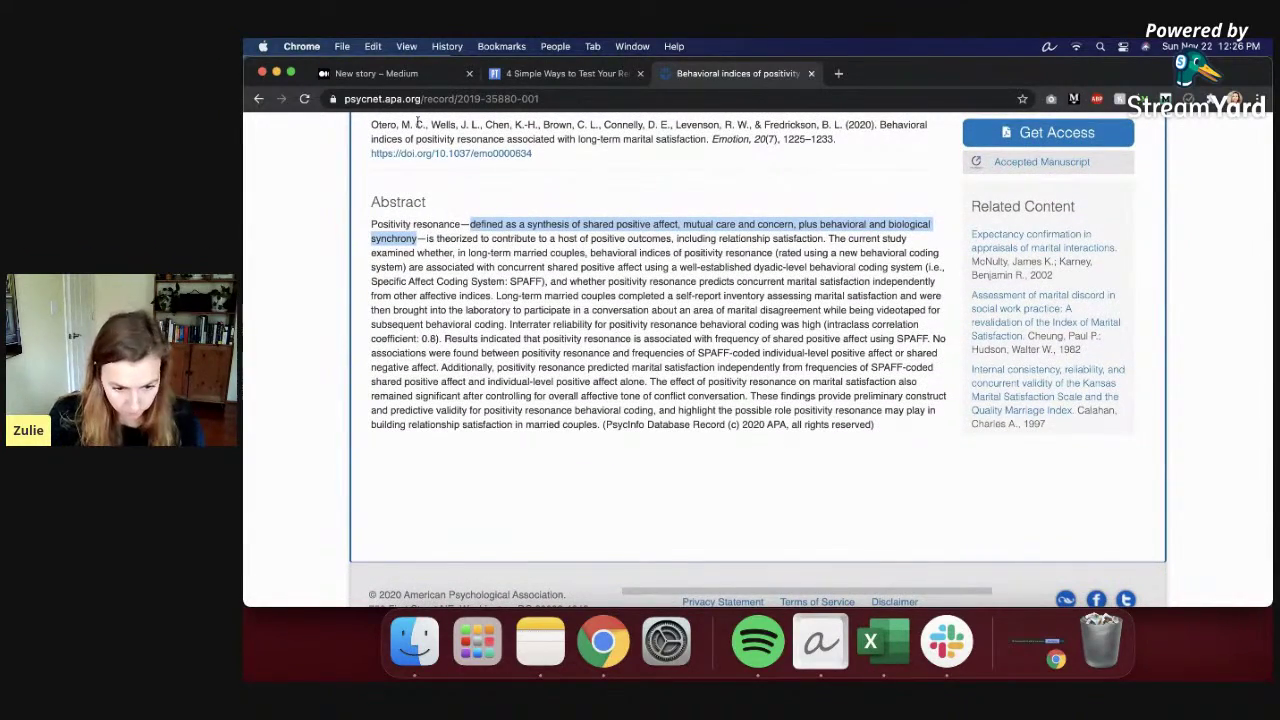
left_click(410, 74)
Step: Replace the unfinished TK sentence in the second paragraph with "Good times won't tell you much about your relationship, but the bad times will."
scroll(740, 350, "up", 5)
left_click(742, 349)
left_click(817, 318, "shift")
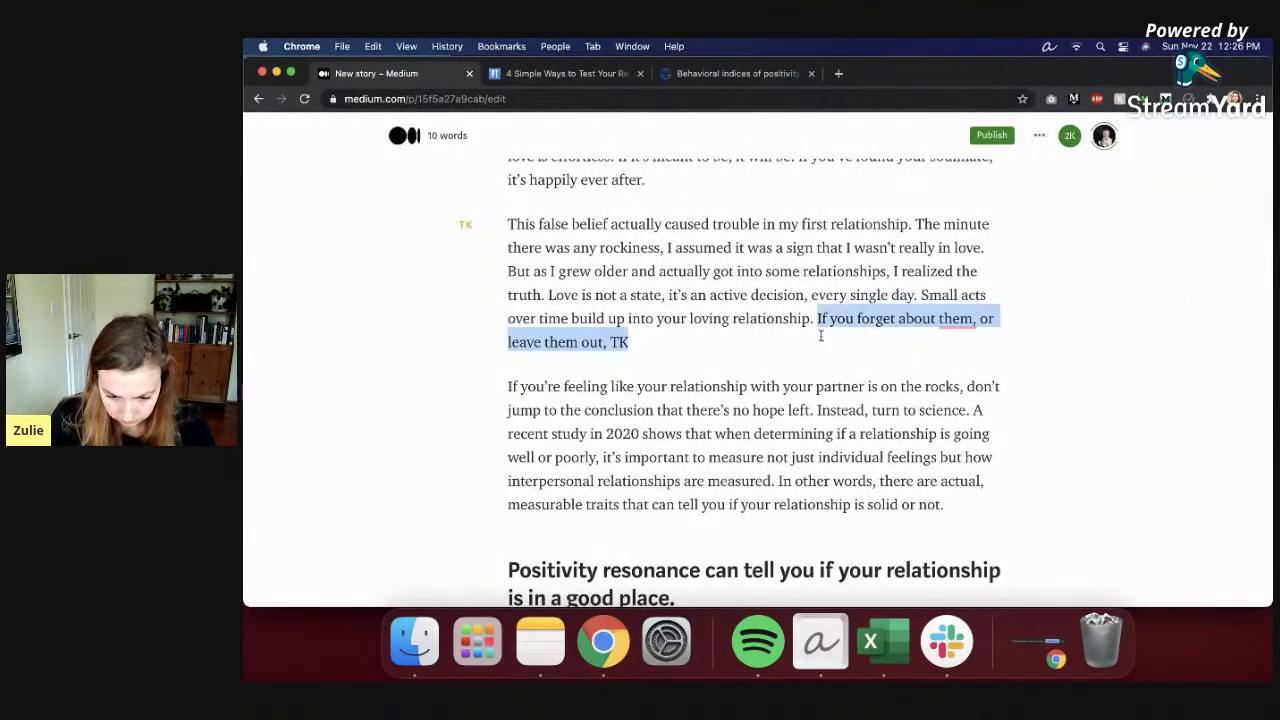
type("When the go")
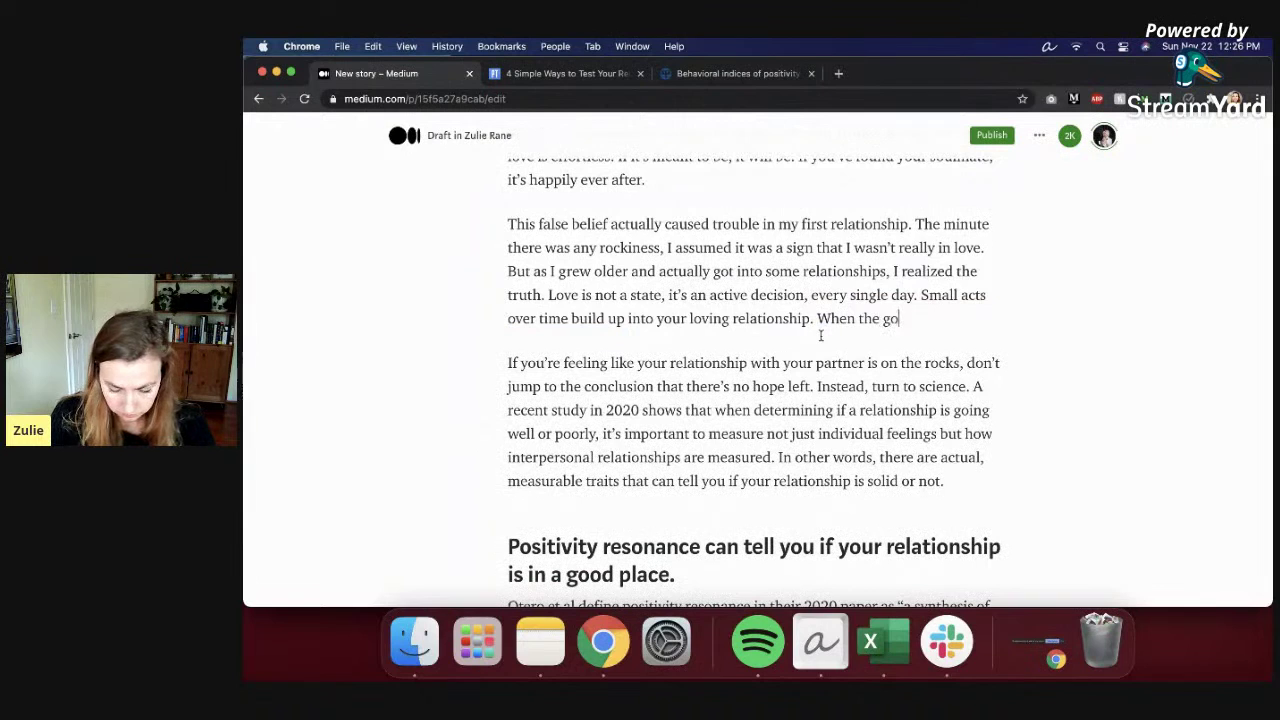
left_click_drag(899, 318, 814, 318)
key("BackSpace")
type("Good times won't tell you")
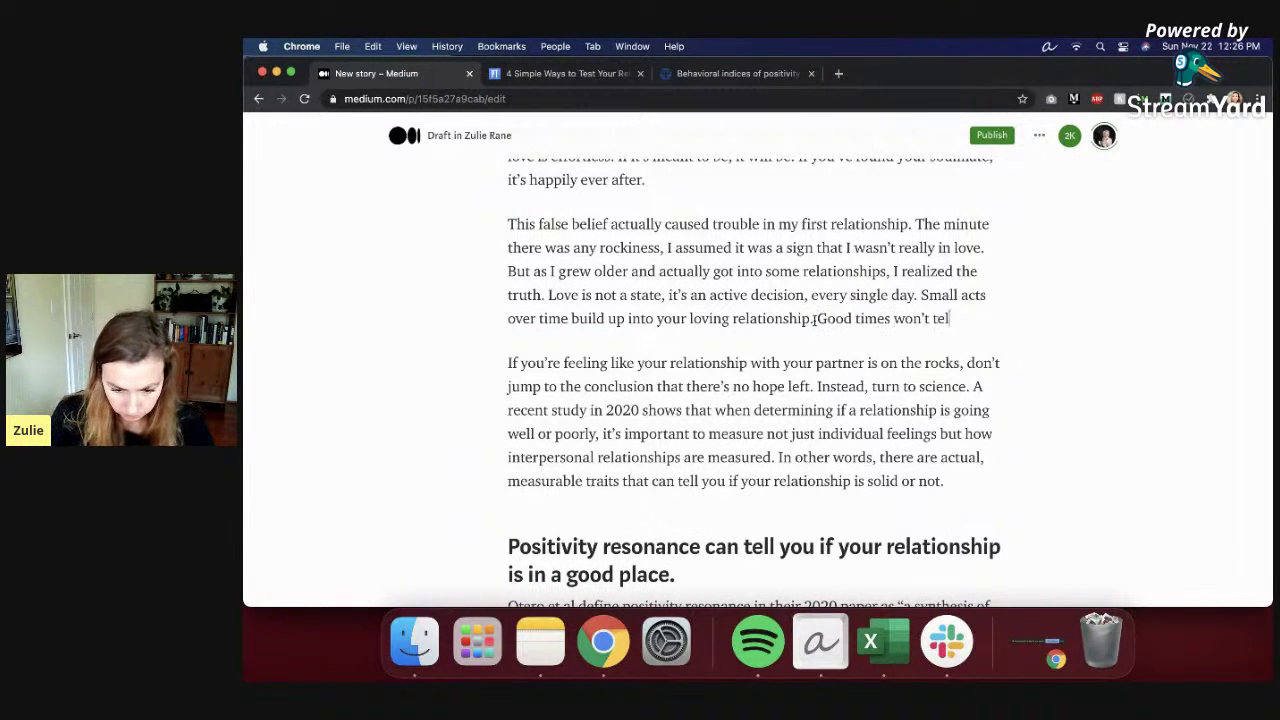
type(" much about yo")
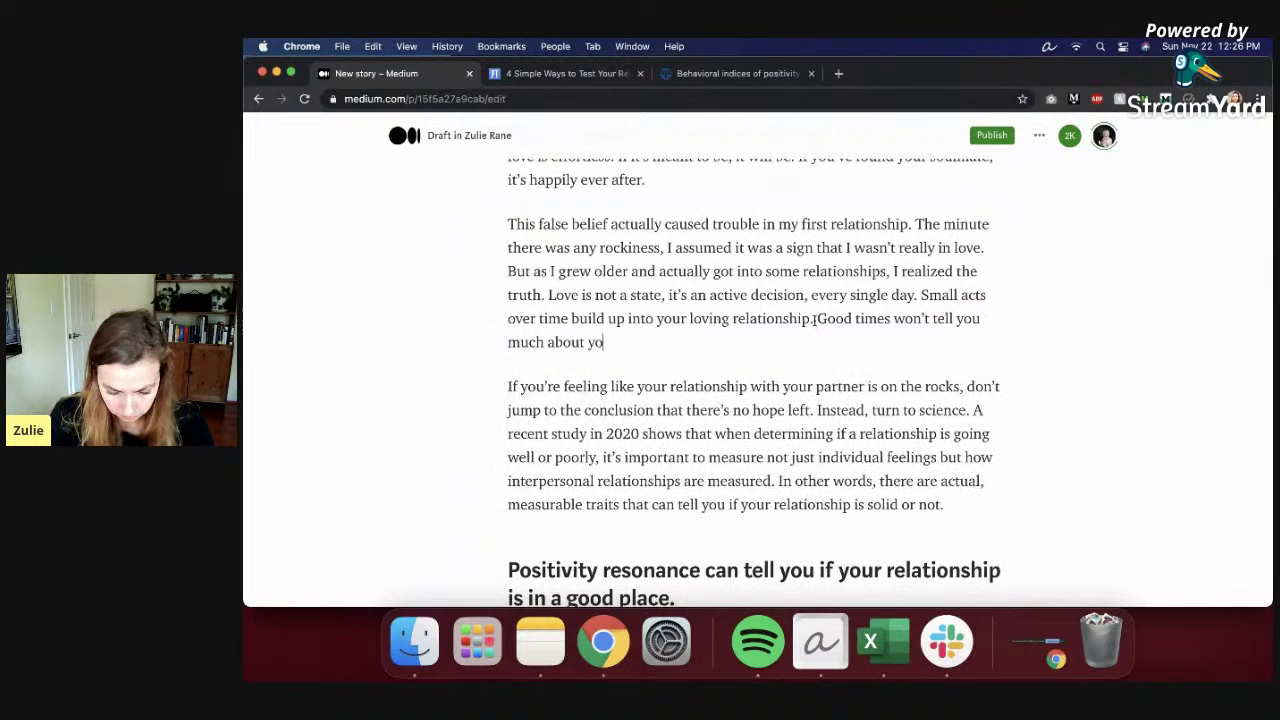
type("ur relationship")
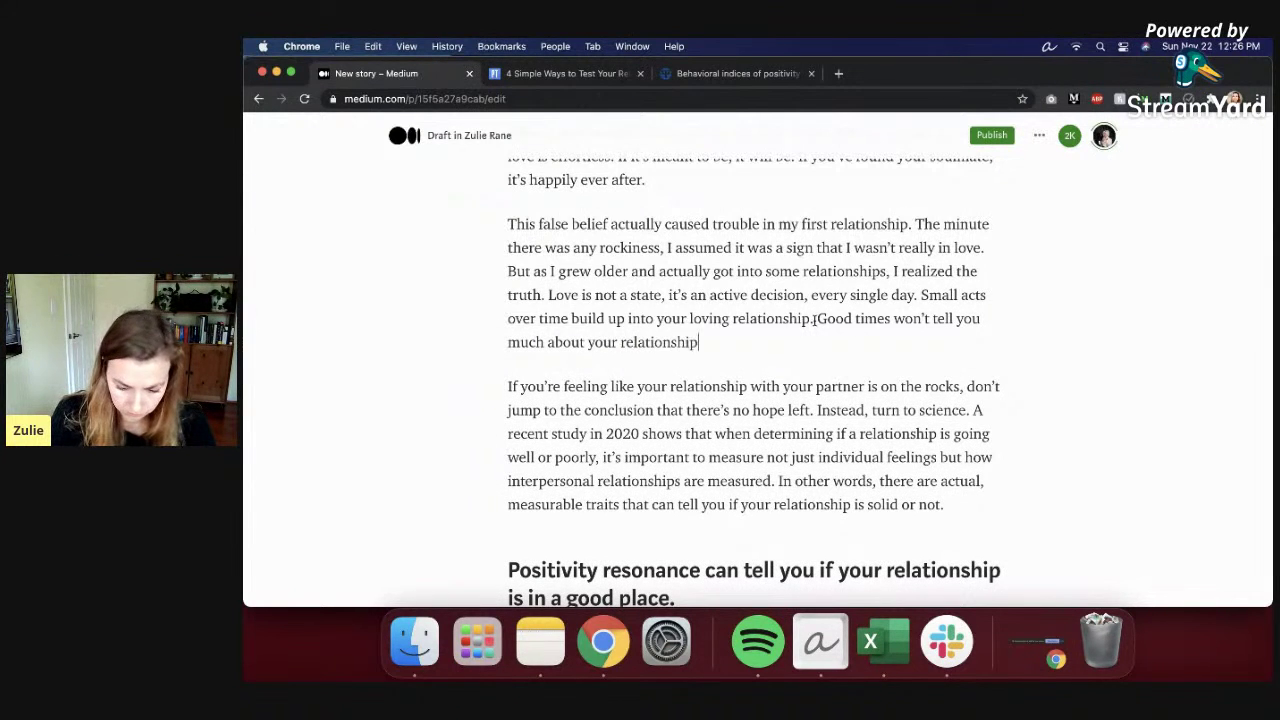
type(", but the bad times")
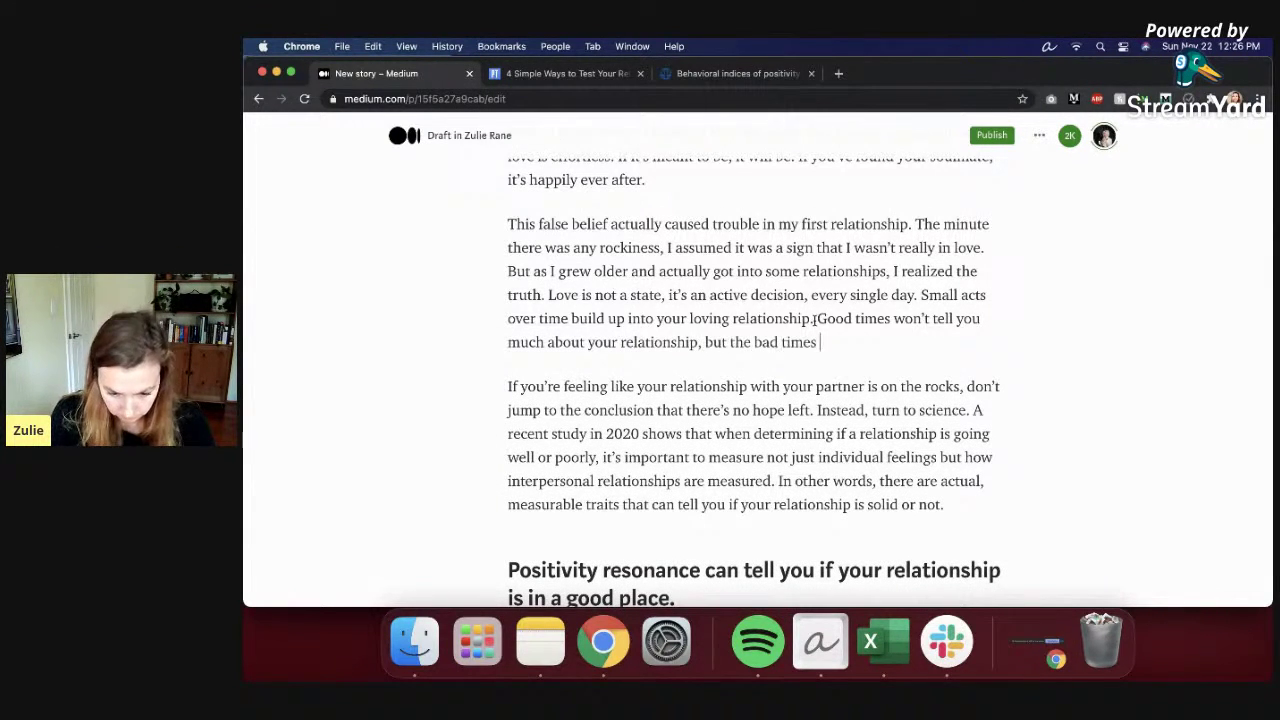
type(" will.")
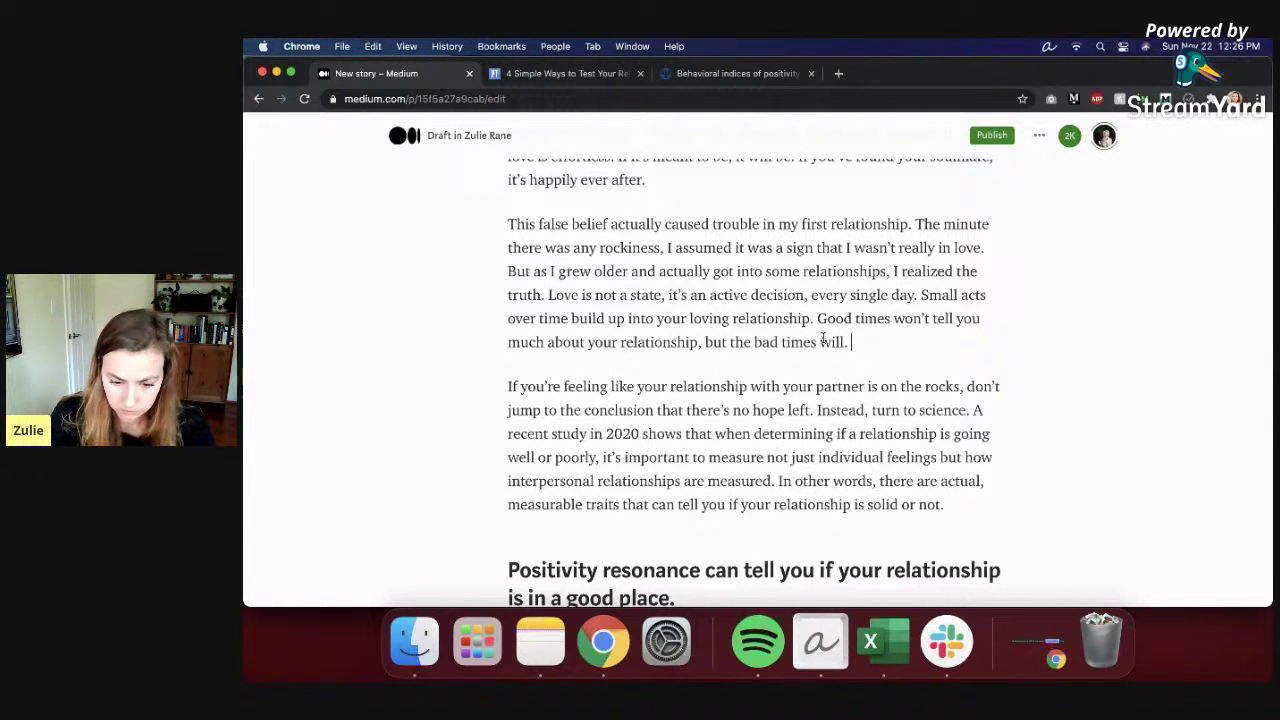
Step: Reword the new sentence to "Handling good times in your relationship won't tell you much about your relationship, but how you handle the bad times will."
left_click(818, 318)
type("Handling")
key("Delete")
type("g")
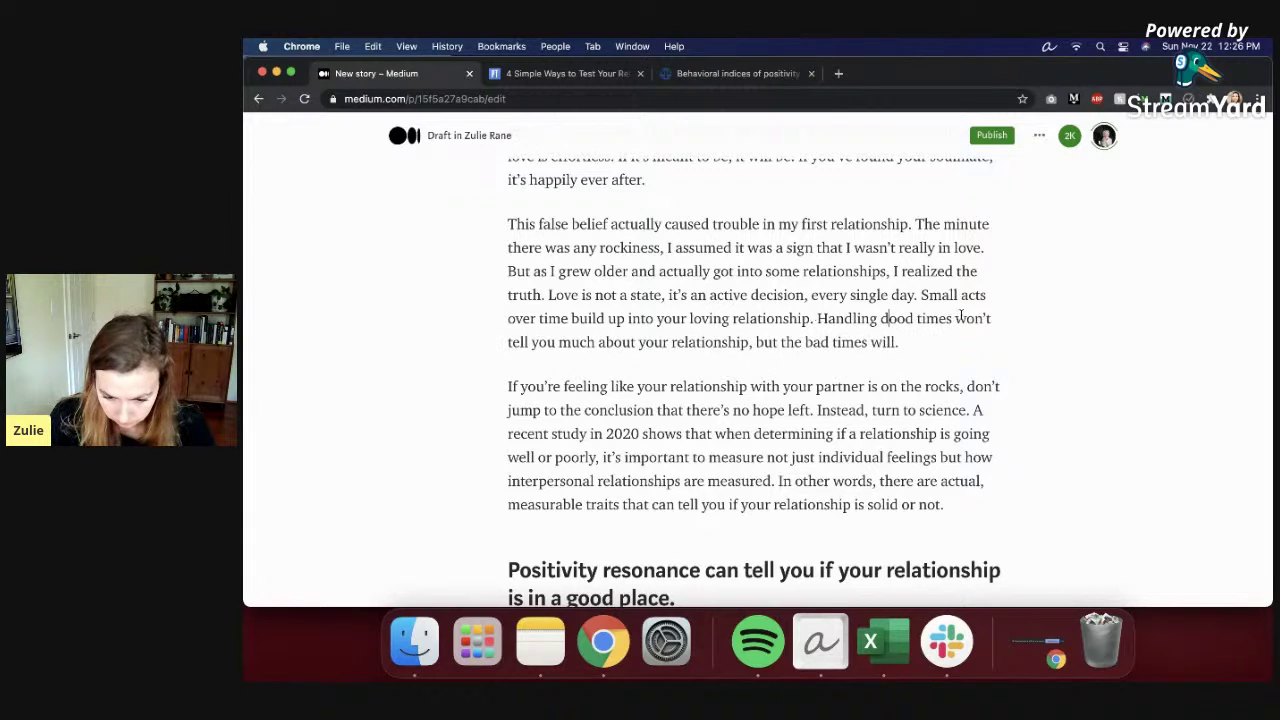
left_click(955, 318)
type("in your rela")
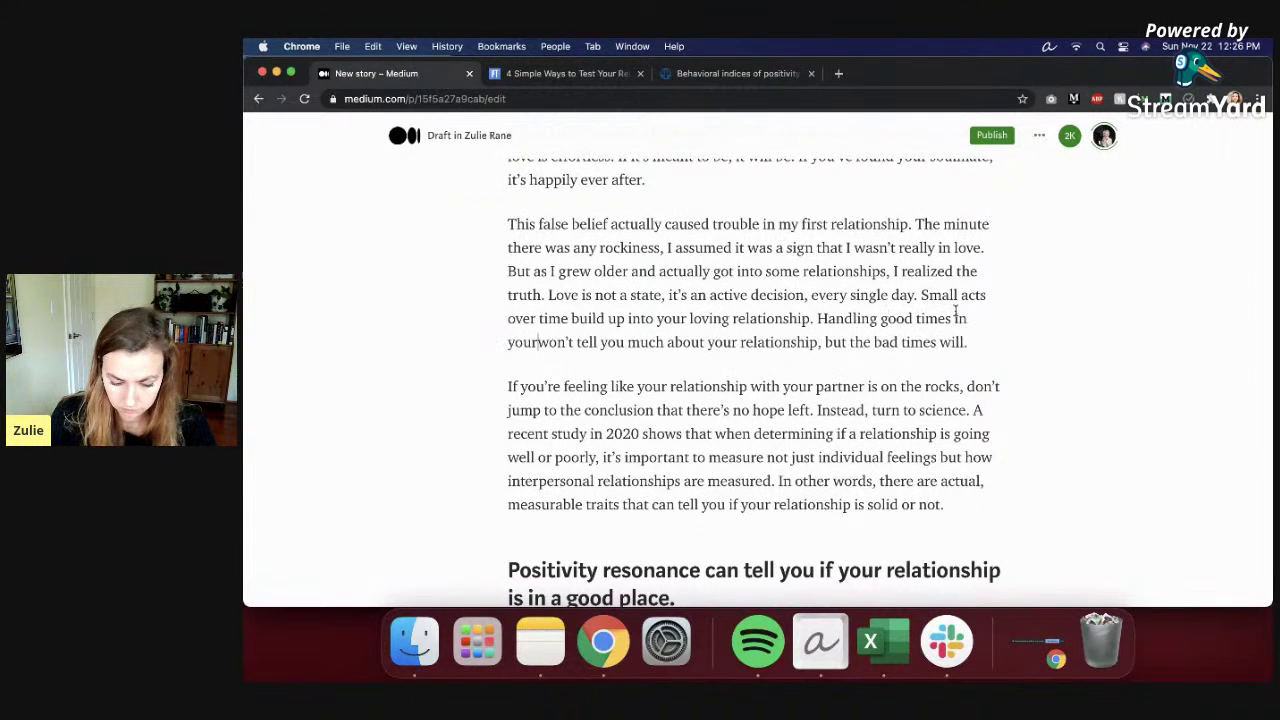
type("tionship")
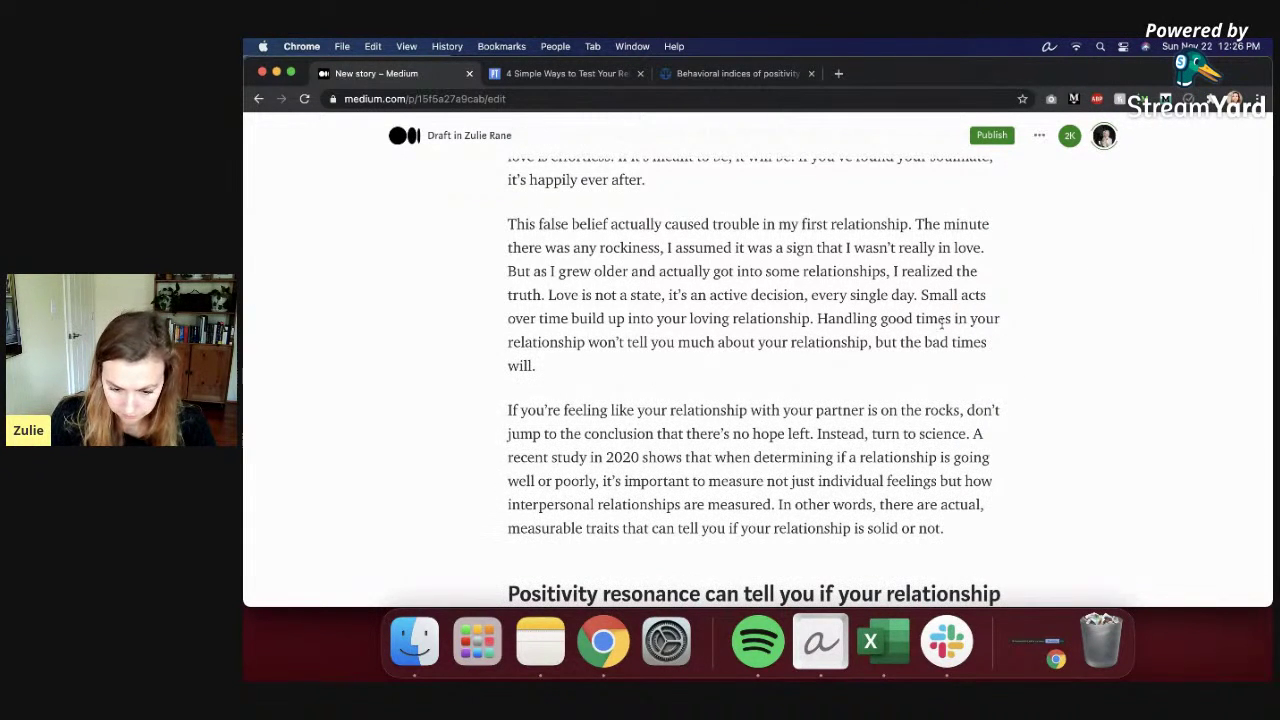
left_click(900, 342)
type("how you handle")
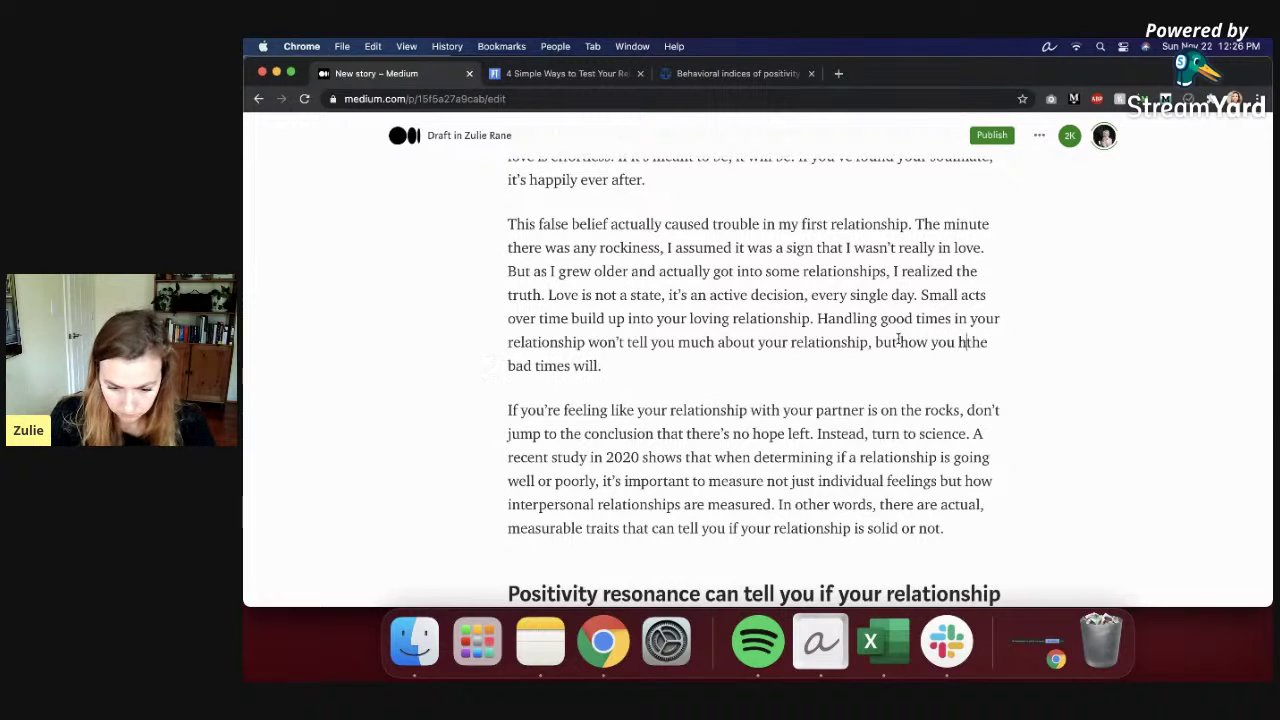
scroll(729, 363, "down", 3)
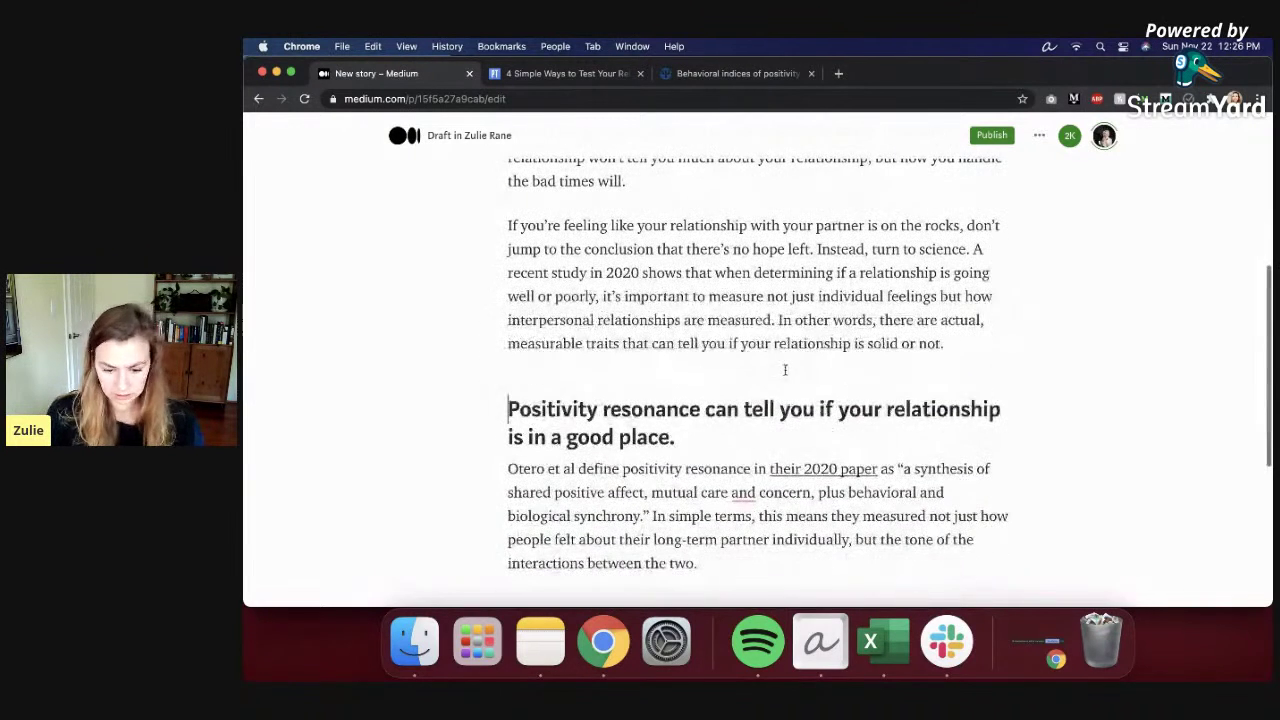
left_click(780, 275)
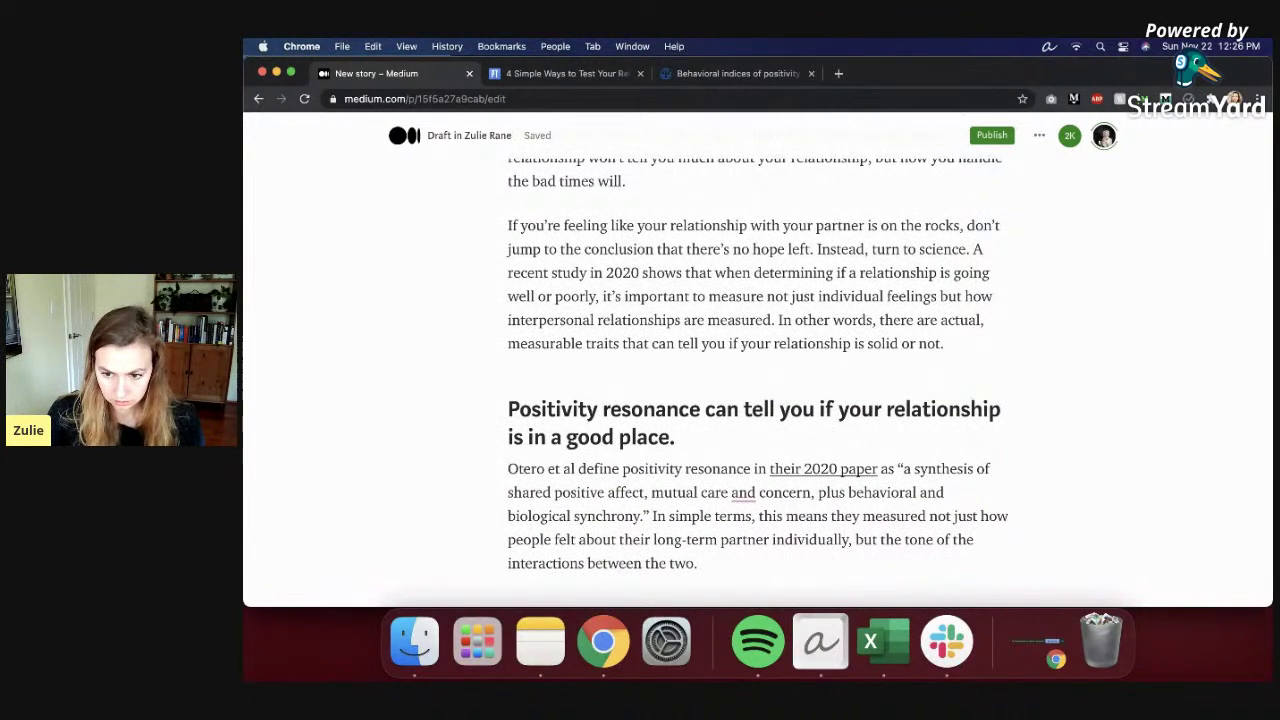
scroll(786, 237, "down", 4)
scroll(770, 350, "up", 2)
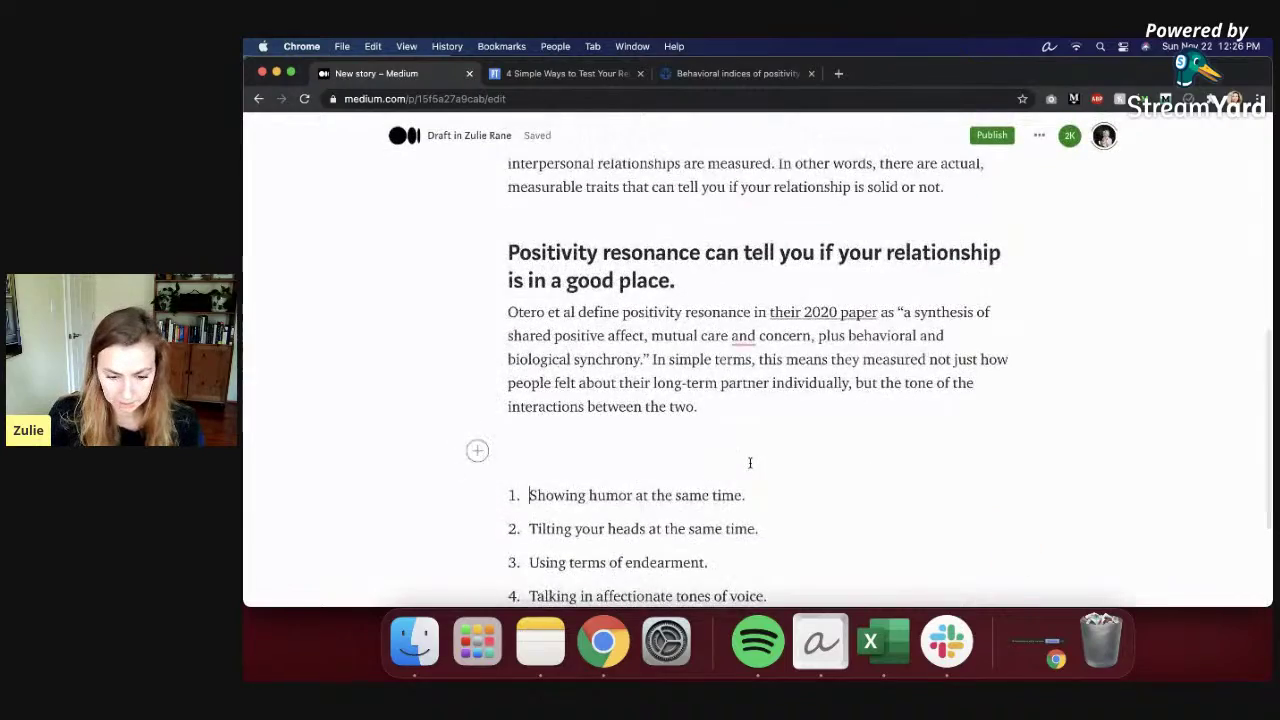
scroll(749, 463, "up", 6)
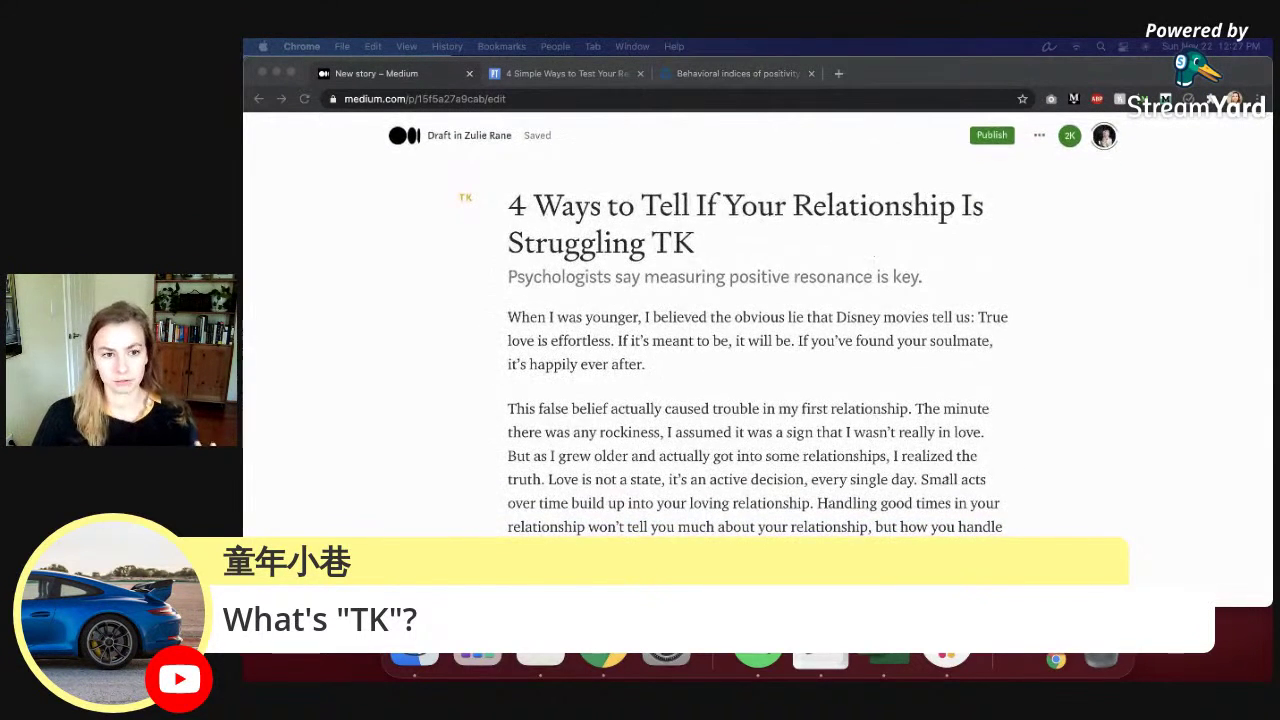
Step: Search the draft for the placeholder "tk" and close the search
left_click(797, 481)
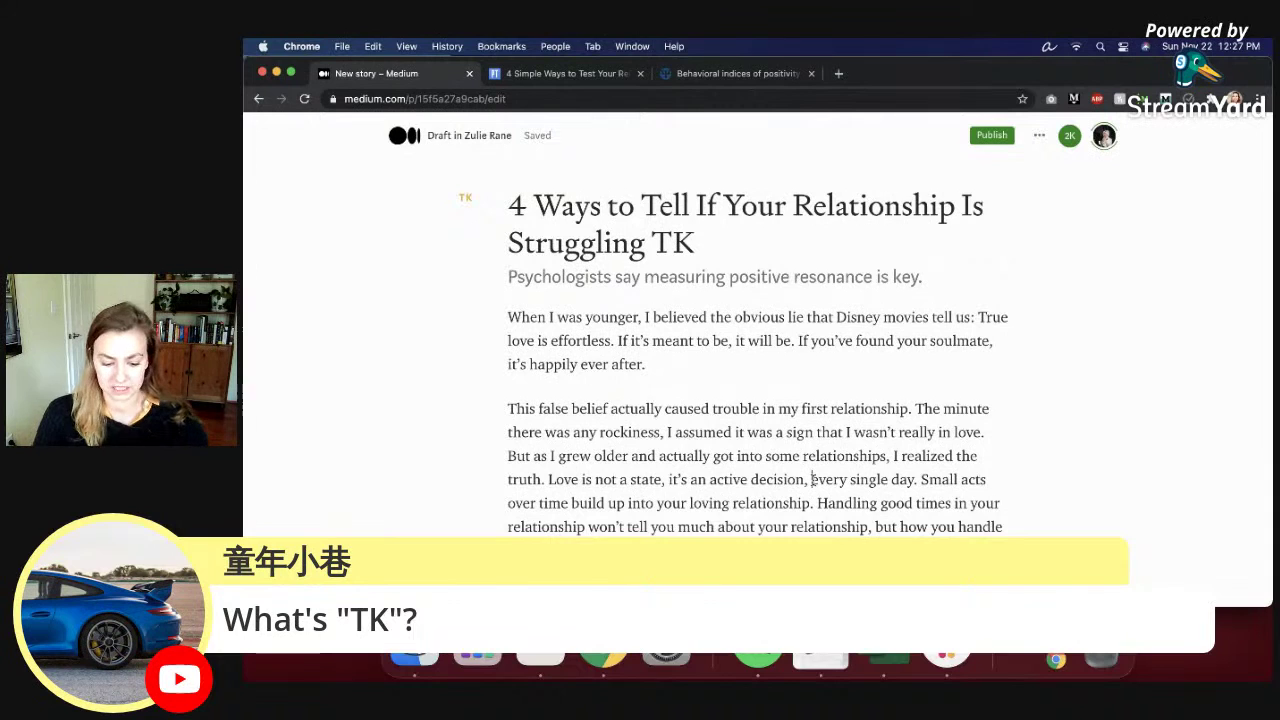
key("super+f")
type("tk")
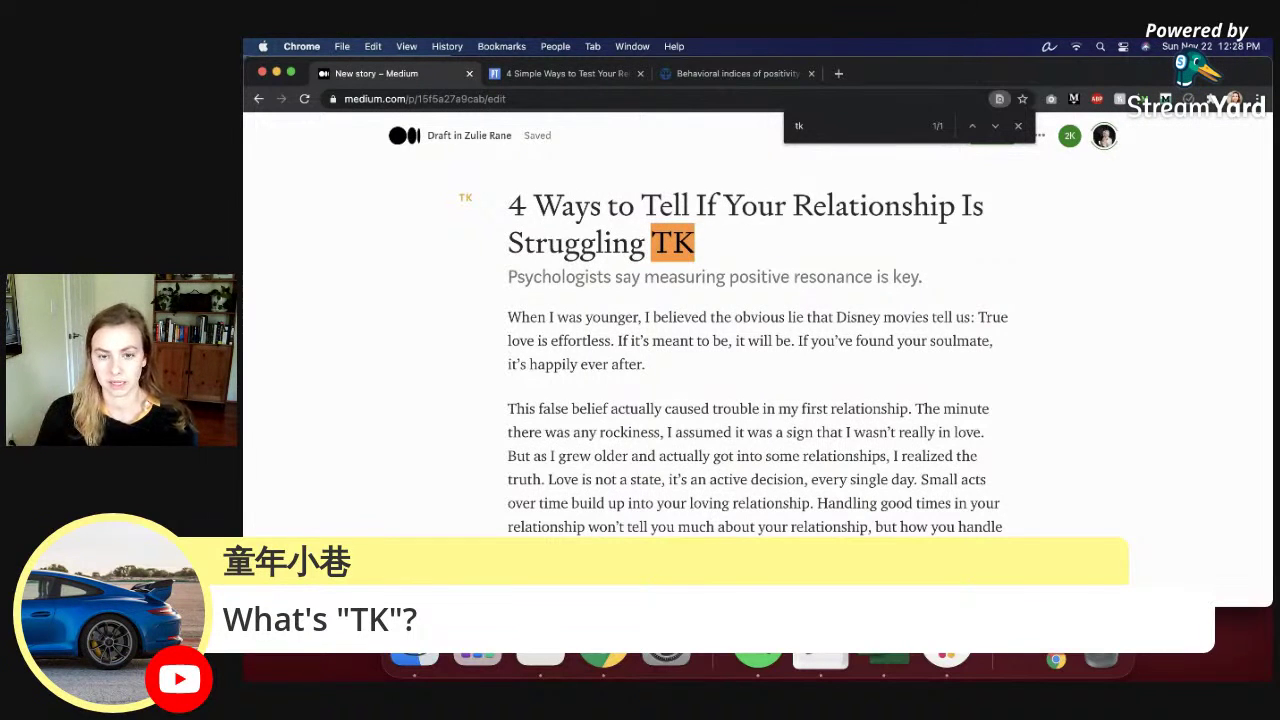
left_click(1018, 127)
Step: Open the publishing check for the draft with its TK placeholder and go back to editing the story
left_click(1003, 137)
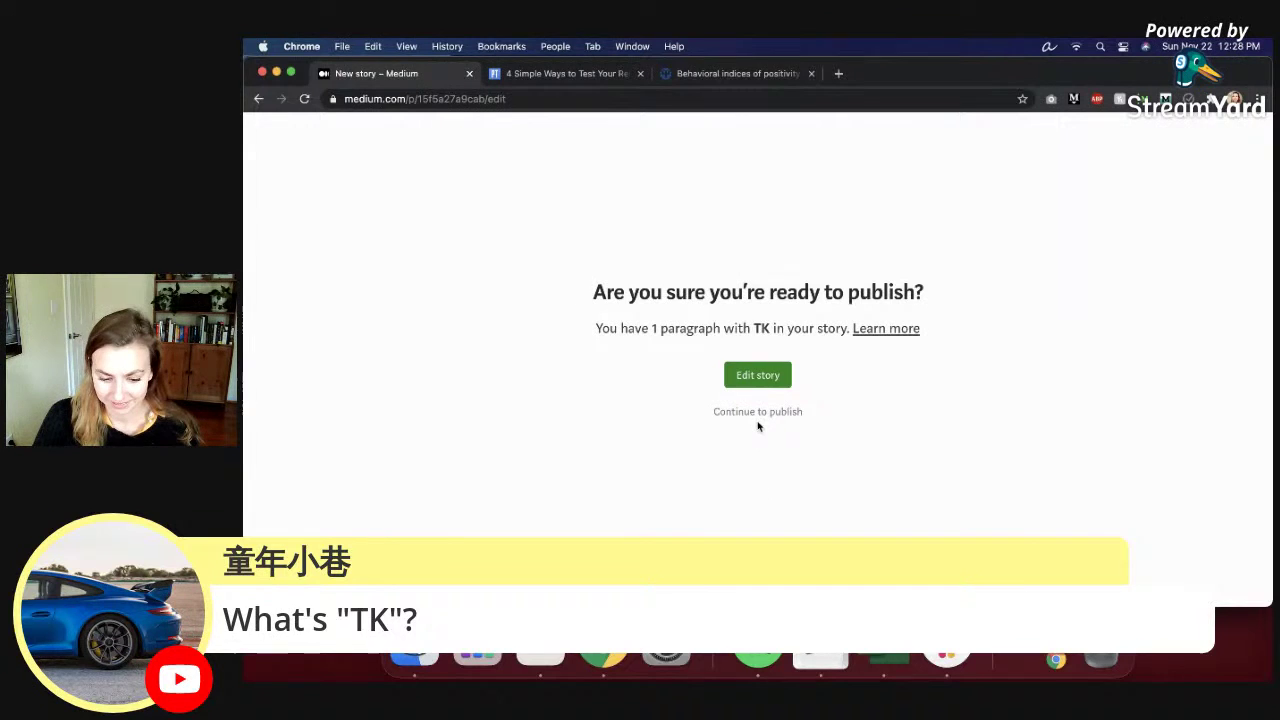
left_click(758, 375)
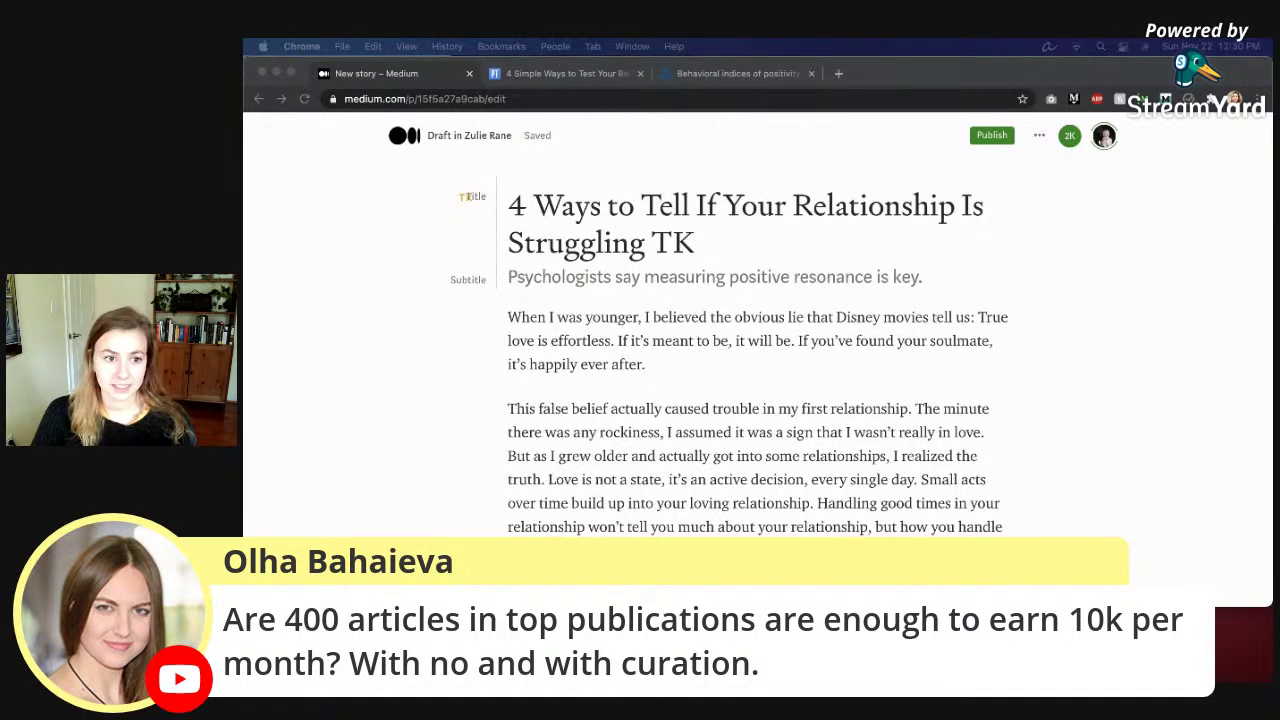
left_click(898, 113)
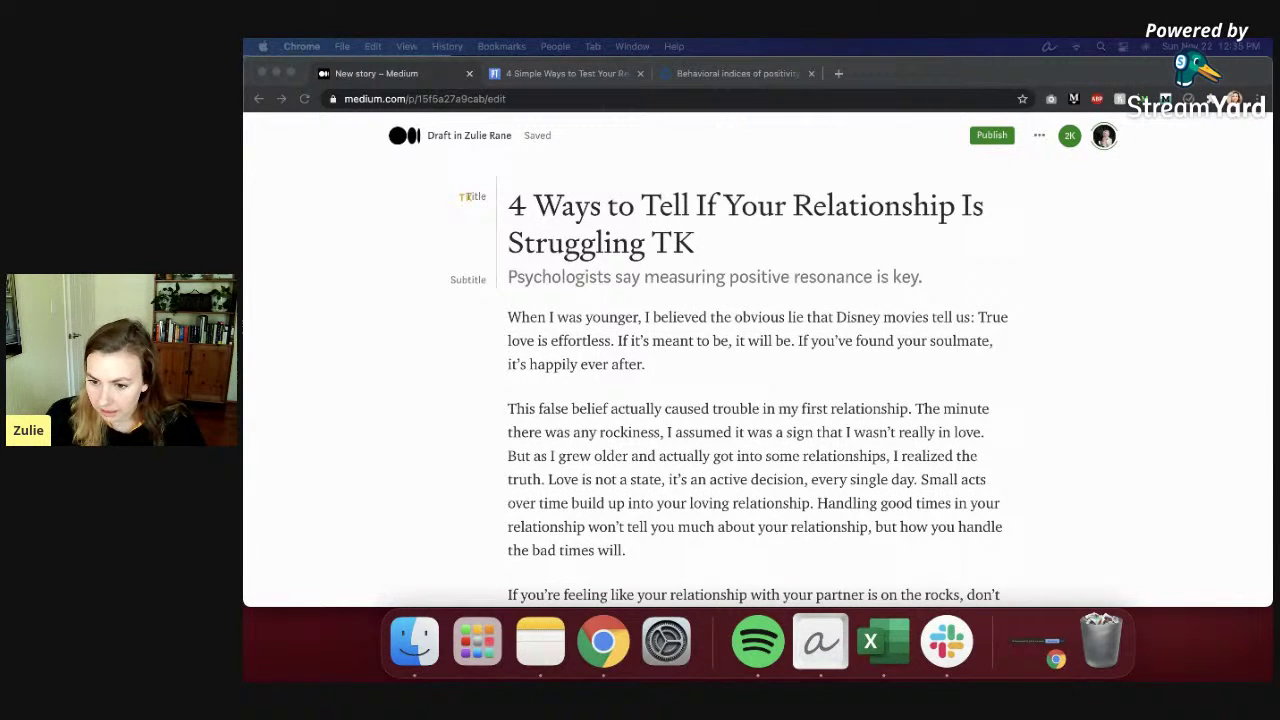
Step: Insert "same" before "obvious lie" in the opening sentence
left_click(630, 372)
scroll(640, 370, "down", 3)
left_click(740, 268)
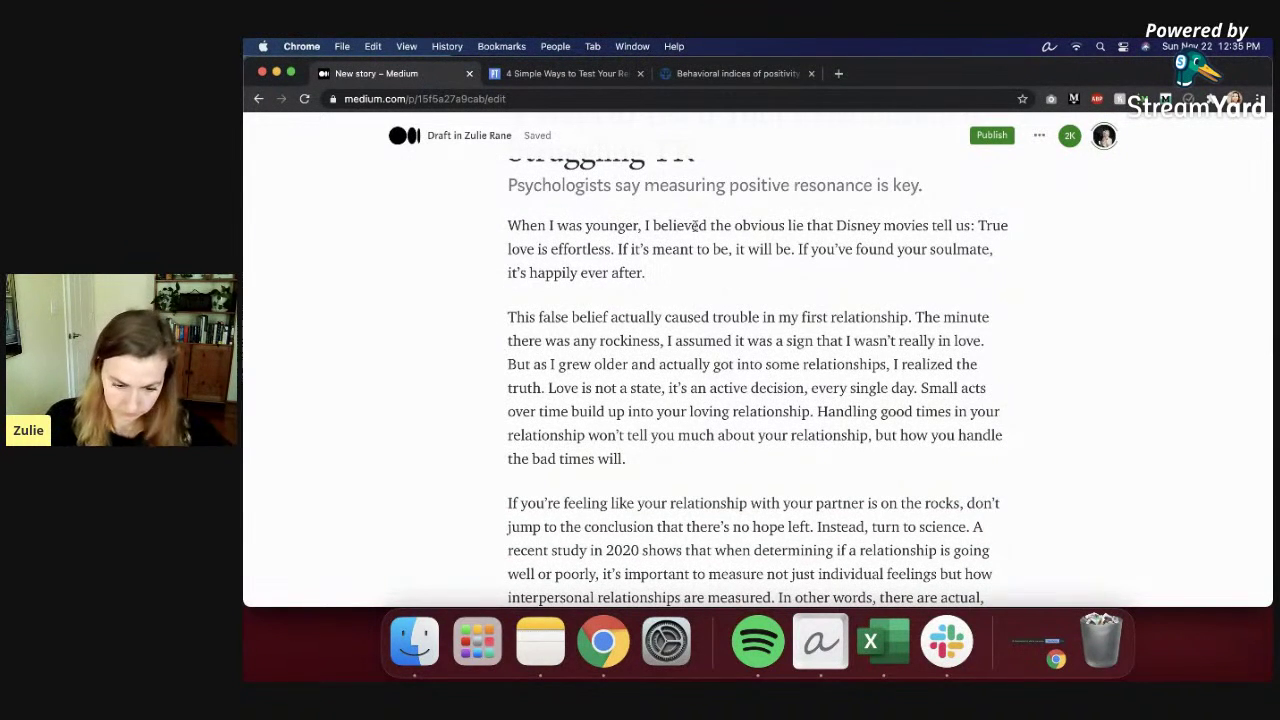
left_click(735, 226)
type("same")
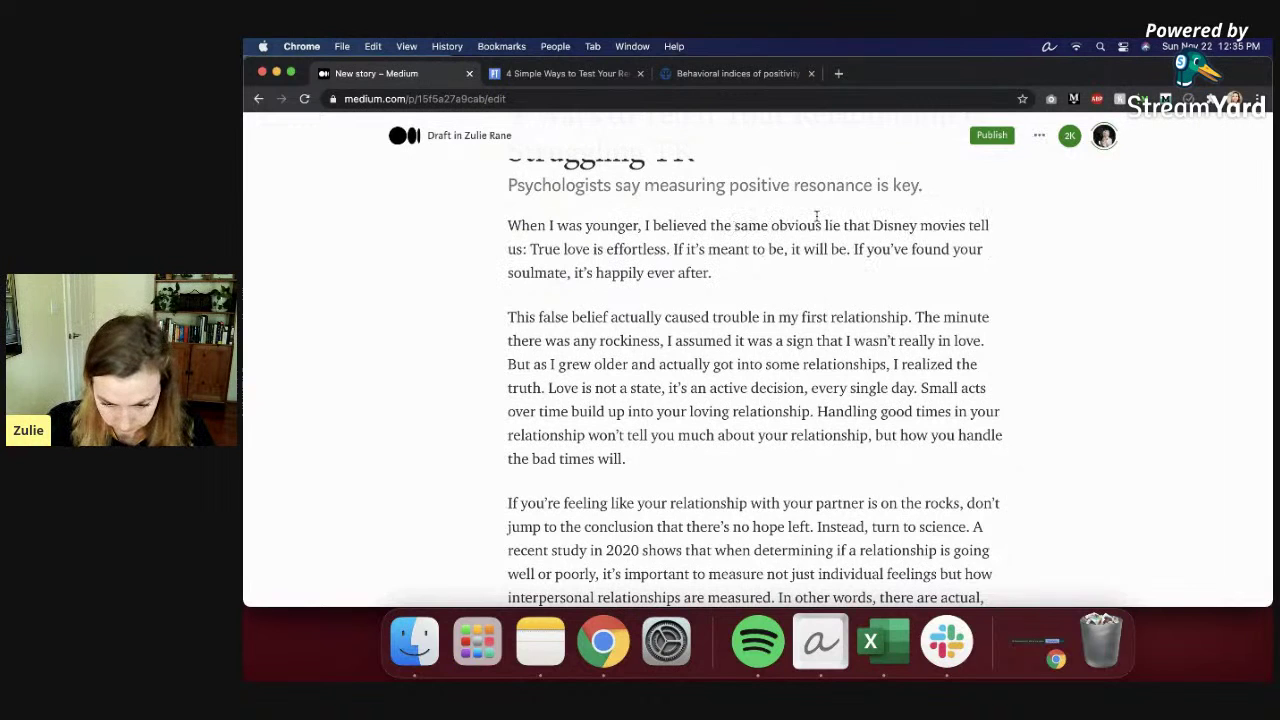
Step: Insert "so many of us swallowed after watching too many" before "Disney movies" in the opening sentence
left_click(872, 226)
type("so many ")
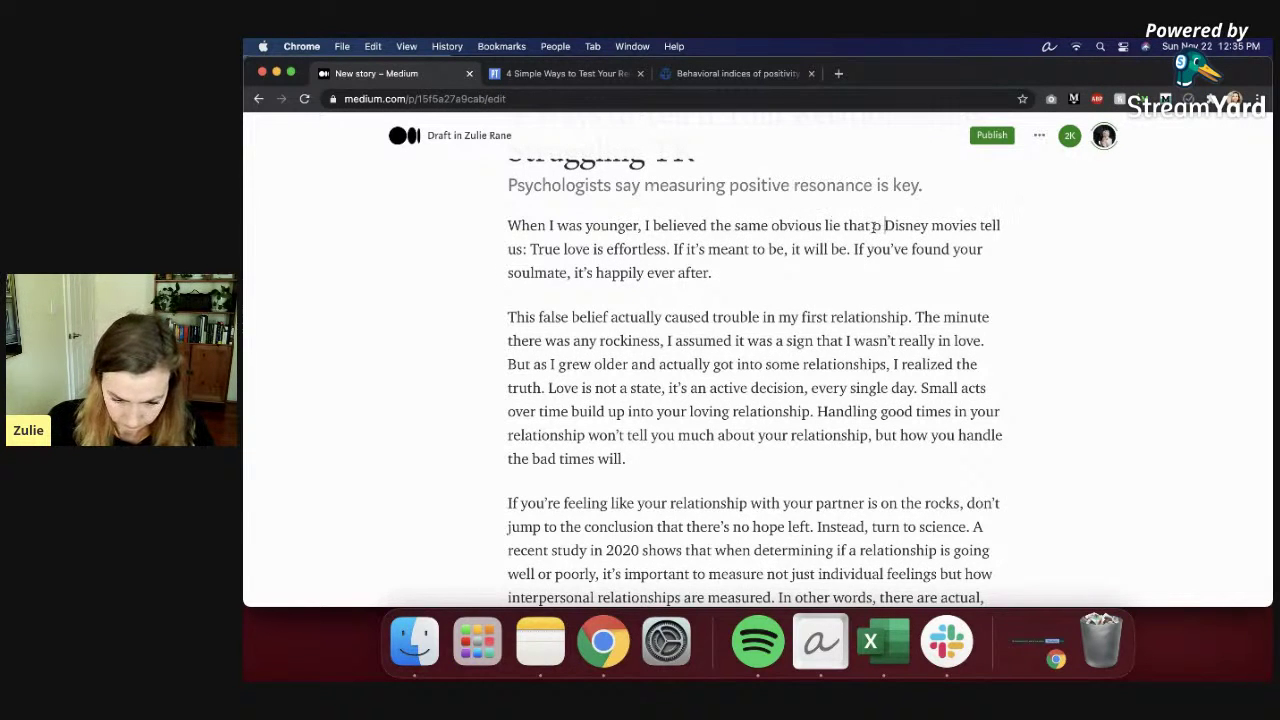
type("of us swalled")
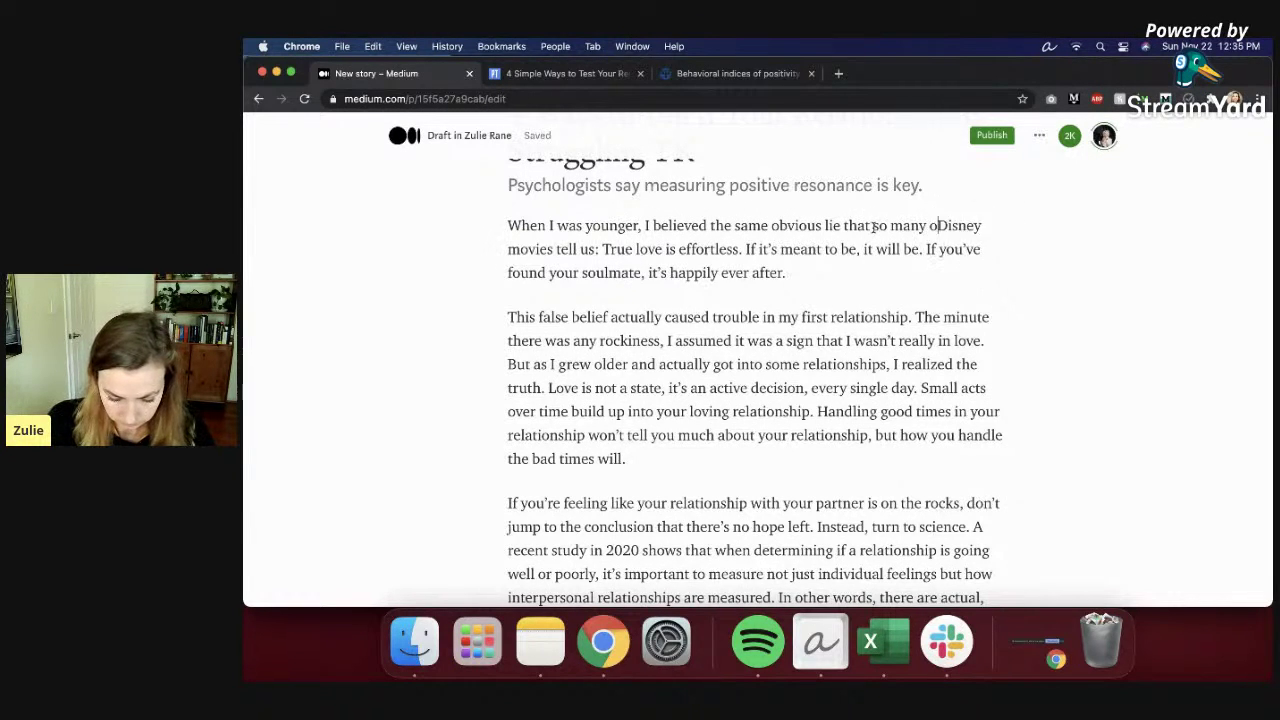
key("BackSpace")
key("BackSpace")
type("owed a")
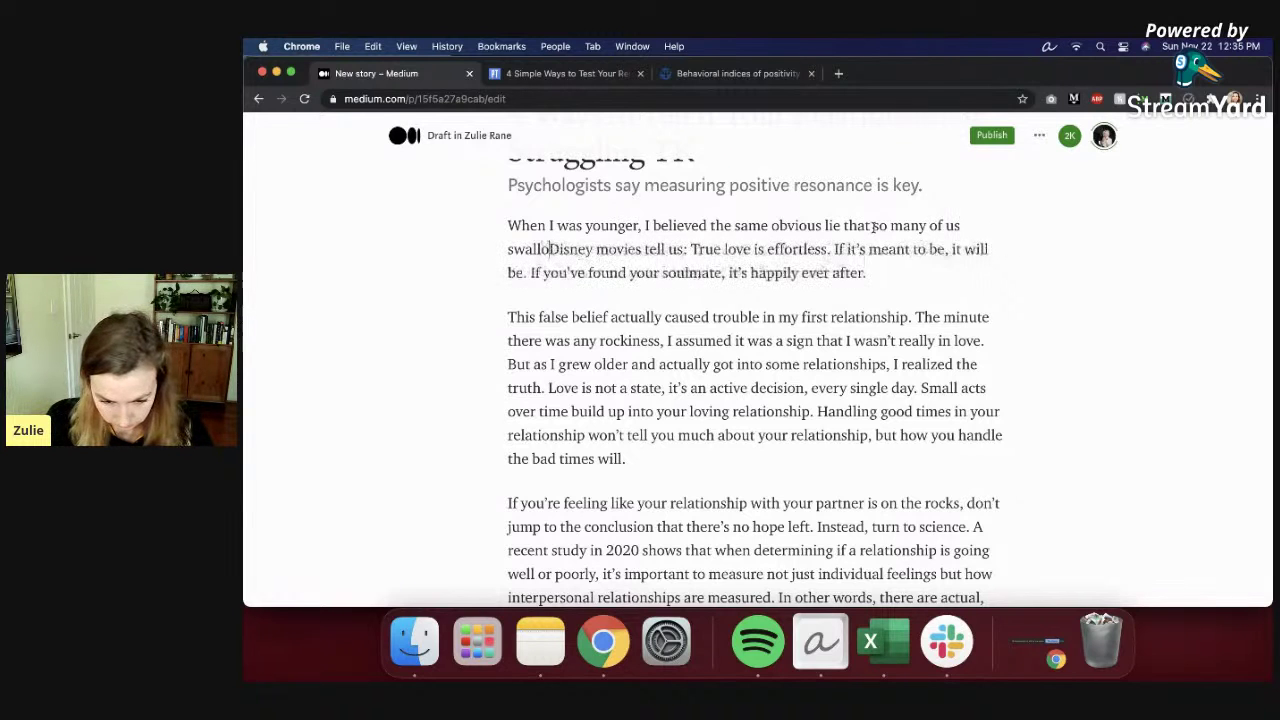
type("atching too many")
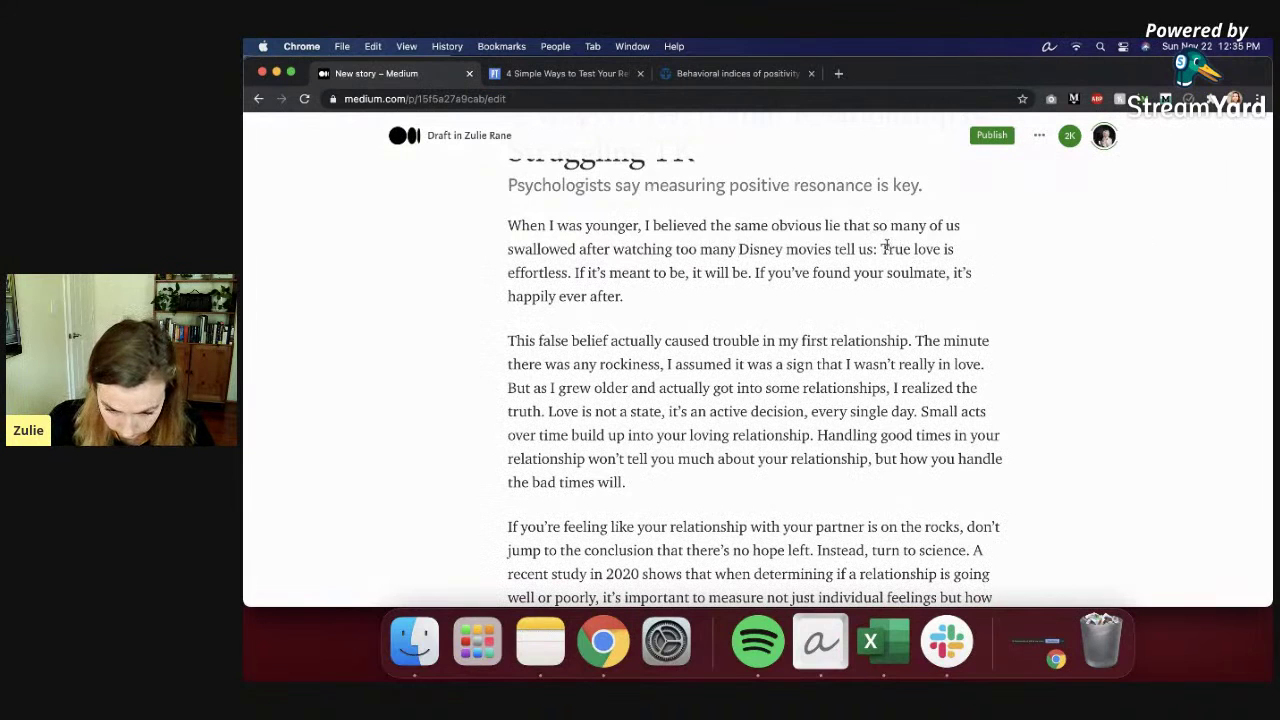
Step: Replace "tell us:" after "Disney movies" with ": I thought" in the opening sentence
key("BackSpace")
key("BackSpace")
key("BackSpace")
key("BackSpace")
key("BackSpace")
key("BackSpace")
key("BackSpace")
key("BackSpace")
key("BackSpace")
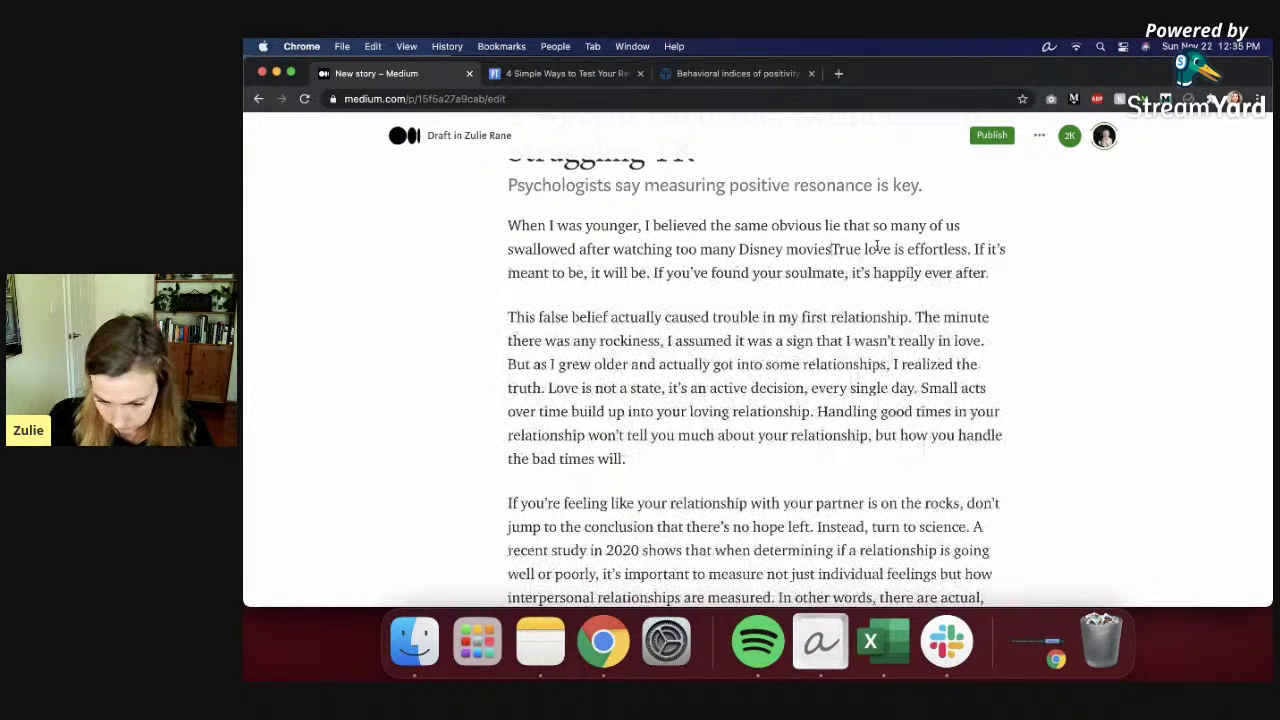
type(": I thought")
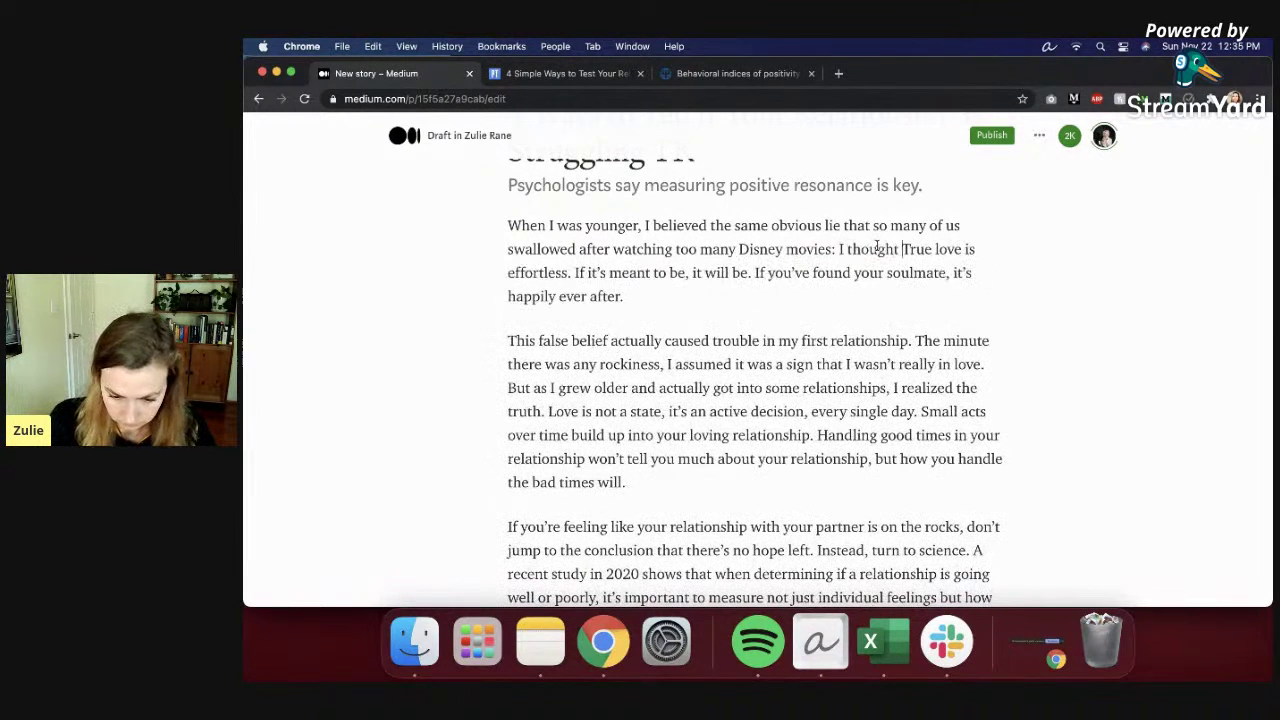
Step: Capitalize both words of "True Love" in the opening paragraph
key("Delete")
type("T")
key("BackSpace")
type("L")
left_click(707, 293)
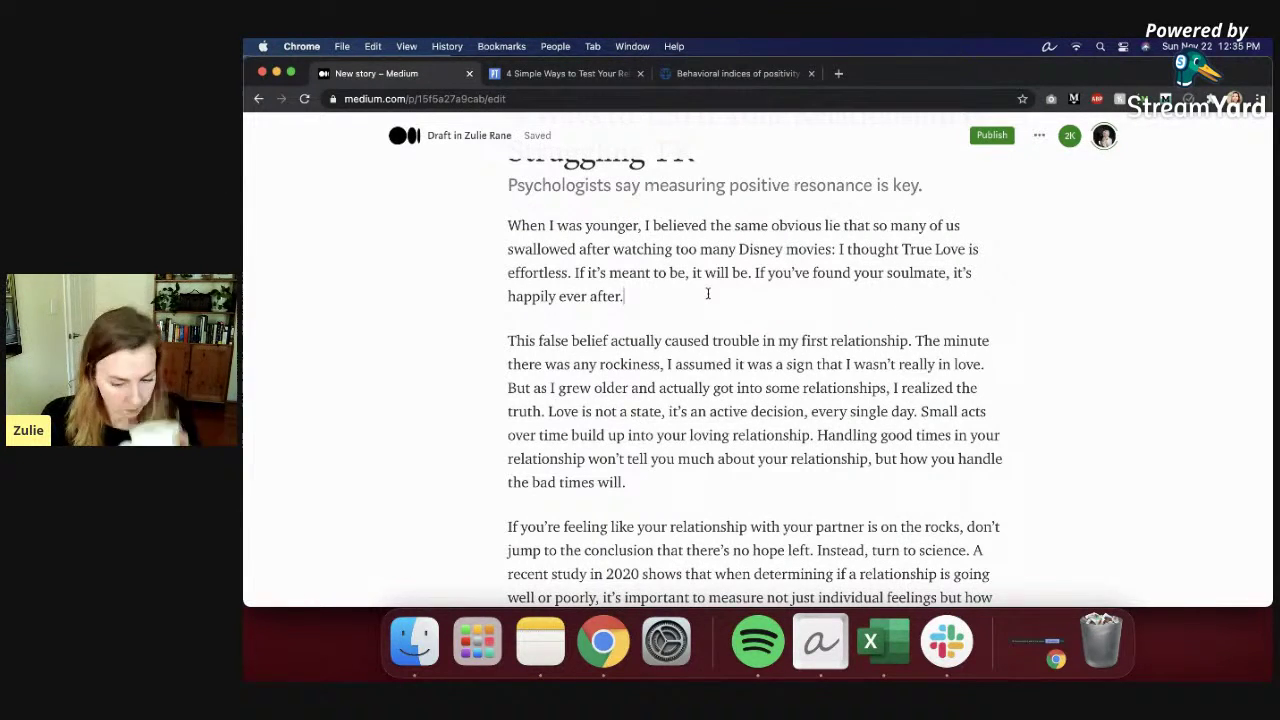
Step: Replace "it's" before "happily ever after" with "you've guaranteed yourself a" in the opening paragraph's last sentence
double_click(966, 272)
key("BackSpace")
type("you're")
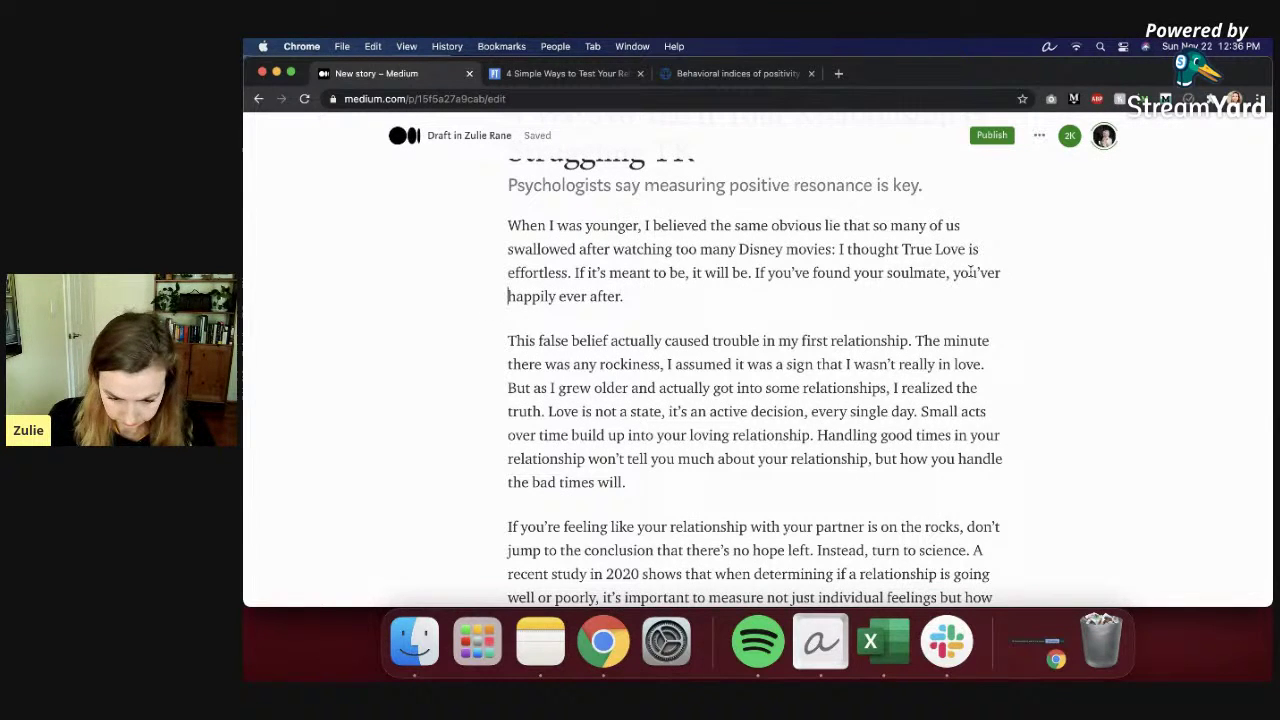
key("BackSpace")
key("BackSpace")
type("guaranteed ")
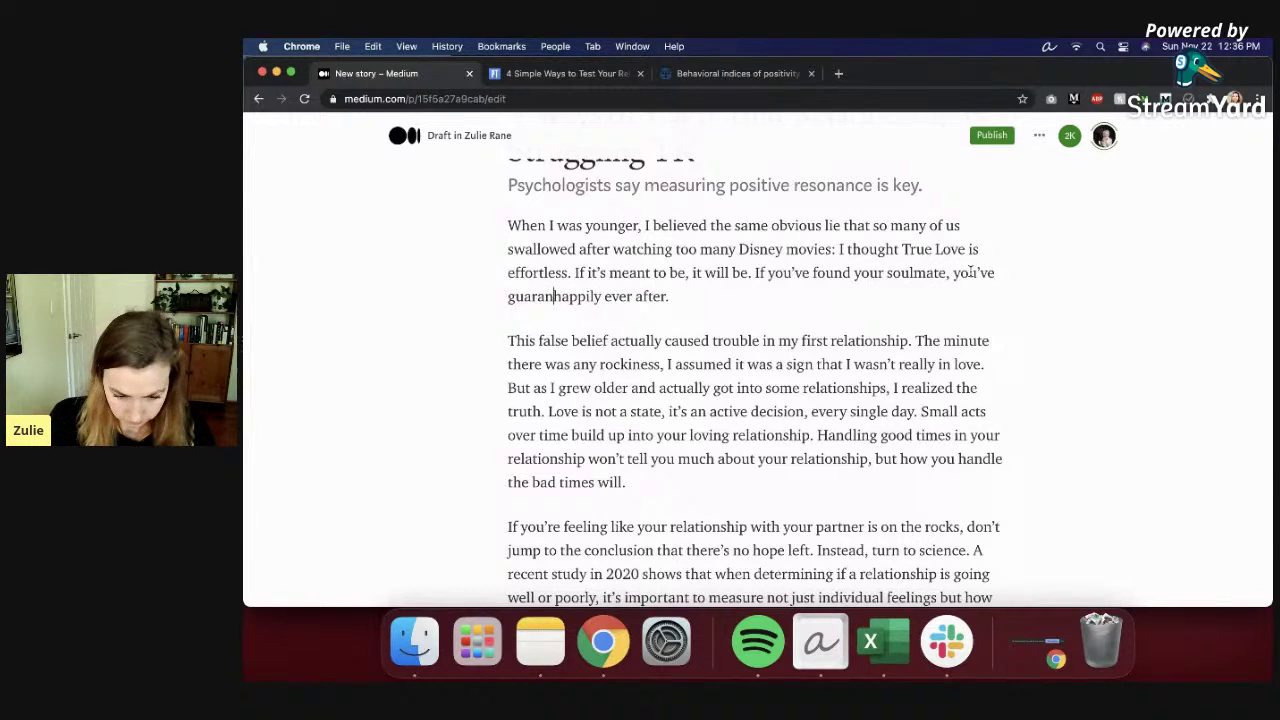
type("yourself a")
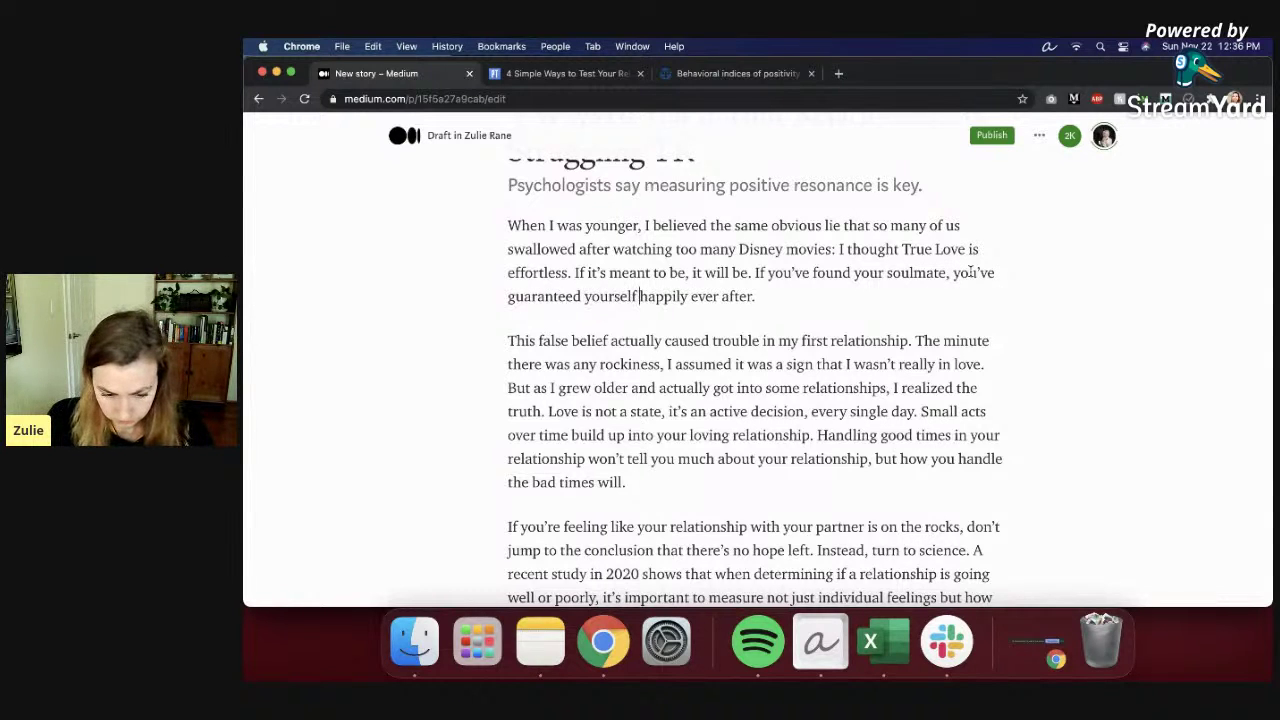
left_click(616, 340)
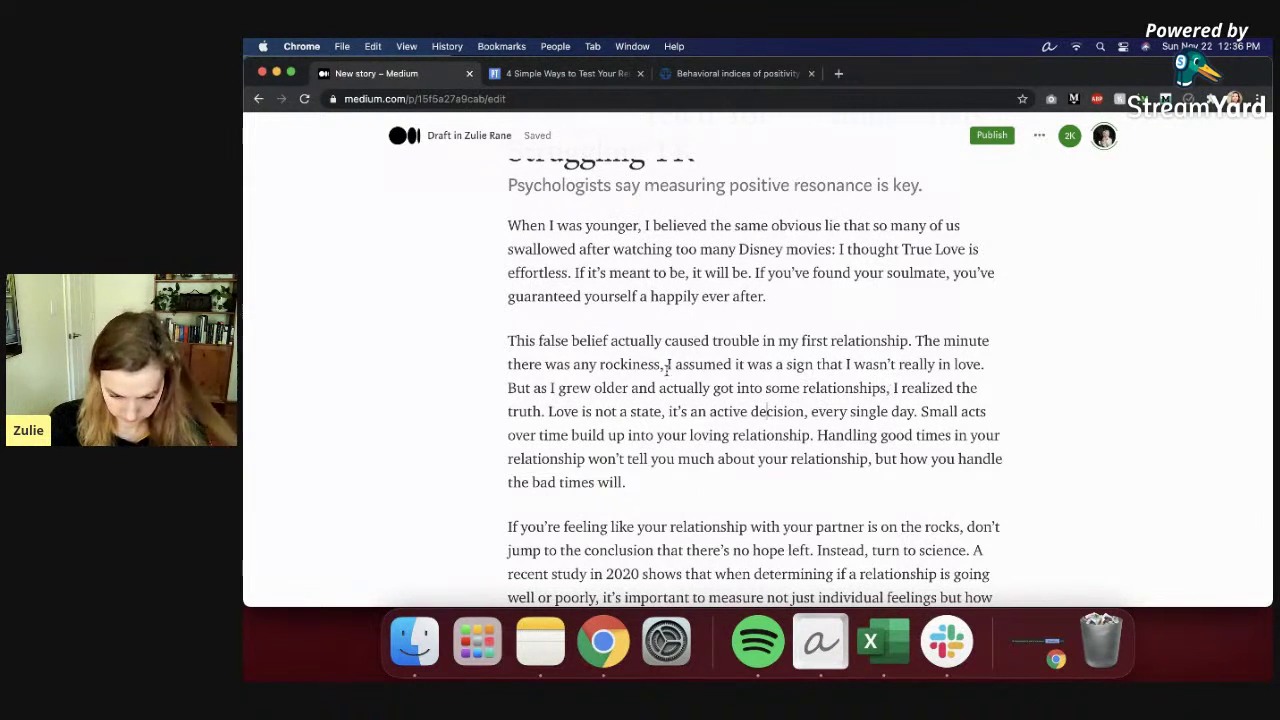
Step: Delete "and actually got into some relationships" after "But as I grew older" in the second introduction paragraph
left_click_drag(631, 392, 889, 390)
key("BackSpace")
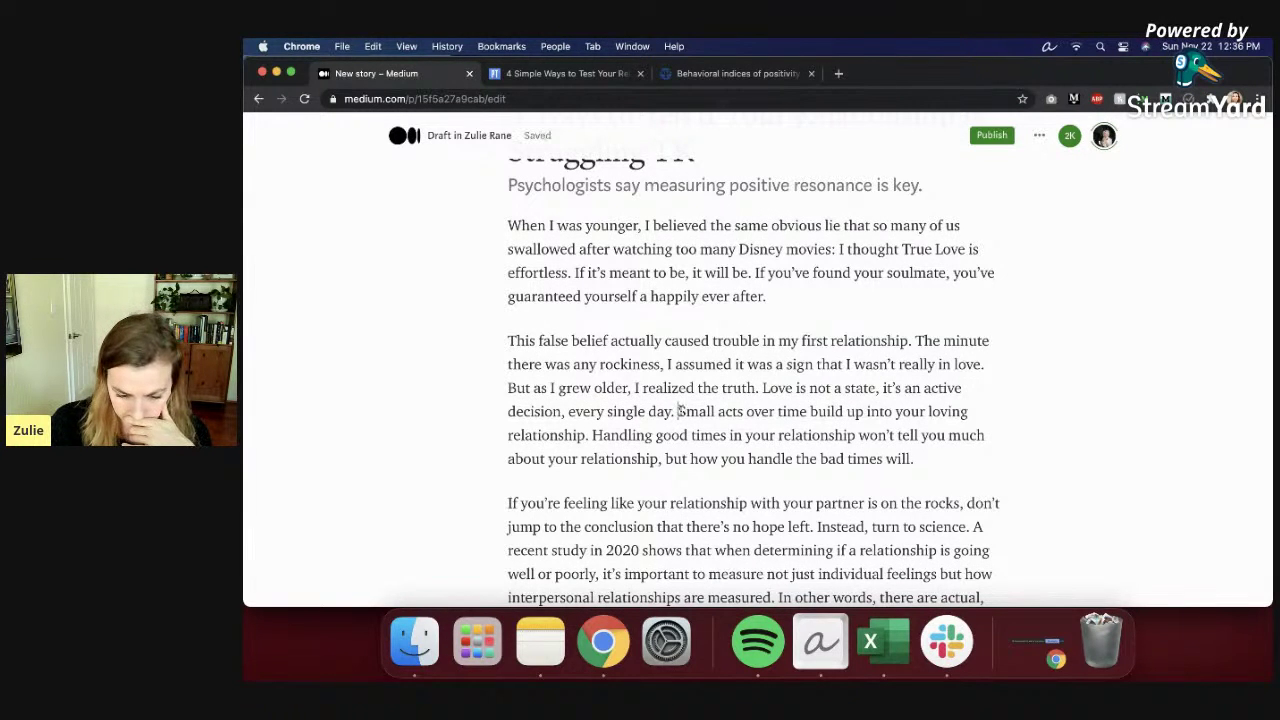
Step: Proofread the rest of the introduction down to the start of the positivity resonance section
scroll(848, 445, "down", 1)
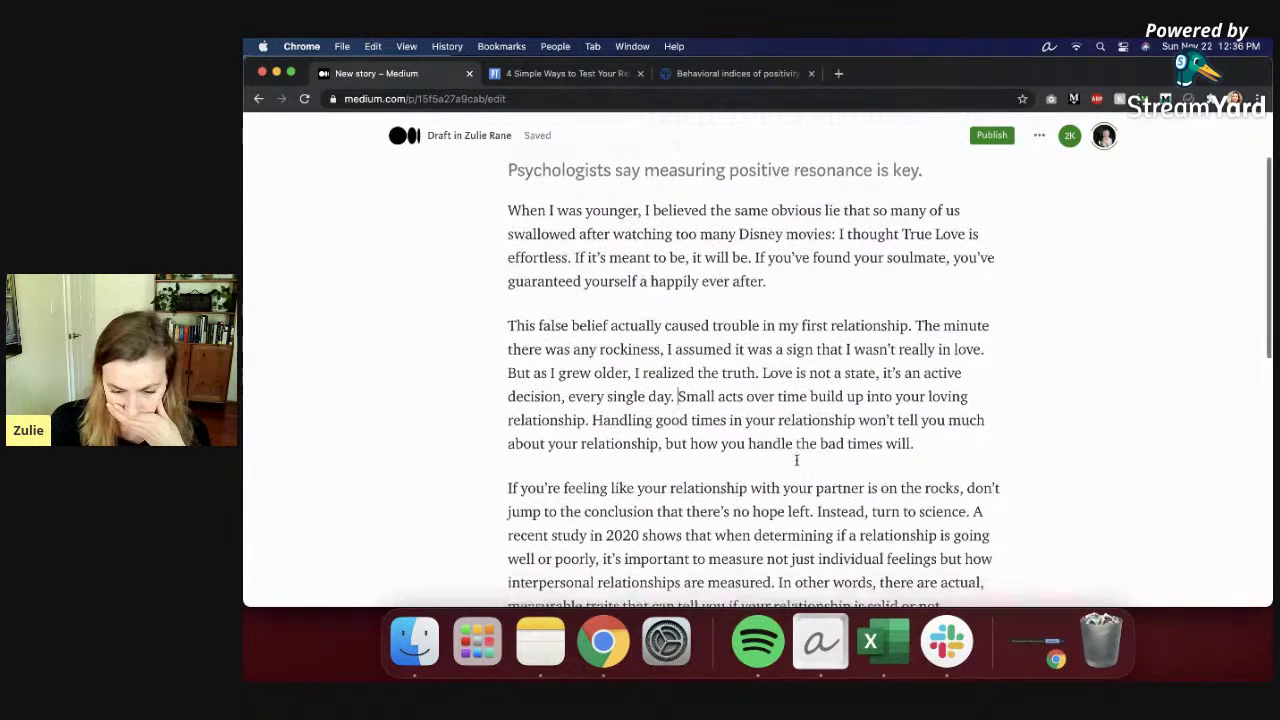
scroll(901, 423, "down", 1)
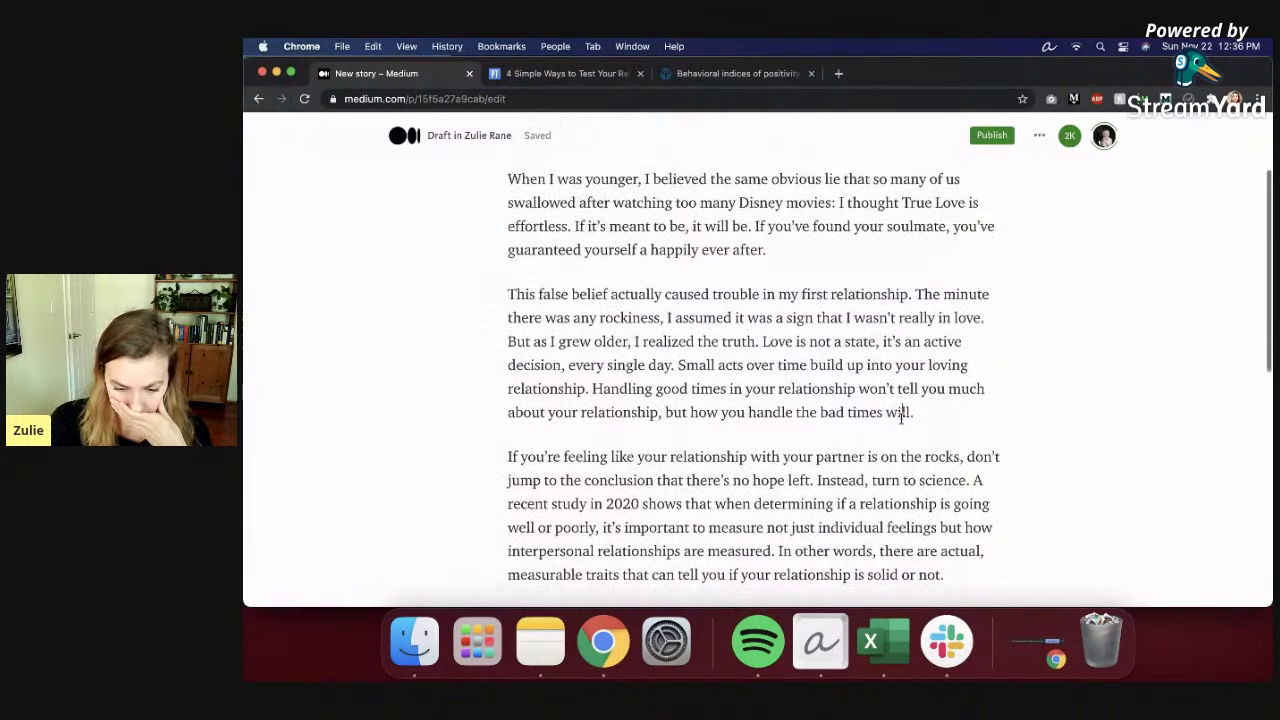
scroll(901, 418, "down", 1)
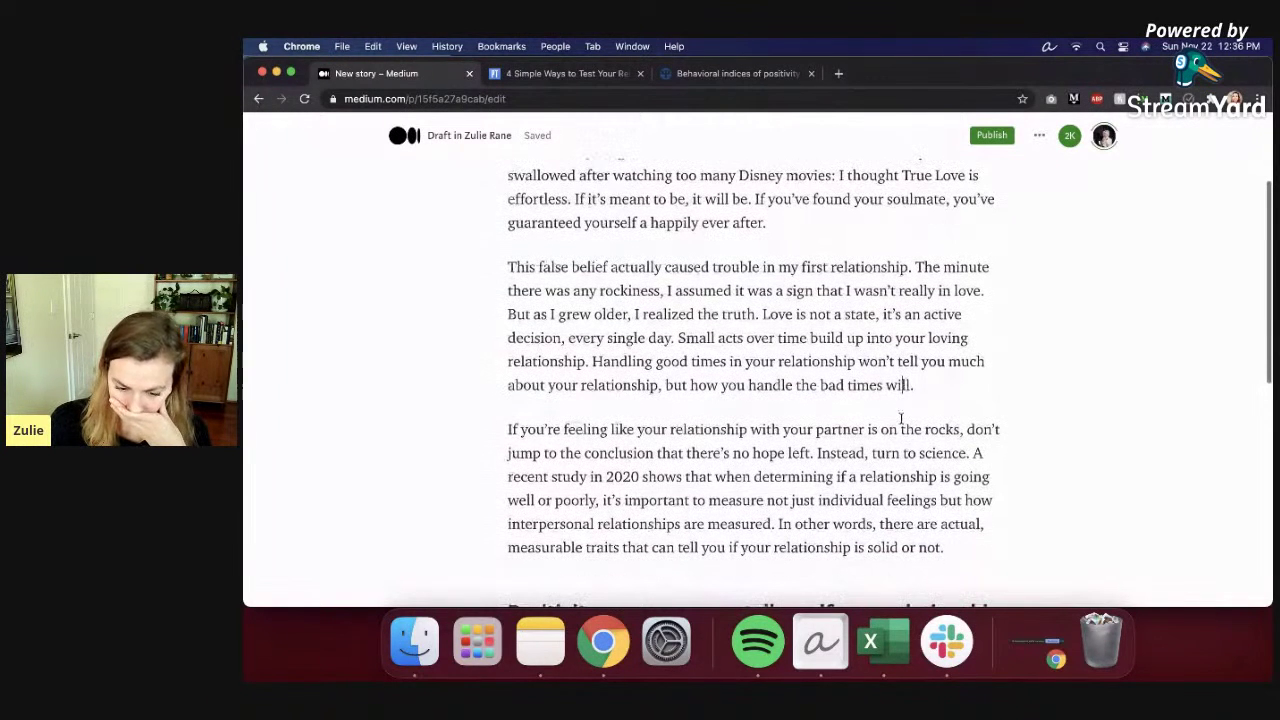
scroll(901, 418, "down", 2)
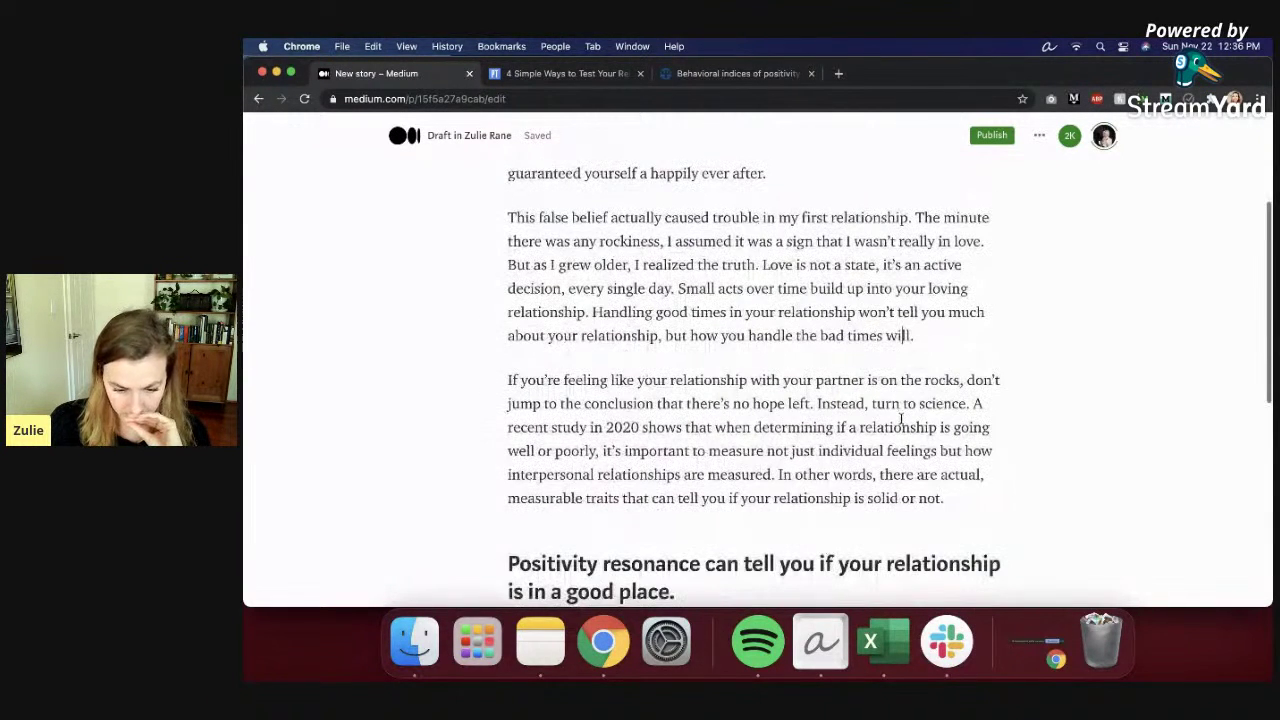
scroll(901, 418, "down", 3)
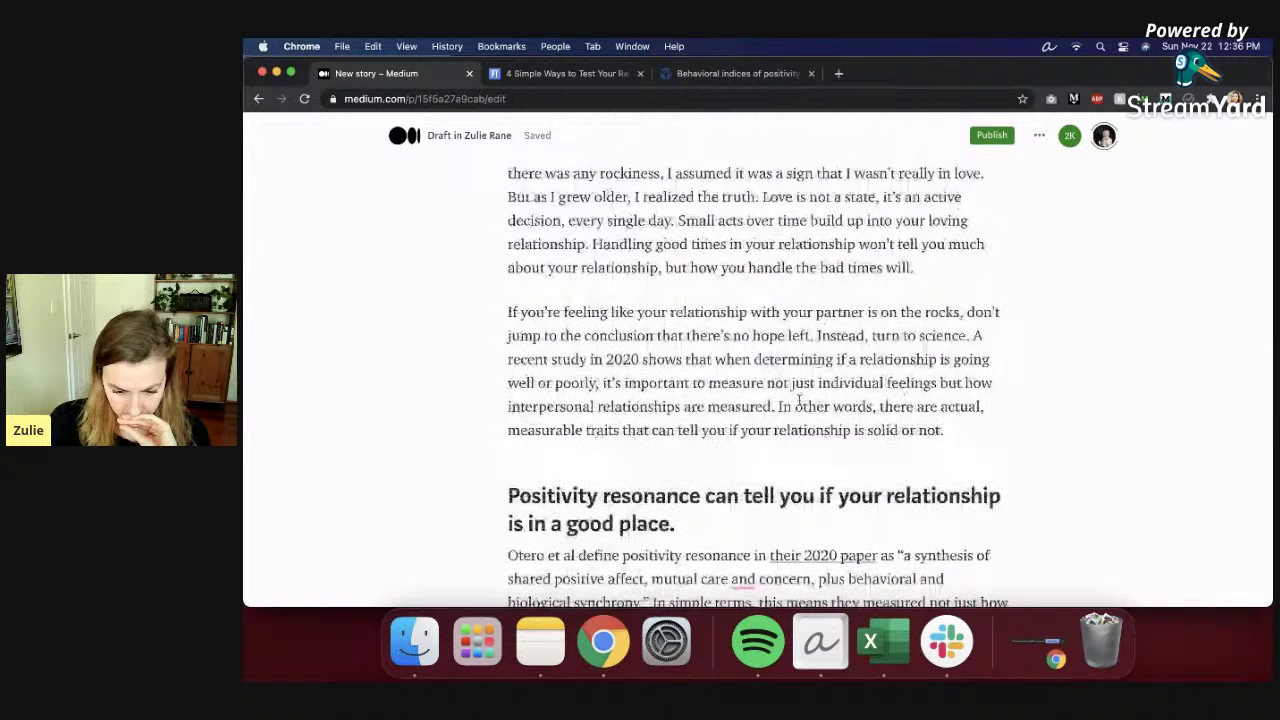
scroll(798, 400, "down", 2)
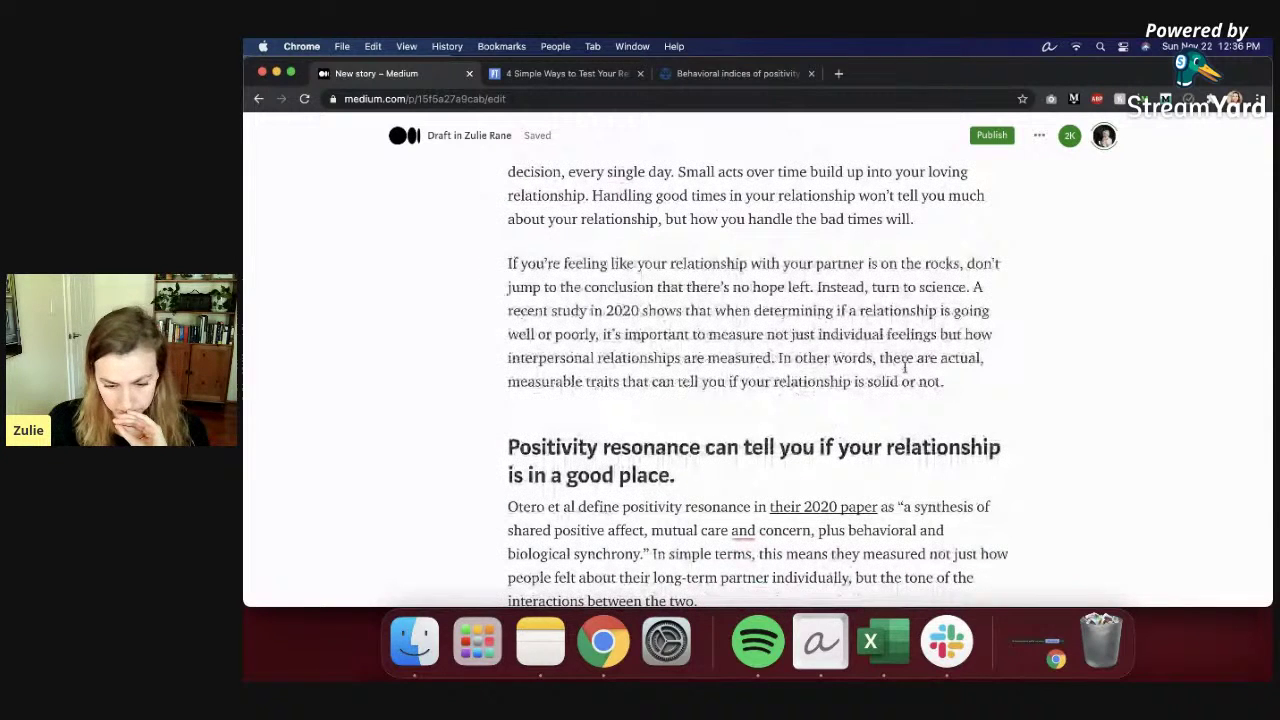
Step: Below the paragraph defining positivity resonance, add "It's a fairly well-known psychology fact that mirroring body language is a good way to tell if someone likes you."
scroll(904, 368, "down", 7)
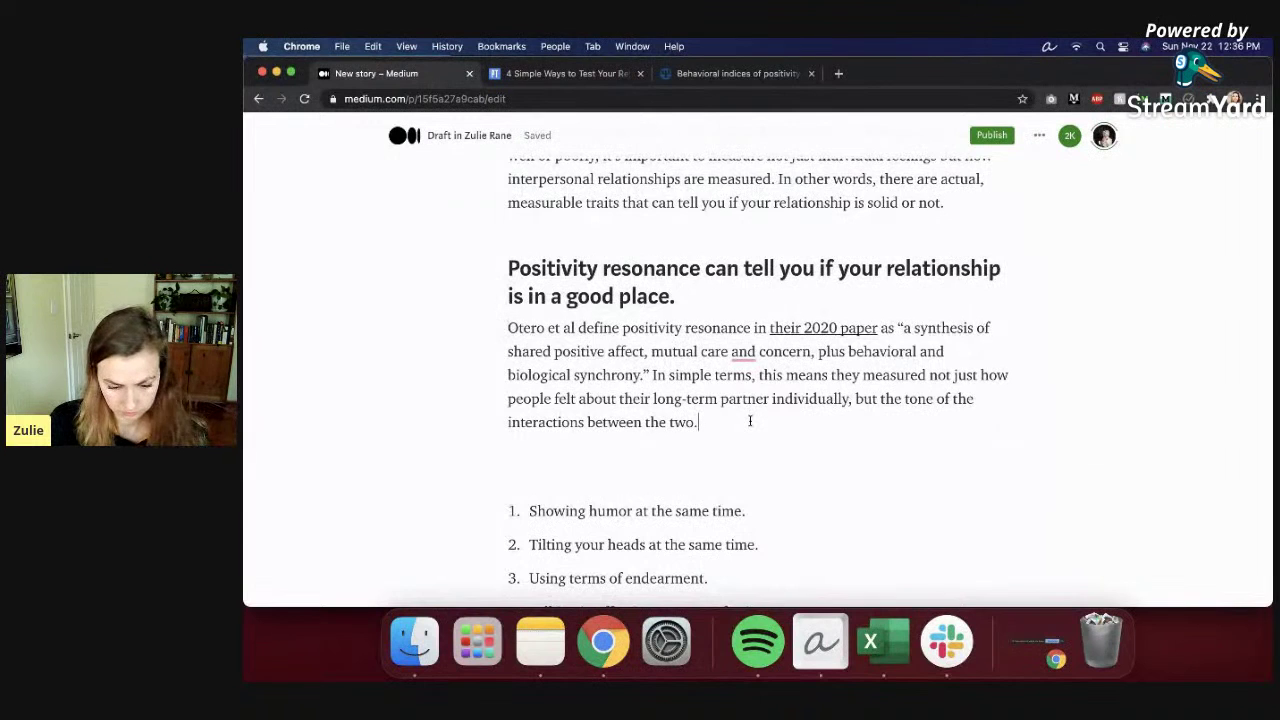
key("Return")
type("It's knonw")
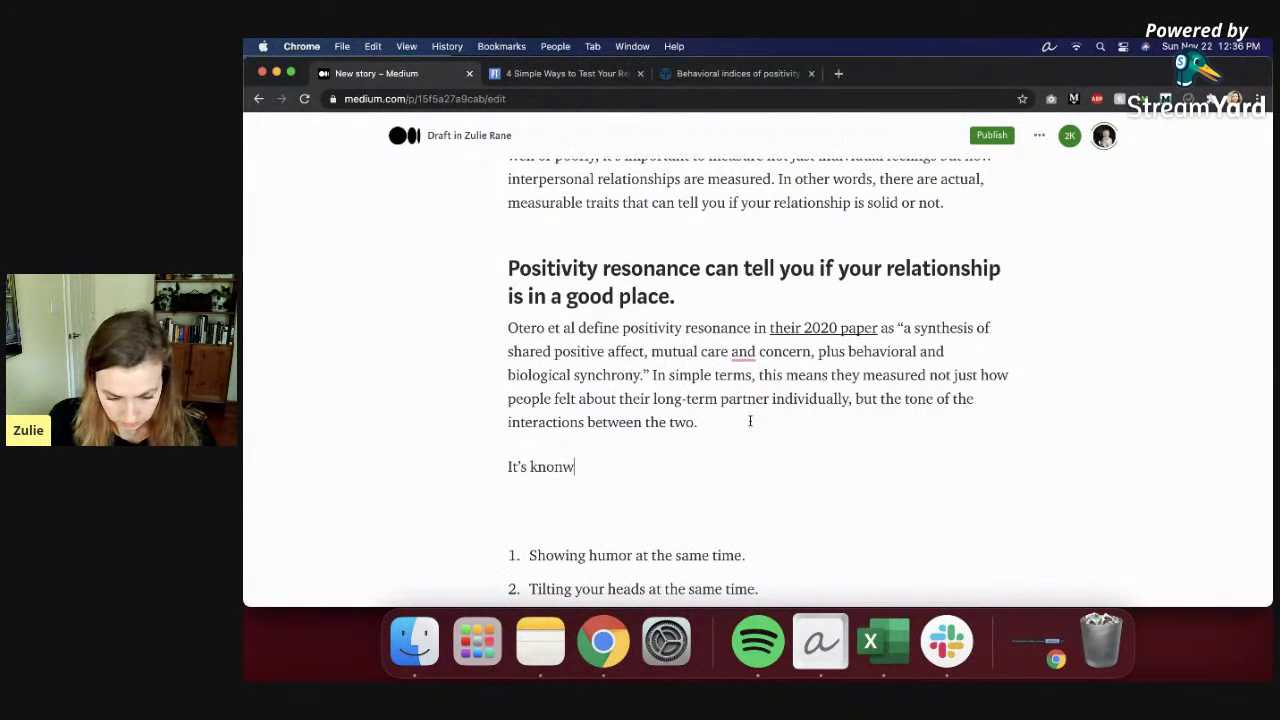
key("BackSpace")
key("BackSpace")
key("BackSpace")
key("BackSpace")
key("BackSpace")
type("a fairly well-known opsycho")
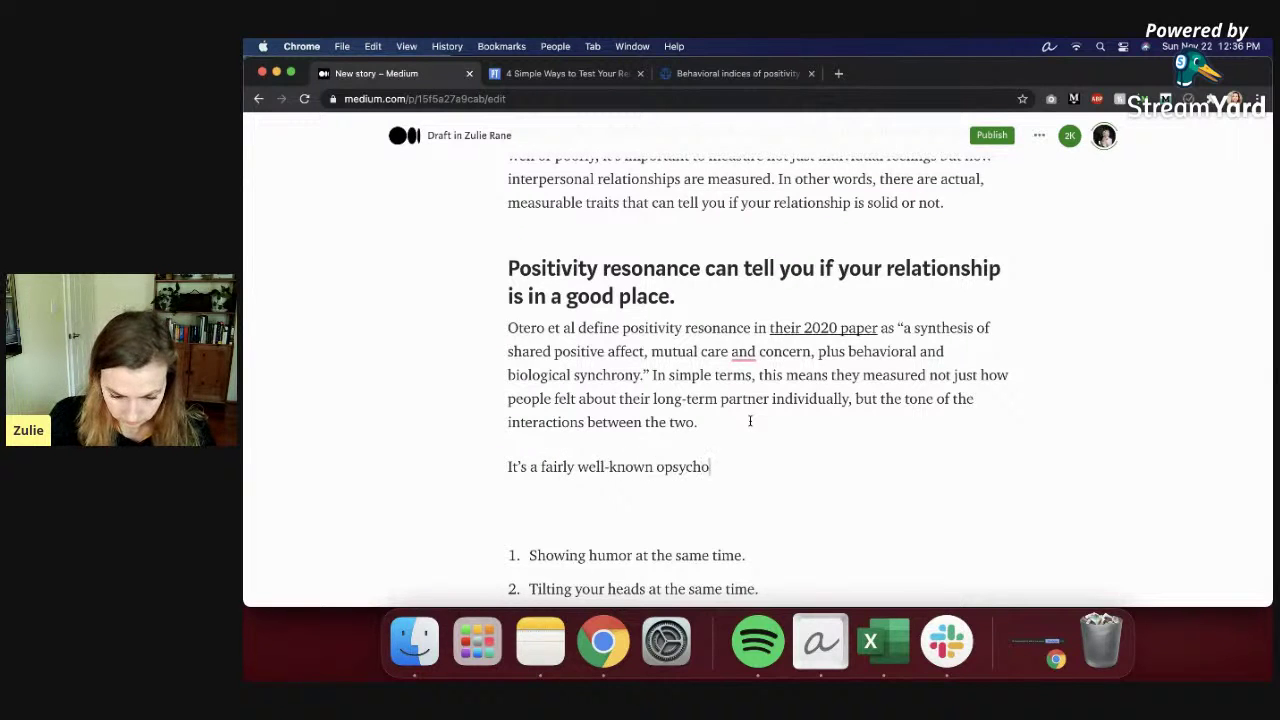
type("logy fact that mirroring body langu")
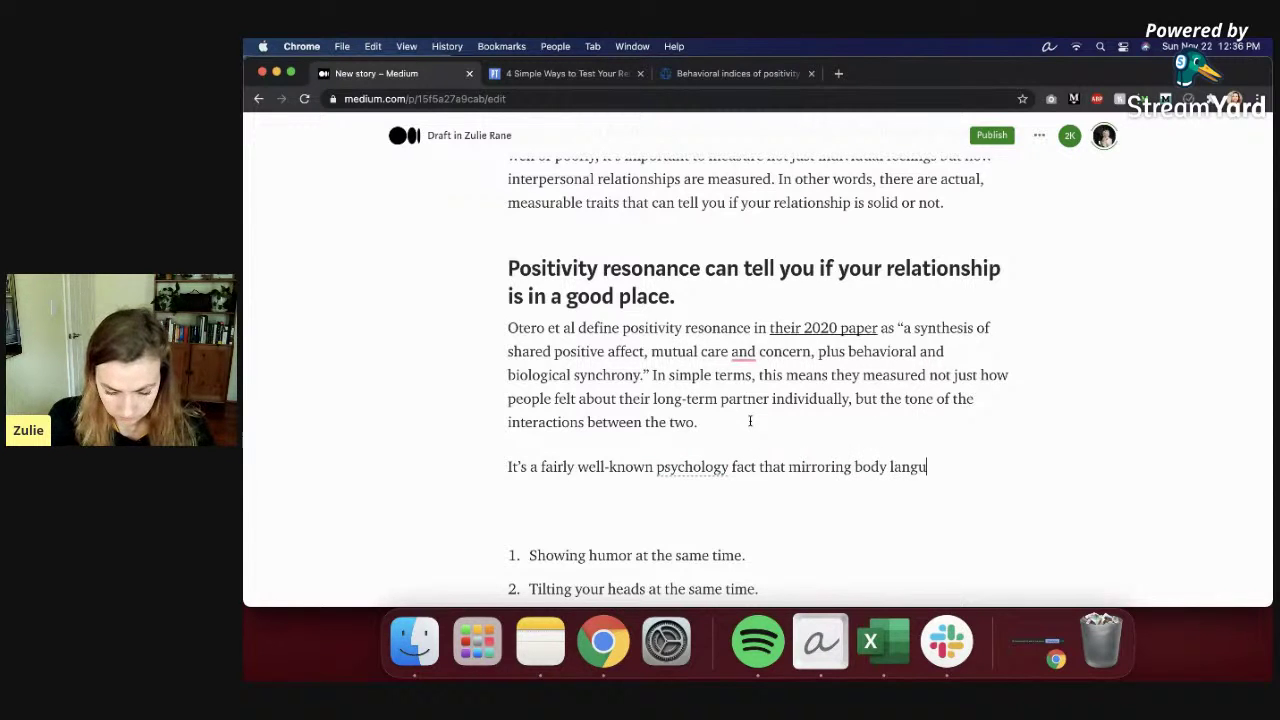
type("age is a good way to tell if someone likes you. But")
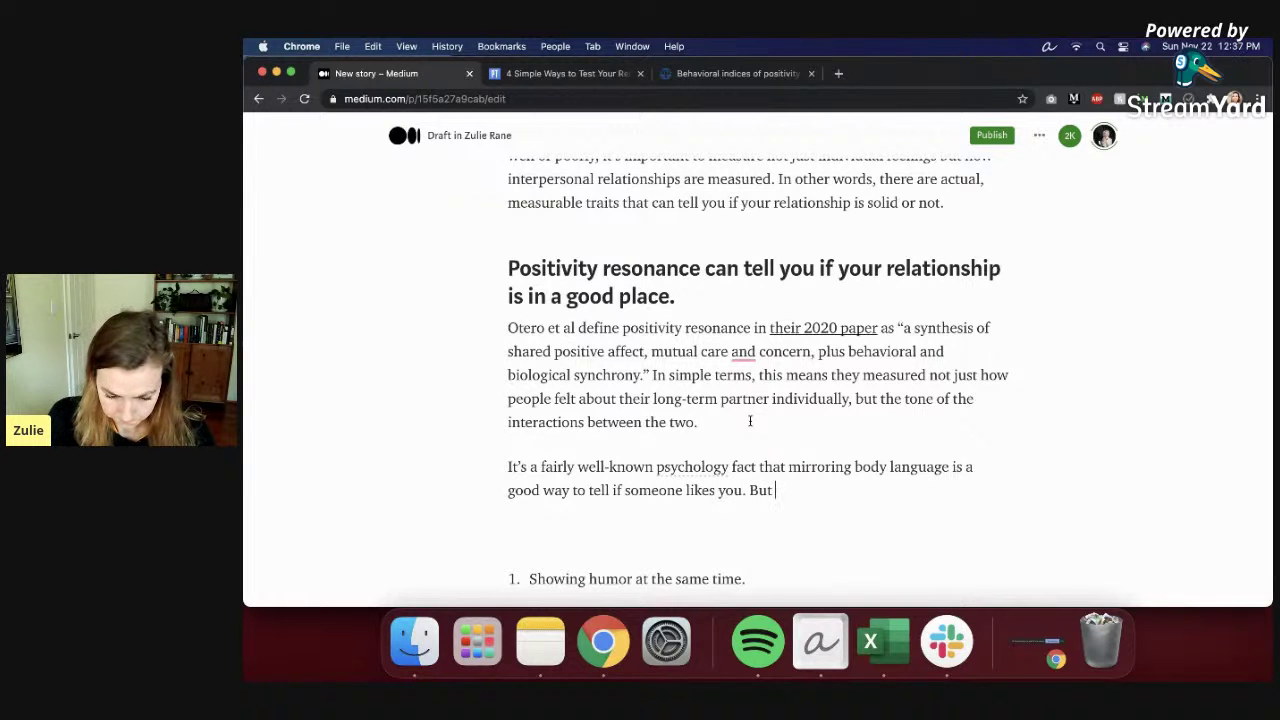
Step: Continue the body language paragraph with "But this synchronicity is also great at telling you if your relationship is going well or not."
type(" this")
scroll(750, 421, "down", 3)
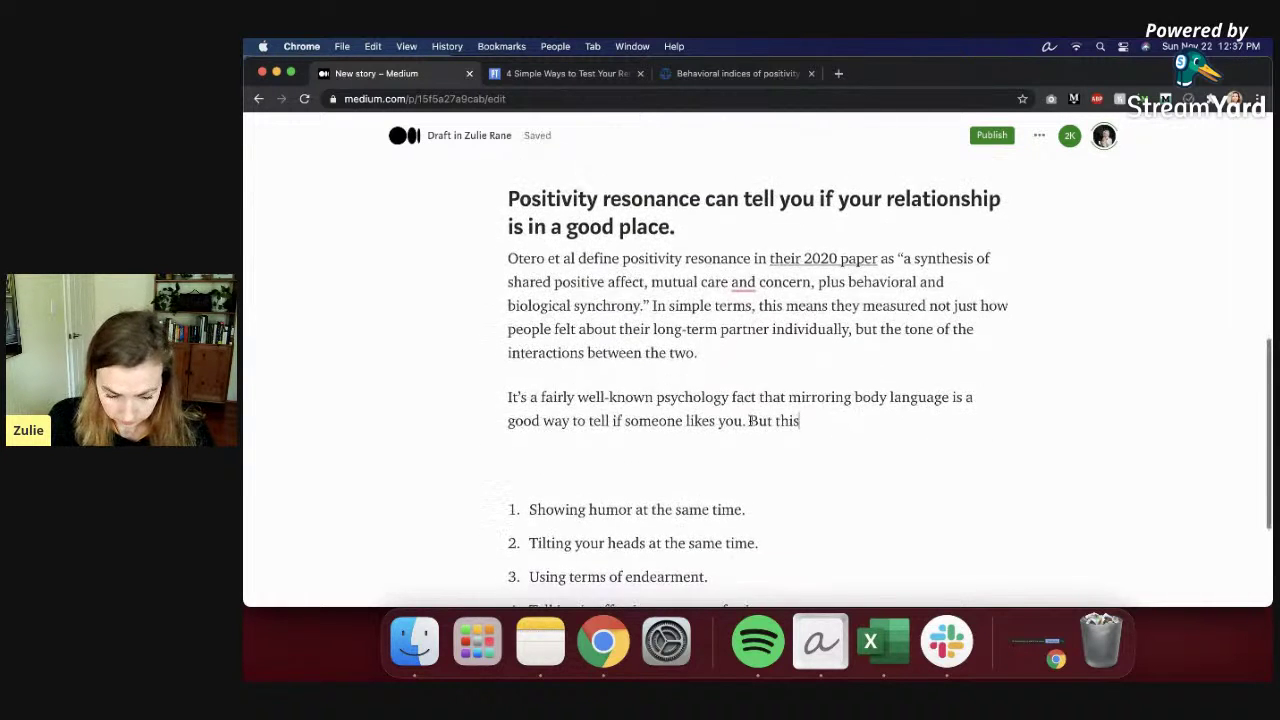
type("synchronicity is")
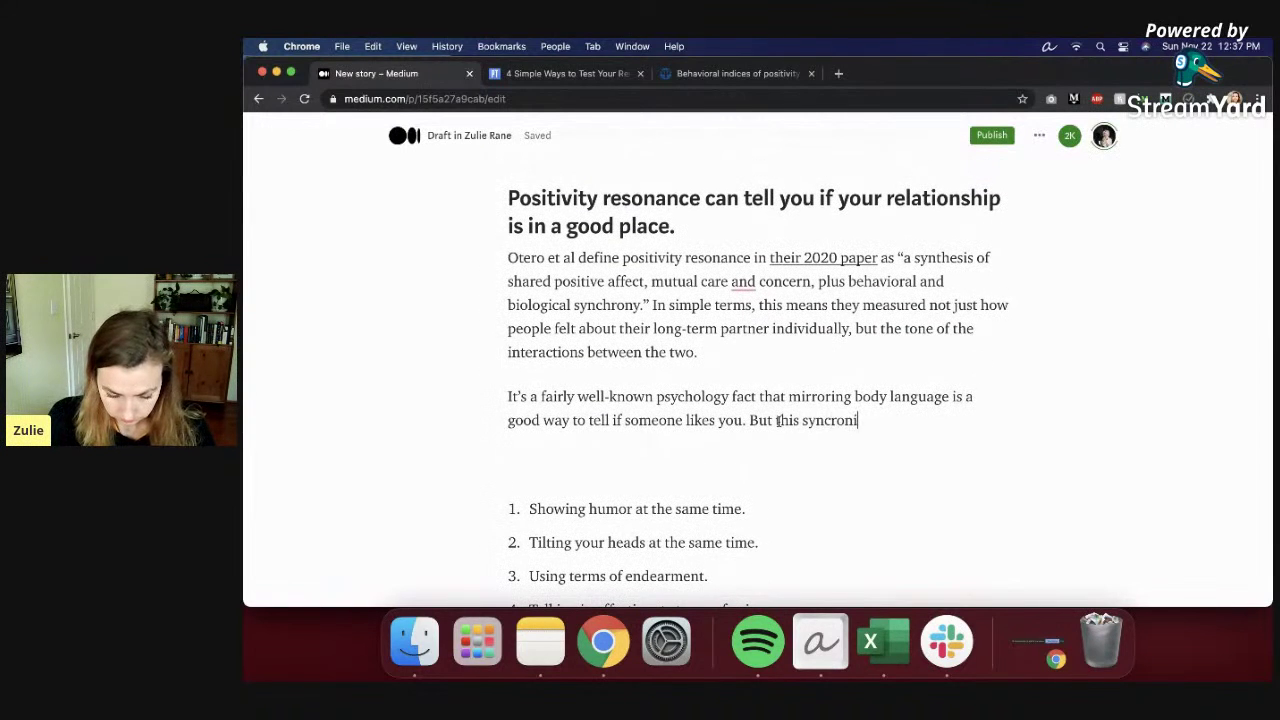
type(" also great at ")
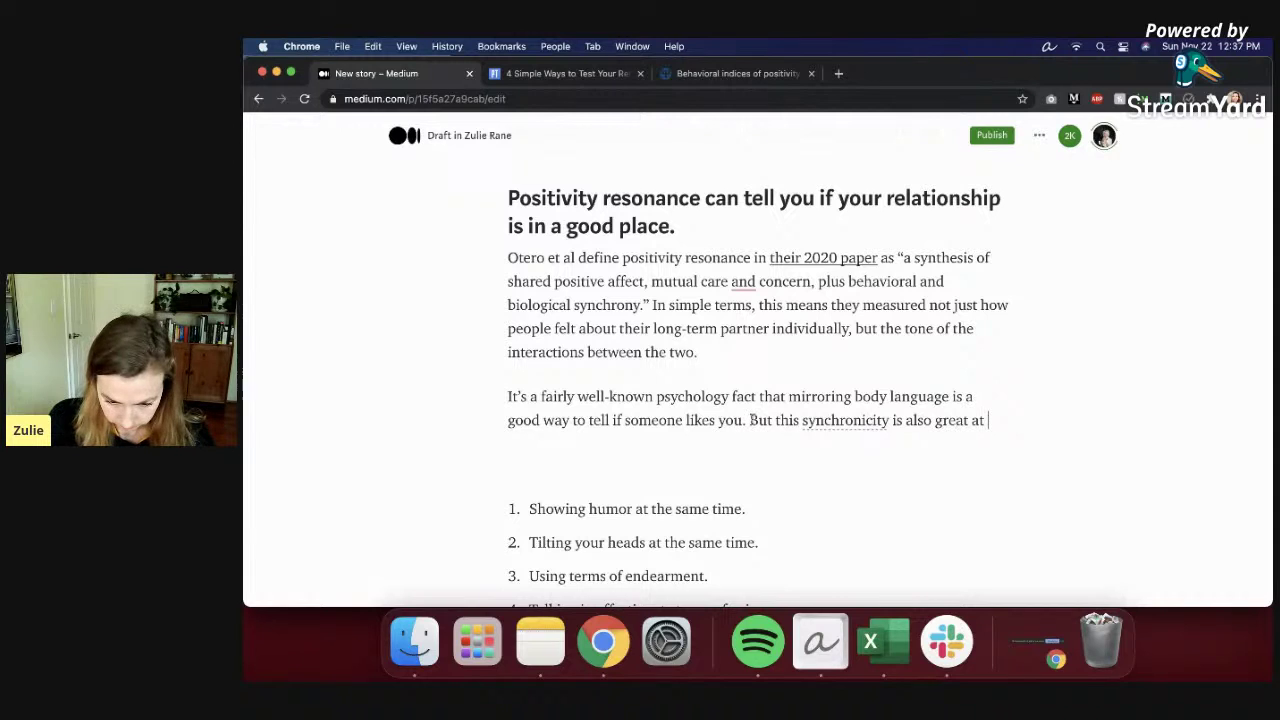
type("telli")
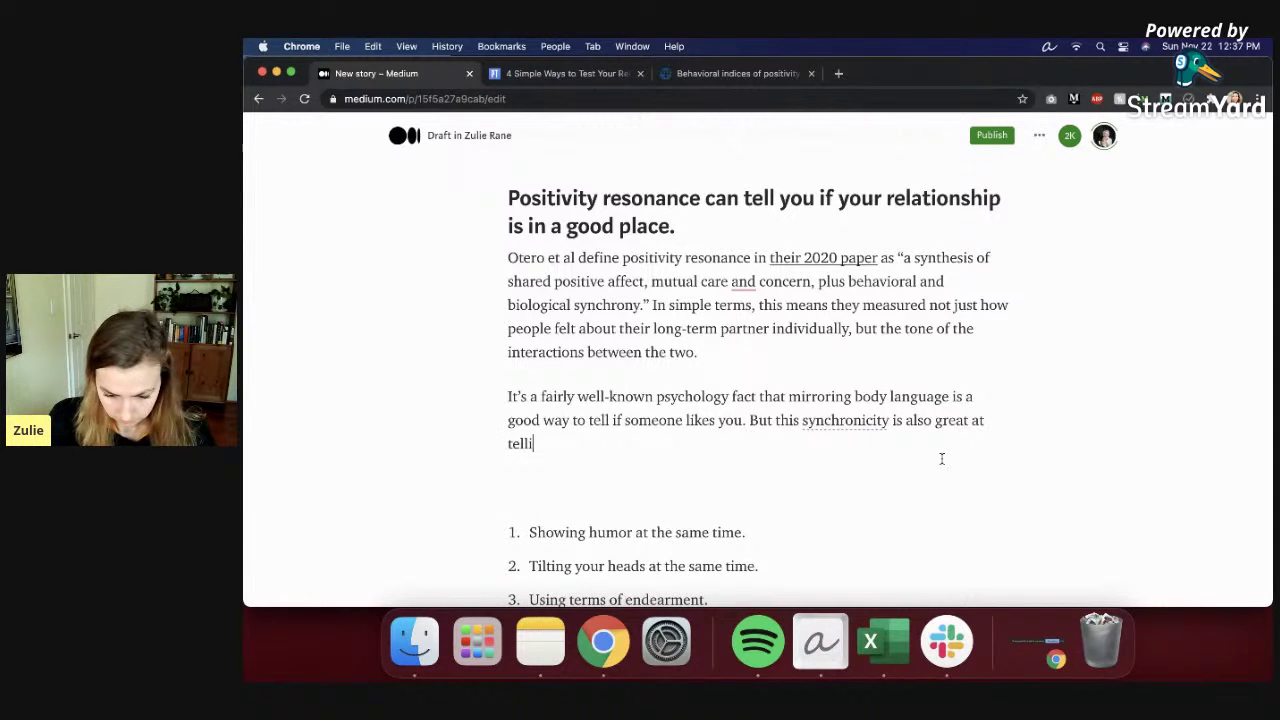
type("ng you if you're on ")
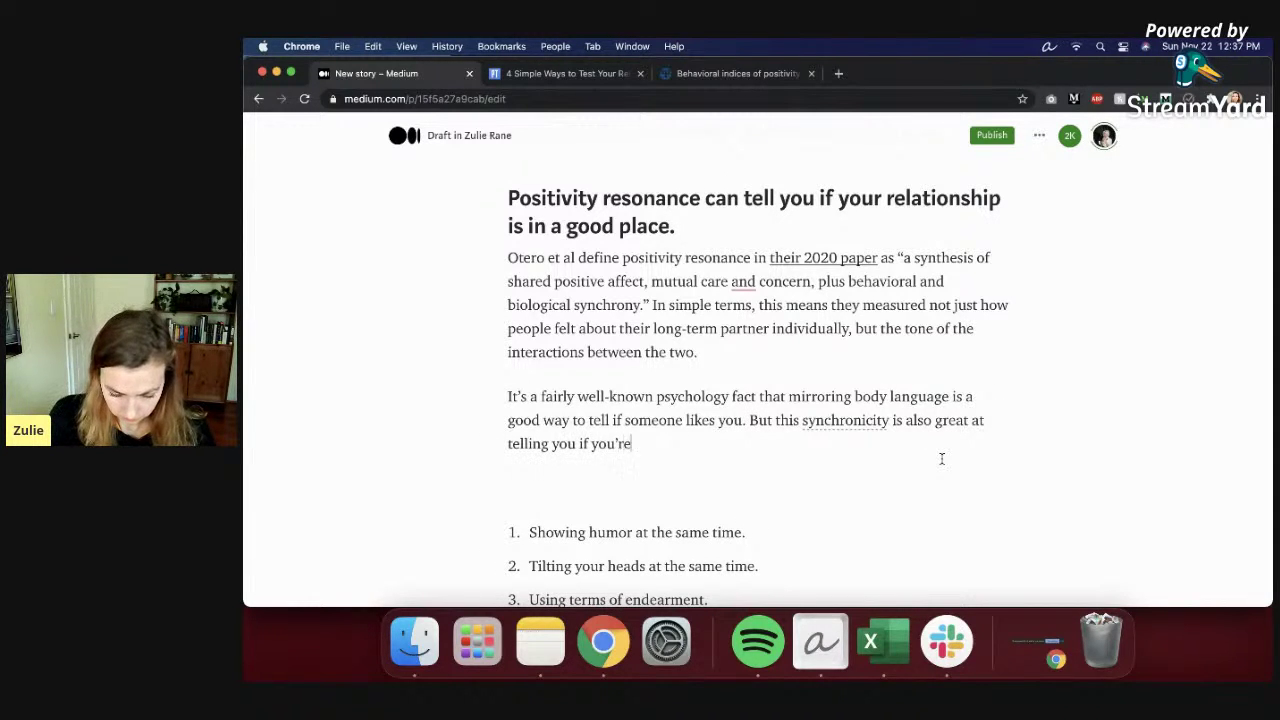
type("goo")
key("BackSpace")
key("BackSpace")
key("BackSpace")
key("BackSpace")
key("BackSpace")
key("BackSpace")
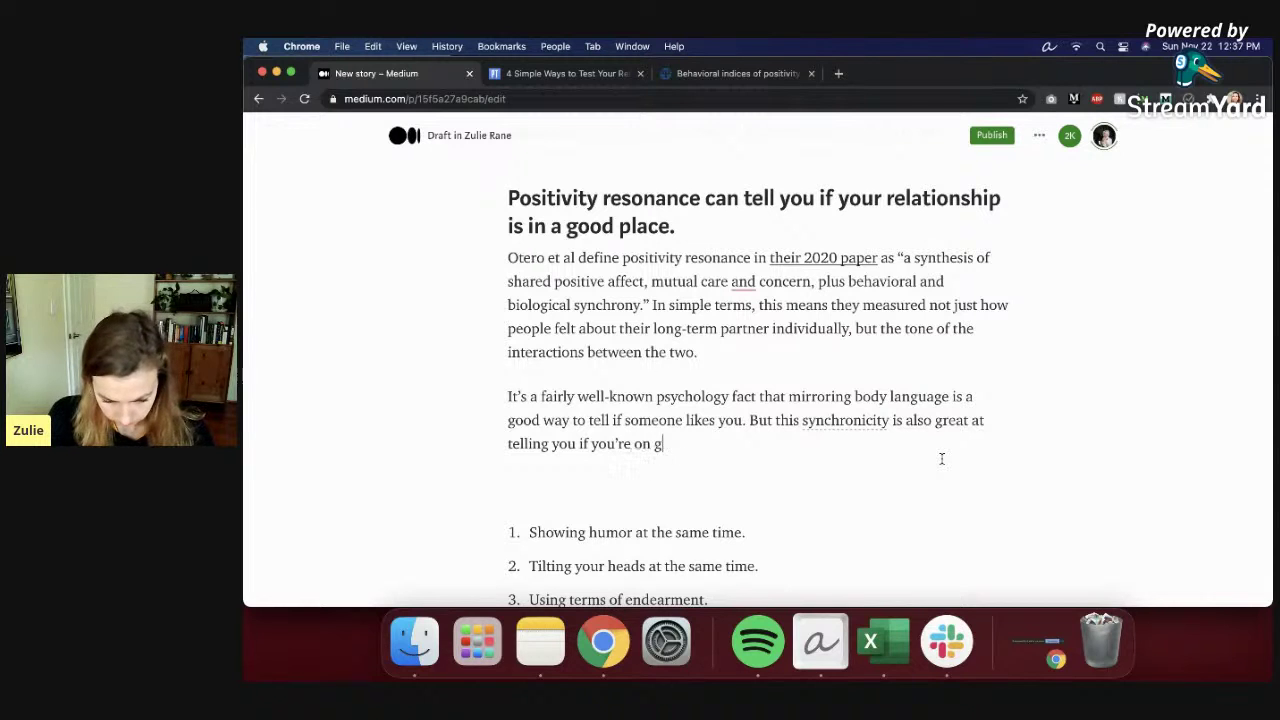
key("BackSpace")
key("BackSpace")
key("BackSpace")
type("r re")
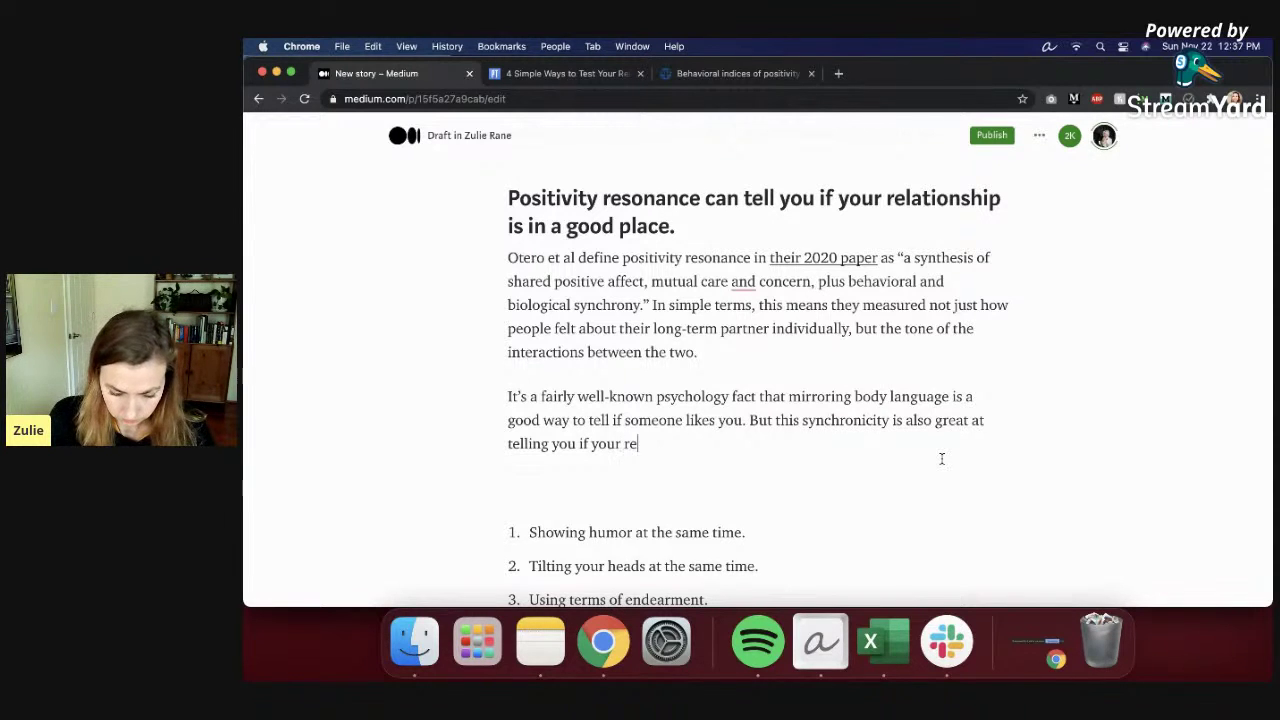
type("lationship is goin")
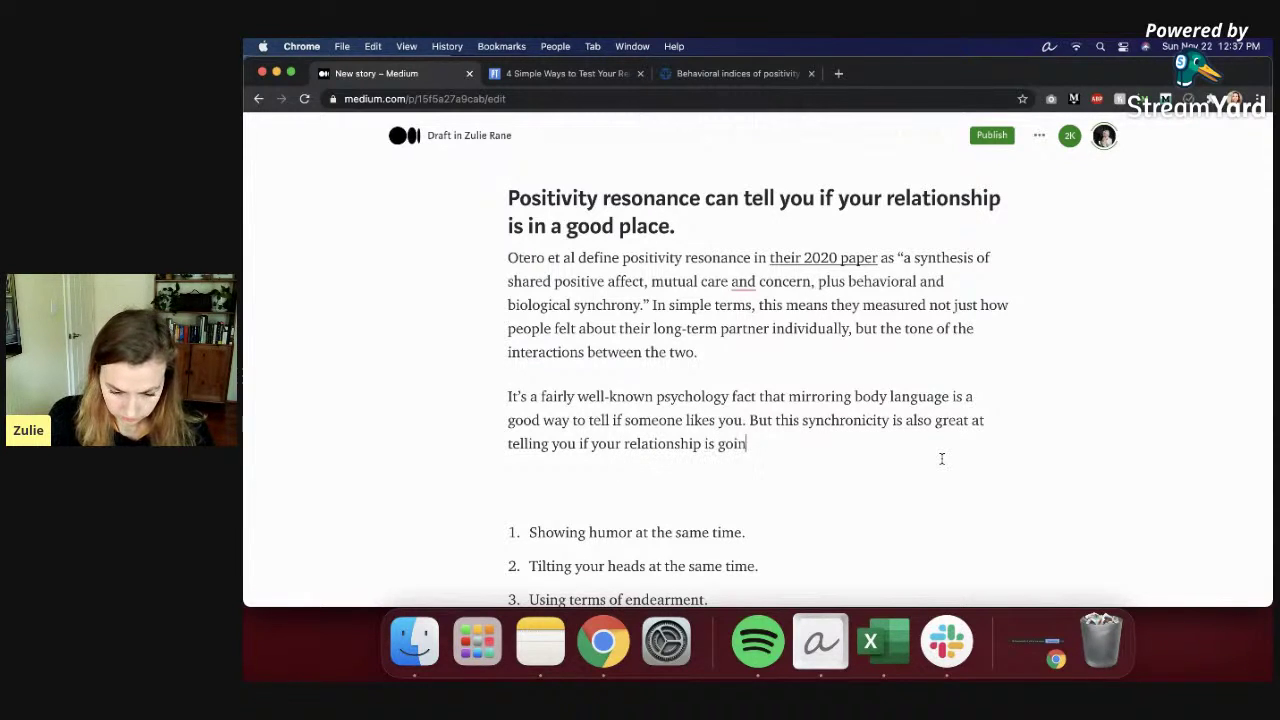
type("g well or not.")
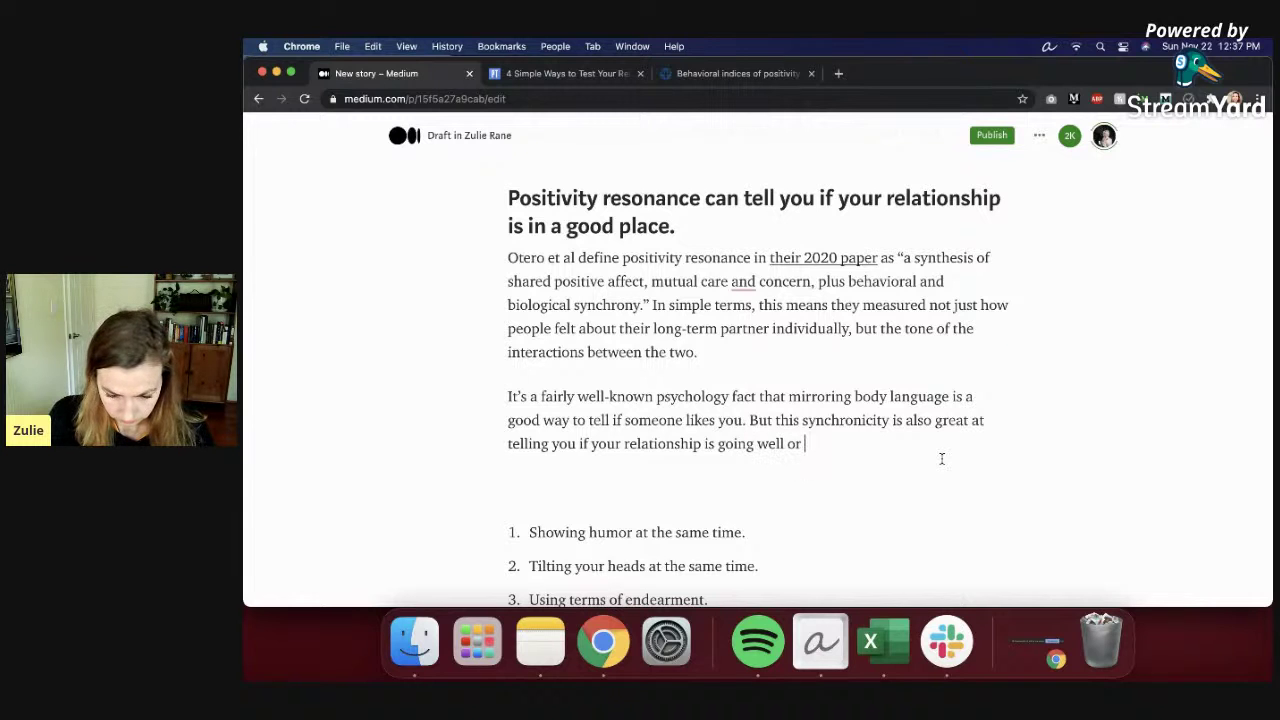
Step: Start a new paragraph stating that in their paper the cited authors outline 4 traits that make up positivity resonance
key("Return")
type("In their ")
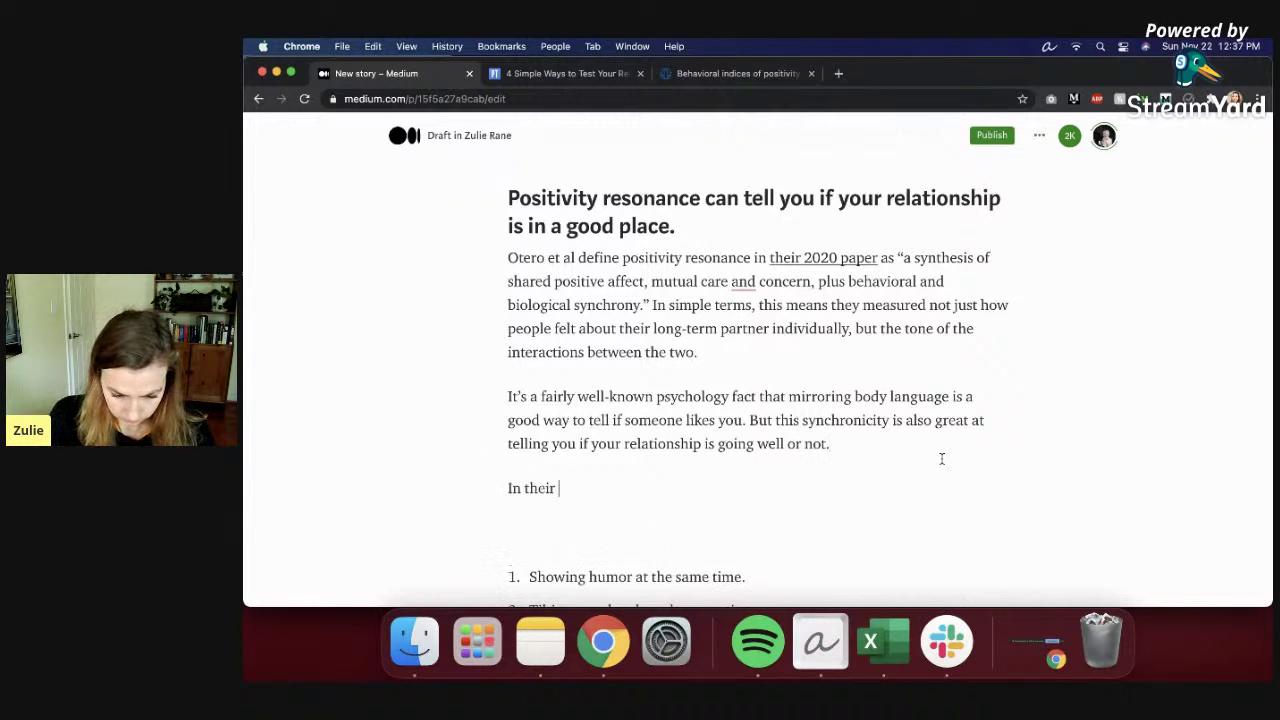
type("paper, Oter")
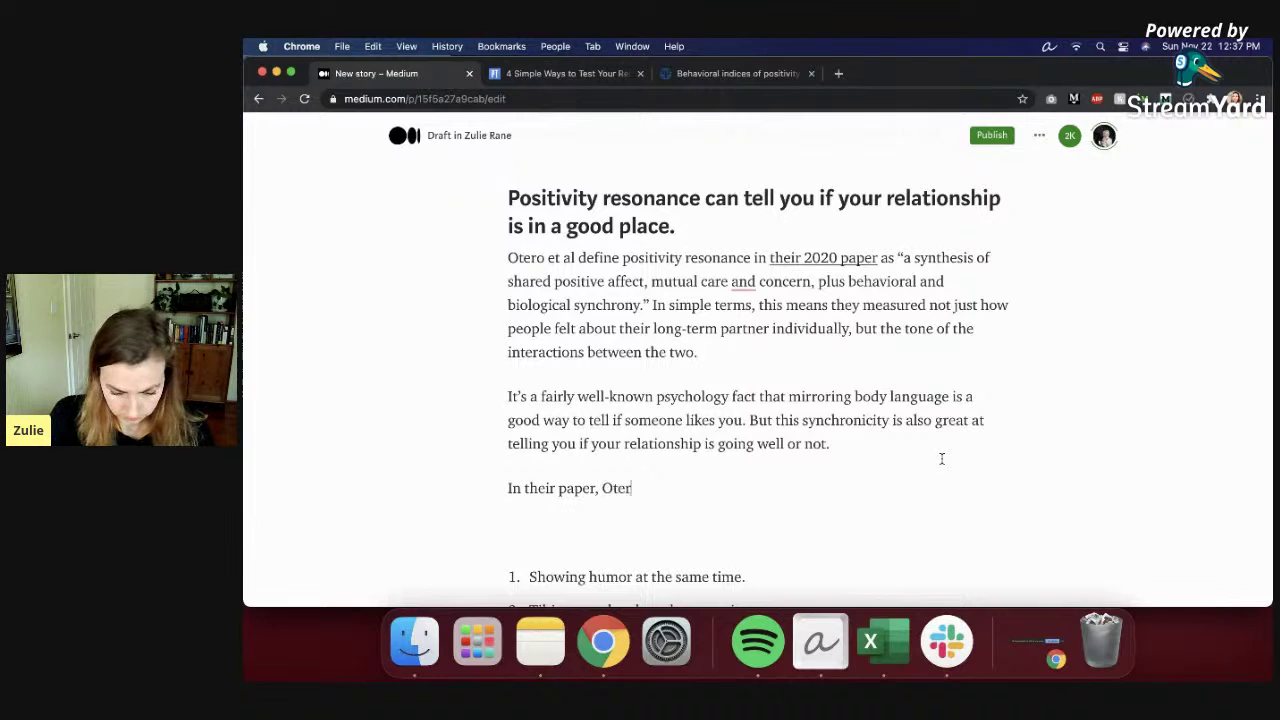
type("o et al out")
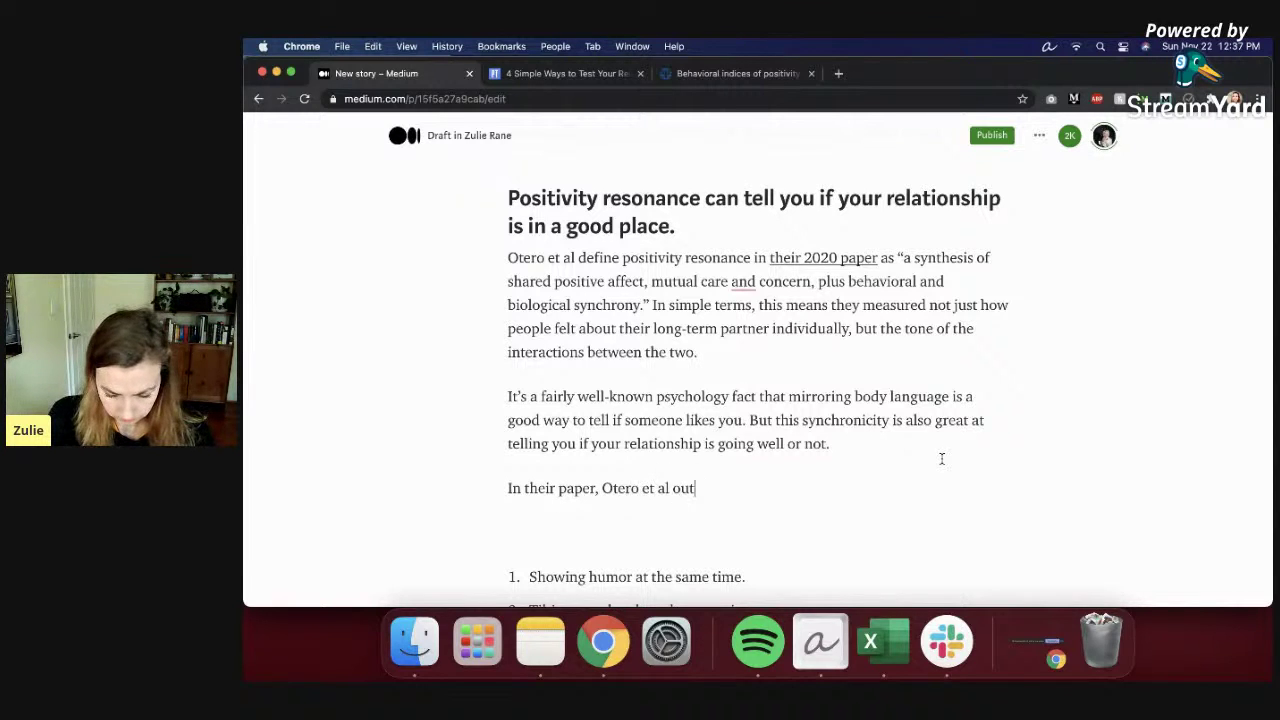
type("line 4 ")
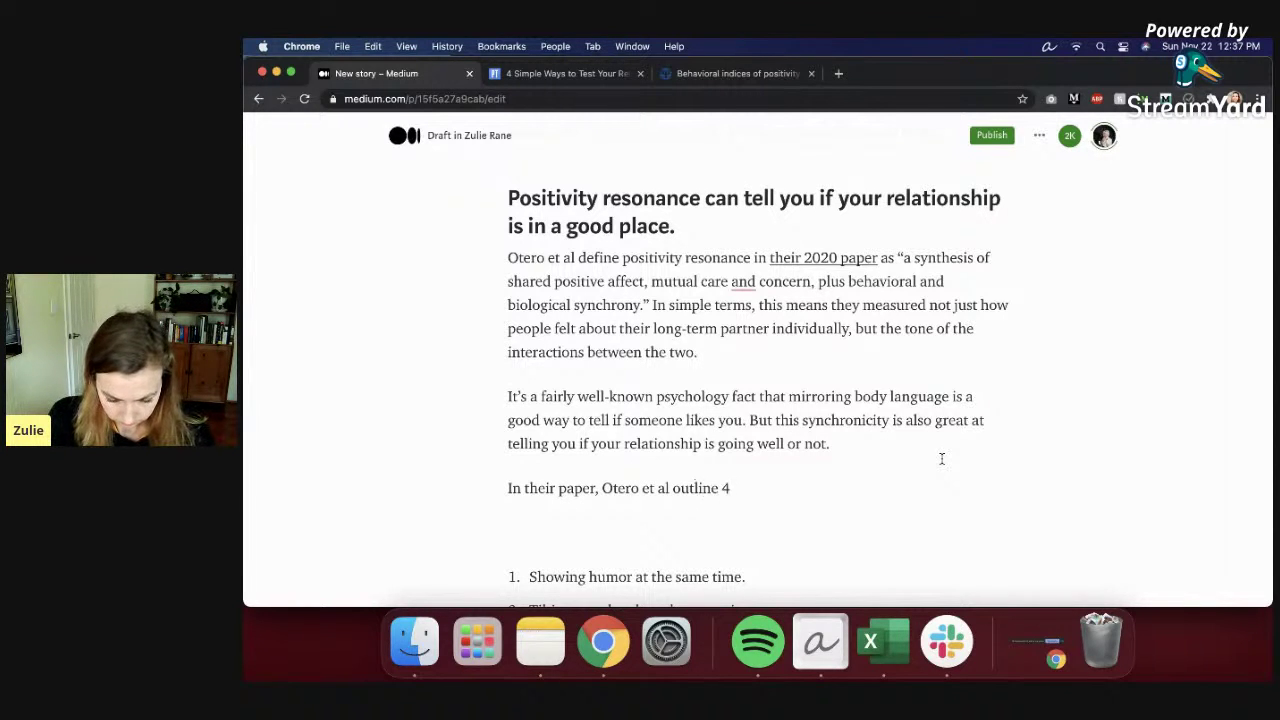
type("traits th")
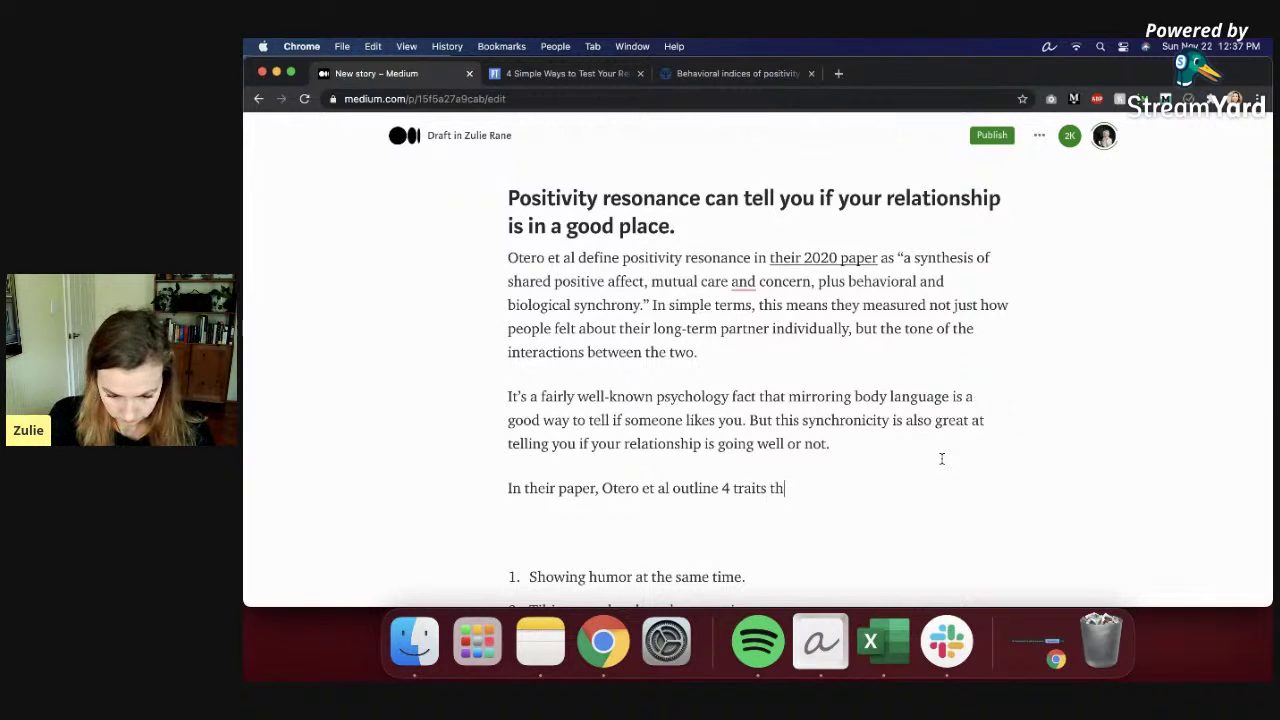
type("at make up ")
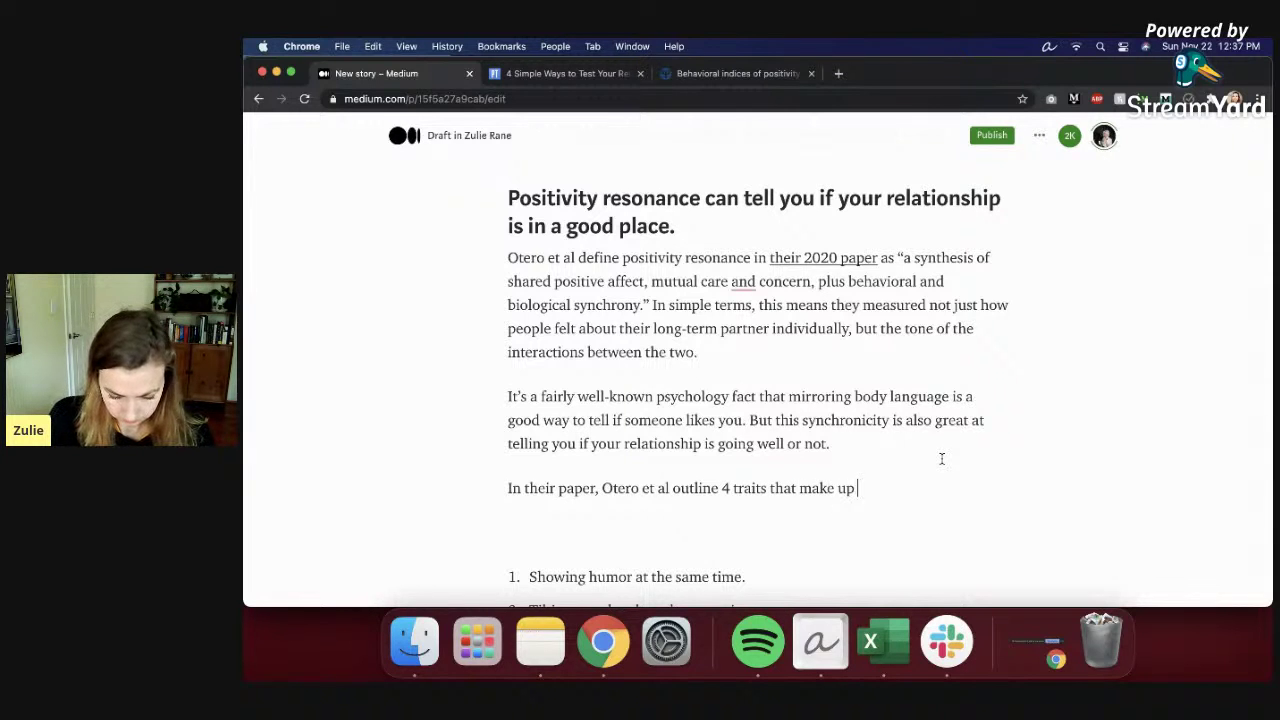
type("positivity resonance")
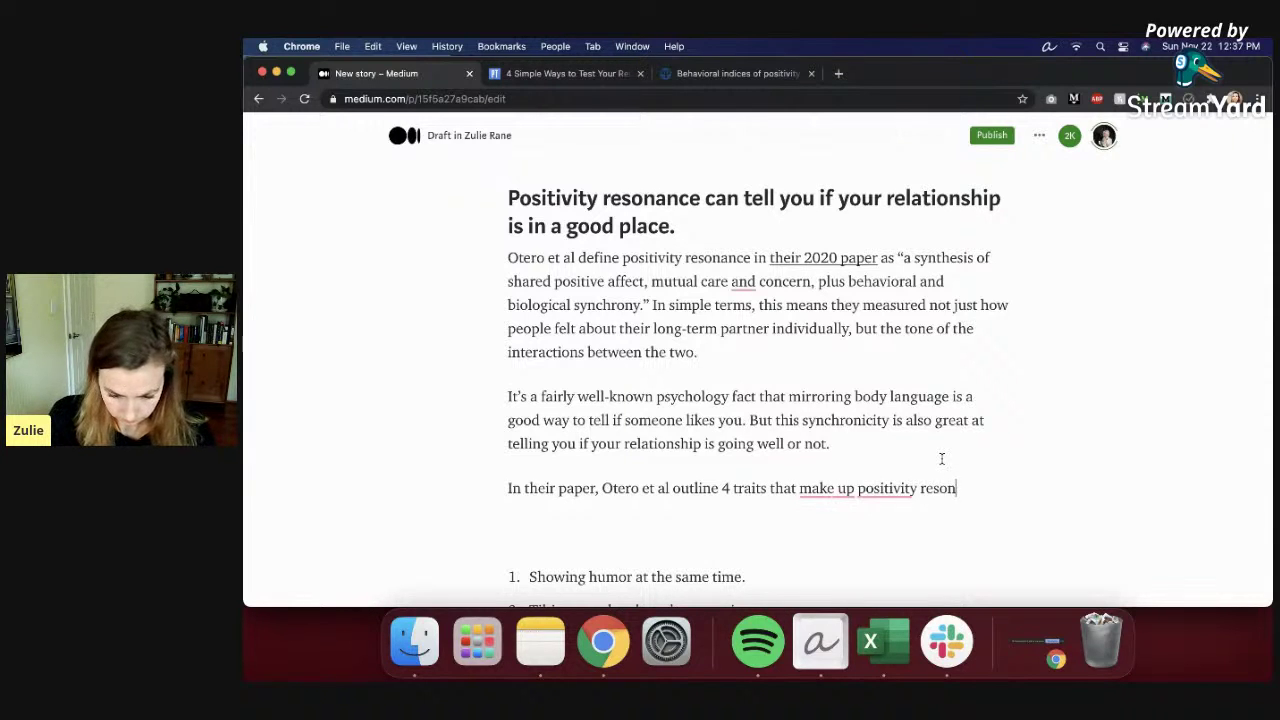
Step: Replace "make up" with "demonstrate" in the sentence about the 4 traits
left_click(877, 515)
left_click_drag(856, 490, 805, 489)
type("demonstrate")
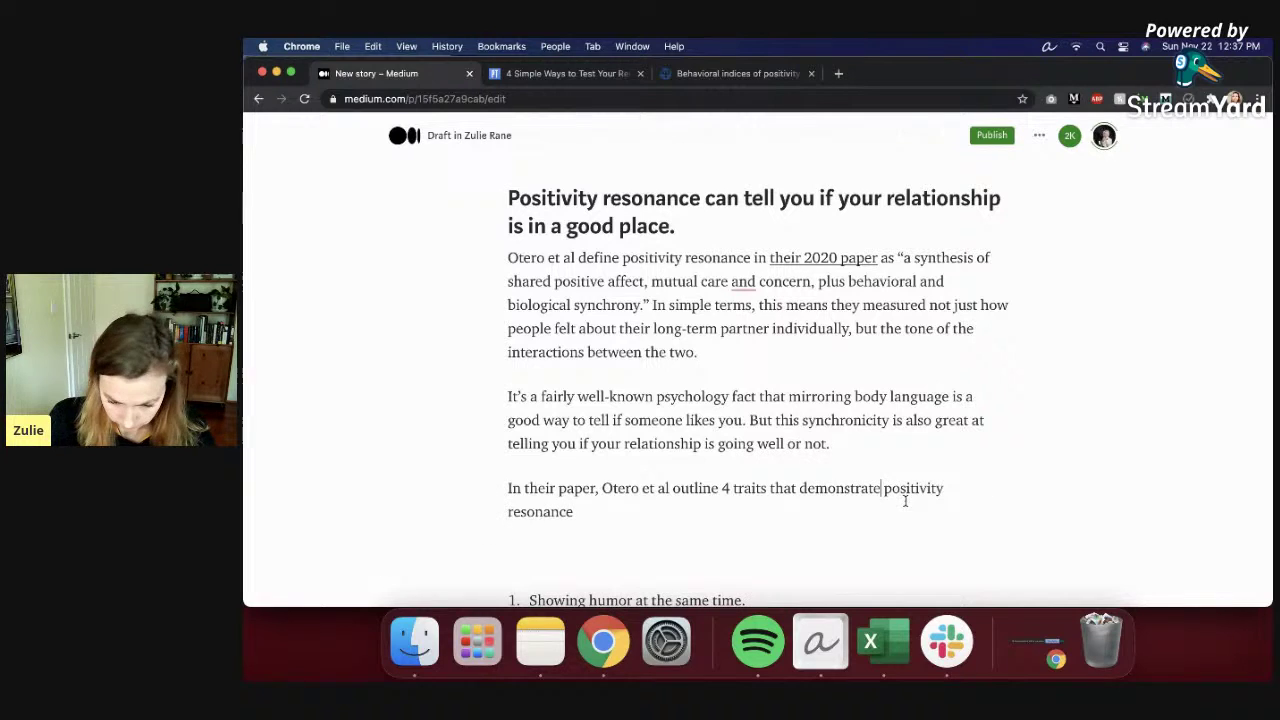
Step: Extend the sentence about the 4 traits with ", and asked long-term married couples to discuss an argument."
type("and asked ")
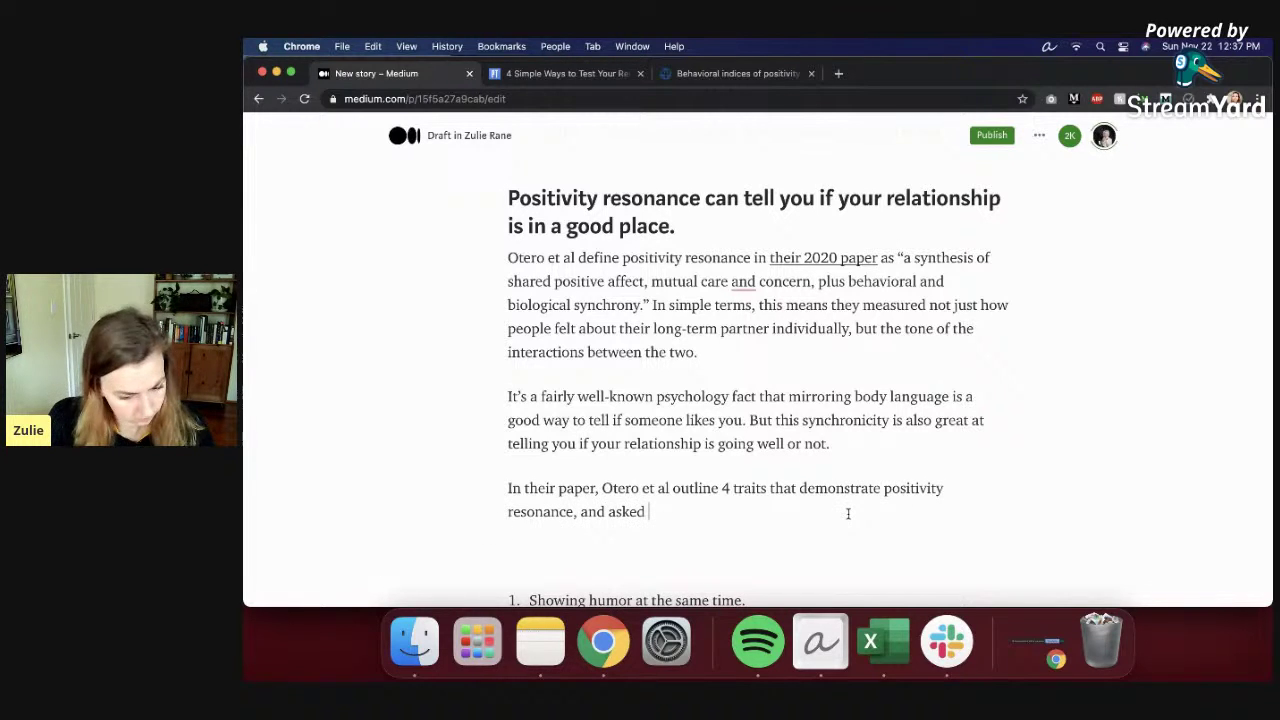
type("long-term ")
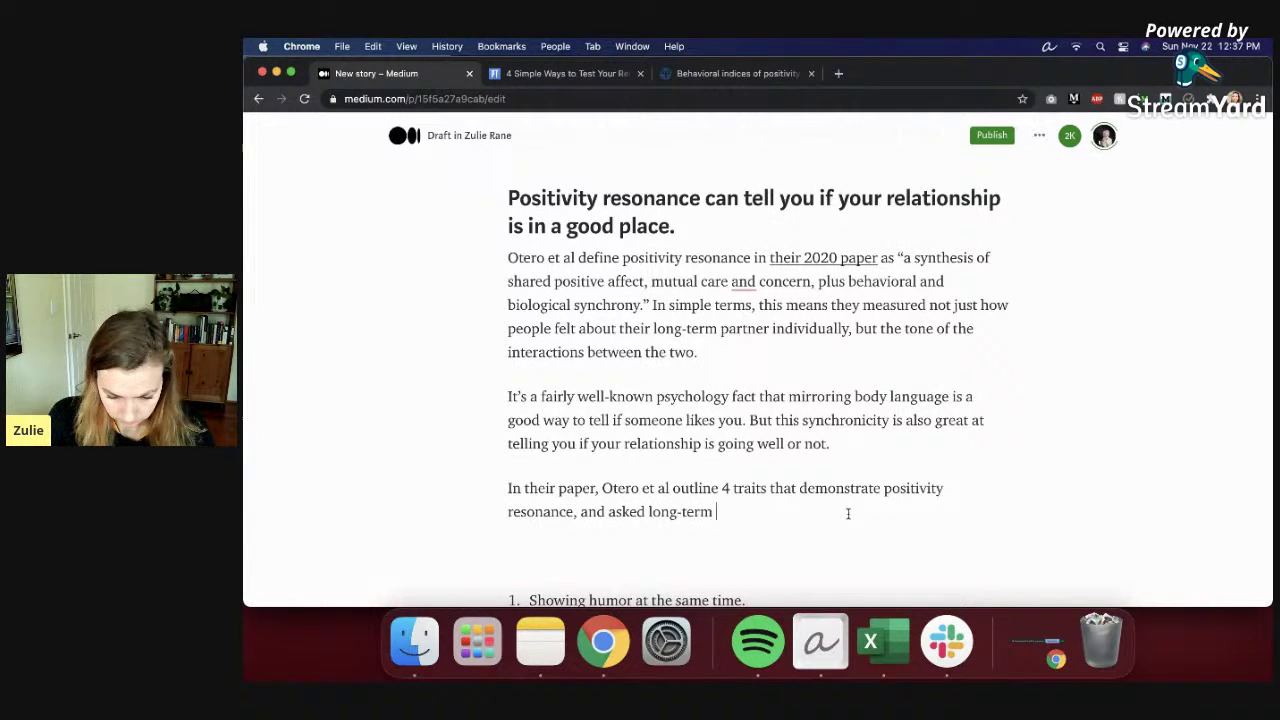
type("married coulles to discuss an ")
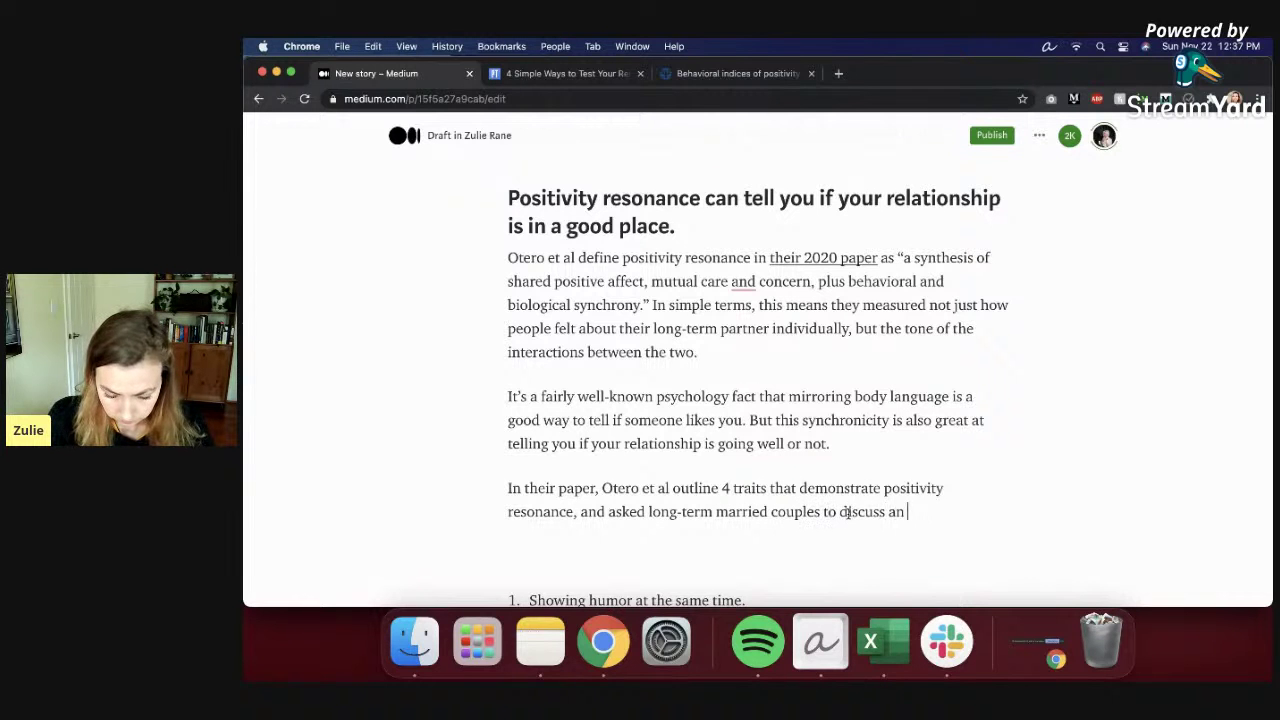
type("argument. ")
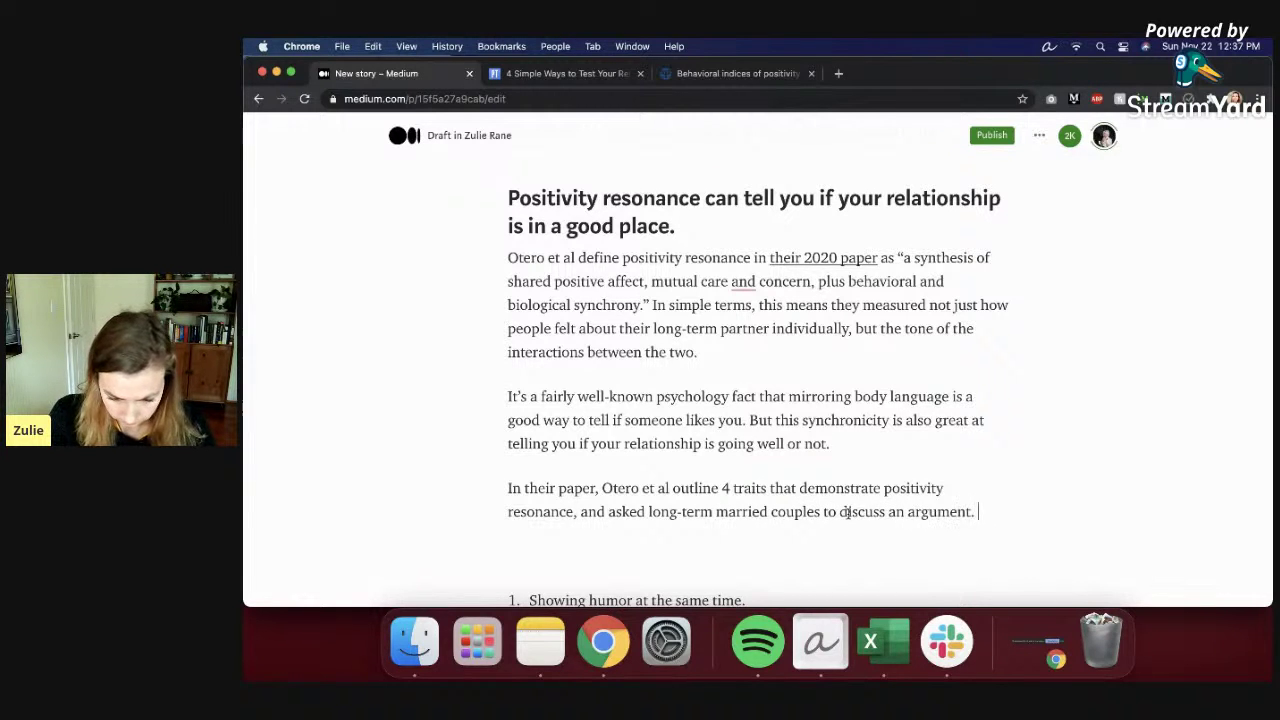
type("How much")
key("BackSpace")
key("BackSpace")
key("BackSpace")
key("BackSpace")
key("BackSpace")
key("BackSpace")
key("BackSpace")
Step: Begin the next sentence of the paragraph with "They were able to successfully predict marital satisfaction by"
type("T")
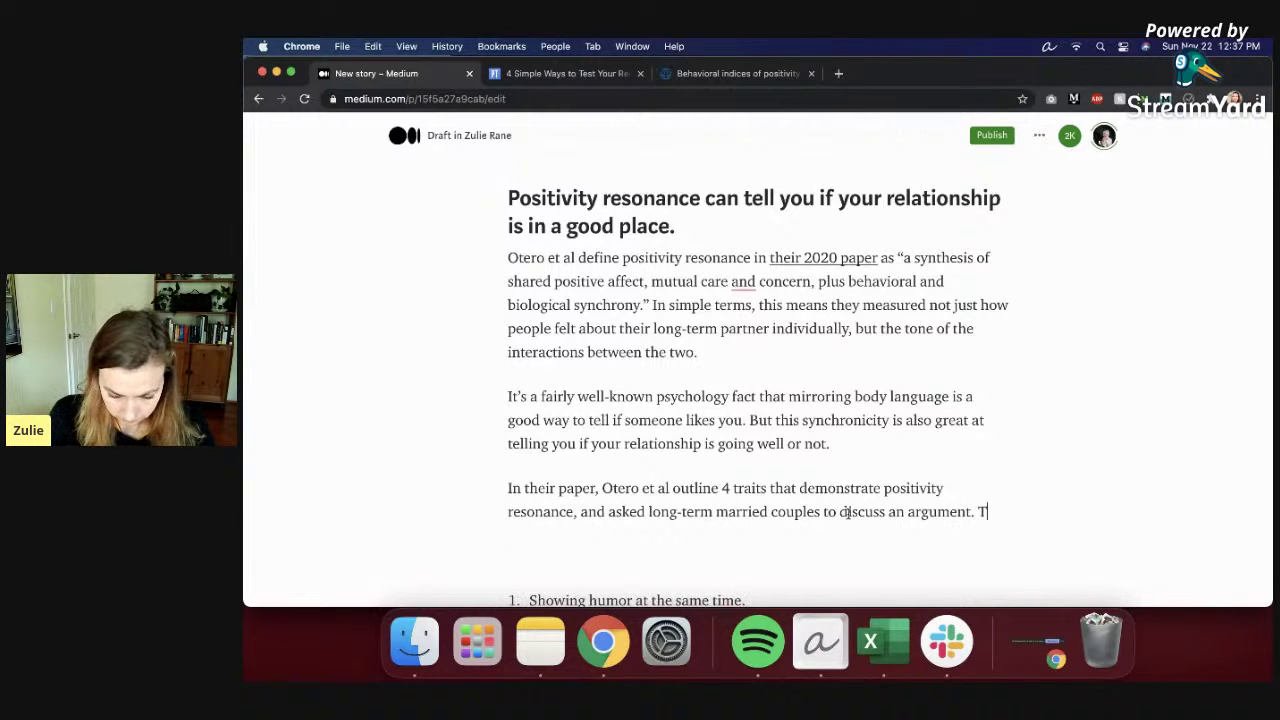
type("hey w")
key("BackSpace")
type("re able to successfully predict maritakl")
key("BackSpace")
key("BackSpace")
type("l satisfaction by")
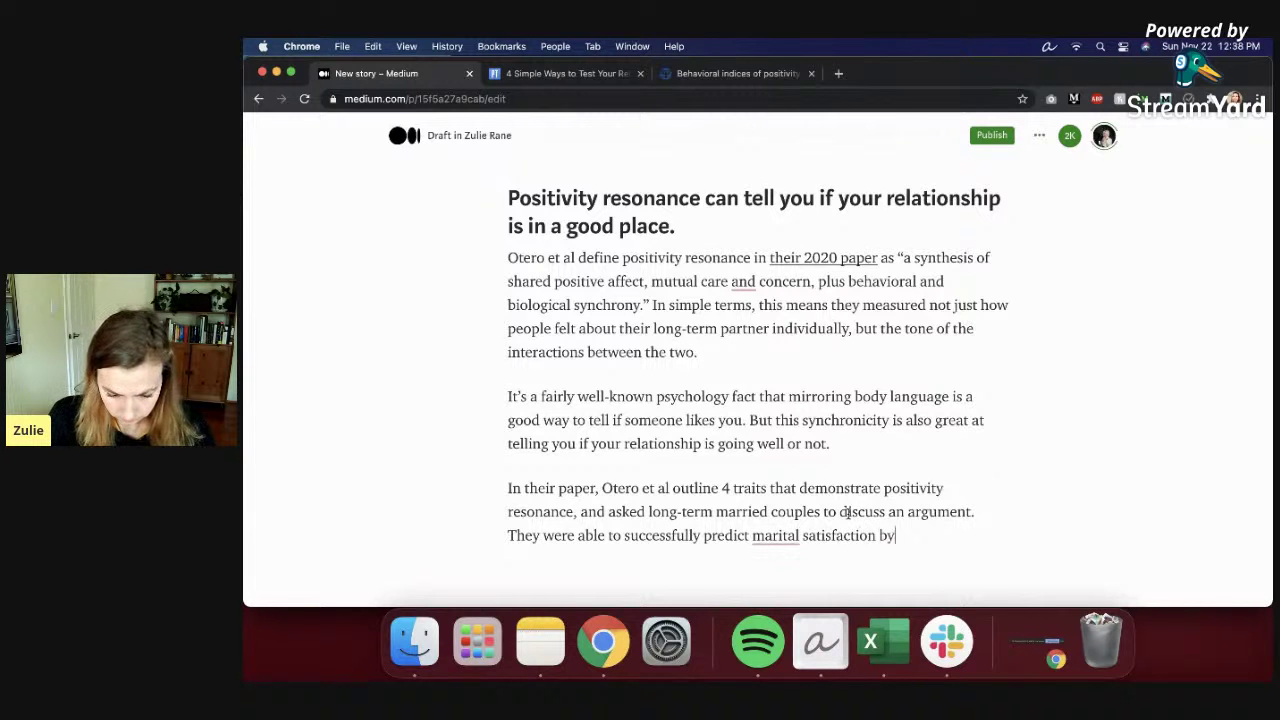
Step: Remove the empty paragraph between the new text and the numbered list of traits
scroll(647, 434, "down", 3)
left_click(647, 434)
key("BackSpace")
scroll(817, 307, "up", 1)
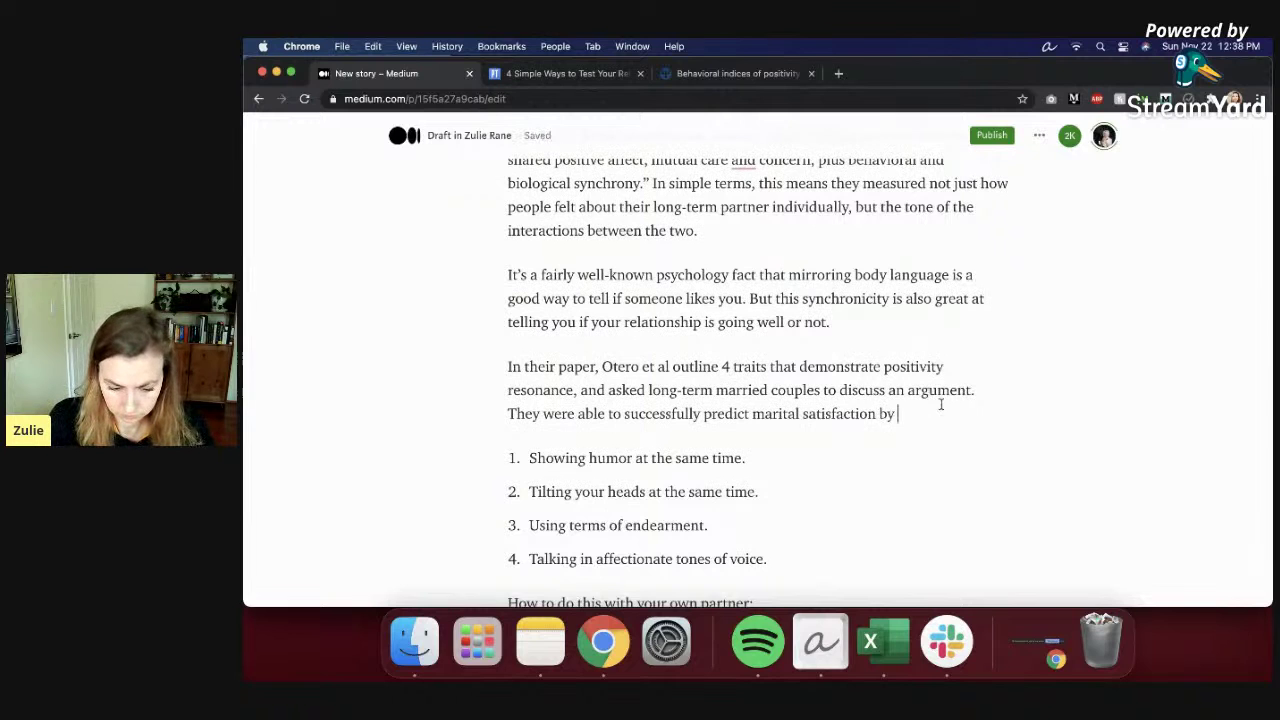
Step: Complete the marital satisfaction sentence with "how much the couples showed positivity resonance as they discussed their argument."
type("how they")
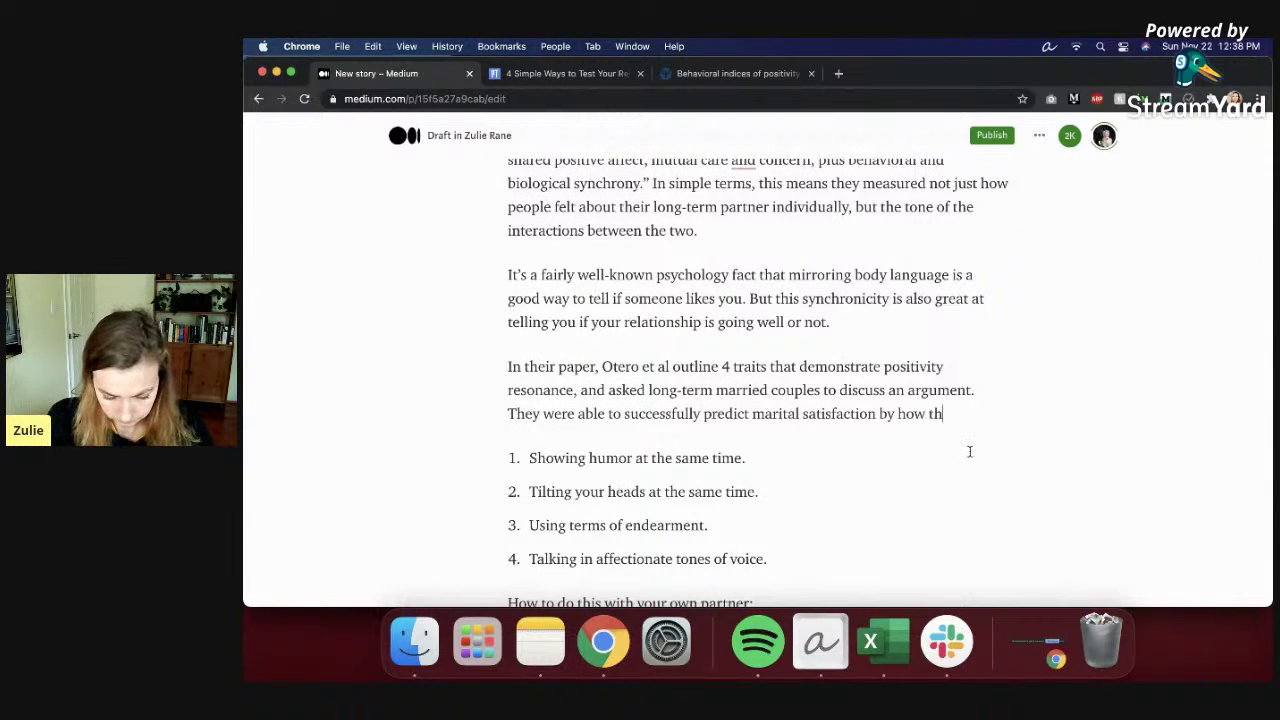
key("BackSpace")
key("BackSpace")
key("BackSpace")
key("BackSpace")
key("BackSpace")
type("much the co")
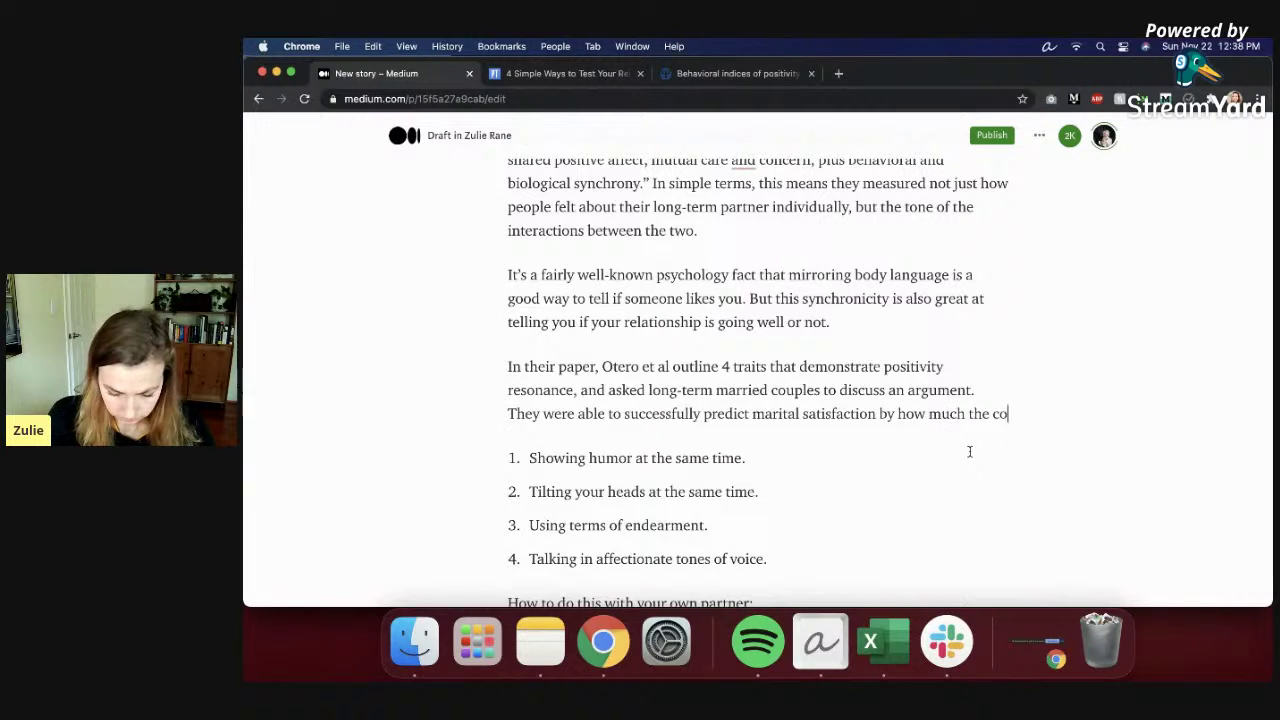
type("uples showed dposi")
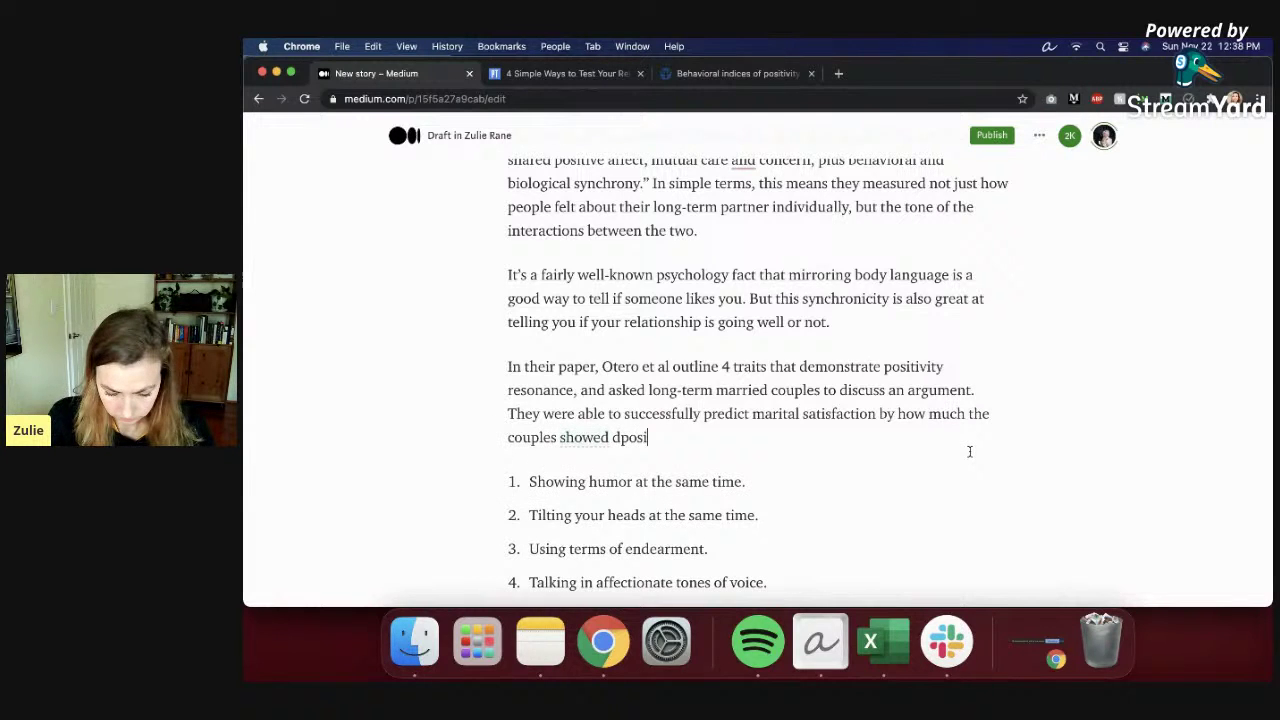
type("tivyt resonanc")
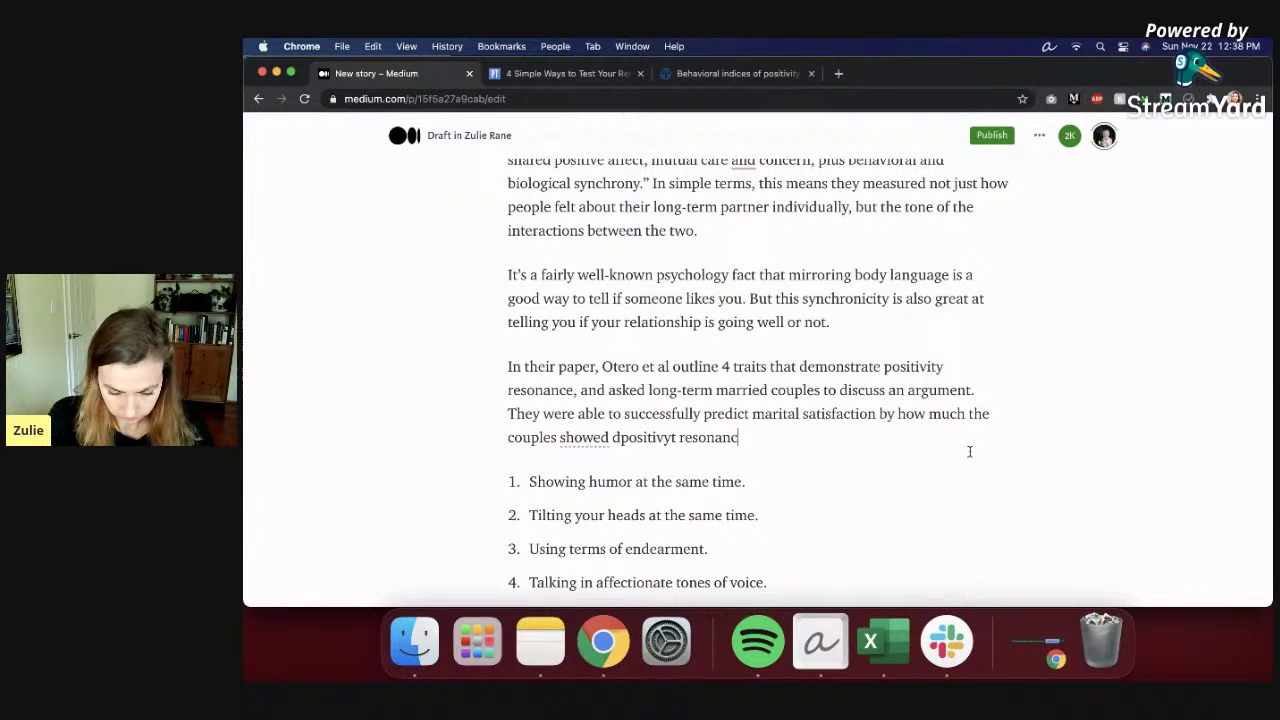
type("e as they discuss")
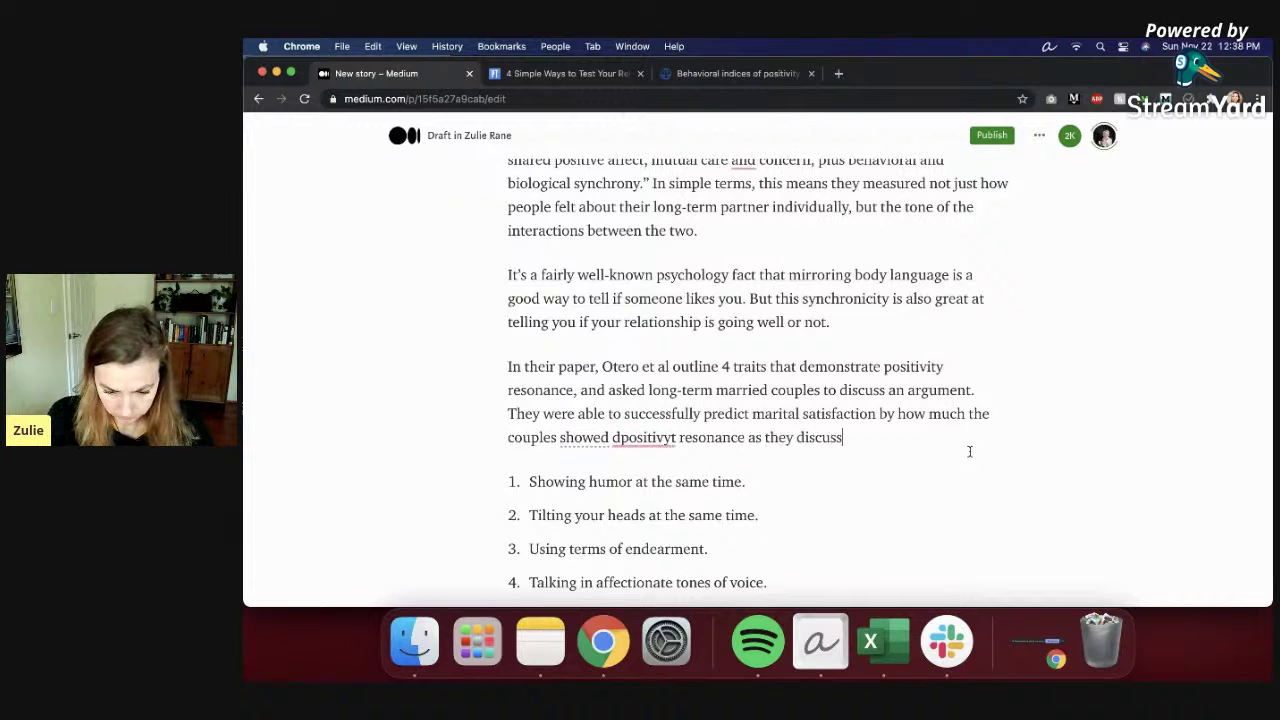
type("ed their argument.")
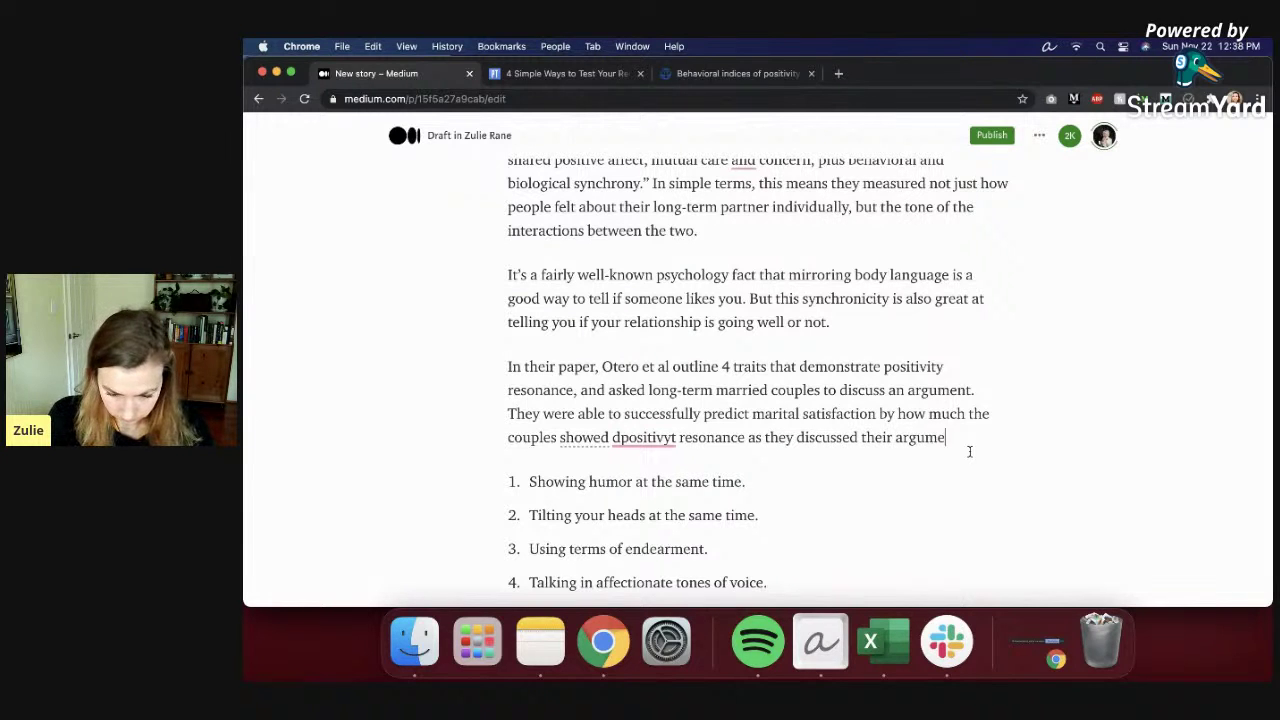
Step: Correct the misspelled word before "resonance" in the marital satisfaction sentence to "positivity" using the suggested spelling
left_click(640, 437)
left_click(654, 465)
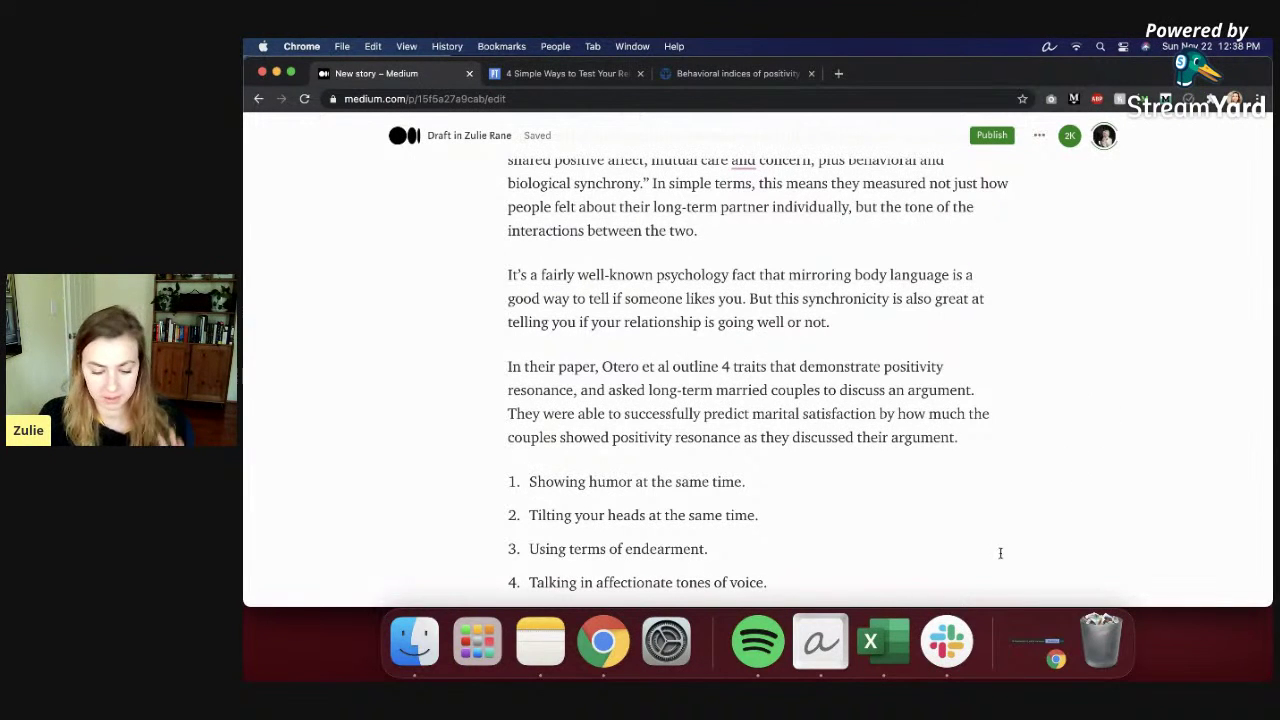
left_click(910, 440)
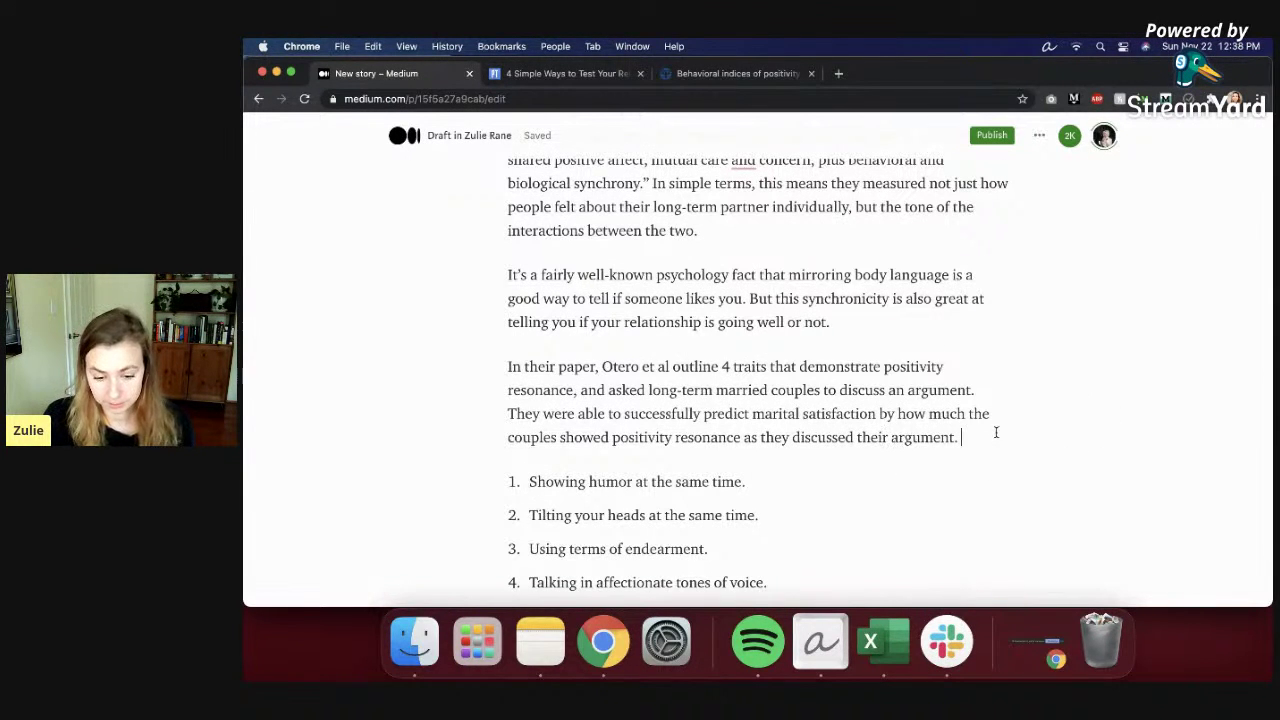
Step: Dismiss the comma suggestion on "and" in the quoted phrase "mutual care and concern"
scroll(996, 432, "up", 2)
mouse_move(745, 258)
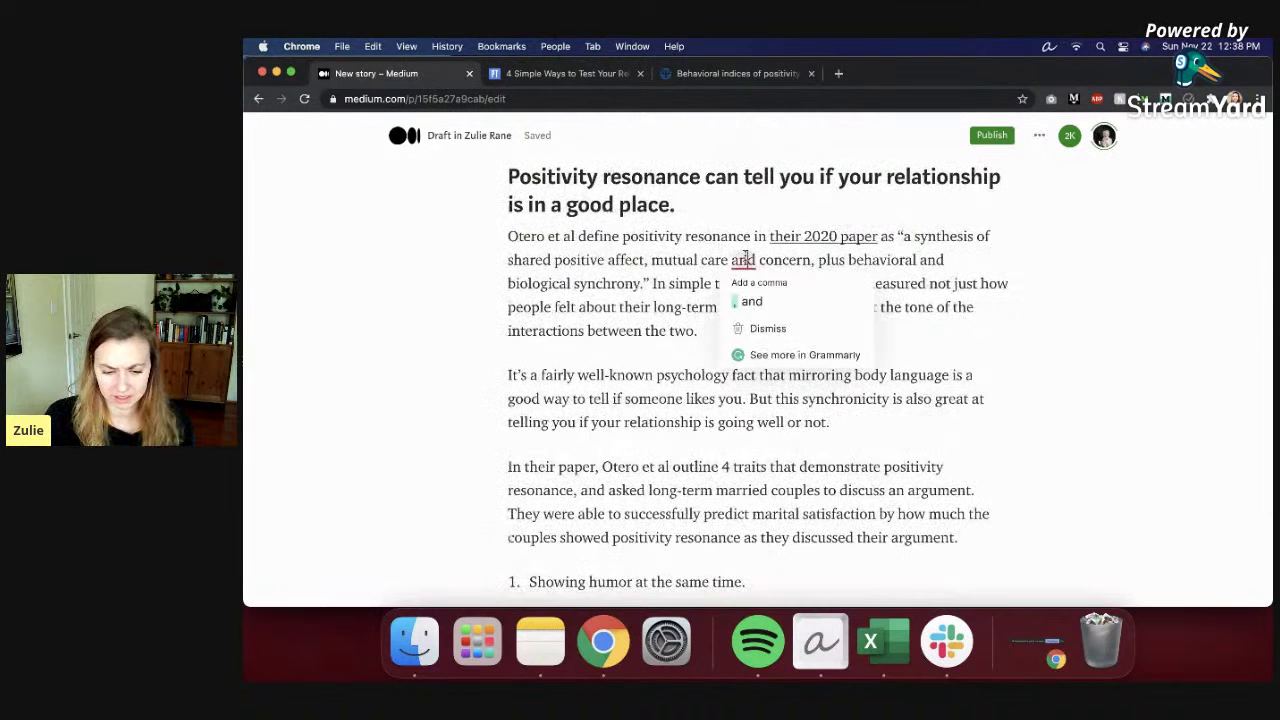
left_click(821, 331)
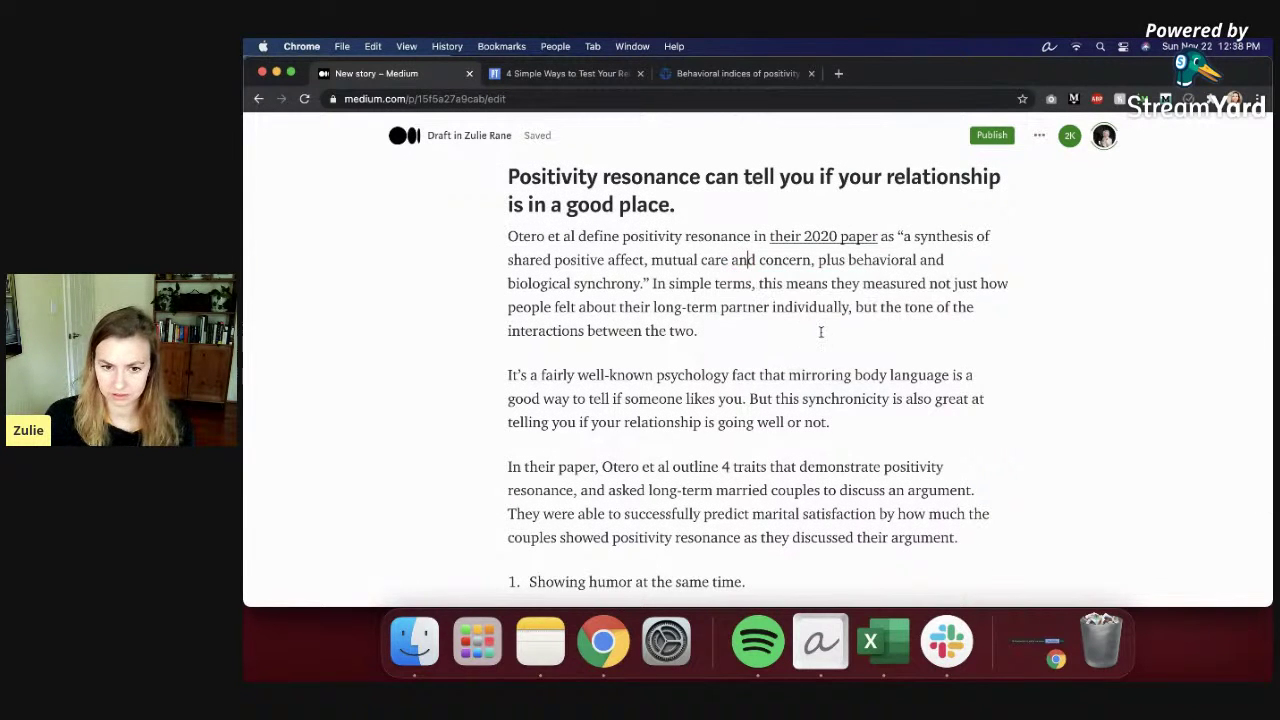
Step: Add the sentence "These were the four traits:" to the end of the paragraph above the numbered list
scroll(847, 378, "down", 2)
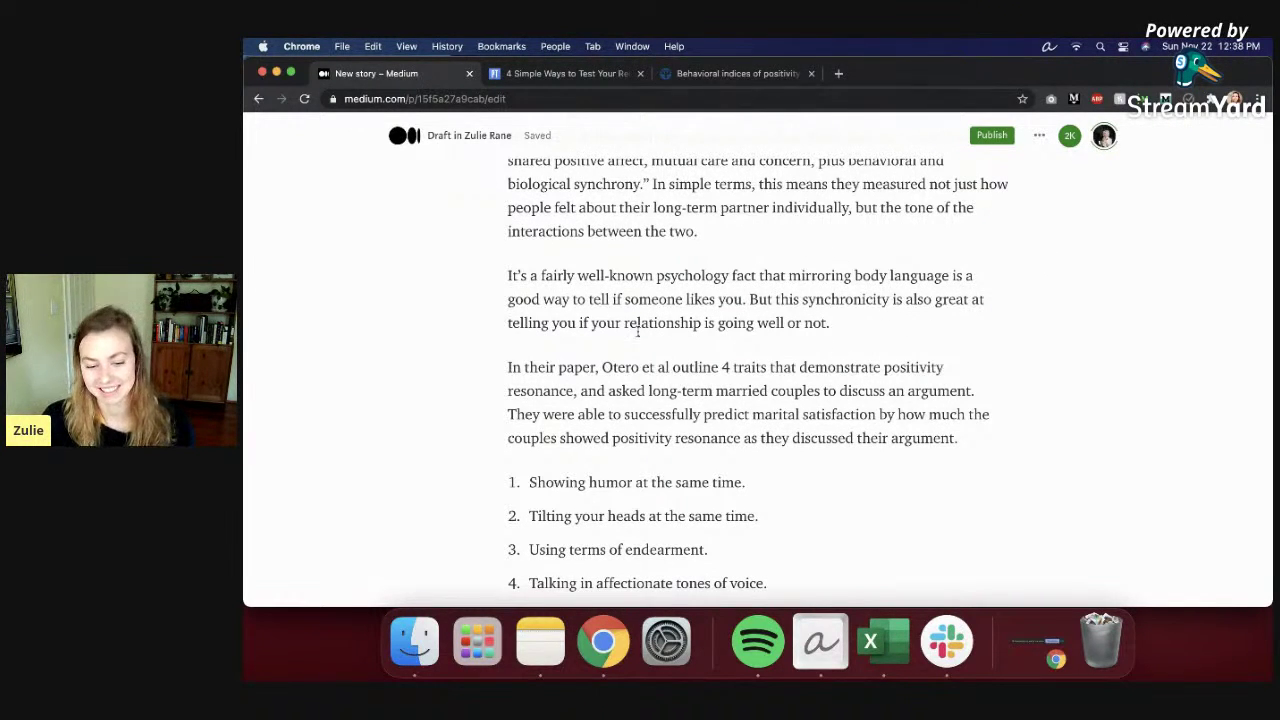
scroll(755, 370, "down", 3)
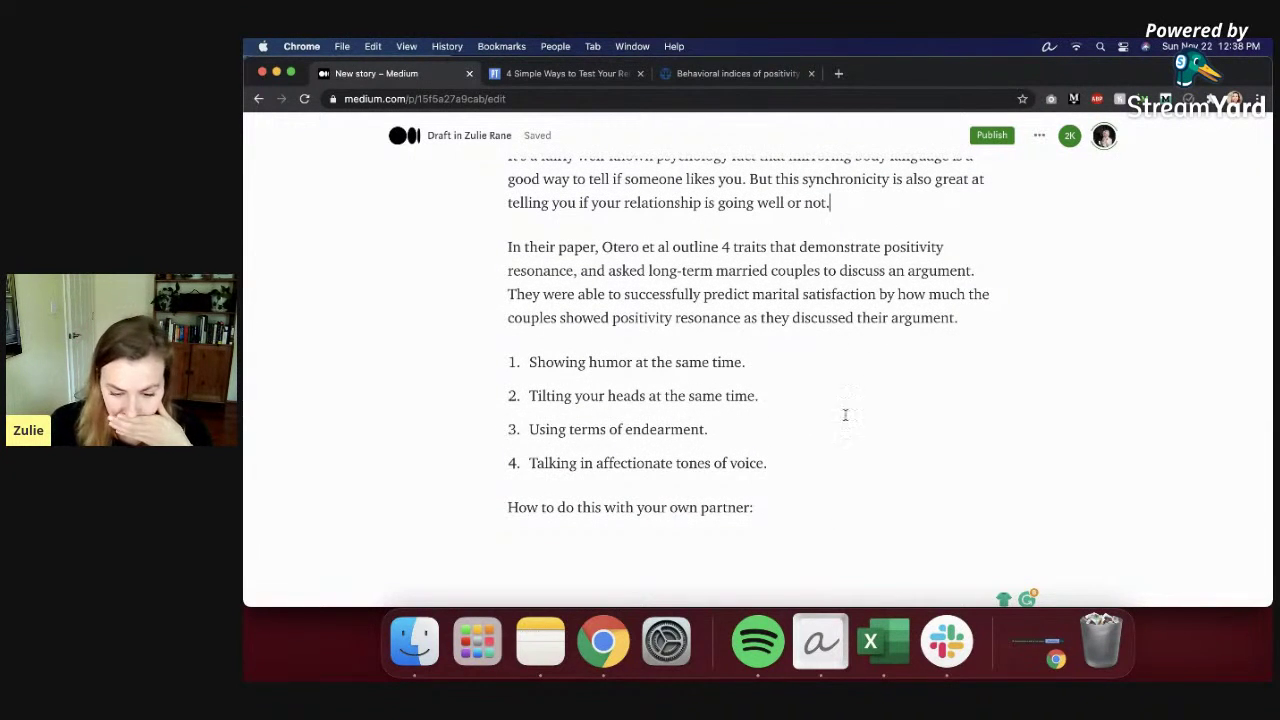
type("These were the four traits:")
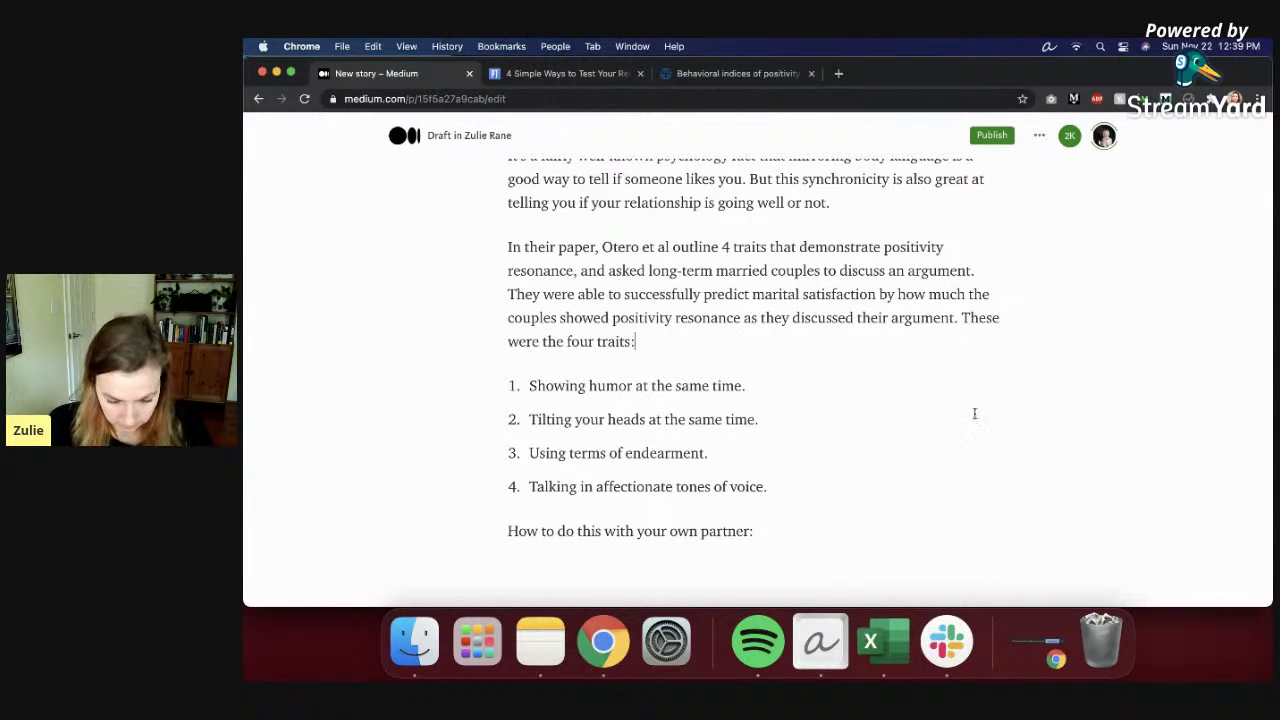
Step: Format "How to do this with your own partner:" as a large heading and insert an empty paragraph between it and the numbered list
left_click(788, 534)
triple_click(605, 533)
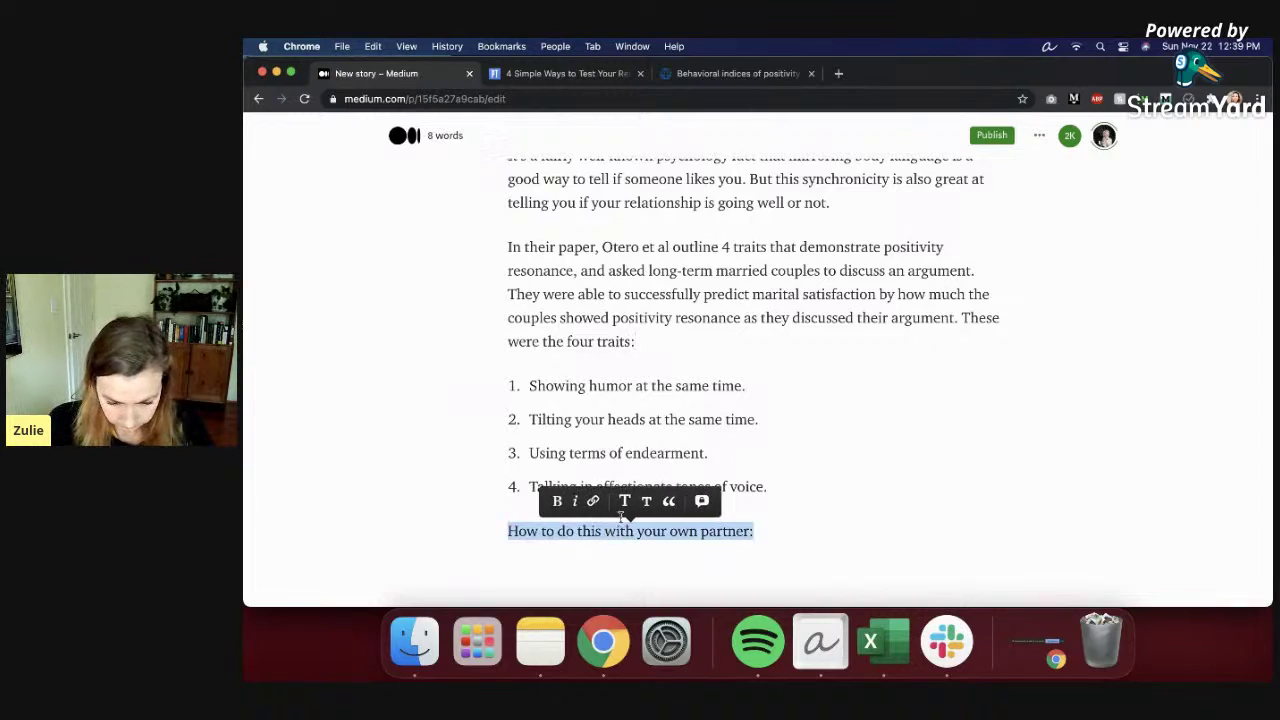
left_click(624, 503)
left_click(860, 437)
key("Return")
Step: Review the draft from the introduction through the positivity resonance section and the list of traits
scroll(859, 435, "up", 10)
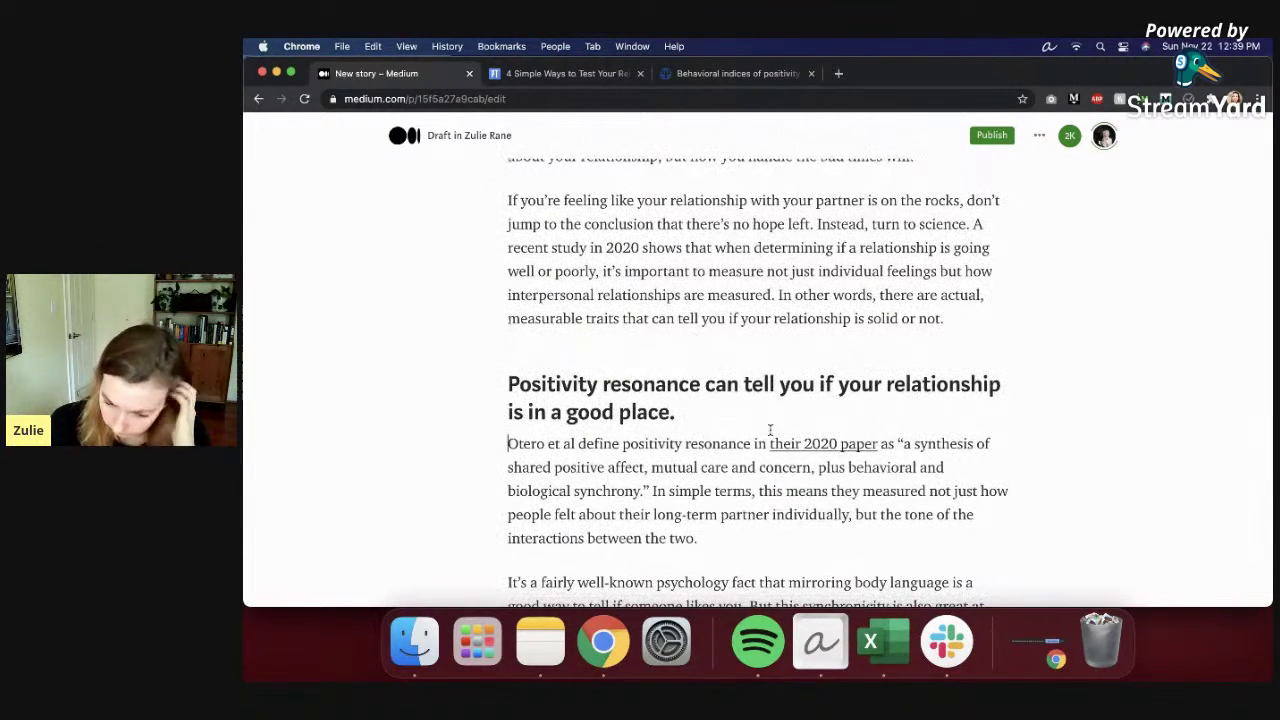
scroll(768, 430, "down", 4)
scroll(762, 386, "down", 6)
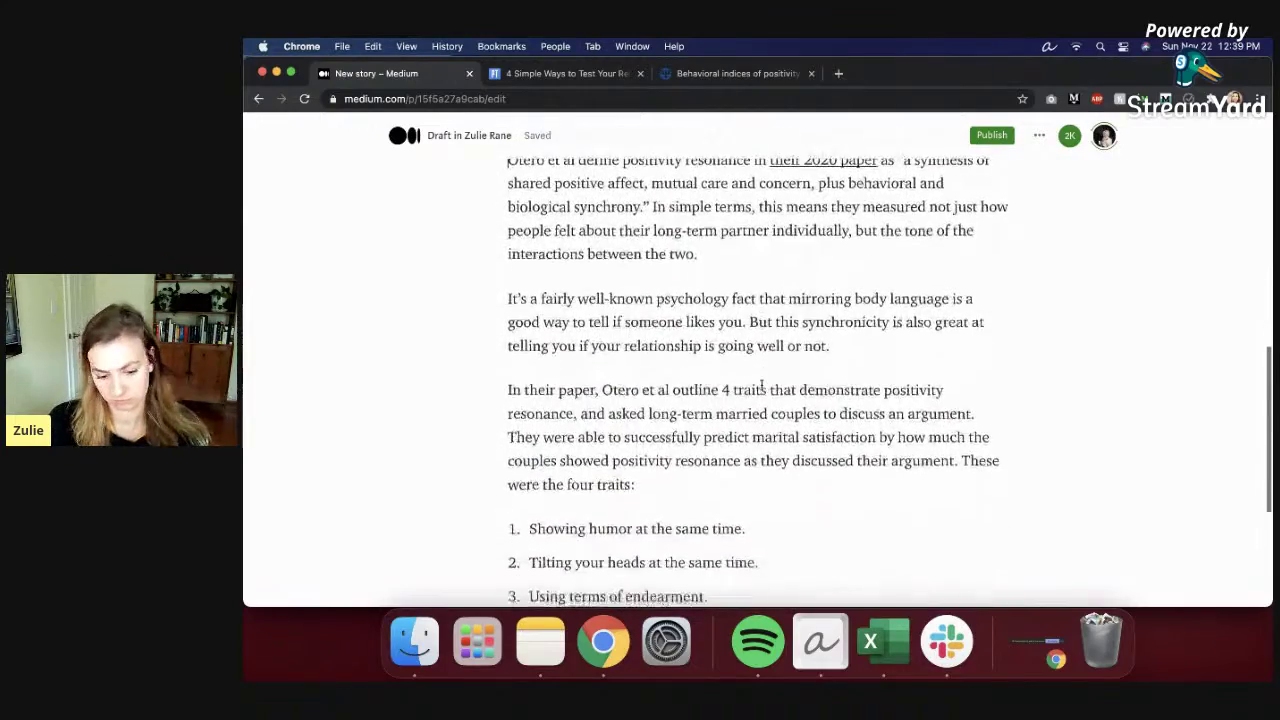
left_click(637, 409)
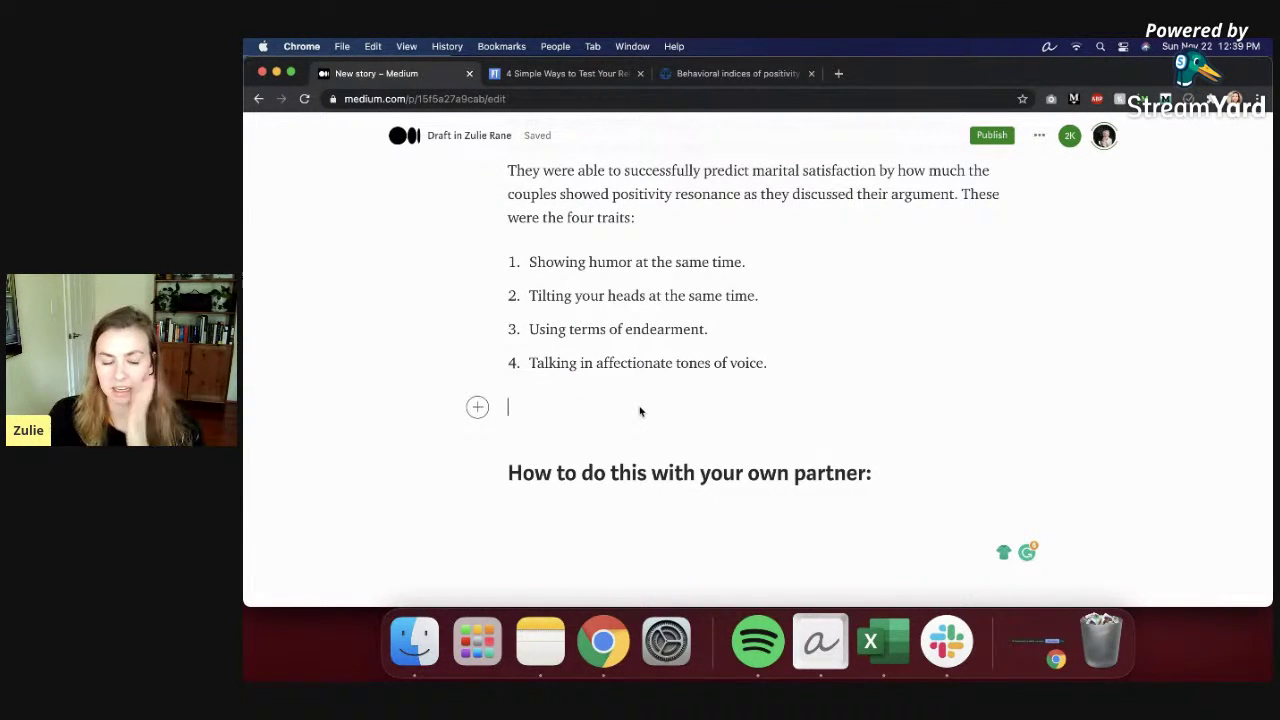
scroll(748, 377, "up", 5)
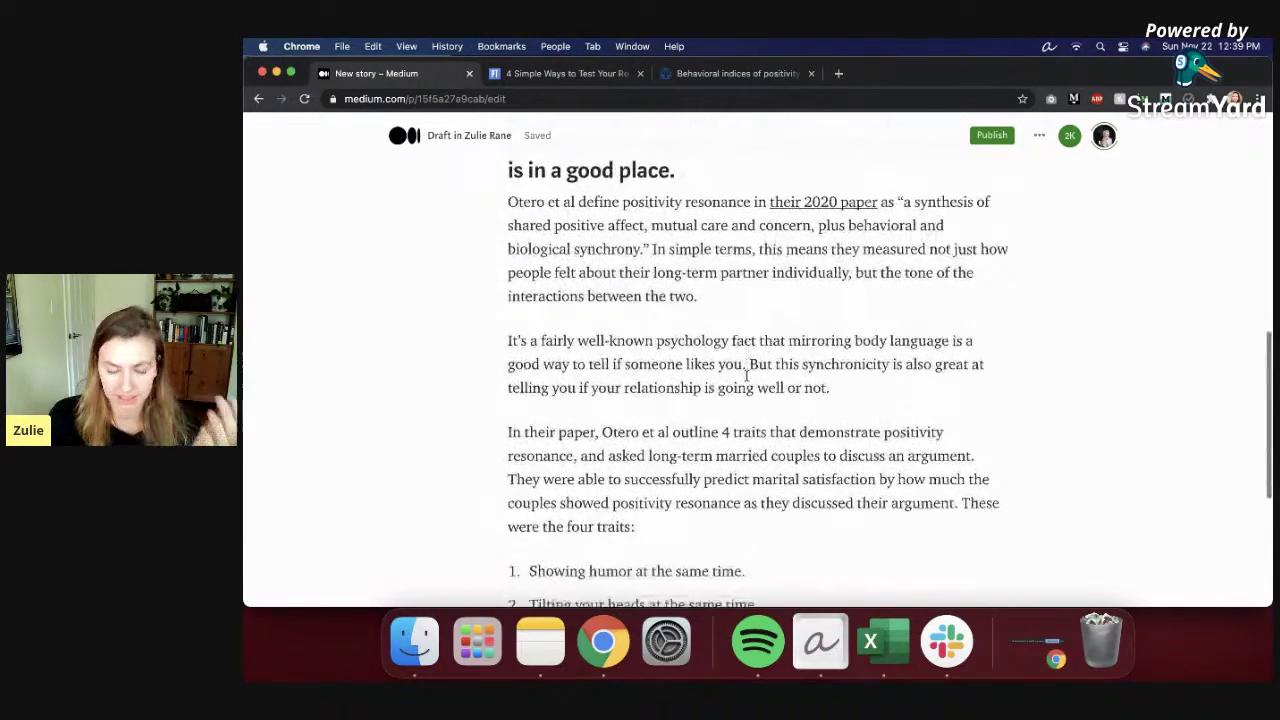
scroll(748, 377, "down", 2)
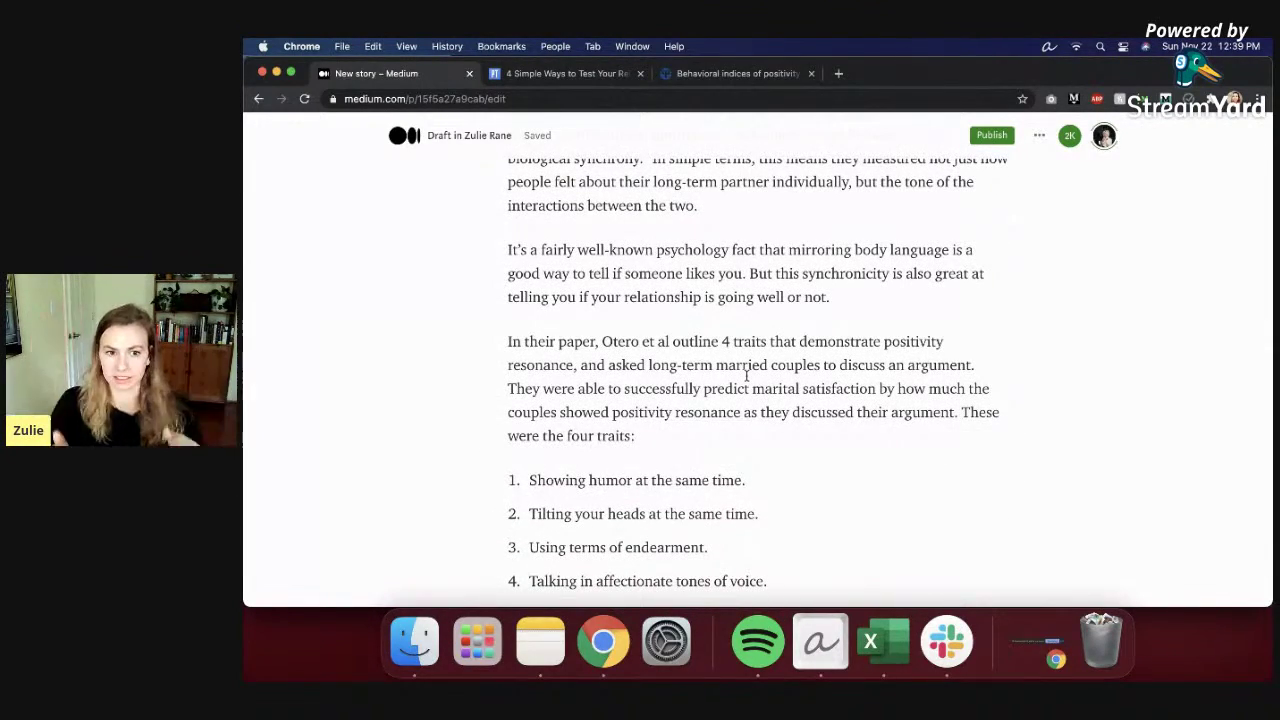
scroll(746, 375, "up", 10)
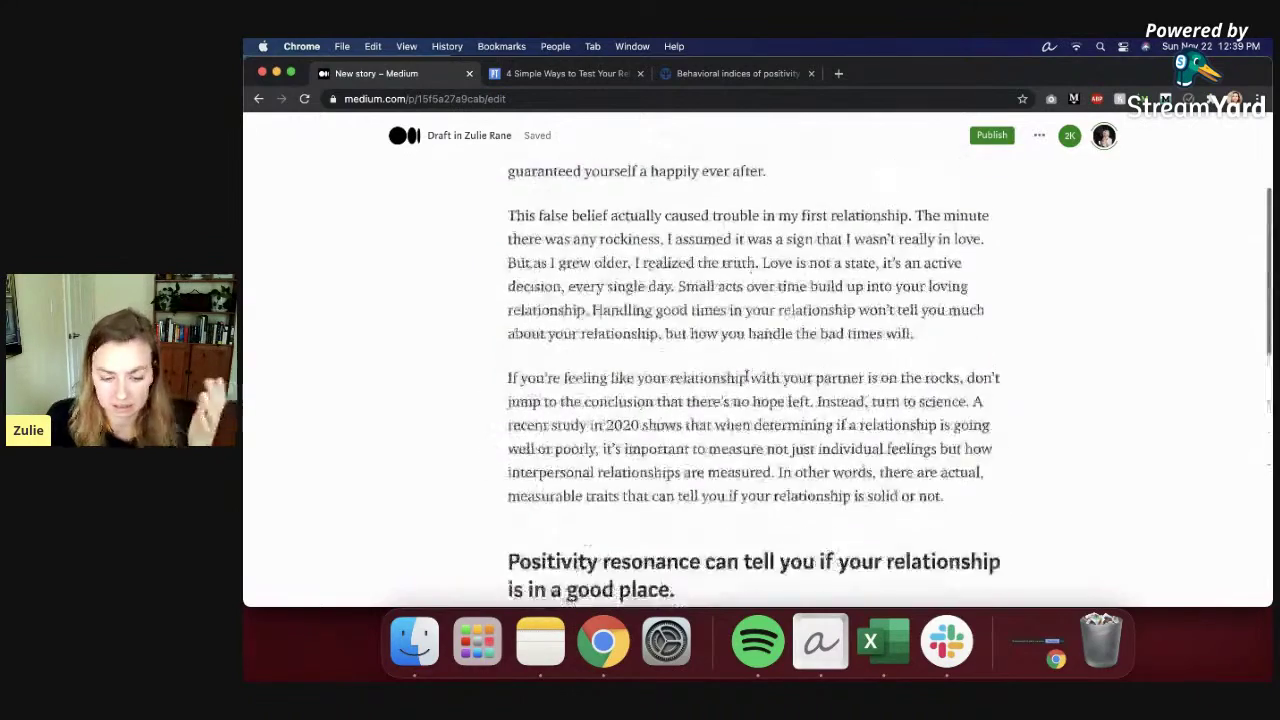
scroll(749, 371, "down", 1)
left_click(809, 322)
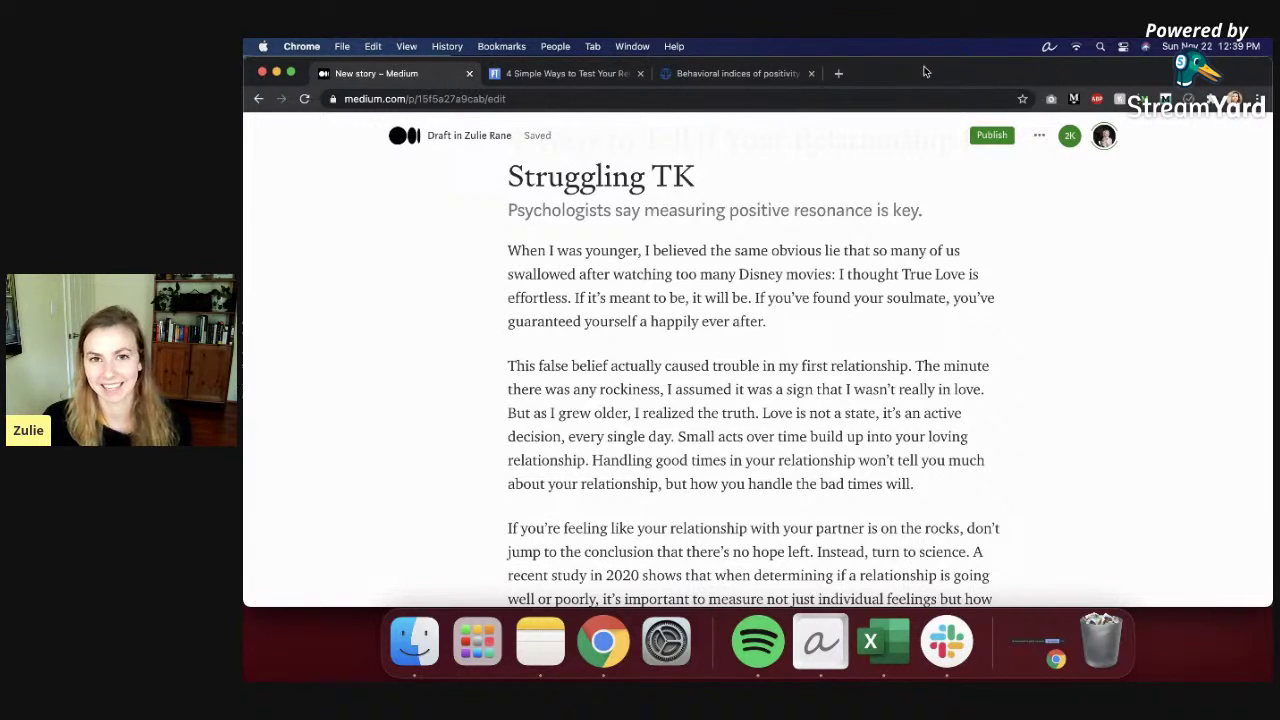
Step: Add the placeholder "TK" to the end of the paragraph beginning "This false belief", after "how you handle the bad times will."
scroll(875, 340, "down", 1)
left_click(930, 428)
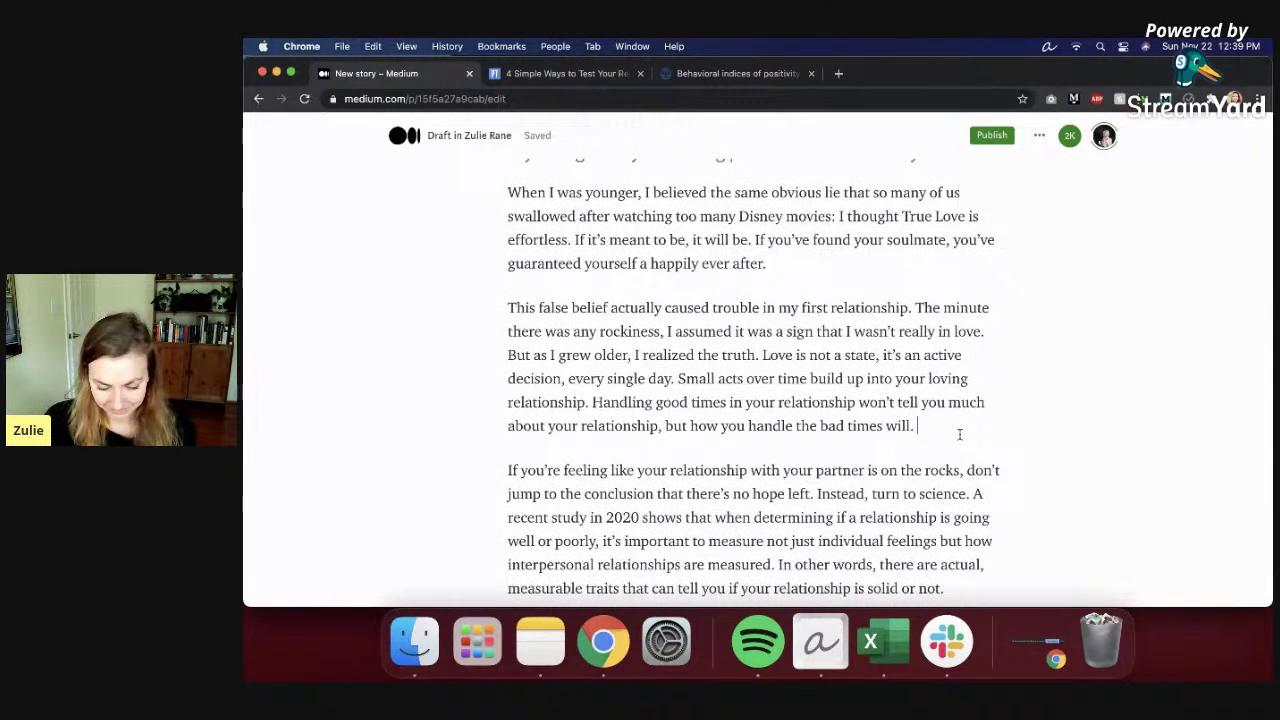
scroll(952, 421, "down", 1)
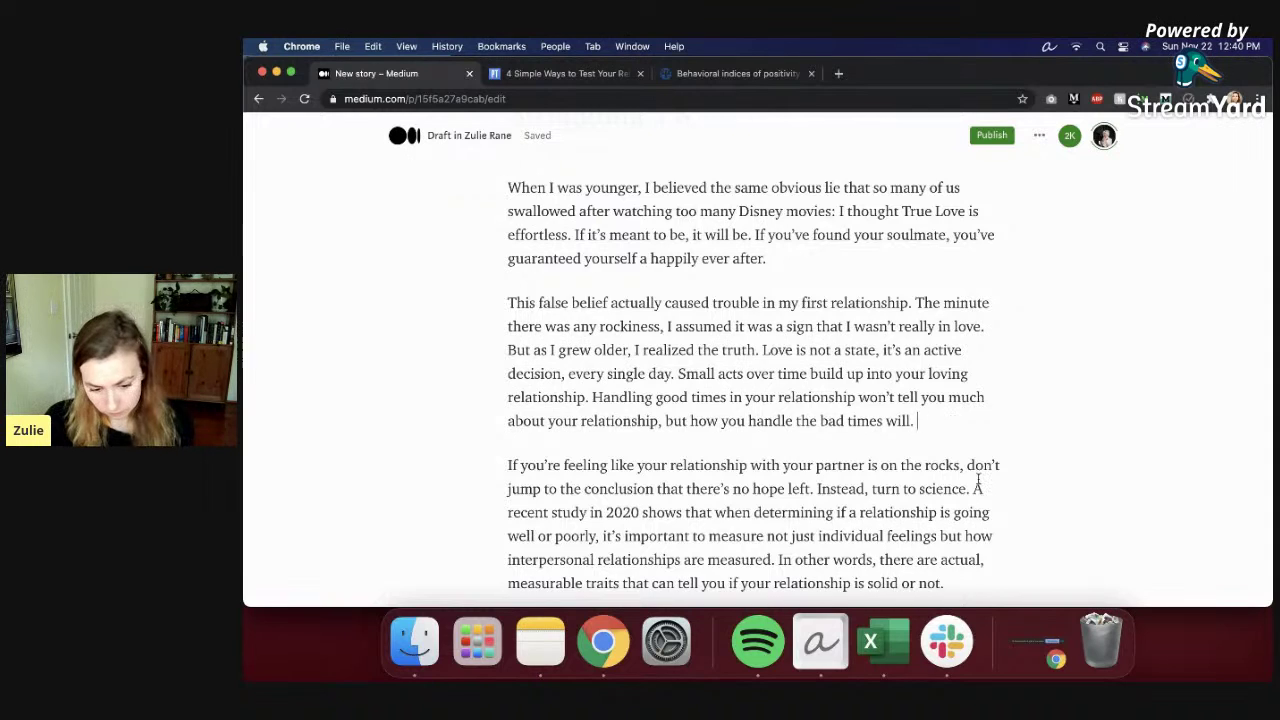
scroll(975, 484, "down", 2)
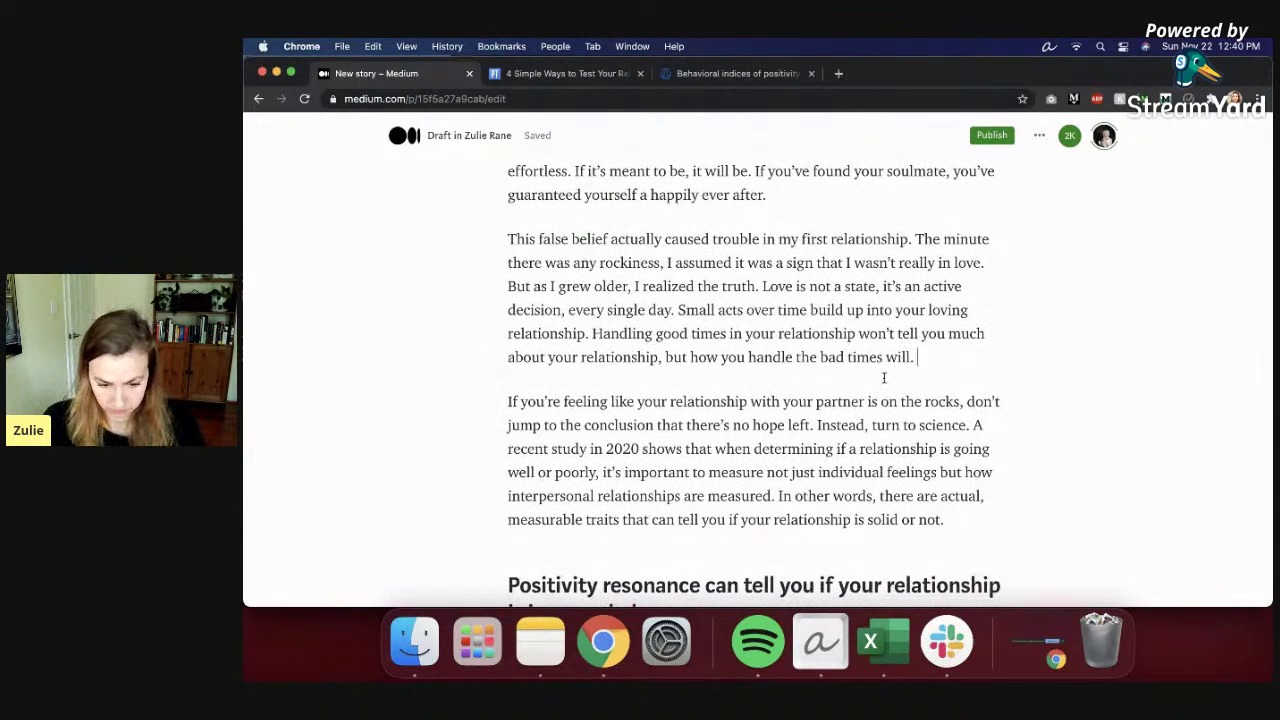
left_click(965, 364)
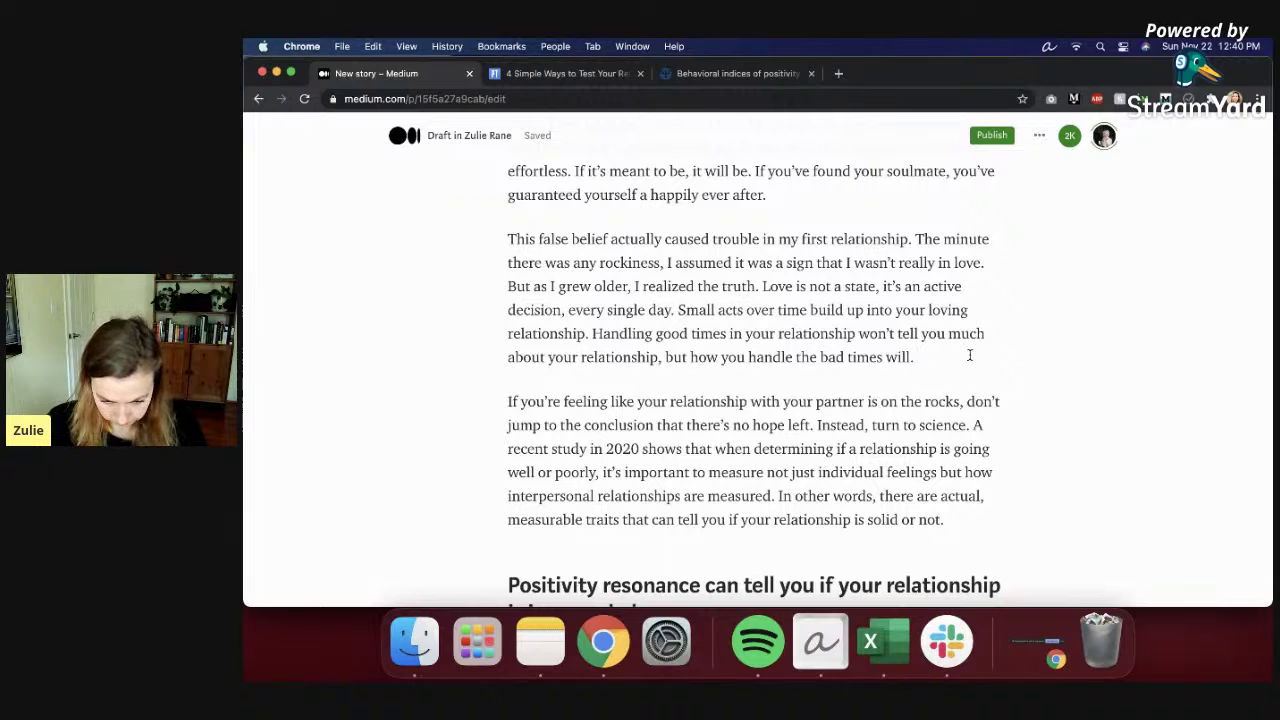
scroll(969, 356, "down", 3)
scroll(962, 325, "up", 1)
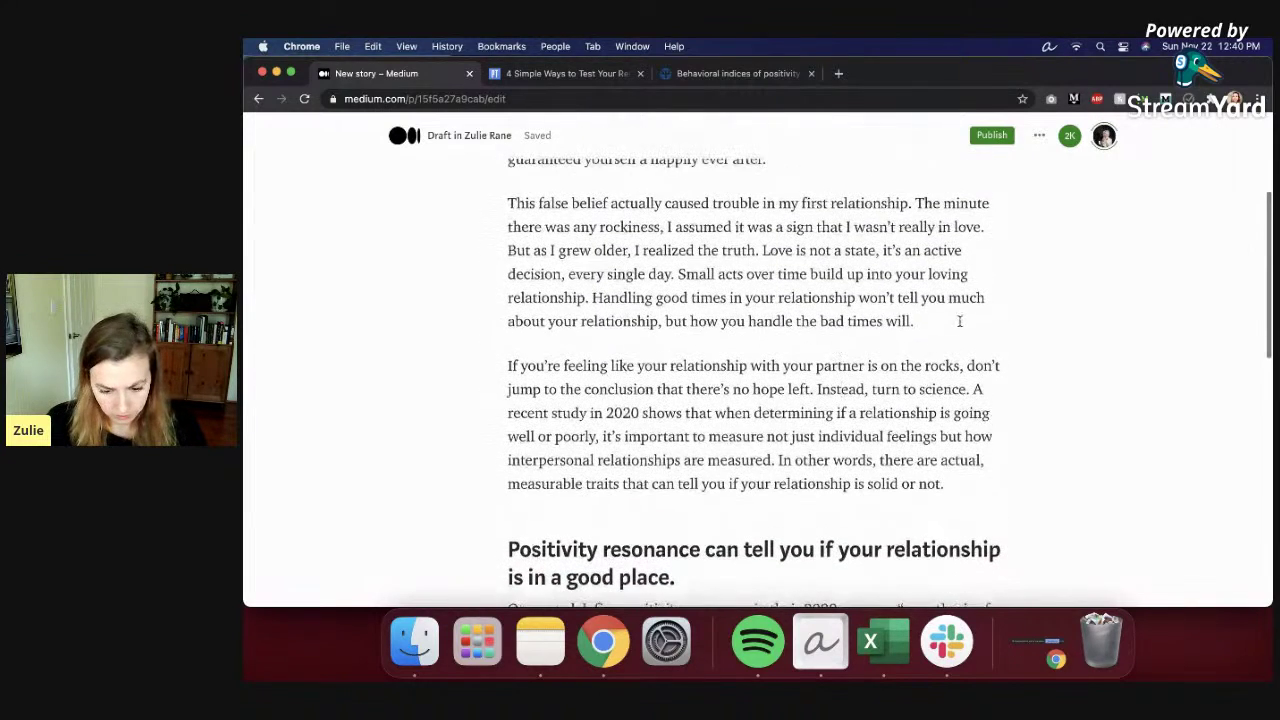
type("TK")
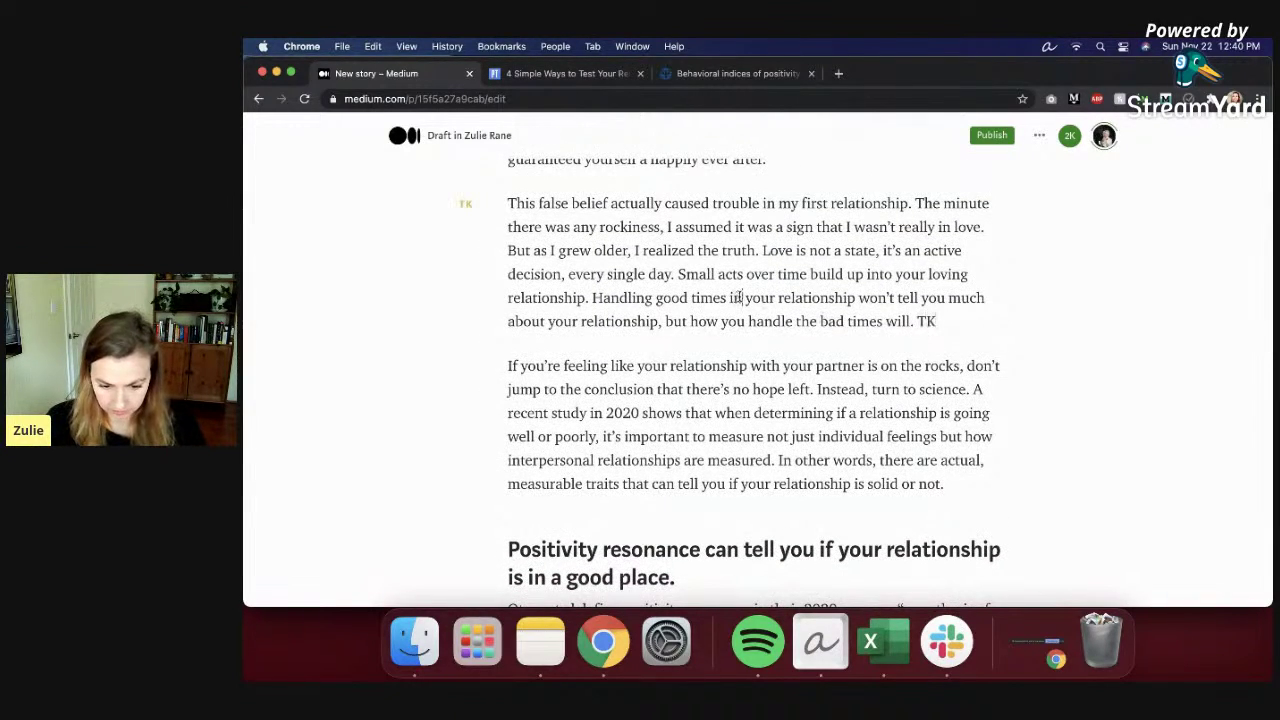
Step: Reread the last introductory paragraph and the positivity resonance section down to the claim about mirroring body language
scroll(748, 513, "down", 1)
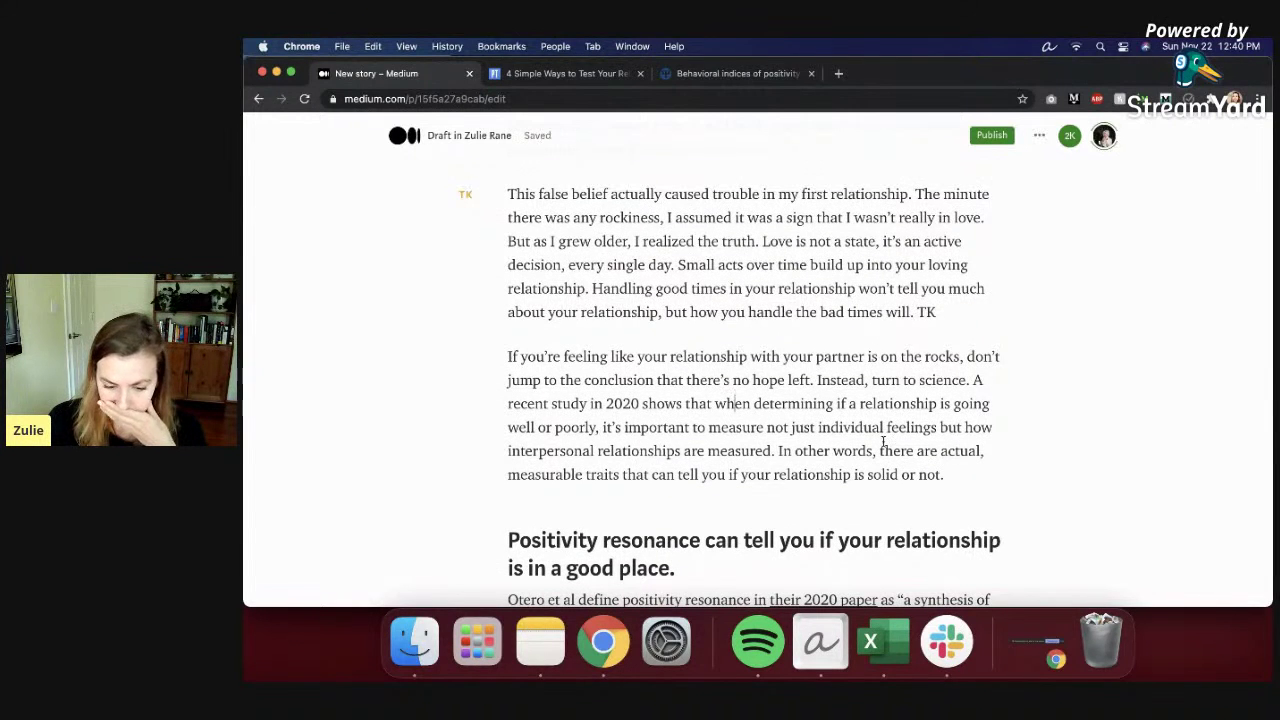
left_click(968, 483)
scroll(968, 483, "down", 3)
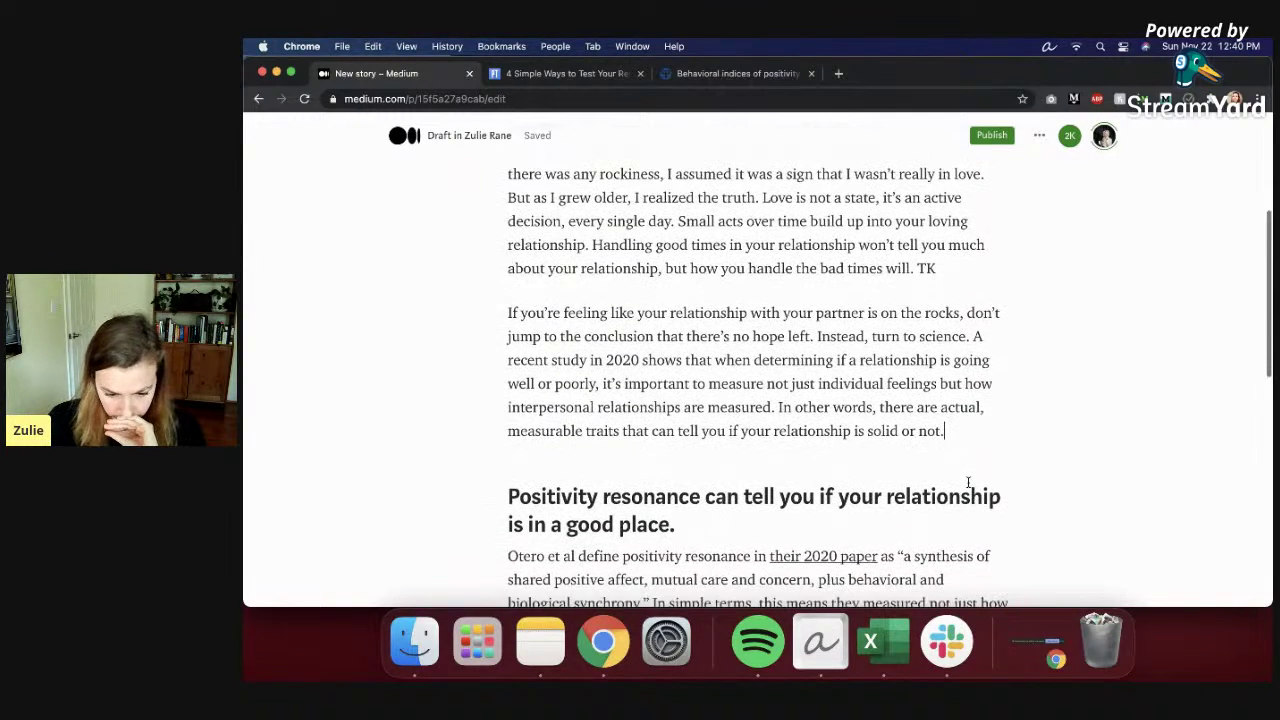
scroll(968, 483, "down", 5)
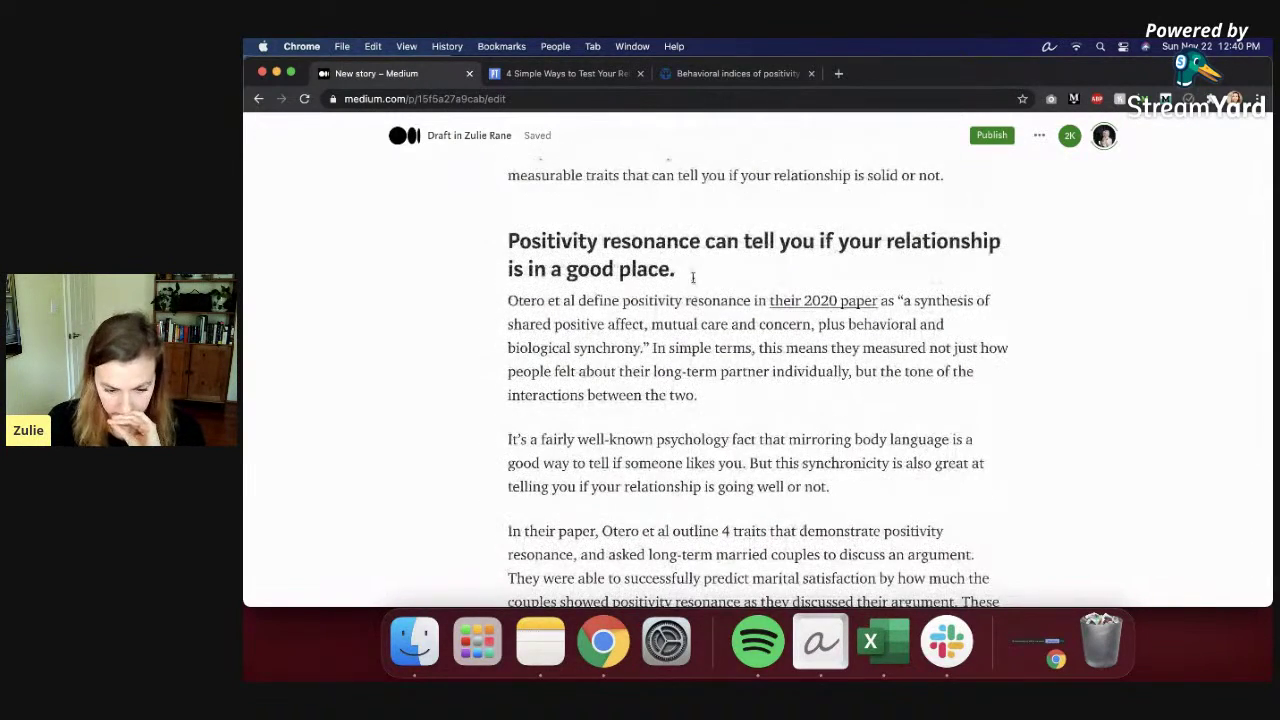
scroll(699, 357, "up", 1)
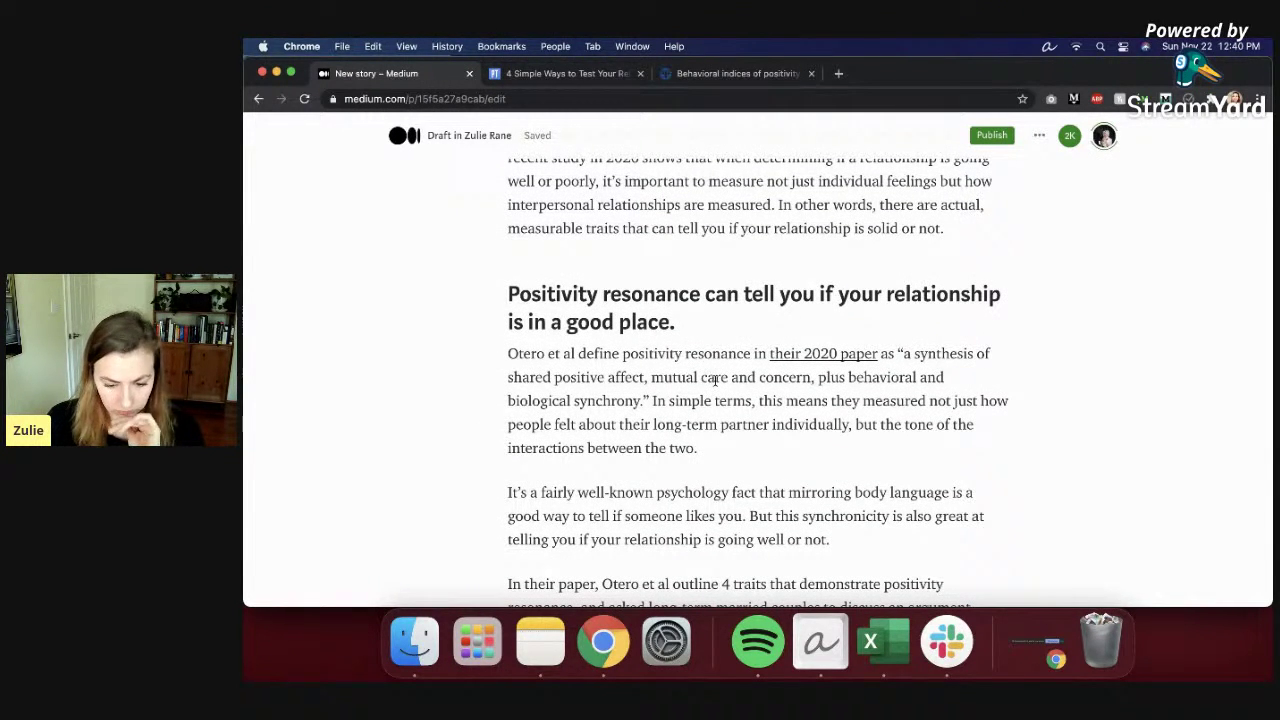
scroll(759, 450, "down", 1)
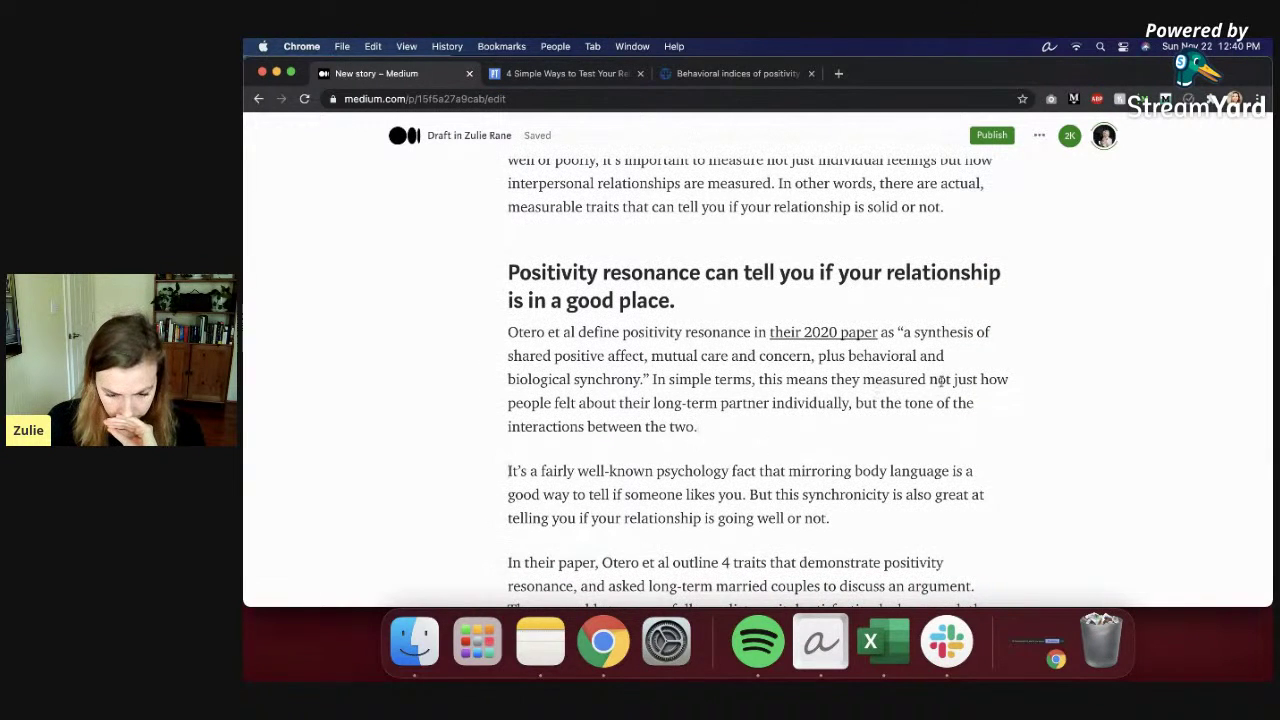
scroll(845, 432, "down", 4)
scroll(871, 445, "down", 1)
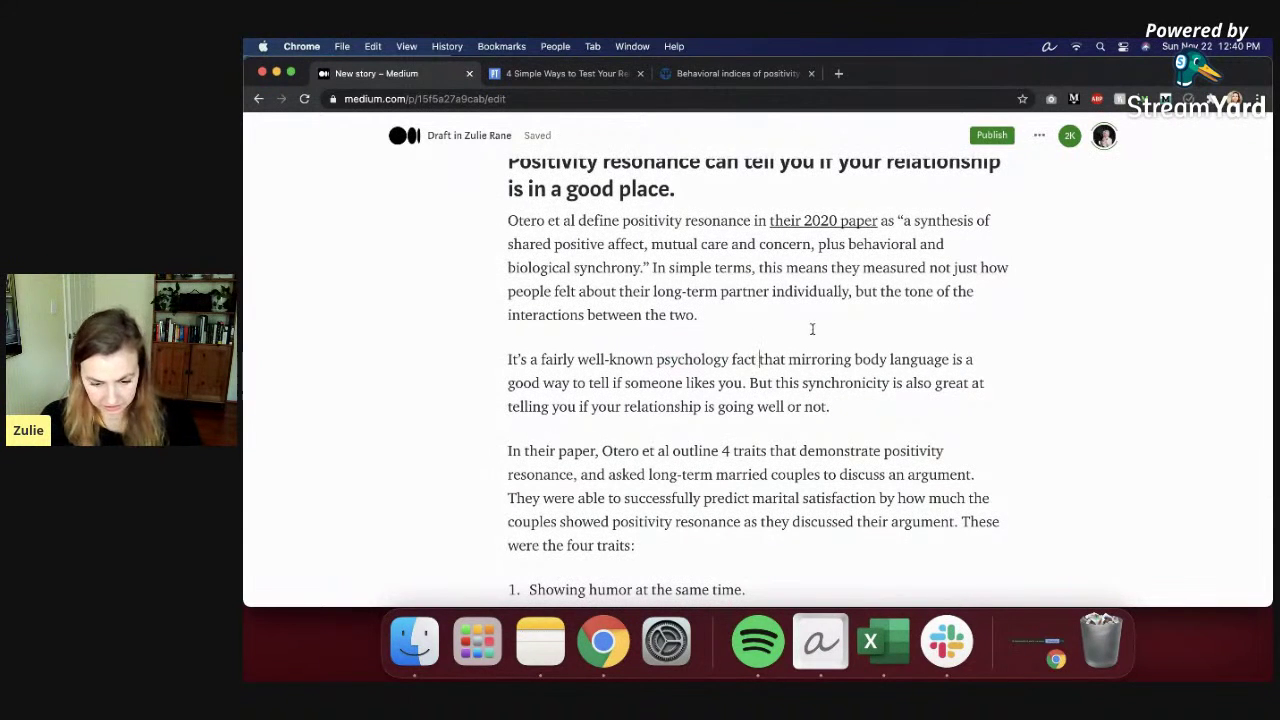
Step: Search Google in a new tab for "mirror body language attraction" and skim the results for a source
left_click(838, 73)
type("mirror boduy langag")
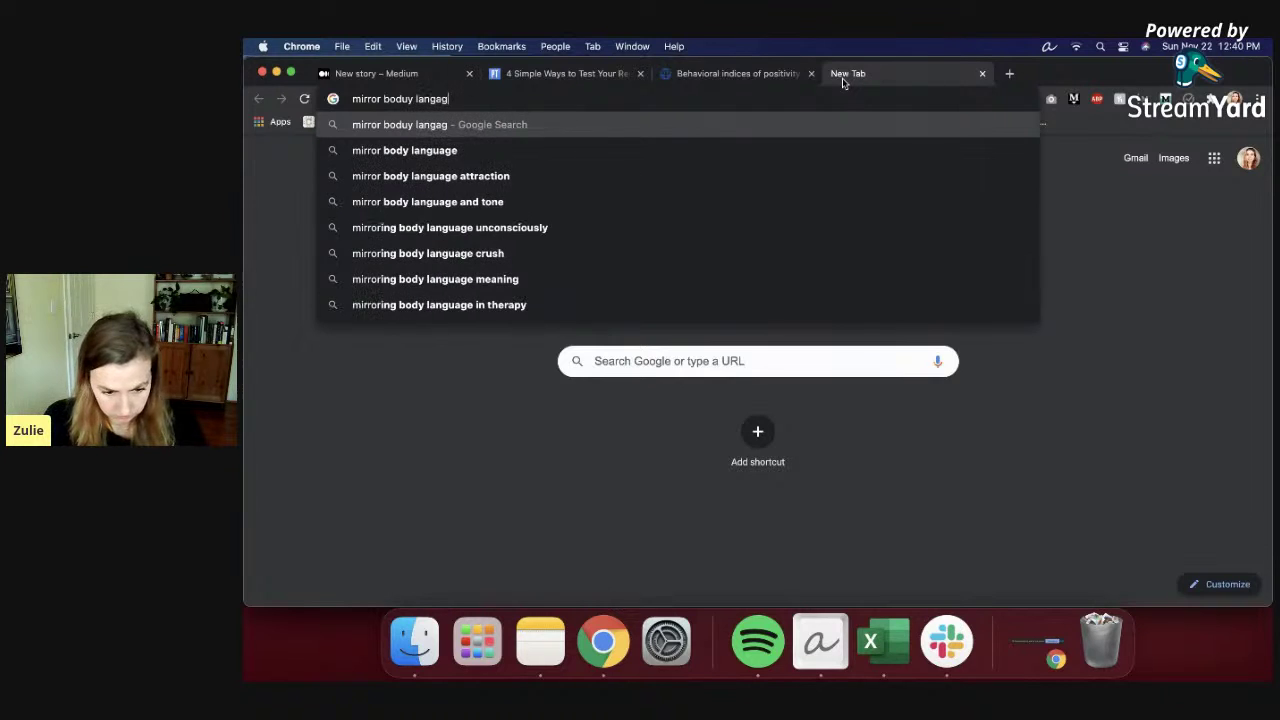
left_click(702, 172)
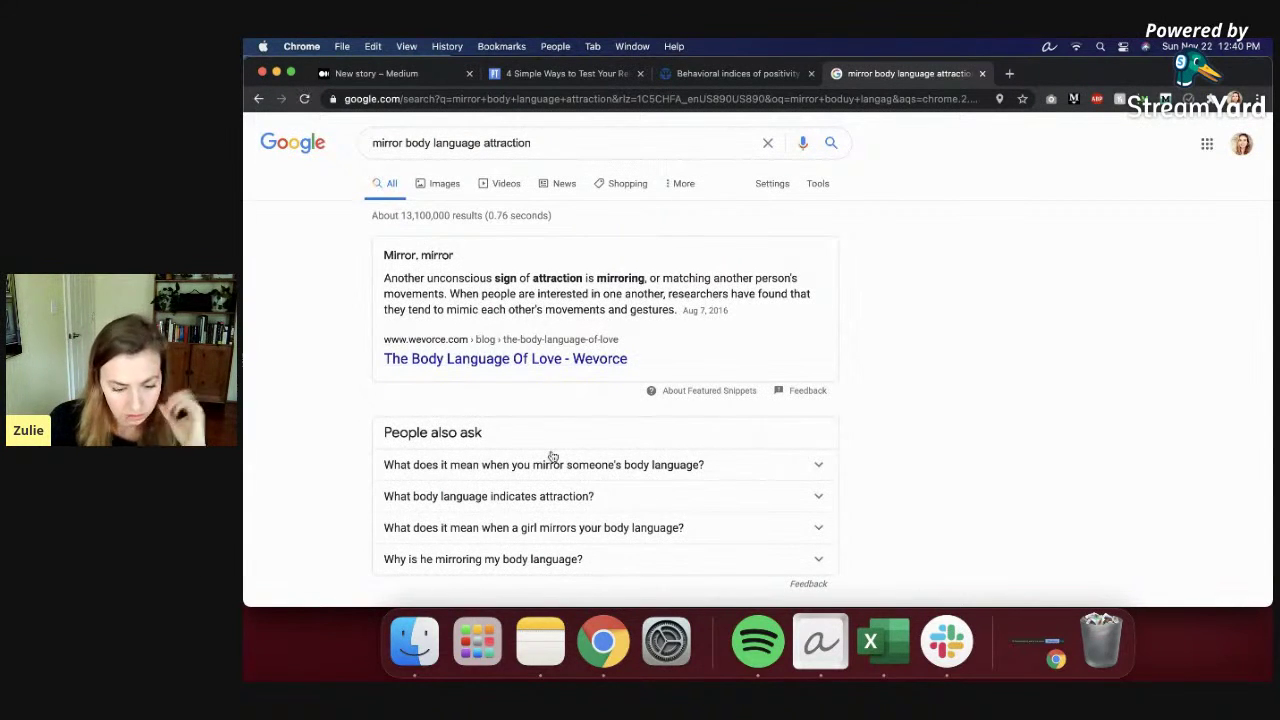
scroll(552, 456, "down", 5)
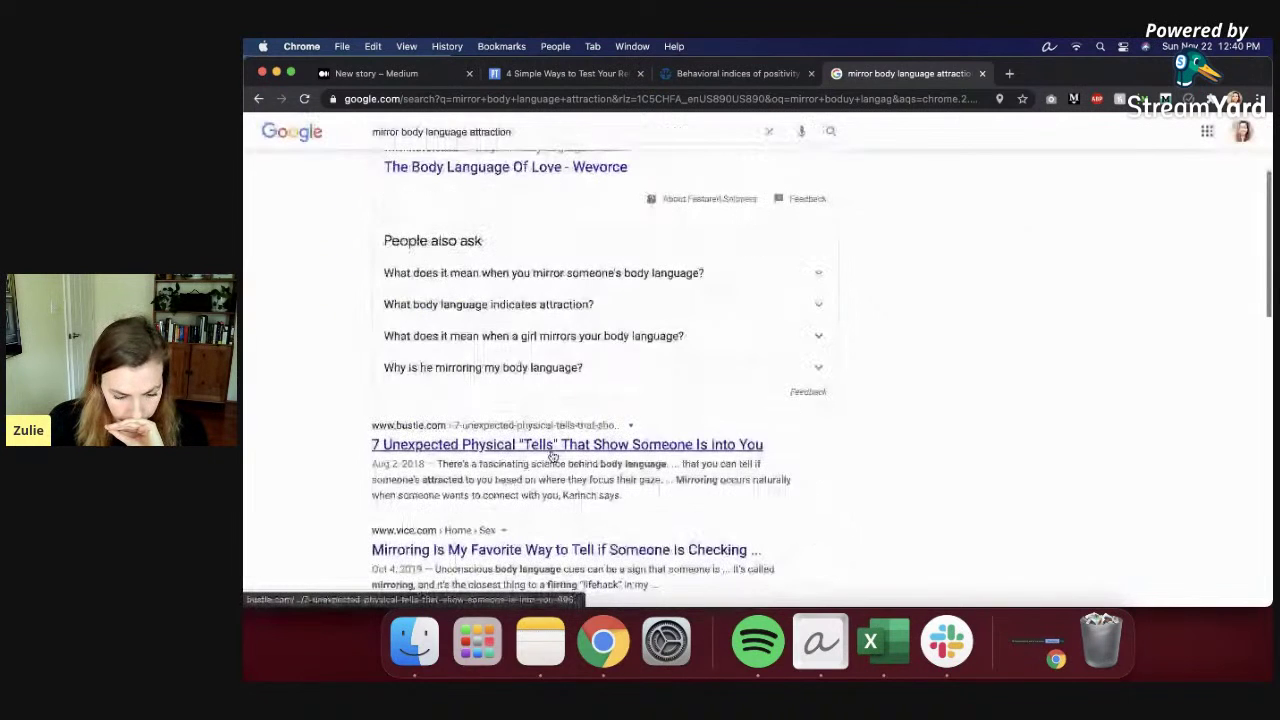
scroll(552, 456, "down", 4)
scroll(586, 330, "up", 9)
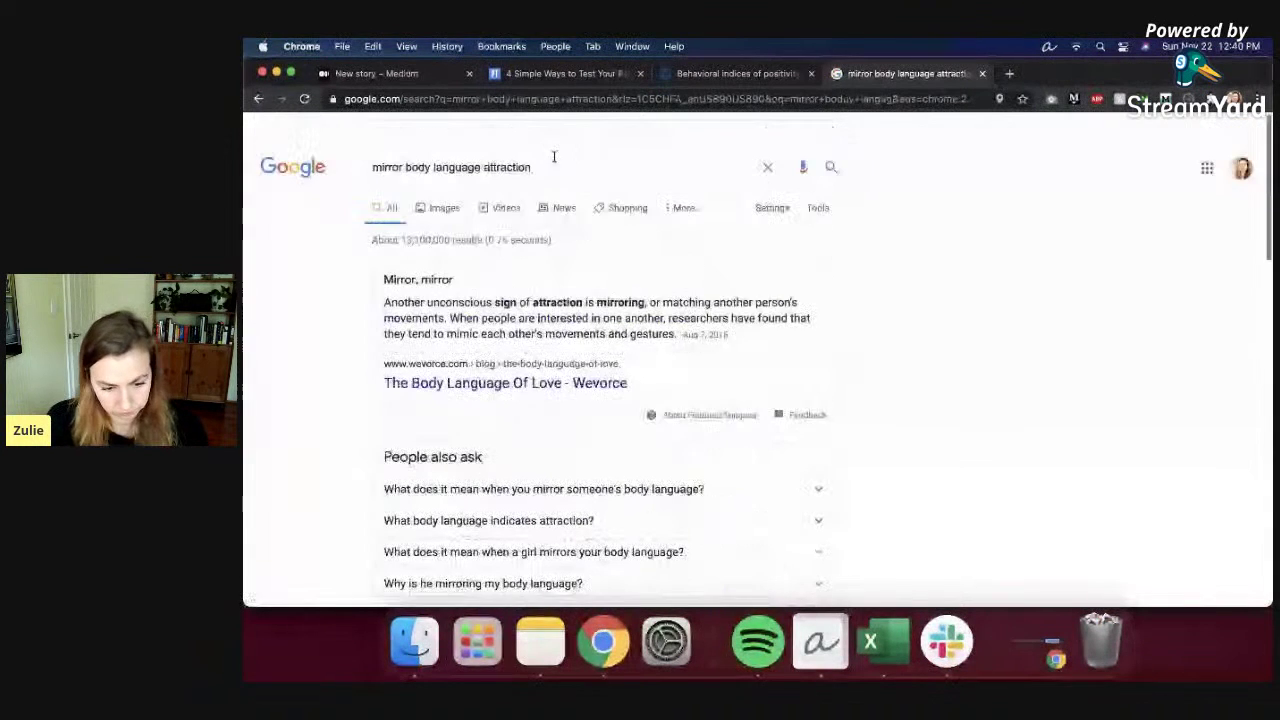
Step: Search Google Scholar for "mirror body language attraction", reusing the query from the Google search
left_click_drag(542, 144, 350, 138)
key("super+c")
left_click(345, 98)
type("scholar")
key("Return")
key("super+v")
key("Return")
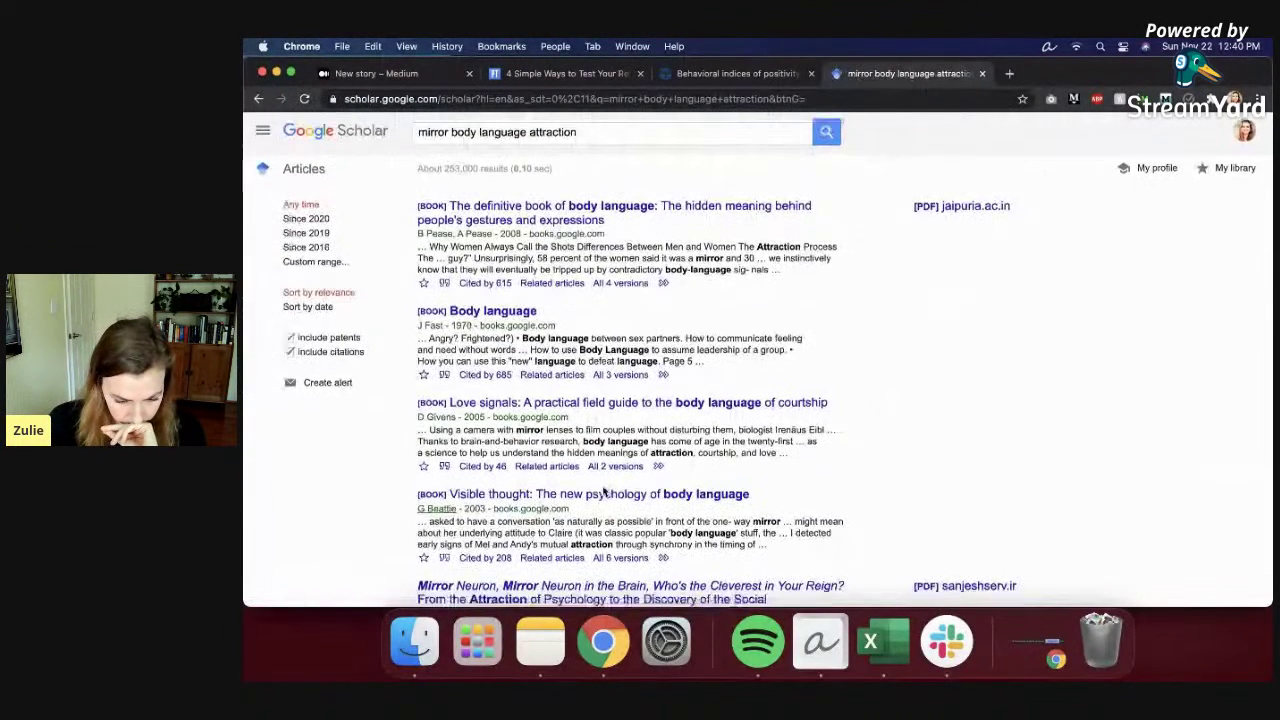
Step: Skim the Google Scholar results on mirroring and attraction for a study that supports the body language claim
scroll(598, 470, "down", 1)
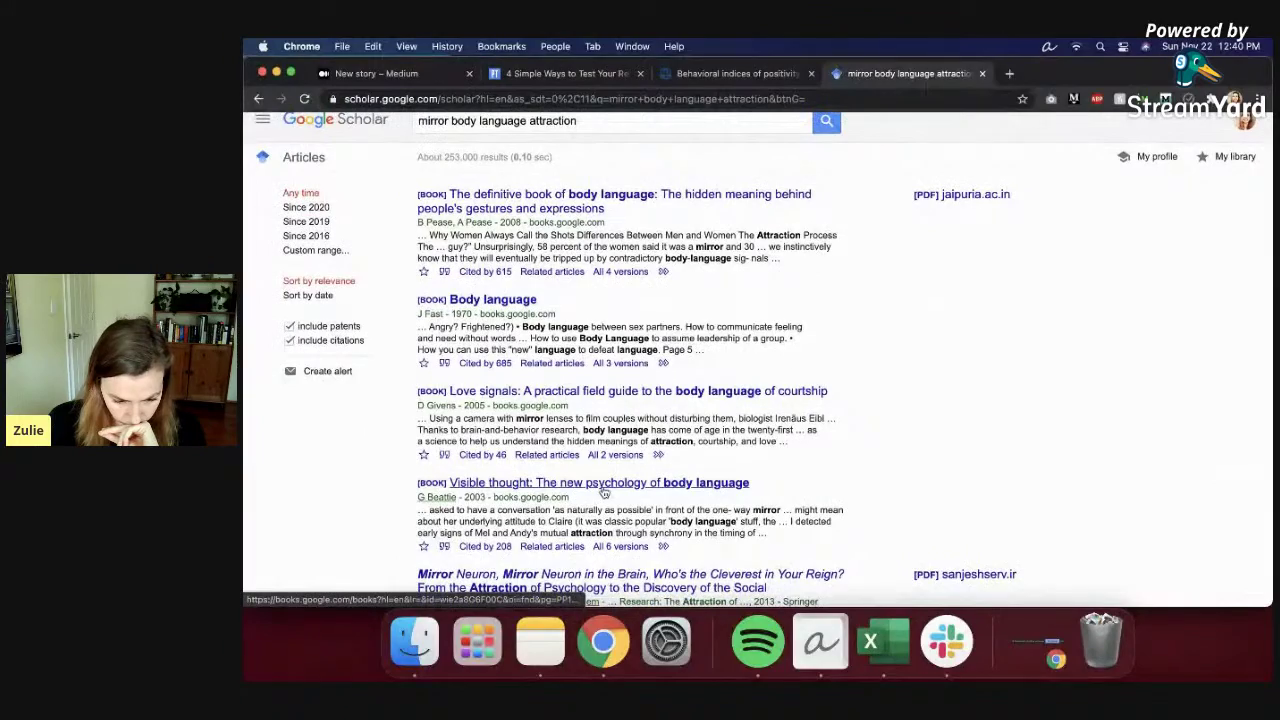
scroll(602, 480, "down", 2)
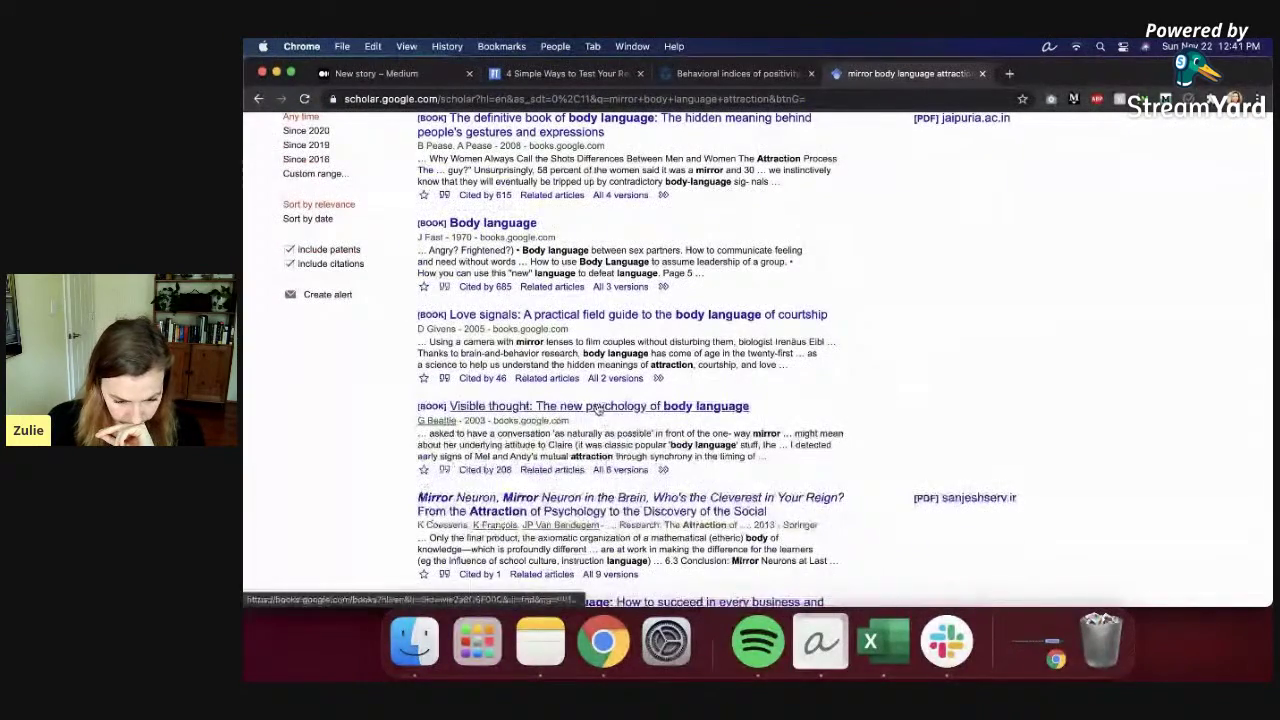
scroll(600, 410, "down", 5)
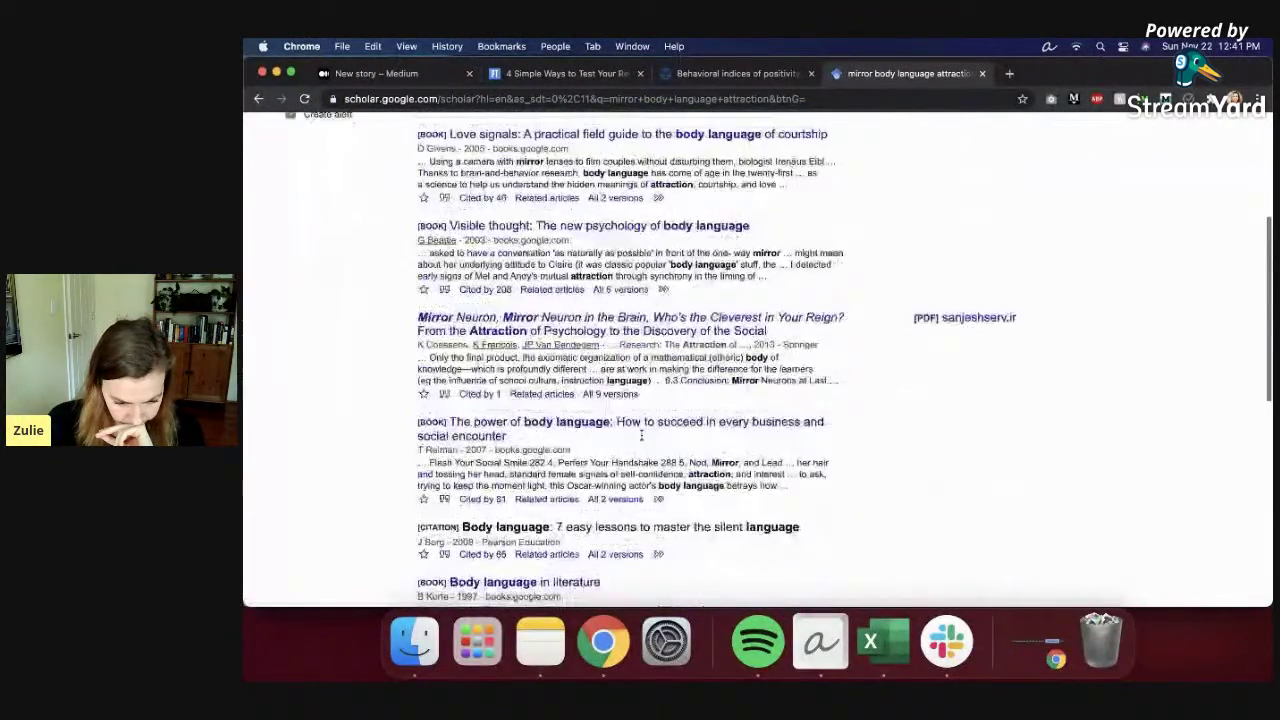
scroll(641, 434, "down", 5)
scroll(630, 382, "down", 4)
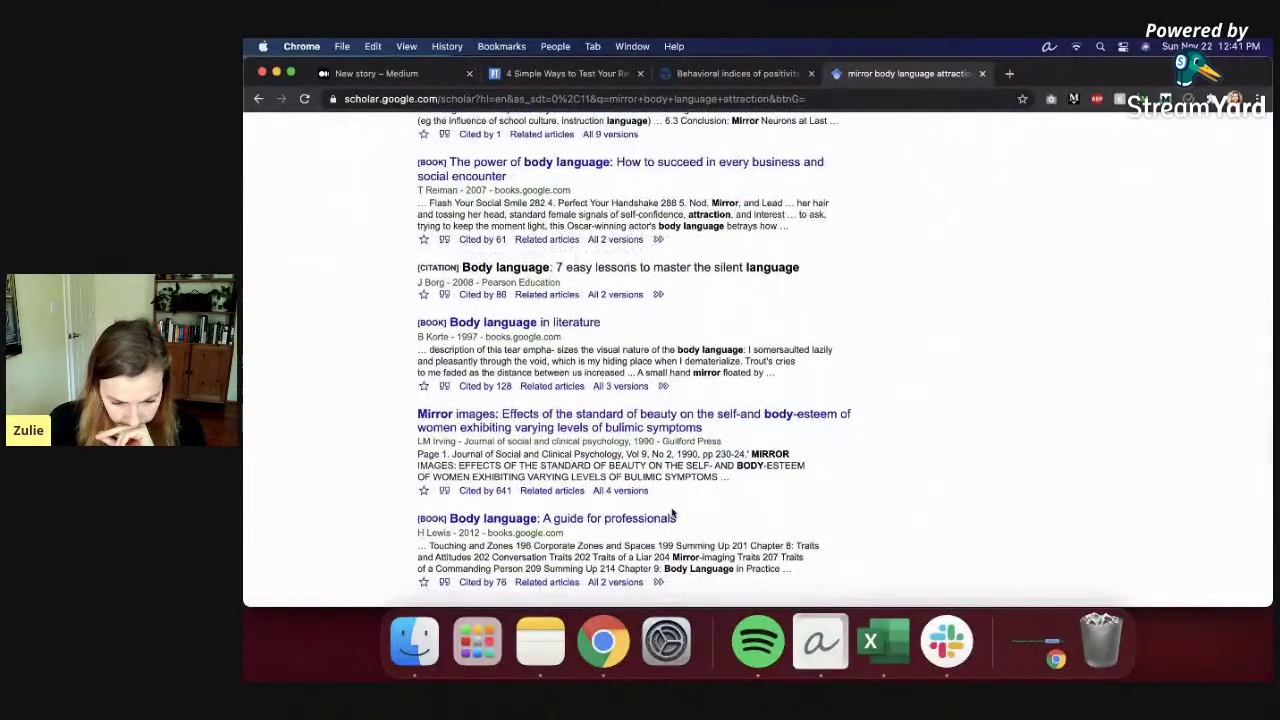
scroll(672, 513, "down", 2)
scroll(668, 494, "up", 20)
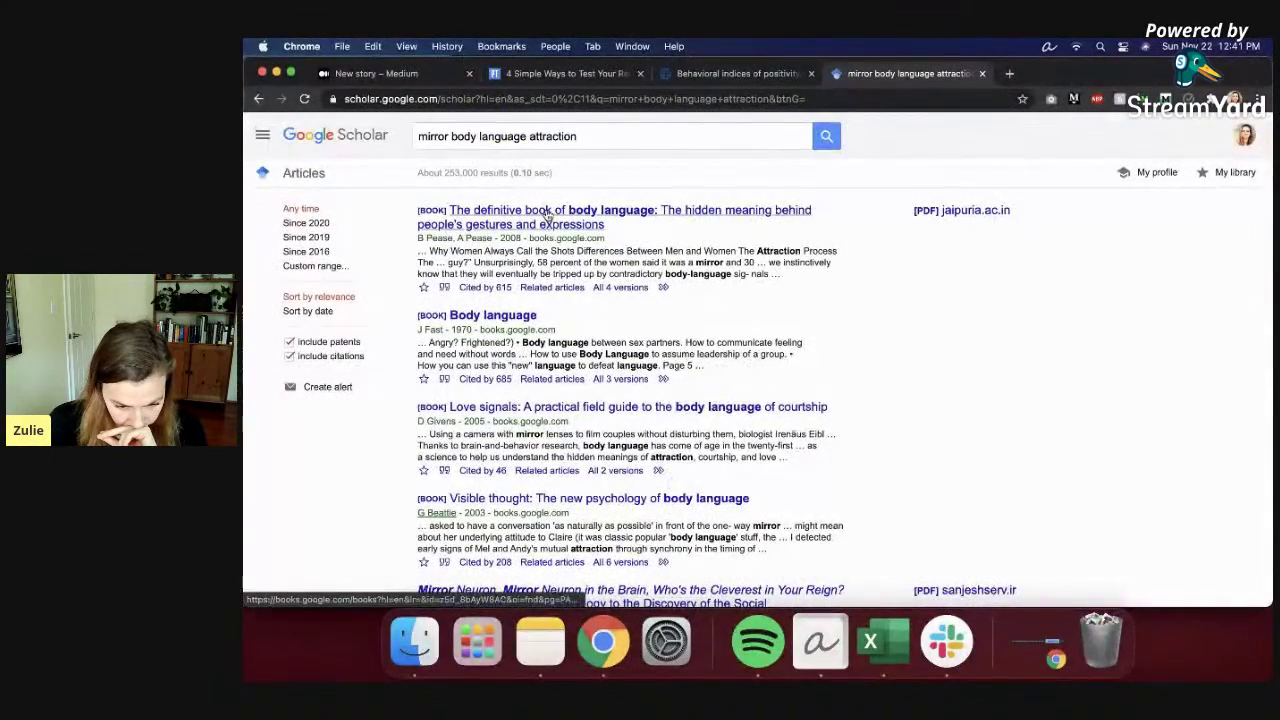
scroll(668, 240, "down", 2)
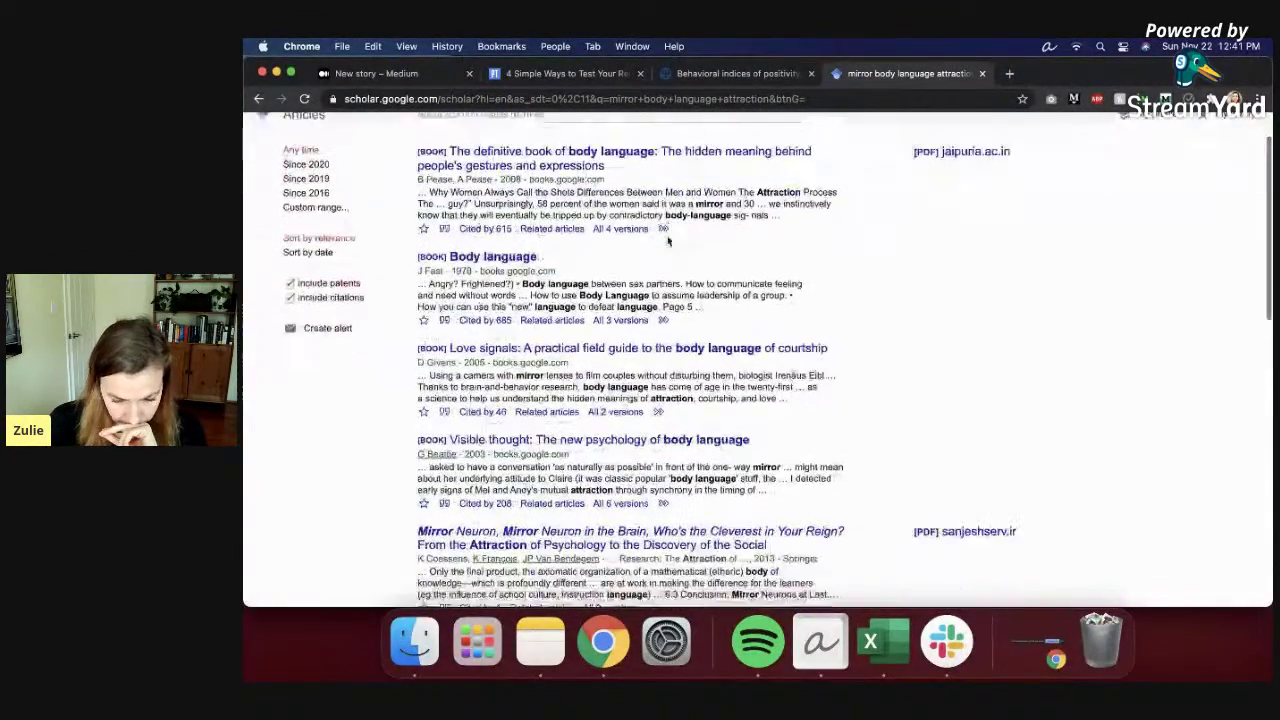
scroll(669, 380, "down", 1)
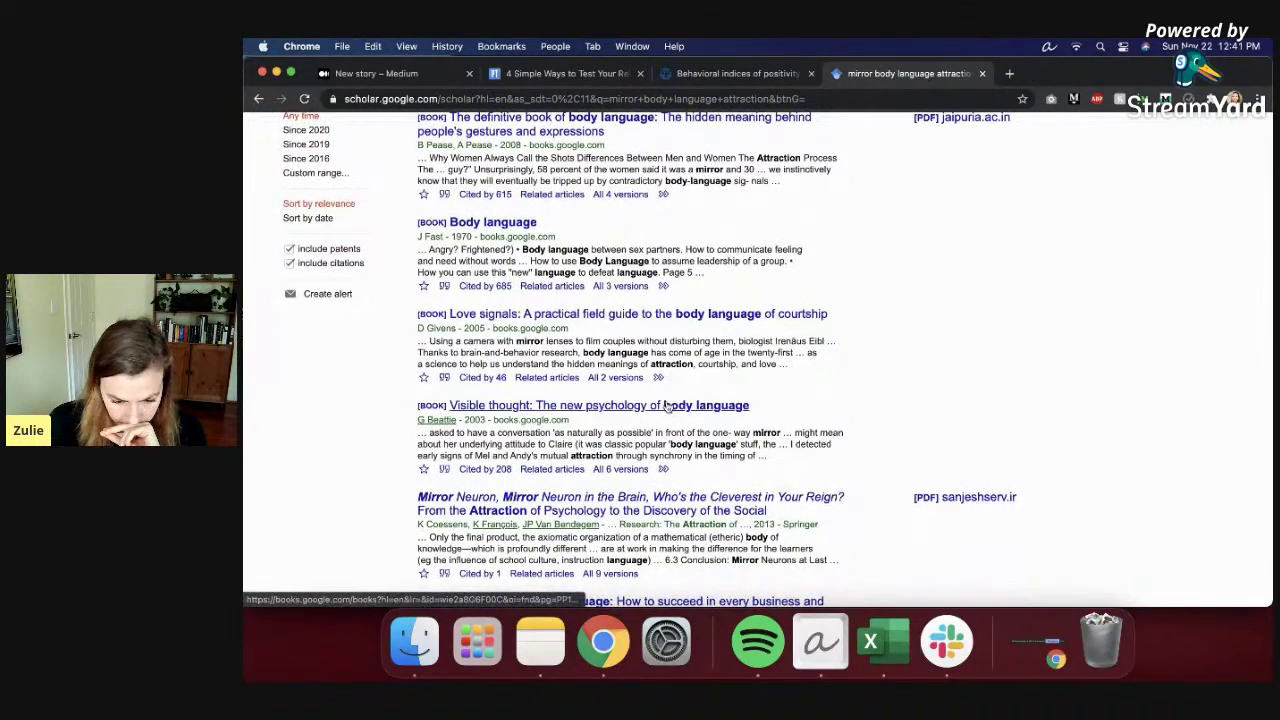
scroll(665, 405, "down", 4)
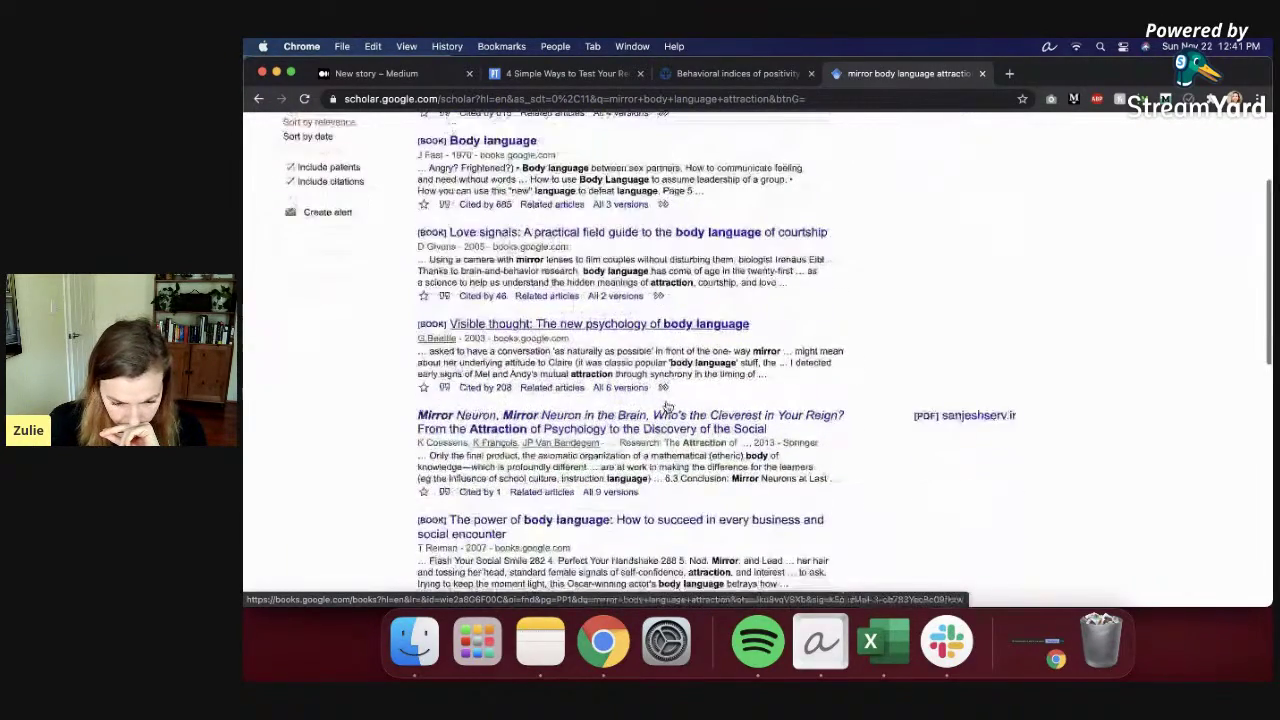
scroll(684, 483, "down", 5)
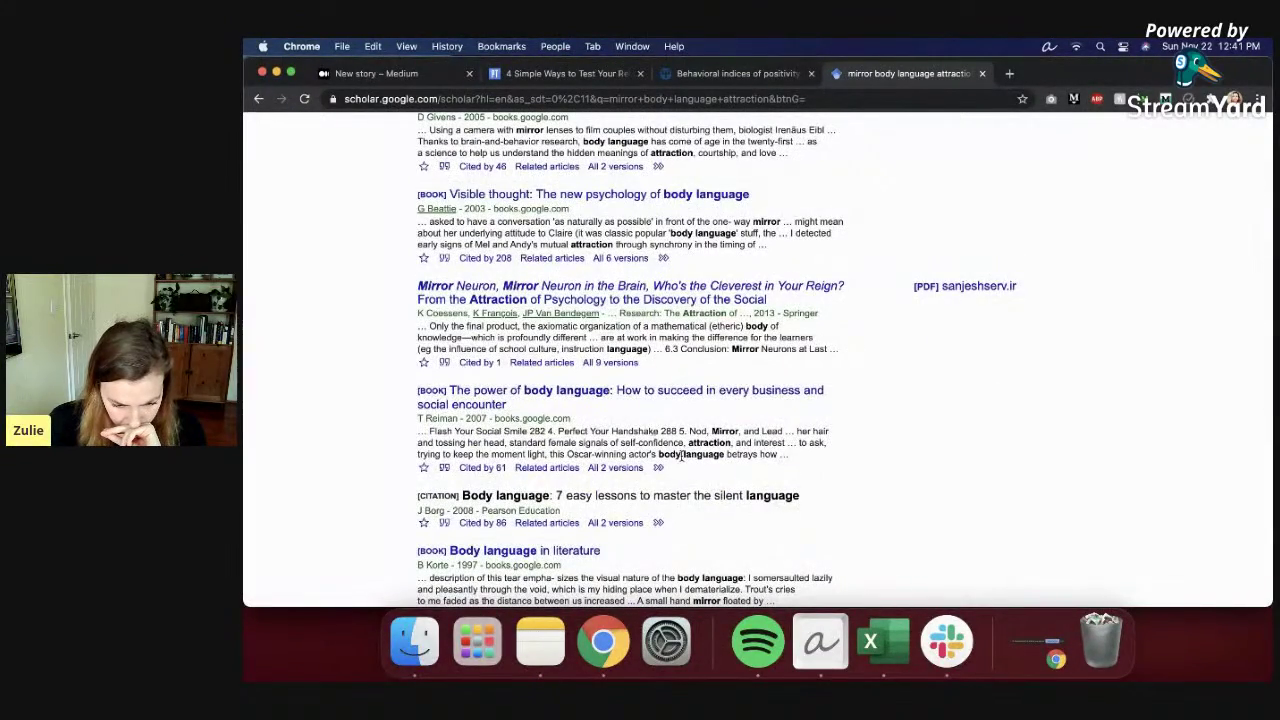
scroll(614, 400, "up", 12)
Step: Run a new Google Scholar search for "mirror body language" and skim the results
left_click(620, 138)
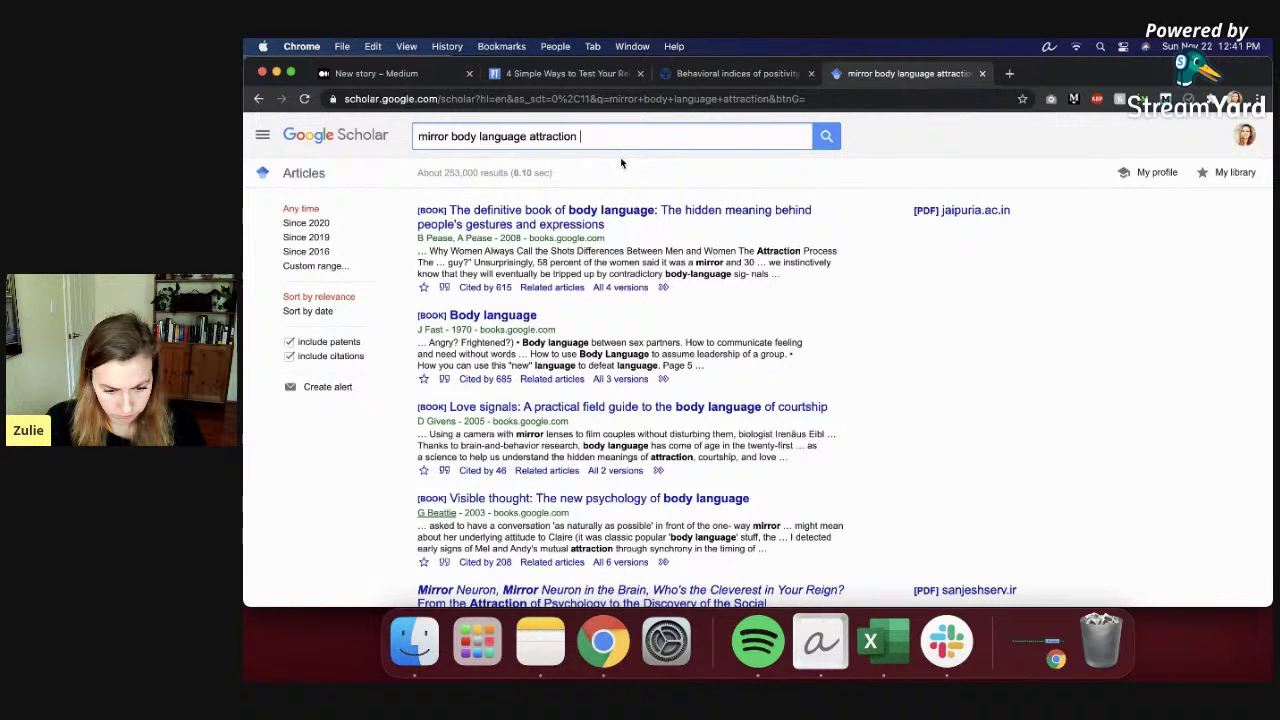
left_click(258, 98)
left_click(671, 263)
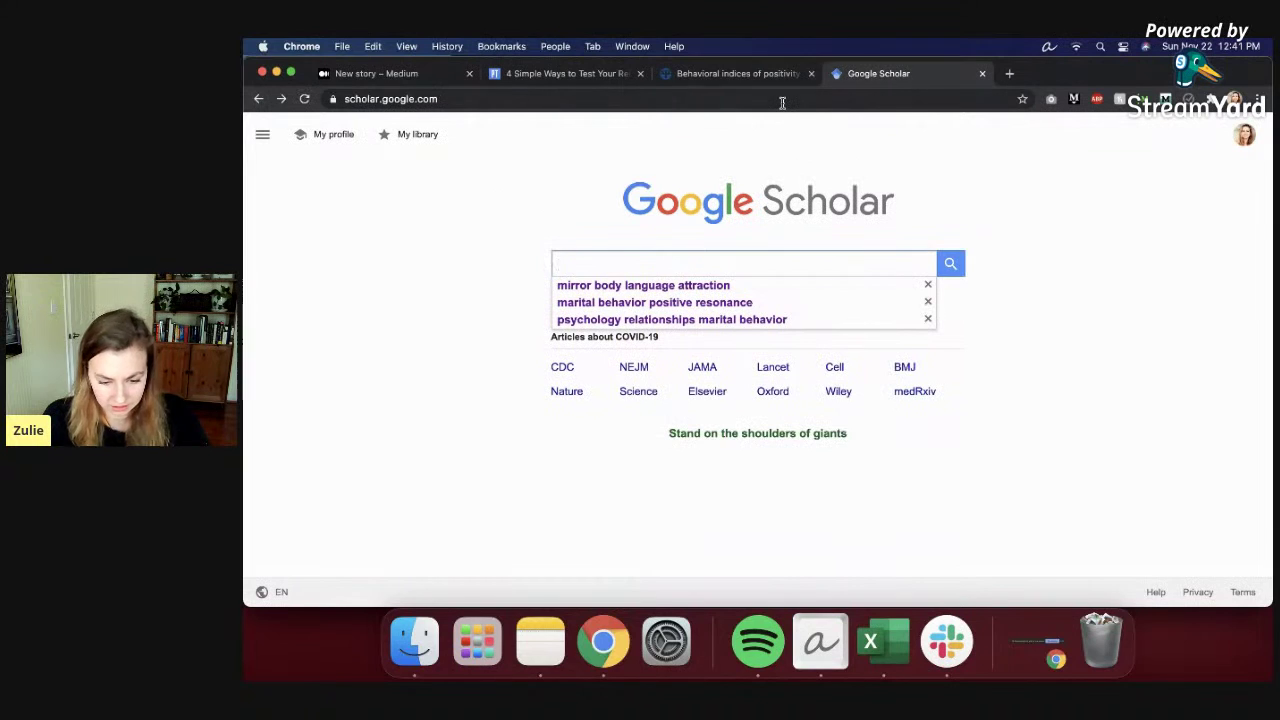
type("mirror bo")
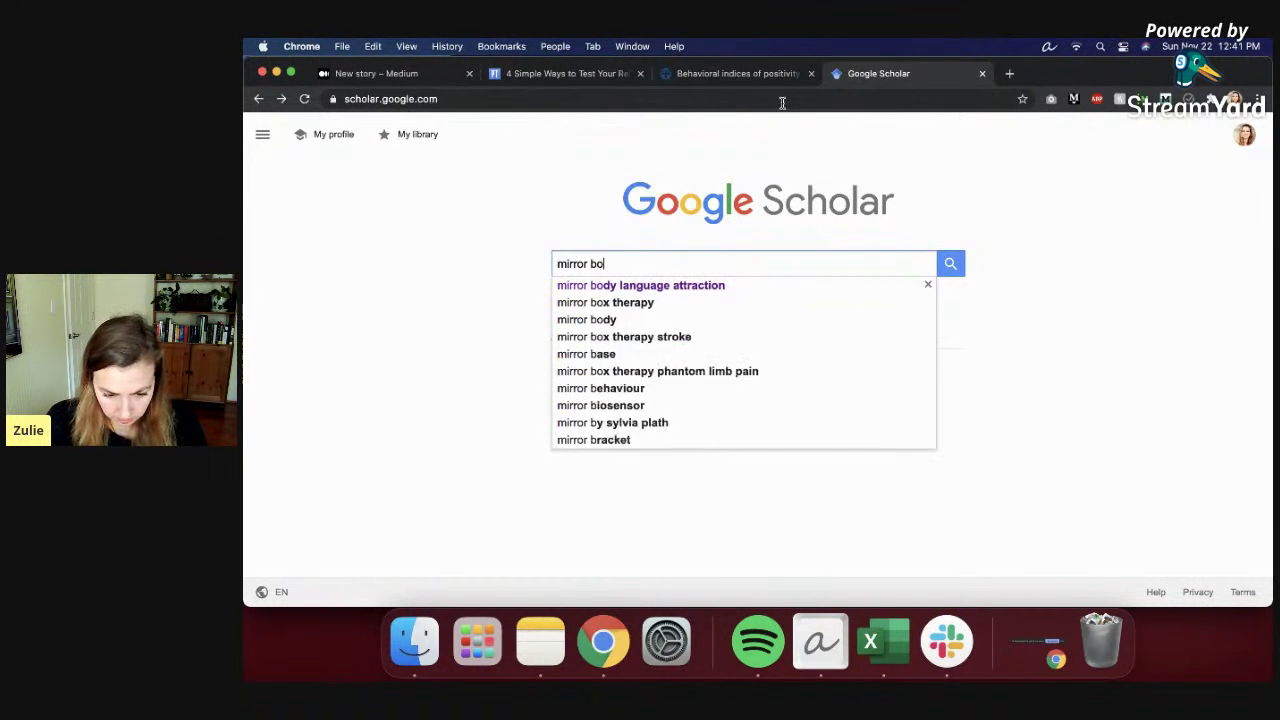
type("dy language")
key("Return")
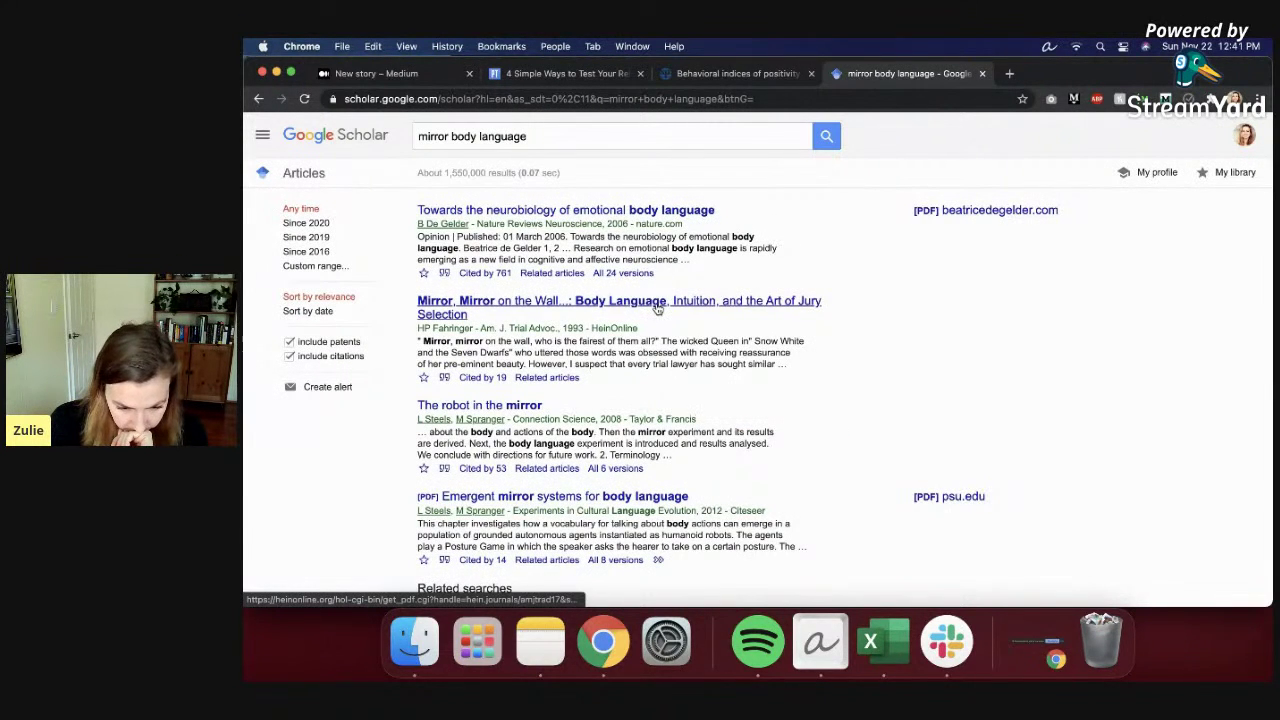
scroll(680, 360, "down", 3)
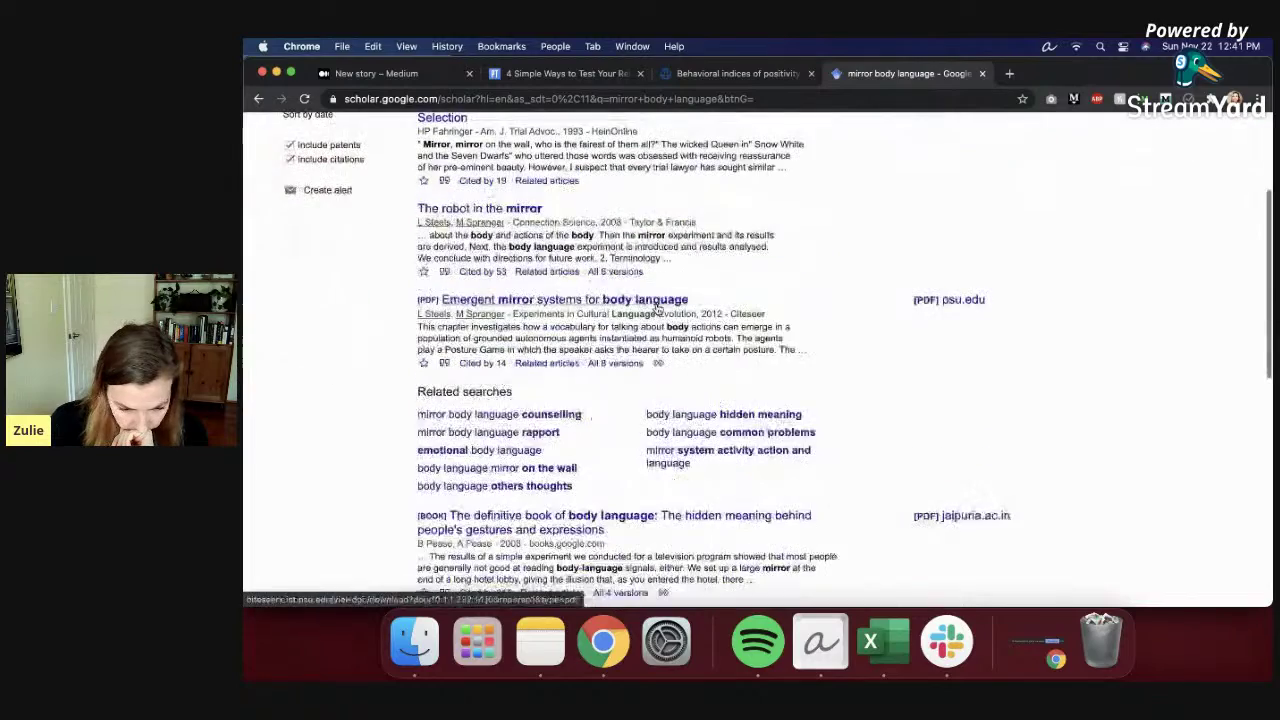
scroll(686, 374, "up", 5)
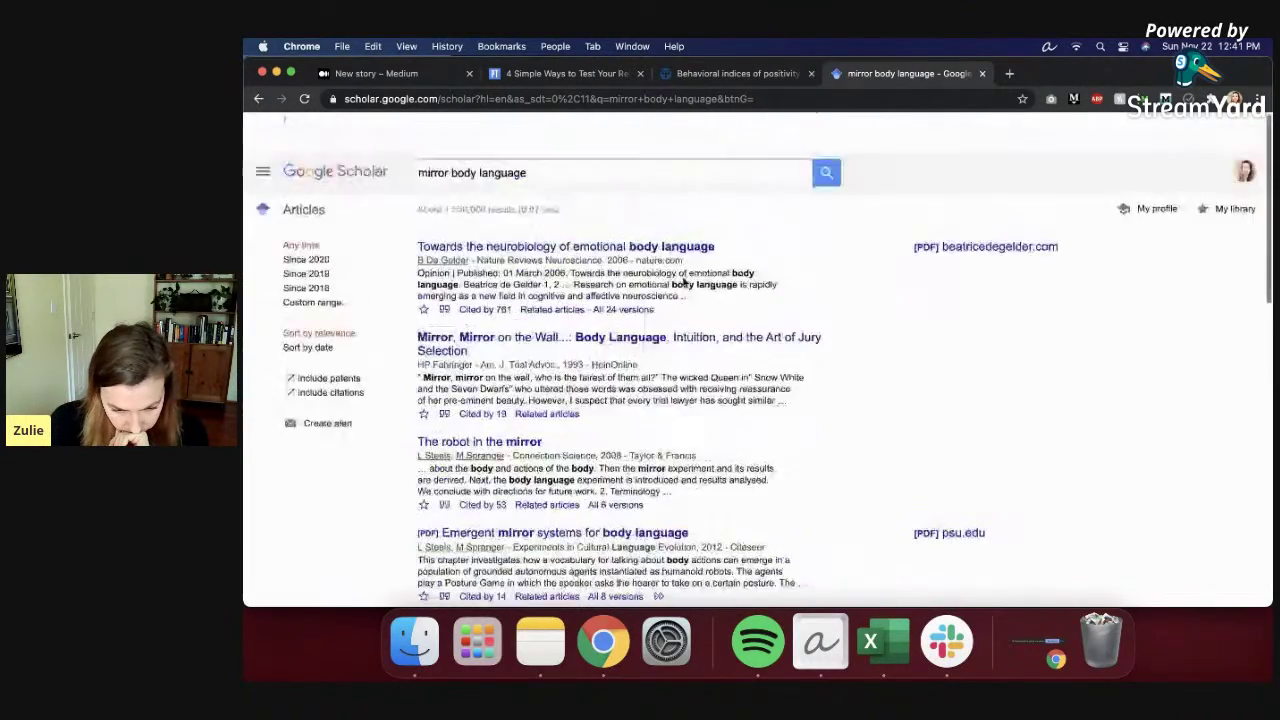
Step: Go back to Google and search for "body language mirroring attraction"
left_click(628, 137)
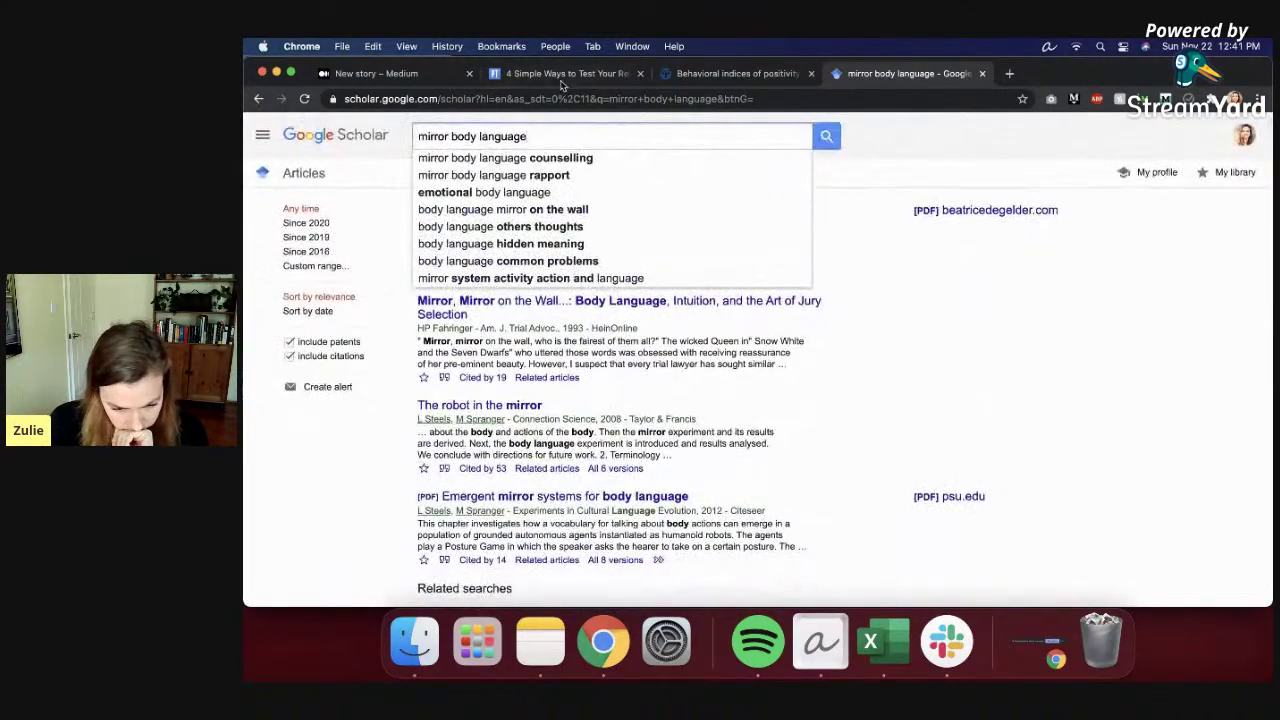
left_click(260, 99)
left_click(390, 99)
type("google.com")
key("Return")
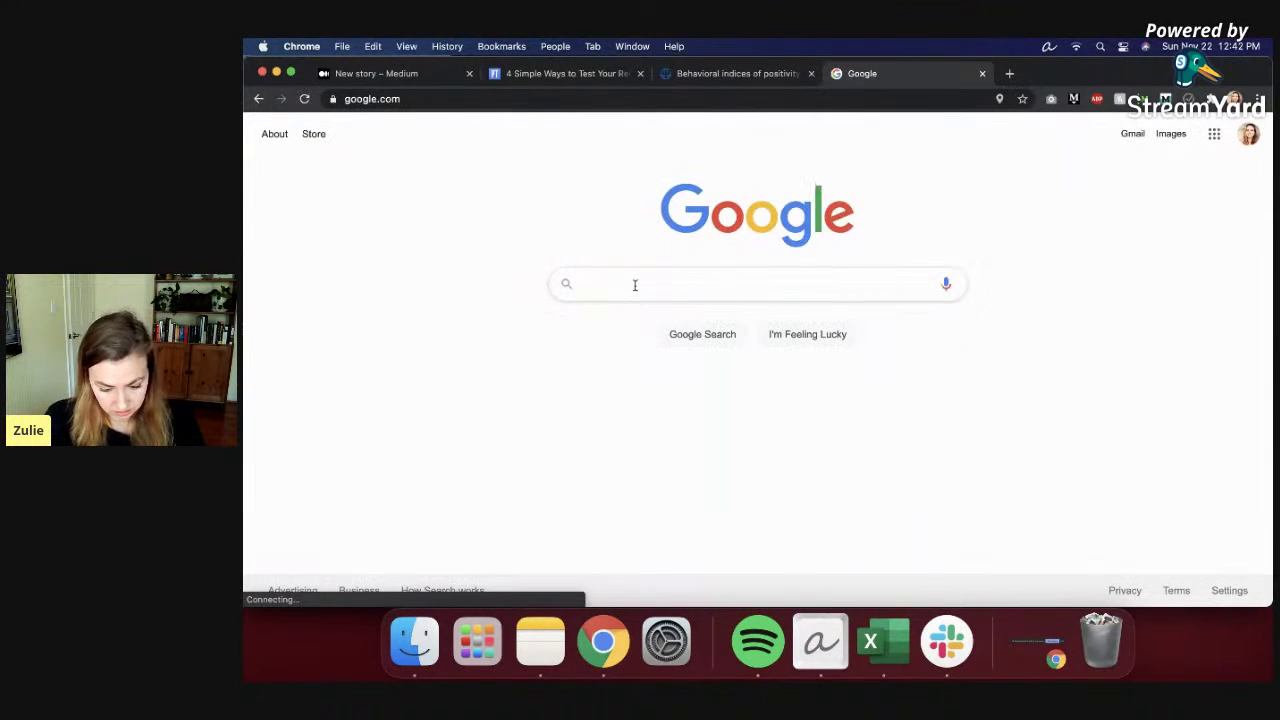
type("body language mirroring")
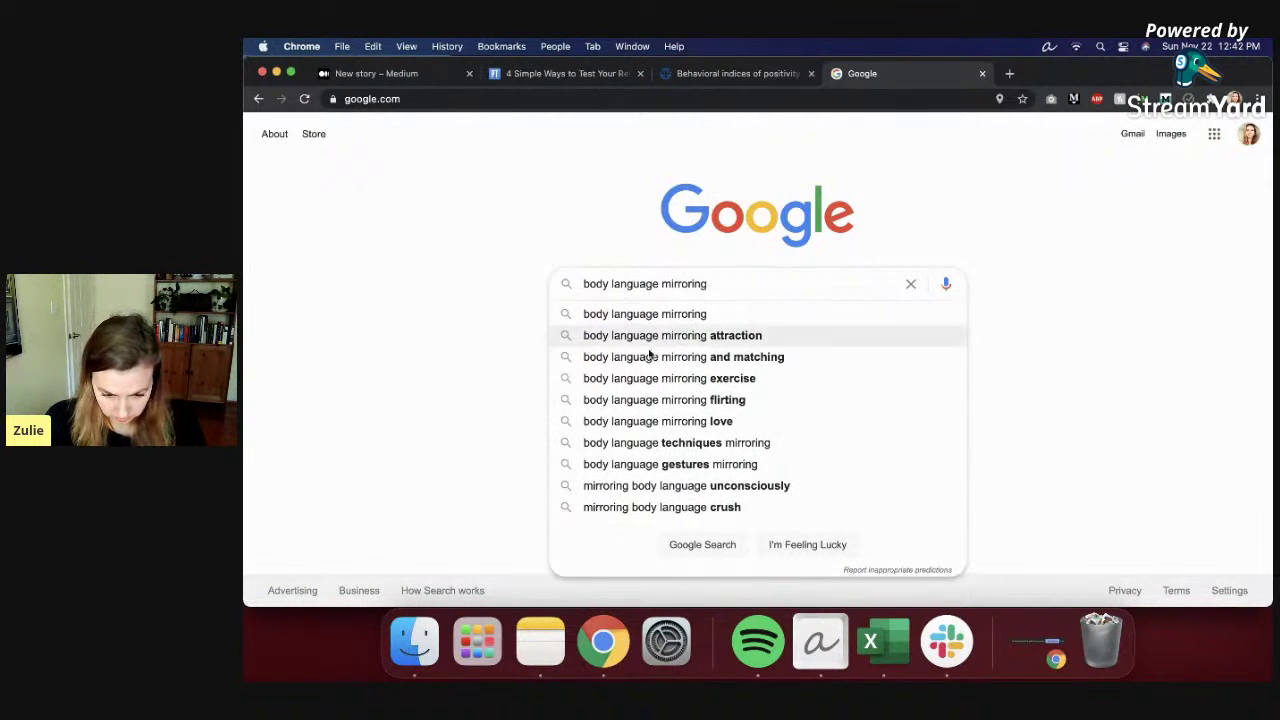
left_click(666, 342)
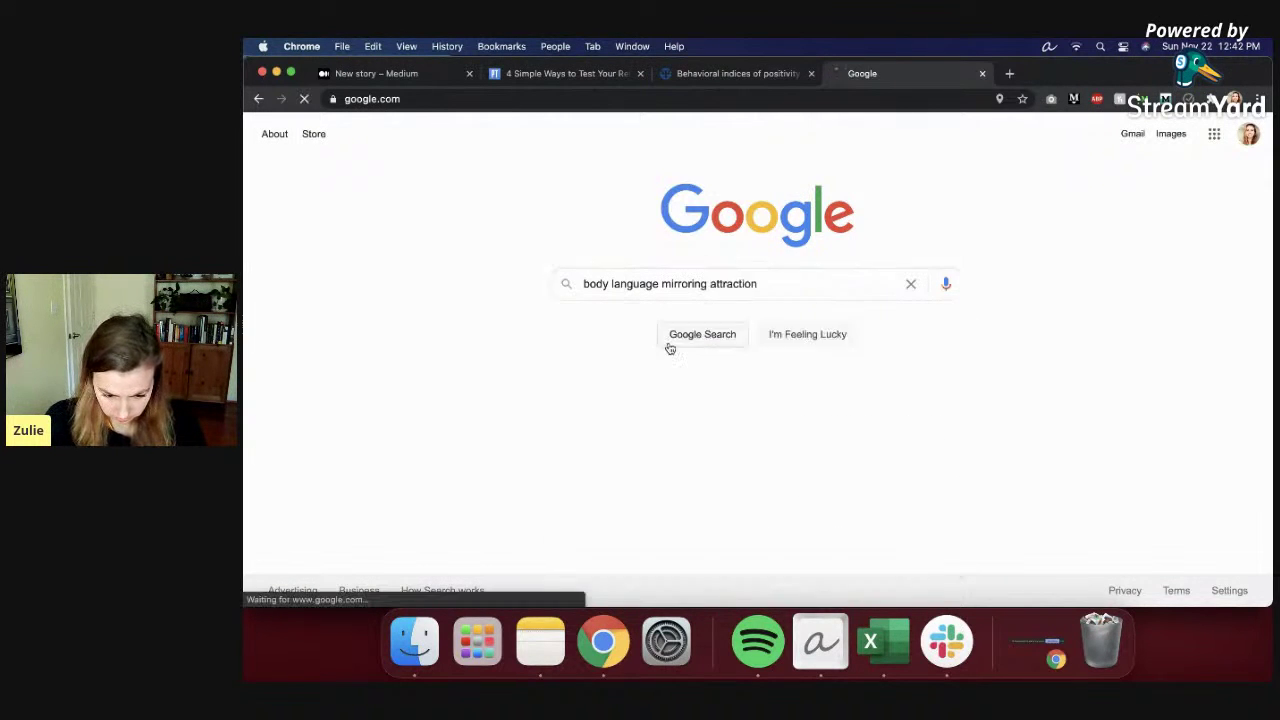
Step: Add "psychology" to the Google query and browse the results for articles on mirroring
left_click(606, 140)
type("py")
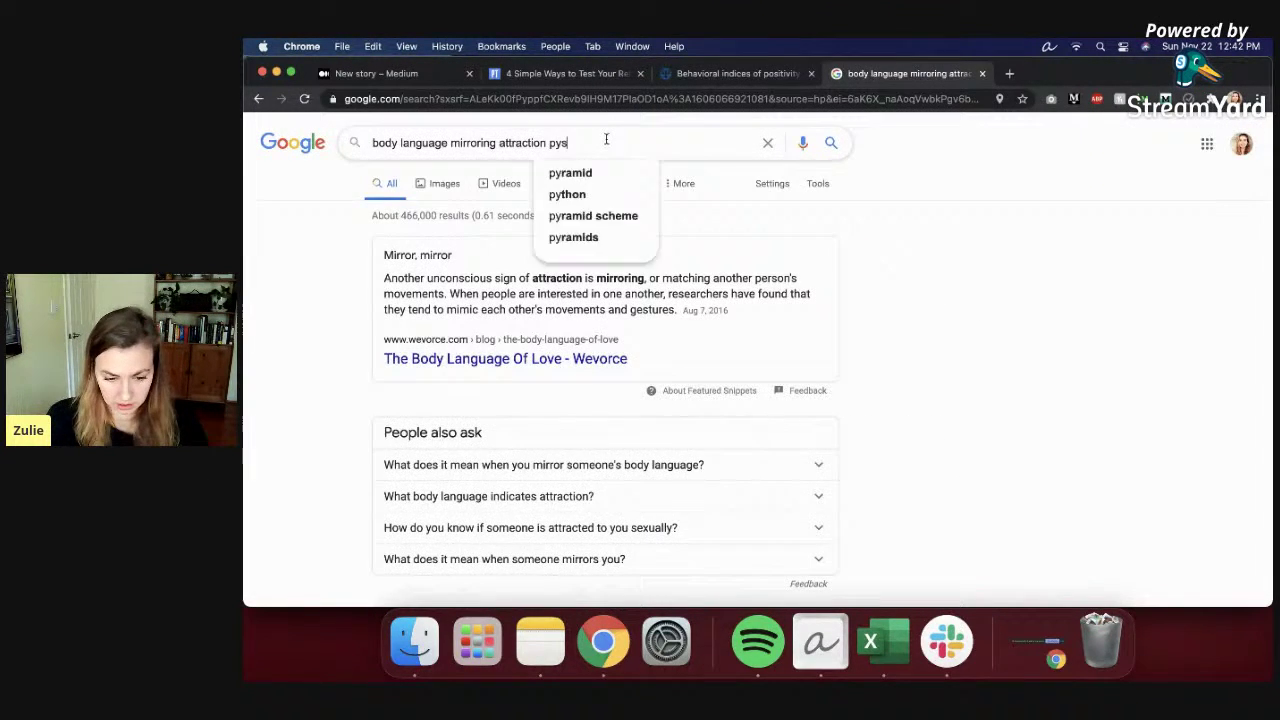
key("BackSpace")
type("sychologhy")
key("Return")
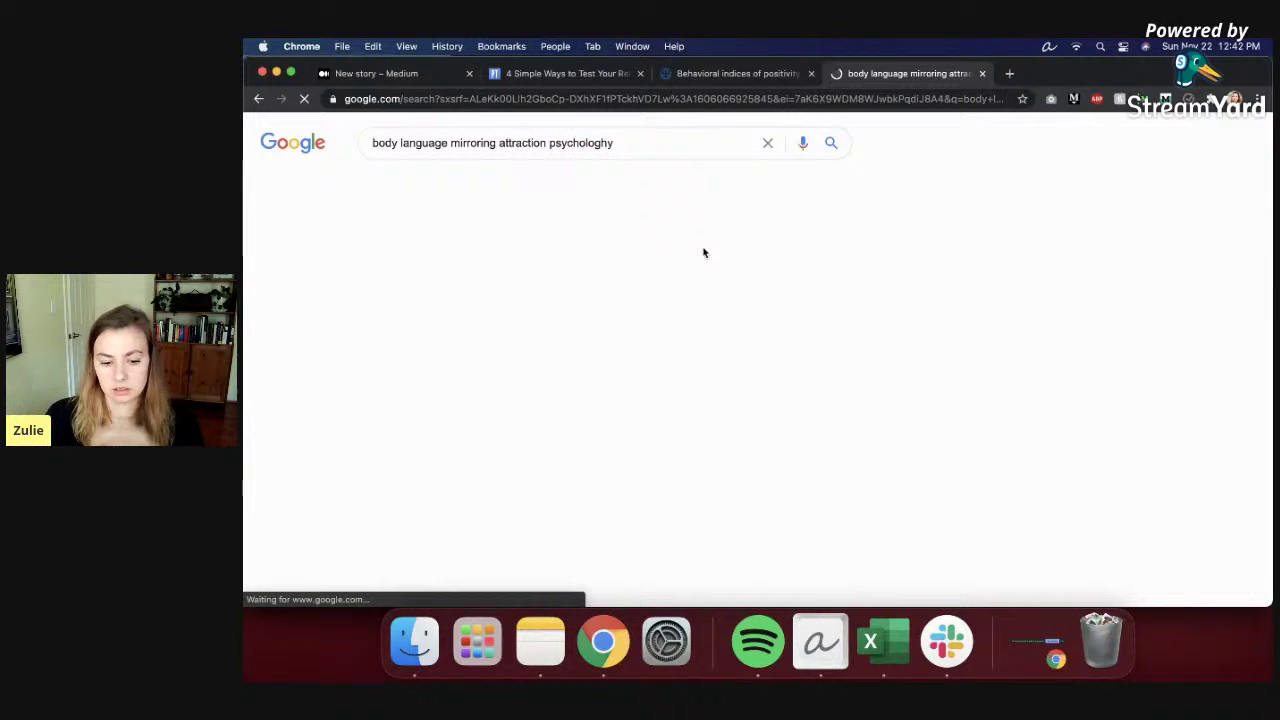
scroll(658, 400, "down", 1)
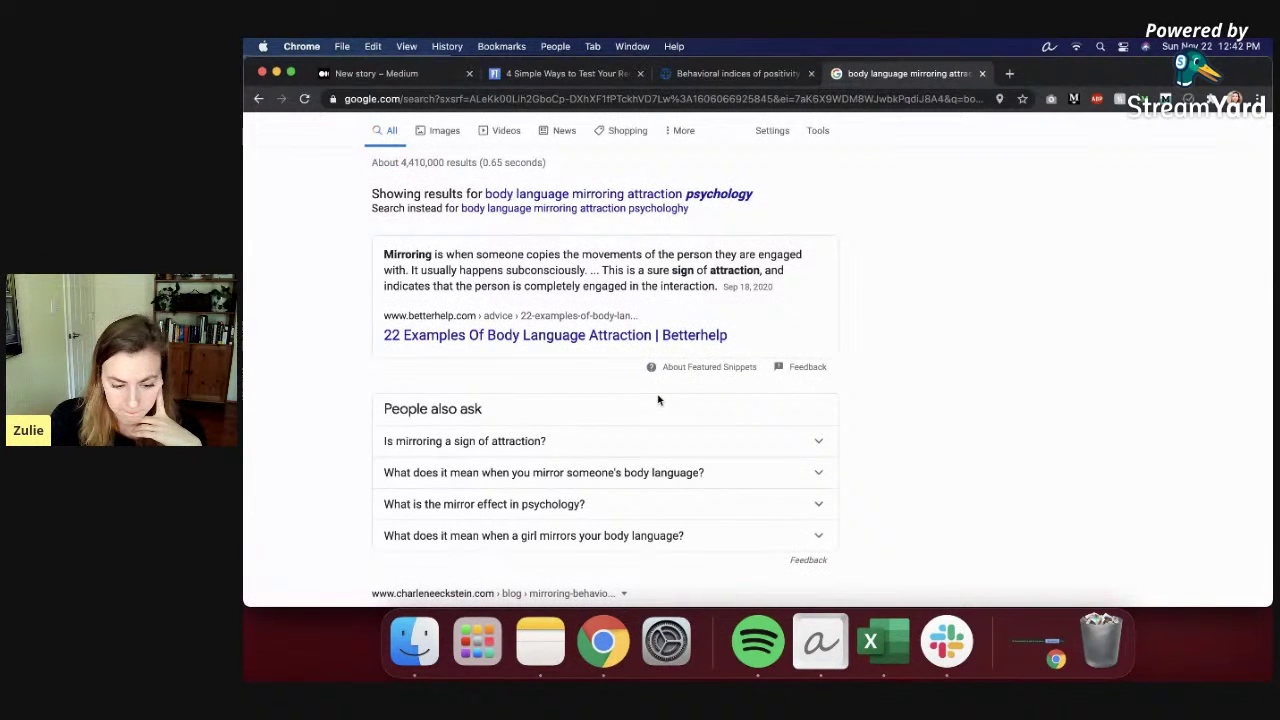
scroll(658, 398, "down", 5)
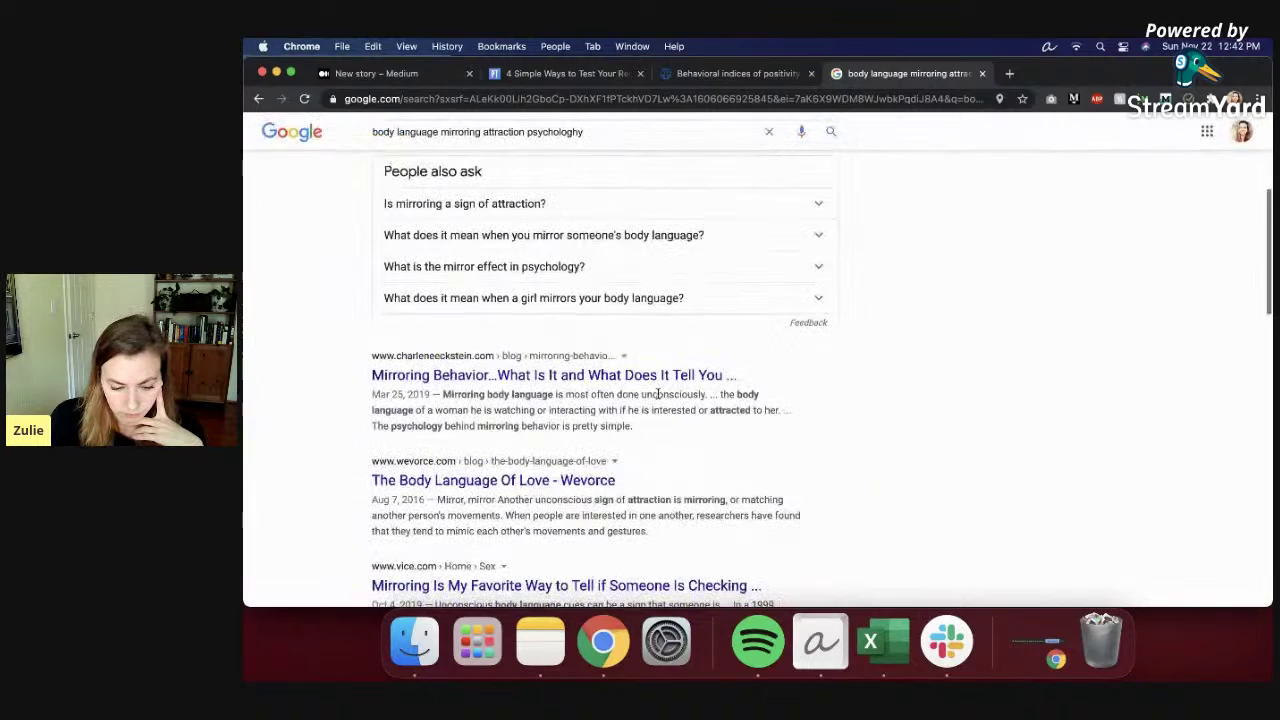
scroll(658, 396, "down", 5)
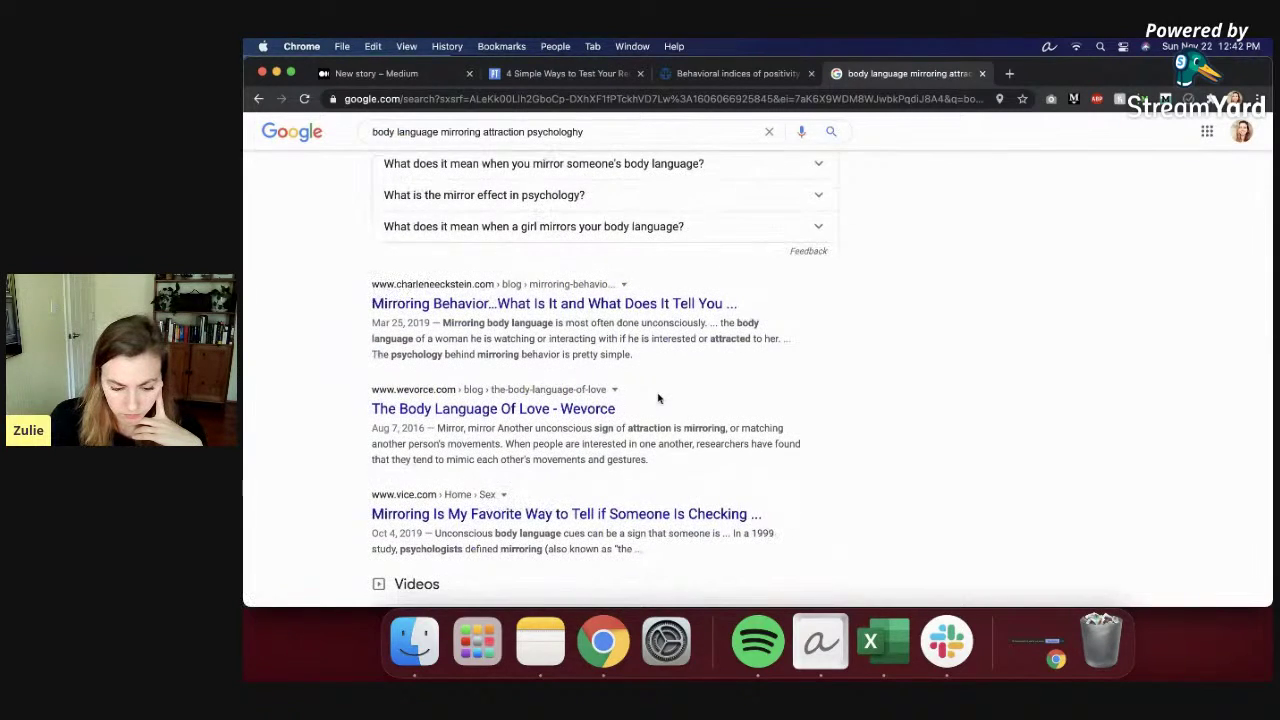
scroll(658, 398, "down", 7)
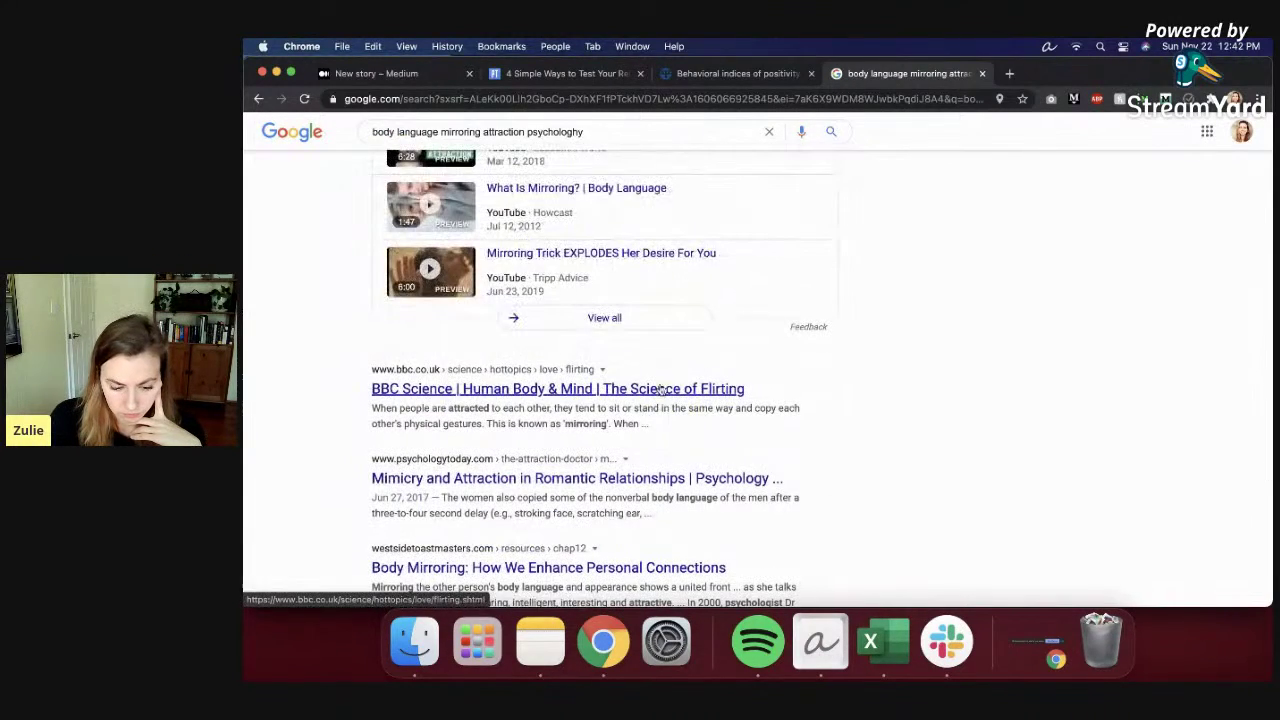
Step: Open the BBC Science page "The Science of Flirting", skim it for a cited study, and return to the results
left_click(673, 394)
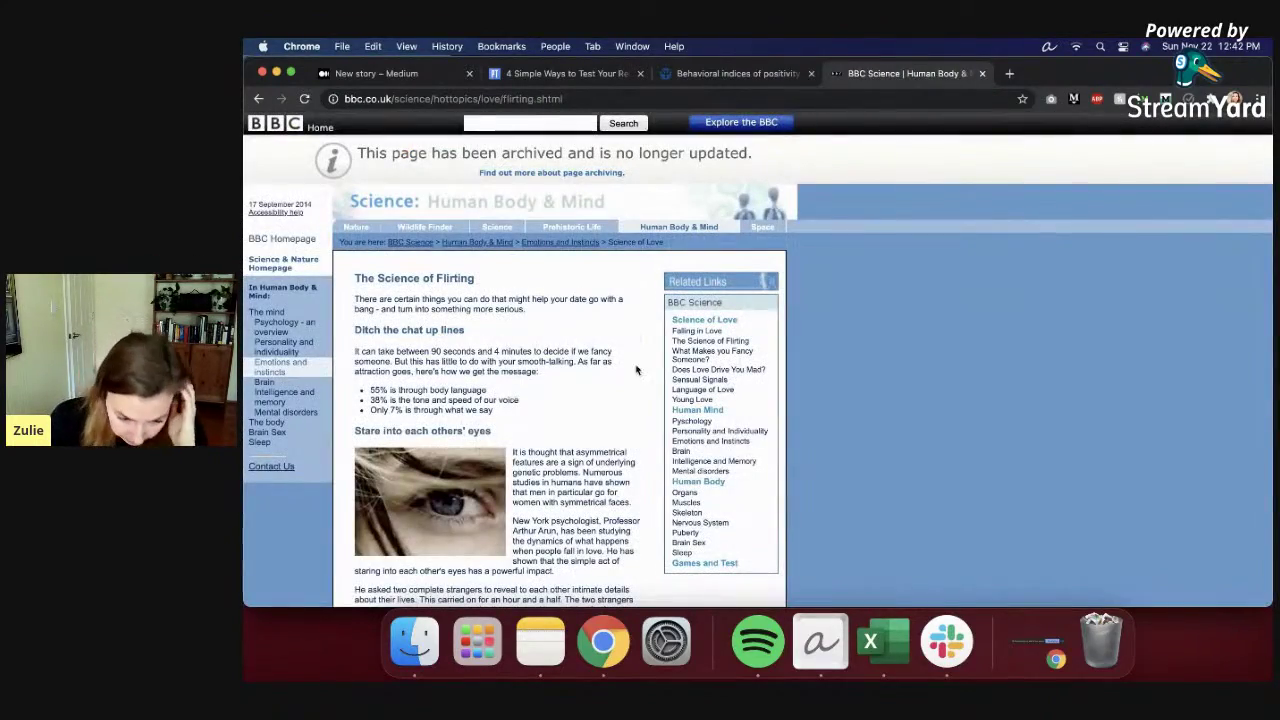
scroll(634, 340, "down", 10)
scroll(635, 366, "down", 5)
scroll(620, 420, "up", 15)
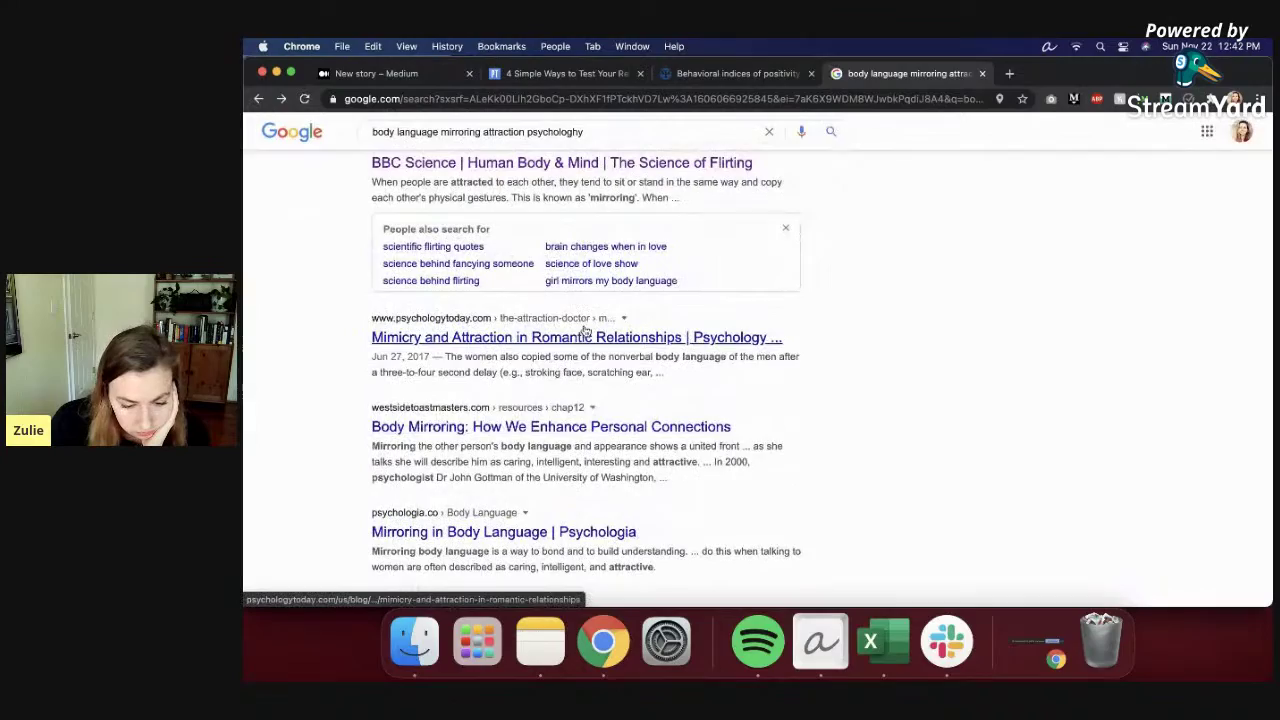
Step: Open the Psychology Today article "Mimicry and Attraction in Romantic Relationships" and look through to its references
left_click(586, 338)
scroll(656, 365, "down", 10)
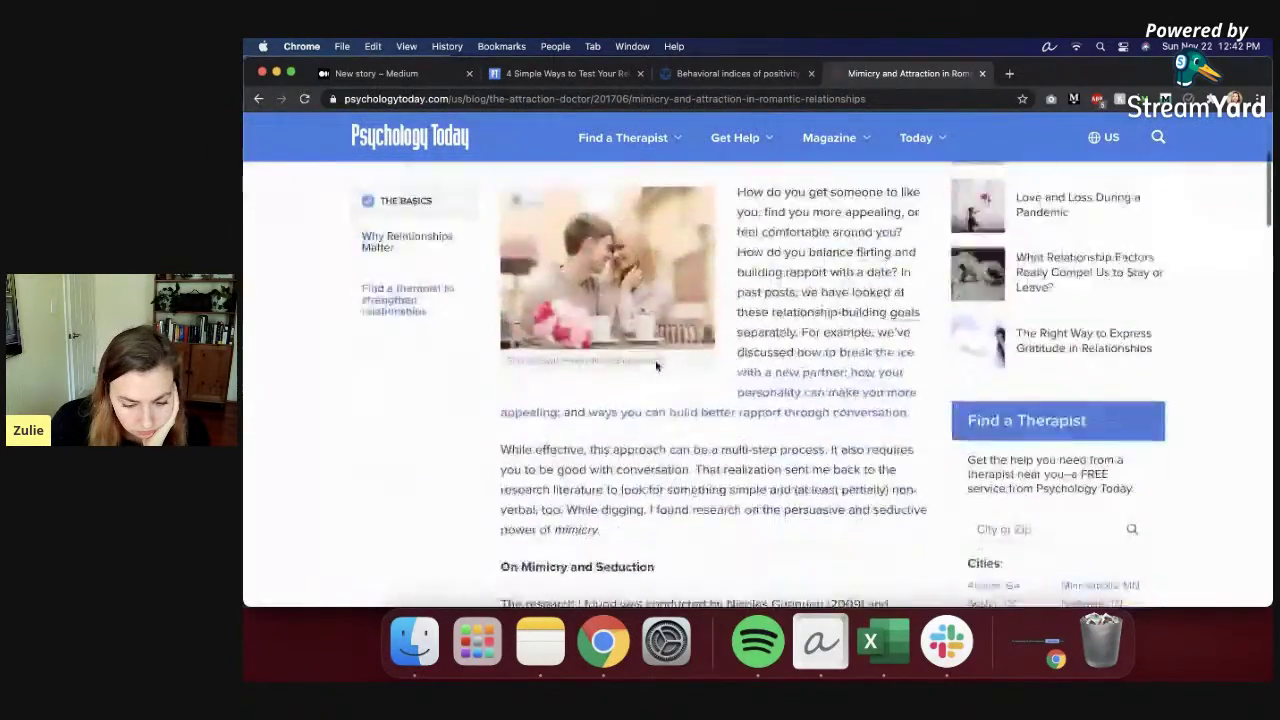
scroll(656, 365, "down", 10)
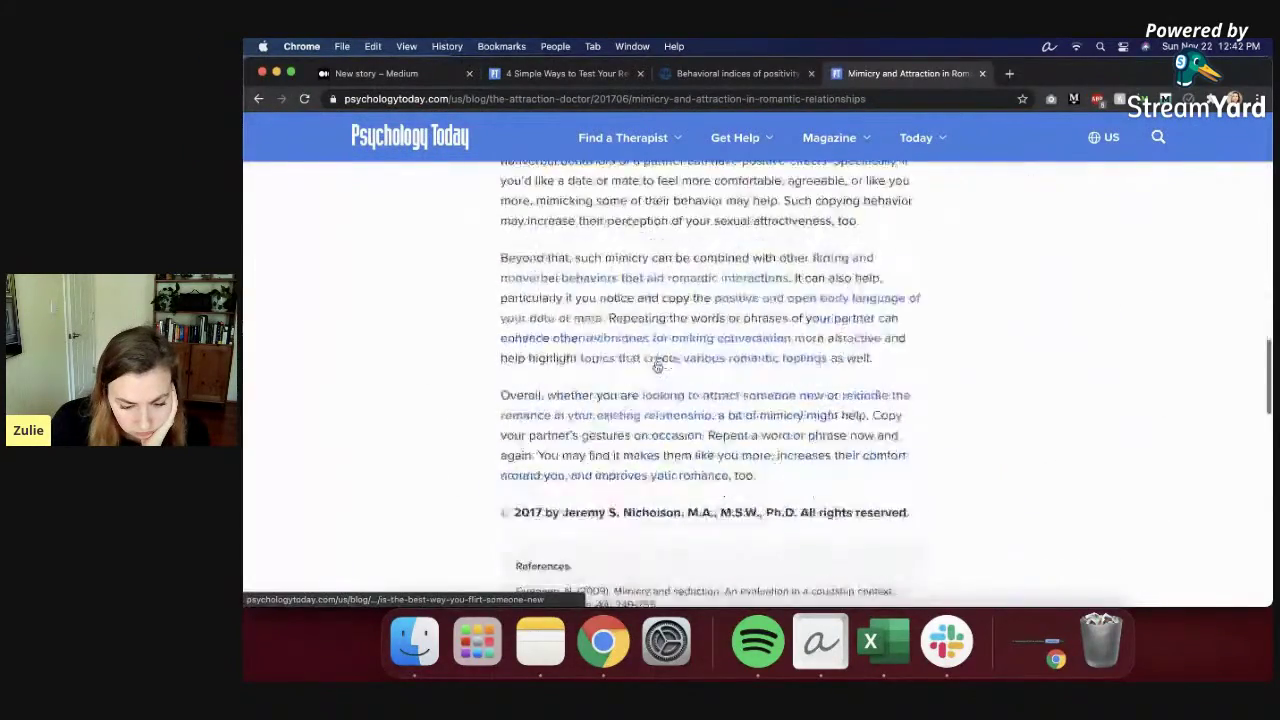
scroll(660, 466, "down", 1)
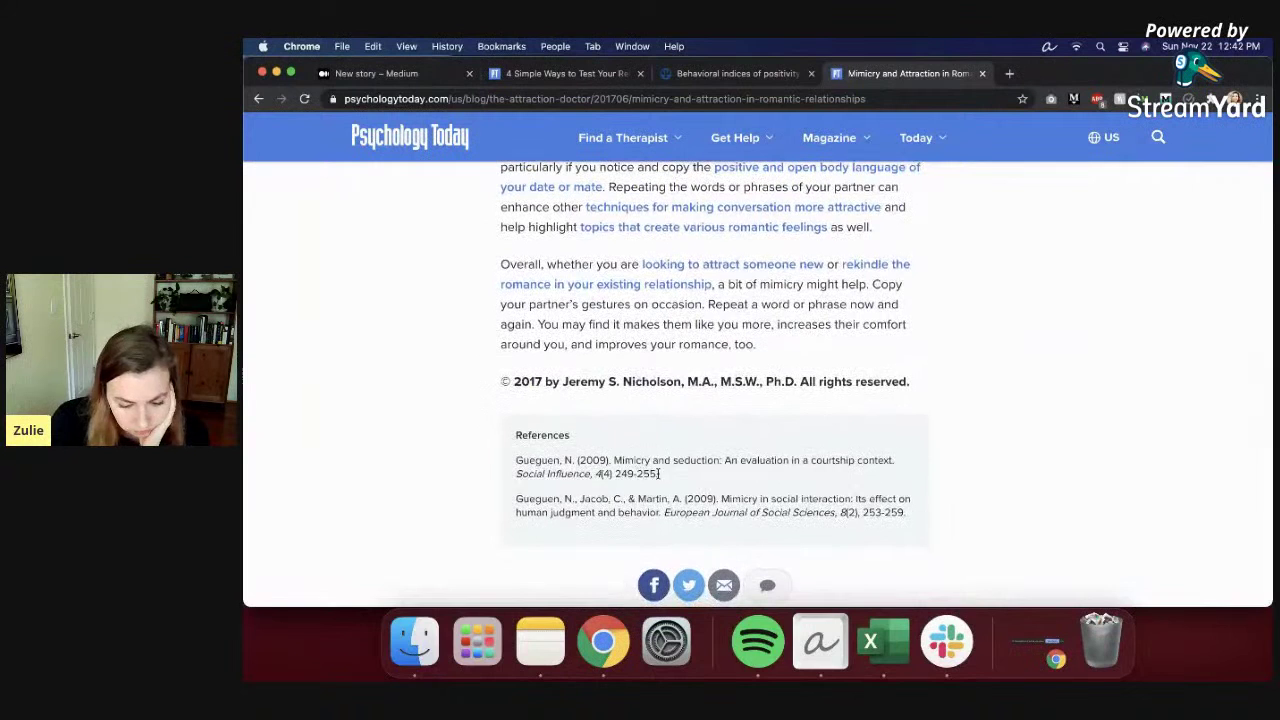
Step: Find the referenced paper "Mimicry and seduction: An evaluation in a courtship context" through Google and copy its web address, returning to the Medium draft
left_click_drag(661, 474, 514, 466)
key("ctrl+c")
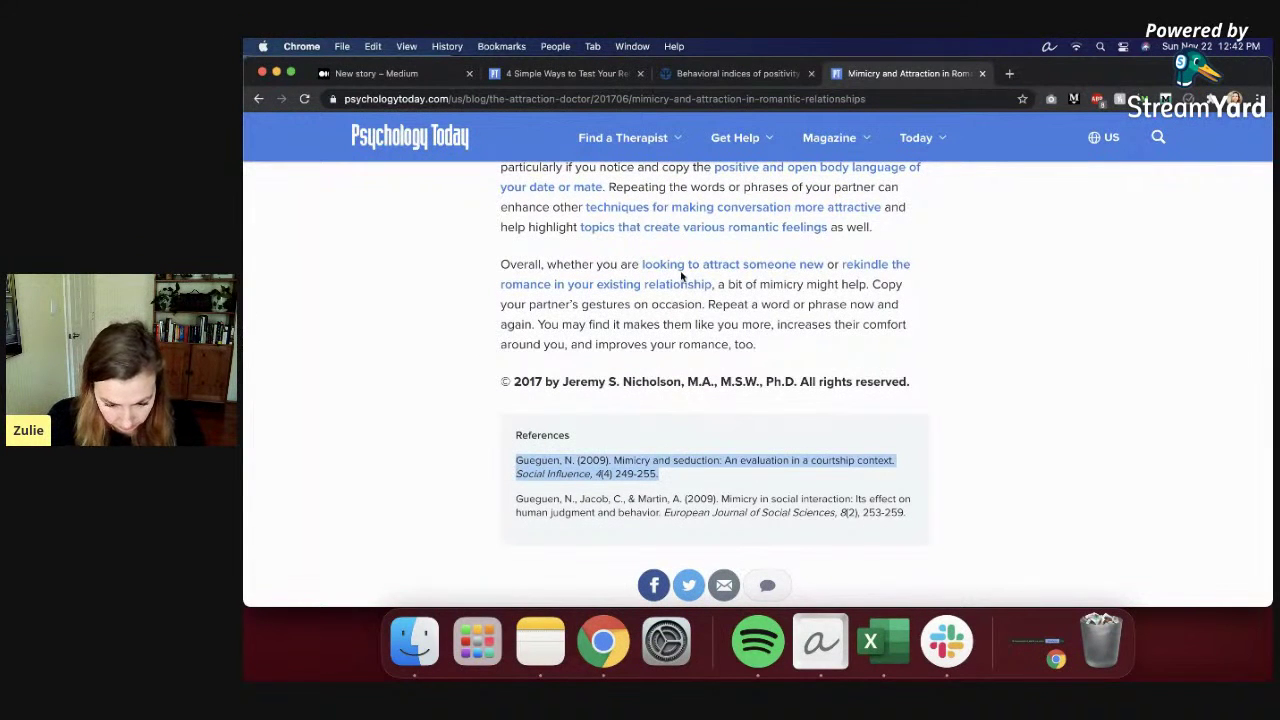
left_click(608, 98)
key("ctrl+v")
key("Return")
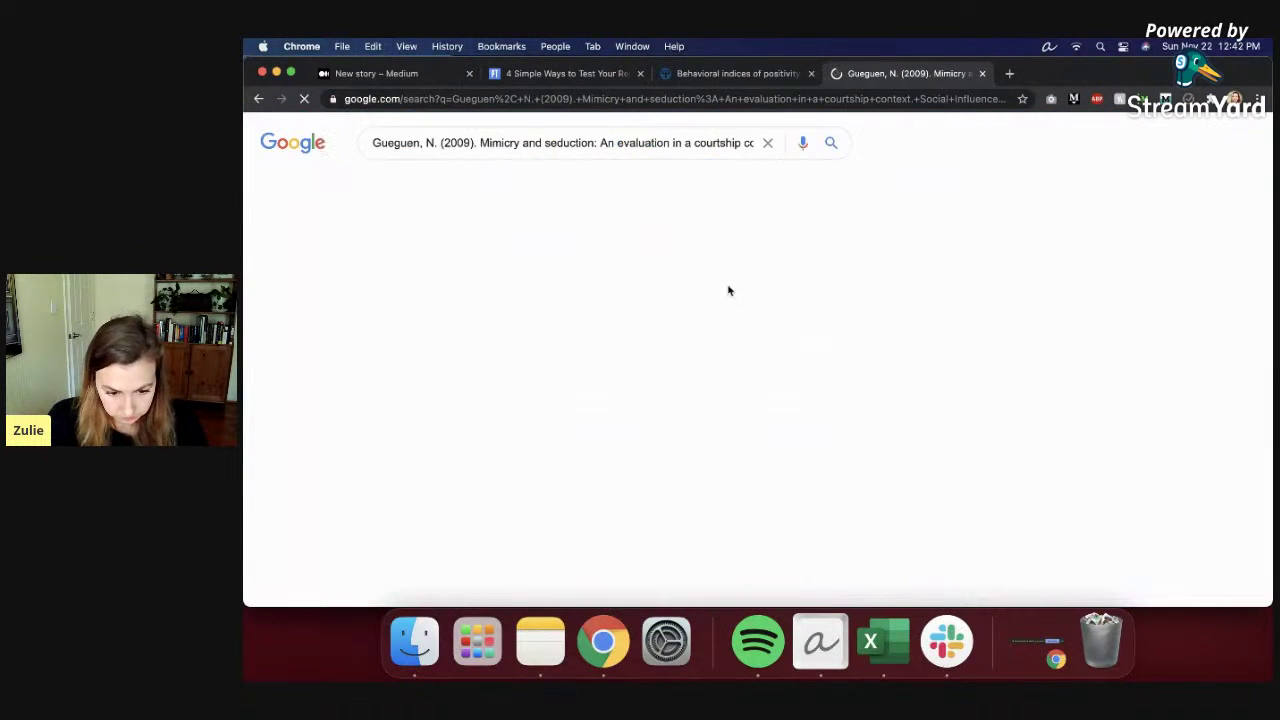
left_click(572, 262)
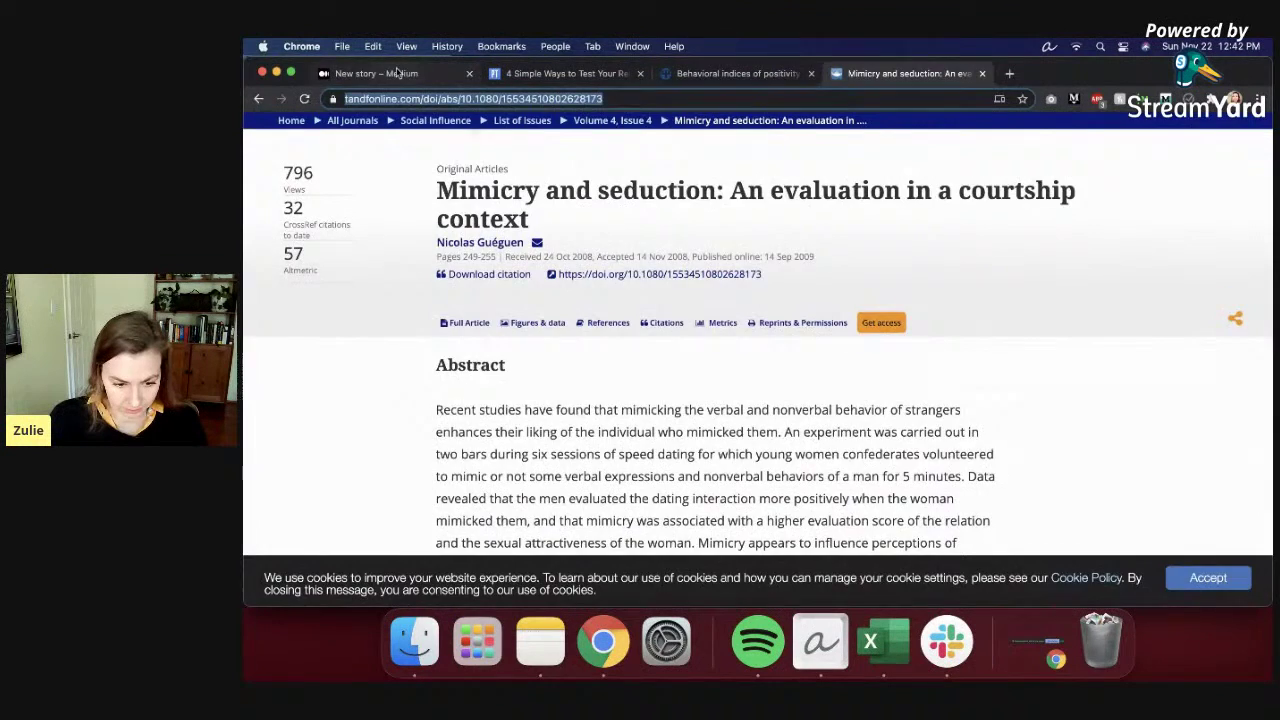
key("ctrl+Tab")
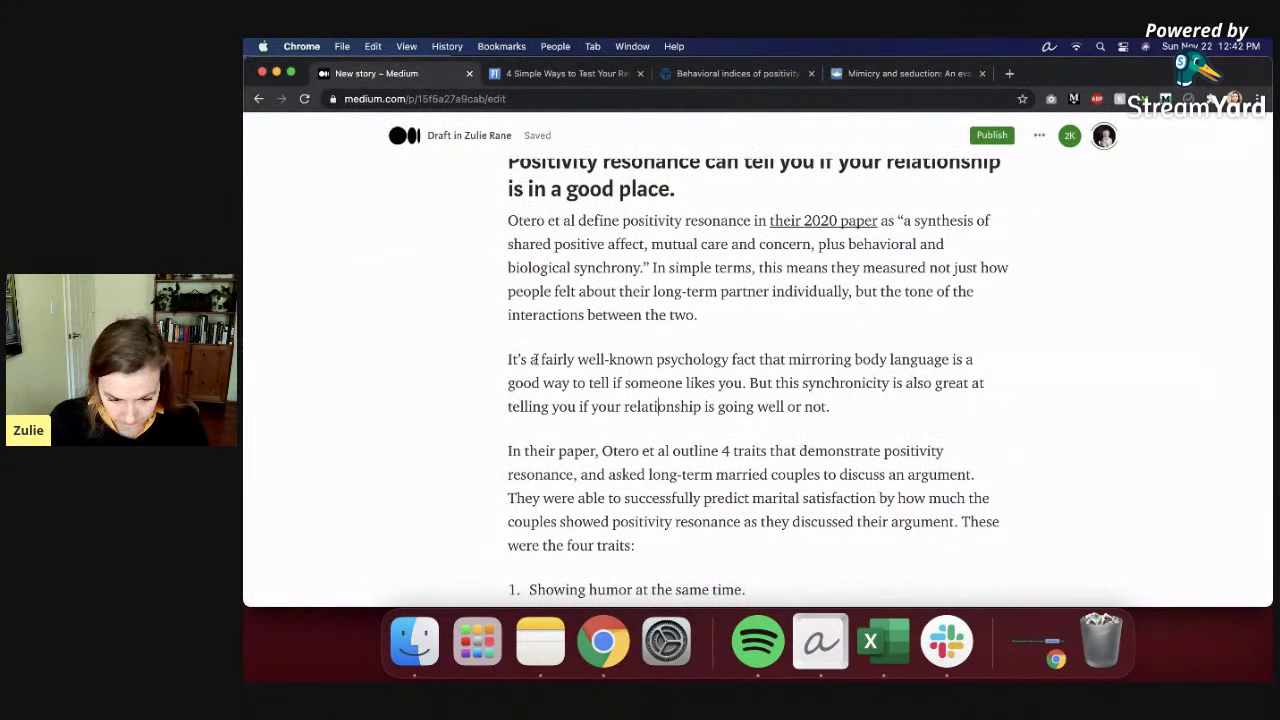
Step: Link the phrase "fairly well-known psychology fact" in the mirroring paragraph to the copied mimicry paper address
left_click_drag(541, 359, 756, 360)
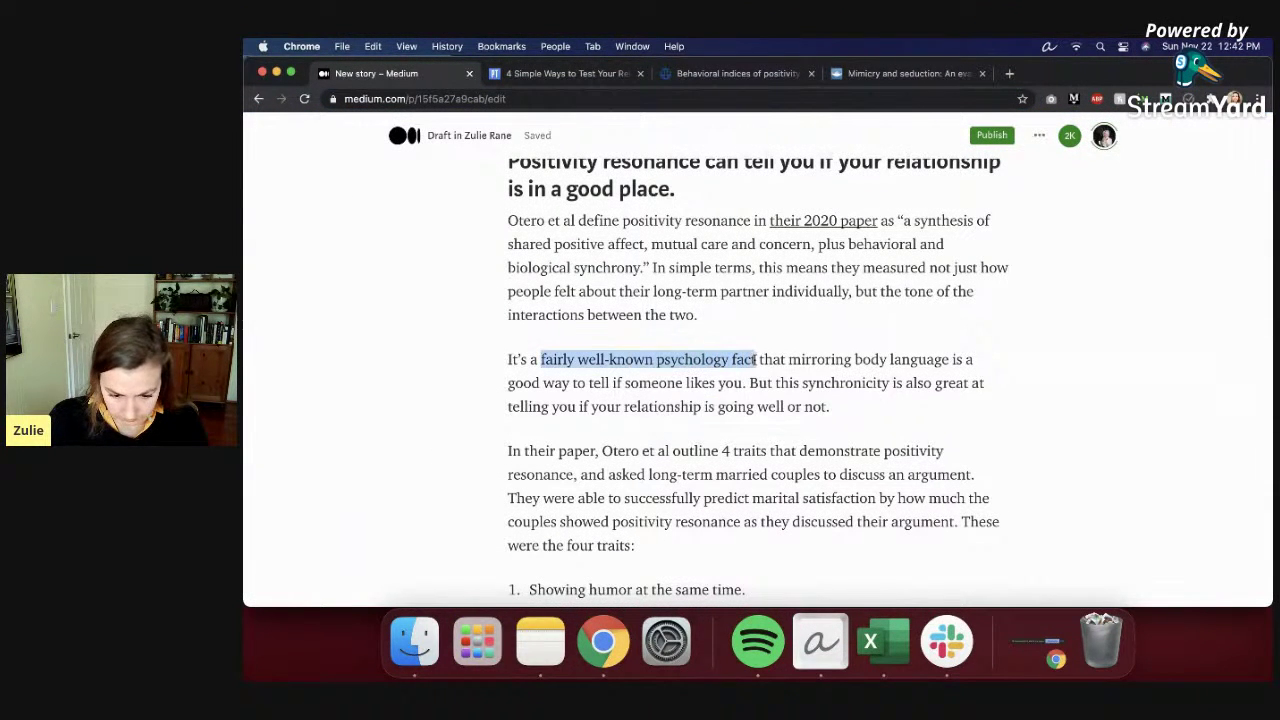
left_click(610, 329)
key("super+v")
key("Return")
left_click(921, 400)
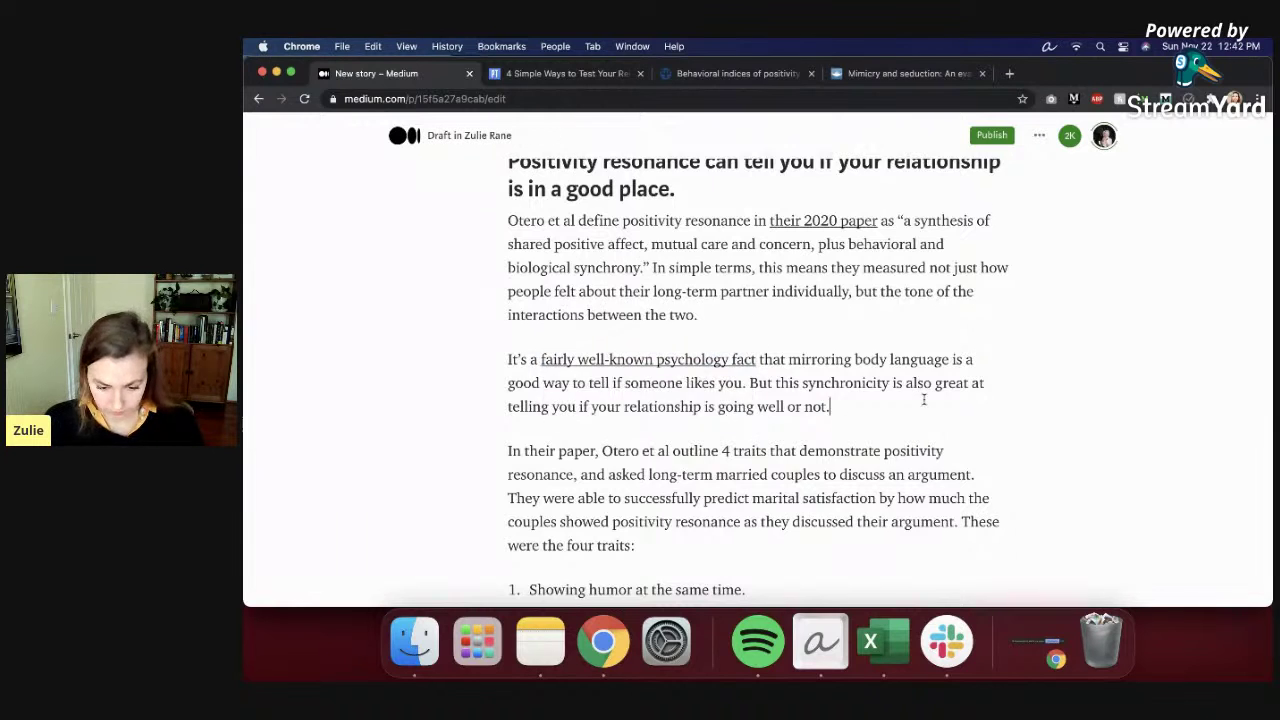
Step: Below the numbered list, write that by measuring these four traits, the researchers could tell which relationships were in the best place, and which ones were struggling
scroll(919, 399, "down", 3)
left_click(617, 503)
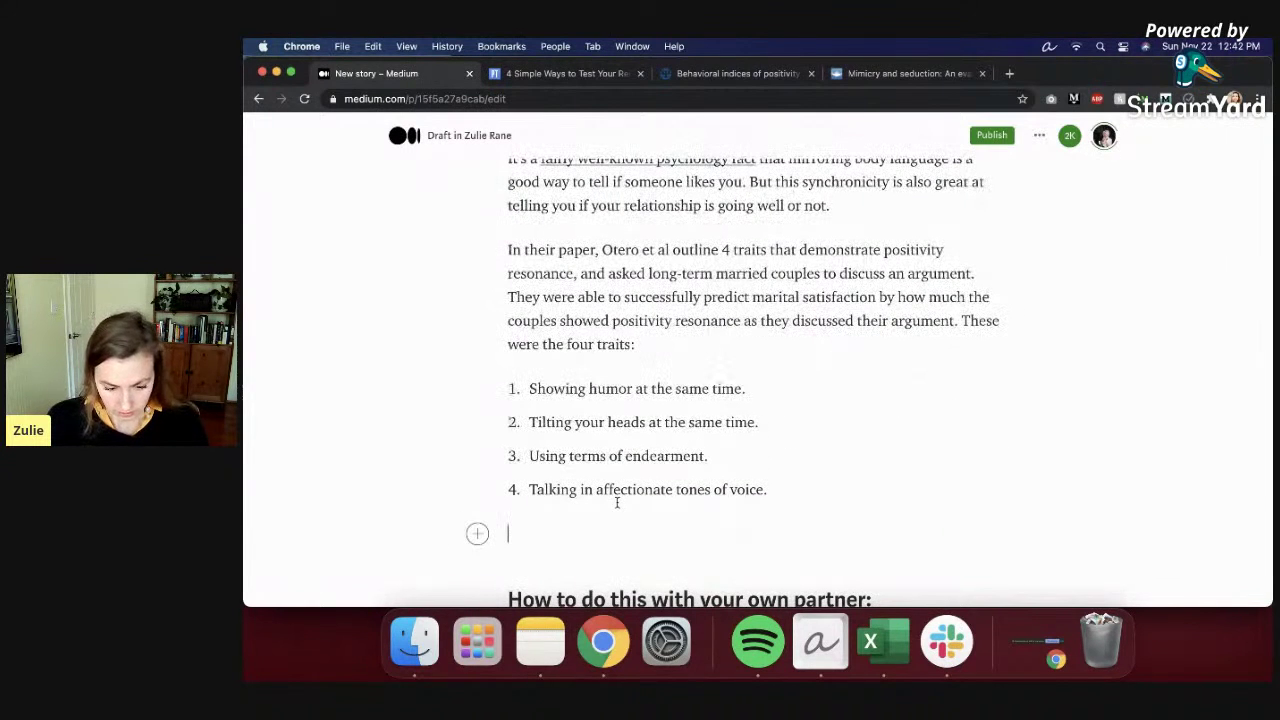
type("By ")
type("measuring th")
type("ese four ")
type("traits, the researchers")
type(" wer")
key("BackSpace")
key("BackSpace")
key("BackSpace")
type("could ")
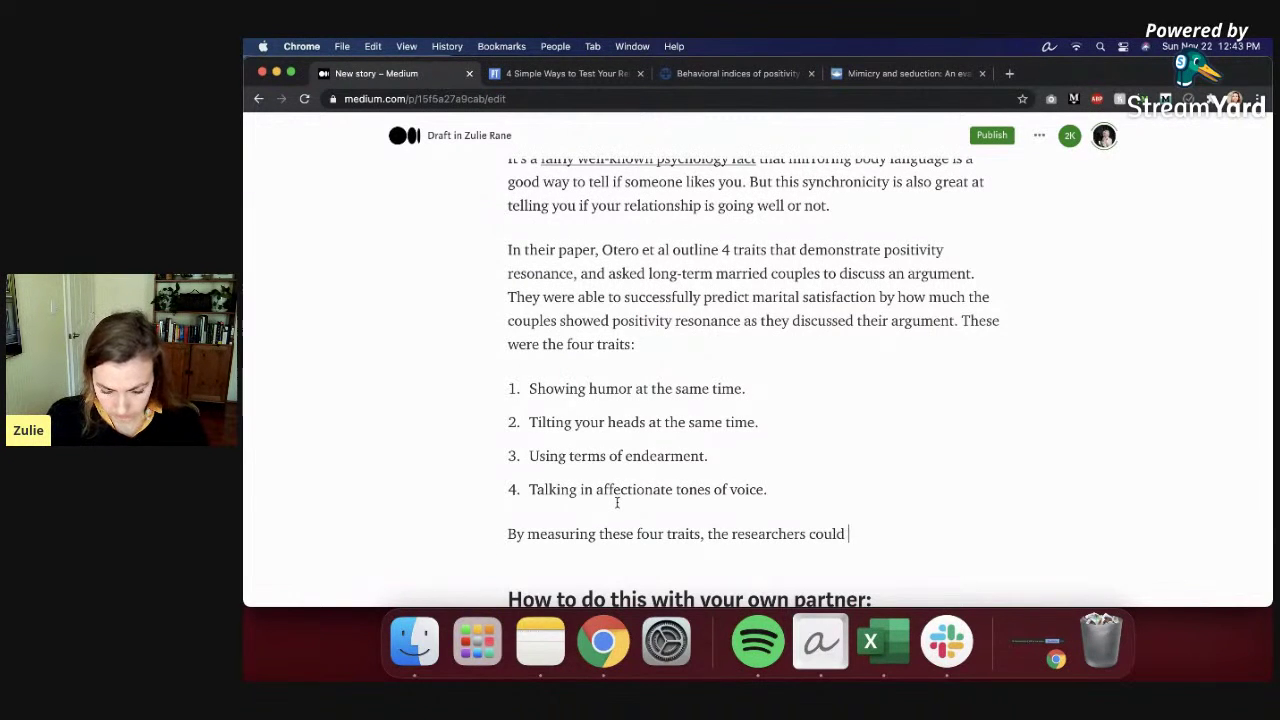
type("tell which relationshi")
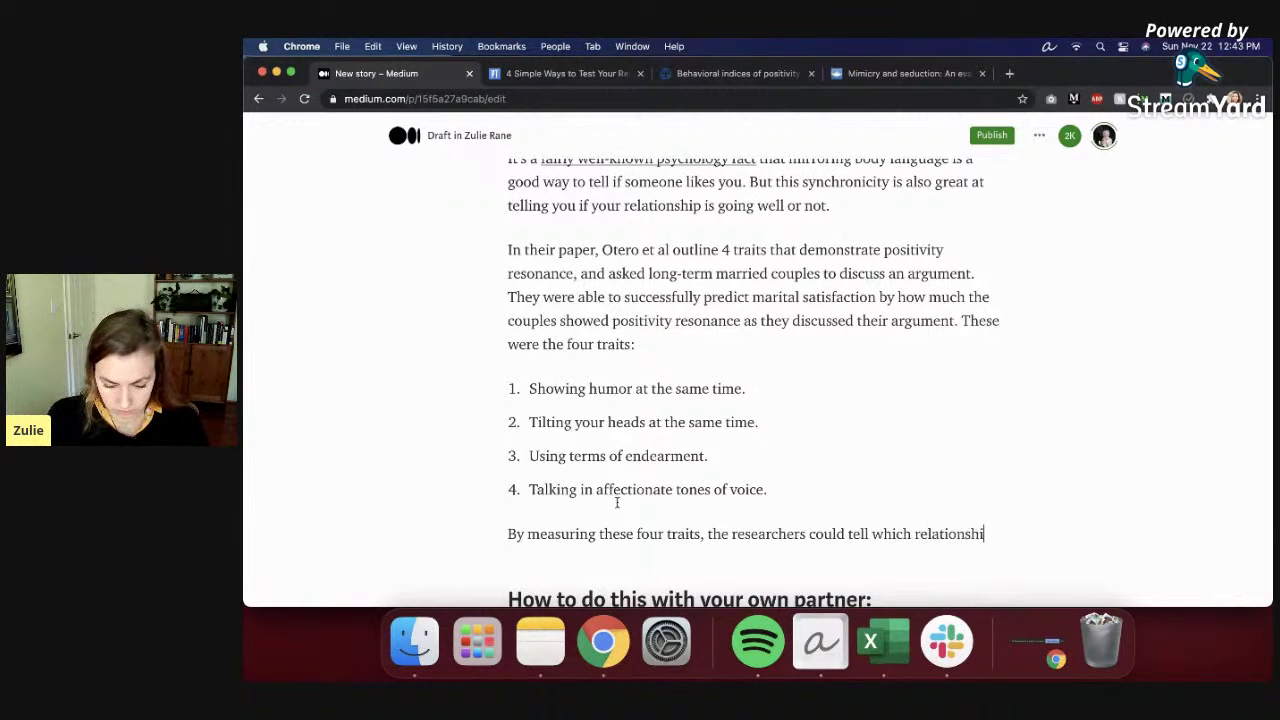
type("ps were in the be")
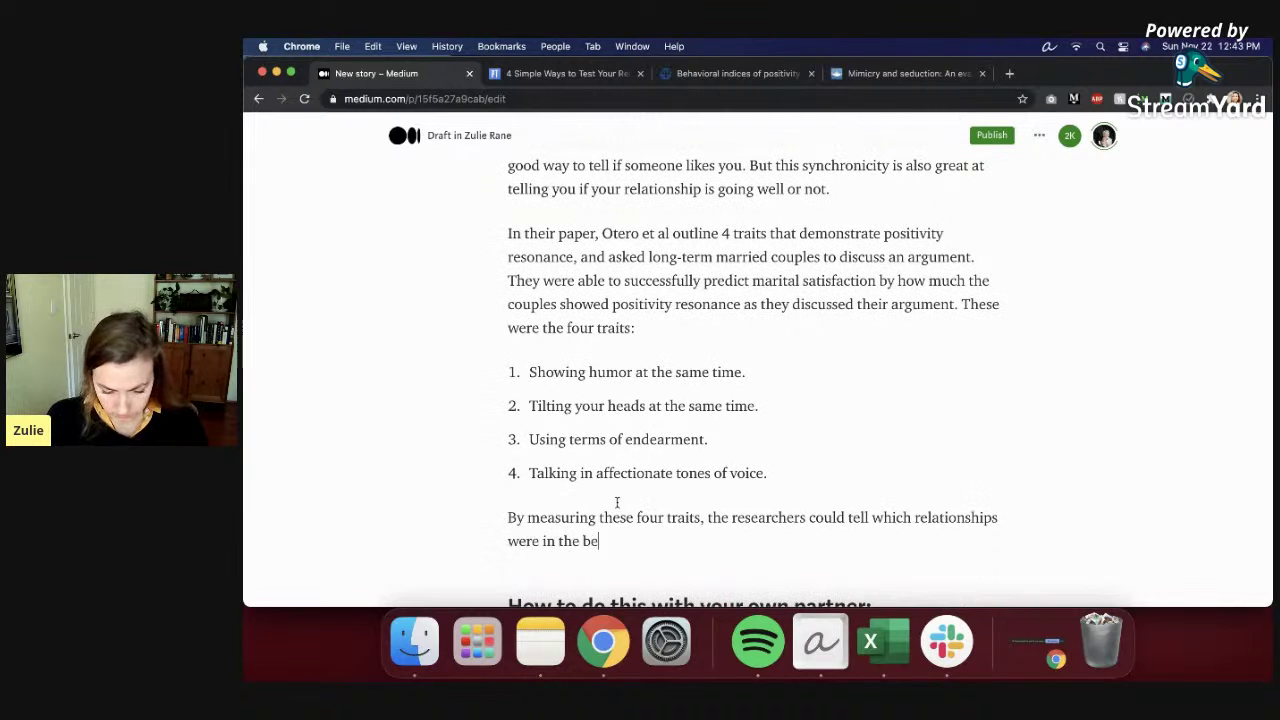
type("ts place, and which ones were stur")
type("ggling.")
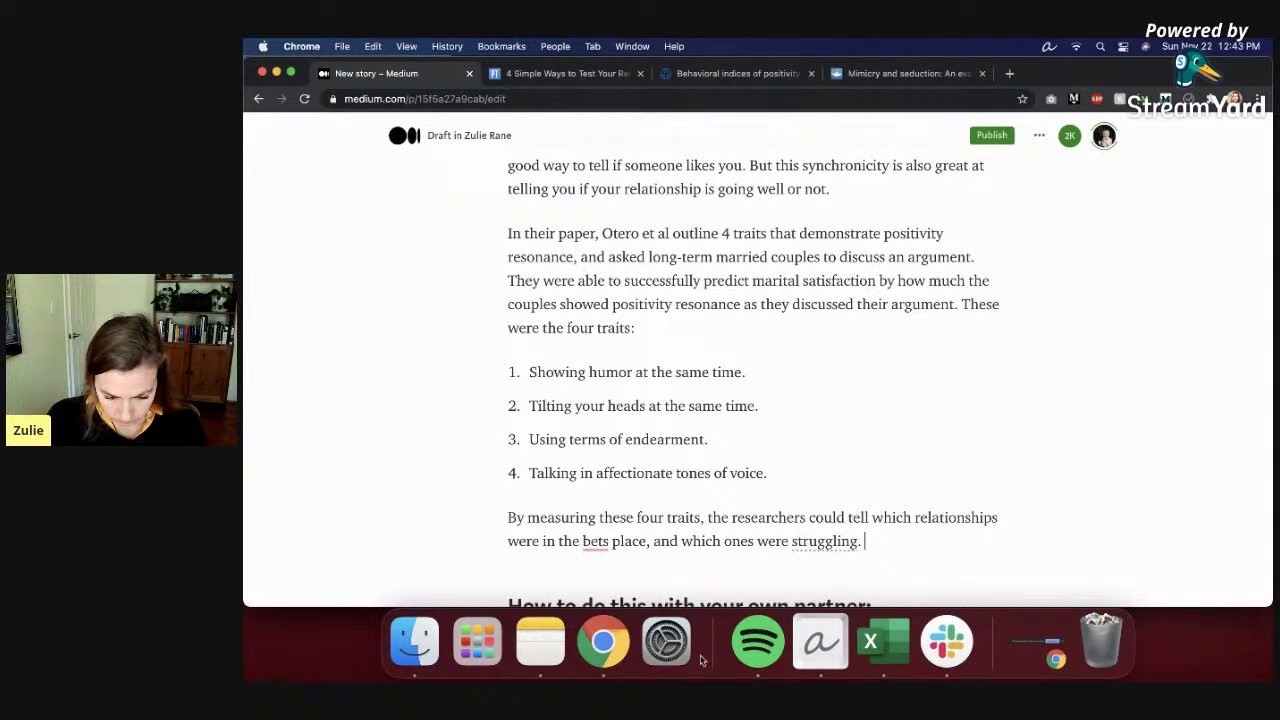
Step: Correct the misspelled "bets" to "best" in the new sentence beneath the trait list
left_click(602, 543)
key("BackSpace")
key("BackSpace")
type("es")
key("BackSpace")
type("t")
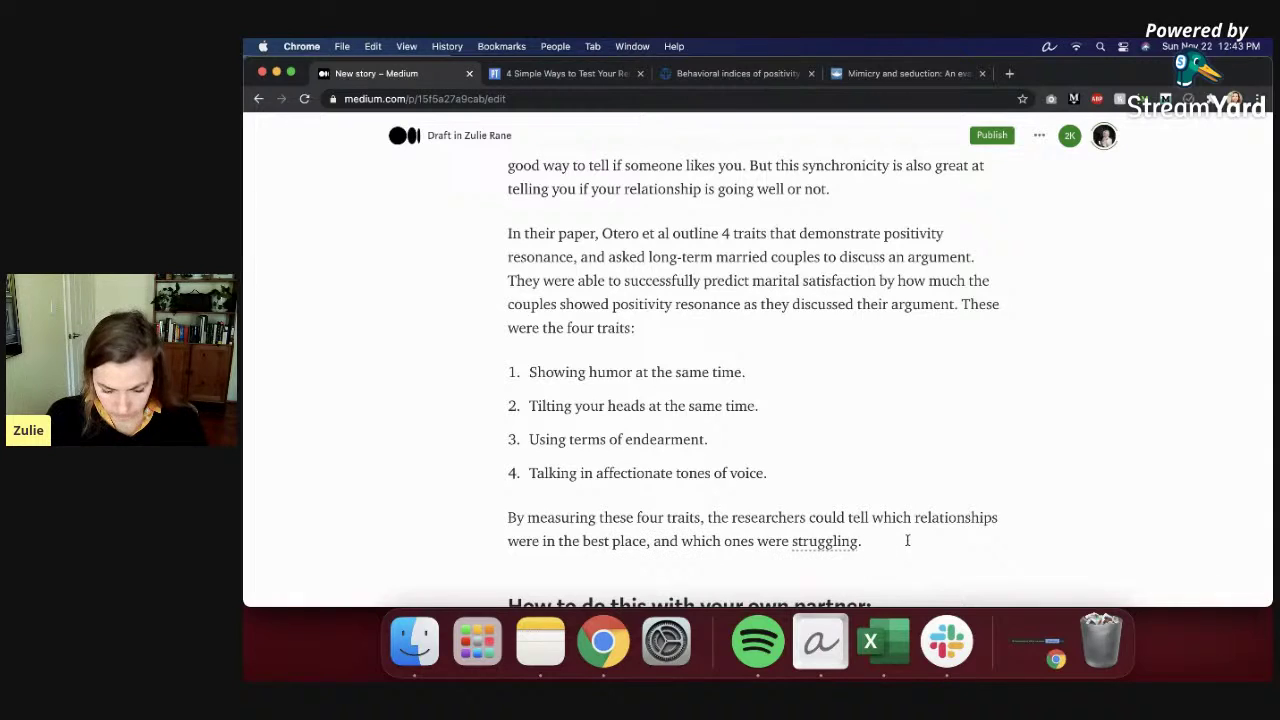
key("BackSpace")
key("BackSpace")
Step: Reread the section, check the abstract of the "Behavioral indices of positivity resonance" paper, and return to the Medium draft
scroll(907, 540, "down", 2)
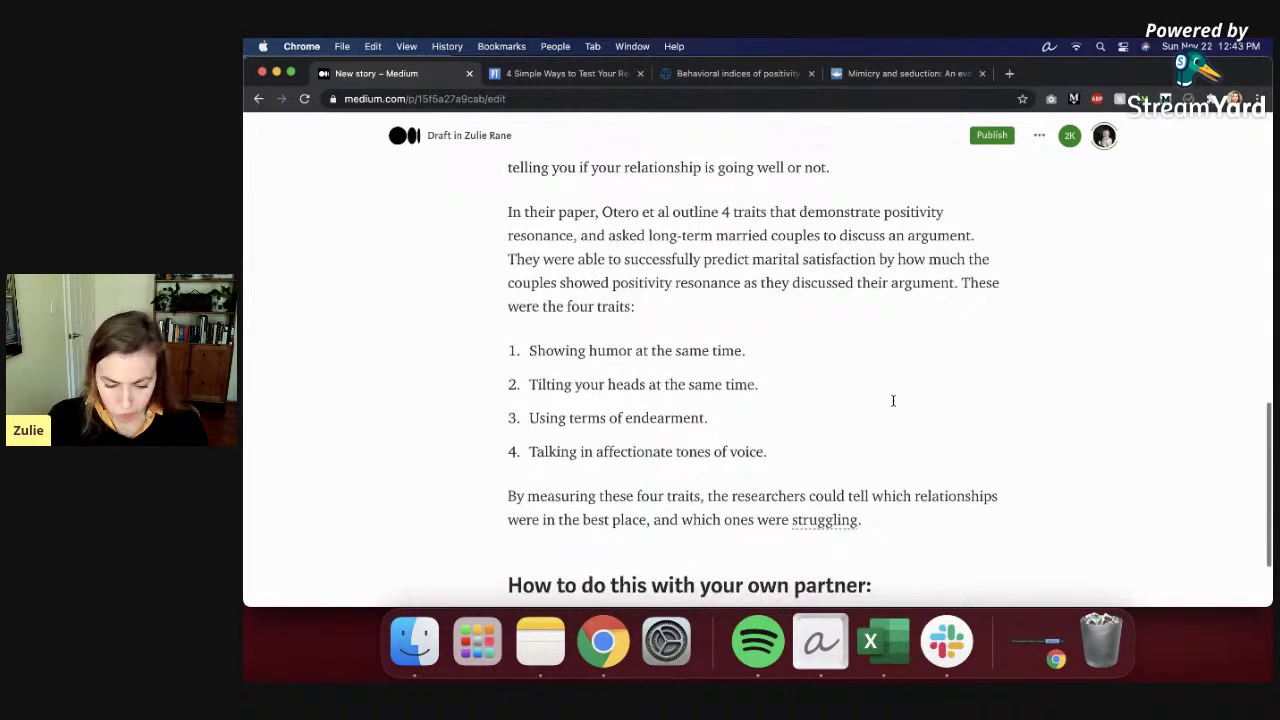
scroll(898, 548, "up", 5)
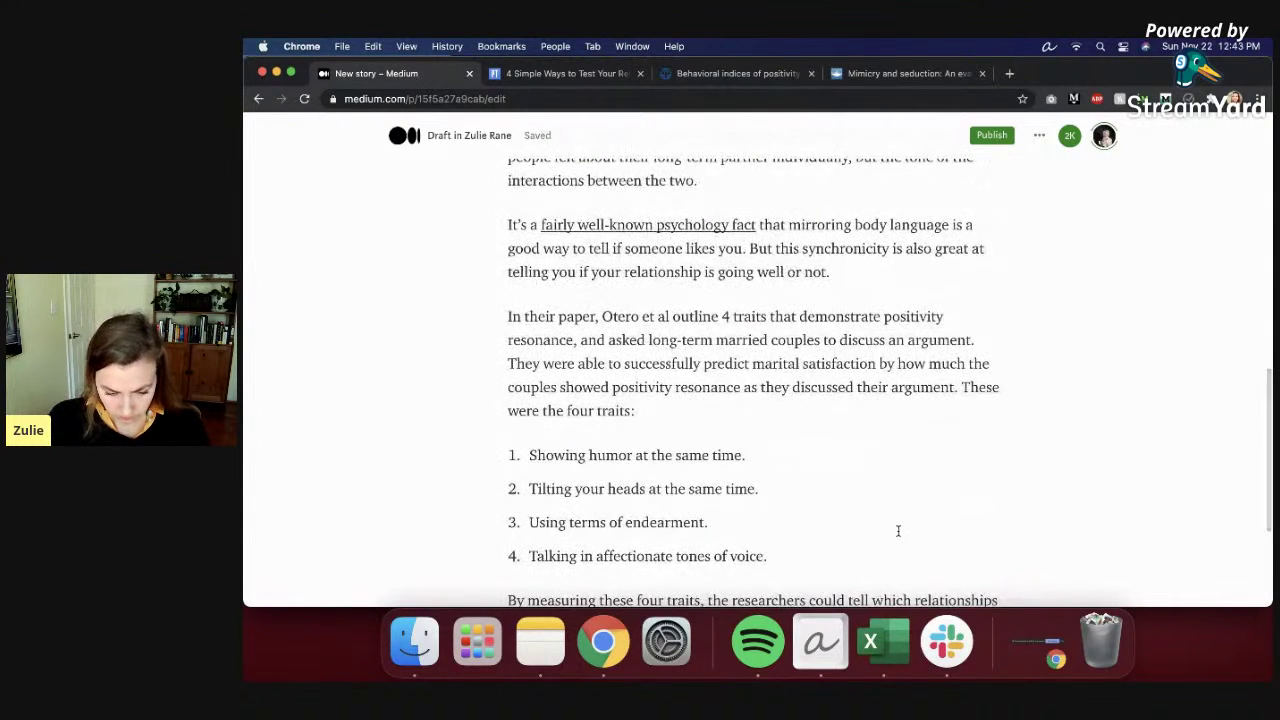
scroll(898, 530, "down", 4)
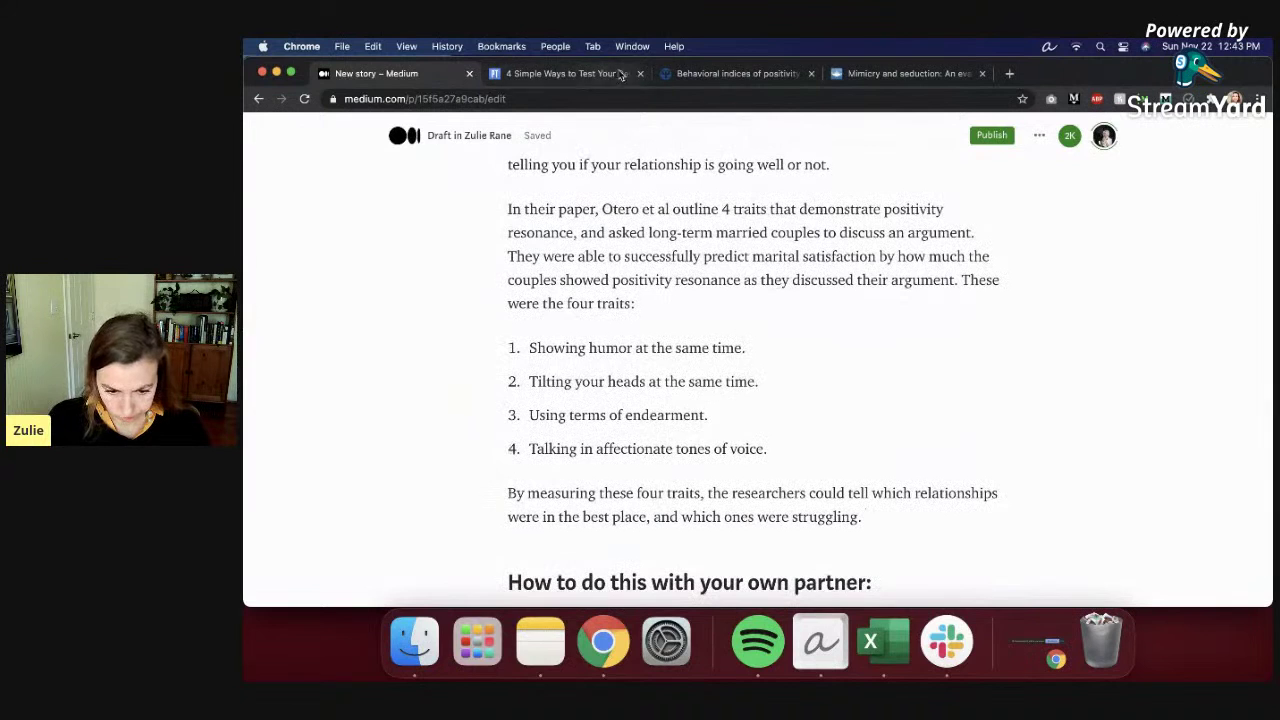
left_click(722, 73)
left_click(727, 440)
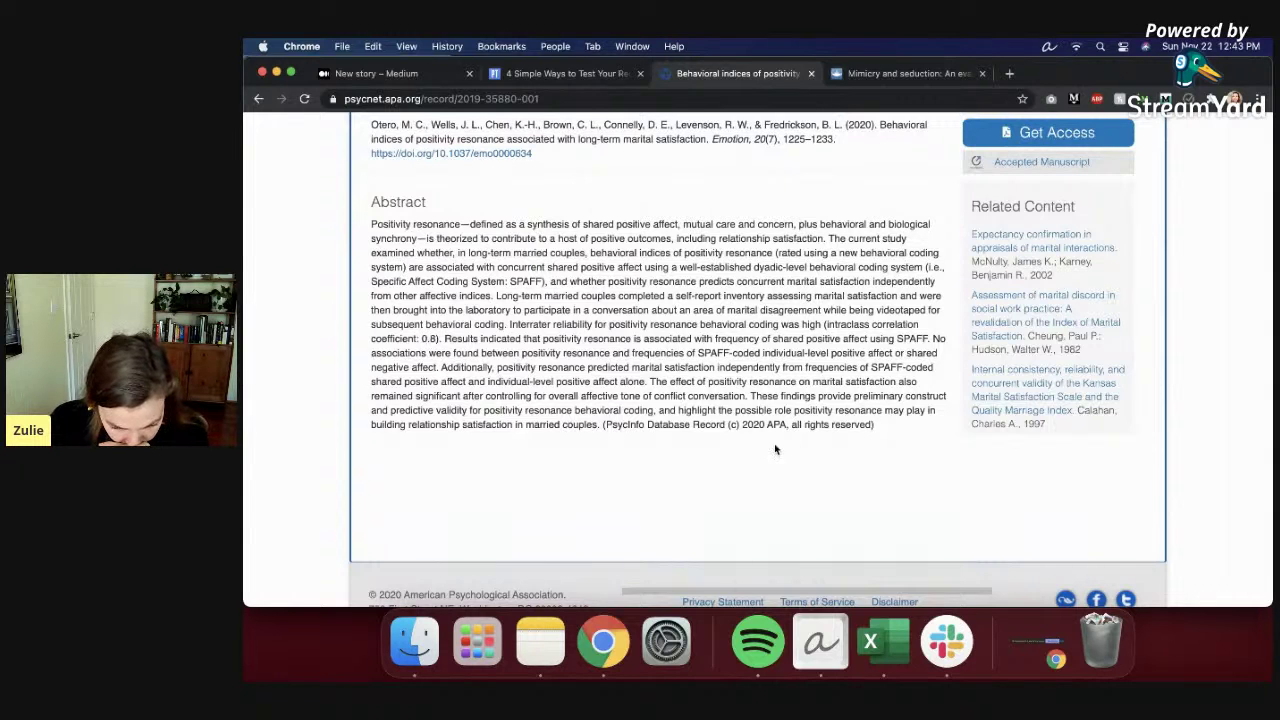
left_click(424, 76)
Step: Continue the paragraph with "Not only that, but they posited that these traits could not only show the current state of the relationship,"
type("ot onl")
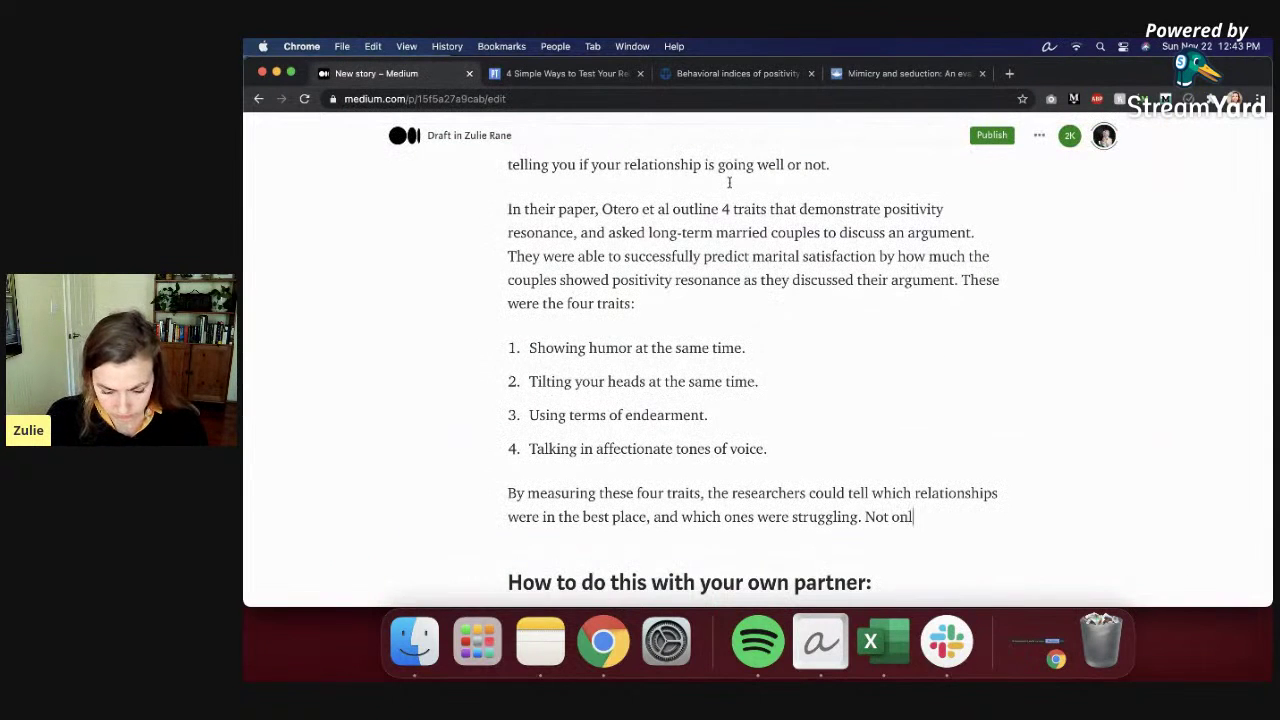
type("y that, but they ")
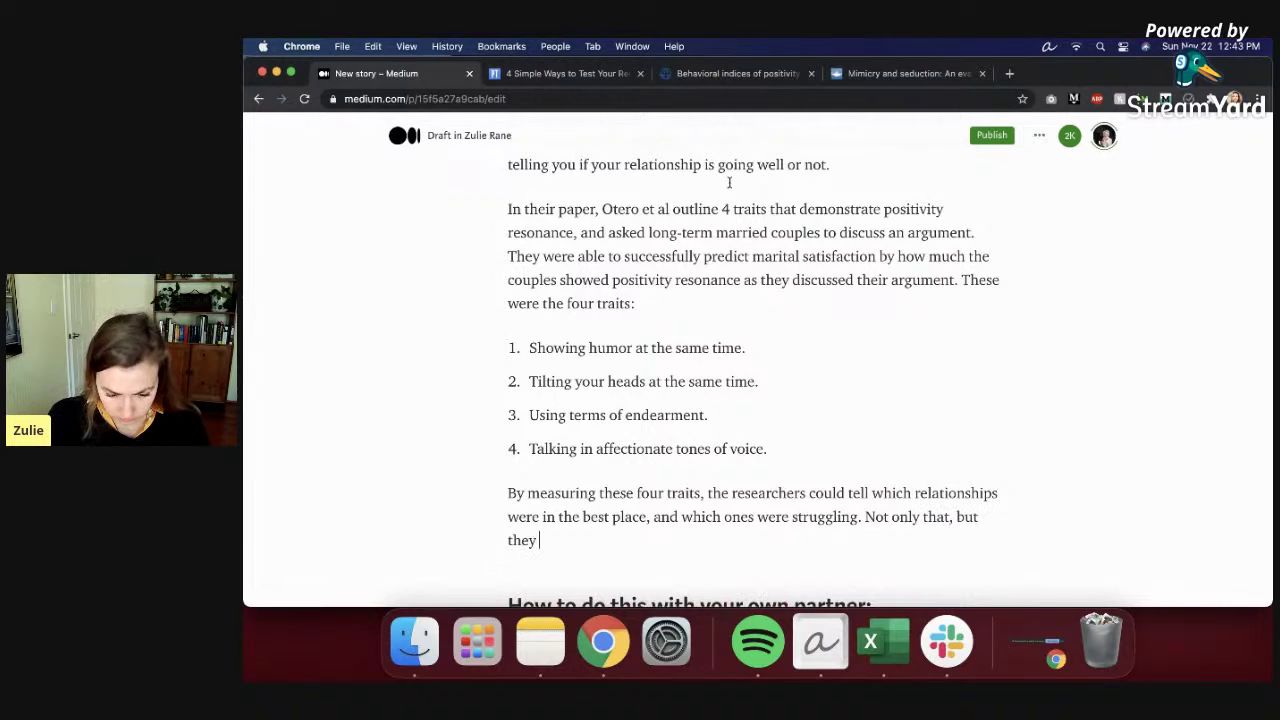
type("posited")
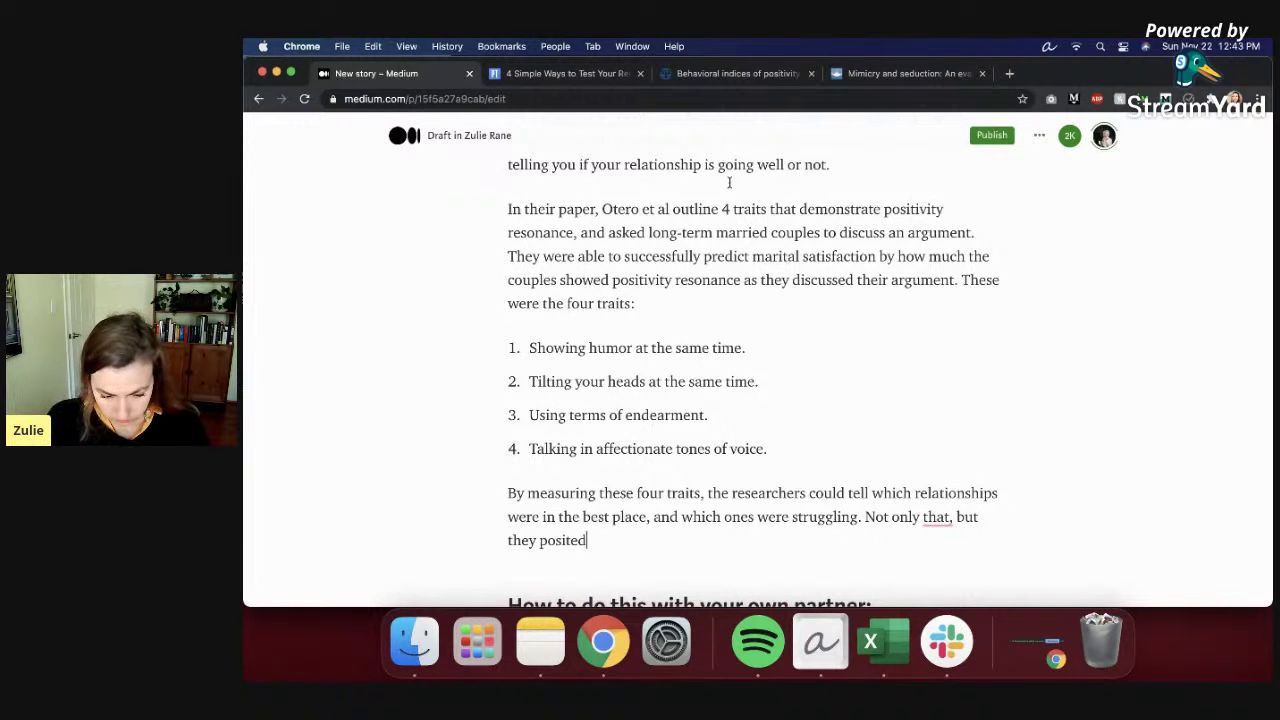
type(" that these trait")
key("BackSpace")
key("BackSpace")
type("these traits could not only")
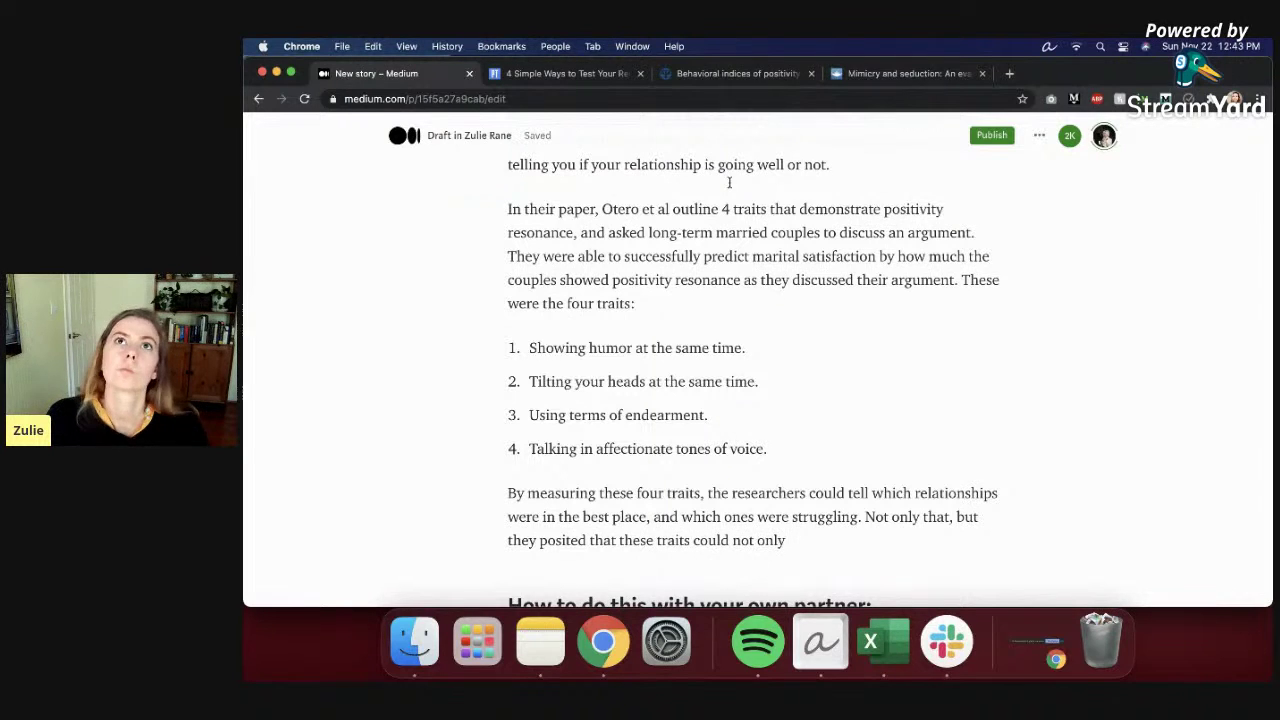
type(" show the c")
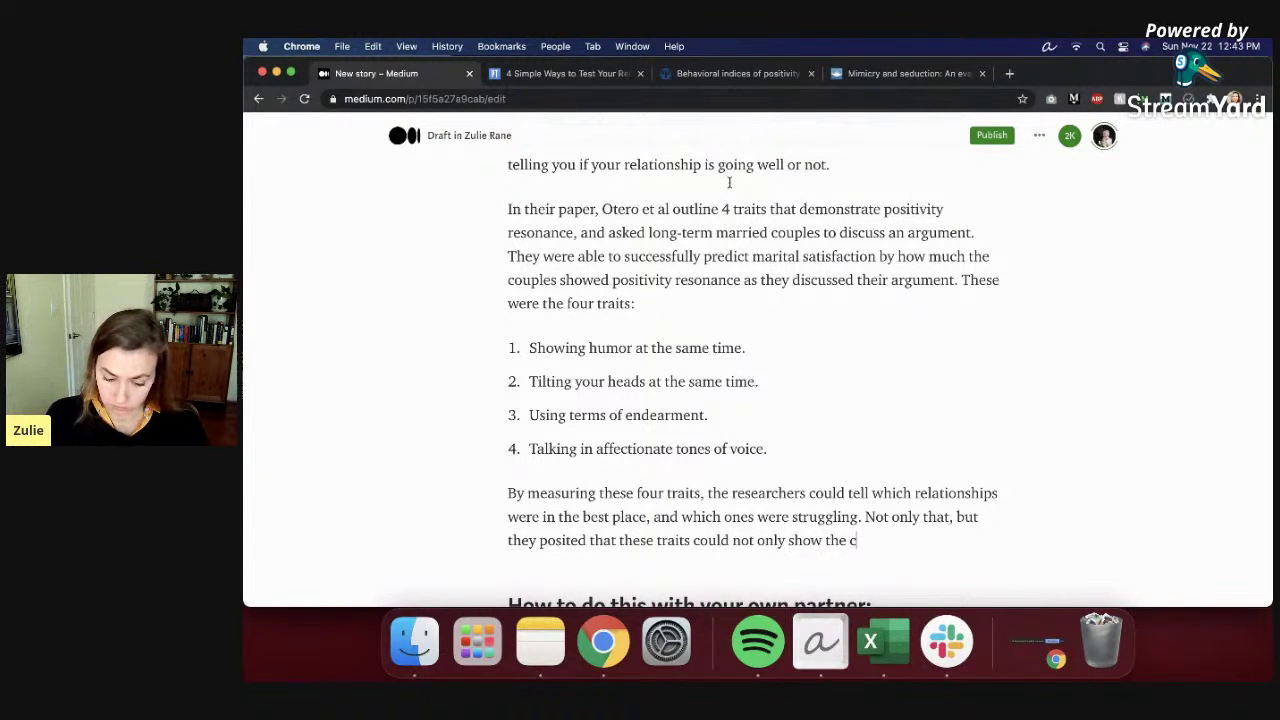
type("urrent state of the relationship, ")
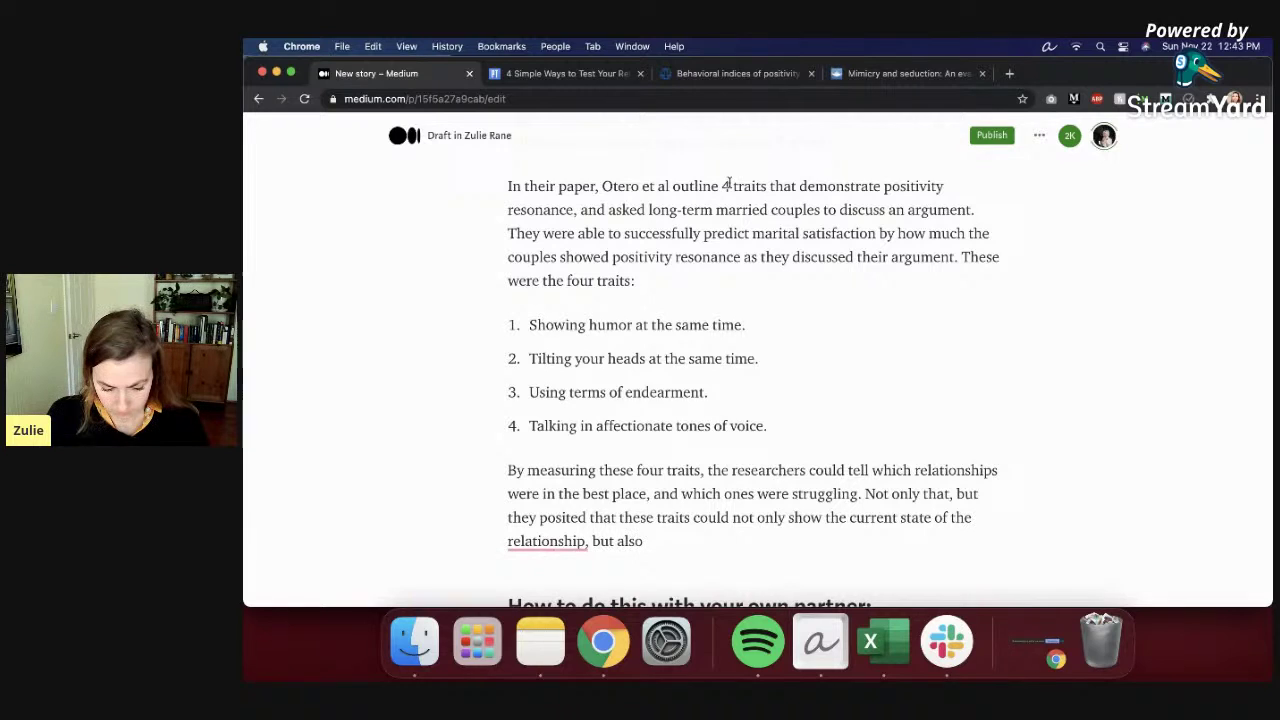
Step: Finish the sentence with "but also give a potential path to regain relationship satisfaction."
type("but also give a potenti")
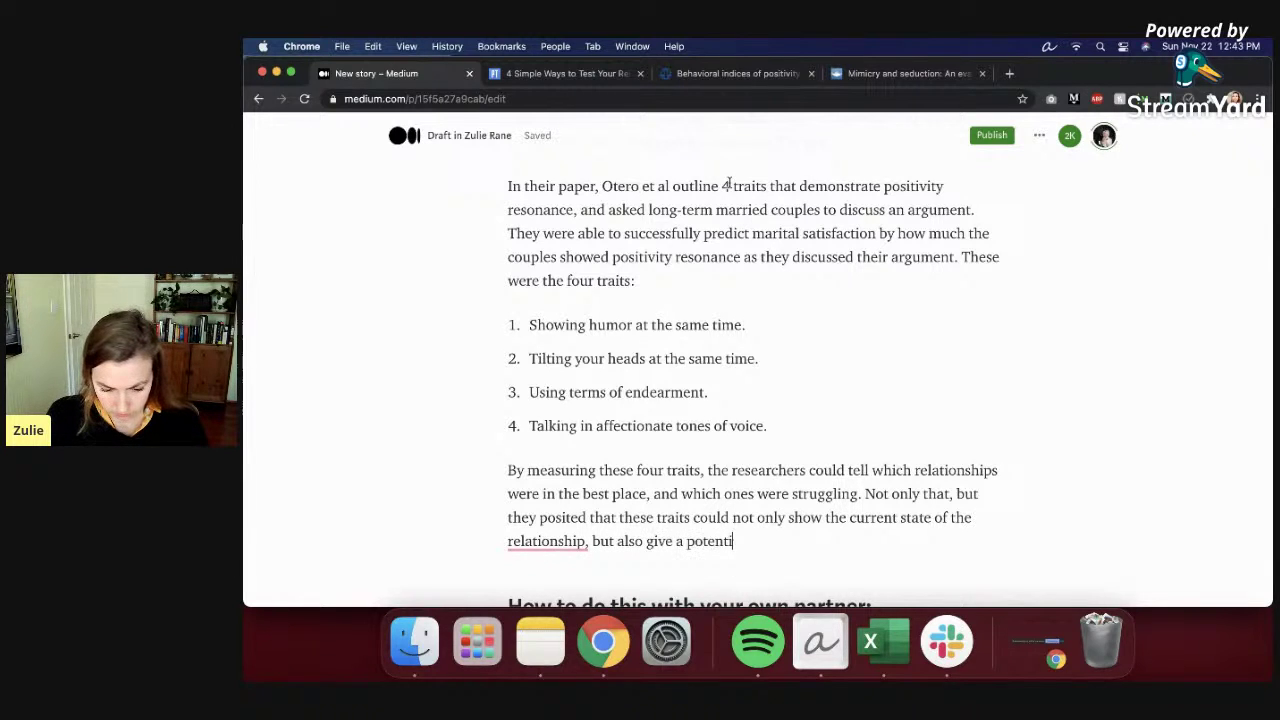
type("al path to regain ")
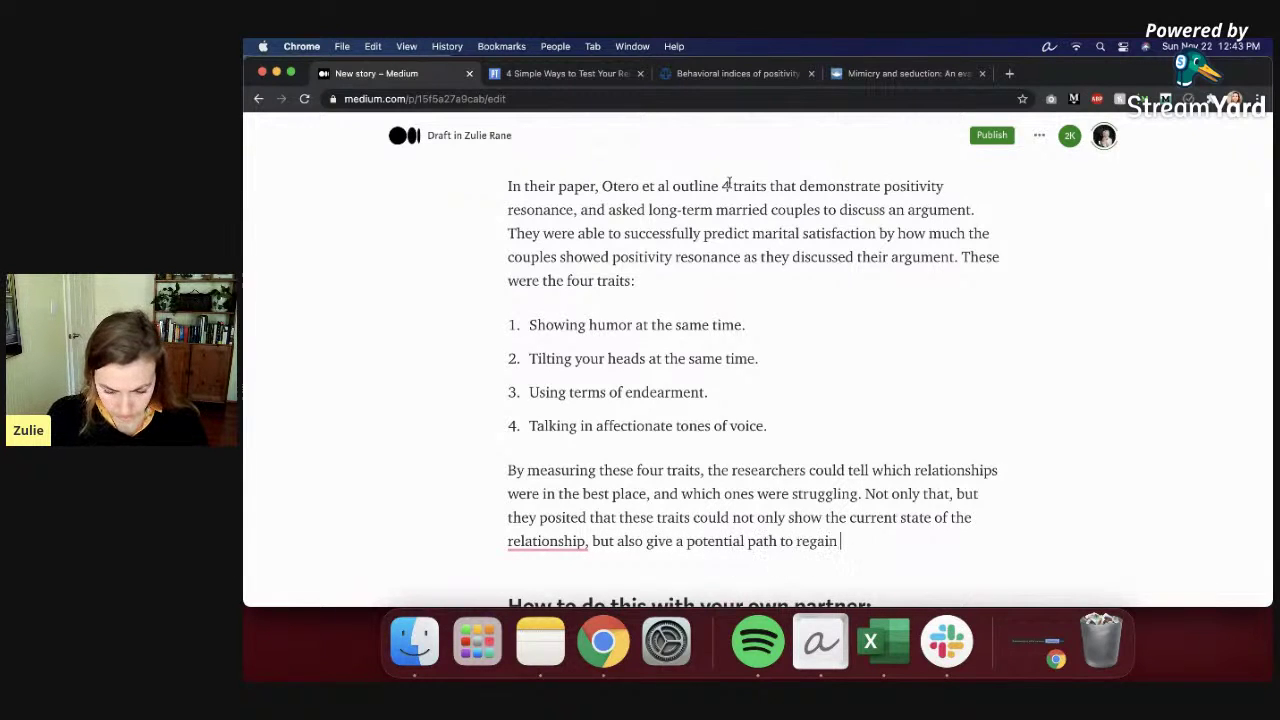
type("relationship ")
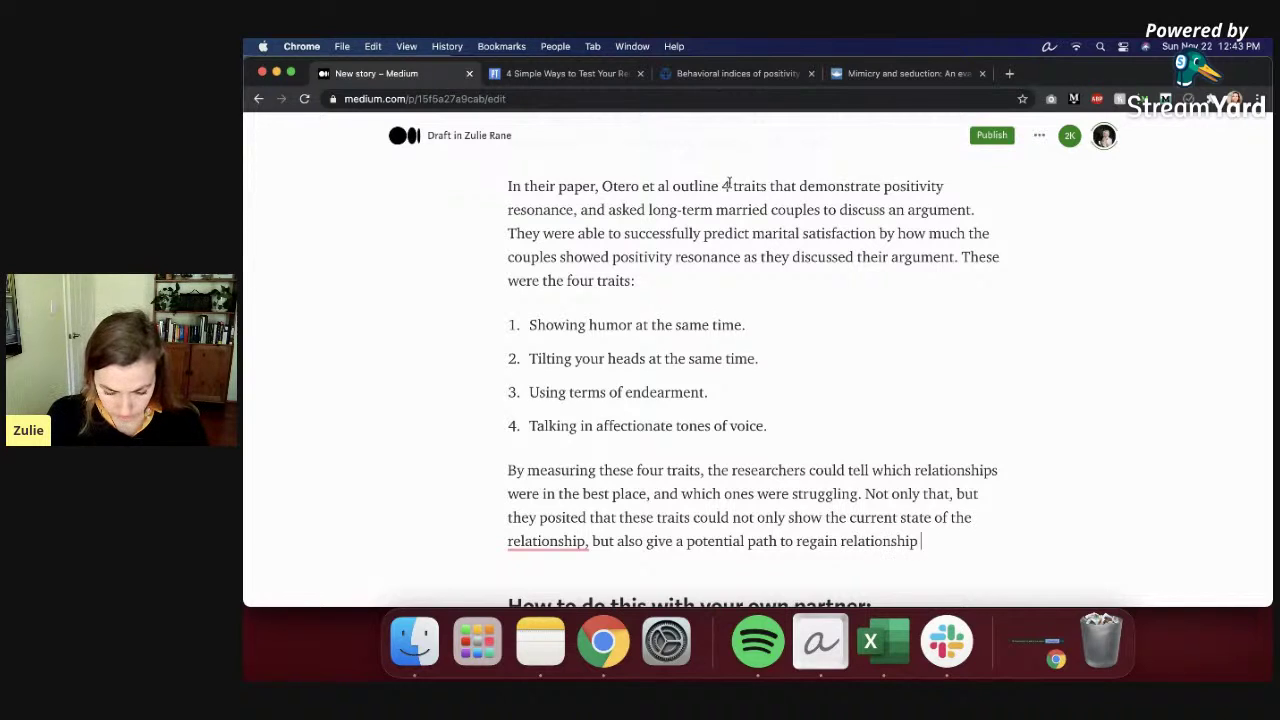
type("satisfaction.")
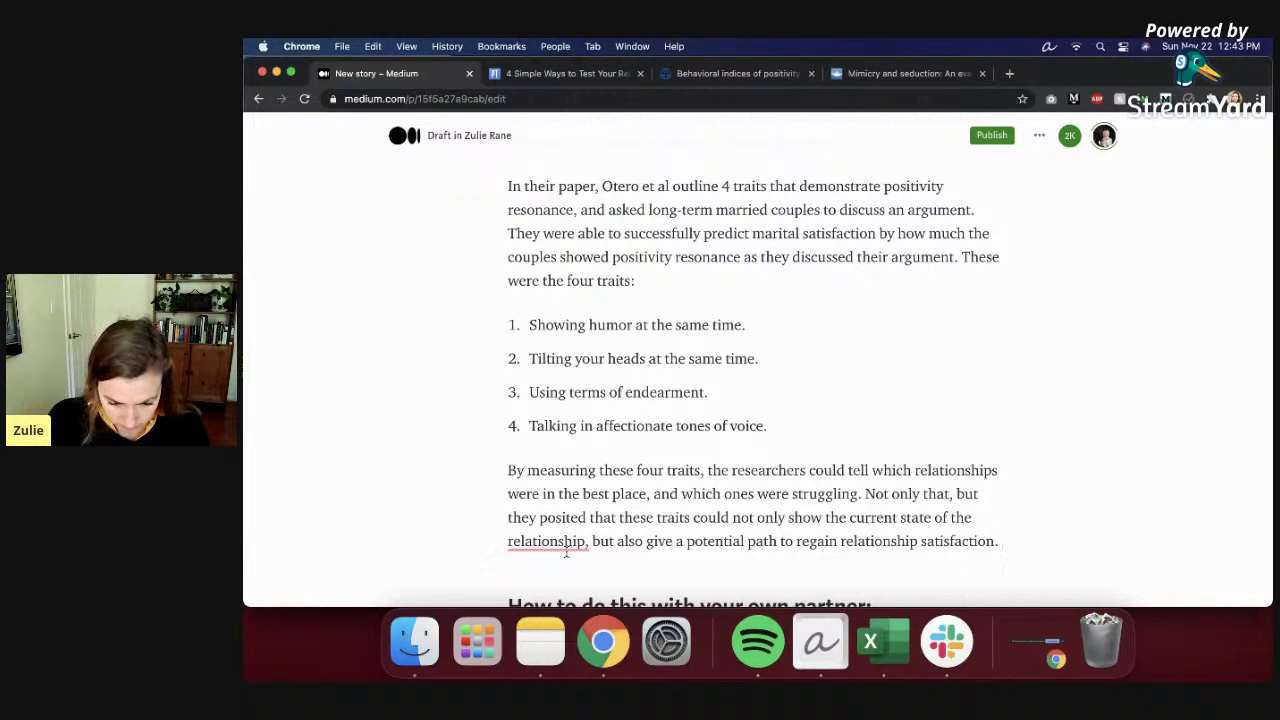
Step: Accept the grammar suggestion to drop the comma after "relationship" in the last sentence, and put the comma back
mouse_move(560, 541)
left_click(575, 455)
left_click(685, 553)
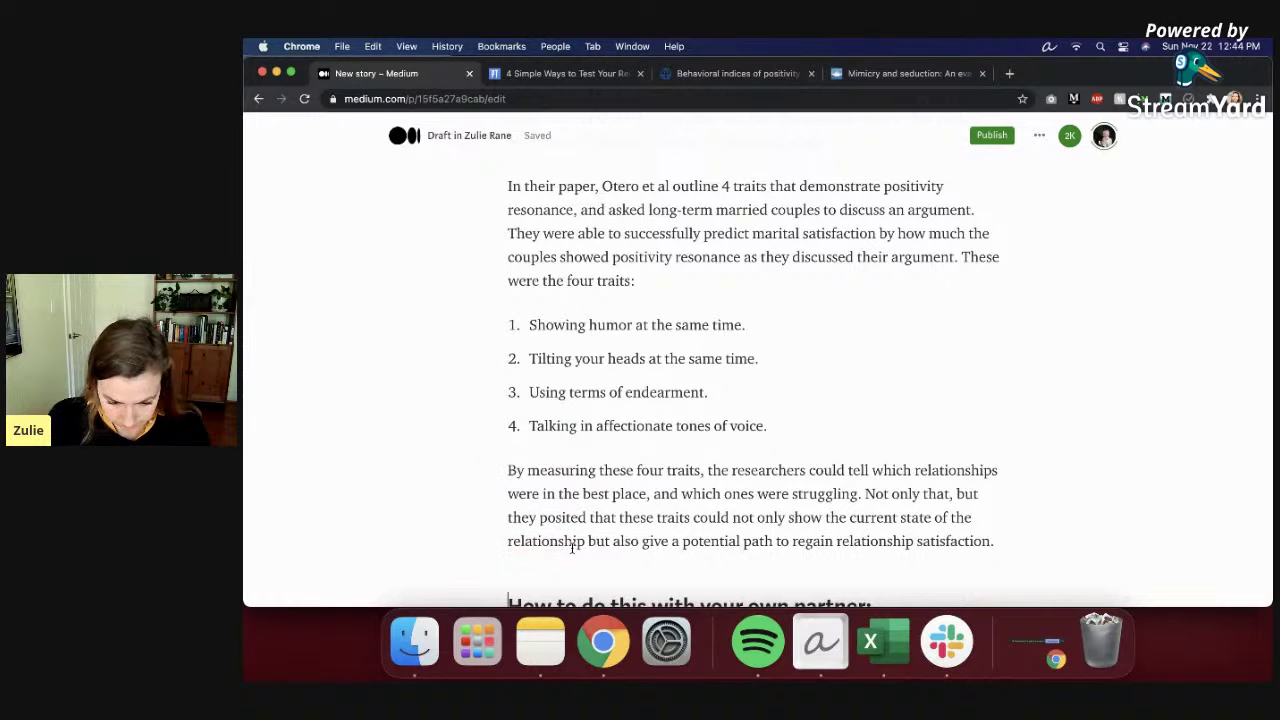
type(",")
scroll(609, 511, "down", 1)
left_click(566, 494)
left_click(571, 445)
Step: Review the draft from the new paragraph under the trait list back up to the title and introduction
scroll(751, 437, "down", 2)
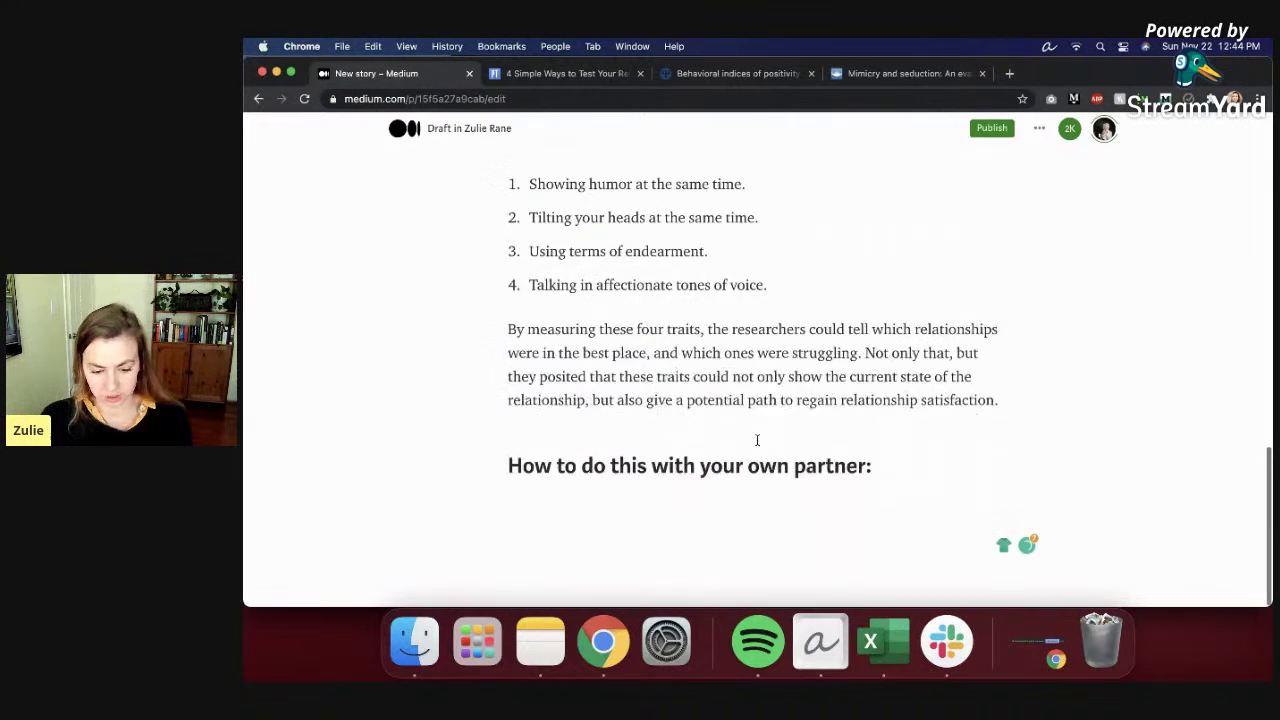
left_click(765, 383)
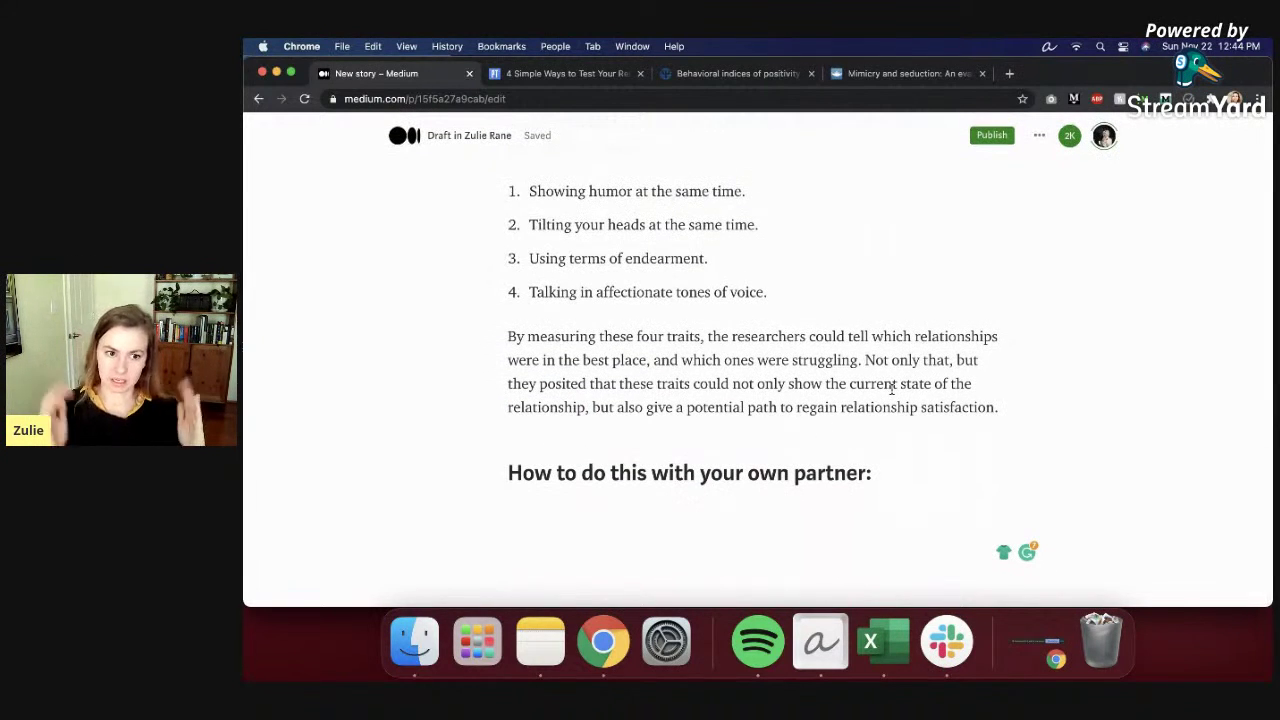
scroll(926, 404, "up", 1)
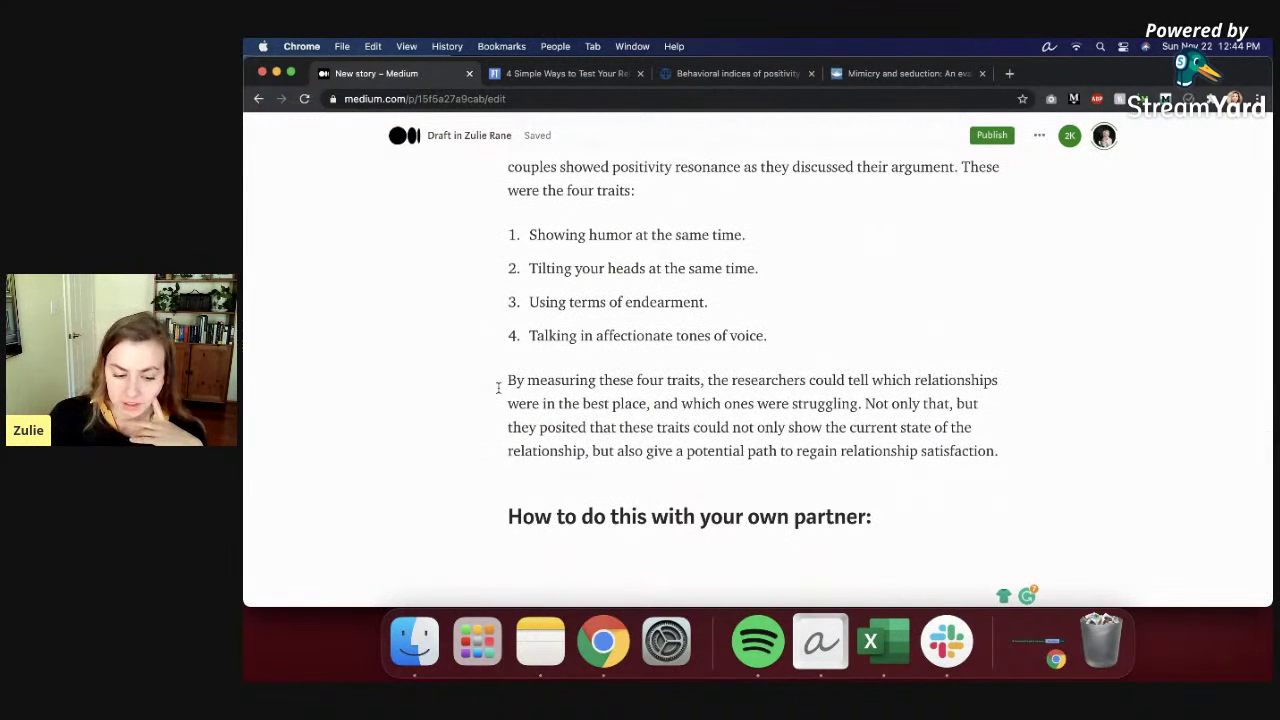
left_click_drag(484, 392, 1031, 446)
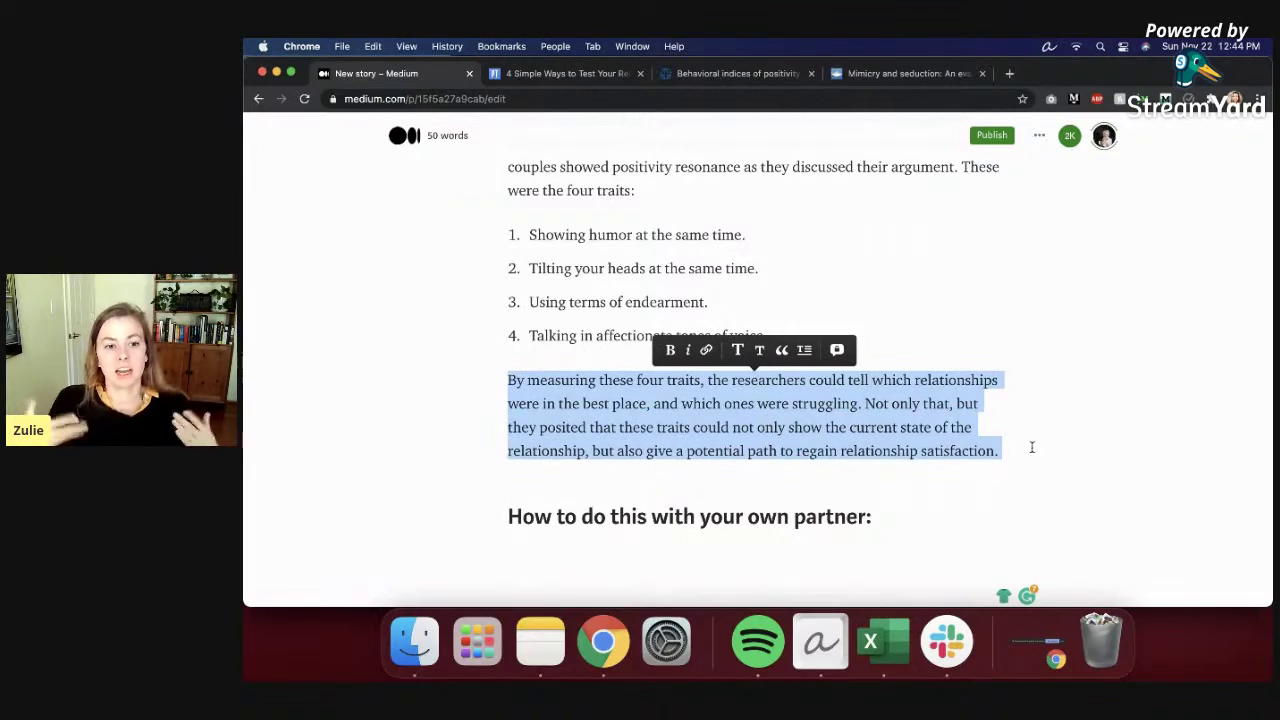
scroll(1031, 446, "up", 15)
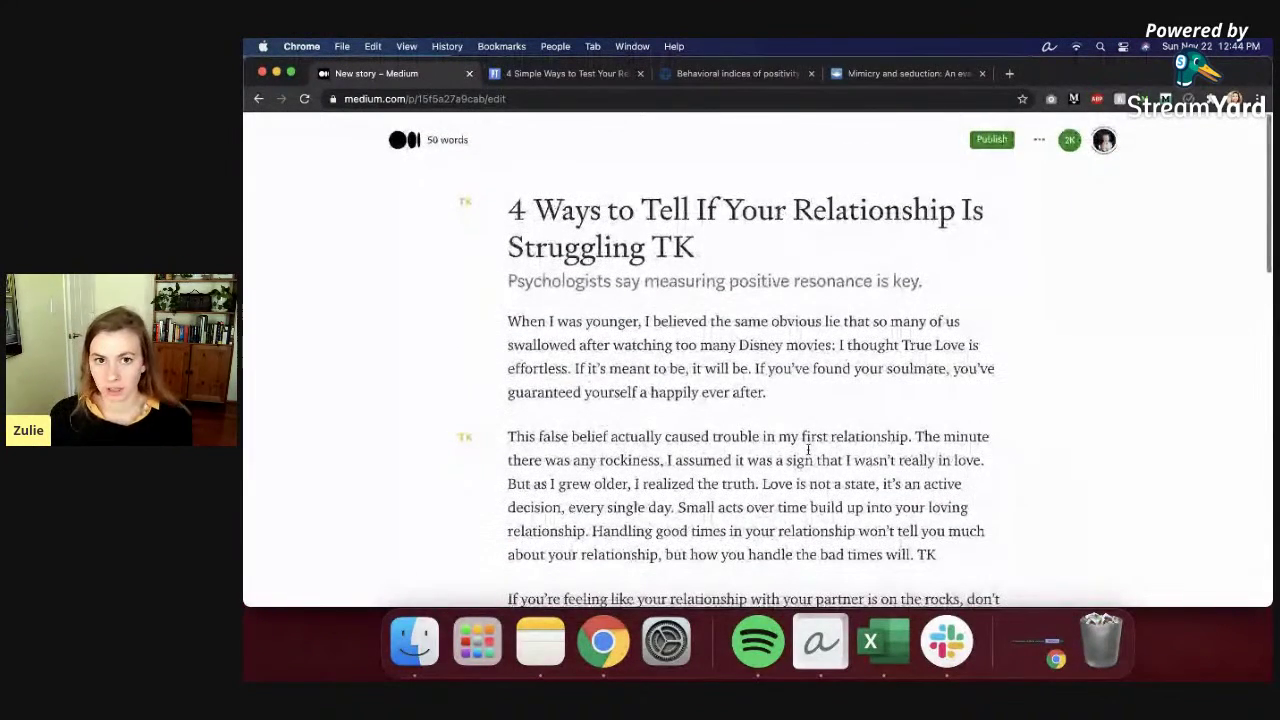
scroll(808, 450, "down", 5)
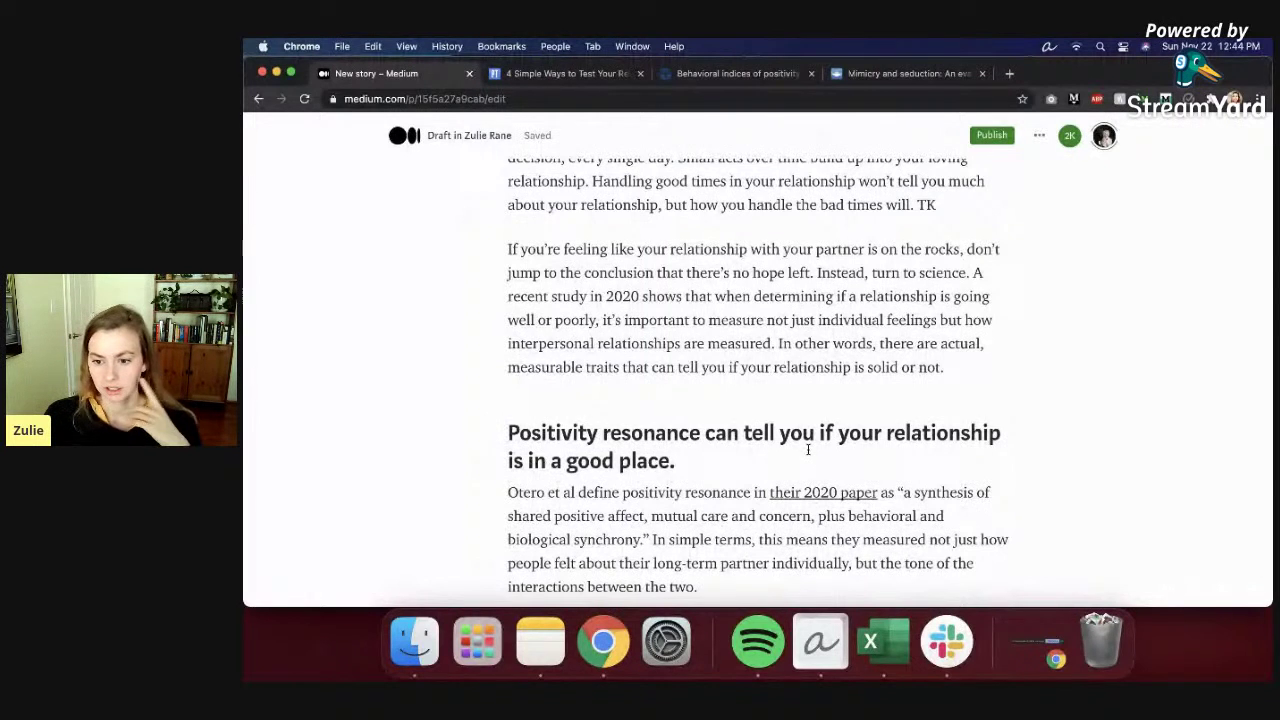
scroll(749, 141, "up", 5)
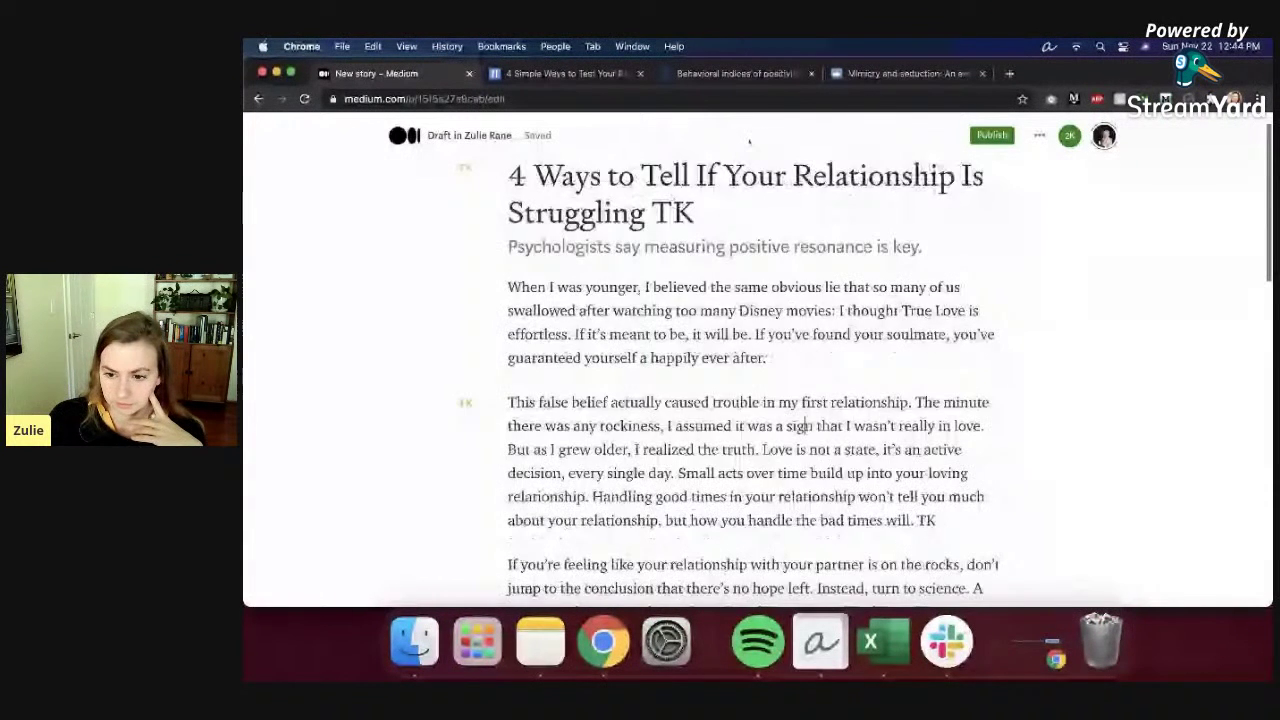
scroll(749, 141, "down", 10)
scroll(771, 134, "up", 9)
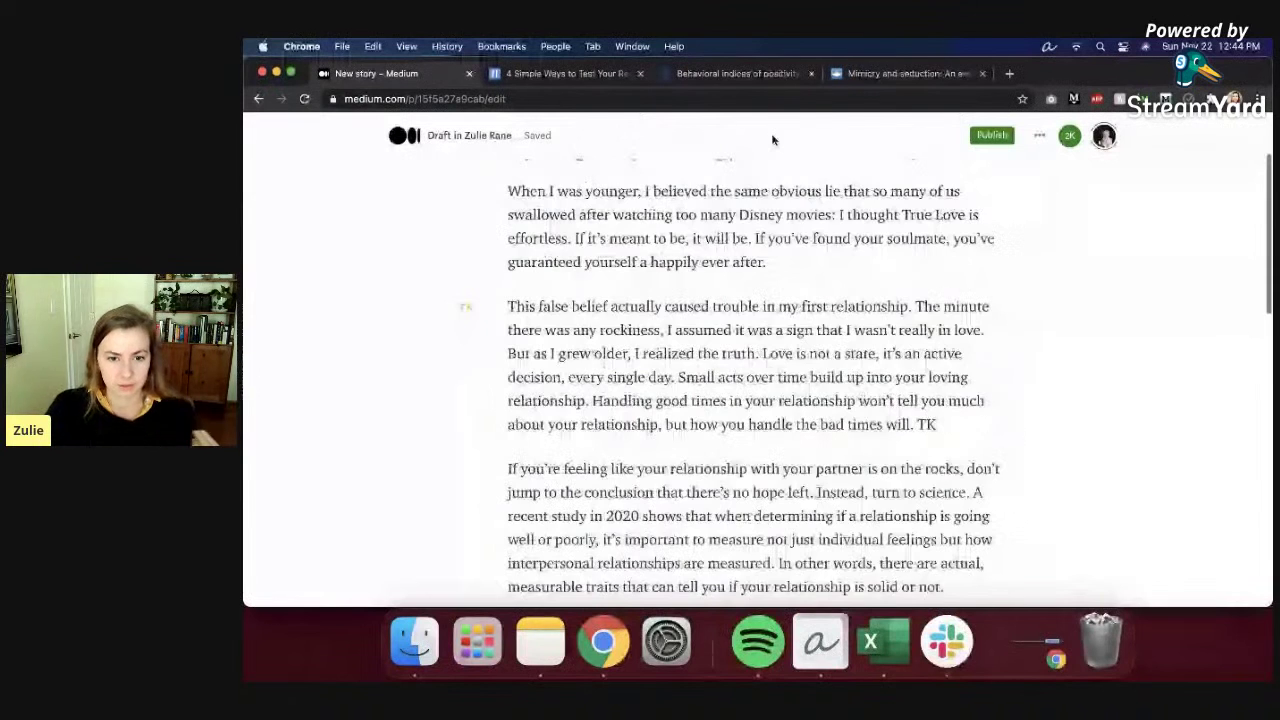
scroll(781, 115, "up", 1)
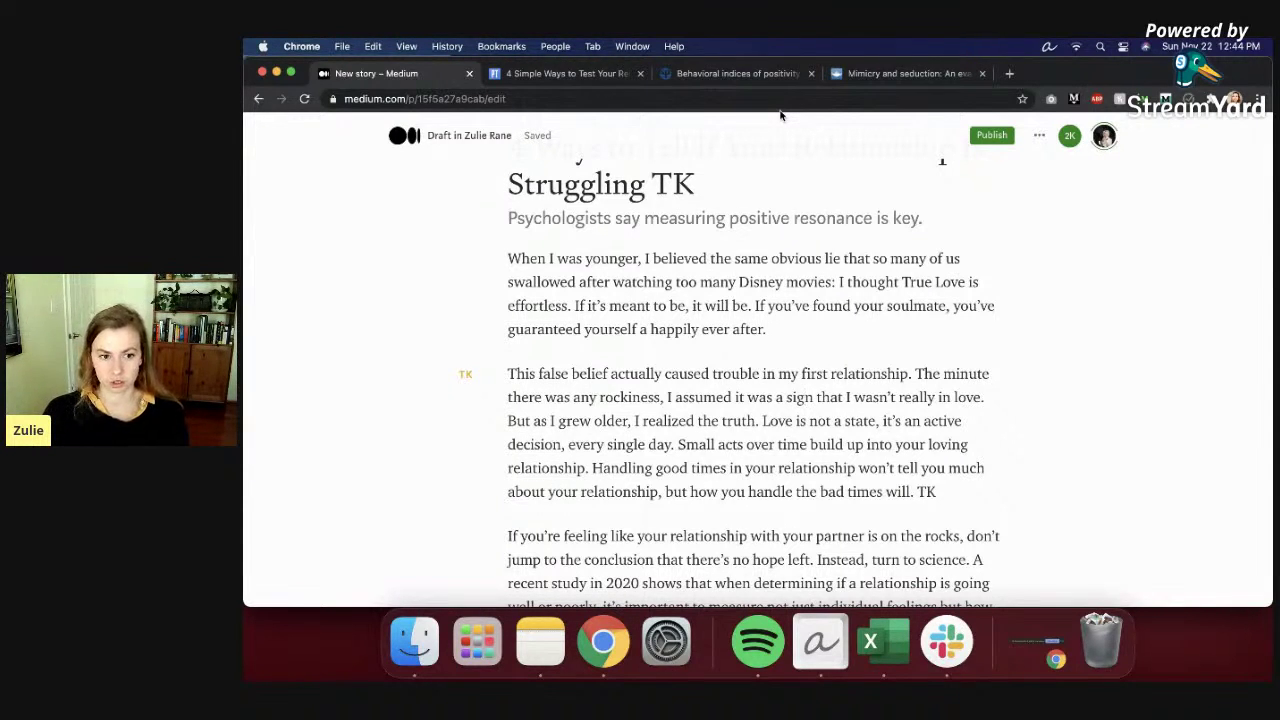
Step: Delete the sentences about the false belief and first relationship from the second introductory paragraph, starting it with "As I grew older"
scroll(809, 362, "down", 5)
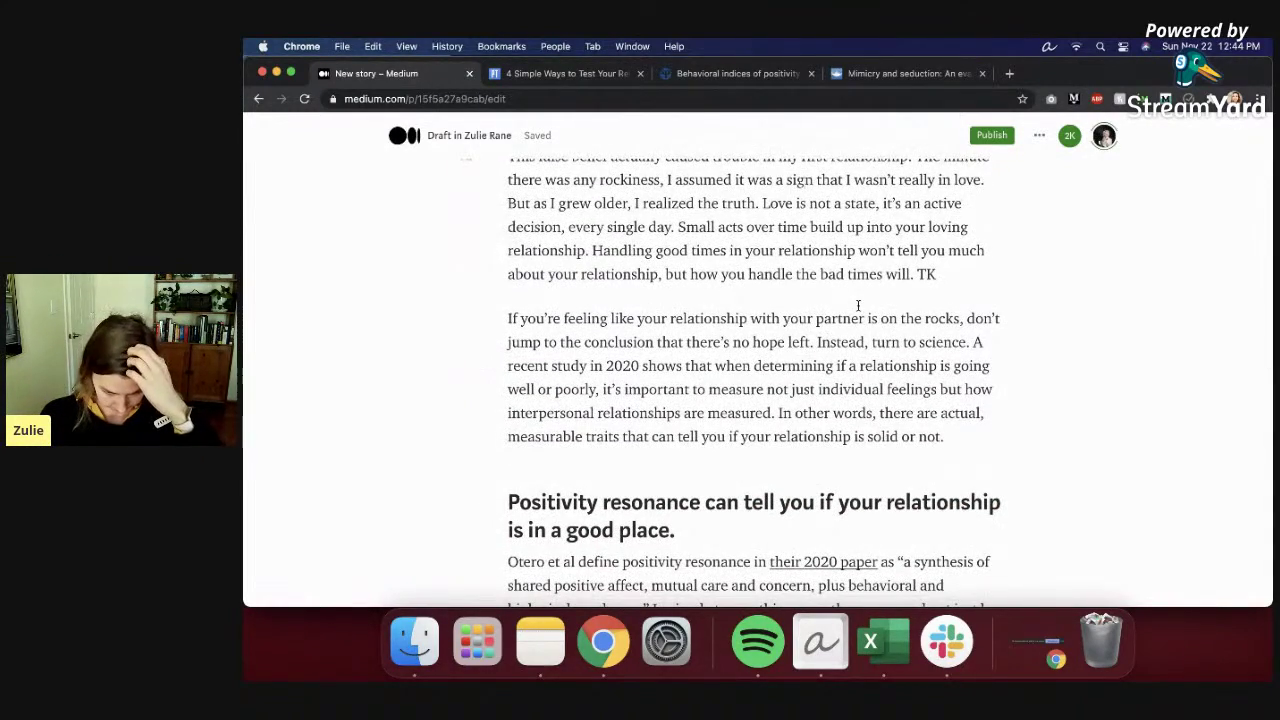
scroll(757, 247, "up", 2)
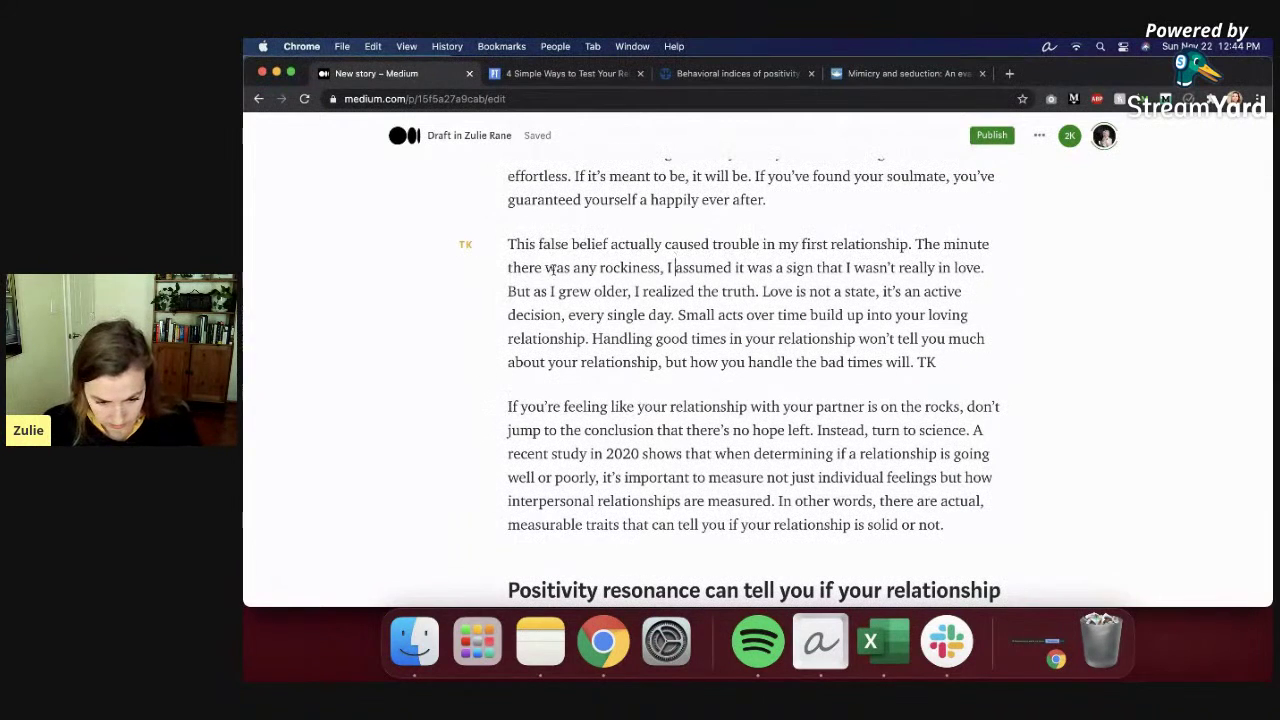
left_click_drag(537, 285, 508, 244)
type("A")
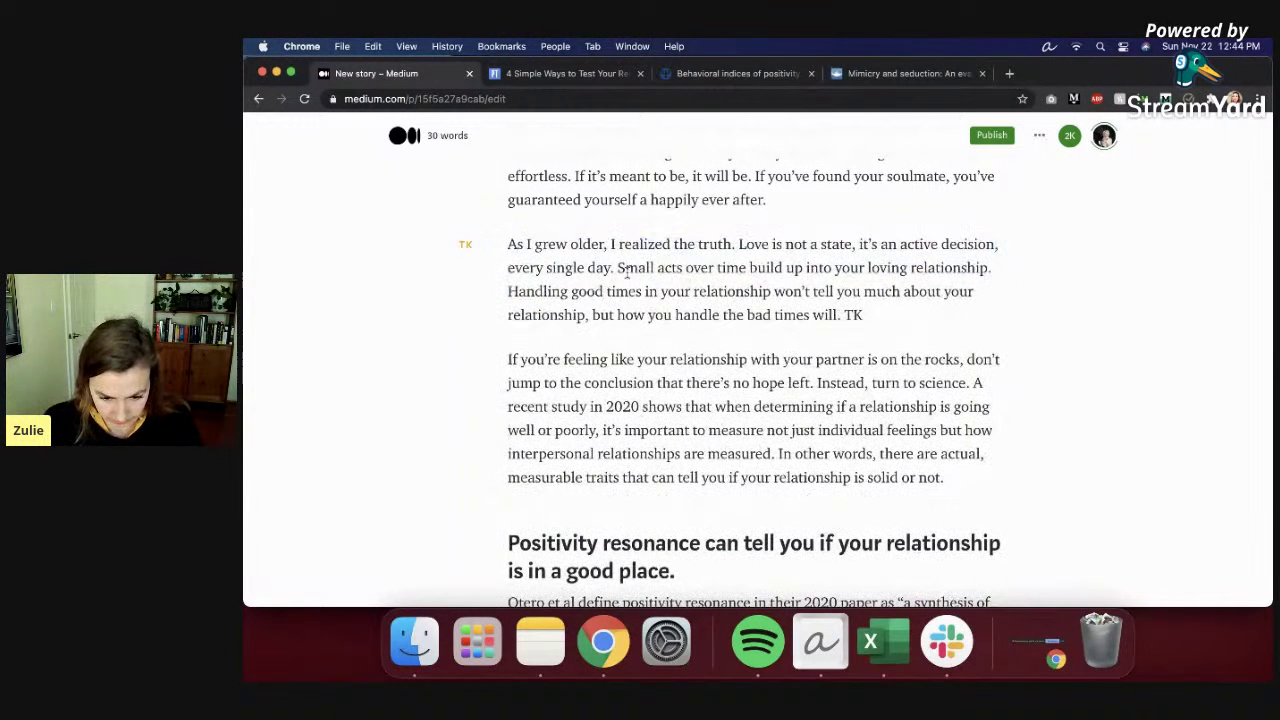
Step: Reword the start of the second introductory paragraph to "As I grew older, I realized that love is not a state of being"
left_click(740, 246)
left_click_drag(734, 245, 687, 245)
type("at")
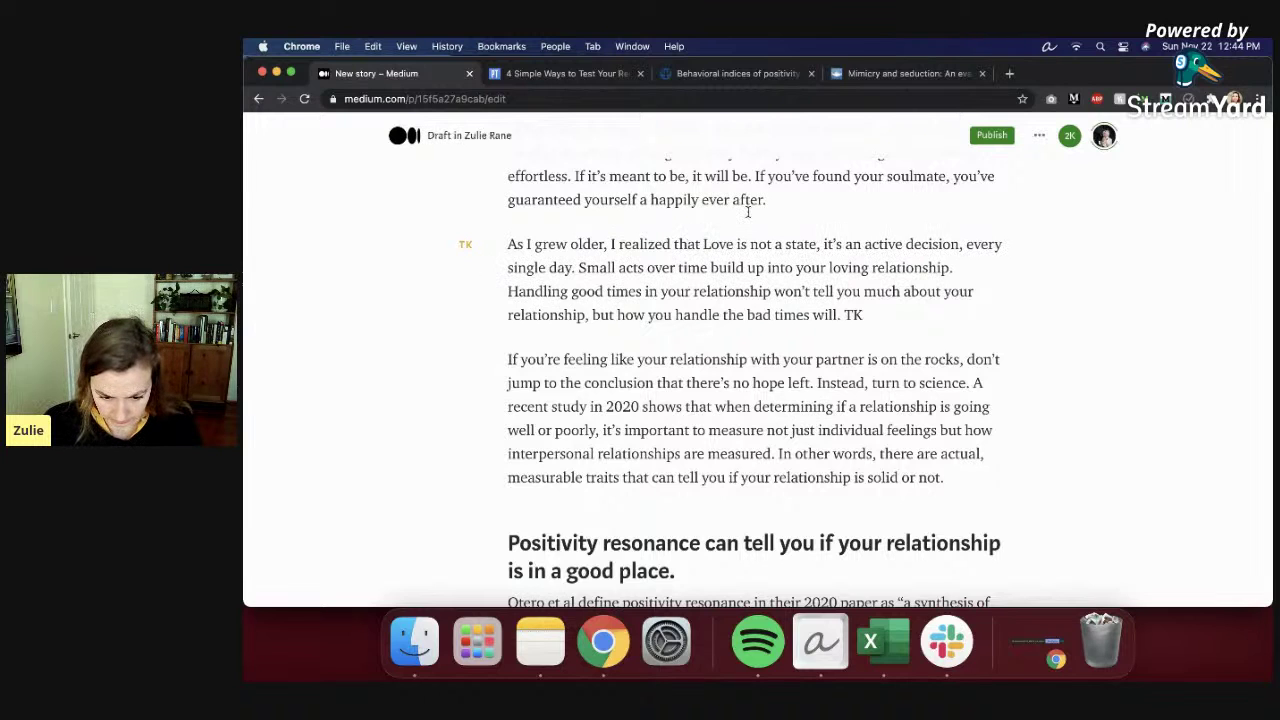
key("Delete")
type("l")
type(" of being")
Step: Remove "every single day" and the closing "TK" placeholder from the second introductory paragraph
left_click_drag(670, 268, 563, 268)
key("BackSpace")
left_click(856, 314)
key("BackSpace")
key("BackSpace")
key("BackSpace")
Step: Reword the article's last heading to "How to measure and build positivity resonance with your own partner." and start a new paragraph under it
scroll(797, 365, "down", 1)
scroll(797, 365, "down", 1)
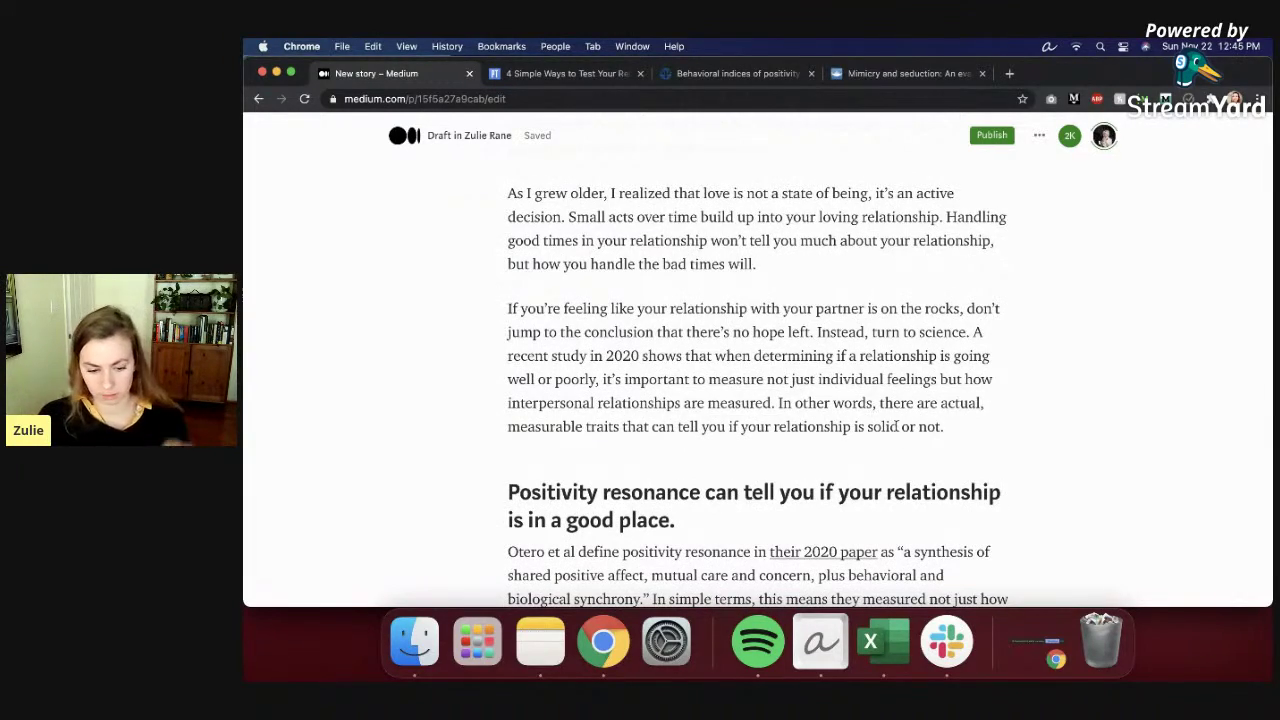
scroll(899, 426, "down", 2)
scroll(889, 419, "down", 5)
scroll(889, 419, "down", 3)
left_click(876, 490)
left_click_drag(876, 490, 583, 490)
type("measure and build positivity resonacn")
key("BackSpace")
key("BackSpace")
type("nce with your own partner.")
key("Return")
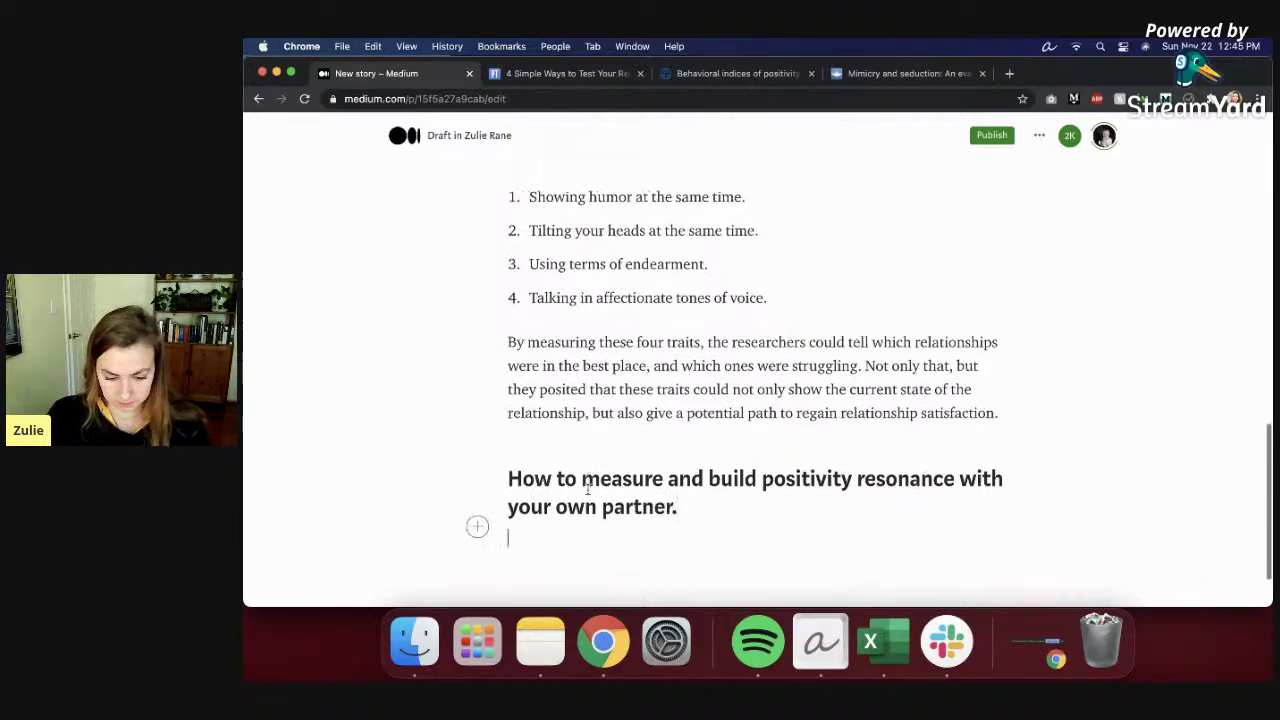
scroll(560, 485, "up", 10)
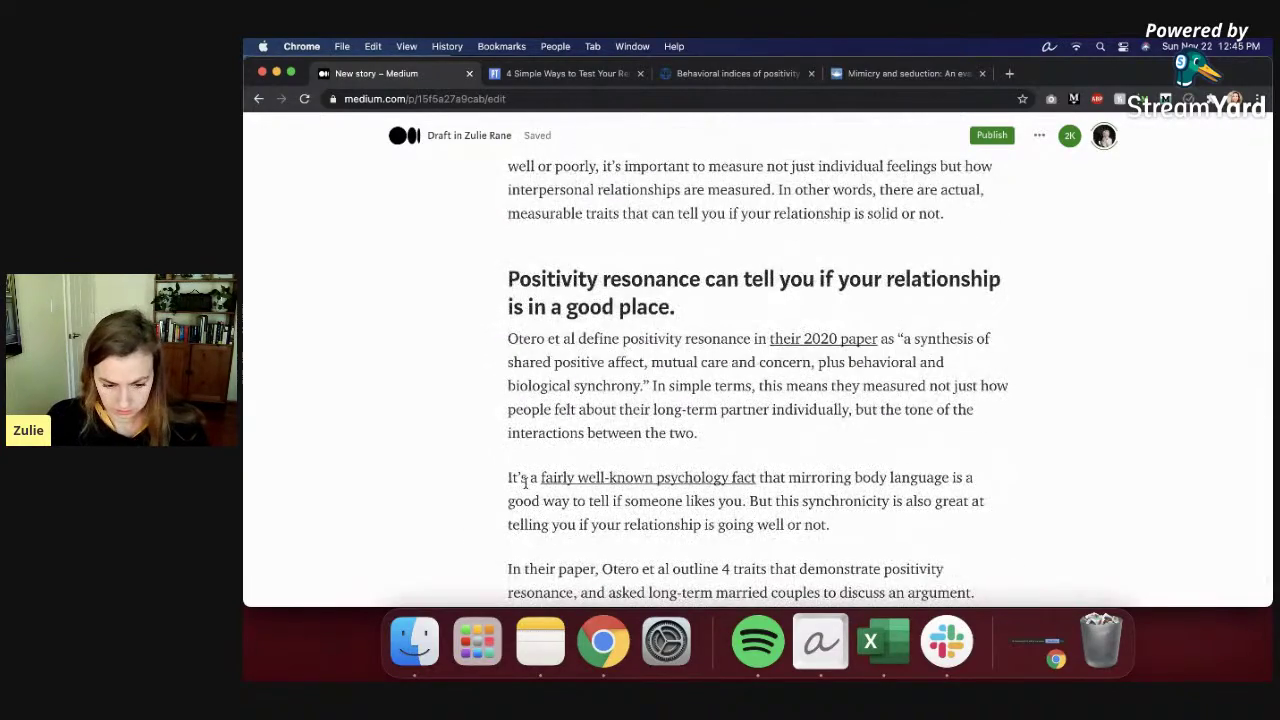
scroll(524, 482, "up", 10)
scroll(528, 490, "down", 20)
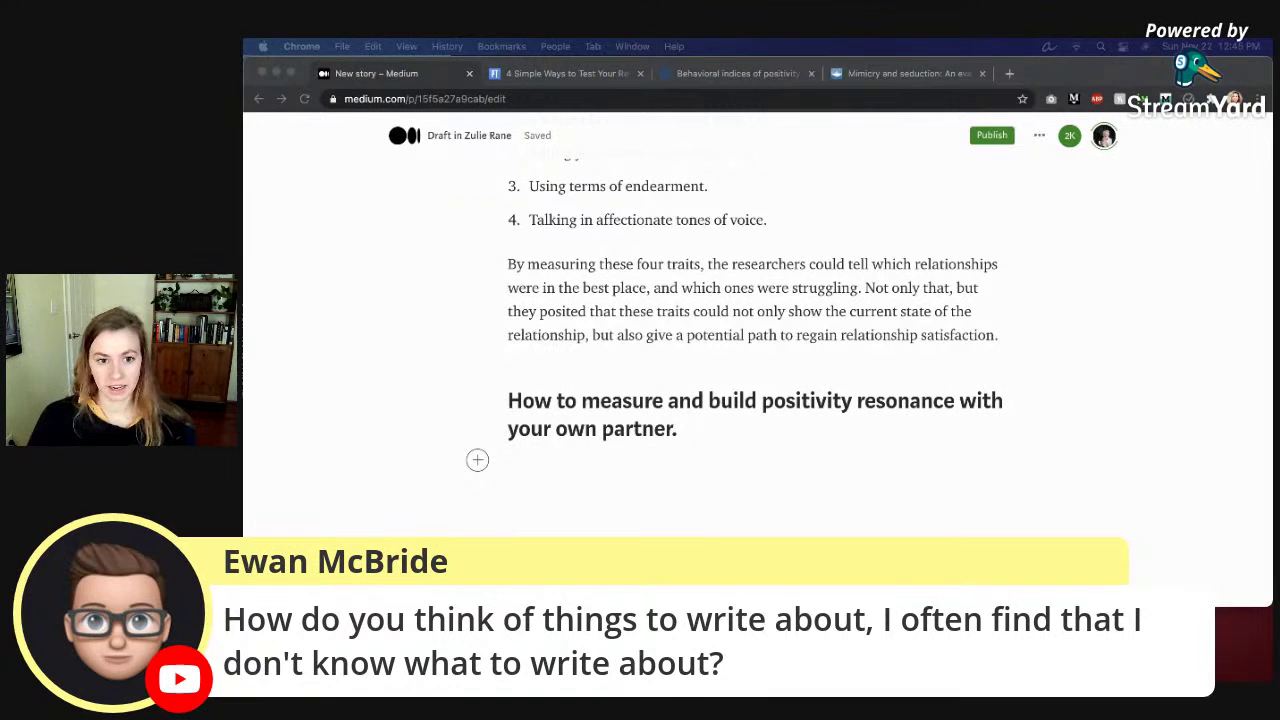
Step: Open the list of story drafts and look through the saved article ideas
left_click(1104, 137)
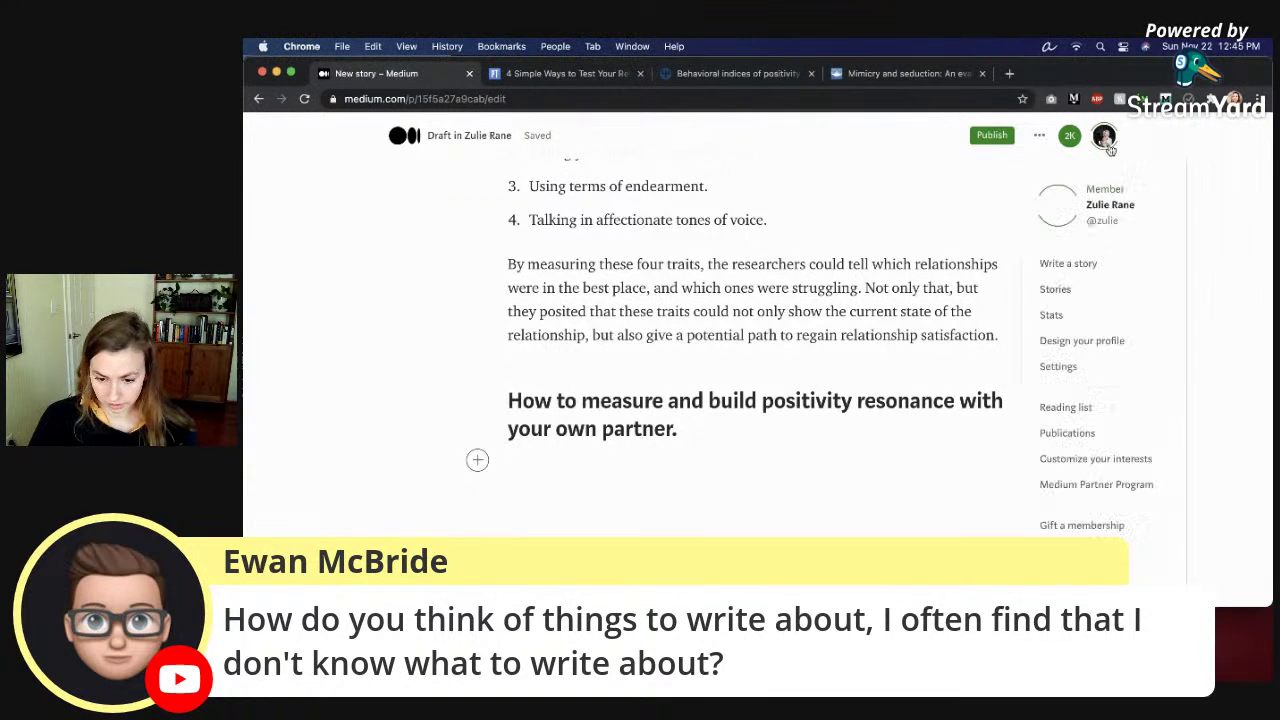
left_click(1060, 298)
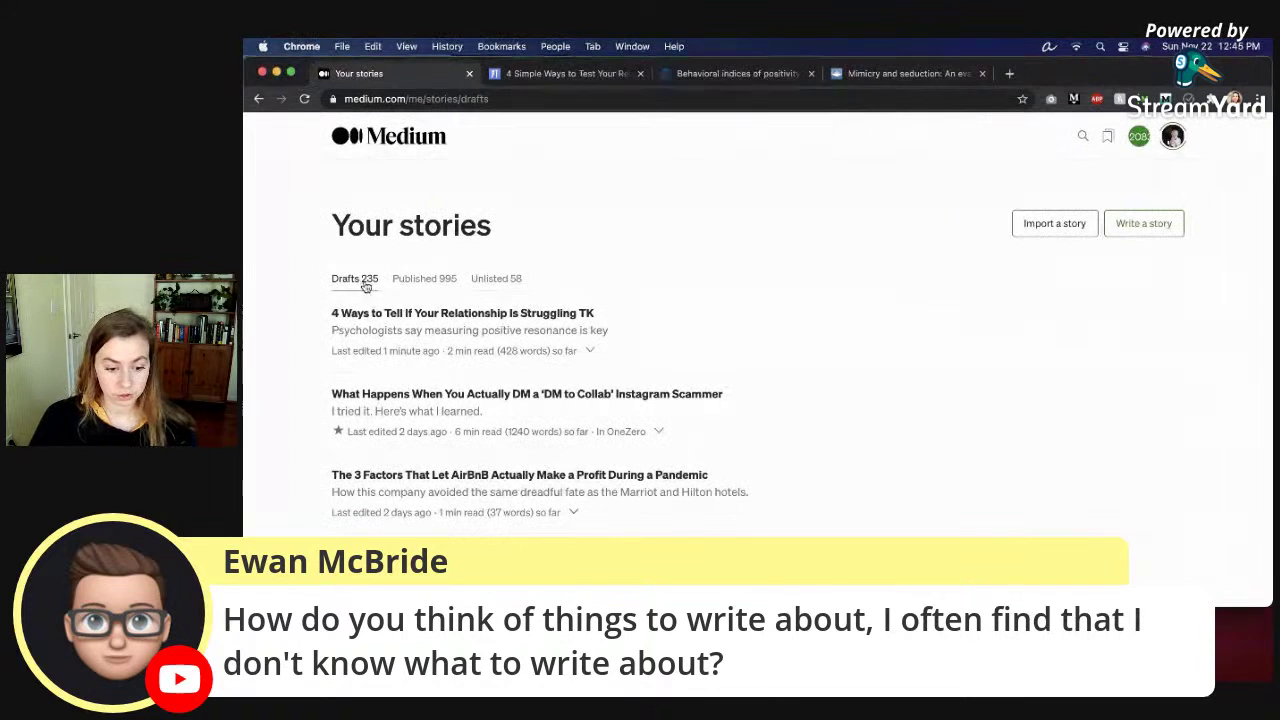
scroll(697, 429, "down", 15)
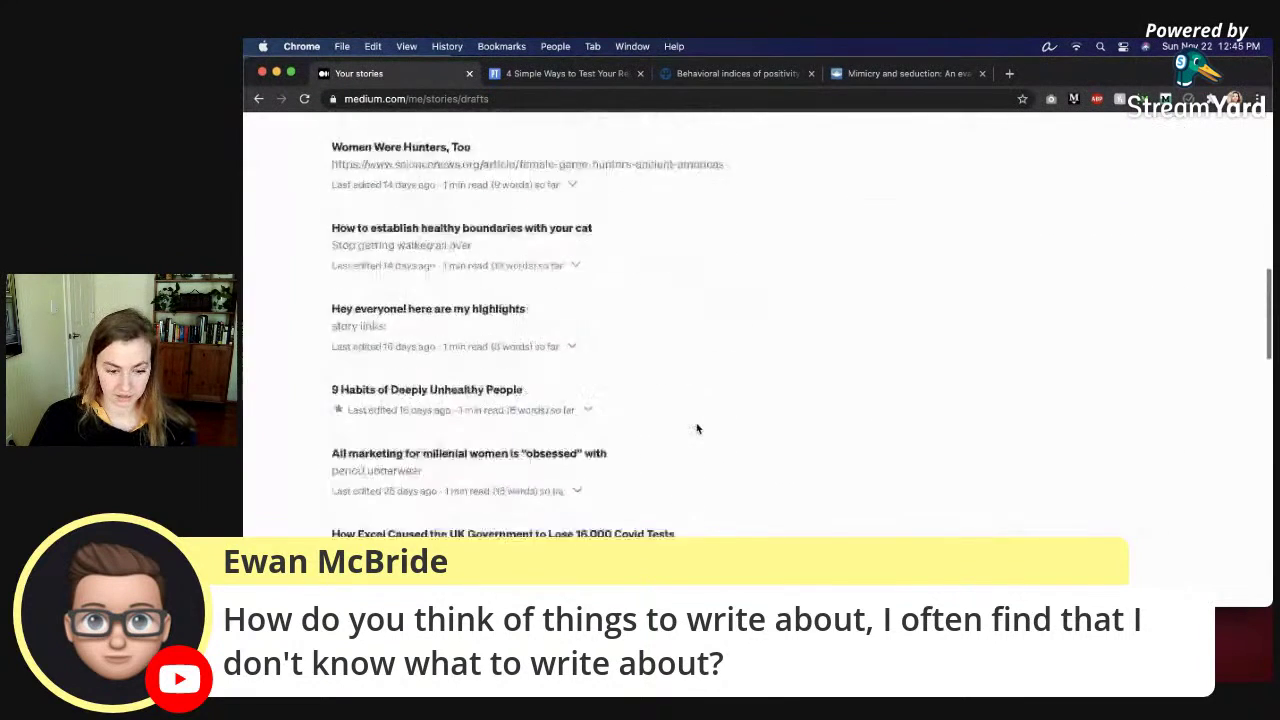
scroll(697, 429, "down", 5)
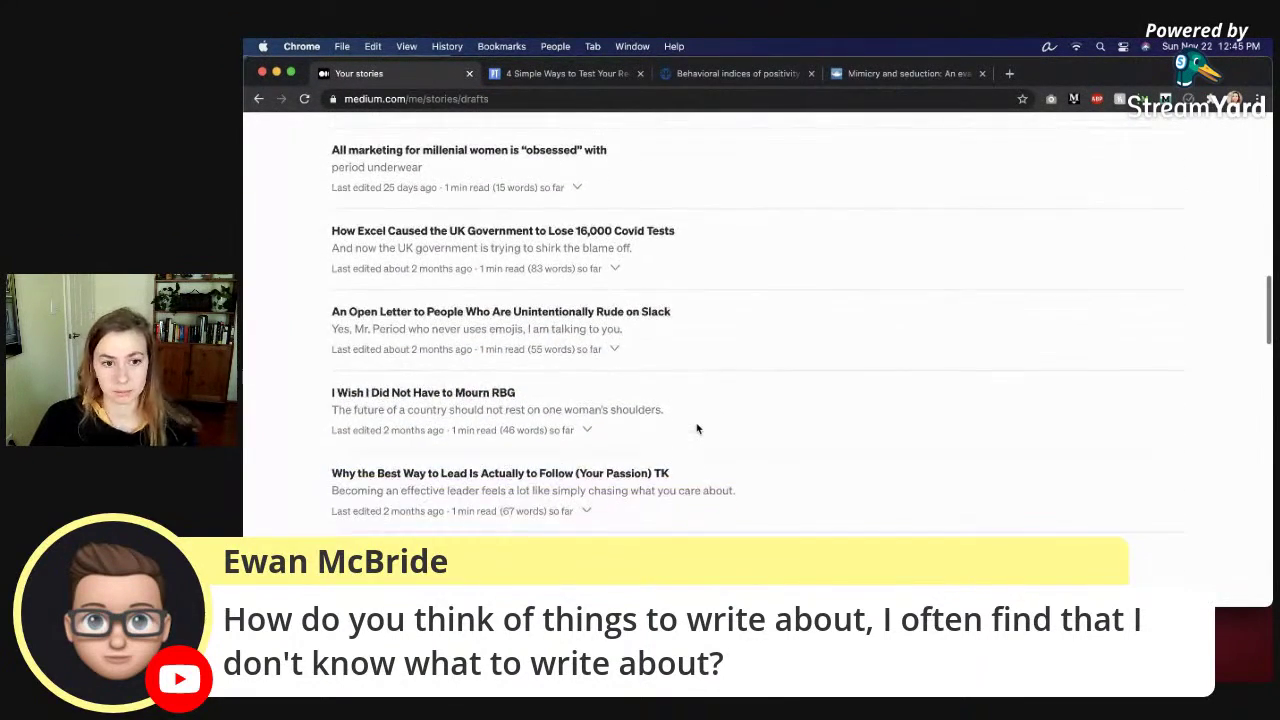
scroll(697, 429, "down", 4)
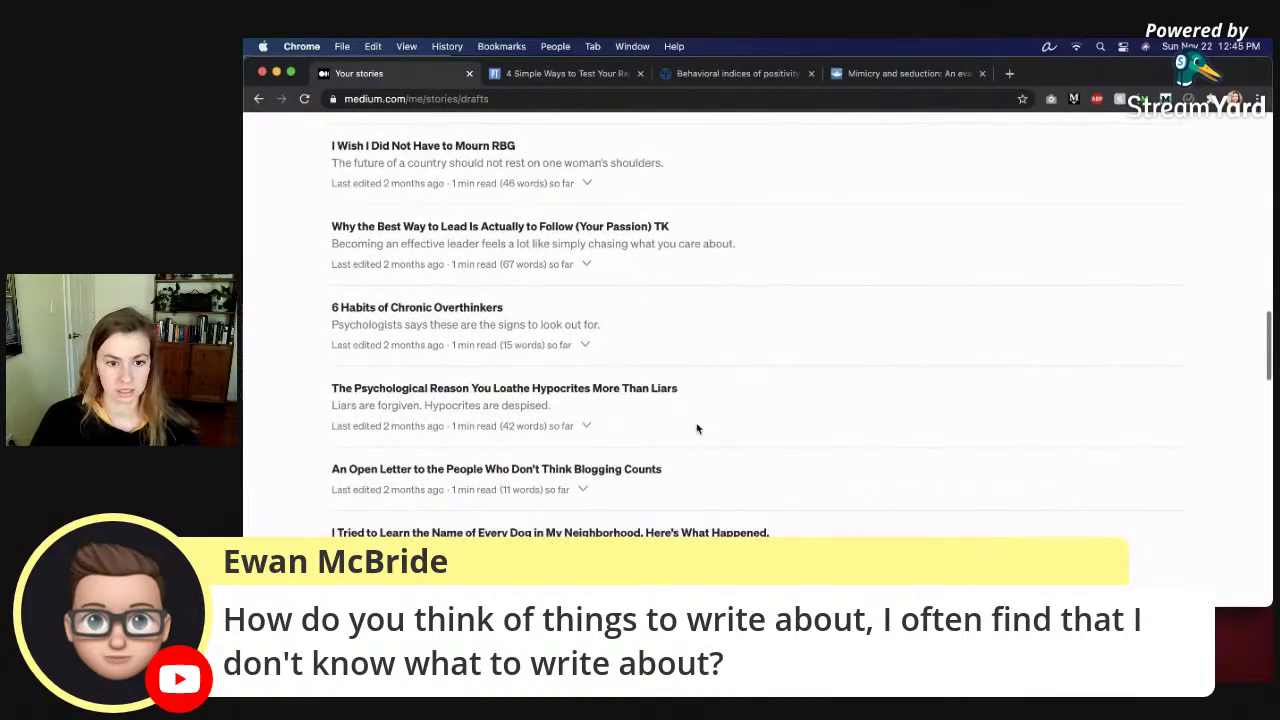
scroll(697, 429, "down", 2)
scroll(697, 432, "up", 20)
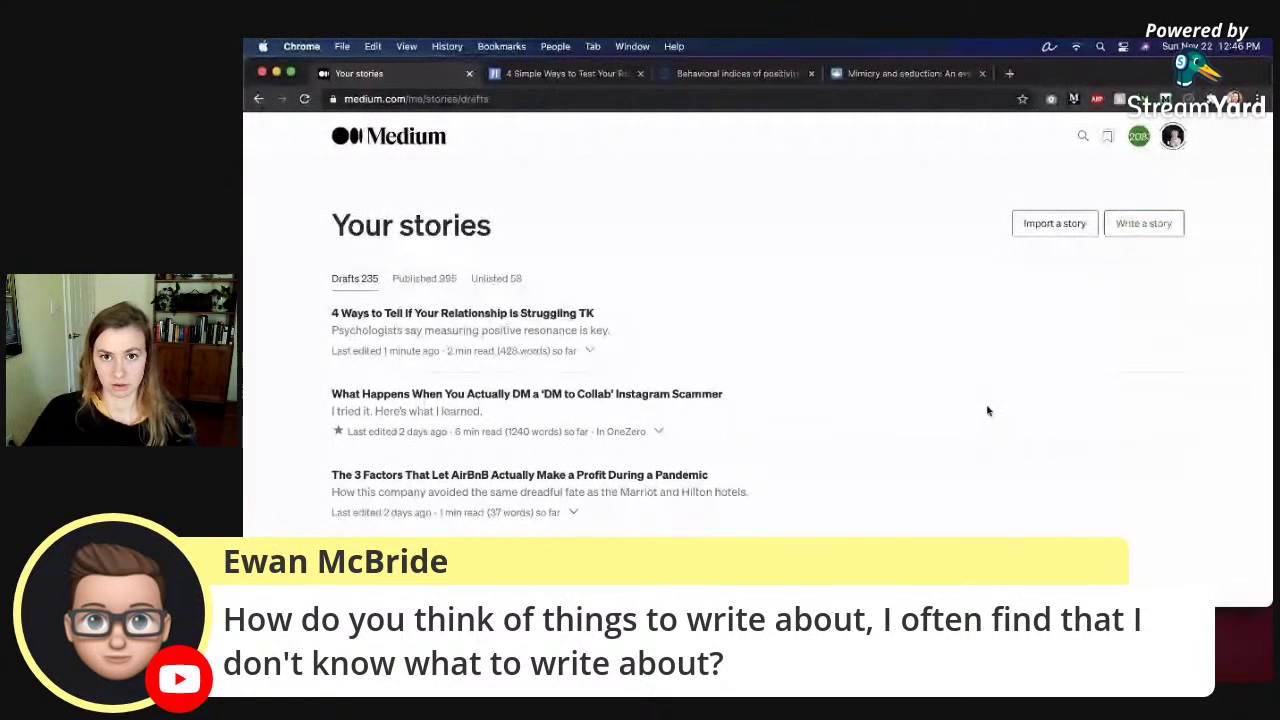
scroll(914, 457, "down", 2)
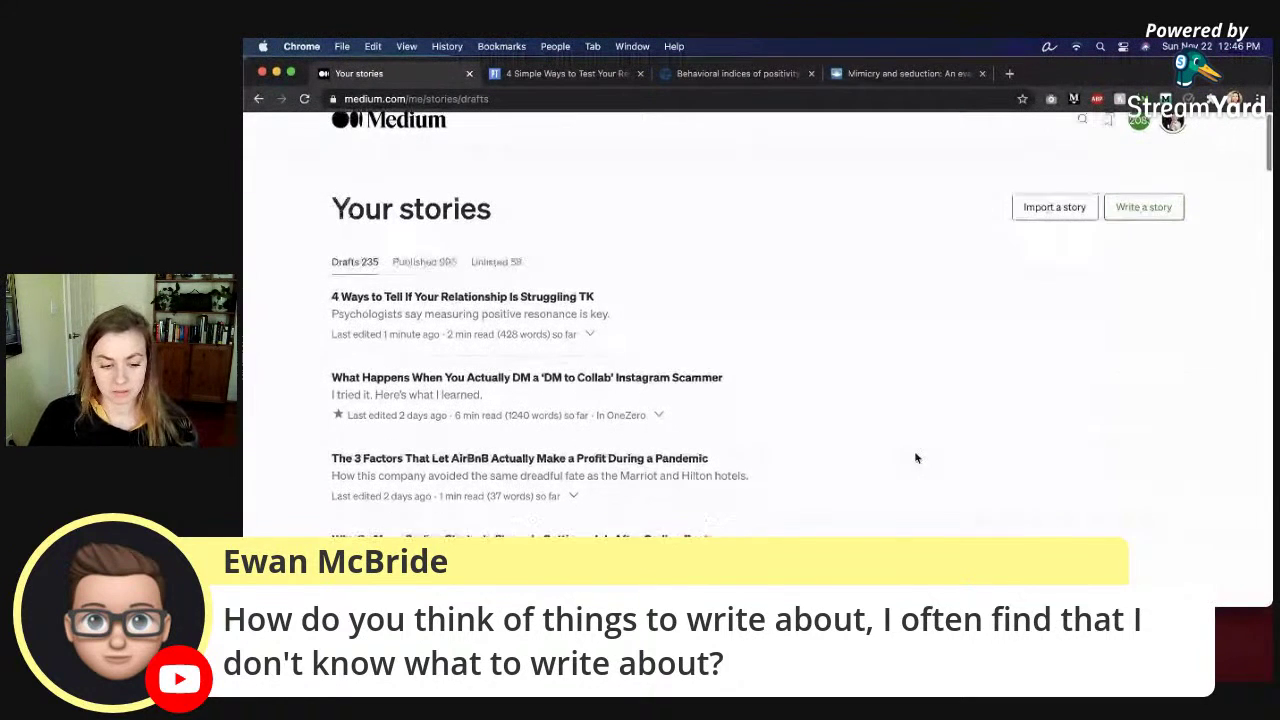
scroll(915, 458, "up", 2)
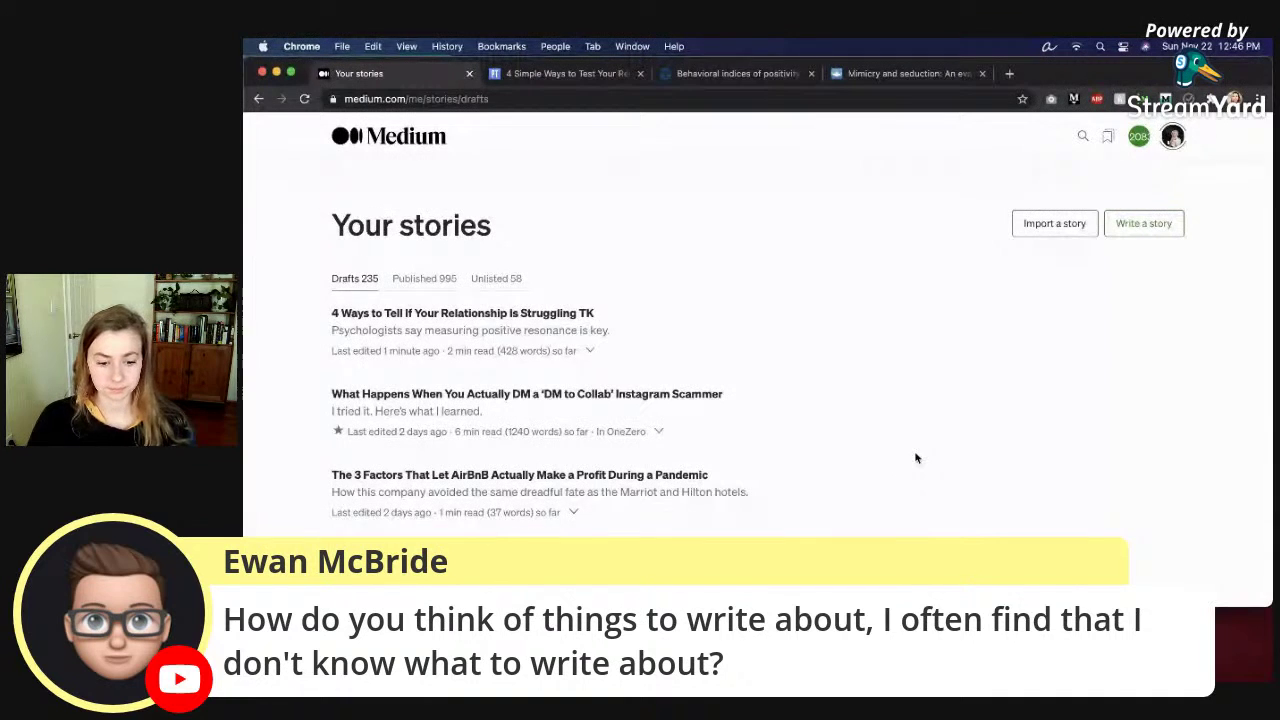
scroll(929, 417, "down", 2)
scroll(929, 417, "up", 2)
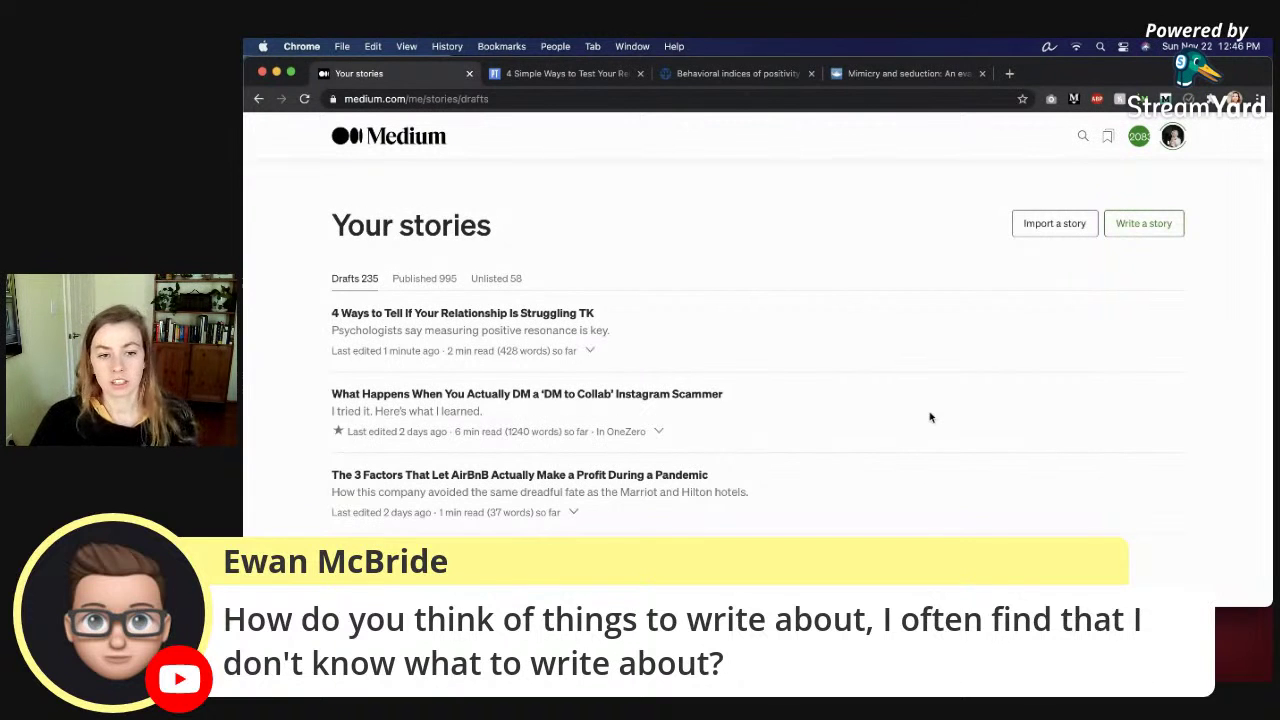
left_click(1171, 138)
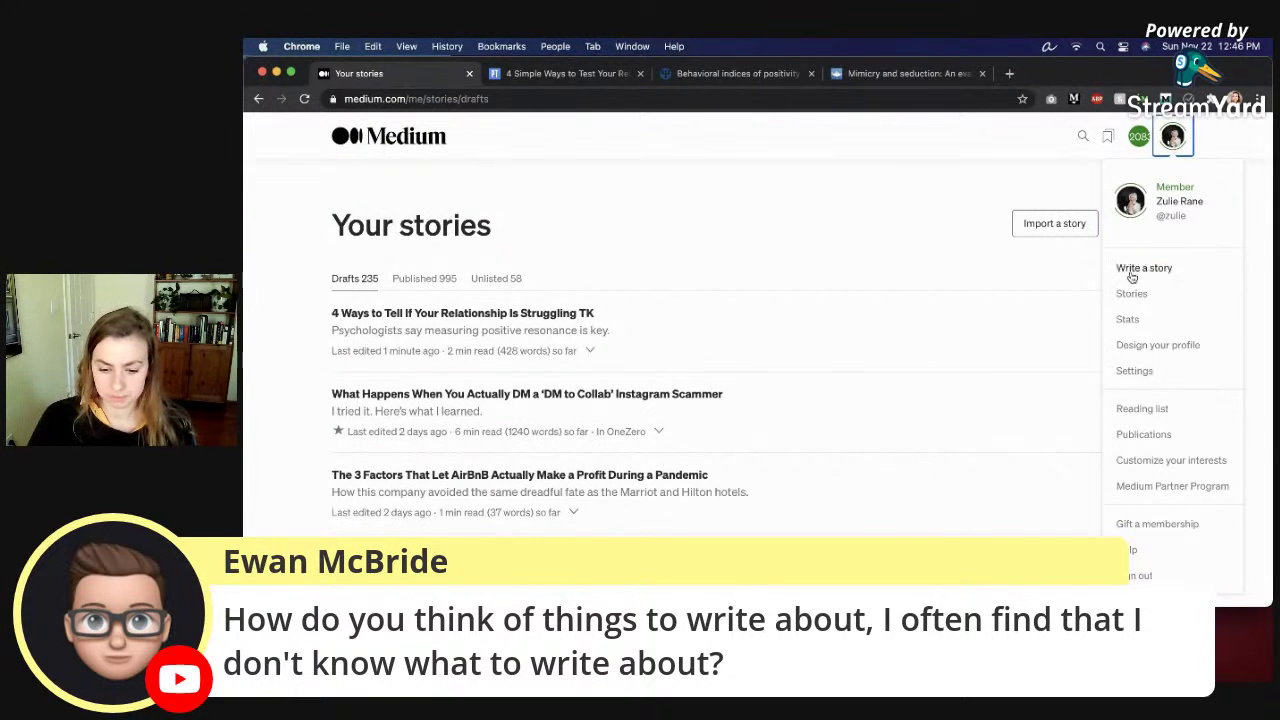
left_click(1127, 318)
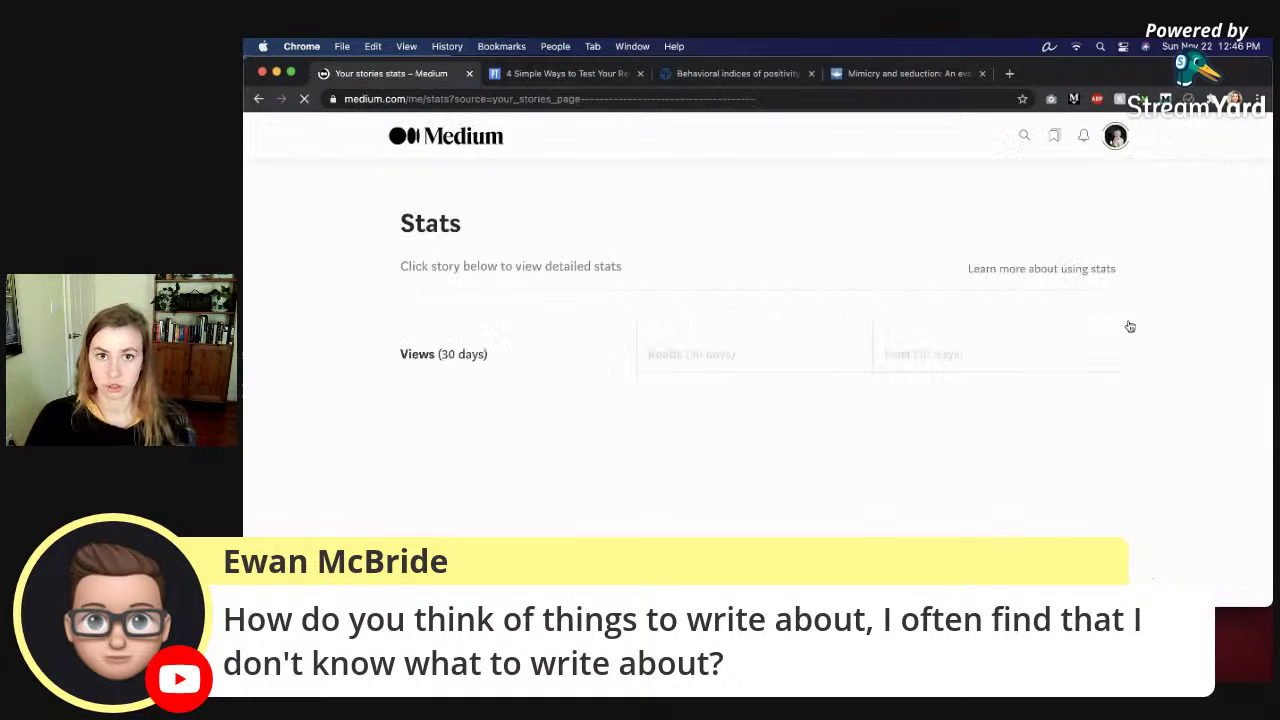
left_click(1106, 138)
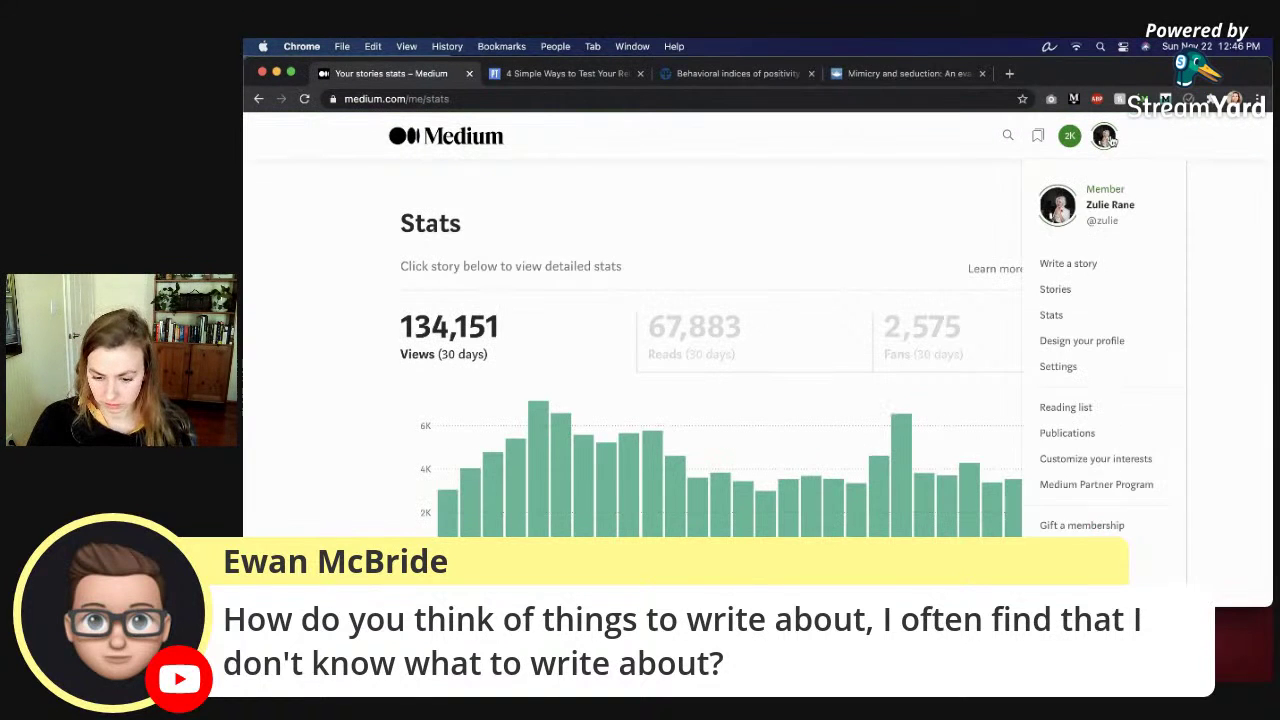
left_click(1057, 289)
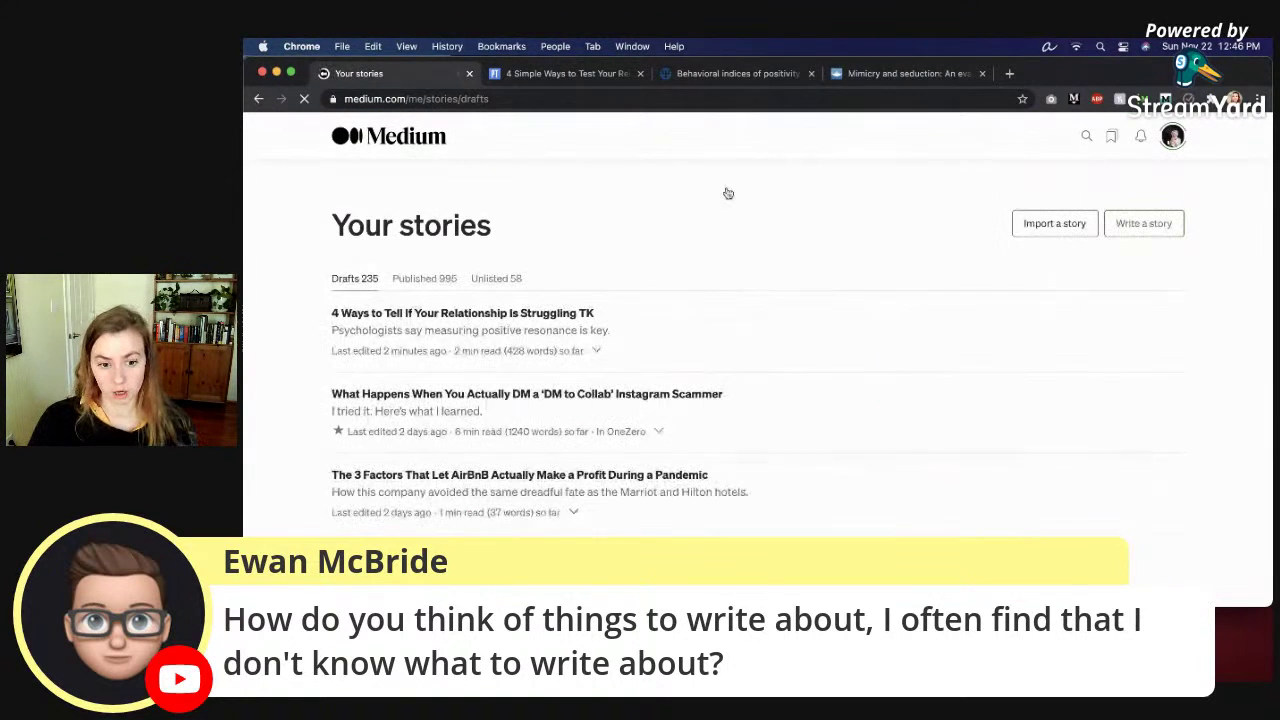
Step: Reopen the draft "4 Ways to Tell If Your Relationship Is Struggling TK" and begin its last section with "In the study, the researchers asked the participants to"
left_click(500, 314)
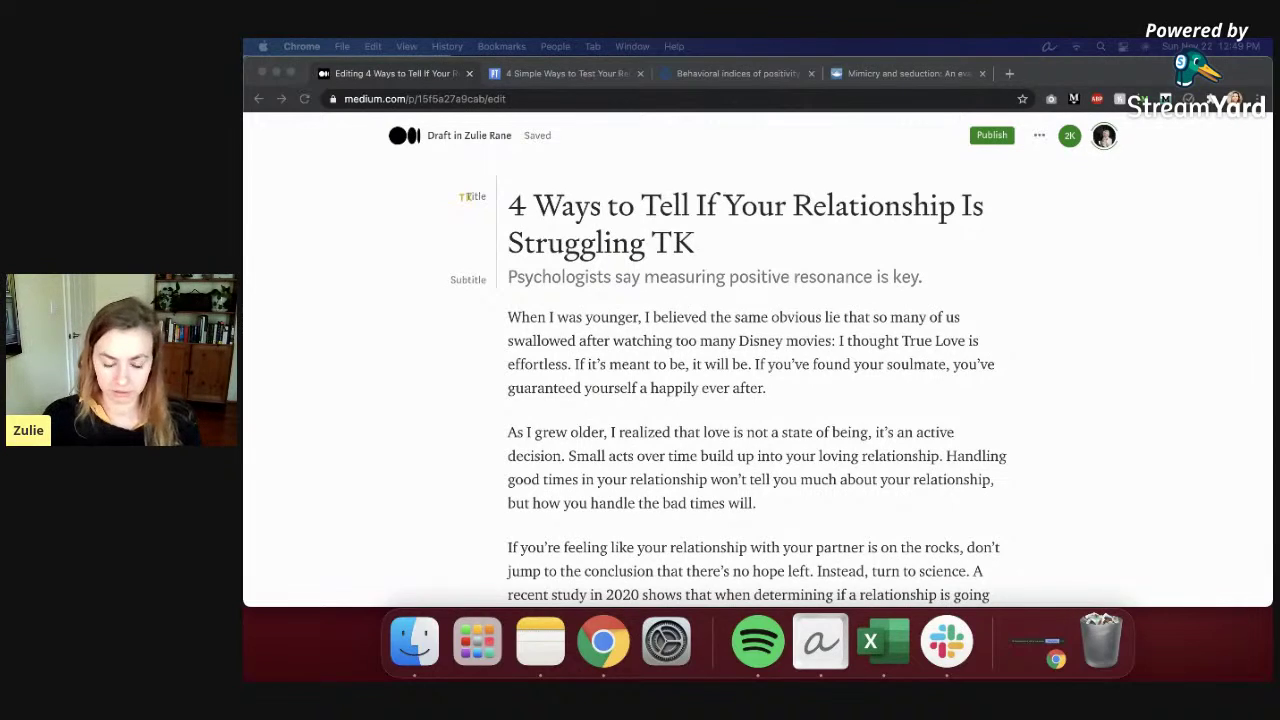
scroll(765, 345, "down", 15)
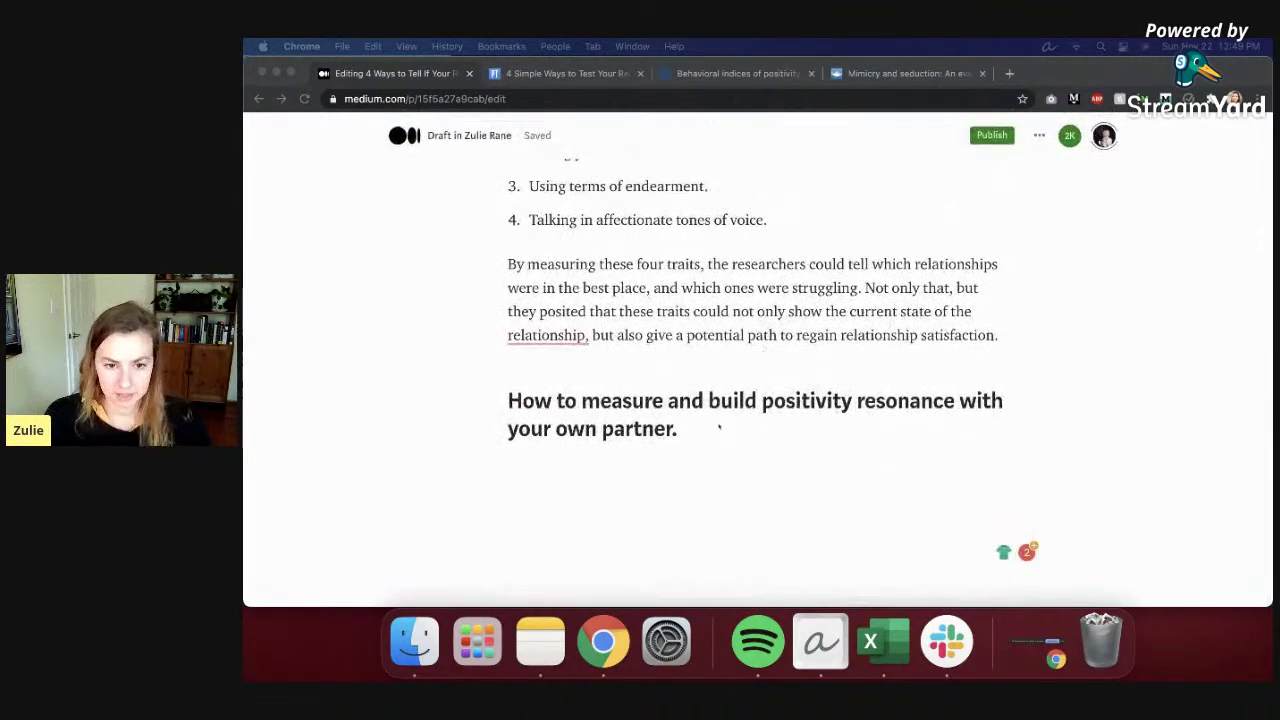
left_click(691, 484)
left_click(694, 461)
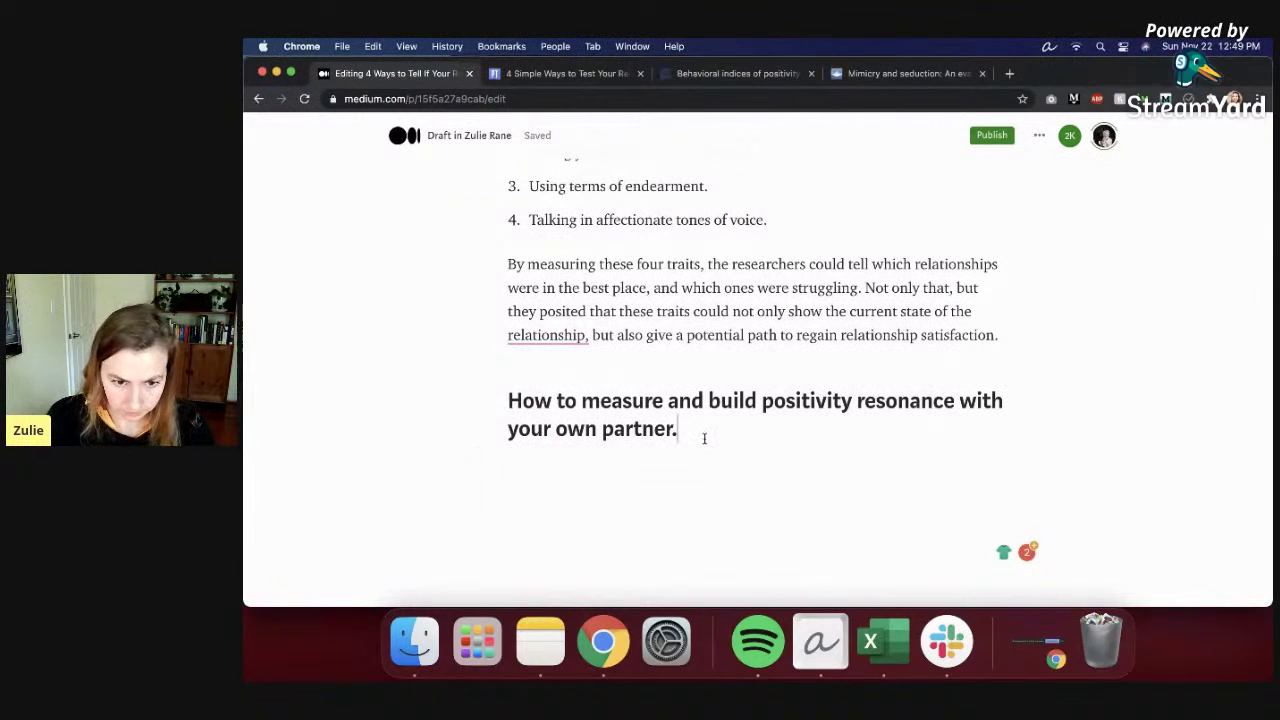
type("In the stu")
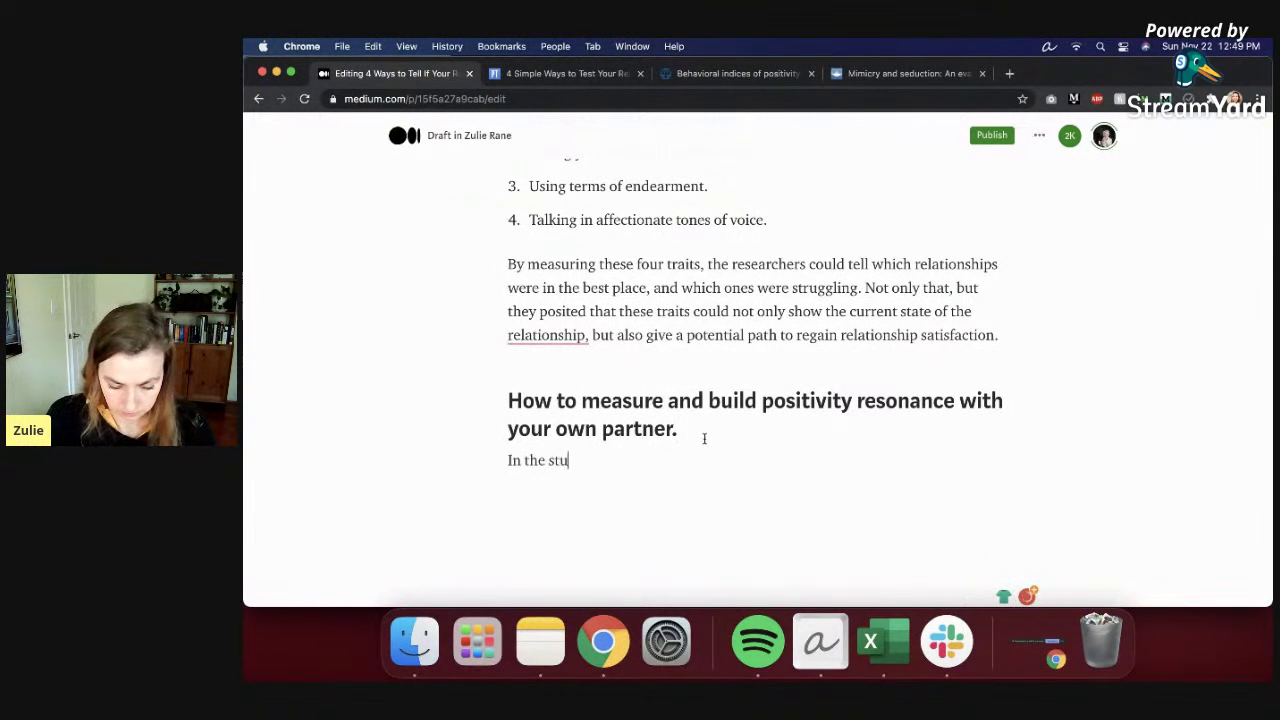
type("dy, the researchers asked the participants to")
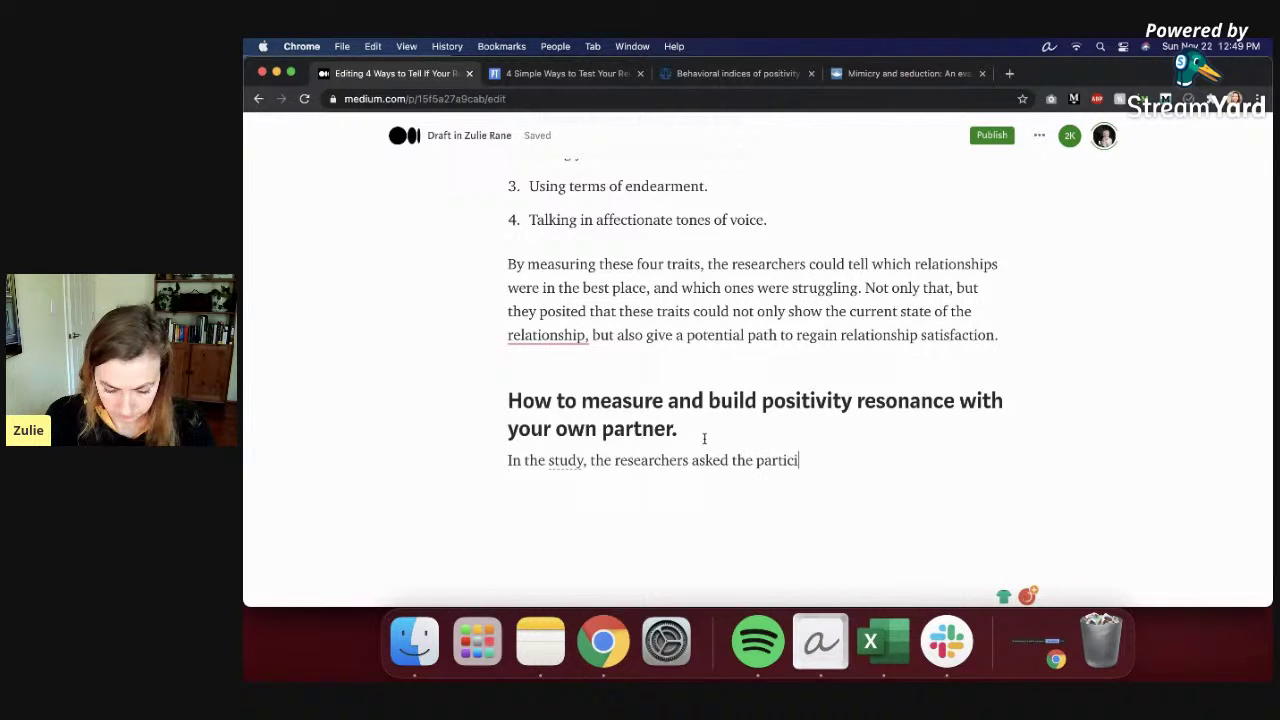
Step: Read the Psychology Today article from its opening down to the paragraphs on how the couples' study was carried out
left_click(567, 74)
scroll(760, 365, "up", 15)
scroll(760, 372, "up", 3)
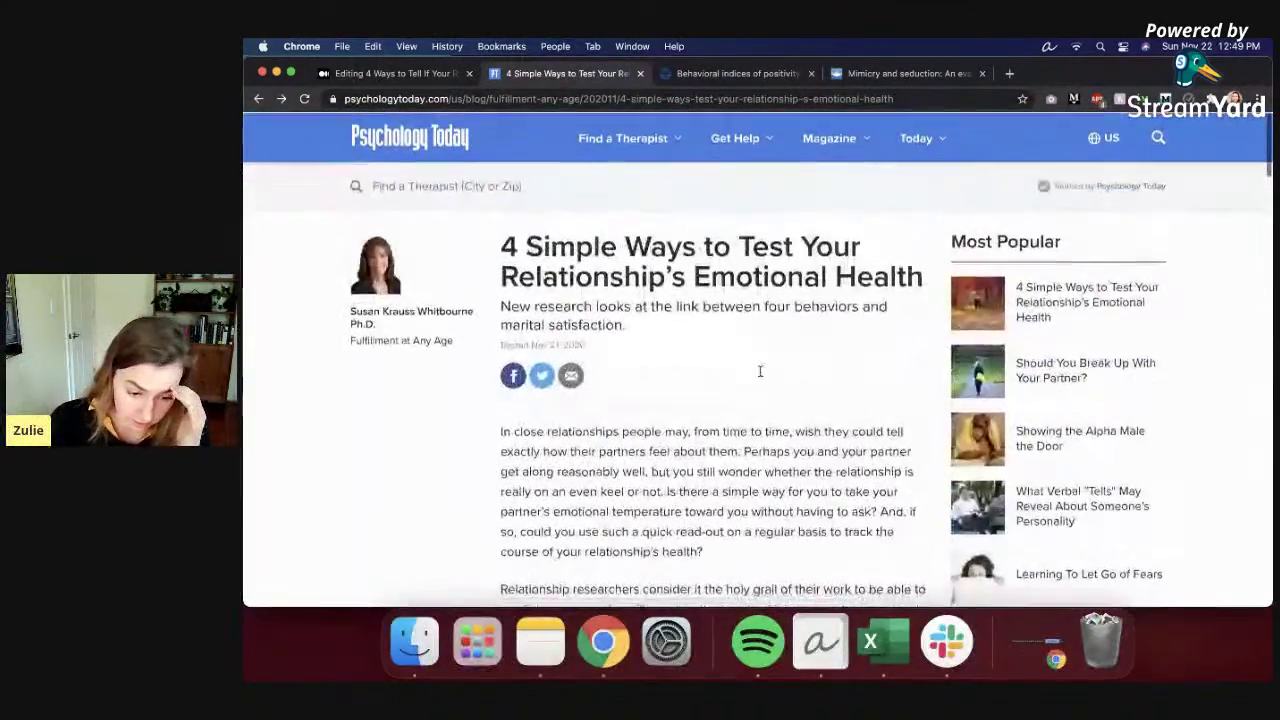
scroll(765, 367, "down", 2)
scroll(771, 360, "down", 5)
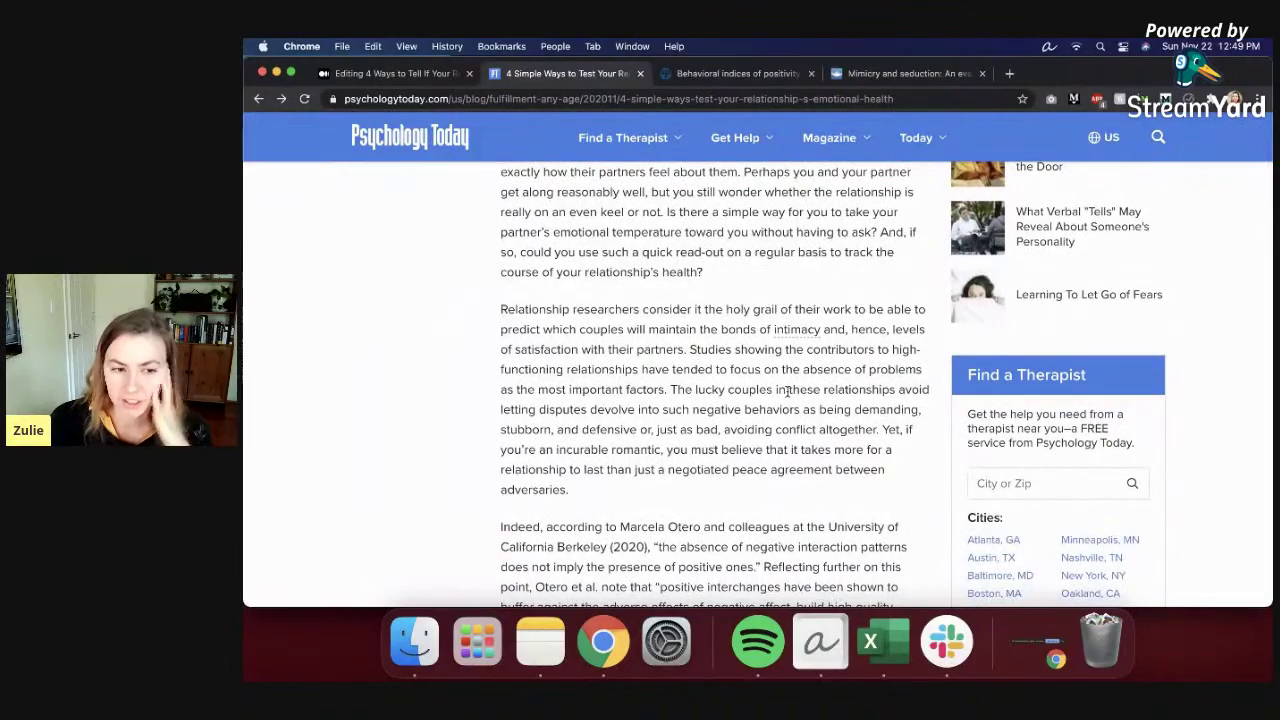
scroll(788, 391, "down", 1)
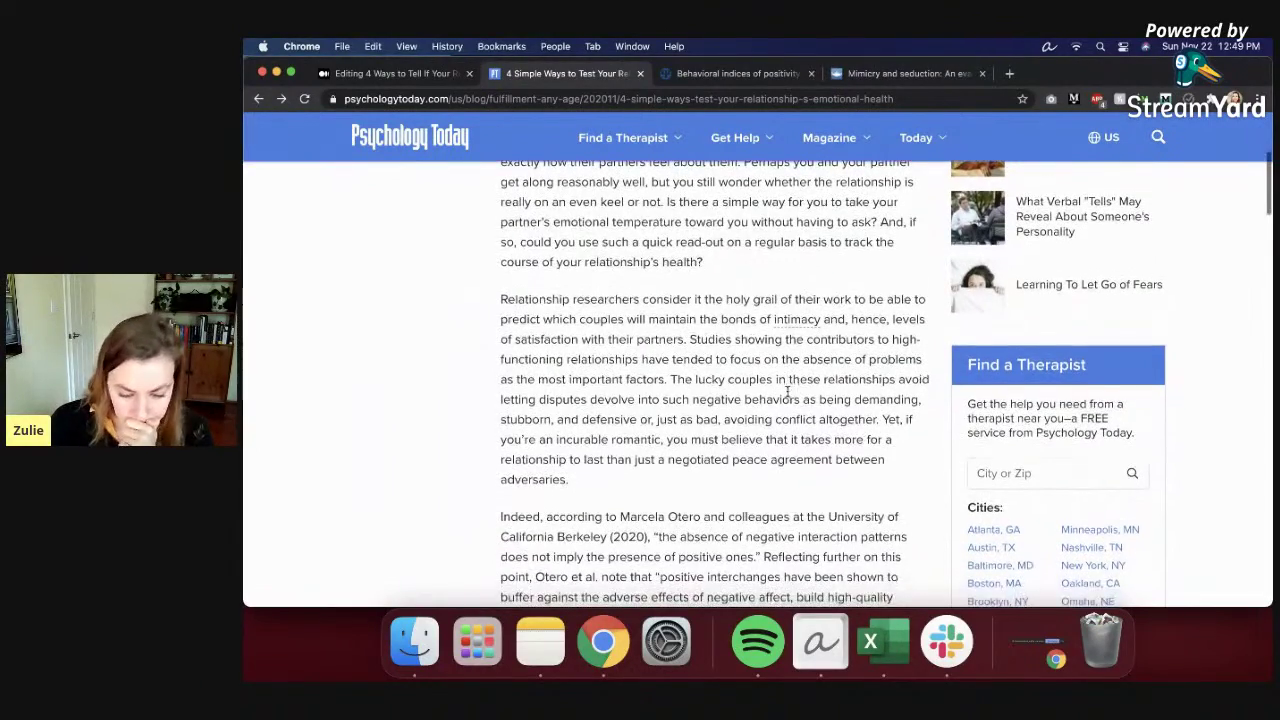
scroll(797, 488, "down", 2)
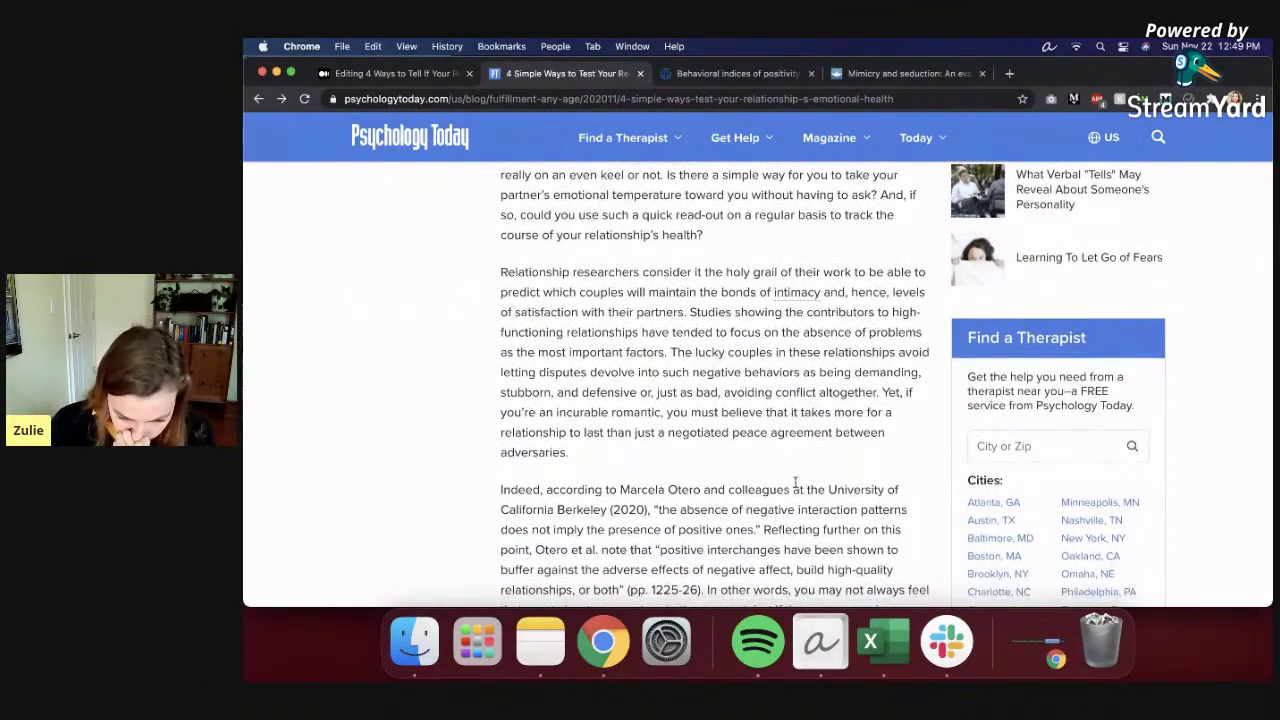
scroll(797, 488, "down", 4)
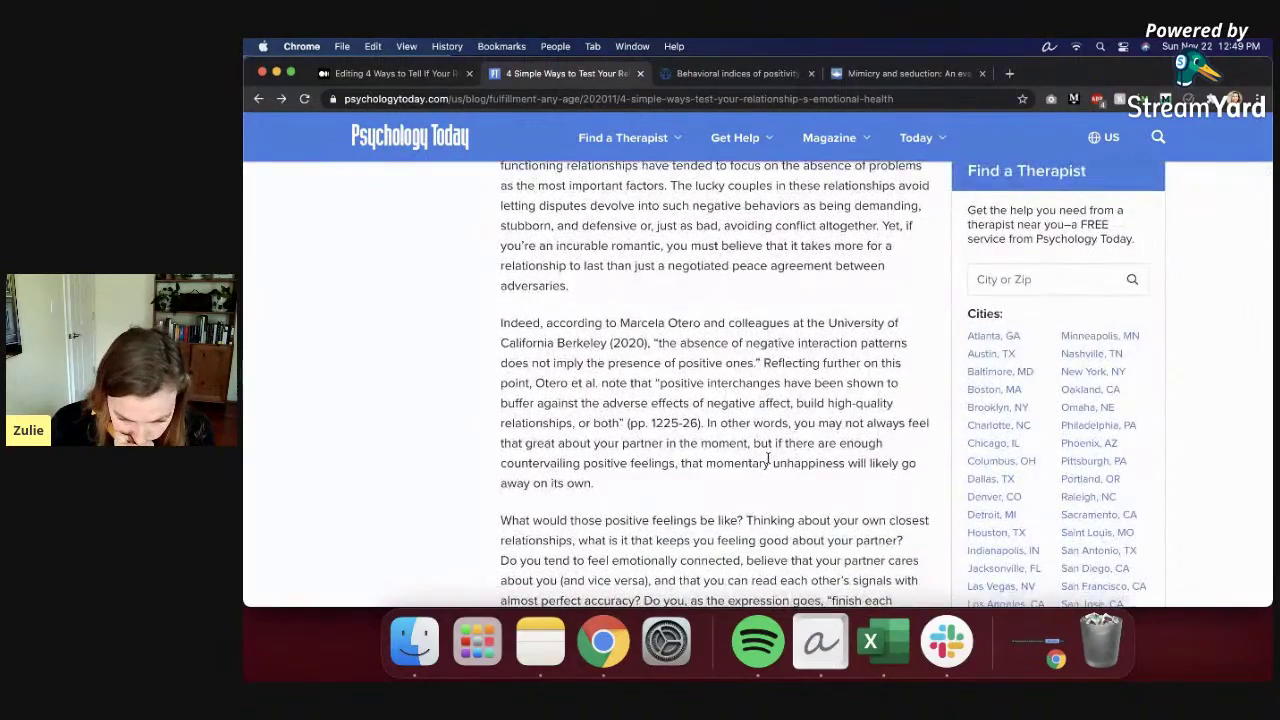
scroll(793, 465, "down", 1)
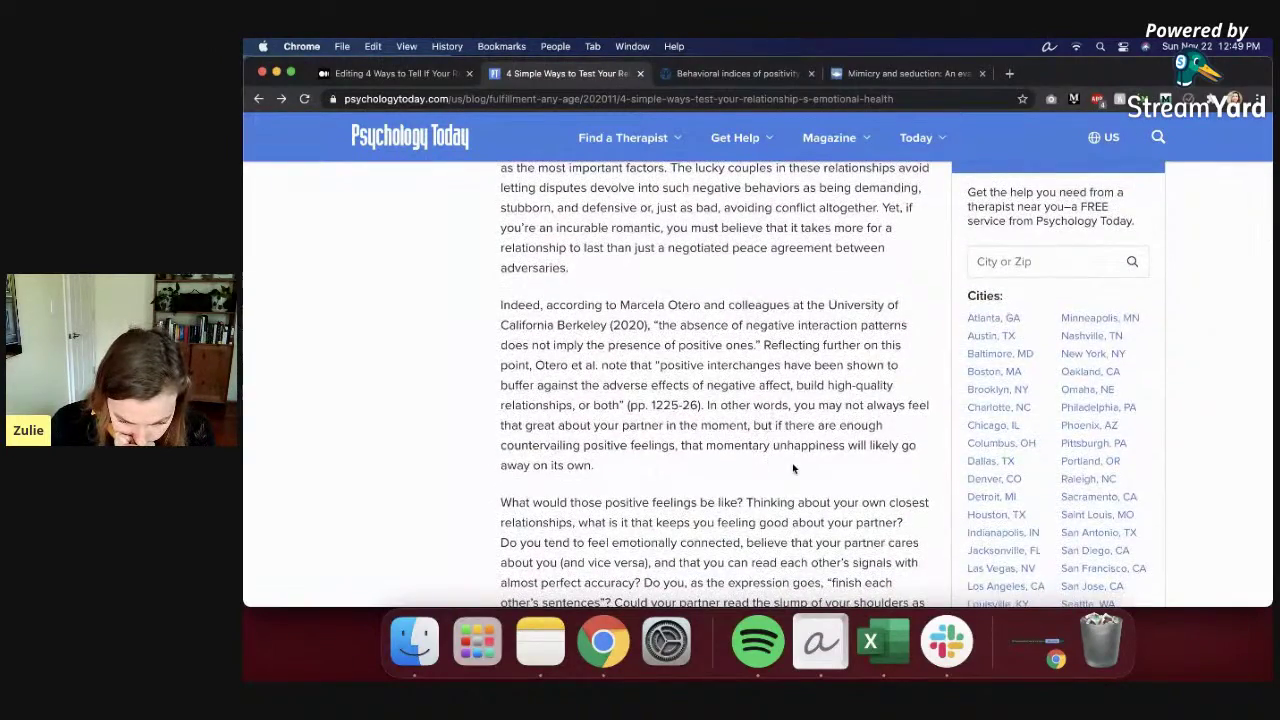
scroll(793, 468, "down", 1)
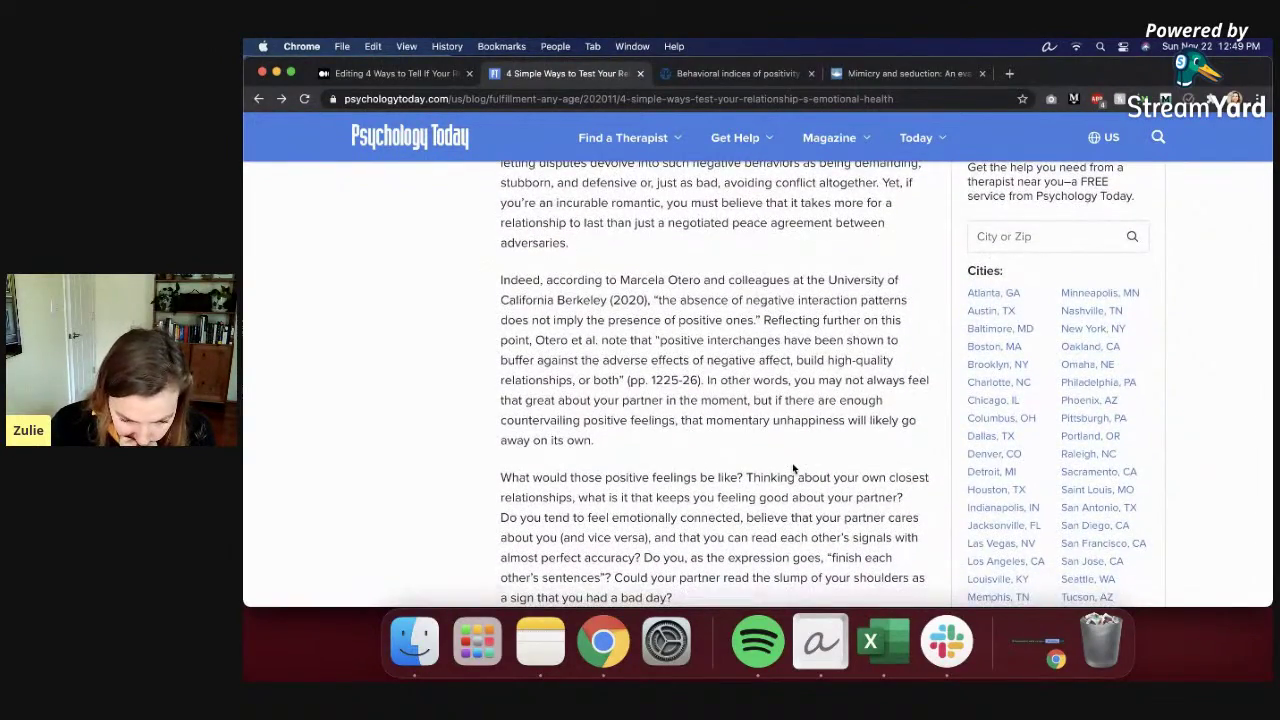
scroll(793, 468, "down", 1)
scroll(793, 468, "down", 2)
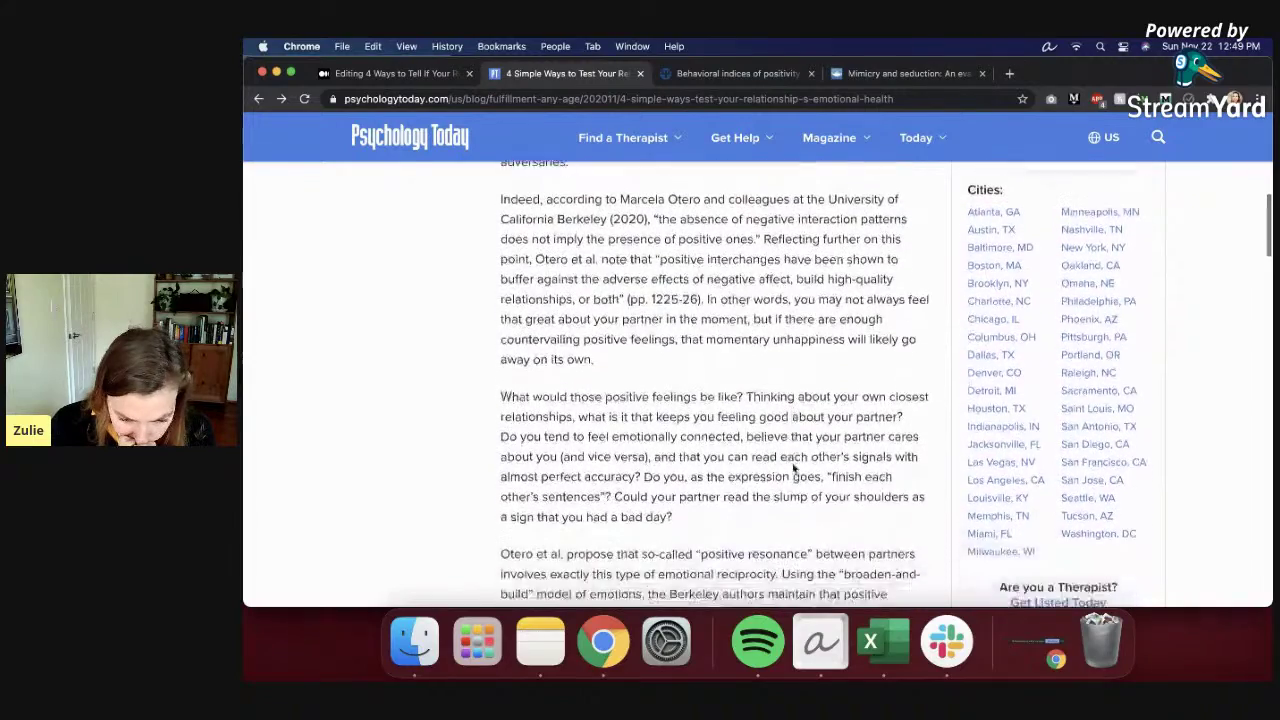
scroll(793, 467, "down", 3)
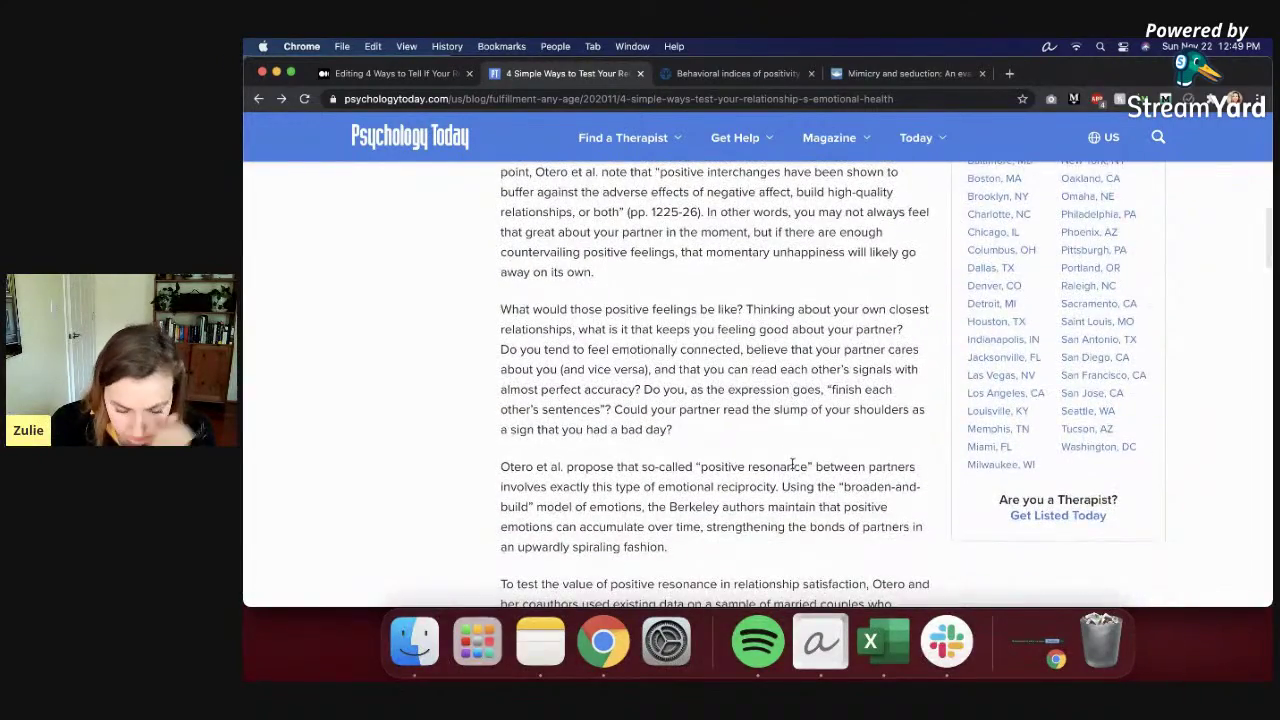
scroll(793, 468, "down", 3)
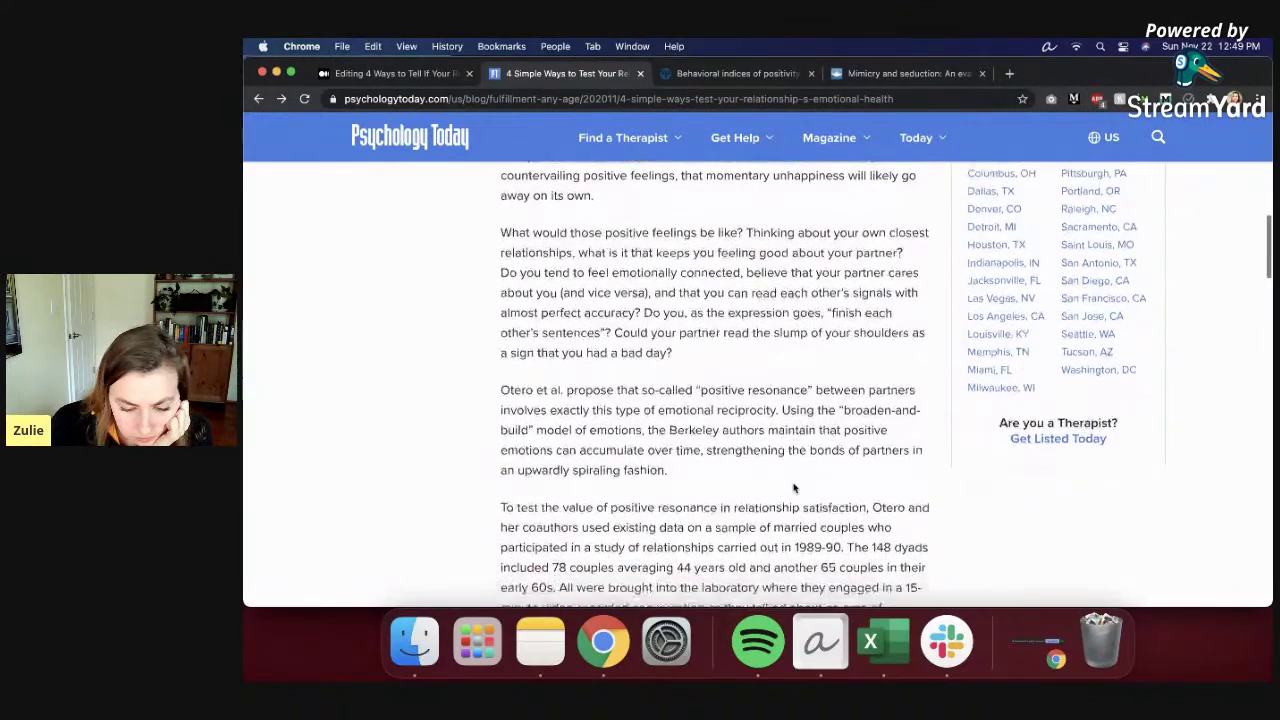
scroll(785, 440, "down", 5)
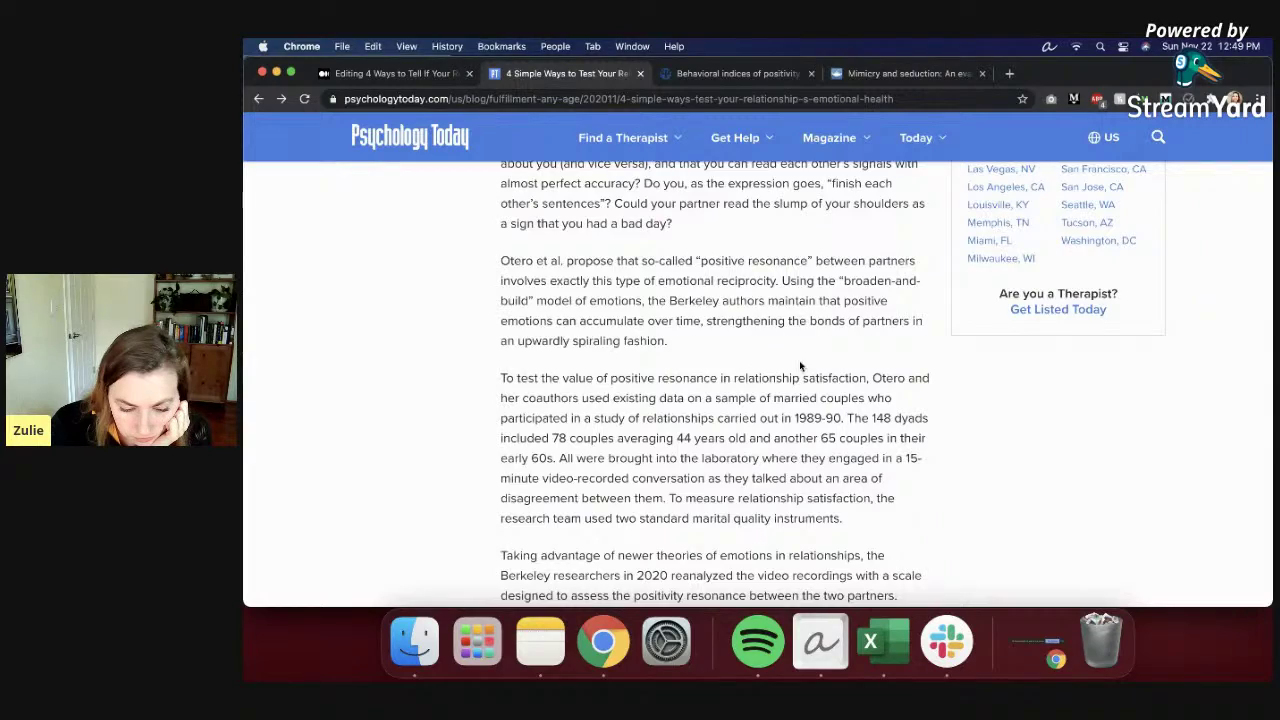
scroll(800, 366, "down", 4)
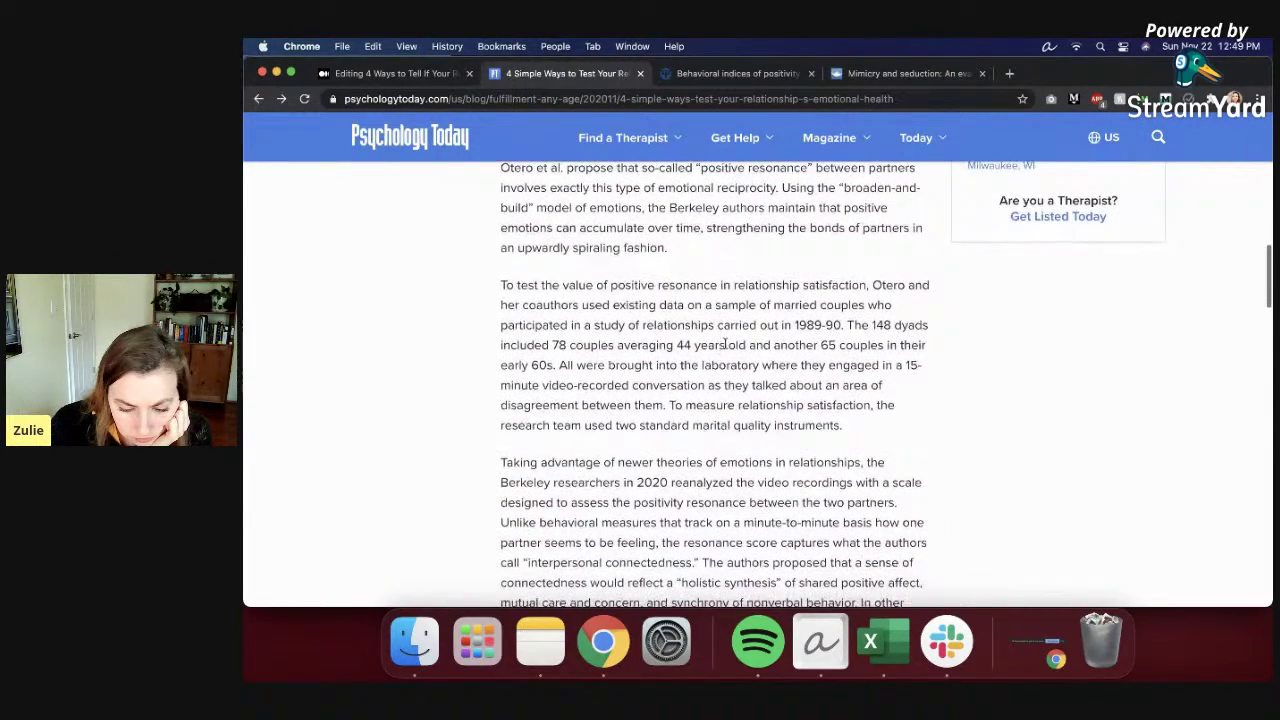
scroll(760, 420, "down", 2)
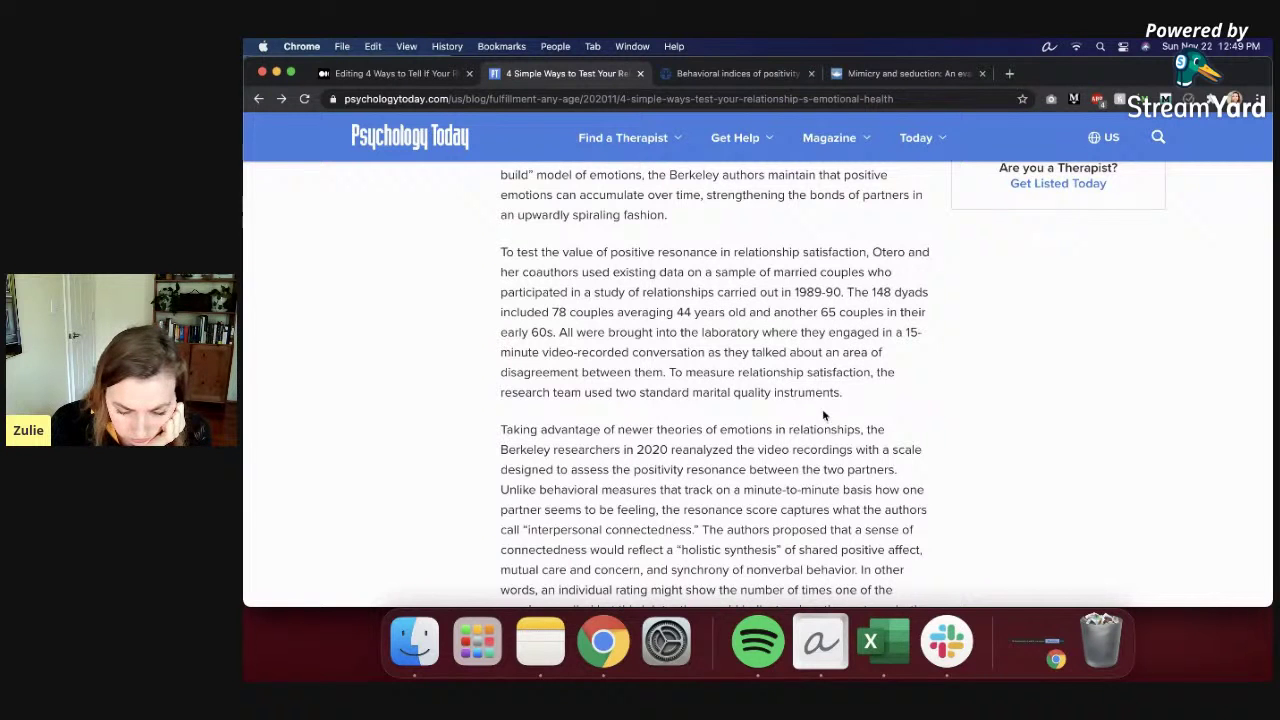
scroll(790, 484, "down", 1)
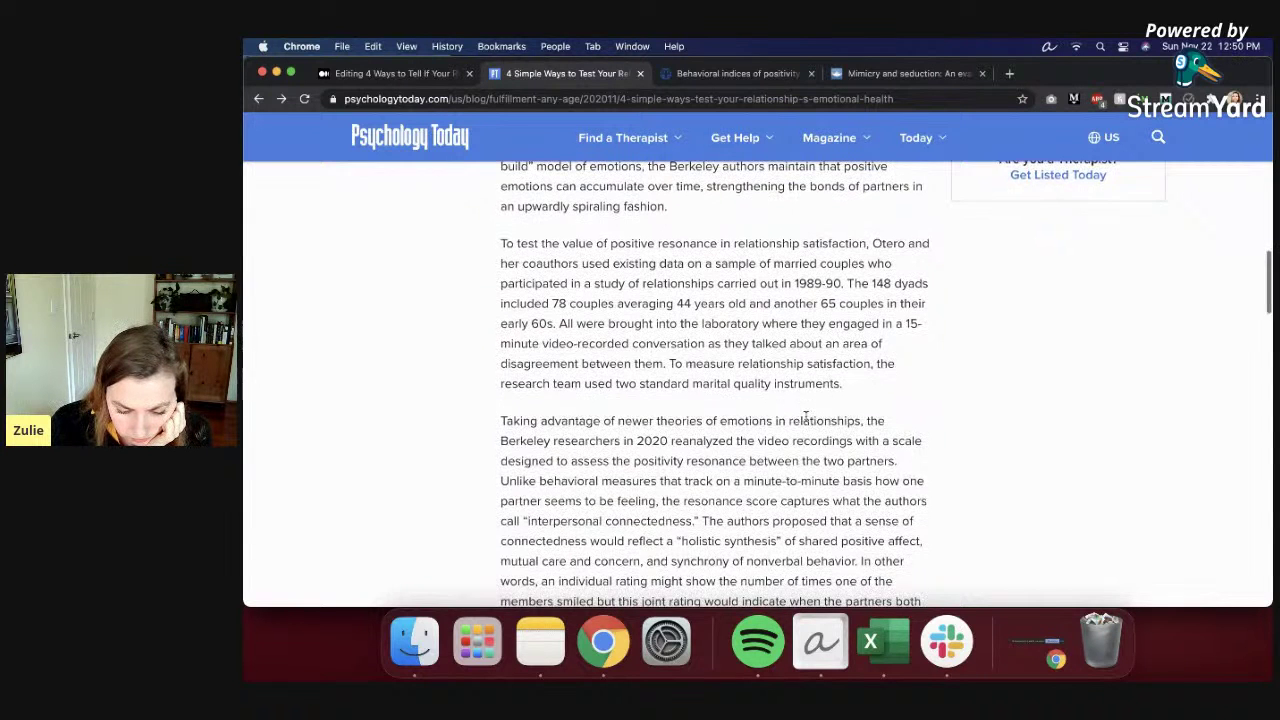
Step: Continue the draft's unfinished last sentence with "have a 15 minute discussion of an argument", checking the wording against the Psychology Today article
left_click(395, 73)
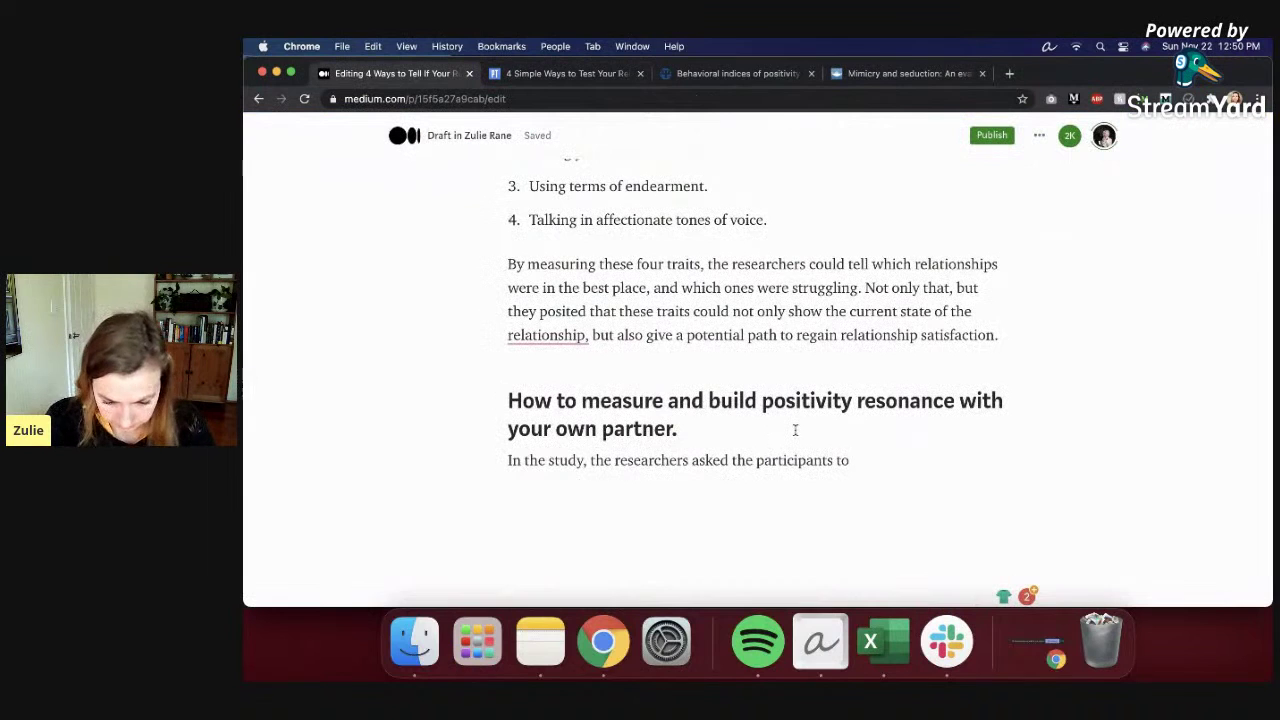
type("first")
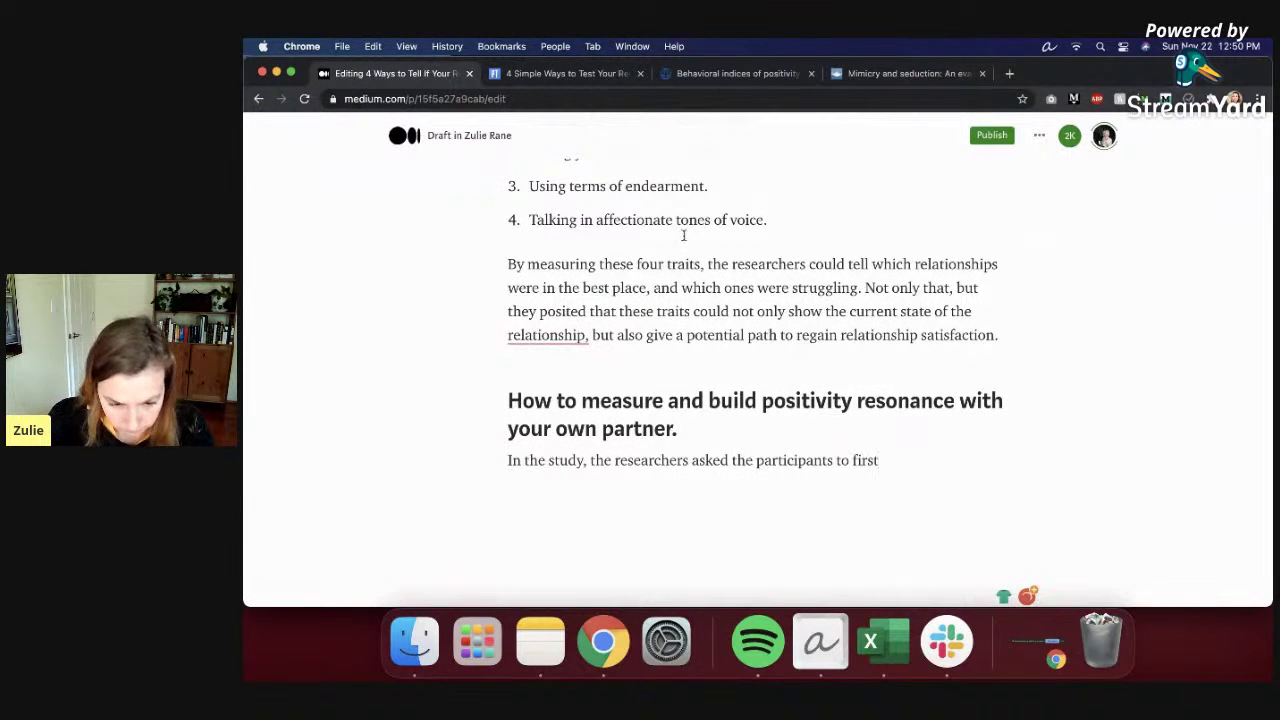
key("ctrl+Tab")
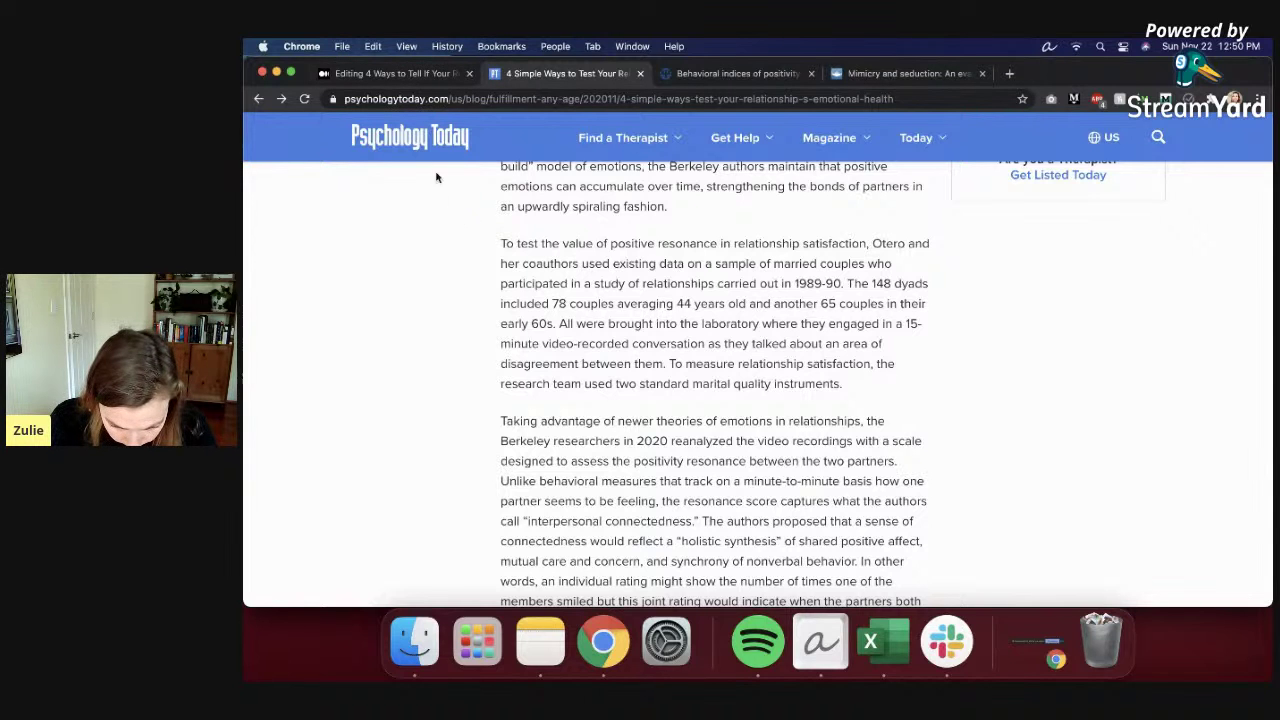
left_click(390, 80)
key("BackSpace")
key("BackSpace")
key("BackSpace")
key("BackSpace")
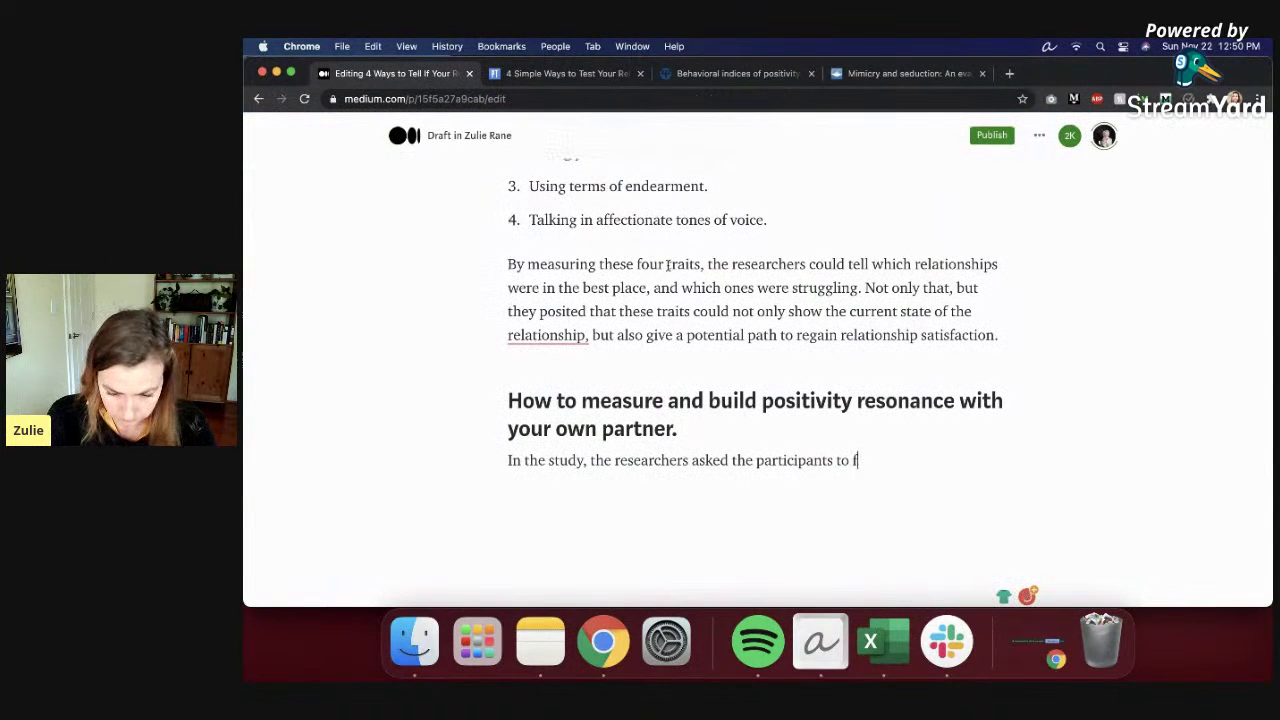
type("ave a 15 minut")
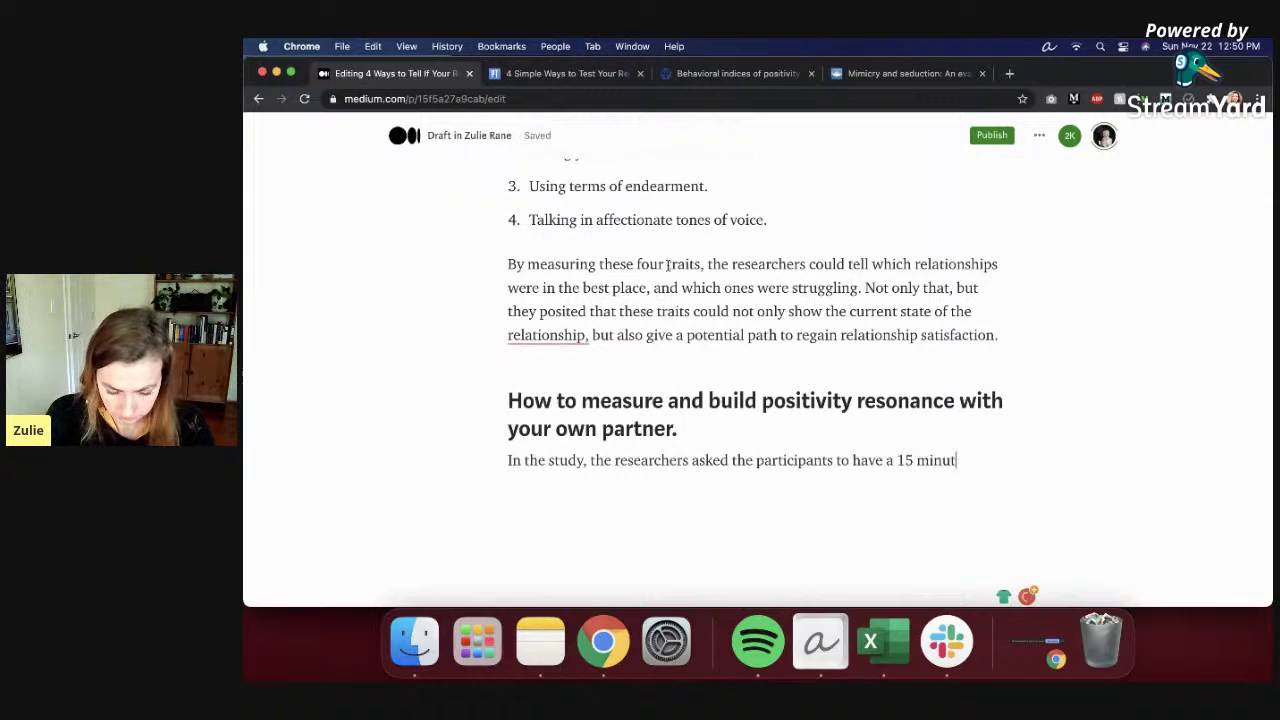
type("e discussion of an argument")
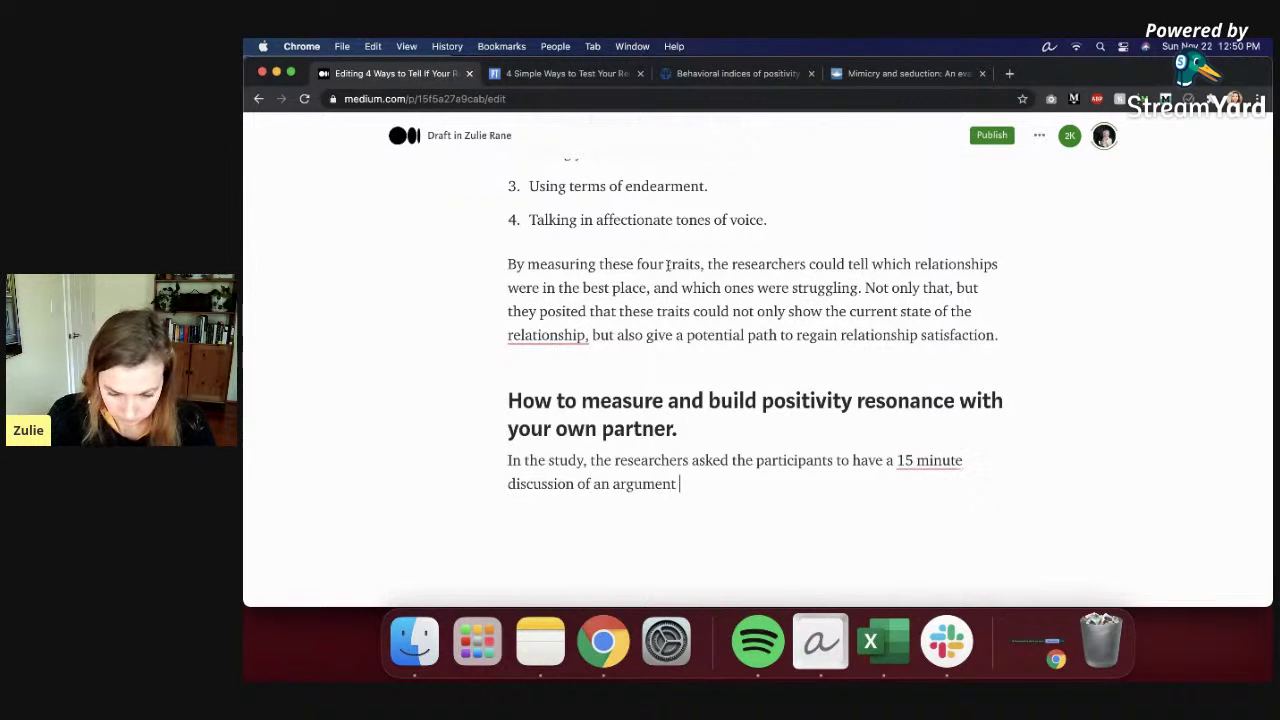
Step: Check the study description in the Psychology Today article and complete the draft's sentence with "they'd had recently"
left_click(568, 73)
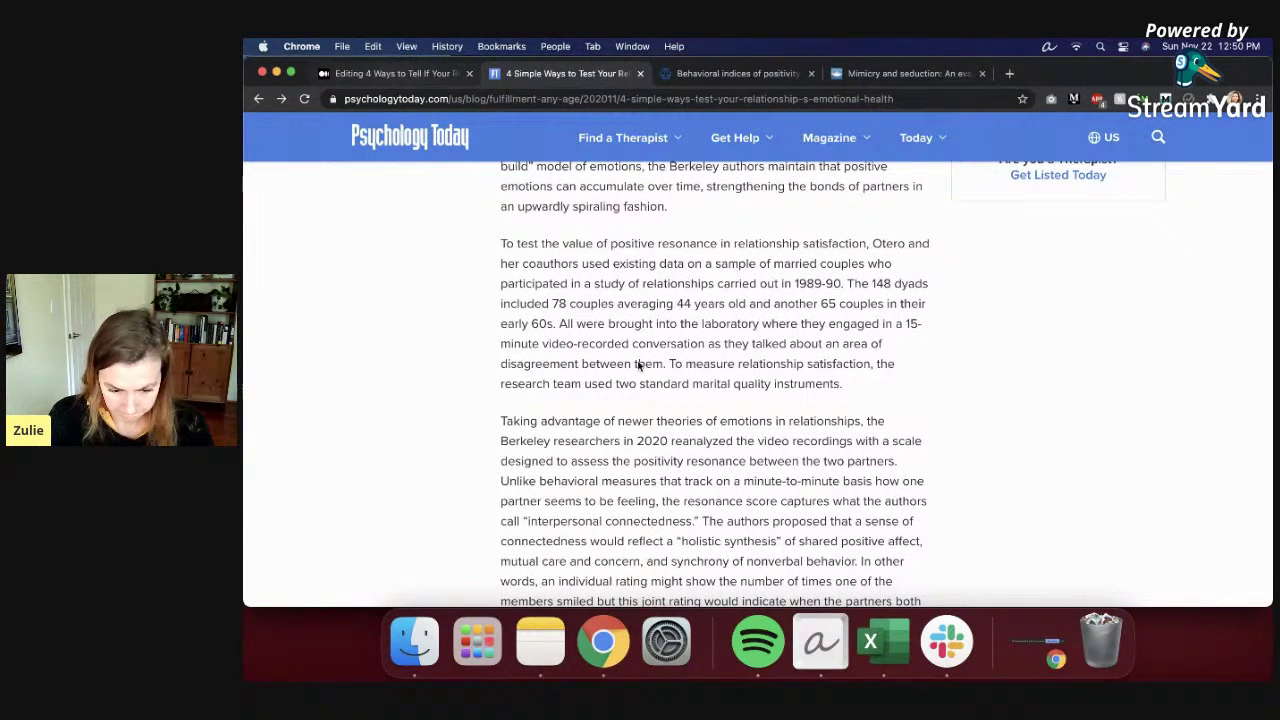
scroll(600, 330, "down", 3)
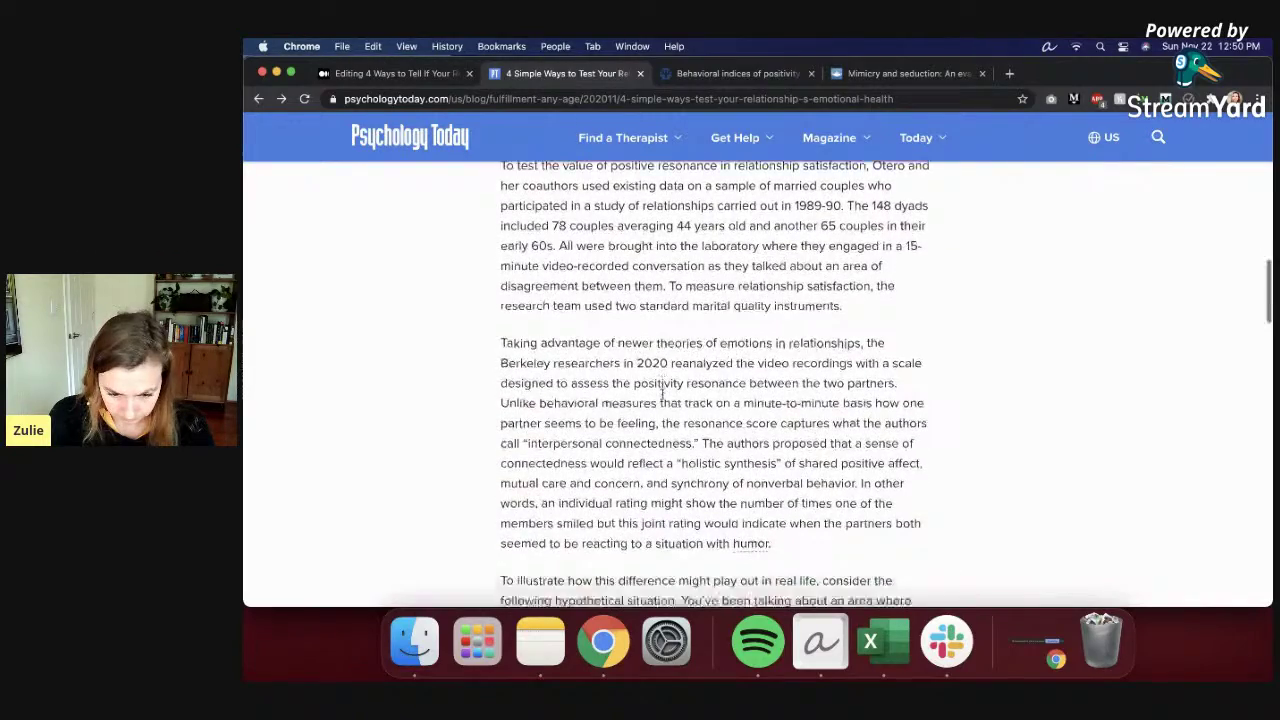
scroll(658, 380, "down", 2)
scroll(660, 355, "down", 1)
scroll(656, 344, "down", 2)
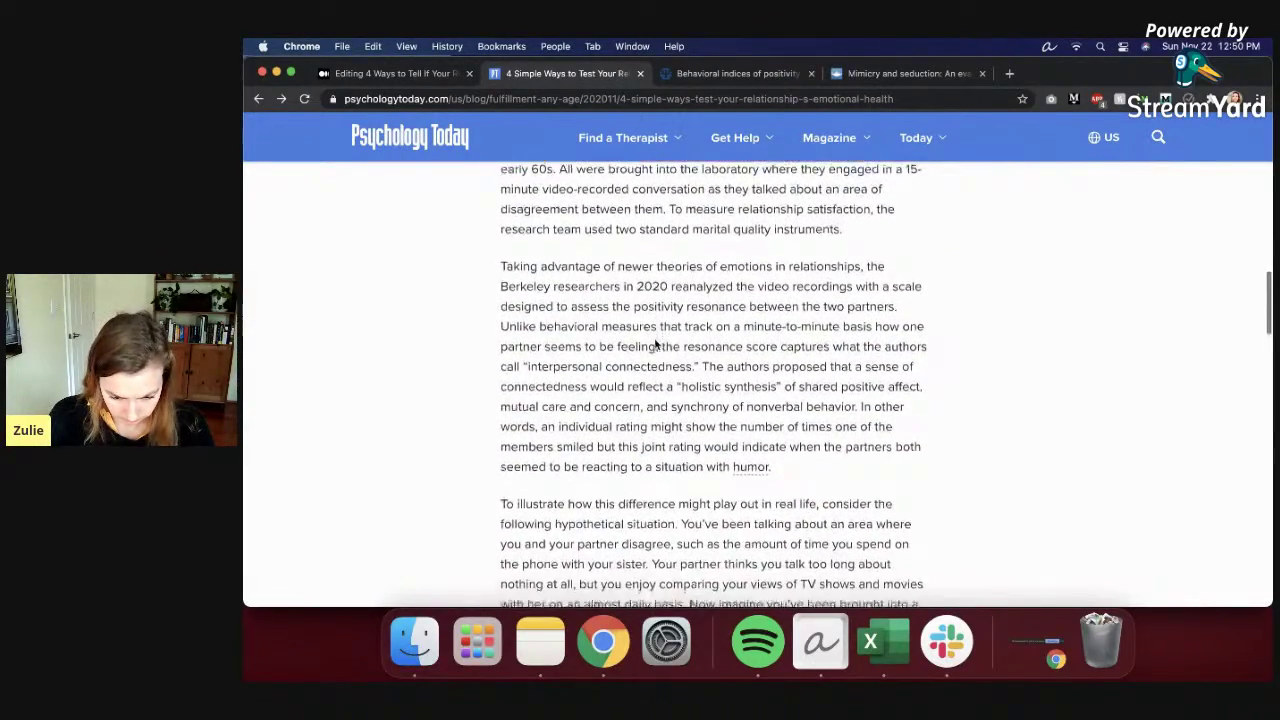
left_click(404, 77)
type("hey'd had recently")
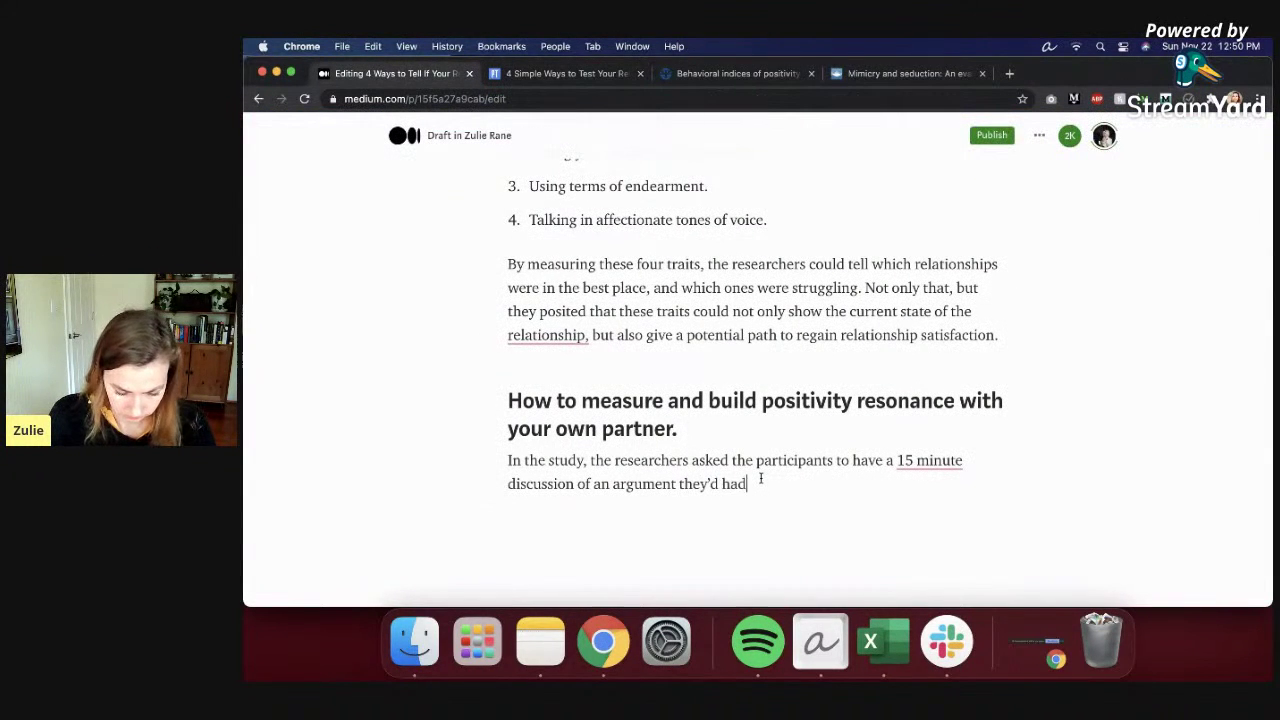
Step: Add "Then, researchers watched the recordings to" to the paragraph and accept the correction of "15 minute" to "15-minute"
type(". Then, ")
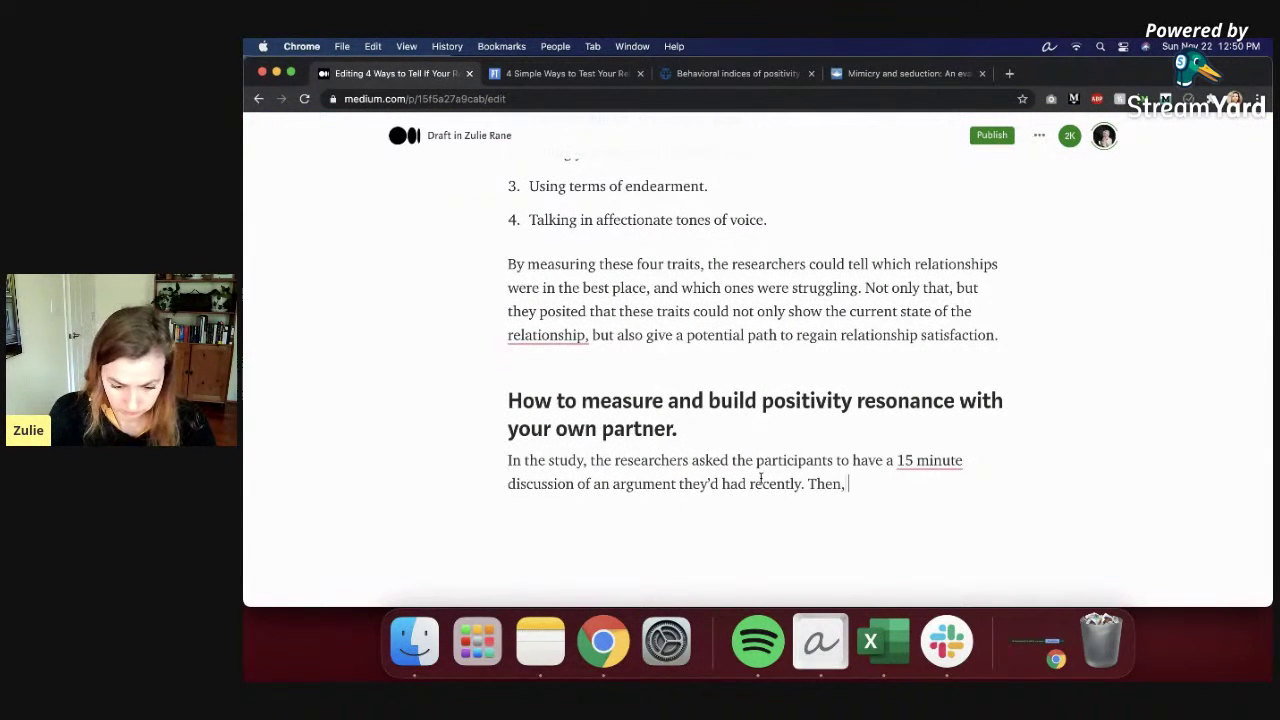
type("researcher")
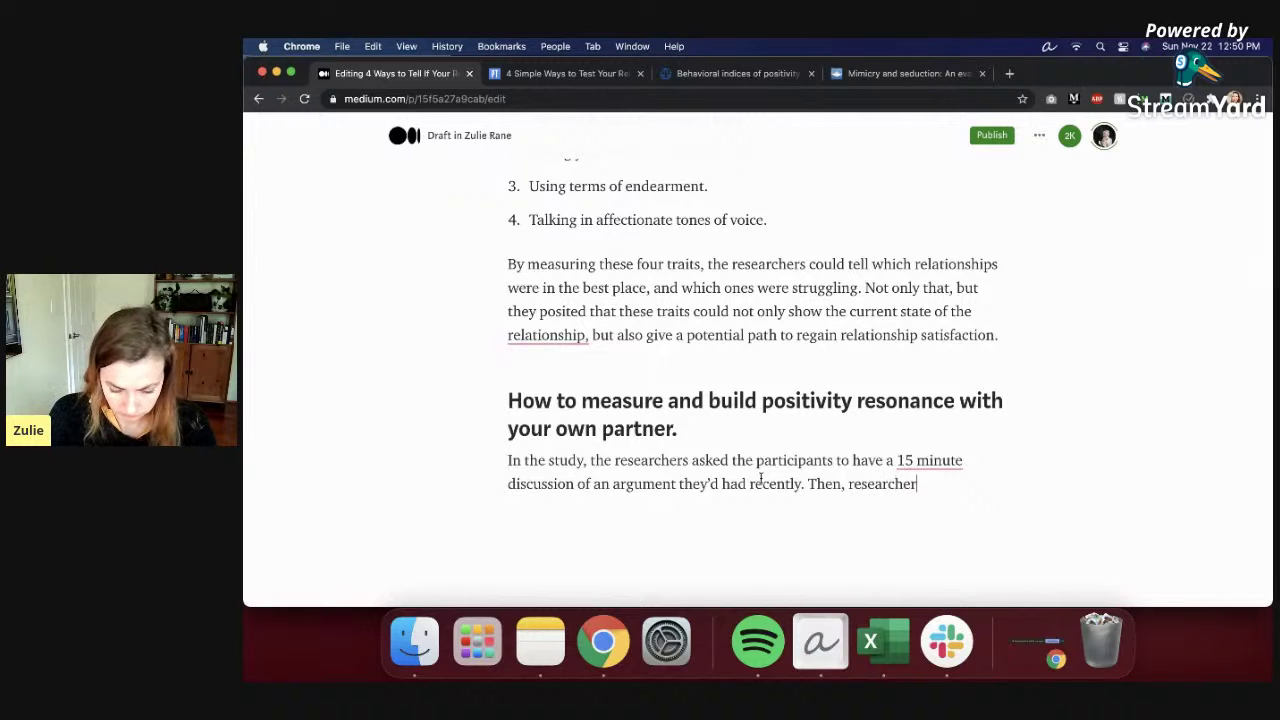
type("s watched the recordings to")
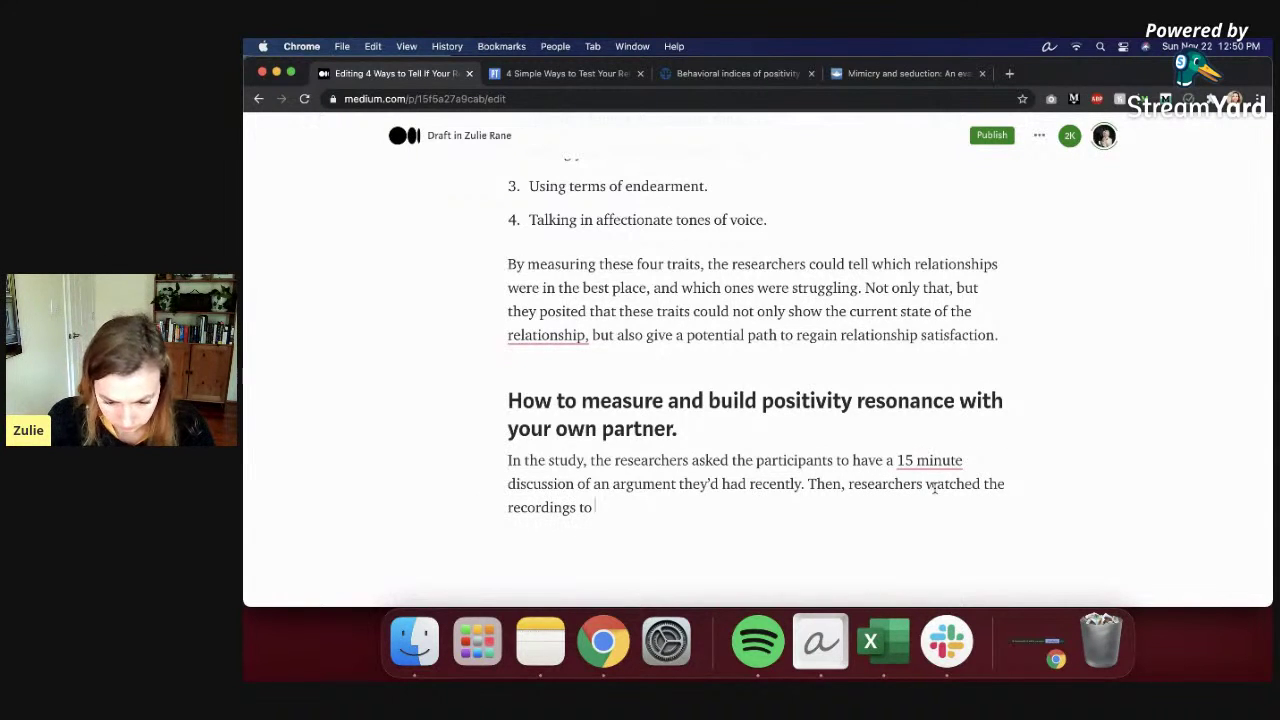
left_click(921, 460)
left_click(926, 501)
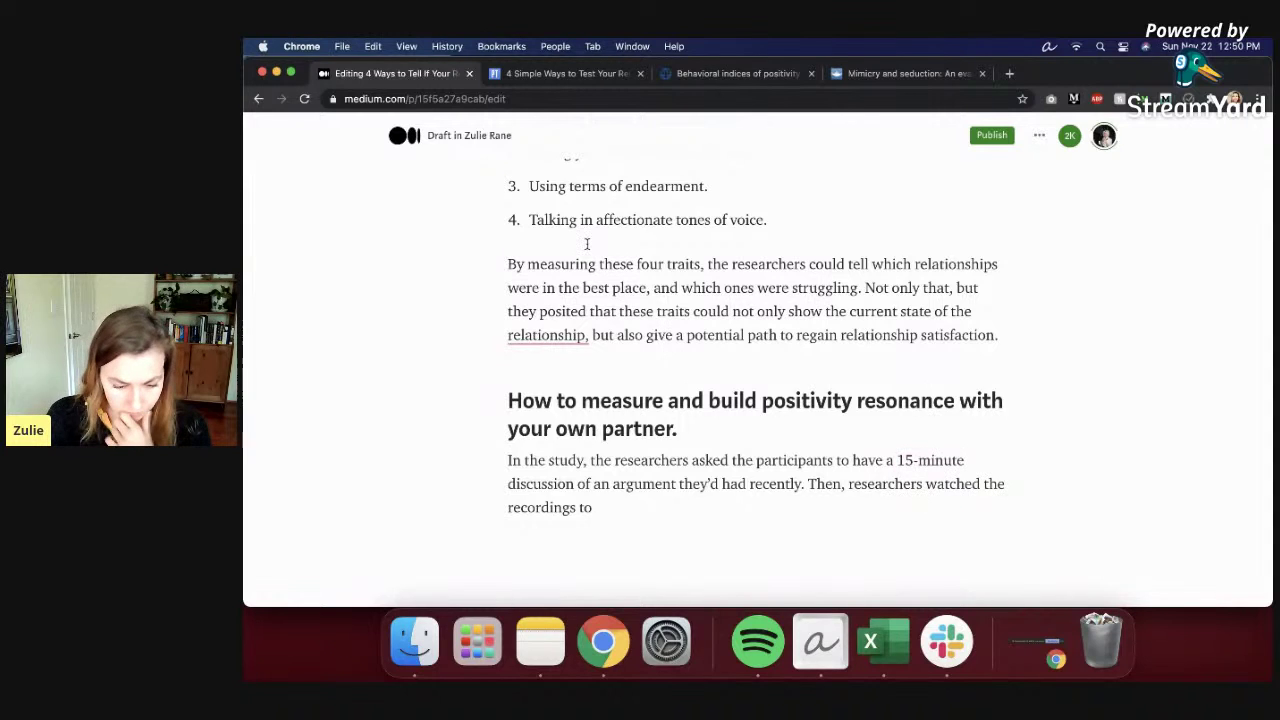
Step: Consult the source article on how the recordings were assessed and finish the sentence with "look for a sense of connectedness."
left_click(565, 73)
scroll(655, 432, "down", 2)
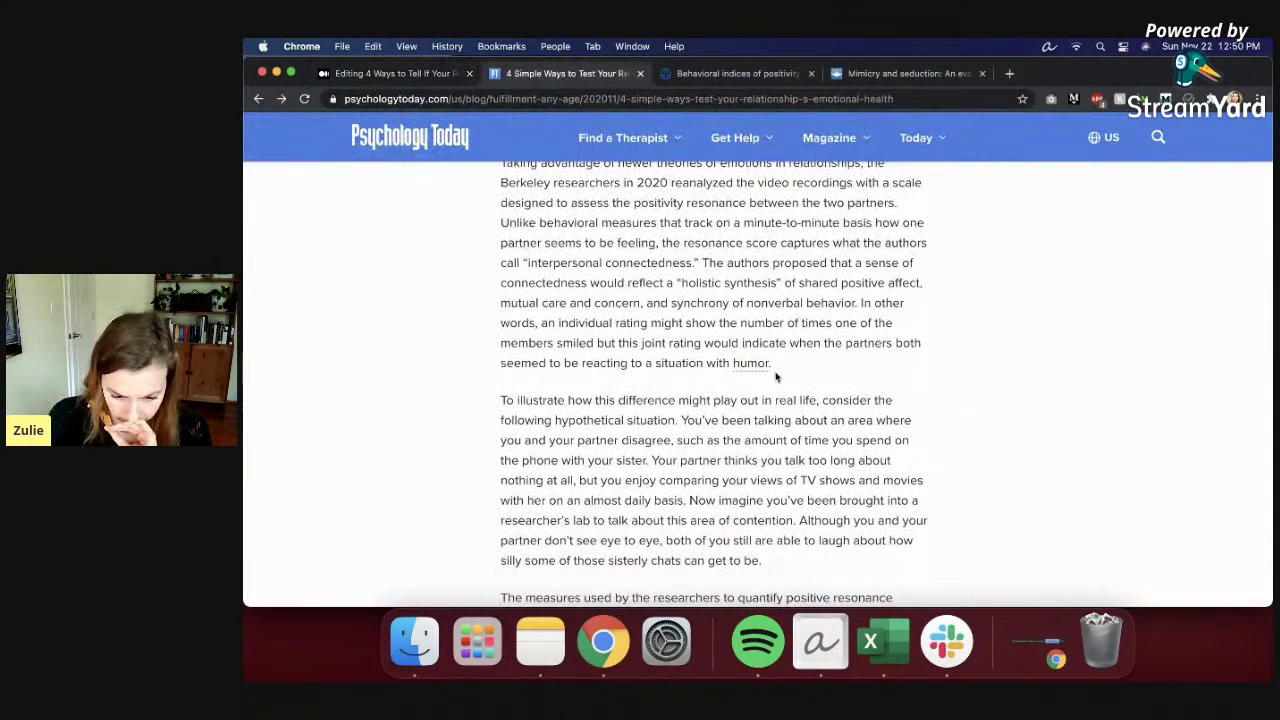
scroll(808, 371, "down", 3)
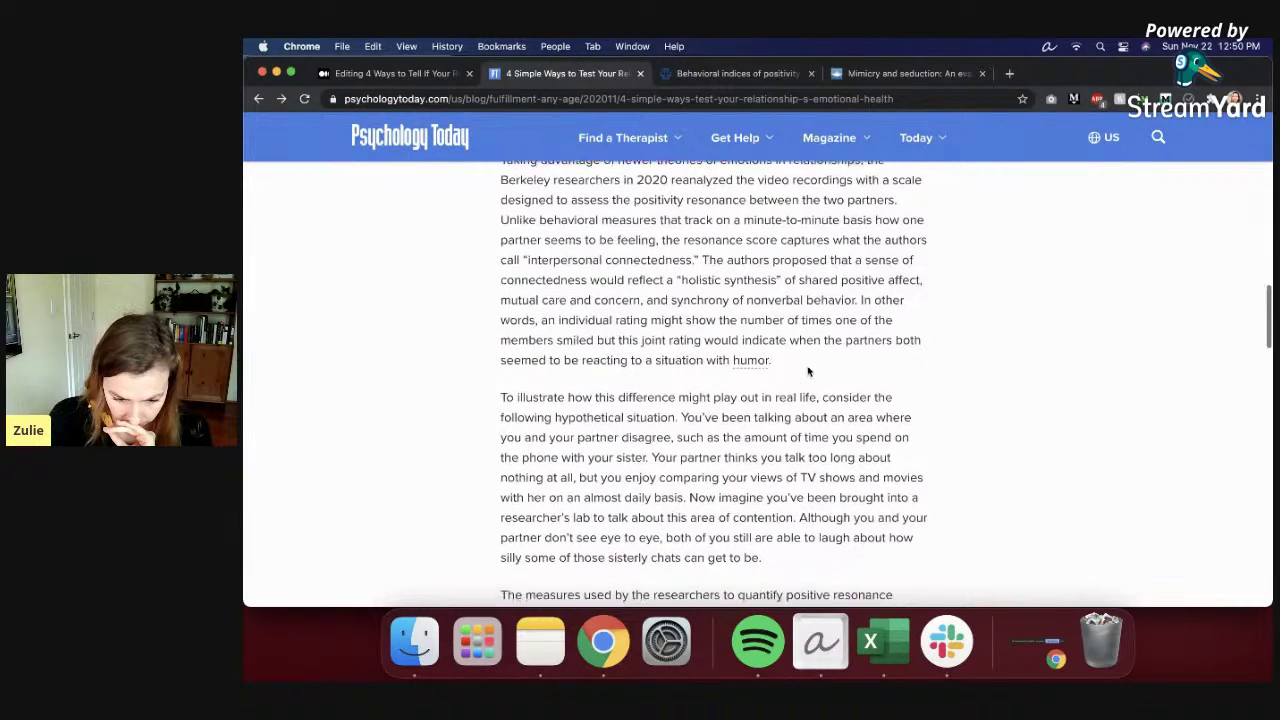
key("ctrl+shift+Tab")
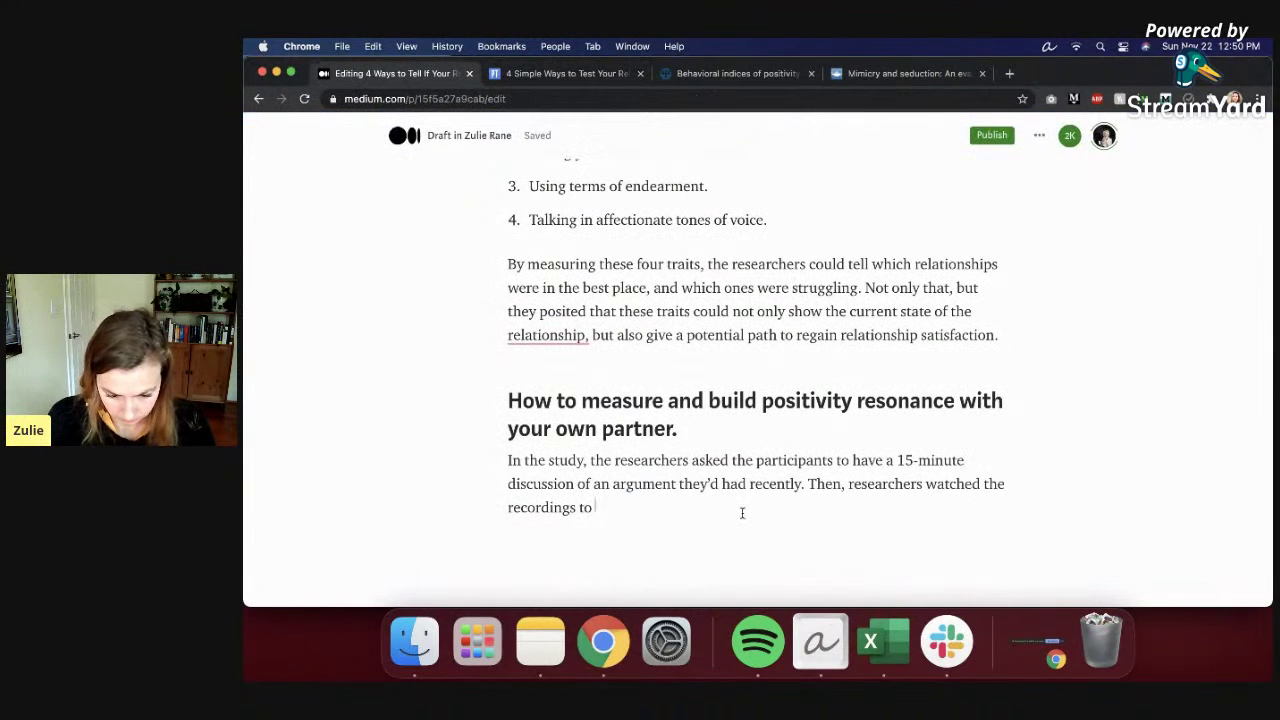
type("ok for a sense of connectedness. ")
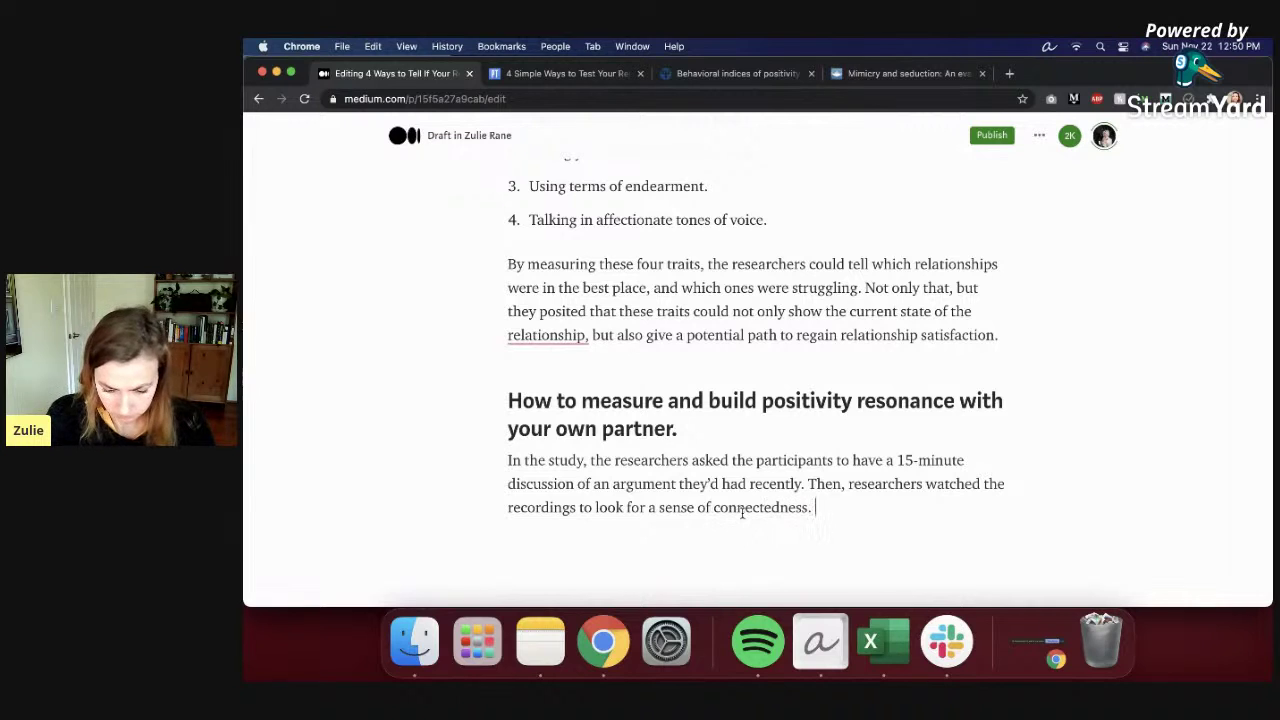
Step: Add the sentence "While “connectedness” sounds nebulous, they were able to split it up into the four behaviors listed above." and begin a new paragraph
type("While “connectedn")
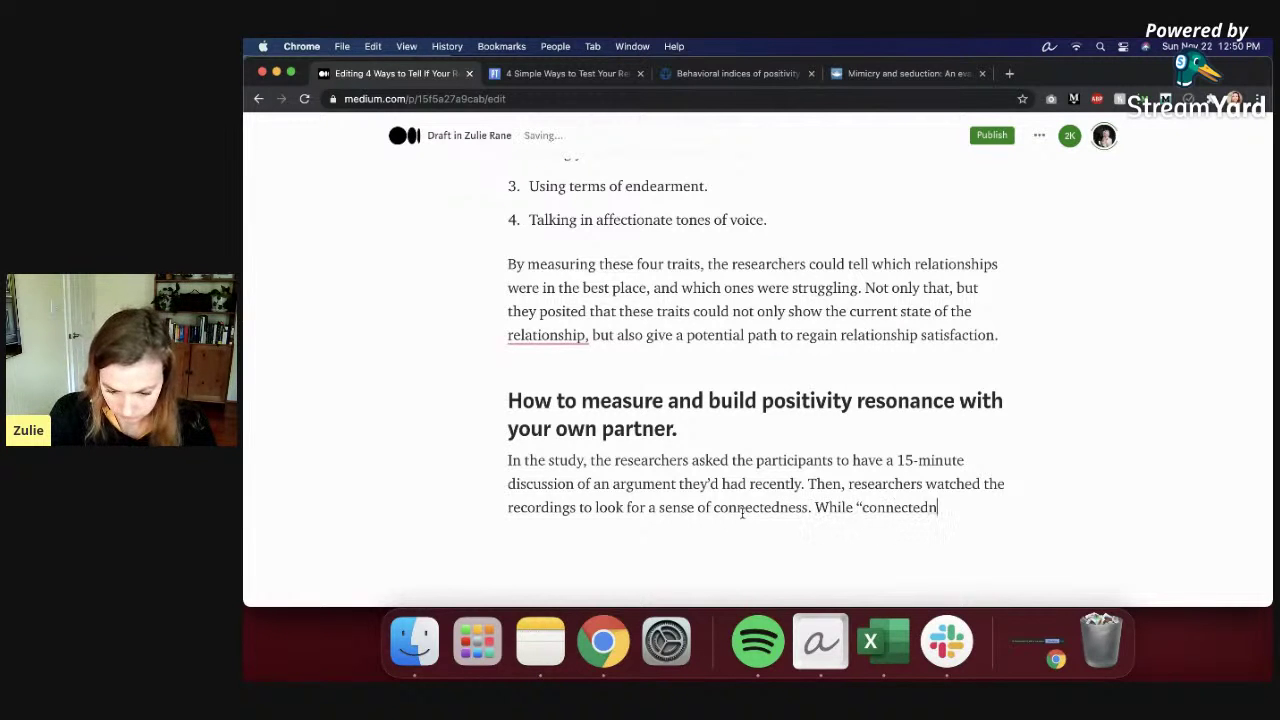
type("ess” sounds nebulous, they were")
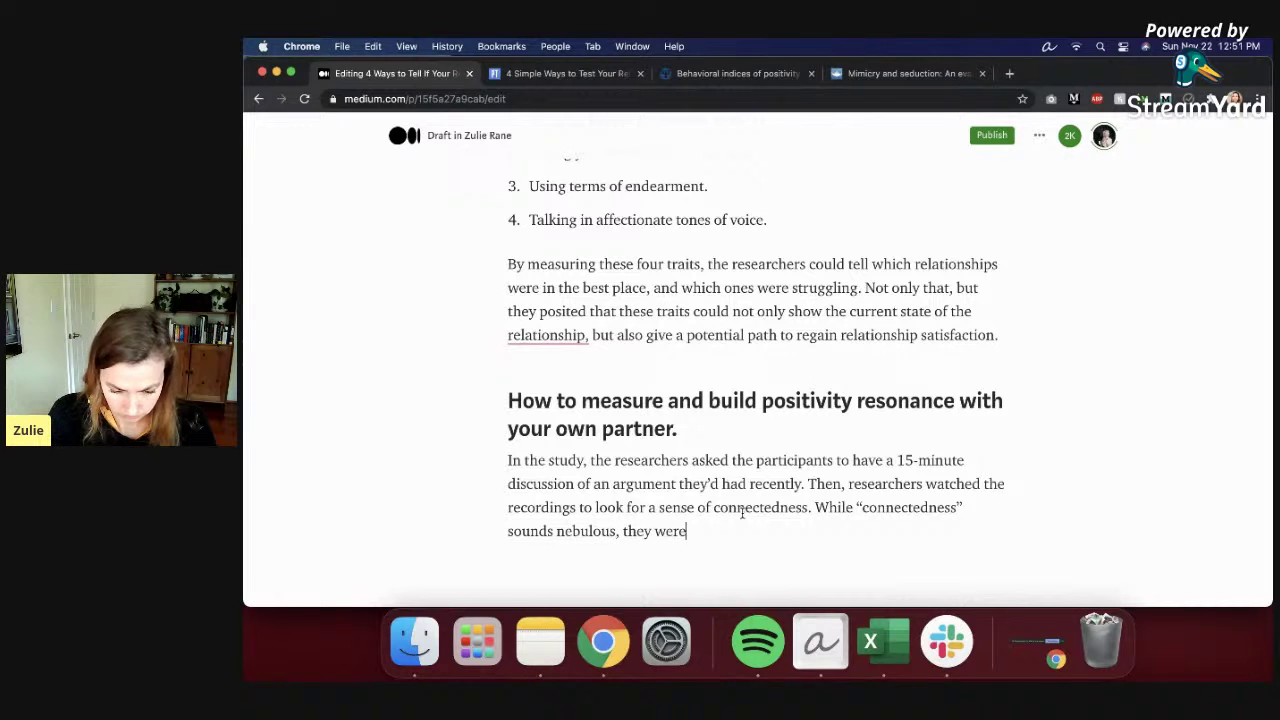
type(" able to split it u")
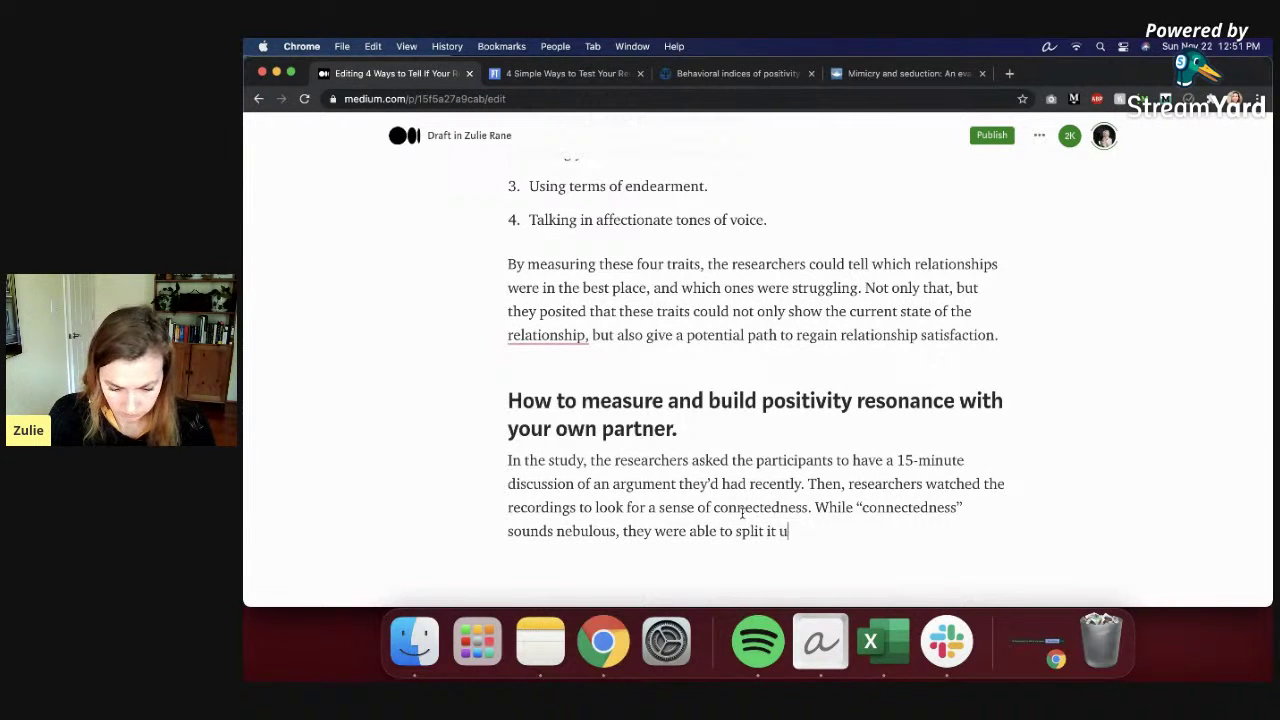
type("p into 4 ")
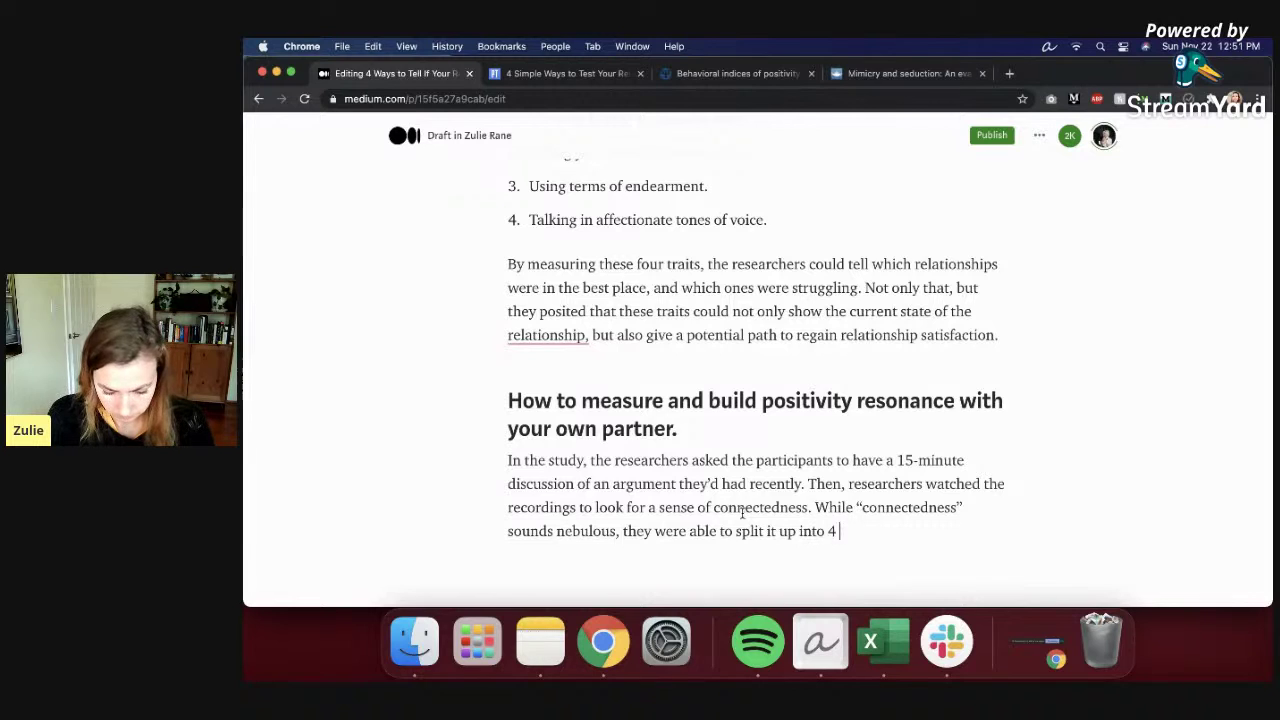
type("behario")
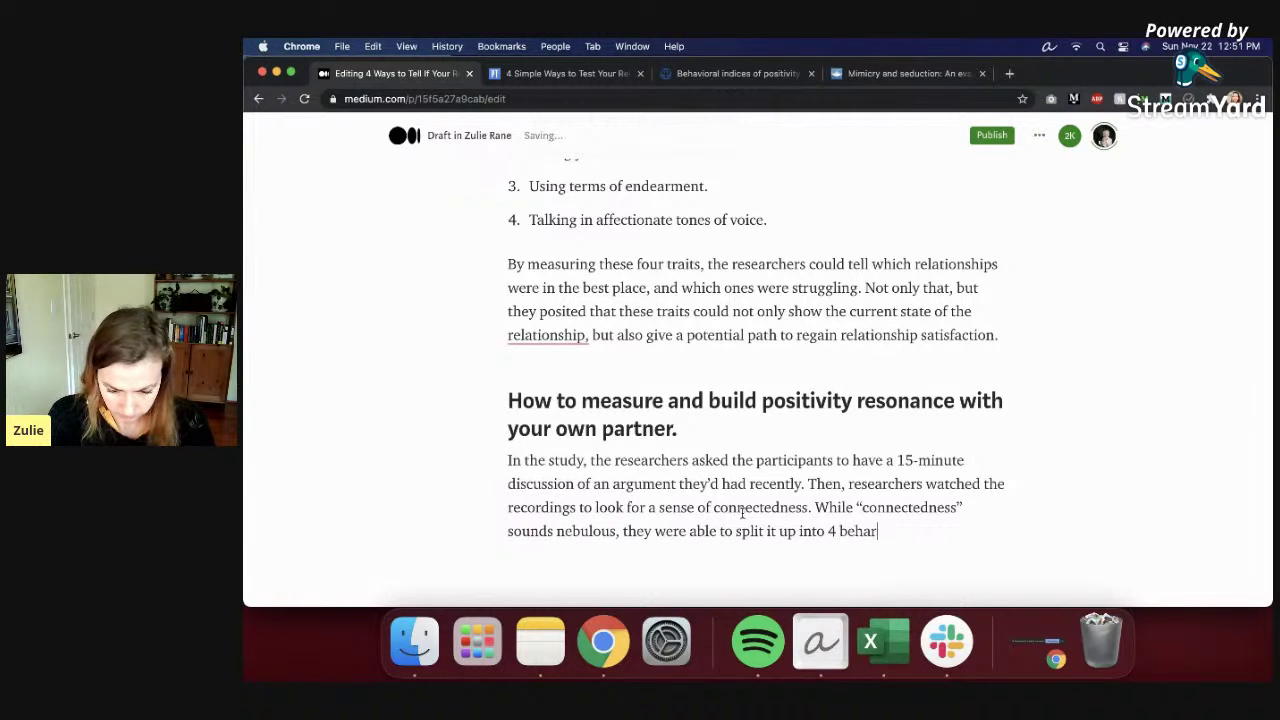
key("BackSpace")
key("BackSpace")
key("BackSpace")
key("BackSpace")
type("the four behaviors listed above.")
key("Return")
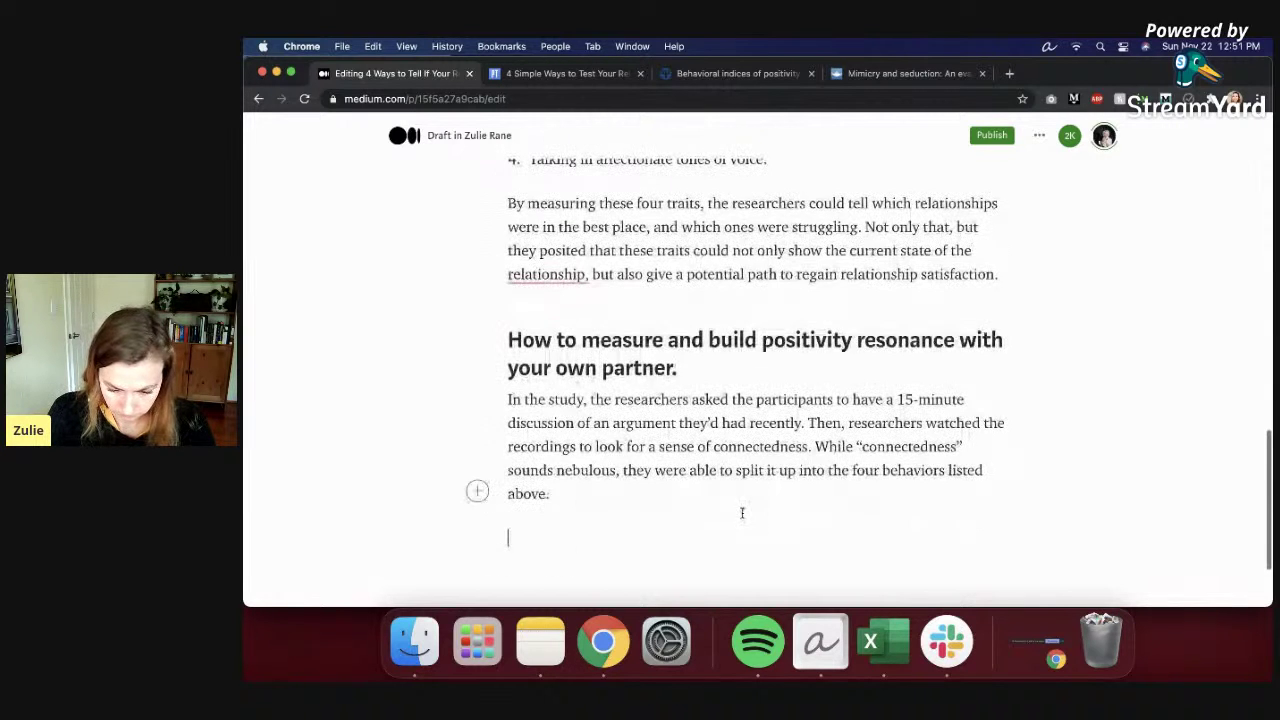
type("If you")
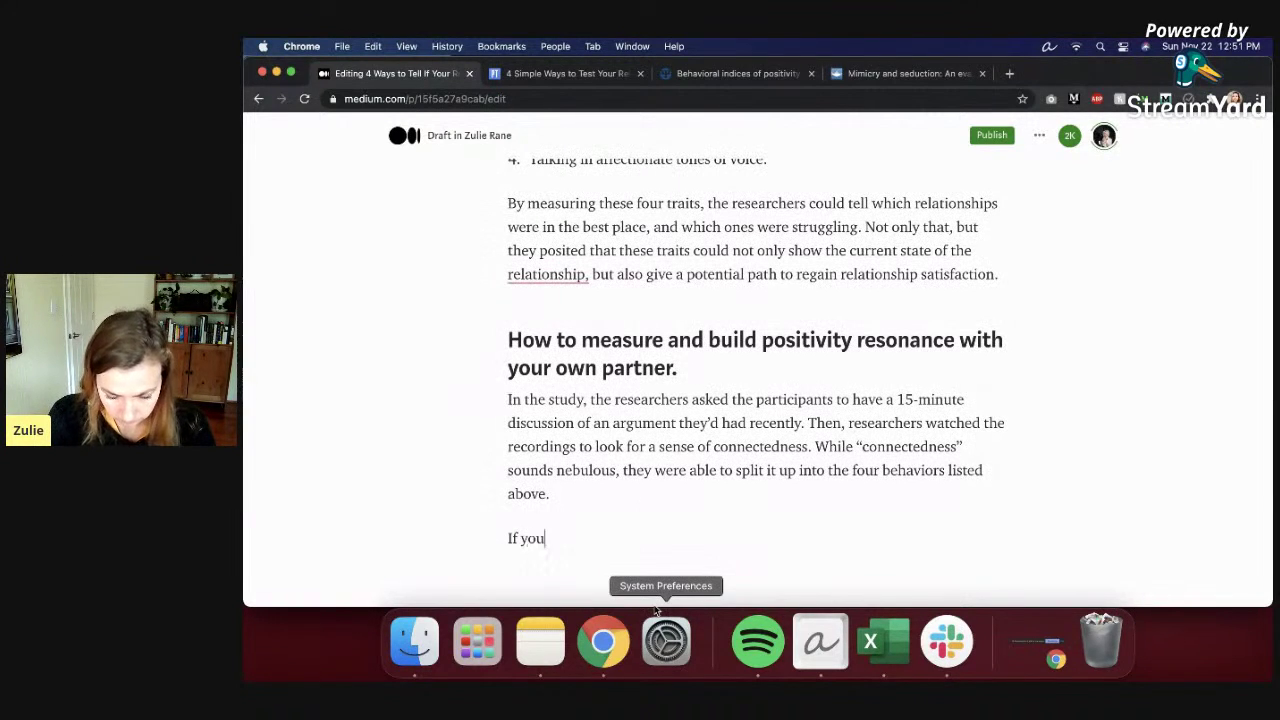
key("BackSpace")
key("BackSpace")
key("BackSpace")
key("BackSpace")
key("BackSpace")
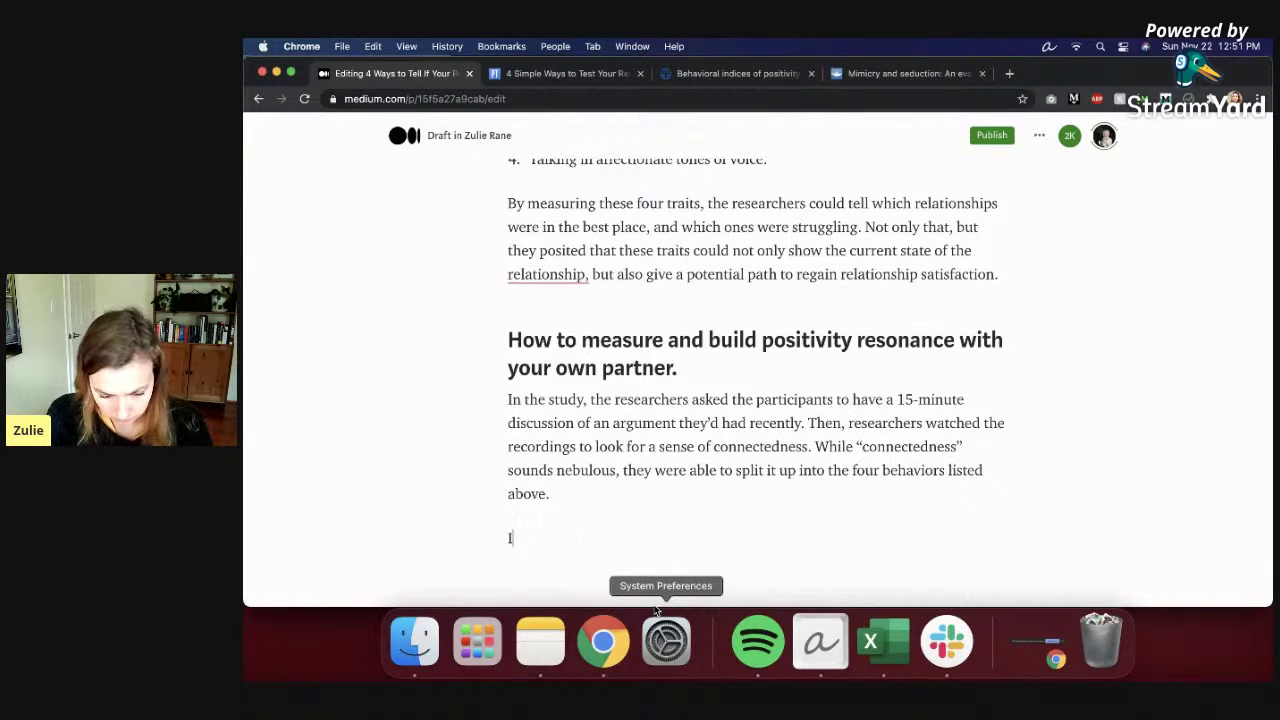
key("BackSpace")
Step: Start the new paragraph with "To do this with your partner, you don't need to do a video recording or anything like that, but"
type("To do this with ")
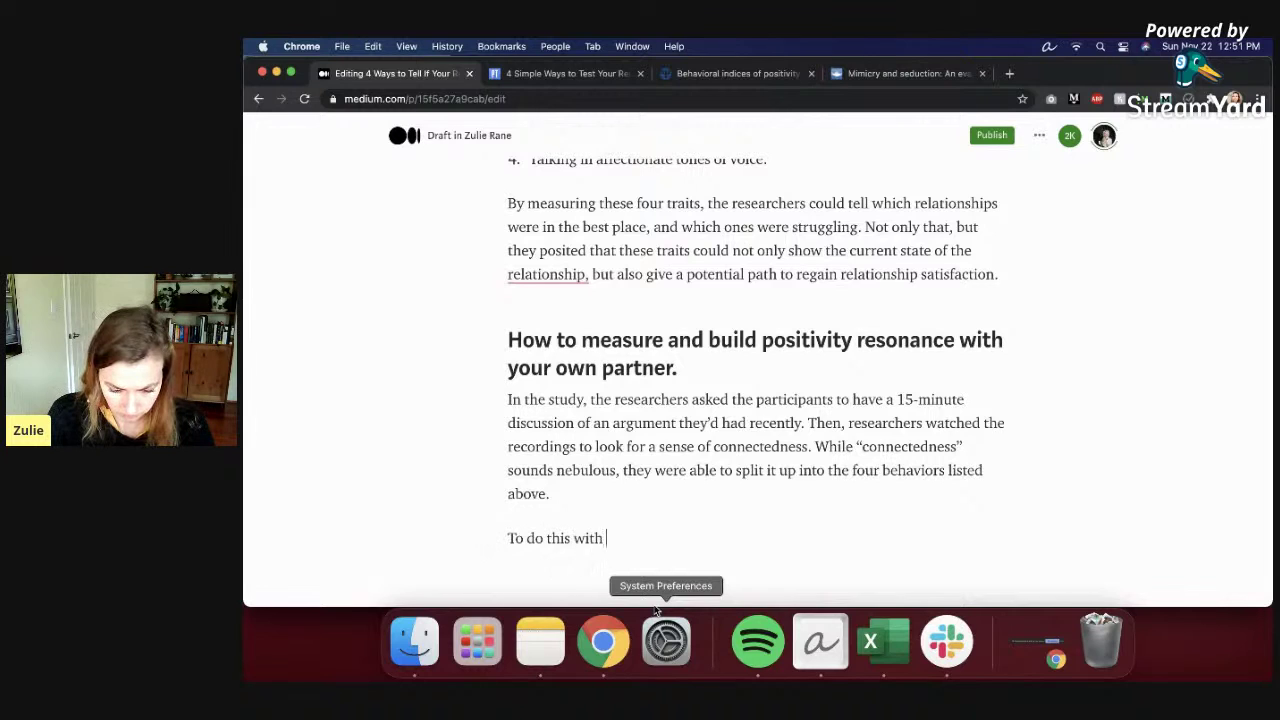
type("your partner, you don't need to ")
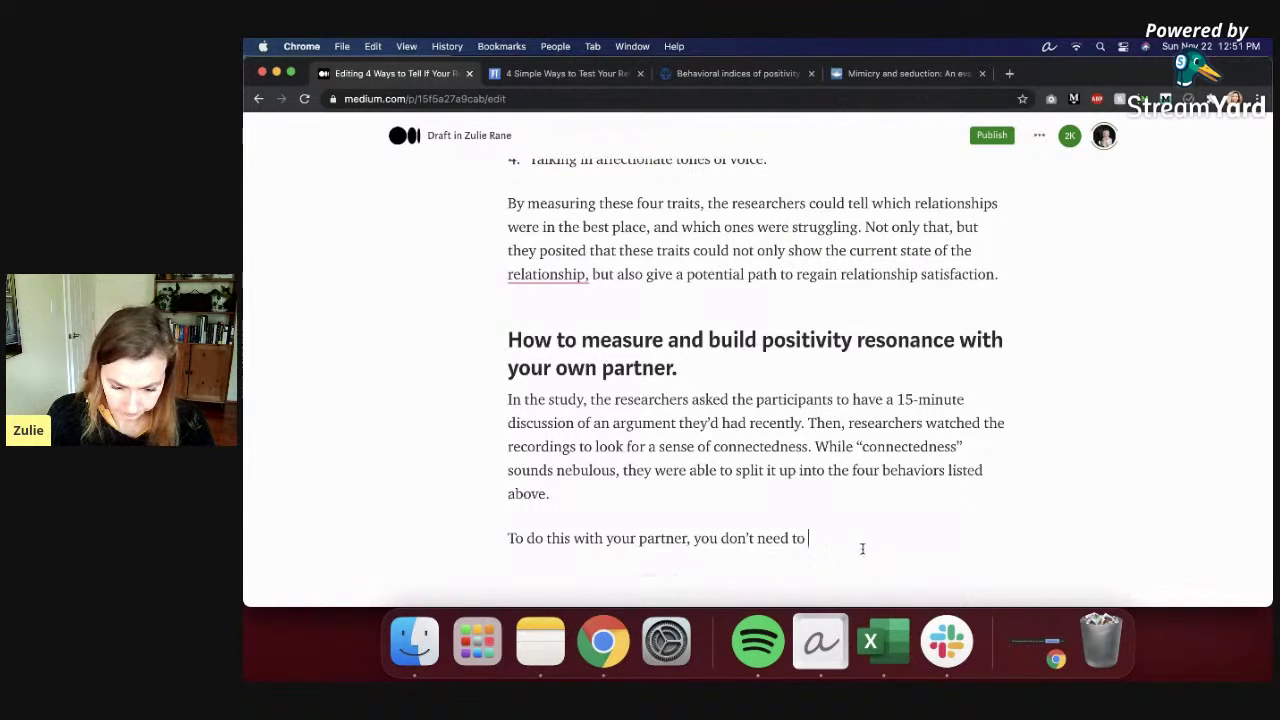
type("do a bvd")
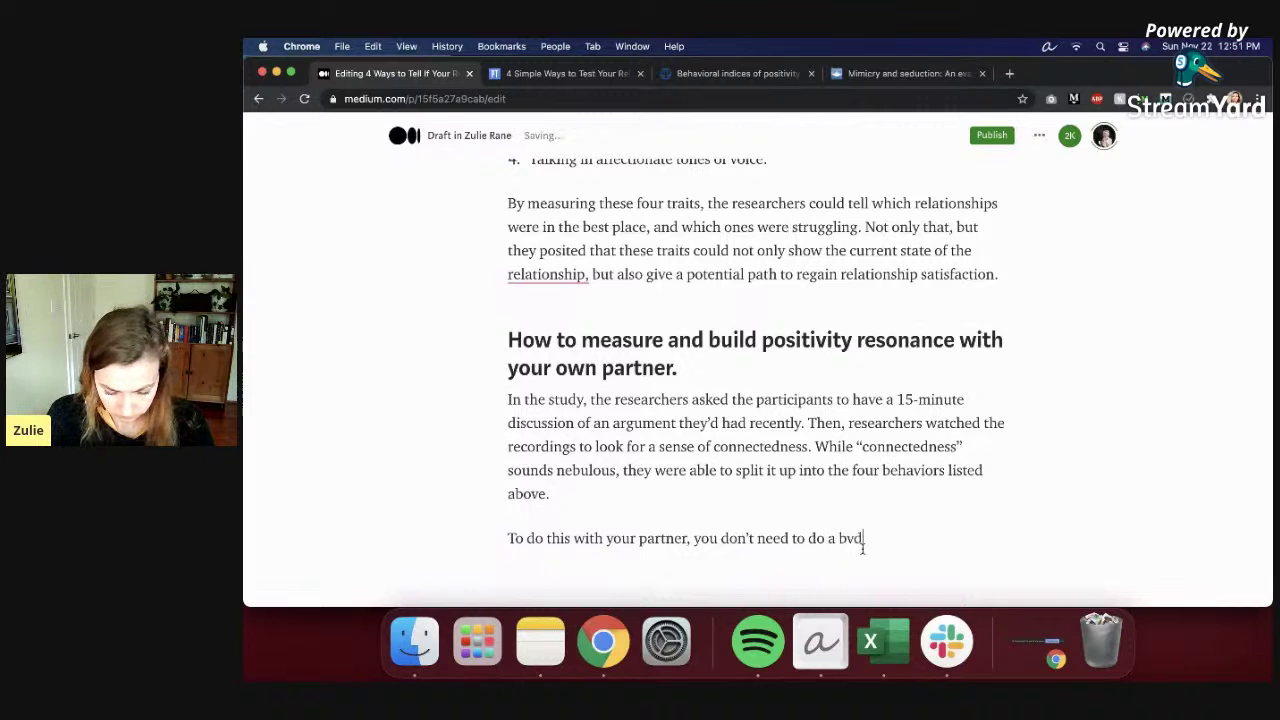
type("o a video recording or anything like t")
type("hat, but")
Step: Continue the sentence with "just keep an informal tab on how often you show humor at the same time as they do, or how often"
type(" just keep an informal tab on how often you")
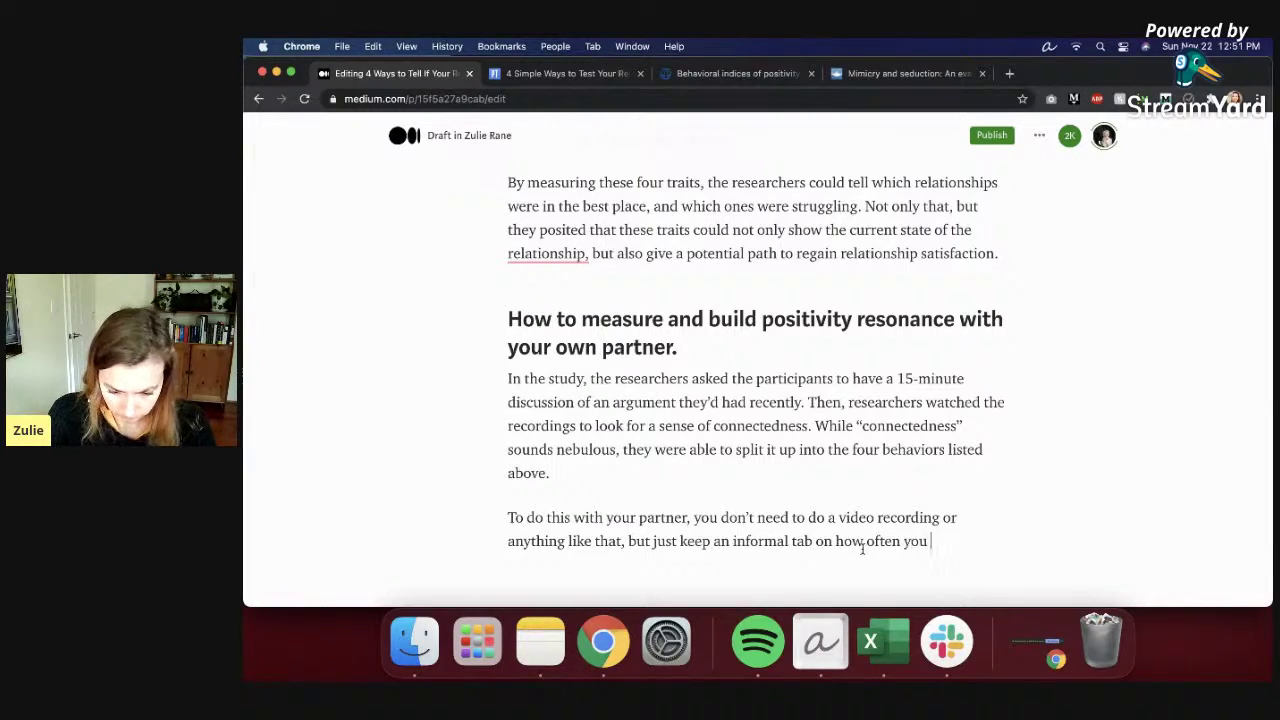
scroll(862, 548, "up", 3)
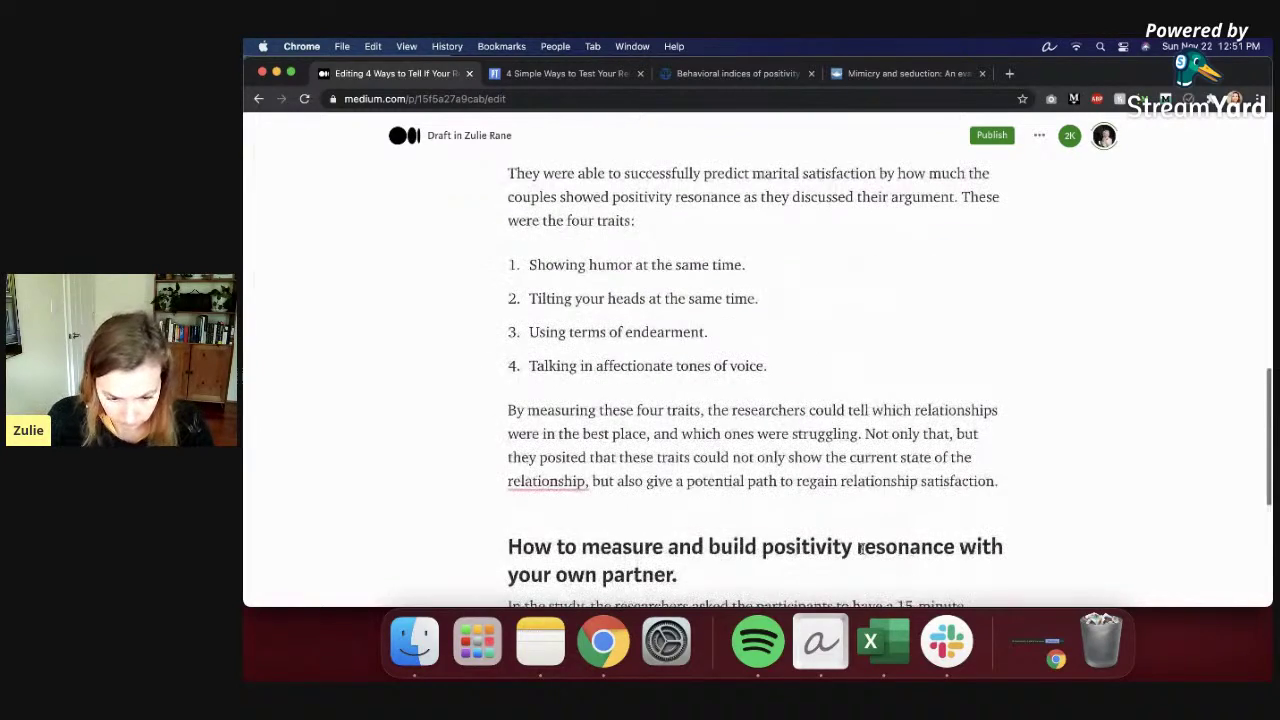
scroll(861, 524, "down", 2)
scroll(861, 524, "up", 2)
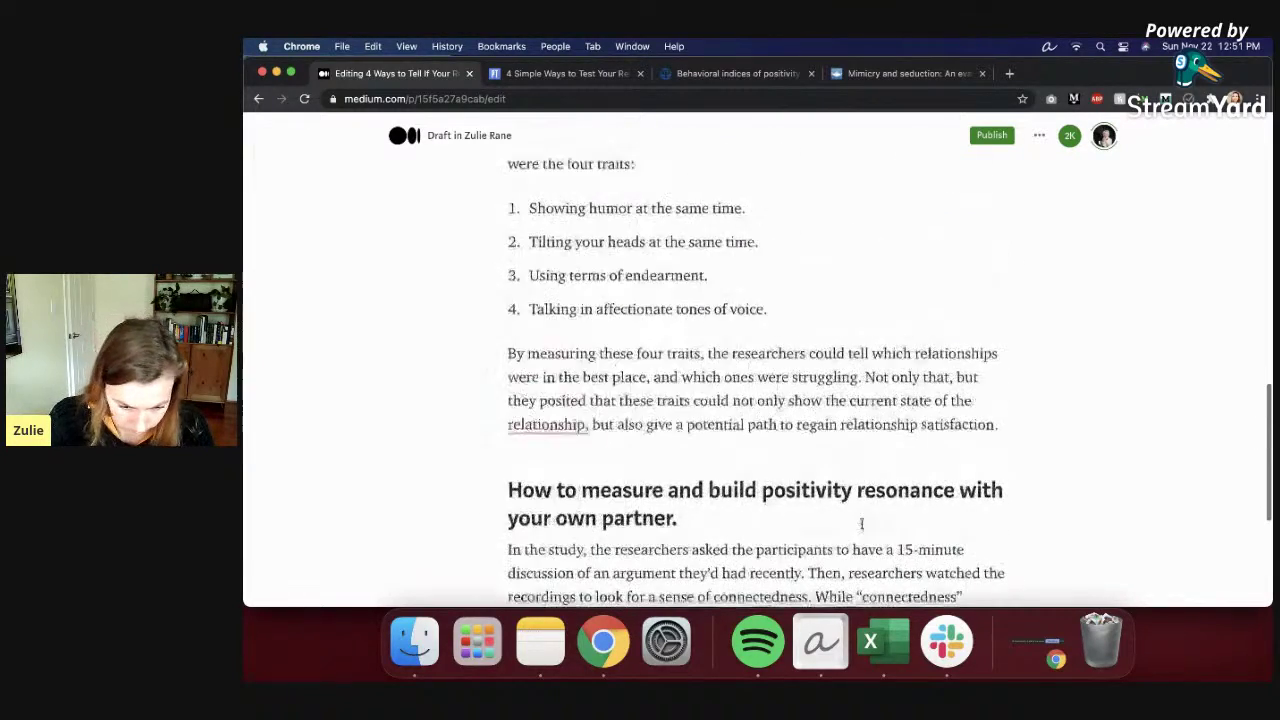
scroll(861, 524, "down", 4)
type("ten you show hum")
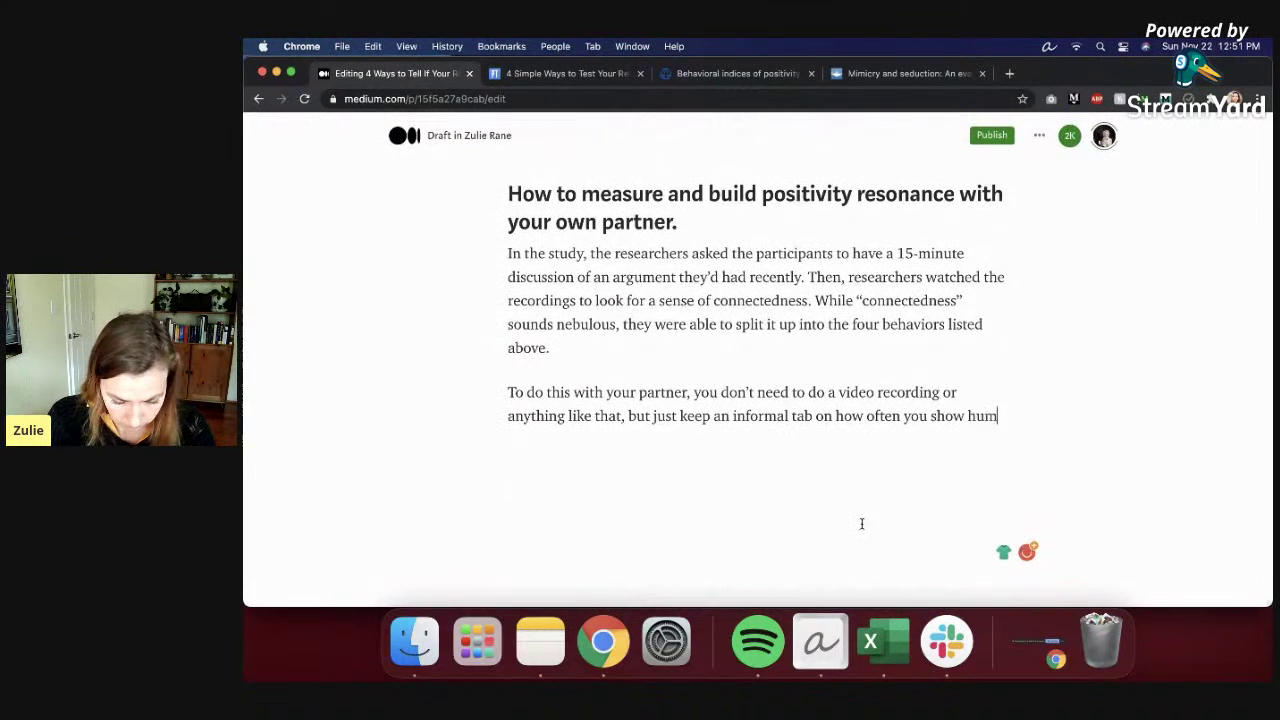
type("or at the same tim")
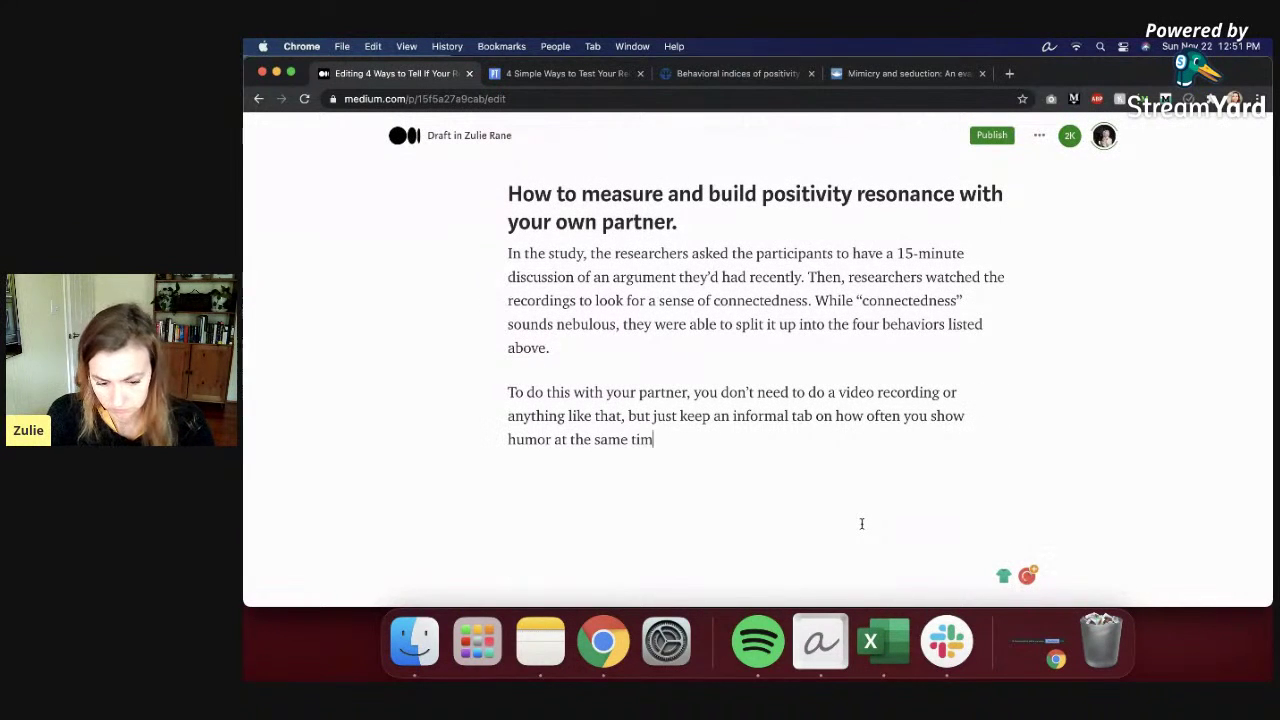
type("e as they do. or")
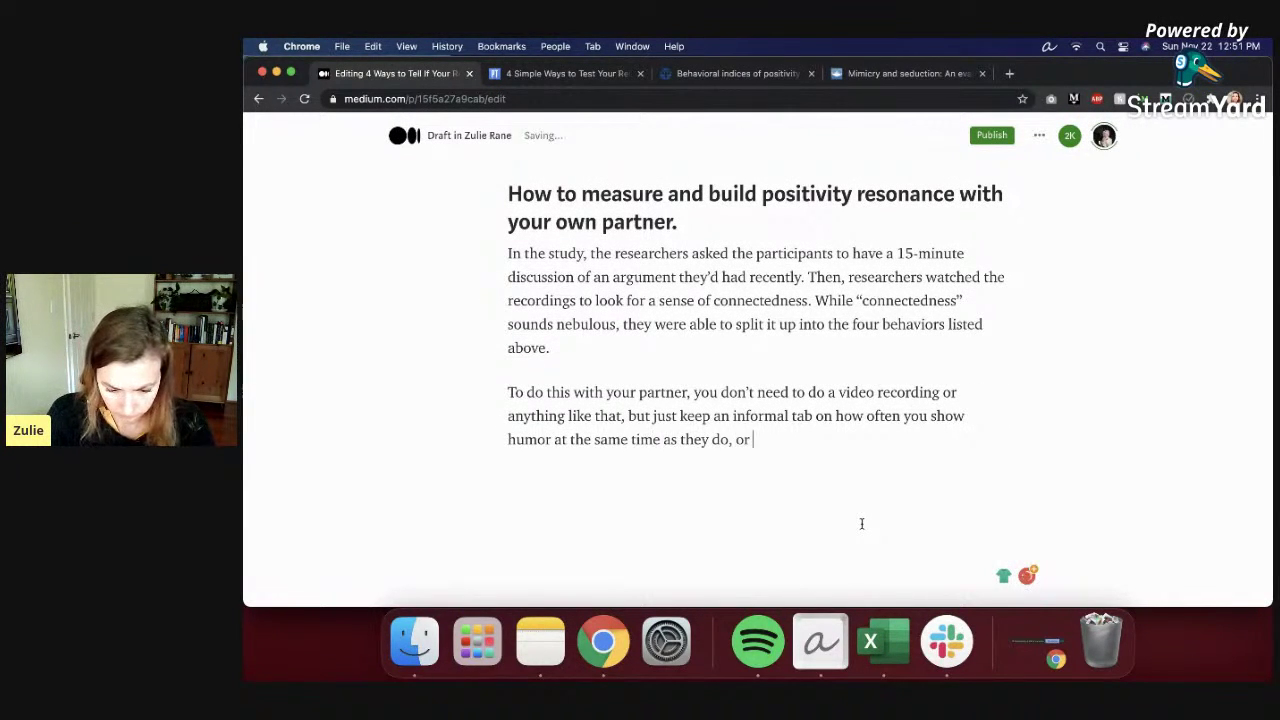
scroll(861, 524, "up", 4)
type("how often")
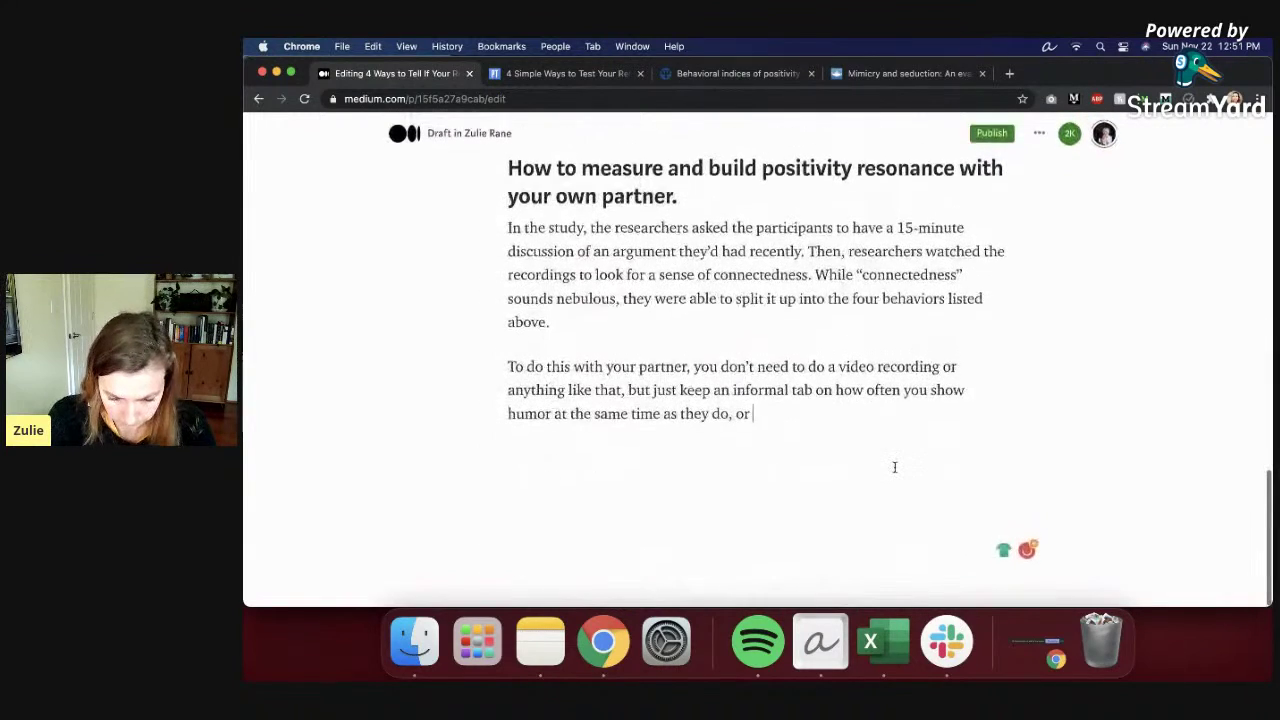
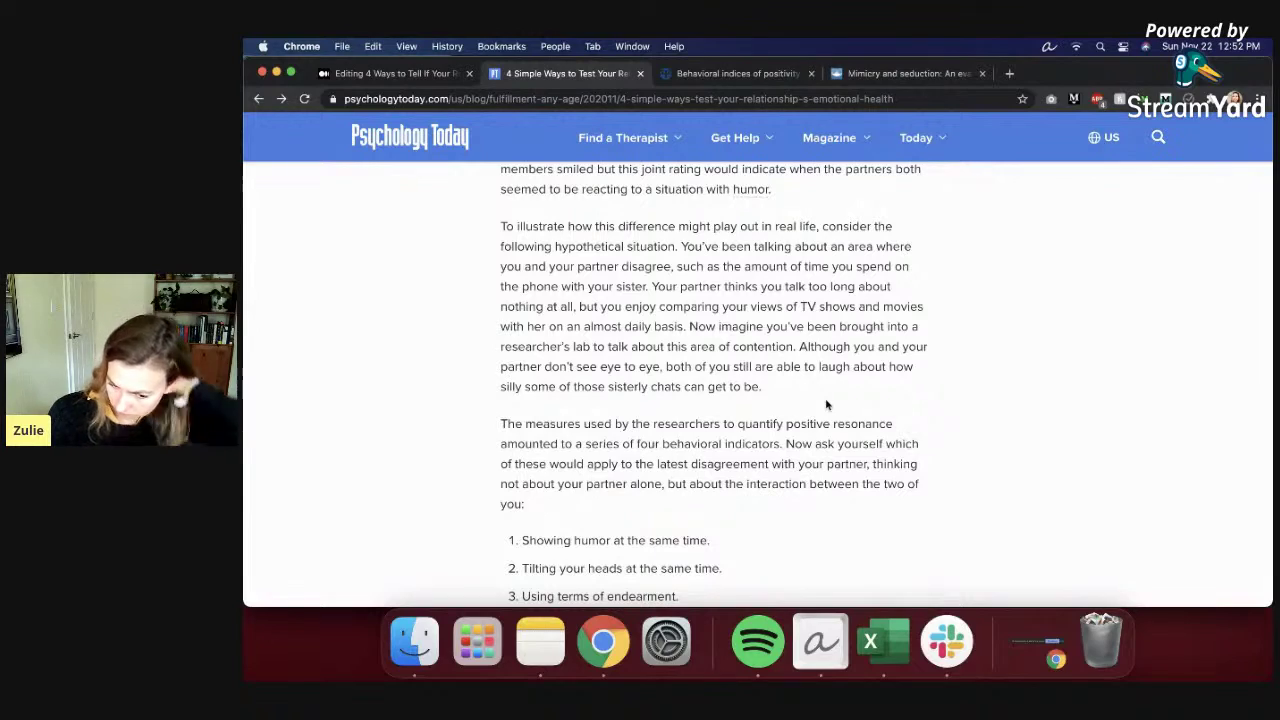
Step: Read the rest of the Psychology Today article and copy the concluding quote from "repeated episodes of positivity resonance" through "interpersonal togetherness"
scroll(820, 406, "down", 5)
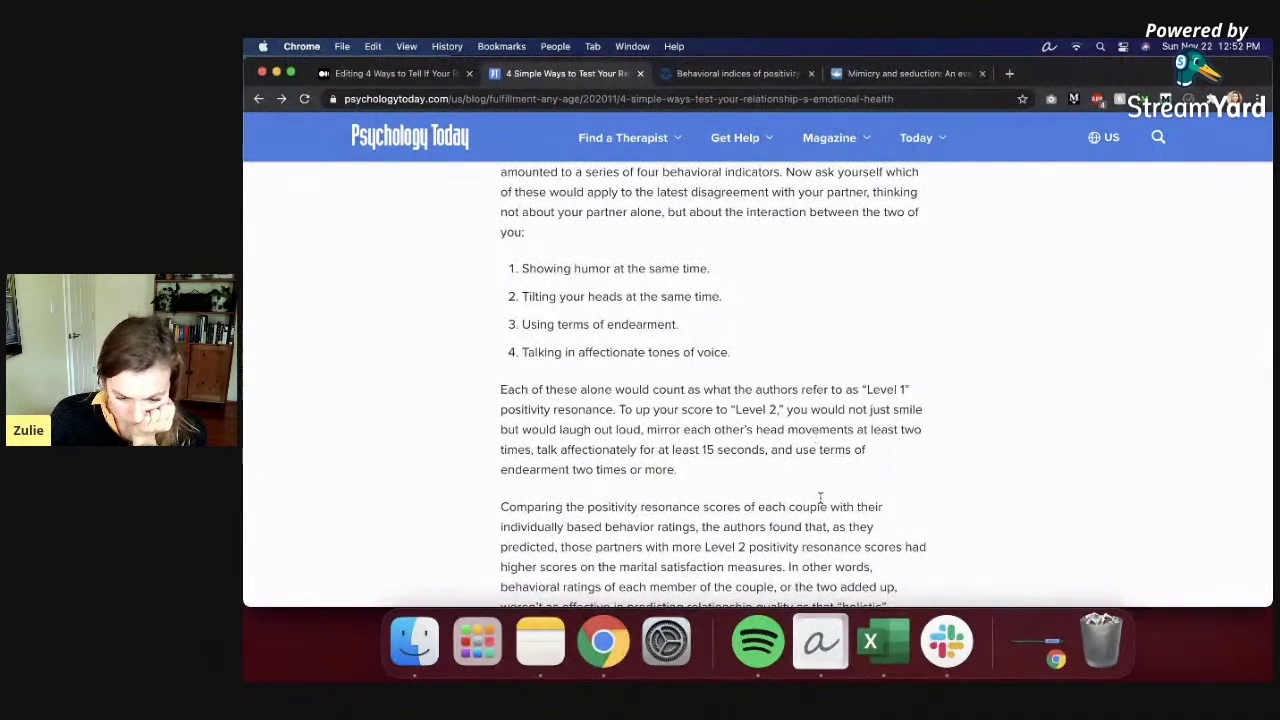
scroll(820, 497, "down", 2)
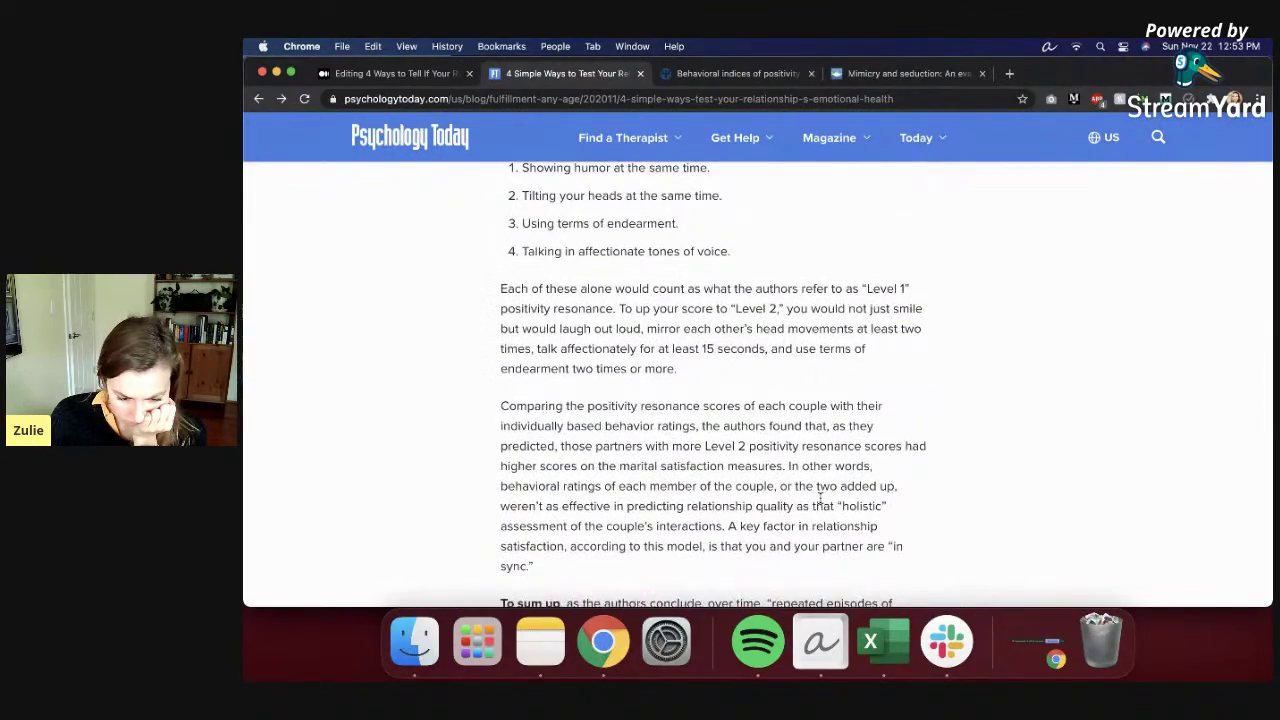
scroll(820, 497, "down", 1)
scroll(820, 497, "down", 2)
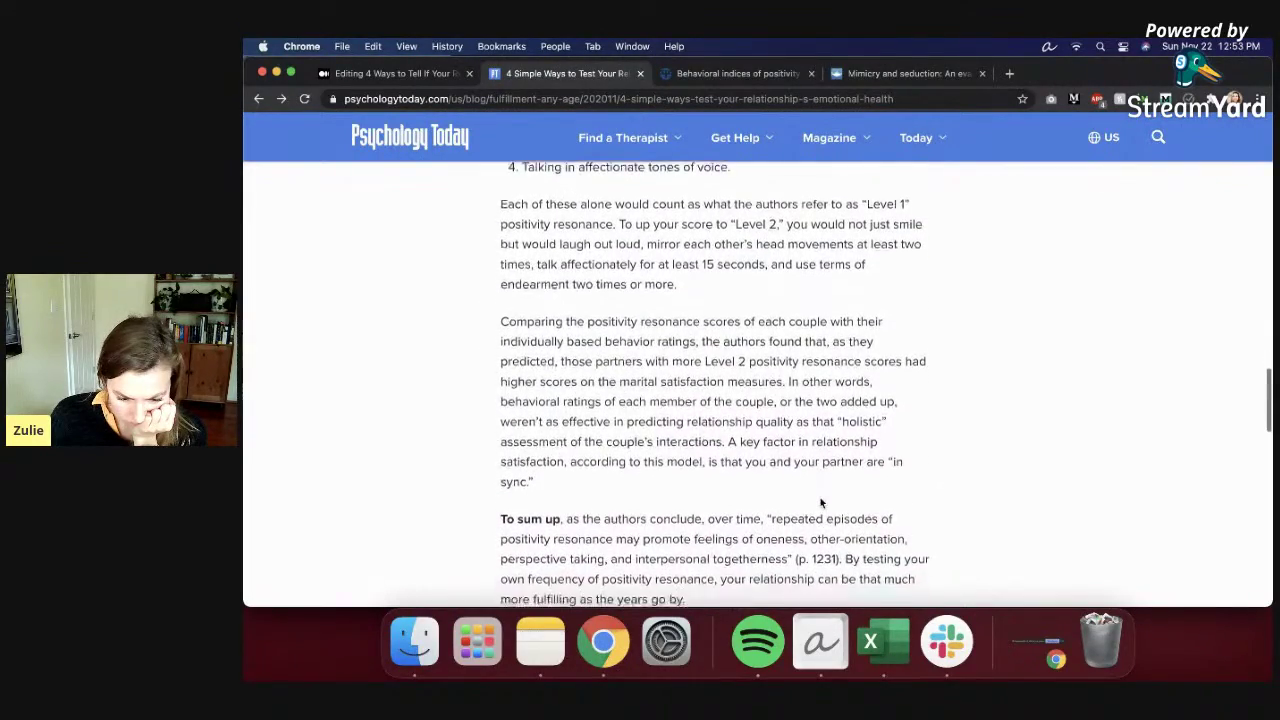
scroll(820, 497, "down", 2)
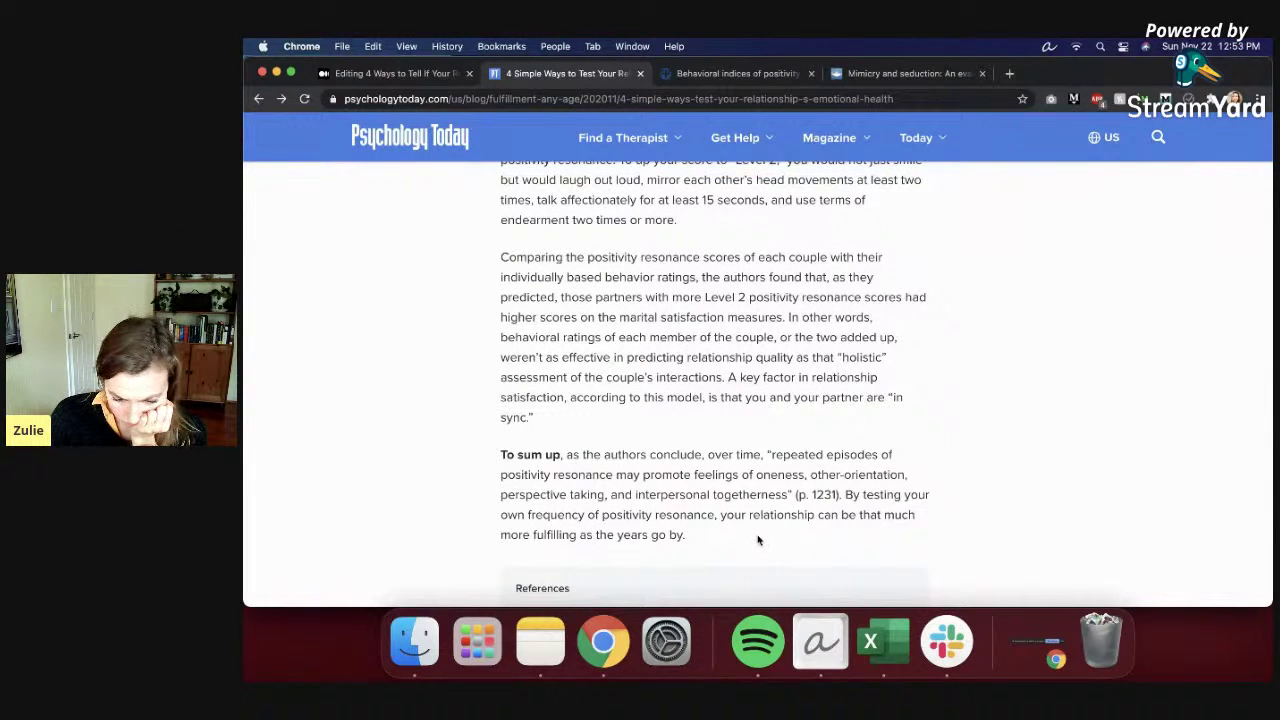
scroll(757, 540, "down", 2)
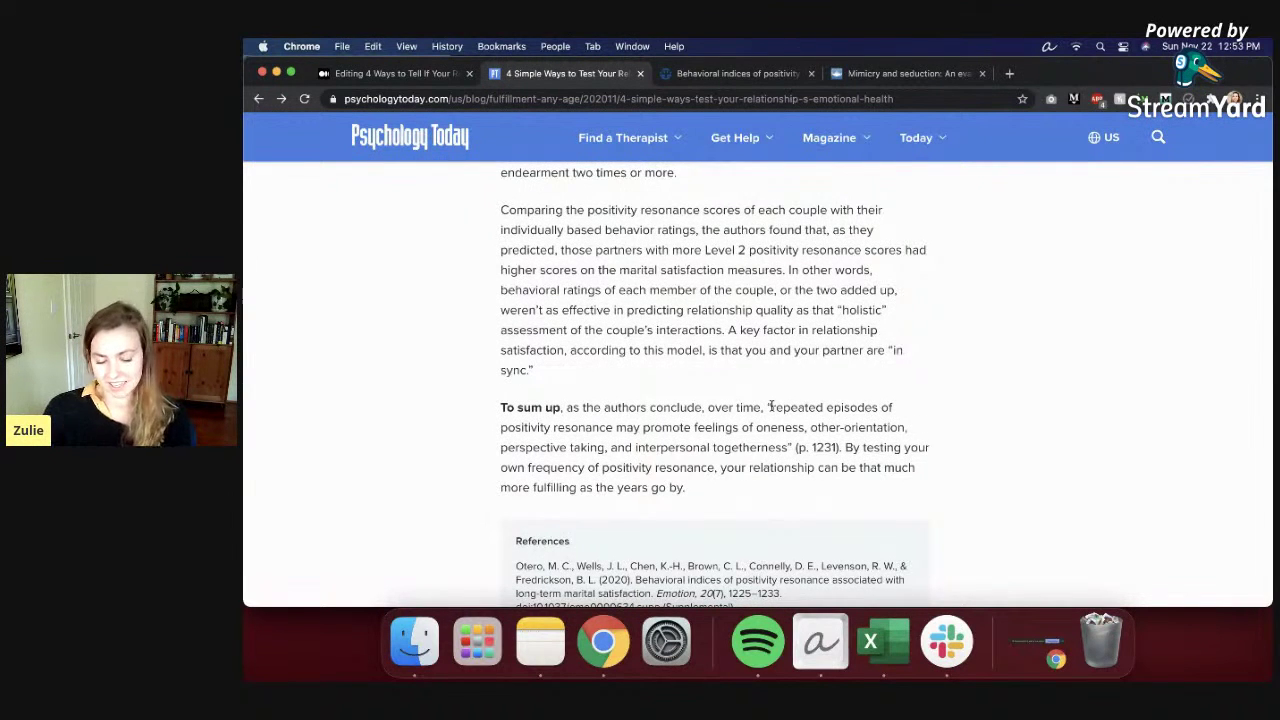
scroll(770, 406, "down", 1)
left_click_drag(771, 385, 792, 420)
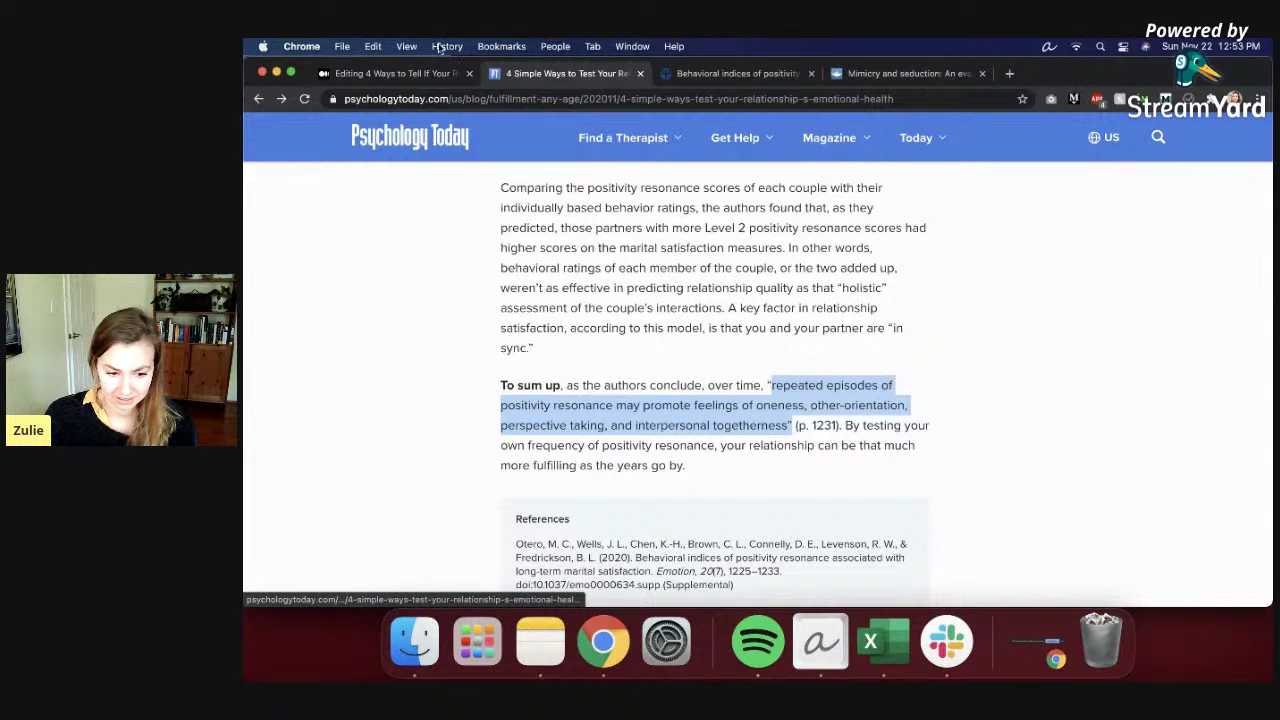
left_click(797, 465)
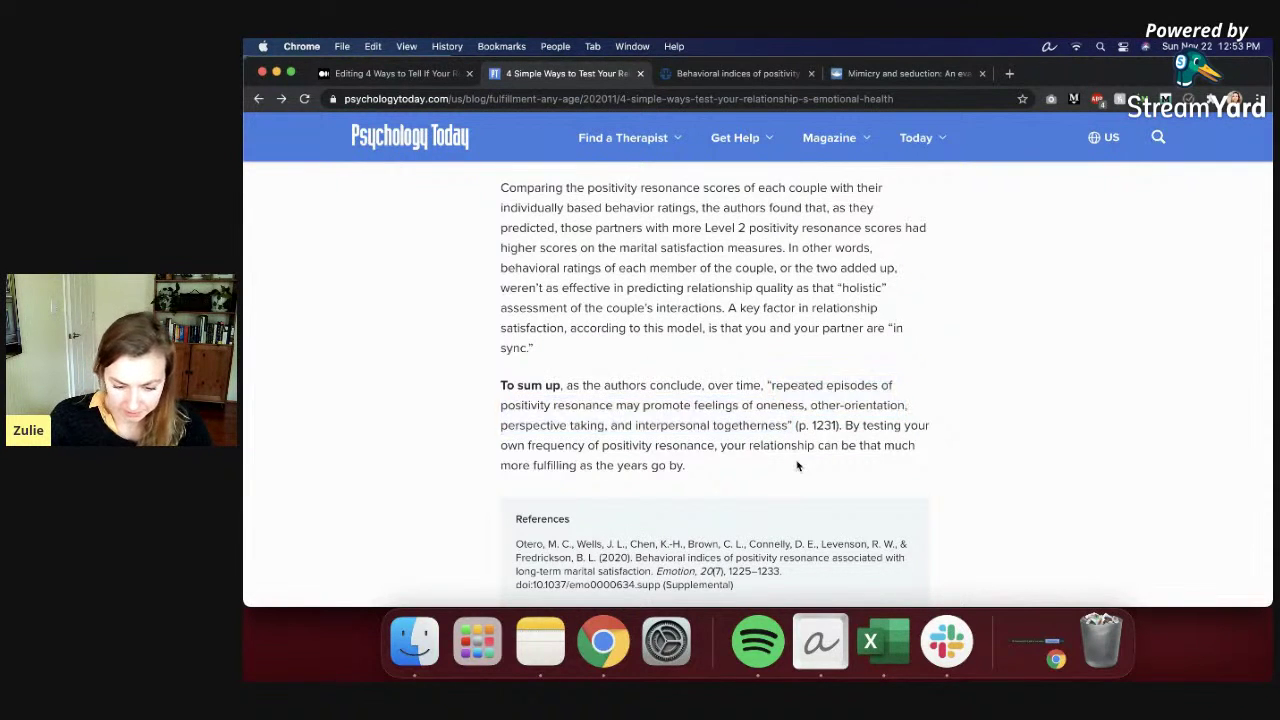
Step: In the draft, write "In the words of", the study's lead author and "et al,", followed by the copied positivity resonance quote
left_click(410, 76)
type("In")
left_click(545, 78)
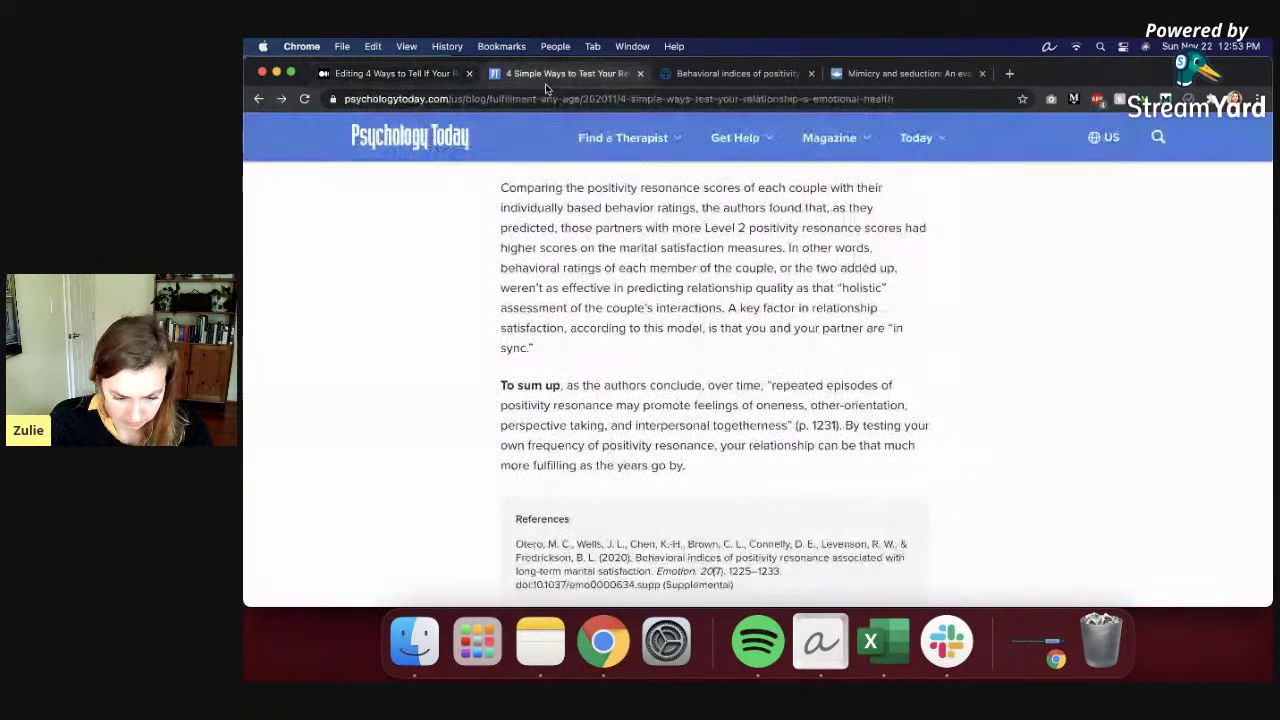
left_click(398, 73)
type("the wo")
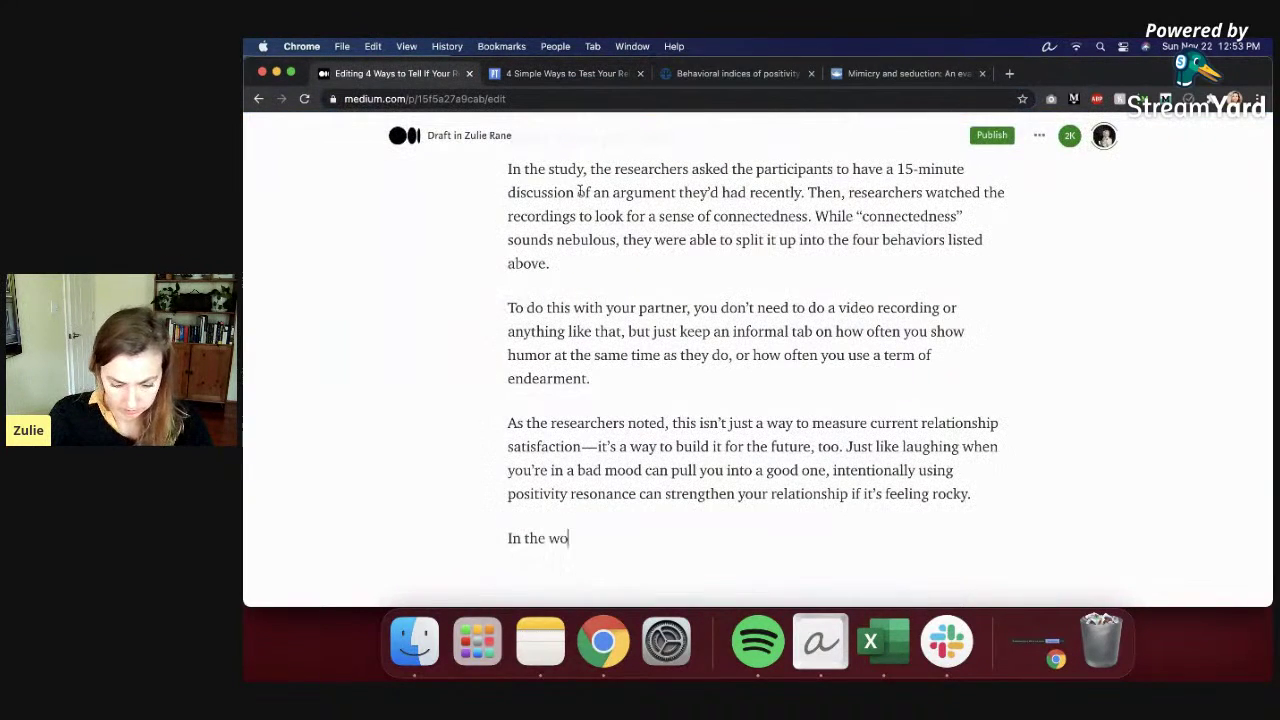
type("rds of")
scroll(660, 250, "up", 8)
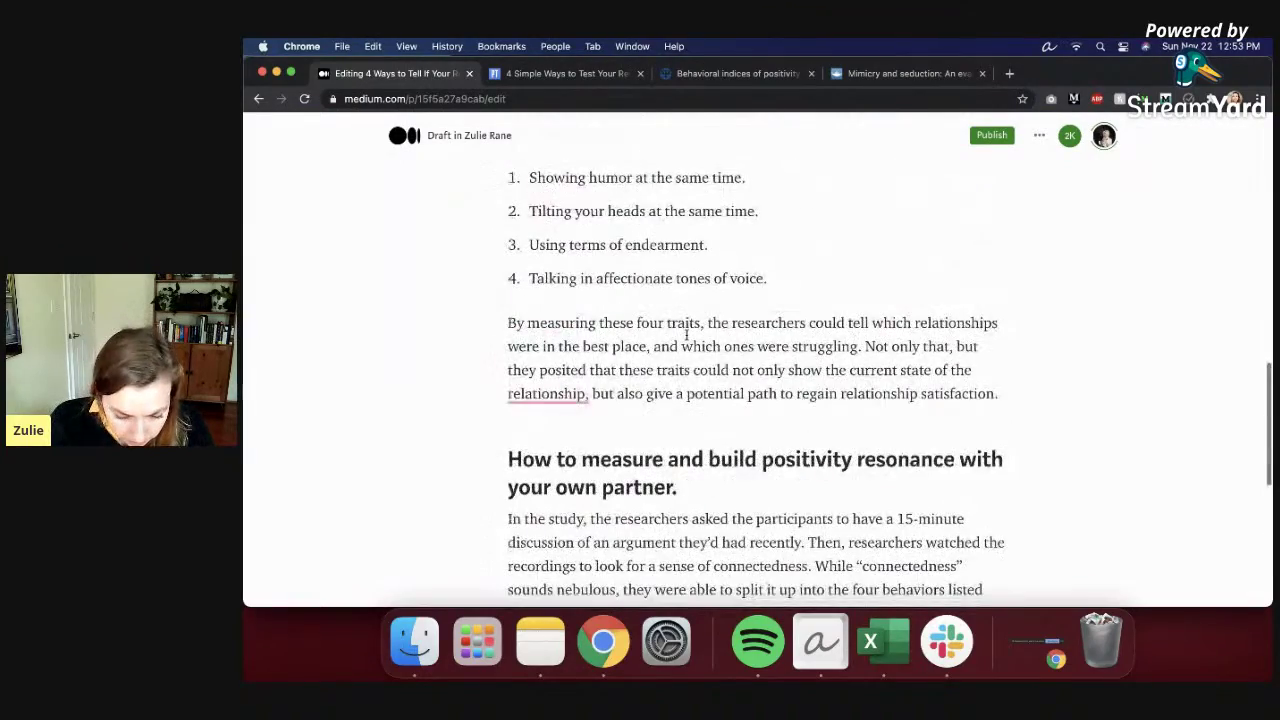
scroll(688, 380, "up", 5)
type("O")
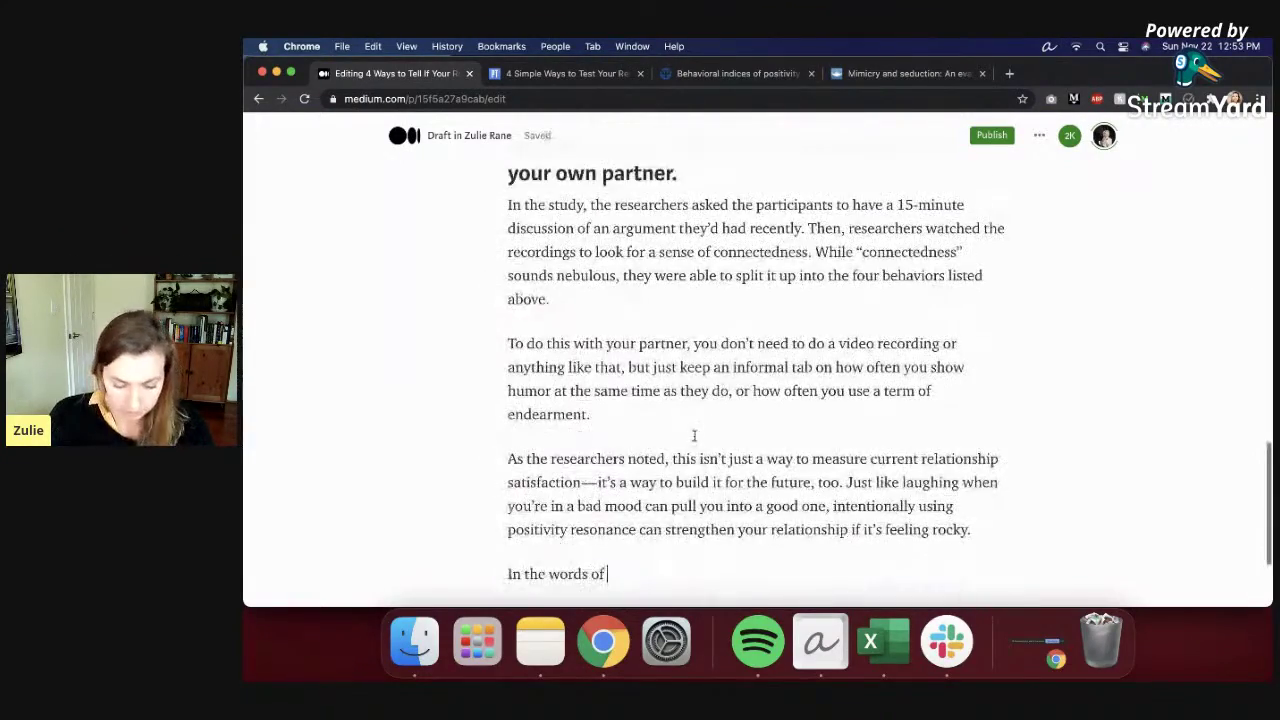
type("tero el")
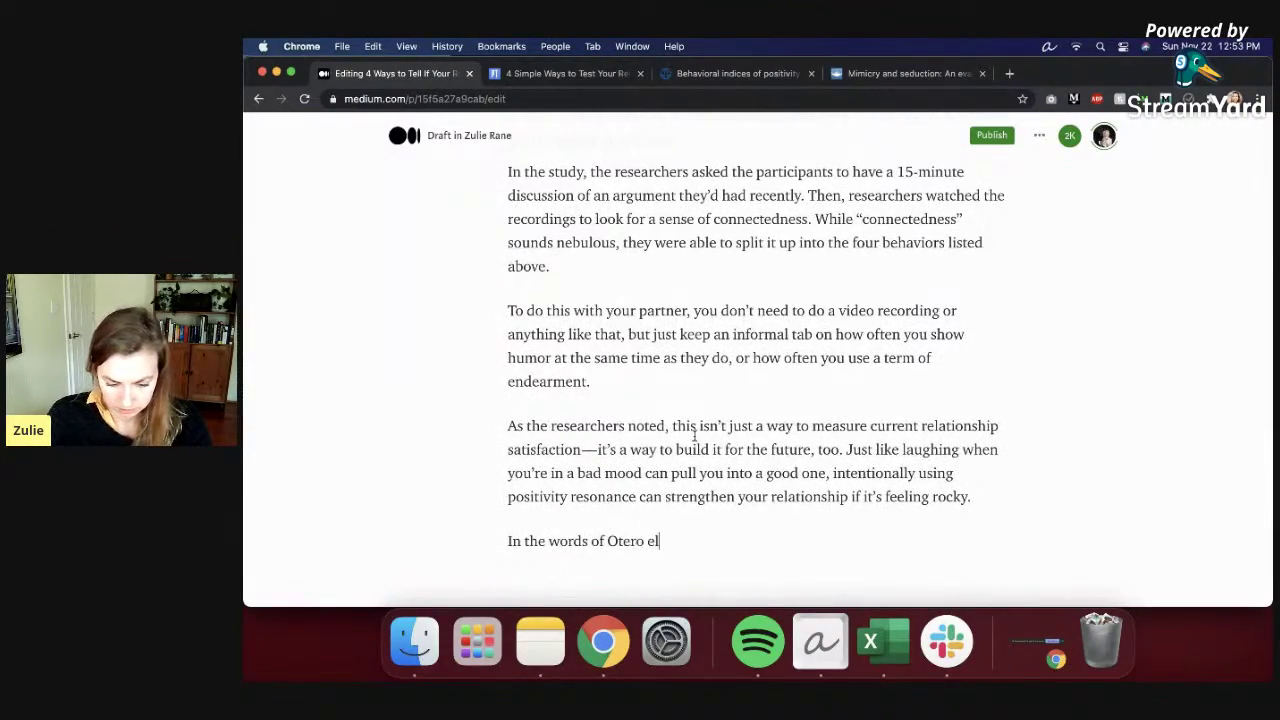
key("BackSpace")
type("t al,")
type("\"repeated episodes of positivity resonance may promote feelings of oneness, other-orientation, perspective taking, and interpersonal togetherness\"")
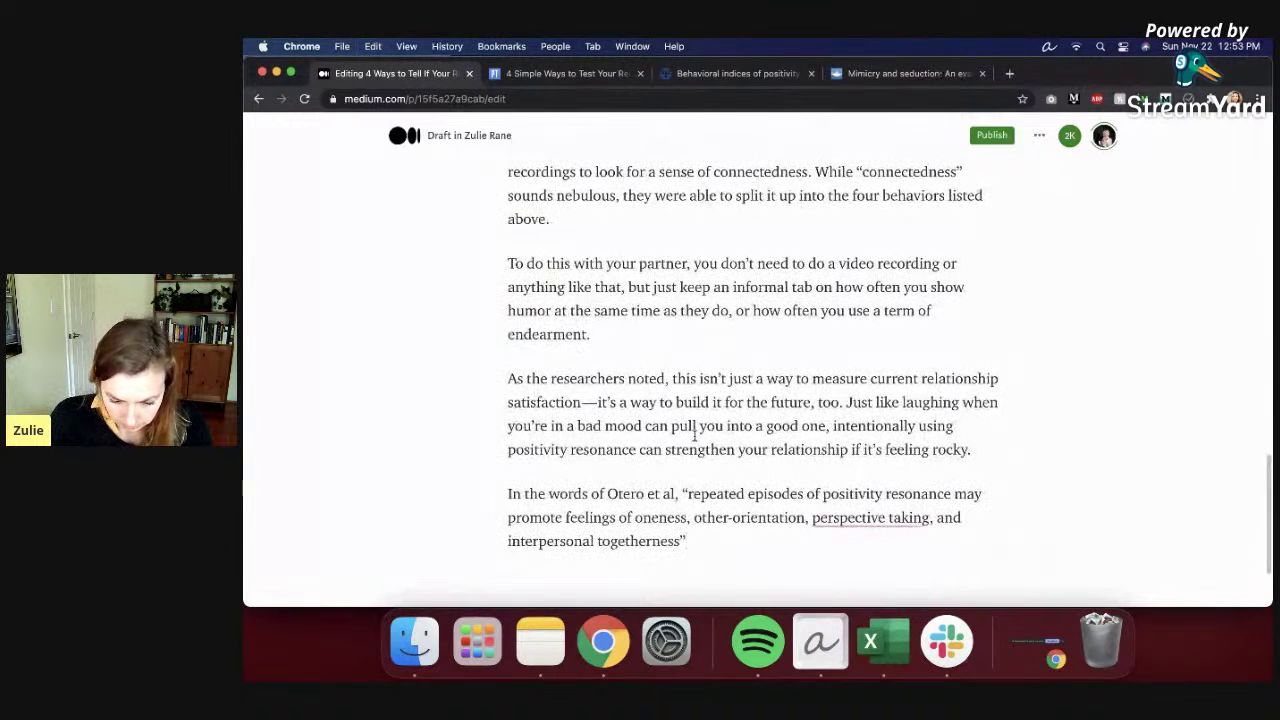
Step: End the positivity resonance quote with a period inside the closing quotation mark and start the next sentence with "What this means is that"
key("BackSpace")
type(".\" What this mea")
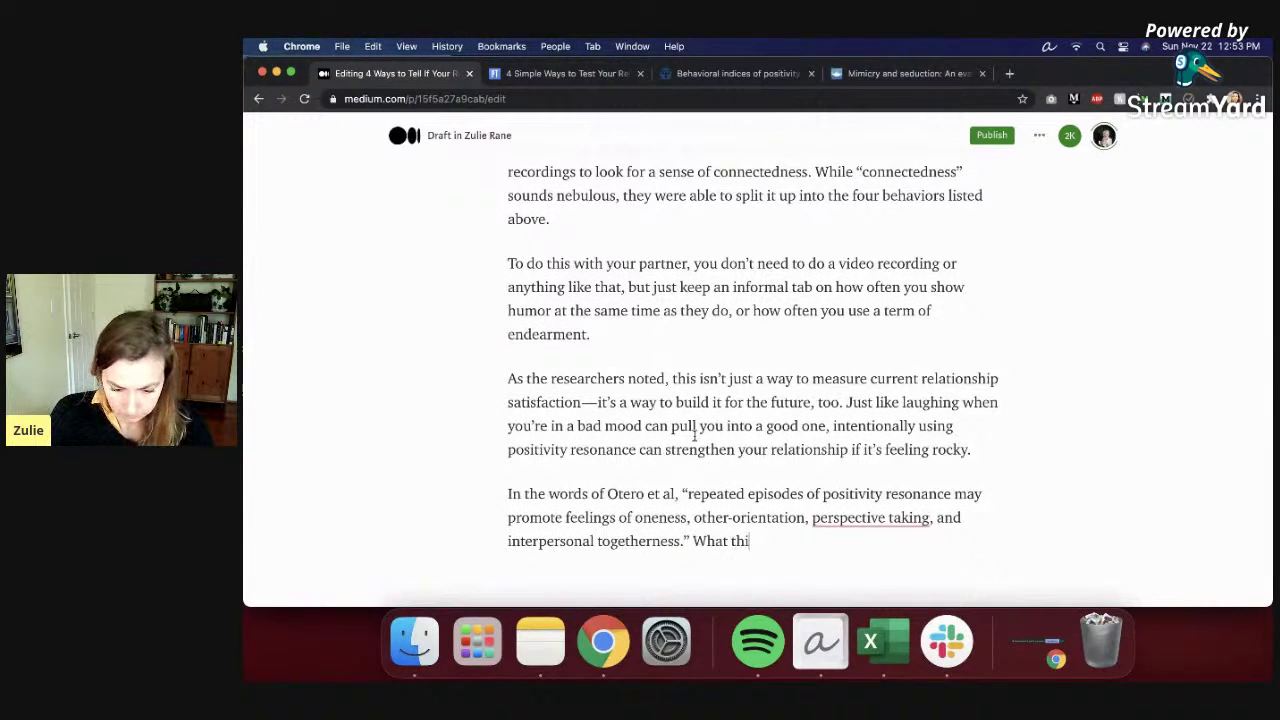
type("ns is that ")
type("ot's a")
key("BackSpace")
key("BackSpace")
key("BackSpace")
key("BackSpace")
key("BackSpace")
key("BackSpace")
Step: Complete the sentence with "it's possible to create a positive spiral of strengthening your relationship." and begin the following one with "The"
type("it's possible to creat")
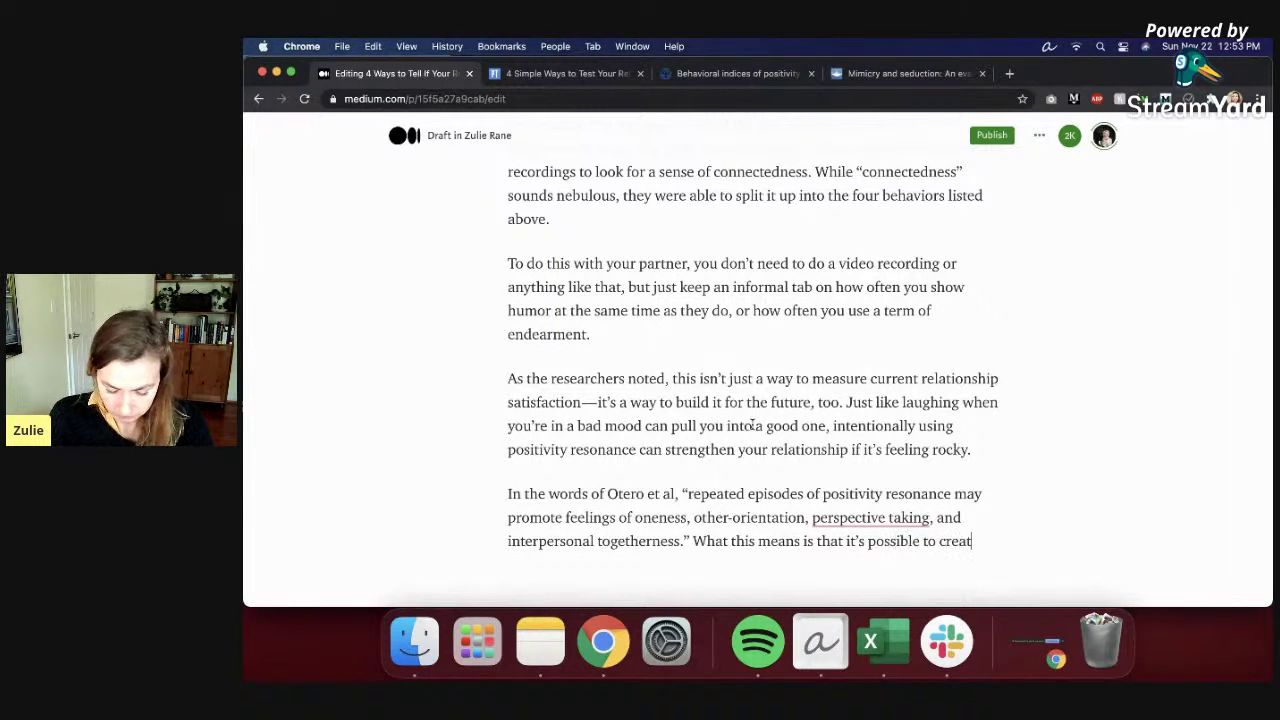
type("e a po")
type("sitive spir")
type("al of")
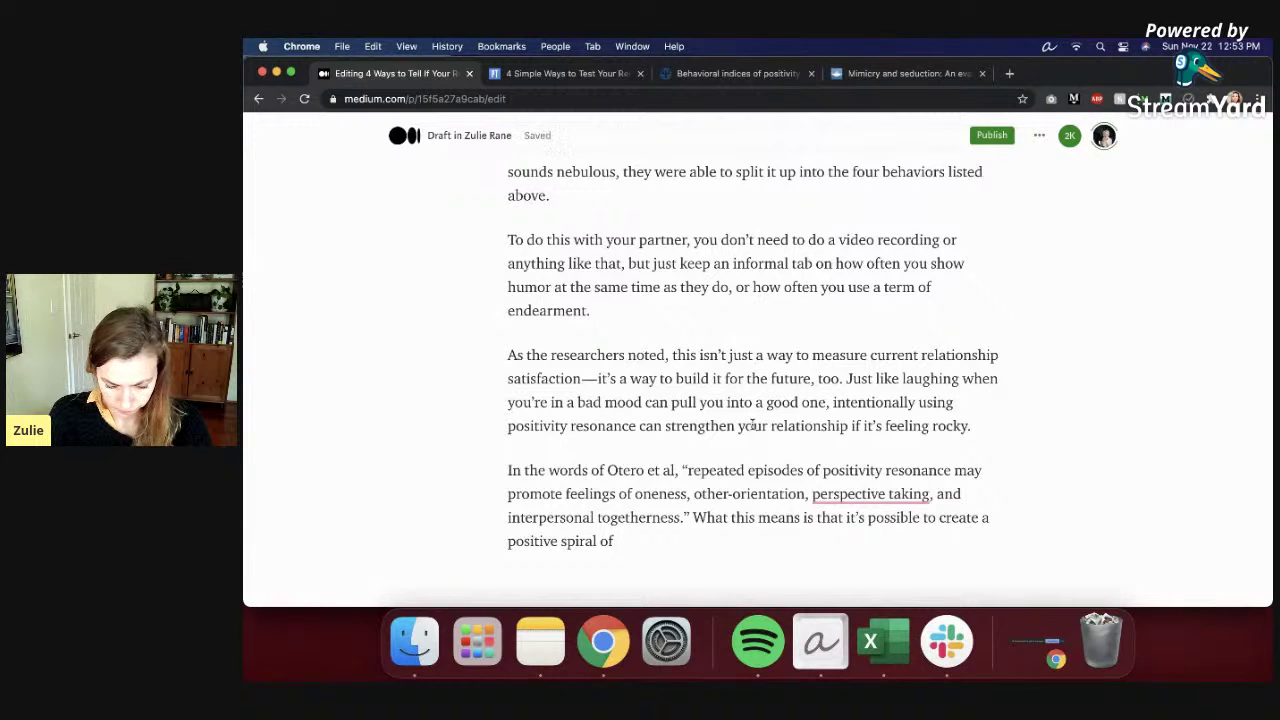
type(" strengthenin")
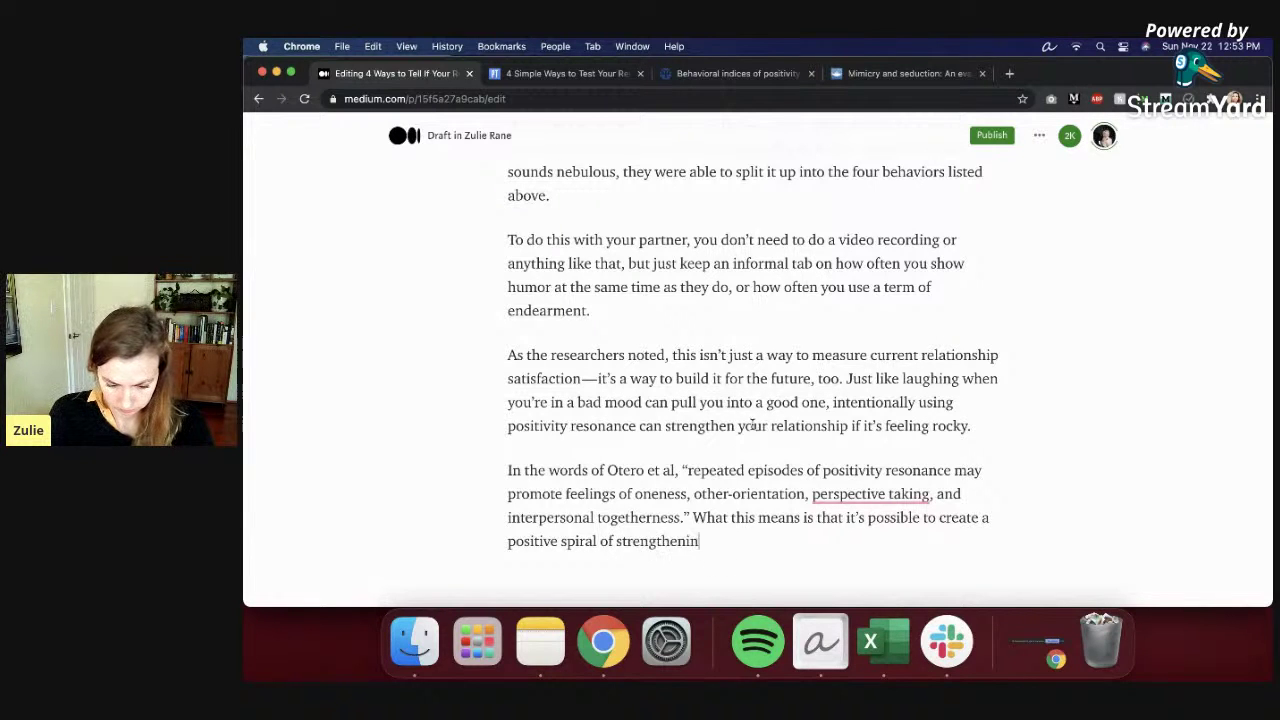
type("g your relationshi")
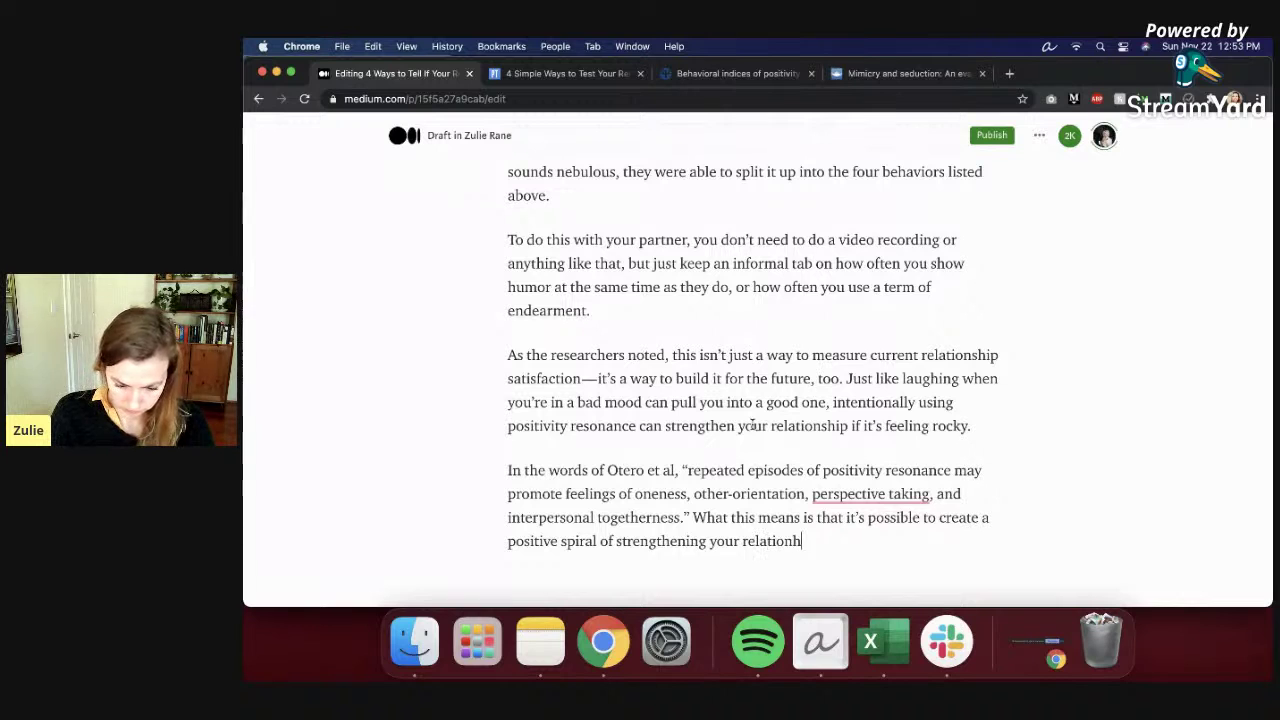
type("p. The")
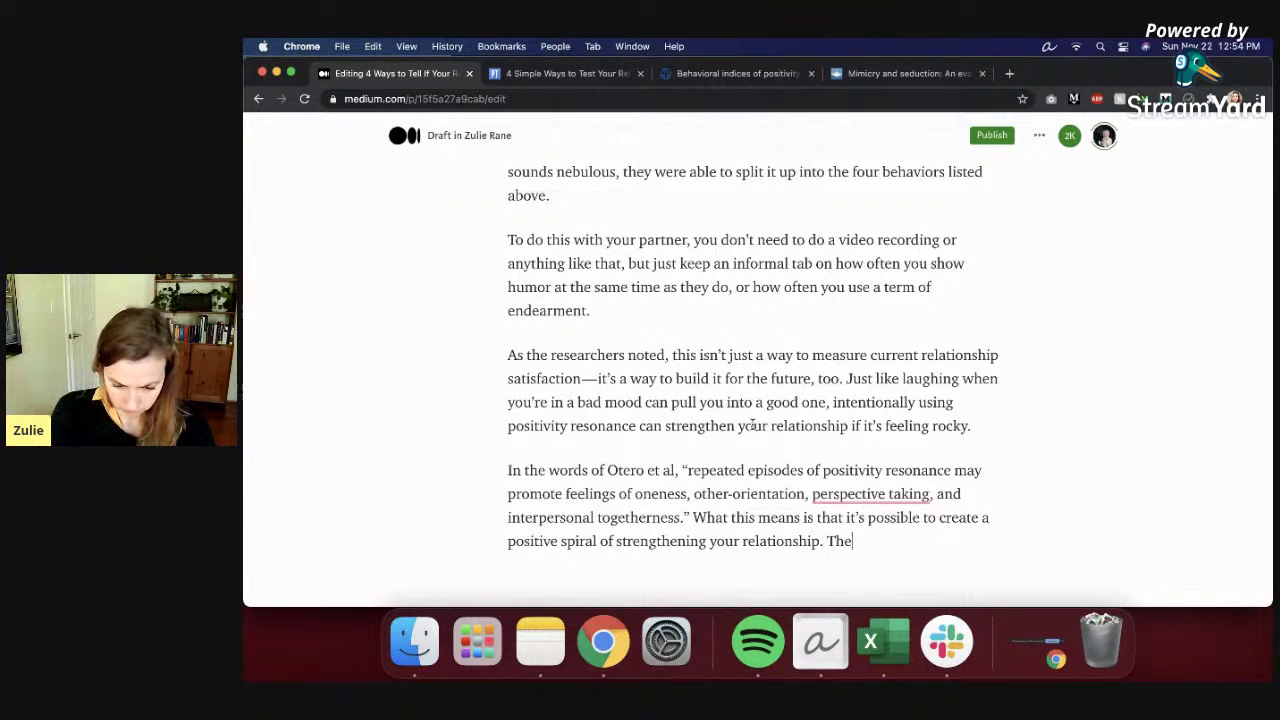
Step: Continue the new sentence with "more you mindfully introduce these synchronous behaviors in your relationship, the stronger it will"
type(" more you take ")
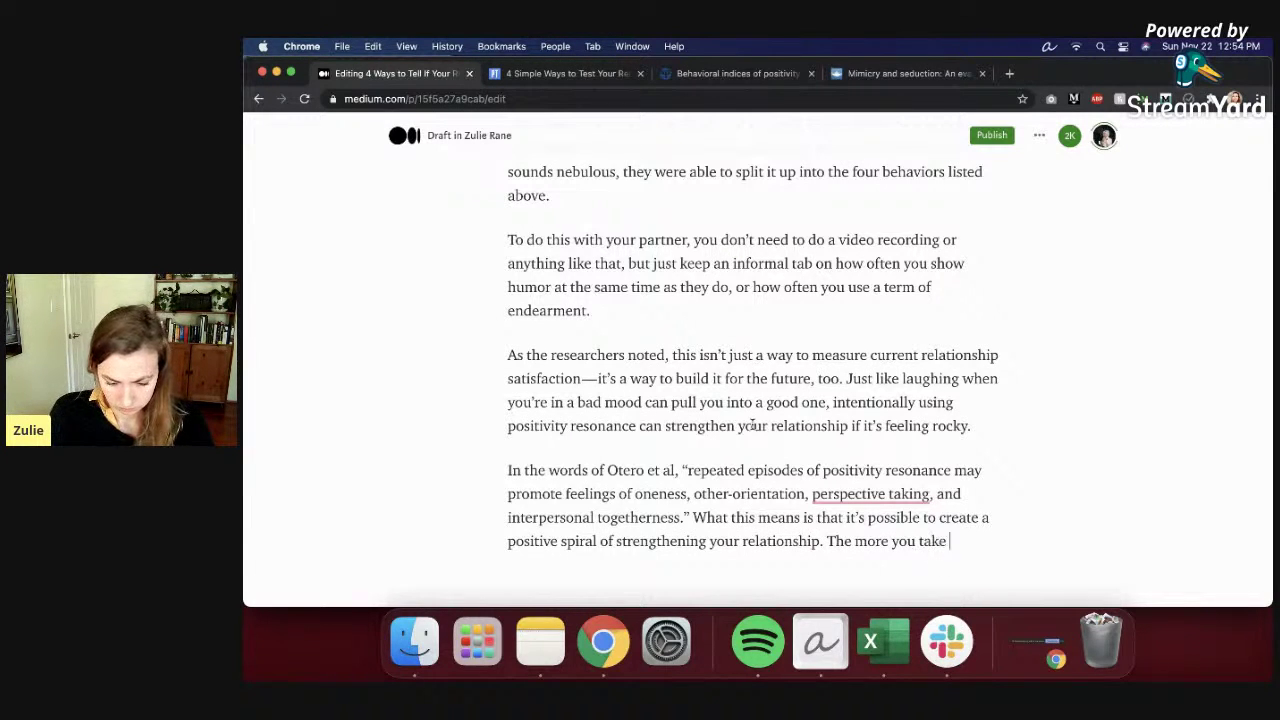
type("these measures")
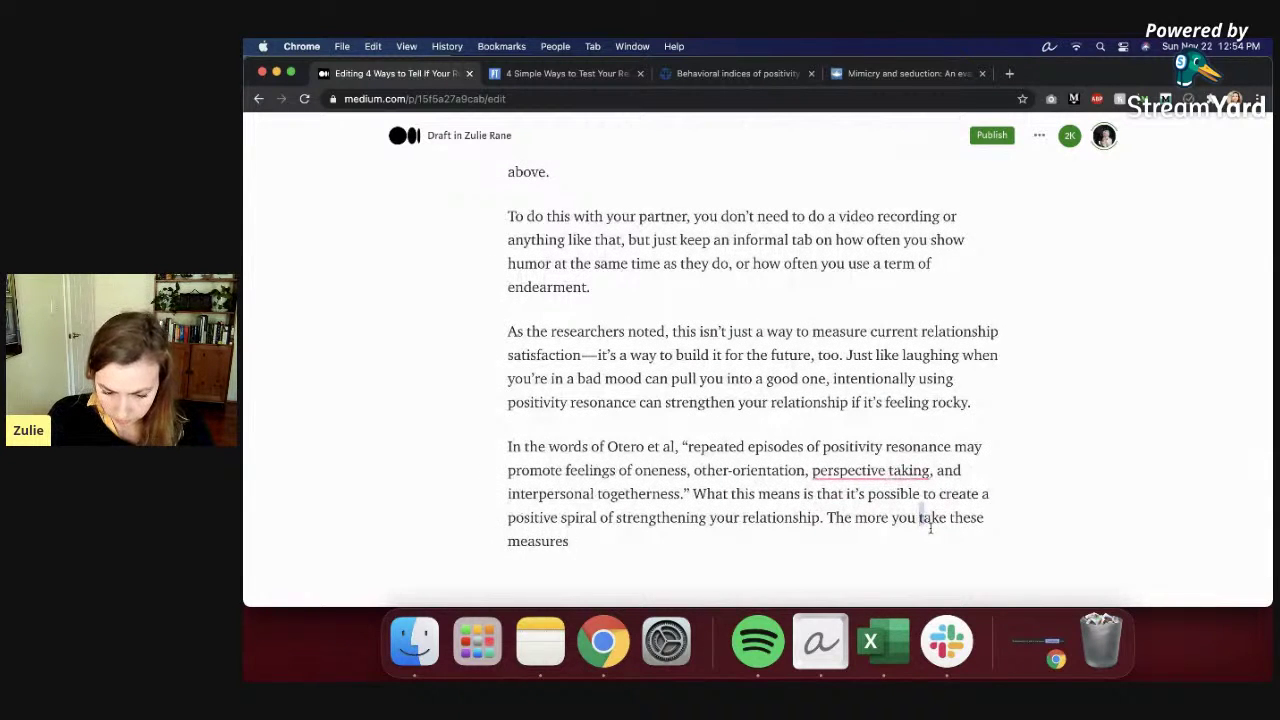
left_click_drag(930, 527, 937, 537)
key("BackSpace")
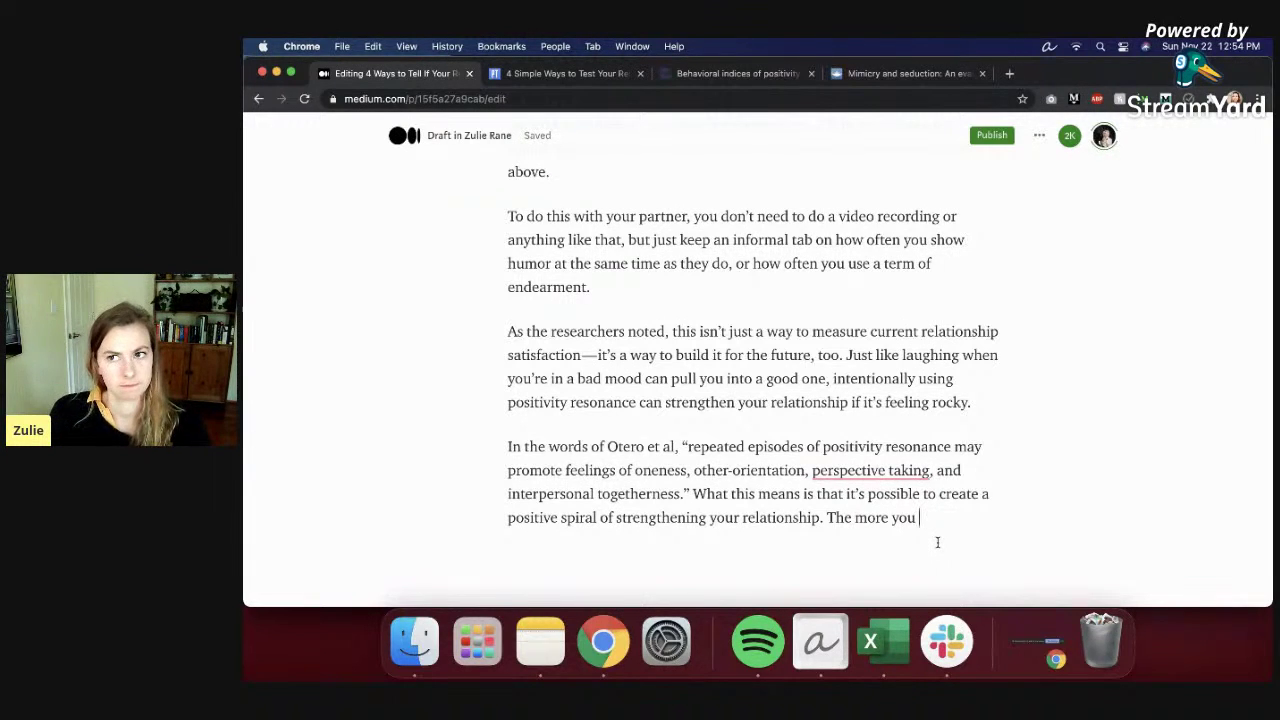
type("mindfully ")
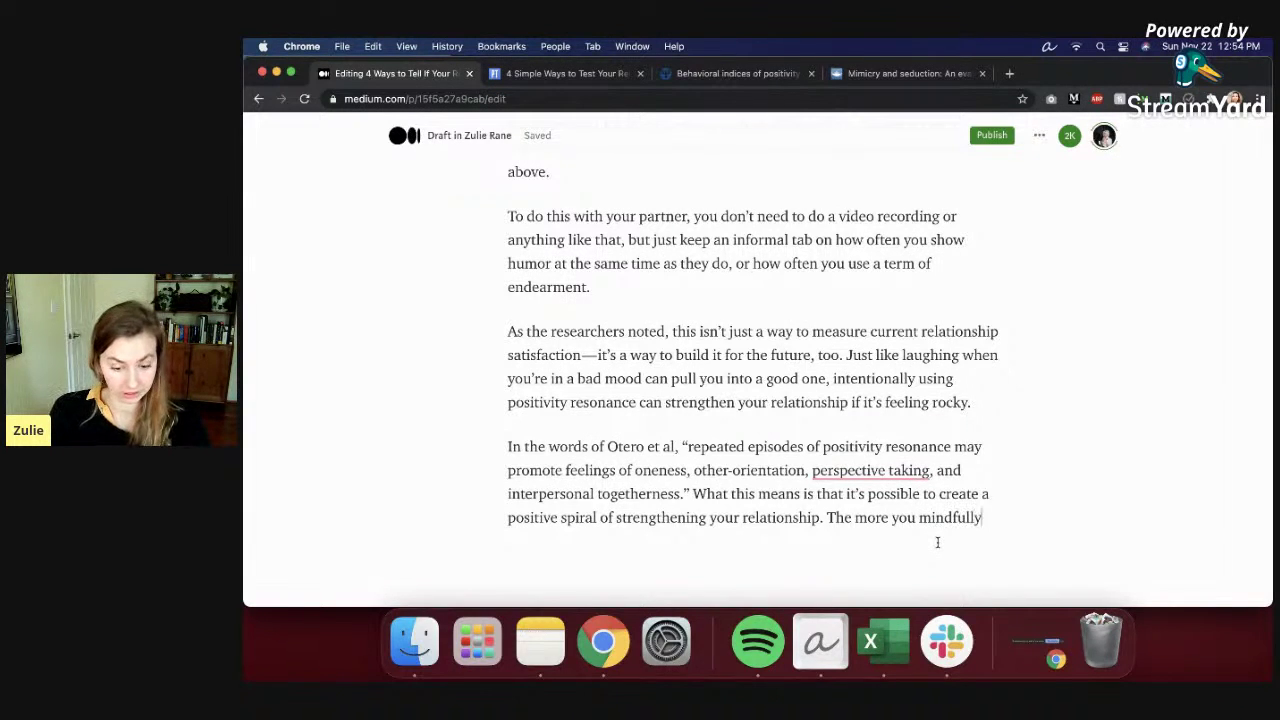
type("introduc")
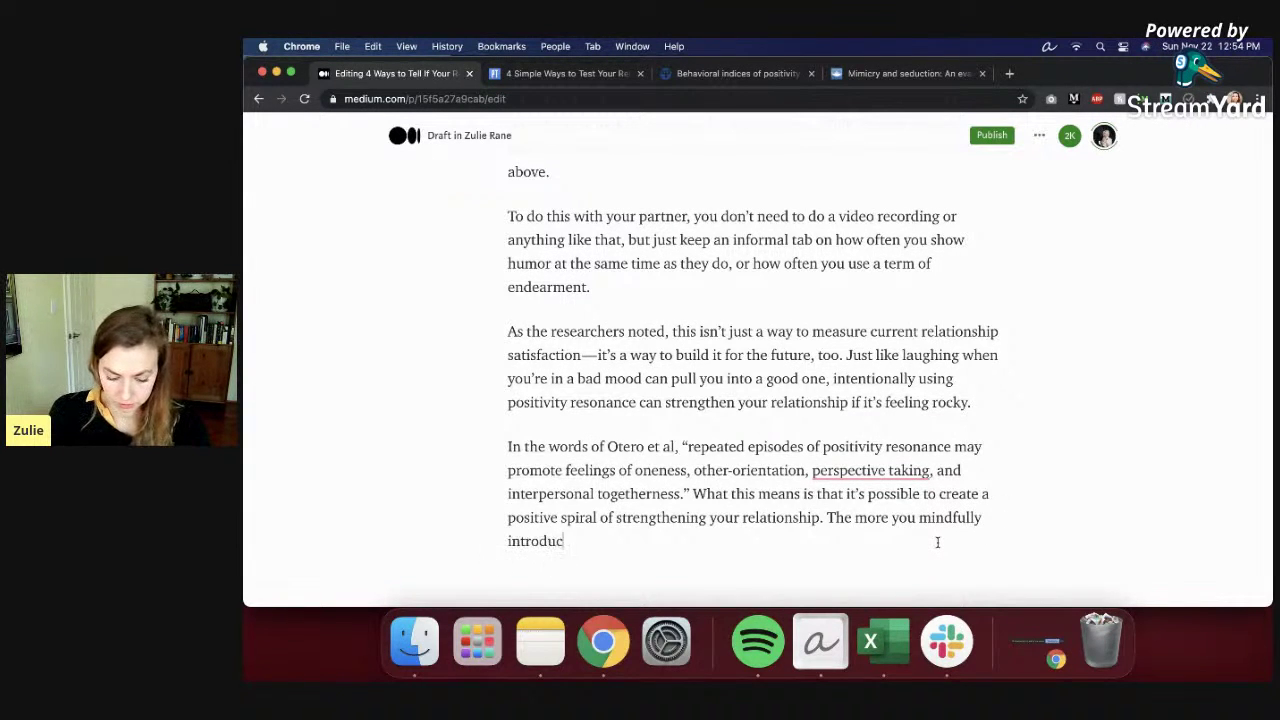
type("e these ")
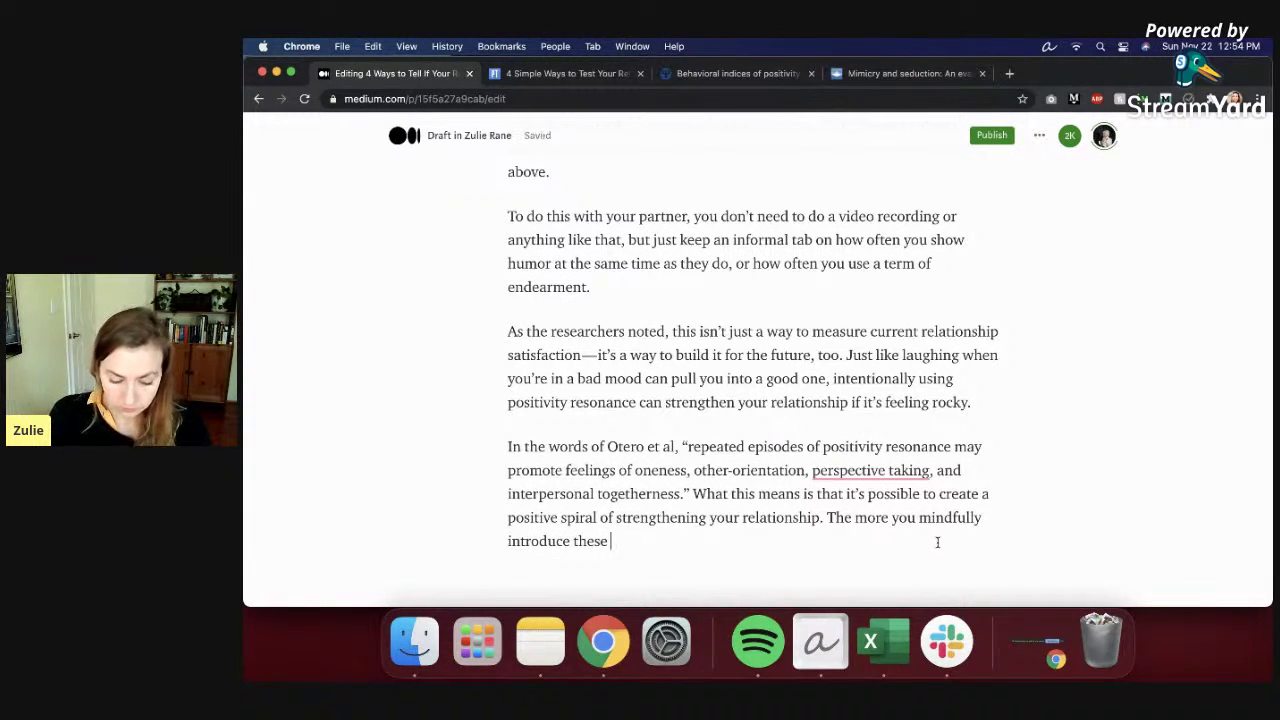
type("synchronous behaviors in your relationship, the stronger it will ")
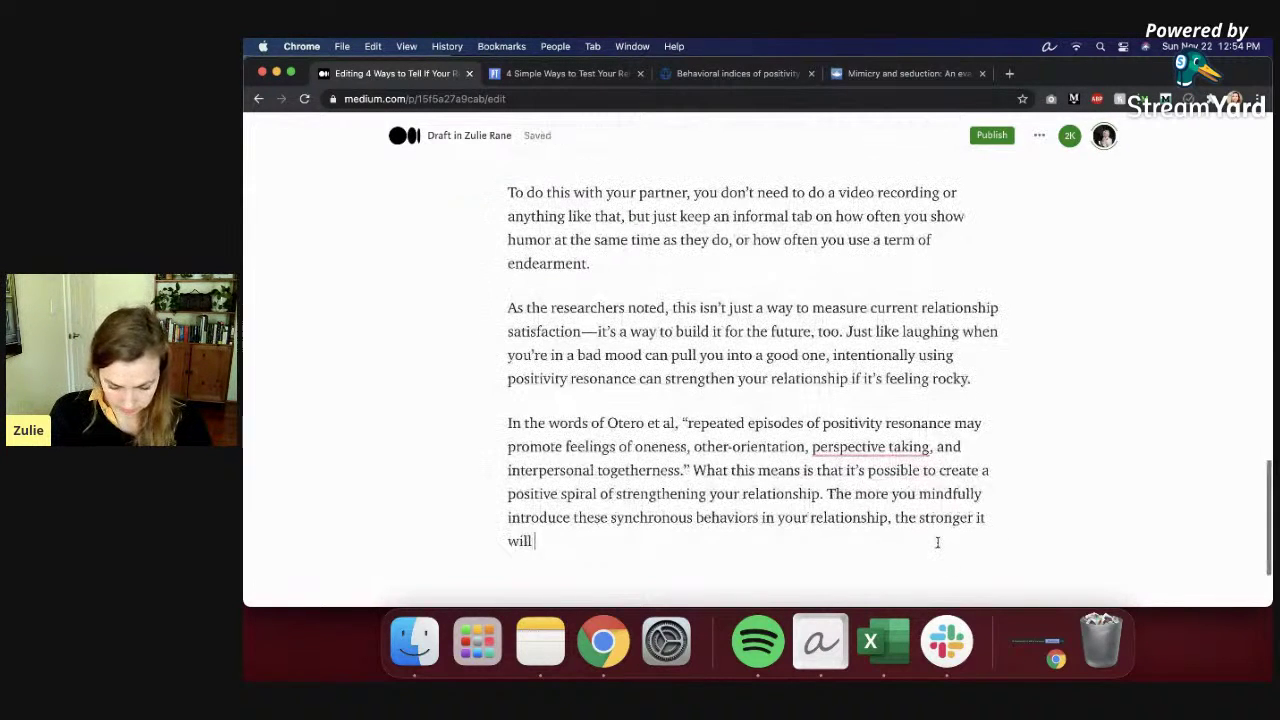
Step: Finish the sentence with "be, and the more you'll find yourself doing it automatically."
type("be, and the more you")
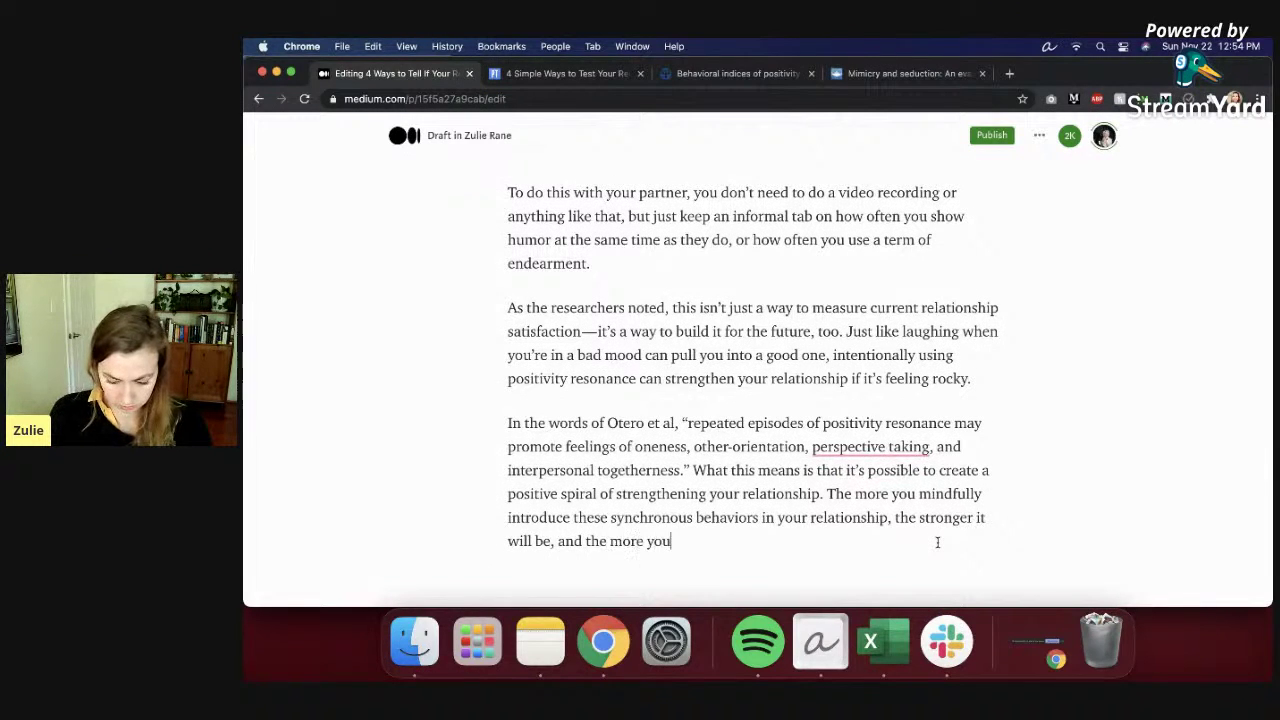
type("'ll find yourself doing it authomat")
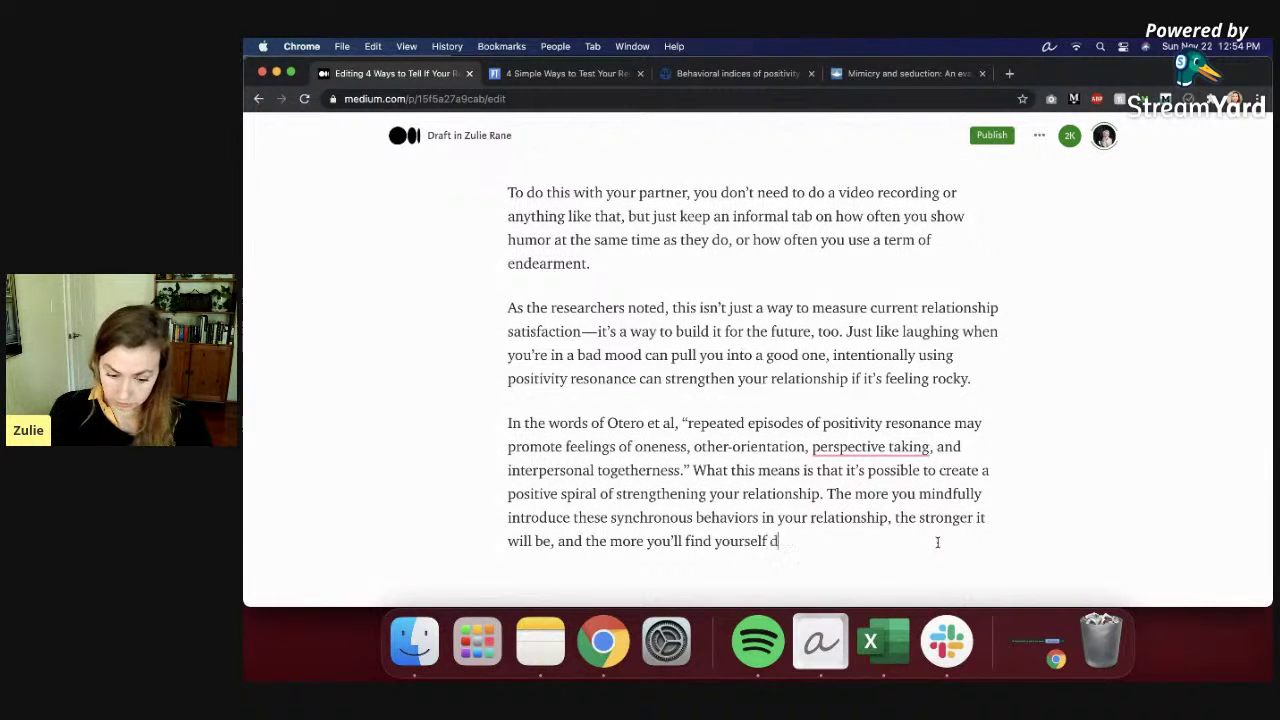
key("BackSpace")
key("BackSpace")
key("BackSpace")
key("BackSpace")
key("BackSpace")
type("omatically.")
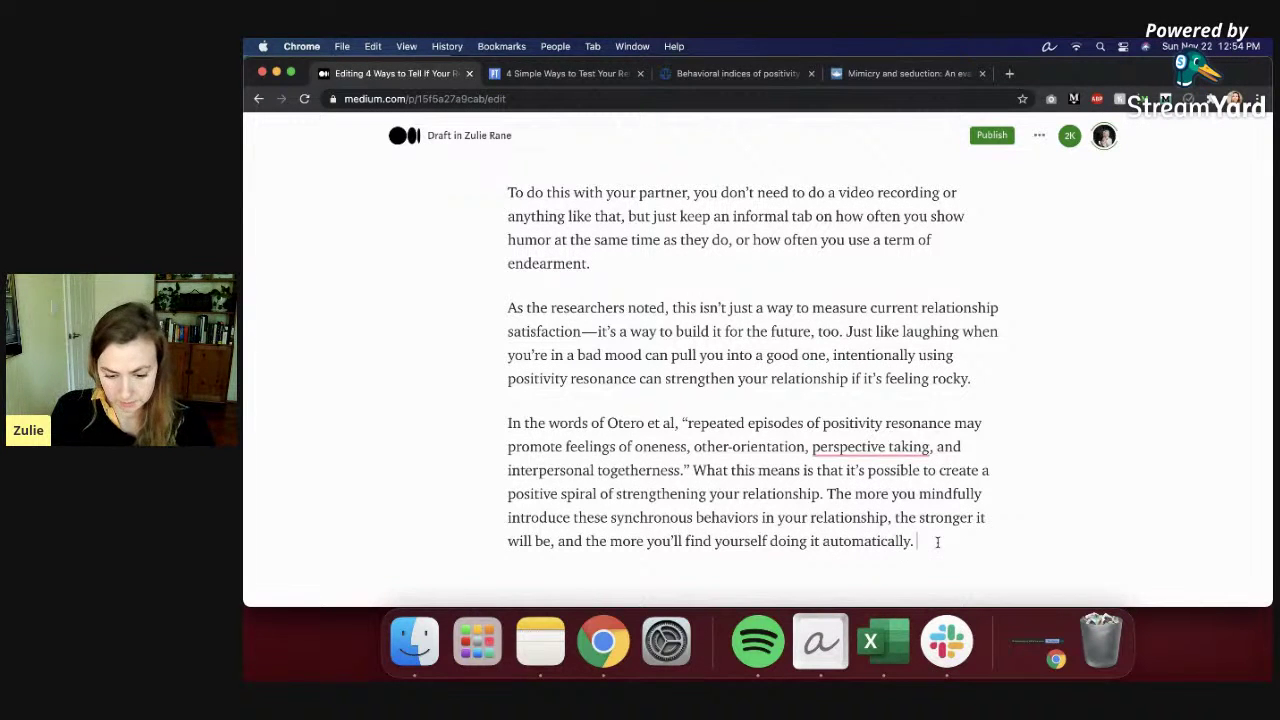
Step: Review the whole draft from the title and introduction through the section headings to the closing paragraph
scroll(875, 540, "down", 1)
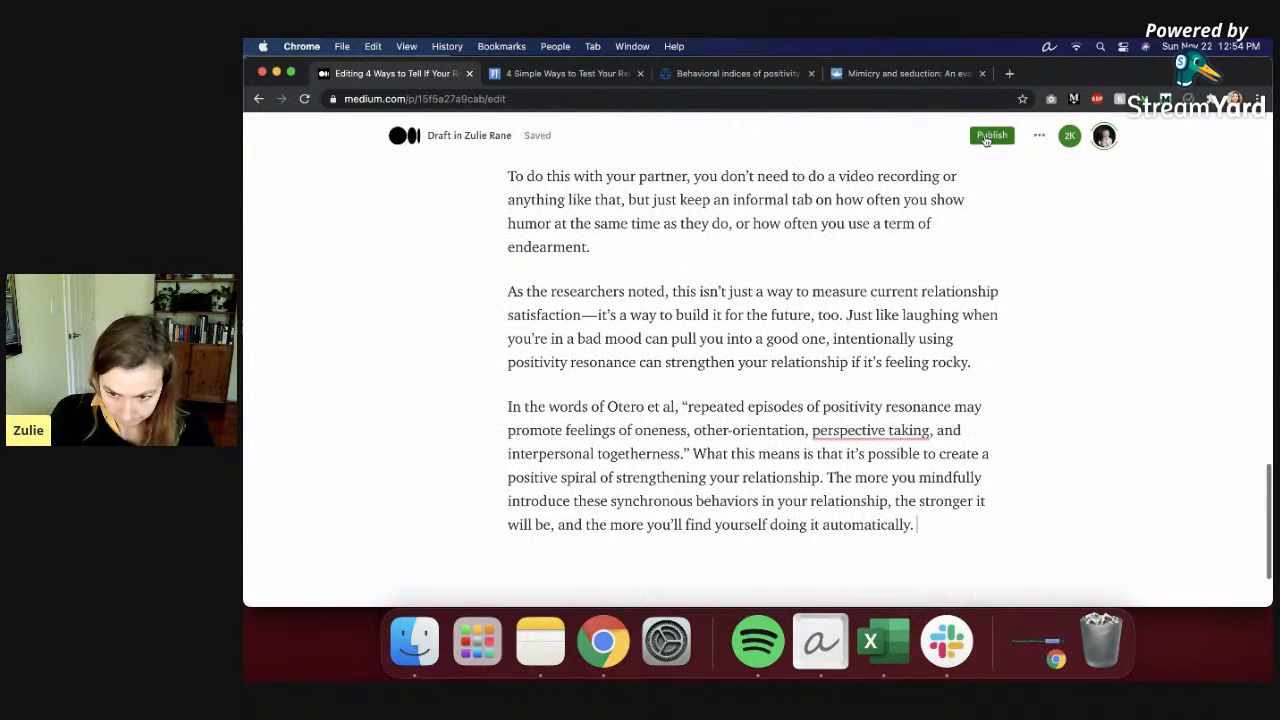
scroll(842, 489, "down", 3)
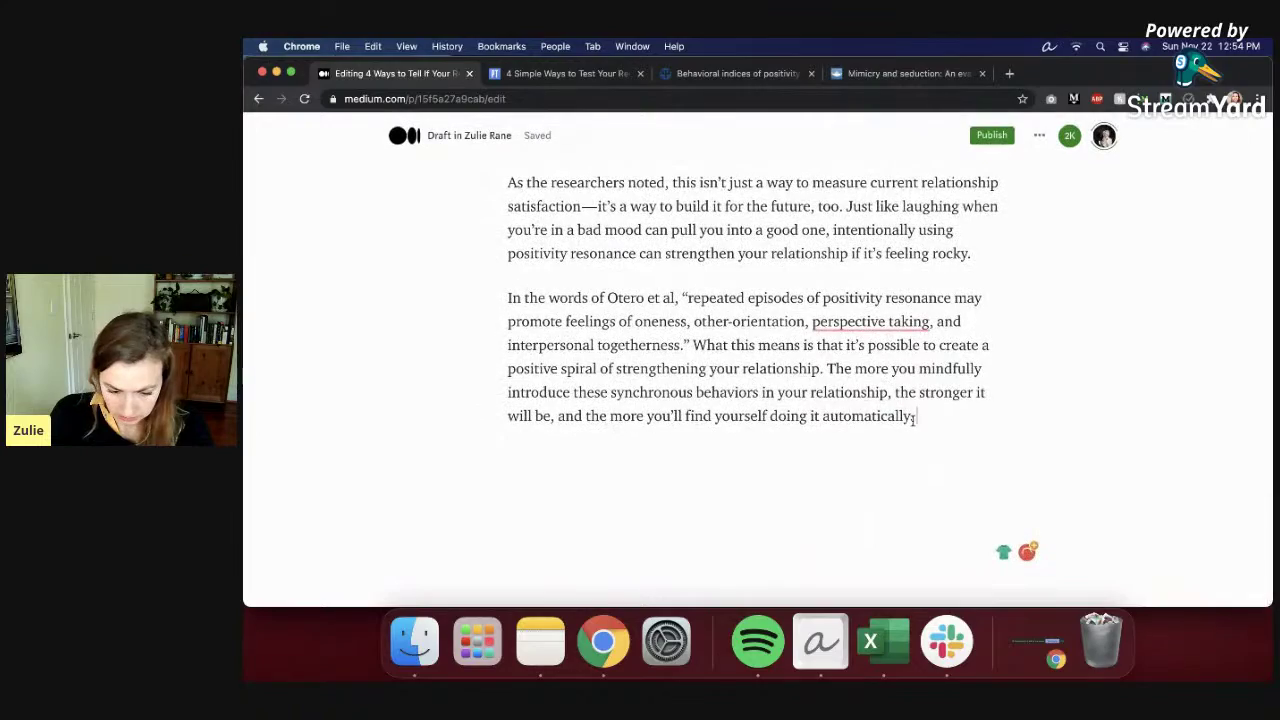
scroll(842, 489, "up", 4)
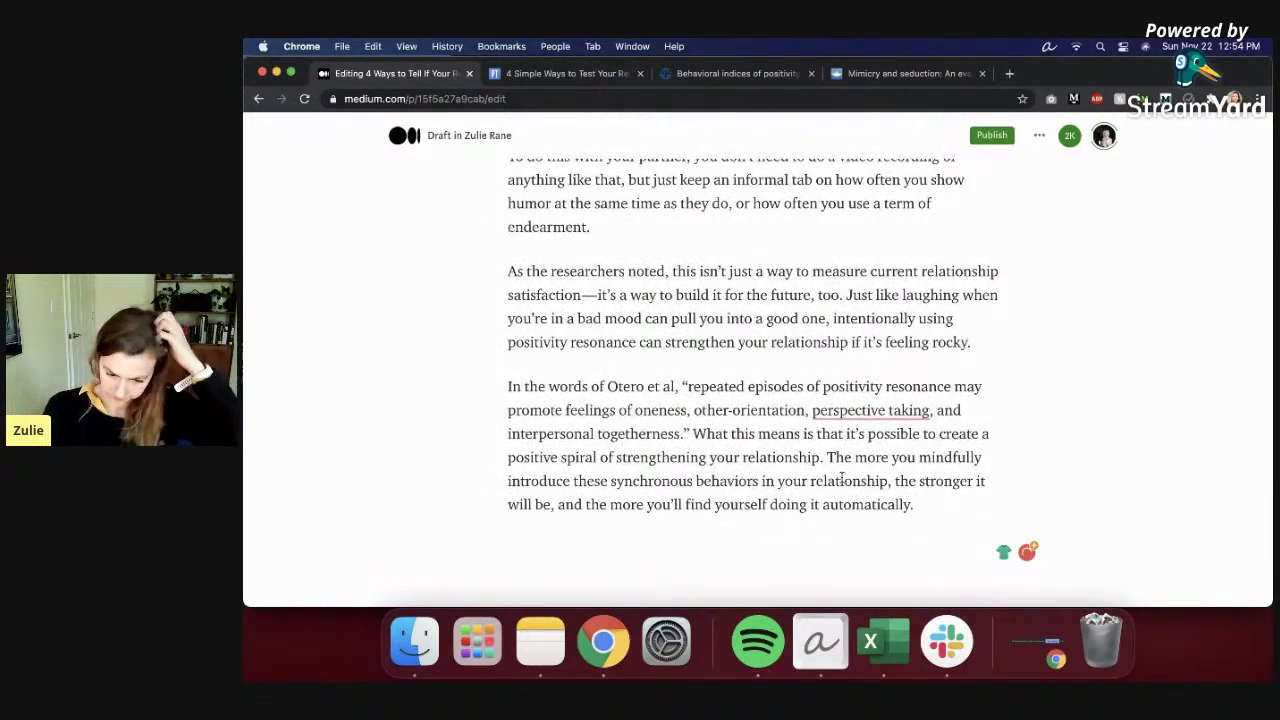
scroll(824, 437, "up", 1)
scroll(818, 400, "up", 11)
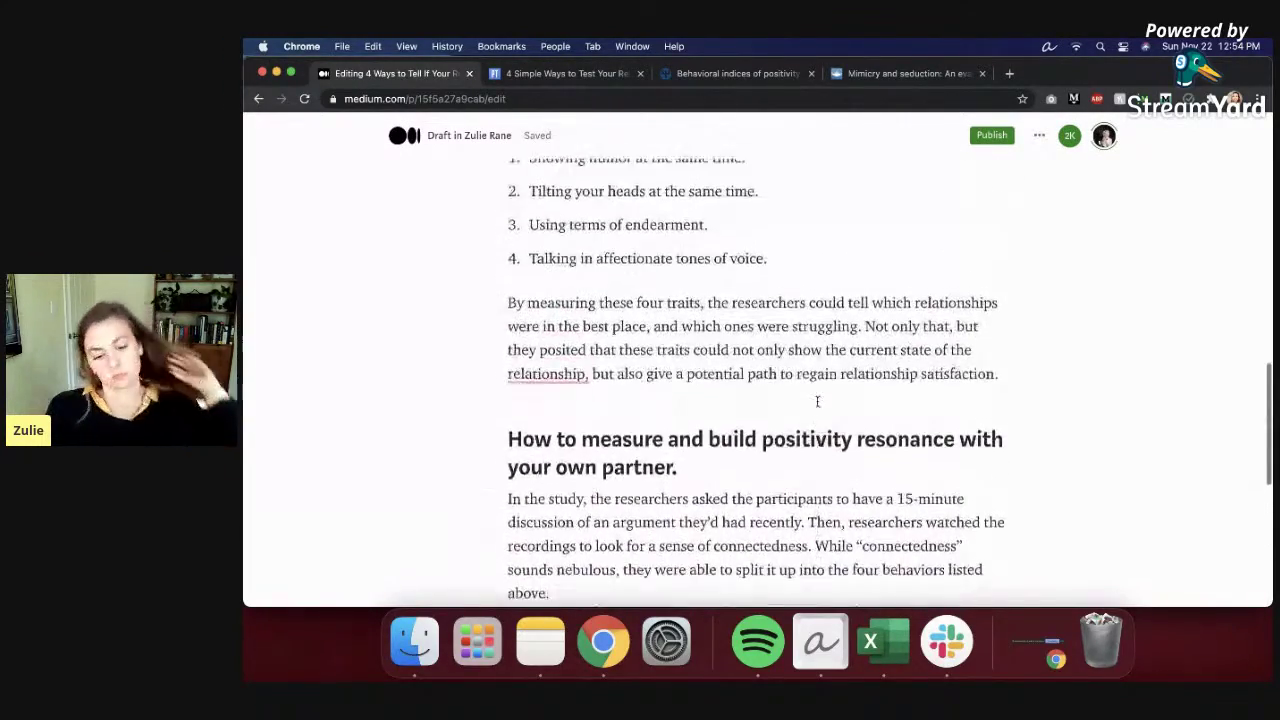
scroll(818, 400, "down", 13)
scroll(818, 400, "up", 20)
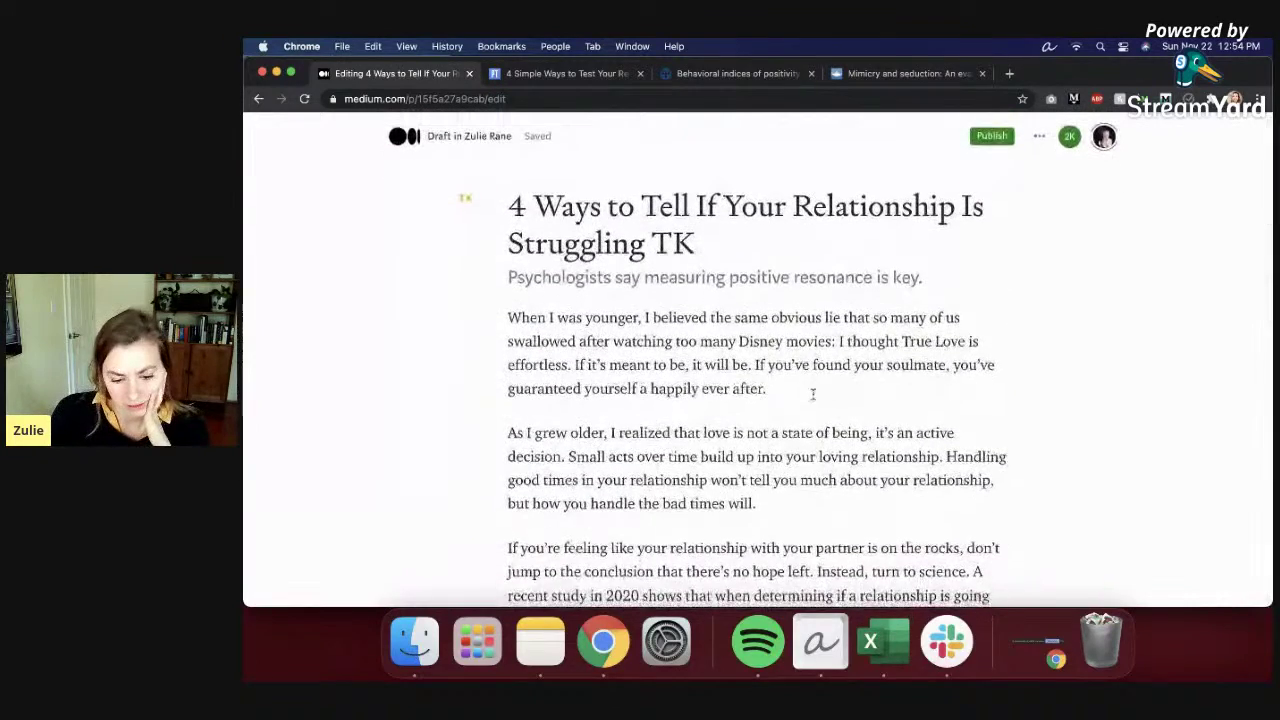
left_click(815, 388)
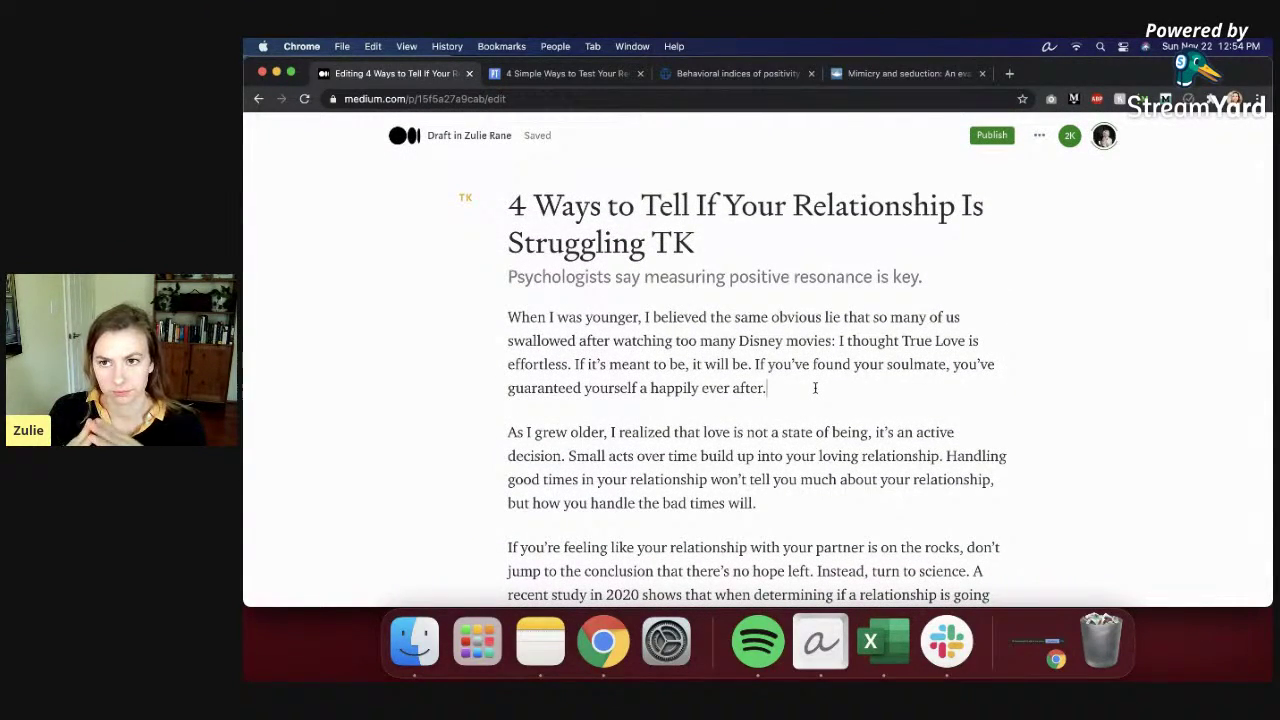
scroll(815, 388, "down", 4)
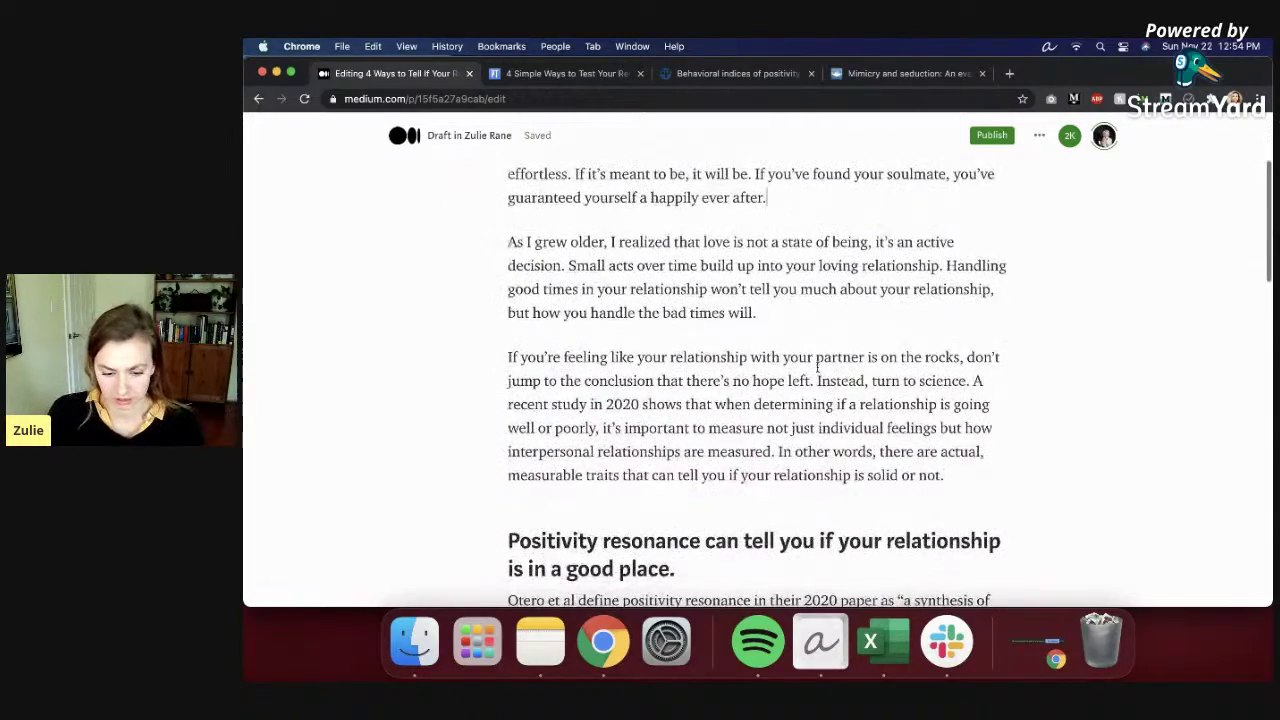
scroll(957, 479, "down", 18)
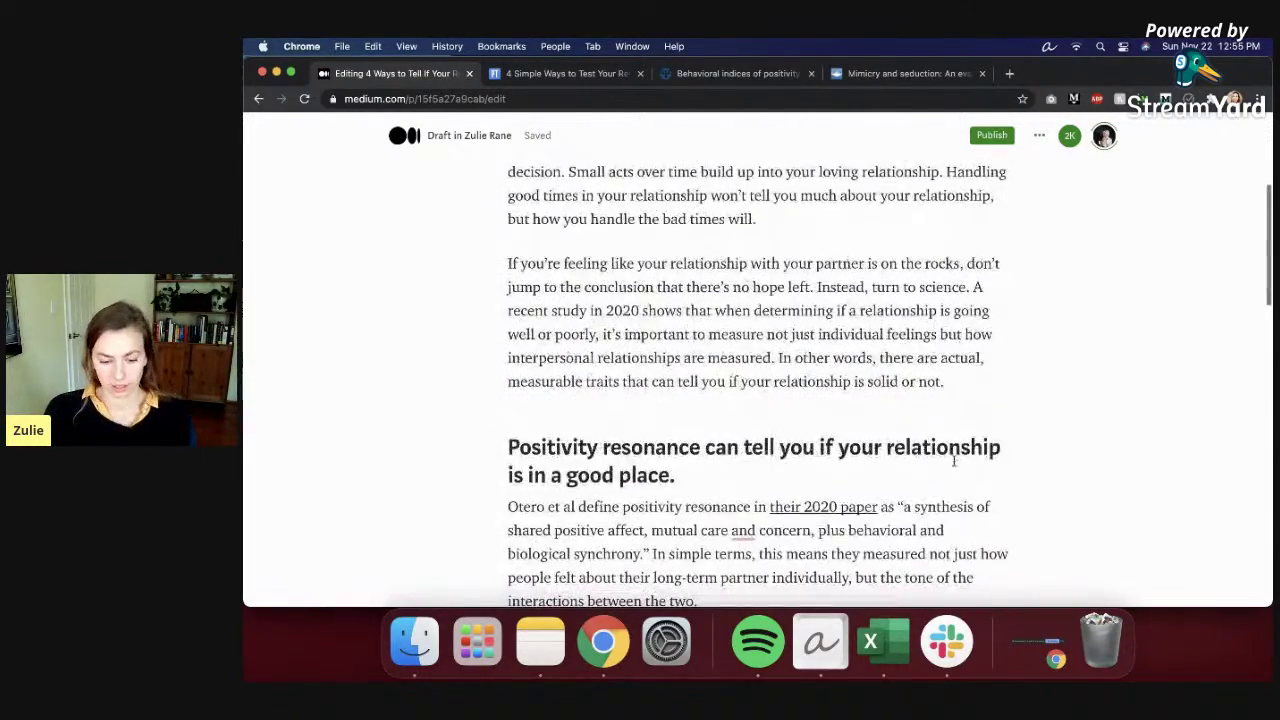
scroll(955, 440, "down", 3)
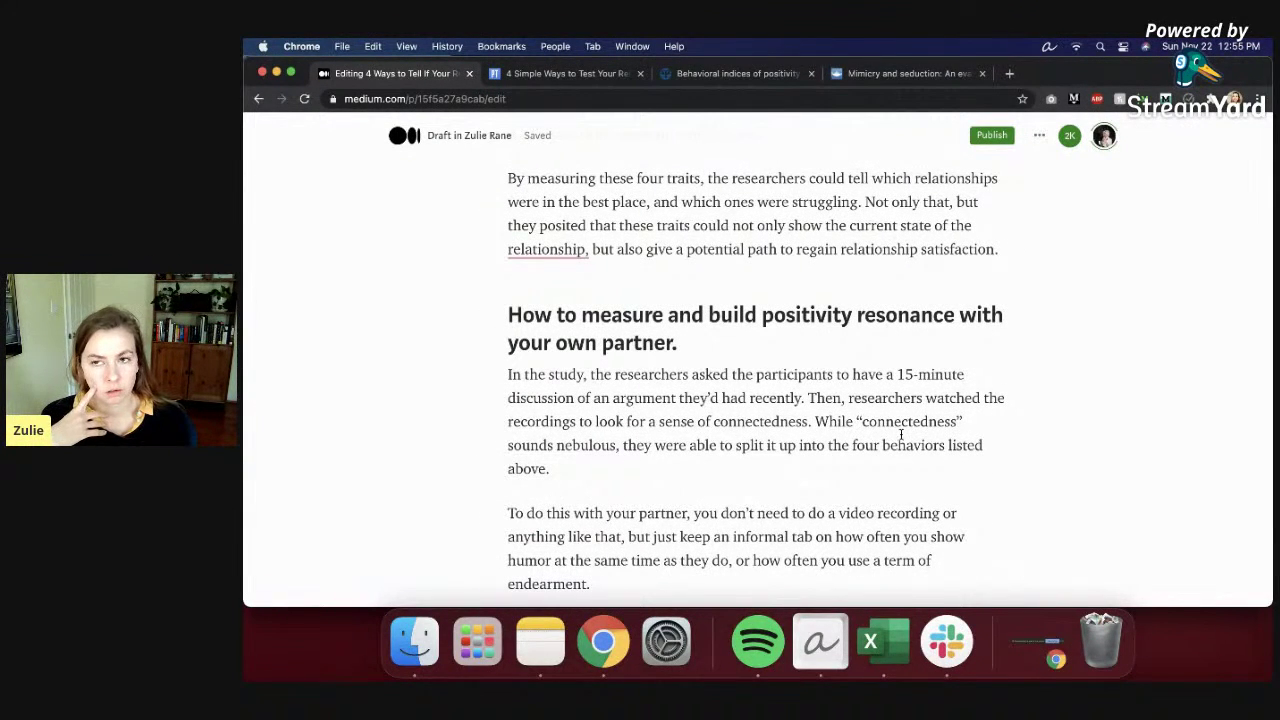
scroll(898, 434, "down", 8)
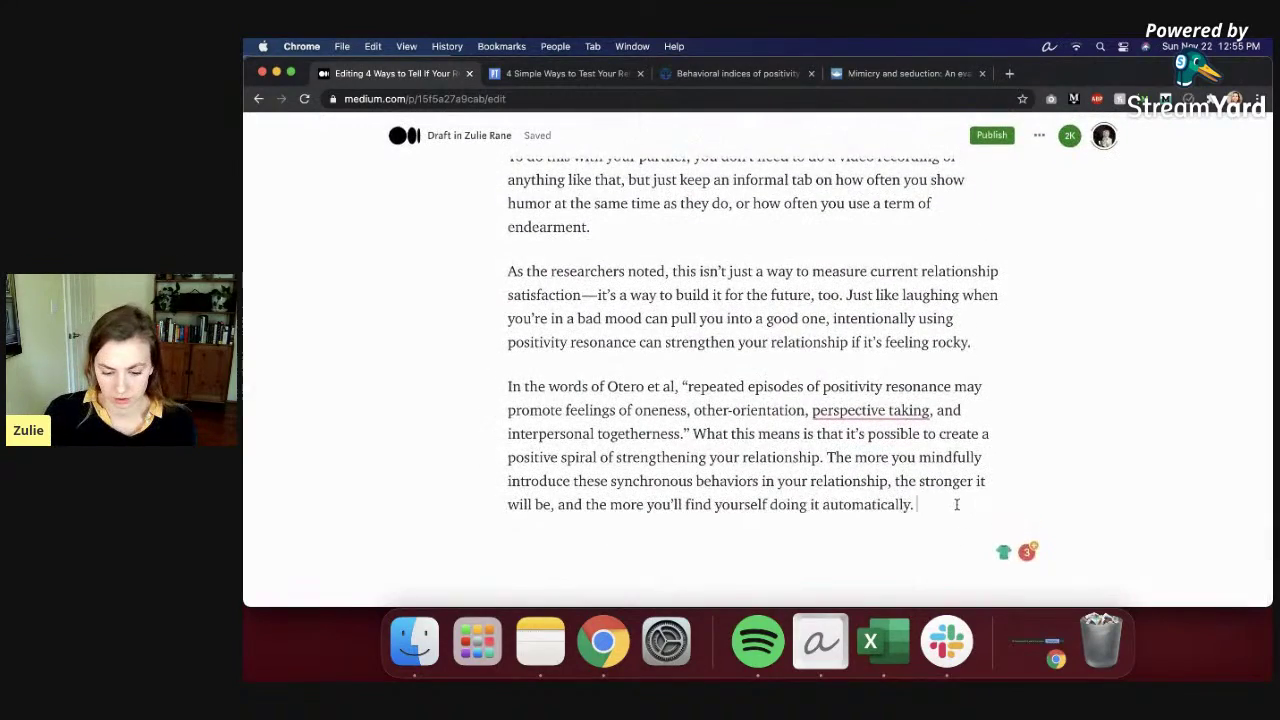
Step: Insert a section separator above the paragraph starting "In the words of" and split off "What this means" as its own paragraph
key("Return")
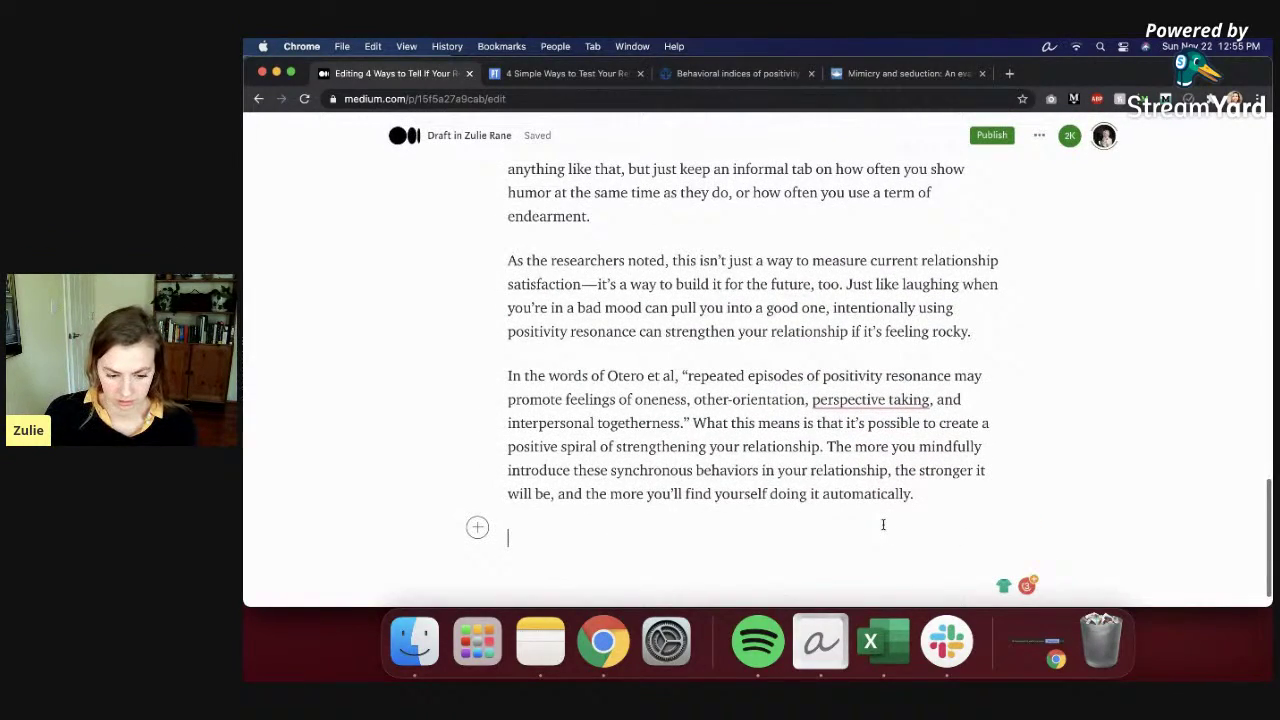
left_click(978, 328)
key("Return")
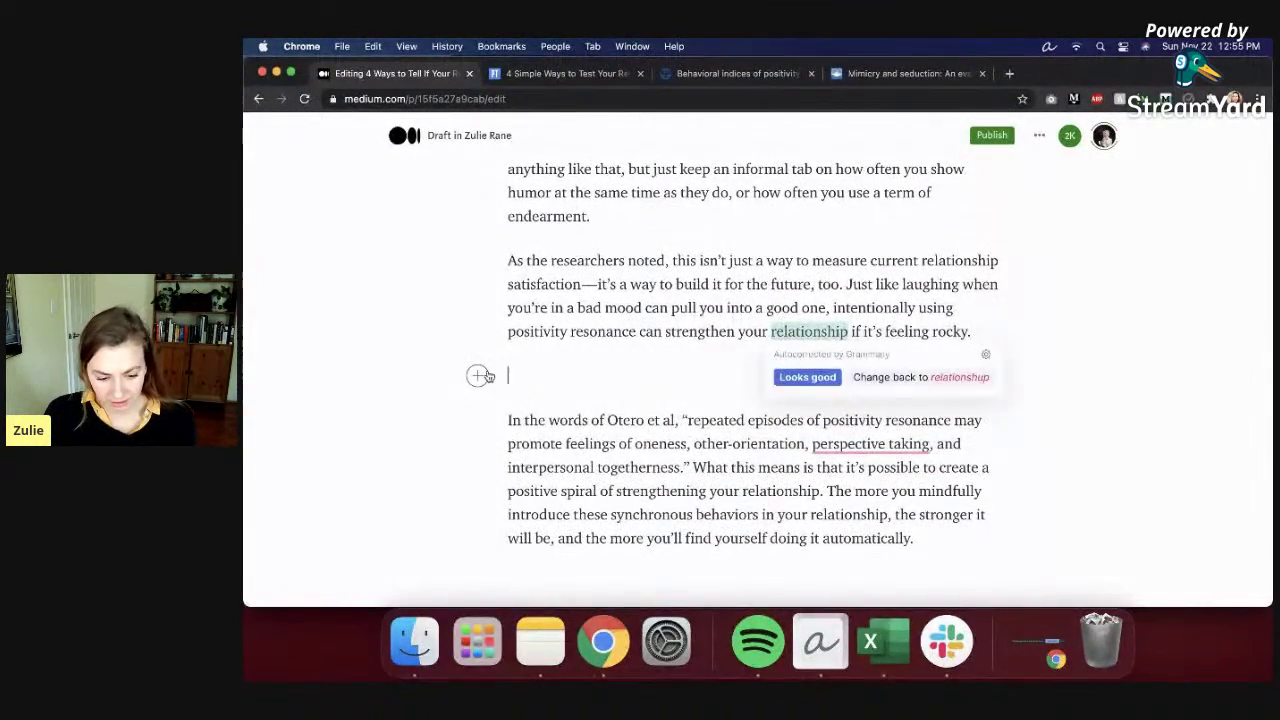
left_click(480, 376)
left_click(633, 376)
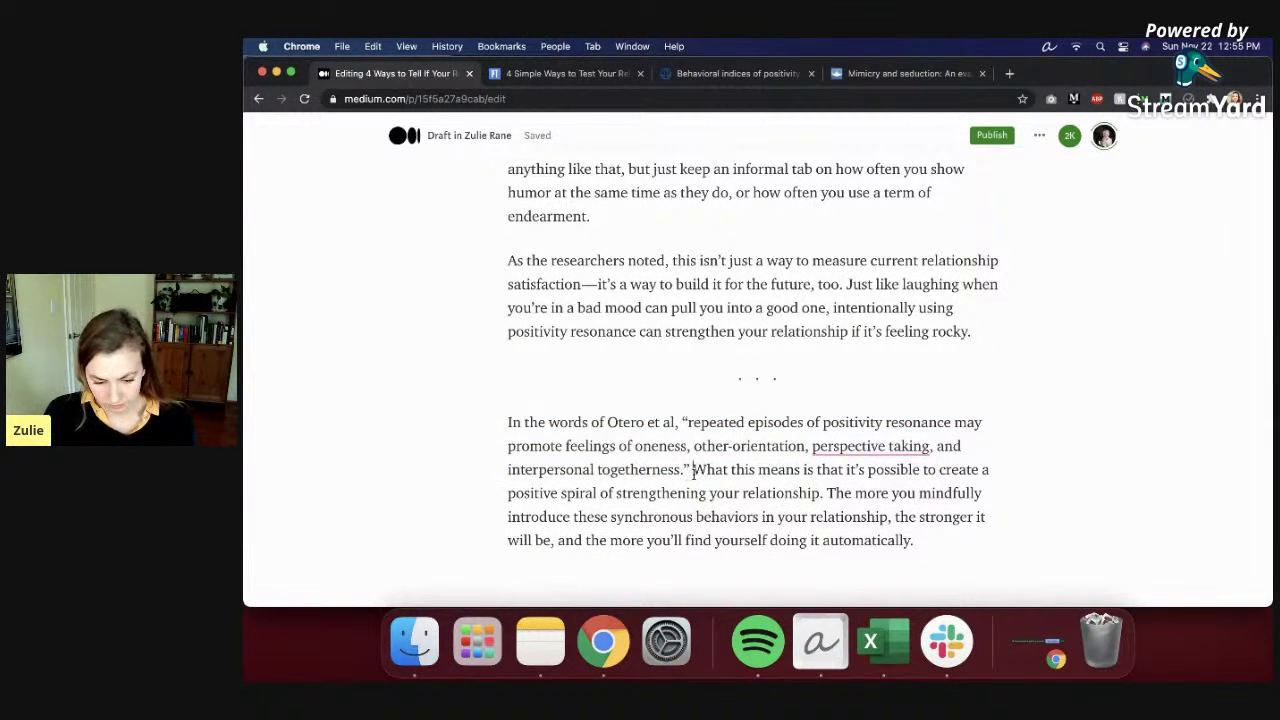
key("Return")
Step: Add a new paragraph below the "What this means" paragraph, beginning with "People believe"
scroll(748, 505, "down", 2)
left_click(735, 508)
key("Return")
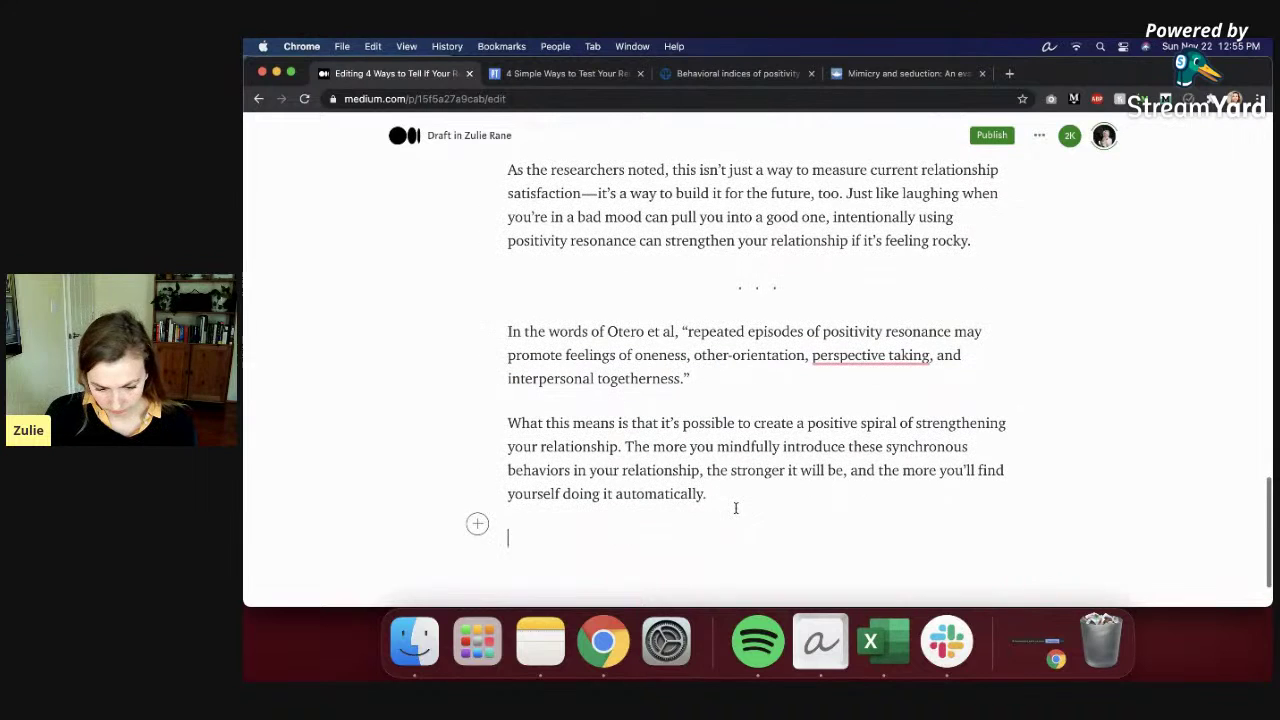
left_click(758, 501)
key("Return")
type("People belive")
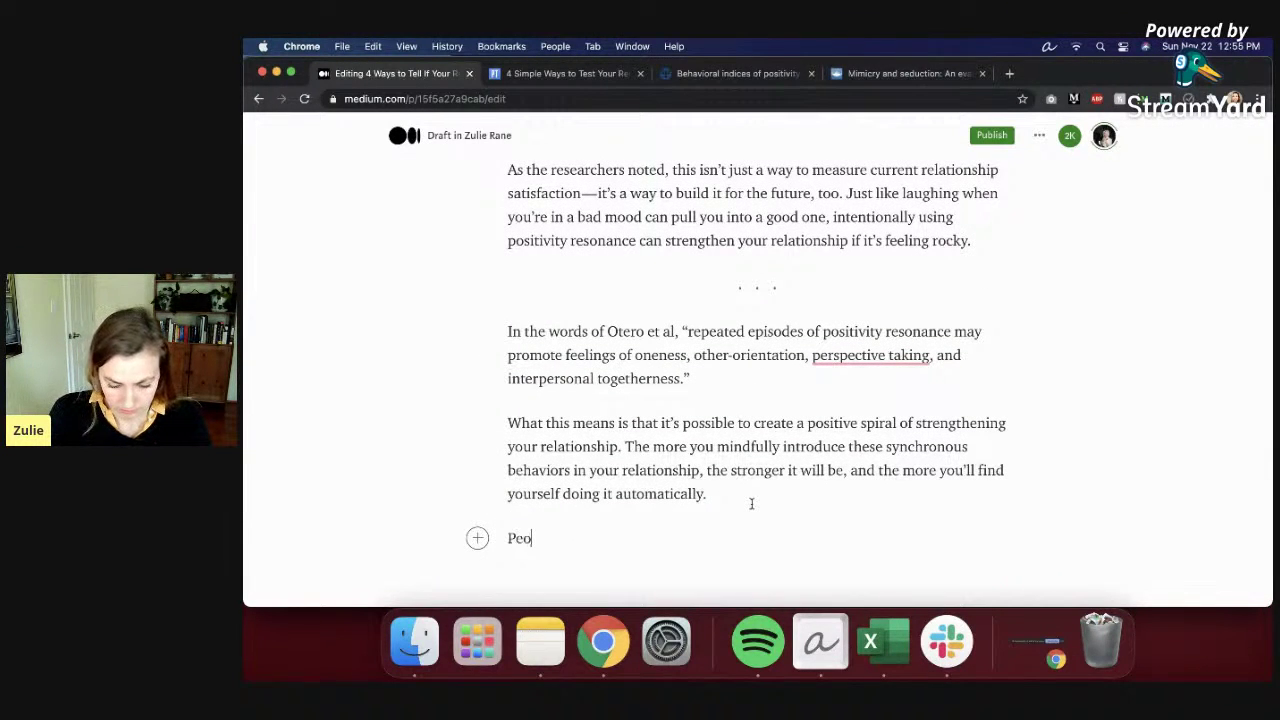
key("BackSpace")
key("BackSpace")
type("ev")
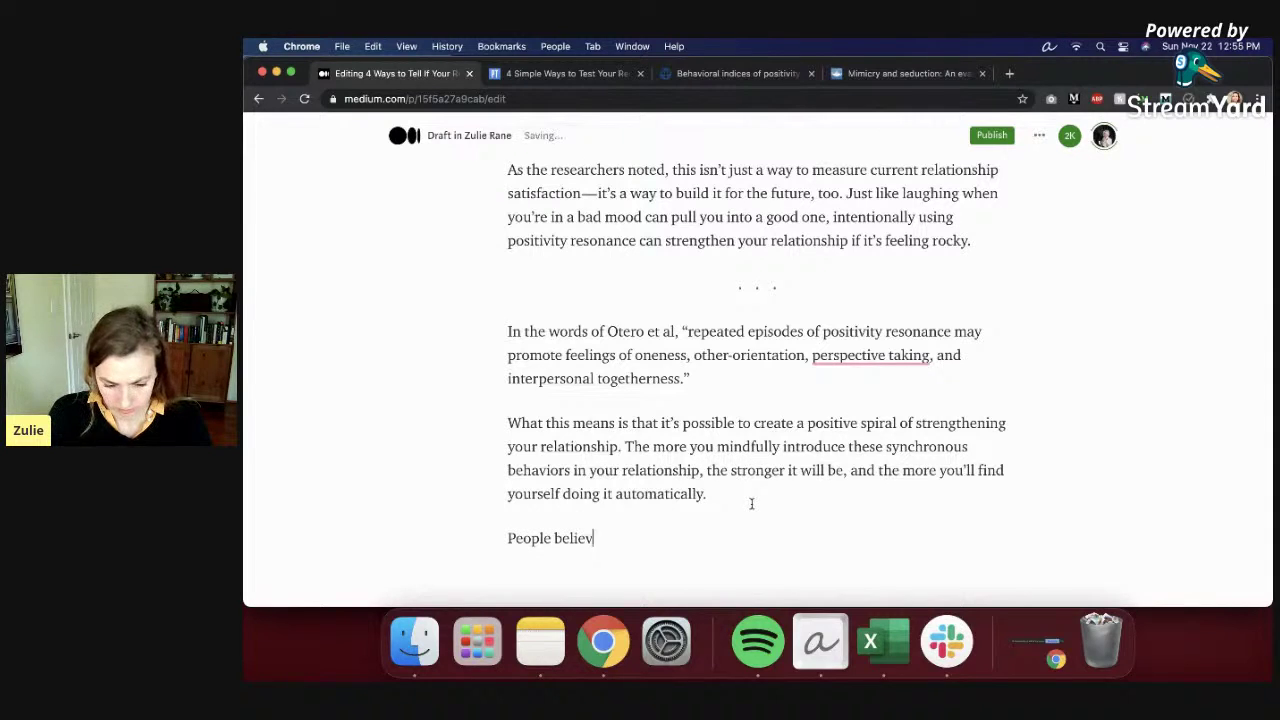
Step: Continue the closing paragraph's sentence with "there's a disconnect between science and feelings, but"
type("e there's a di")
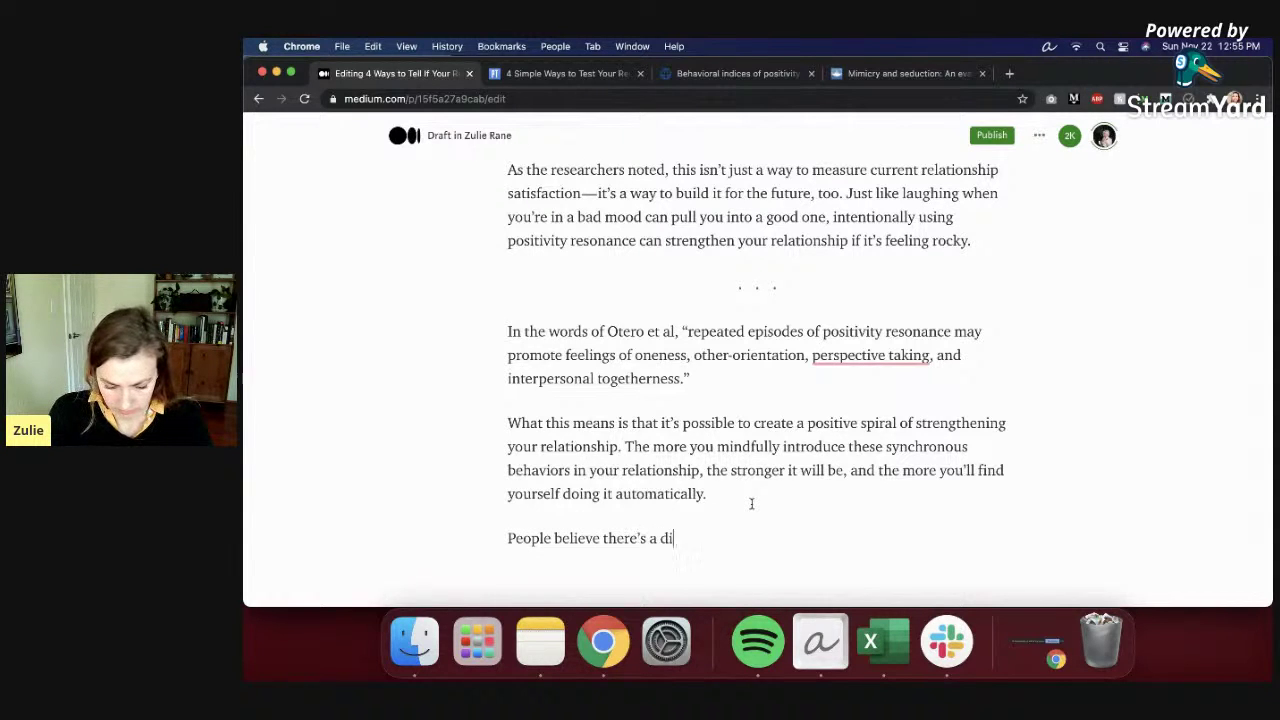
type("sconnect betwee")
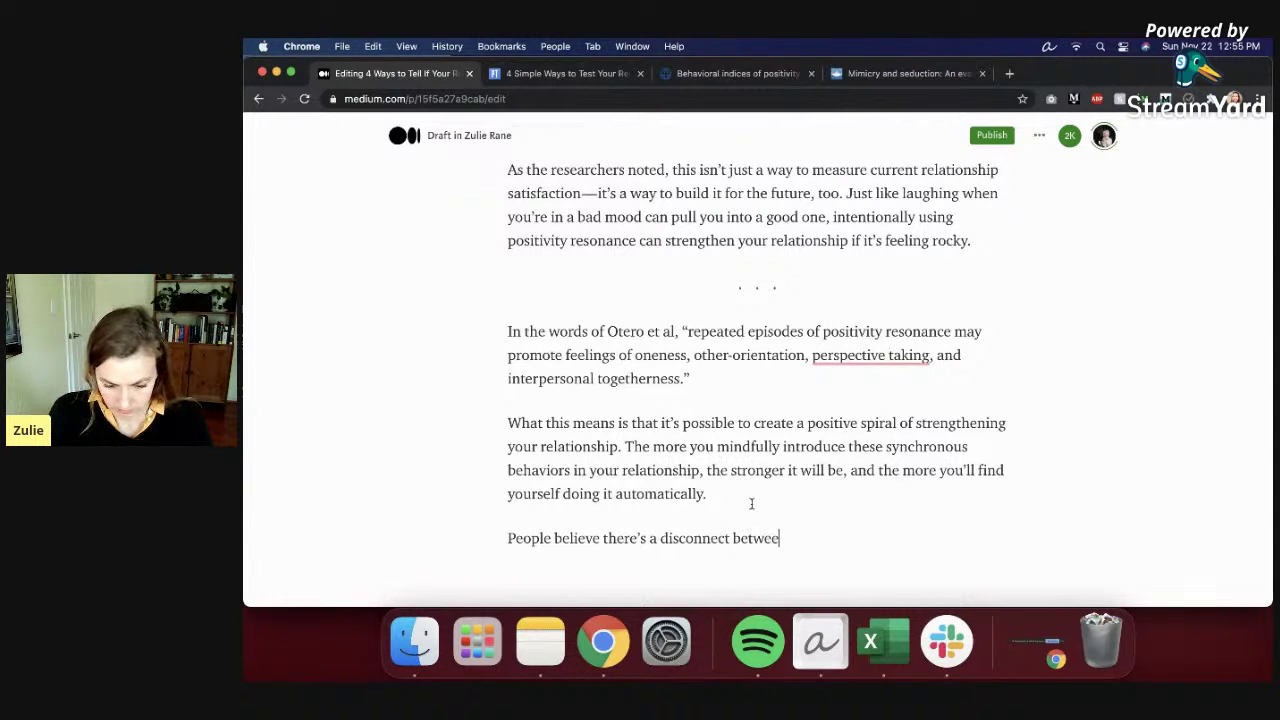
type("n science and feelin")
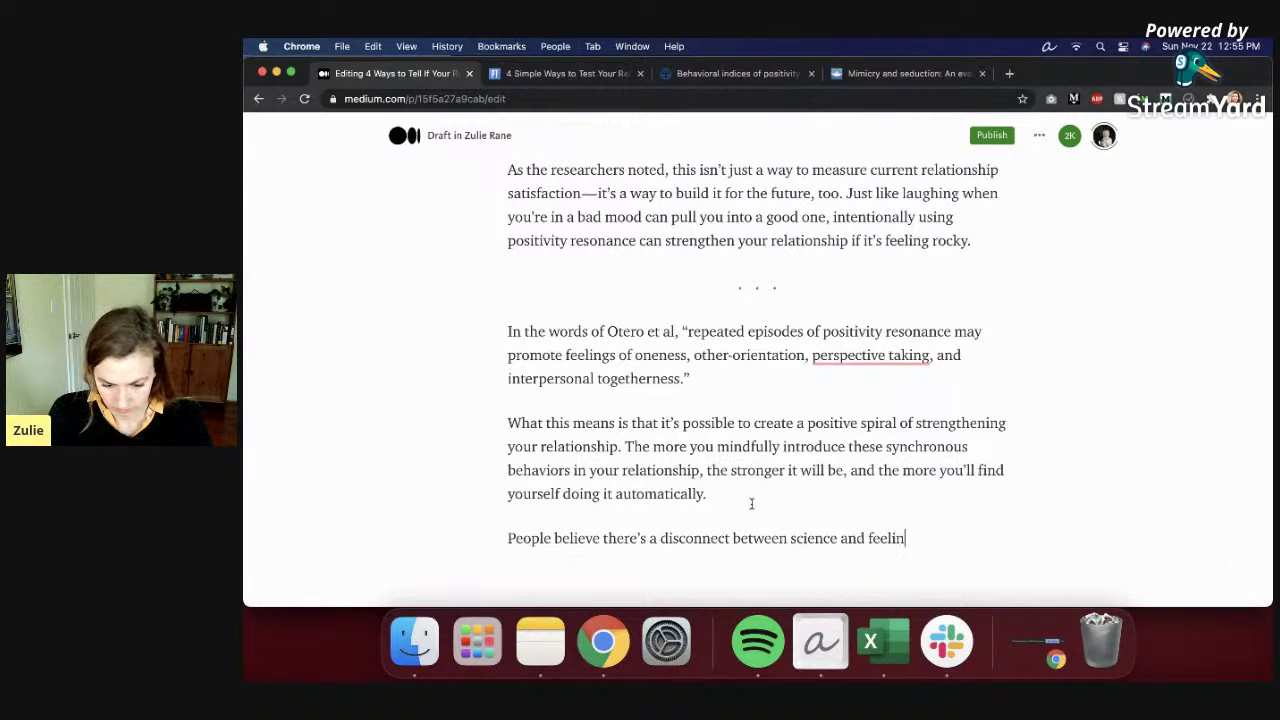
type("gs, but there")
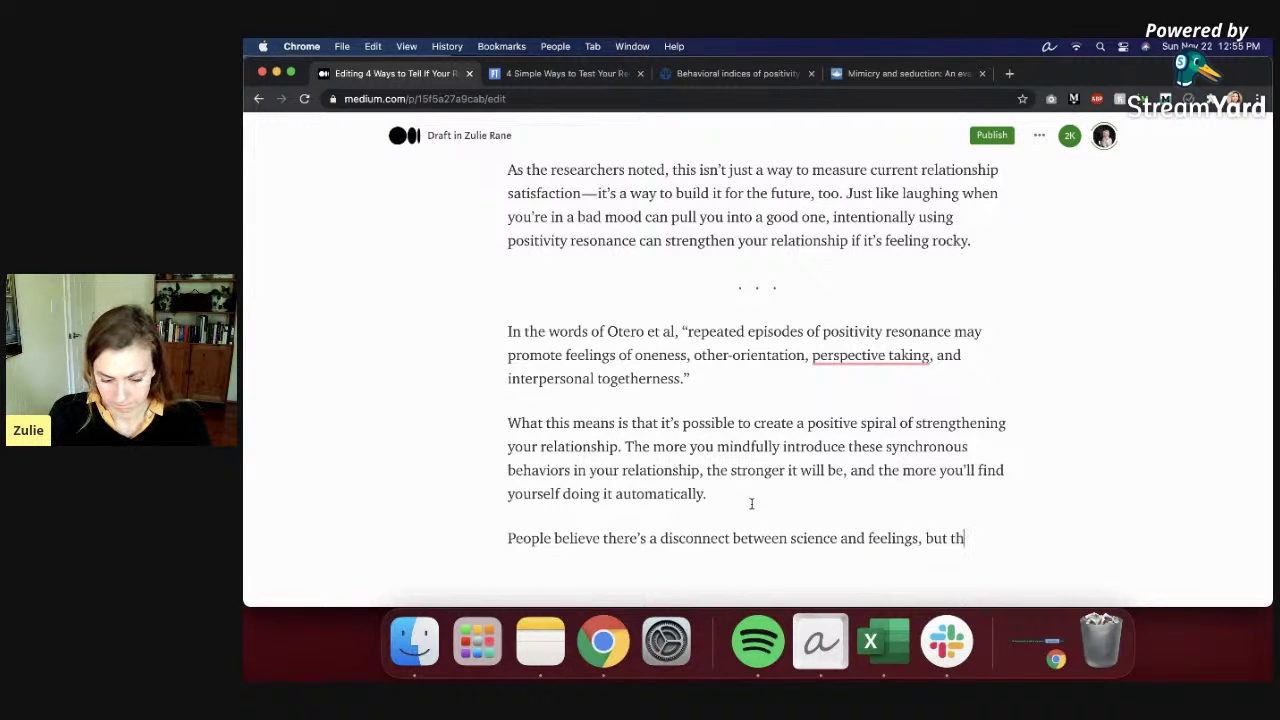
key("BackSpace")
key("BackSpace")
key("BackSpace")
key("BackSpace")
key("BackSpace")
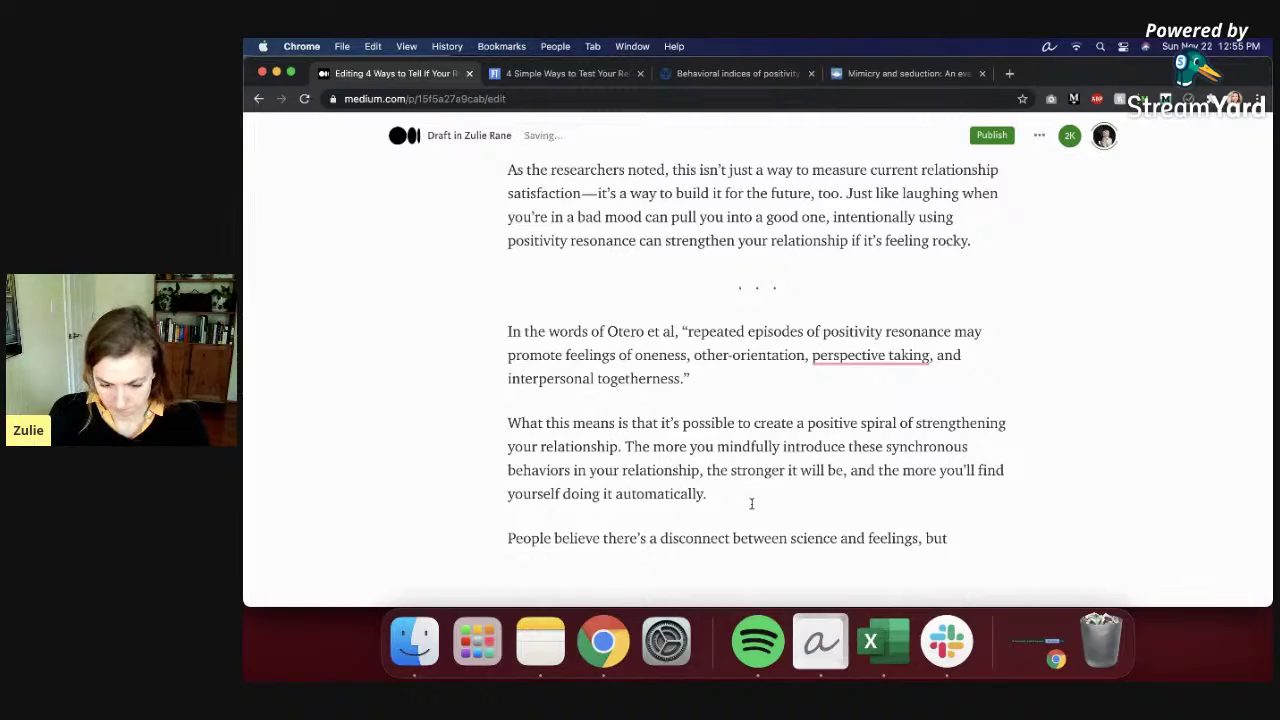
key("Return")
Step: Replace the whole article title with "4 Habits That"
scroll(729, 476, "up", 2)
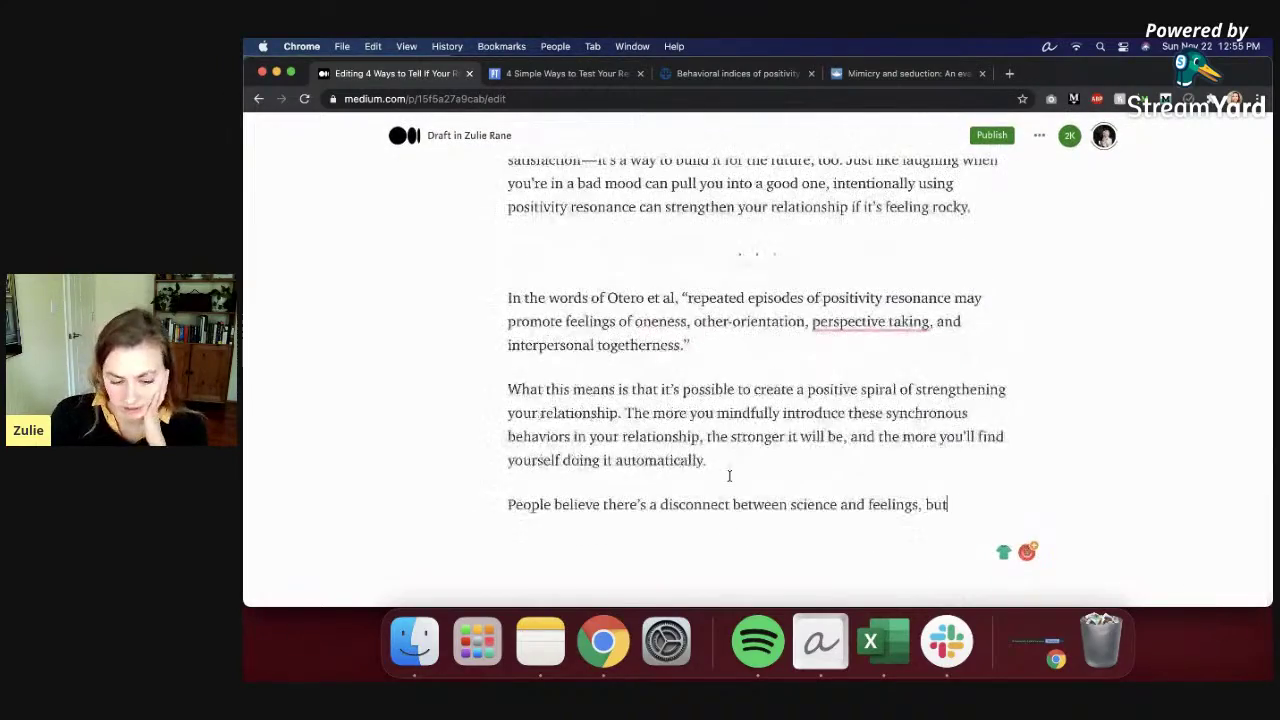
scroll(974, 517, "up", 10)
scroll(973, 519, "up", 10)
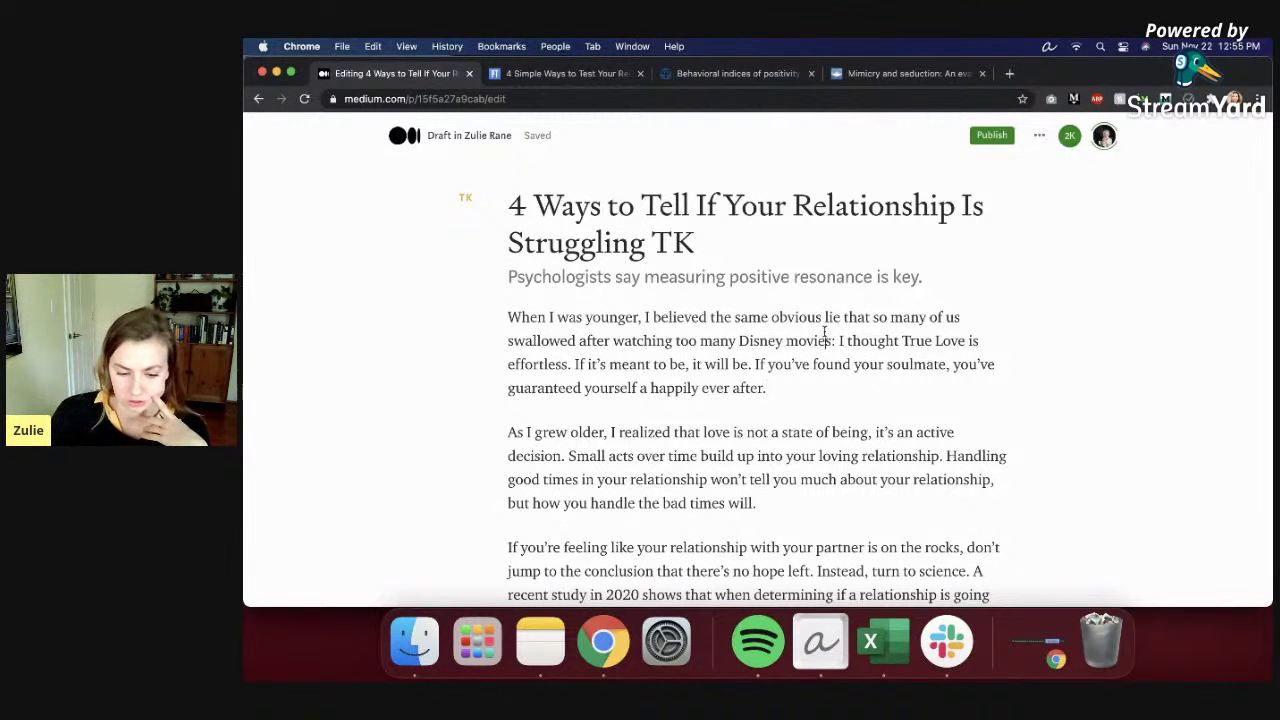
left_click(733, 250)
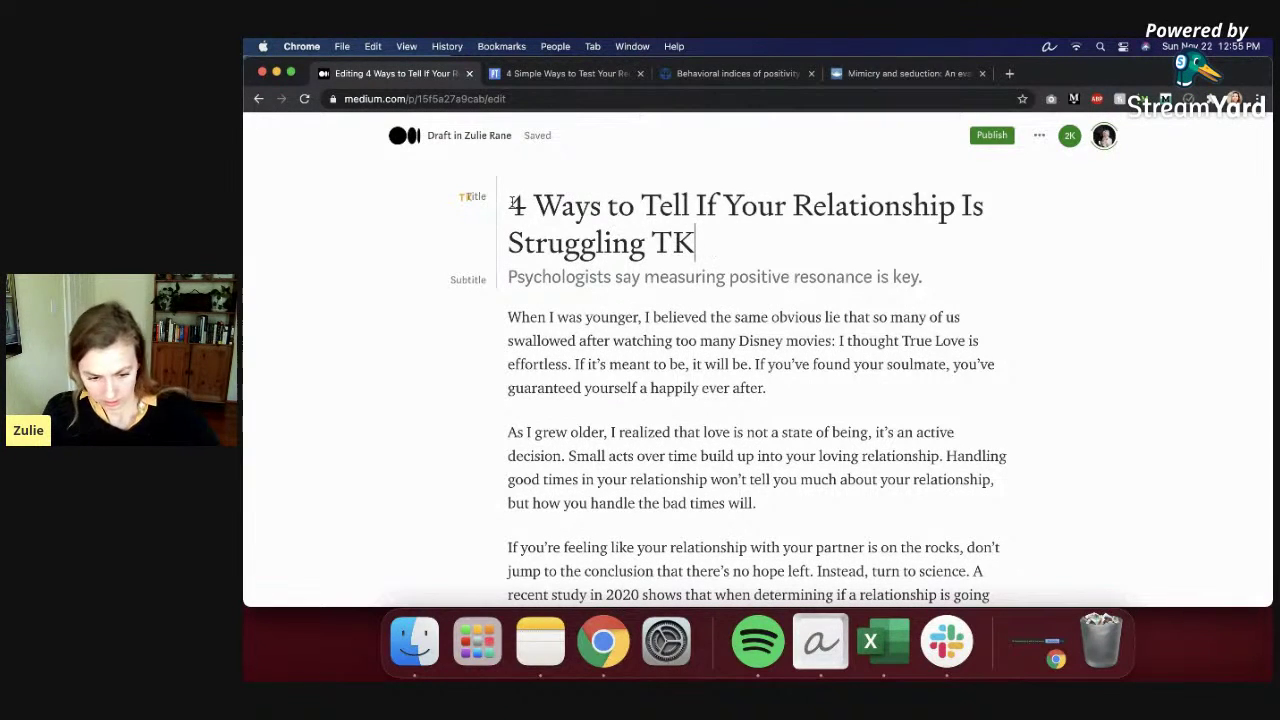
left_click_drag(510, 205, 703, 236)
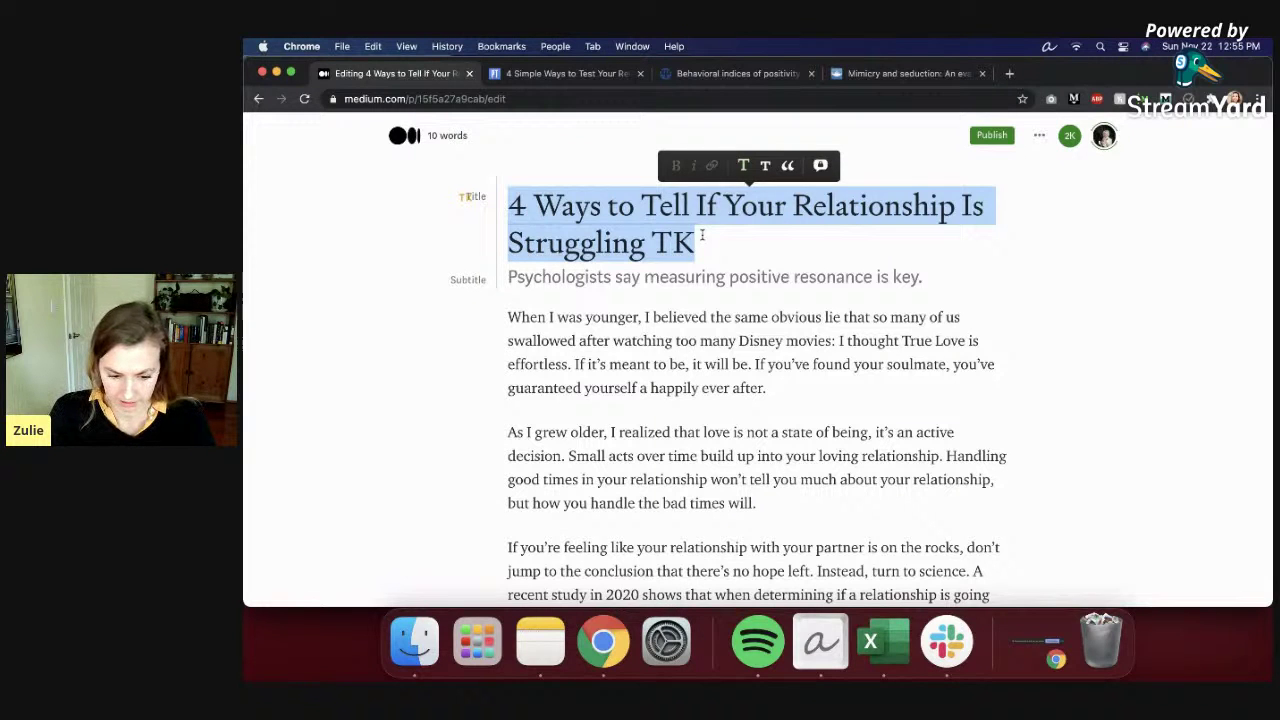
type("4 Habits That")
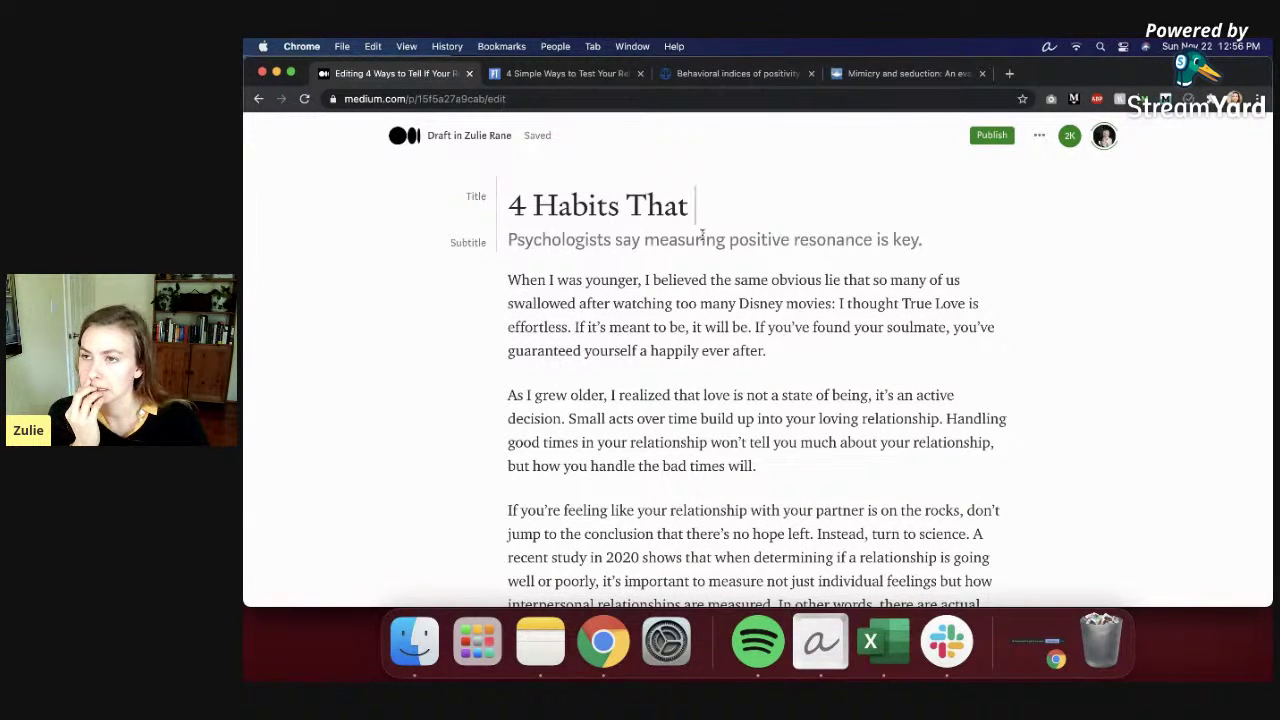
Step: Try continuing the title with "Tell You If Your Relationship Is"
type("Tell You If Your Relationship Is Strong")
key("BackSpace")
key("BackSpace")
key("BackSpace")
key("BackSpace")
key("BackSpace")
key("BackSpace")
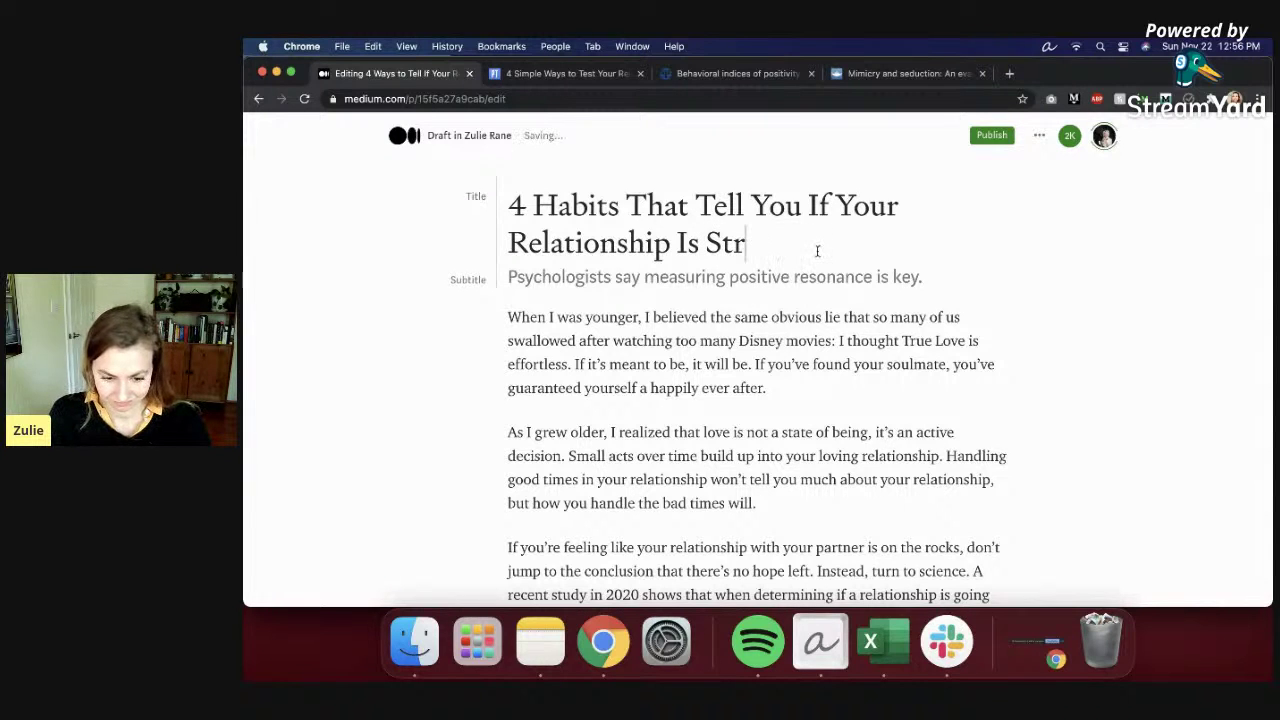
Step: Replace everything after "4 Habits" in the title with "Relationship Strong TK"
left_click_drag(628, 205, 706, 243)
key("BackSpace")
type("Relation")
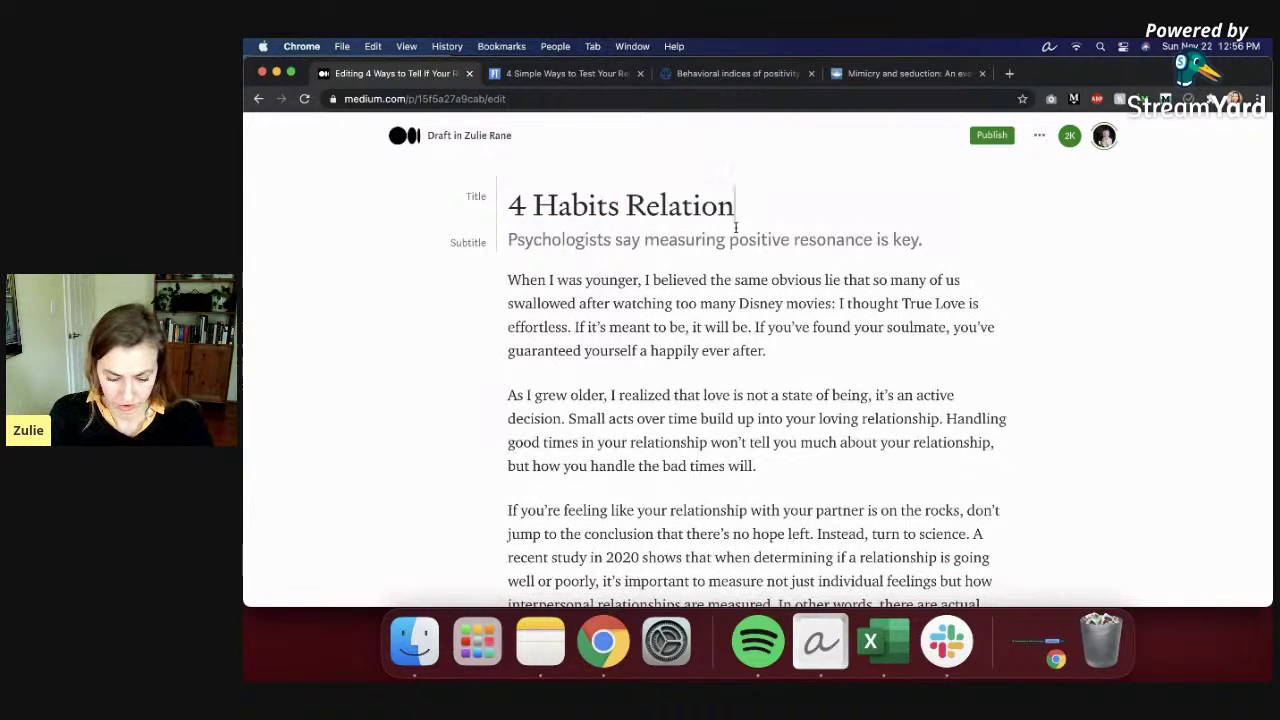
type("ship Strong TK")
Step: Reword the end of the first introduction paragraph to "you're guaranteed a happily ever after"
scroll(793, 440, "down", 1)
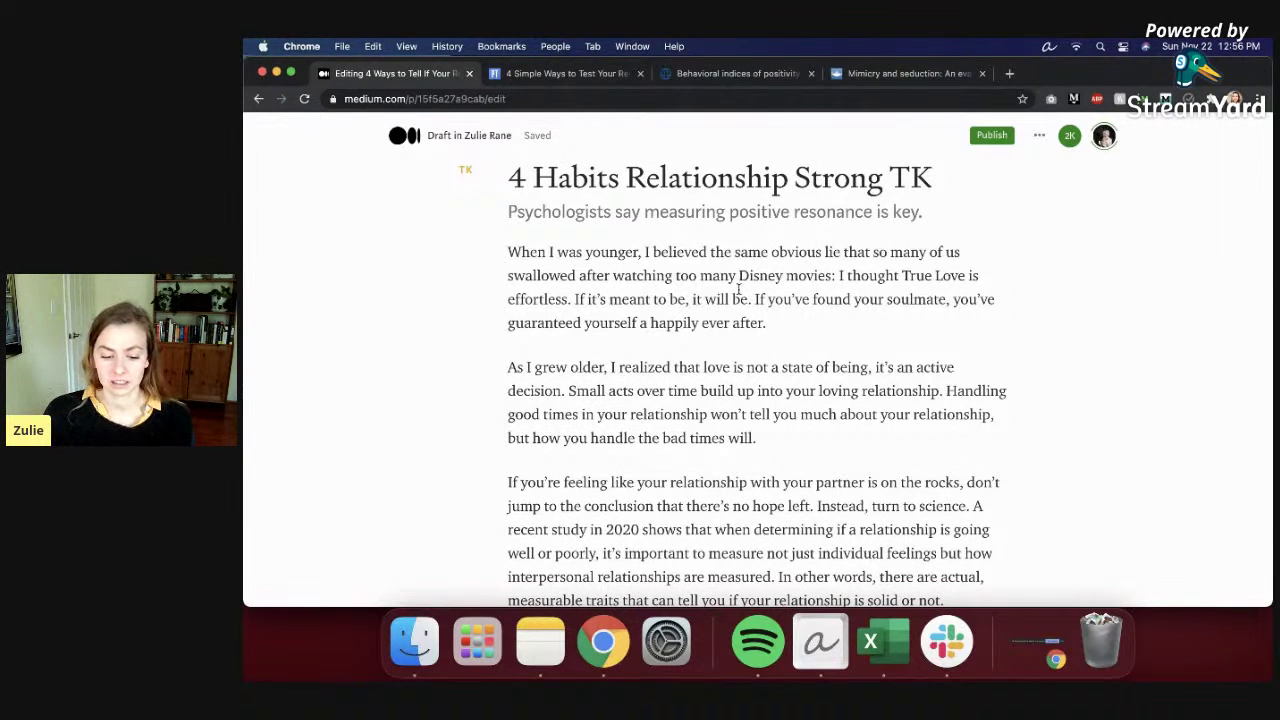
left_click(997, 299)
key("BackSpace")
key("BackSpace")
key("BackSpace")
type("re")
double_click(618, 323)
key("BackSpace")
Step: Insert "—or a broken one" after "your loving relationship" in the second introduction paragraph
scroll(790, 372, "down", 1)
left_click(809, 400)
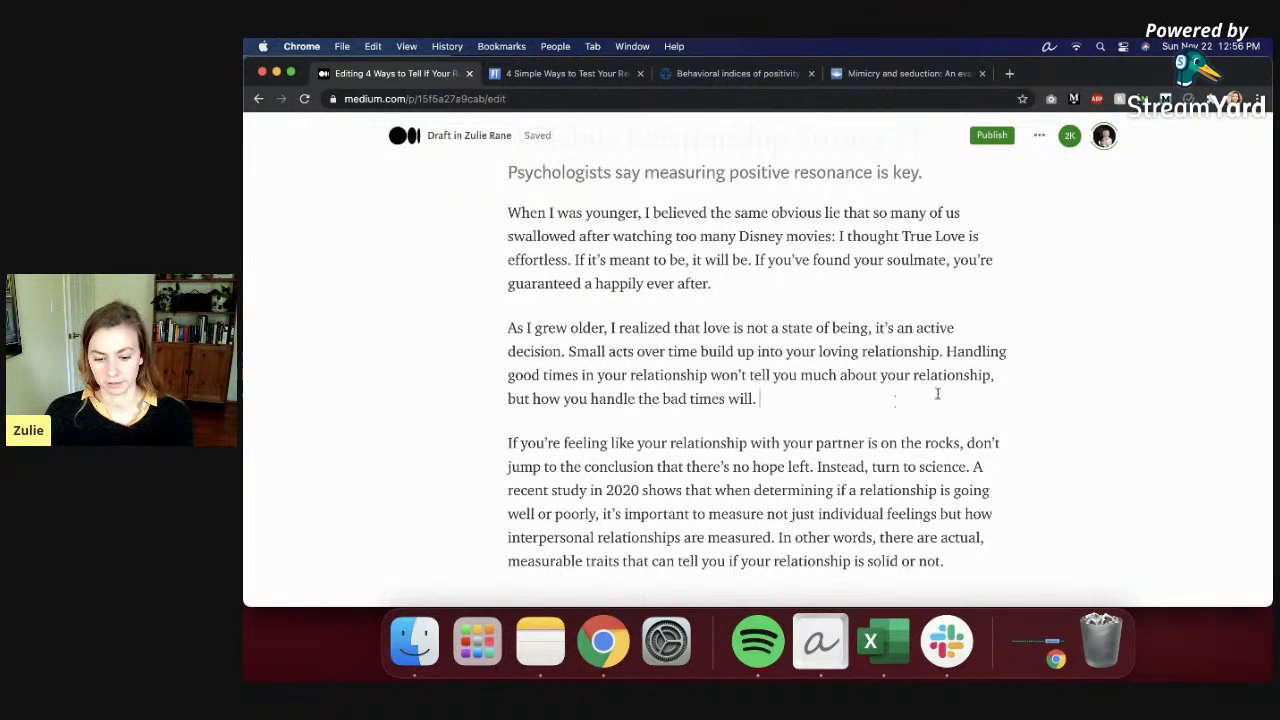
left_click(940, 351)
type("—or a broken one")
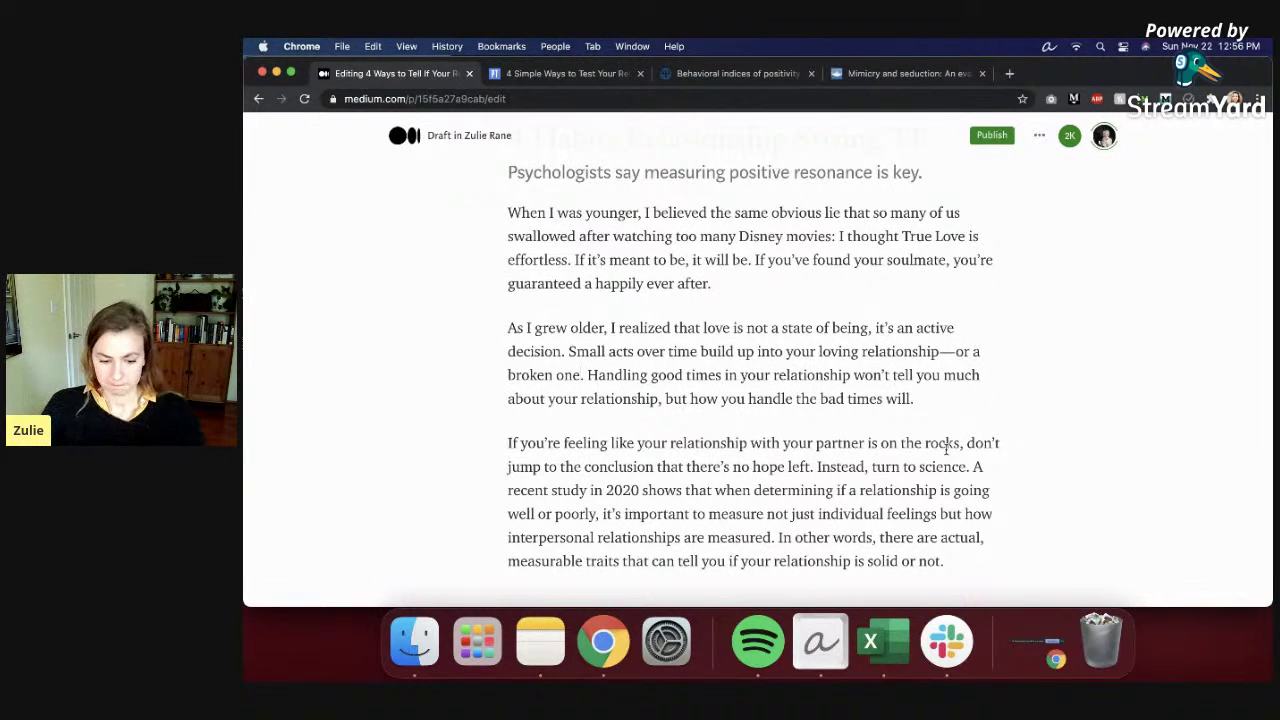
left_click(589, 376)
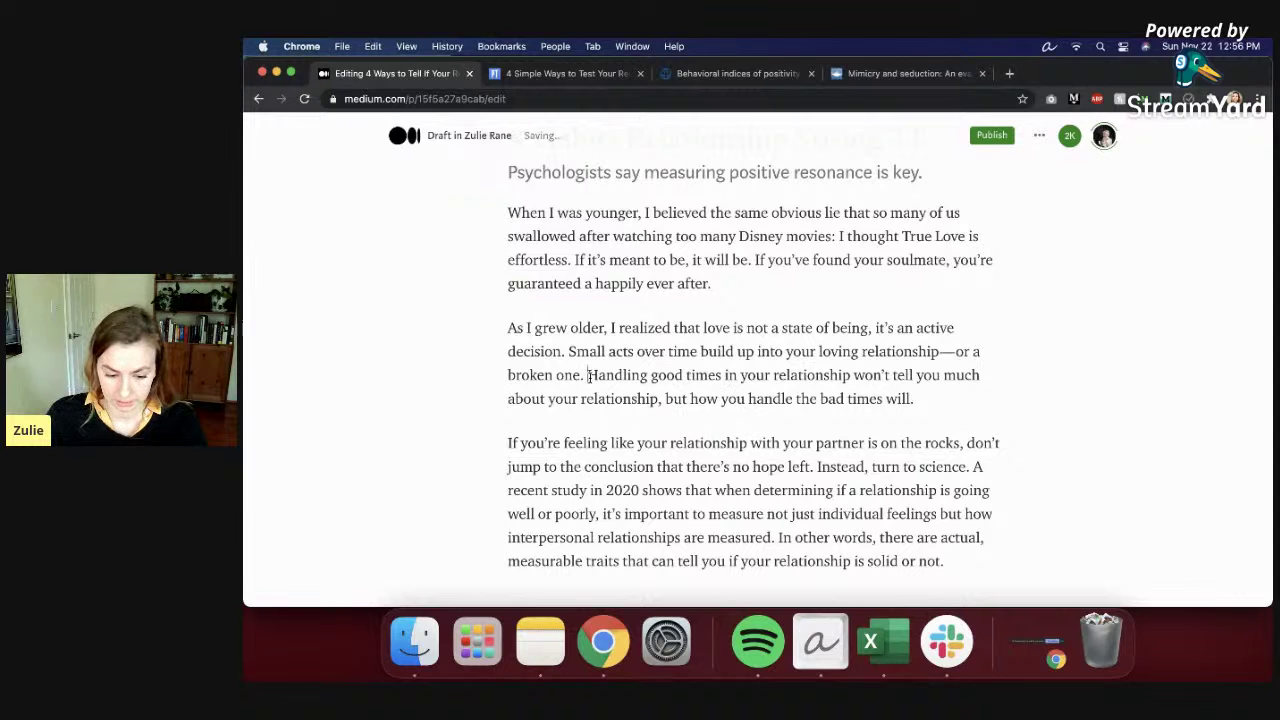
left_click(916, 408)
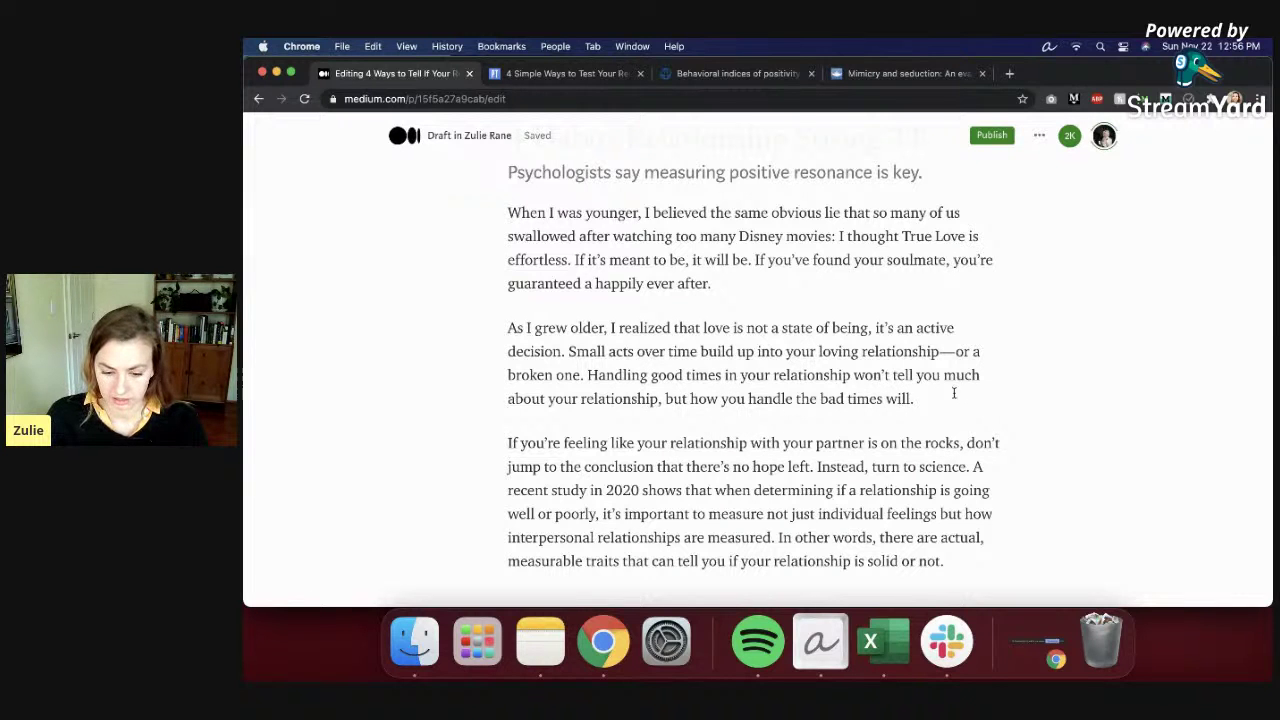
Step: Shorten the start of the "Handling" sentence to "Handling the good times won't tell you much"
left_click(648, 375)
type("the")
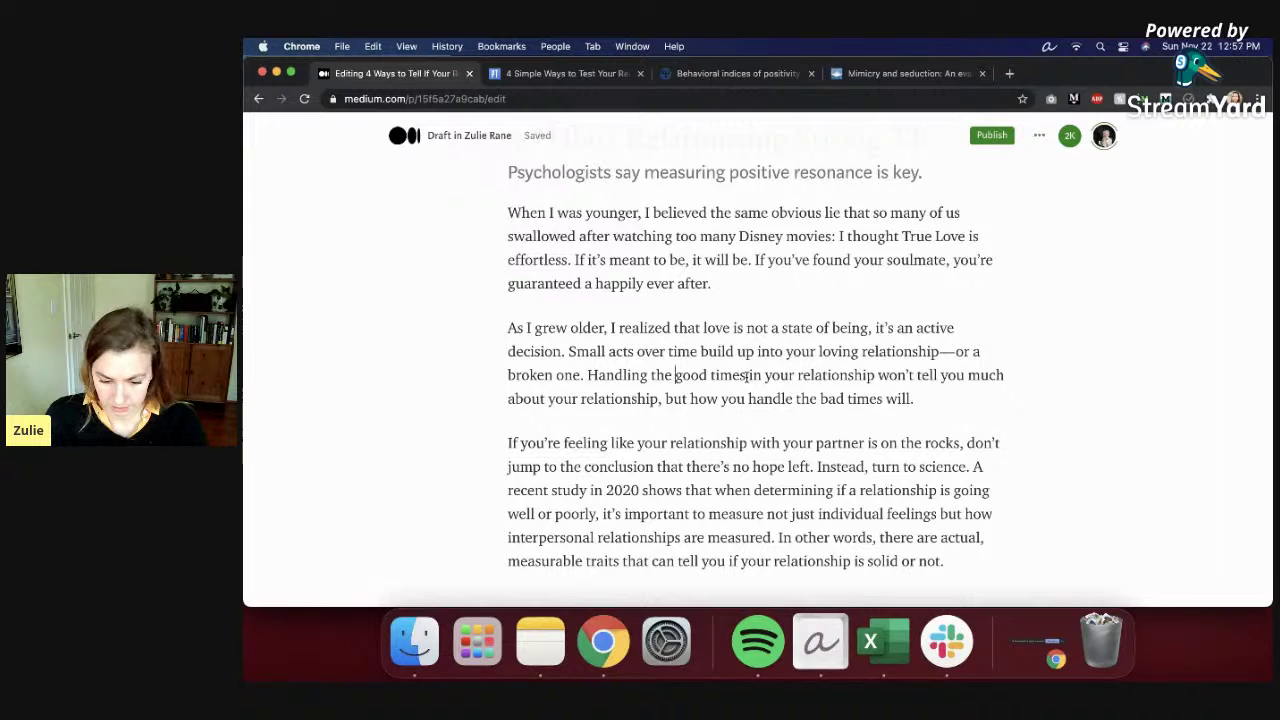
left_click_drag(747, 376, 892, 376)
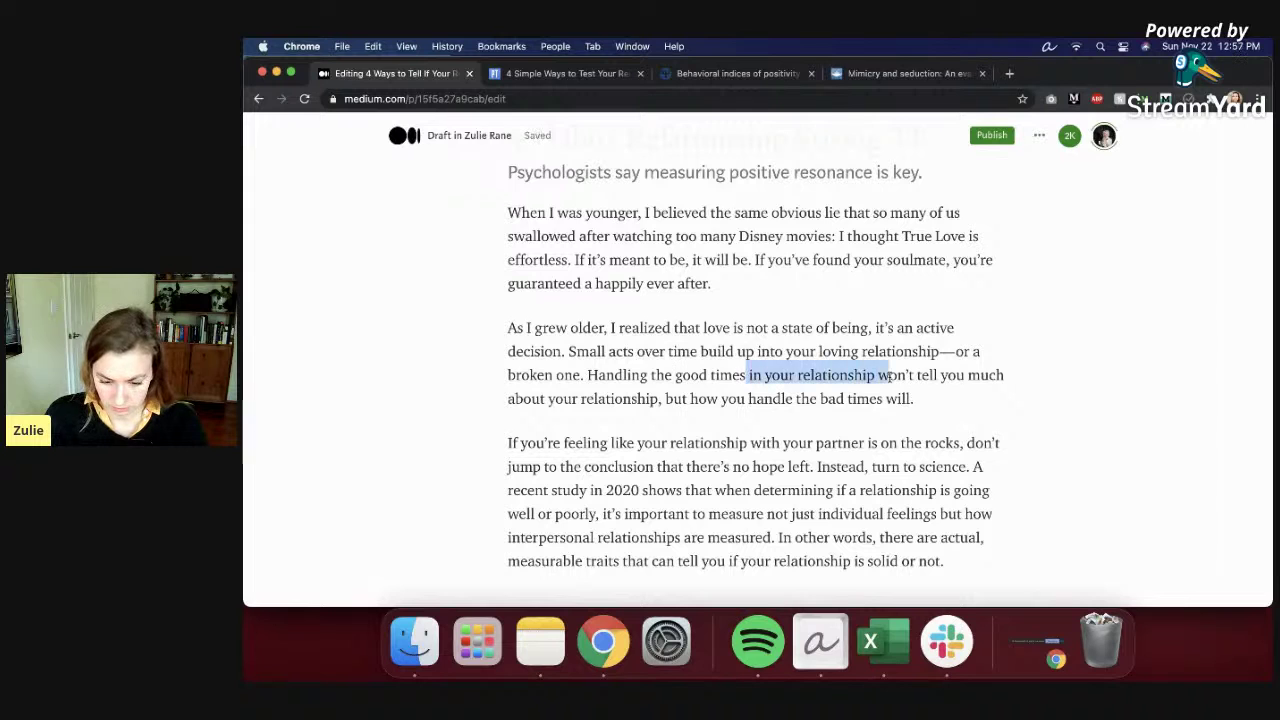
key("BackSpace")
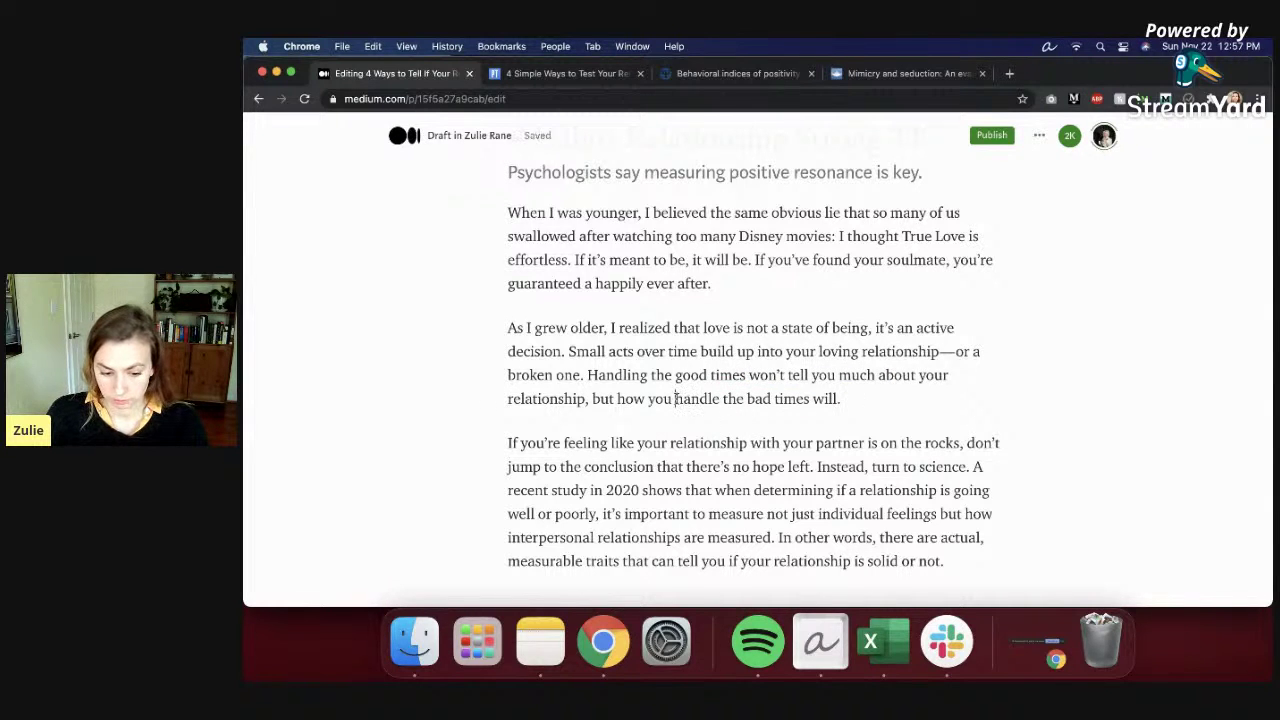
Step: Insert a "TK" placeholder before the sentence starting "Handling the good times"
scroll(895, 389, "down", 1)
scroll(895, 389, "down", 2)
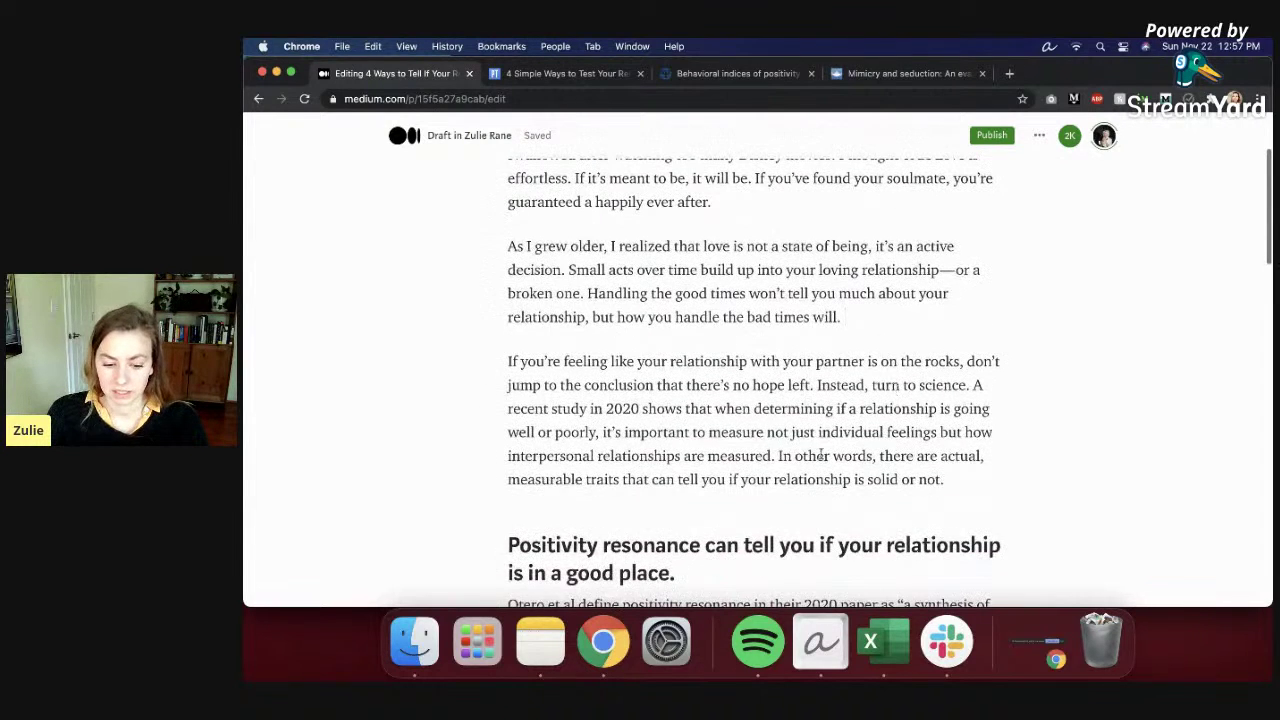
left_click_drag(588, 293, 866, 318)
left_click(565, 293)
left_click(588, 293)
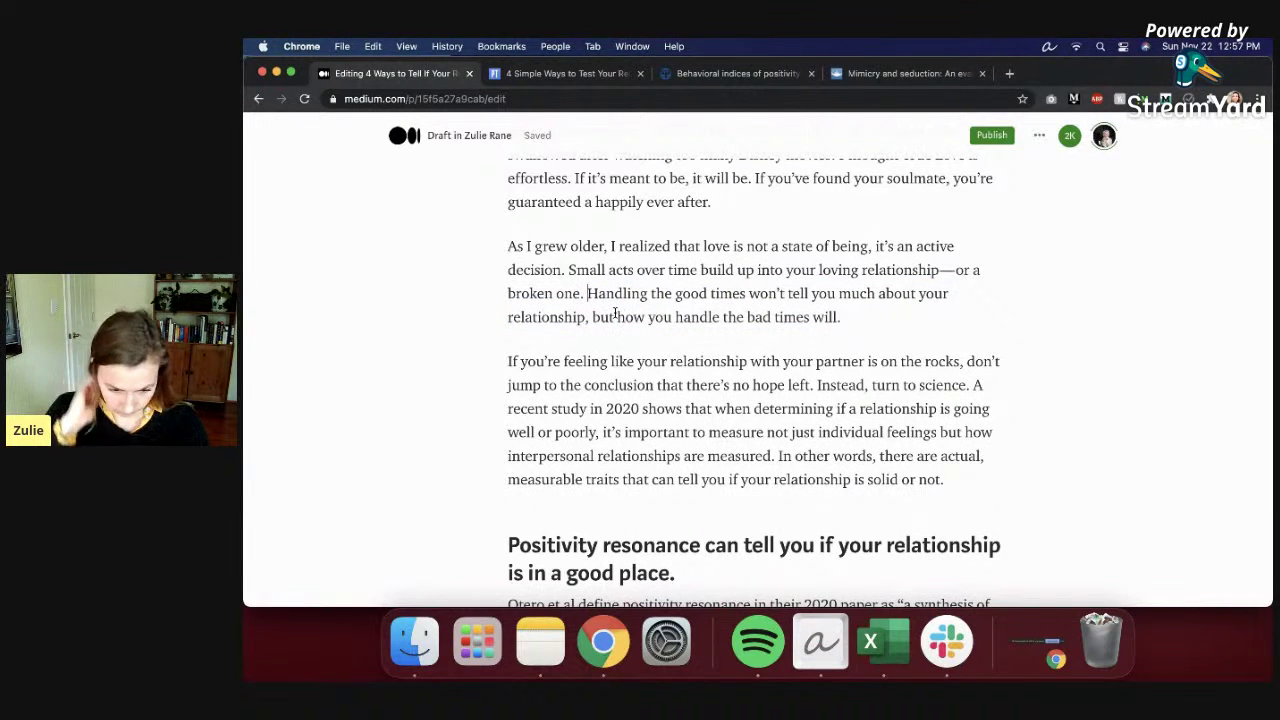
left_click(903, 310)
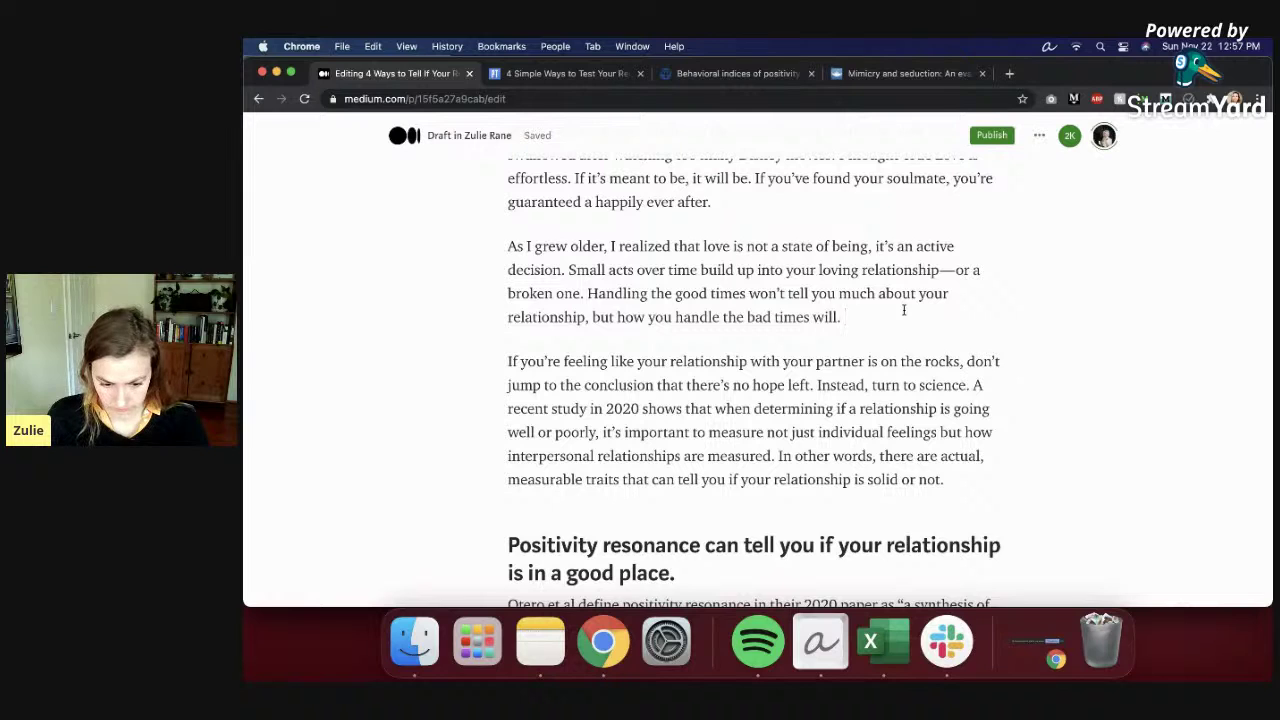
scroll(848, 378, "down", 2)
left_click(587, 252)
type("TK")
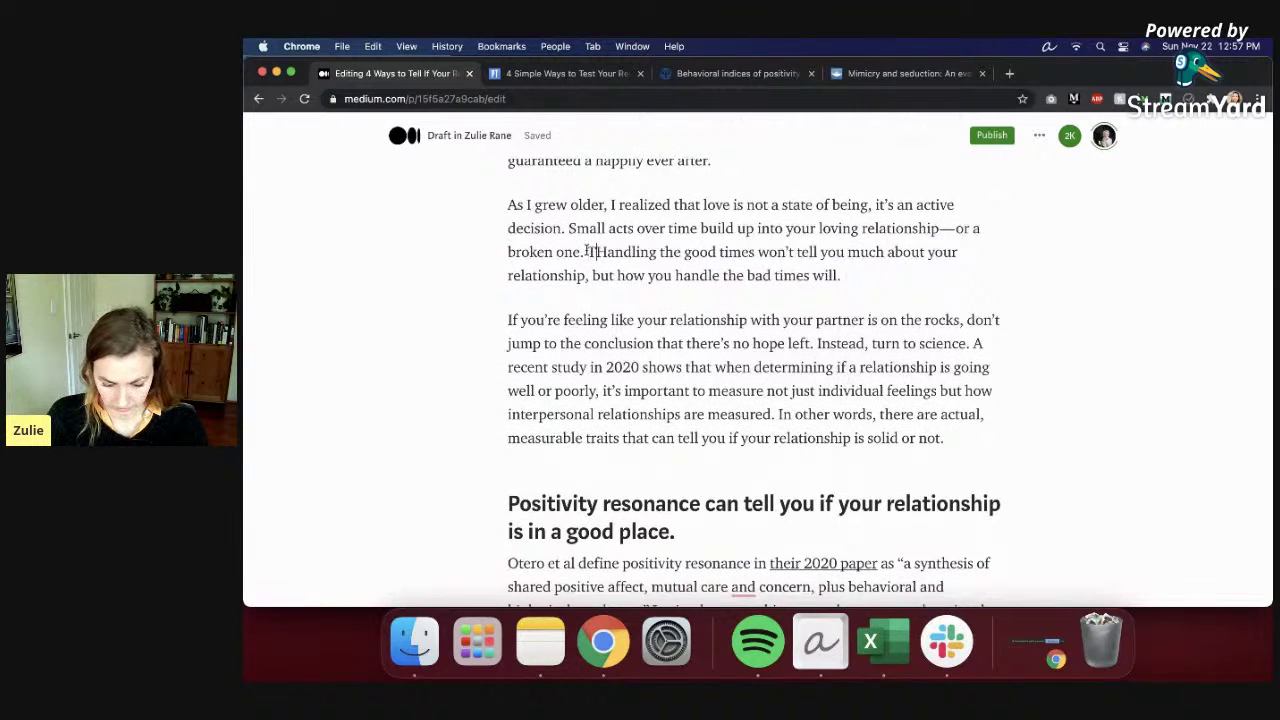
Step: Add "or actions" after "individual feelings" in the third introduction paragraph
scroll(630, 334, "down", 2)
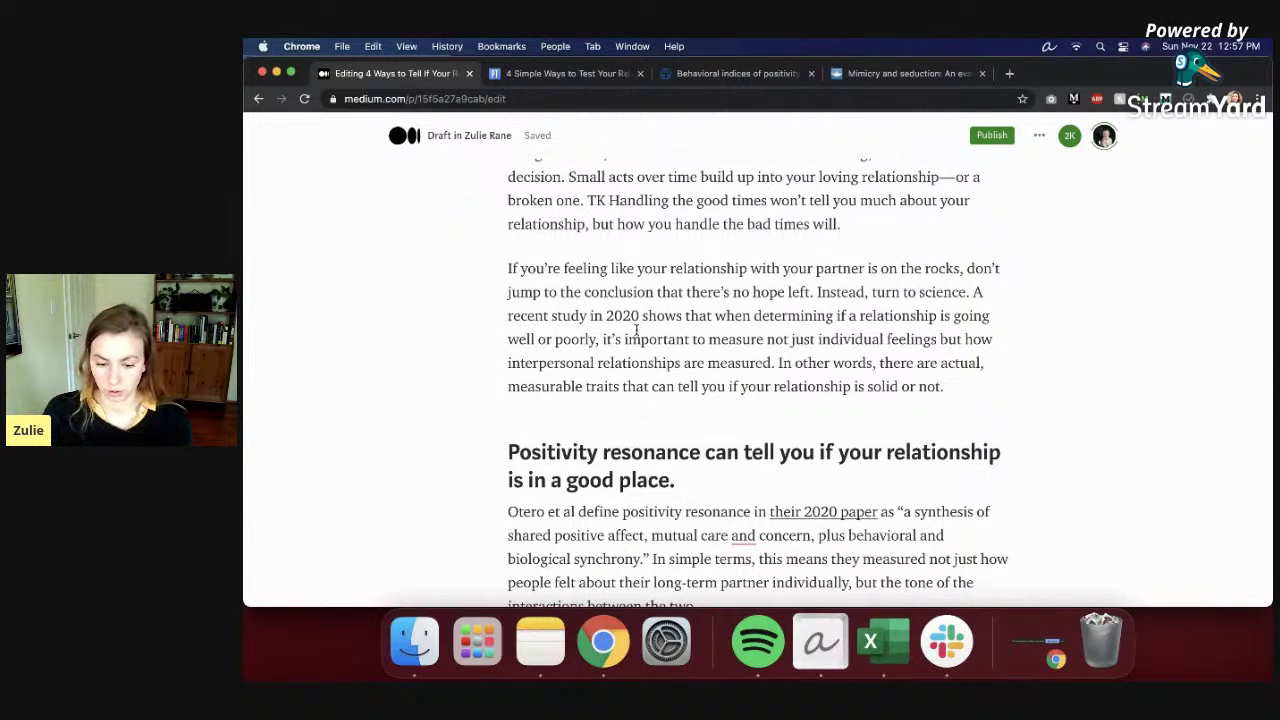
left_click(1009, 377)
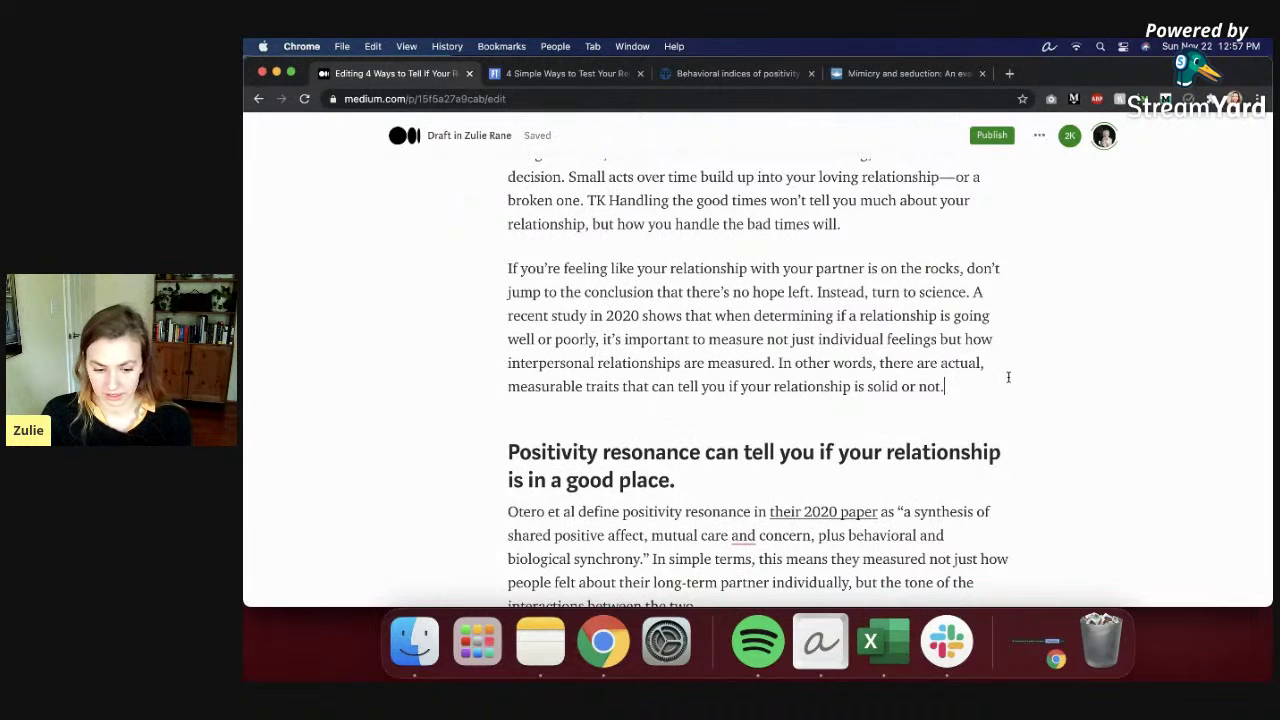
scroll(690, 330, "down", 1)
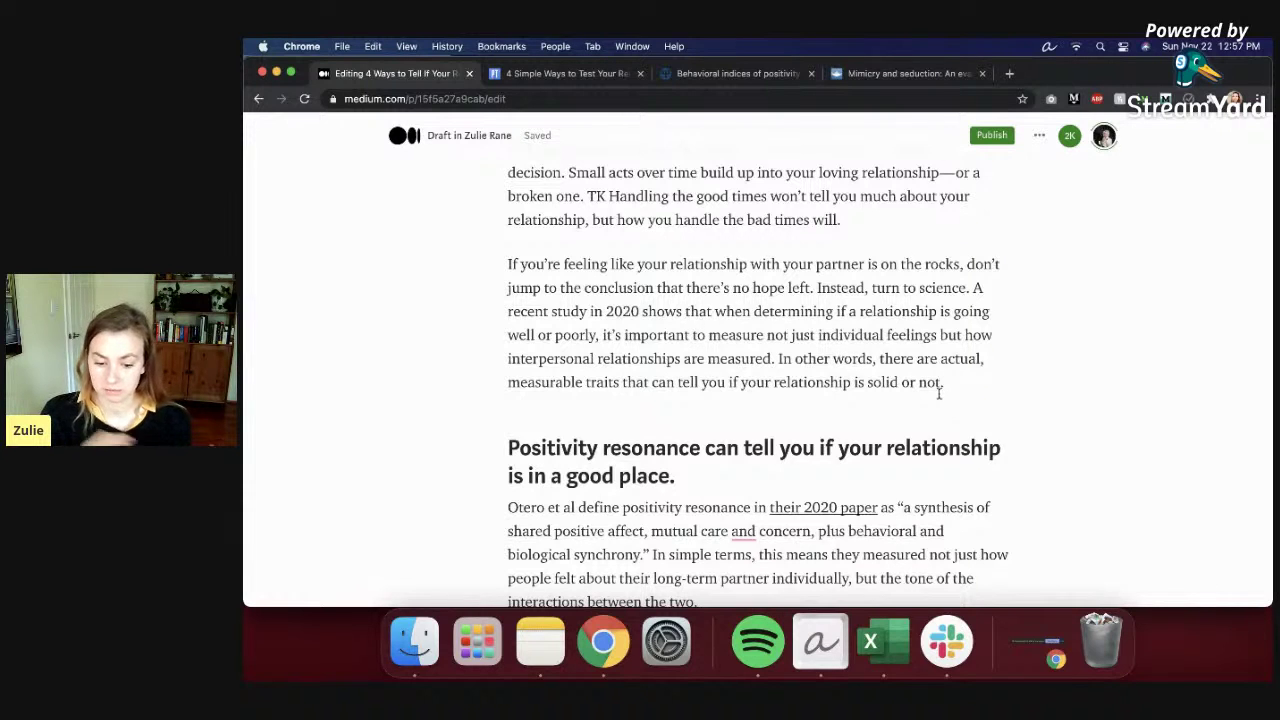
left_click(937, 335)
type("or actions")
left_click(840, 406)
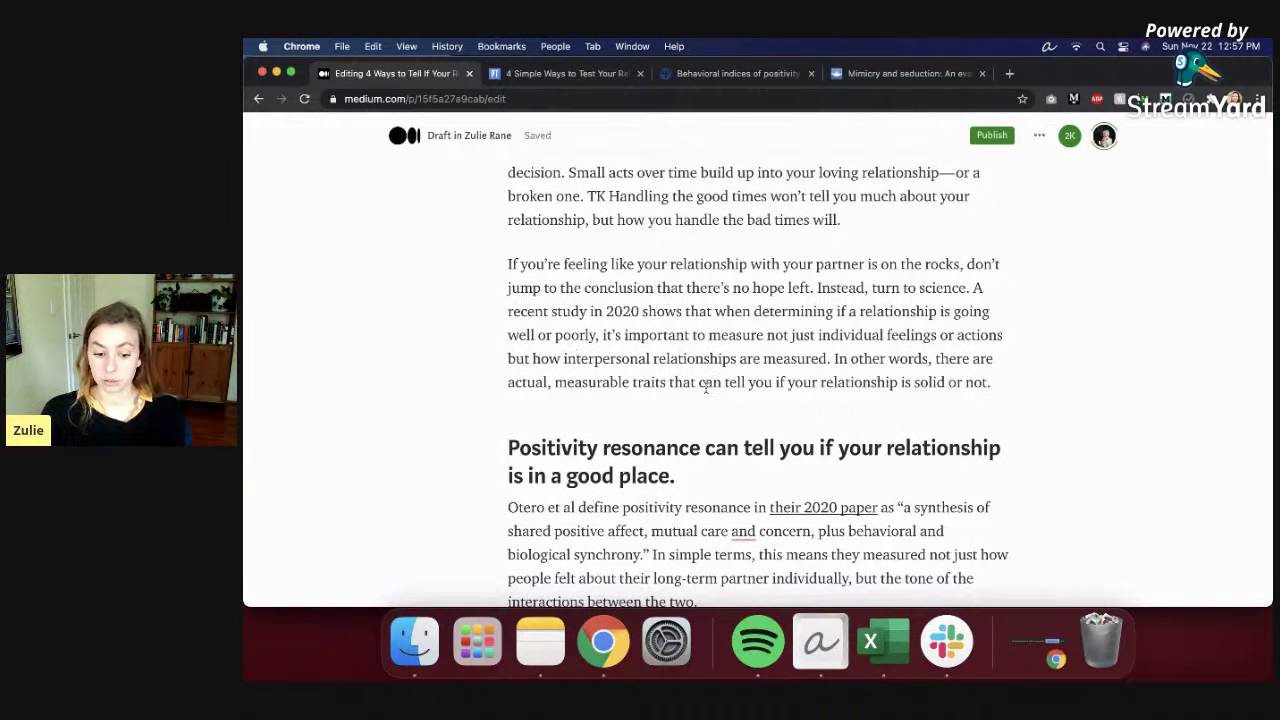
left_click(817, 382)
left_click(991, 385)
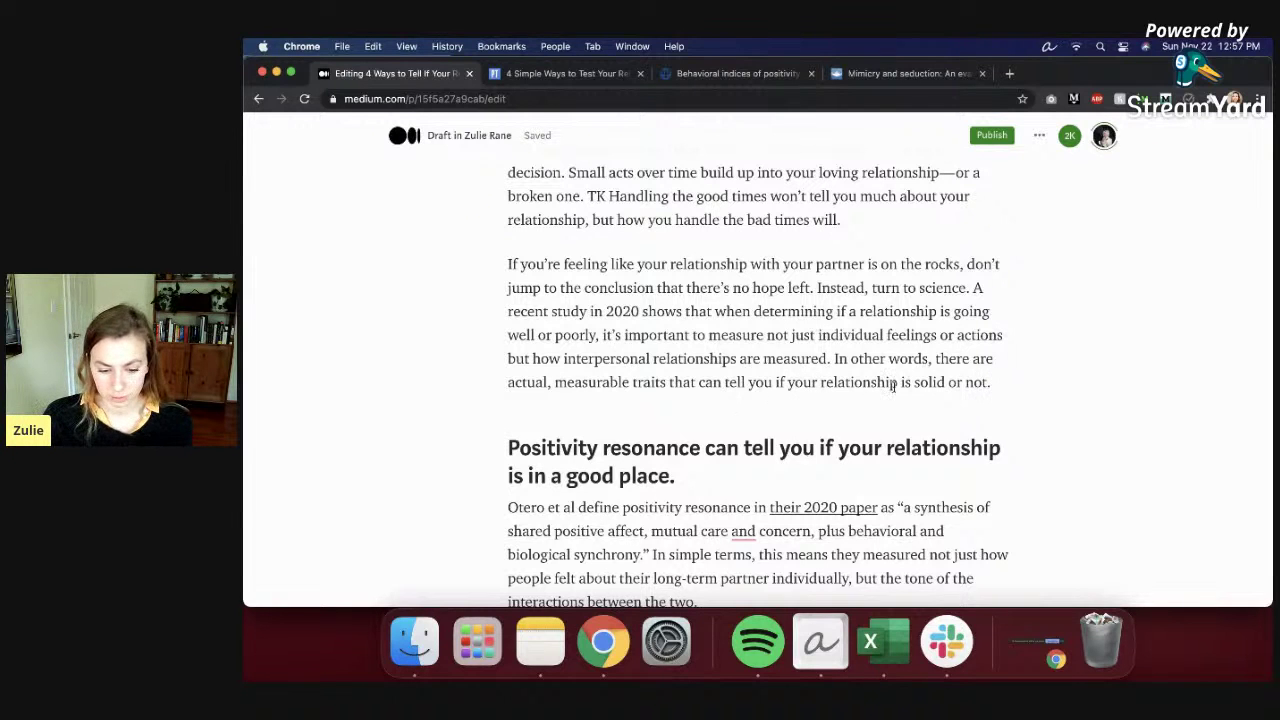
Step: Replace "traits" with "habits" in the last sentence of the third introduction paragraph
double_click(649, 382)
triple_click(651, 382)
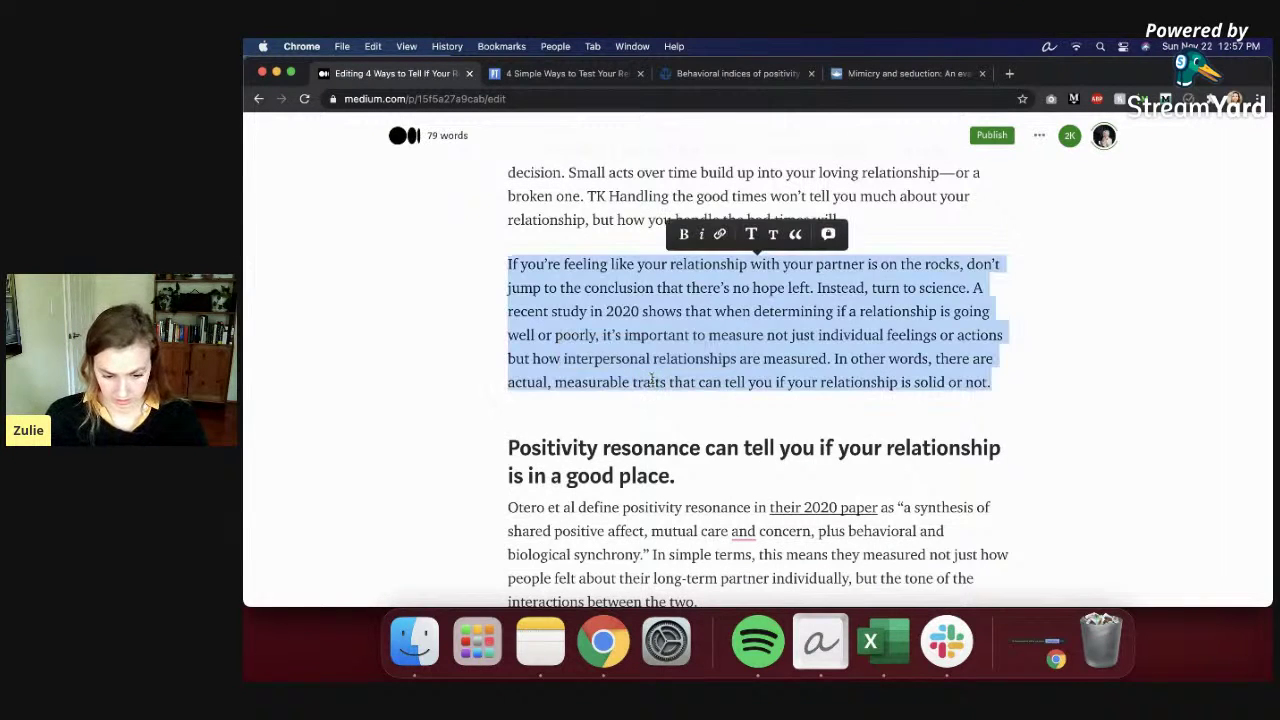
left_click(651, 382)
double_click(649, 382)
type("habit")
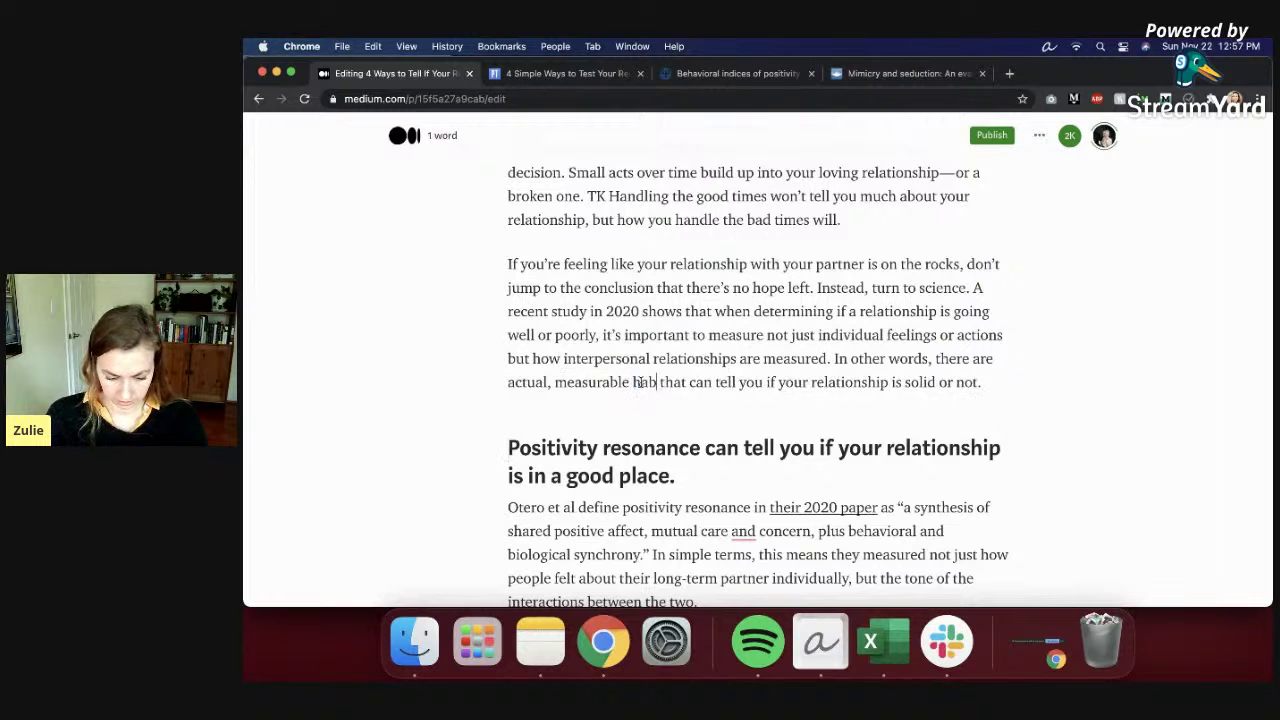
type("s")
left_click(940, 382)
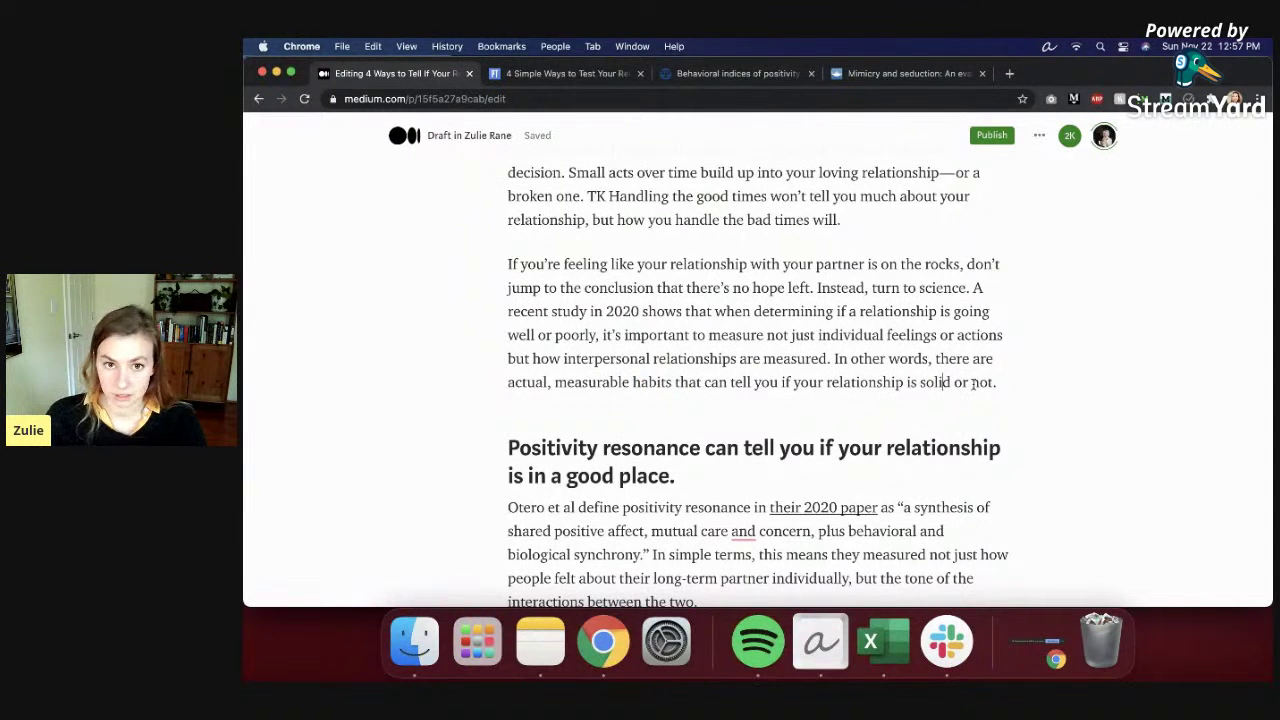
Step: Replace "can" with "will" in the heading that starts "Positivity resonance can tell you"
scroll(971, 382, "down", 2)
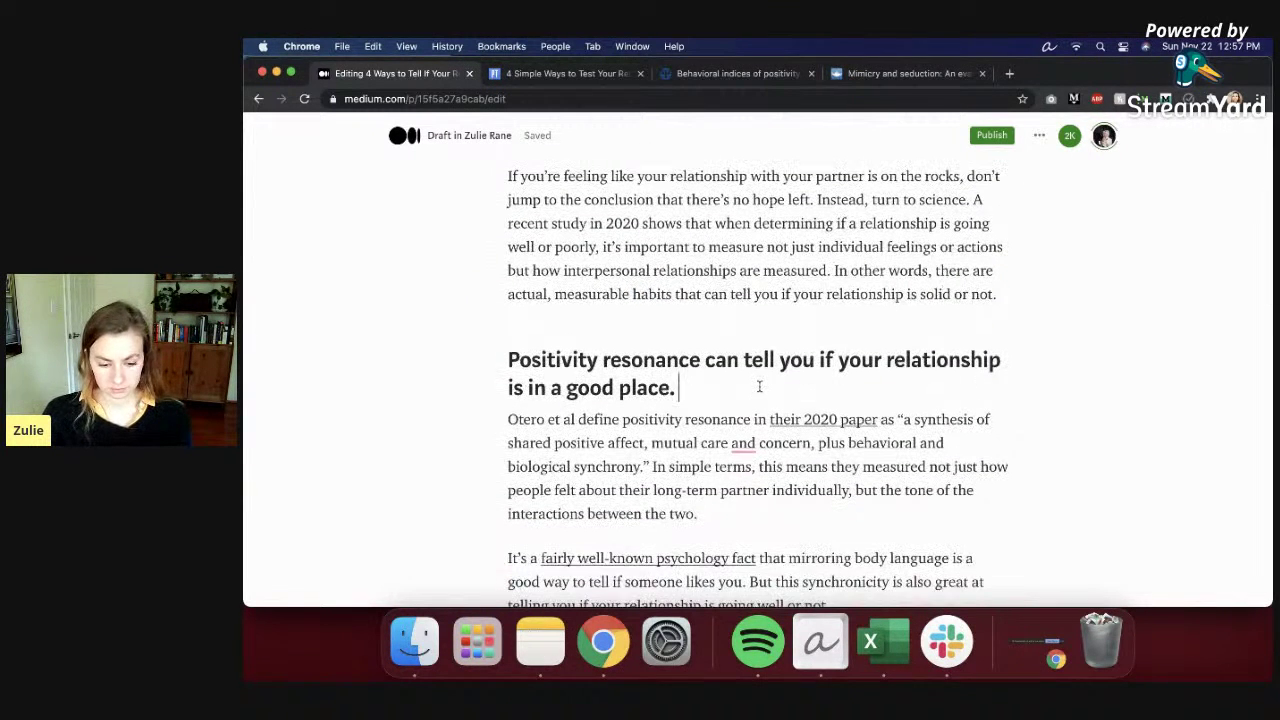
double_click(720, 360)
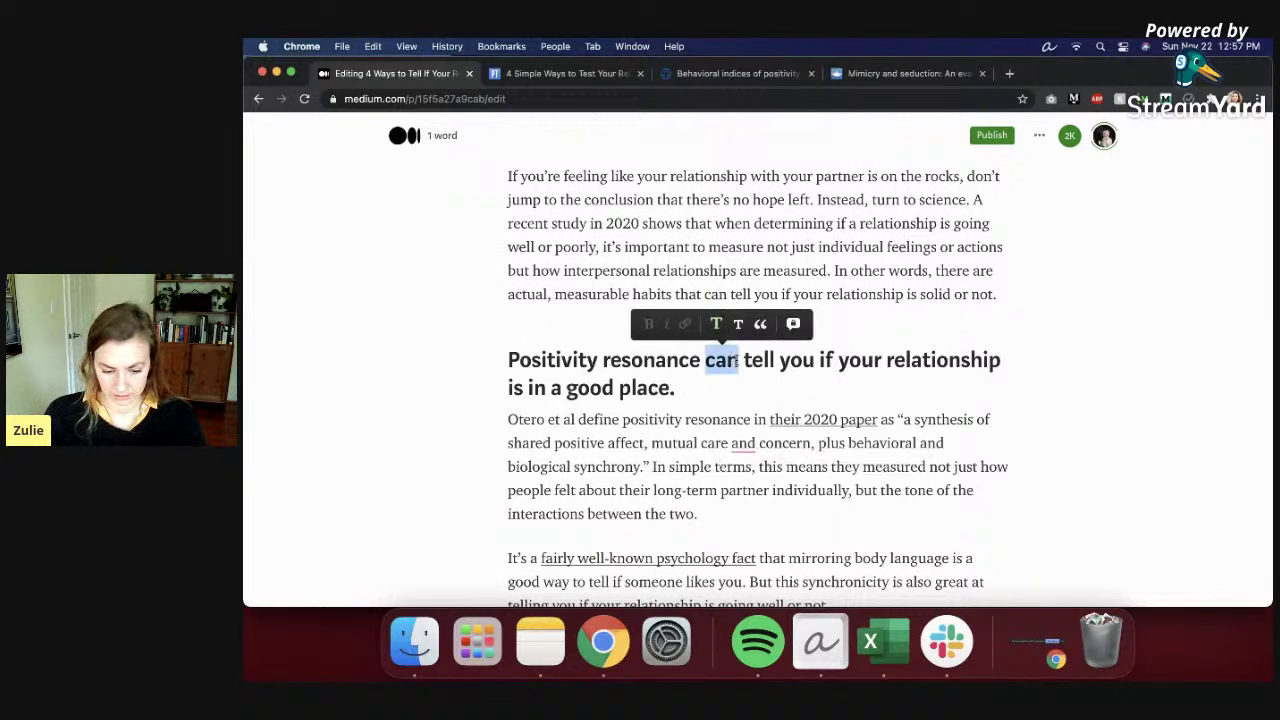
type("will")
Step: Remove "your" from the second list item so it reads "Tilting heads at the same time."
scroll(585, 390, "down", 2)
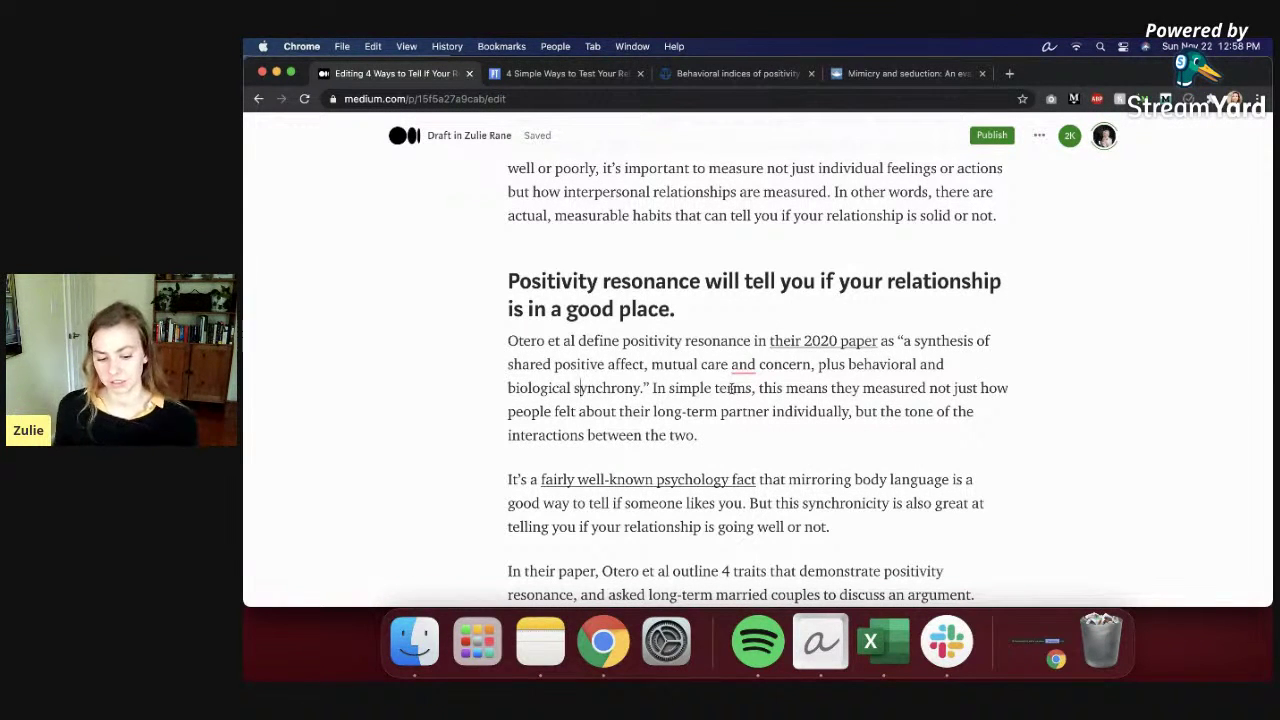
scroll(876, 420, "down", 5)
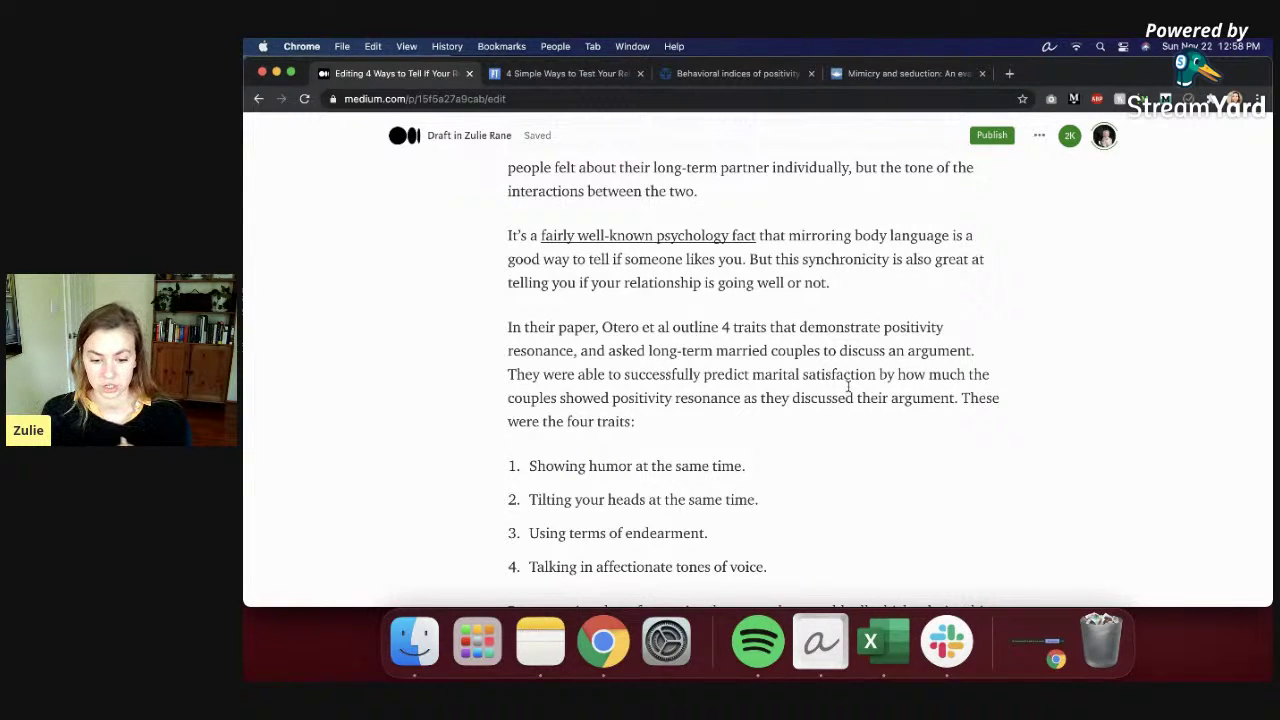
scroll(848, 386, "down", 1)
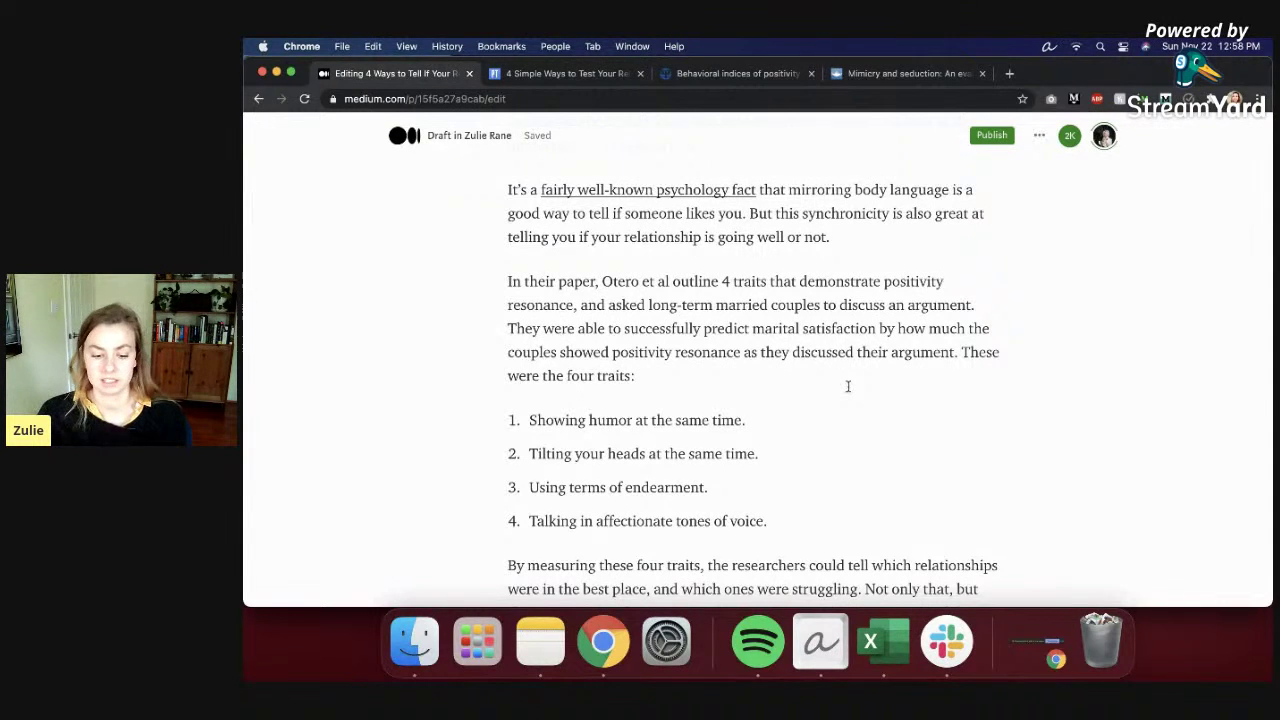
scroll(840, 370, "down", 5)
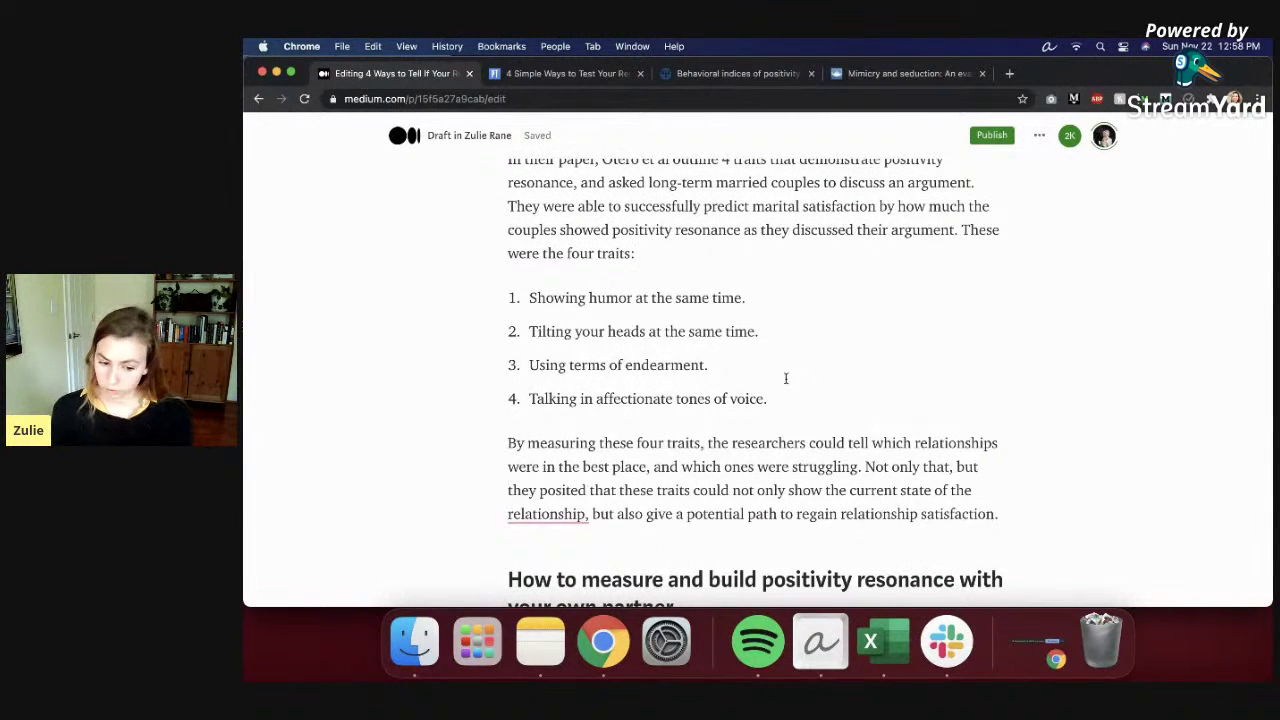
double_click(594, 333)
key("BackSpace")
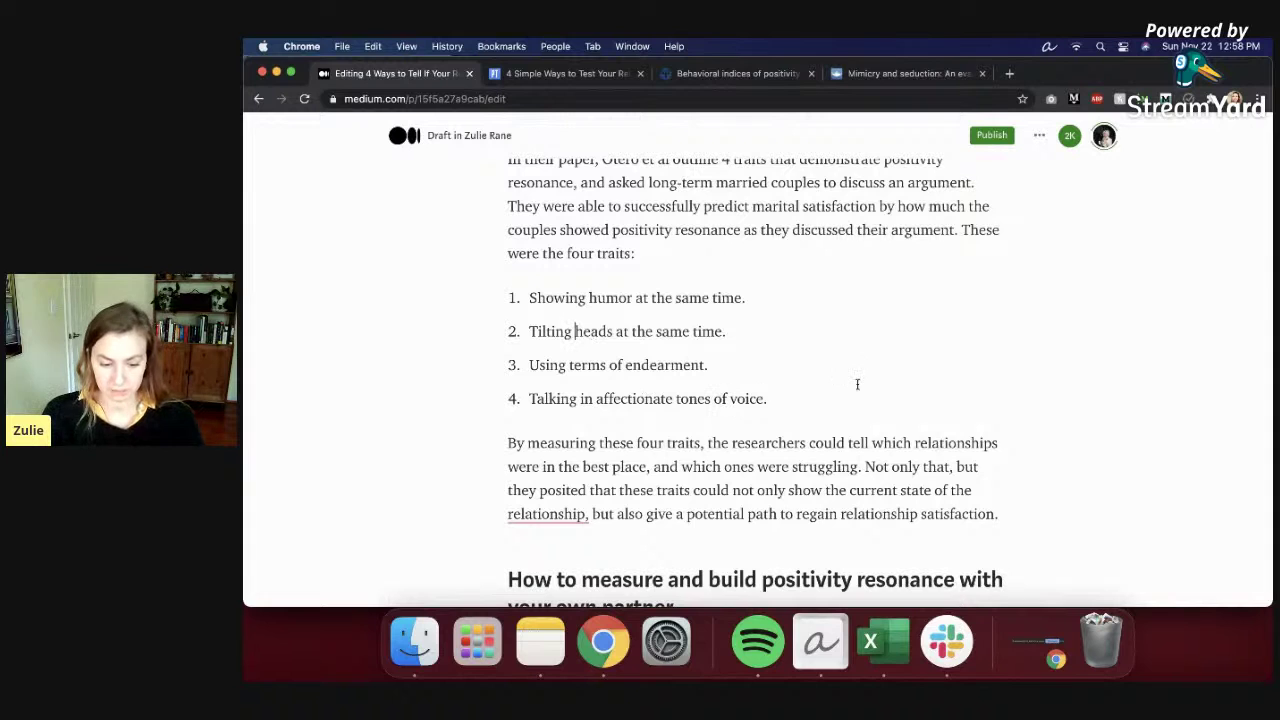
Step: Insert "how the couples showed" after "By measuring" in the paragraph below the four-trait list
scroll(857, 384, "down", 2)
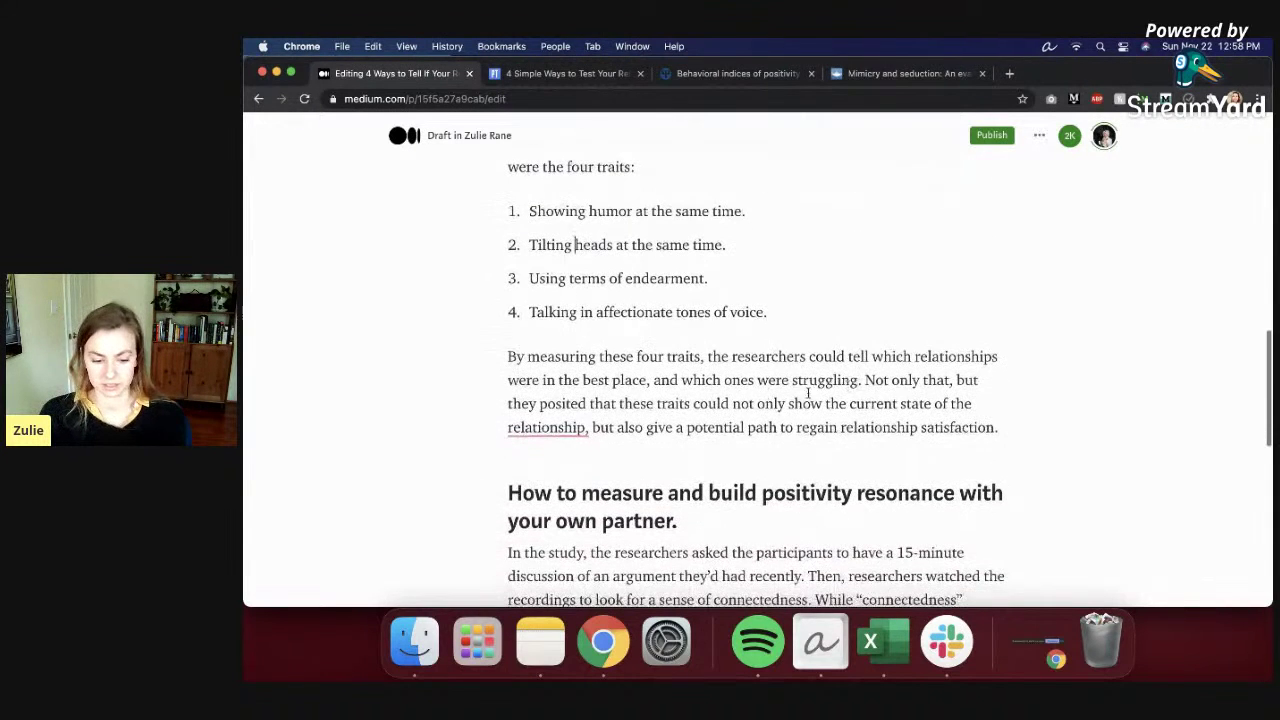
left_click(598, 356)
type("how the cou")
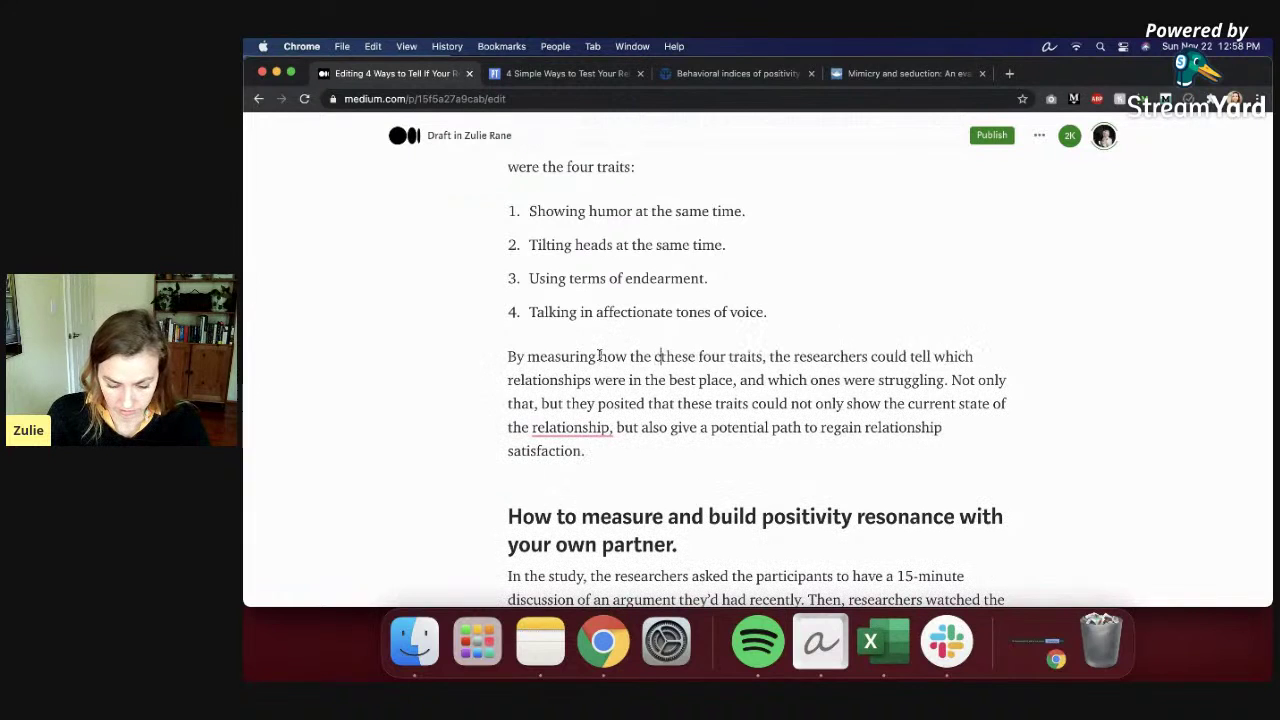
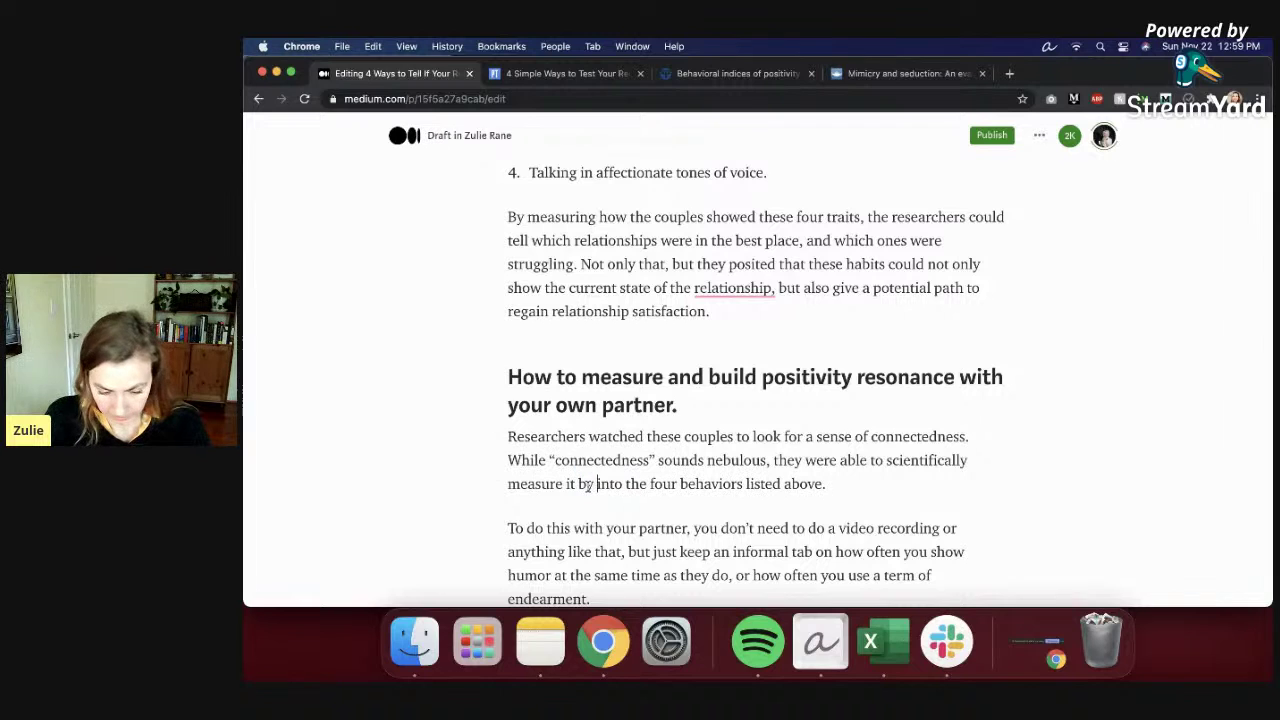
Step: Replace "into" with "checking for" before "the four behaviors listed above"
type("checking for")
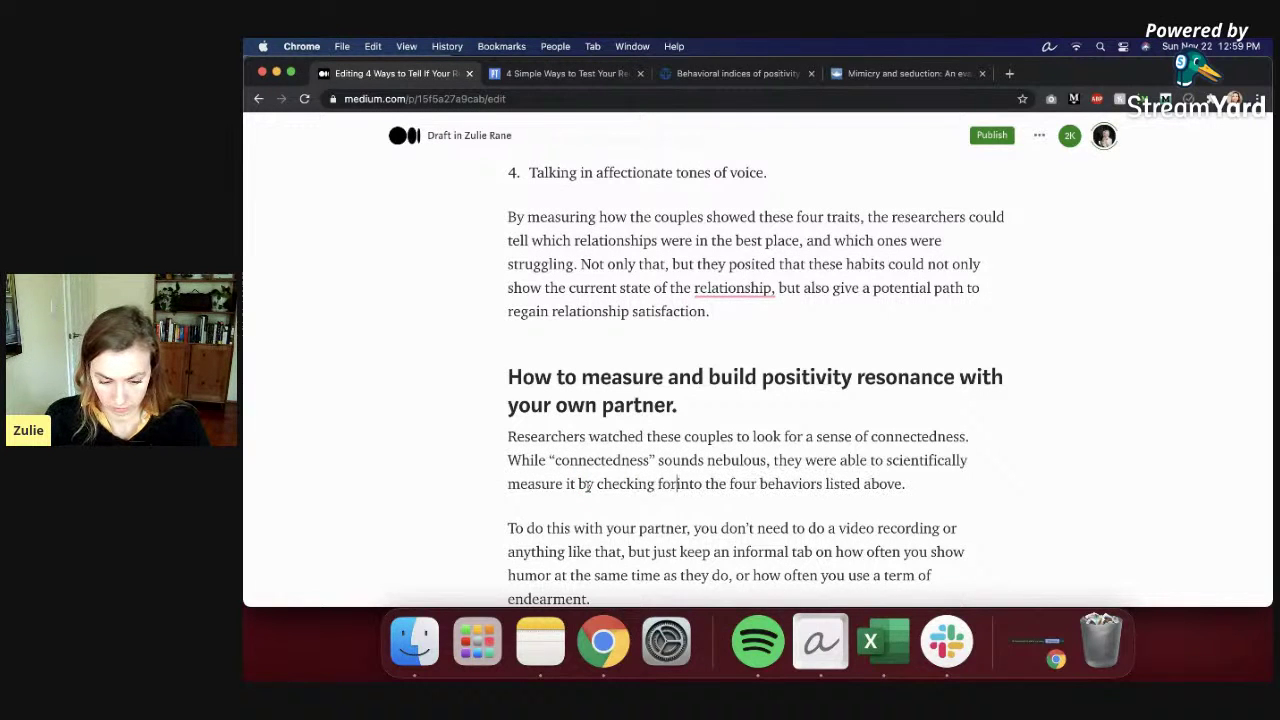
double_click(693, 484)
key("BackSpace")
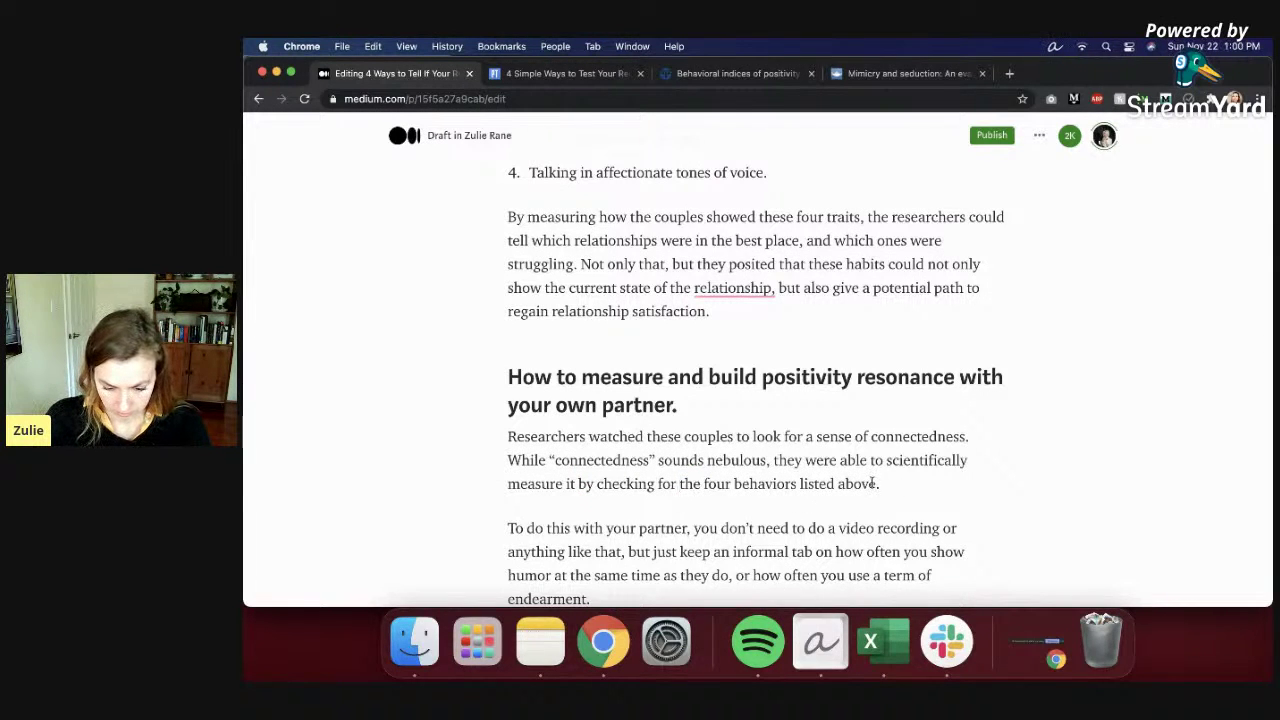
Step: Extend the sentence ending "behaviors listed above" with ", both in frequency and intensity."
type("th in frequency and con")
key("BackSpace")
key("BackSpace")
key("BackSpace")
type("intensity.")
Step: Delete "or anything like that" after "video recording", keeping a comma before "but just keep an informal tab"
scroll(735, 460, "down", 2)
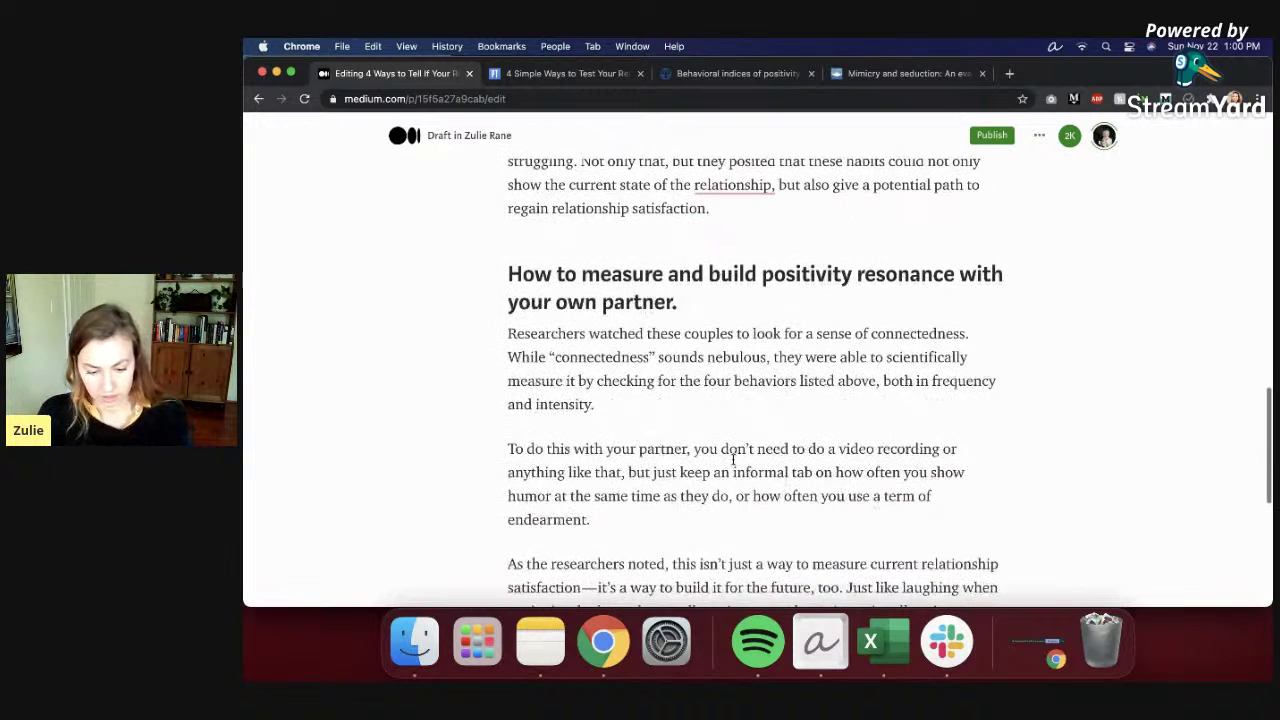
left_click(777, 522)
scroll(795, 522, "down", 1)
scroll(850, 465, "down", 1)
key("Right")
left_click_drag(622, 386, 938, 360)
key("BackSpace")
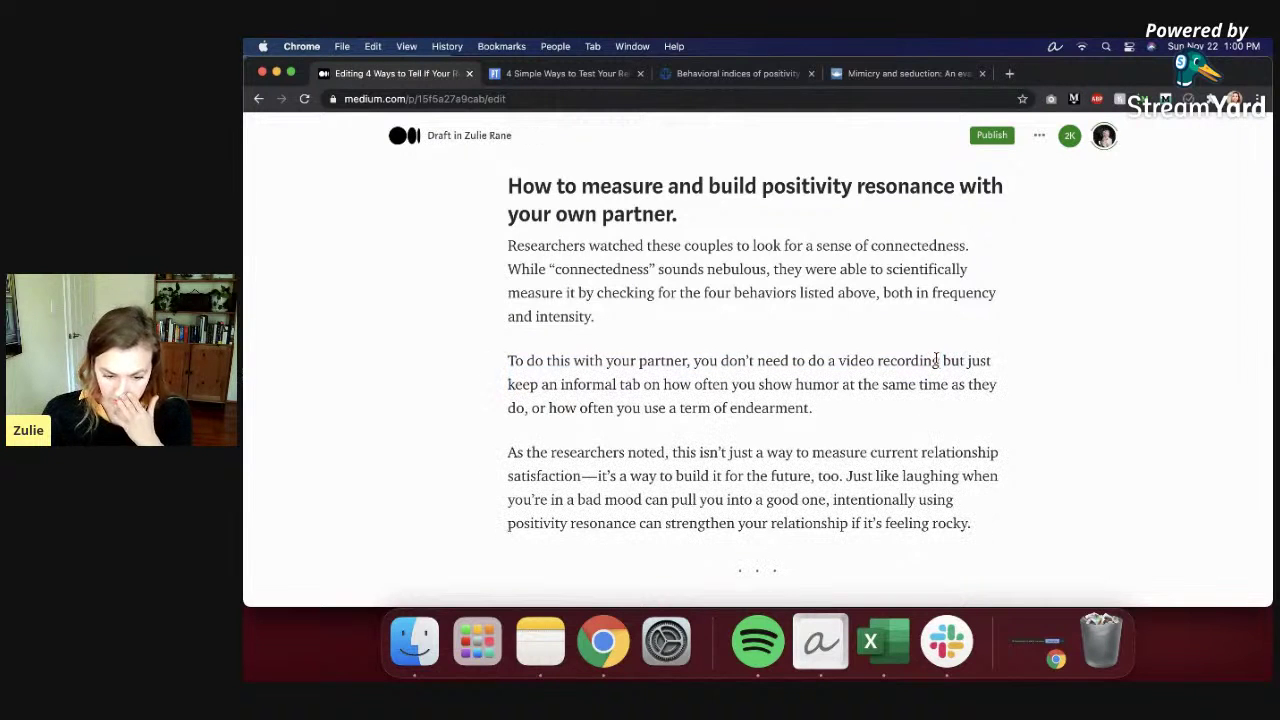
type(",")
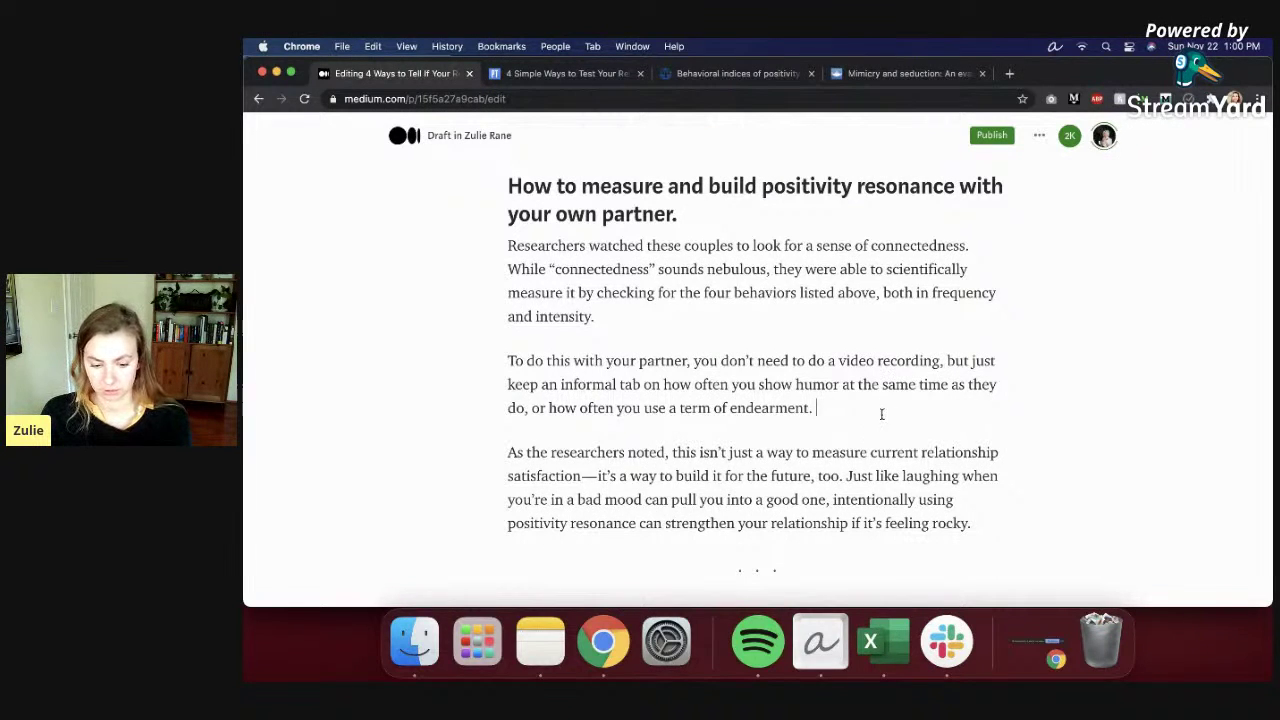
Step: Start a new sentence after "term of endearment." with "The same four traits"
type("The sa")
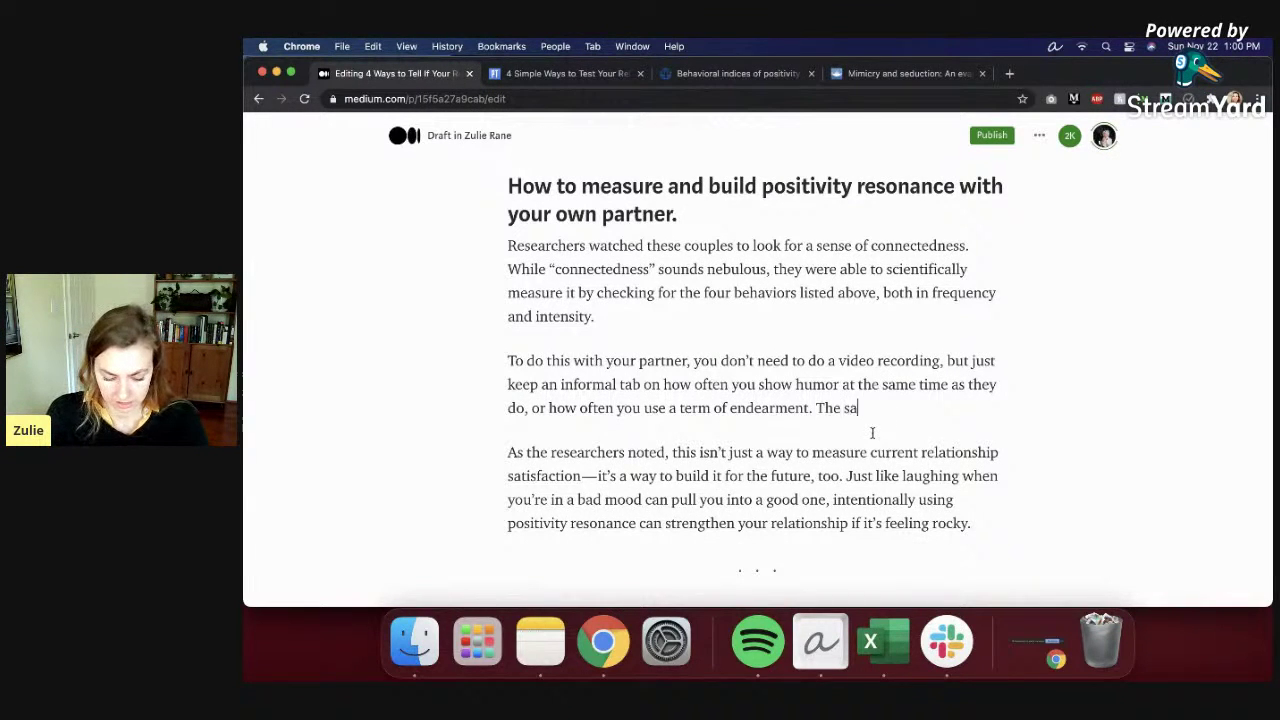
type("me four tarits mea")
key("BackSpace")
key("BackSpace")
key("BackSpace")
key("BackSpace")
key("BackSpace")
key("BackSpace")
type("raits meas")
key("BackSpace")
key("BackSpace")
key("BackSpace")
key("BackSpace")
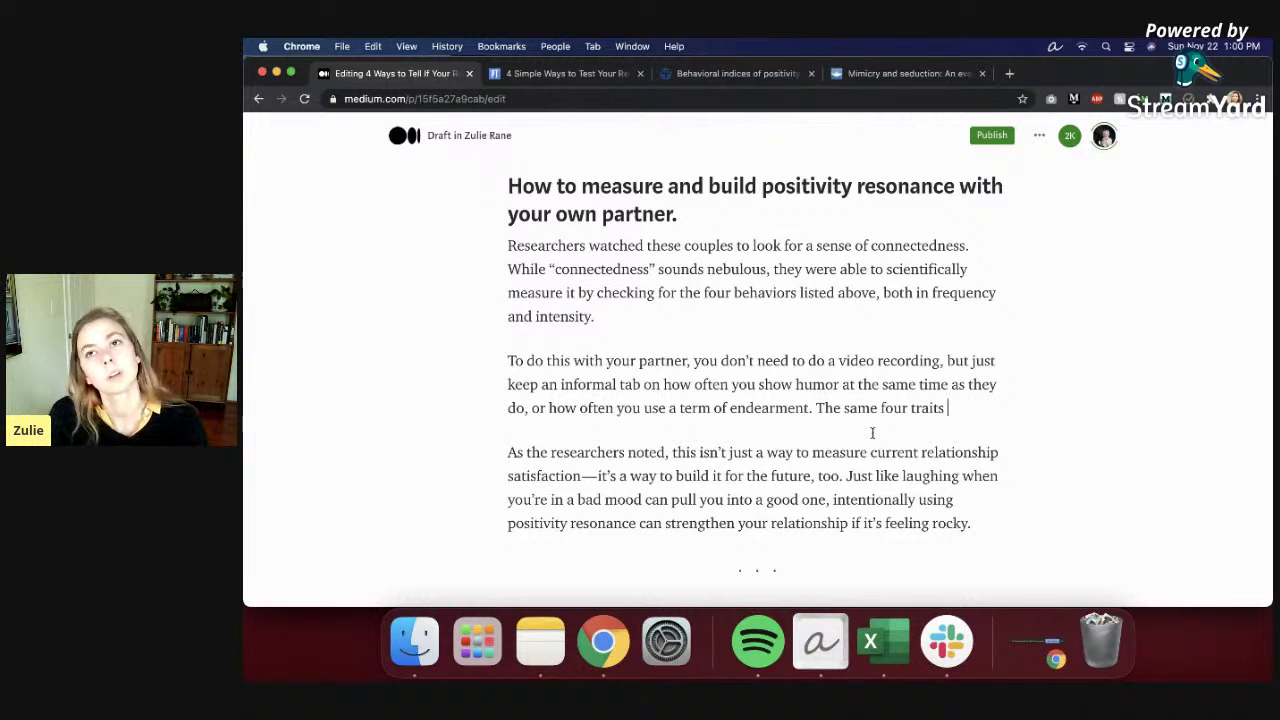
Step: Continue the sentence about the same four traits with "evaluated by the researchers can be used"
key("super+Tab")
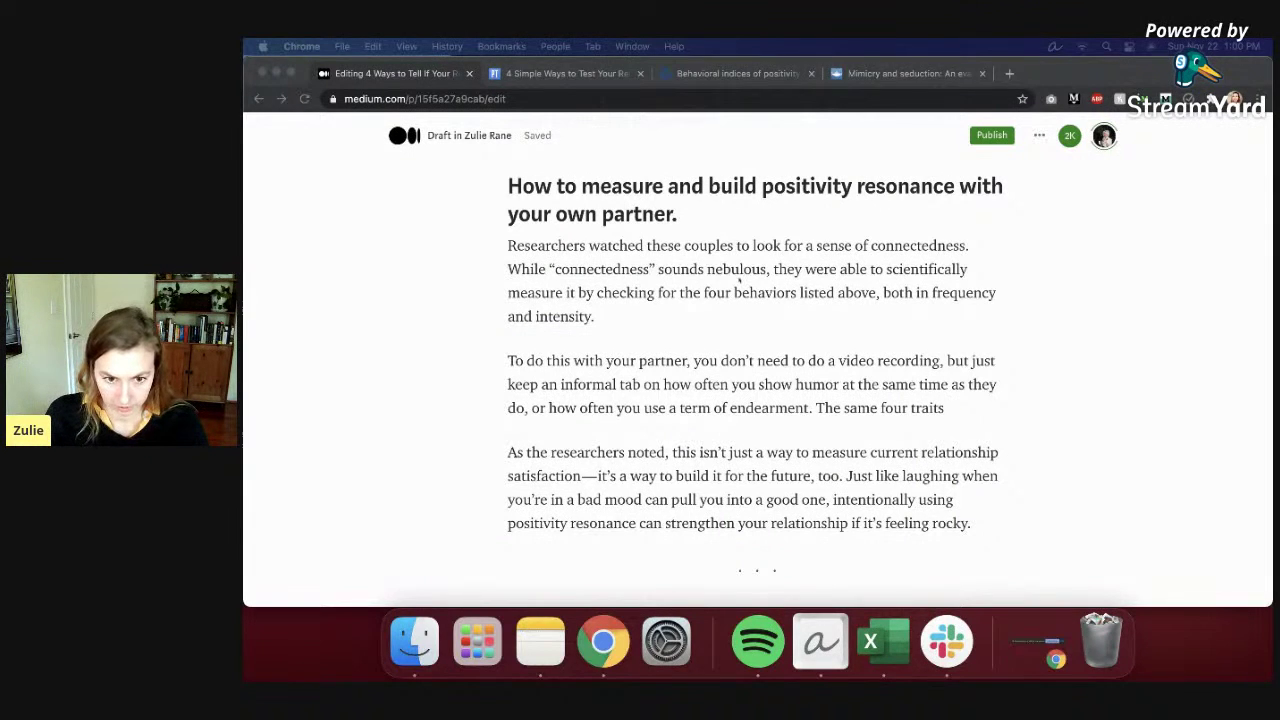
key("super+Tab")
type("evaluated by the resear")
key("BackSpace")
type("che")
key("BackSpace")
key("BackSpace")
key("BackSpace")
type("r")
type("chers can be used")
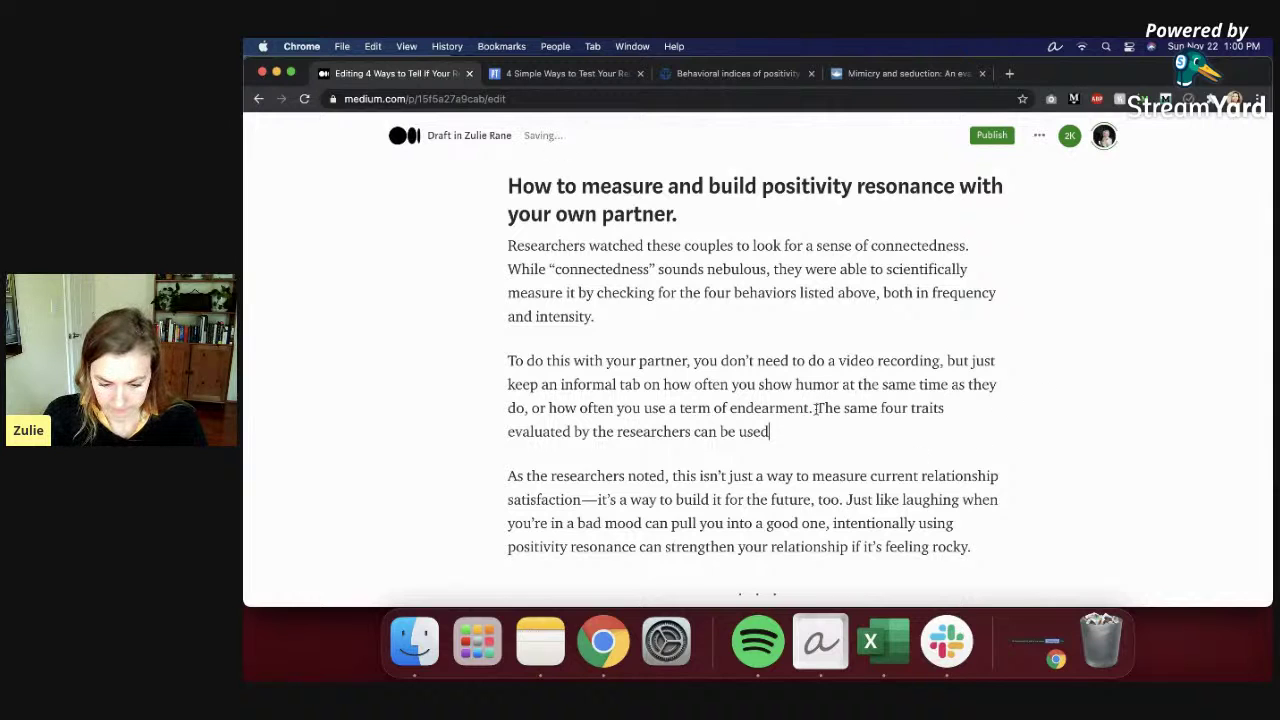
Step: Rework the new sentence to "You can use the same four traits evaluated by the researchers for your own relationship."
left_click(816, 408)
type("You can use")
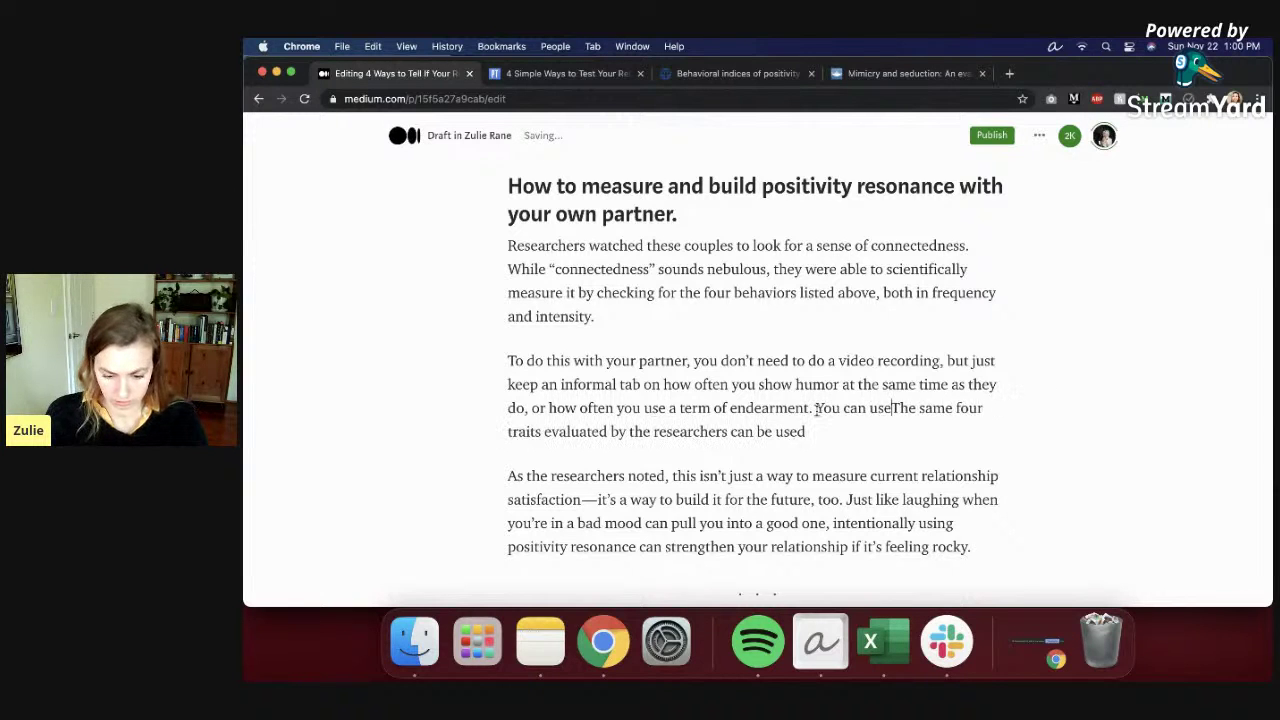
key("Delete")
type("t")
left_click_drag(728, 432, 850, 432)
key("BackSpace")
type("for your own relationship.")
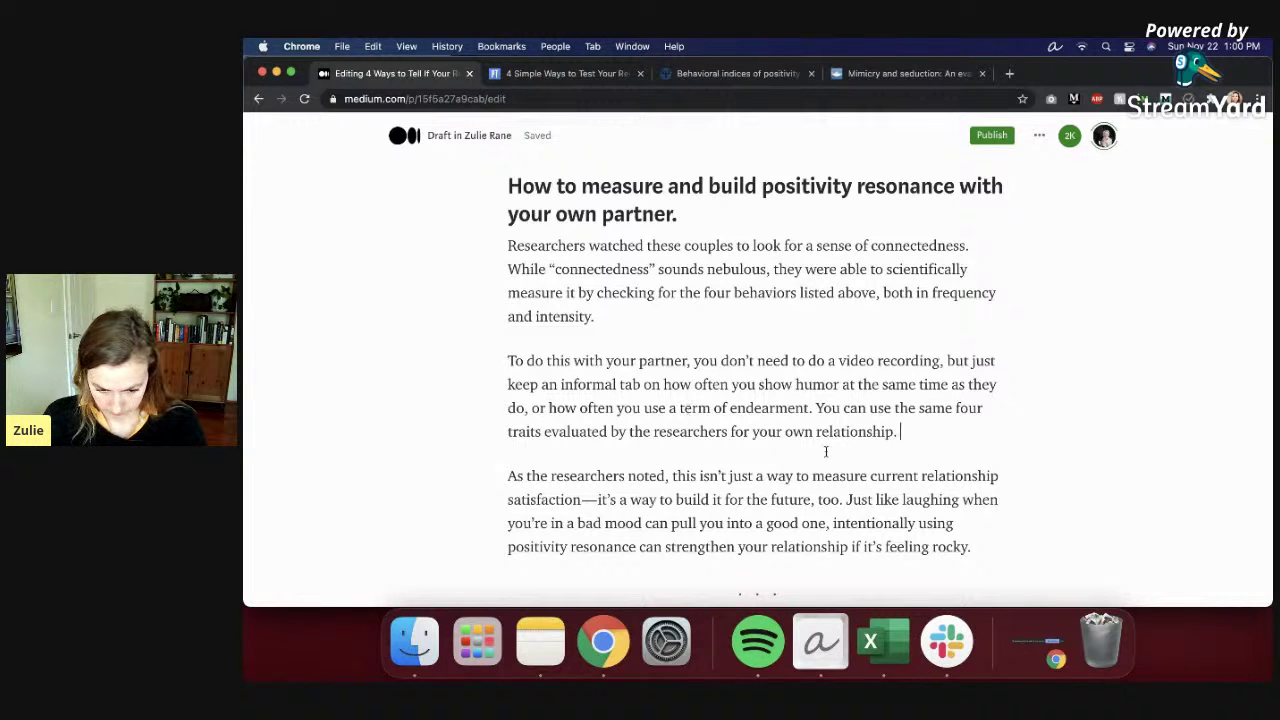
Step: Apply a drop cap to the first paragraph after the section separator, starting "In the words of"
scroll(826, 449, "down", 1)
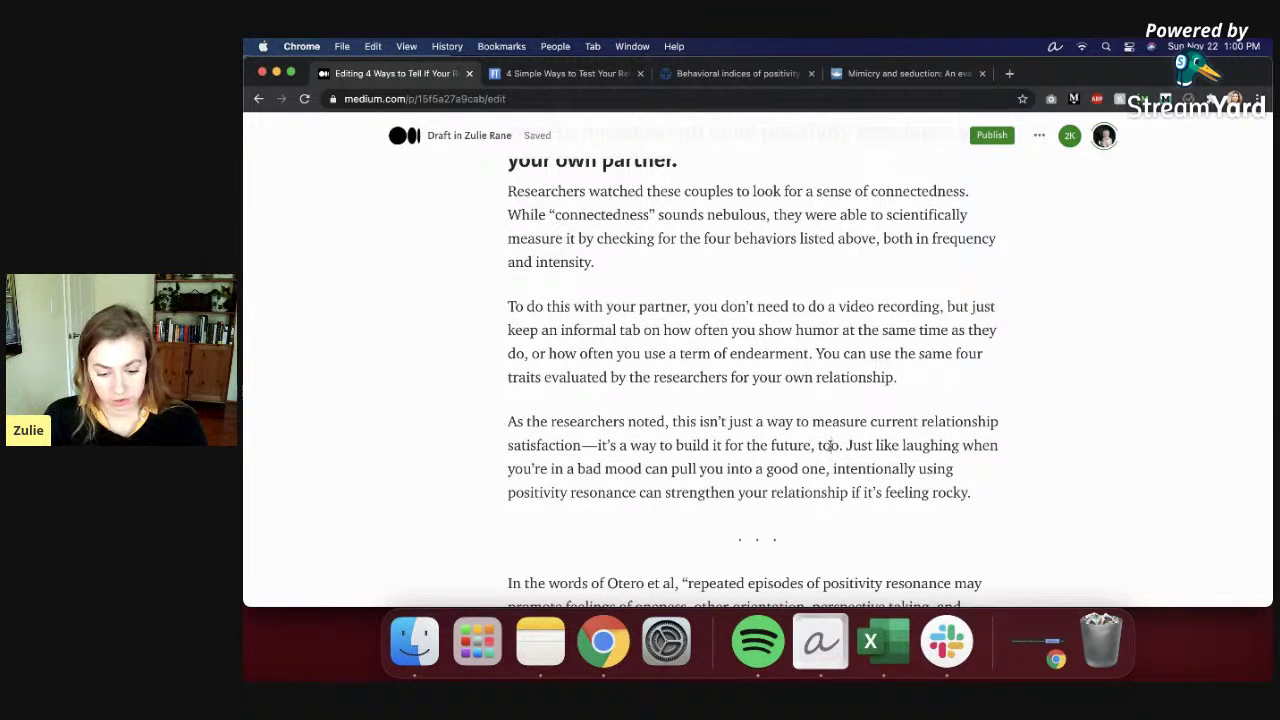
scroll(856, 427, "down", 2)
left_click(1012, 415)
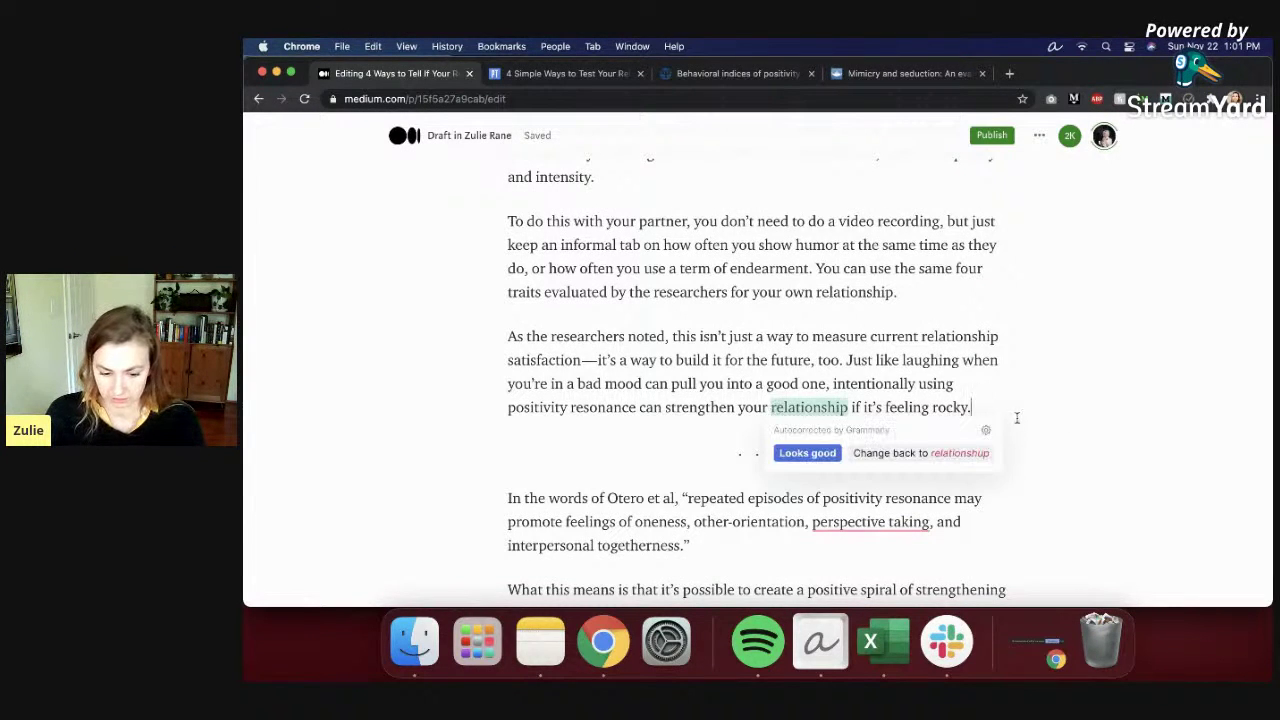
scroll(1010, 404, "down", 3)
left_click(997, 446)
scroll(997, 446, "down", 2)
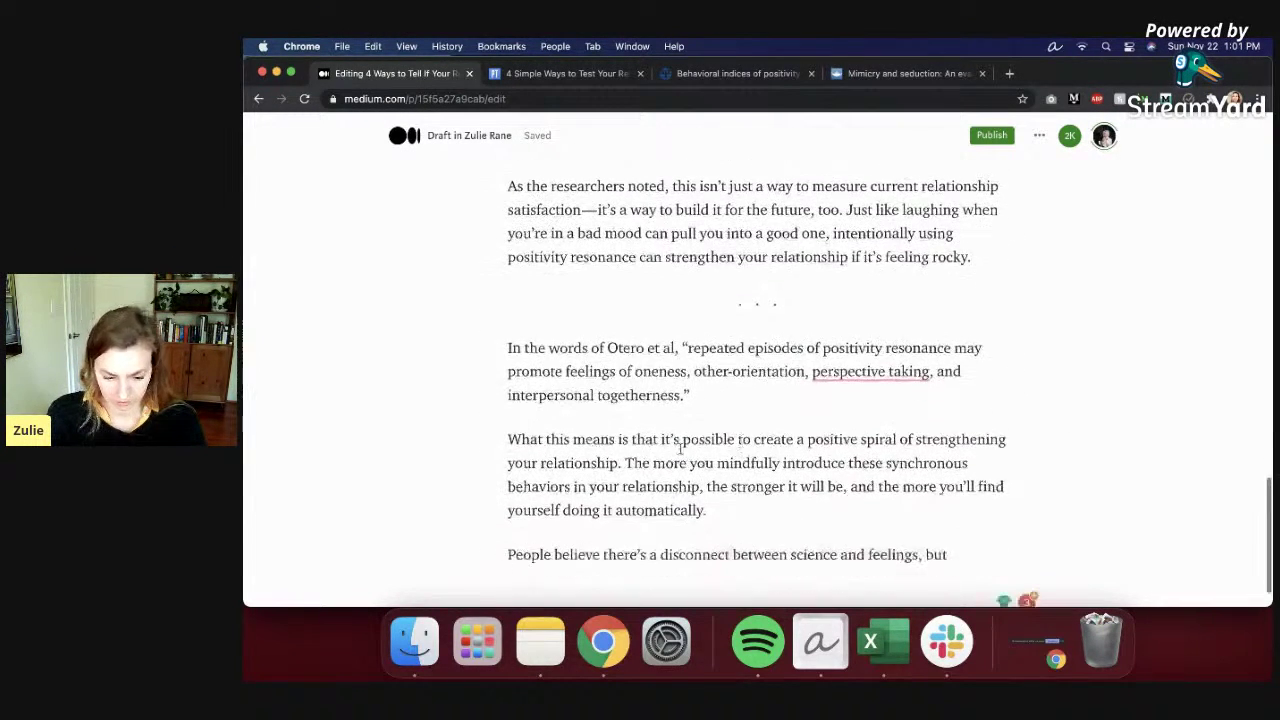
double_click(503, 348)
left_click(584, 326)
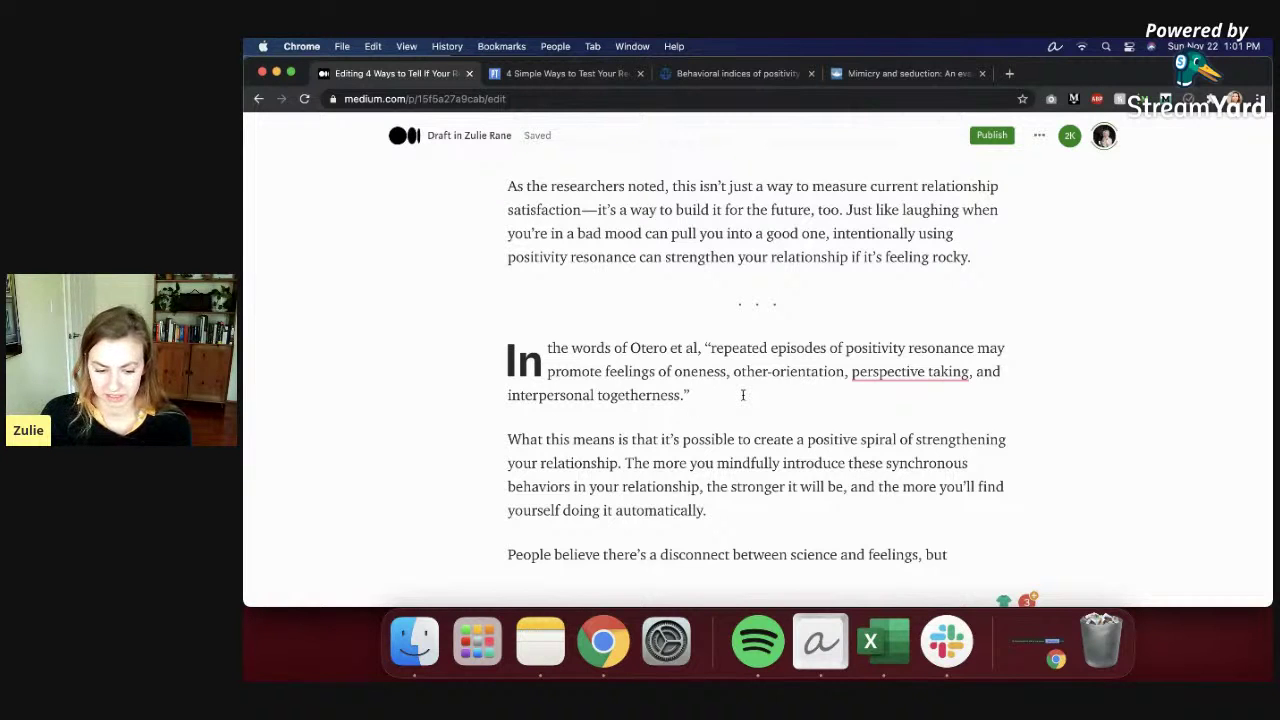
Step: Insert "That sounds cold and analytical, but what it's saying is actually" before "What this means" in the conclusion's second paragraph
left_click(508, 439)
type("That sounds co")
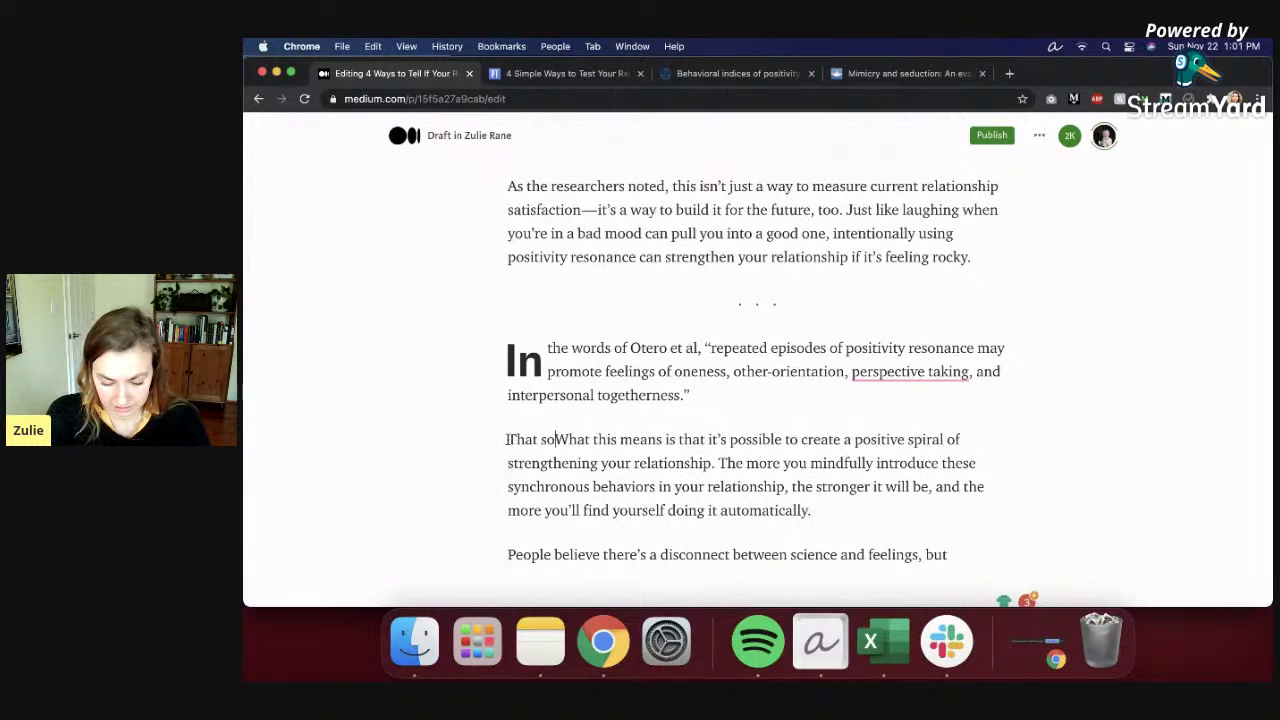
type("ld and analytical.")
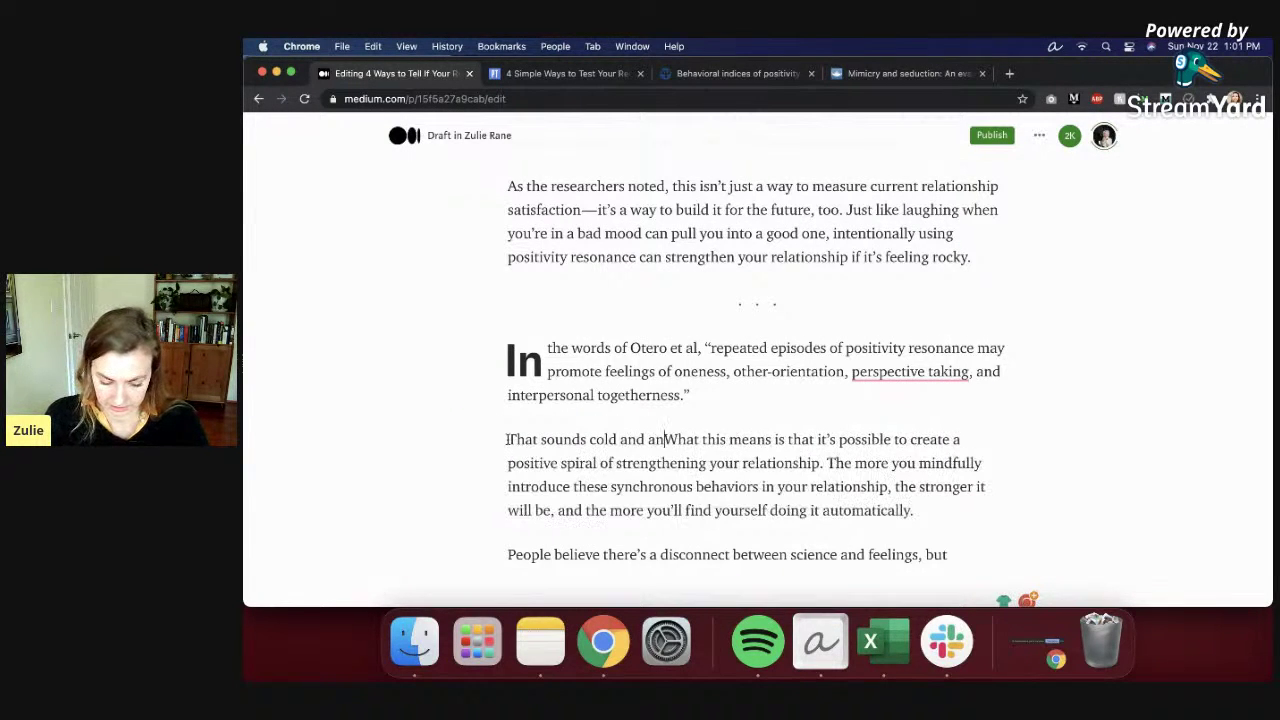
key("BackSpace")
type(", but ")
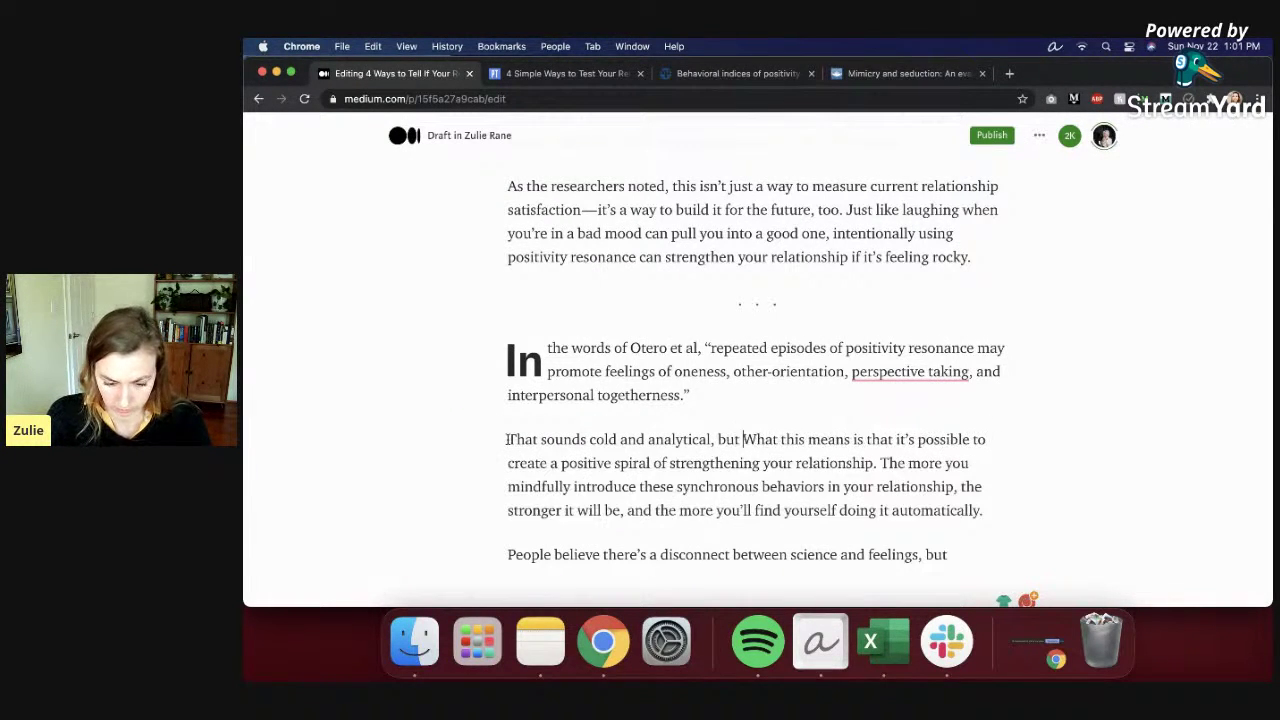
type("what it's saying is ")
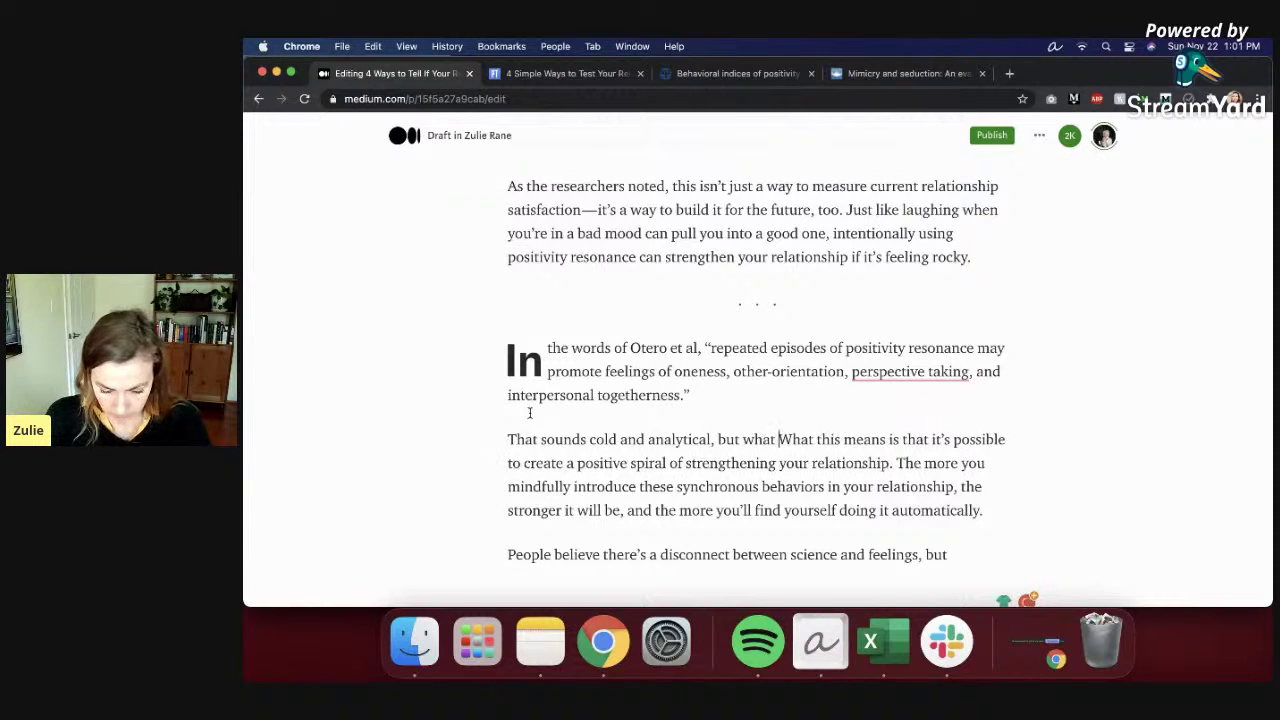
type("actually ")
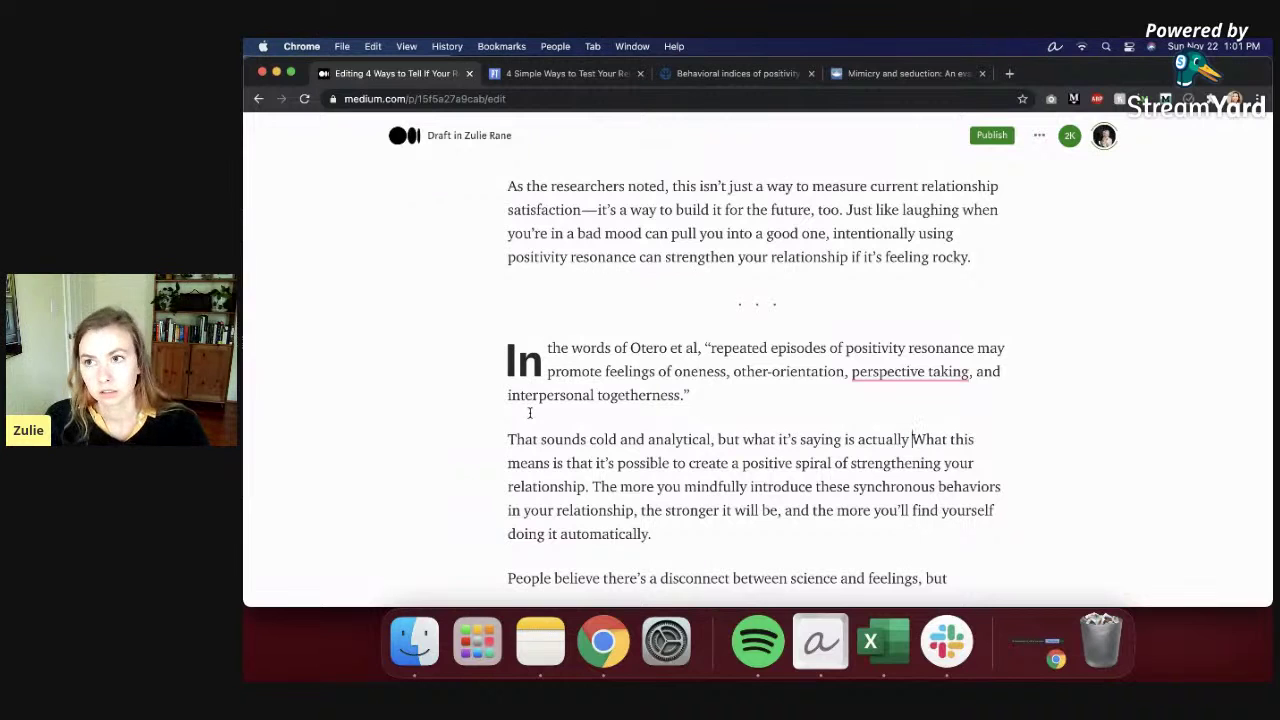
Step: Finish the inserted conclusion sentence with "romantic, and it underlines a truth we all secretly know."
type("romatn")
key("BackSpace")
key("BackSpace")
type("ntic, and it unde")
type("rlines a truth we all")
type(" secretly ")
type("know. ")
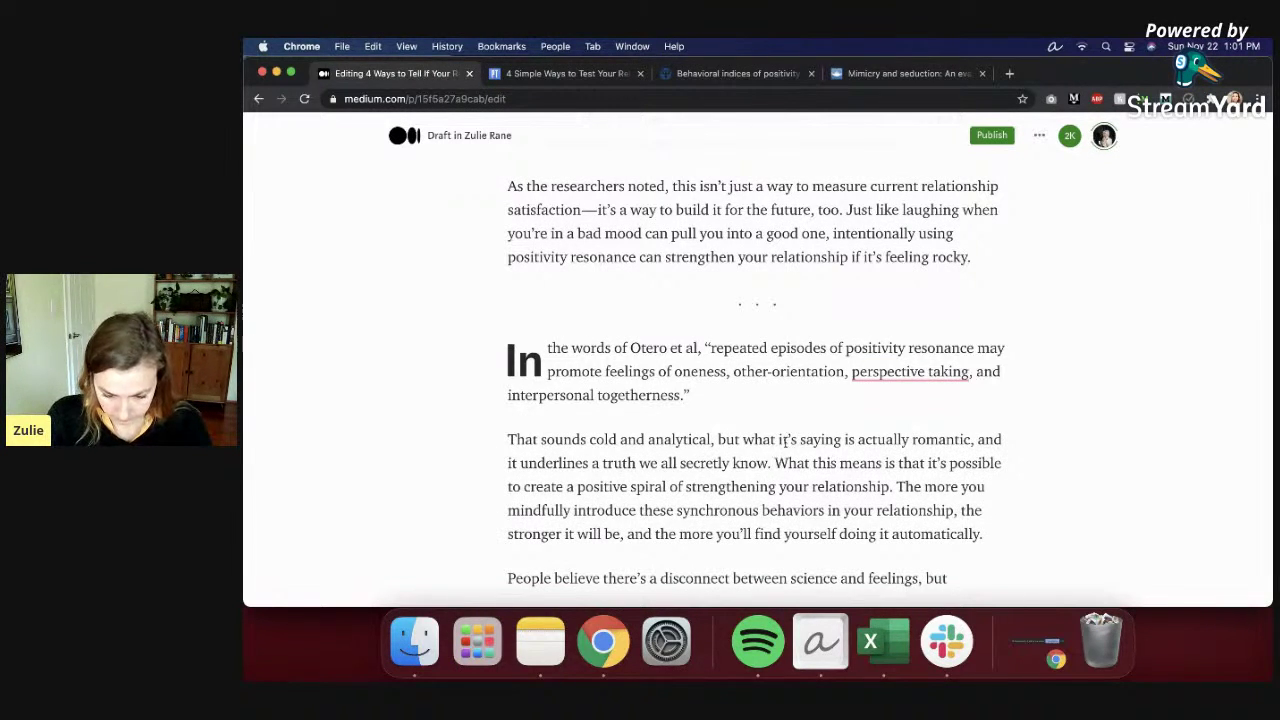
Step: Insert "Love isn't a one-off thing—it's a perpetual choice you make." before "What this means" in the conclusion's second paragraph
type("Love isn't a one-")
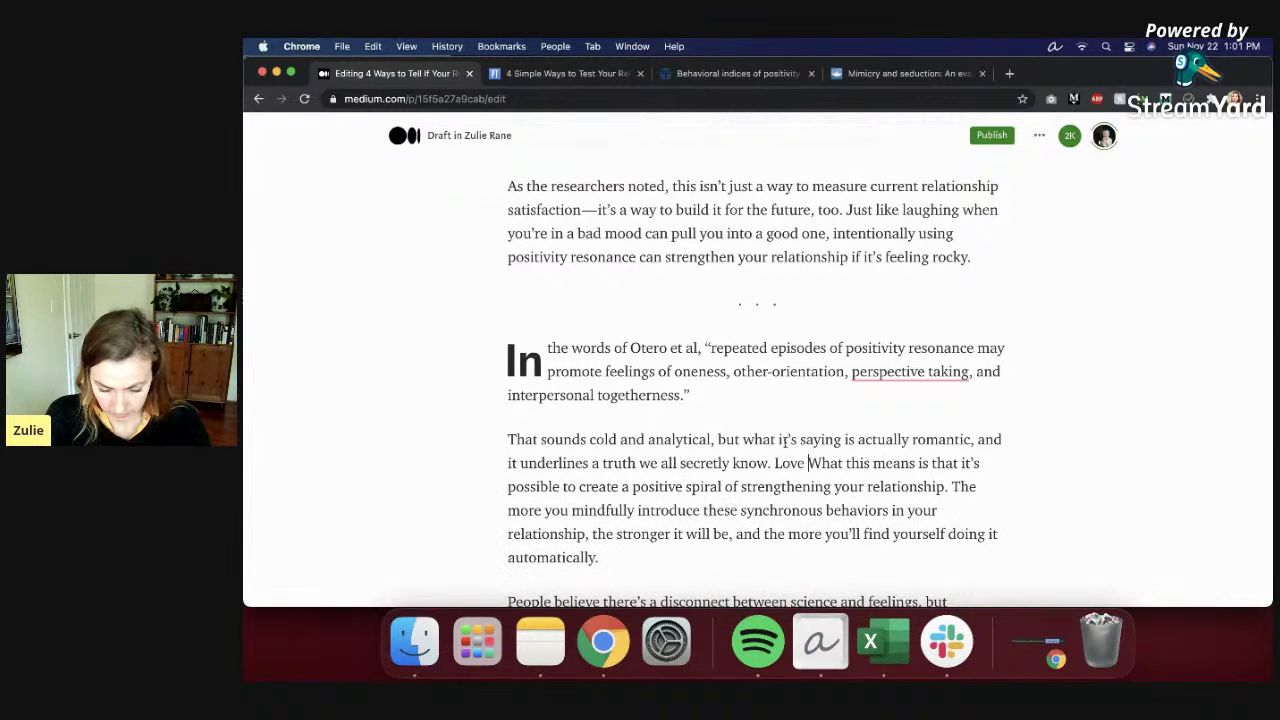
type("off thing—its")
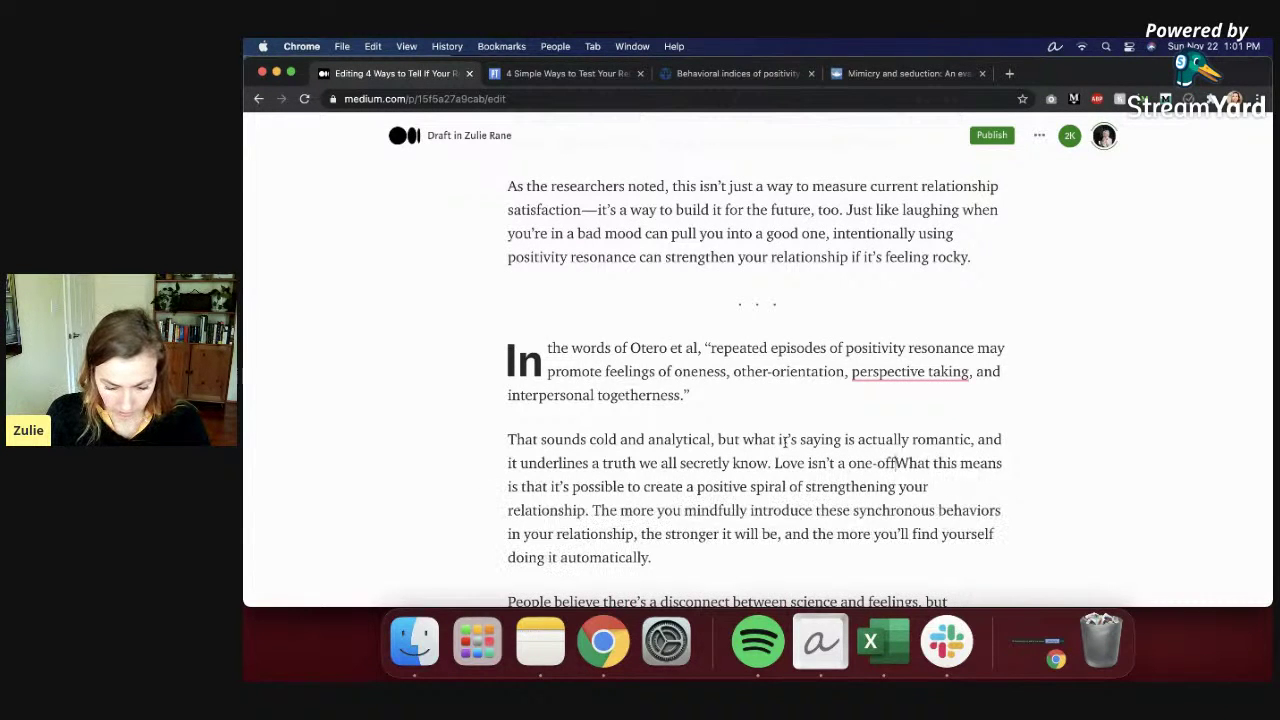
key("BackSpace")
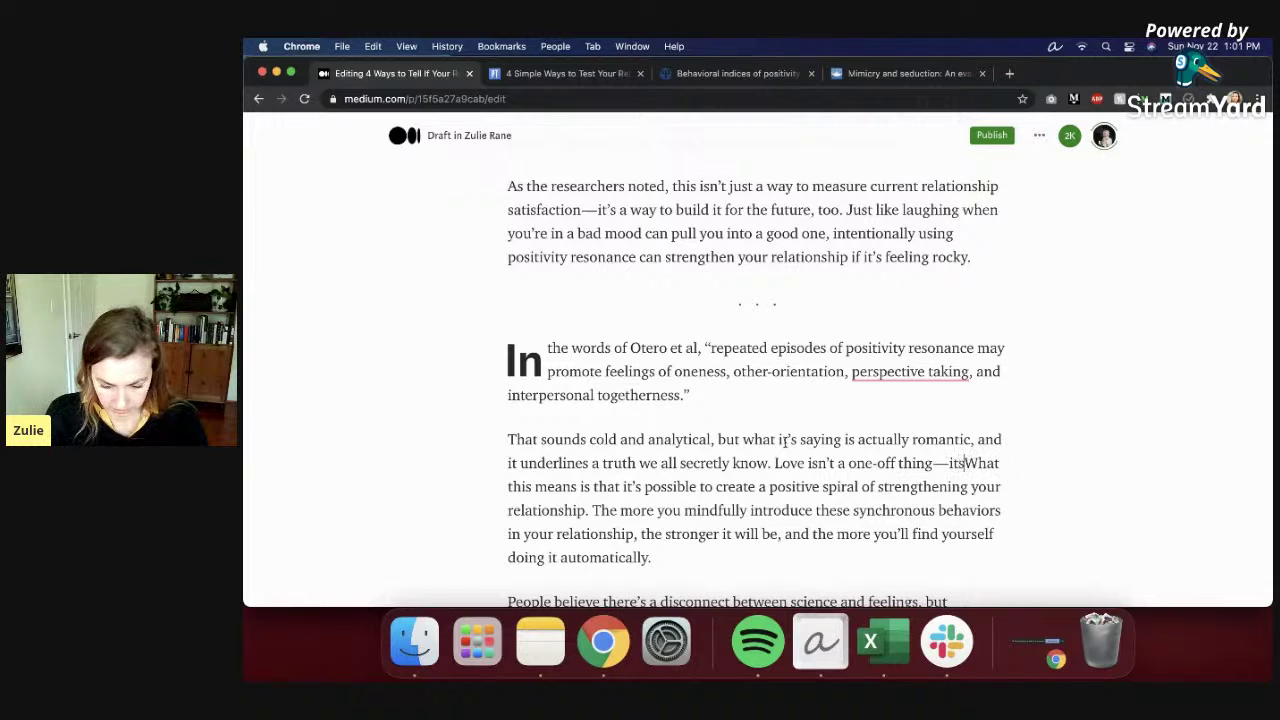
type("'s a perpetual ")
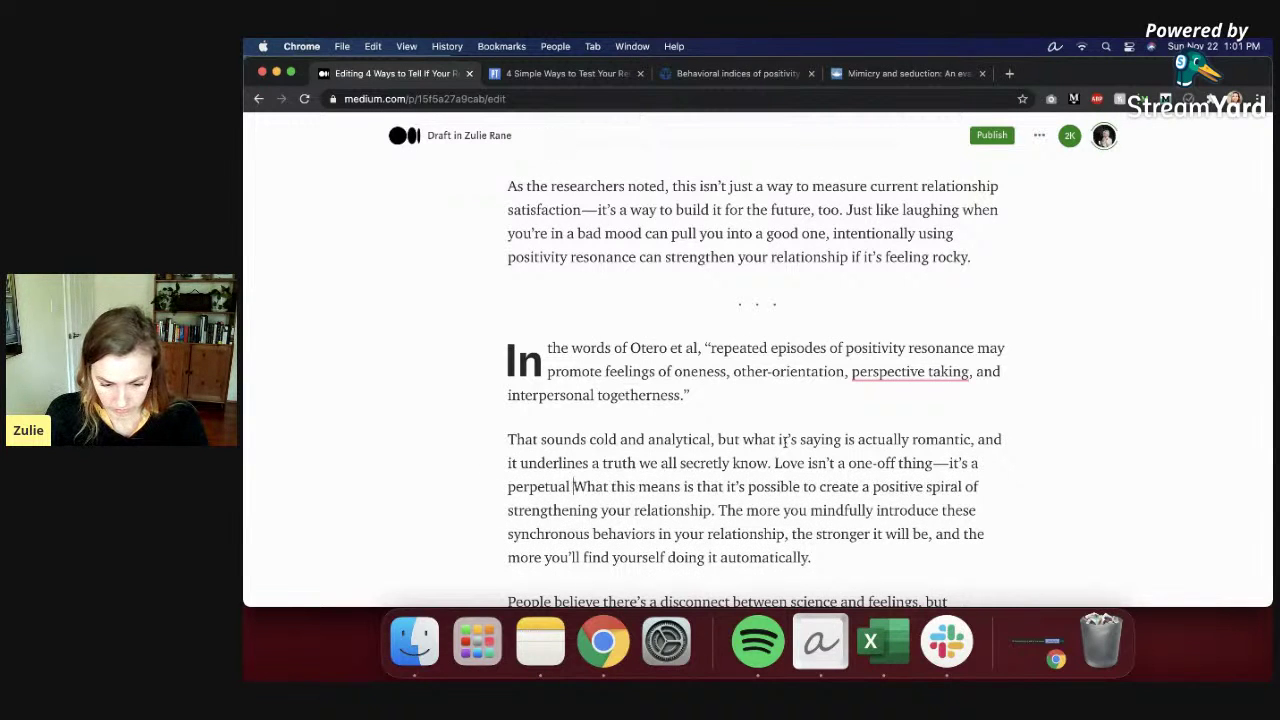
type("choice you mak")
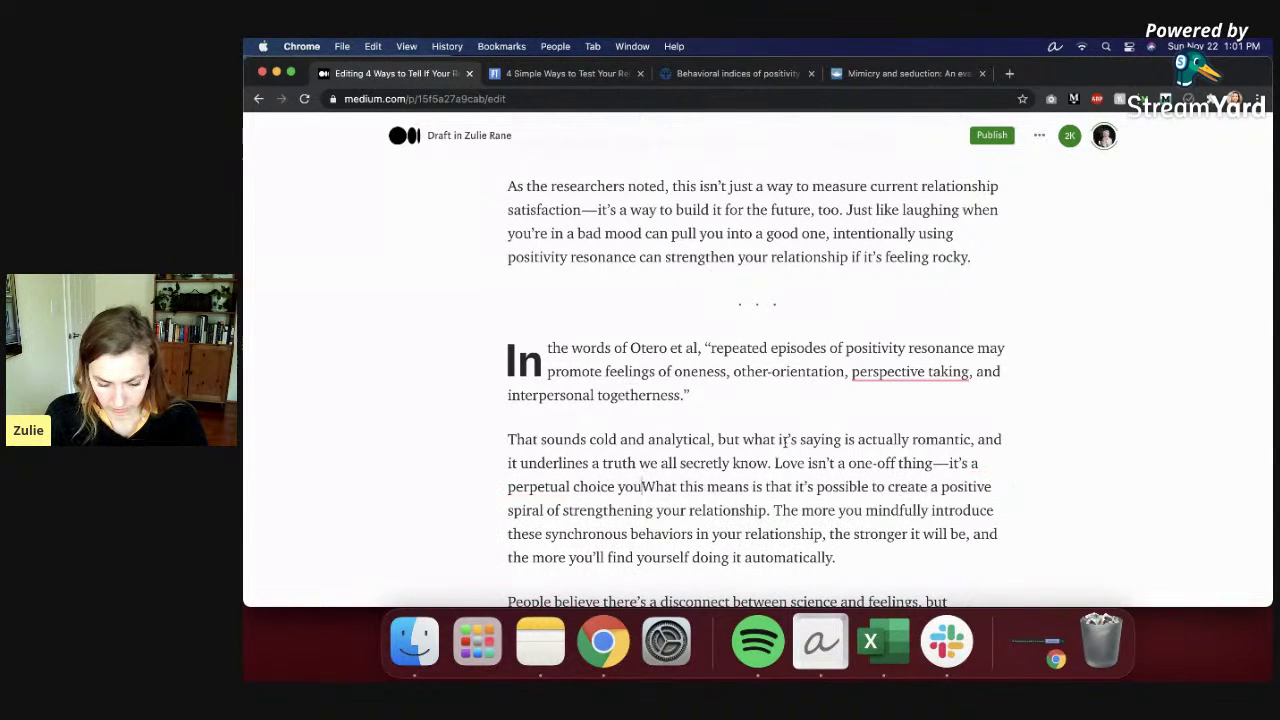
type("e.")
Step: Replace "What this means is that it" with "All this research does is prove that it" before "'s possible to create a positive spiral"
left_click_drag(845, 487, 689, 483)
type("All this rese")
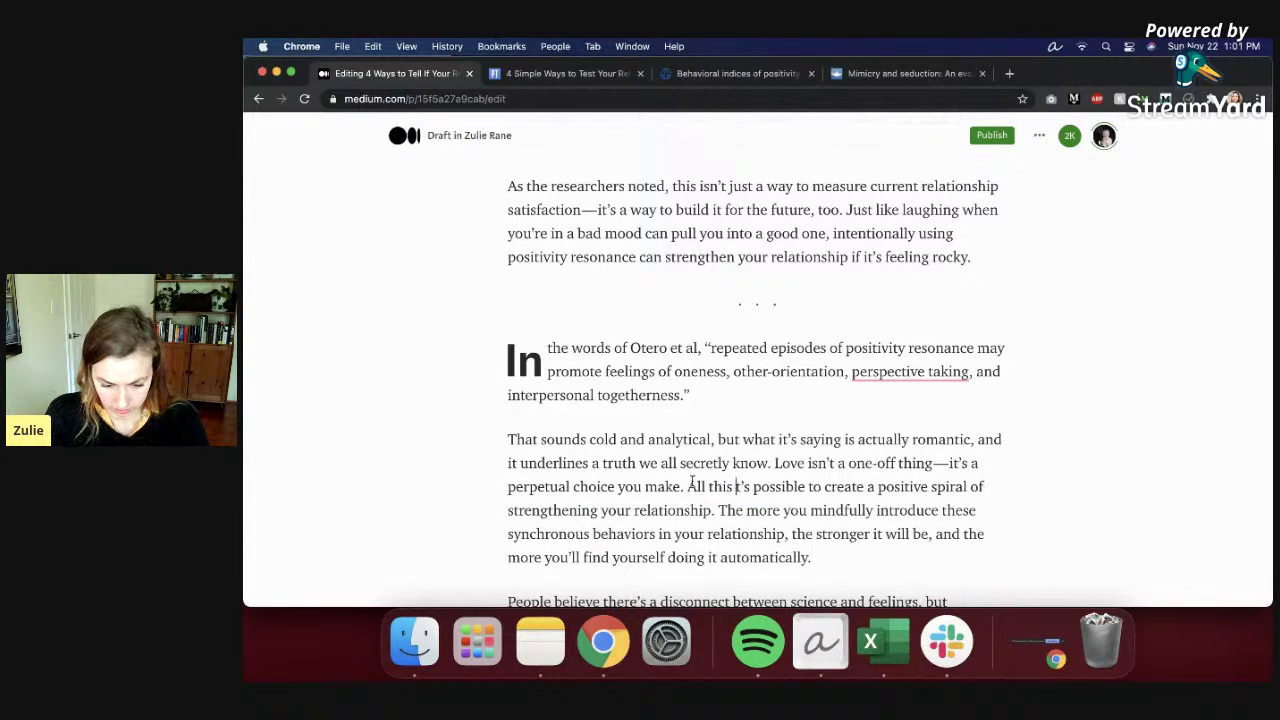
type("a")
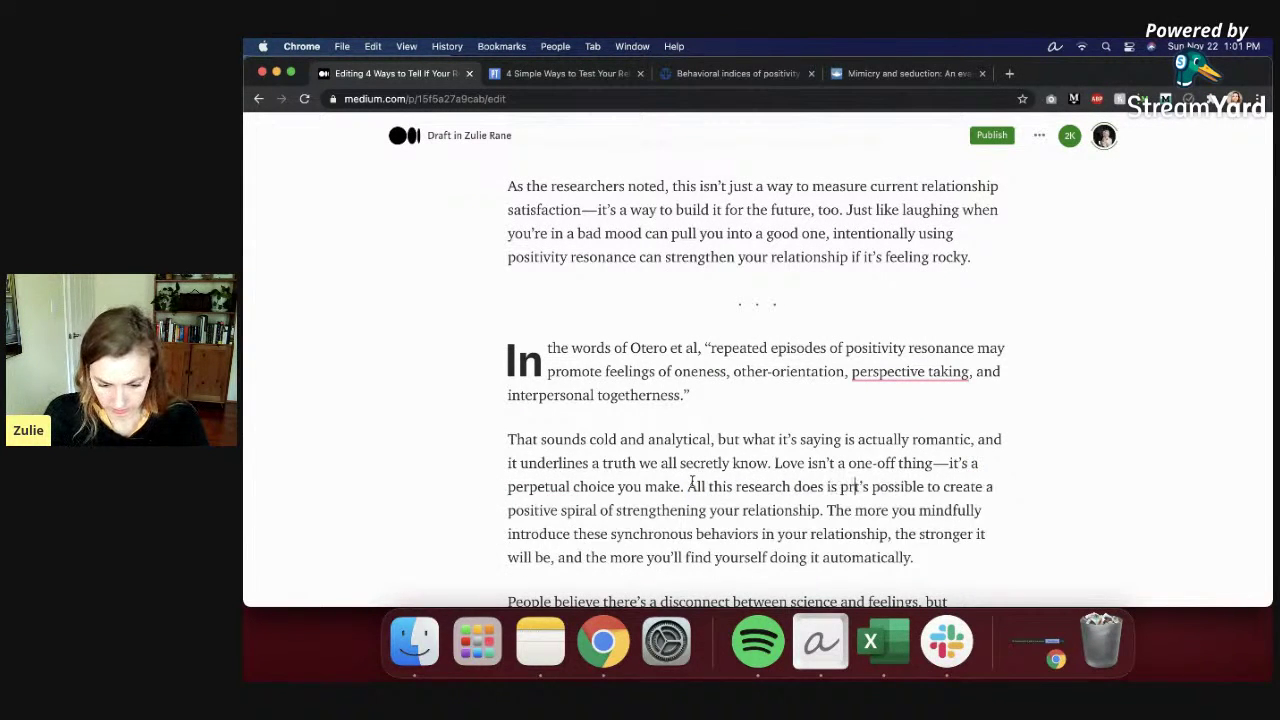
type("rch does is prove that it")
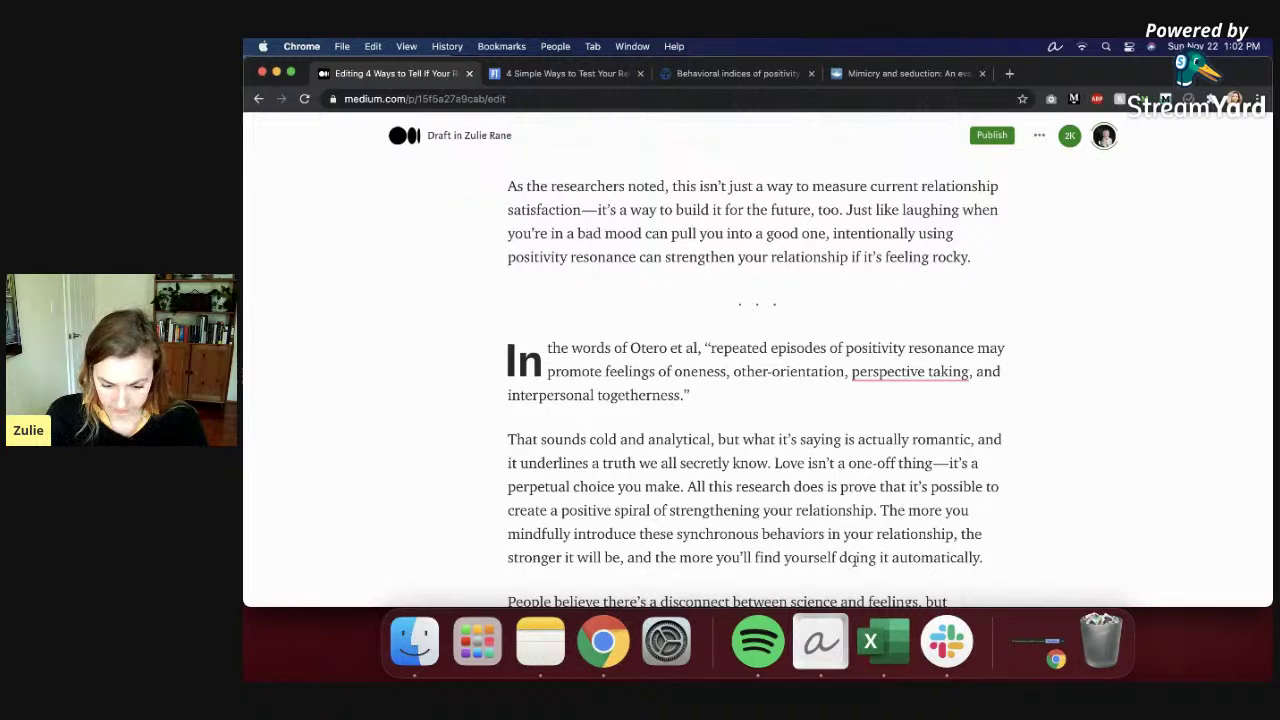
Step: Clear the text of the unfinished last paragraph starting "People believe there's a disconnect between science and feelings"
scroll(854, 560, "down", 1)
left_click(662, 494)
left_click_drag(955, 517, 680, 489)
key("BackSpace")
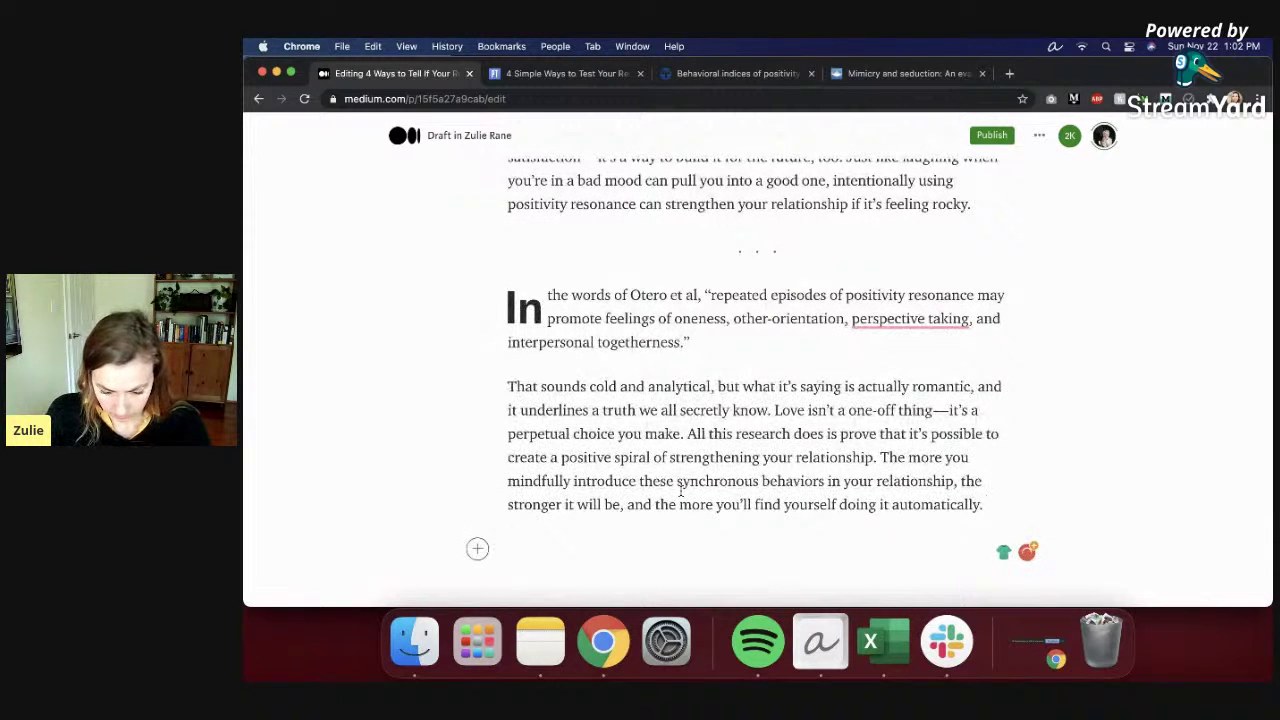
Step: Begin the closing paragraph with "While a small part of me wishes there was a happily-ever-after, the larger part of me is glad it comes down to this."
type("While I ")
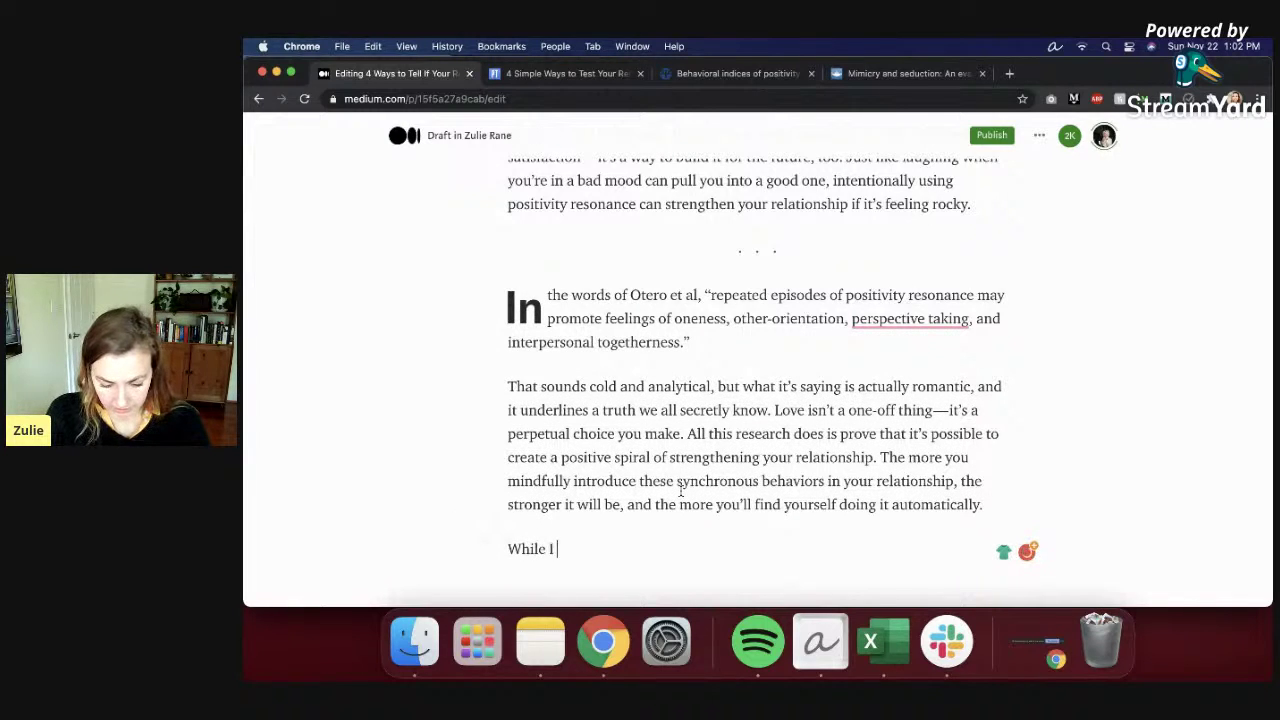
key("BackSpace")
key("BackSpace")
type("a small p")
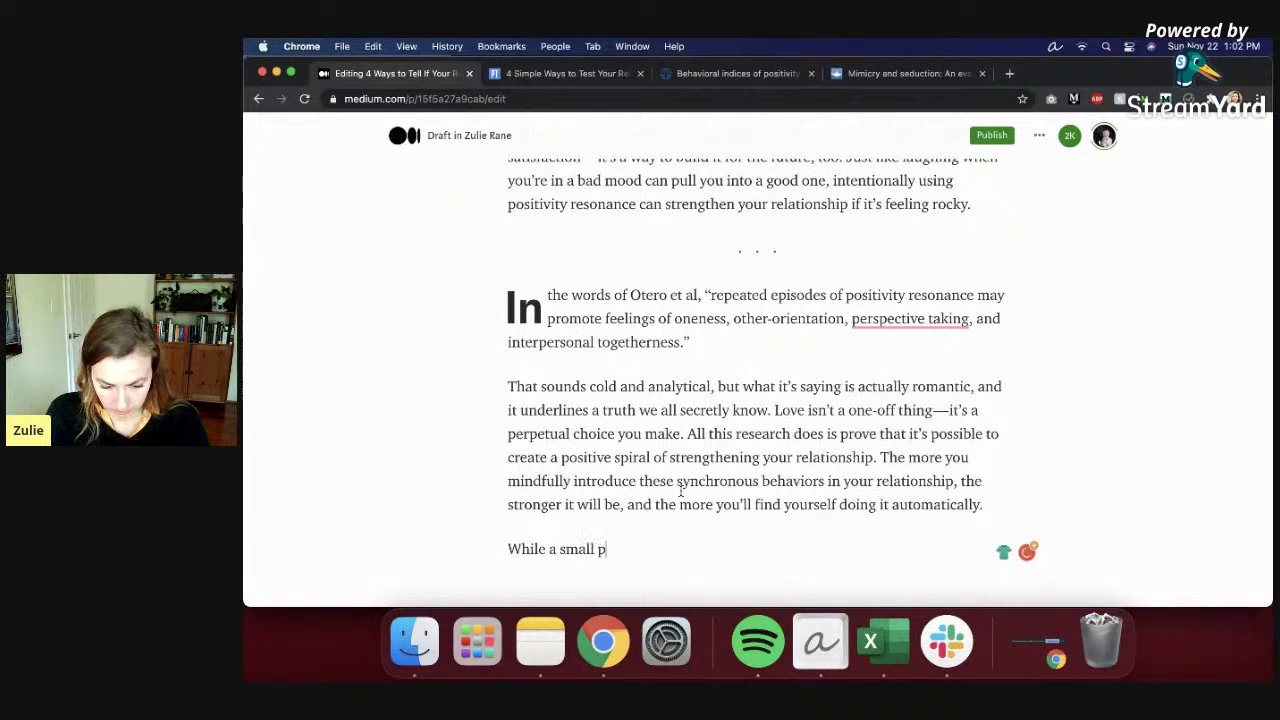
type("art of me wishes ther")
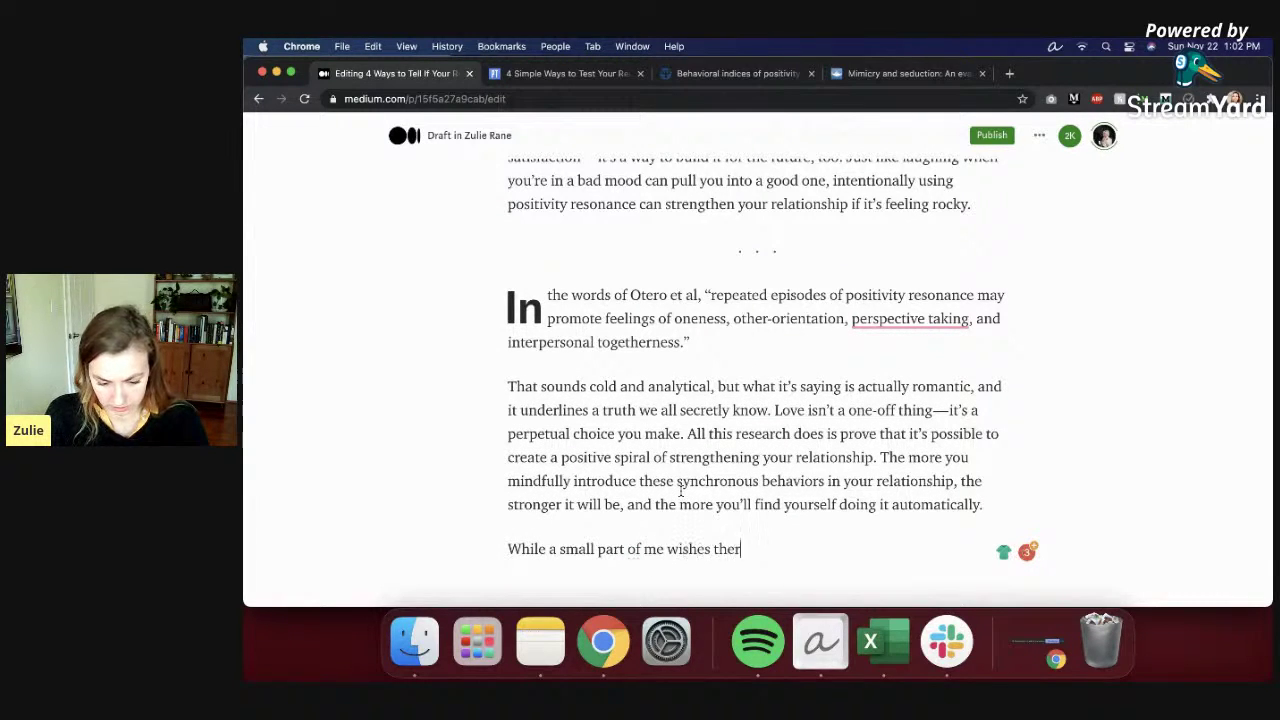
type("e was a happily-ever-after, the larger part of me")
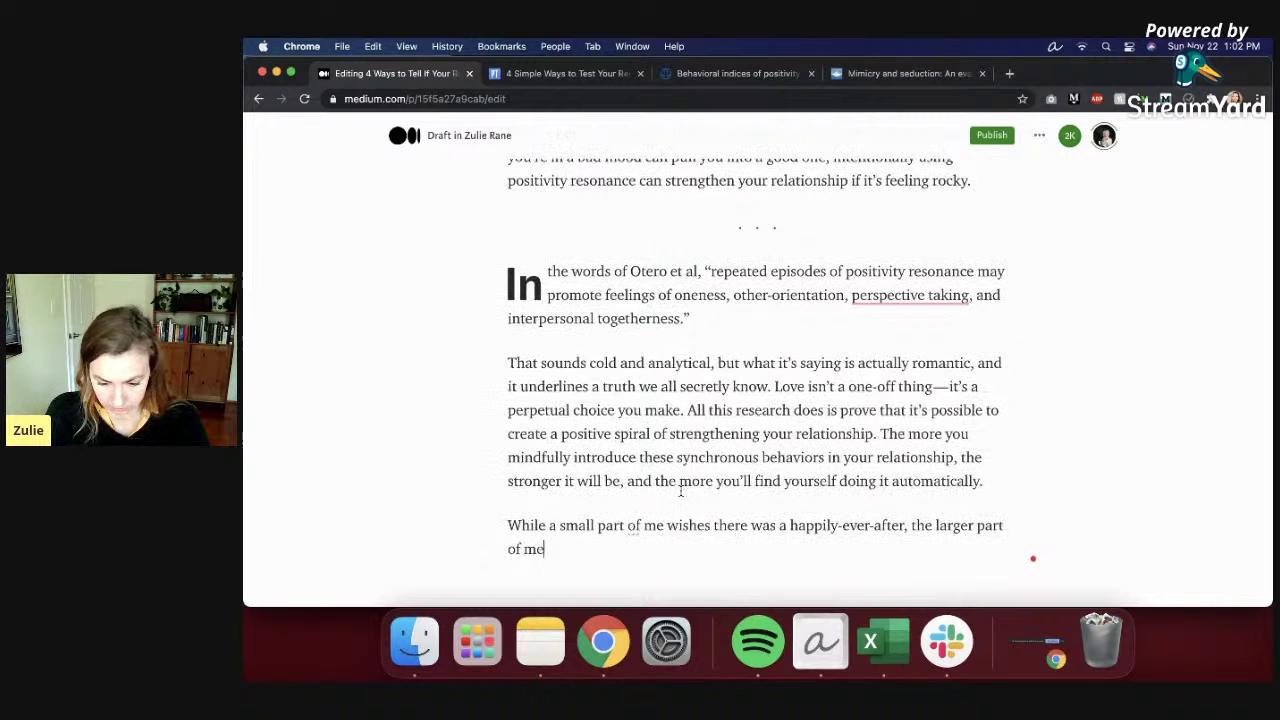
type(" is glad i")
type("t comes down t")
type("his: ")
Step: Continue the closing paragraph with "Just by making small, meaningful choices, you build a better future with your partner. That's all it takes."
type("Just by making")
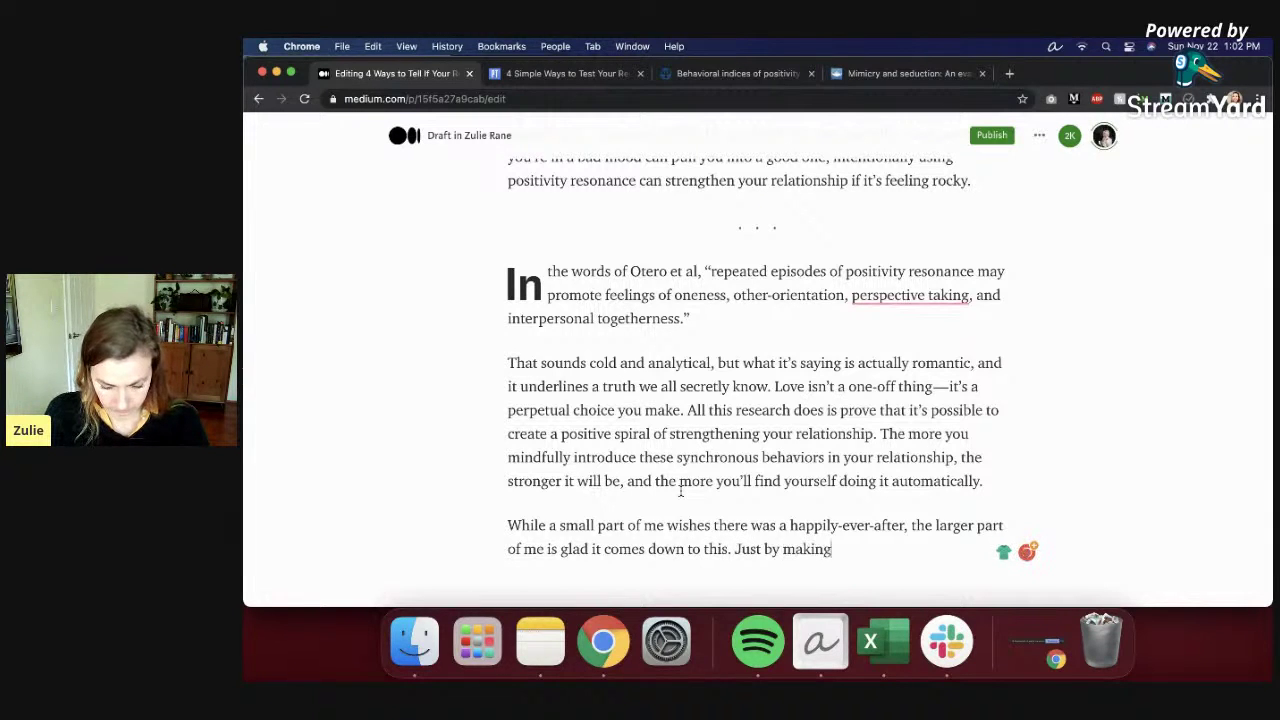
type(" smal")
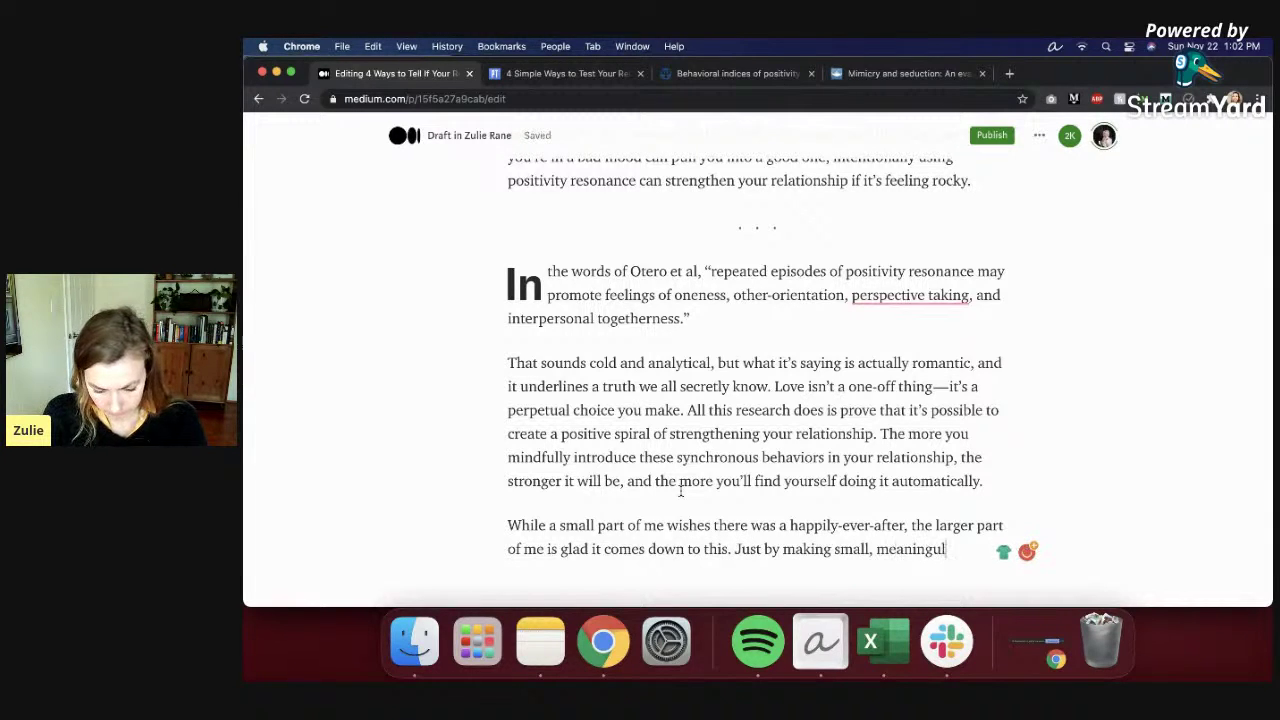
type("l, meaningful choic")
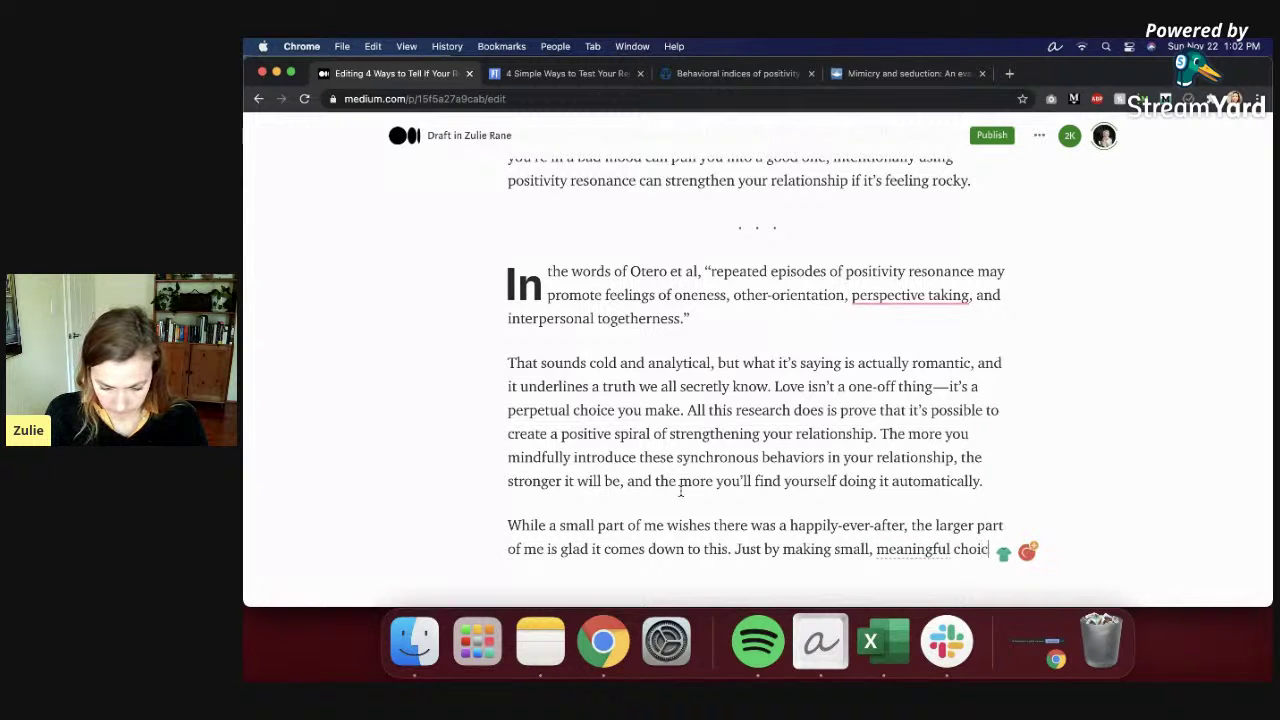
type("es, you build a ")
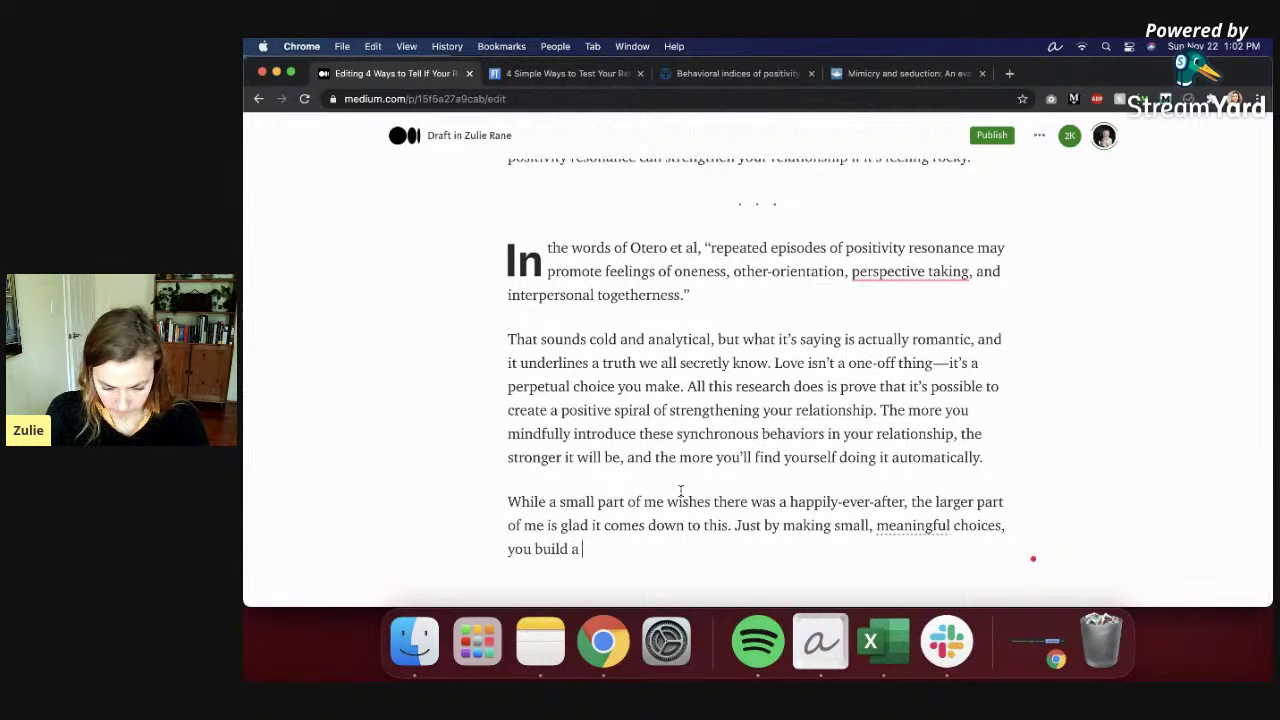
type("better future with your partner.")
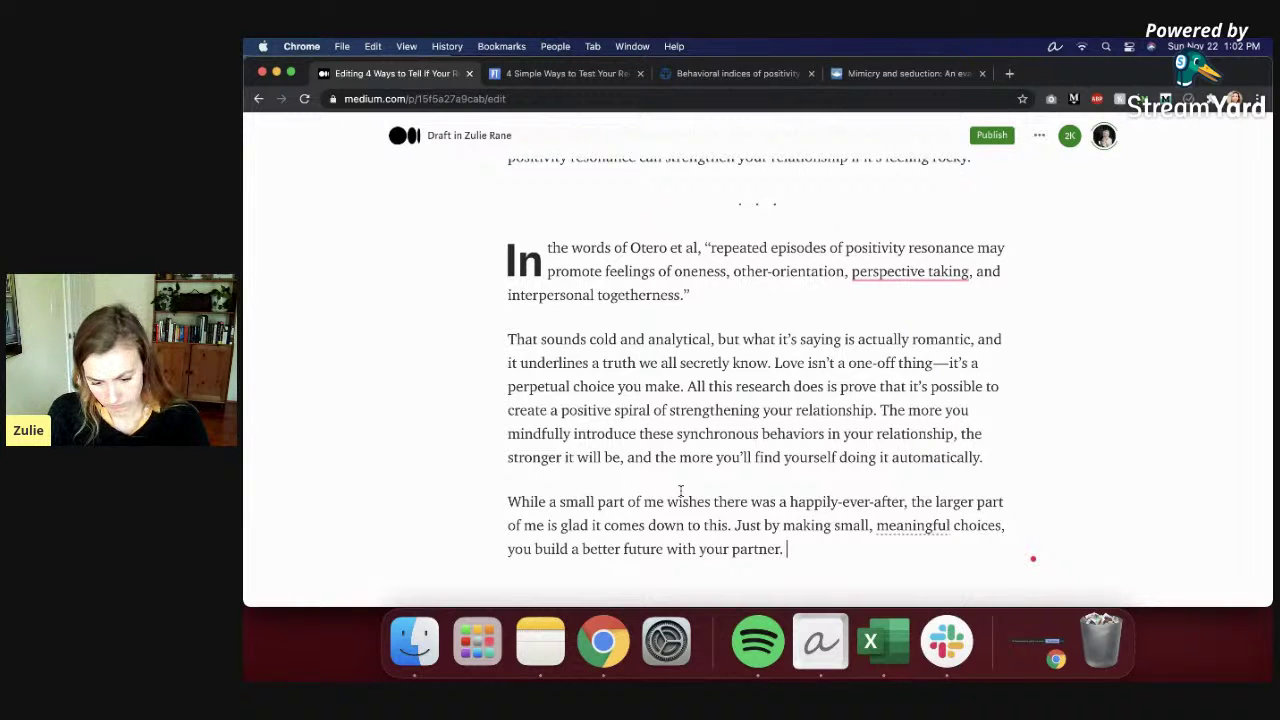
type(" That's all i")
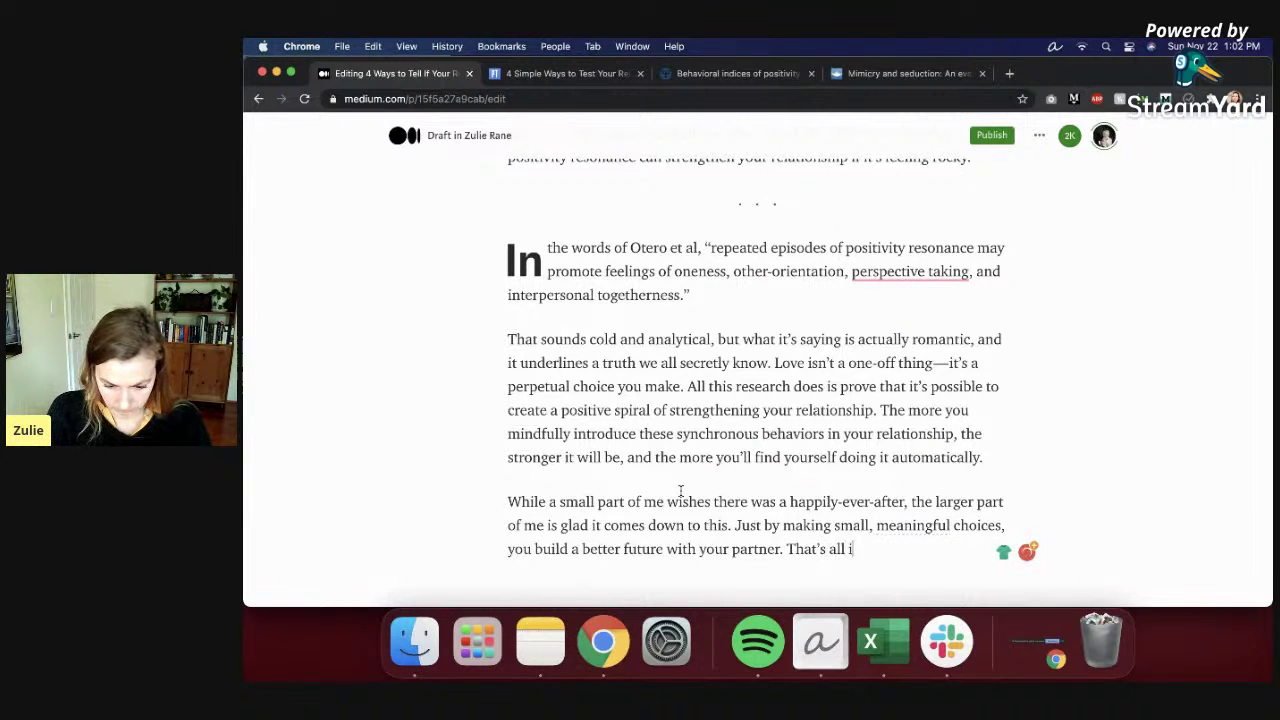
type("t takes.")
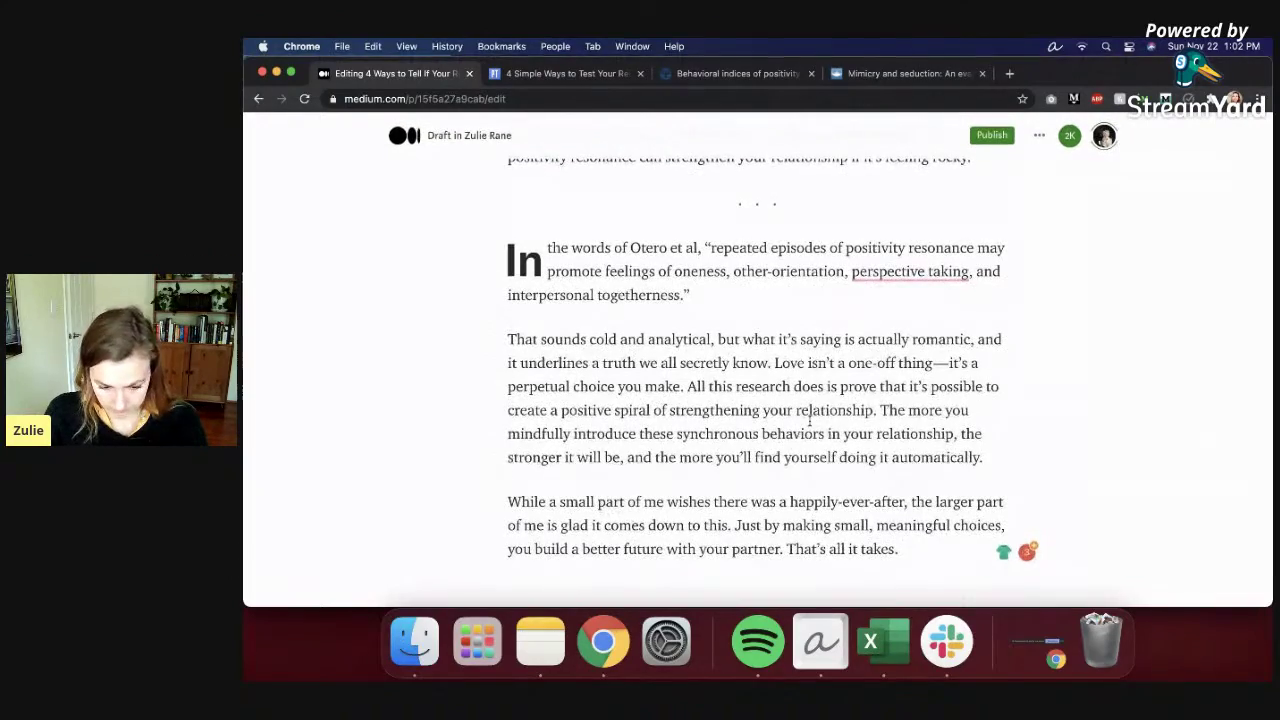
Step: Reread the article's introduction and compare it with the wording of the closing paragraph, especially "glad it comes down to this"
scroll(932, 492, "up", 20)
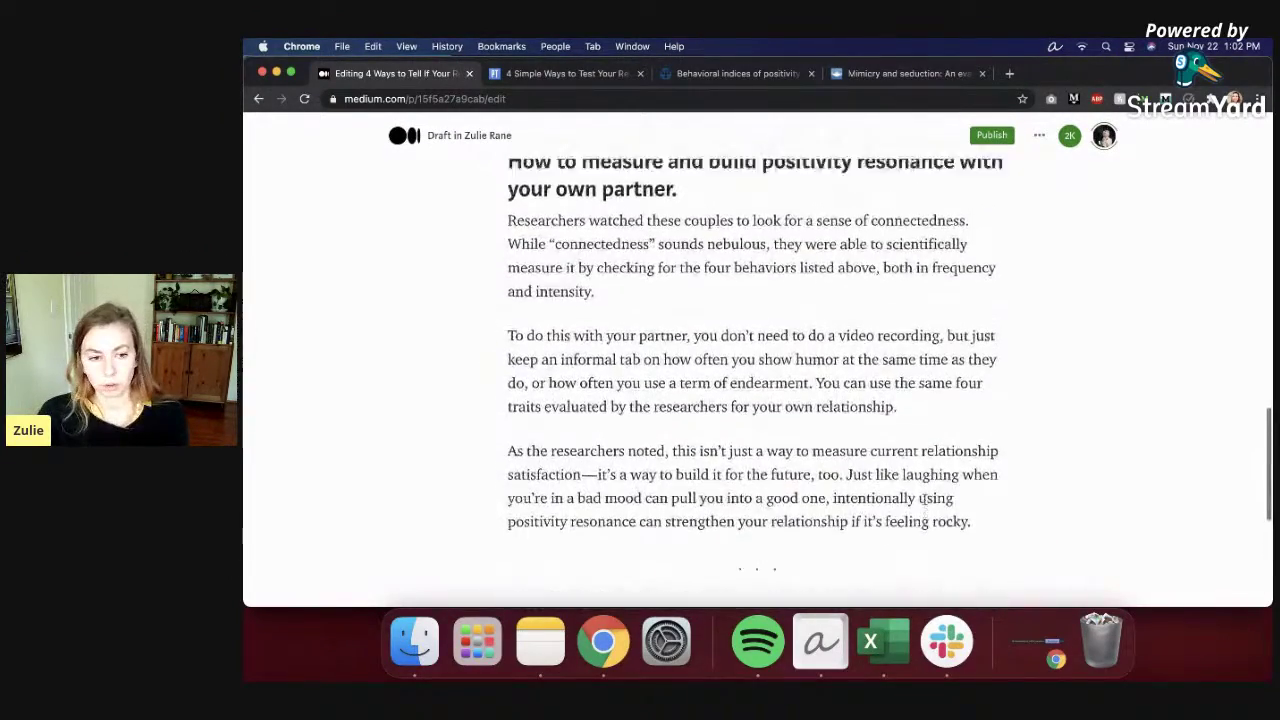
scroll(925, 498, "up", 2)
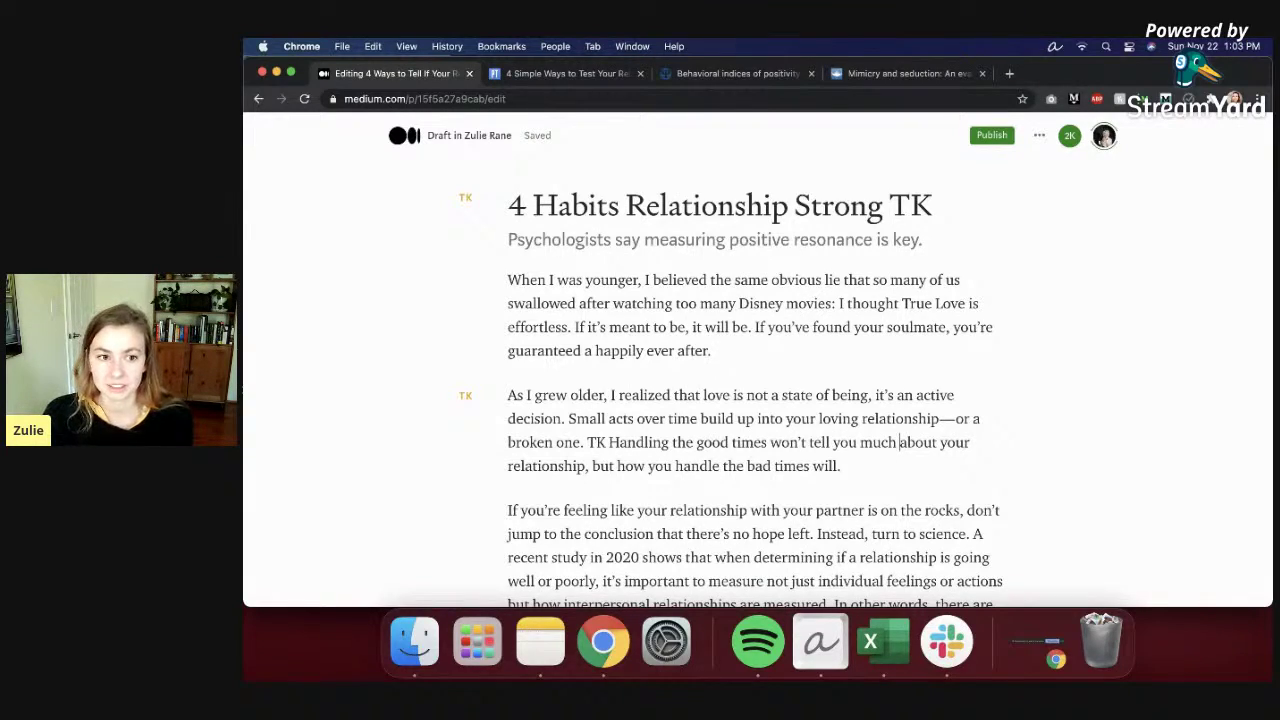
scroll(786, 238, "down", 20)
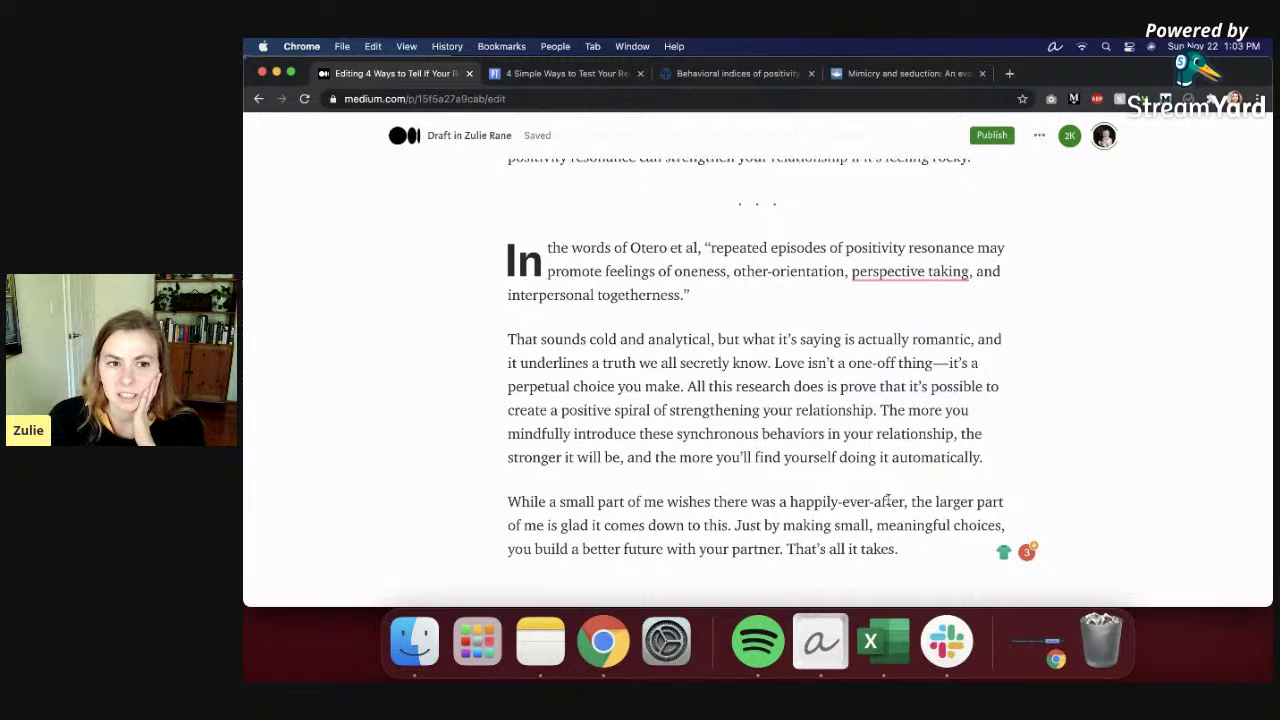
left_click(832, 559)
left_click_drag(734, 526, 562, 525)
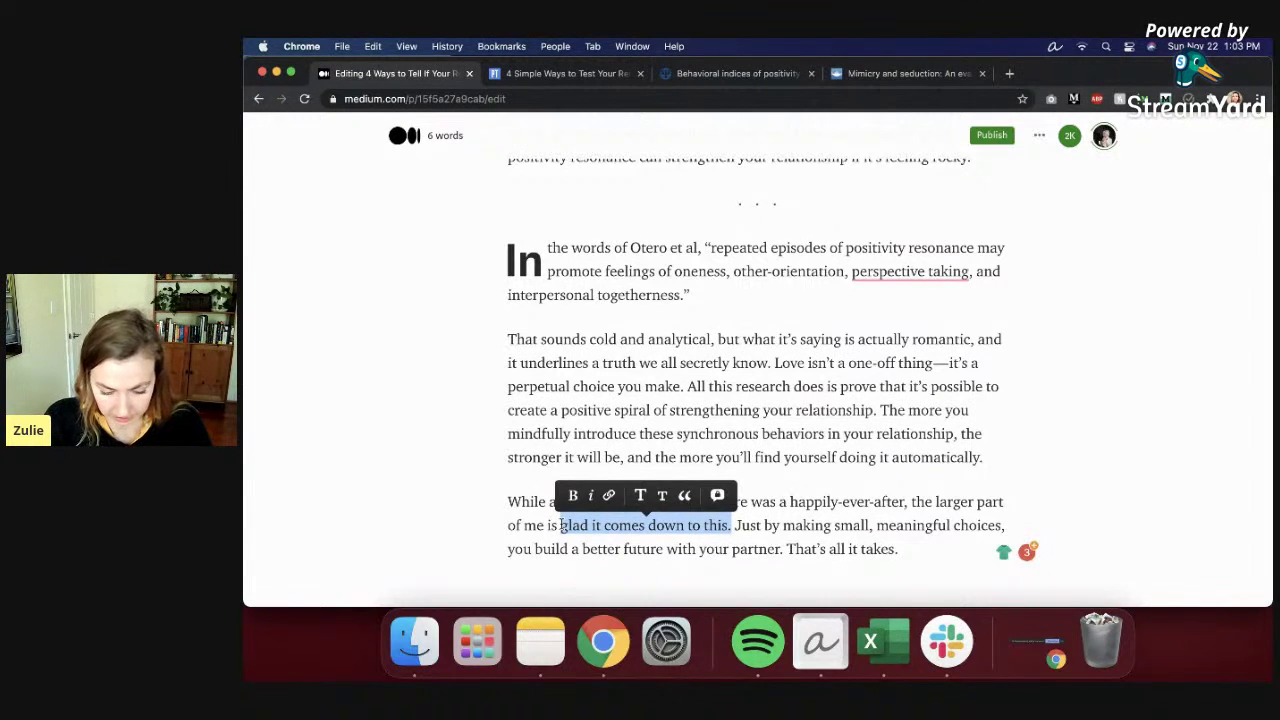
key("Right")
left_click_drag(731, 526, 599, 525)
left_click(695, 546)
left_click(917, 551)
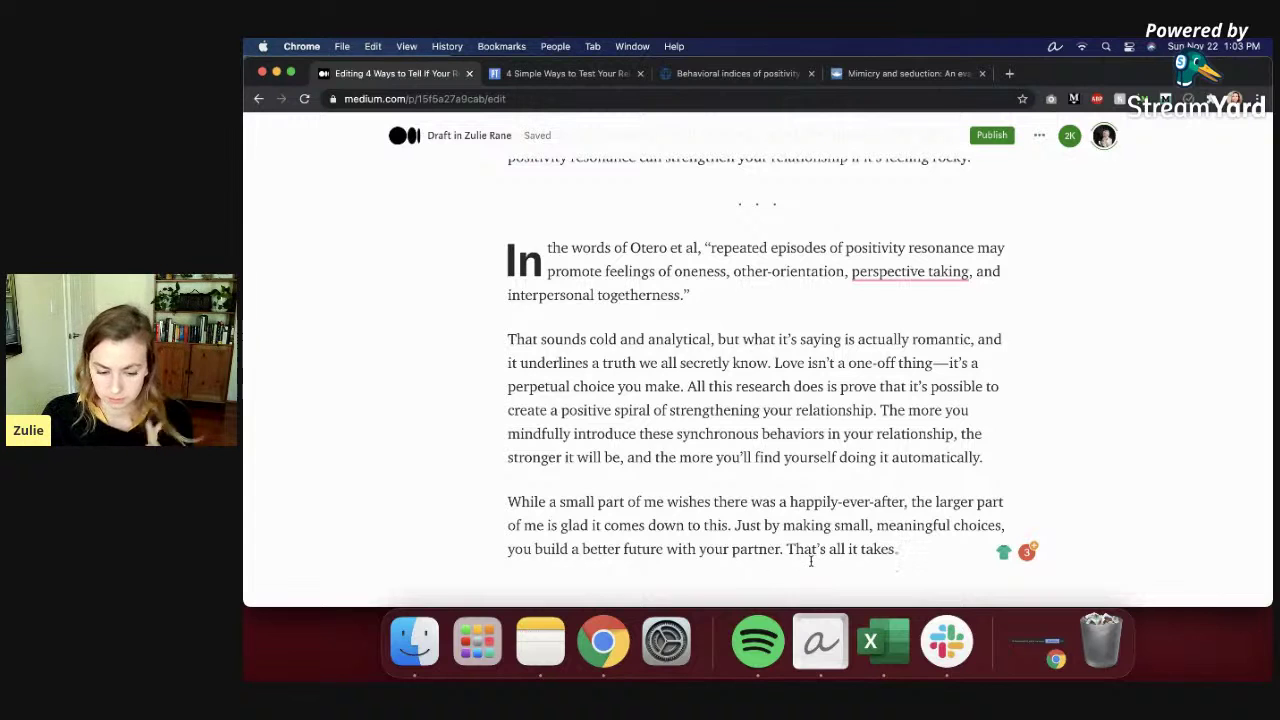
Step: Insert "can" before "build a better future with your partner" in the closing paragraph
left_click(533, 549)
type("c")
key("BackSpace")
type("can")
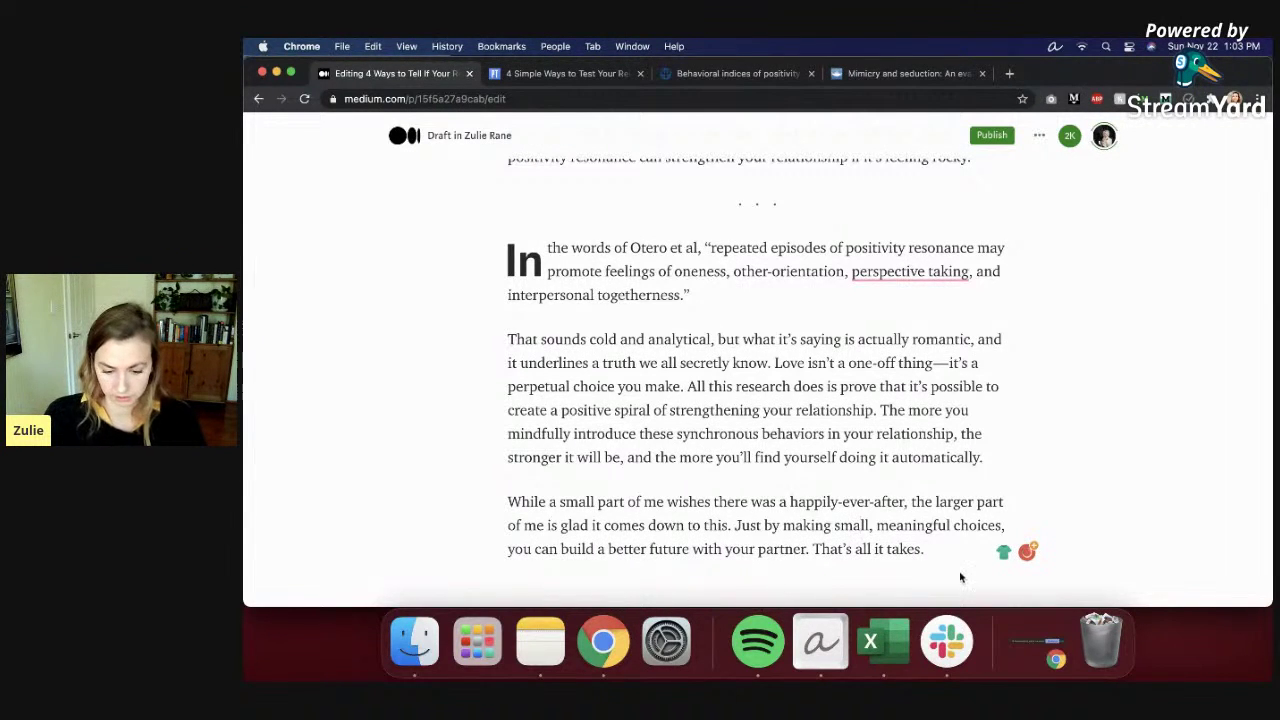
Step: Add an empty paragraph between the article's subtitle and its opening paragraph
scroll(953, 521, "up", 20)
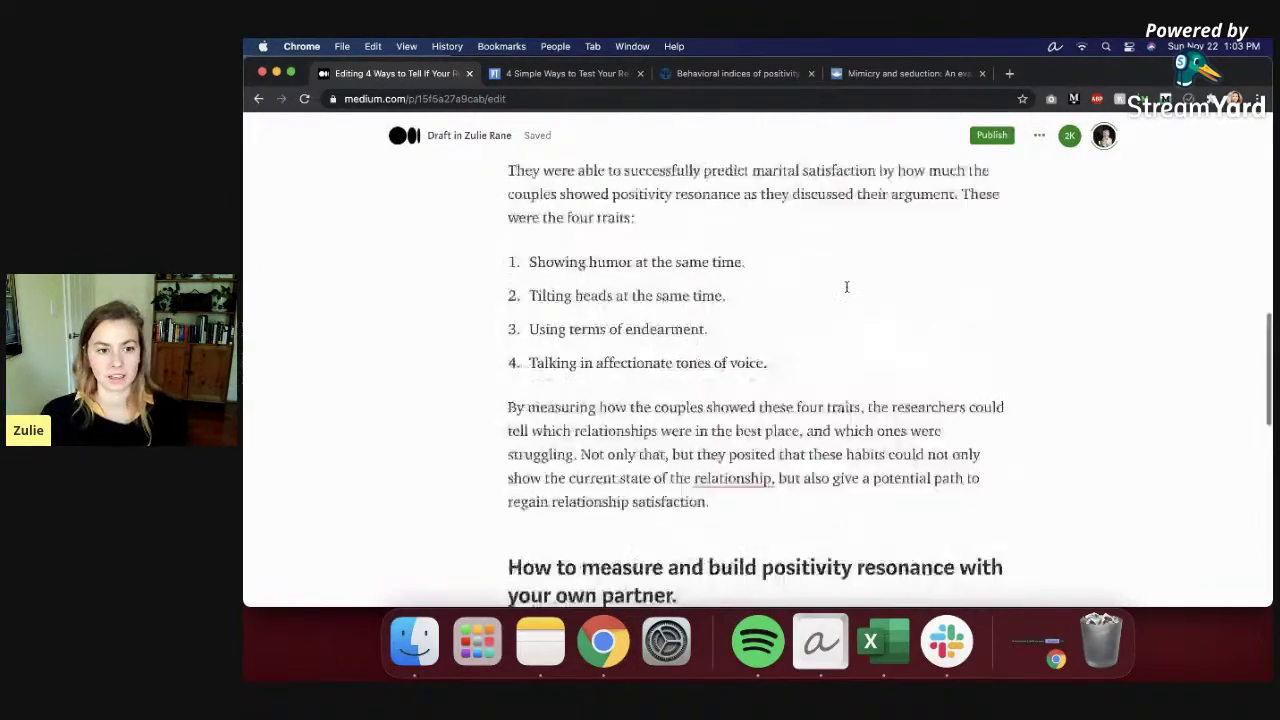
scroll(846, 288, "up", 3)
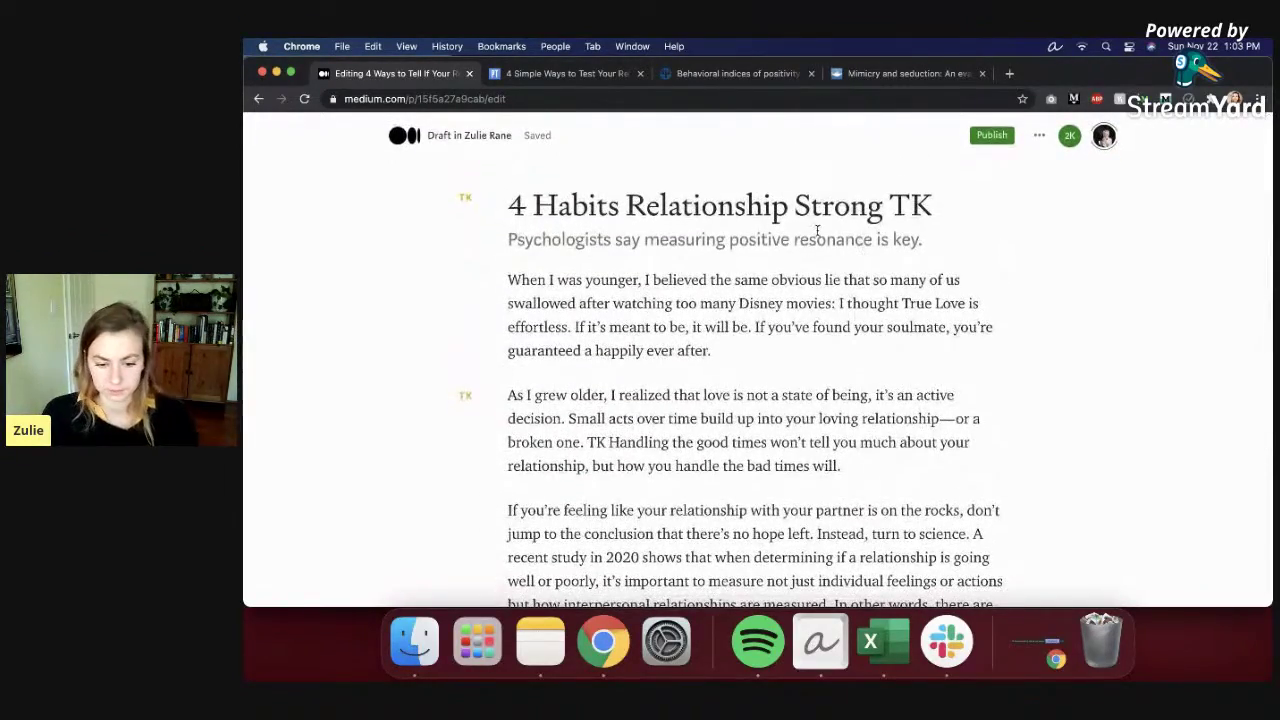
left_click(928, 241)
key("Return")
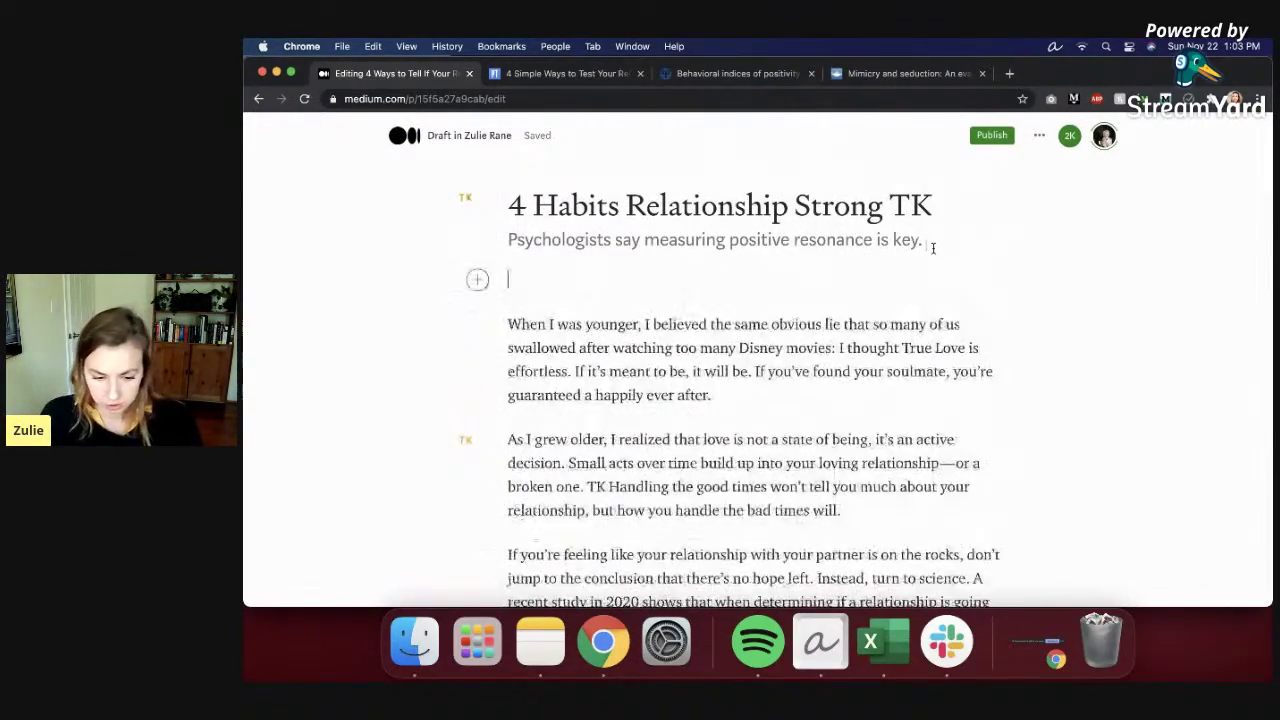
Step: Load pexels.com in the browser tab holding the "Mimicry and seduction" article
left_click(880, 73)
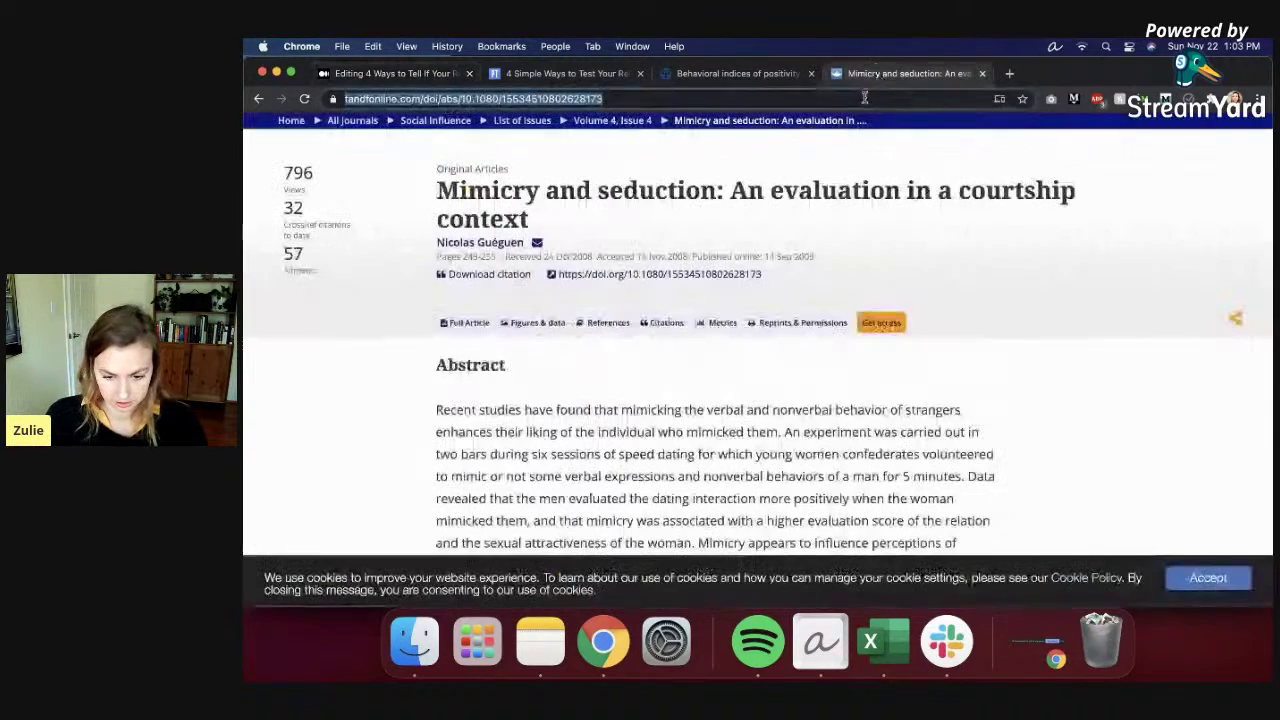
left_click(864, 100)
type("pexels.com")
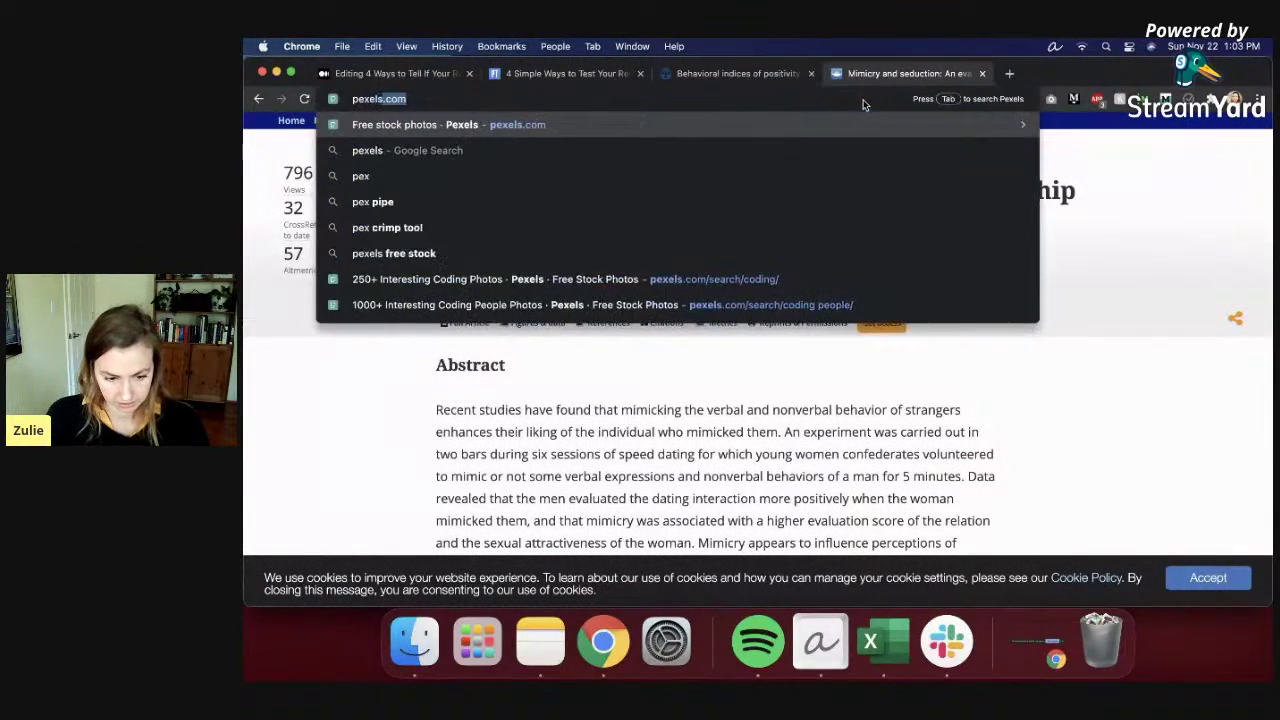
key("Return")
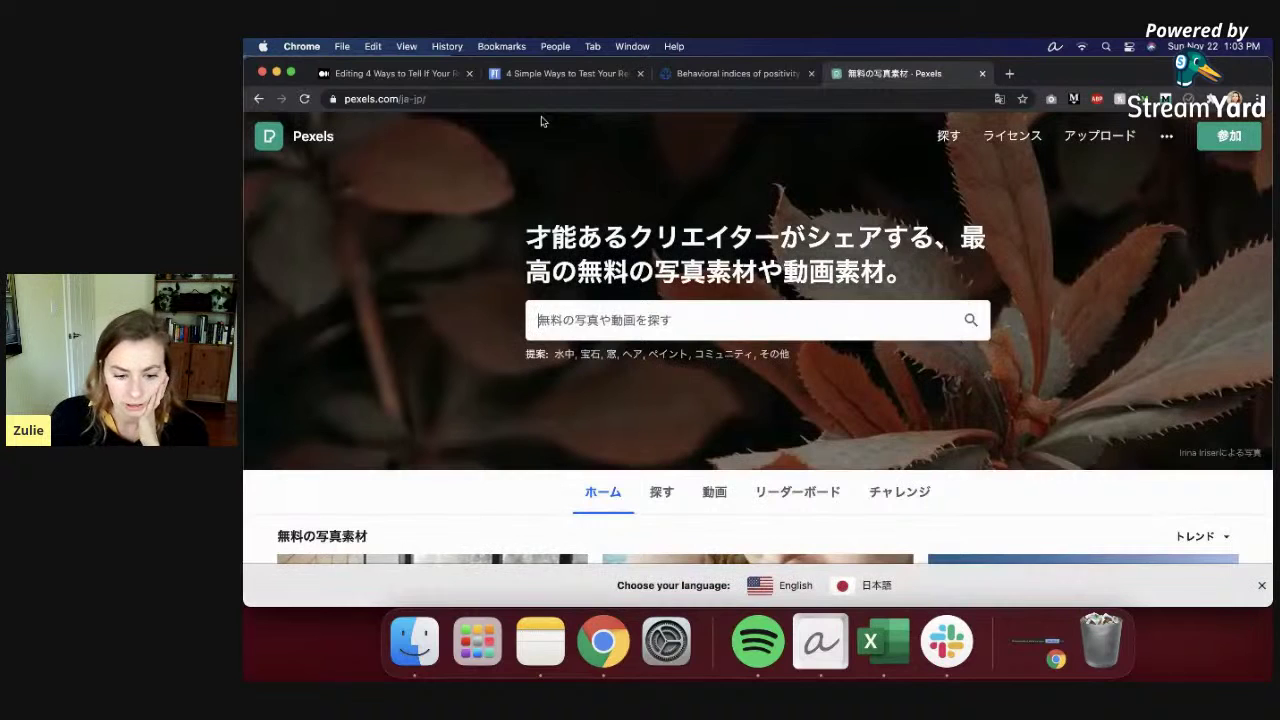
Step: Try to load the Pexels home page without the ja-jp language suffix in its address
left_click(503, 104)
left_click(503, 104)
key("BackSpace")
key("BackSpace")
key("BackSpace")
key("BackSpace")
key("BackSpace")
key("BackSpace")
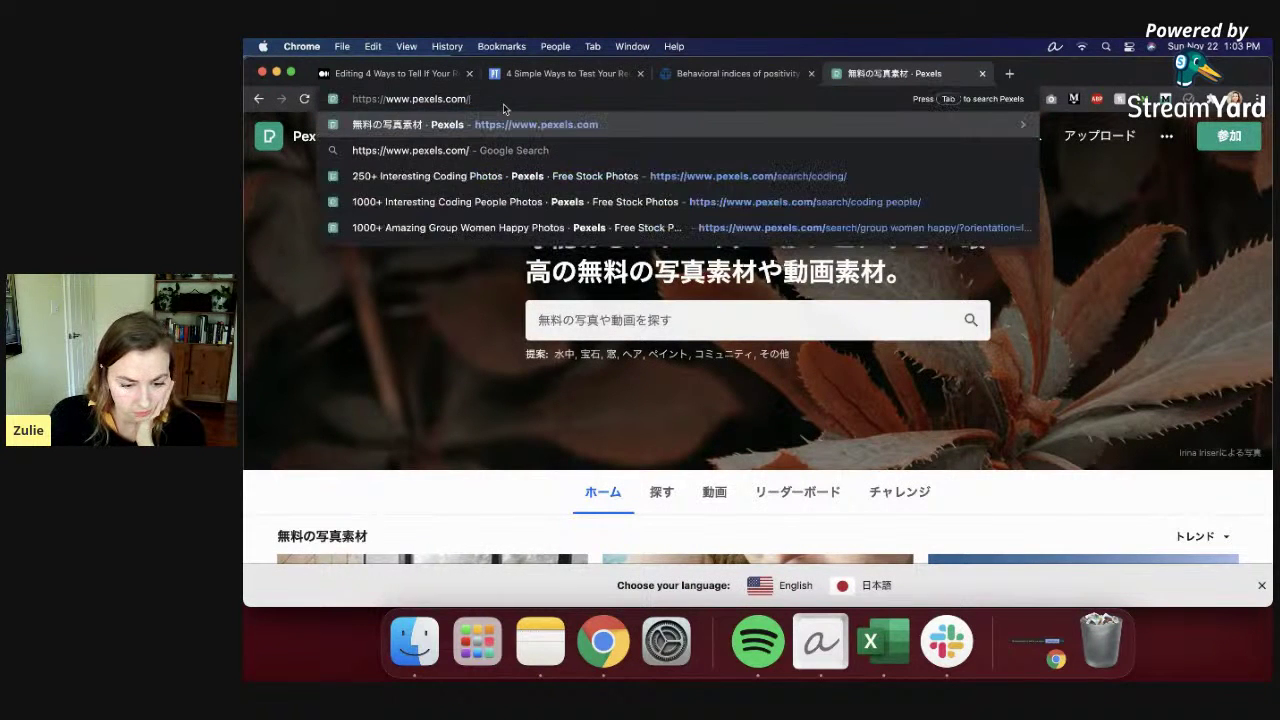
key("Return")
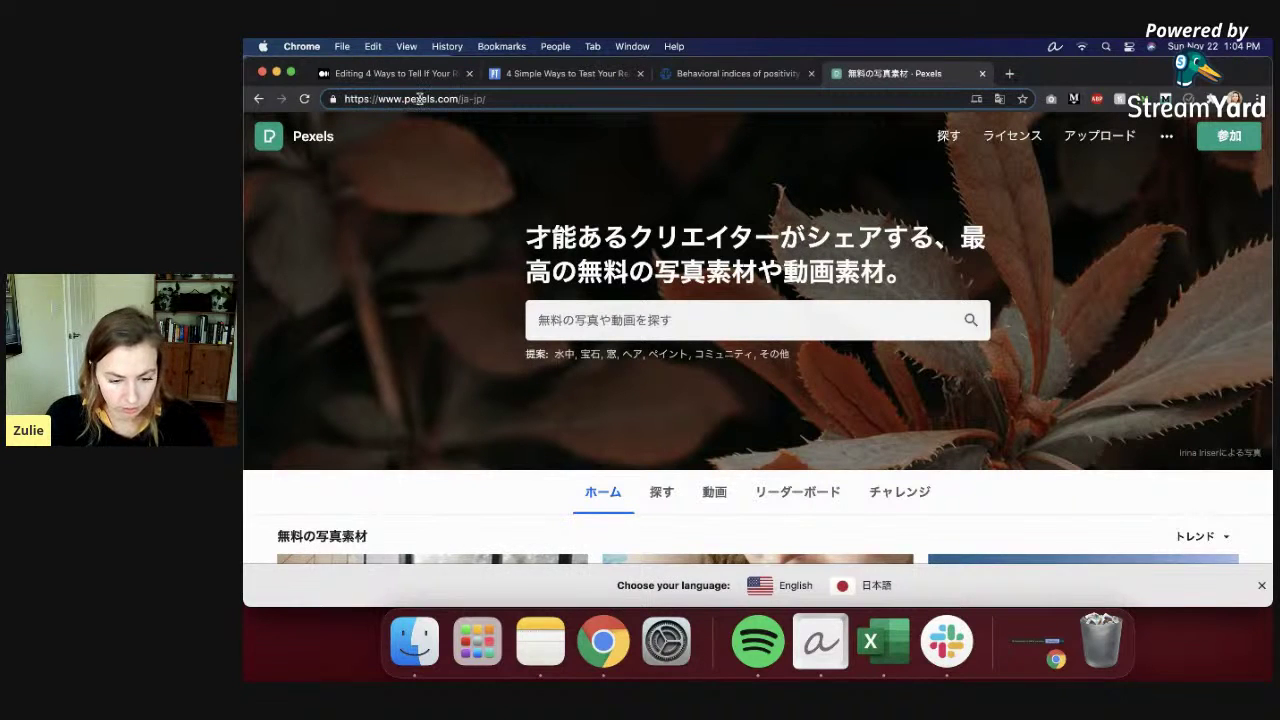
left_click_drag(502, 99, 455, 98)
key("BackSpace")
type("m")
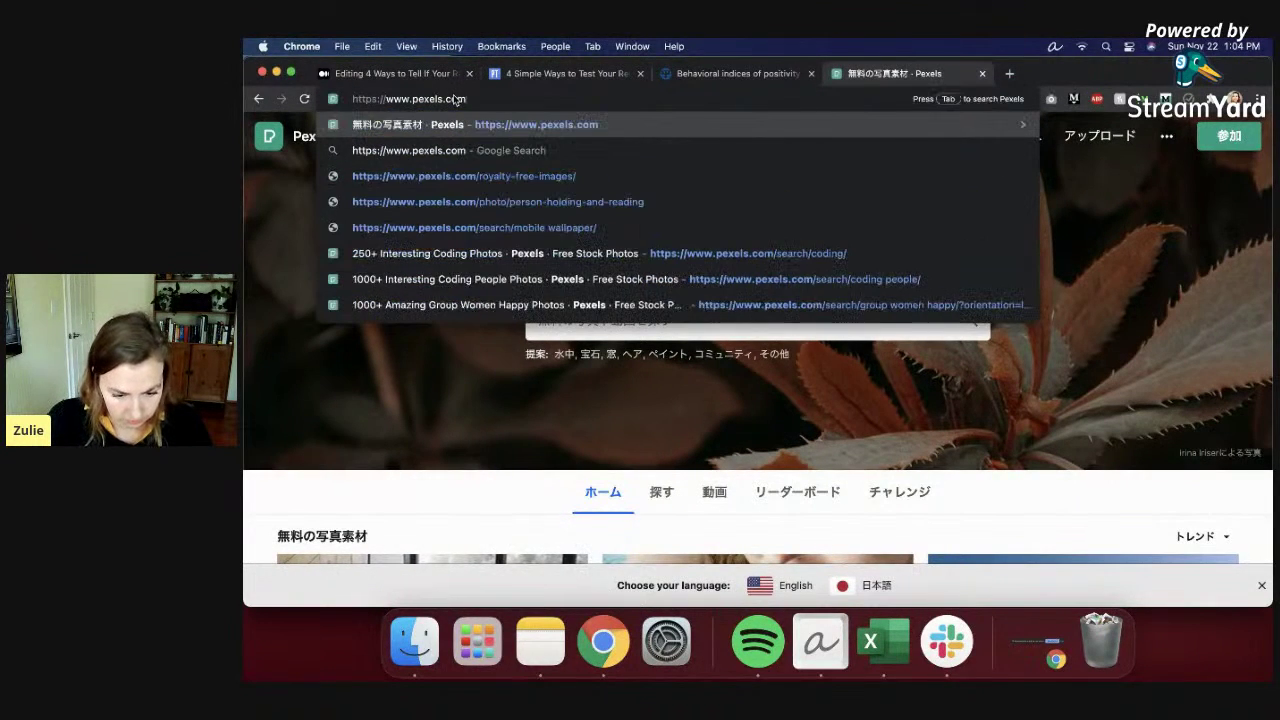
left_click(464, 176)
scroll(620, 305, "down", 3)
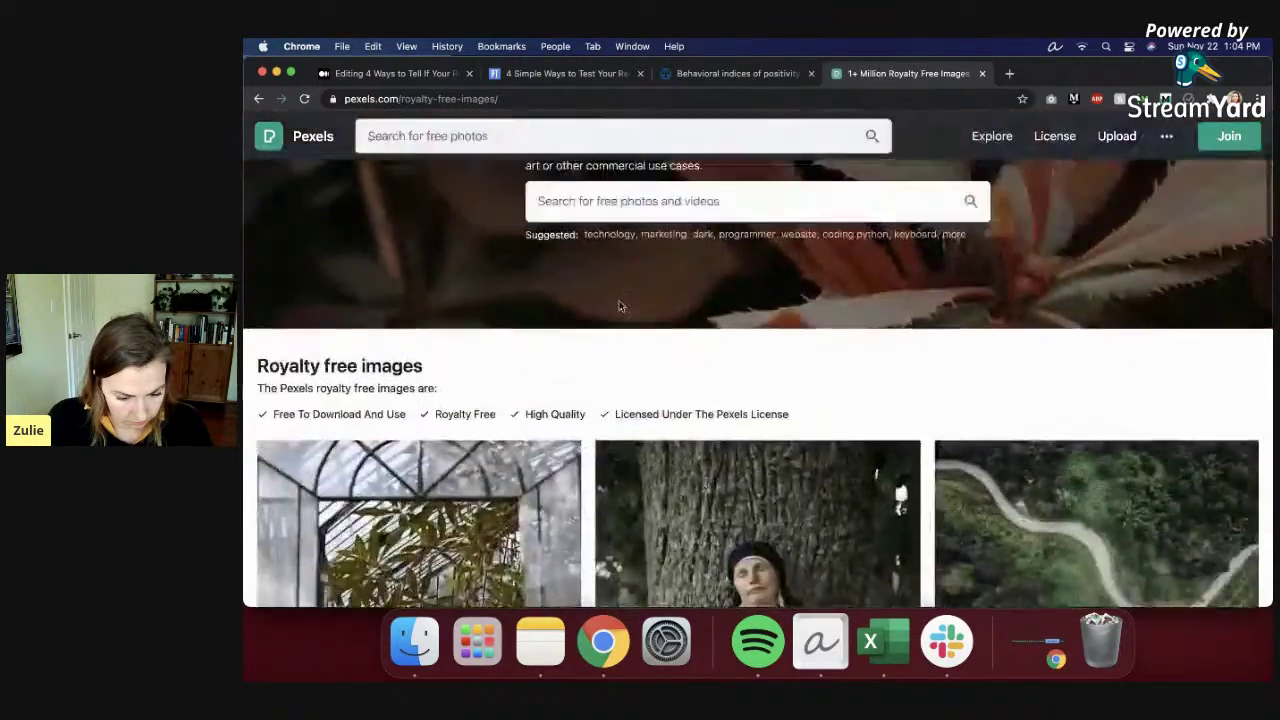
scroll(625, 305, "up", 3)
left_click(650, 344)
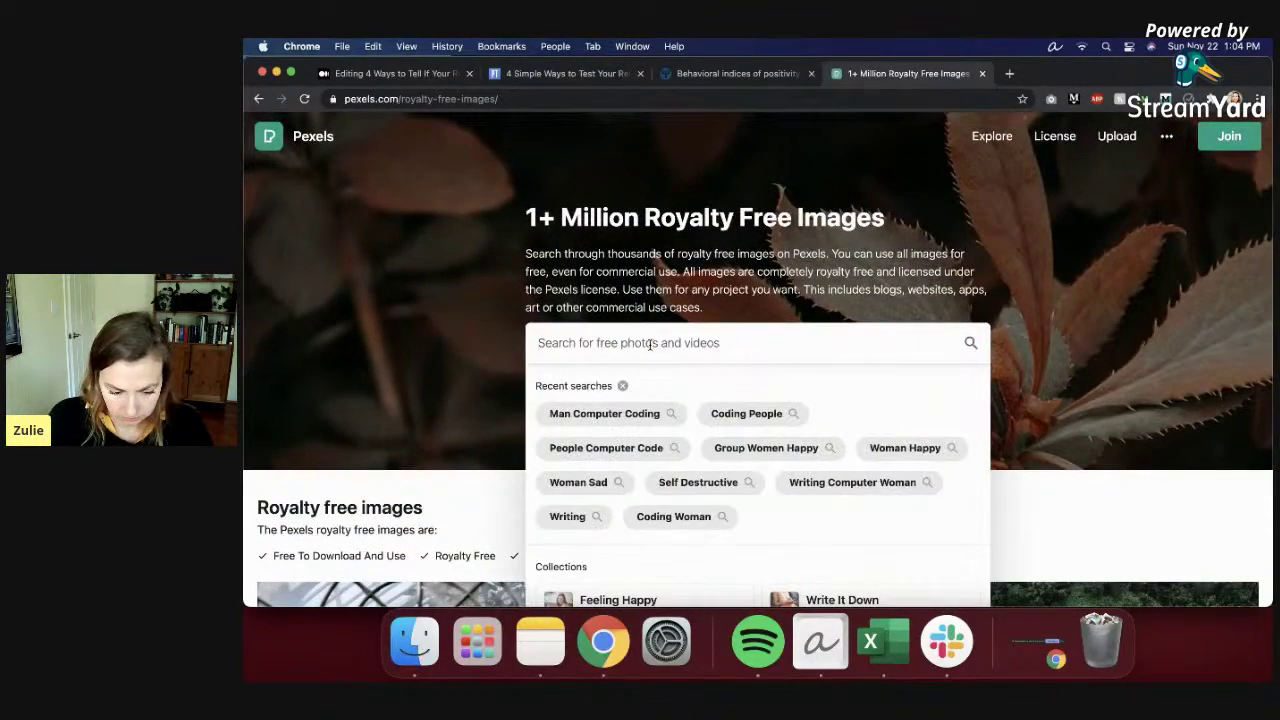
left_click_drag(405, 99, 547, 100)
key("BackSpace")
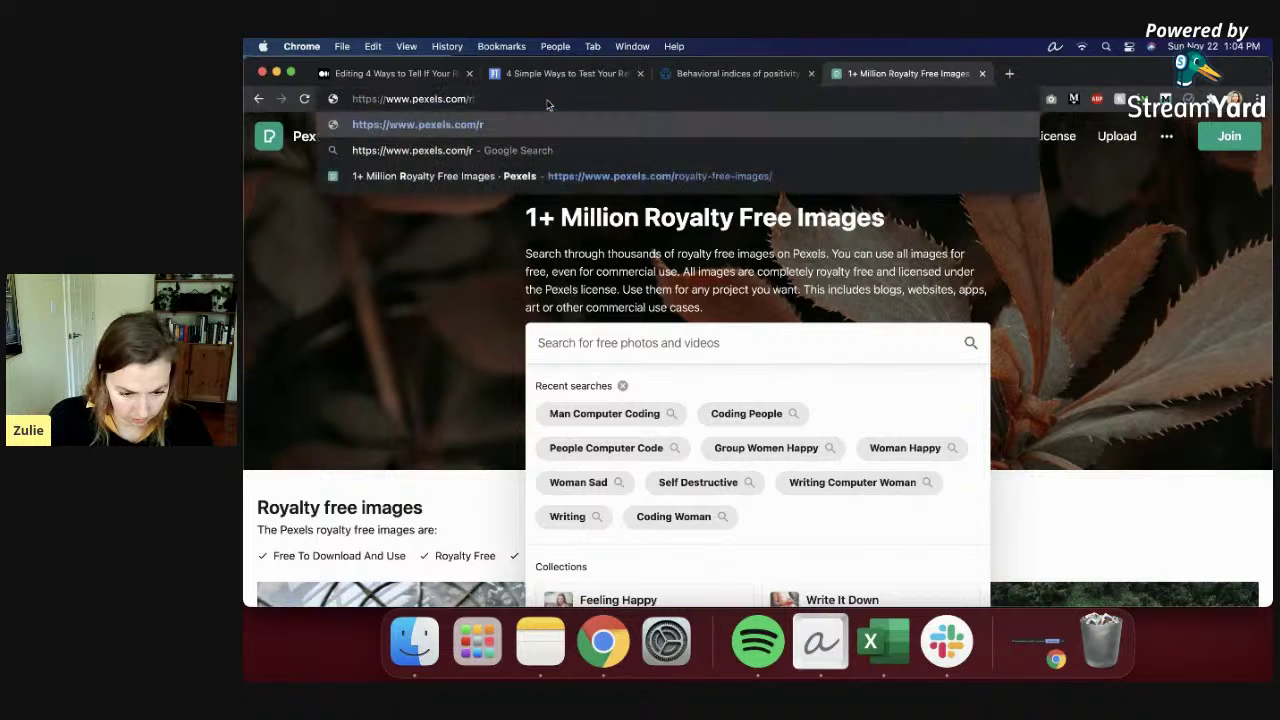
left_click(515, 151)
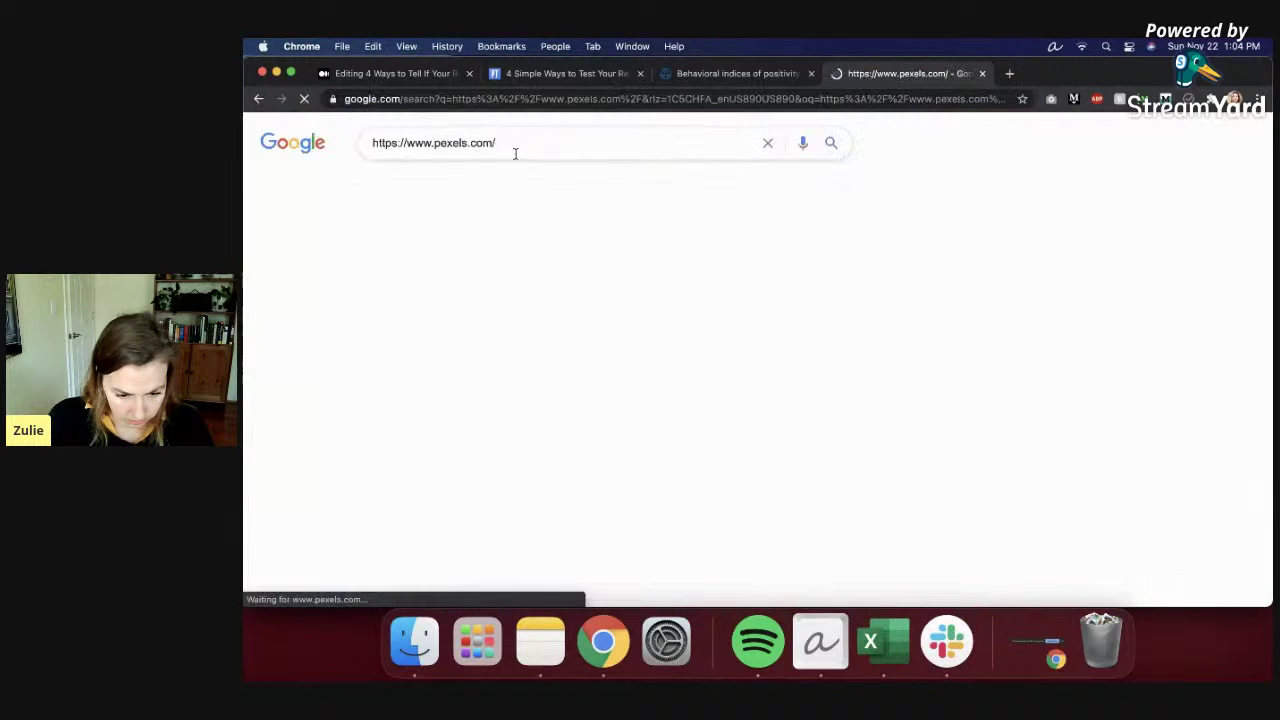
left_click(474, 263)
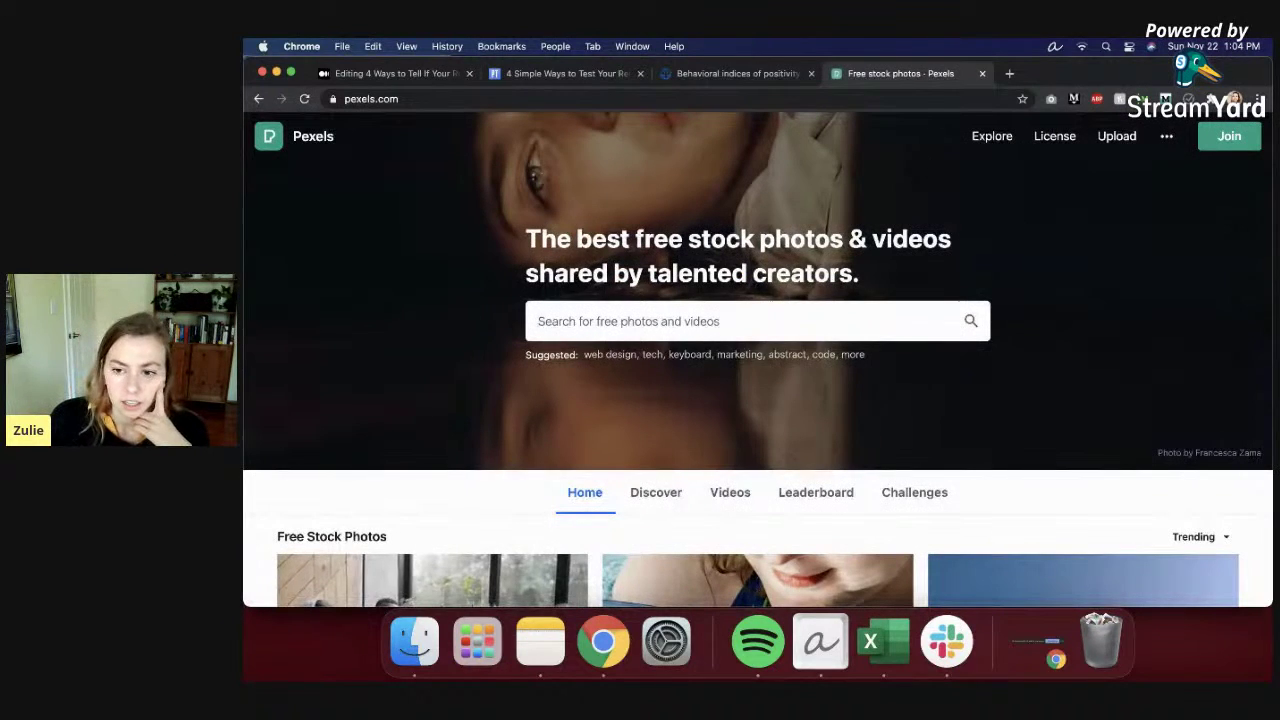
scroll(790, 286, "down", 3)
scroll(790, 286, "down", 2)
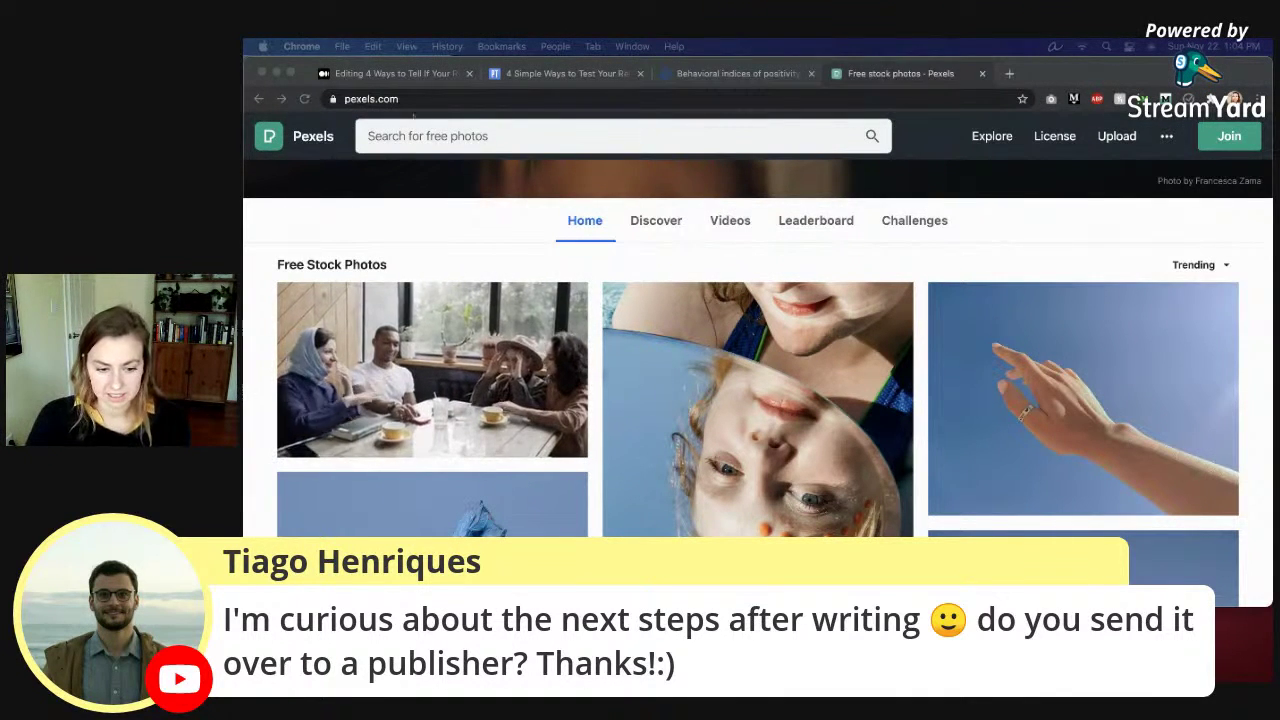
Step: Return to the Medium draft "4 Habits Relationship Strong TK" and place the text cursor in its title
left_click(396, 74)
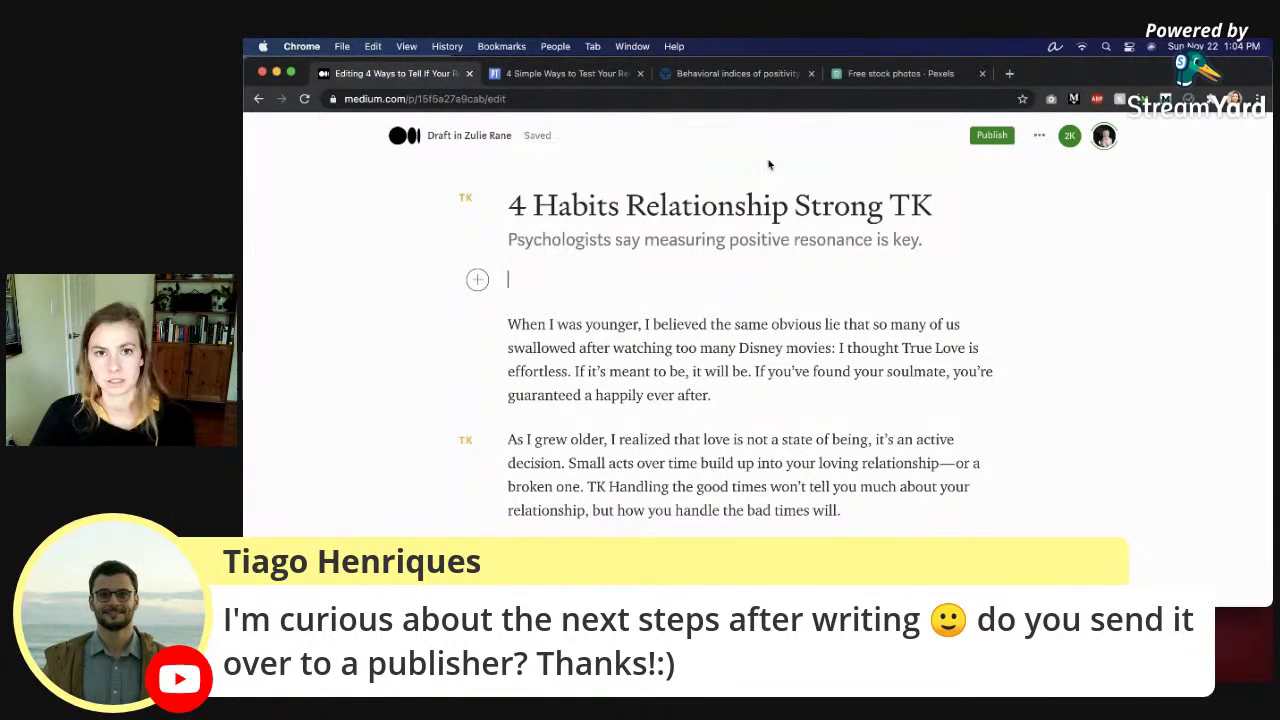
left_click(790, 205)
left_click(849, 210)
left_click(927, 212)
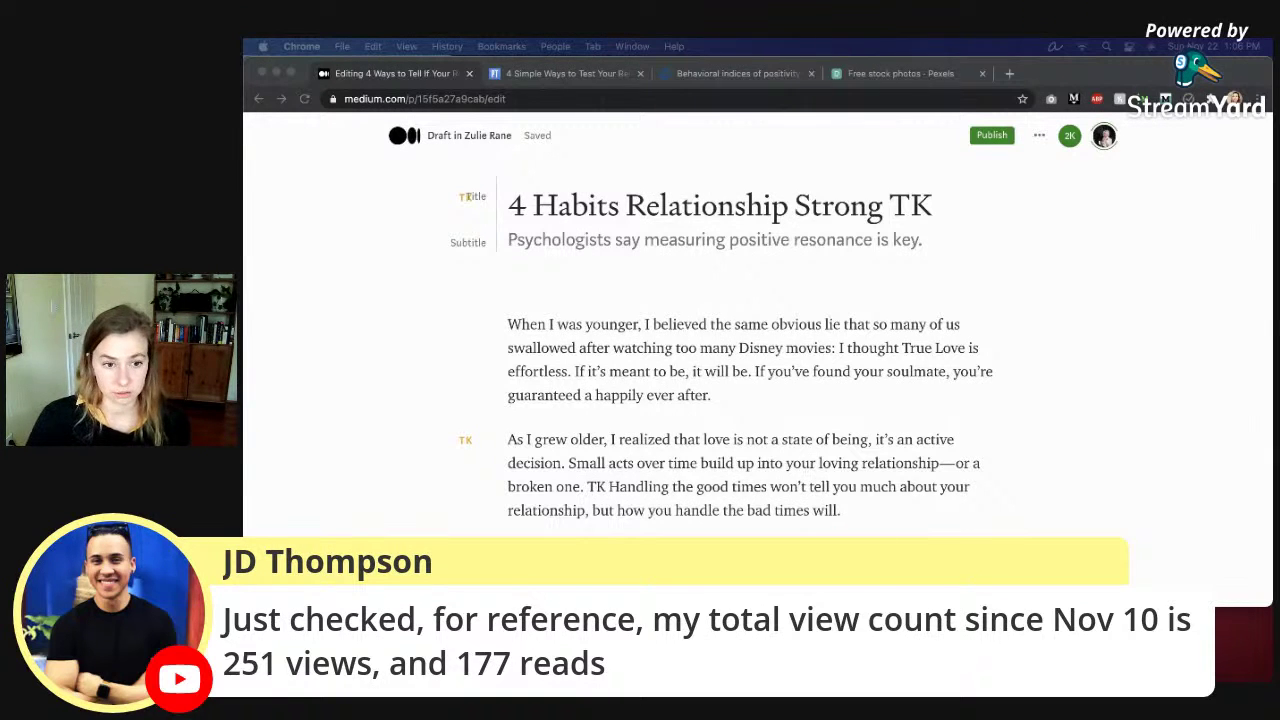
Step: Open the Medium stats page for all stories and go to the stories list below the chart
left_click(1104, 137)
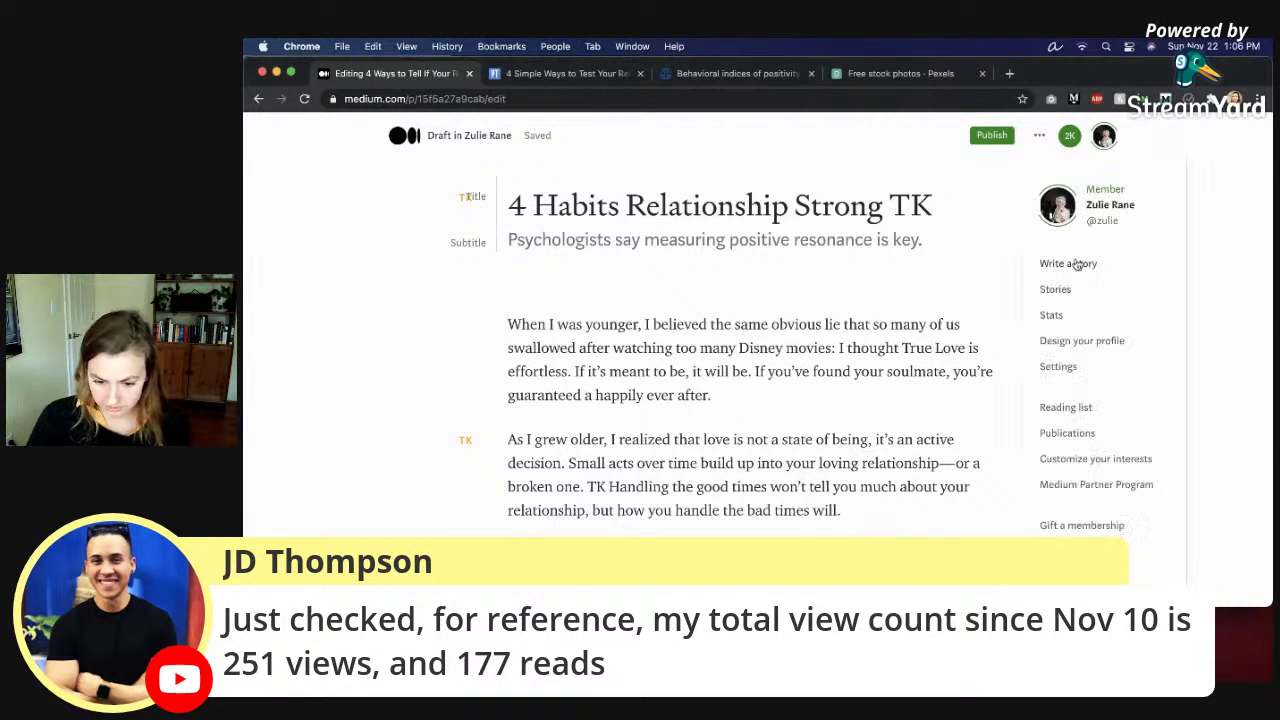
left_click(717, 385)
scroll(663, 451, "down", 5)
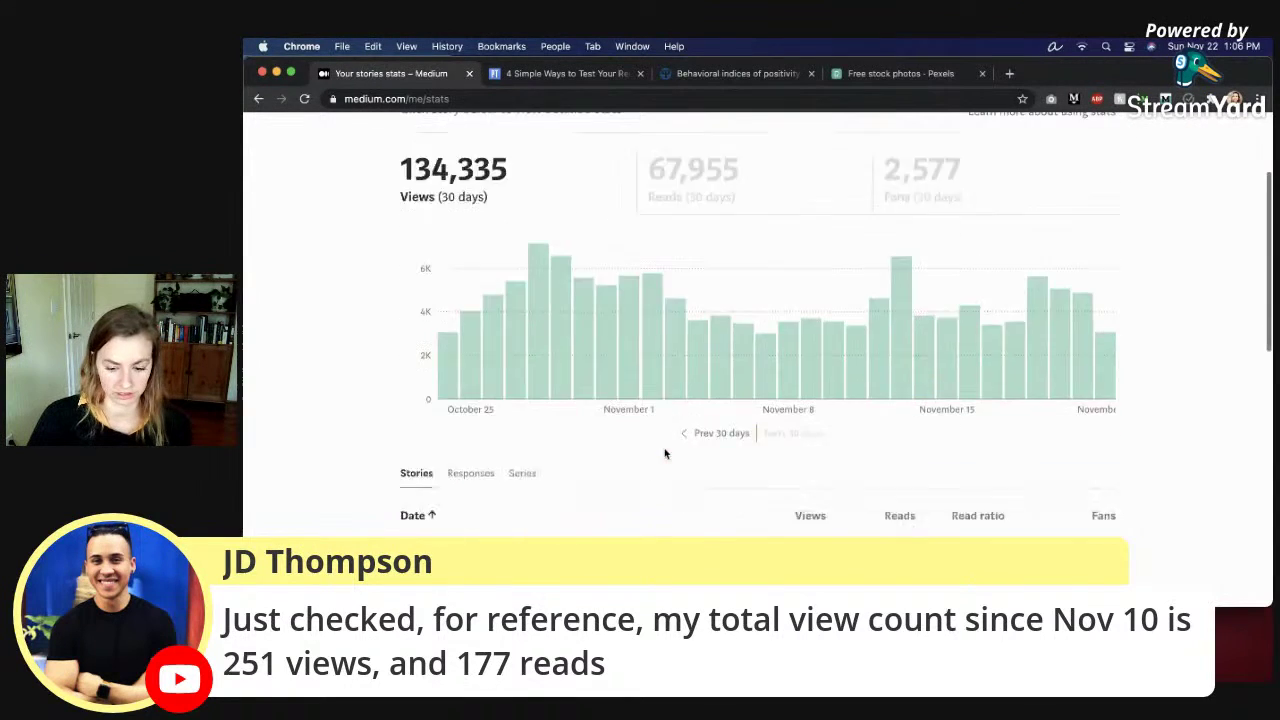
Step: Open the detailed stats of the story "I Spent $20 to Promote a Blog Post on Faceb..." in a new tab and view them
right_click(609, 449)
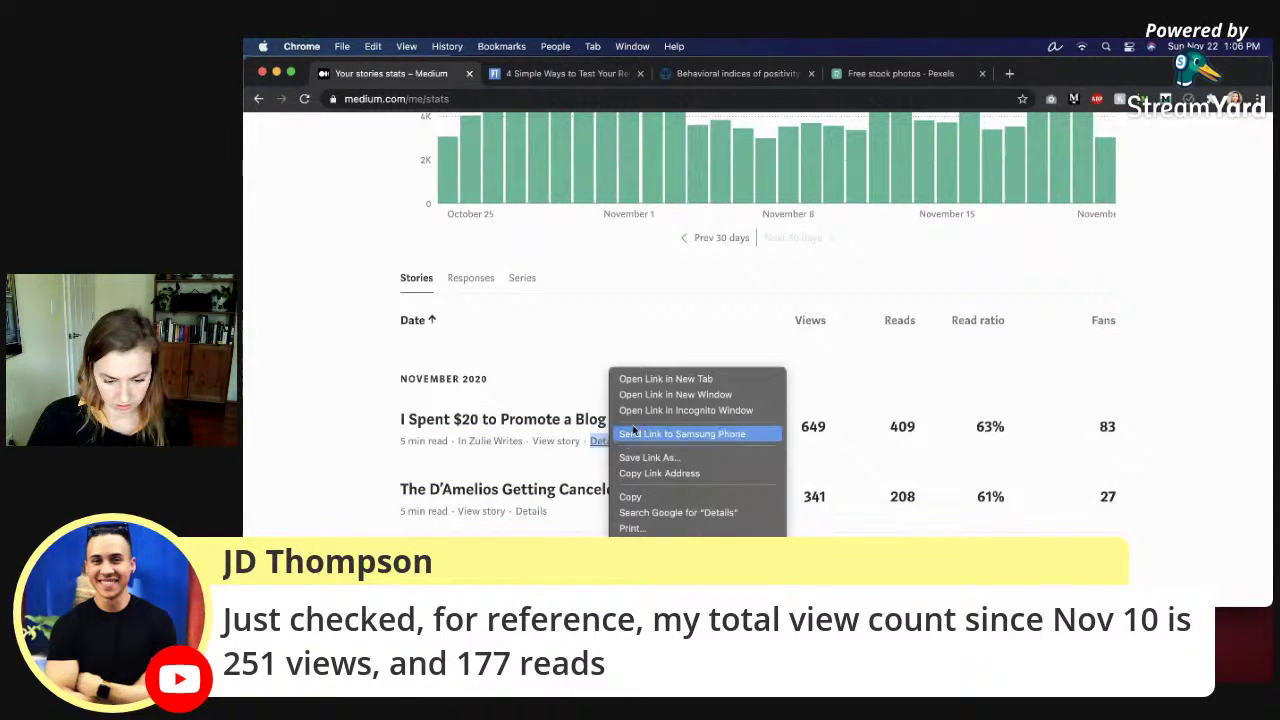
left_click(652, 374)
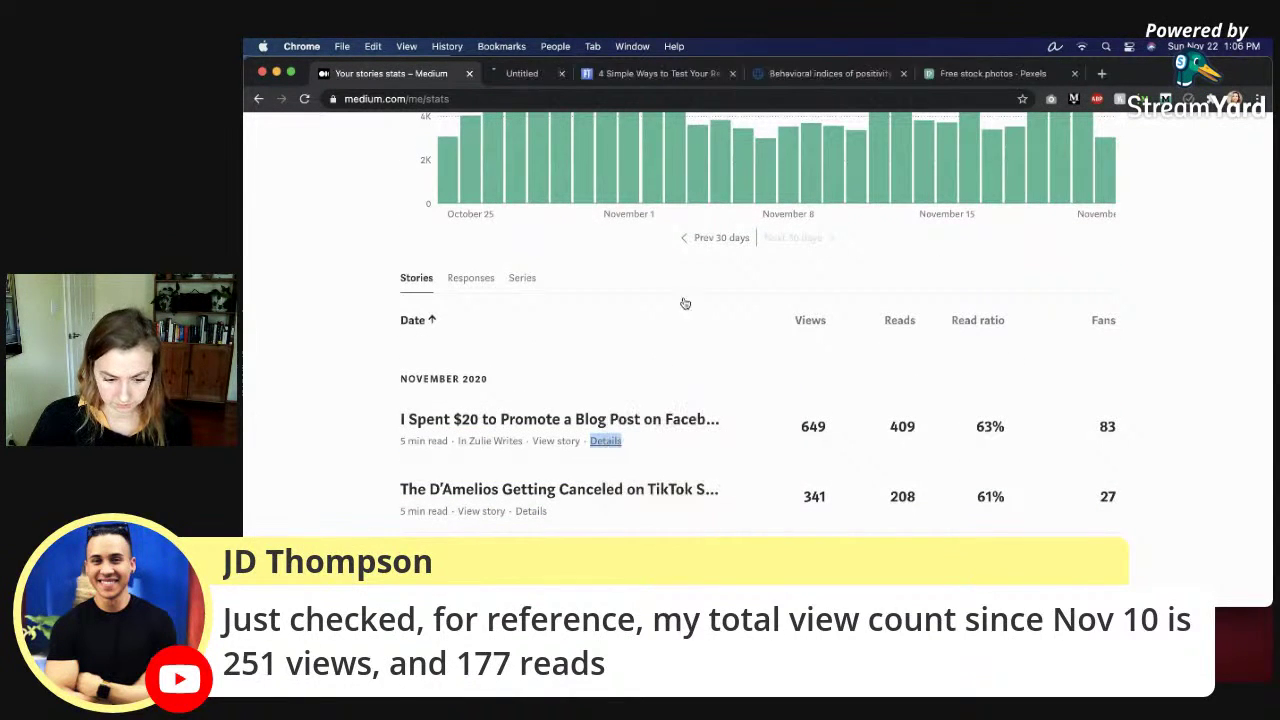
left_click(596, 79)
left_click_drag(504, 309, 326, 309)
Step: From the stories stats list, open the details of the D'Amelios TikTok story in a new tab and view them
left_click(410, 73)
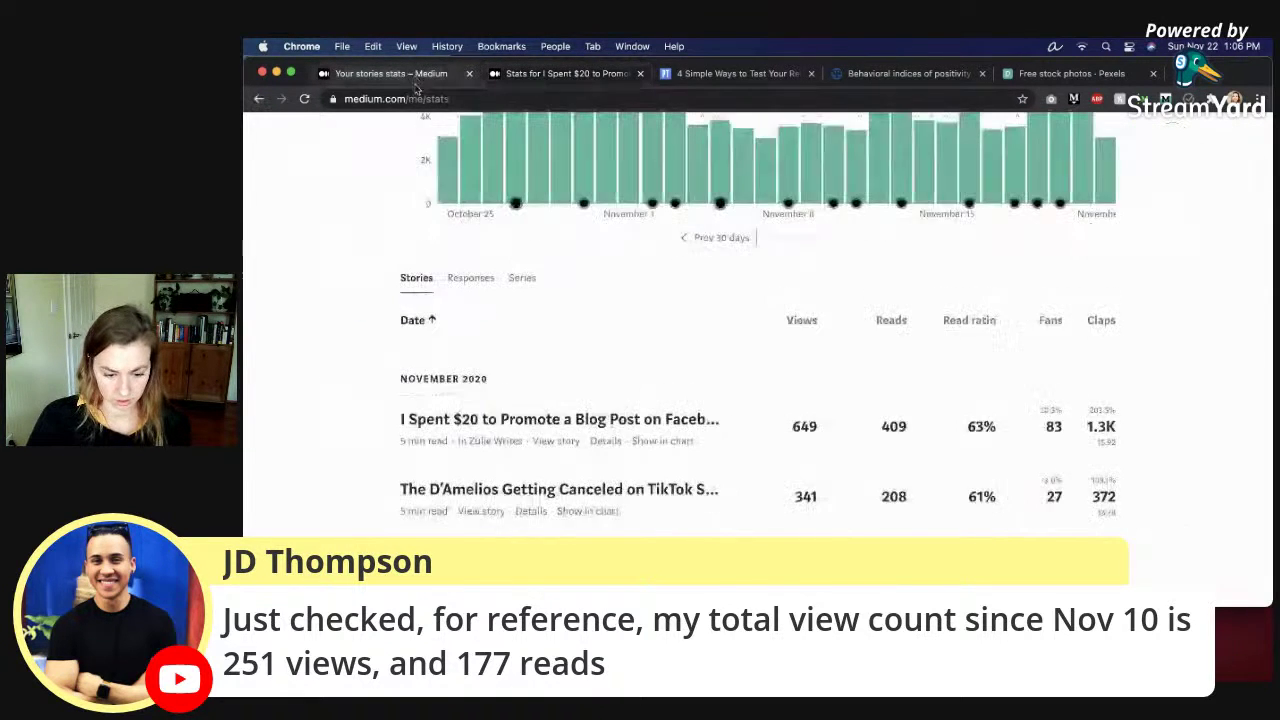
scroll(527, 455, "down", 1)
right_click(540, 484)
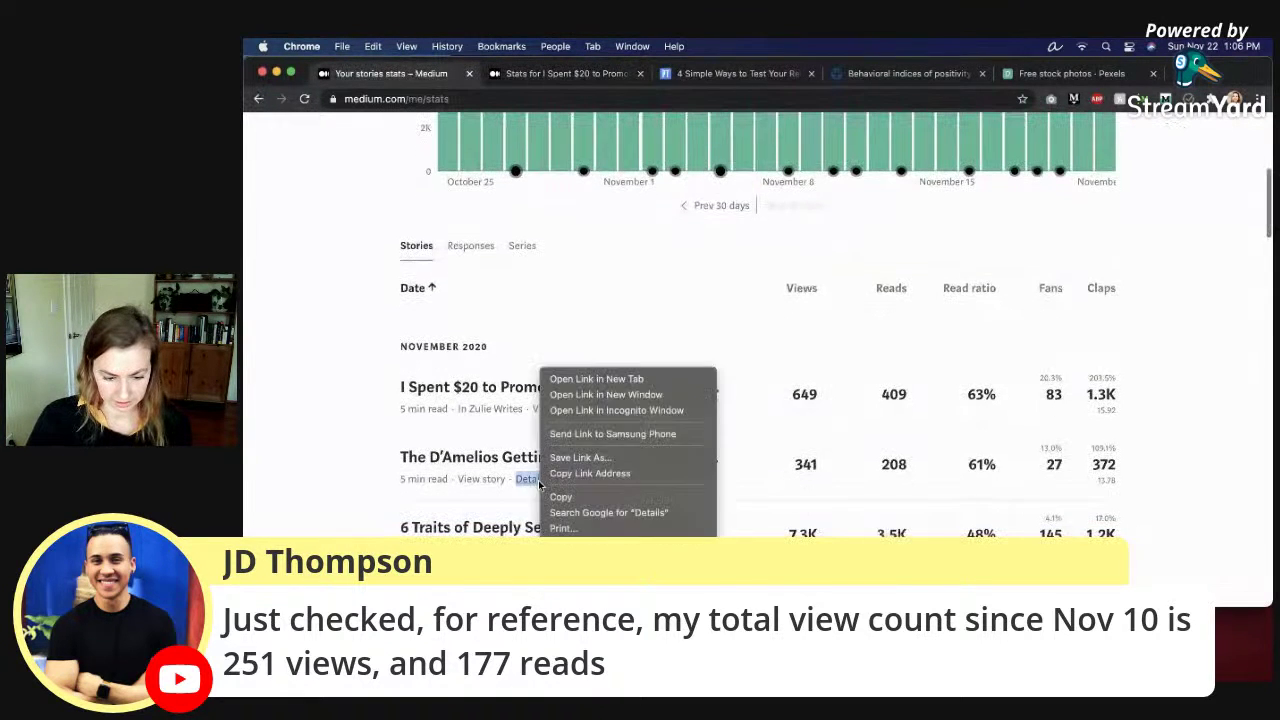
left_click(563, 378)
left_click(647, 70)
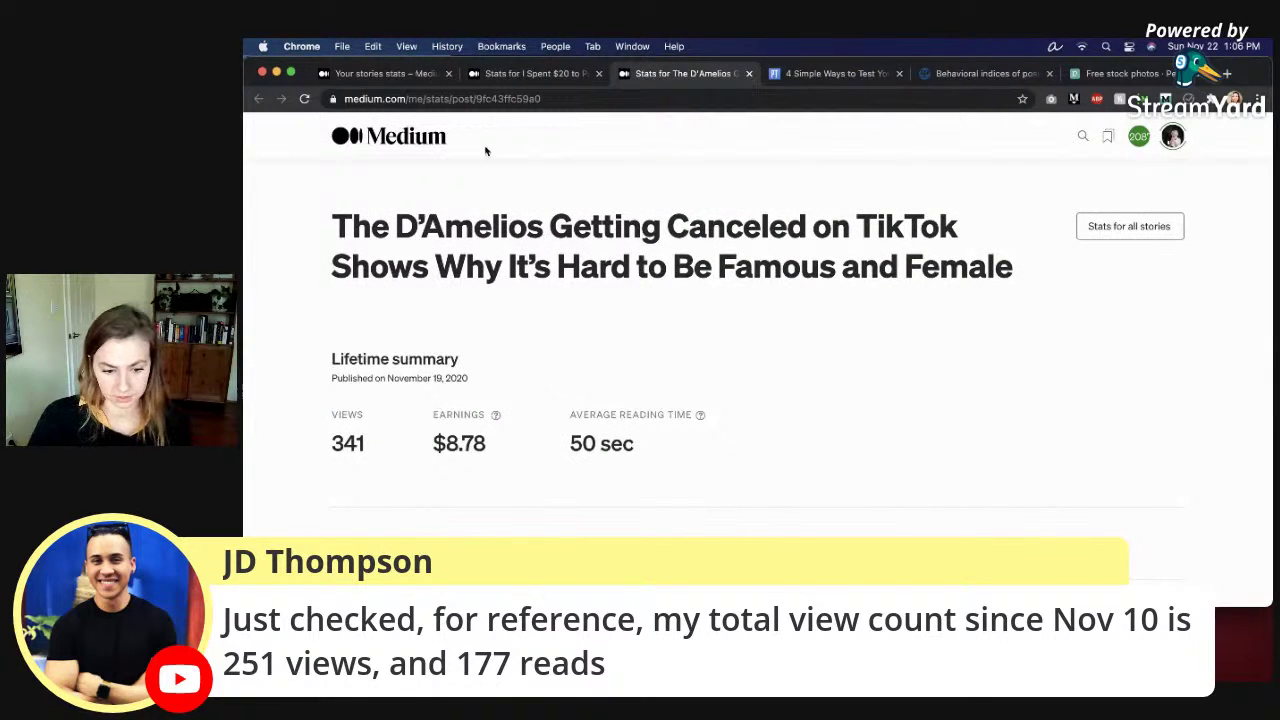
Step: Return to the overall stories stats and examine the 30-day views chart and the per-story figures
left_click(410, 75)
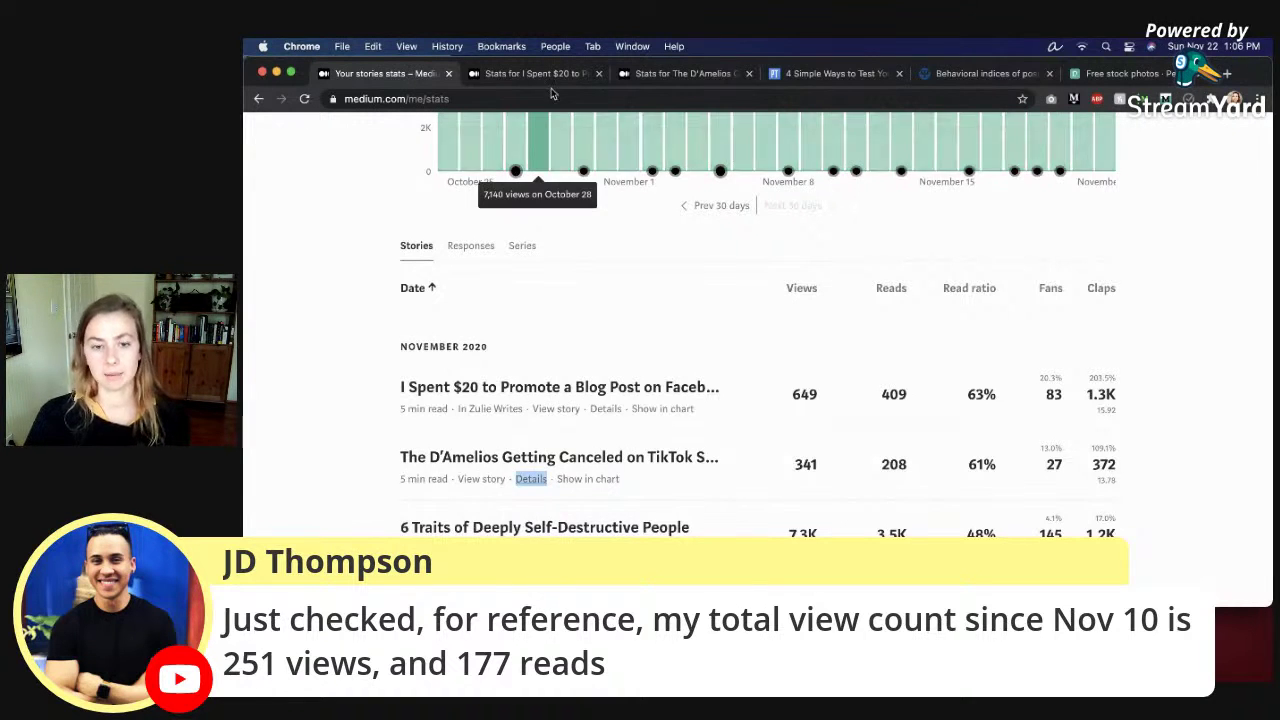
scroll(580, 165, "up", 5)
scroll(760, 400, "up", 1)
scroll(1054, 486, "down", 3)
scroll(1057, 480, "up", 3)
scroll(1158, 408, "down", 1)
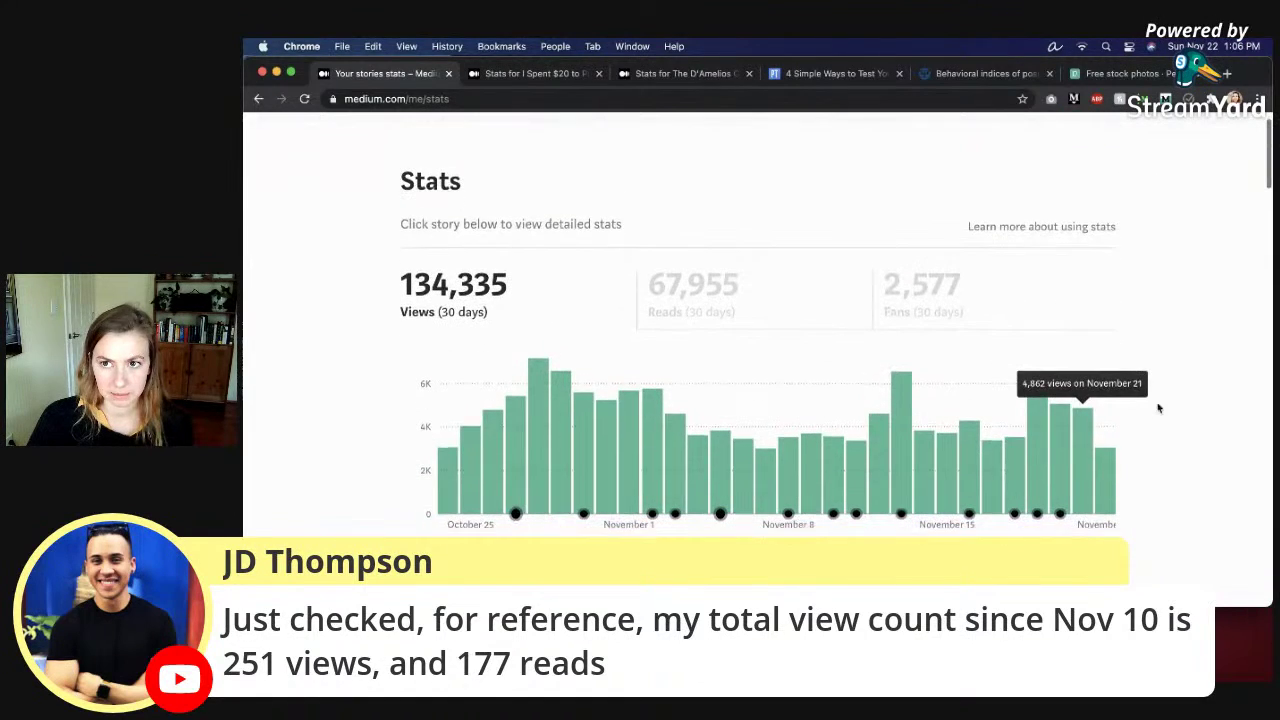
scroll(1010, 418, "up", 1)
scroll(1010, 418, "down", 10)
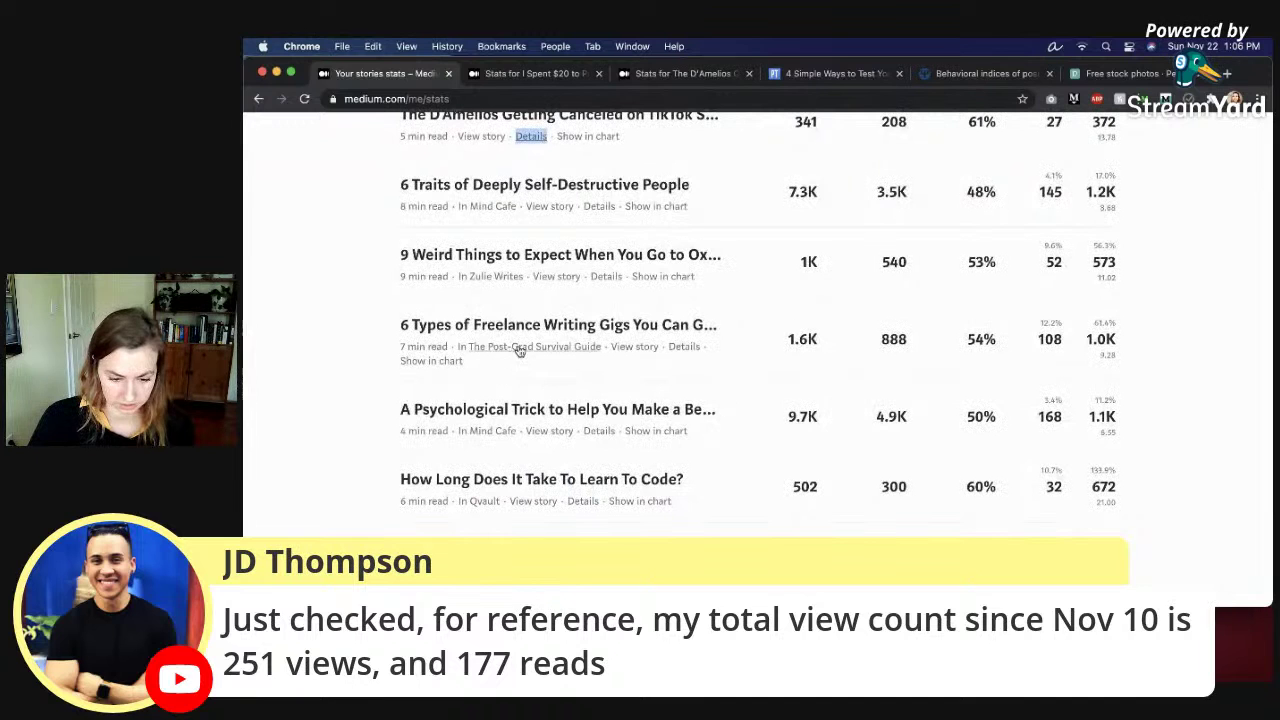
scroll(760, 332, "up", 4)
scroll(760, 332, "up", 6)
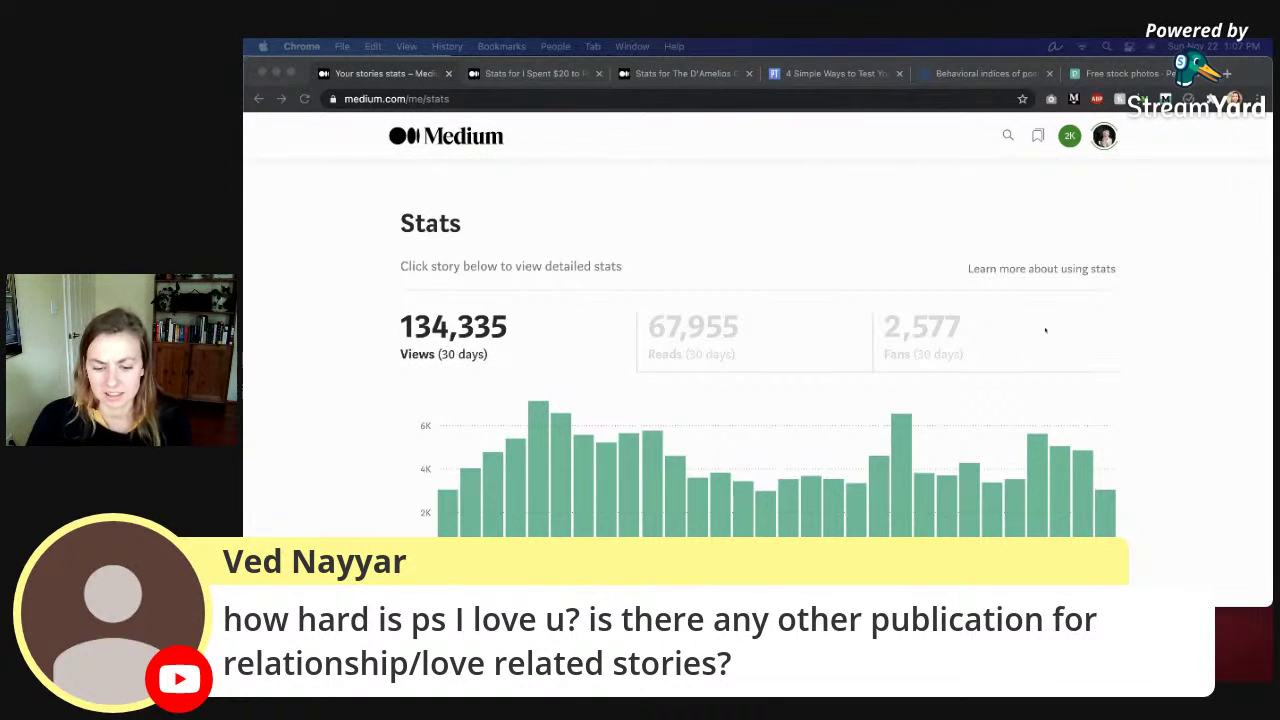
Step: Leave the stats page and open the list of your story drafts on Medium
scroll(1045, 330, "down", 5)
scroll(1045, 330, "up", 5)
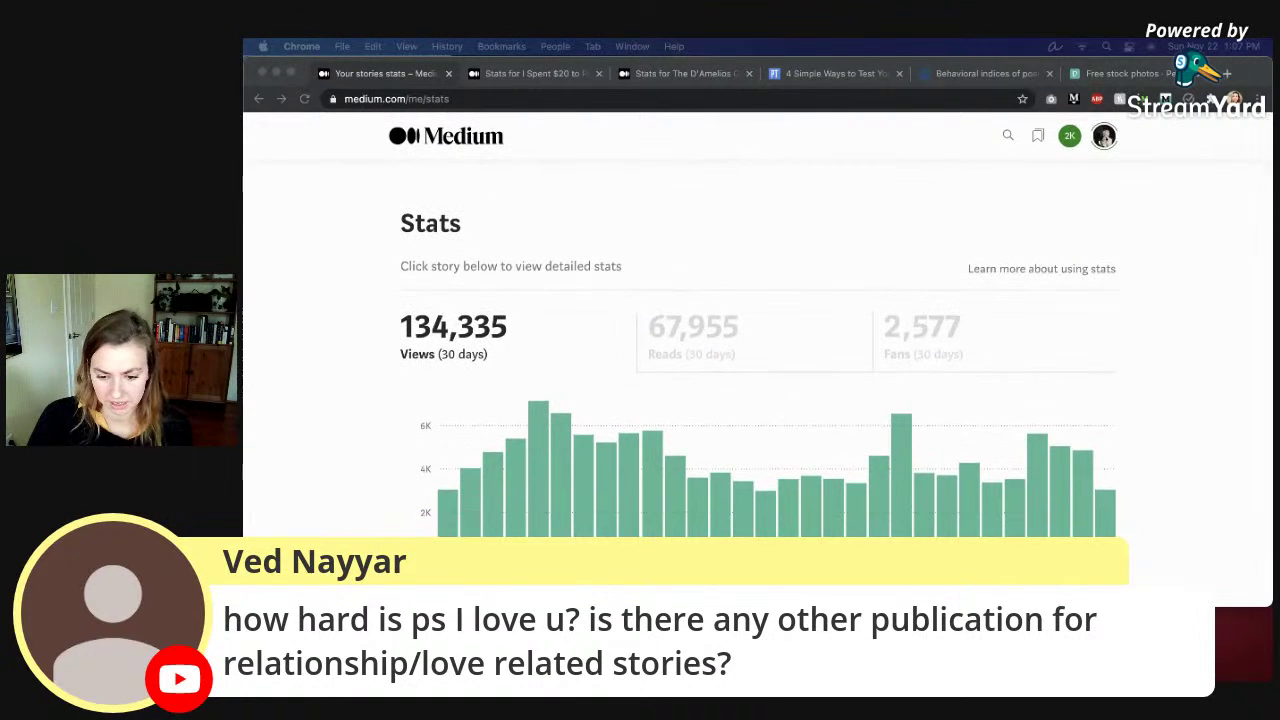
left_click(1105, 145)
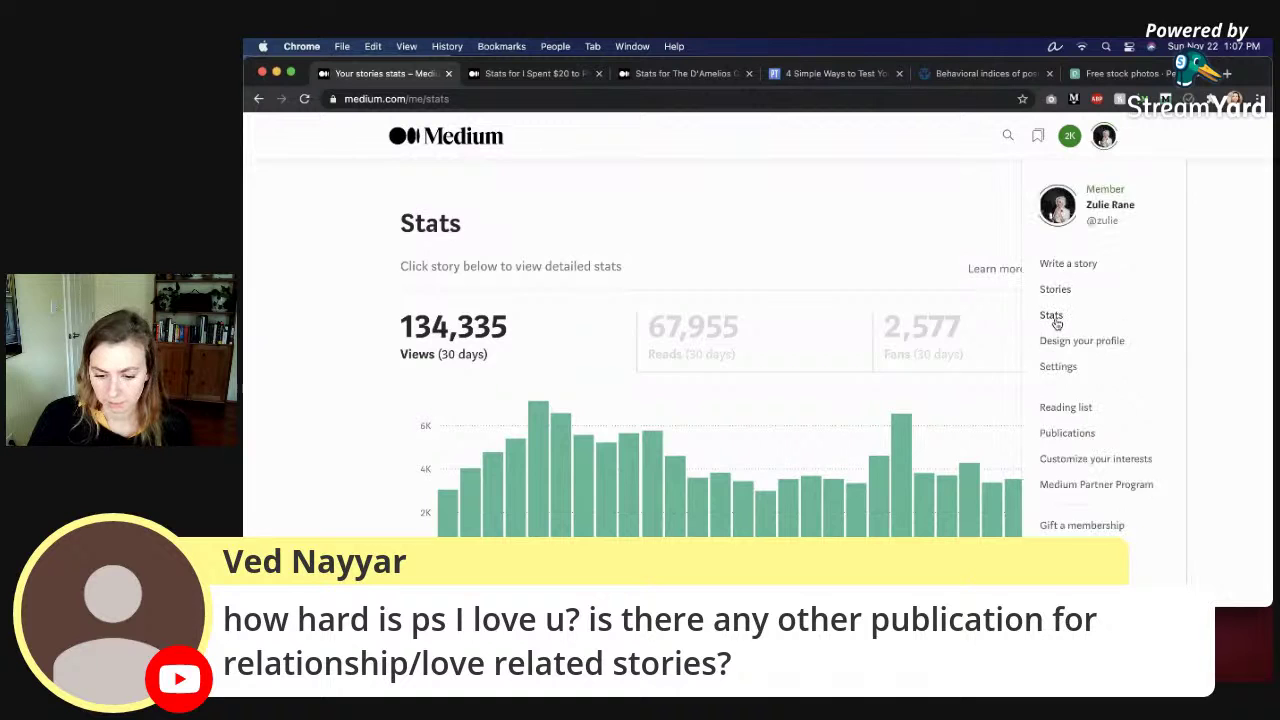
left_click(1056, 320)
left_click(1104, 136)
left_click(1055, 289)
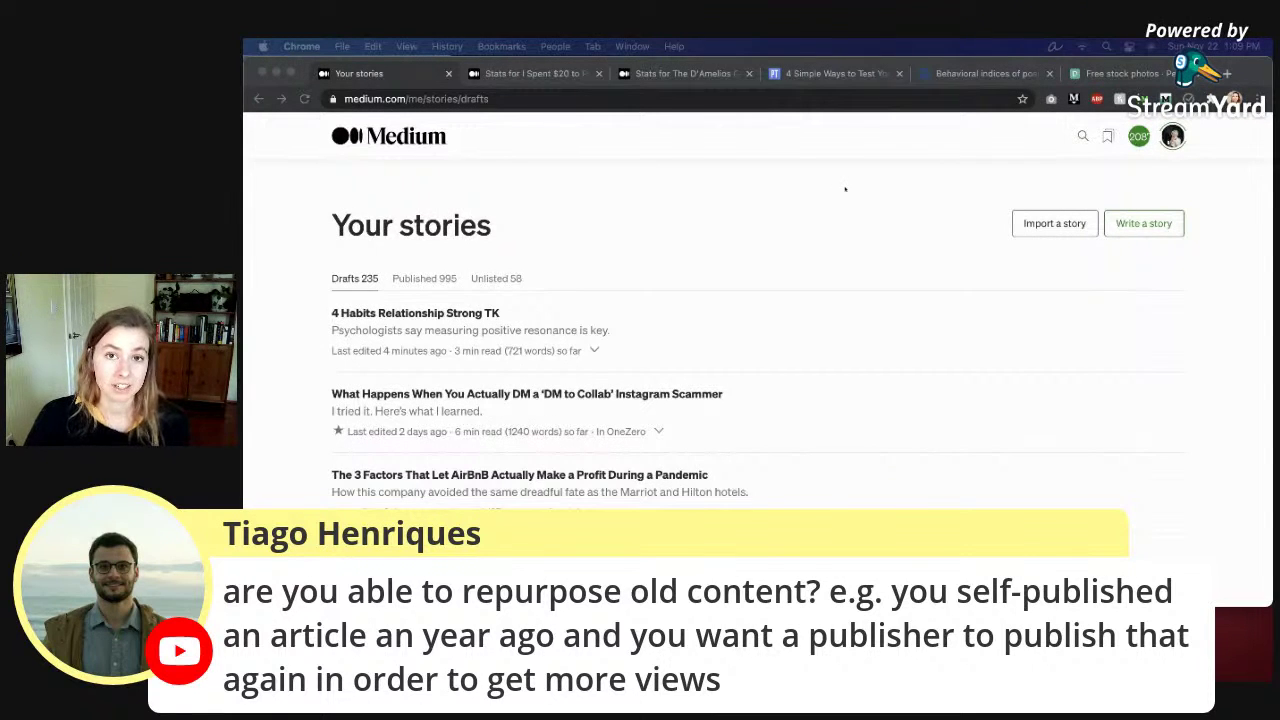
Step: Reopen the stories stats, find the older story "Why Are You Afraid of Sharing Your Successes?" and view its detailed stats and earnings explanation
left_click(705, 545)
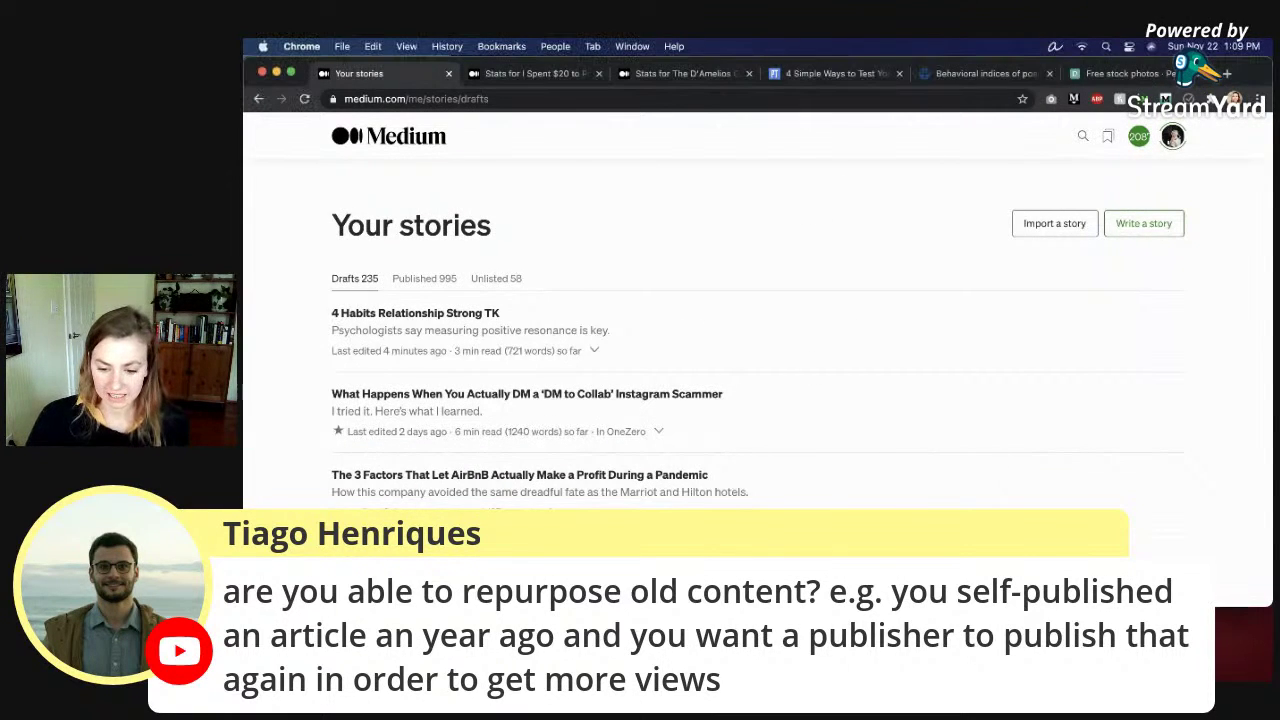
left_click(1176, 145)
left_click(1126, 321)
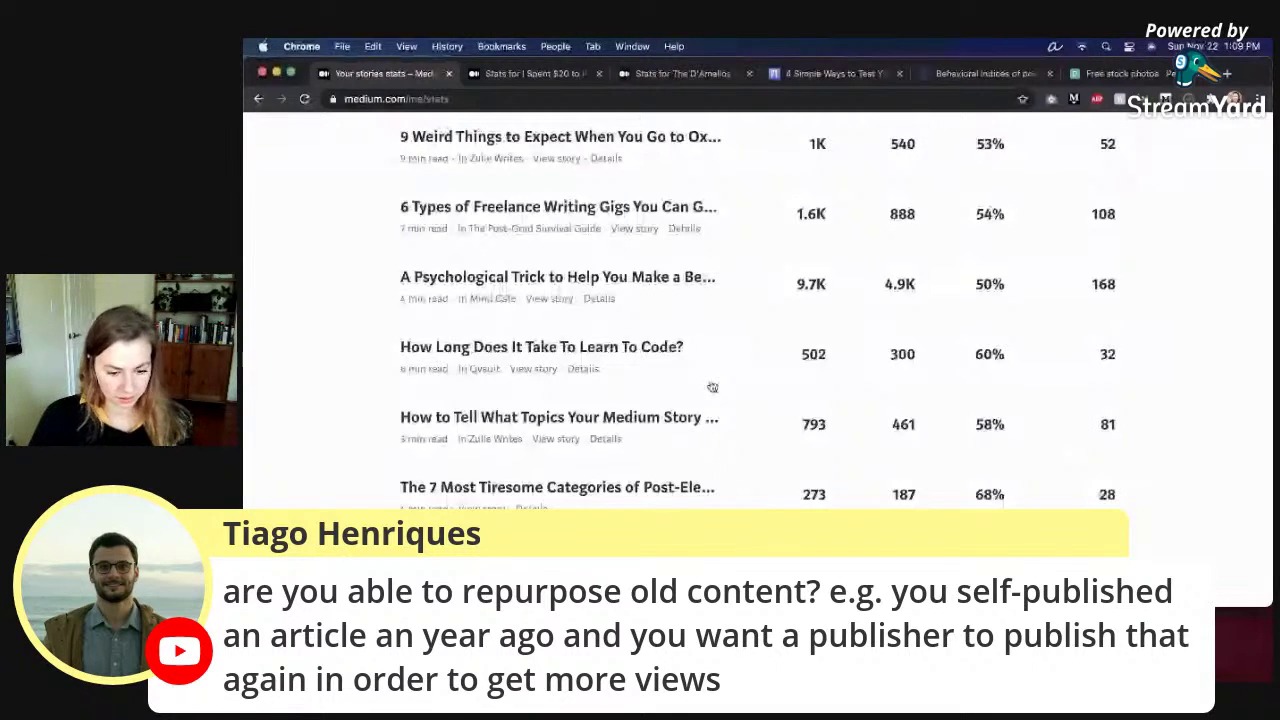
scroll(715, 420, "down", 10)
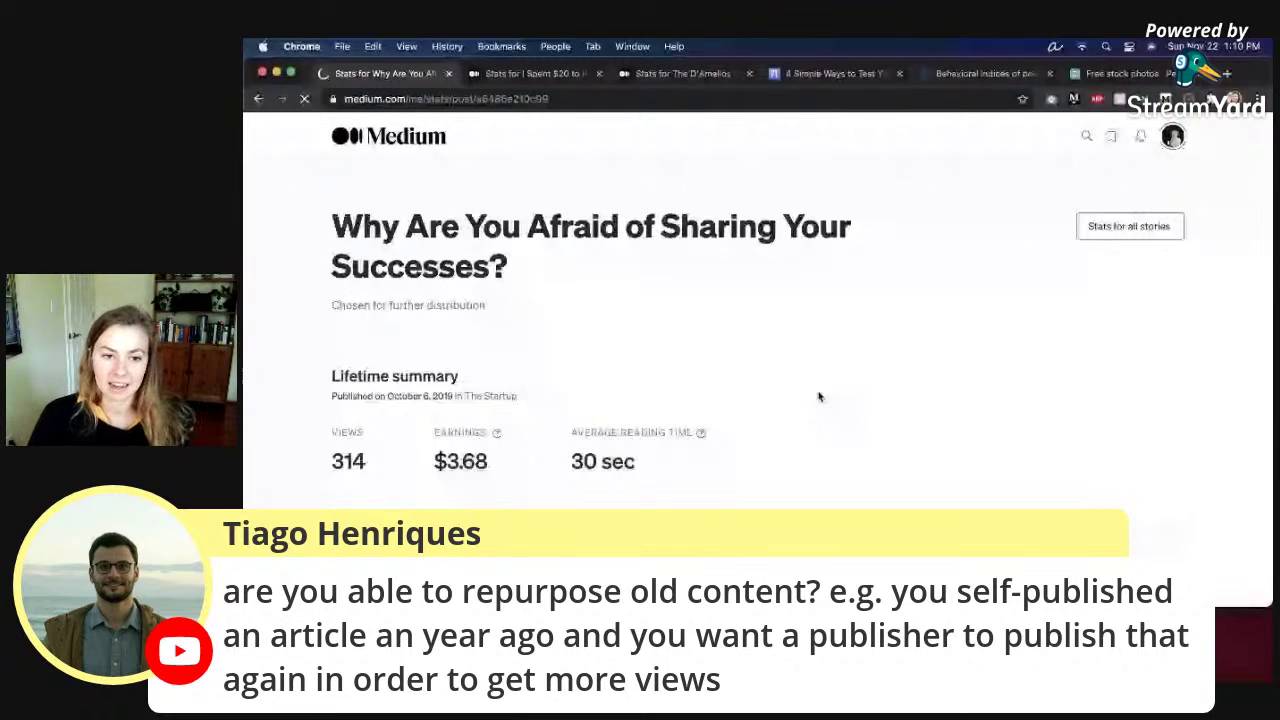
mouse_move(676, 426)
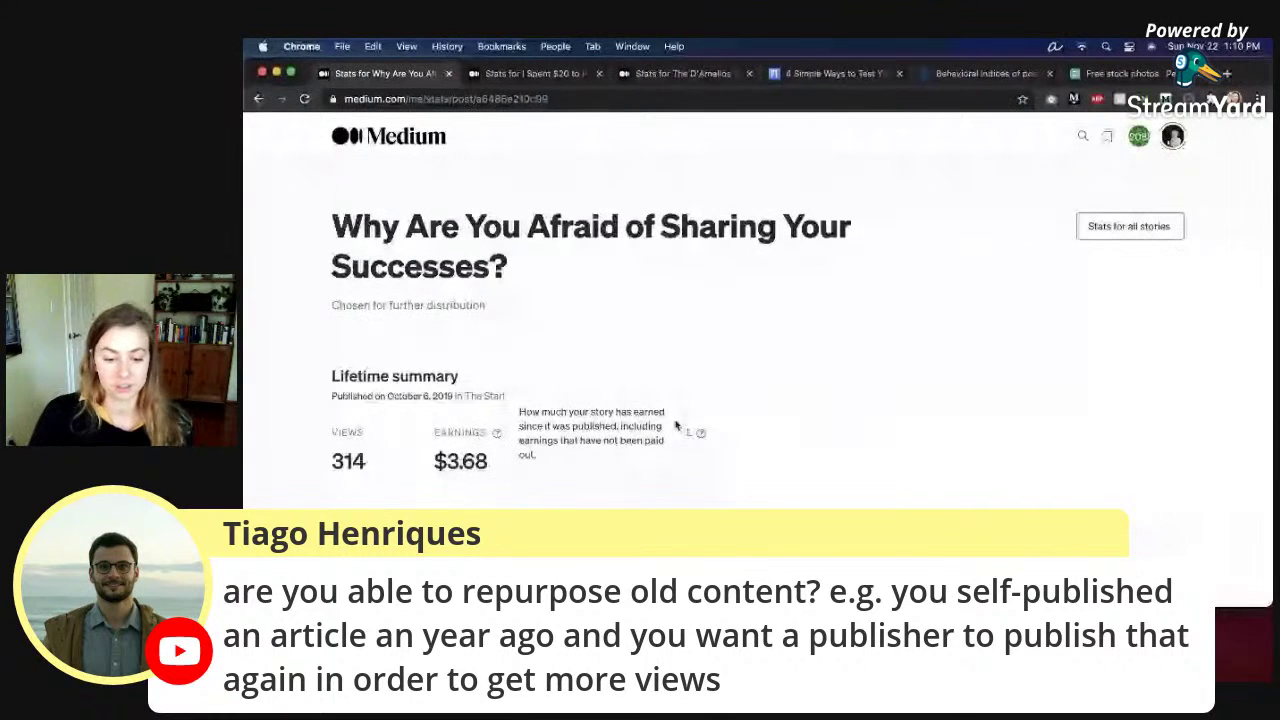
Step: Open the story "Why Are You Afraid of Sharing Your Successes?" from its stats page, reload it, and skim the article
left_click(625, 250)
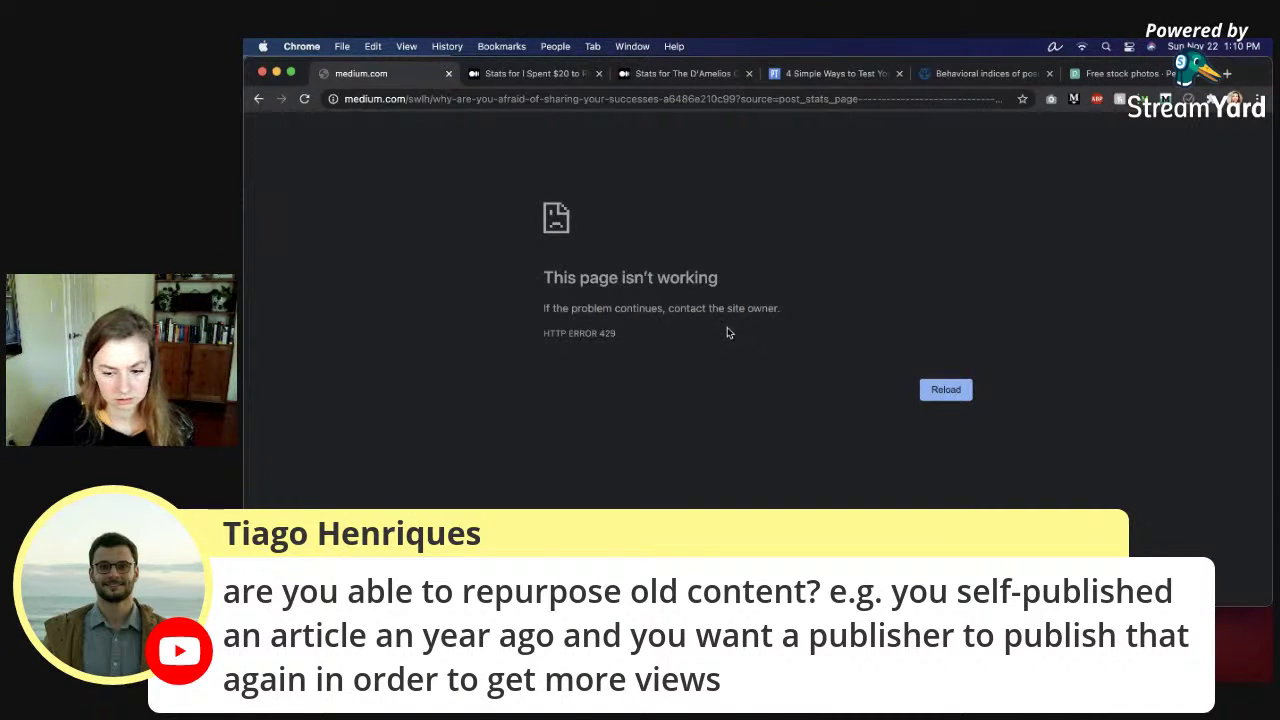
left_click(664, 100)
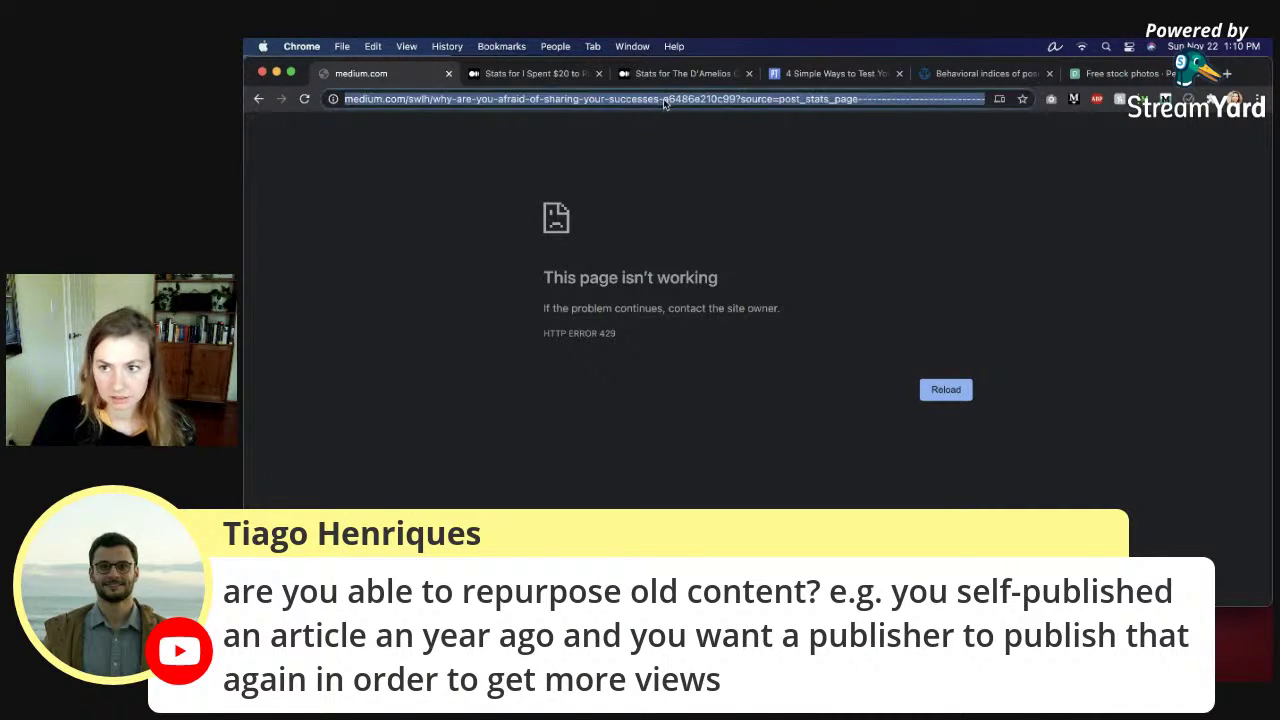
left_click(666, 100)
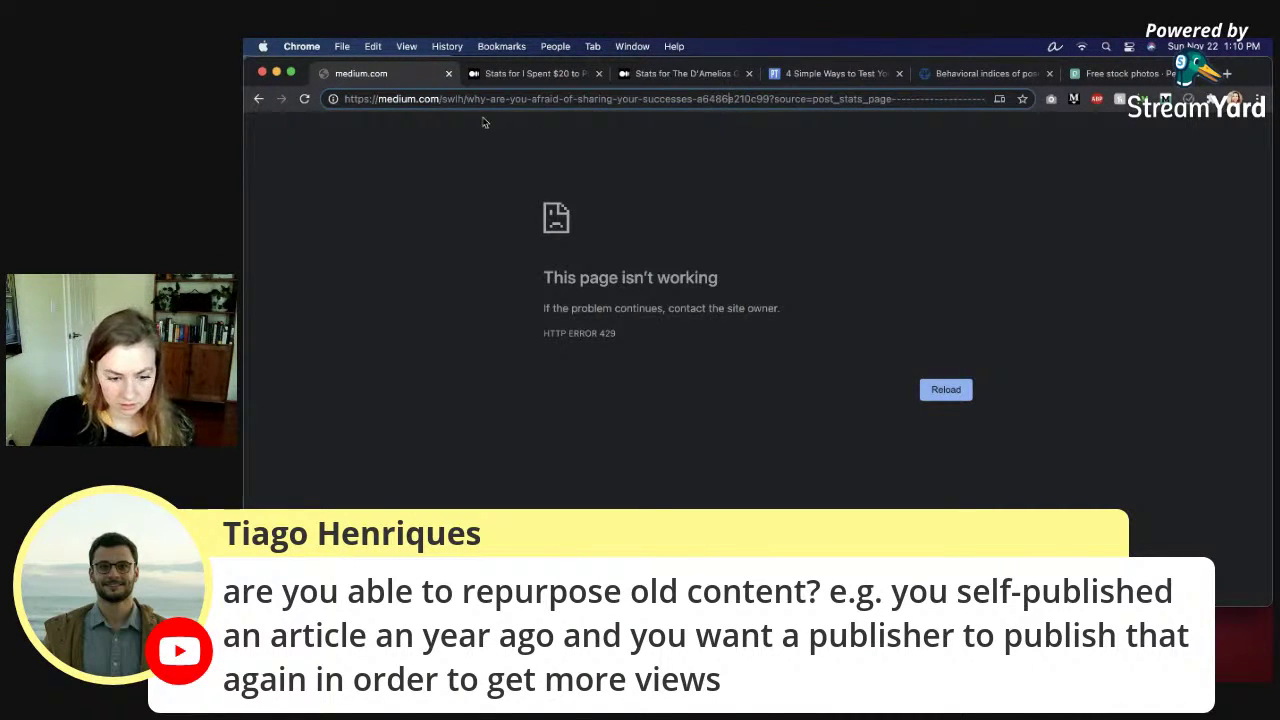
key("Return")
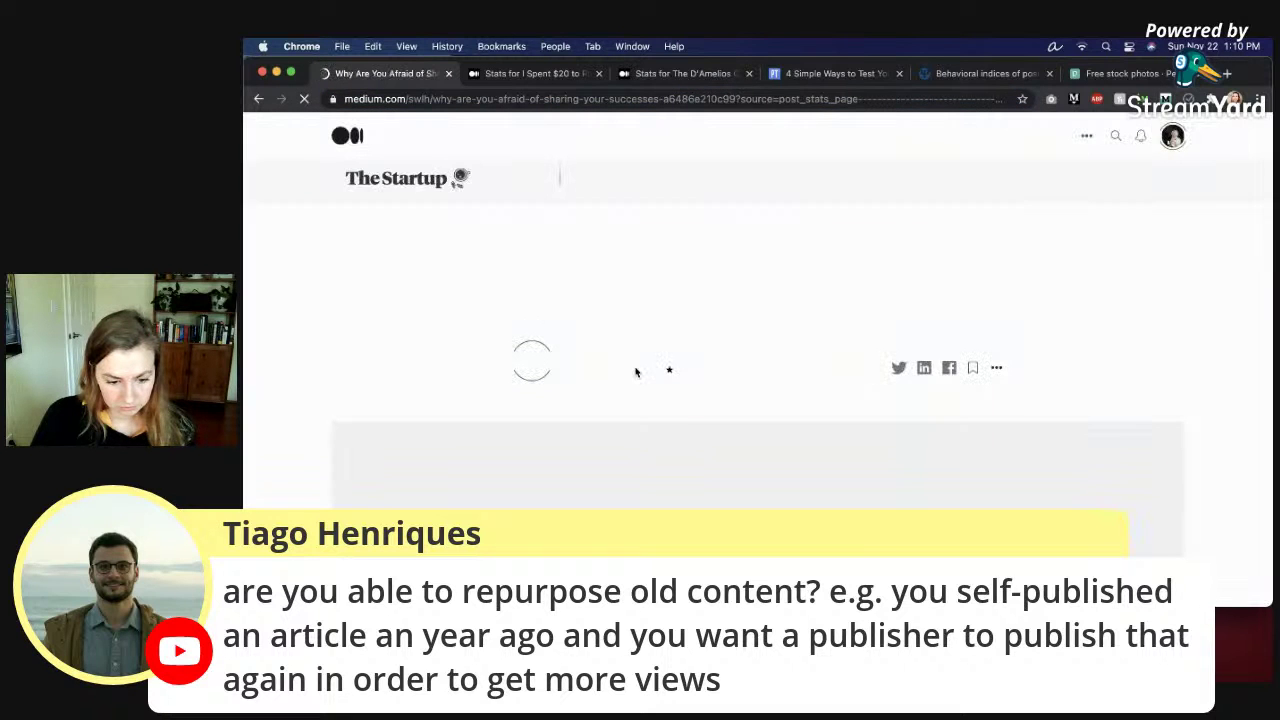
scroll(681, 416, "down", 8)
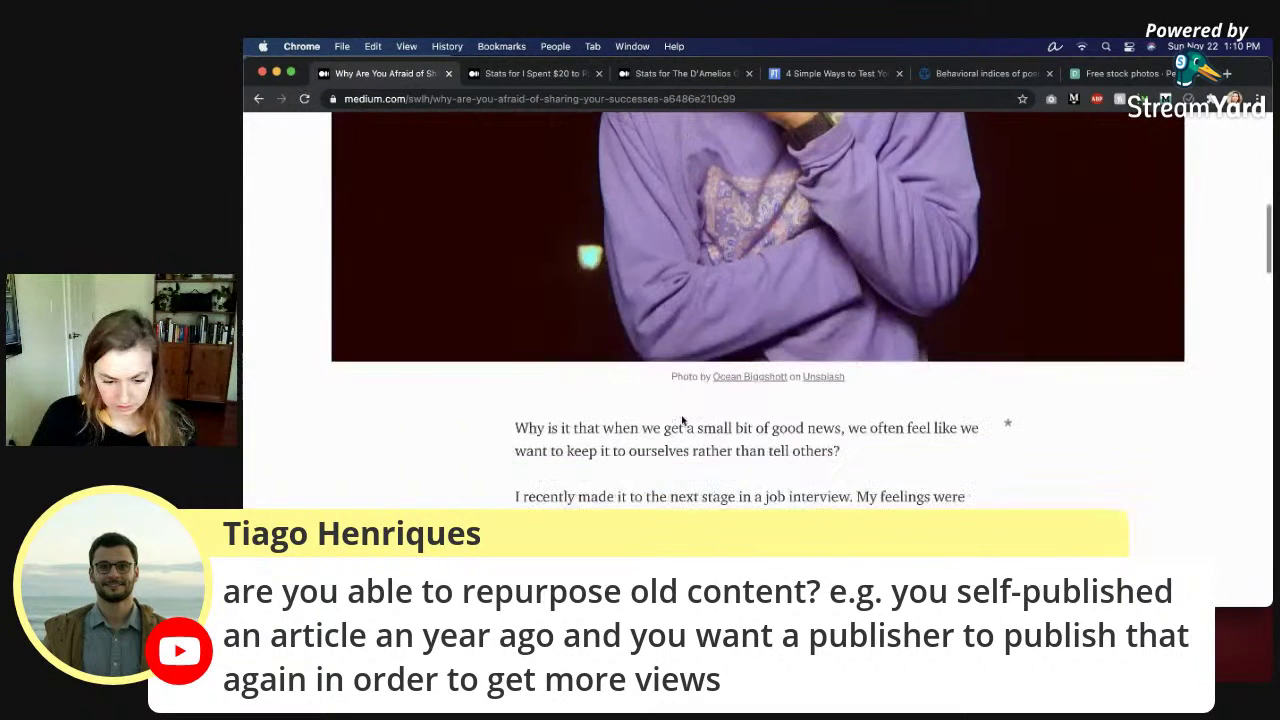
scroll(700, 440, "down", 7)
scroll(778, 473, "up", 10)
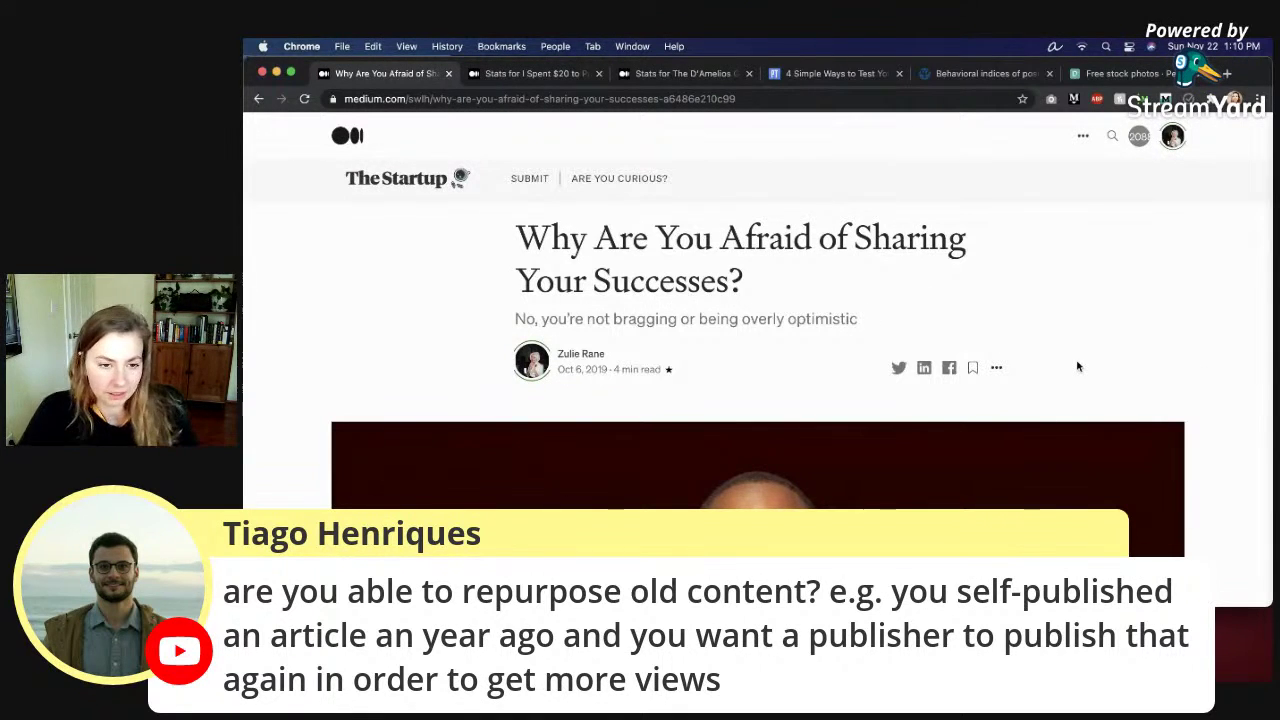
Step: Close the sharing-successes story and the $20 Facebook promotion stats, and open the overall stories stats
left_click(450, 74)
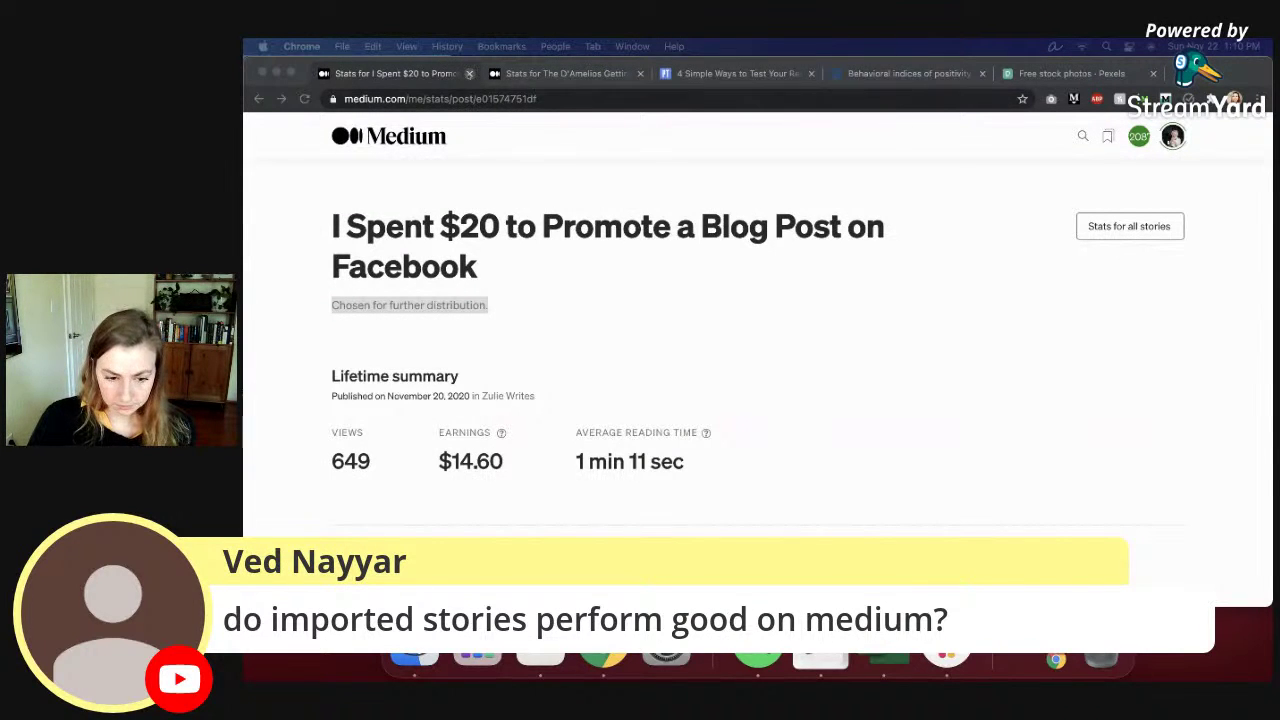
left_click(469, 74)
left_click(1172, 136)
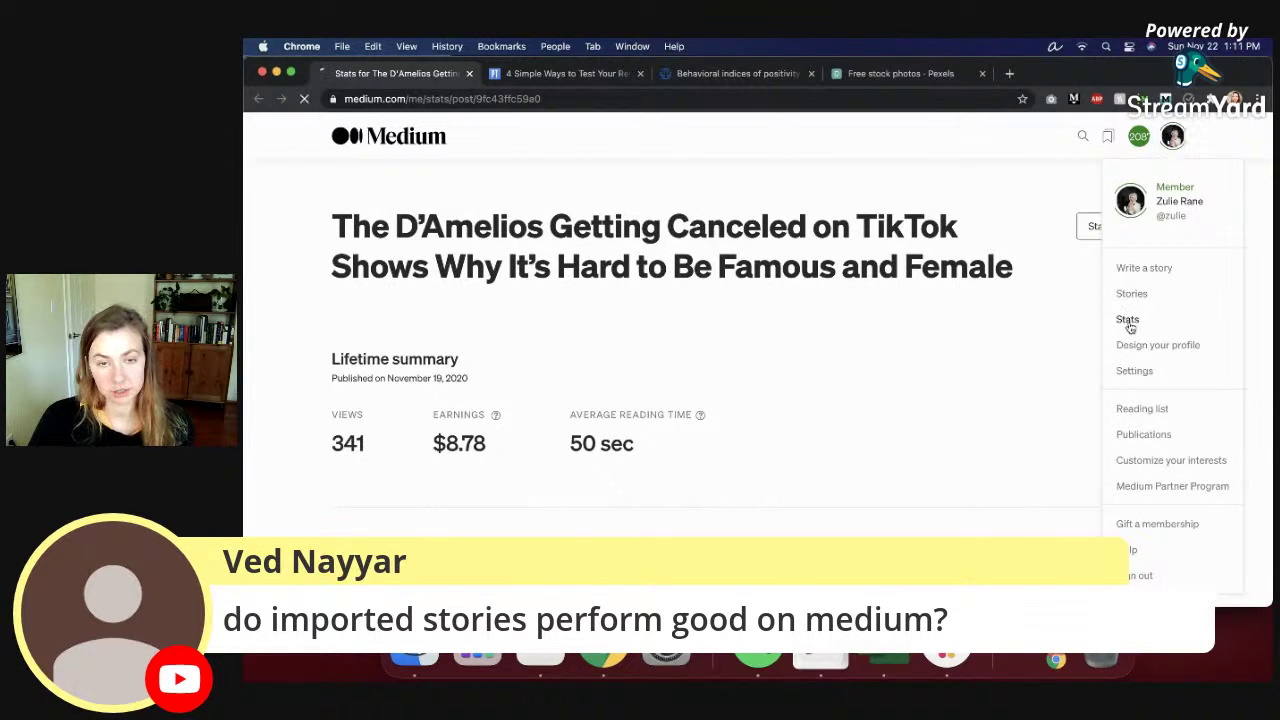
left_click(1127, 319)
scroll(791, 358, "down", 1)
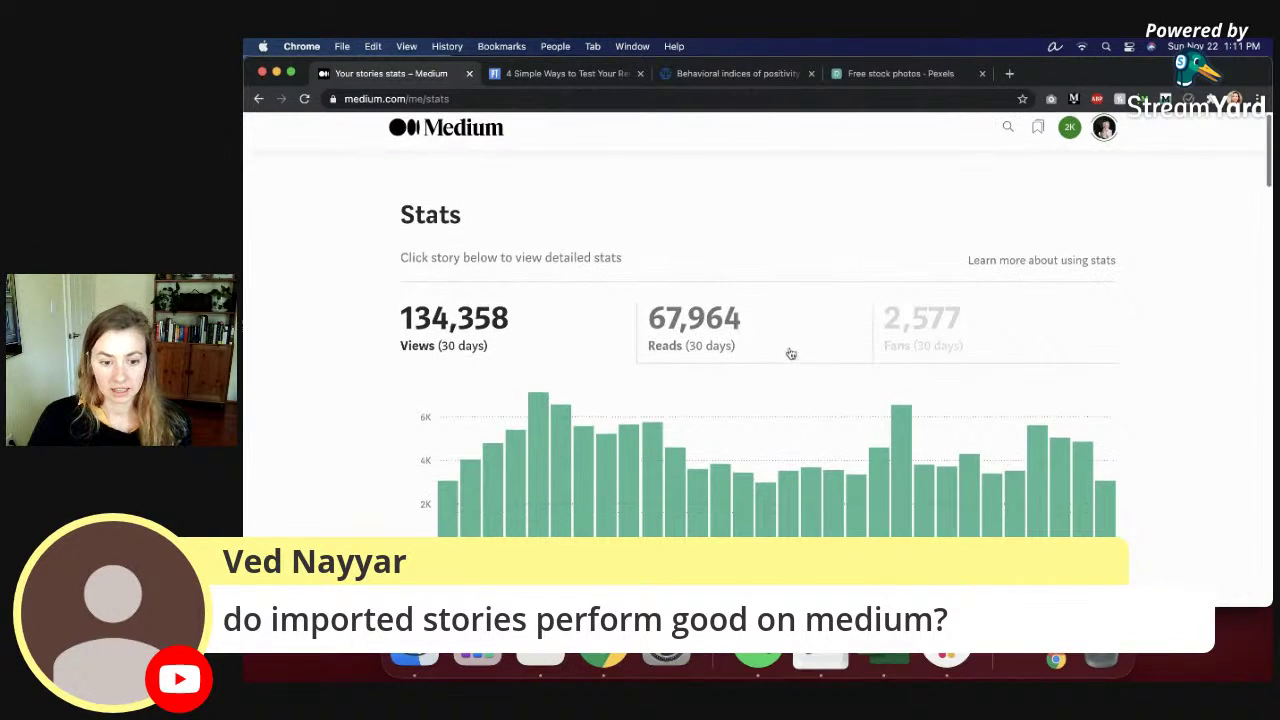
Step: Open the list of your stories and go to the page for importing a story from elsewhere on the internet
left_click(1104, 128)
left_click(1058, 281)
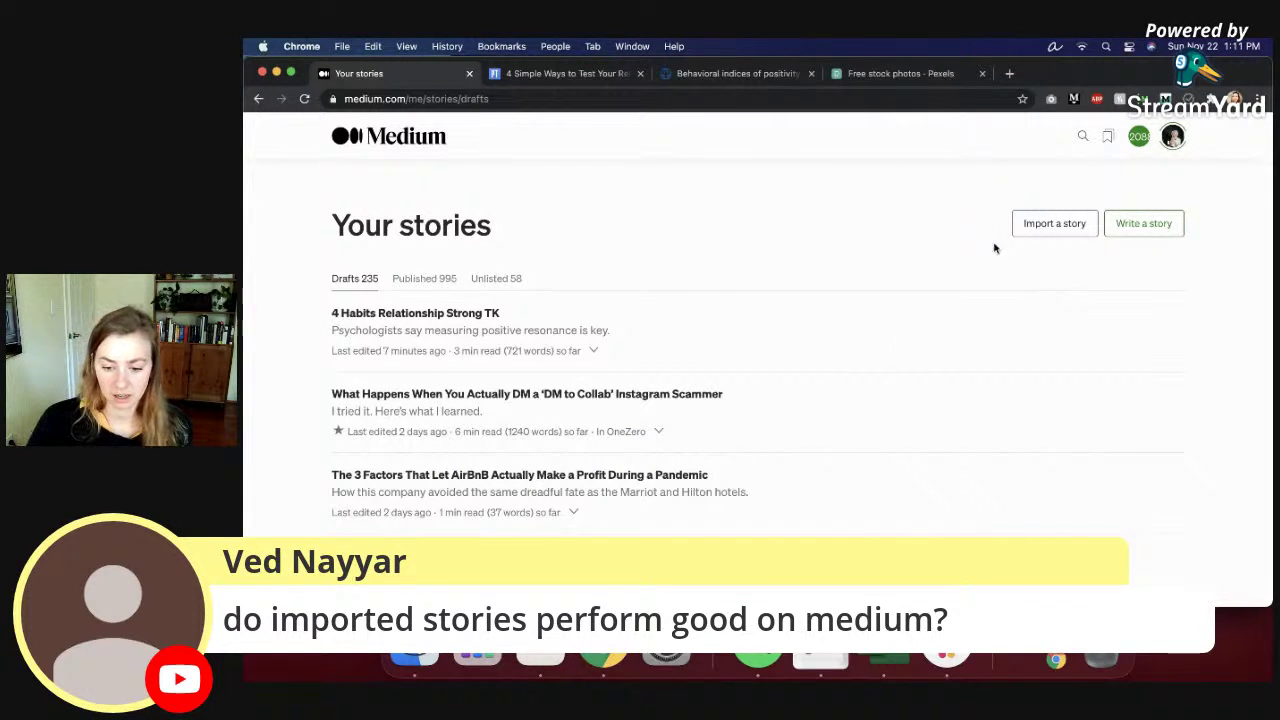
left_click(1047, 232)
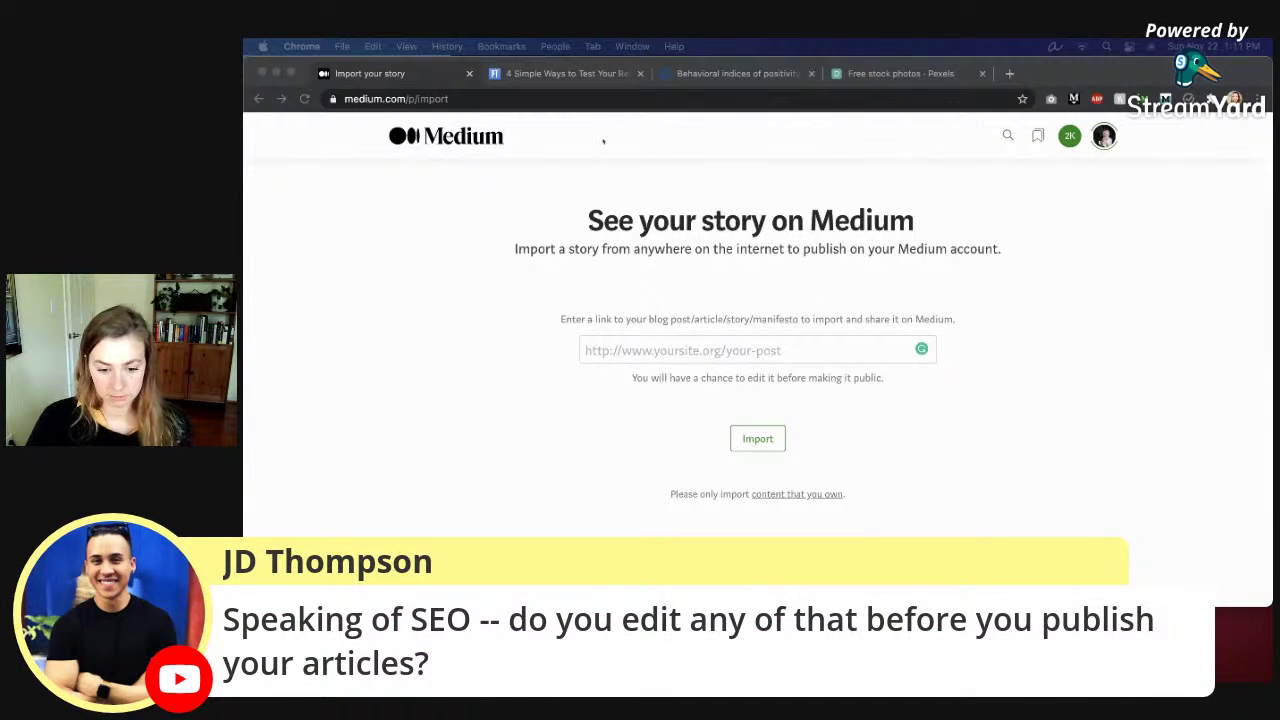
left_click(1030, 234)
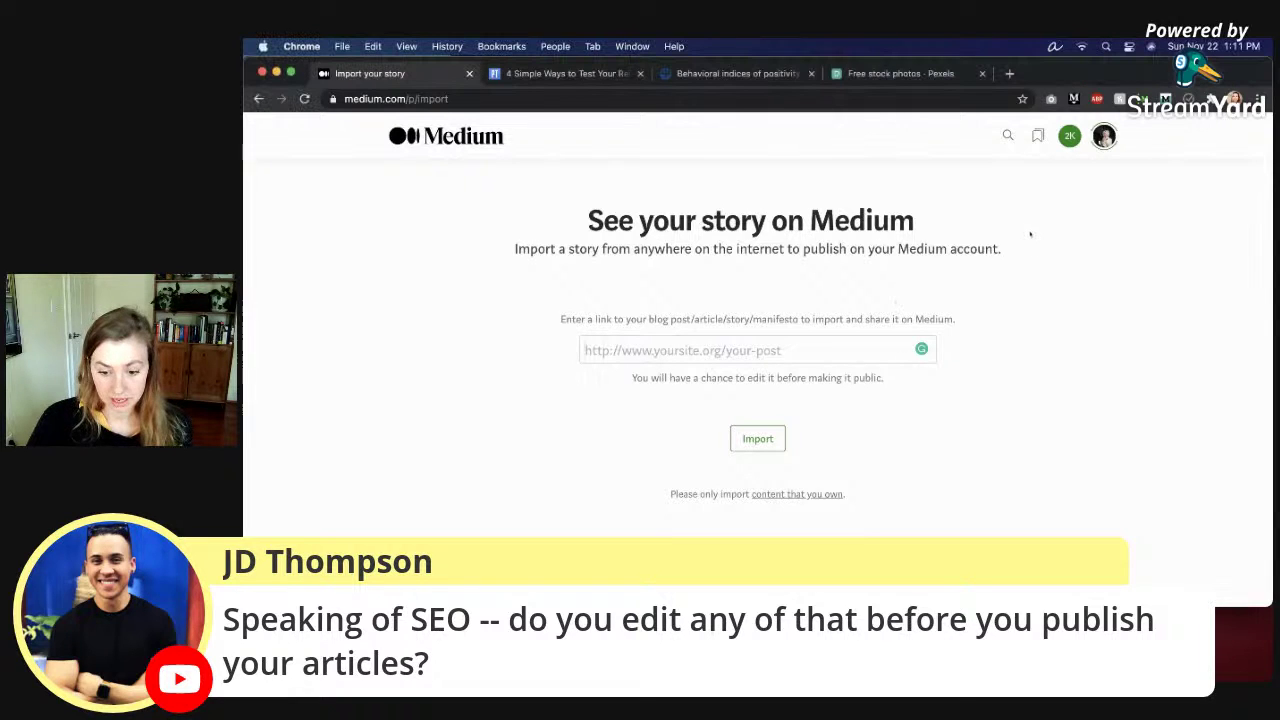
Step: Return to the overall stories stats and open the details of "6 Traits of Deeply Self-Destructive People"
left_click(1103, 140)
left_click(1058, 315)
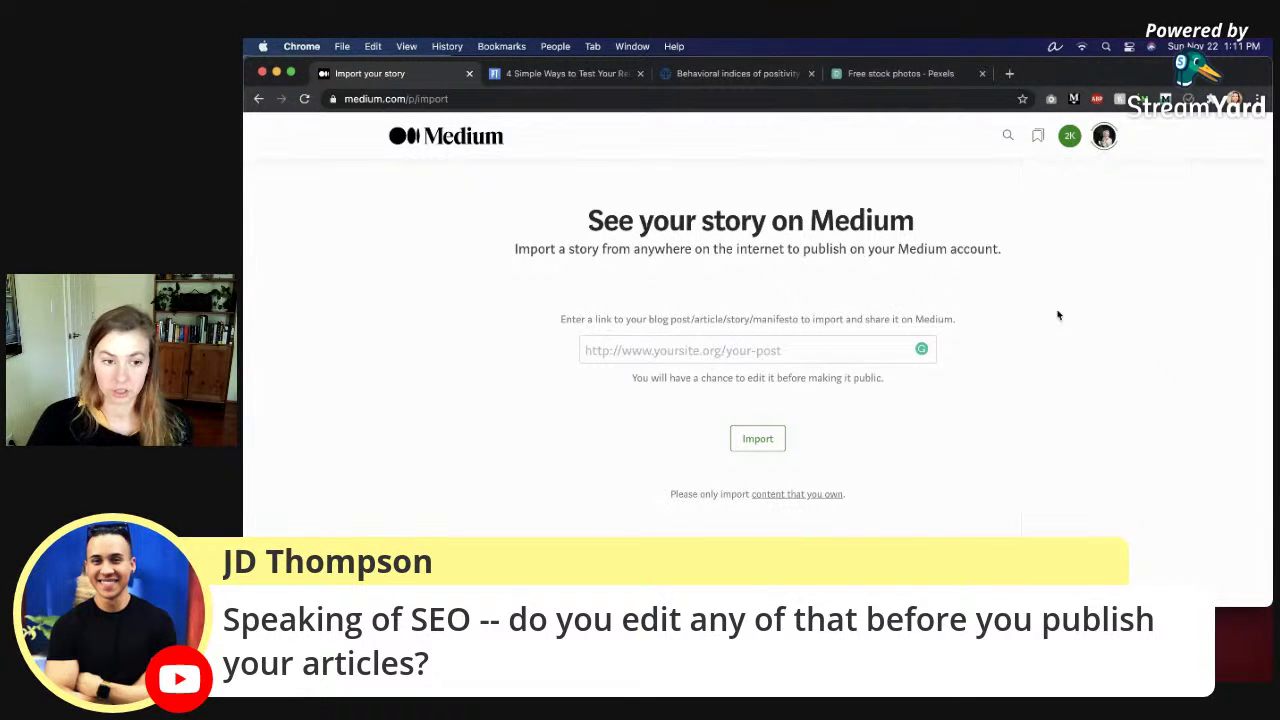
scroll(850, 470, "down", 5)
scroll(854, 479, "down", 4)
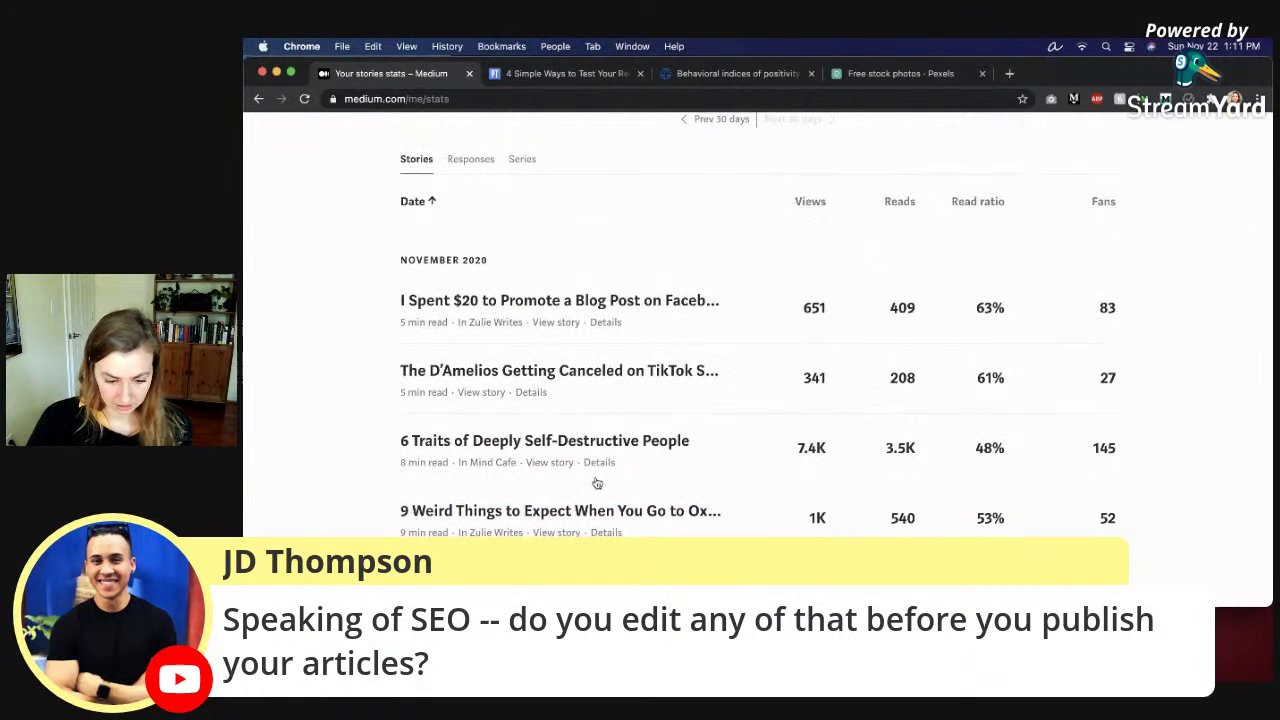
left_click(564, 450)
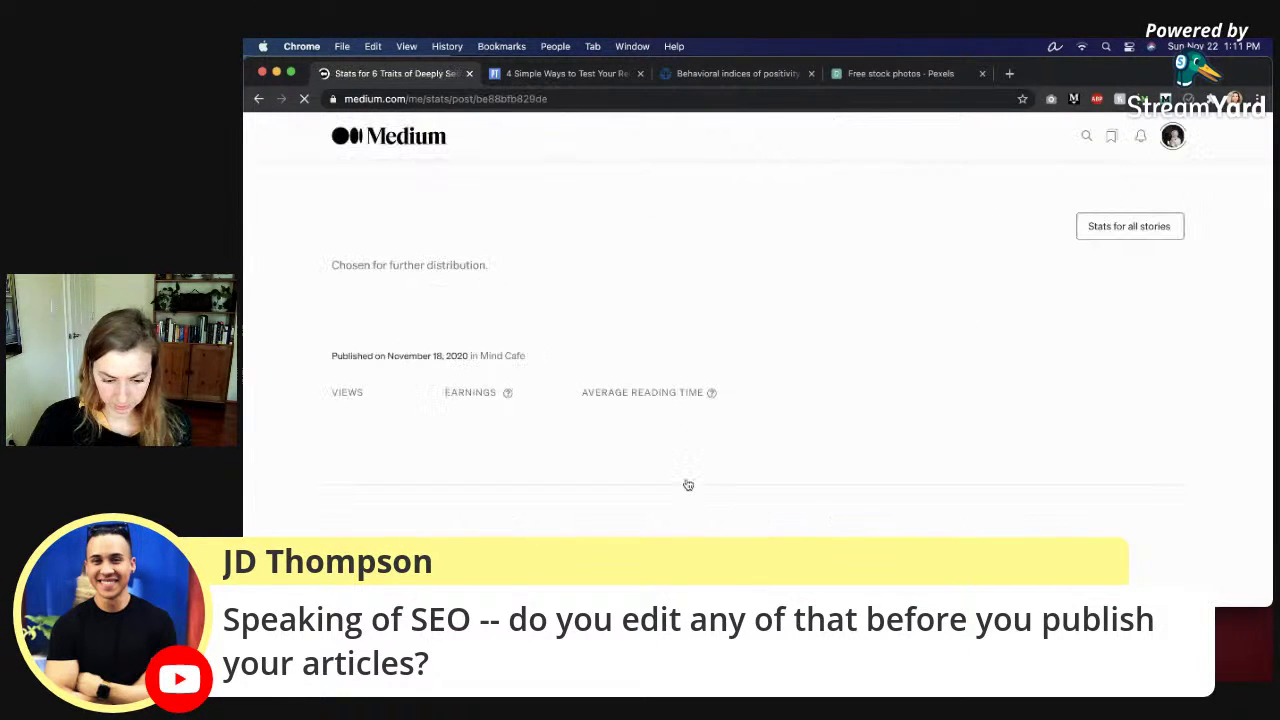
Step: Examine the story's views by traffic source, highlight the google.com referral row, and return to the lifetime summary
scroll(688, 485, "down", 10)
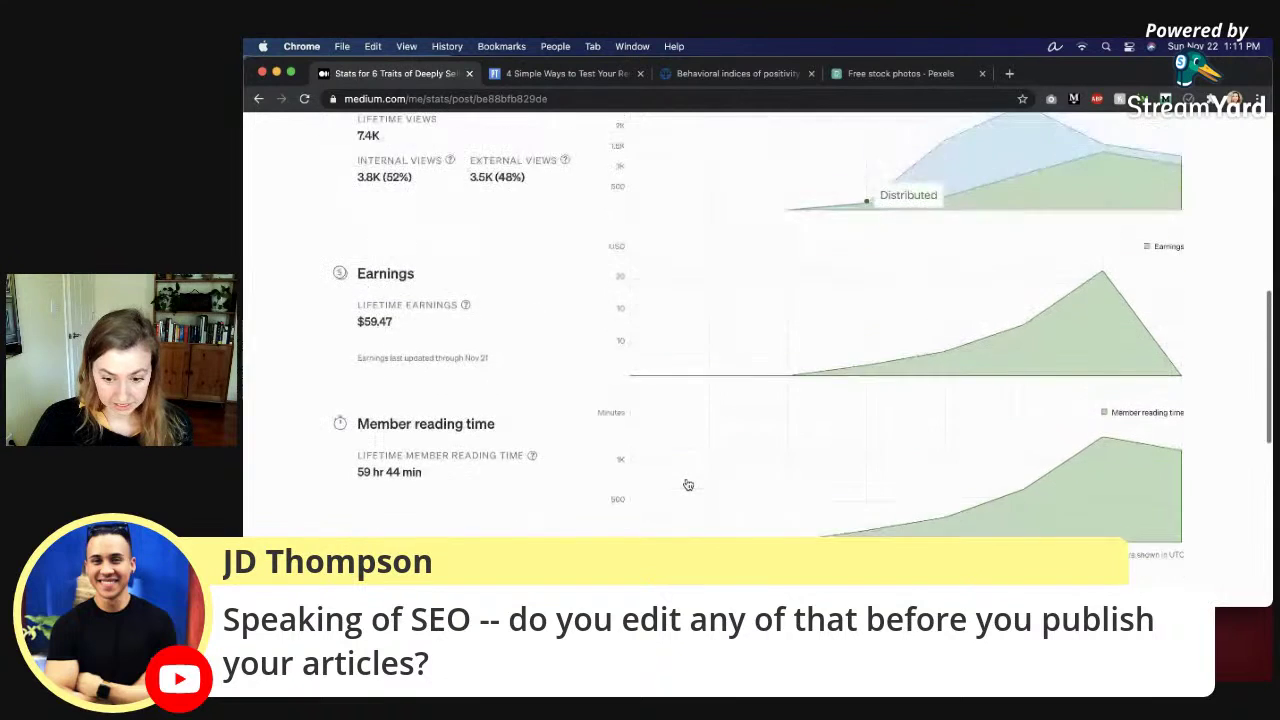
scroll(688, 485, "down", 2)
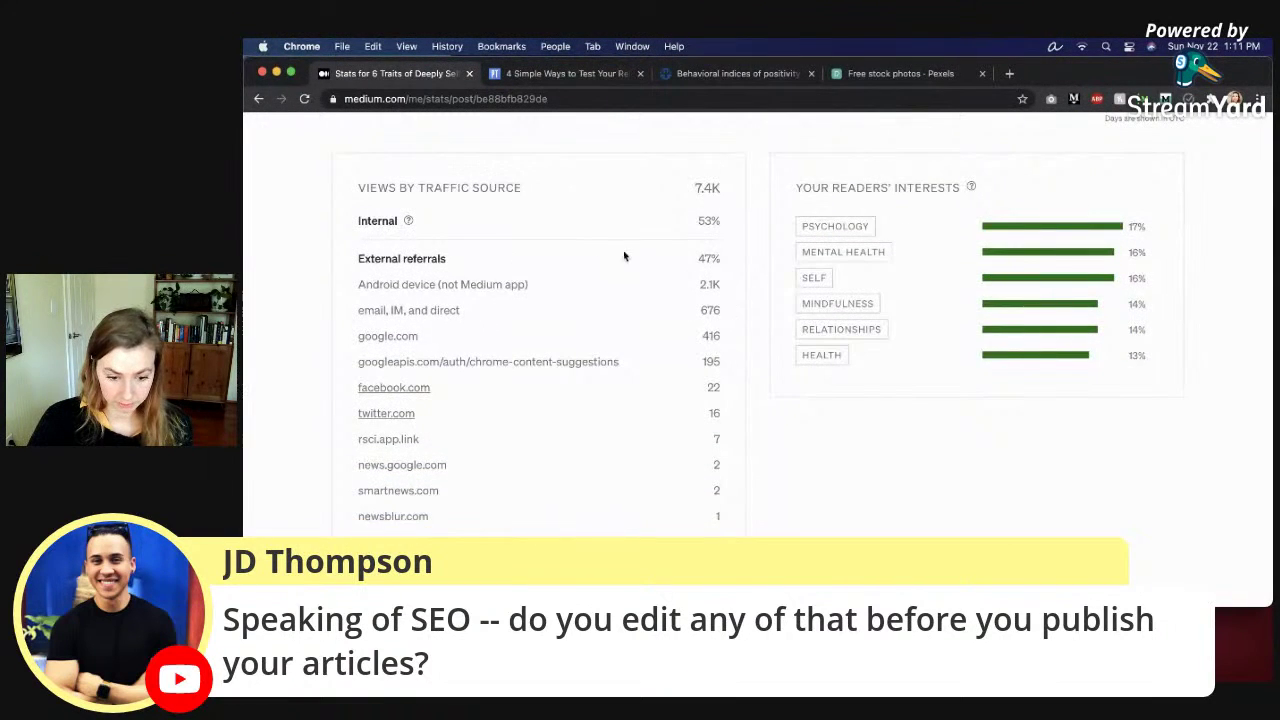
scroll(623, 251, "up", 1)
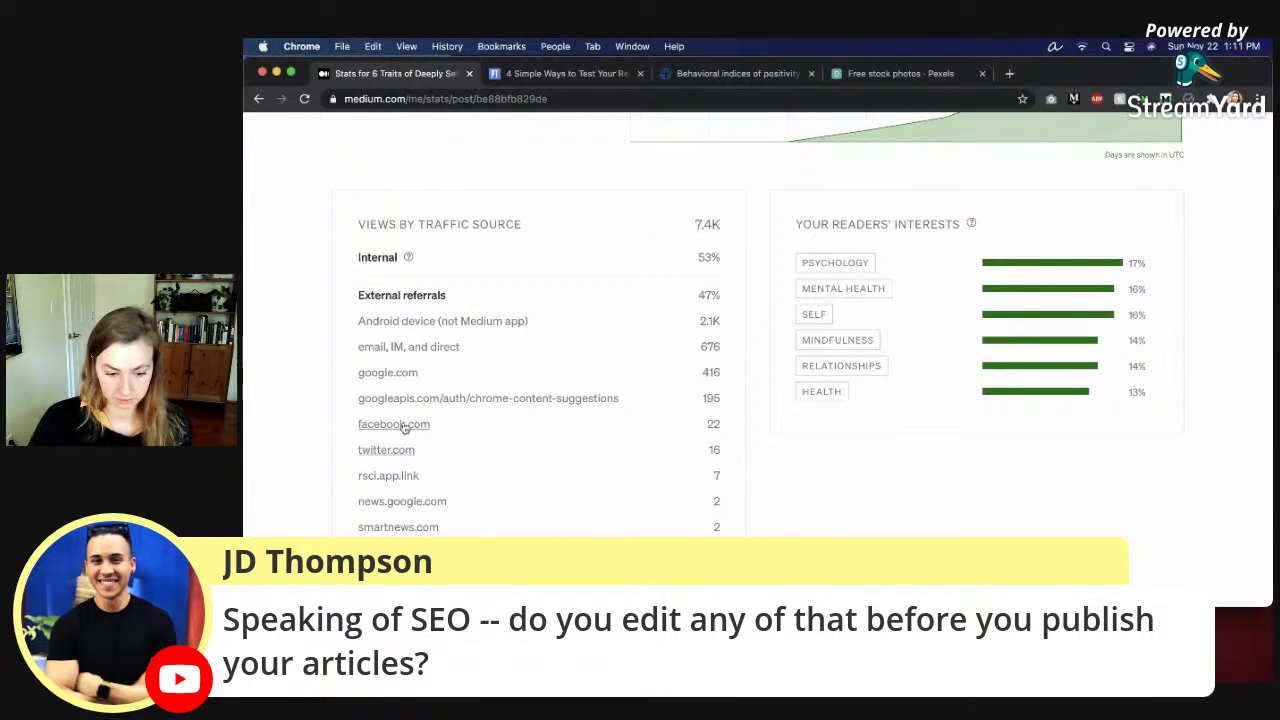
left_click_drag(362, 373, 729, 374)
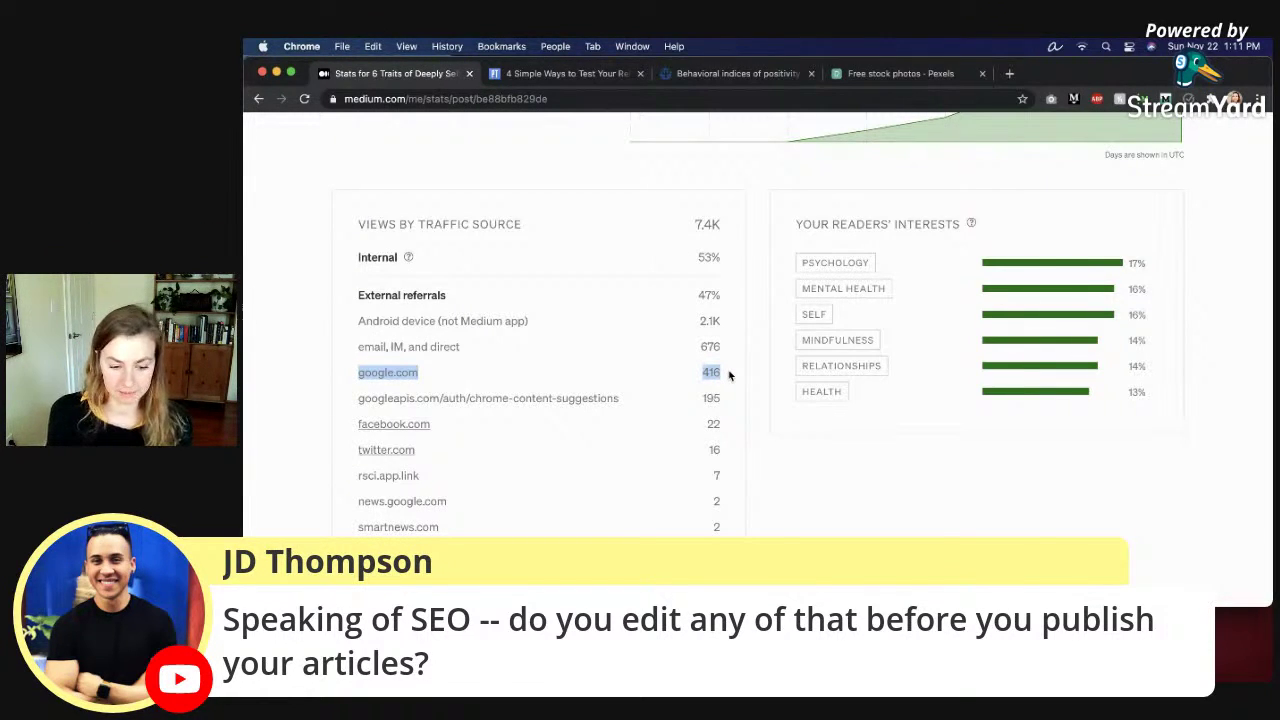
scroll(760, 330, "up", 10)
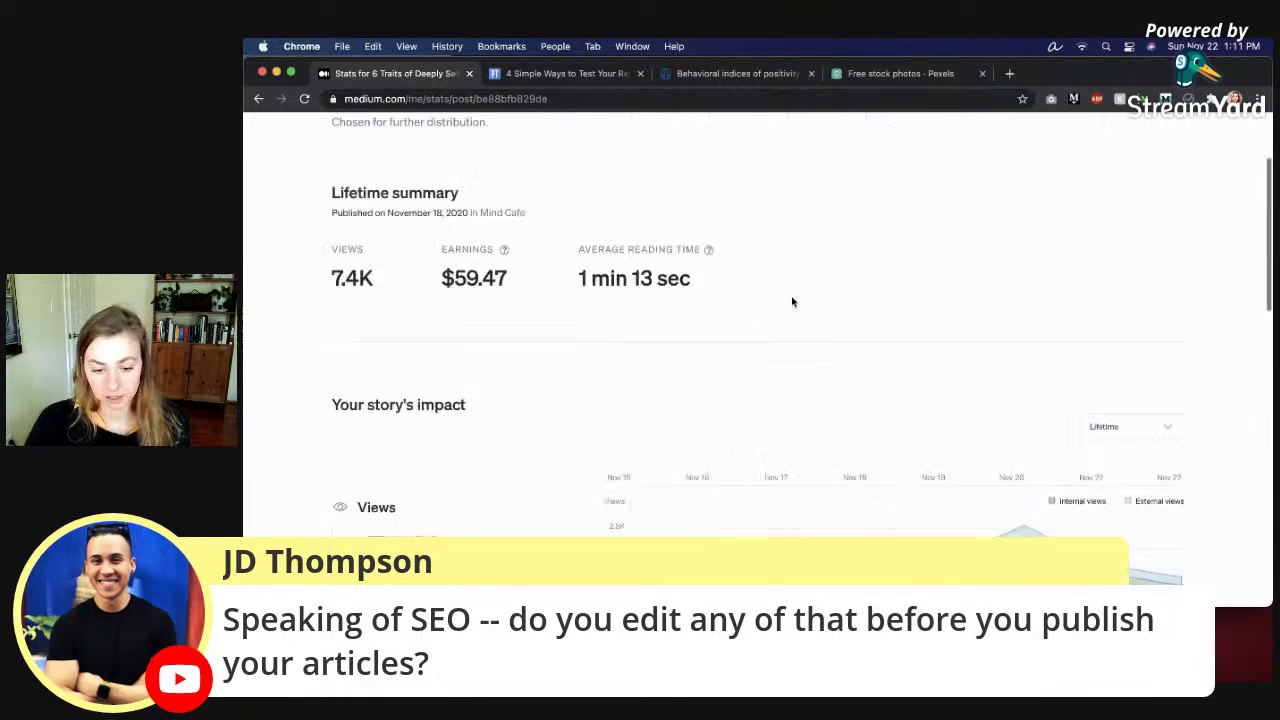
Step: Open the "6 Traits of Deeply Self-Destructive People" story and go to the SEO section of its story settings
left_click(707, 238)
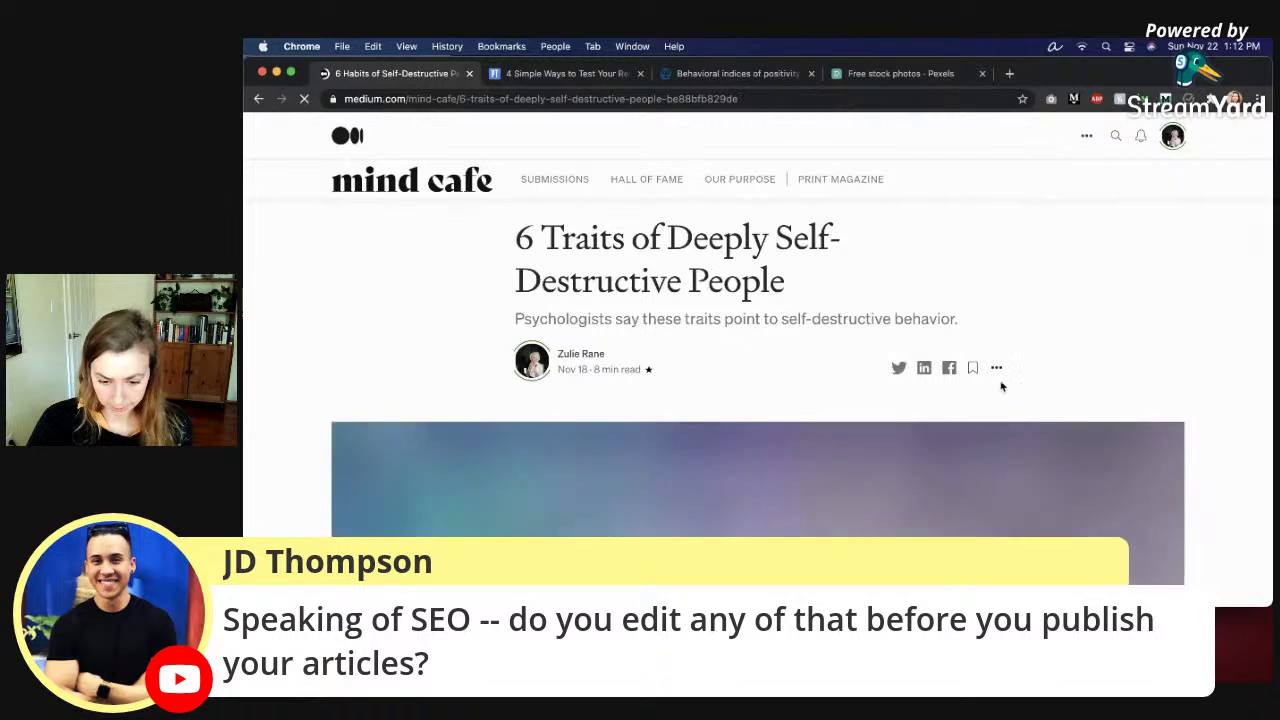
left_click(997, 370)
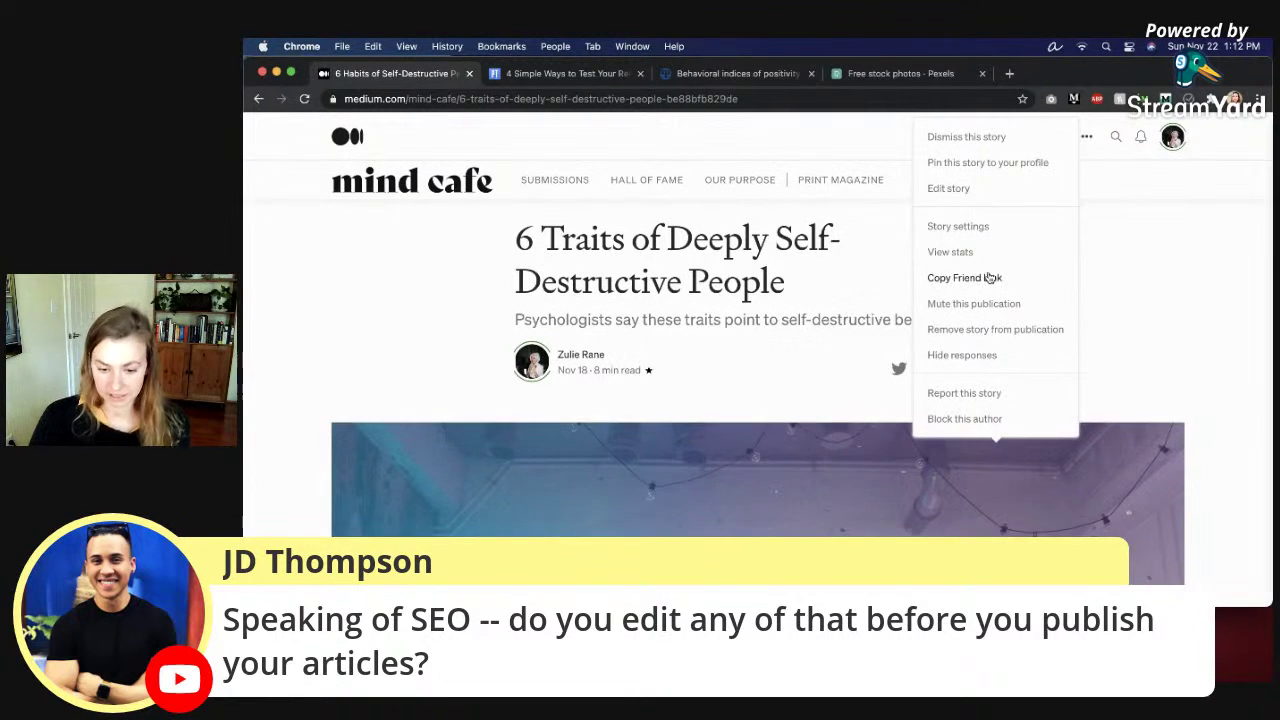
left_click(963, 227)
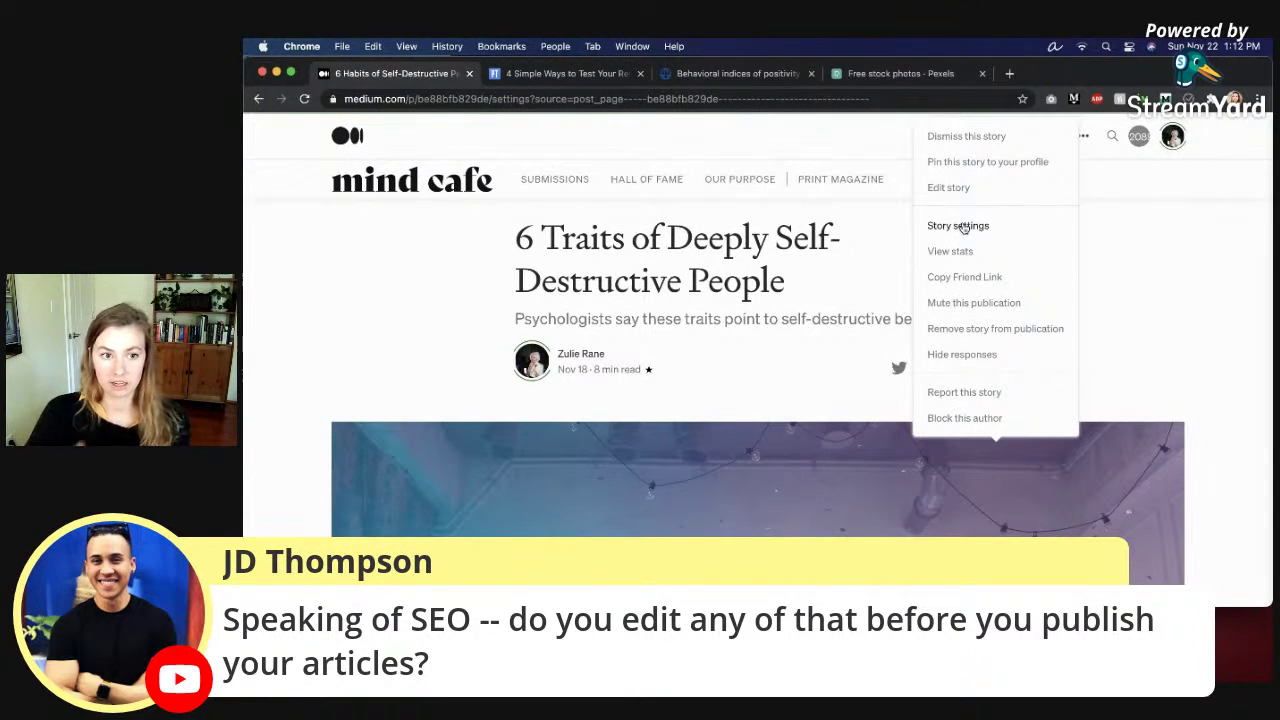
left_click(390, 328)
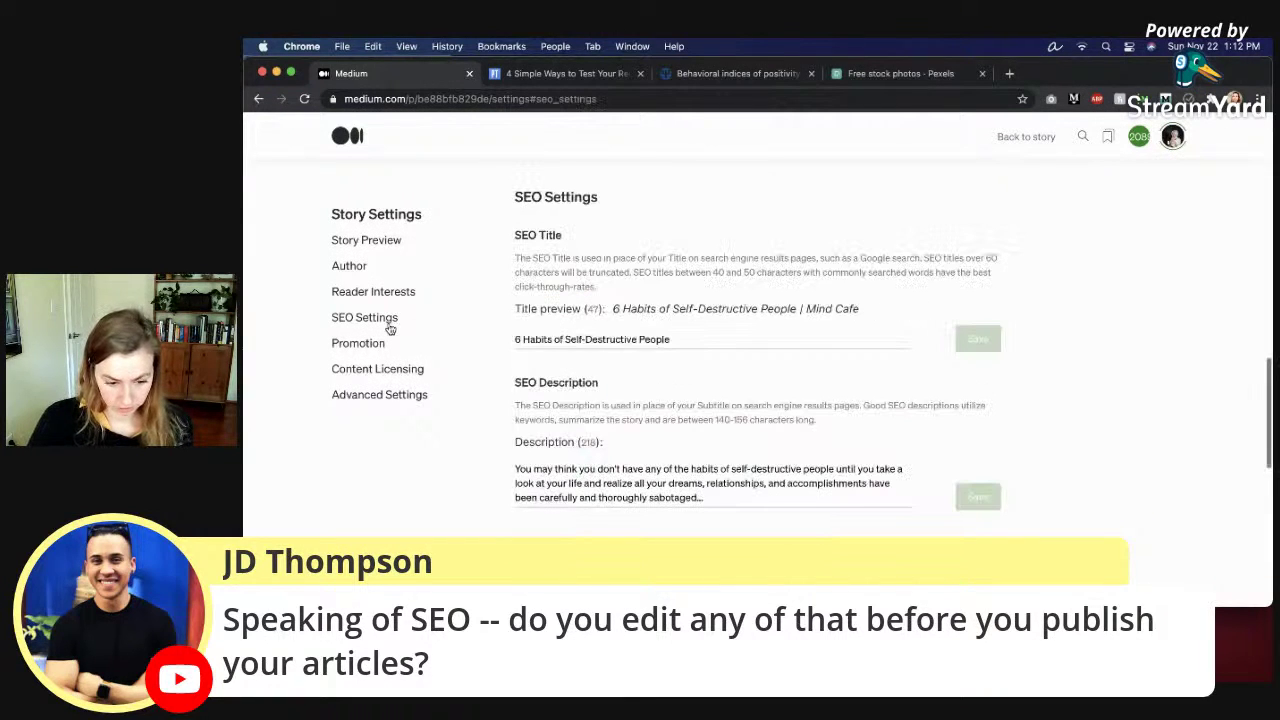
Step: Replace the SEO title with "How to tell if you're self destructive?" and clear the title field again
left_click(686, 341)
left_click_drag(710, 342, 505, 343)
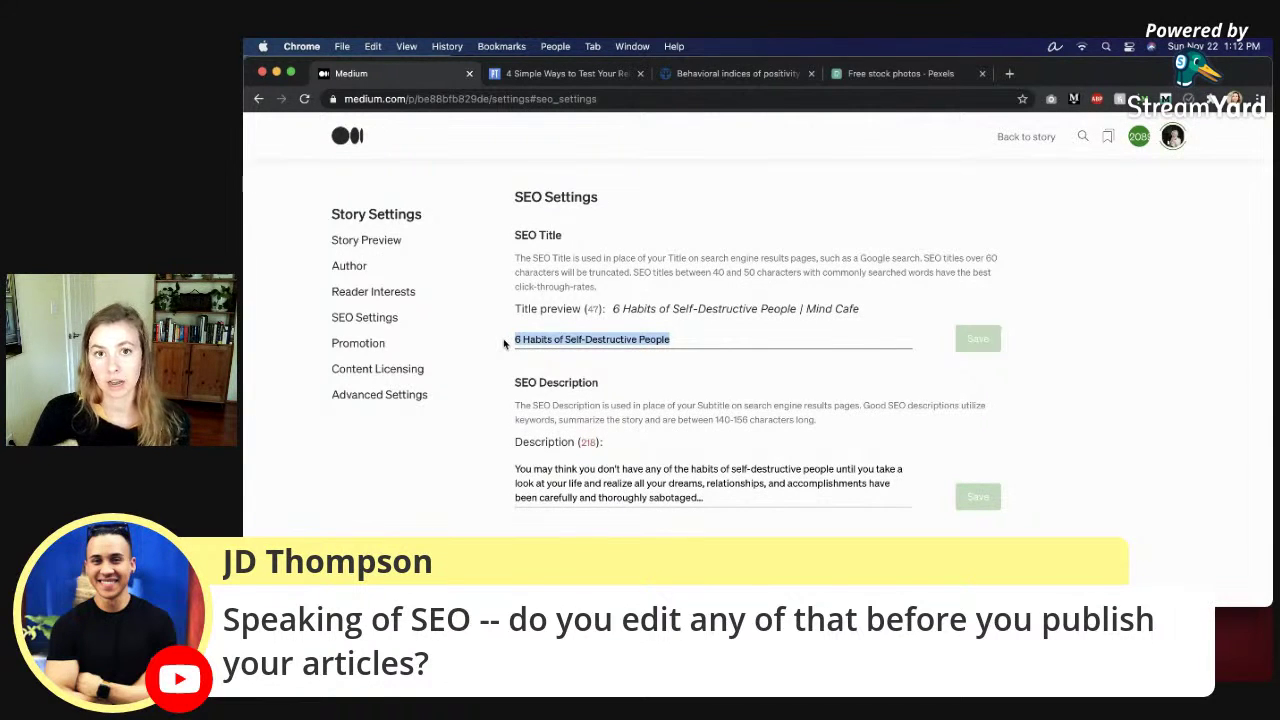
left_click(668, 340)
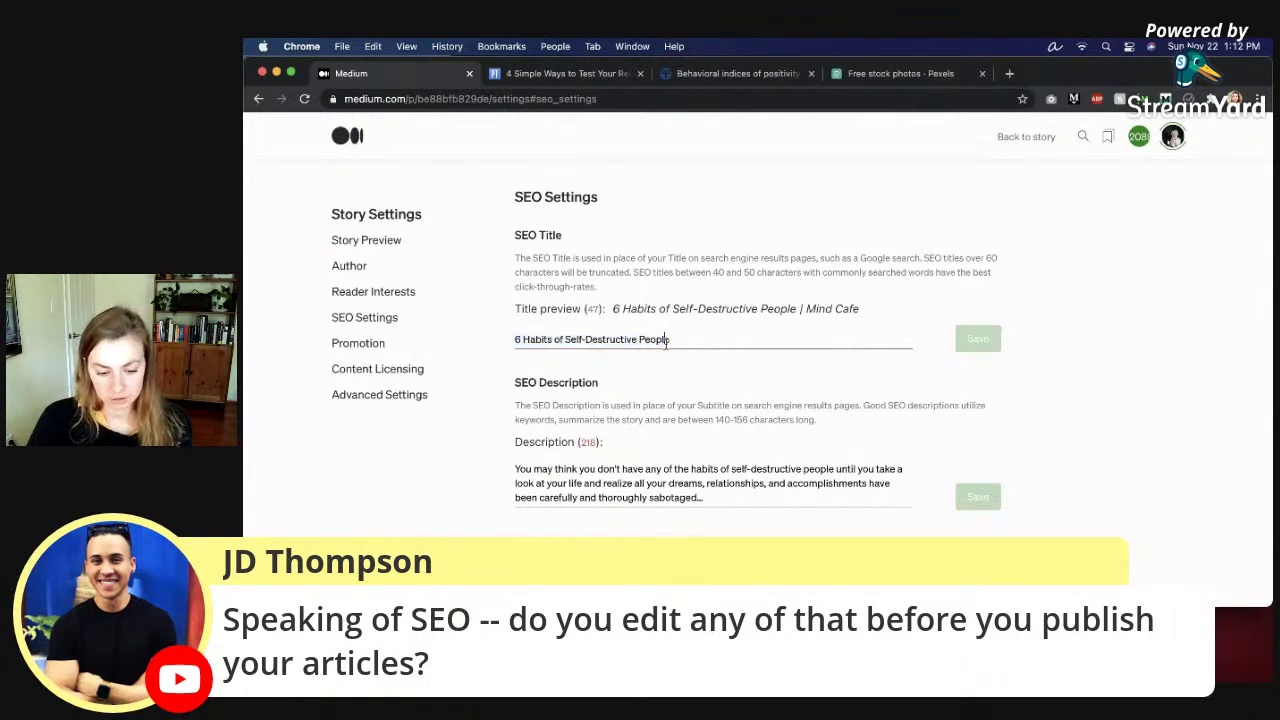
left_click_drag(566, 340, 478, 339)
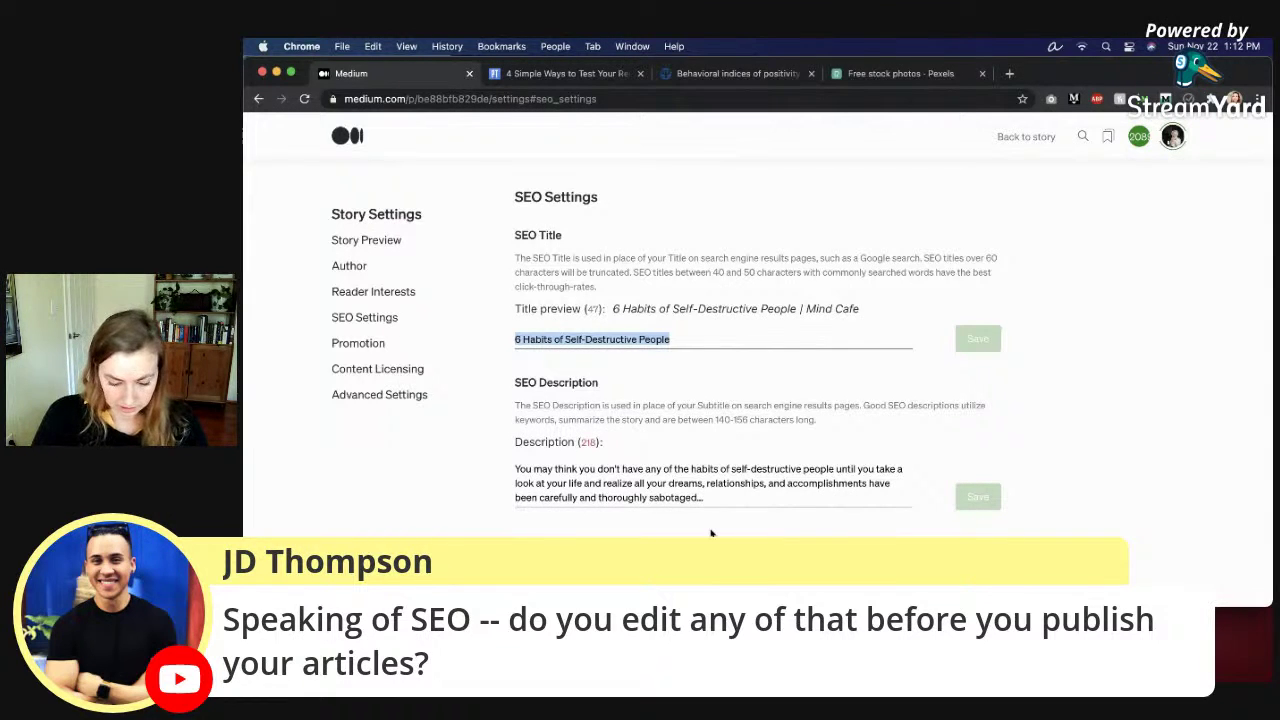
type("How to tell if o")
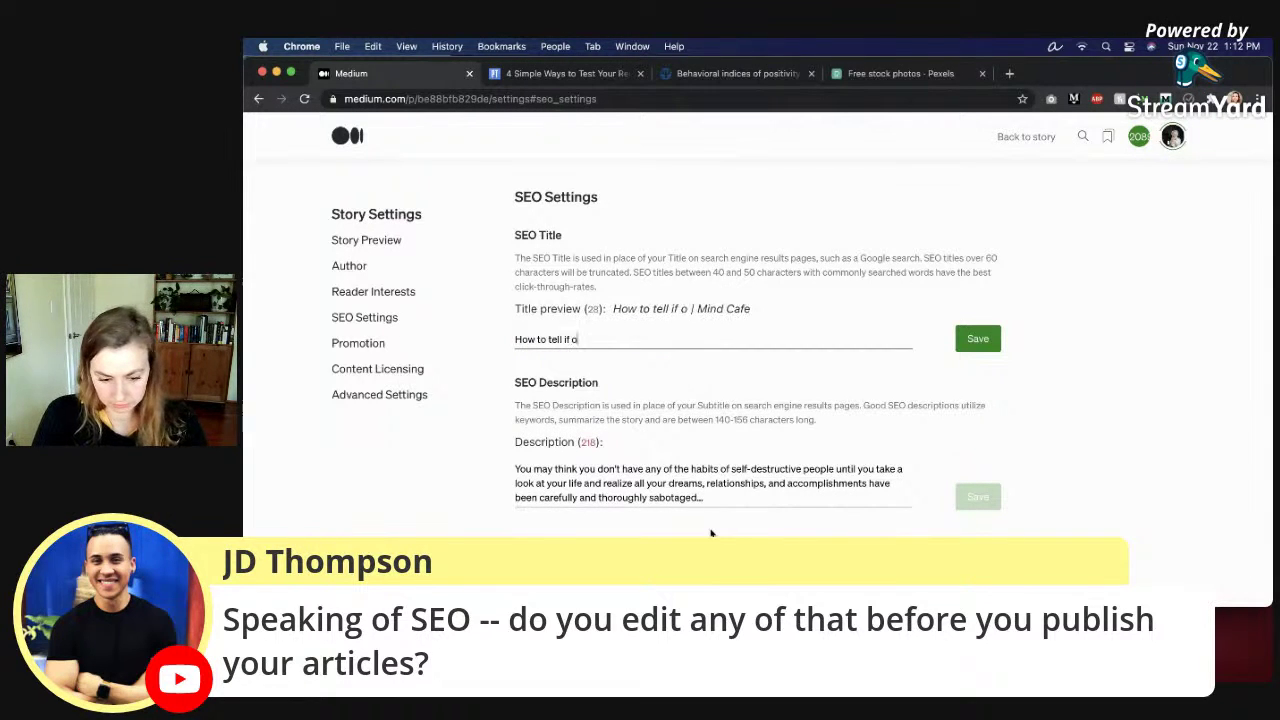
key("BackSpace")
type("you're ")
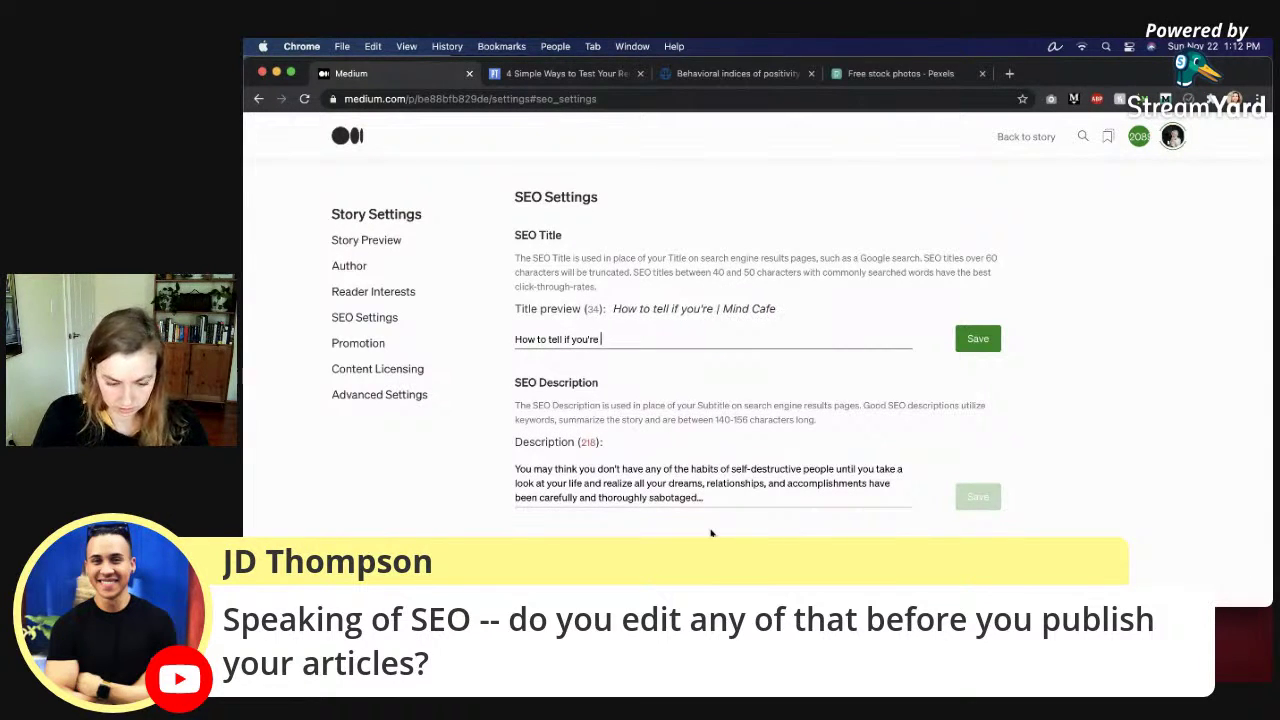
type("self destructive?")
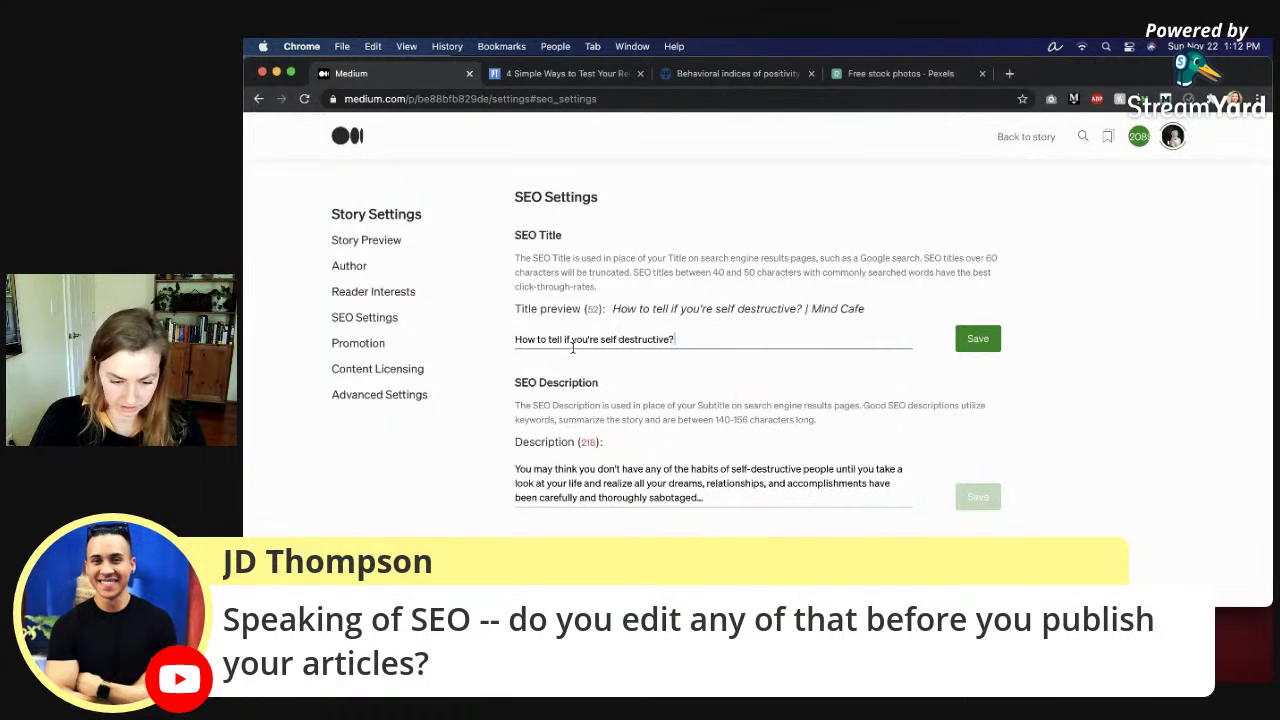
key("super+a")
key("BackSpace")
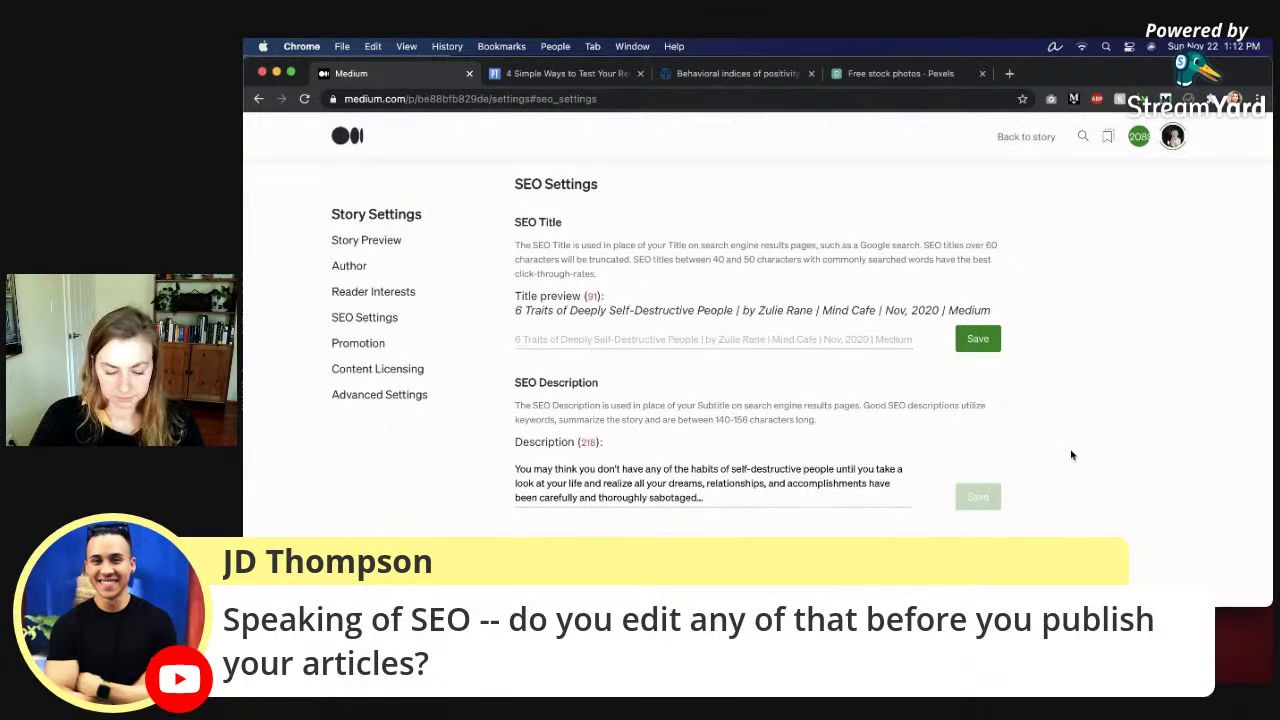
Step: Review the SEO description, highlighting its self-destructive people wording, and look through the promotion and reader interest tag settings
scroll(750, 329, "down", 2)
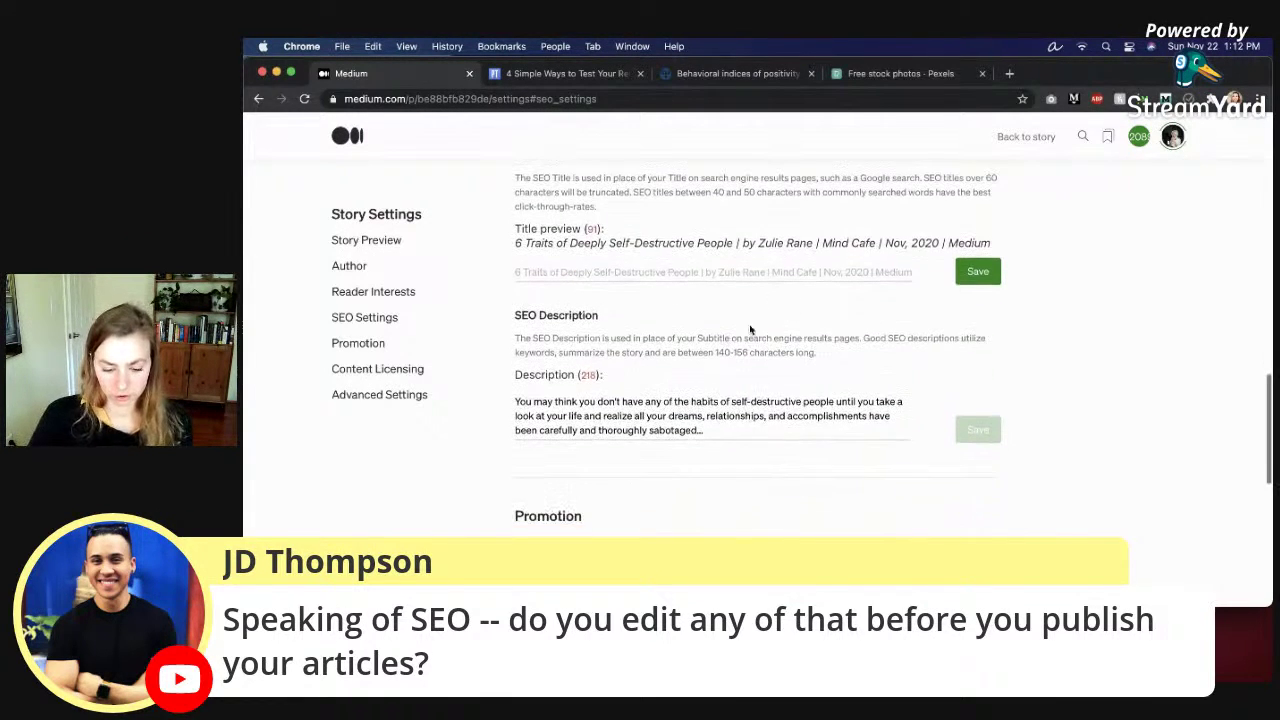
left_click_drag(733, 401, 828, 398)
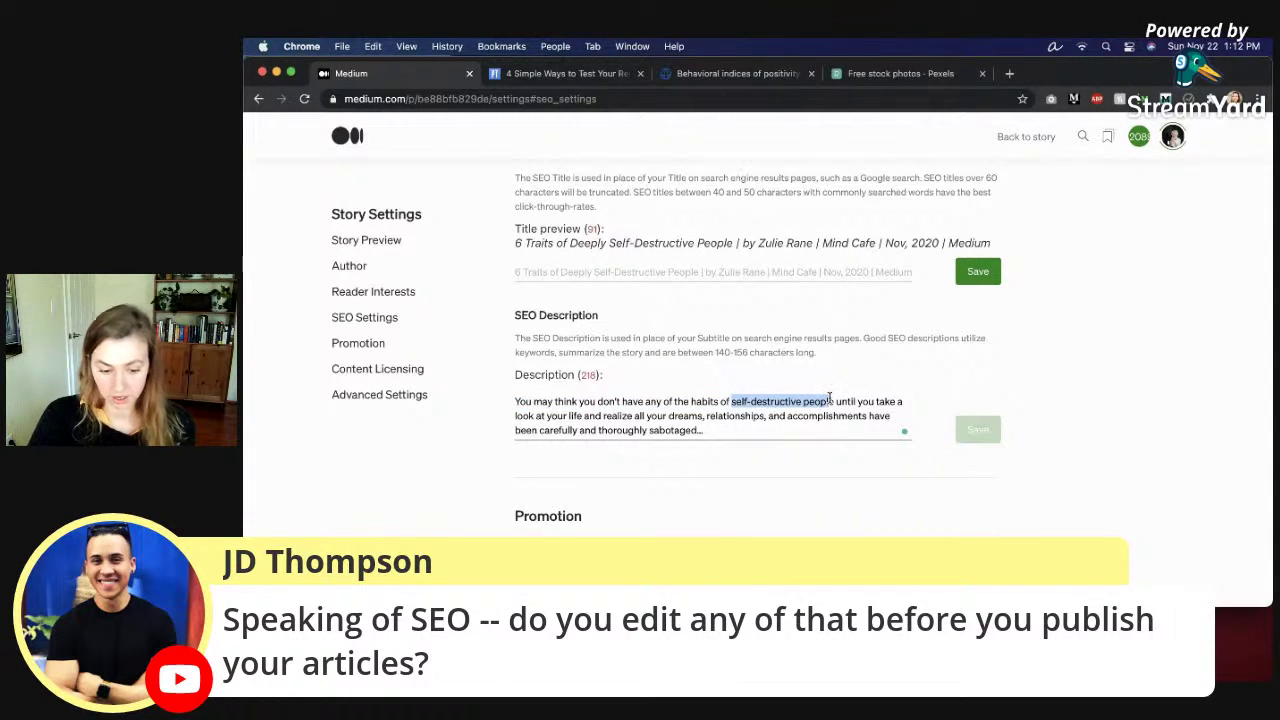
left_click(754, 430)
scroll(806, 433, "down", 3)
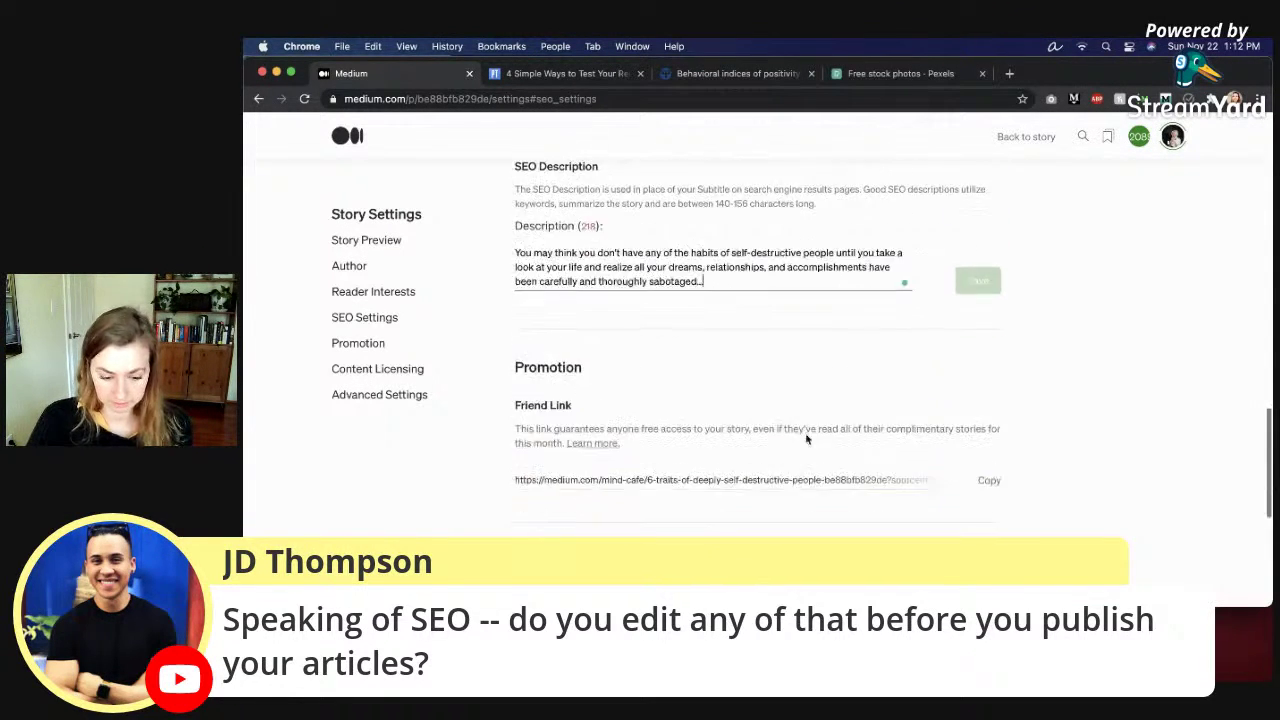
scroll(807, 439, "up", 2)
scroll(807, 439, "up", 3)
scroll(807, 439, "down", 5)
scroll(807, 439, "up", 1)
scroll(807, 439, "up", 5)
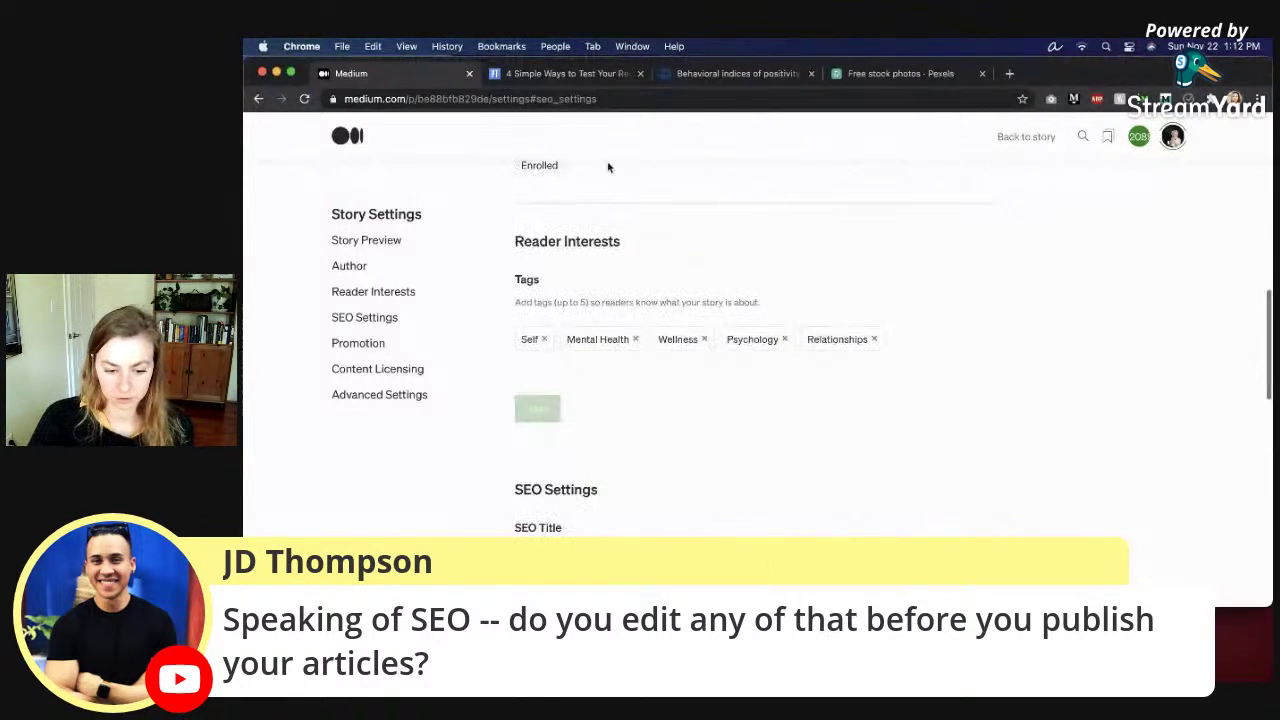
Step: Return to the "6 Traits of Deeply Self-Destructive People" story and highlight "You're Bad at Things." in its second section heading
left_click(259, 99)
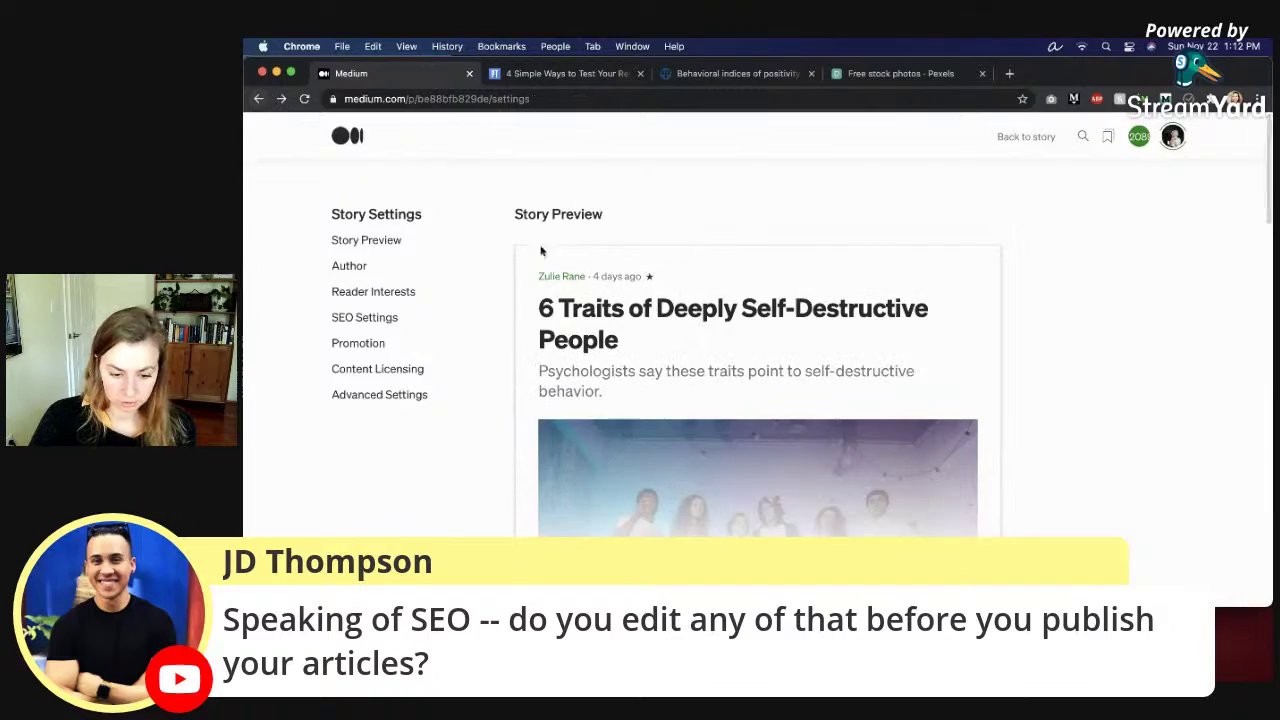
left_click(583, 316)
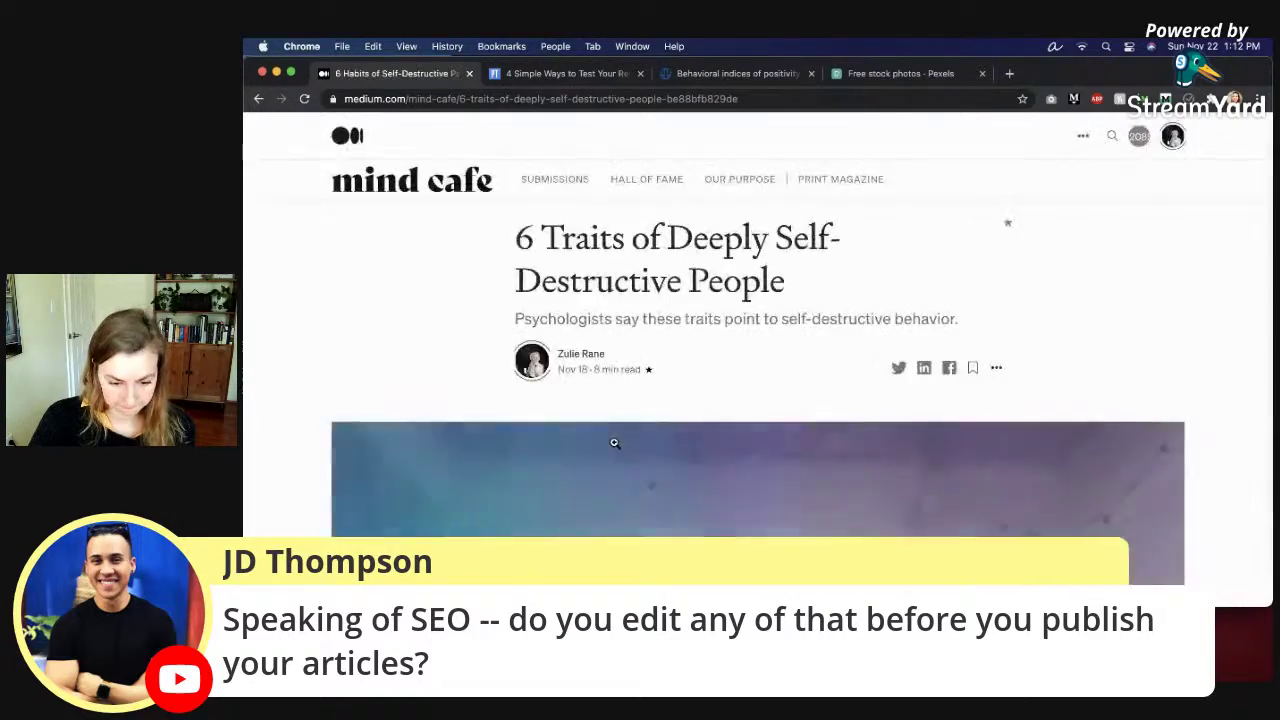
scroll(612, 443, "down", 15)
scroll(614, 443, "down", 5)
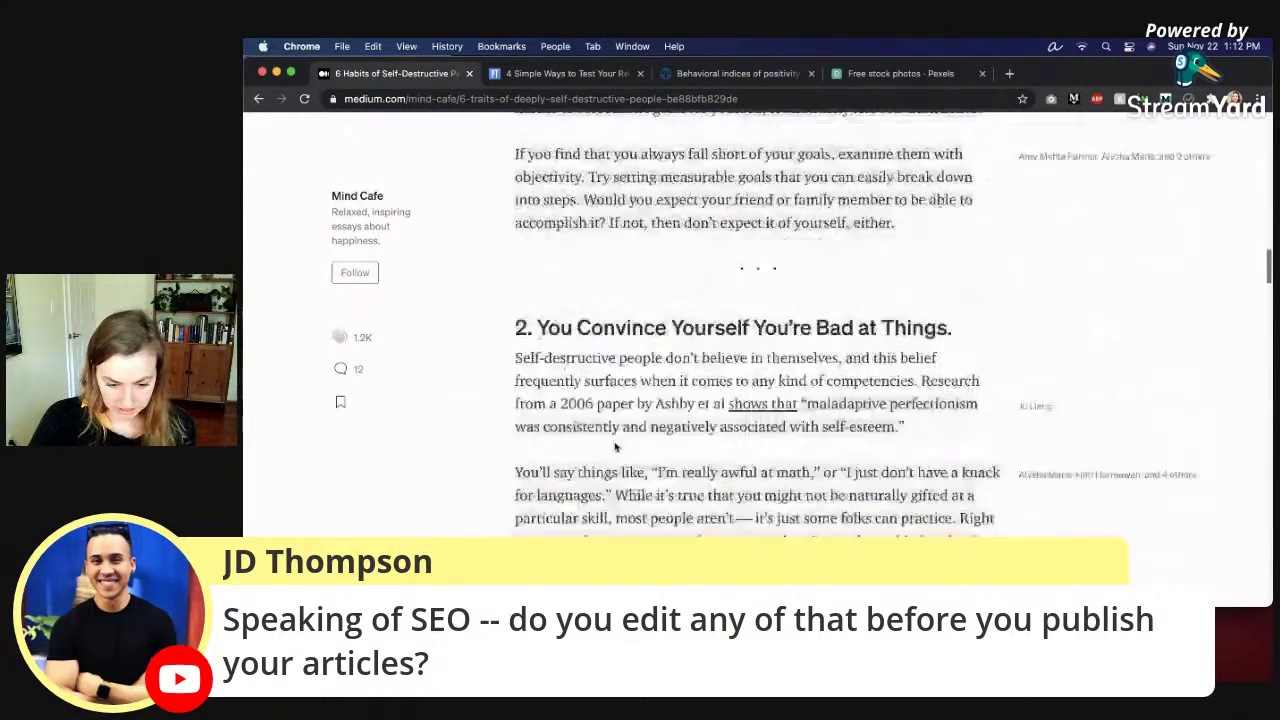
left_click_drag(753, 194, 957, 193)
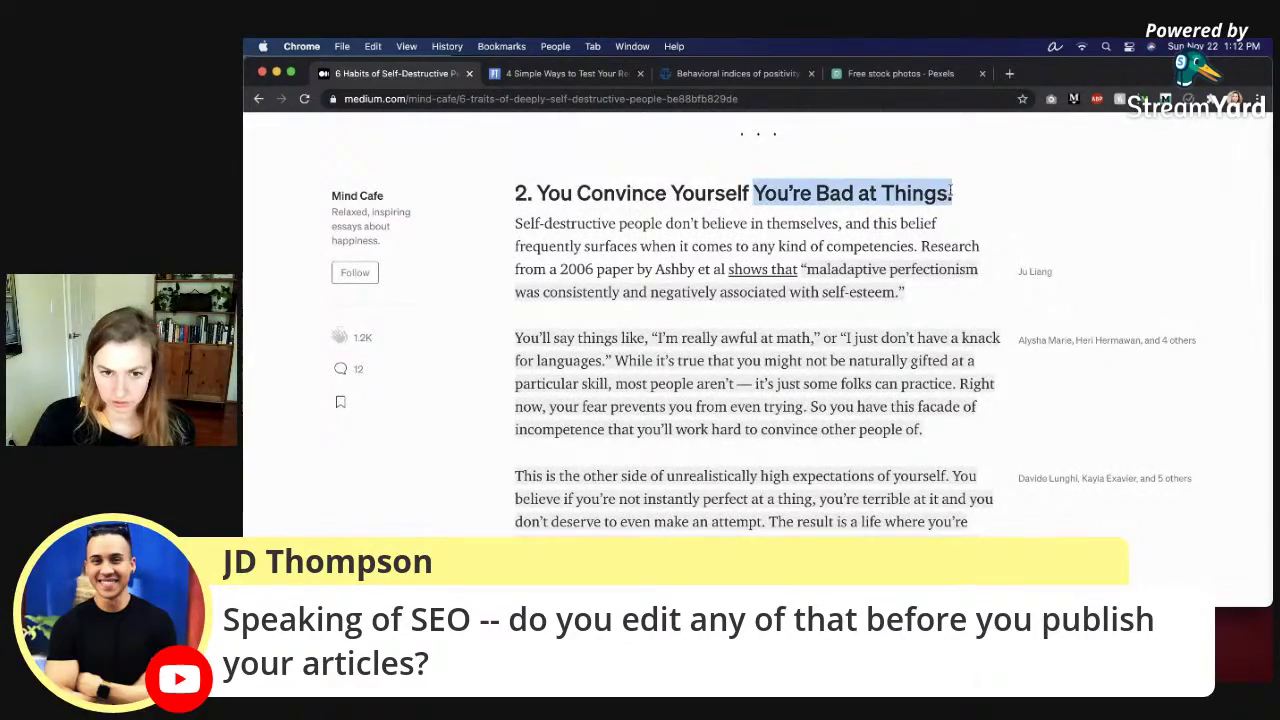
scroll(958, 278, "up", 3)
scroll(958, 278, "up", 10)
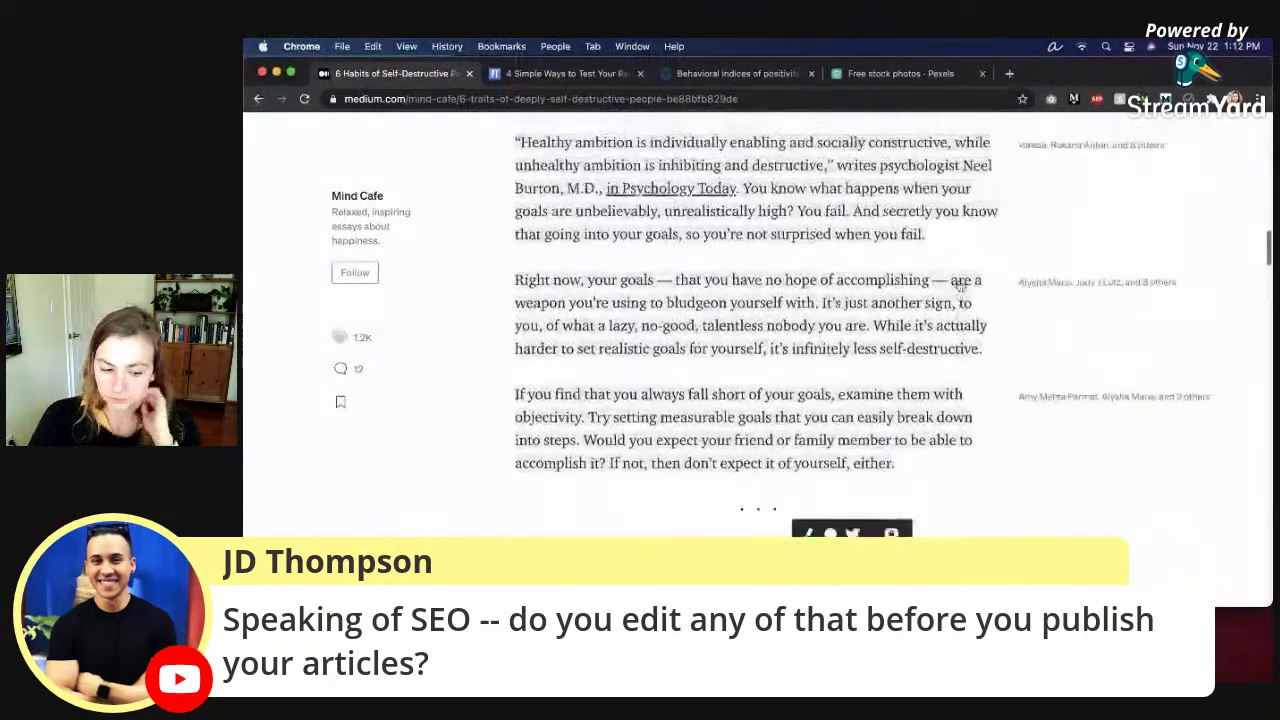
scroll(758, 350, "up", 5)
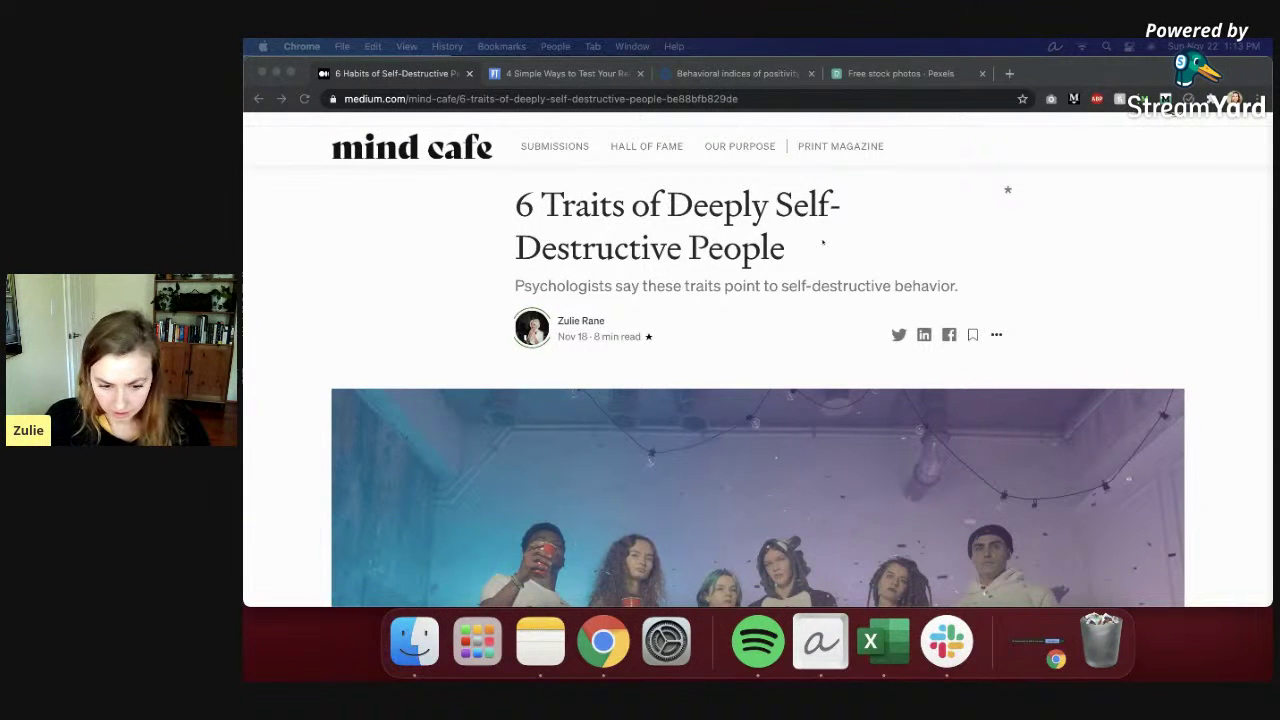
scroll(822, 241, "up", 2)
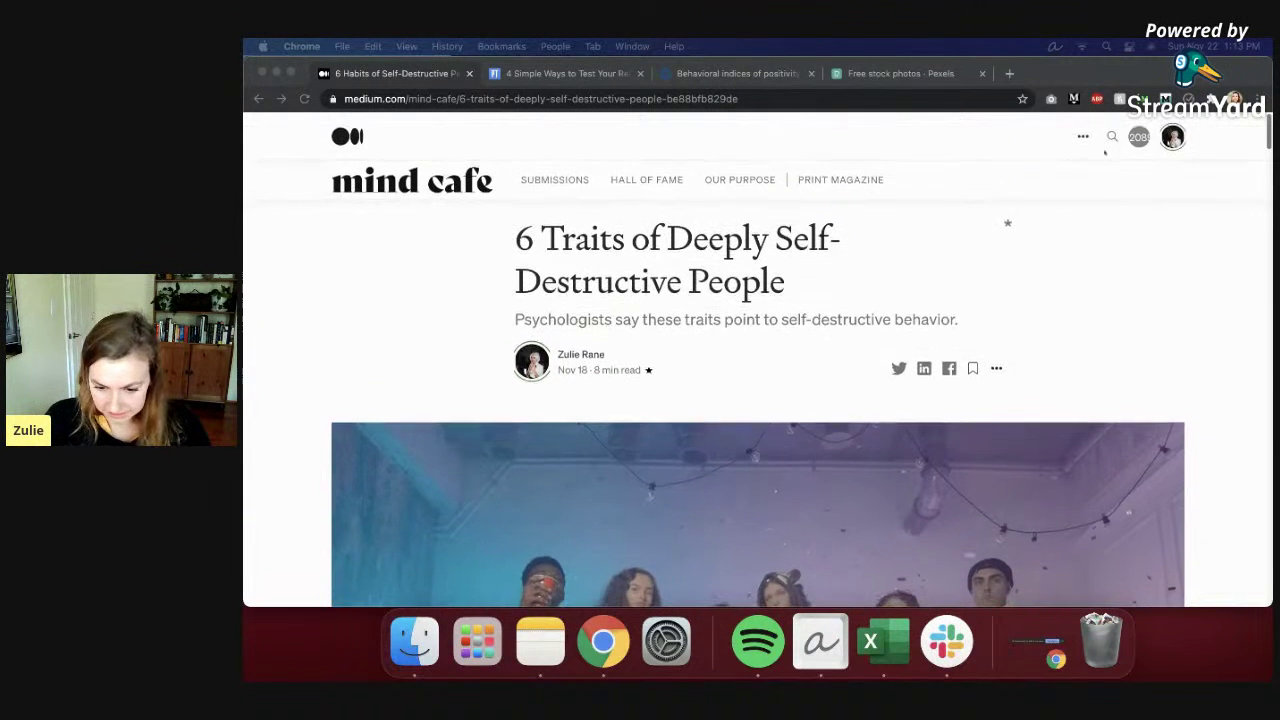
Step: Go to the Medium stories list and open the "4 Habits Relationship Strong TK" draft for editing
left_click(1174, 137)
left_click(1130, 318)
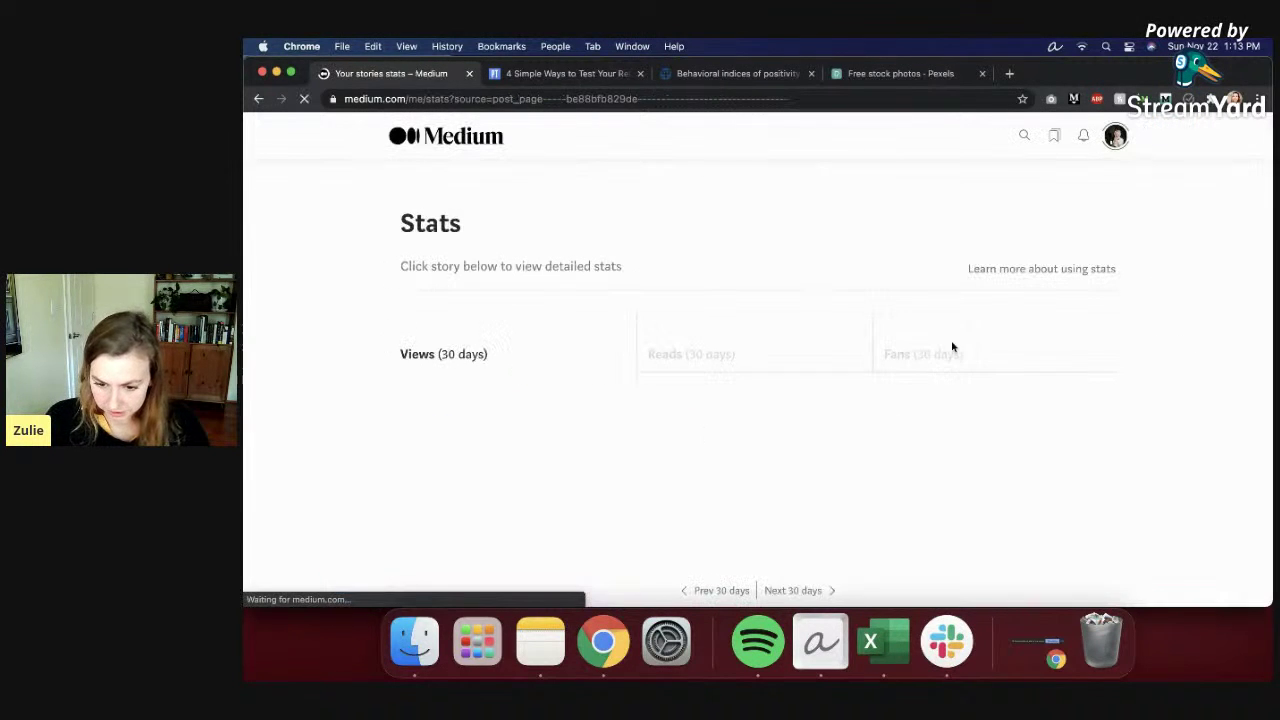
left_click(882, 77)
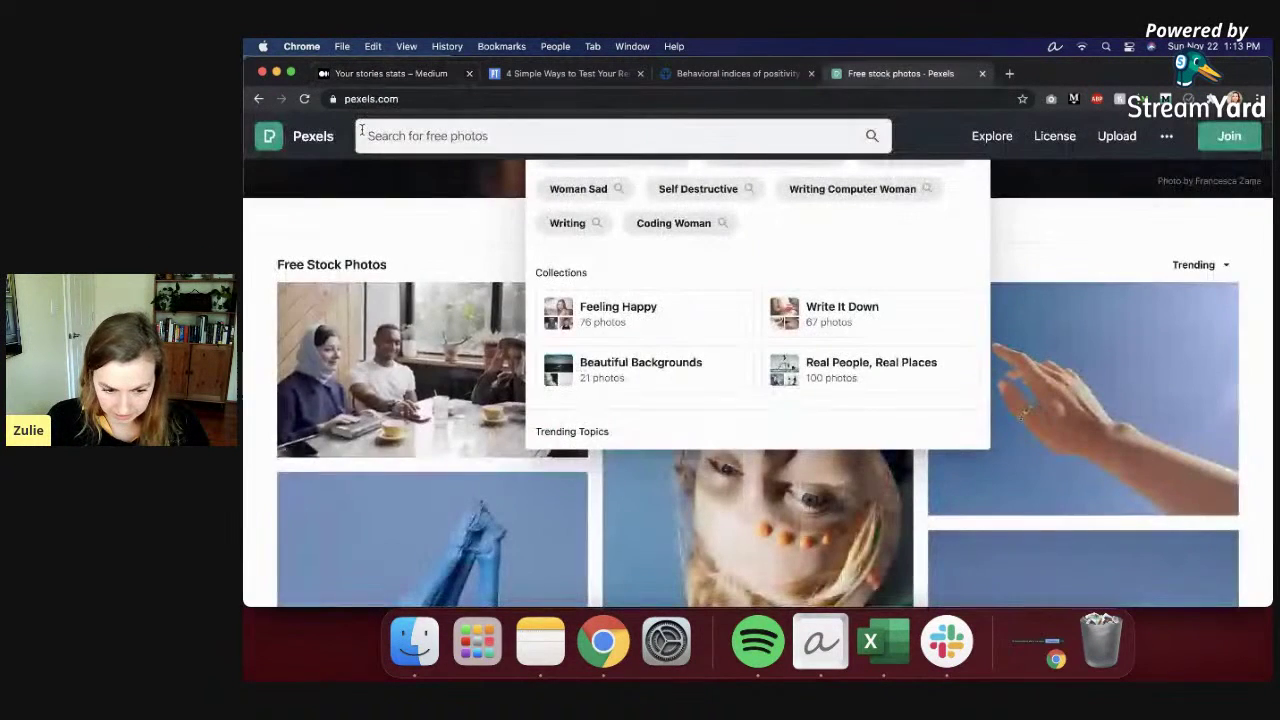
left_click(375, 75)
left_click(1106, 140)
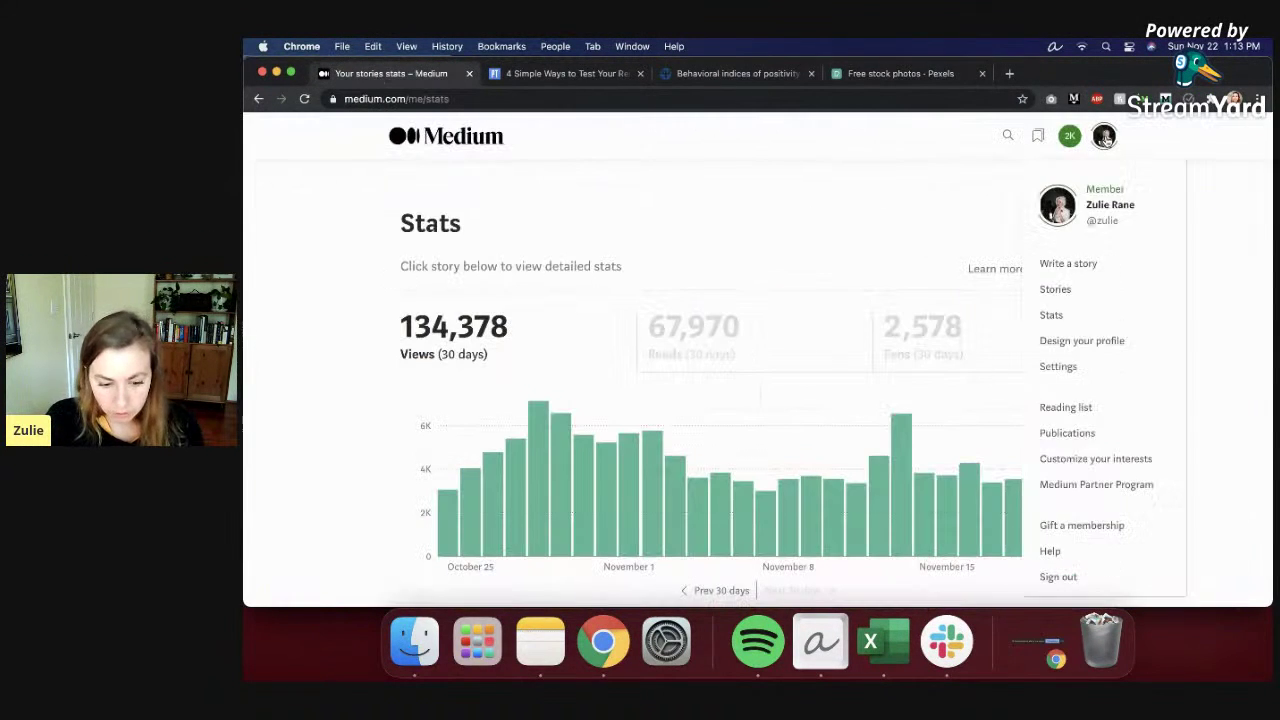
left_click(1055, 289)
left_click(450, 318)
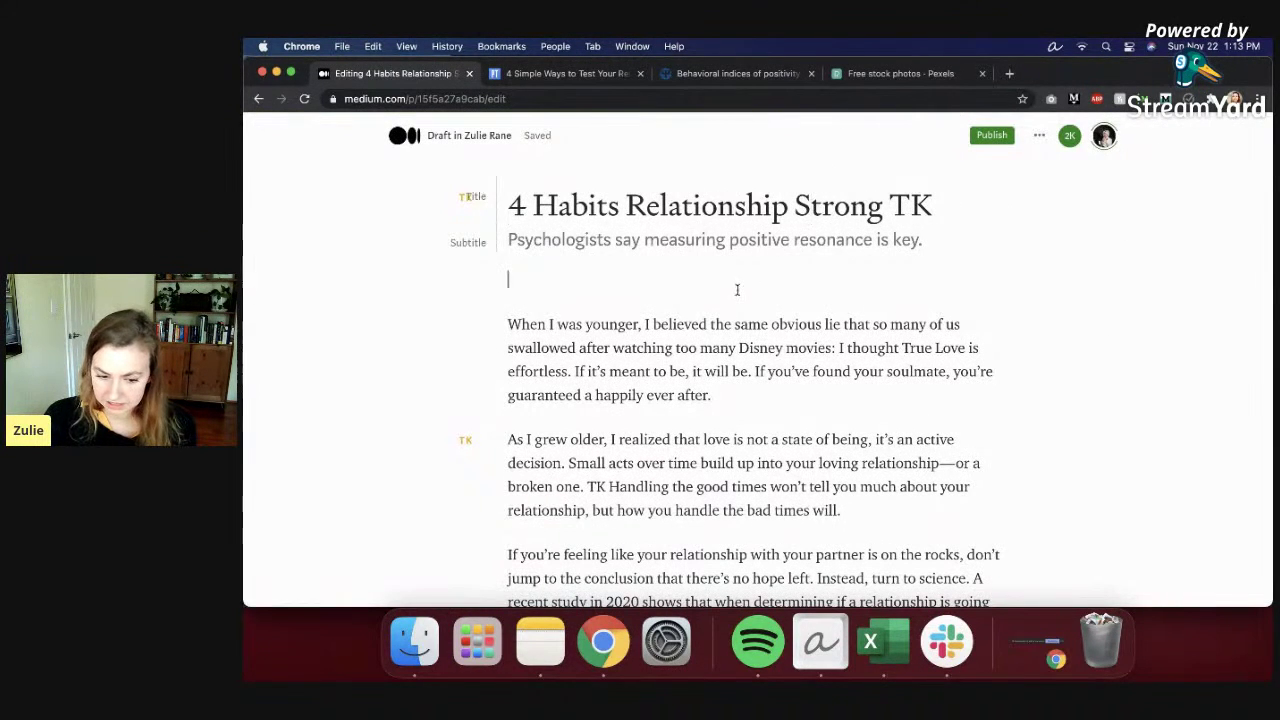
Step: Switch to Pexels, search for "couple" photos, and limit the results to horizontal orientation
left_click(900, 73)
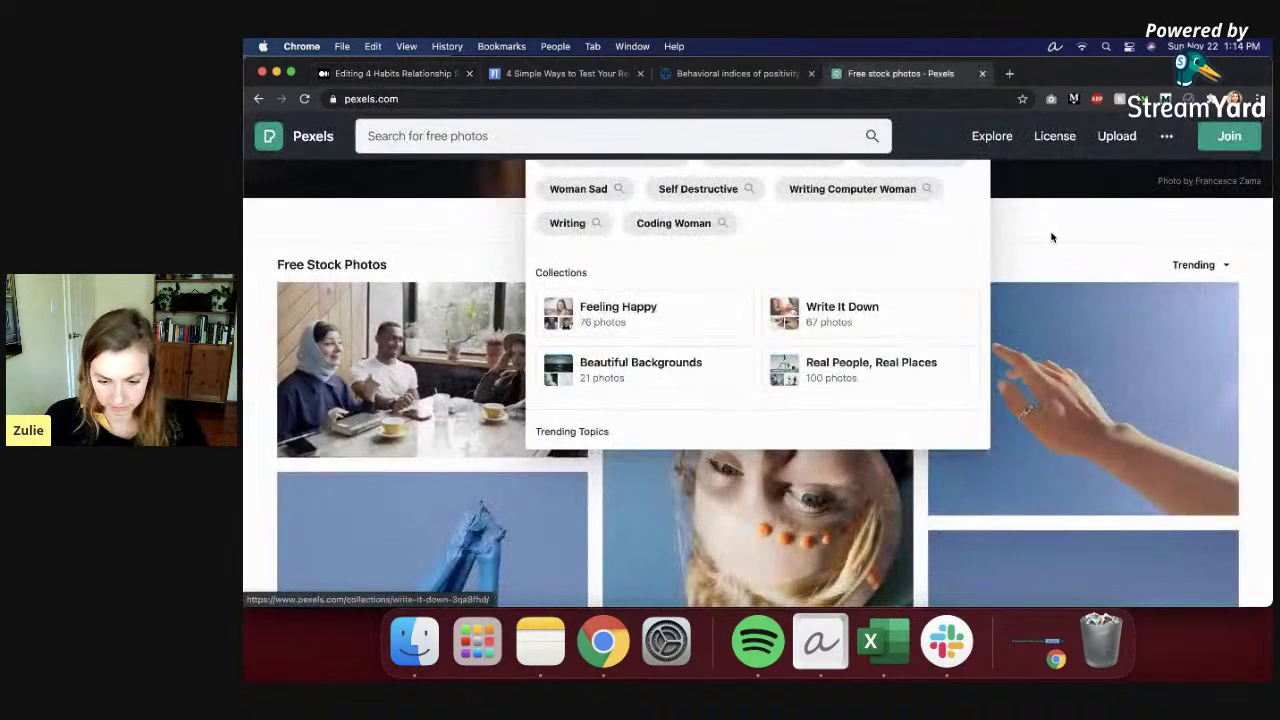
left_click(541, 132)
type("couple")
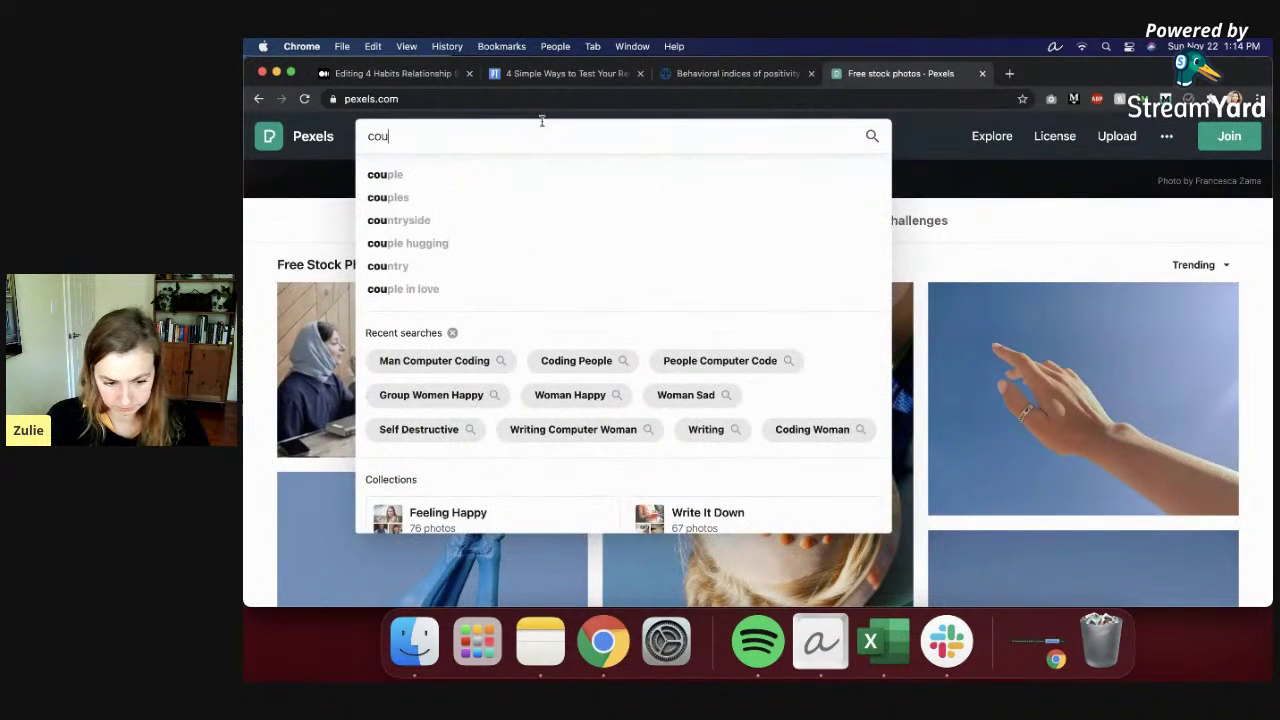
key("Return")
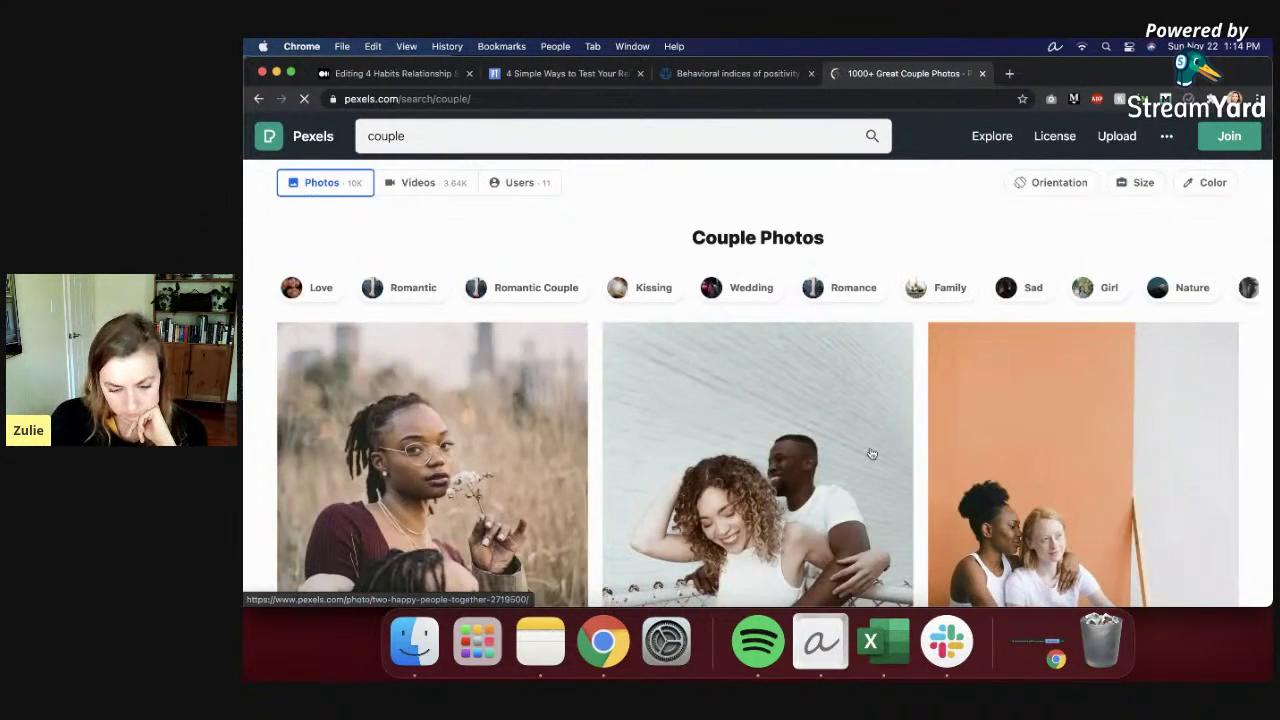
left_click(1049, 185)
left_click(1046, 254)
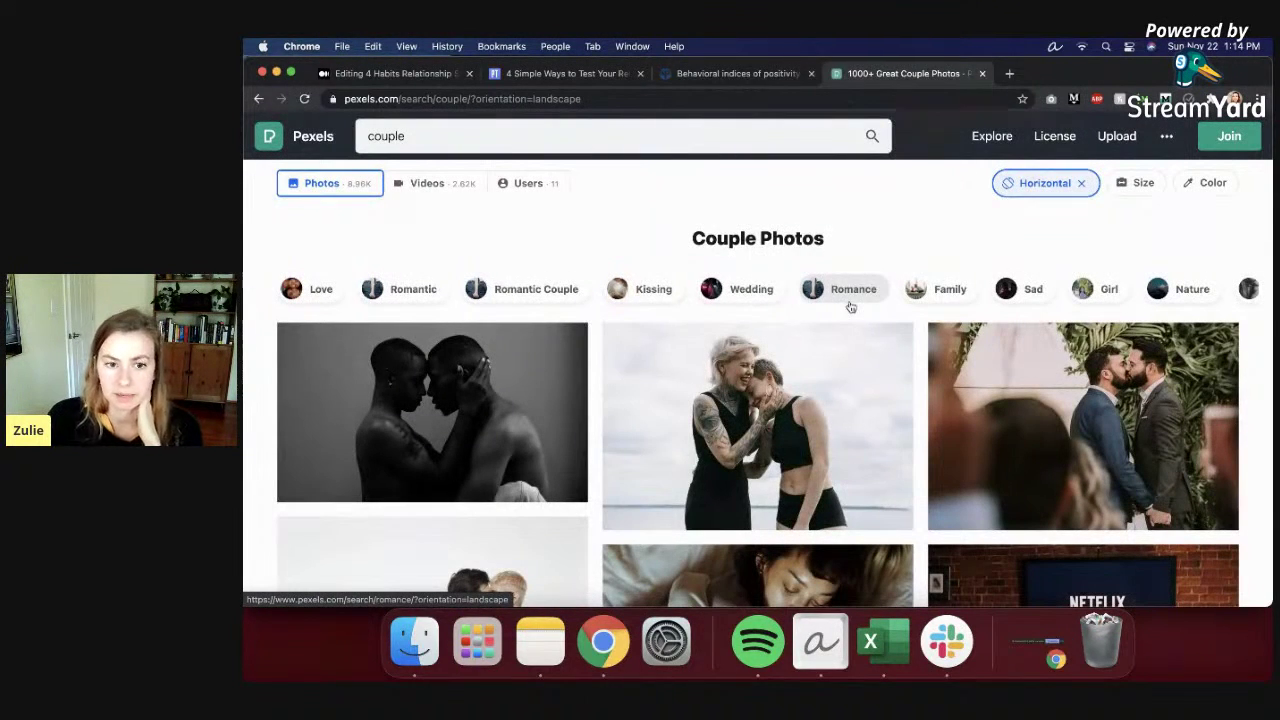
Step: Open the photo of two women laughing together on the beach in a new browser tab
scroll(883, 325, "down", 3)
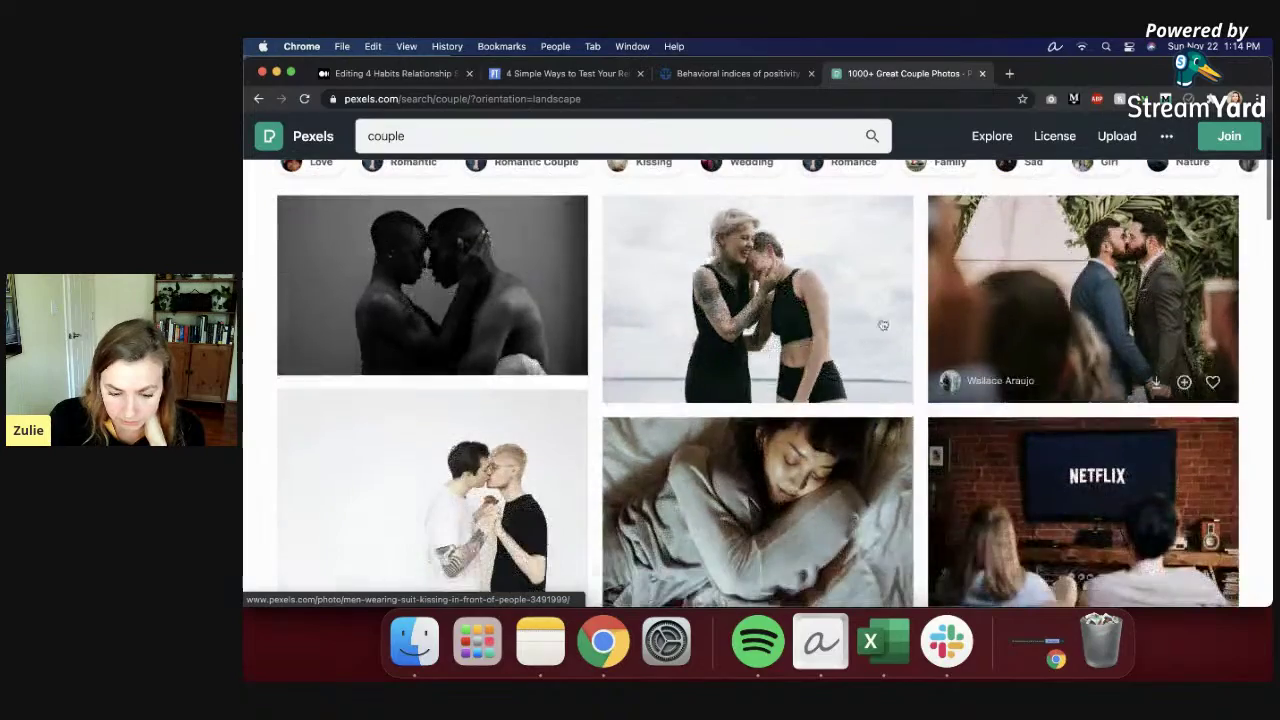
right_click(816, 298)
left_click(850, 309)
Step: Look through the horizontal couple photos for further article image candidates
scroll(858, 408, "down", 3)
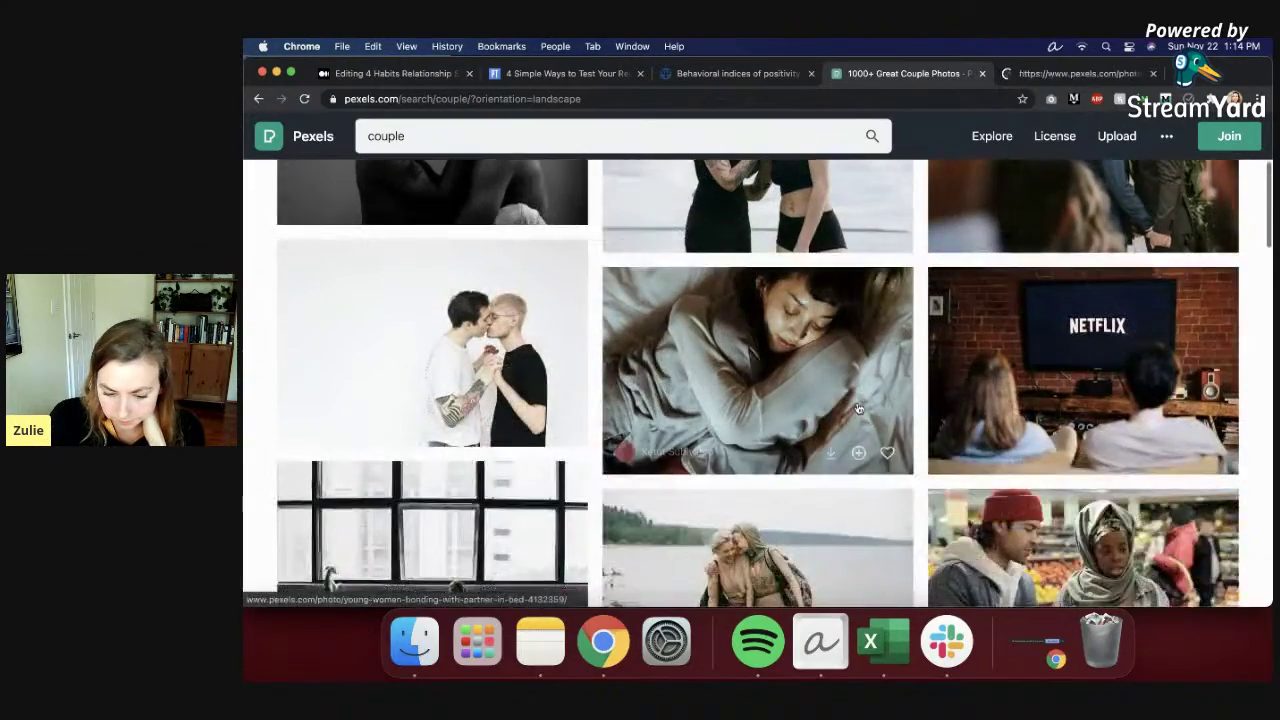
scroll(858, 408, "down", 3)
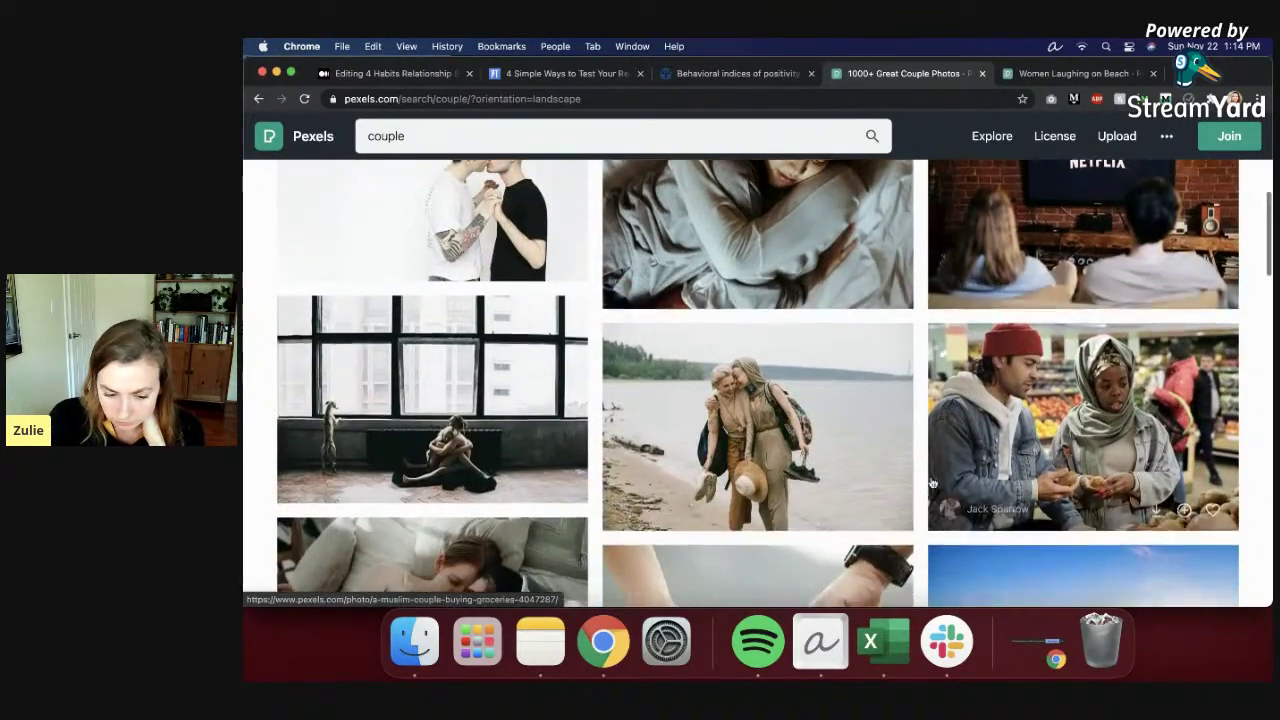
scroll(932, 484, "down", 8)
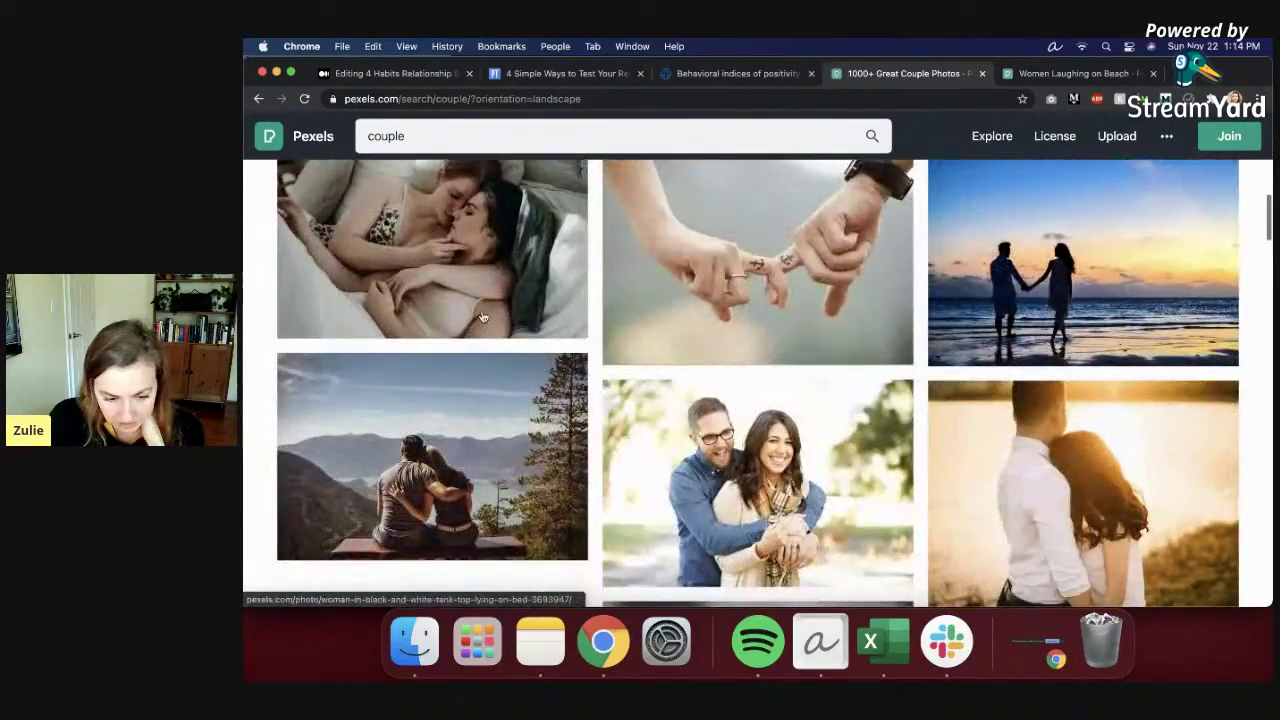
scroll(719, 481, "down", 10)
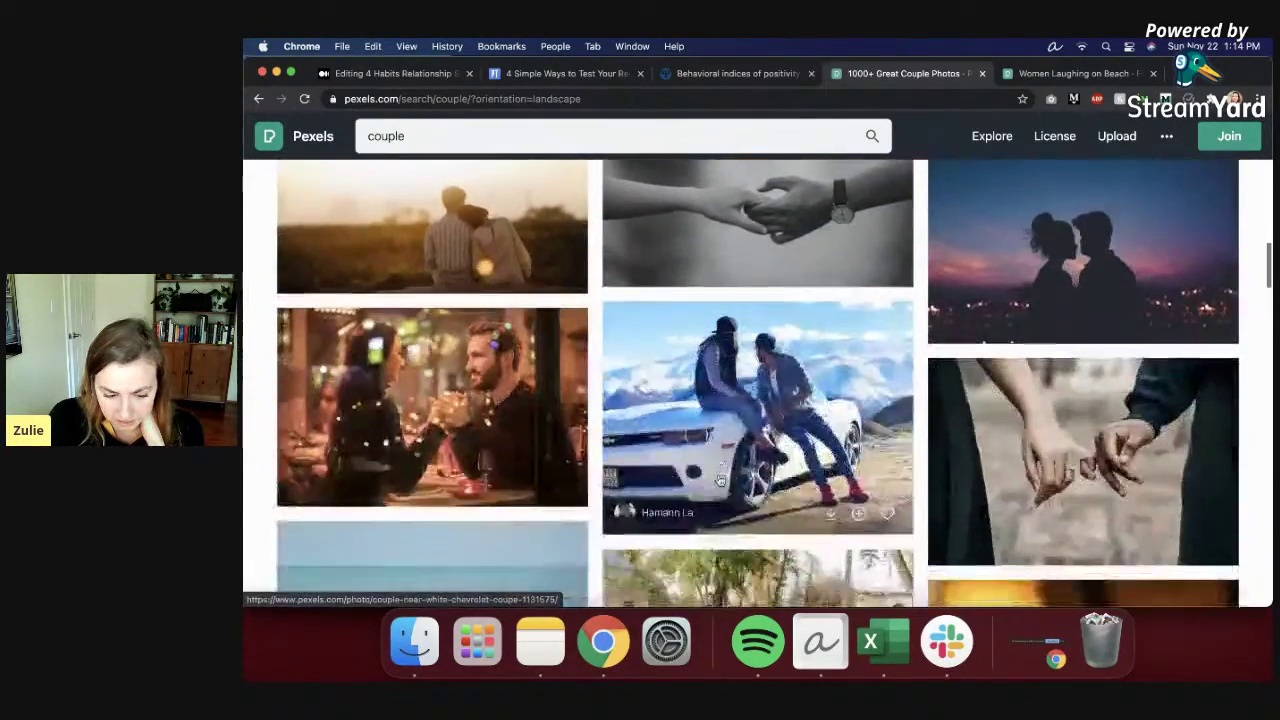
scroll(719, 481, "down", 6)
scroll(719, 481, "up", 4)
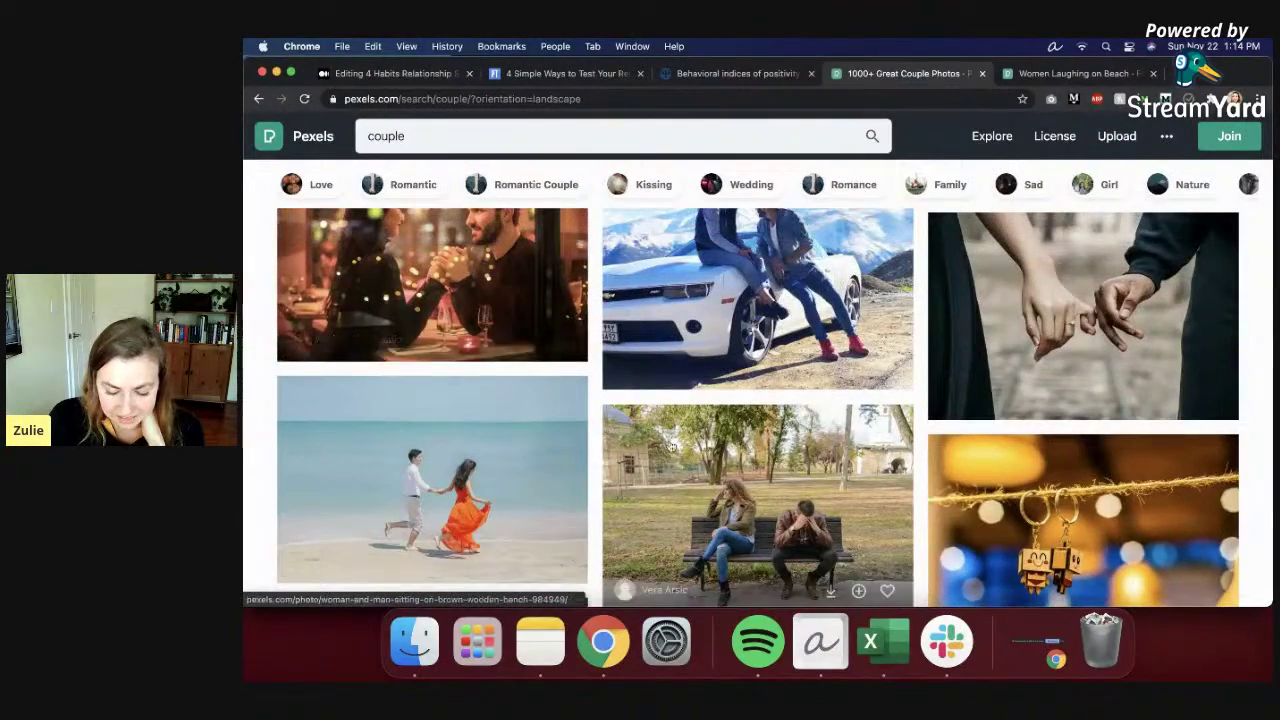
scroll(672, 447, "down", 6)
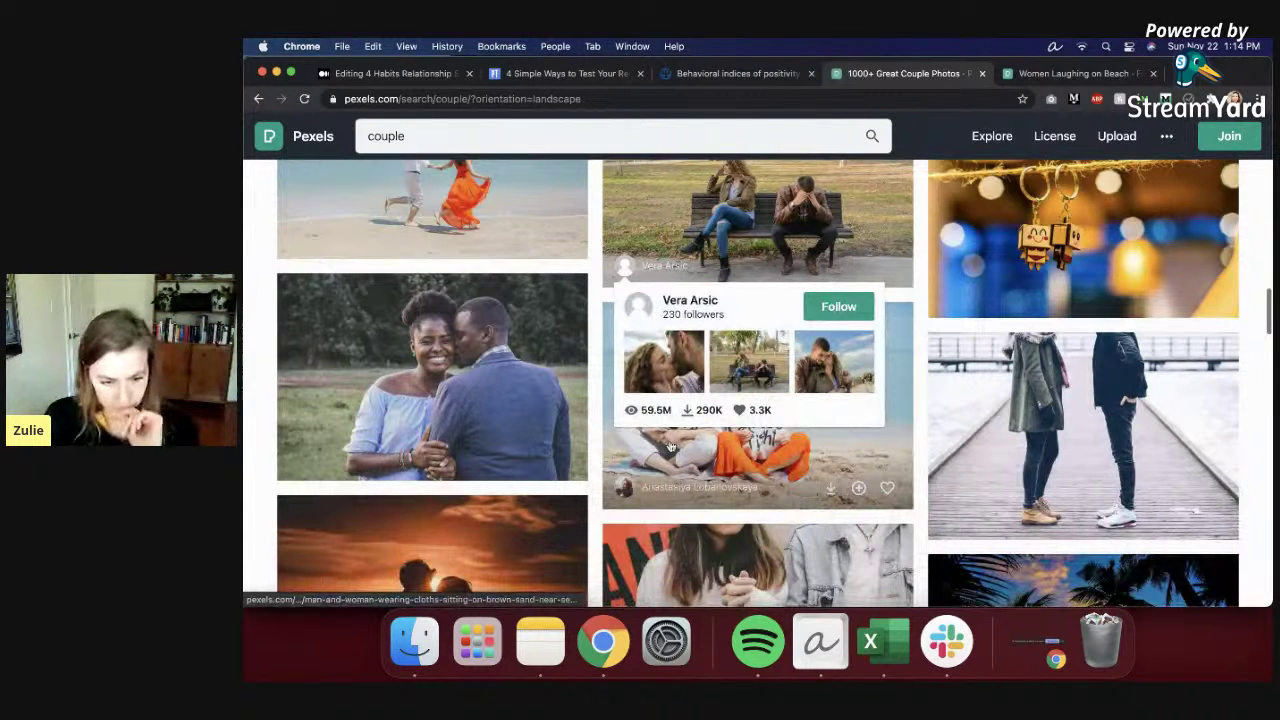
scroll(700, 445, "down", 5)
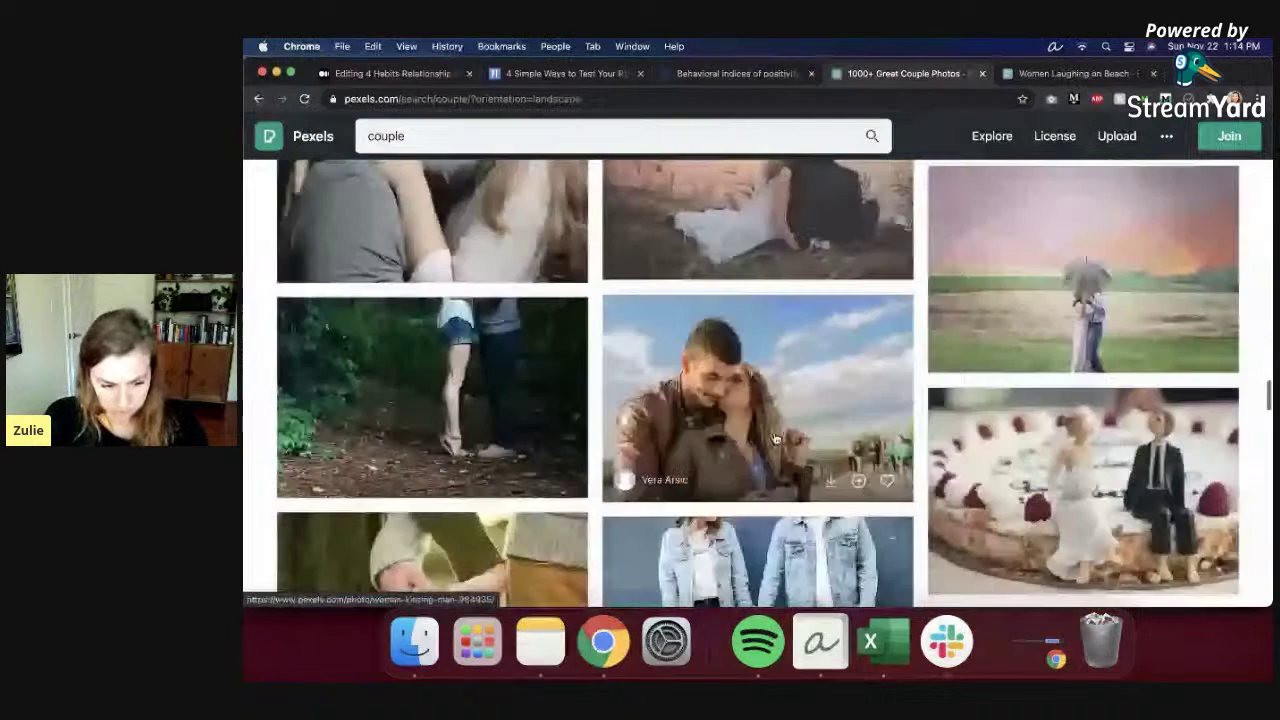
Step: Extend the photo search to "couple arguing", keeping the horizontal filter
left_click(486, 136)
type("arguing")
key("Return")
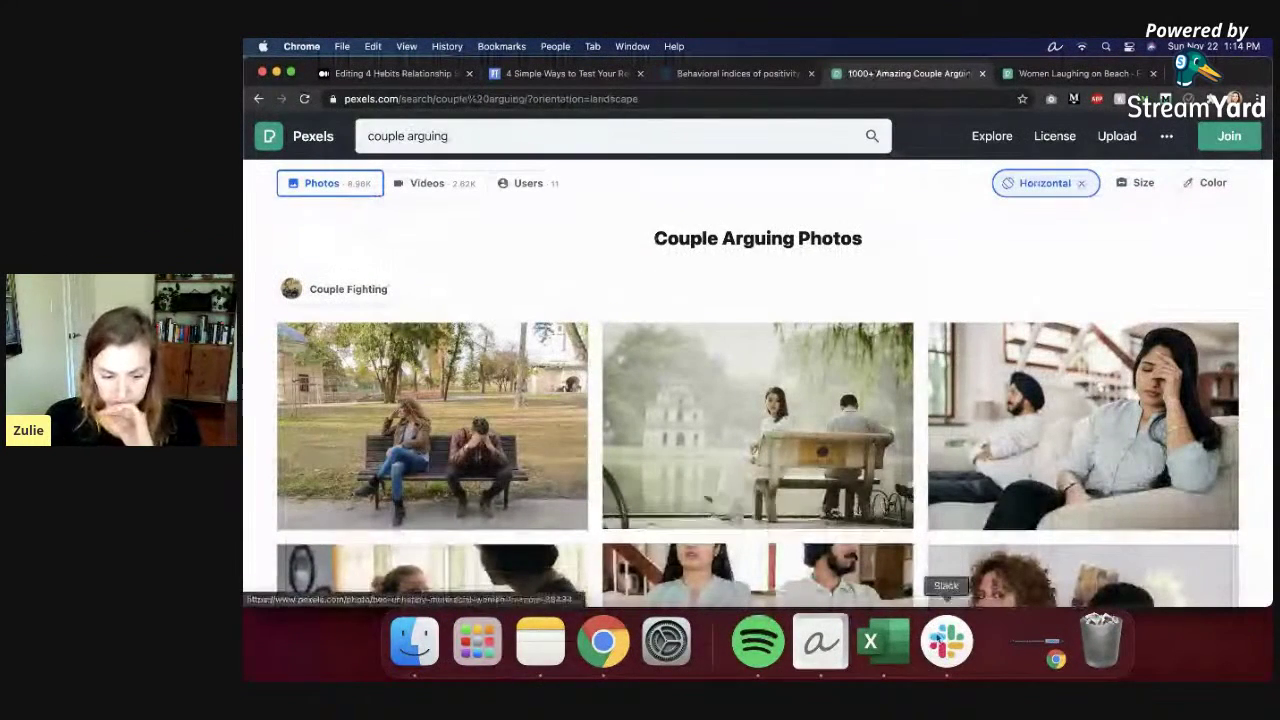
Step: View the photo of the couple with crossed arms on a sofa, highlight its view count, and close the photo
scroll(916, 476, "down", 2)
scroll(916, 476, "down", 4)
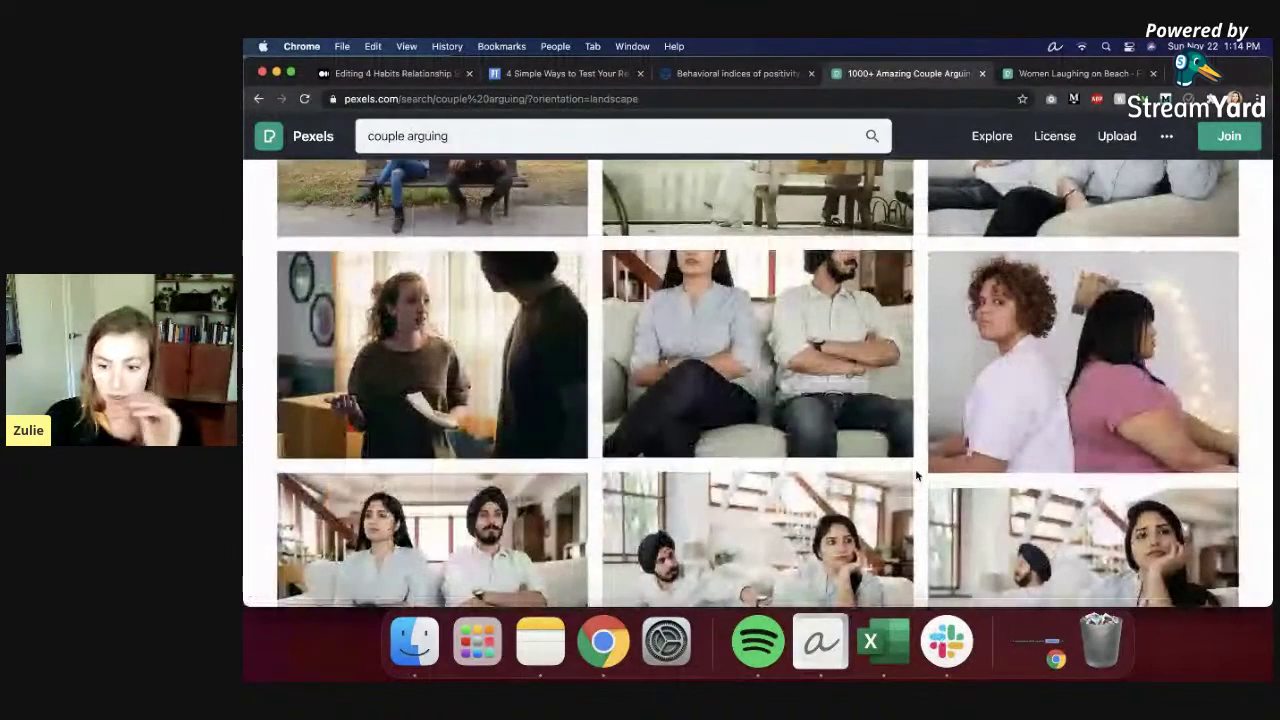
scroll(916, 444, "down", 1)
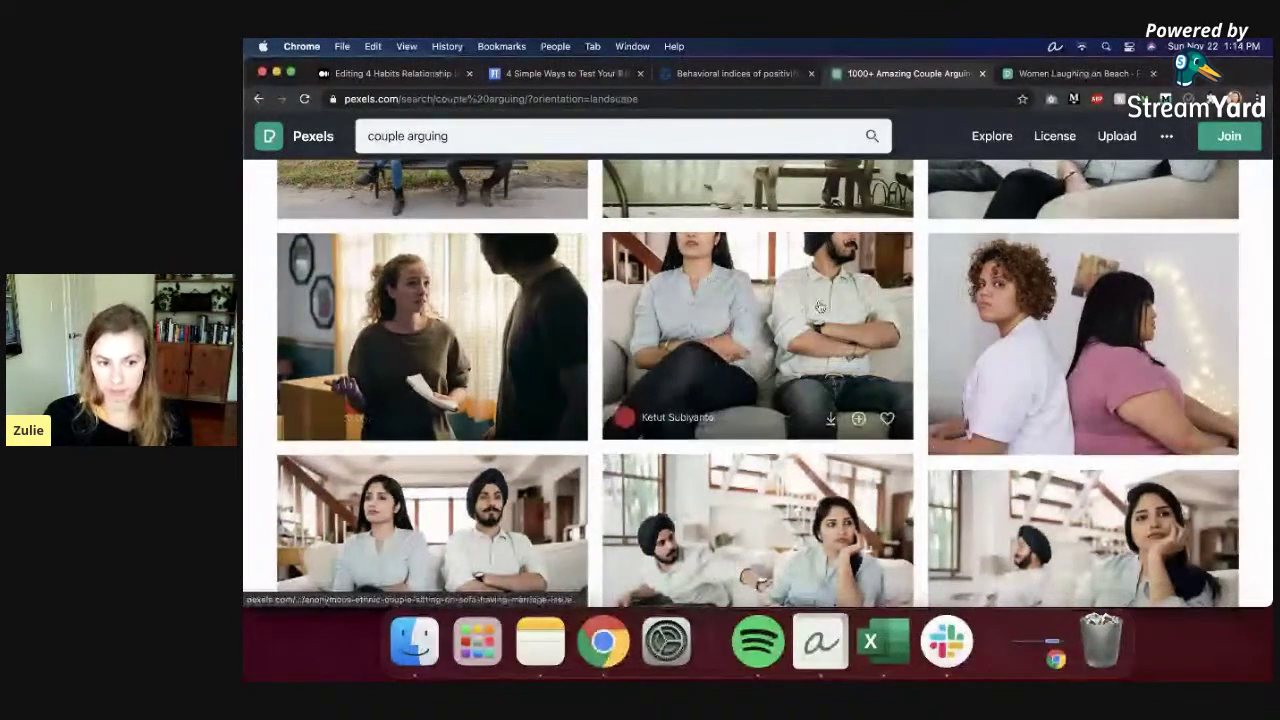
scroll(921, 385, "down", 1)
scroll(921, 385, "down", 2)
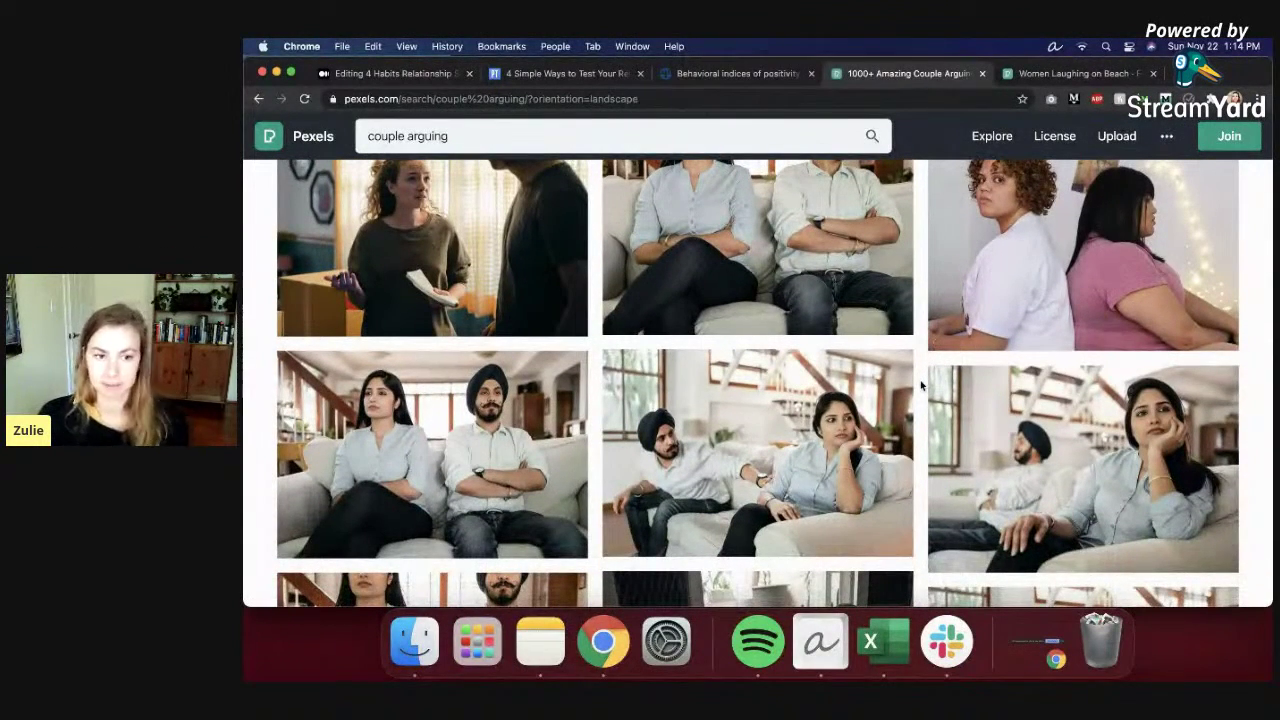
left_click(757, 212)
scroll(766, 306, "down", 2)
left_click_drag(700, 523, 755, 527)
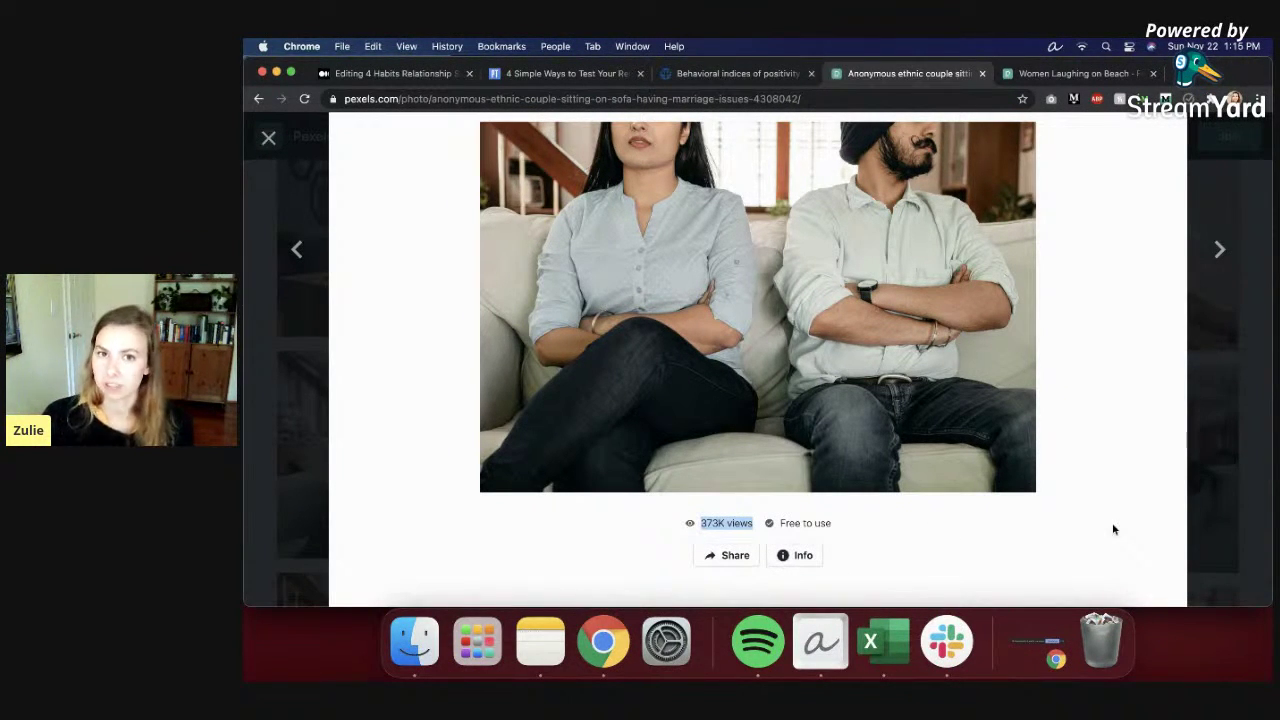
left_click(1218, 432)
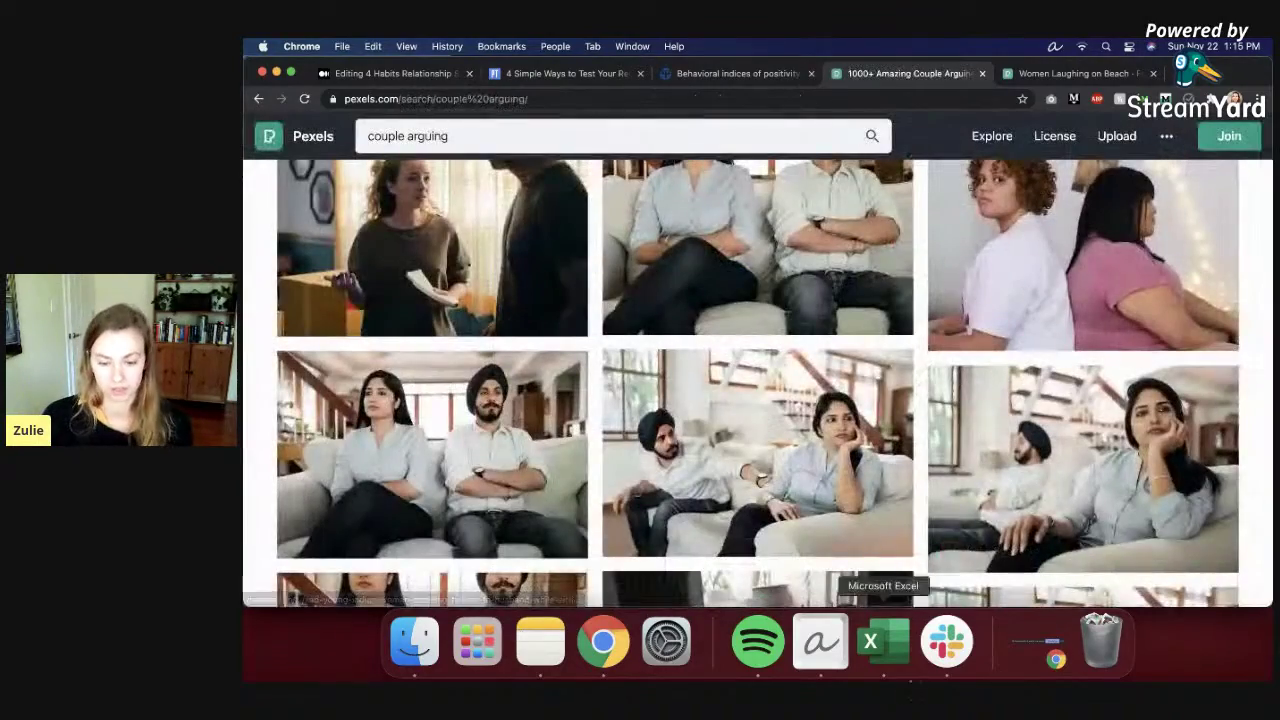
Step: Open the photo of two unhappy women sitting back to back in a new browser tab
scroll(973, 368, "up", 1)
scroll(990, 385, "down", 3)
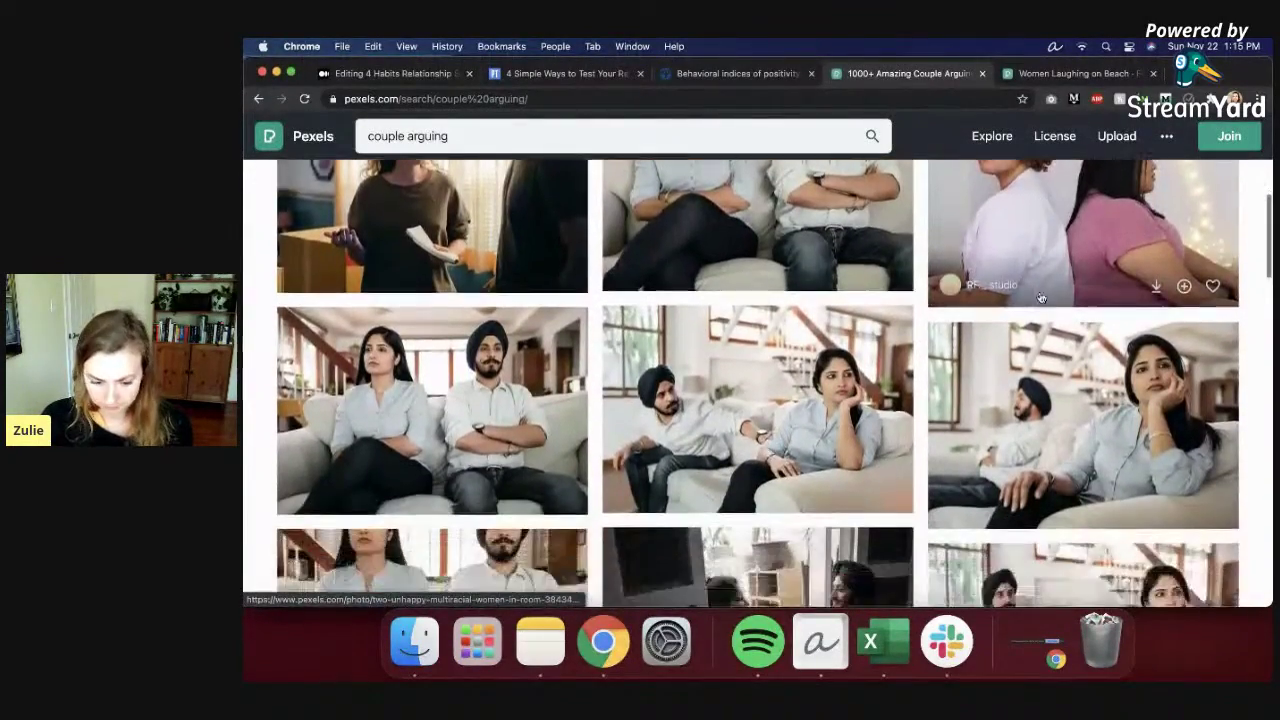
scroll(1003, 400, "down", 1)
scroll(1040, 385, "up", 3)
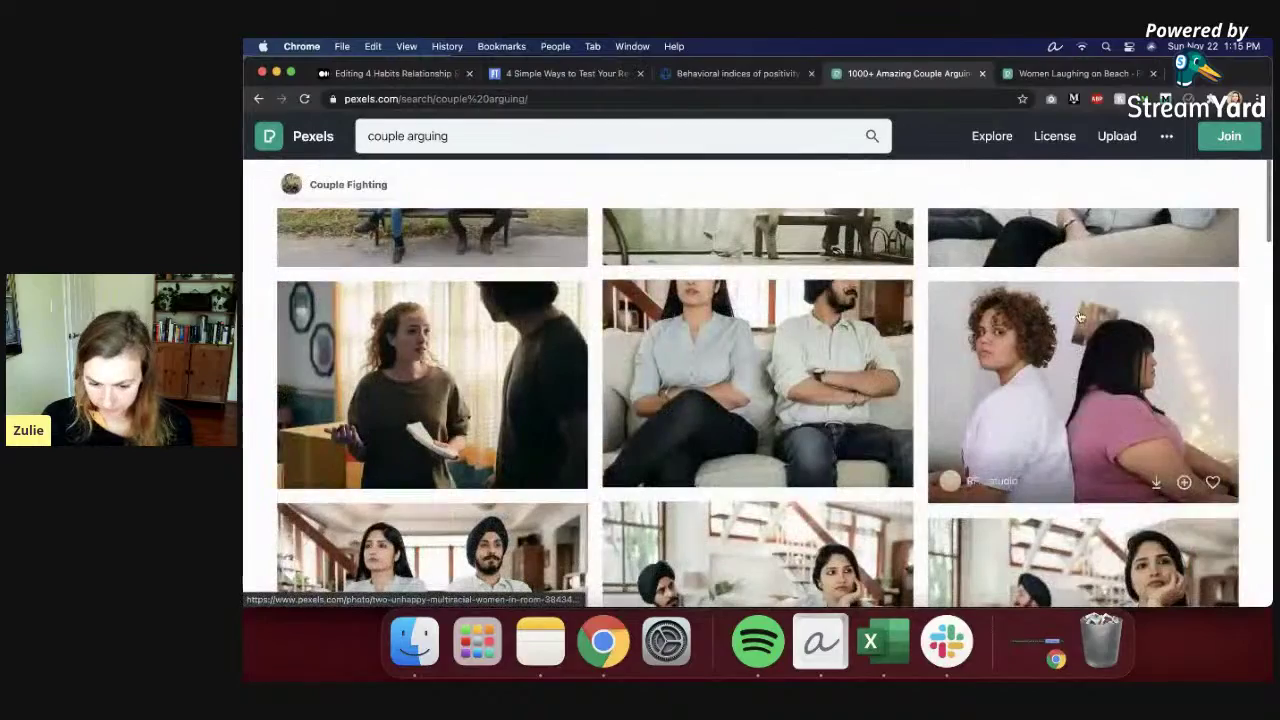
right_click(1077, 368)
left_click(1130, 339)
Step: Find the photo of a woman and man talking in wooden chairs, view it in a new browser tab, and close it
scroll(1012, 480, "down", 5)
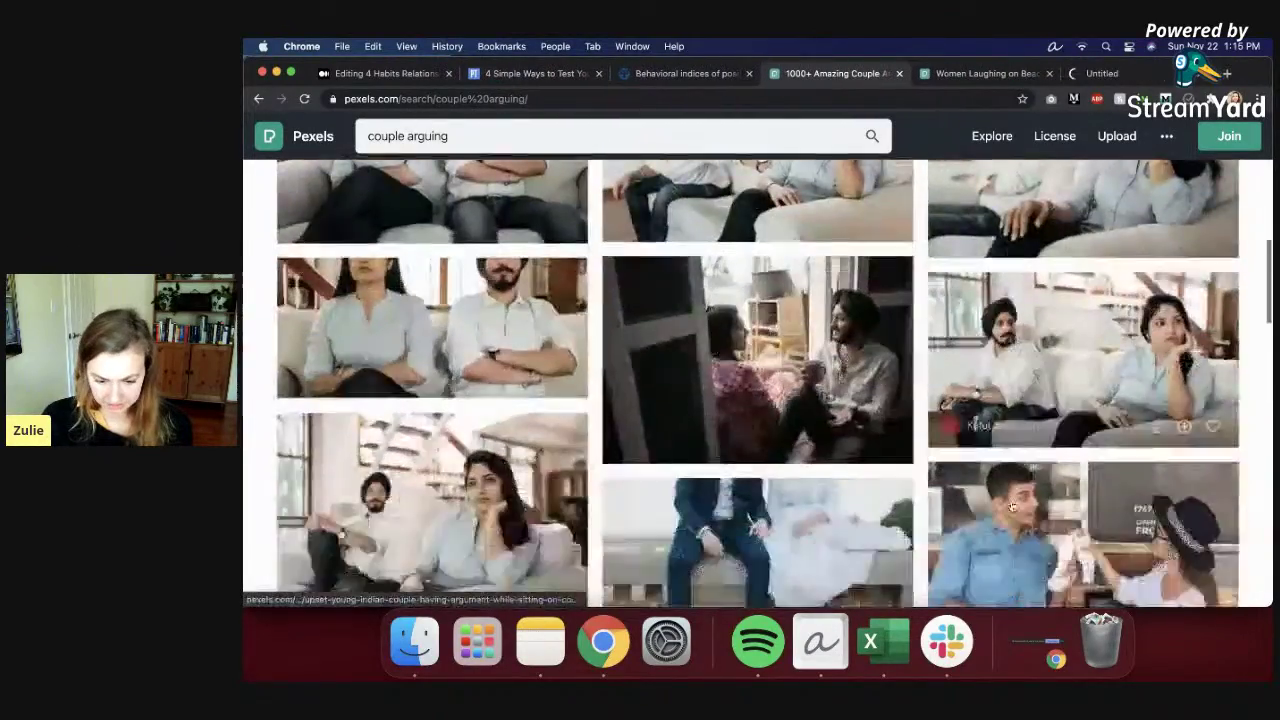
scroll(1012, 507, "down", 6)
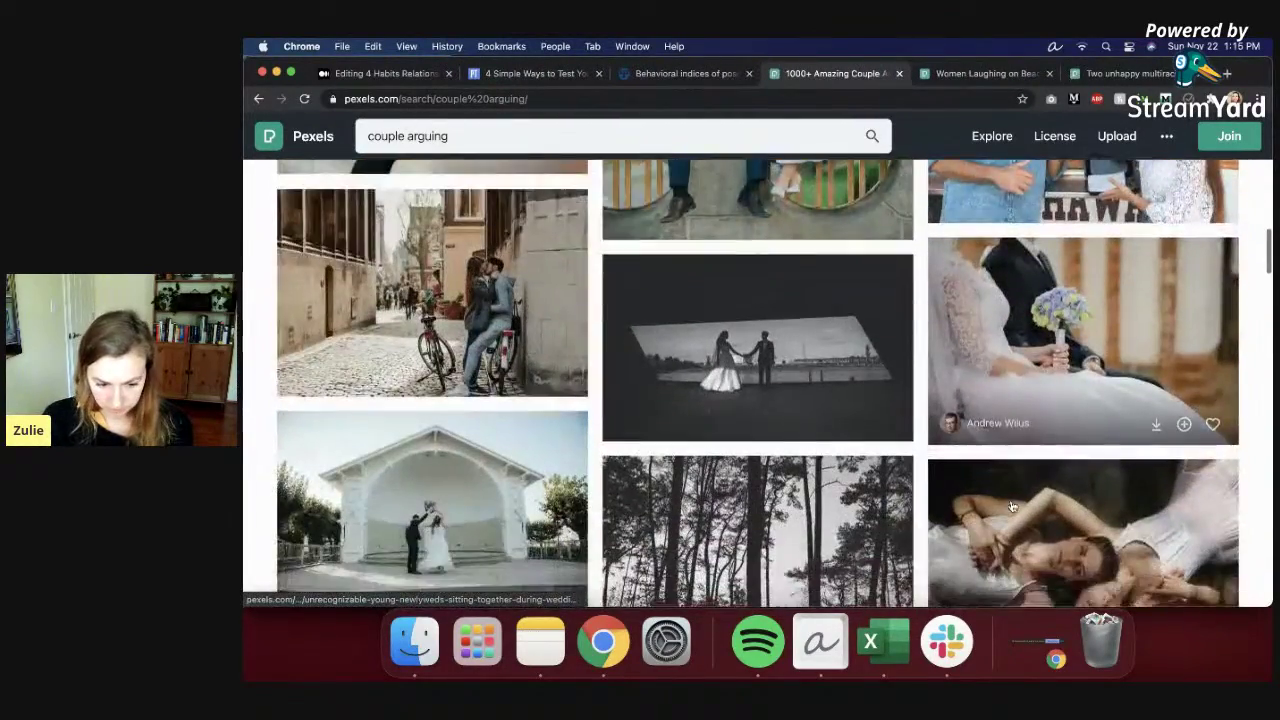
scroll(1012, 507, "down", 6)
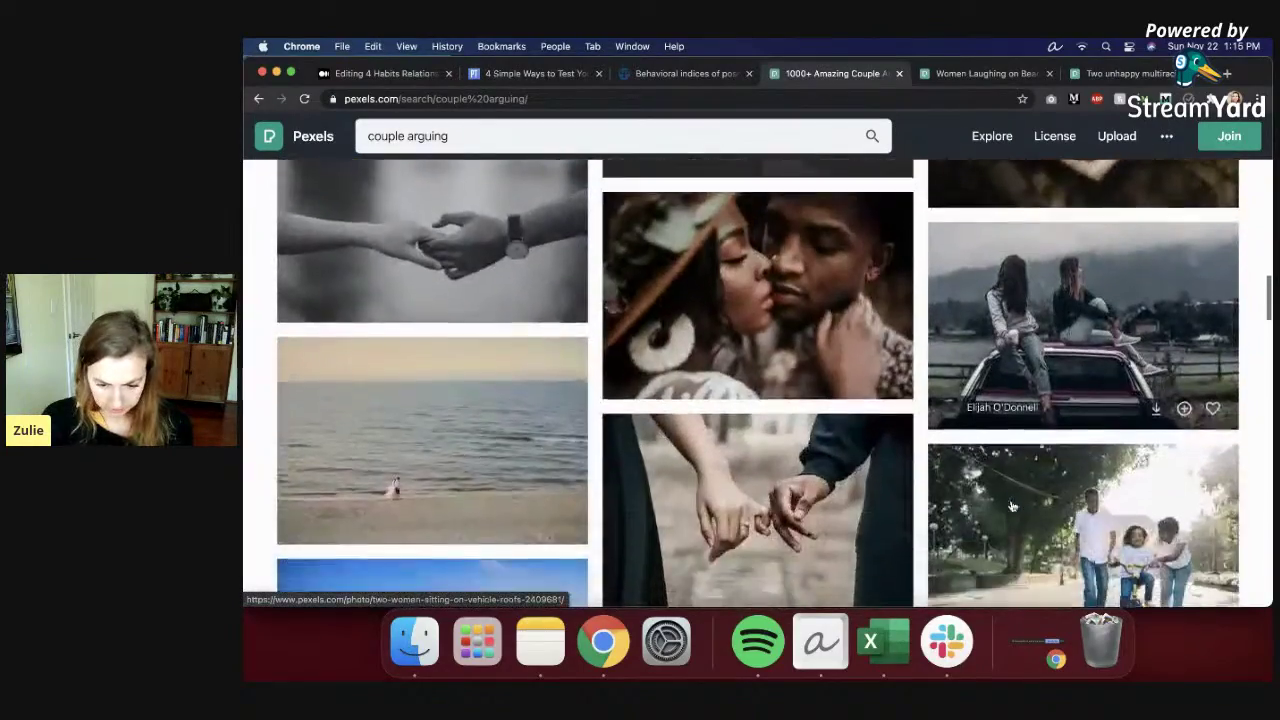
scroll(1012, 507, "down", 10)
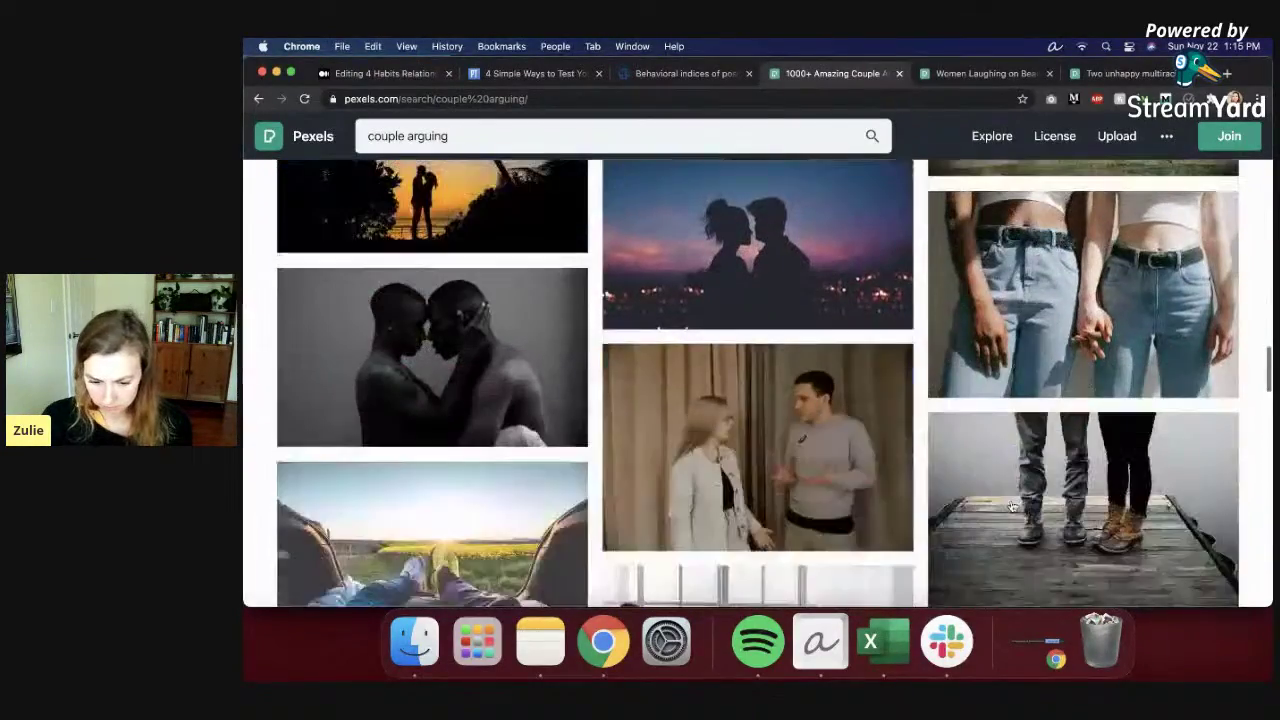
scroll(1012, 507, "down", 10)
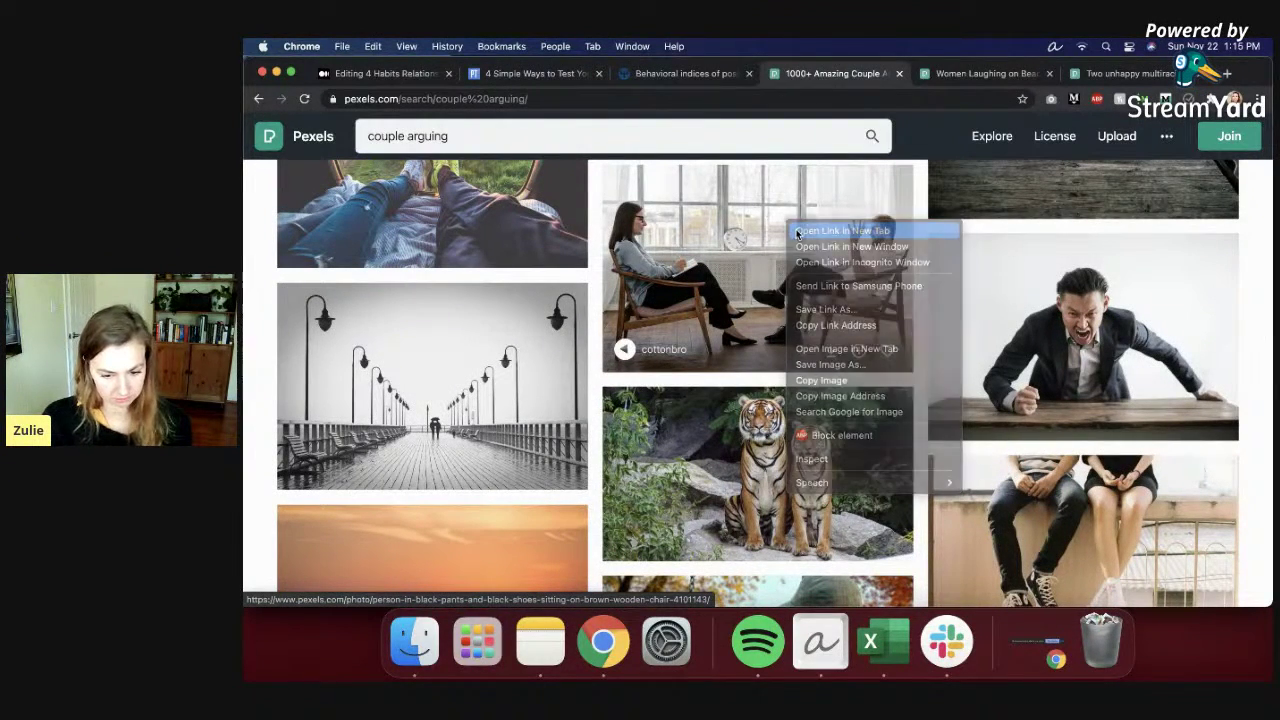
left_click(797, 232)
key("super+alt+Right")
scroll(871, 488, "down", 2)
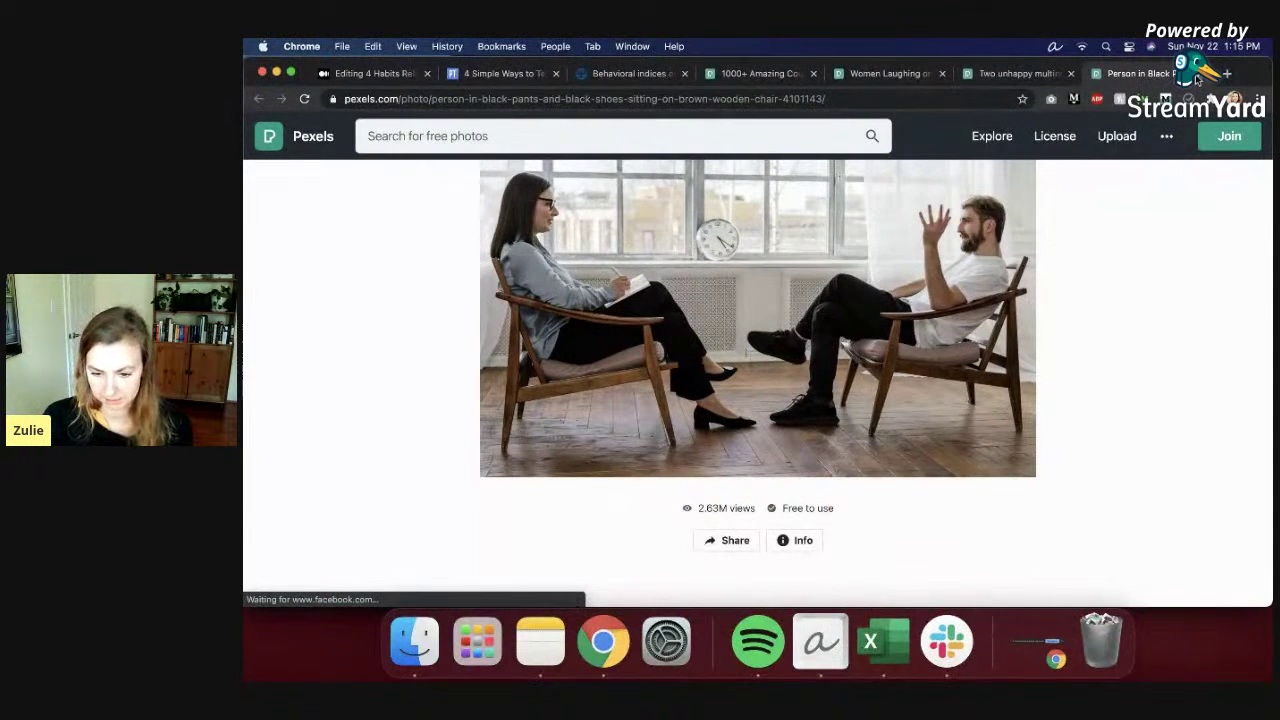
left_click(1199, 74)
Step: Compare the view counts of the two-unhappy-women photo and the women-laughing-on-beach photo, and close the beach photo
scroll(993, 292, "down", 2)
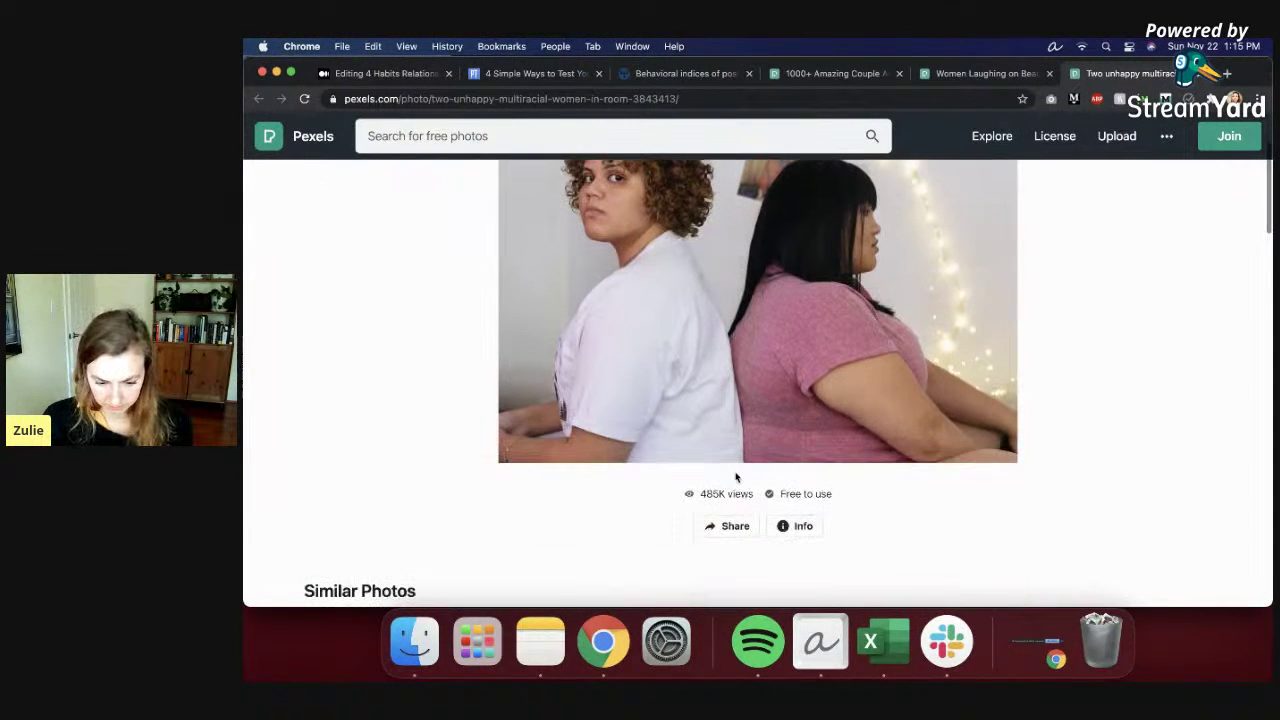
left_click(955, 78)
scroll(870, 347, "down", 3)
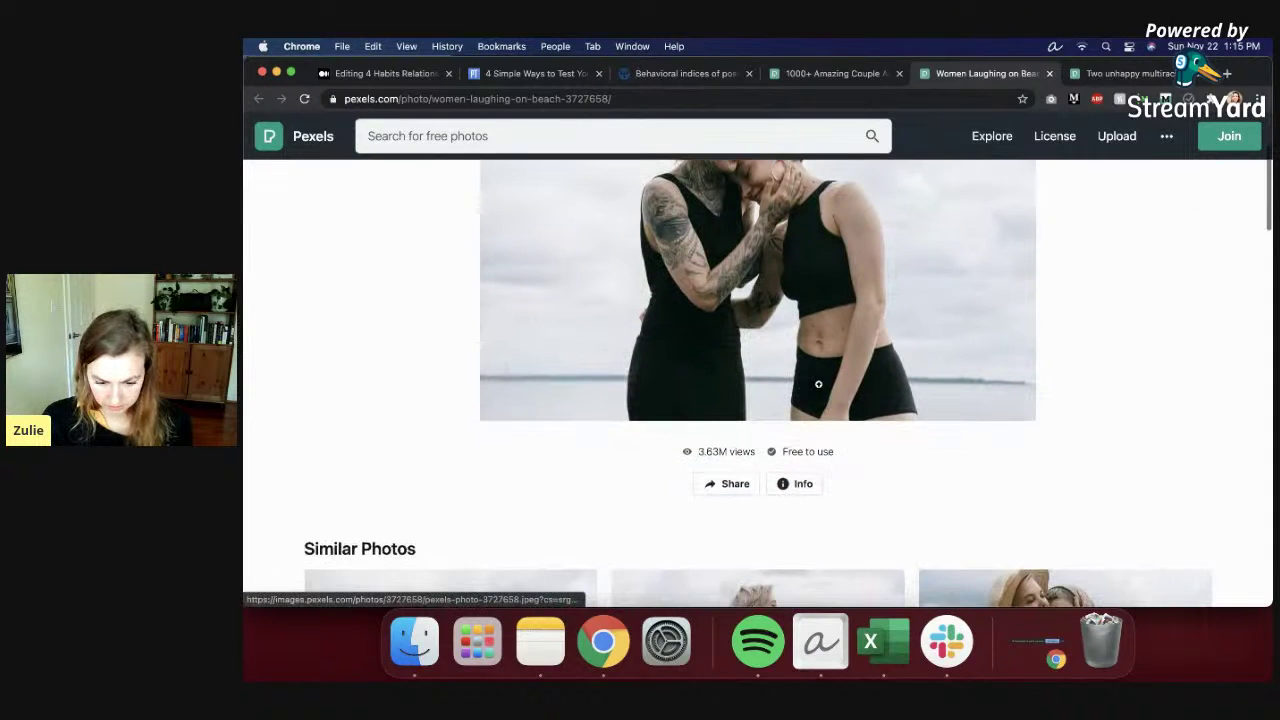
scroll(870, 347, "up", 4)
left_click(1049, 74)
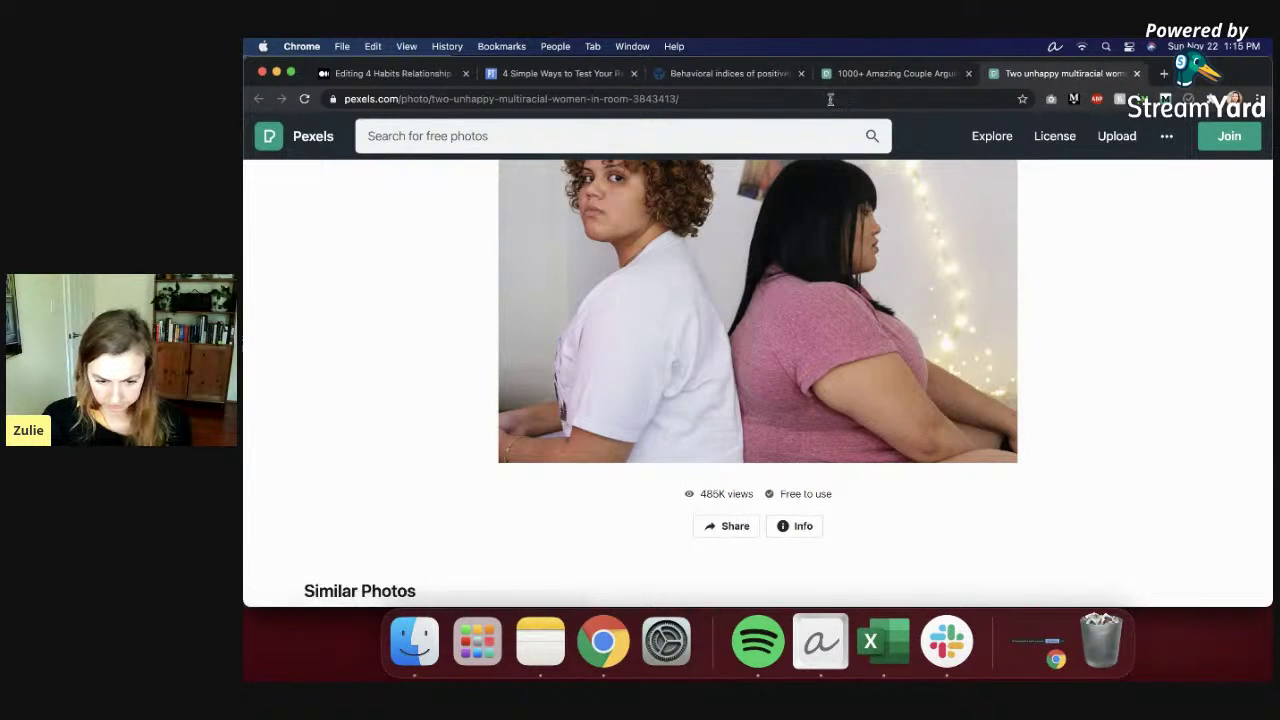
Step: Return to the "couple arguing" results and look through them for further article image candidates
left_click(882, 76)
scroll(822, 432, "down", 2)
scroll(822, 432, "down", 10)
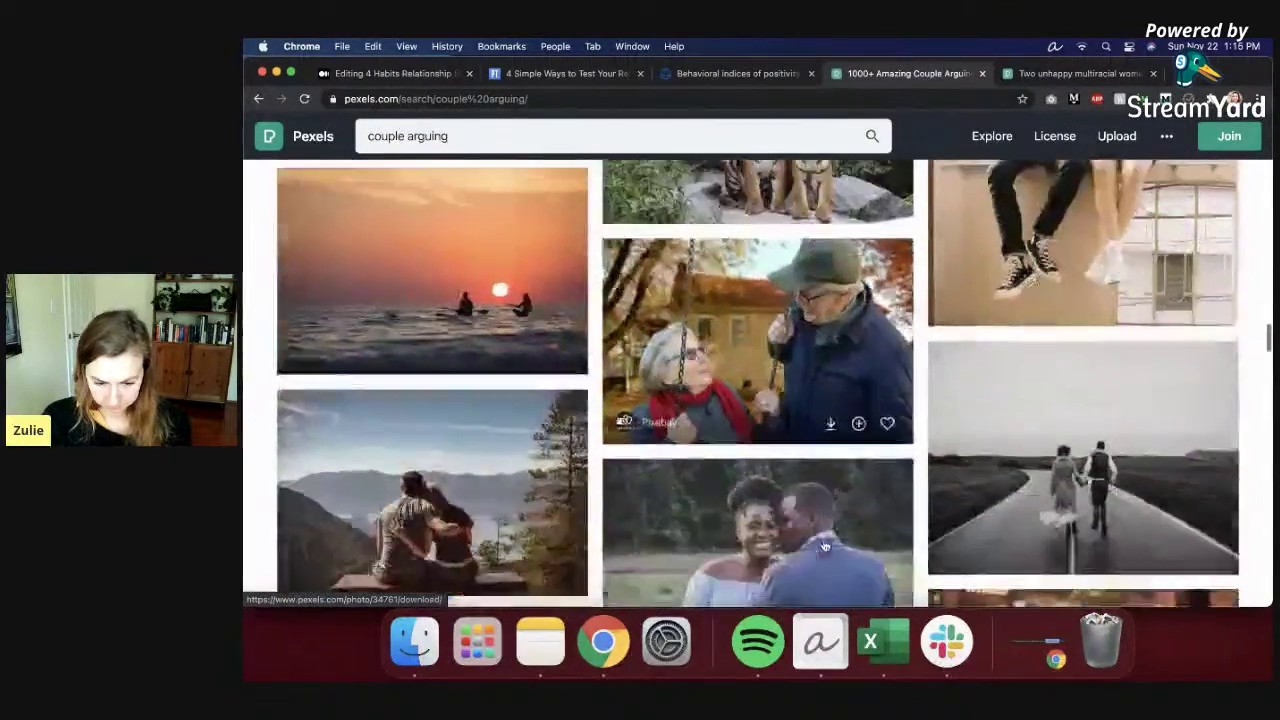
scroll(825, 545, "down", 12)
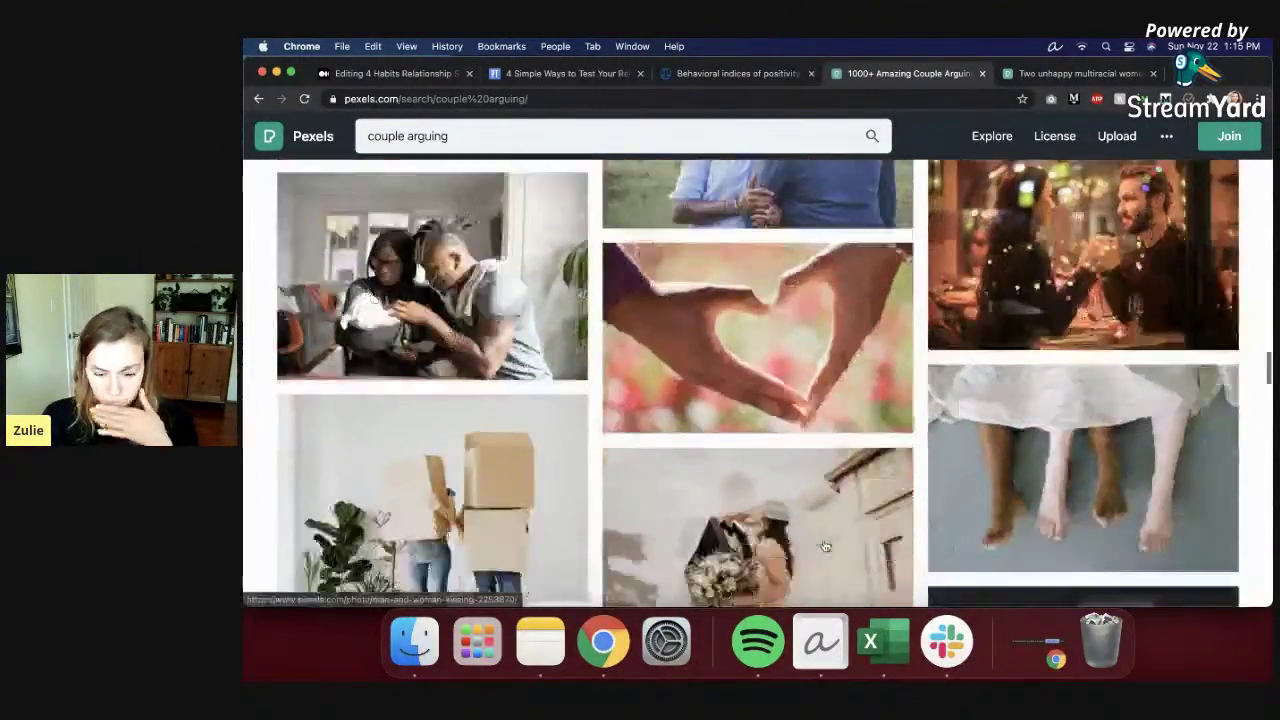
scroll(825, 545, "down", 10)
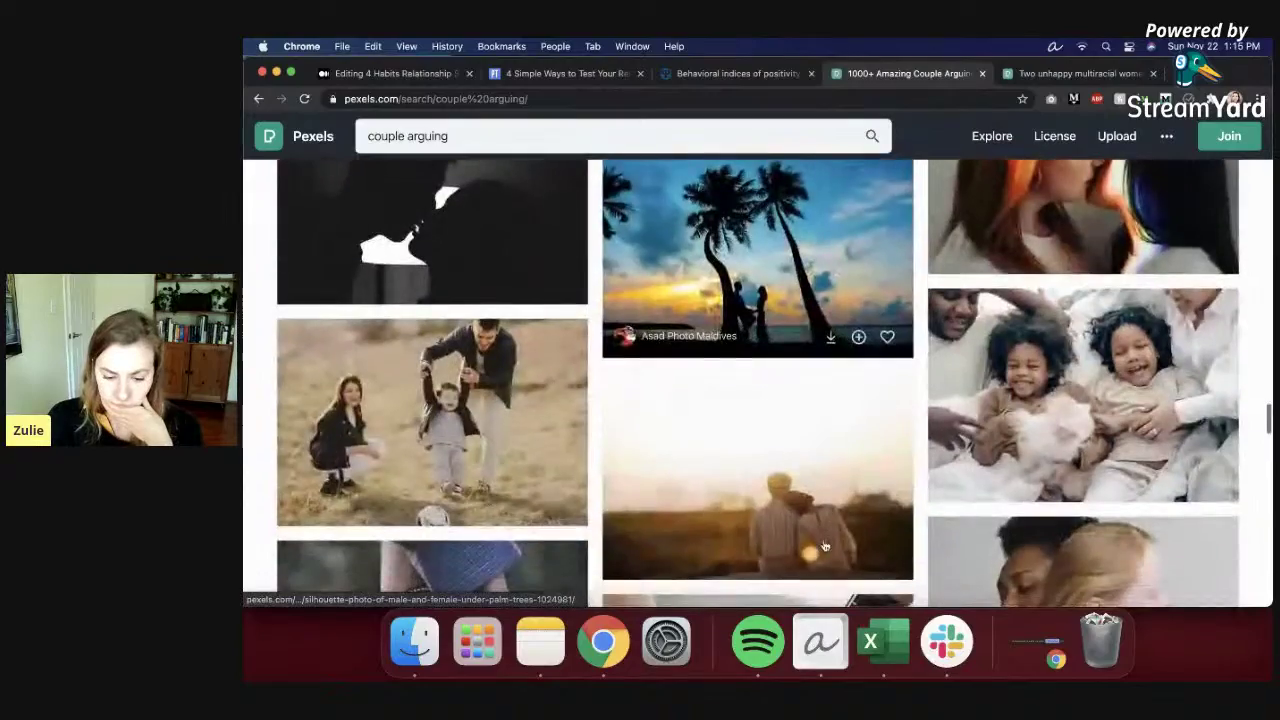
scroll(825, 545, "down", 8)
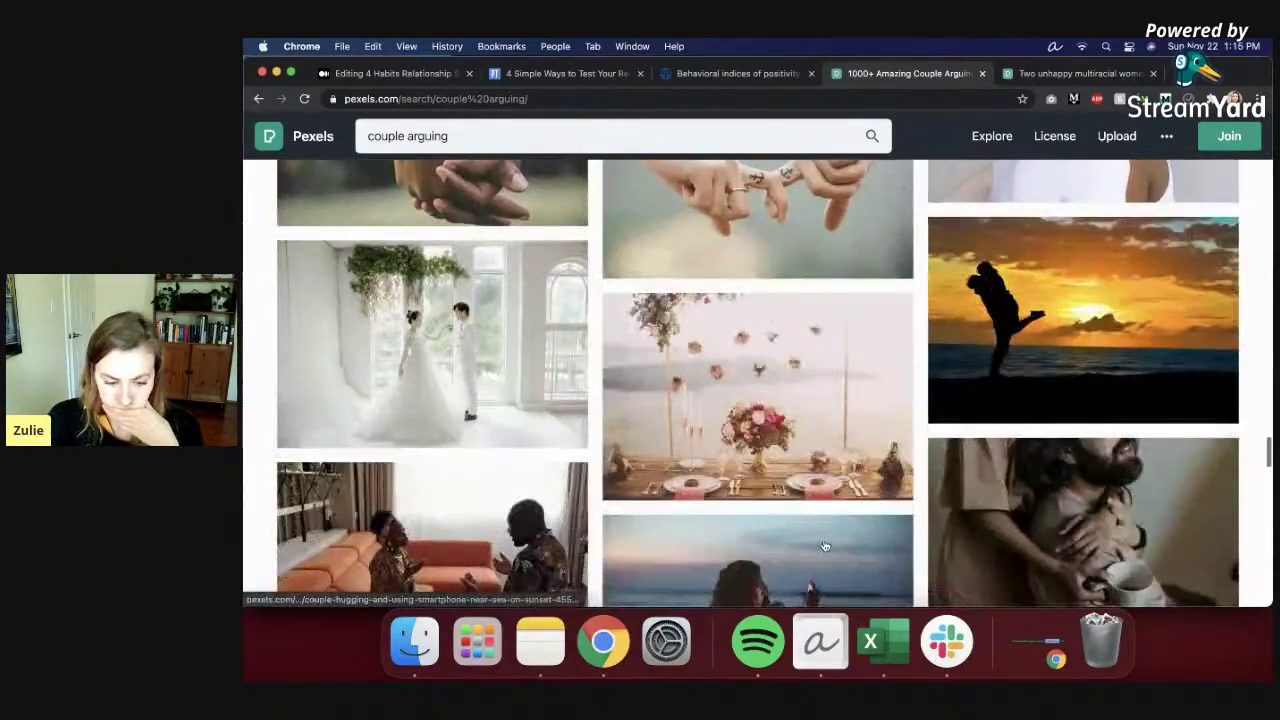
scroll(825, 545, "down", 8)
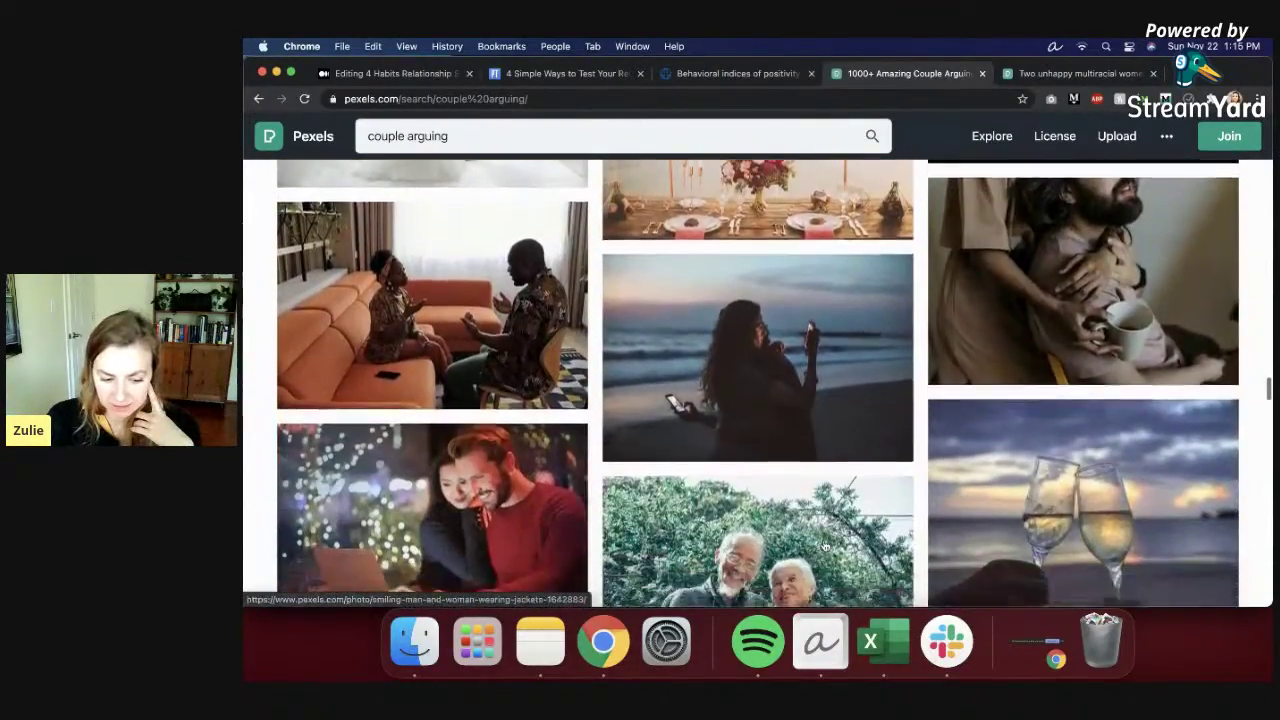
scroll(825, 545, "down", 8)
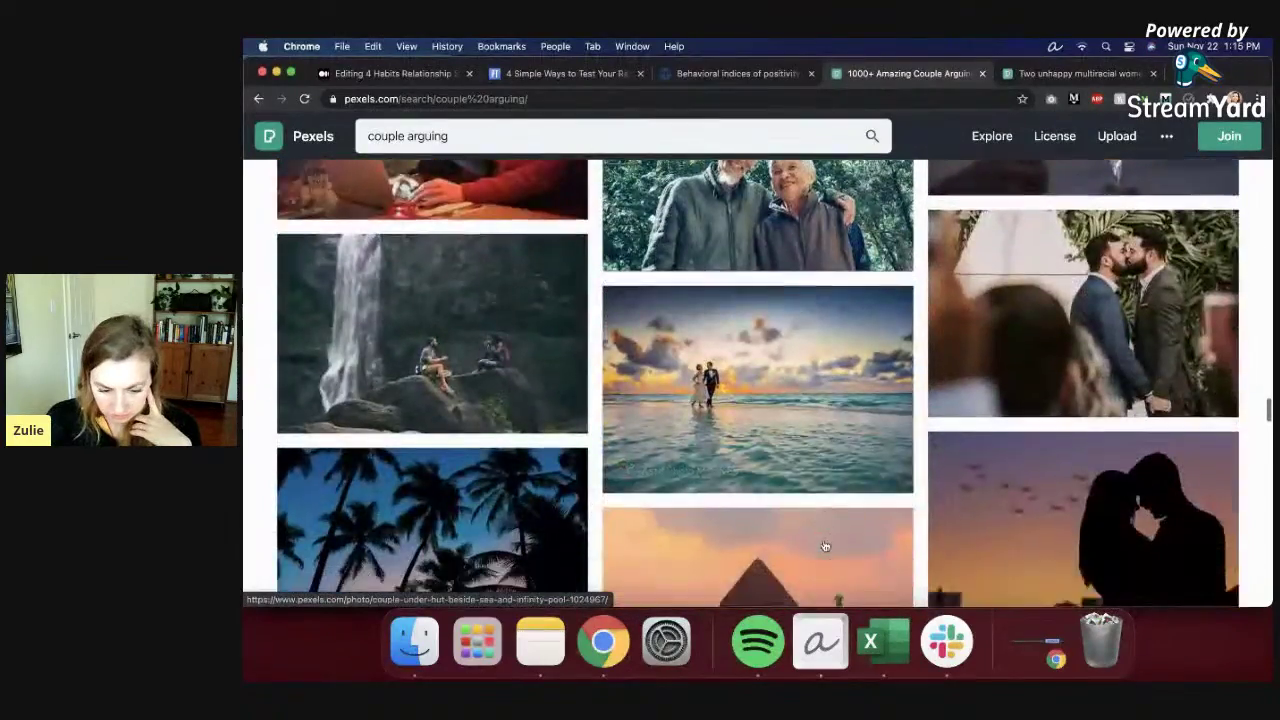
scroll(825, 545, "down", 2)
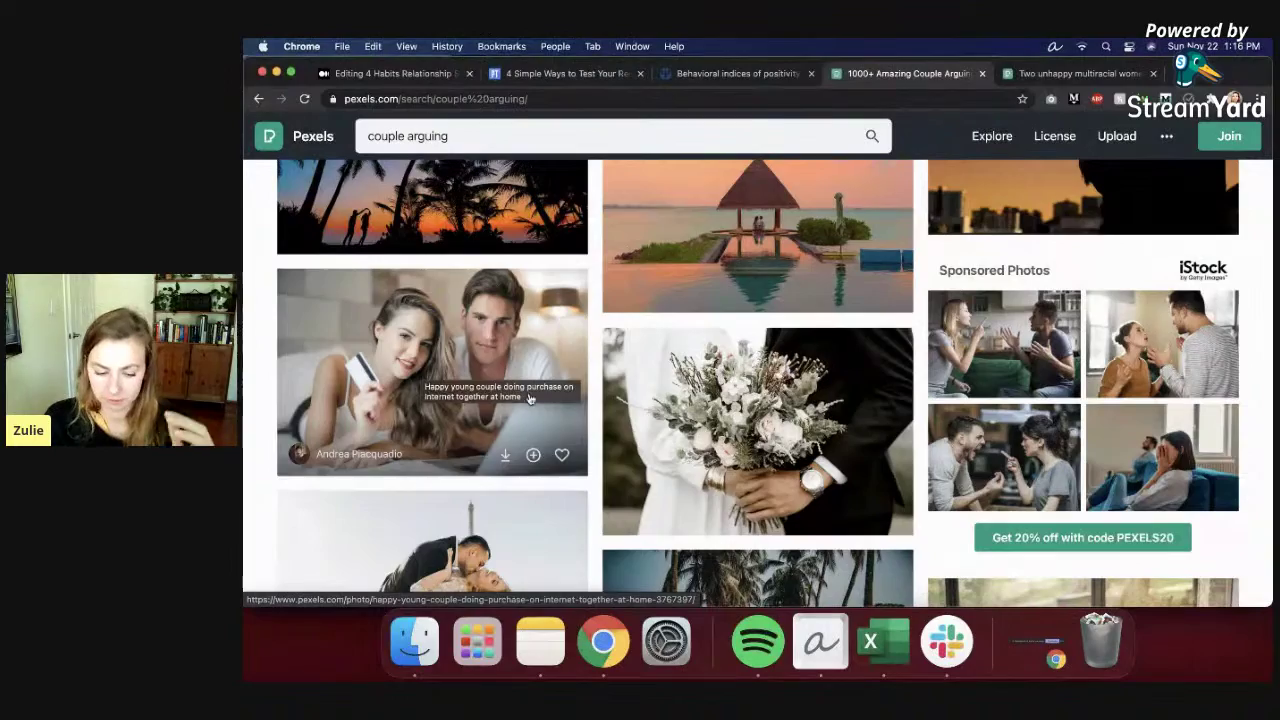
scroll(560, 410, "down", 3)
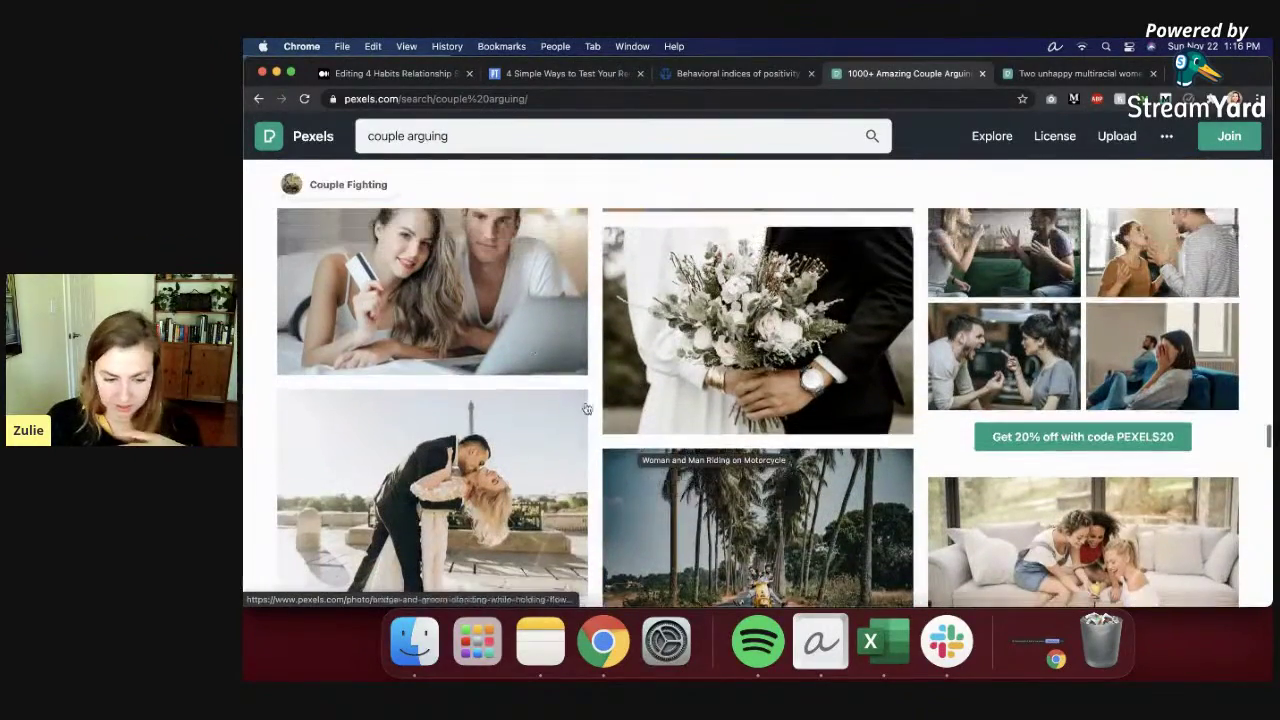
scroll(590, 420, "up", 1)
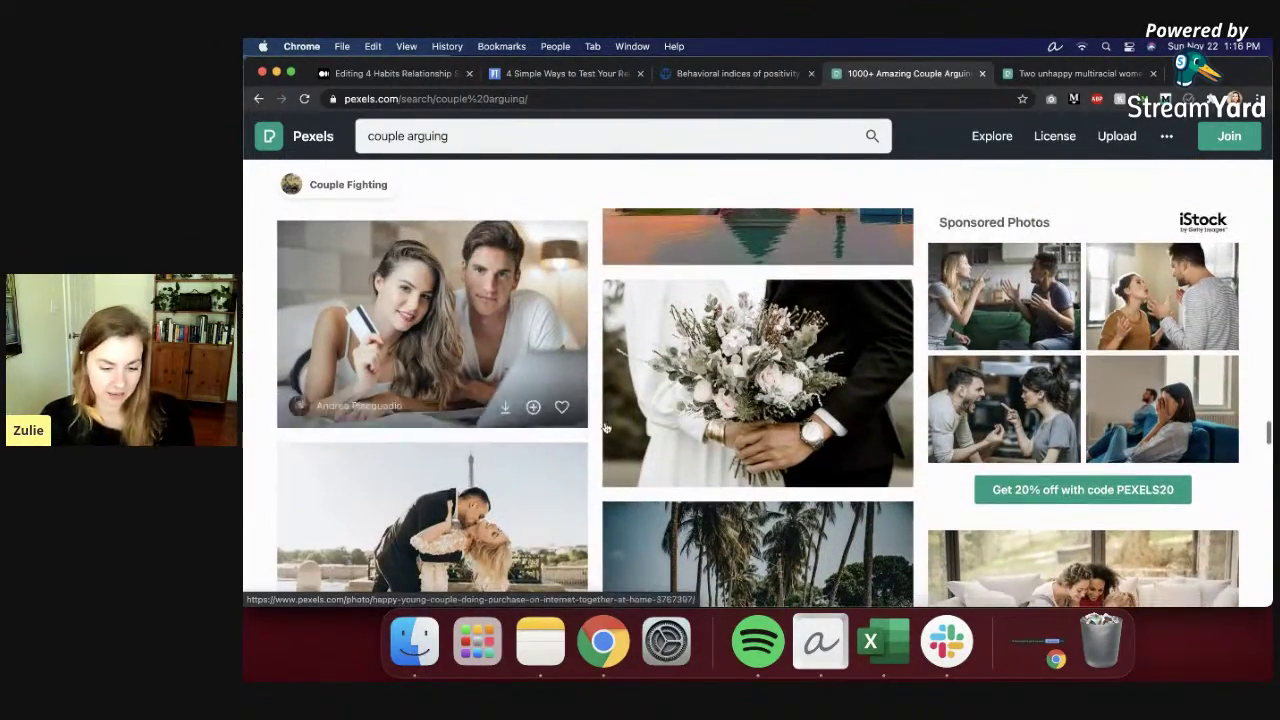
scroll(752, 570, "down", 1)
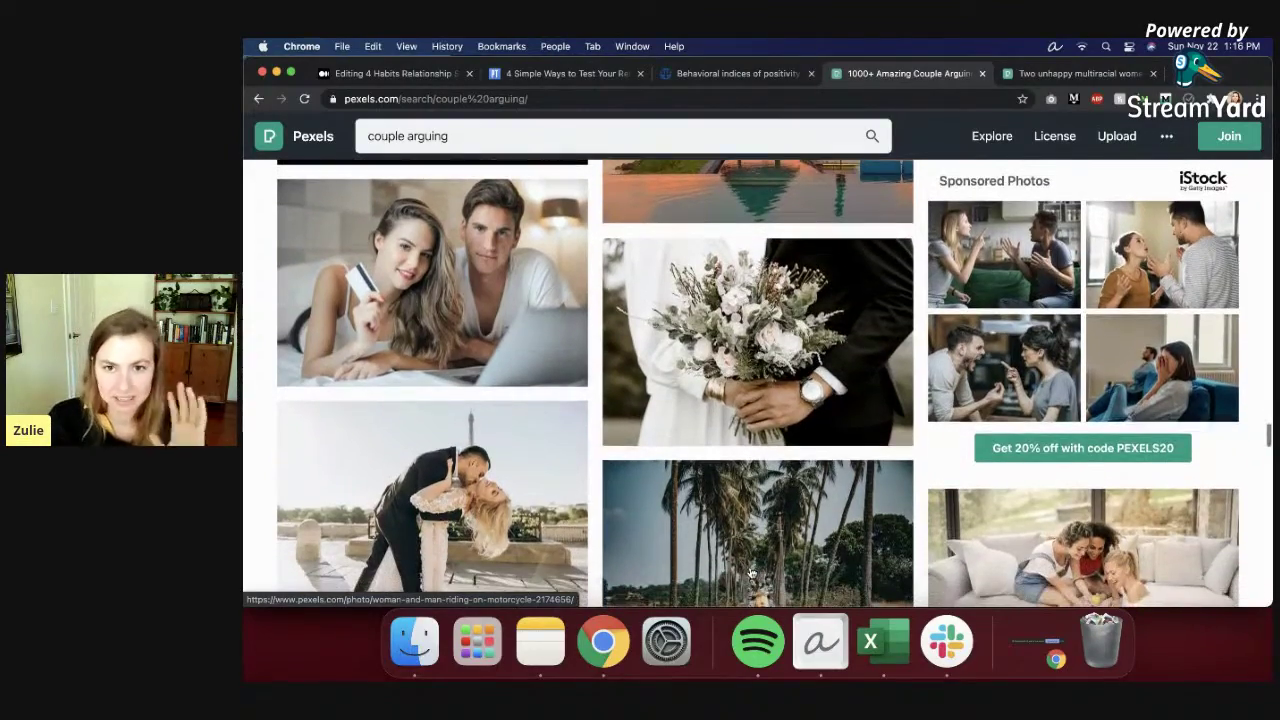
scroll(767, 527, "down", 10)
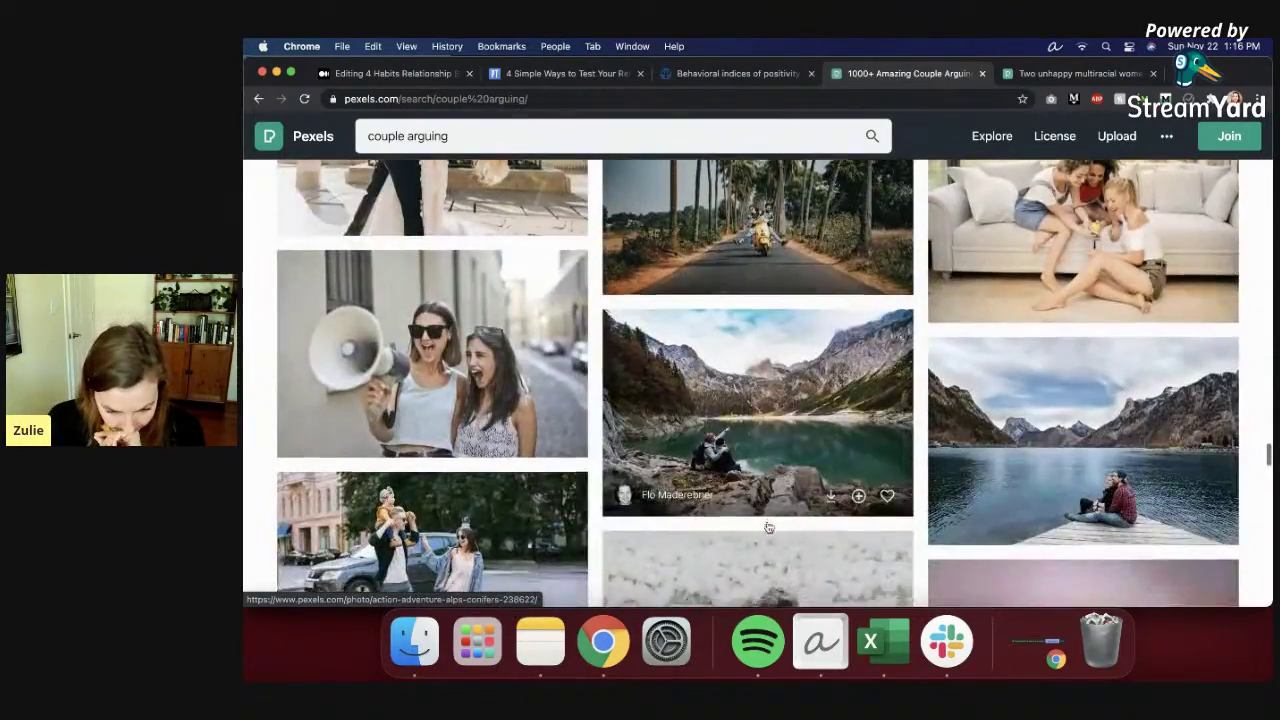
scroll(767, 527, "down", 5)
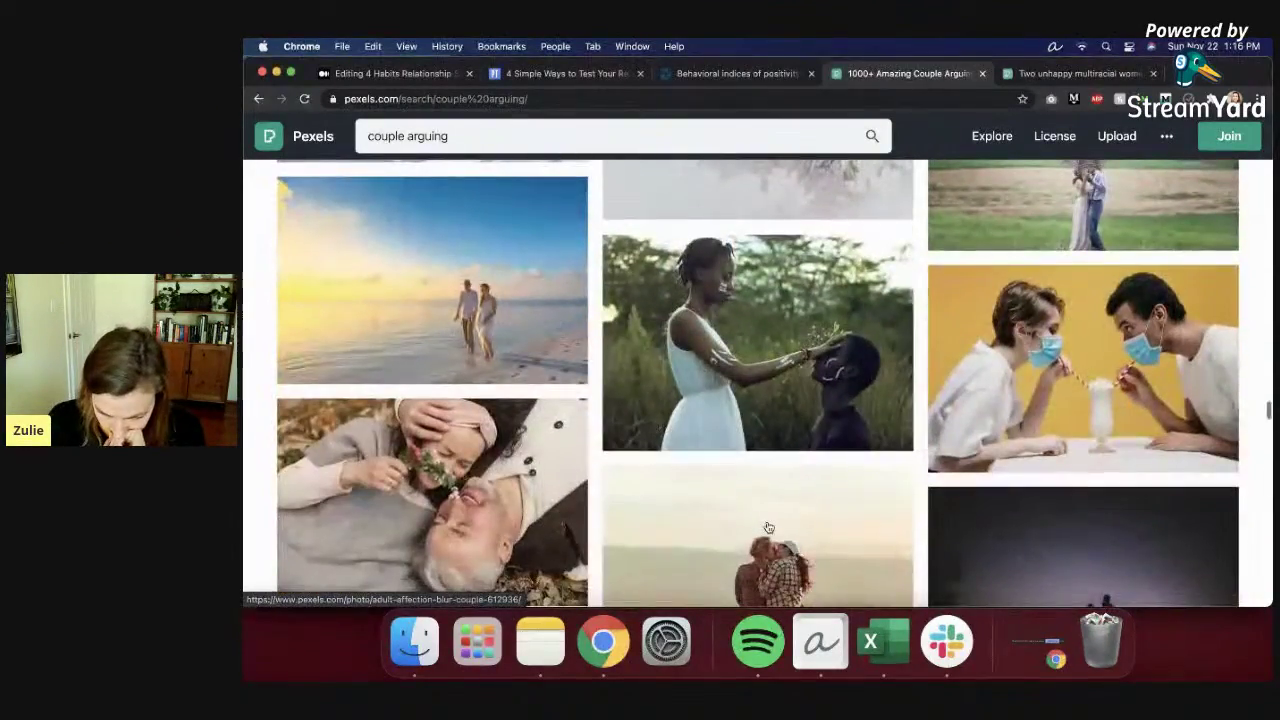
scroll(768, 527, "down", 3)
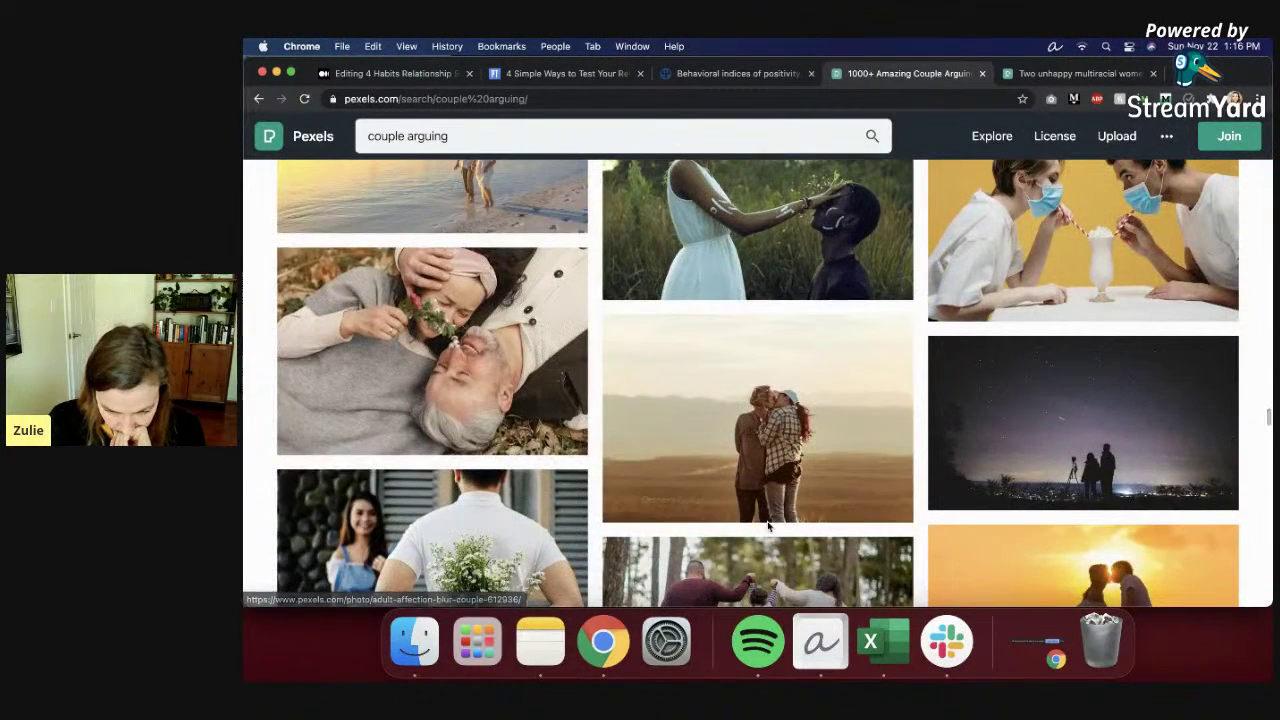
Step: View the photo of the masked couple sharing a milkshake, close it, and continue through the results
left_click(1161, 206)
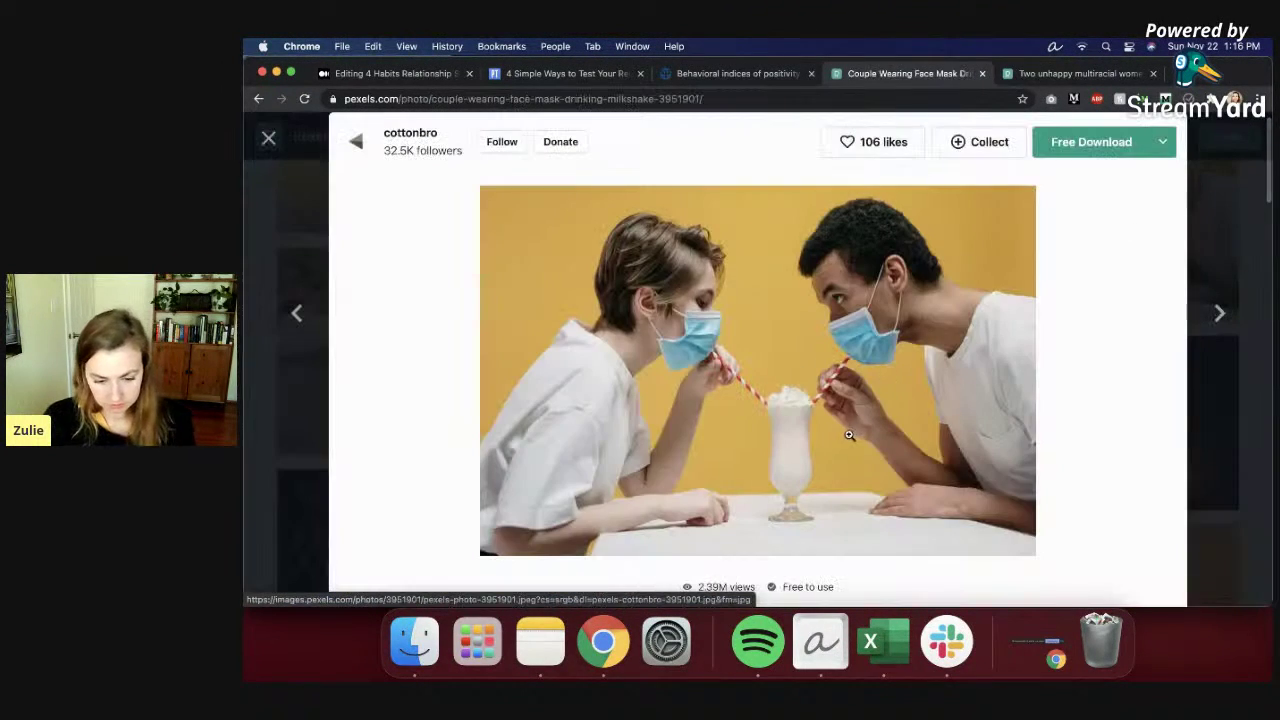
left_click(287, 199)
scroll(646, 389, "down", 8)
scroll(646, 389, "down", 5)
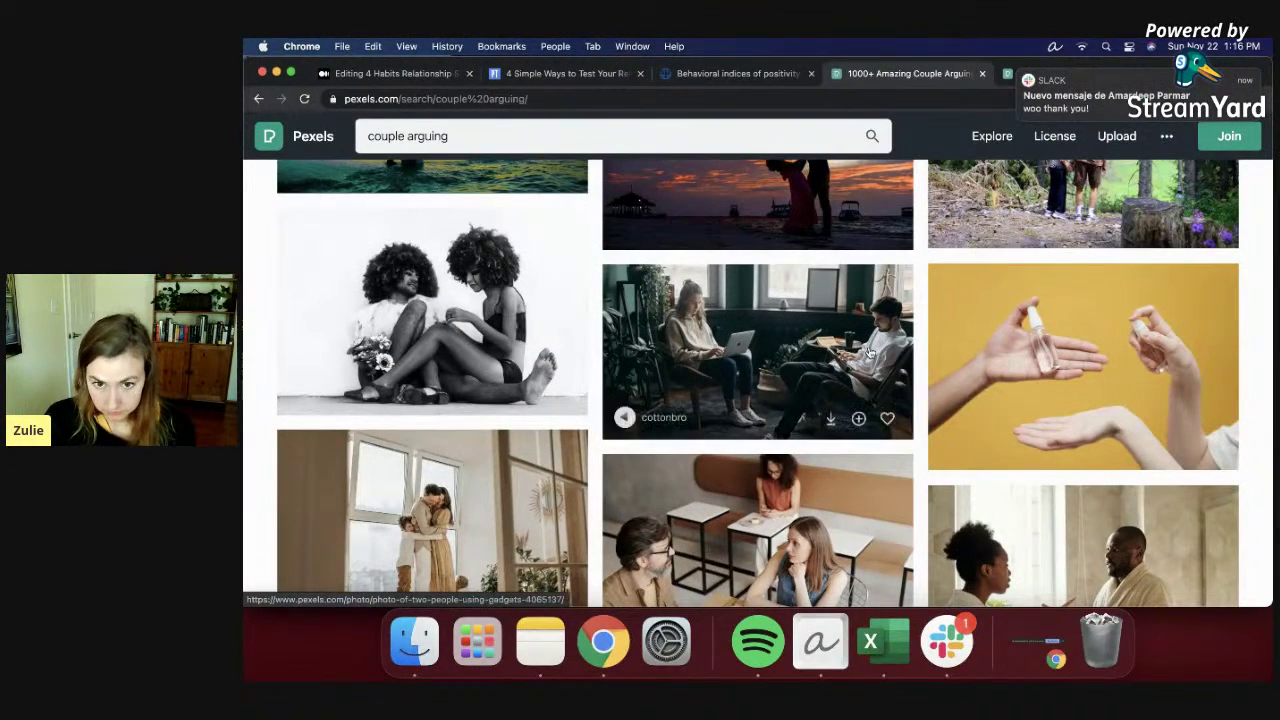
Step: Quit Slack to stop its message notifications
scroll(869, 352, "down", 1)
right_click(946, 641)
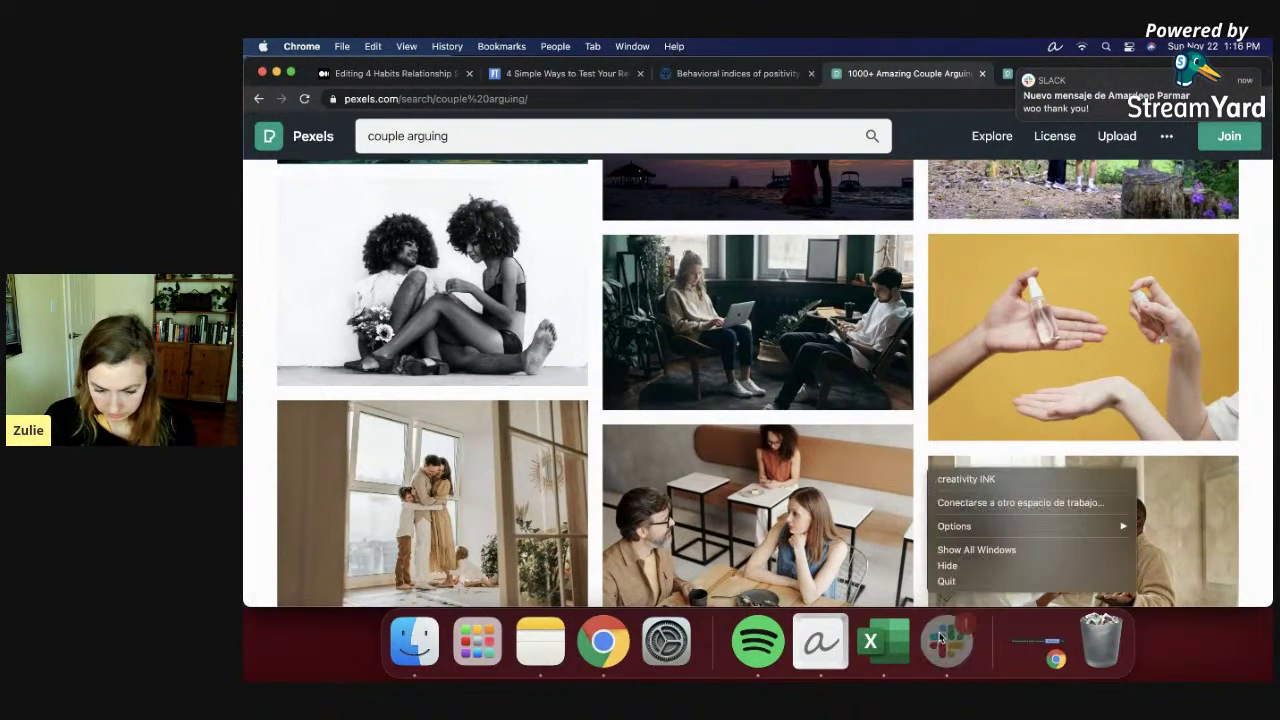
left_click(947, 581)
Step: Examine the photos of couples arguing in bathrobes and in a living room, along with the results beyond them
scroll(825, 545, "down", 5)
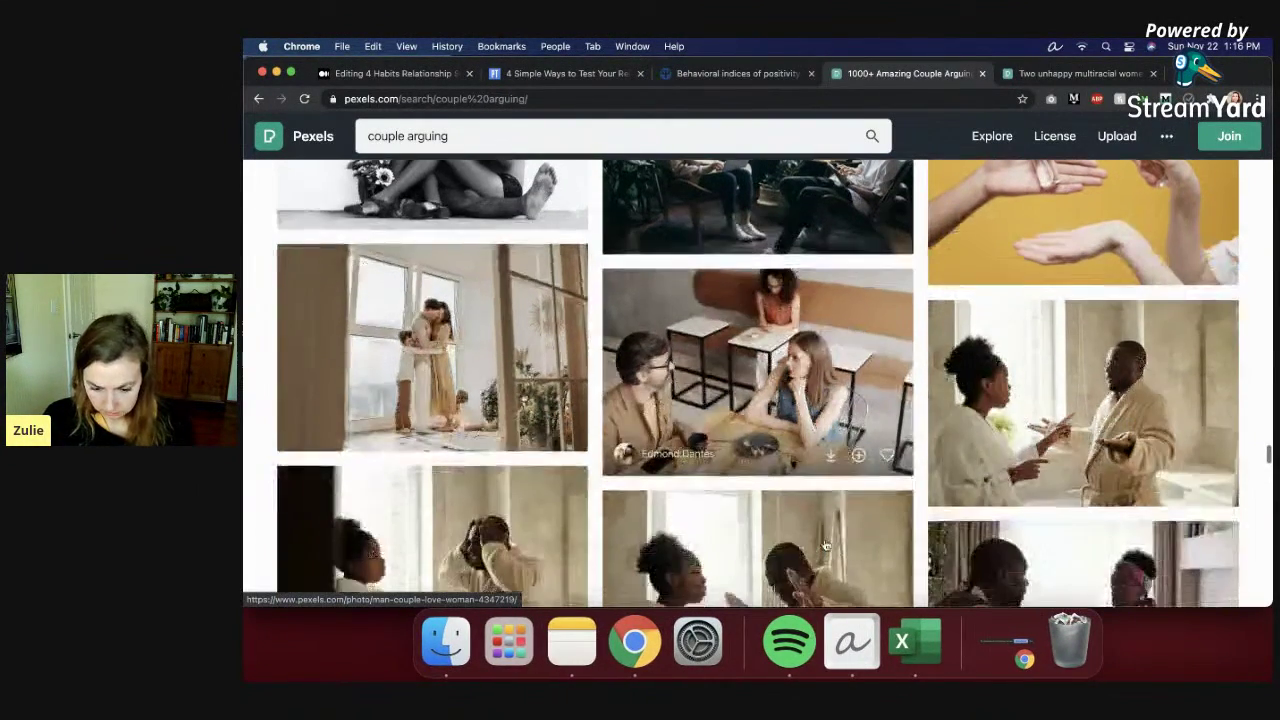
scroll(825, 545, "down", 4)
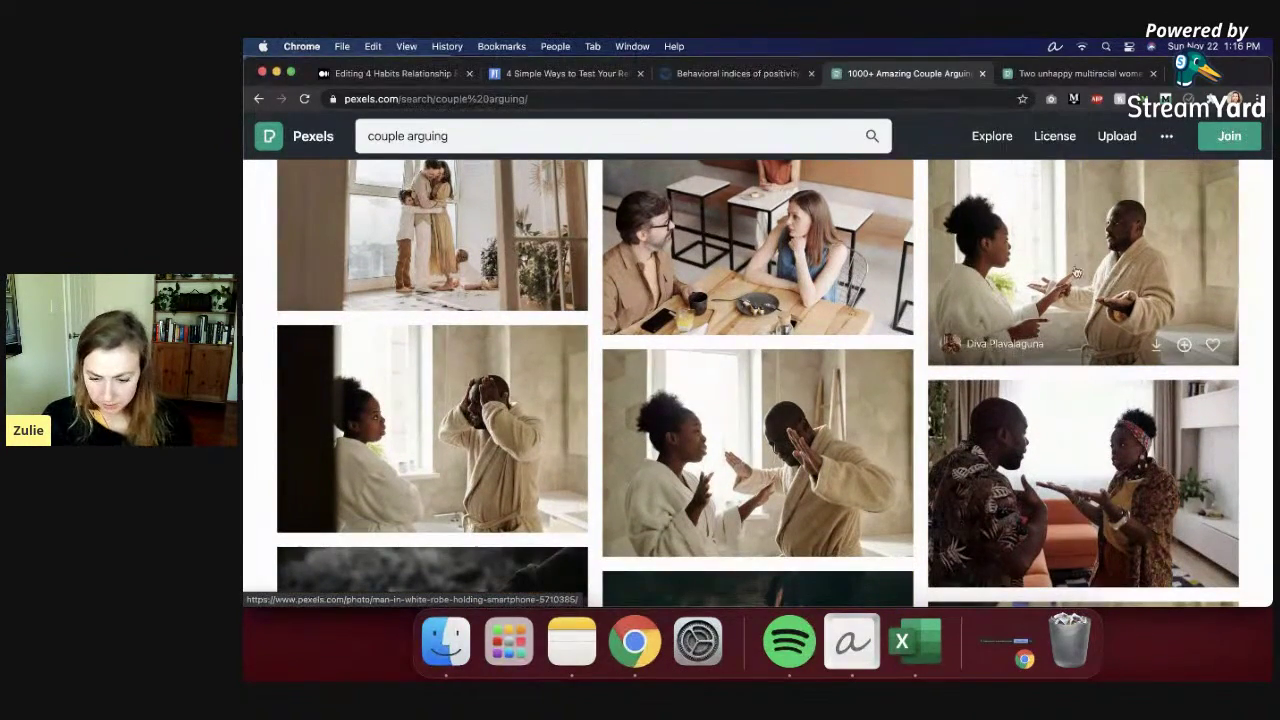
scroll(1075, 280, "down", 7)
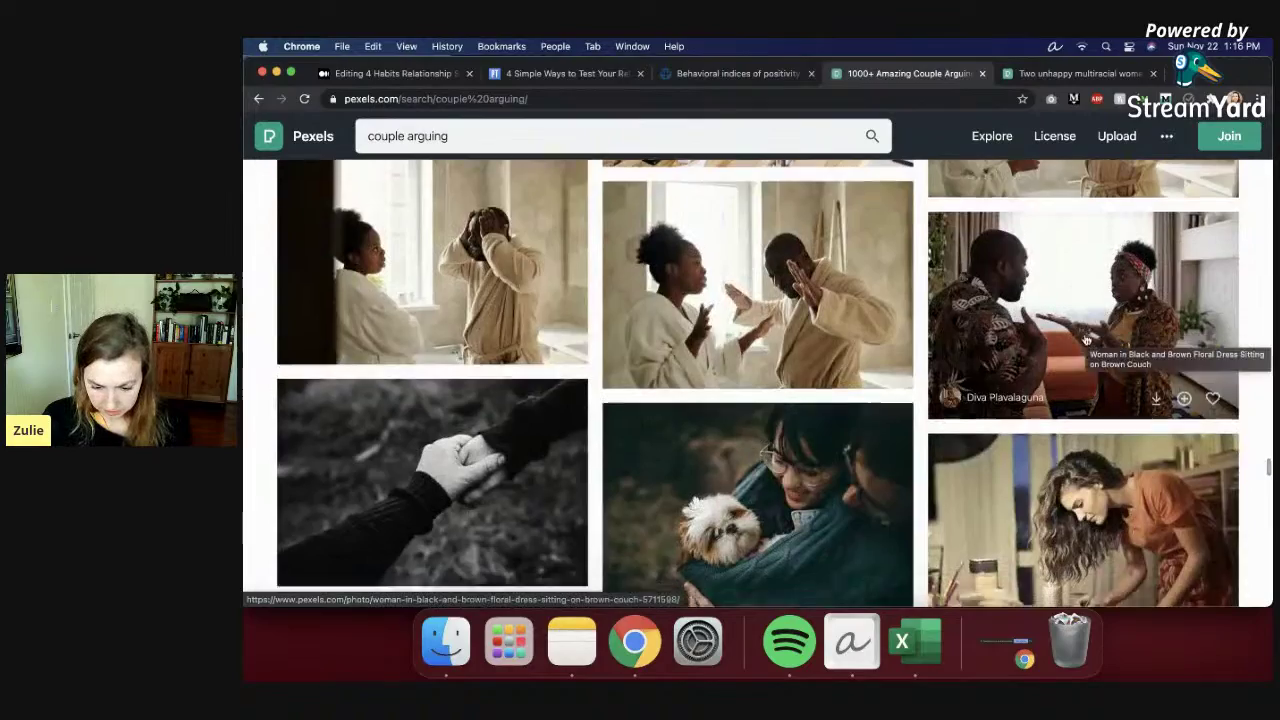
scroll(1078, 429, "down", 1)
scroll(1078, 430, "down", 5)
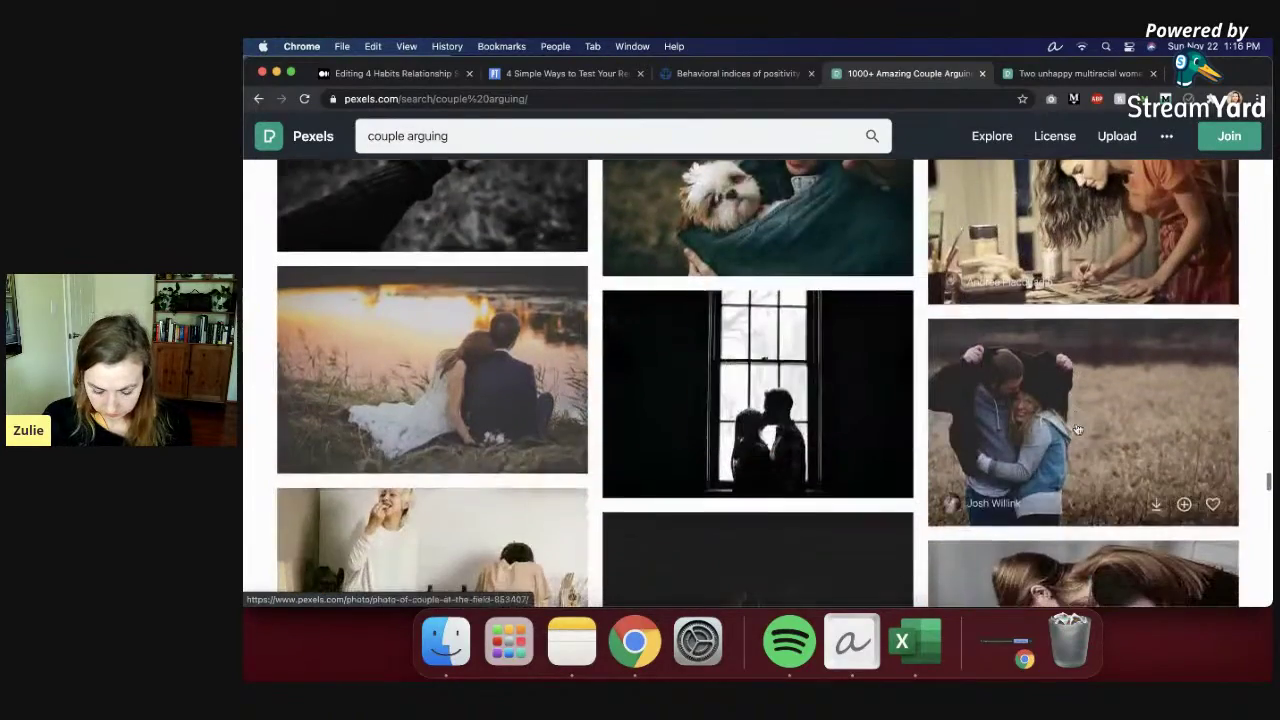
scroll(968, 534, "down", 6)
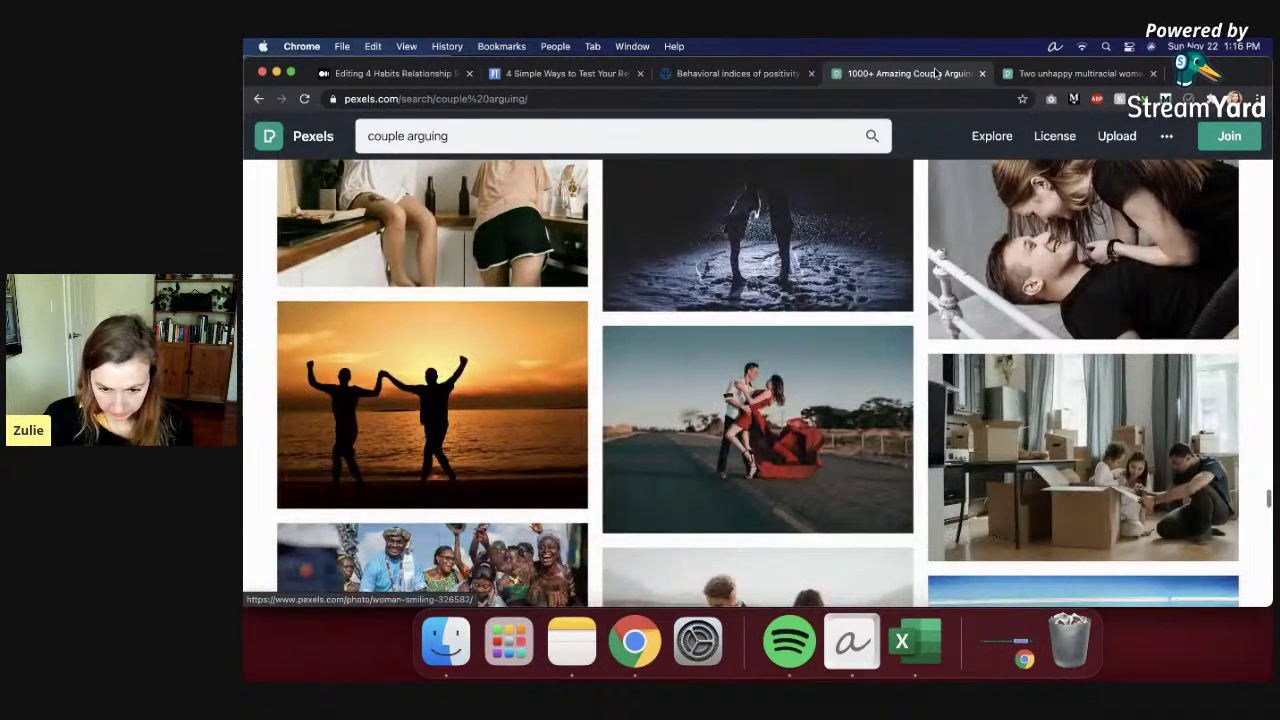
Step: Download the photo of the two unhappy women sitting back to back and try to select its attribution text
left_click(1048, 74)
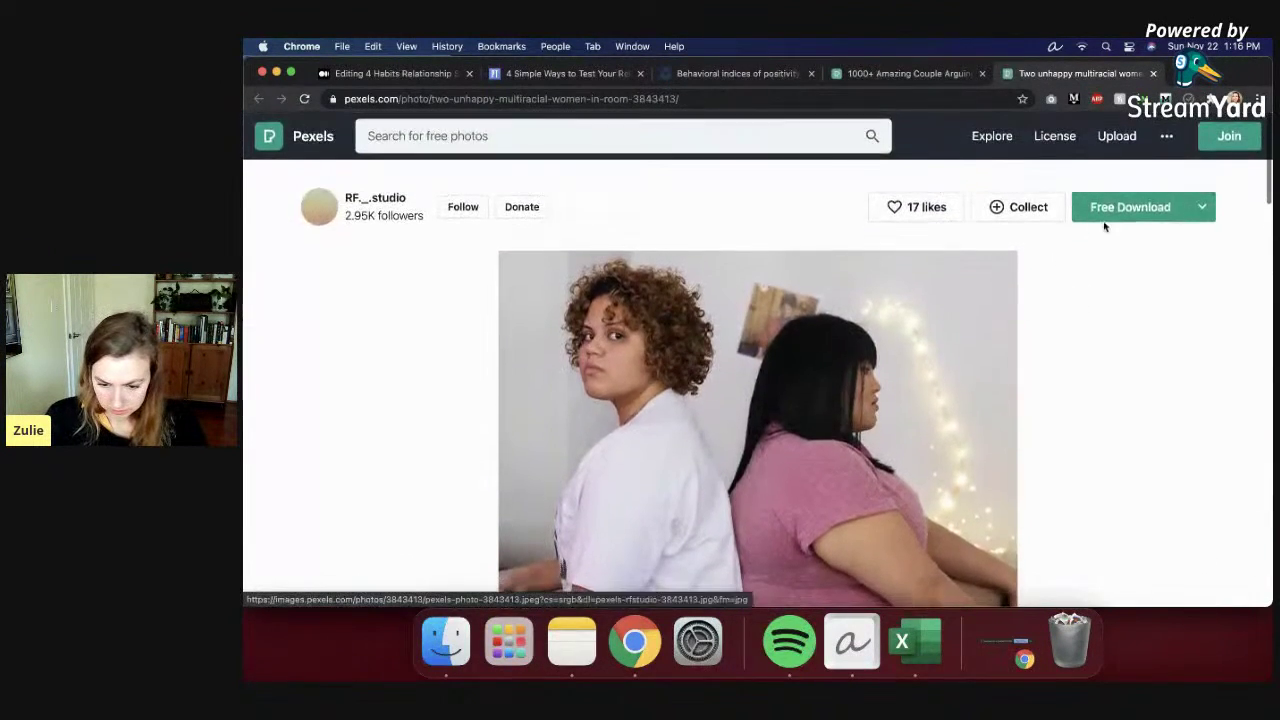
left_click(1108, 210)
triple_click(762, 497)
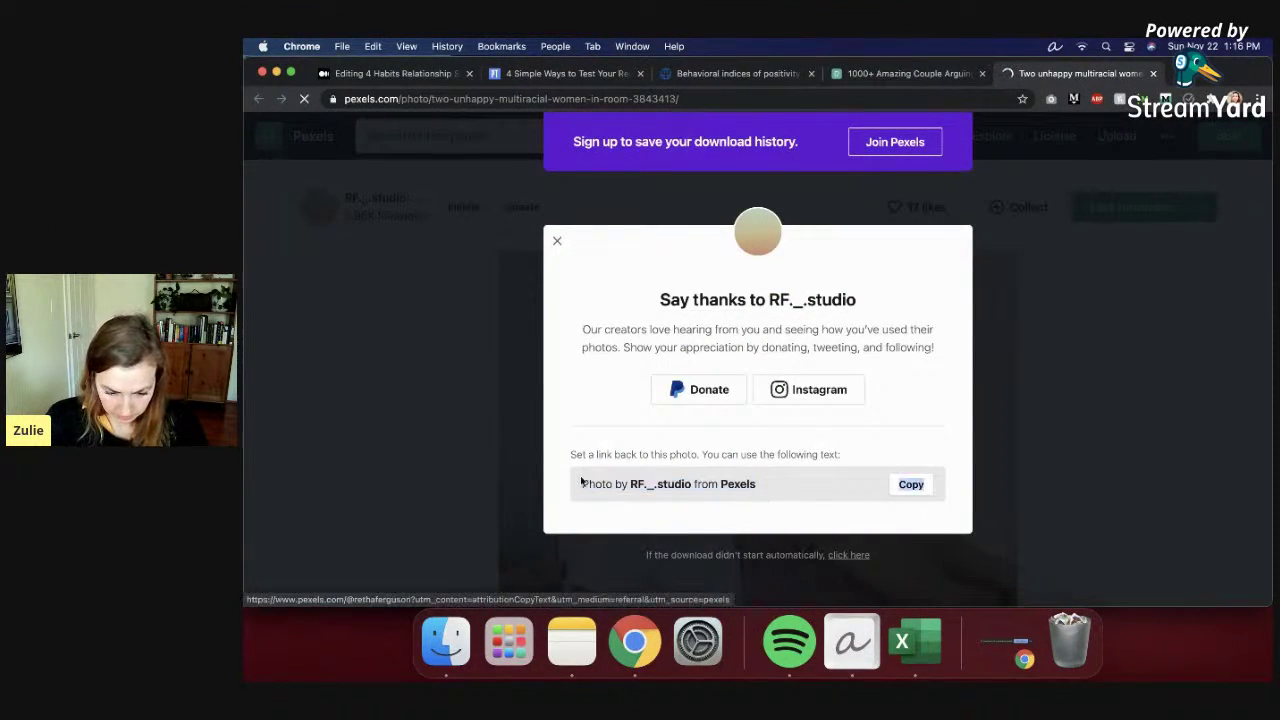
left_click(737, 483)
left_click_drag(781, 482, 693, 484)
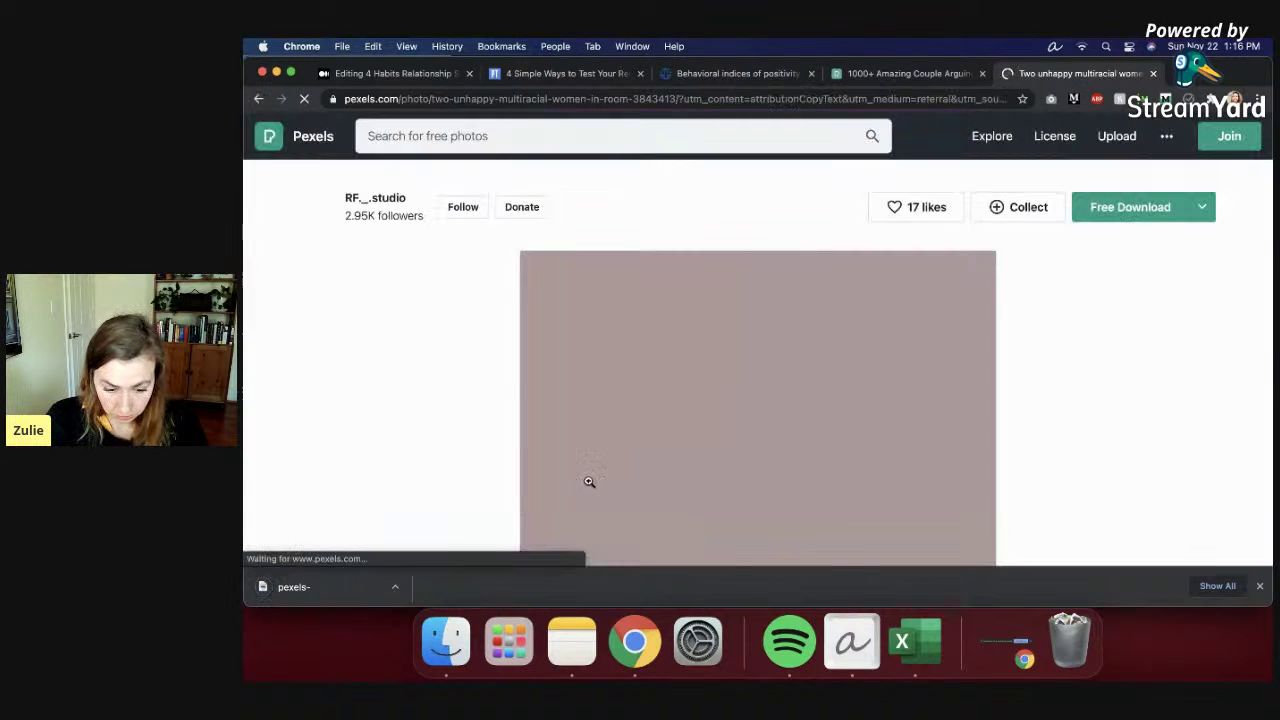
Step: Open the share dialog for the two-women photo and copy the attribution "Photo by RF._.studio from Pexels"
scroll(514, 311, "down", 2)
scroll(945, 220, "up", 1)
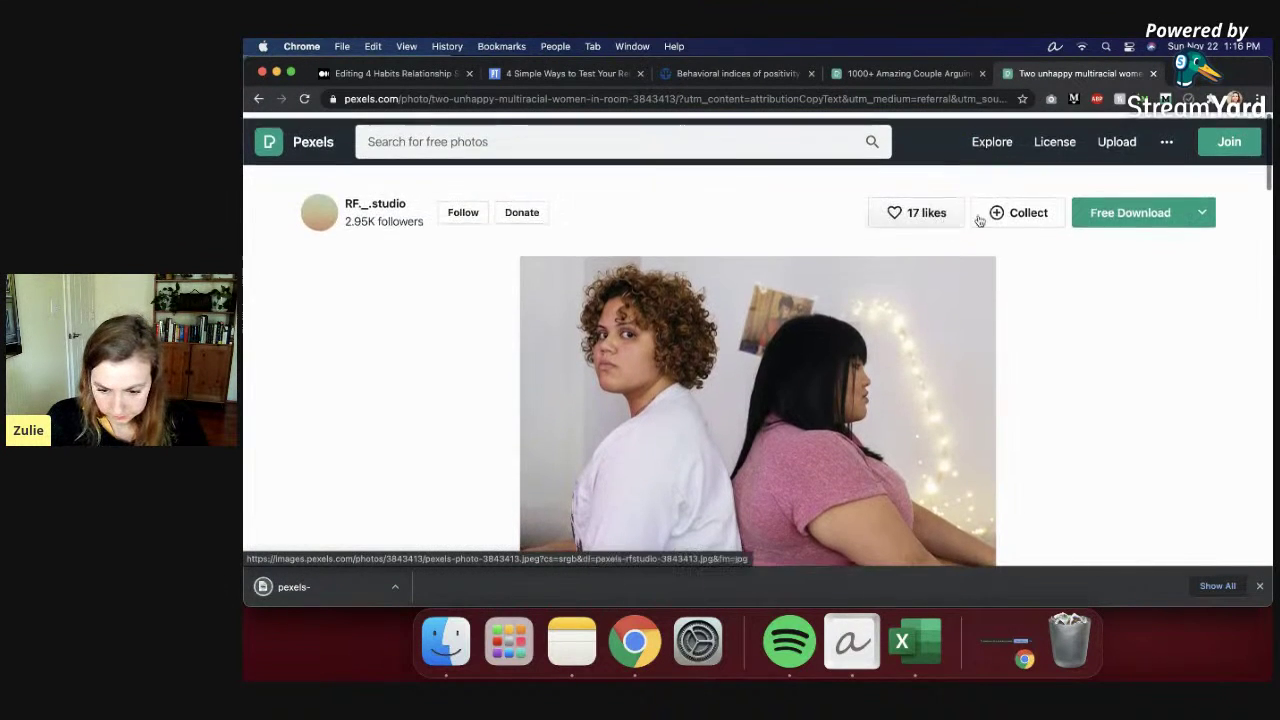
scroll(900, 300, "down", 4)
left_click(740, 447)
left_click_drag(747, 540, 580, 513)
left_click(580, 513)
left_click(907, 516)
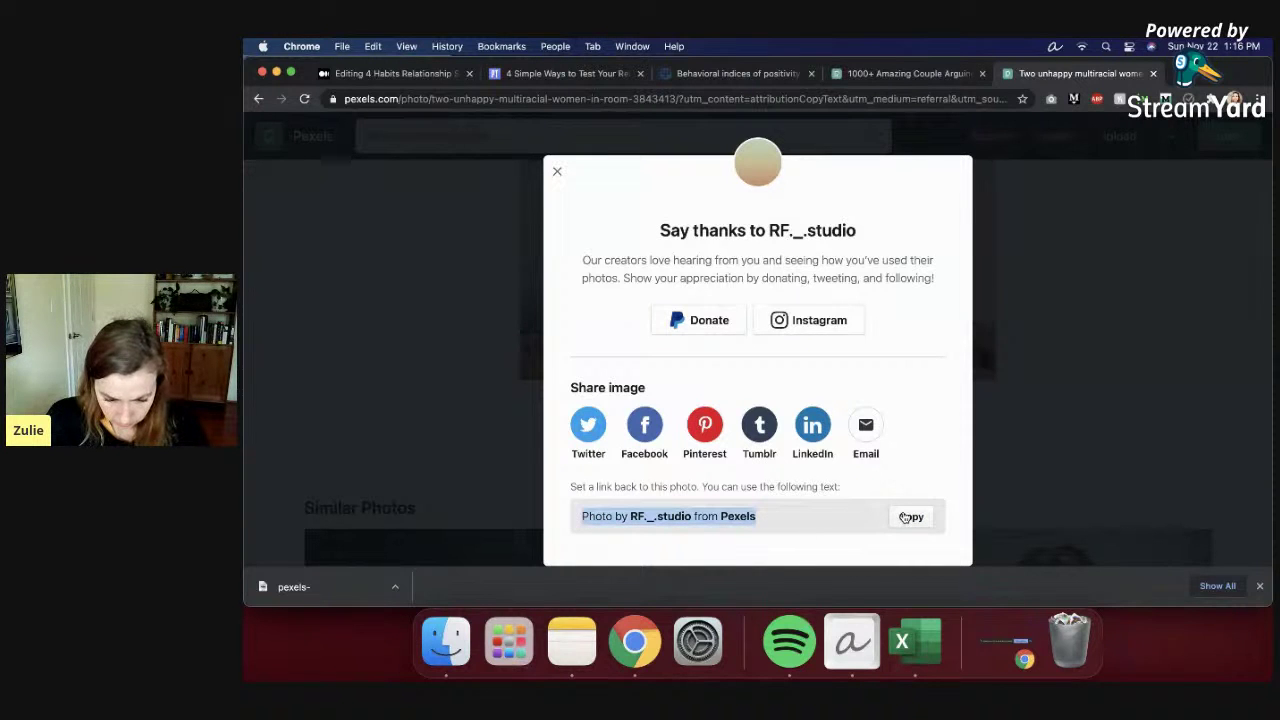
Step: Insert the downloaded two-women photo below the draft's subtitle, widen it beyond the text column and caption it with the copied Pexels attribution
left_click(440, 74)
left_click_drag(366, 596, 601, 287)
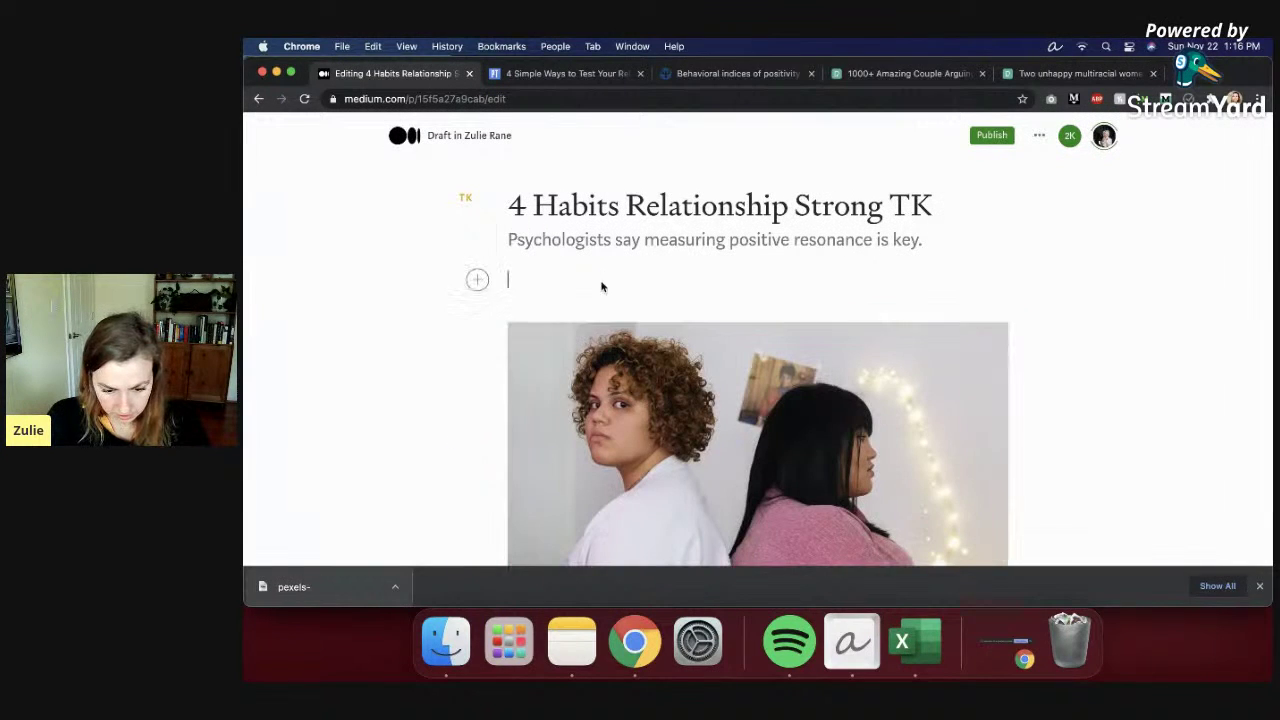
left_click(741, 257)
scroll(762, 398, "down", 3)
left_click(757, 436)
key("super+v")
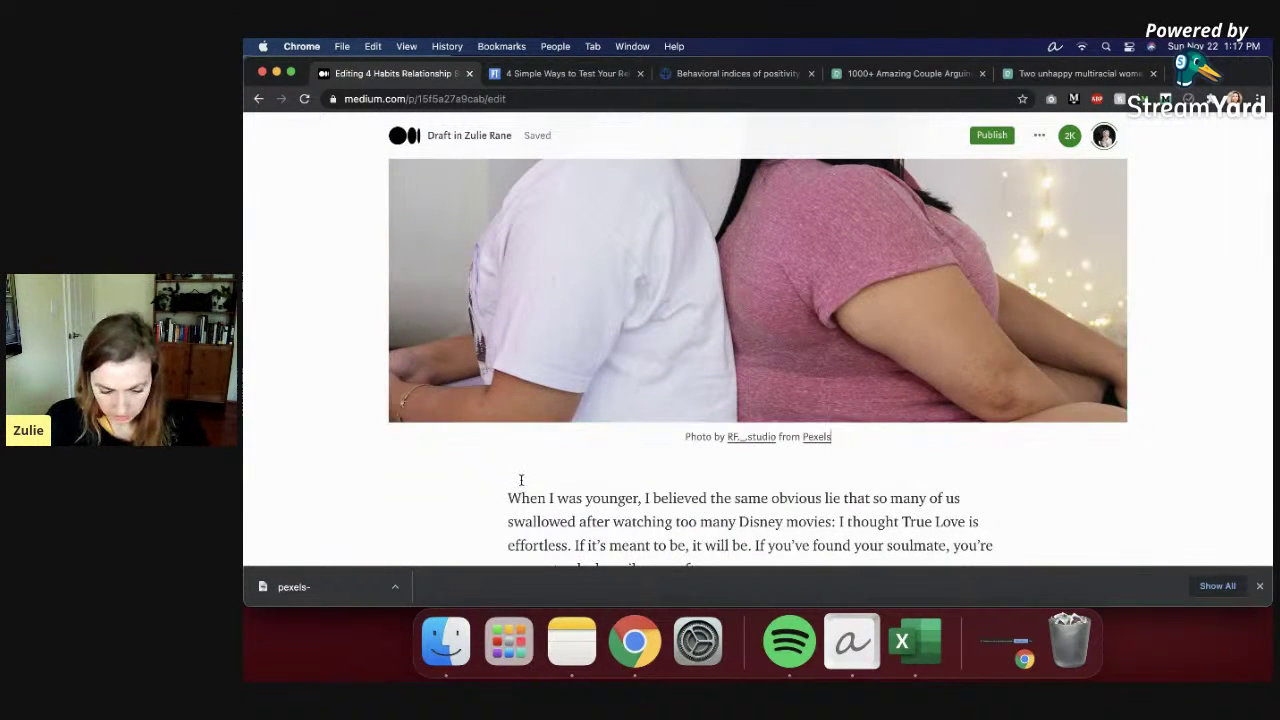
Step: Start the alternative text of the two-women photo with "two women sit back to back."
left_click(608, 346)
scroll(608, 346, "up", 3)
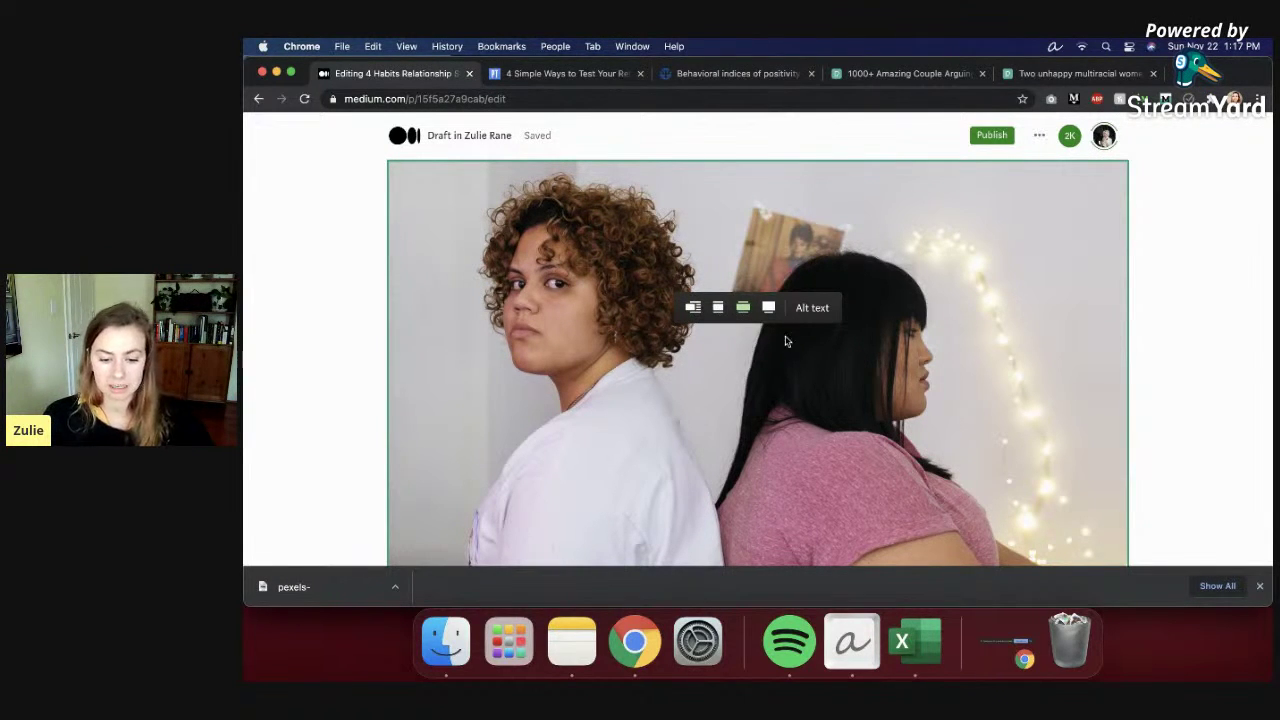
left_click(812, 308)
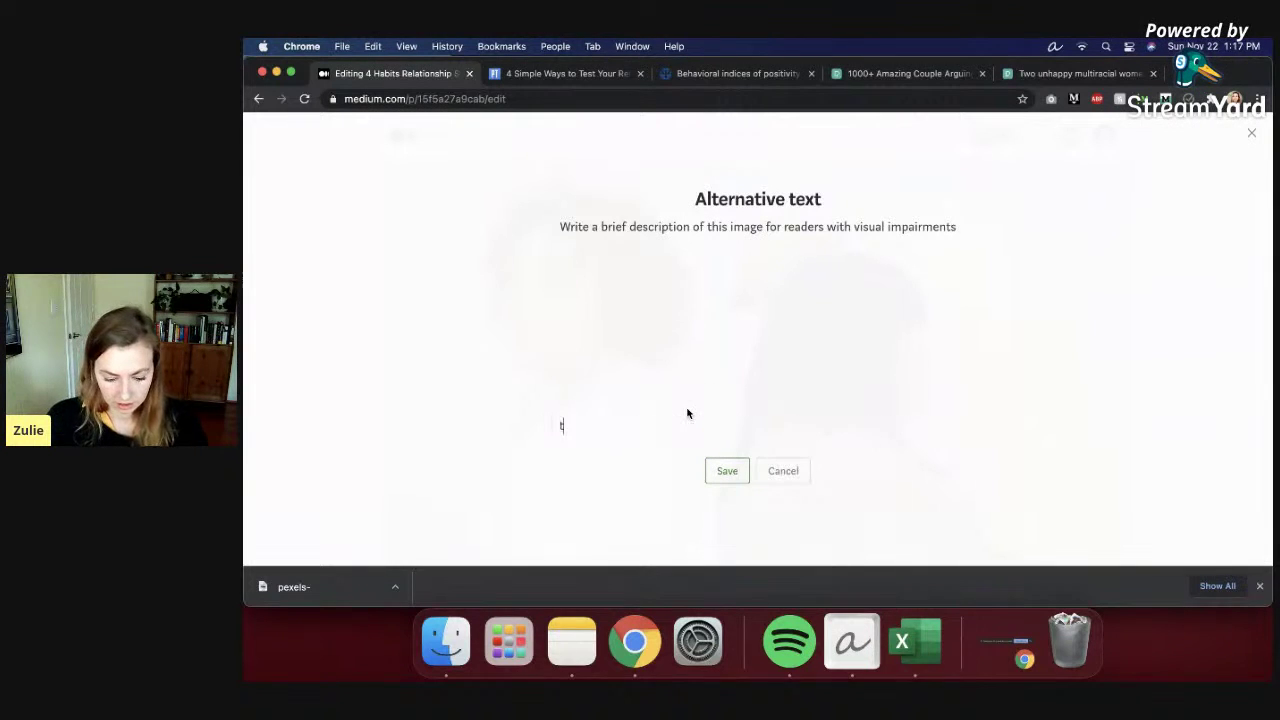
type("two women sit back to")
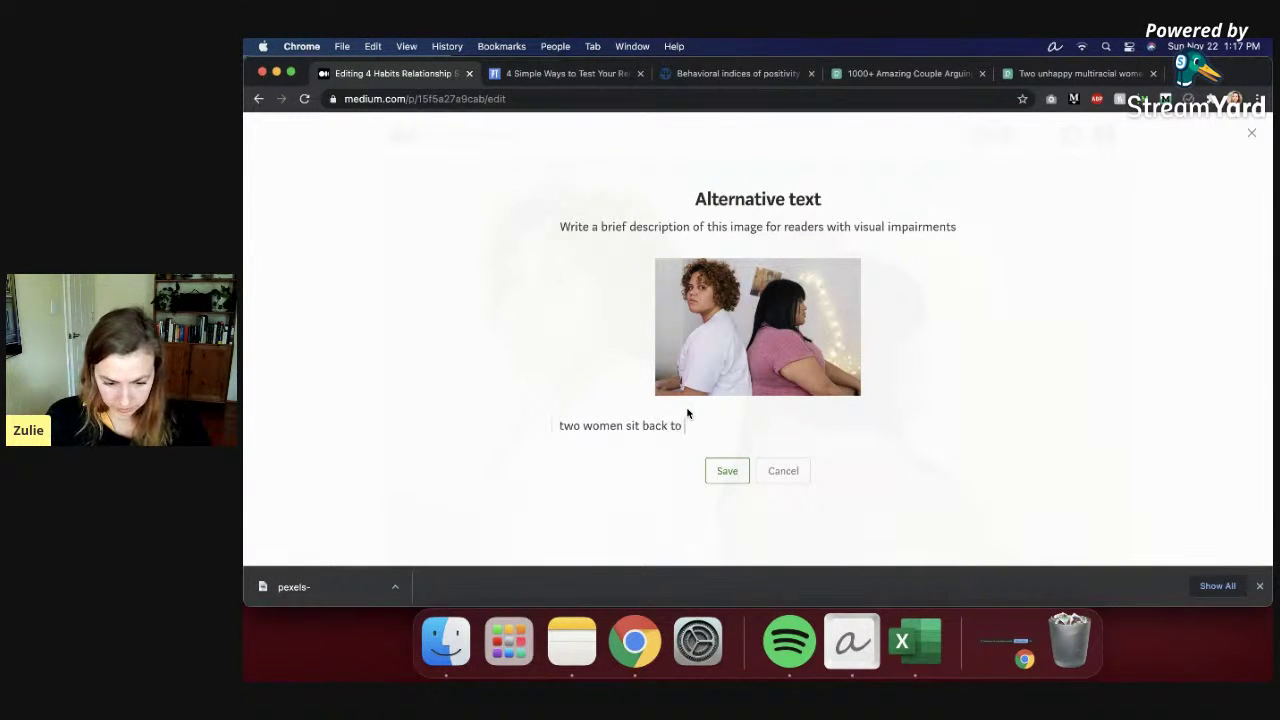
type(" back.")
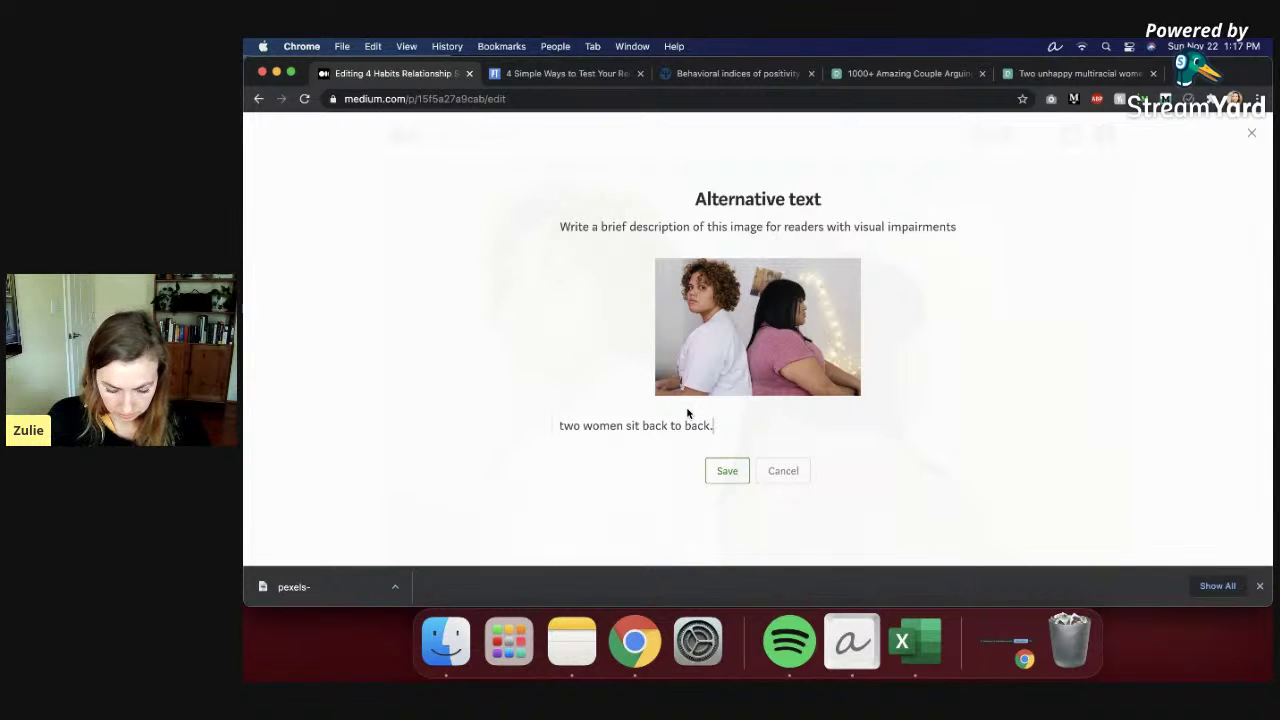
Step: Add "one is wearing a white shirt, looking at the camera, & one is wearing a pink shirt, looking awa" and save the alternative text
type(" one is wearing a white shirt, looking at the camera, and one i")
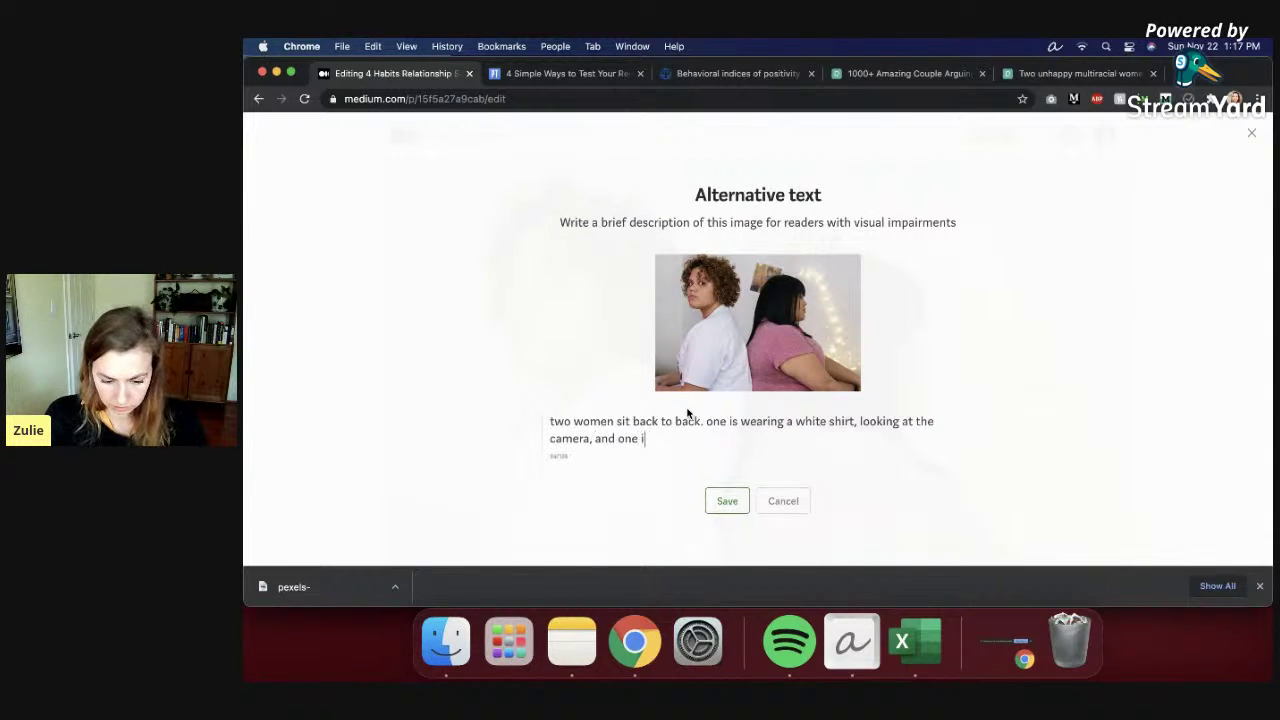
type("s wearing a pink s")
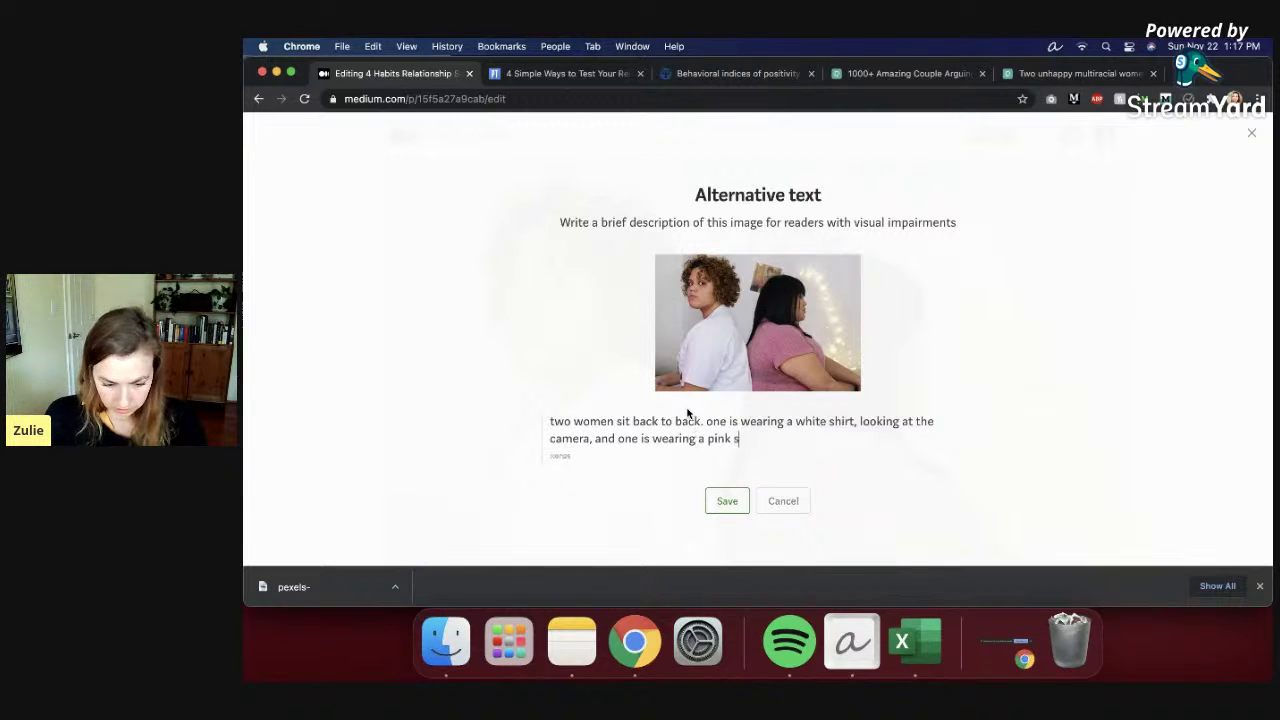
type("hirt, looking awa")
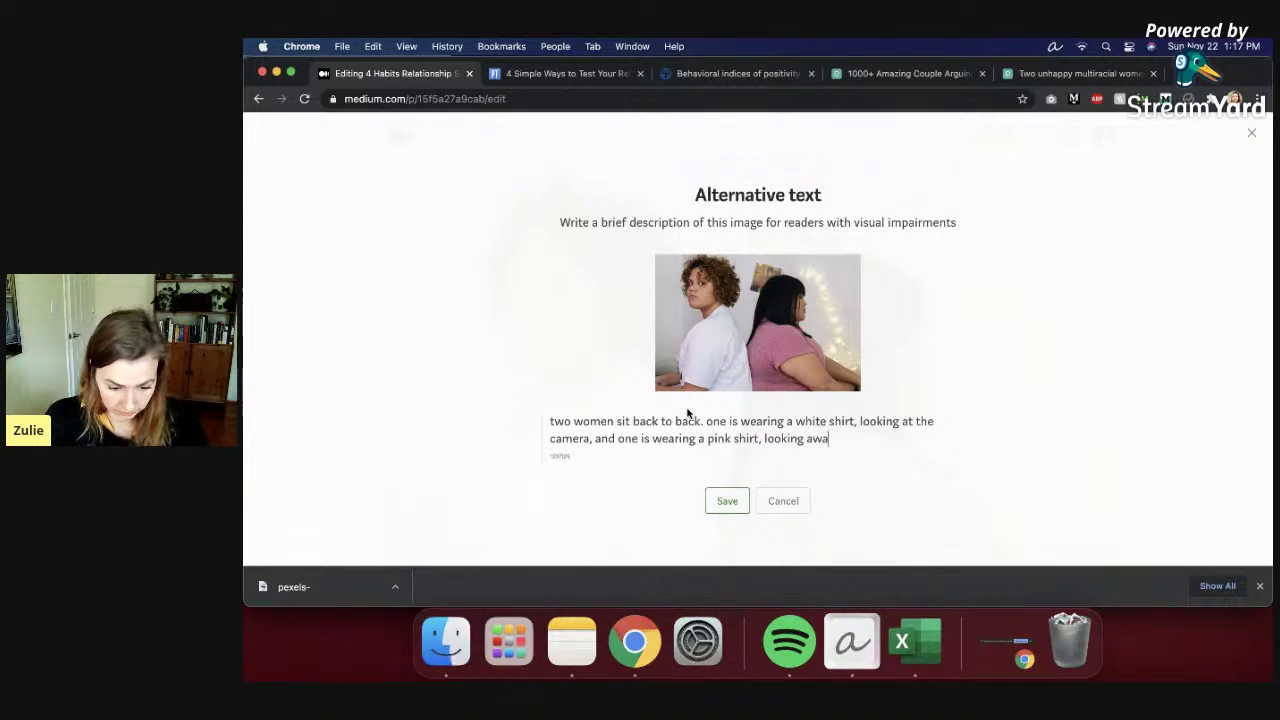
double_click(607, 438)
type("&")
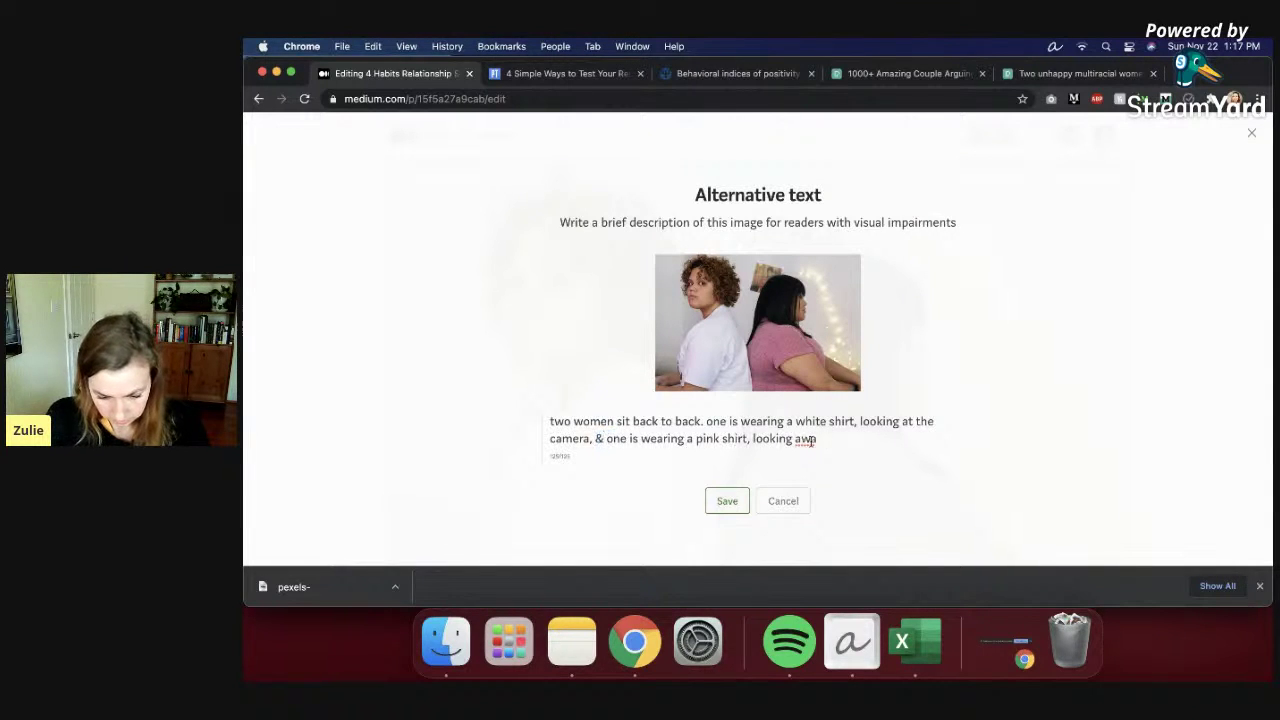
left_click(720, 508)
Step: Replace the article's title with "The 4 Habits That Prove a Relationship Isn't Working"
scroll(810, 400, "down", 5)
scroll(813, 291, "up", 3)
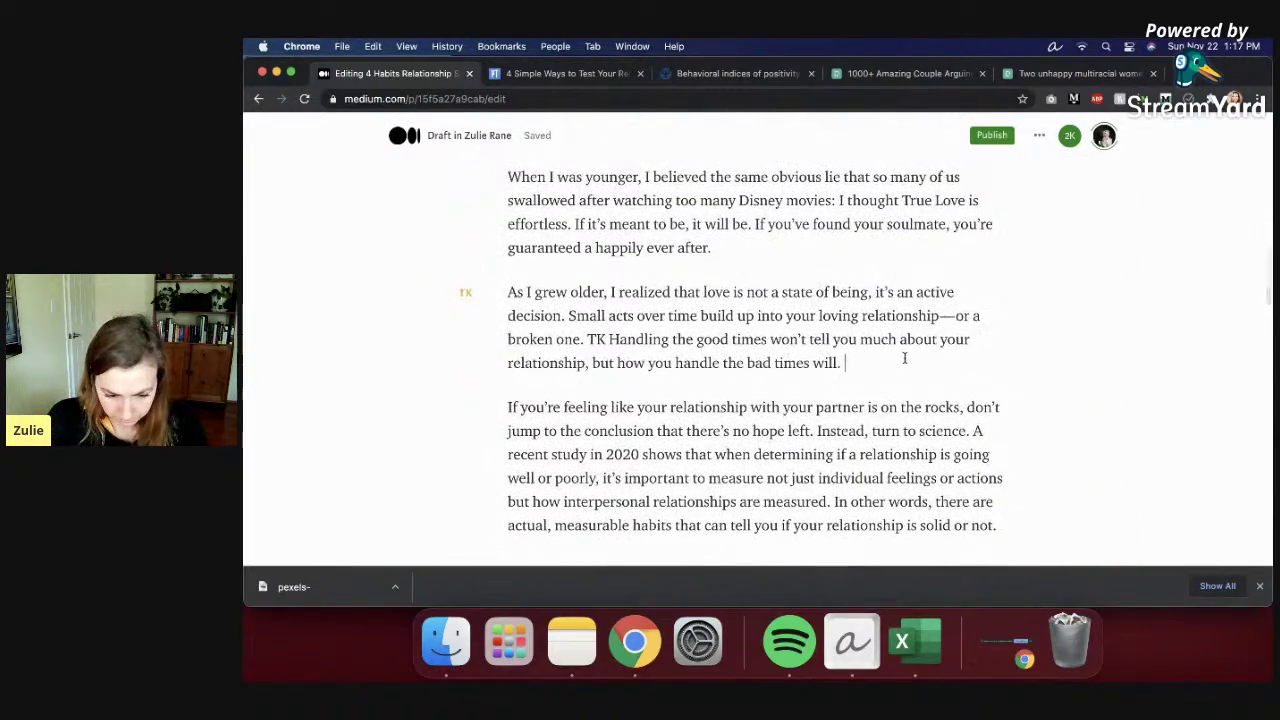
scroll(723, 377, "up", 5)
scroll(723, 377, "up", 3)
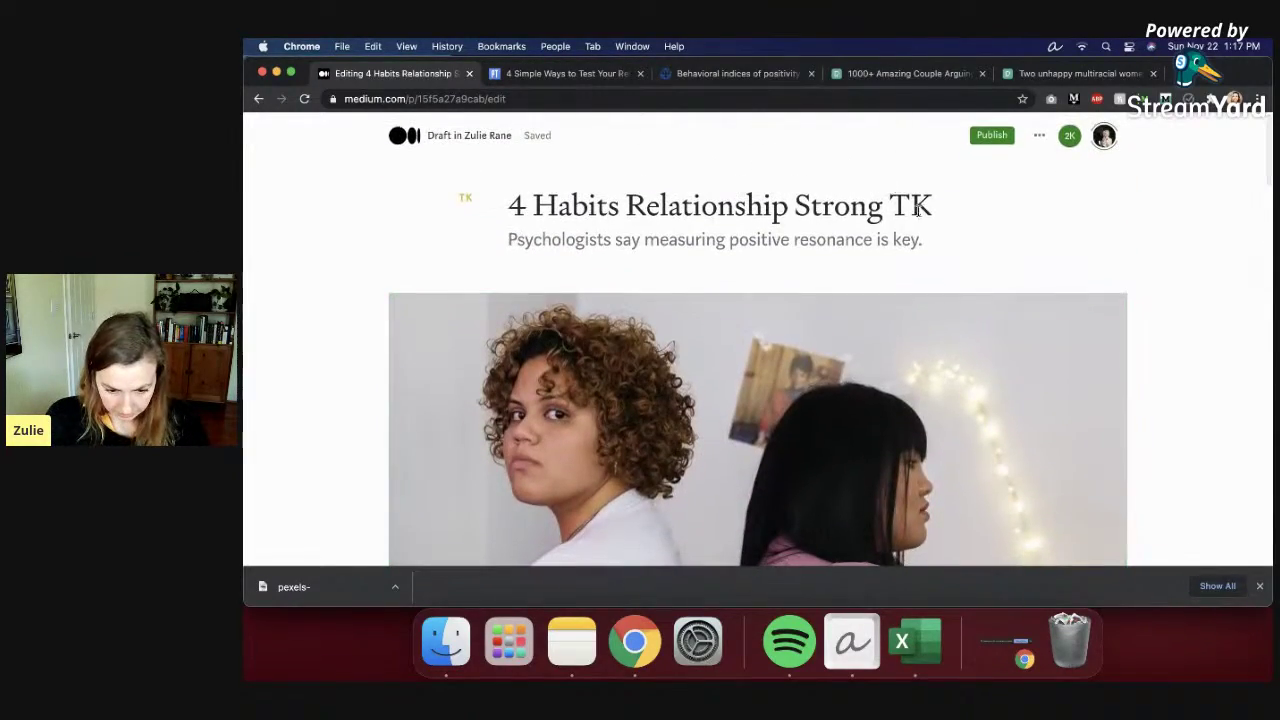
left_click_drag(934, 205, 500, 199)
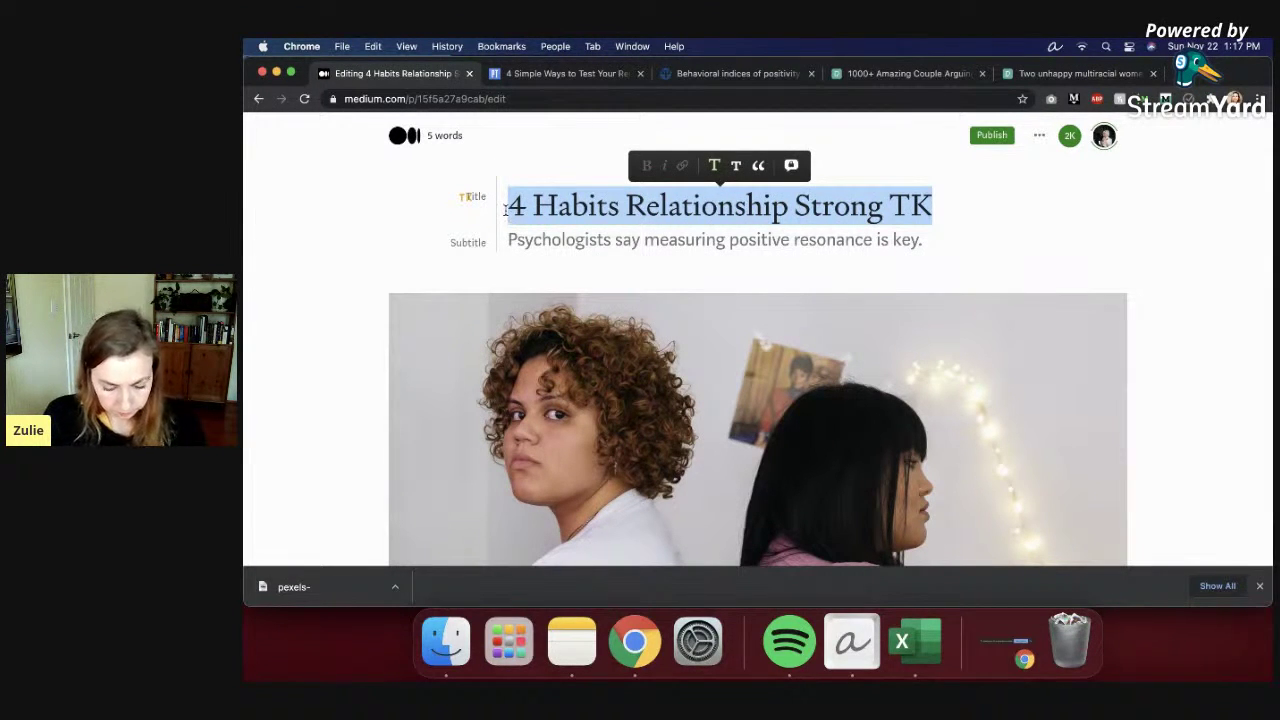
type("The 4 Habit")
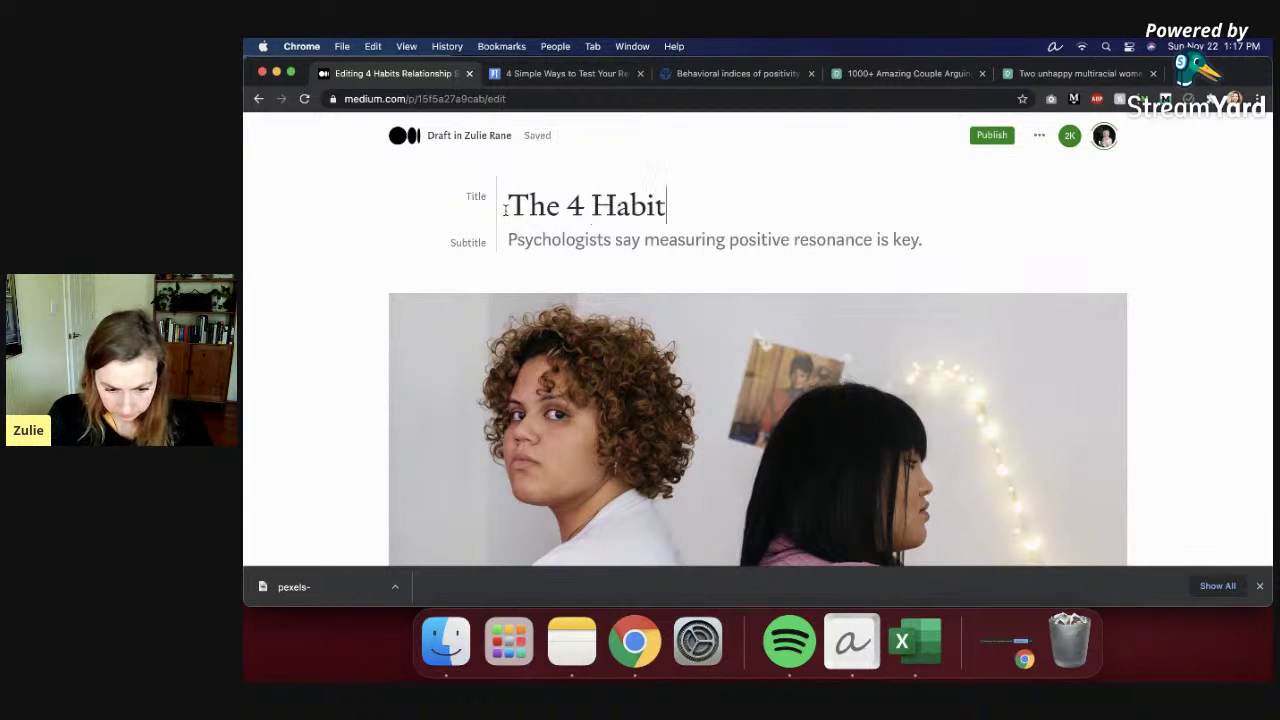
type("s That Prove A Relation")
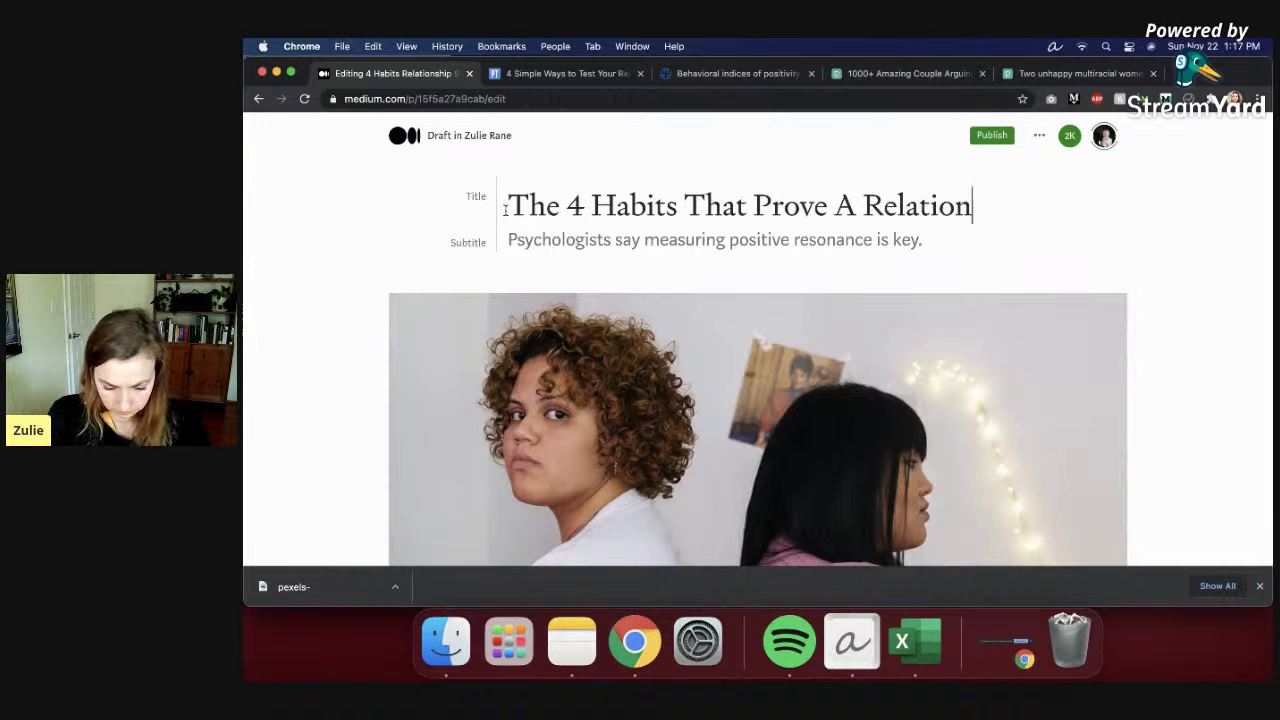
type("ship Isn't Working")
left_click(843, 205)
key("Delete")
key("Delete")
type("a")
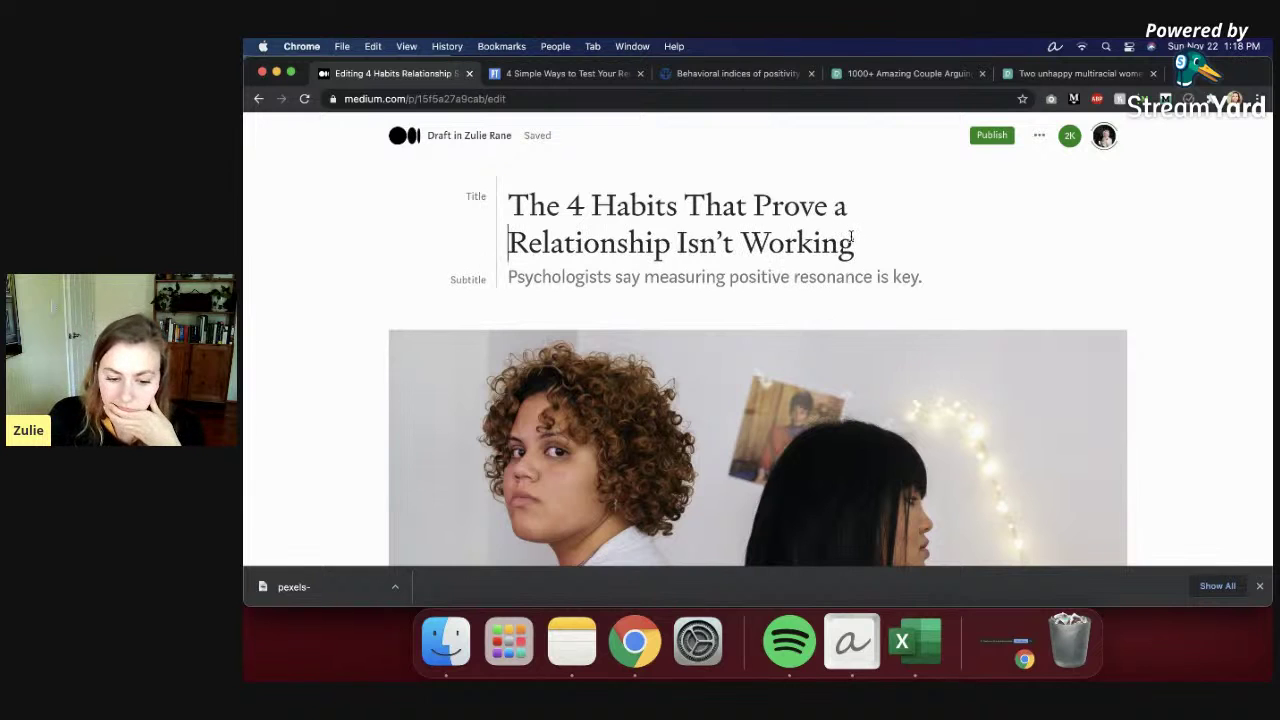
Step: Examine the wording of the new title, especially the word "Prove", together with the subtitle
left_click_drag(855, 240, 684, 207)
left_click(684, 207)
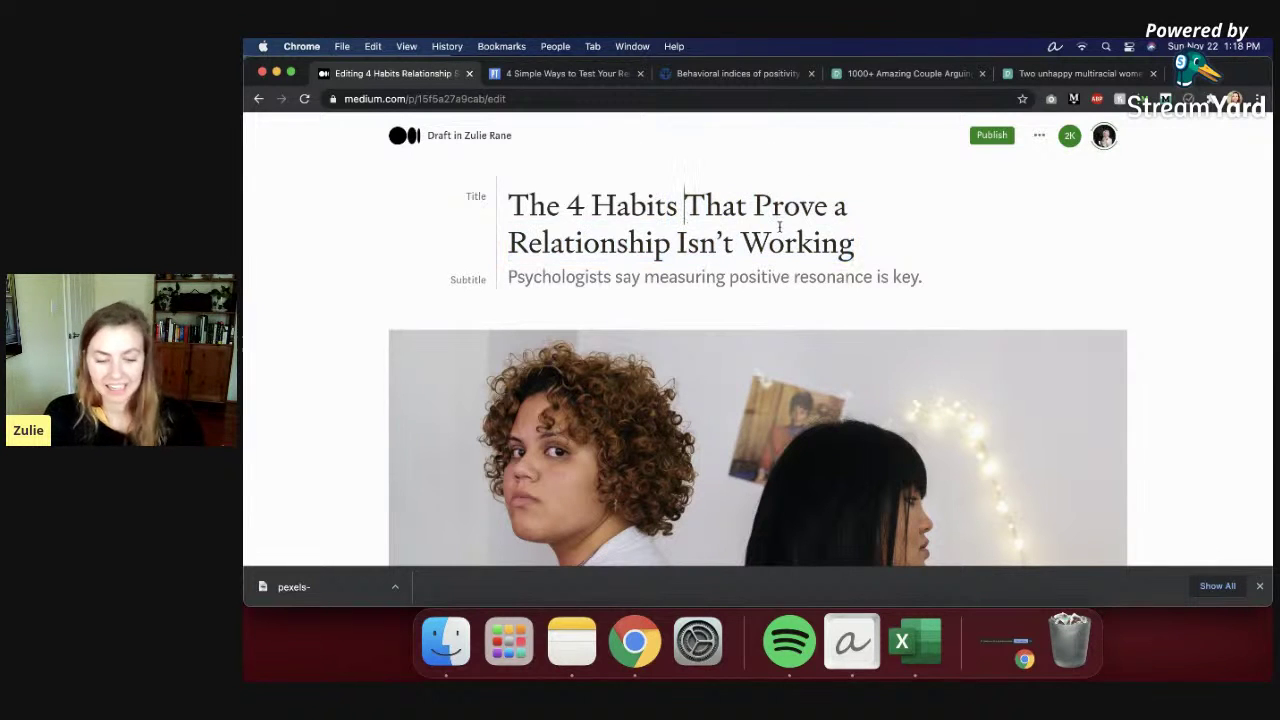
double_click(790, 203)
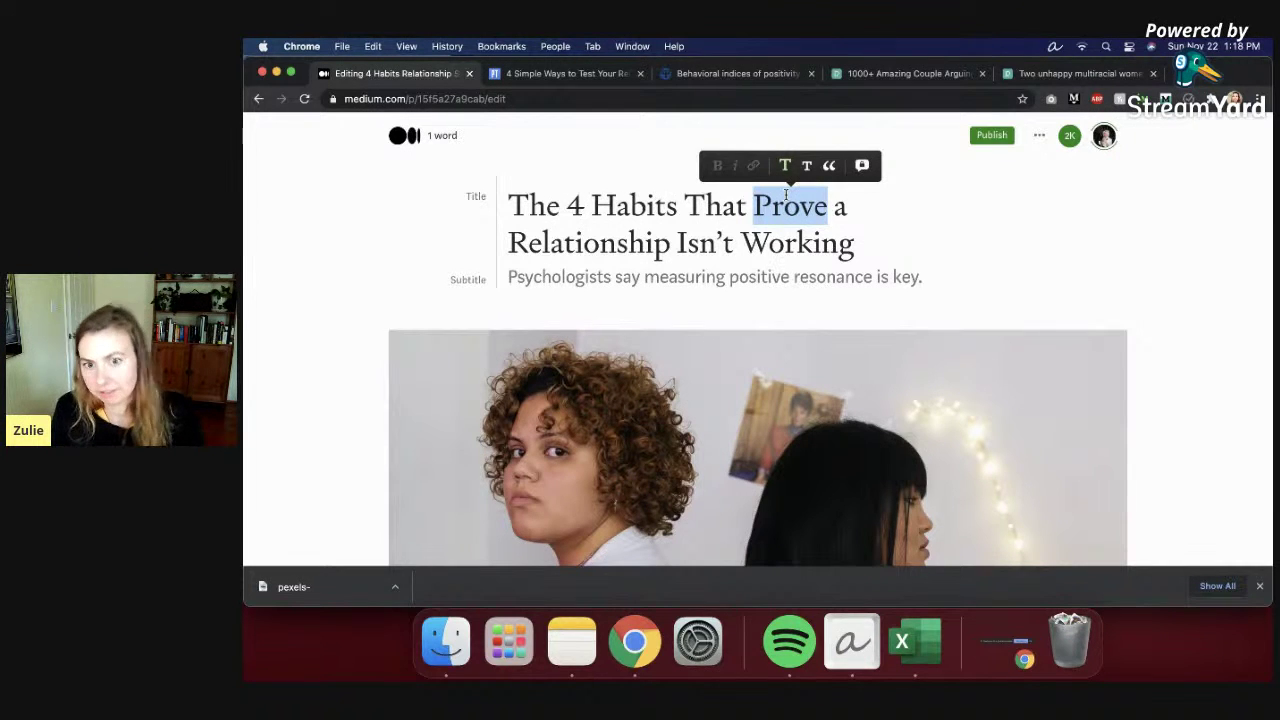
left_click(853, 243)
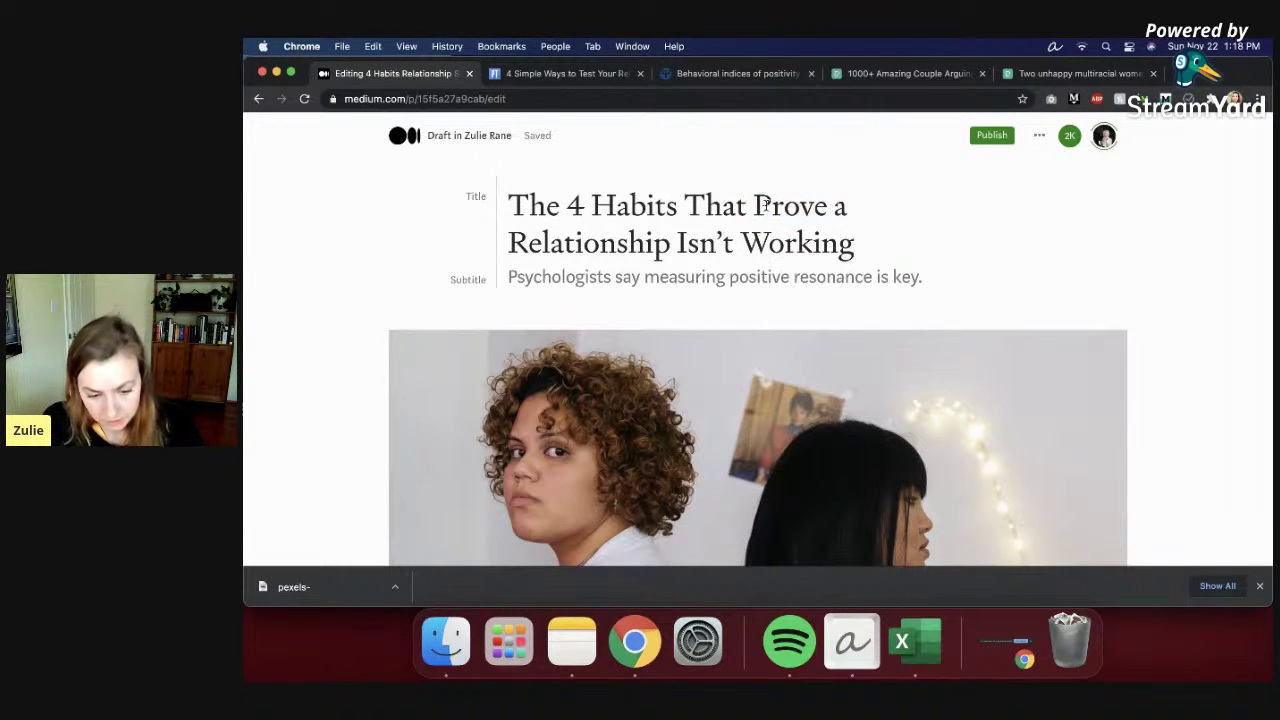
double_click(818, 196)
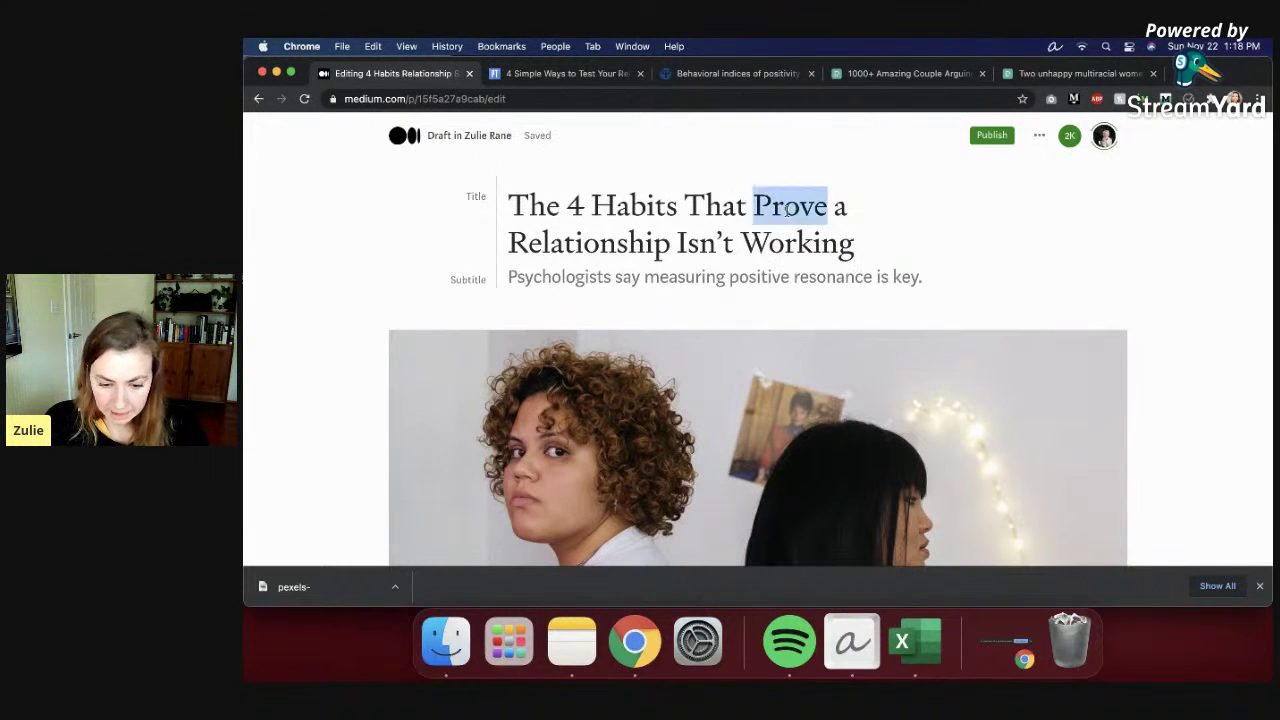
left_click(847, 224)
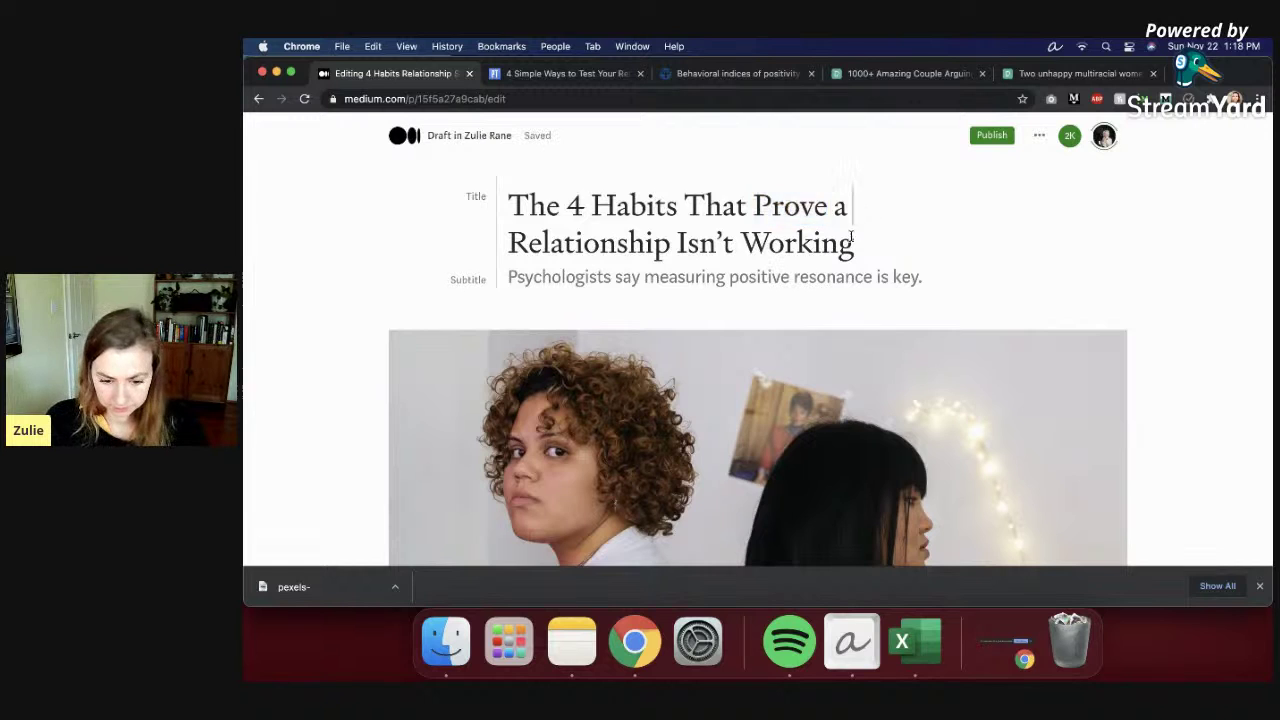
double_click(794, 218)
left_click(864, 236)
scroll(1057, 337, "down", 1)
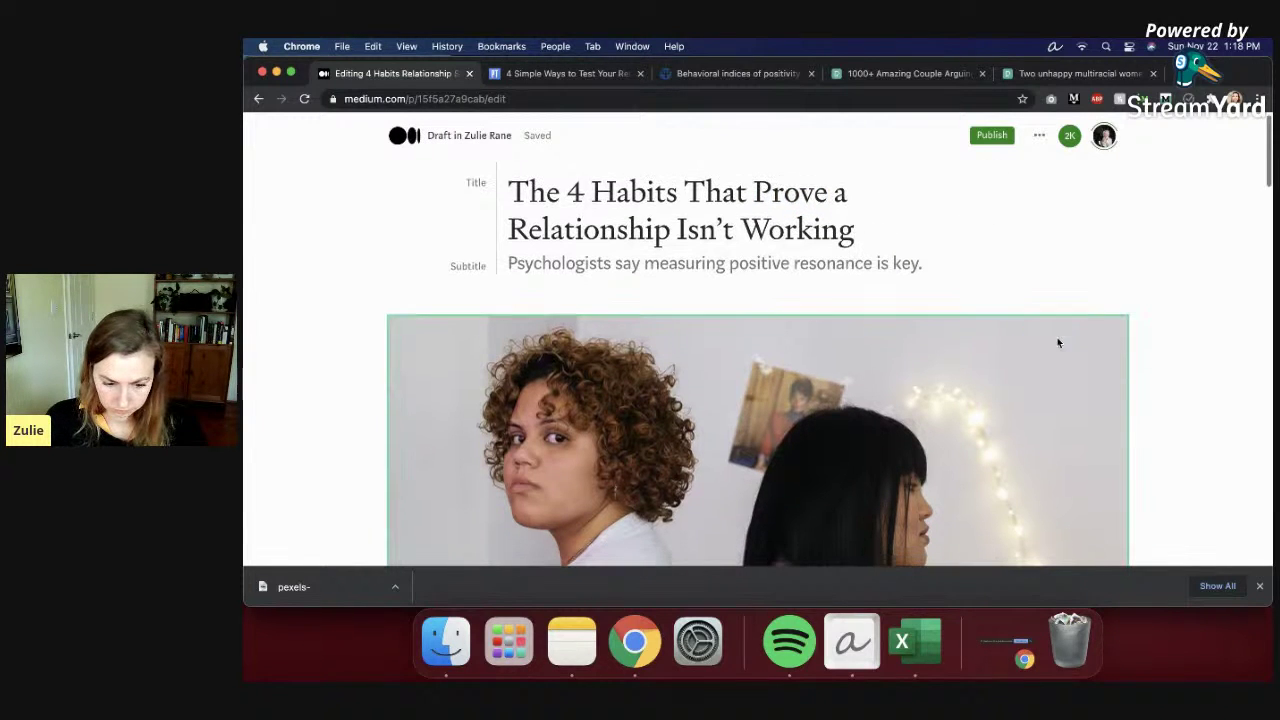
left_click(893, 264)
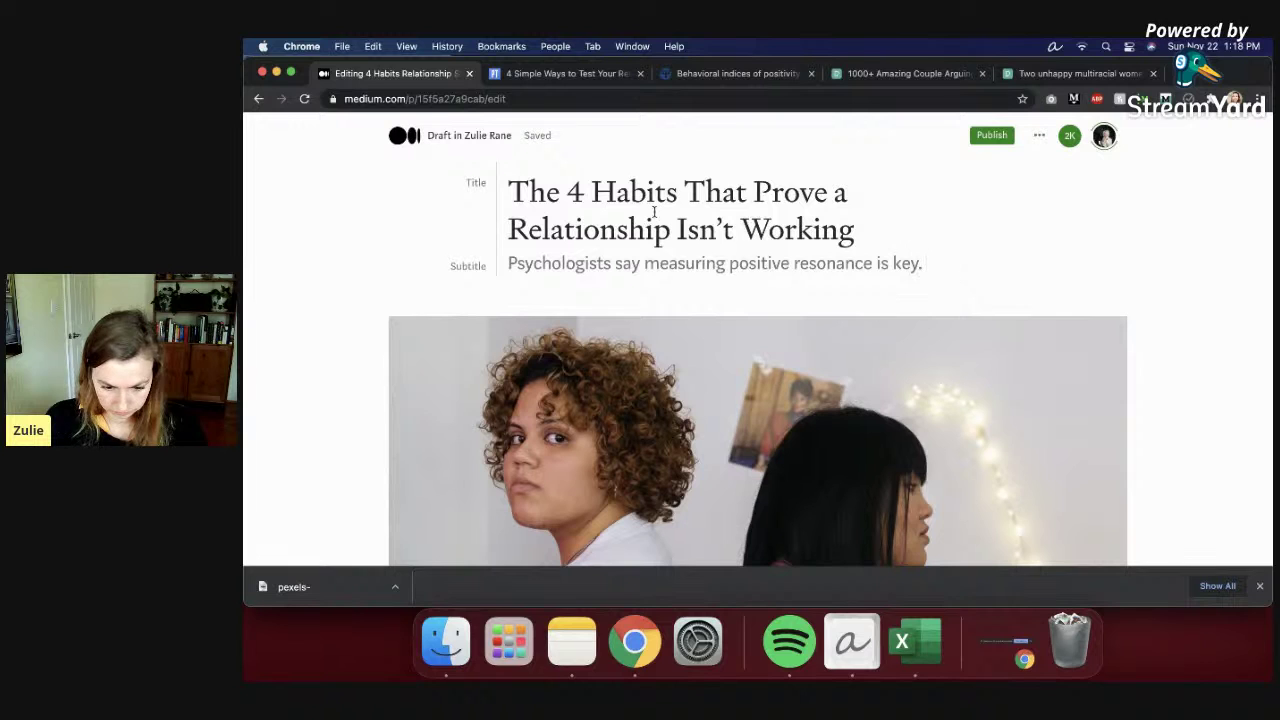
Step: Check the story preview in the publishing settings, return to the draft and reread the title
left_click(989, 136)
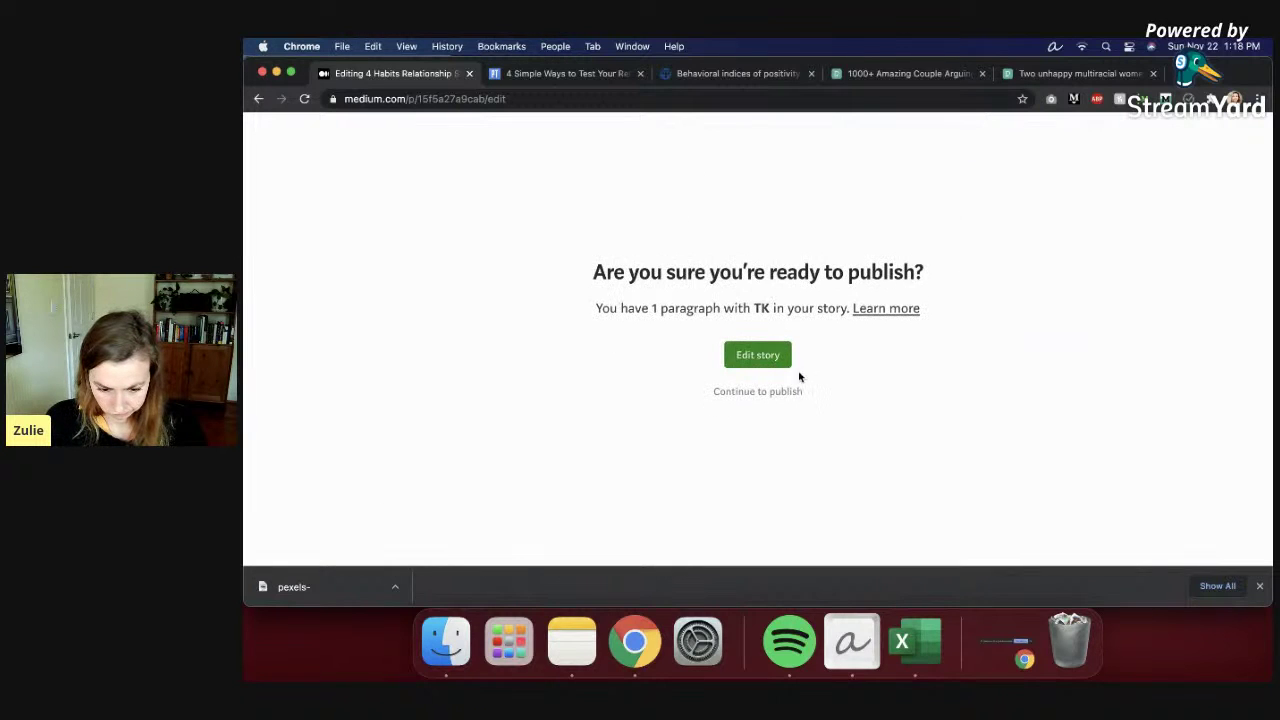
left_click(784, 392)
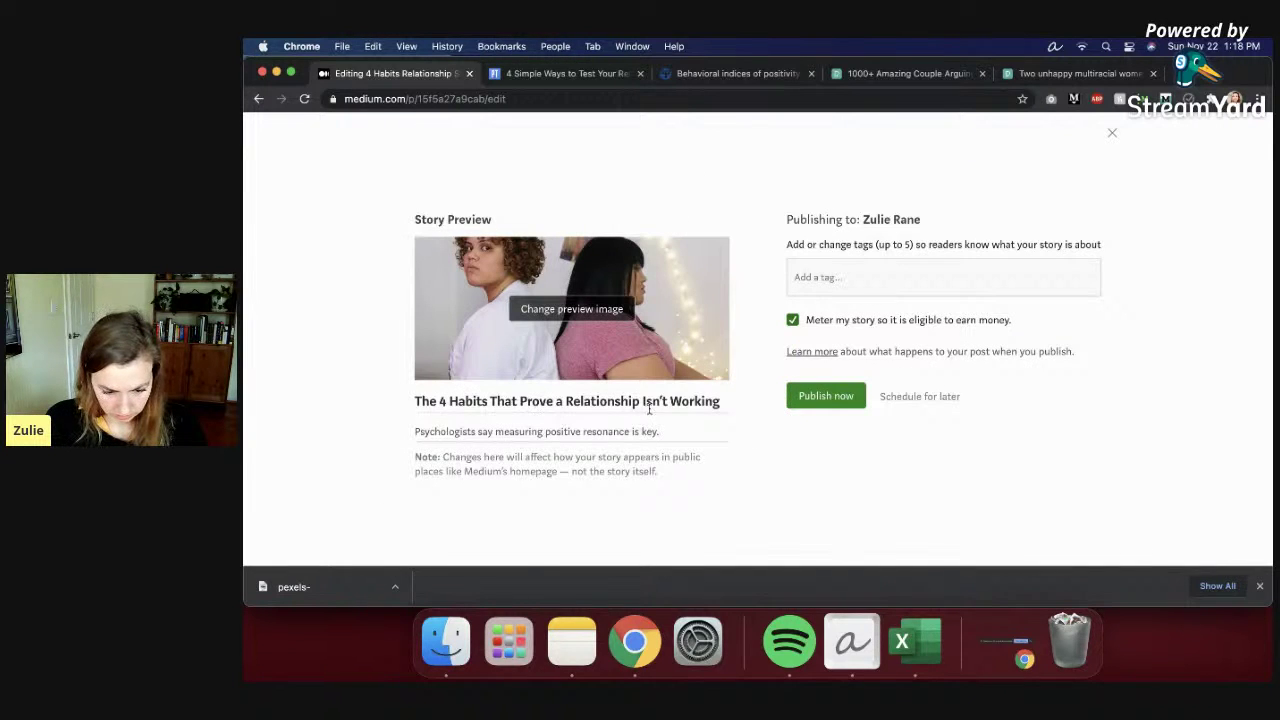
left_click(1111, 133)
left_click_drag(682, 193, 855, 230)
scroll(870, 230, "down", 3)
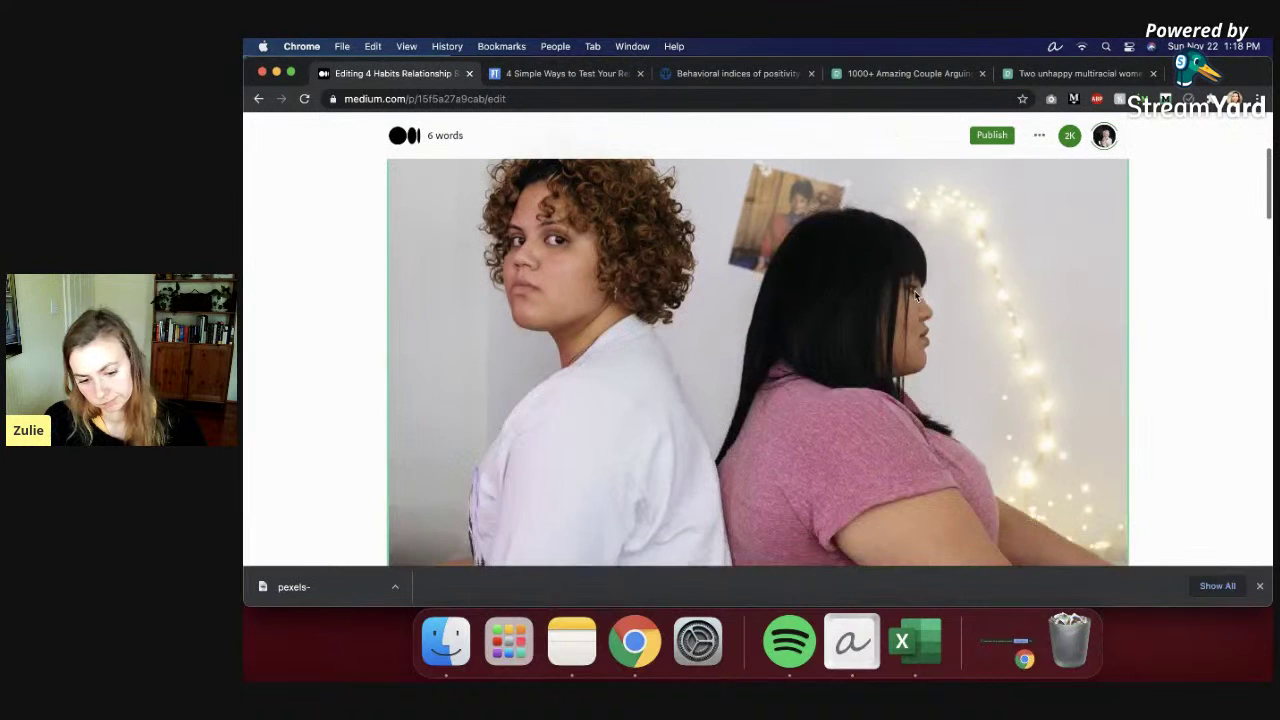
scroll(914, 291, "up", 3)
left_click(927, 272)
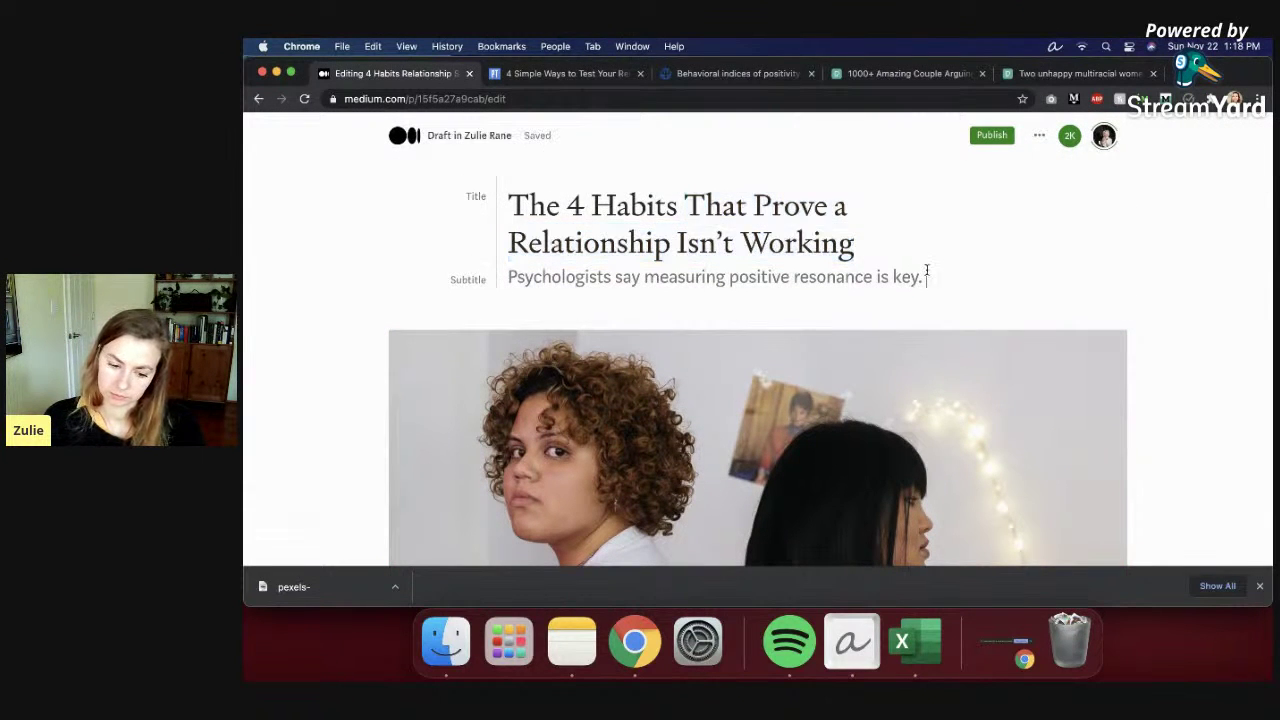
left_click_drag(687, 206, 861, 248)
Step: Delete the TK placeholder before "Handling the good times" in the second paragraph
scroll(943, 281, "down", 8)
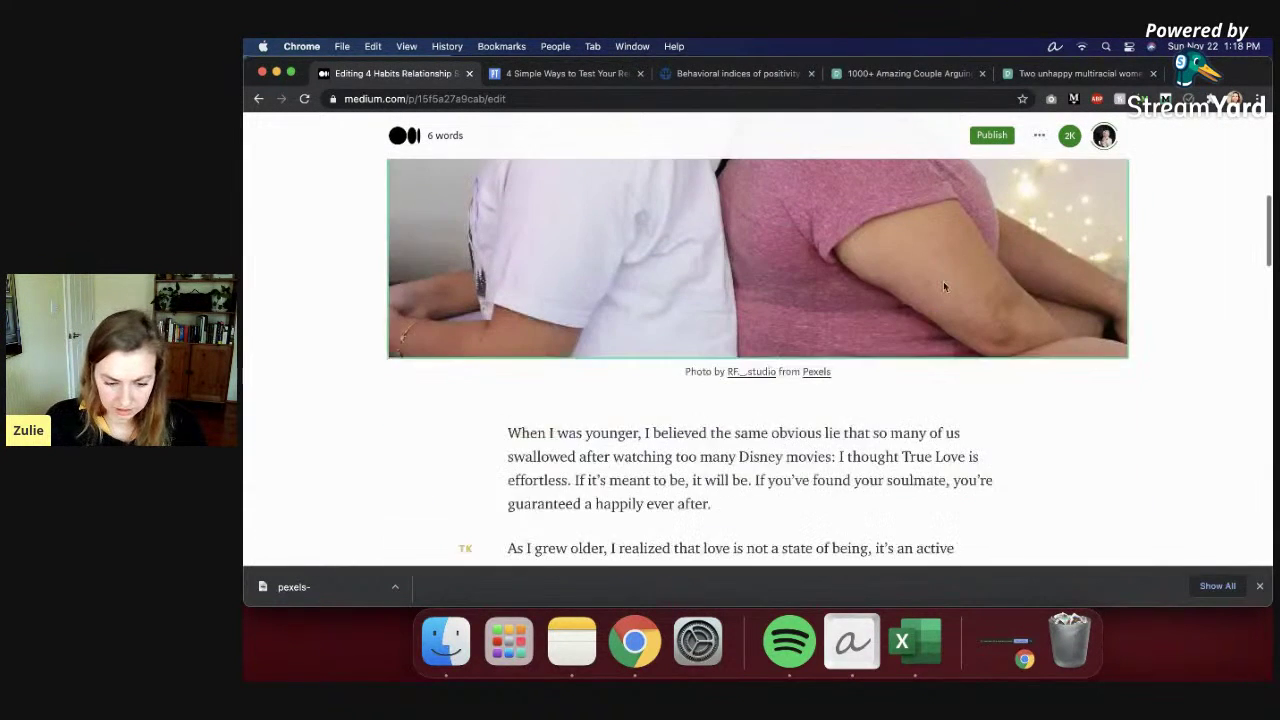
left_click(842, 433)
scroll(597, 382, "down", 2)
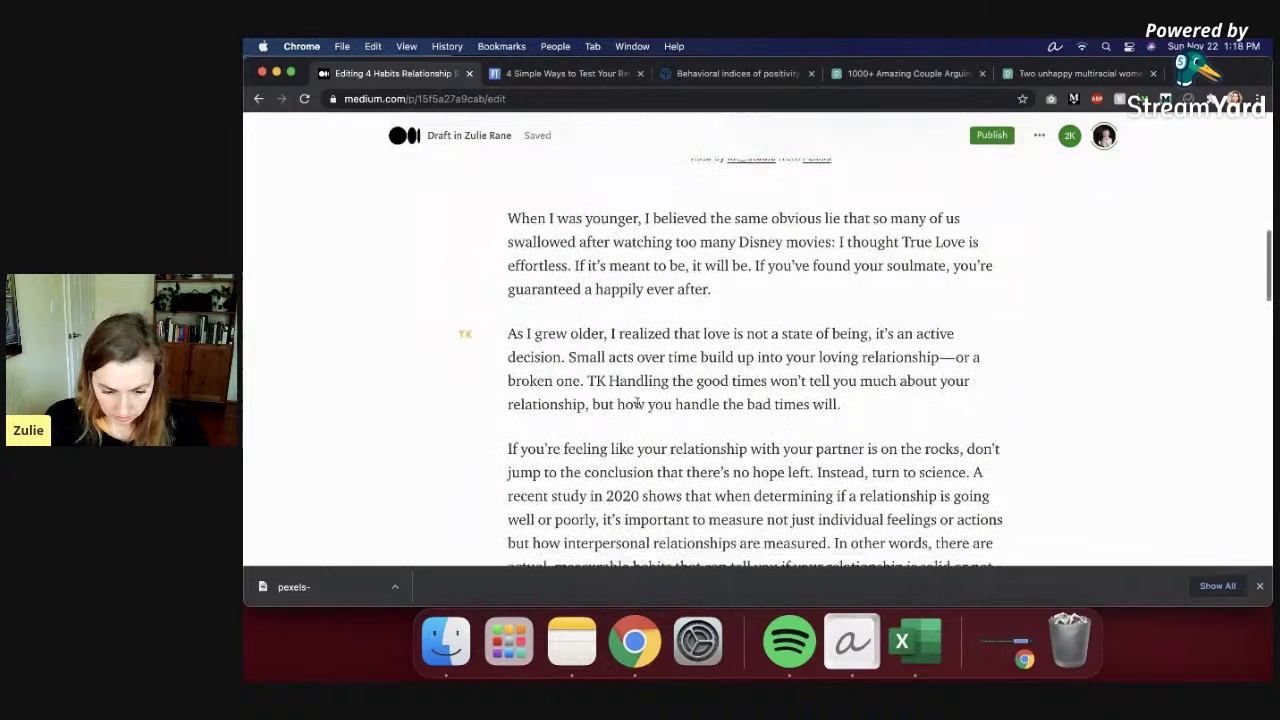
double_click(596, 381)
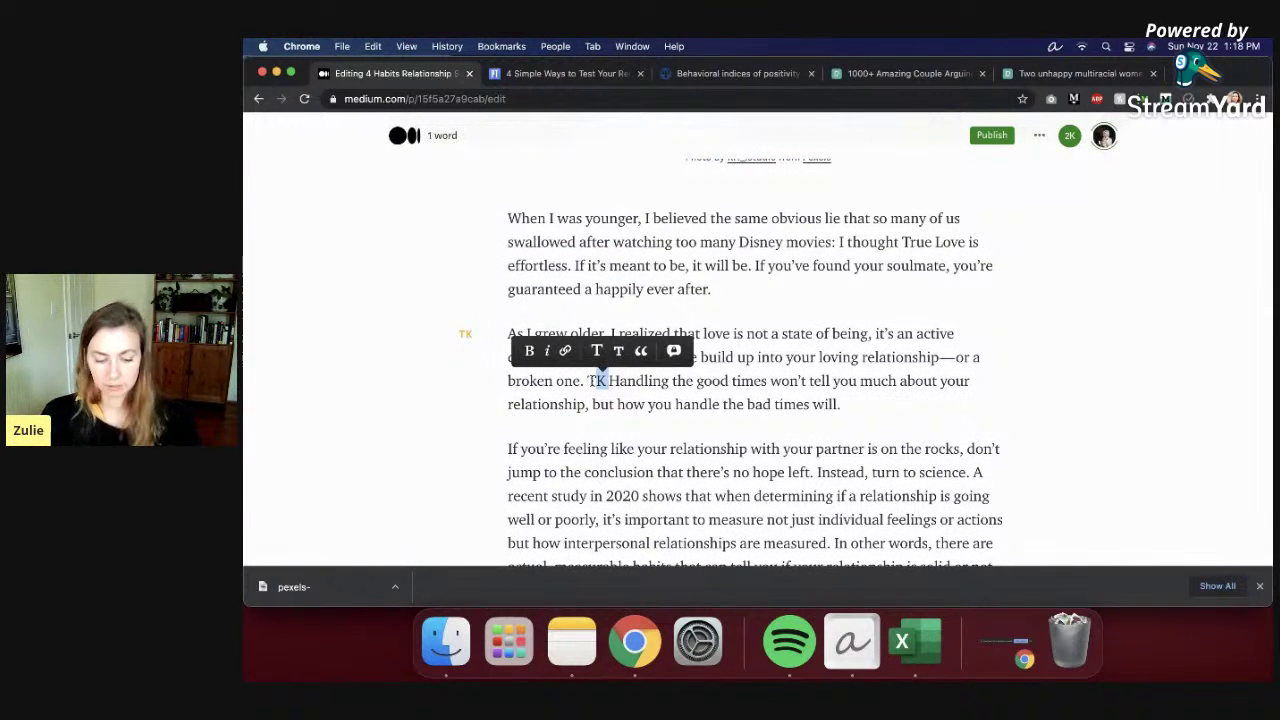
key("BackSpace")
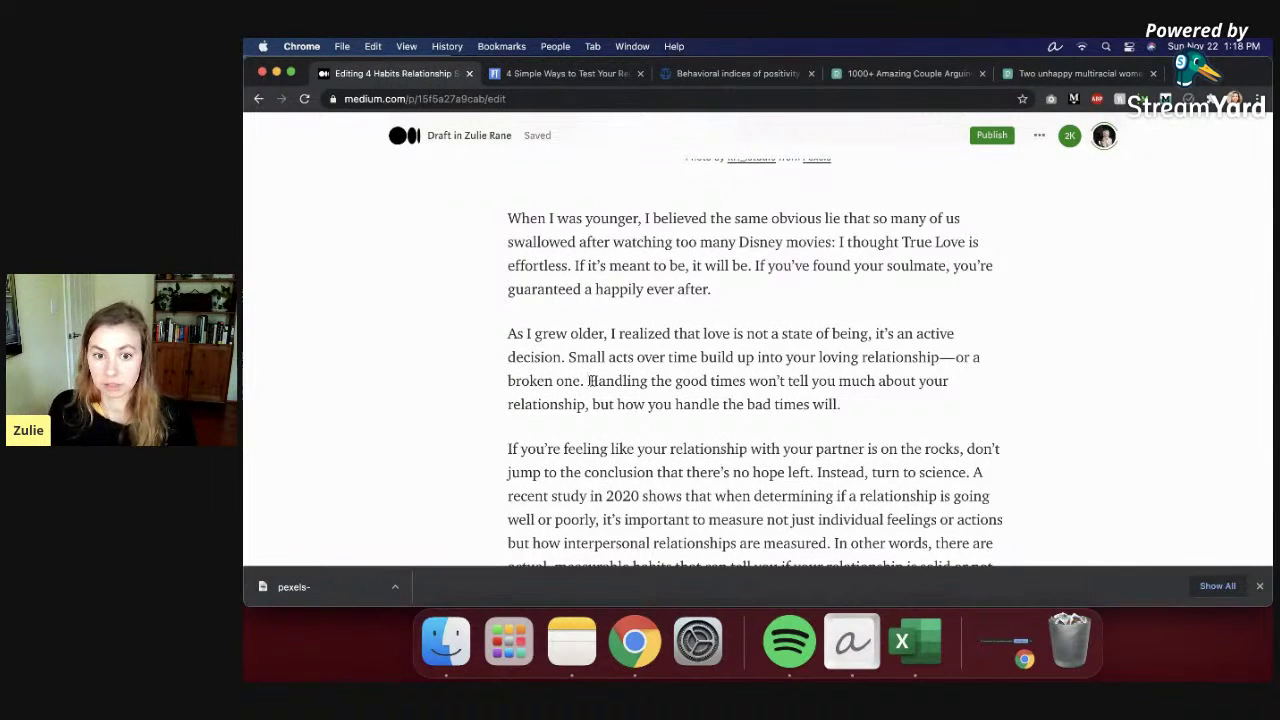
Step: Copy and remove the closing sentence beginning "Handling the good times" from the second paragraph
left_click(842, 405, "shift")
left_click(608, 381)
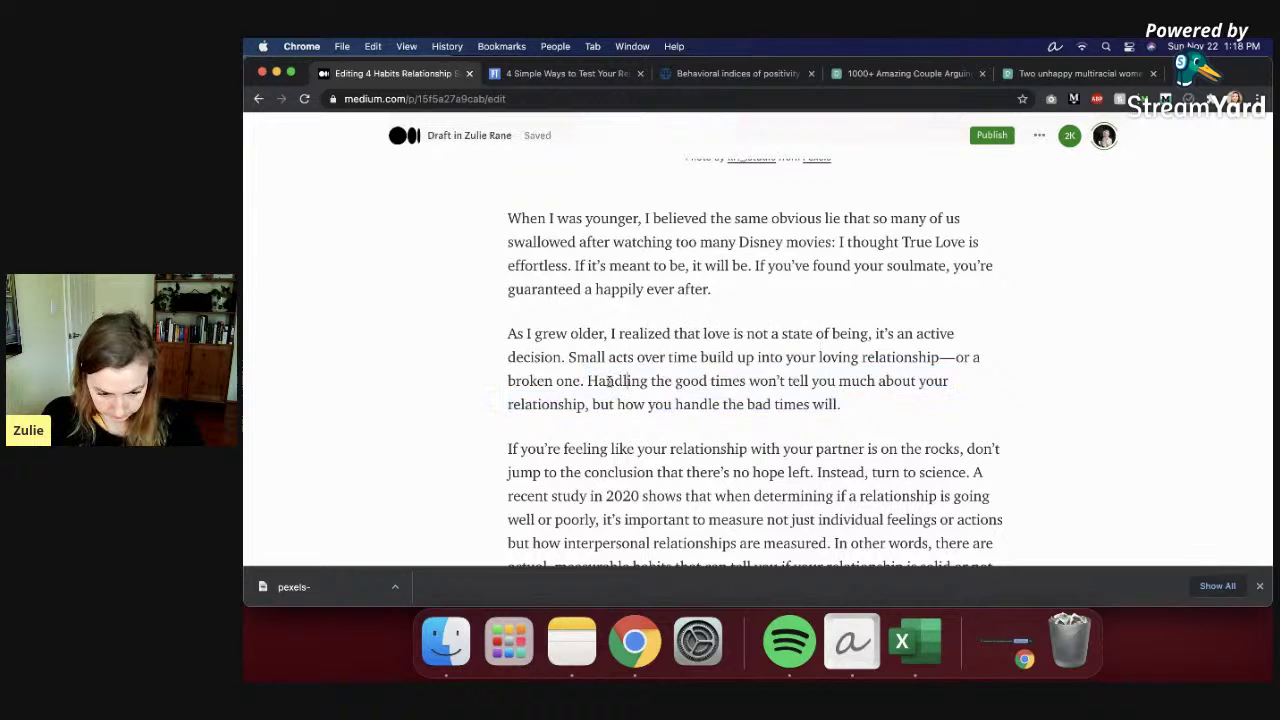
left_click(863, 405, "shift")
key("super+c")
key("BackSpace")
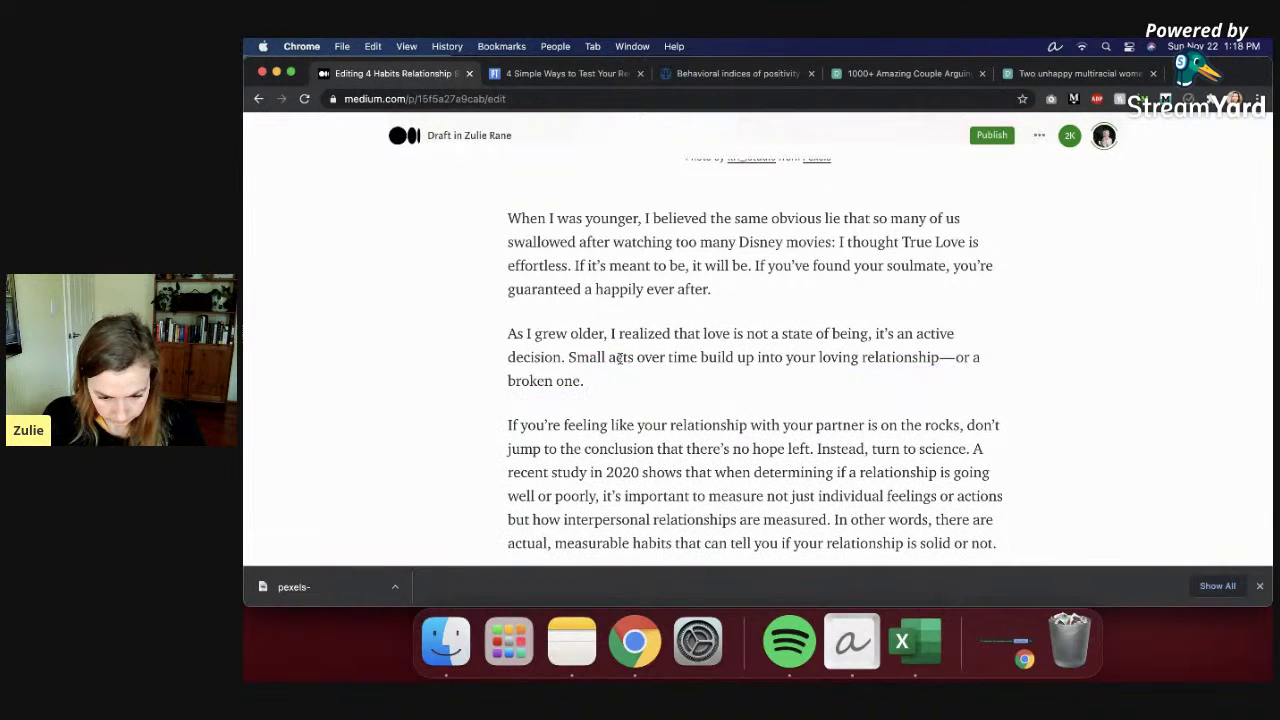
Step: Start the paragraph's replacement sentence with "While it's easy to ride out the good times, how you choose to handle the bad times"
type("Wh")
type("ile it's easy to ride out ")
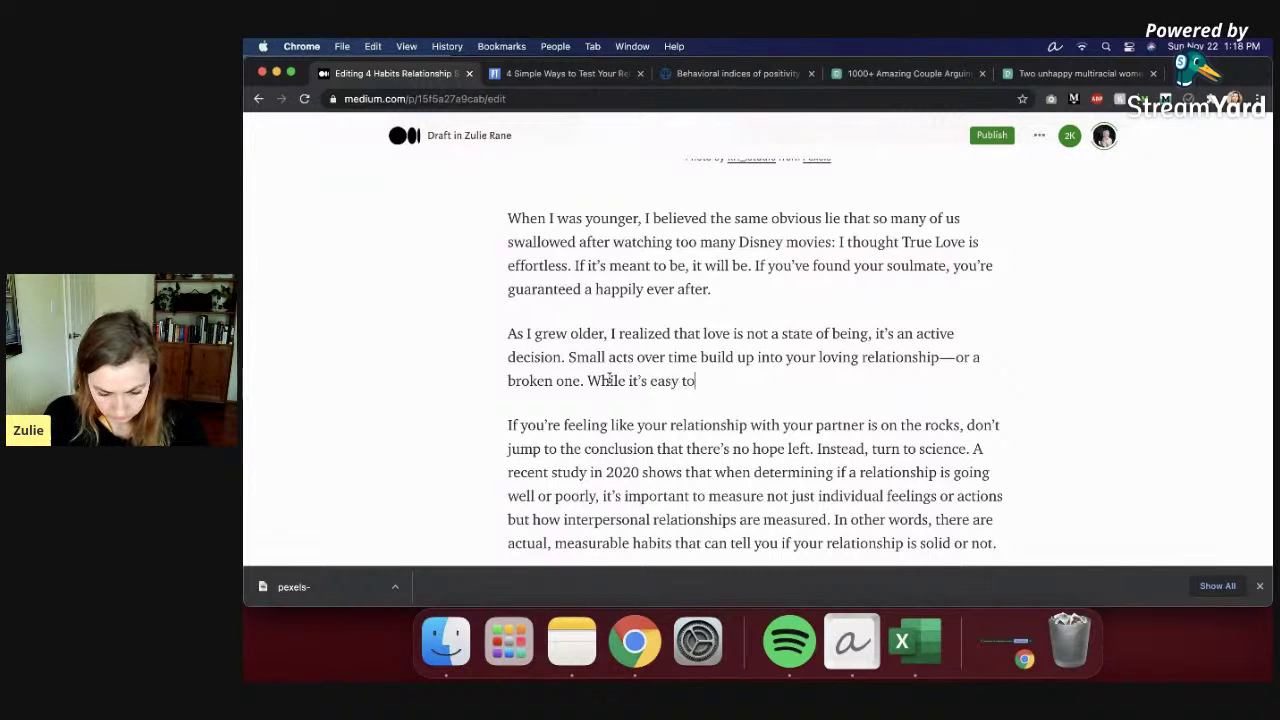
type("the good times, how")
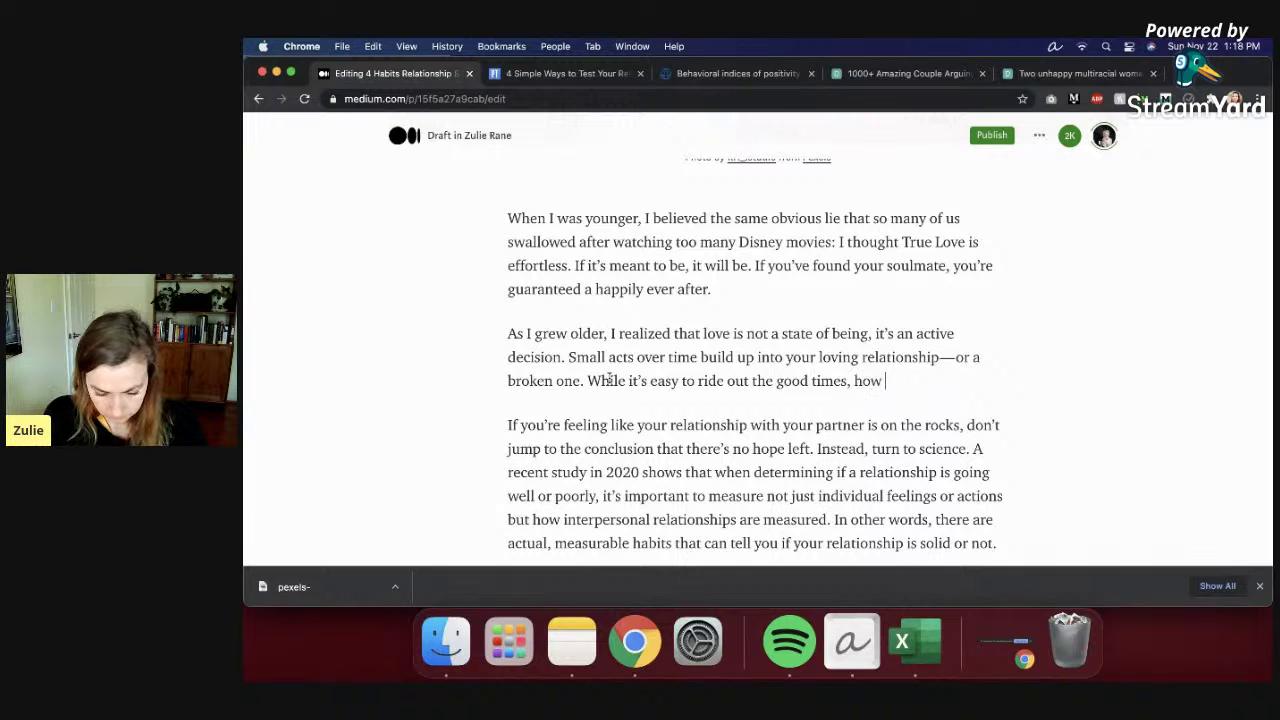
type("you choose to ")
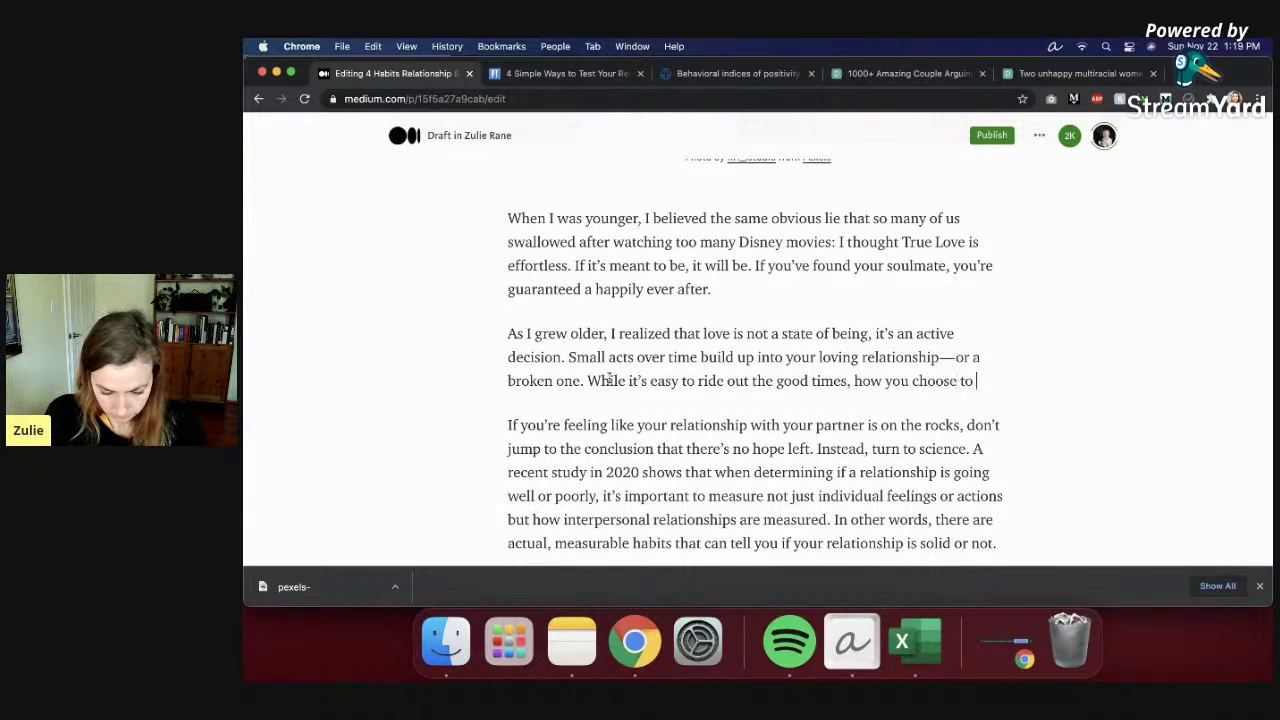
type("handle the bad time")
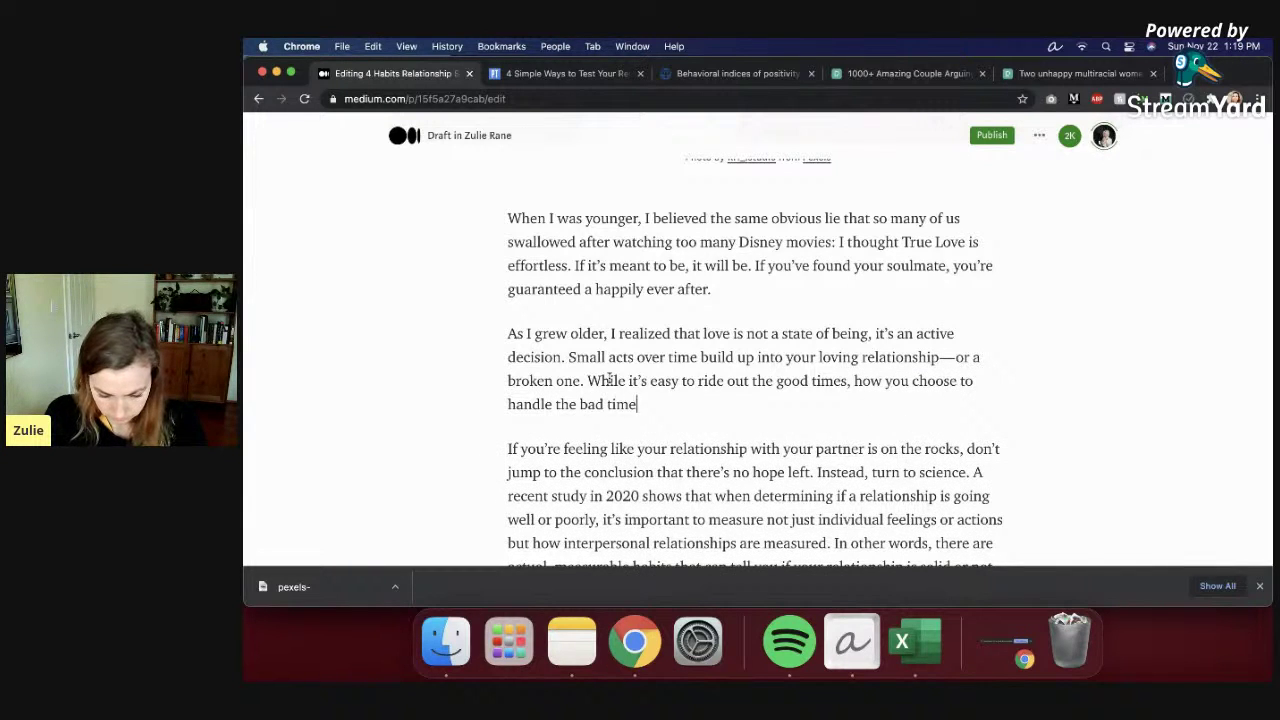
type("s")
Step: Complete the replacement sentence with "tell you much more about your relationship."
key("super+v")
left_click_drag(840, 428, 647, 405)
type("rell you")
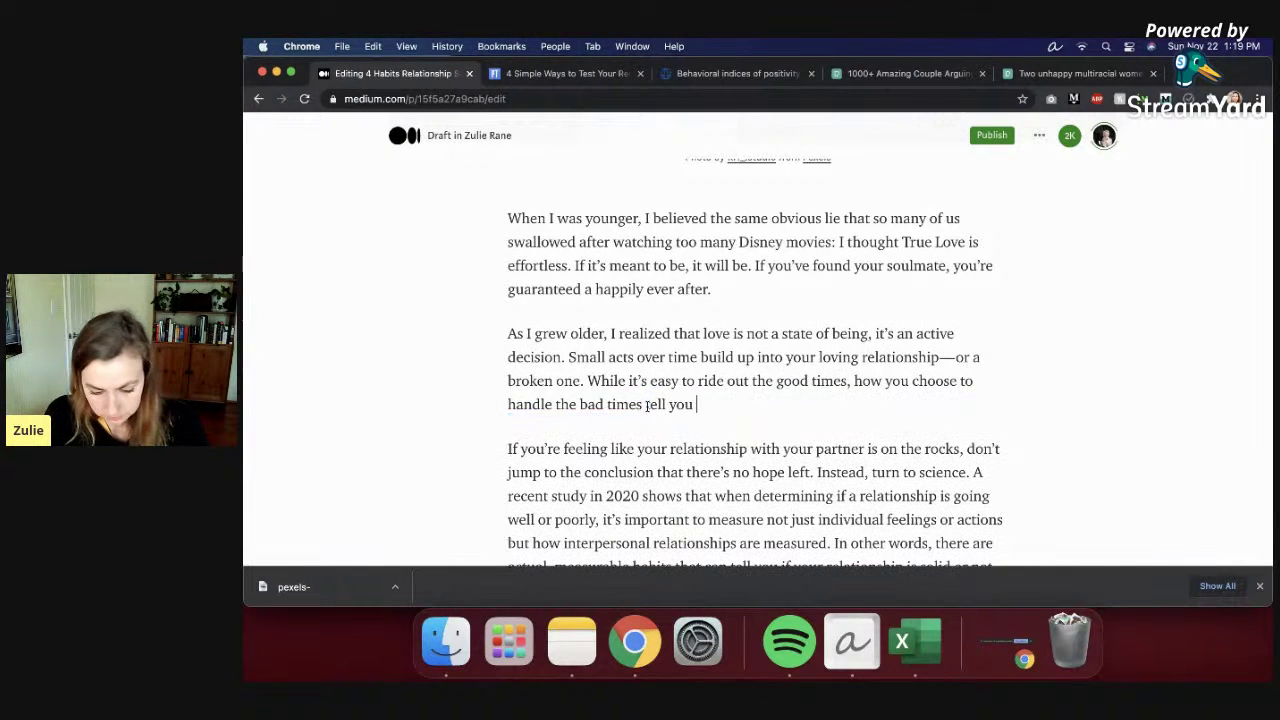
type(" much more about your")
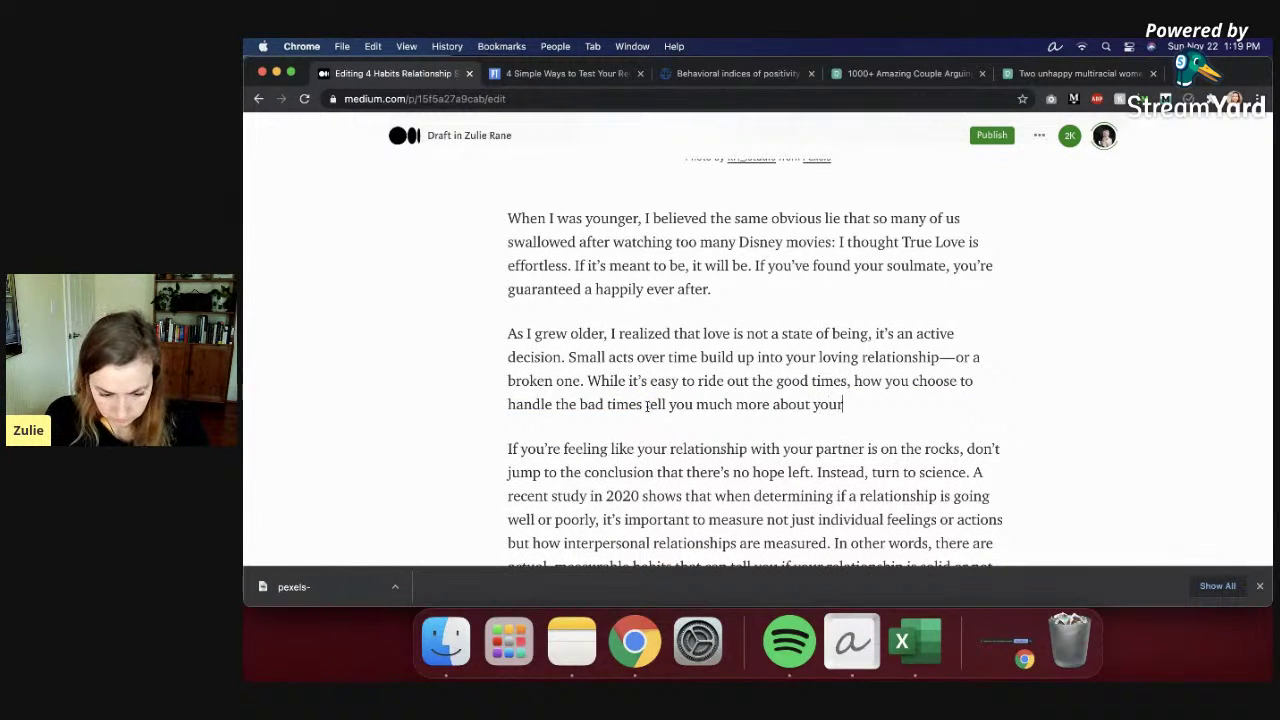
type(" relatiosnhip")
key("BackSpace")
key("BackSpace")
key("BackSpace")
type("nshi")
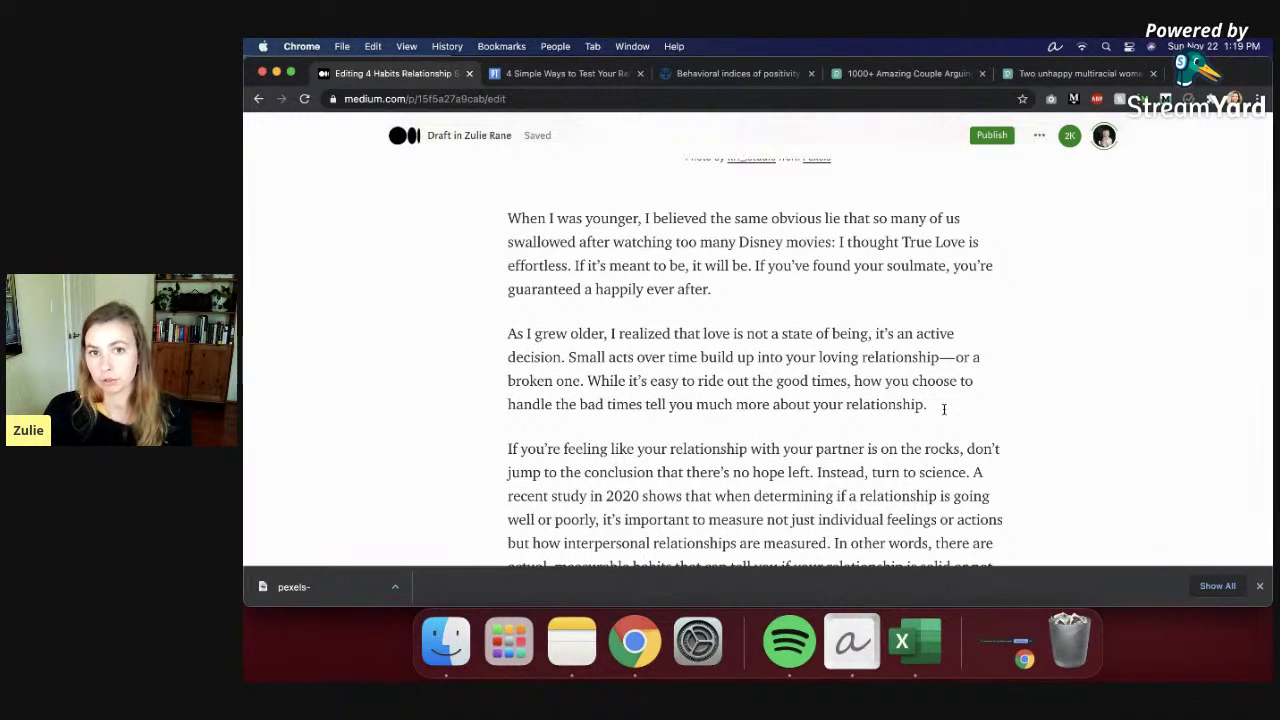
Step: Reread the second paragraph with its reworded closing sentence
left_click(863, 424)
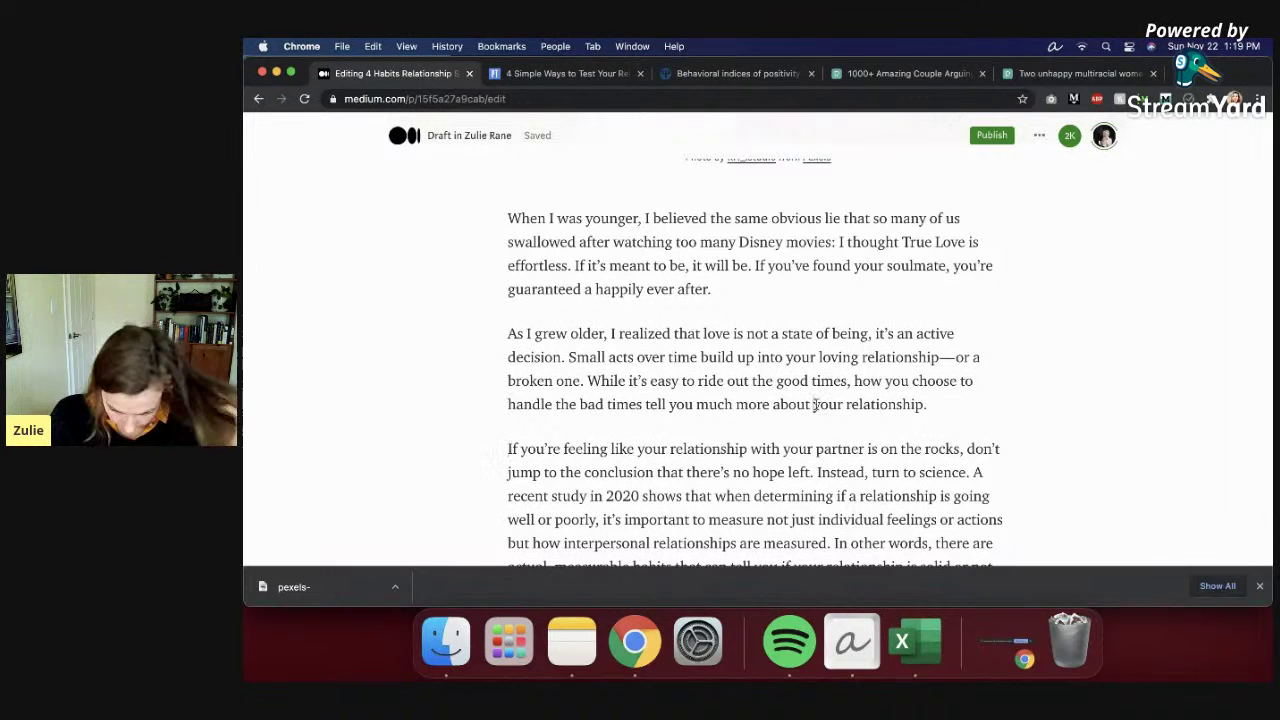
left_click(935, 416)
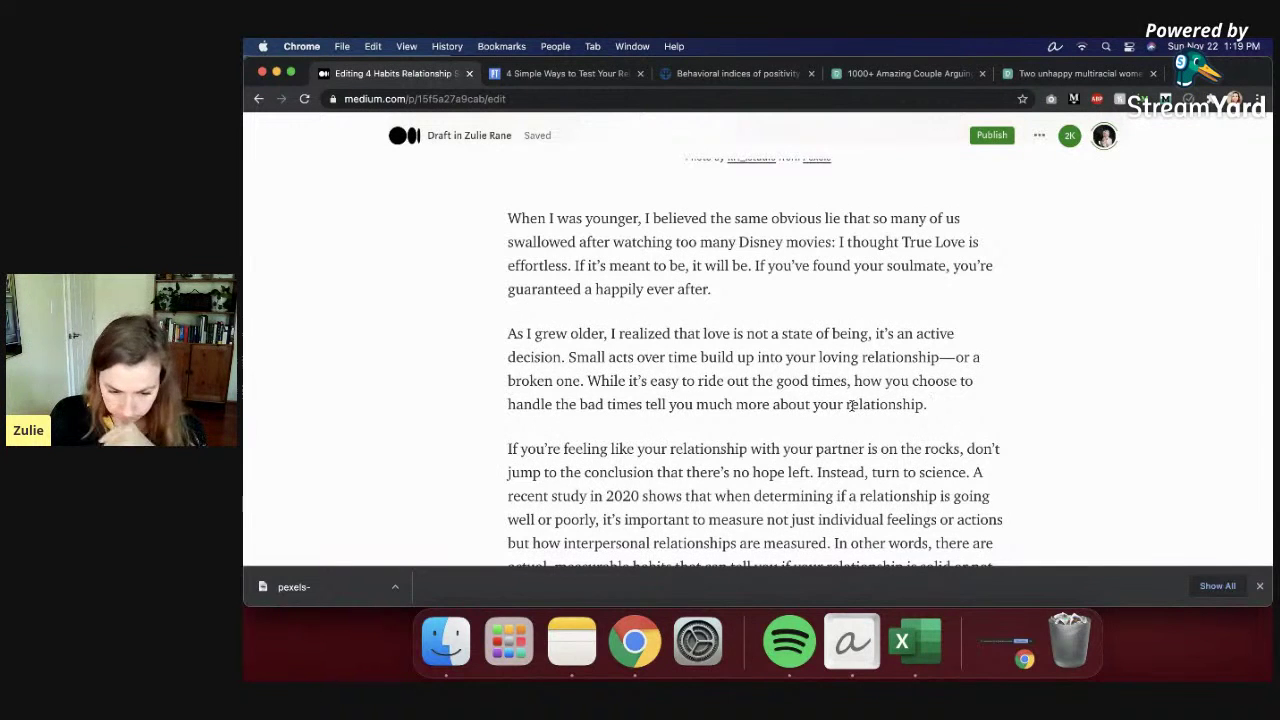
left_click(590, 382)
scroll(940, 338, "down", 2)
left_click_drag(940, 338, 508, 271)
left_click(847, 383)
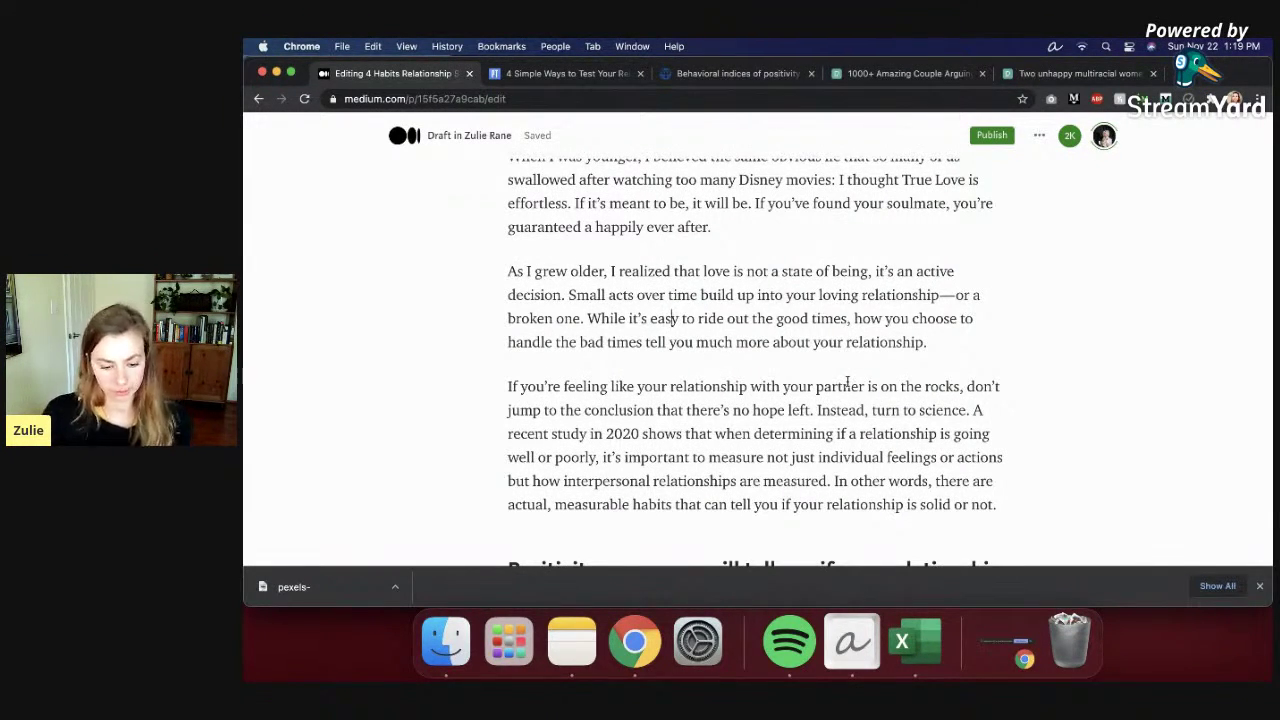
Step: Skim the rest of the draft down to its closing paragraphs and return to the title
scroll(847, 382, "down", 1)
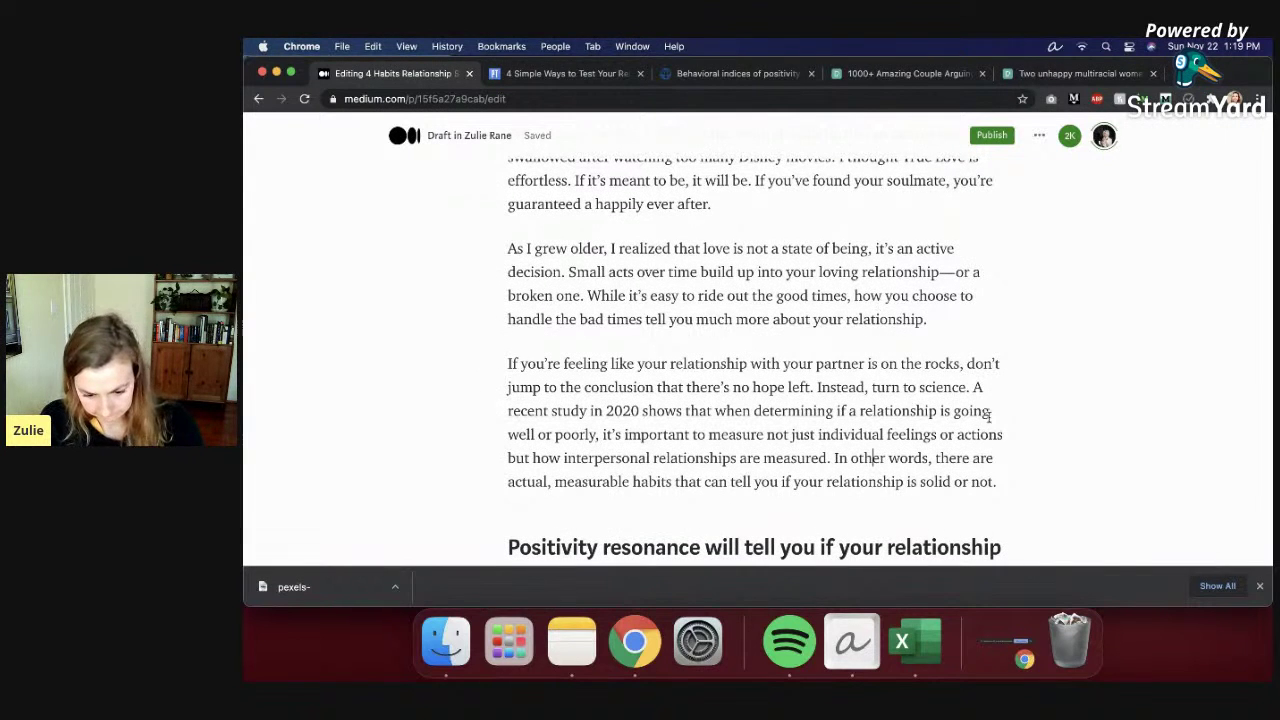
scroll(783, 466, "down", 1)
scroll(783, 466, "down", 2)
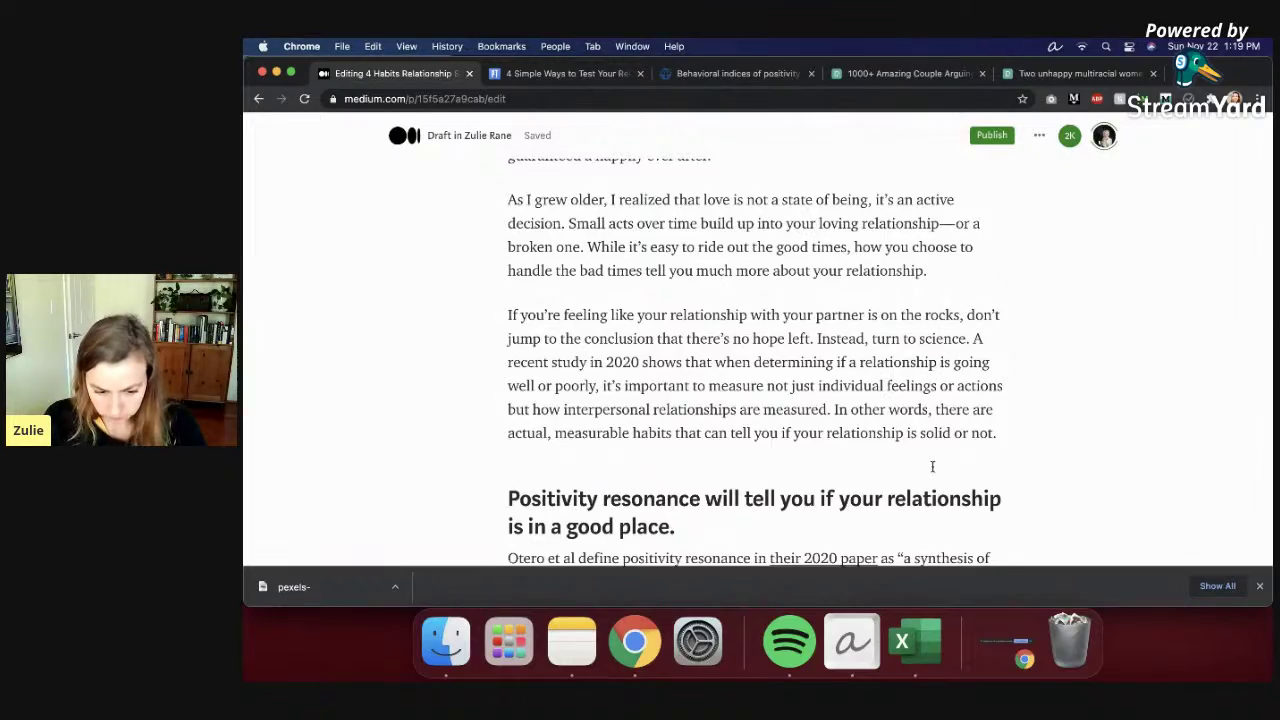
scroll(929, 400, "down", 1)
scroll(930, 370, "down", 8)
scroll(929, 370, "down", 10)
scroll(929, 370, "up", 5)
scroll(928, 373, "down", 15)
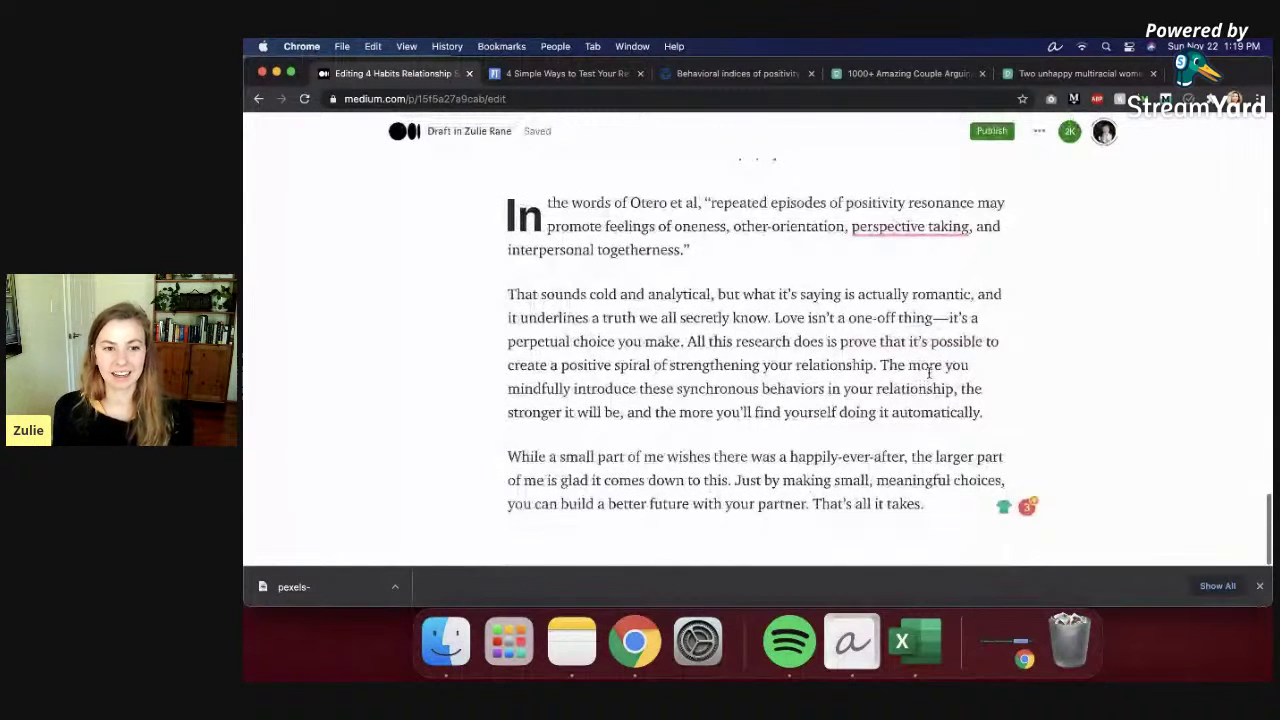
scroll(928, 372, "up", 2)
scroll(928, 372, "up", 20)
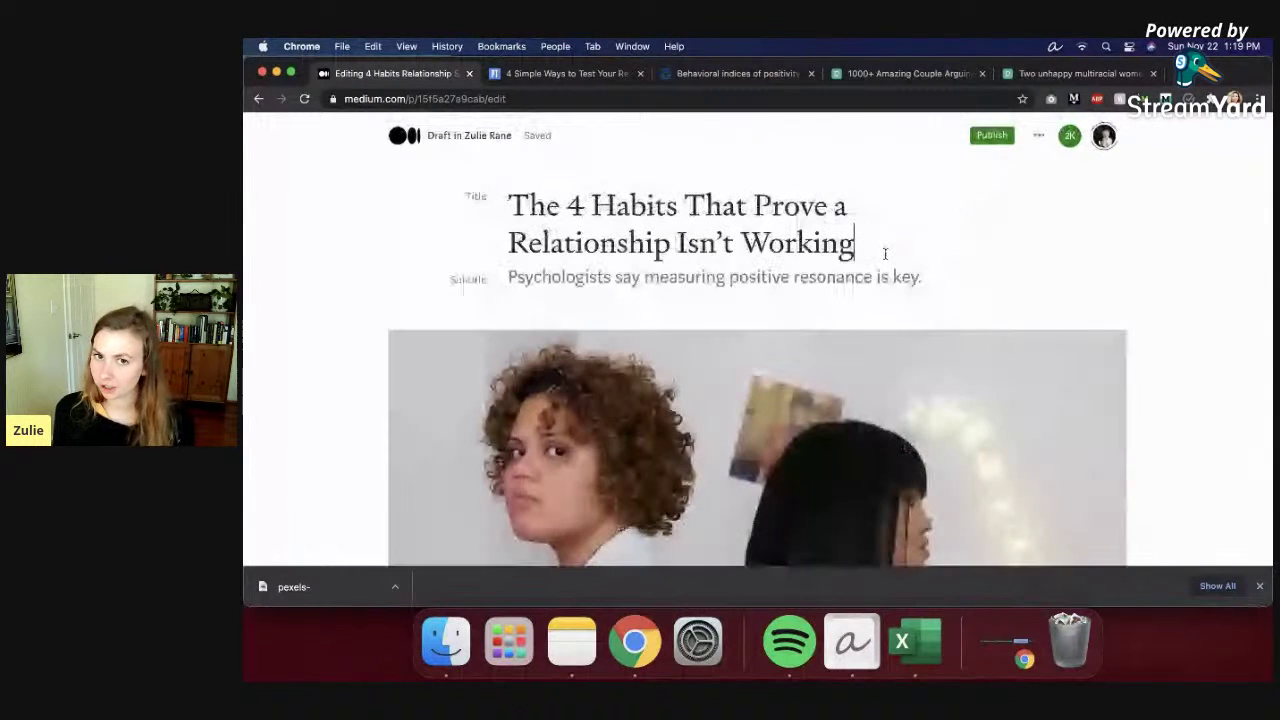
left_click(885, 254)
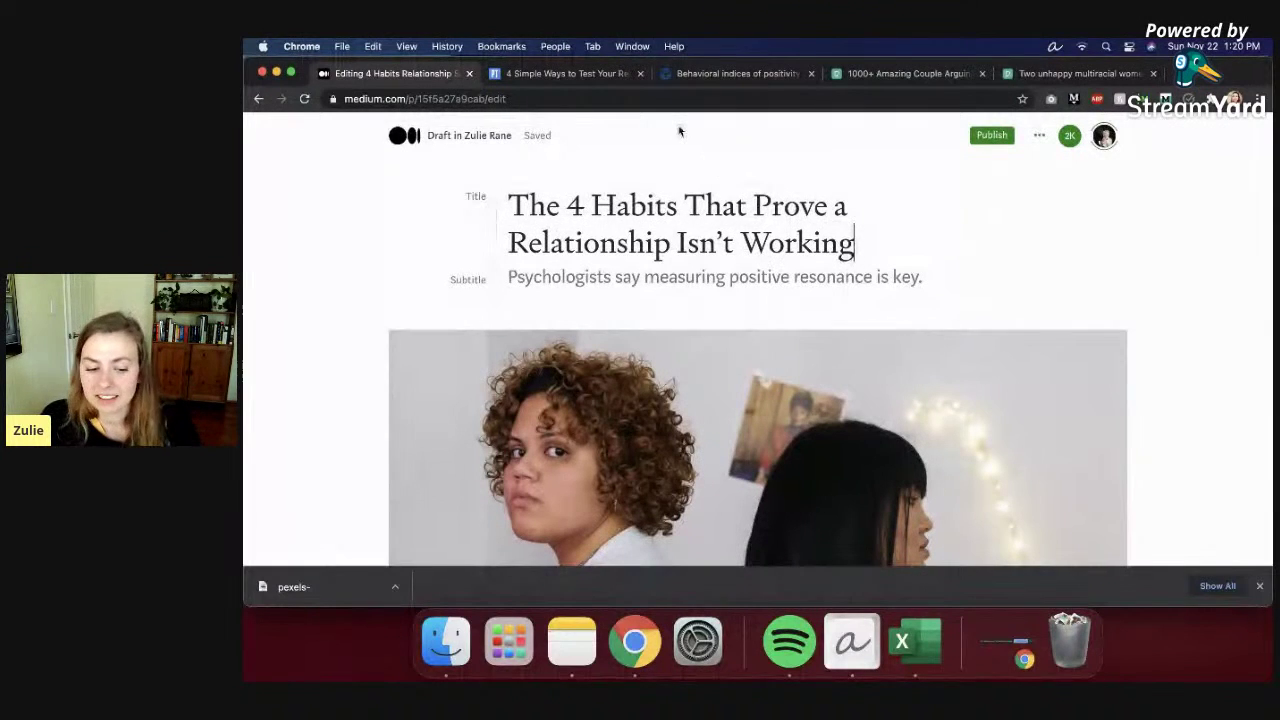
Step: Open medium.com/topic/relationships in the browser tab holding the Psychology Today article
left_click(600, 73)
left_click(615, 98)
type("medium")
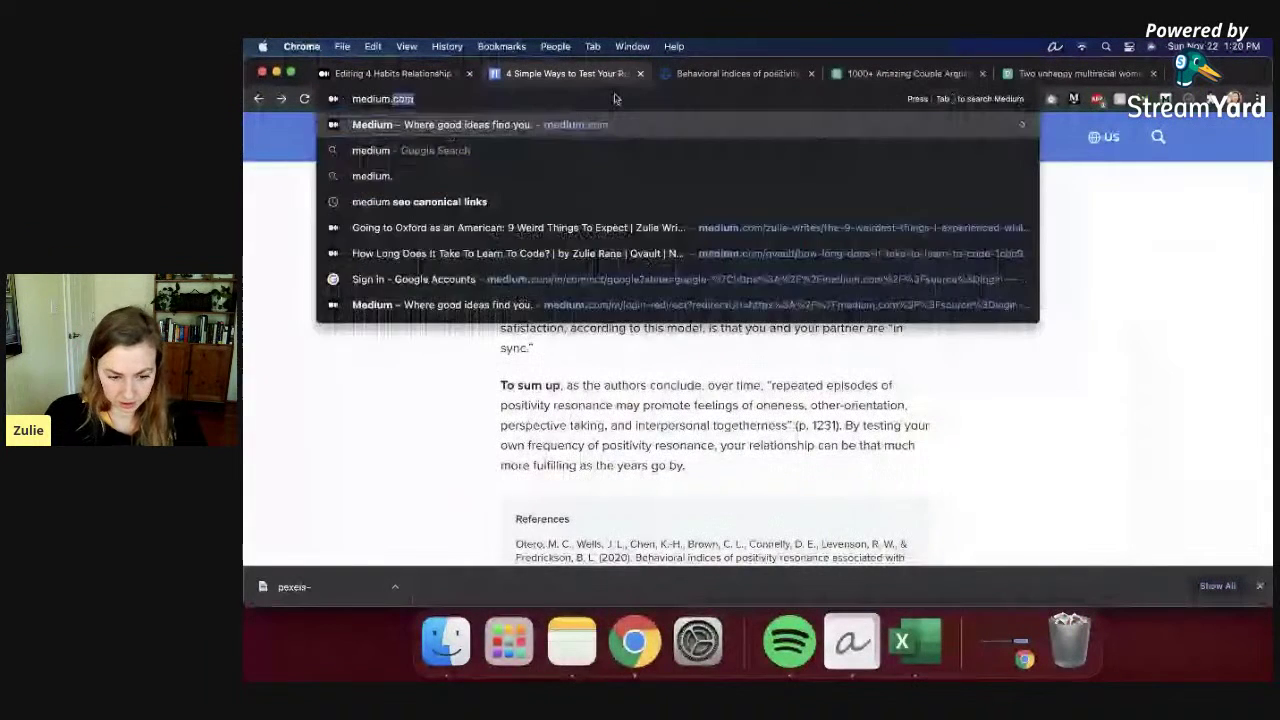
type(".com/topic/relationship")
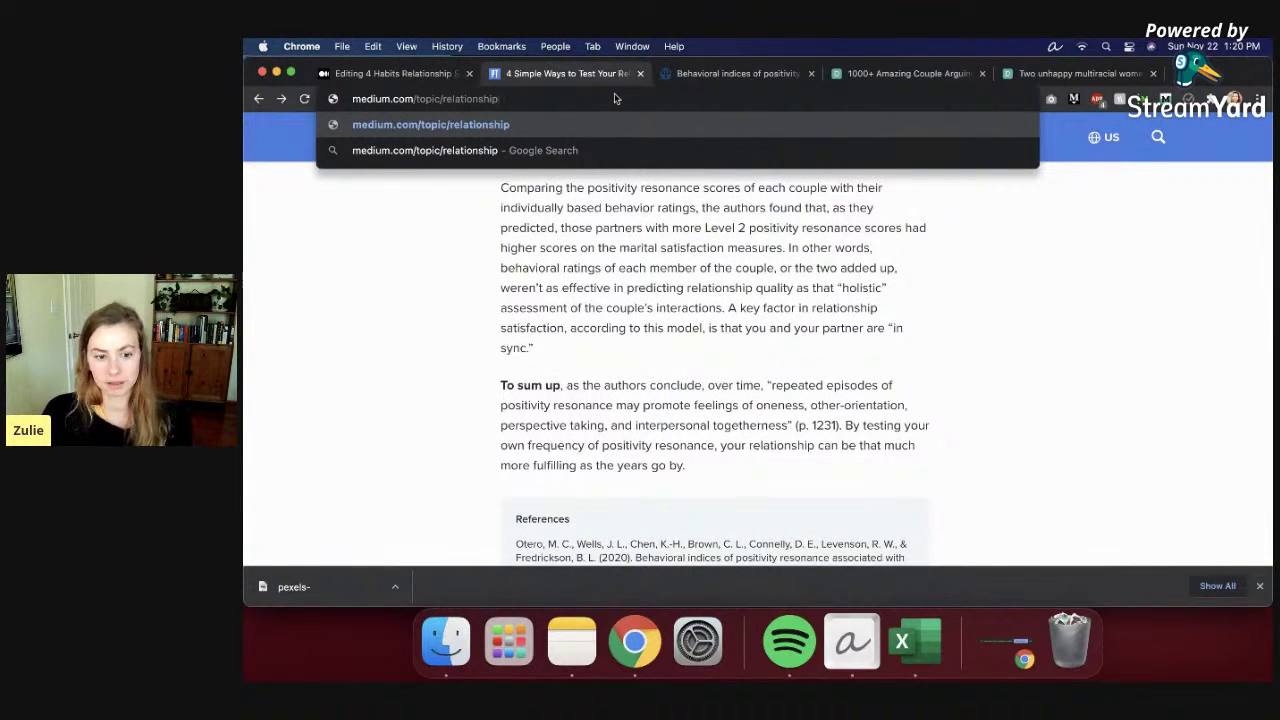
type("xs")
key("Return")
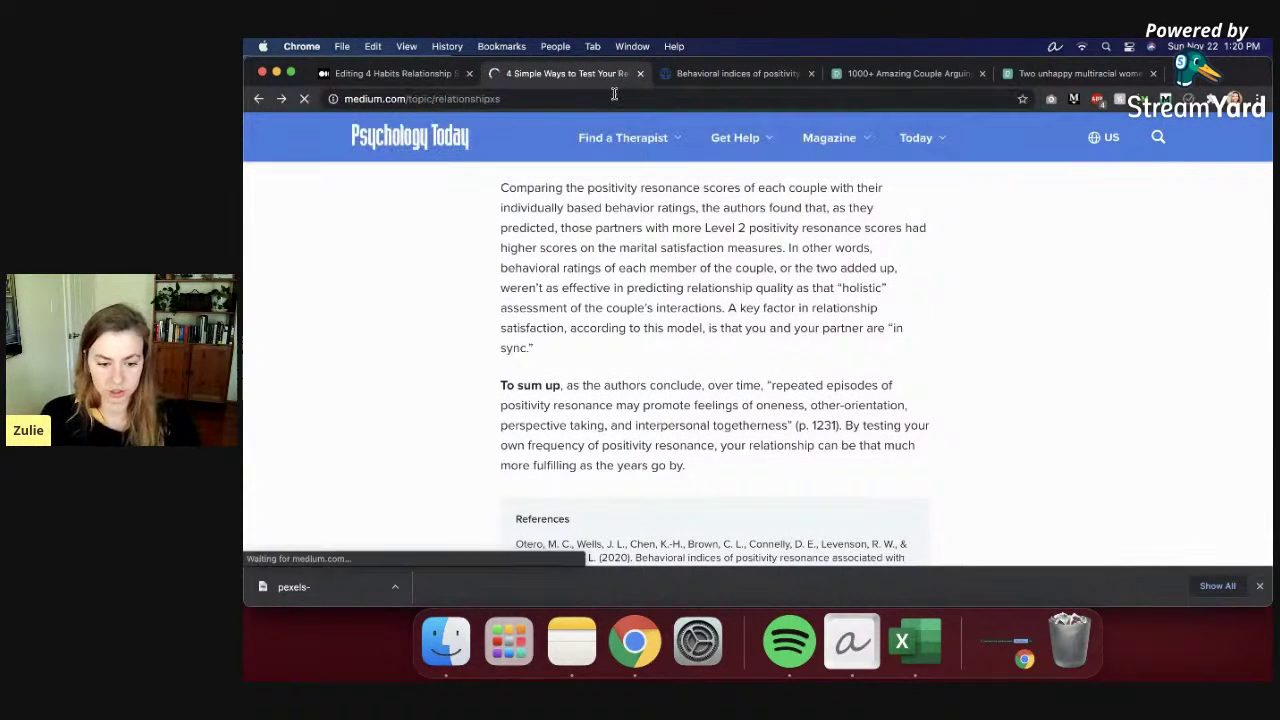
key("BackSpace")
key("BackSpace")
key("Return")
left_click(556, 98)
left_click(556, 98)
type("s")
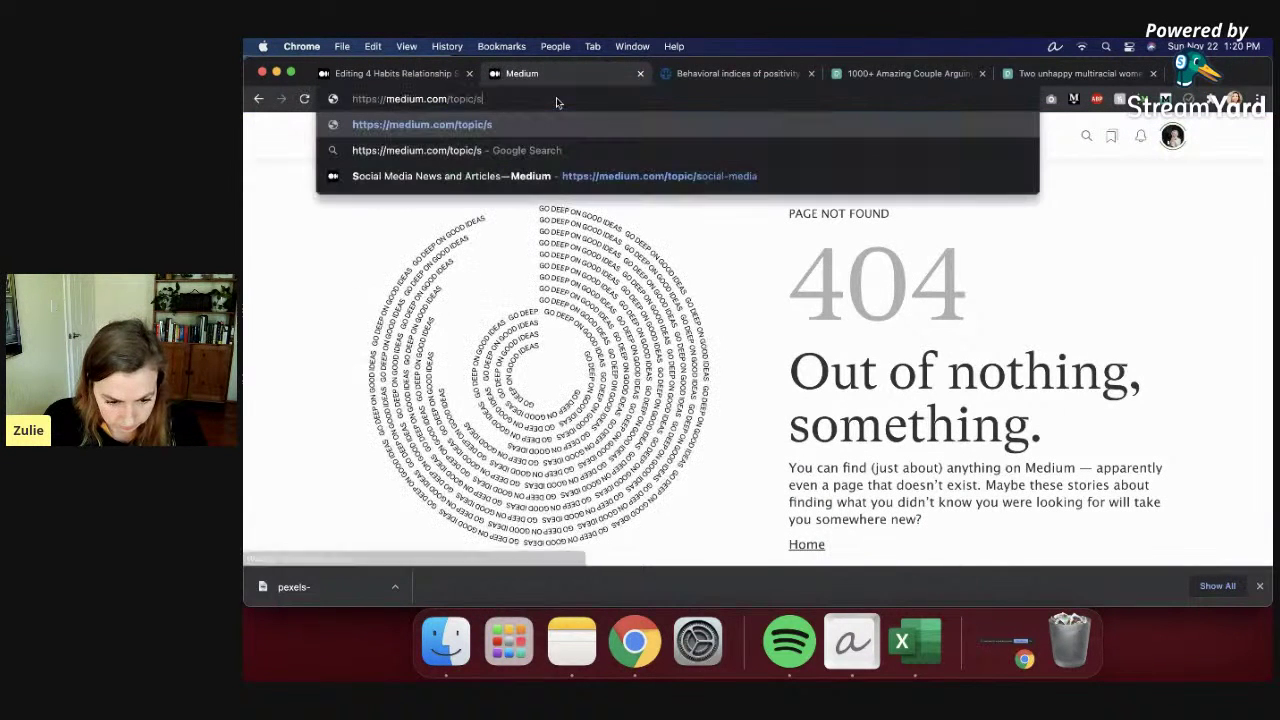
key("BackSpace")
type("relationships")
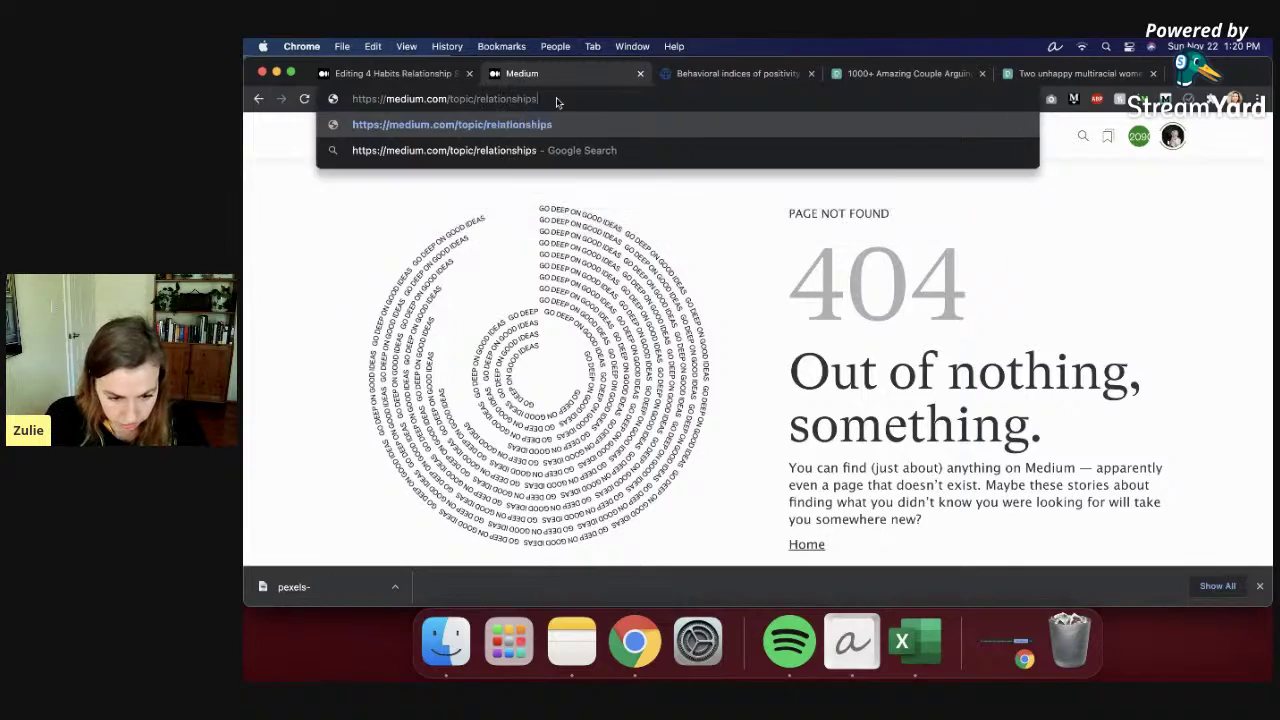
key("Return")
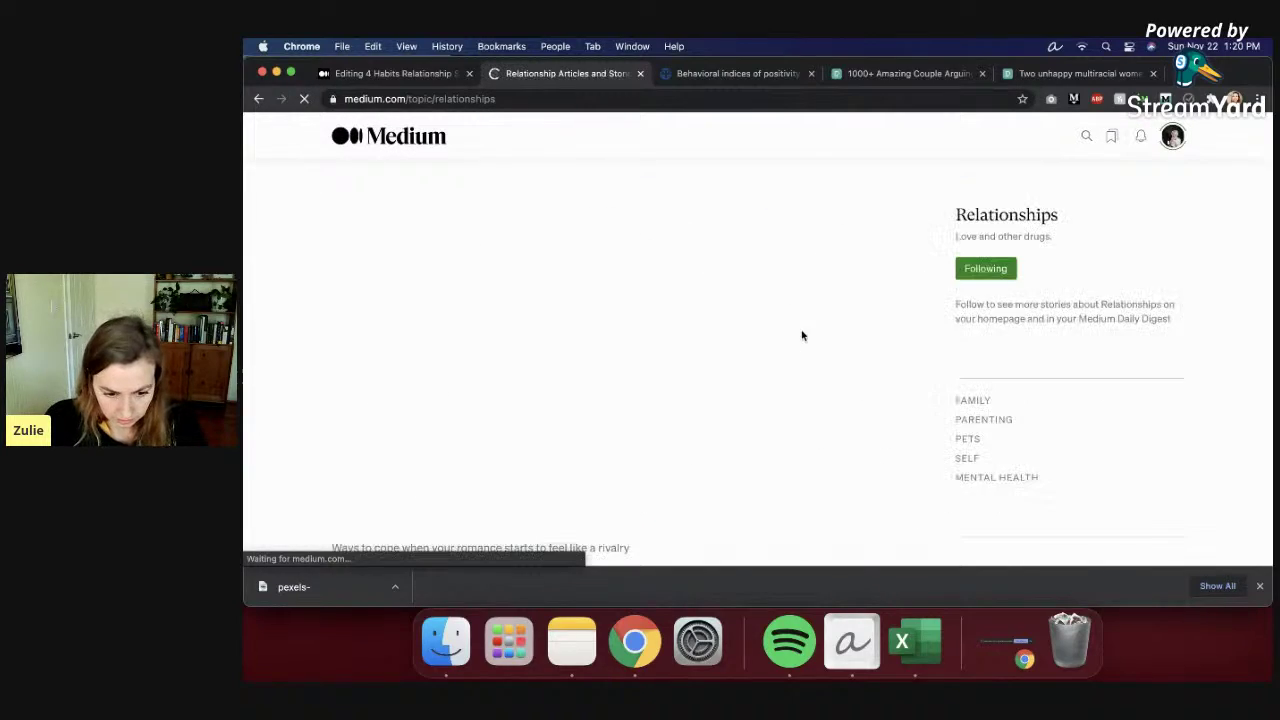
Step: Examine the headlines under "Popular in Relationships" on the topic page
scroll(1068, 386, "down", 3)
scroll(1117, 406, "down", 3)
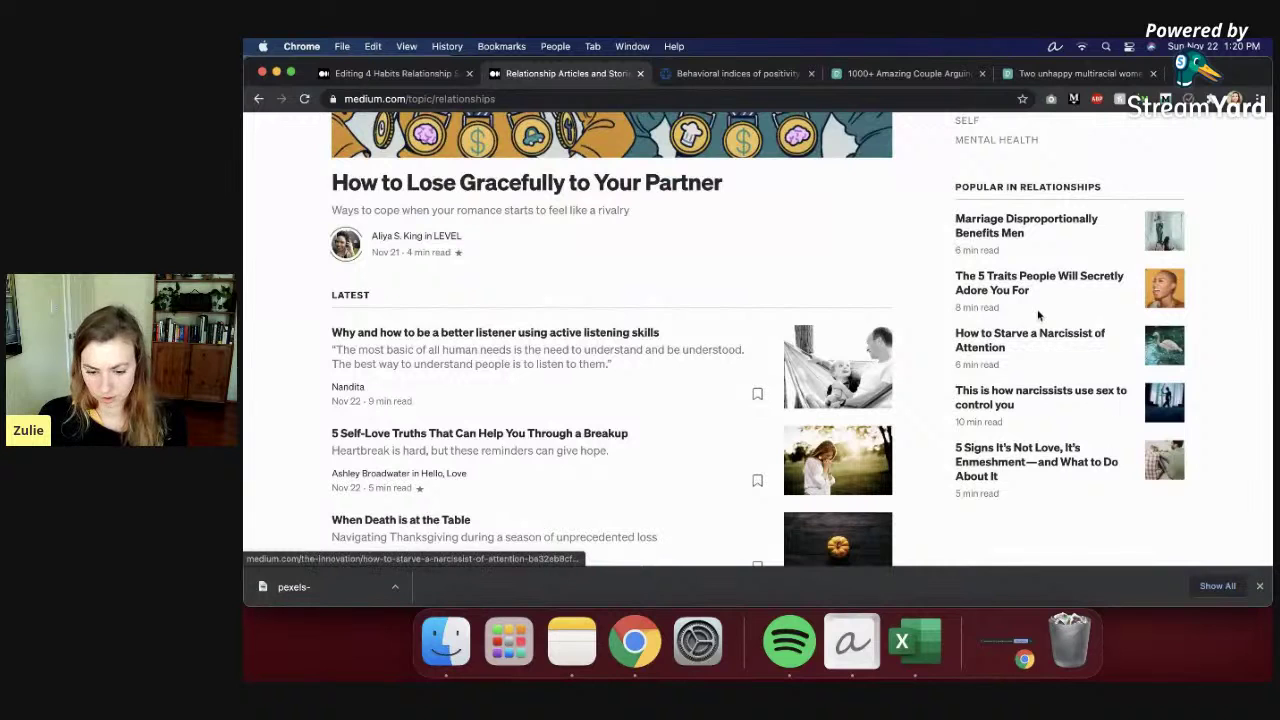
scroll(1077, 333, "down", 1)
scroll(1077, 333, "down", 1)
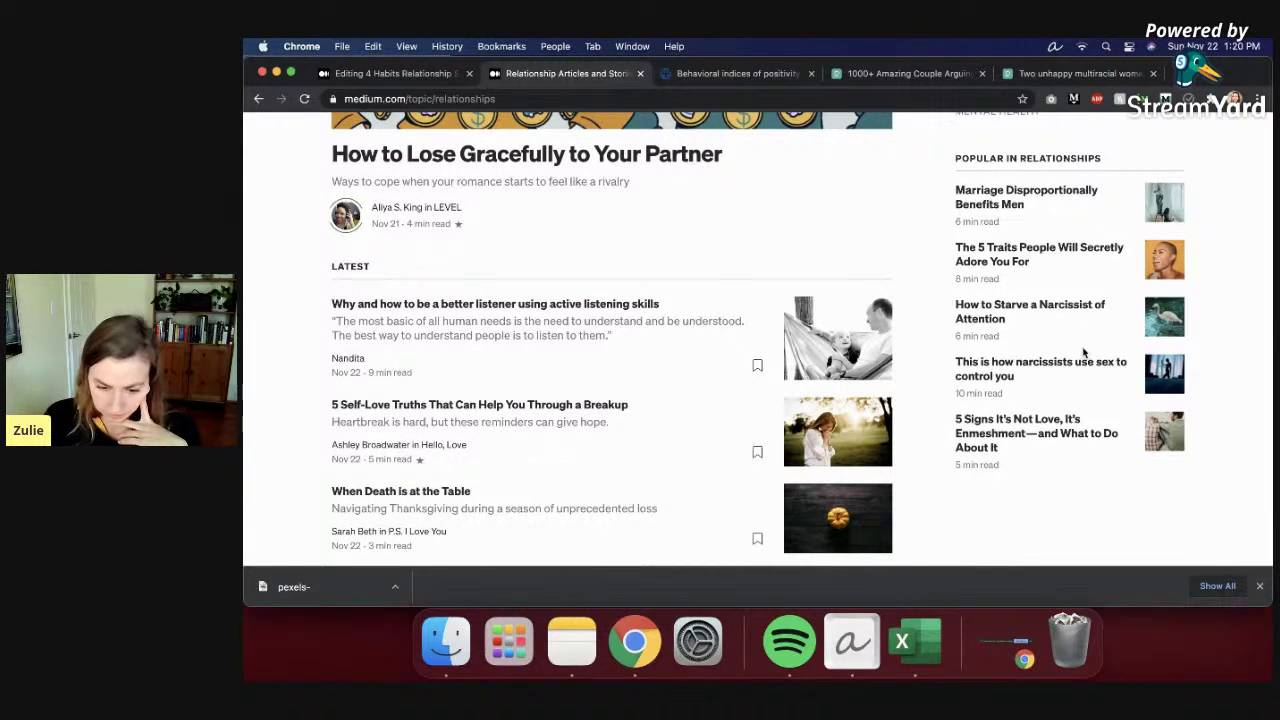
scroll(1096, 384, "down", 1)
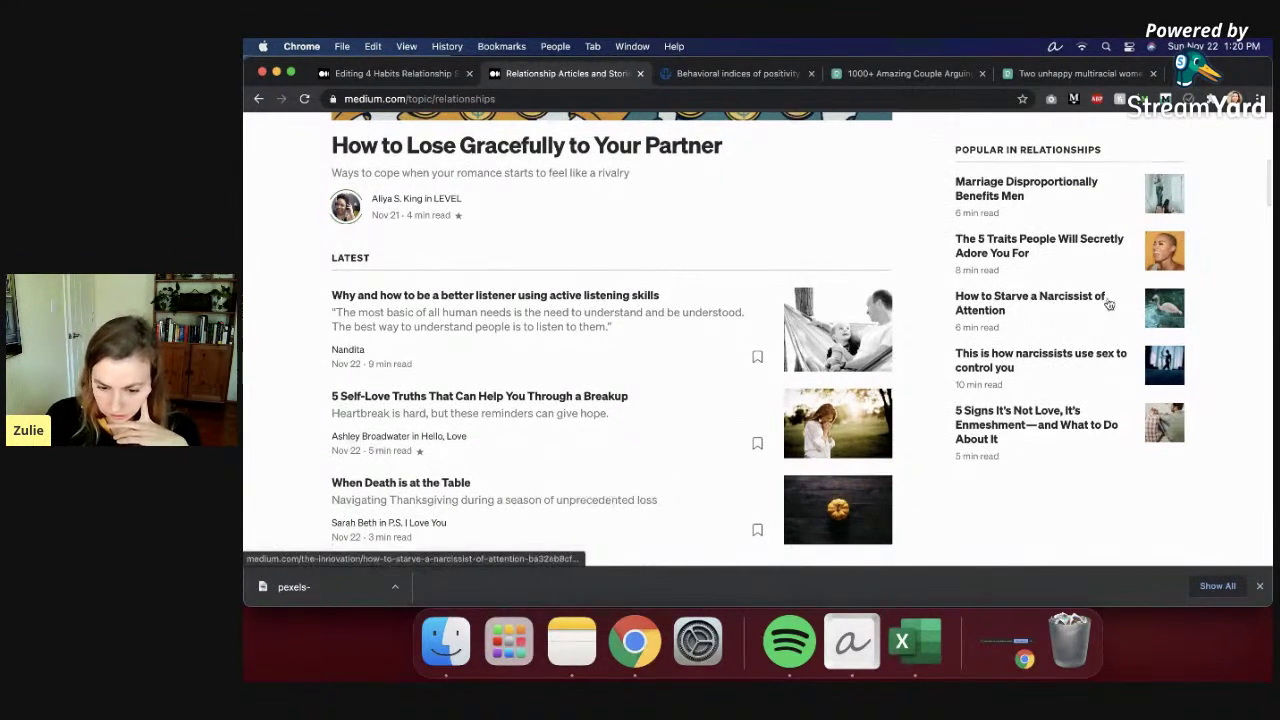
Step: Browse the latest relationship stories, checking their titles, subtitles and the publications they appear in
scroll(1096, 384, "down", 5)
scroll(1158, 337, "down", 3)
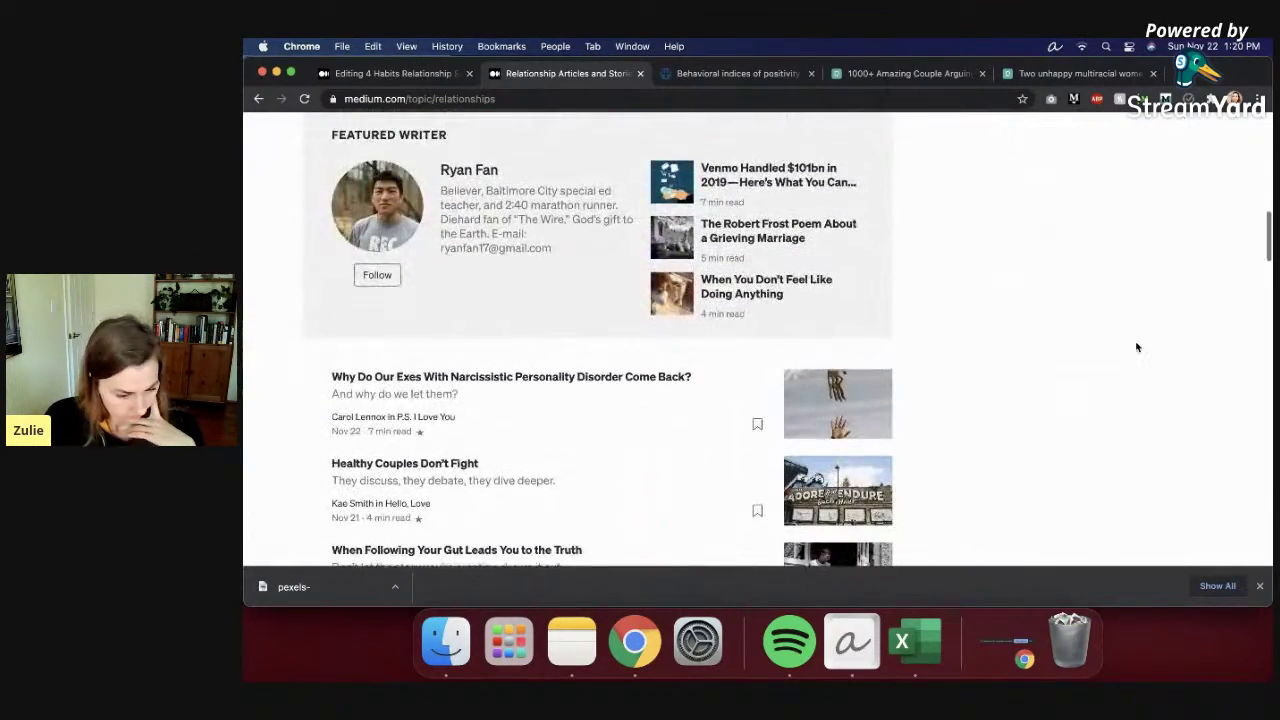
scroll(1136, 347, "down", 3)
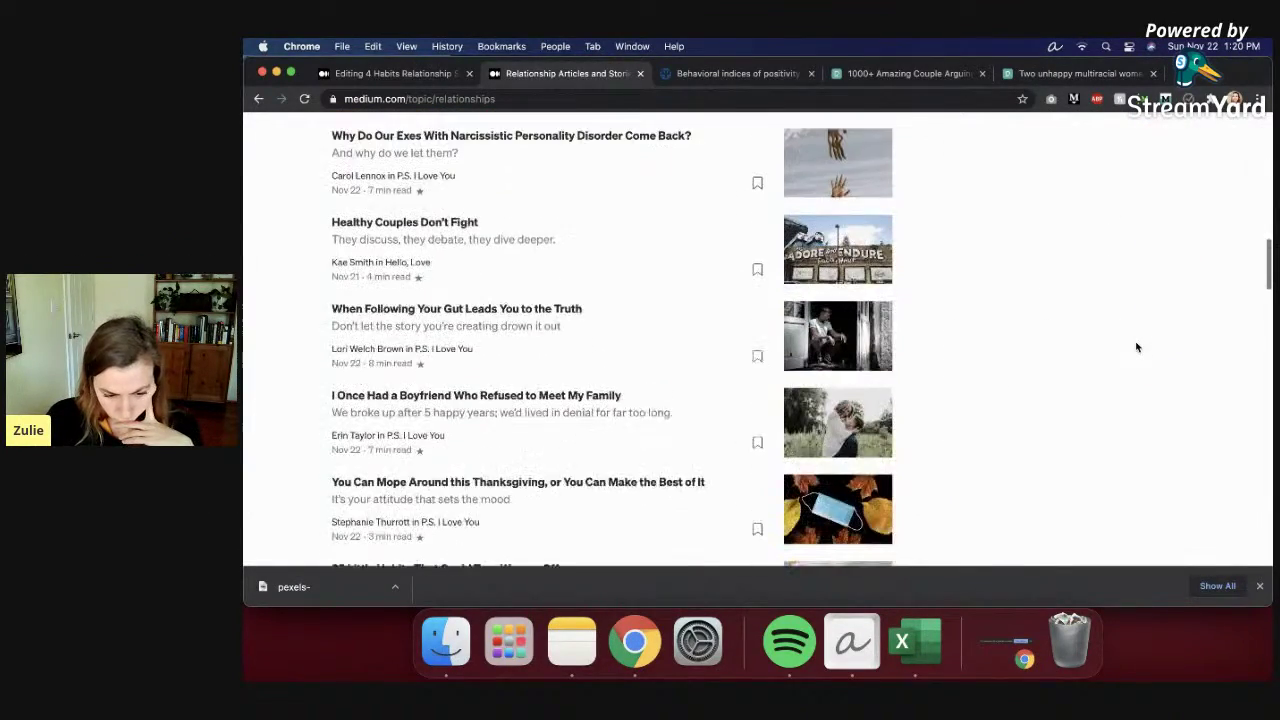
scroll(1032, 386, "down", 1)
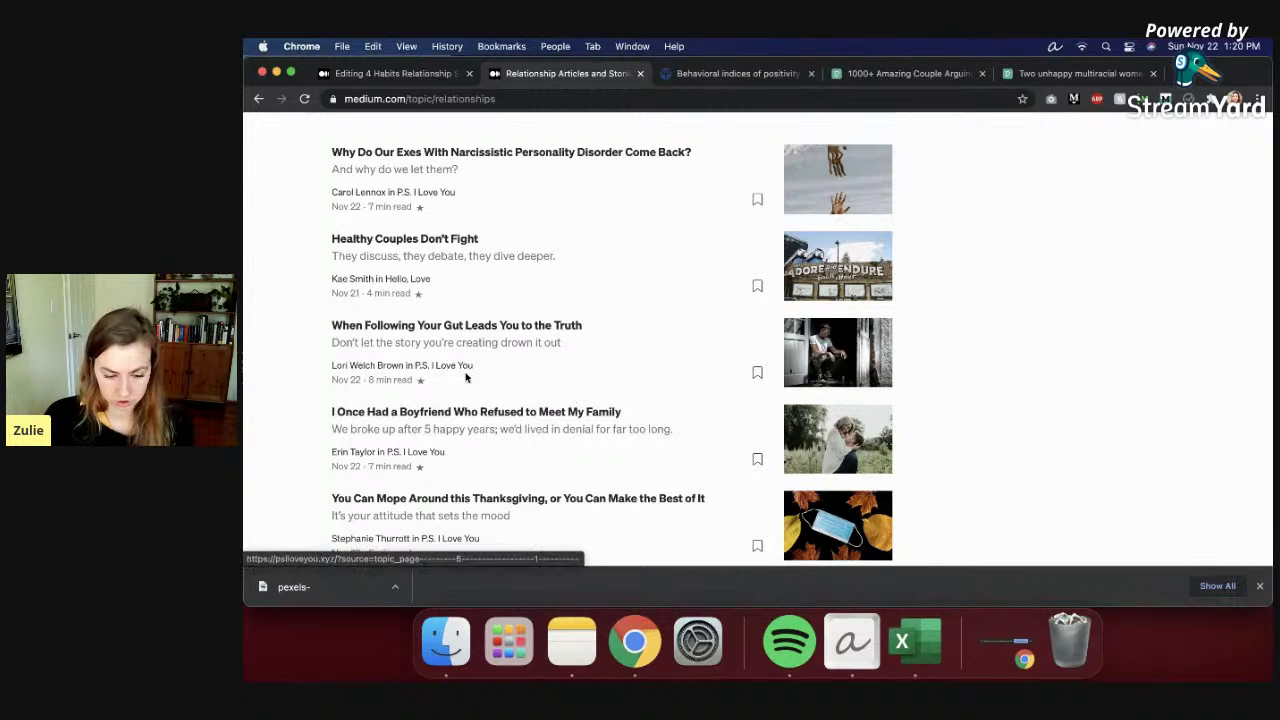
scroll(490, 480, "down", 2)
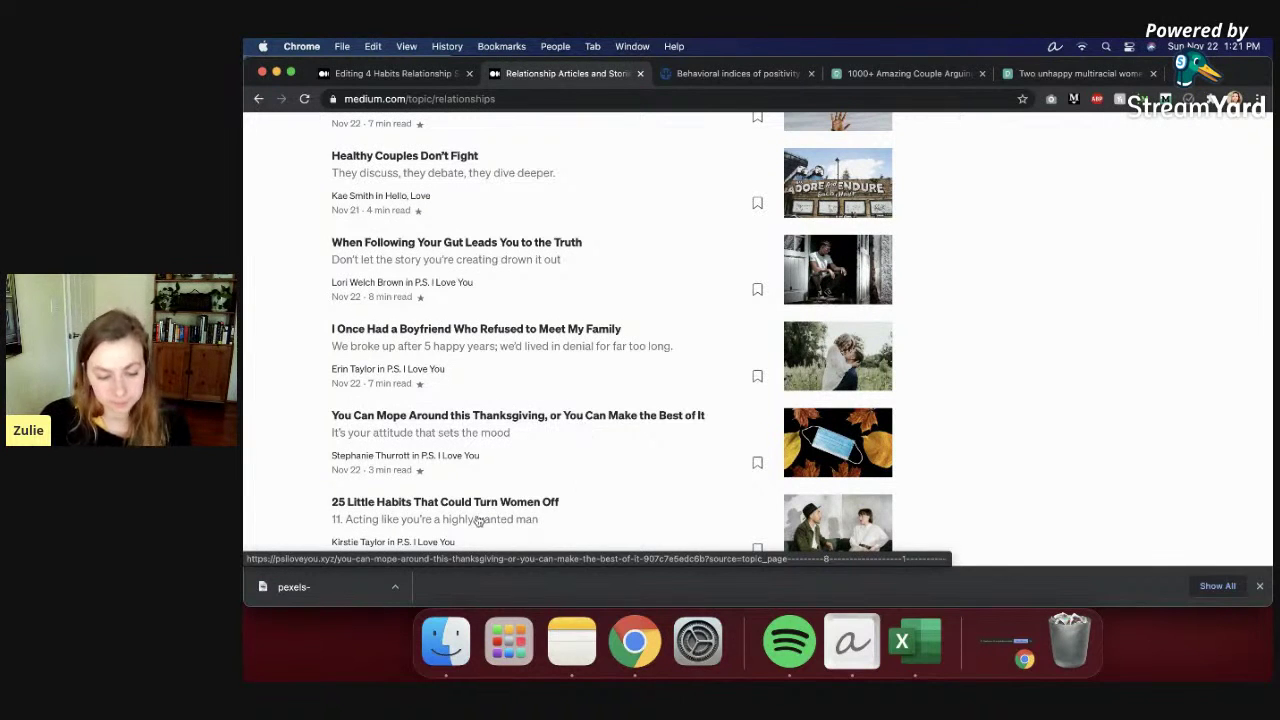
scroll(488, 333, "up", 2)
scroll(488, 333, "down", 8)
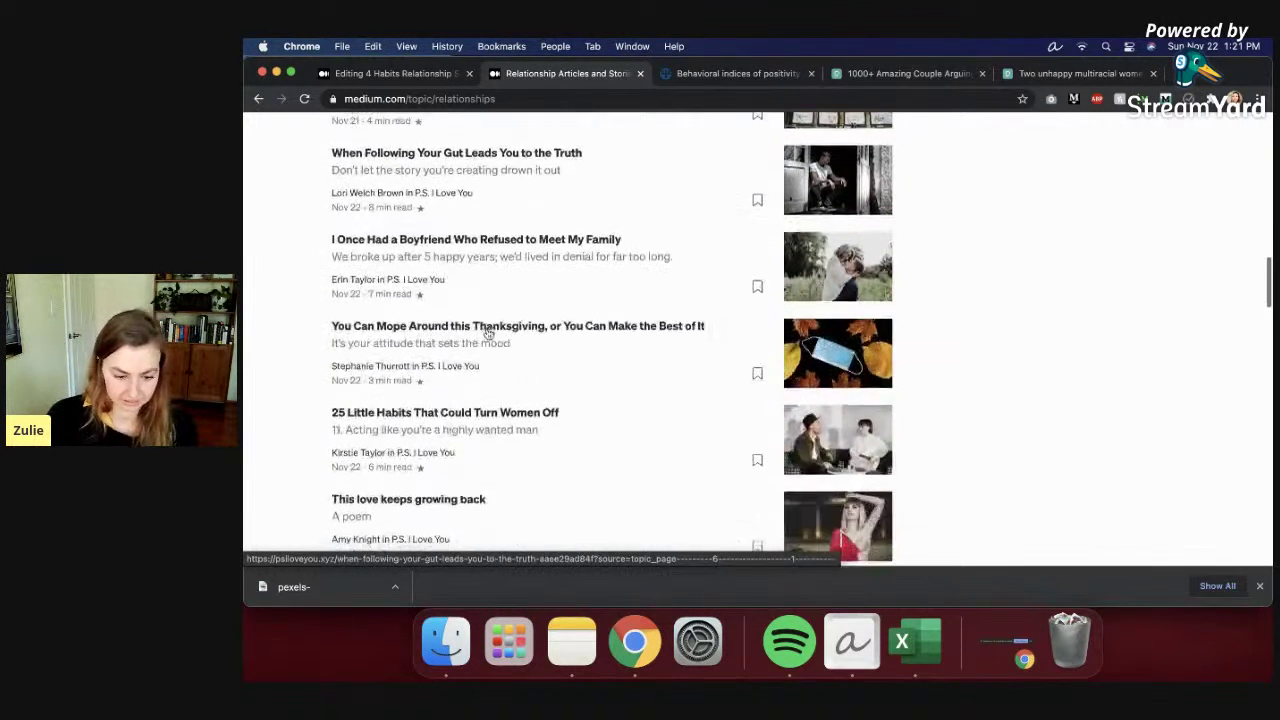
scroll(487, 333, "down", 7)
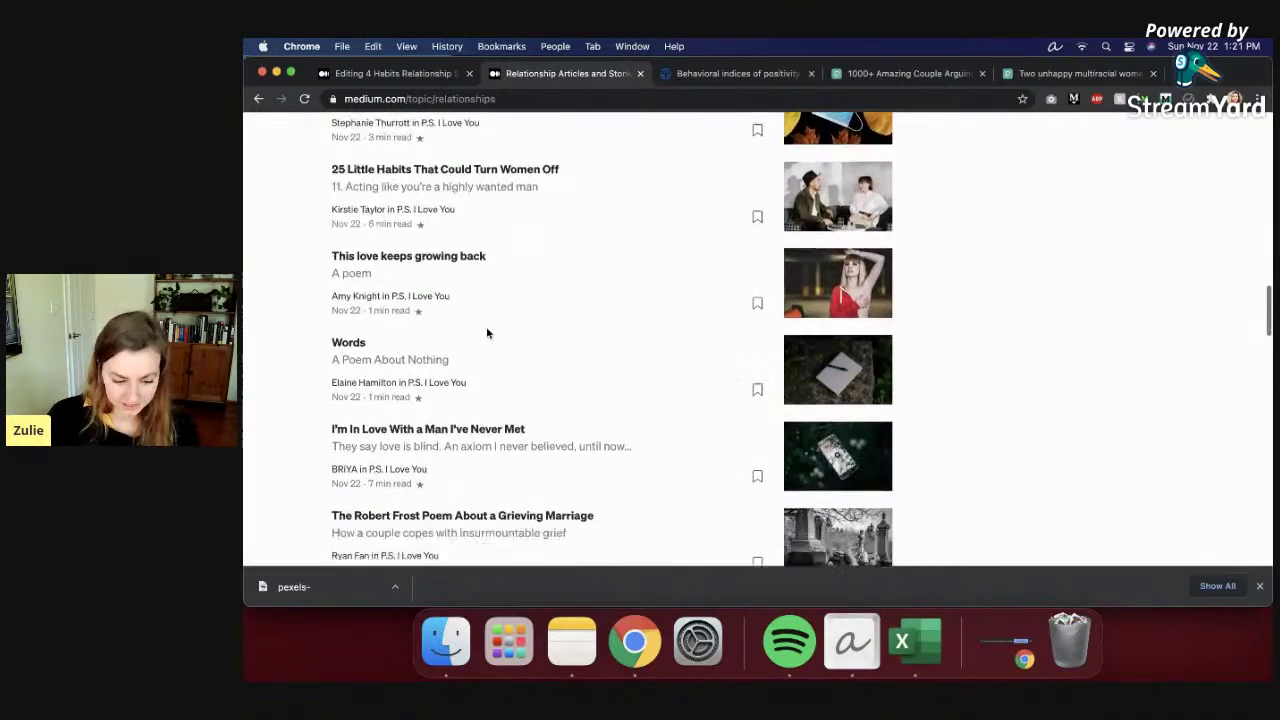
scroll(488, 333, "down", 5)
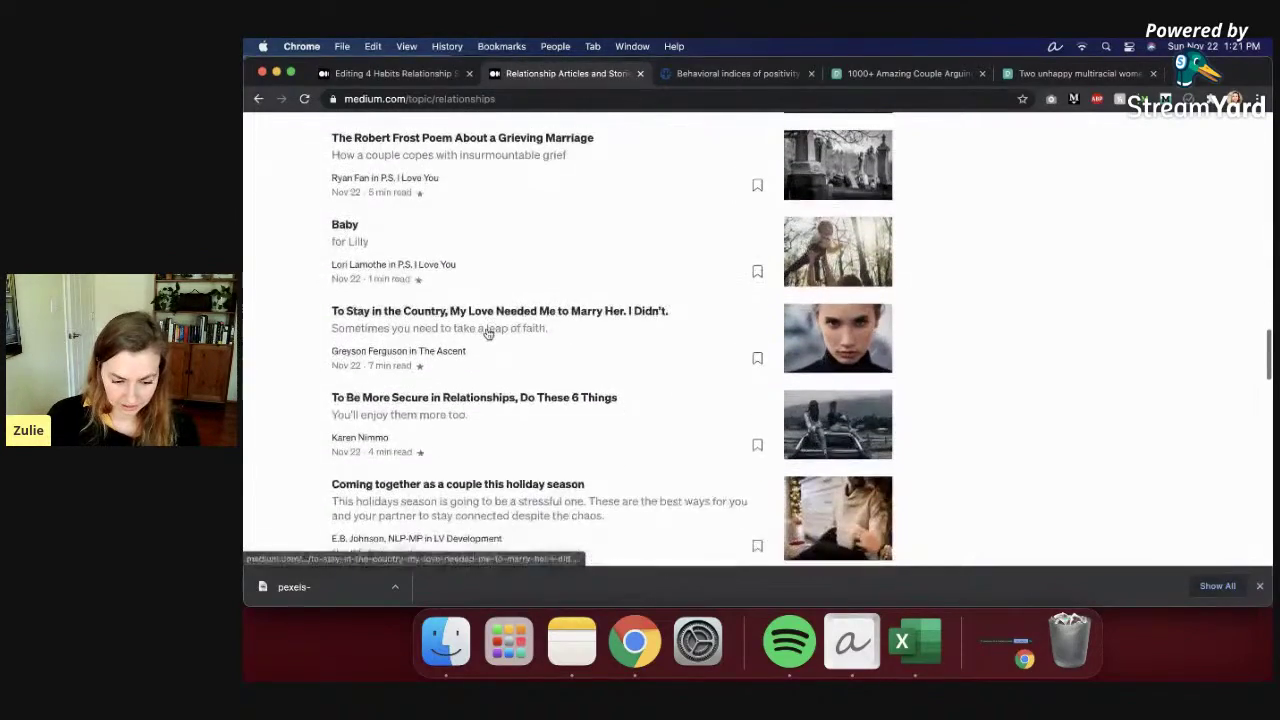
scroll(455, 366, "down", 3)
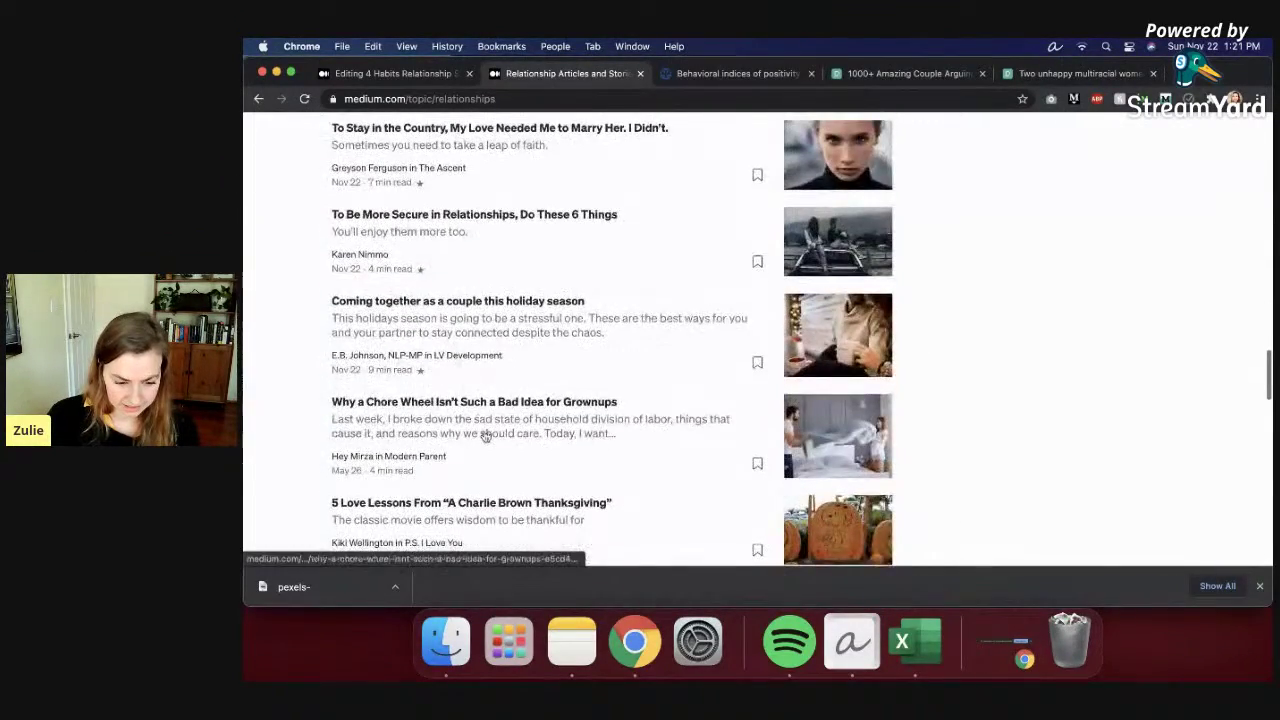
scroll(472, 456, "down", 7)
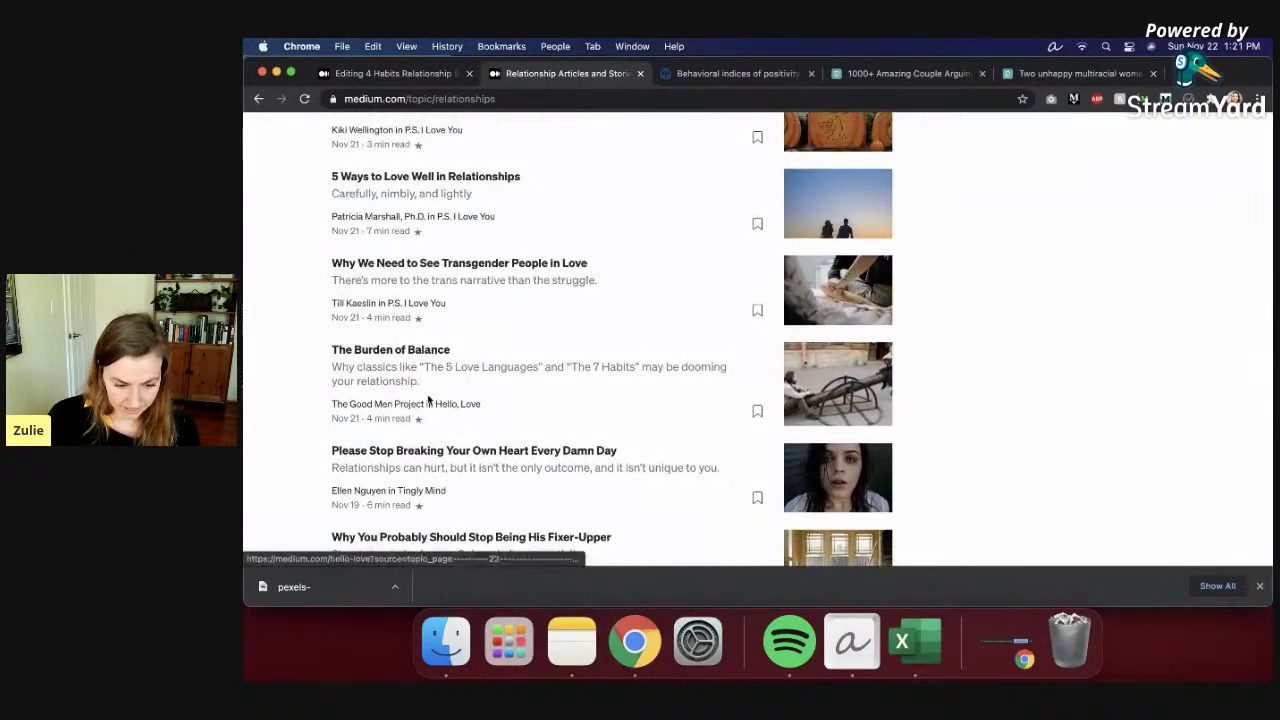
Step: Skim further through the latest relationship stories and return to the featured story and popular headlines on the topic page
scroll(487, 464, "down", 4)
scroll(484, 462, "down", 3)
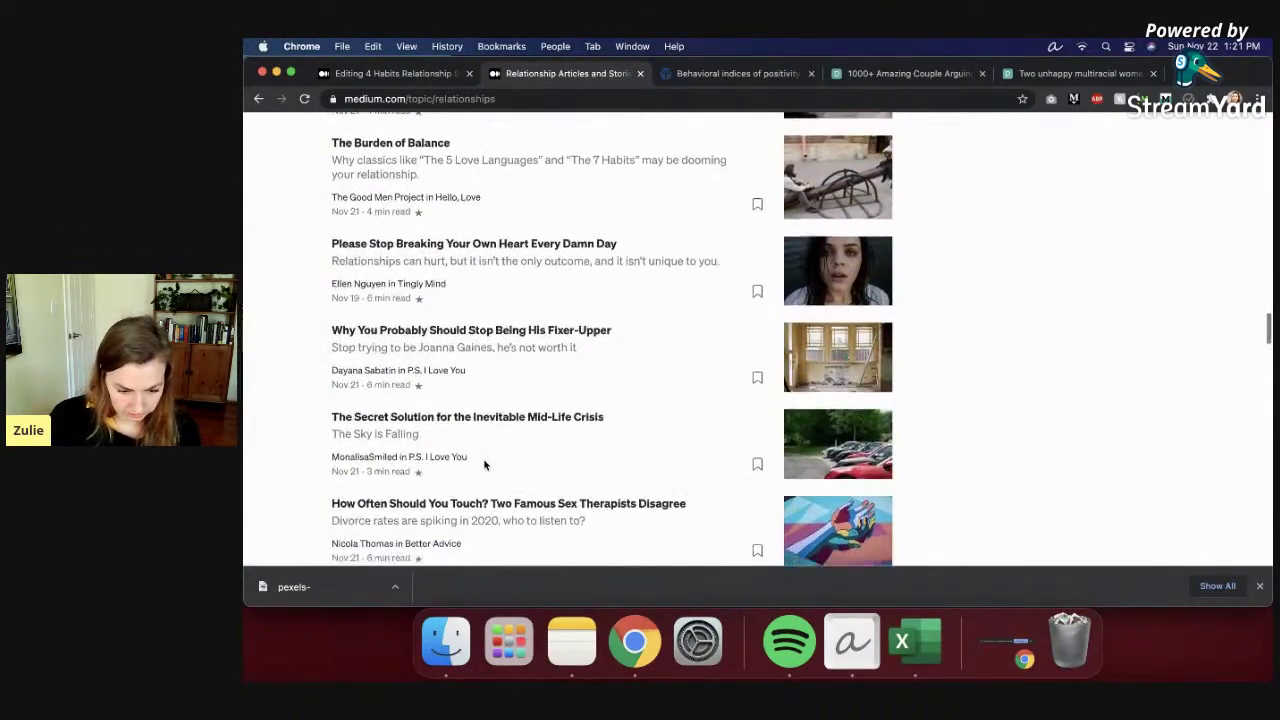
scroll(562, 450, "up", 15)
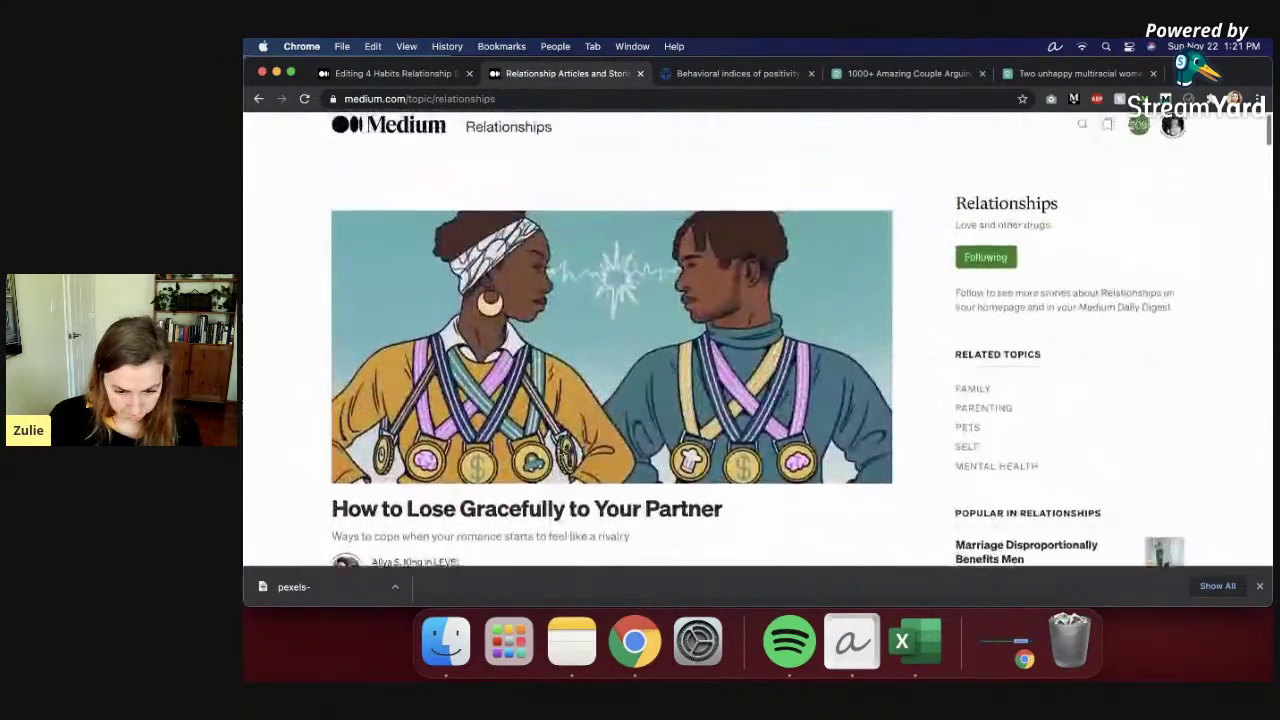
scroll(1049, 407, "down", 4)
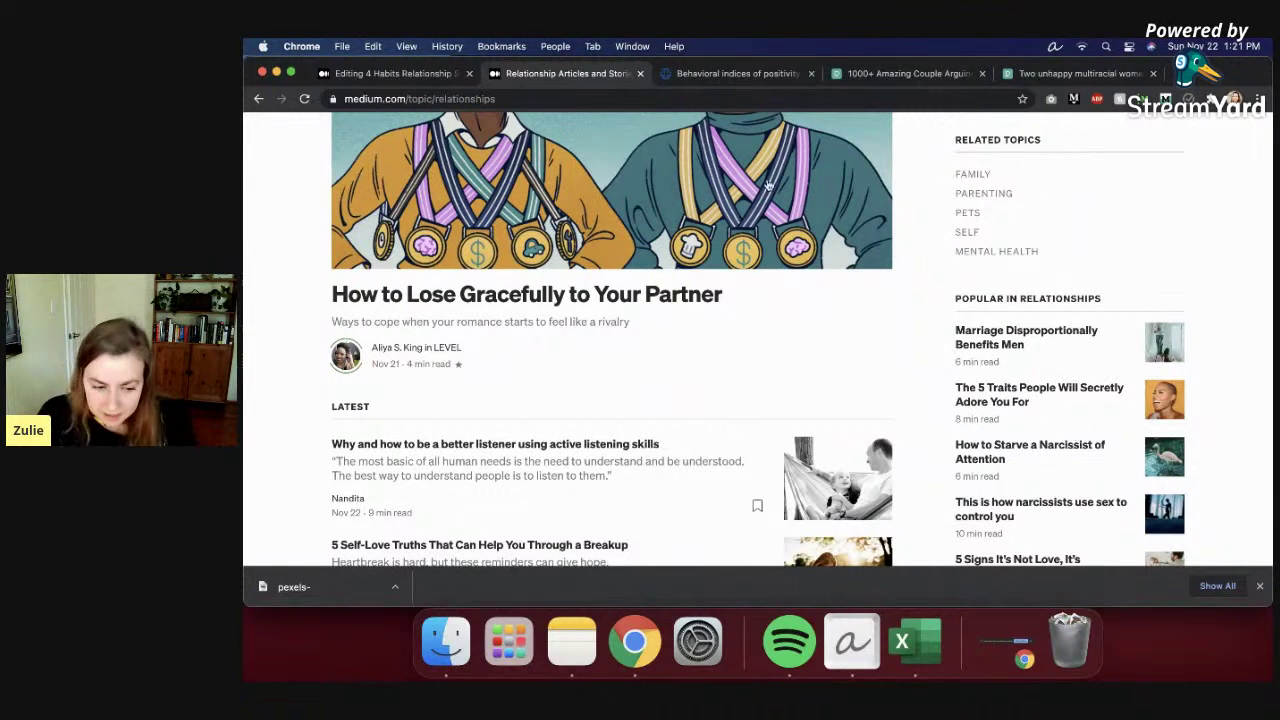
Step: Return to the draft and change "a Relationship" in its title to "Your Relationship"
left_click(408, 74)
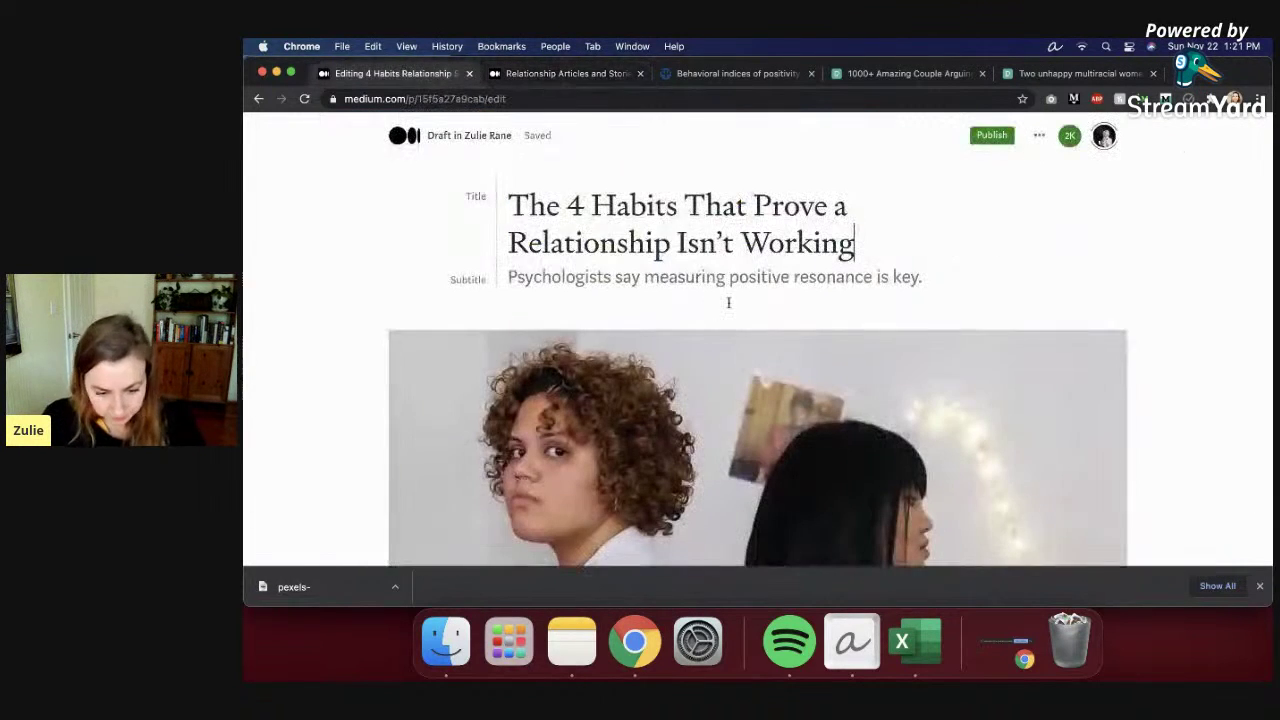
left_click(600, 205)
type("Re")
key("BackSpace")
key("BackSpace")
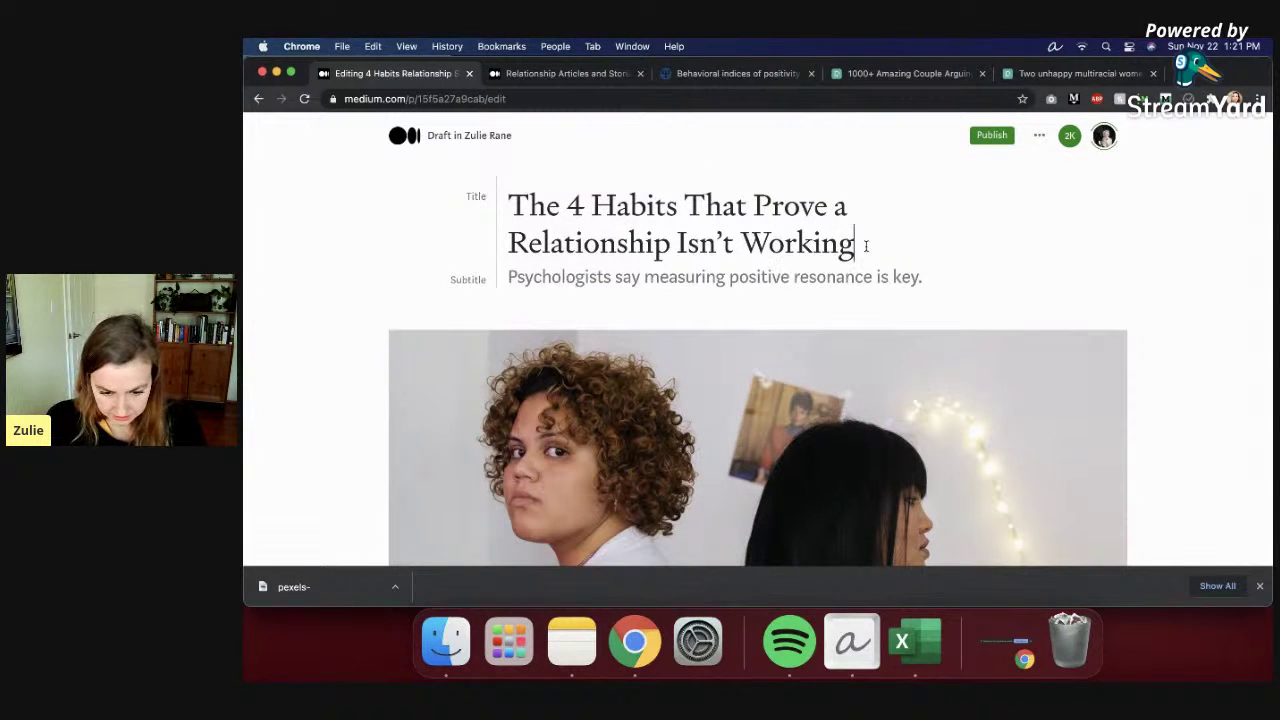
left_click_drag(858, 245, 755, 207)
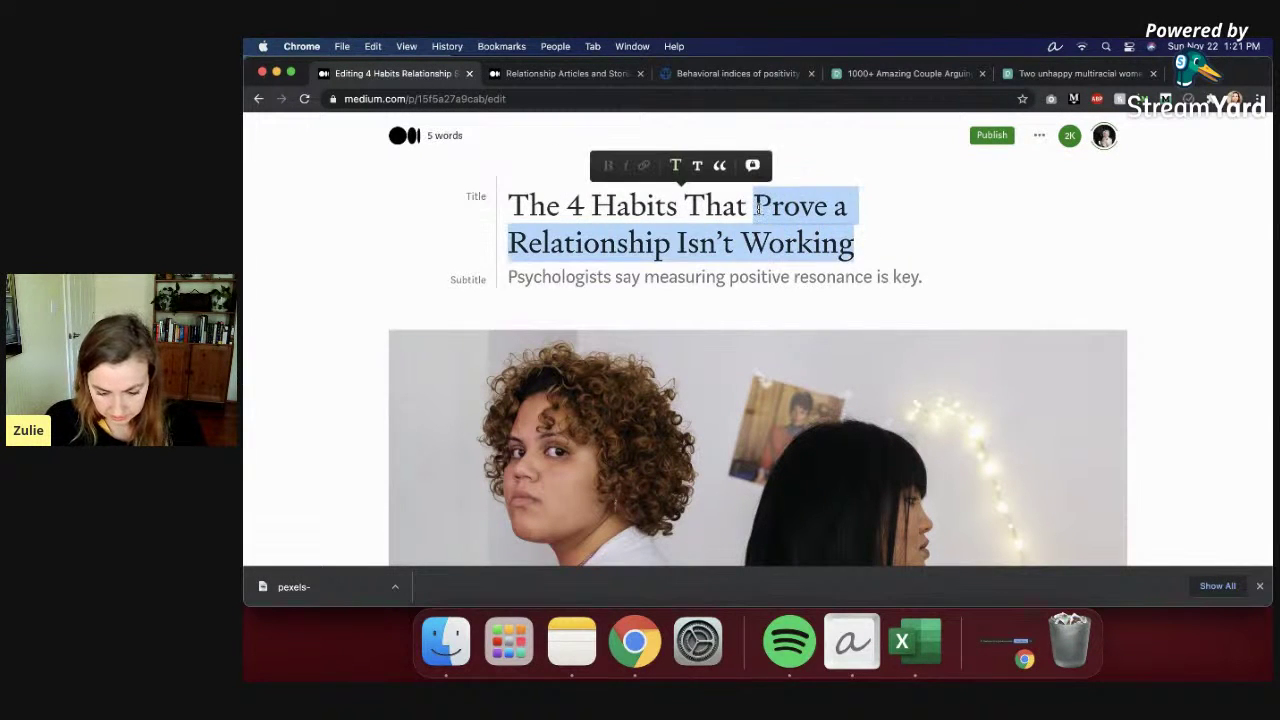
left_click(860, 245)
left_click(845, 205)
key("BackSpace")
type("You")
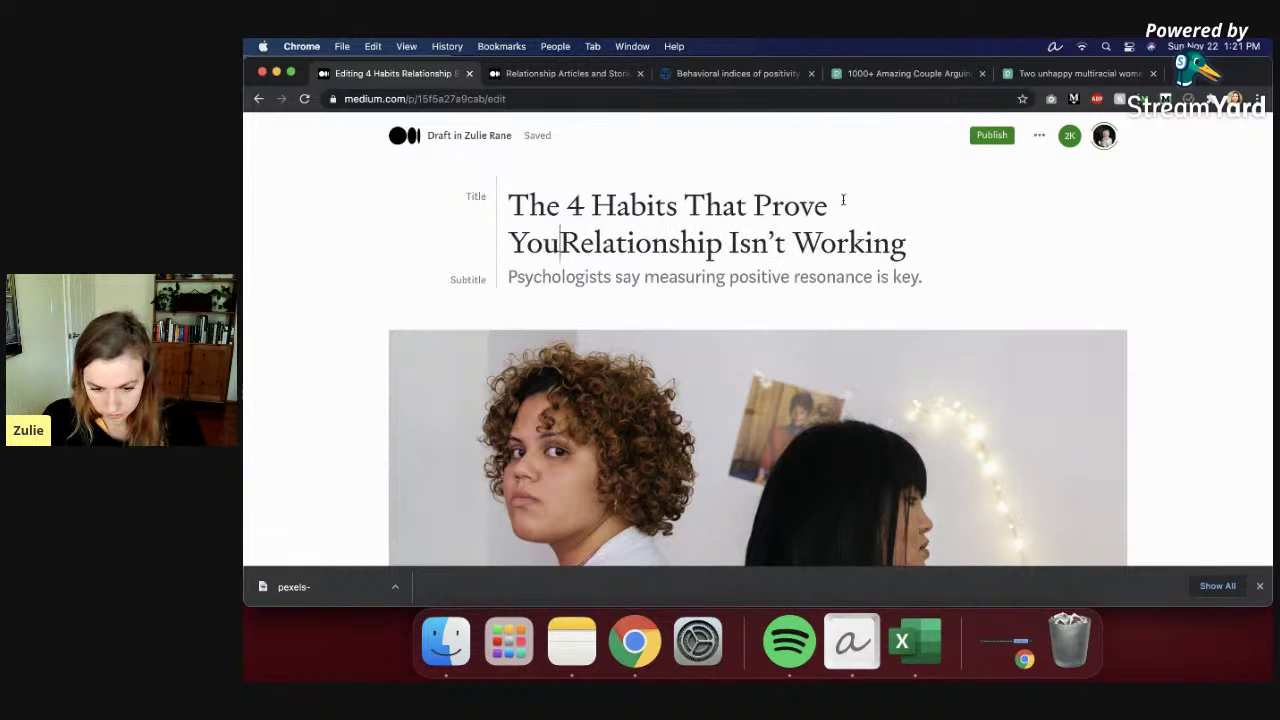
left_click(858, 247)
left_click(888, 207)
type("r")
Step: Reword the title's ending so that it reads "The 4 Habits That Prove Your Relationship Is Broken"
left_click(862, 247)
left_click_drag(863, 247, 699, 244)
key("BackSpace")
type("Broke")
key("BackSpace")
type("ken")
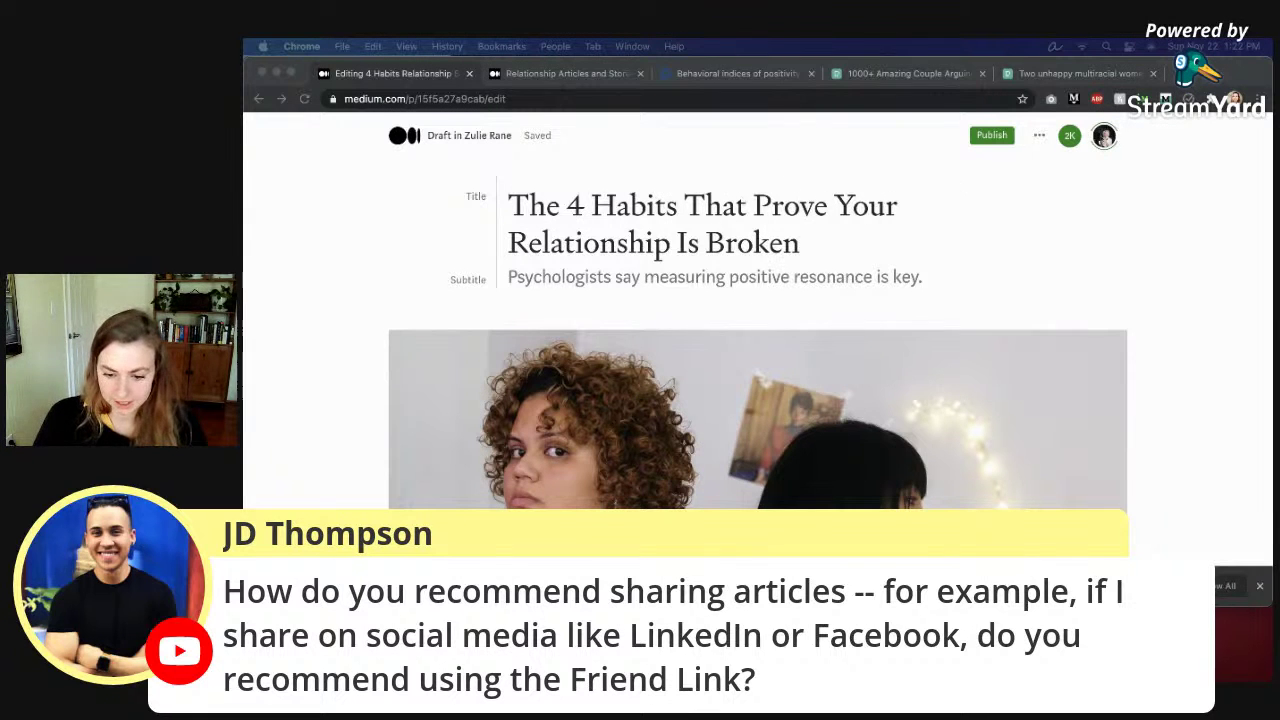
Step: Open the story stats and view the details for "I Spent $20 to Promote a Blog Post on Facebook"
left_click(1104, 136)
left_click(1060, 319)
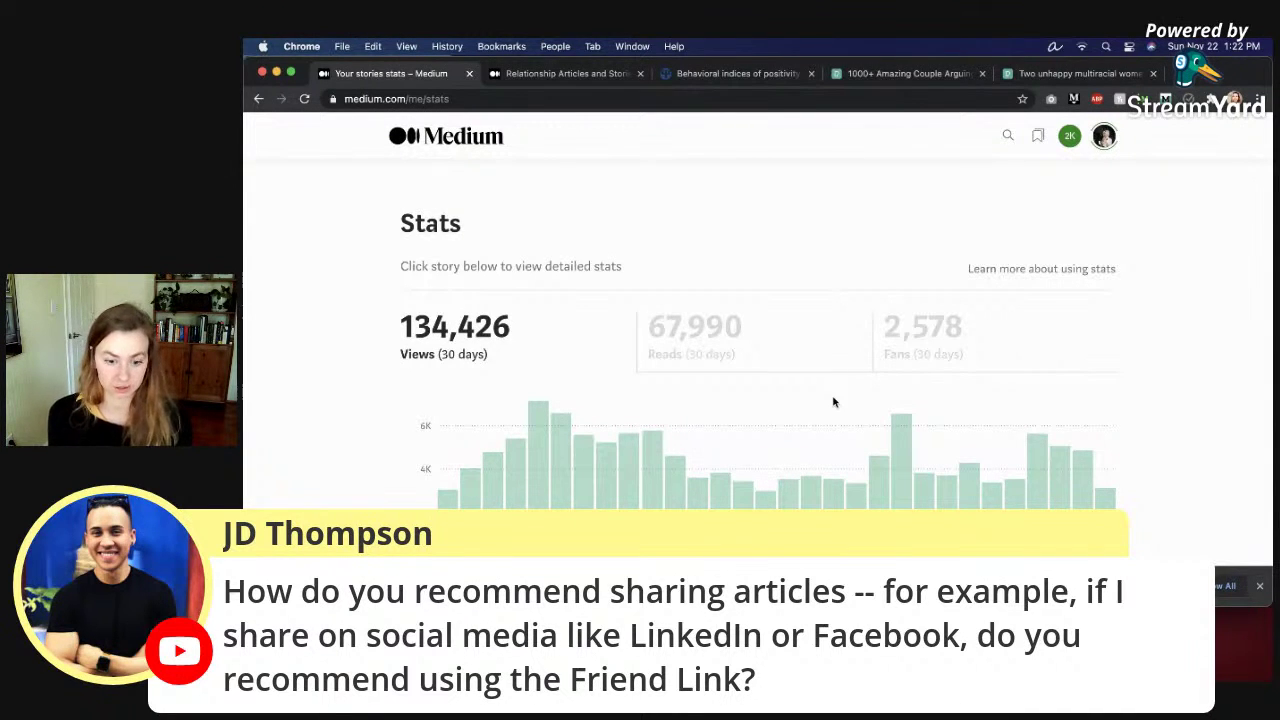
scroll(833, 402, "down", 5)
left_click(624, 324)
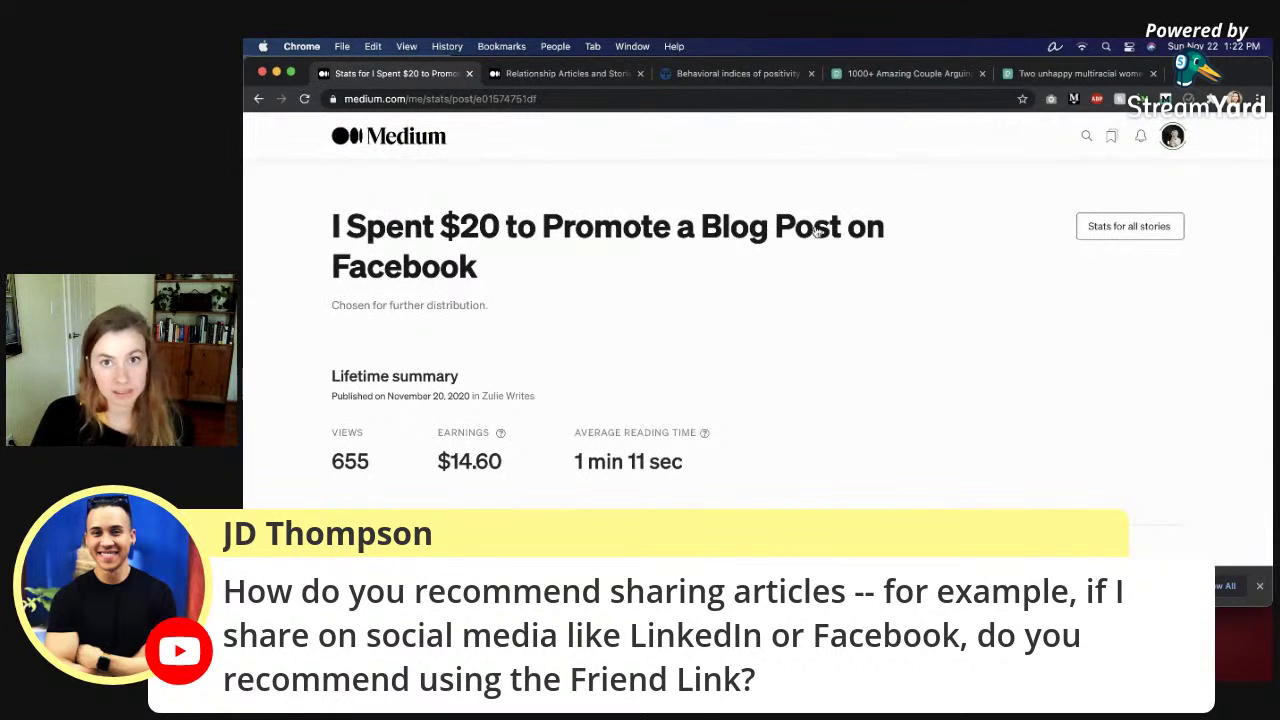
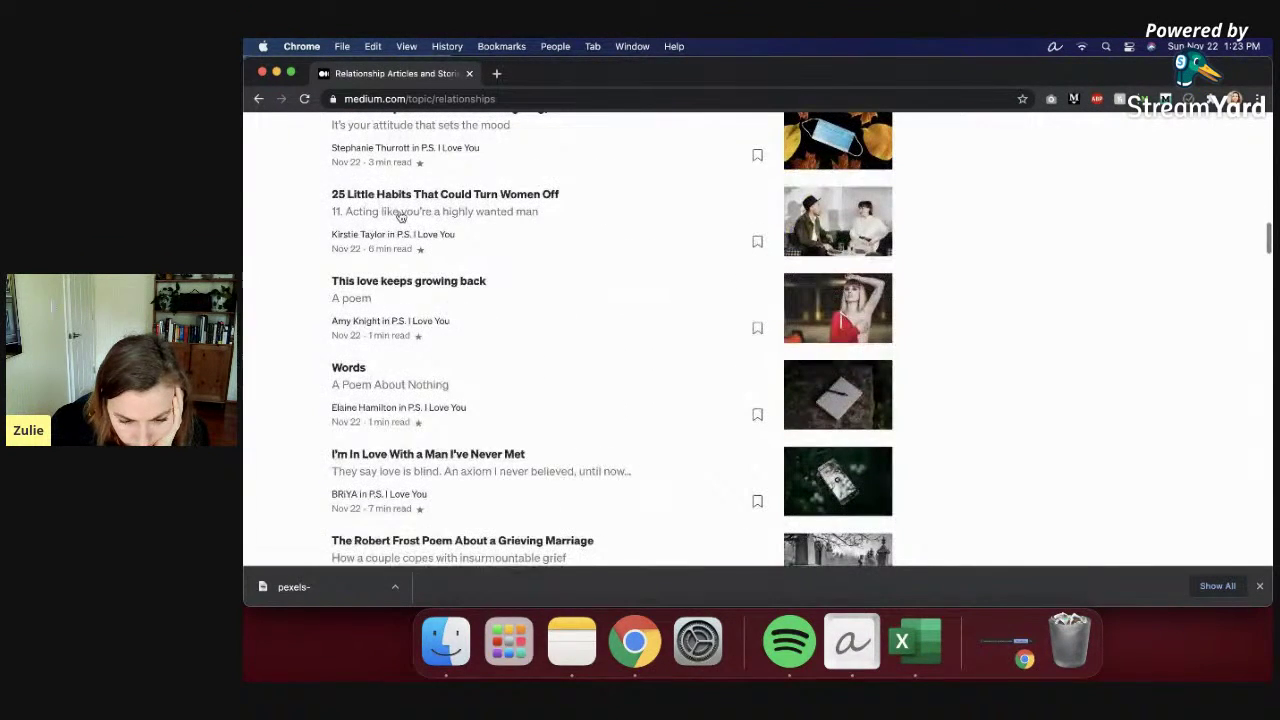
Step: Open the P.S. I Love You publication from the topic page and go to its latest stories at psiloveyou.xyz/latest
left_click(431, 237)
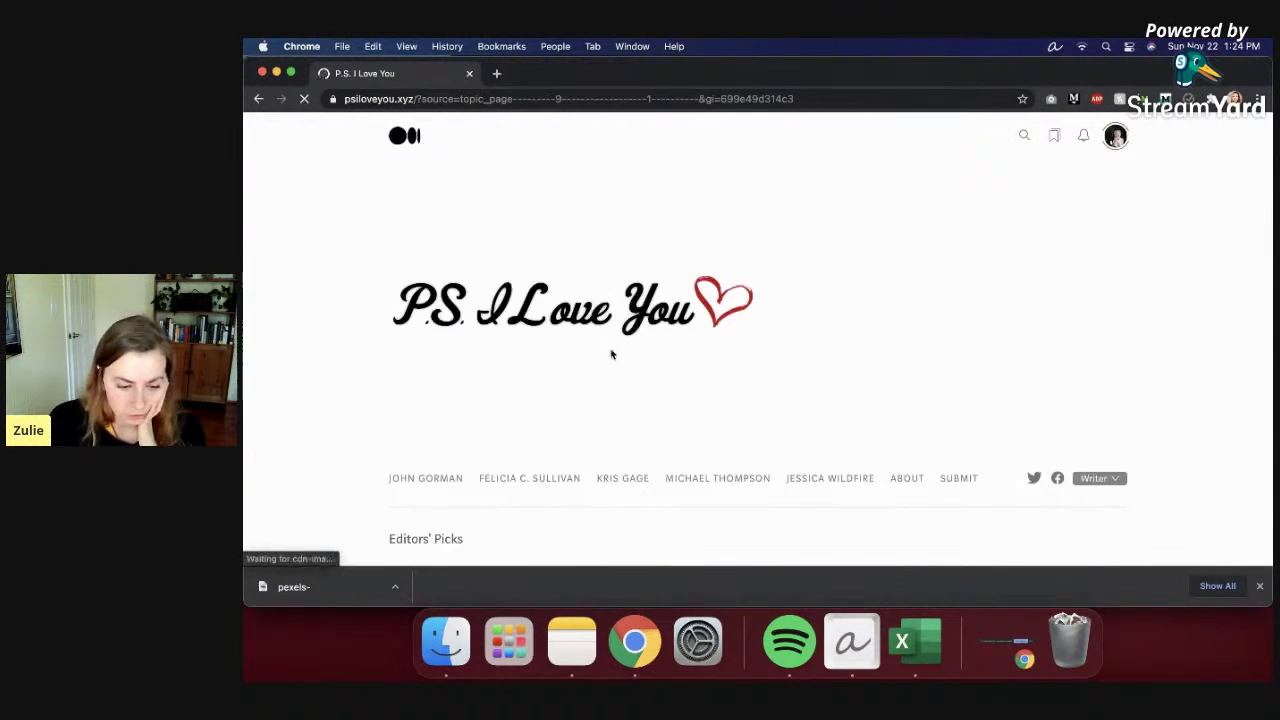
left_click(474, 99)
left_click(474, 99)
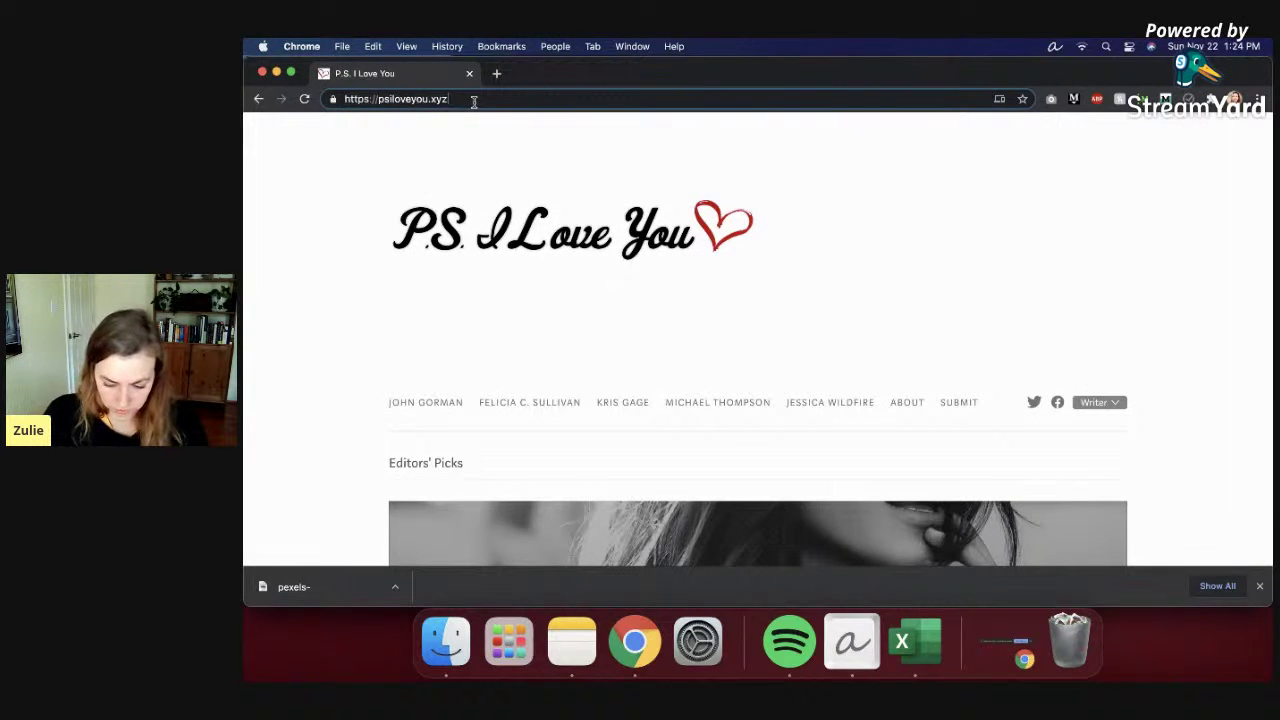
type("latest")
key("Return")
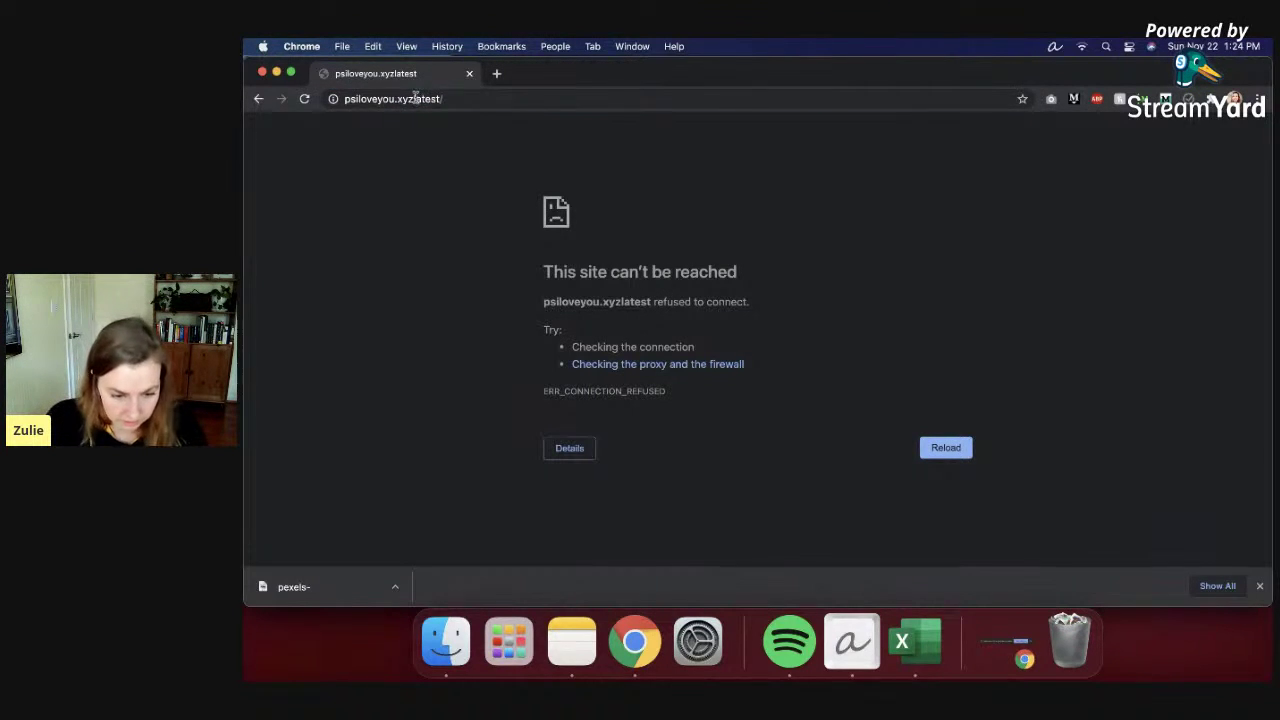
double_click(415, 95)
left_click(448, 104)
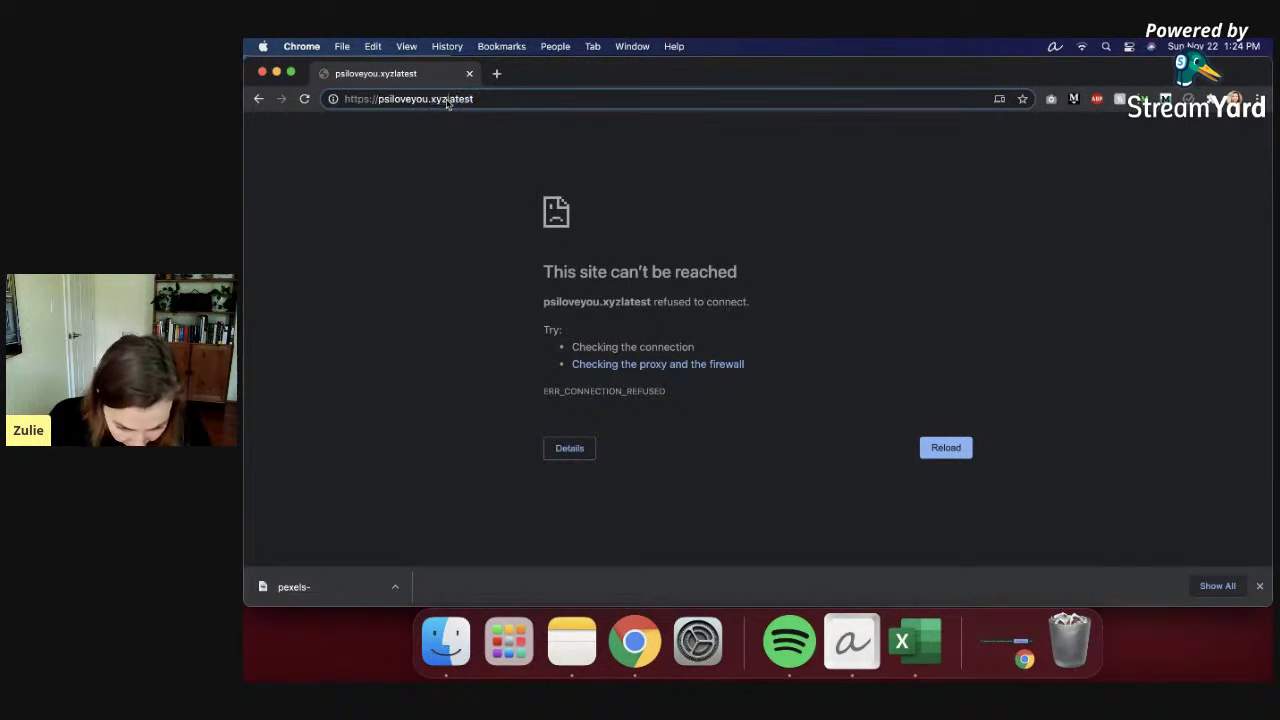
type("/")
key("Return")
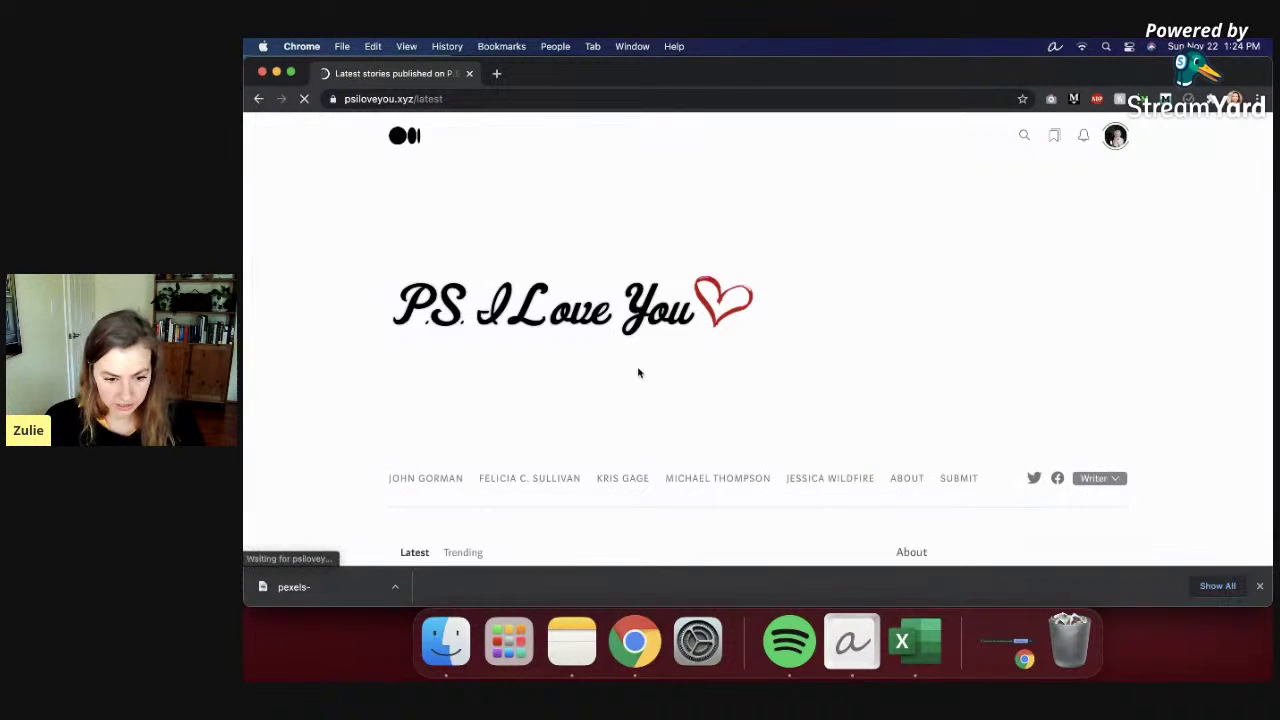
Step: Examine the titles and subtitles of the trending stories in P.S. I Love You
scroll(634, 373, "down", 3)
left_click(465, 376)
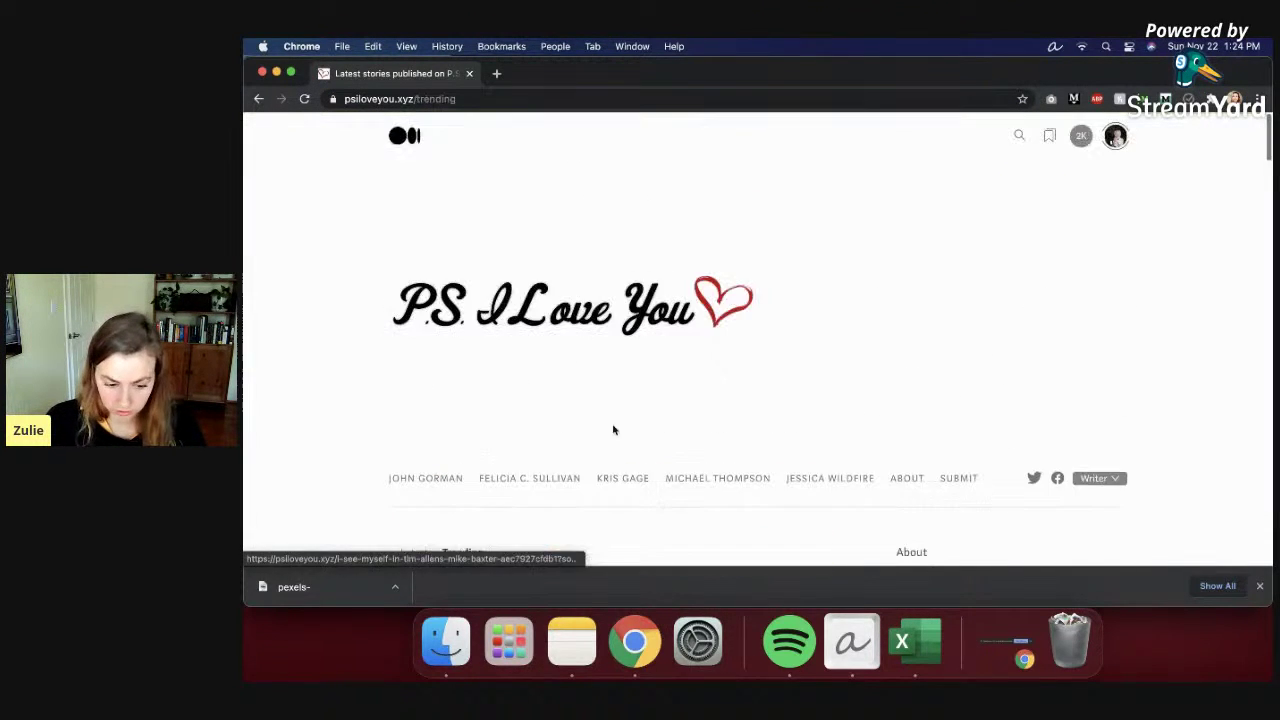
scroll(640, 483, "down", 3)
scroll(594, 386, "down", 5)
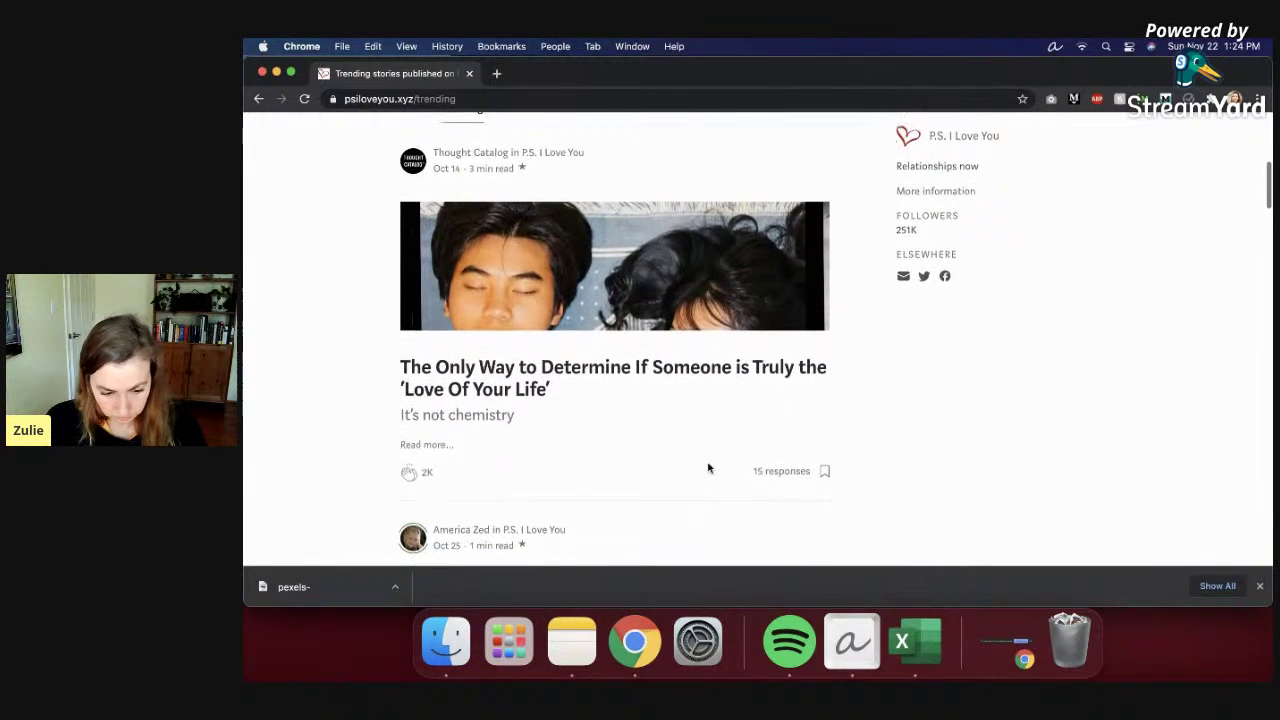
scroll(708, 468, "down", 3)
scroll(700, 330, "down", 4)
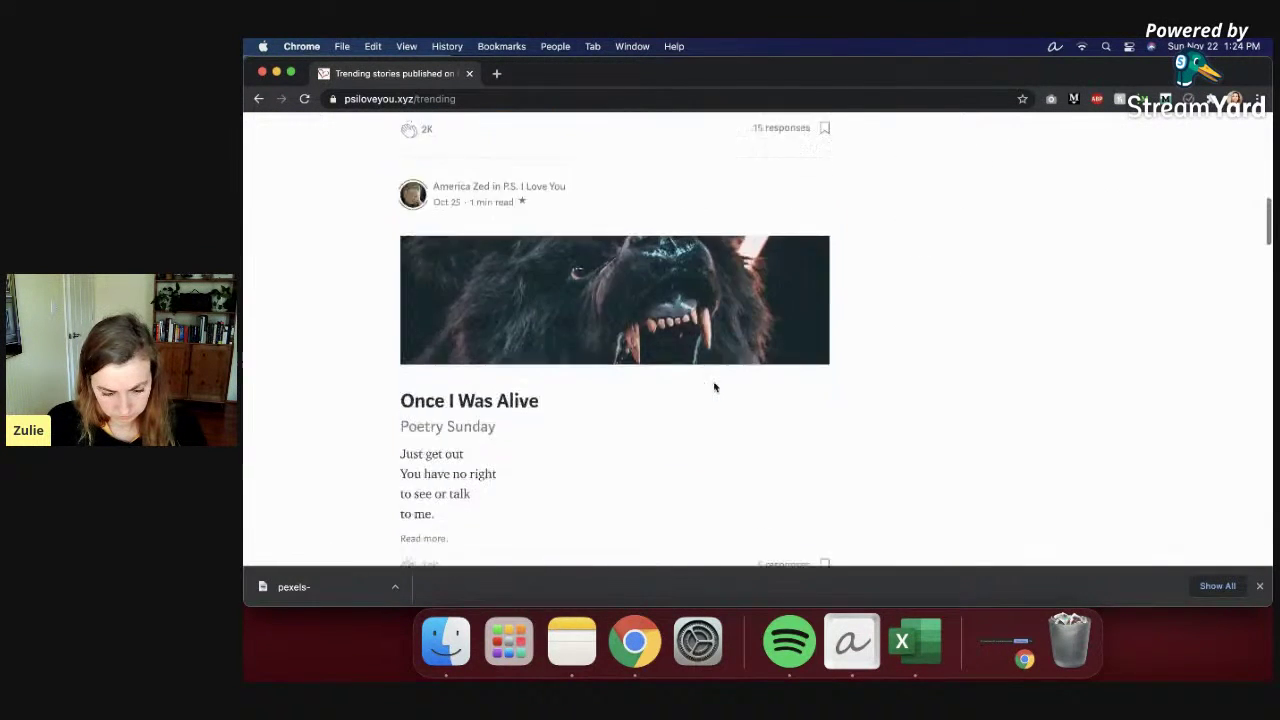
scroll(715, 388, "down", 6)
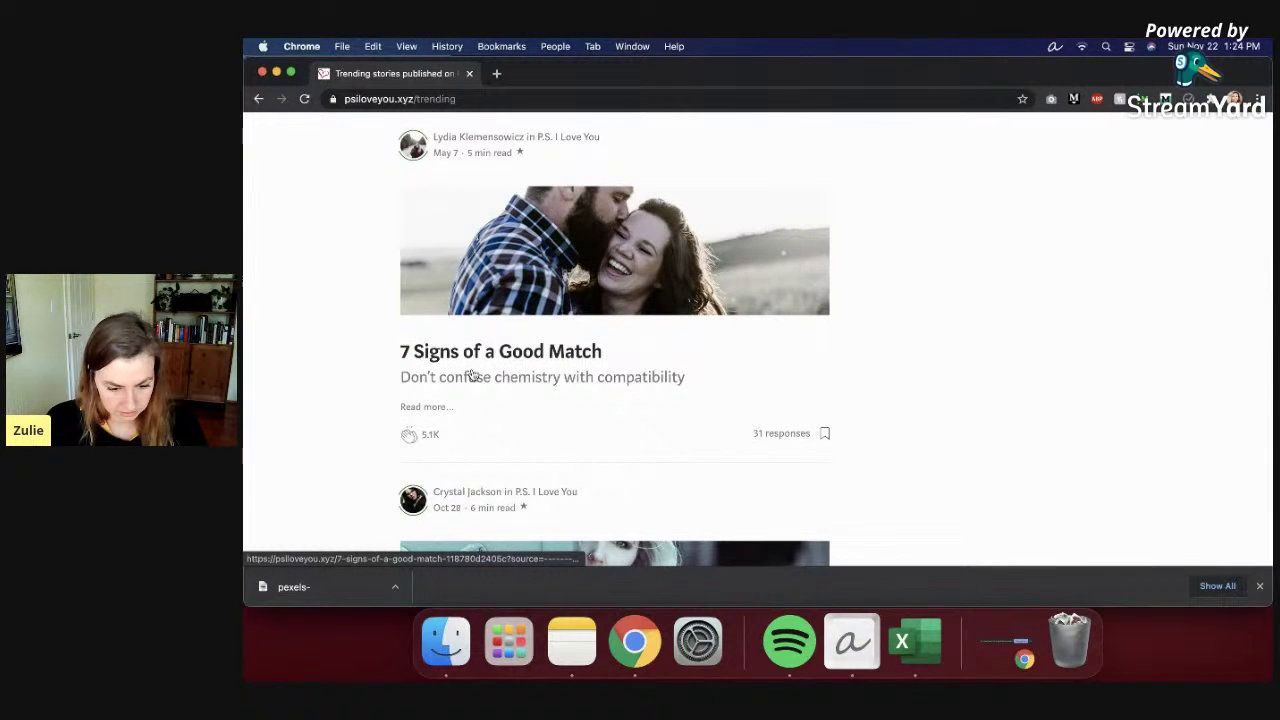
scroll(540, 420, "down", 5)
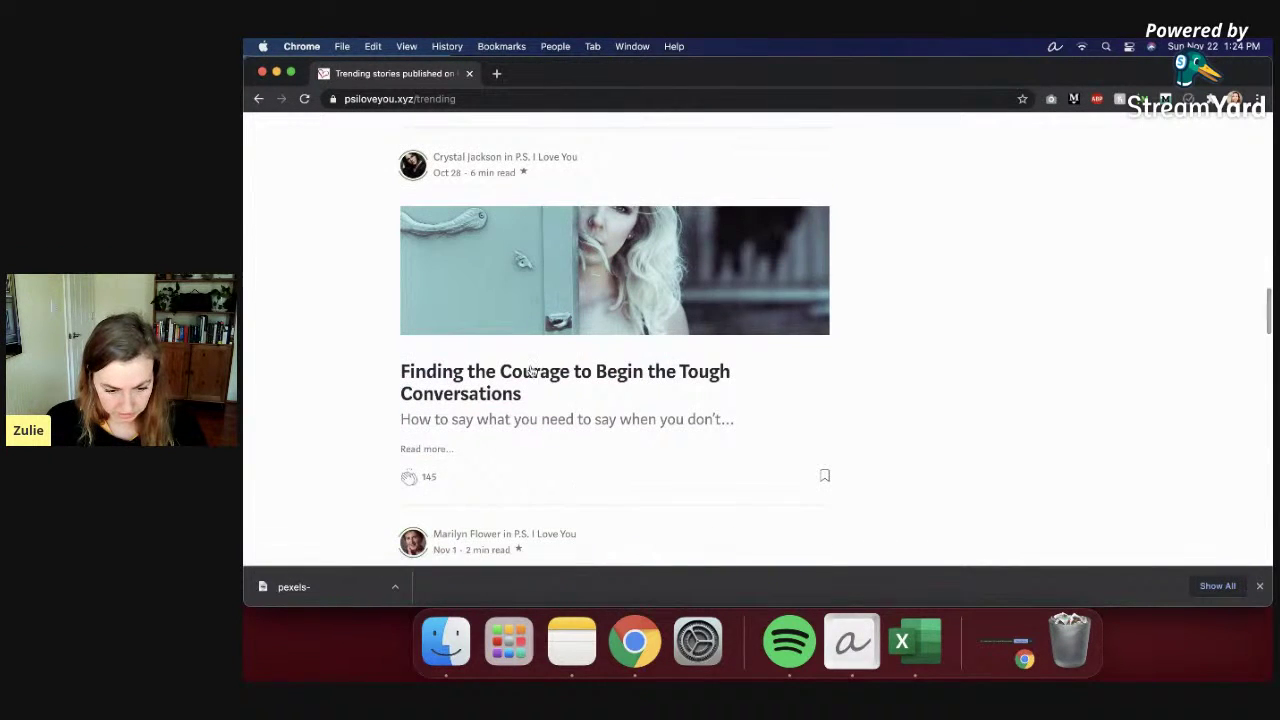
scroll(575, 483, "down", 5)
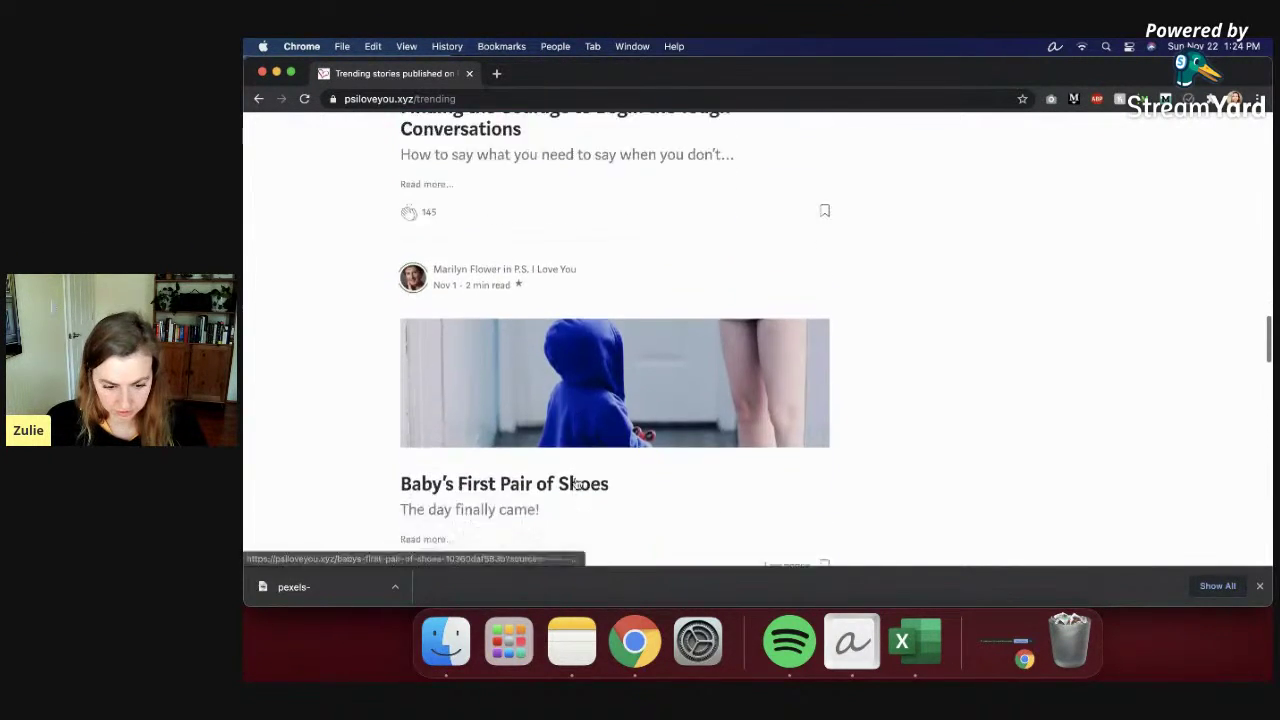
scroll(575, 483, "down", 7)
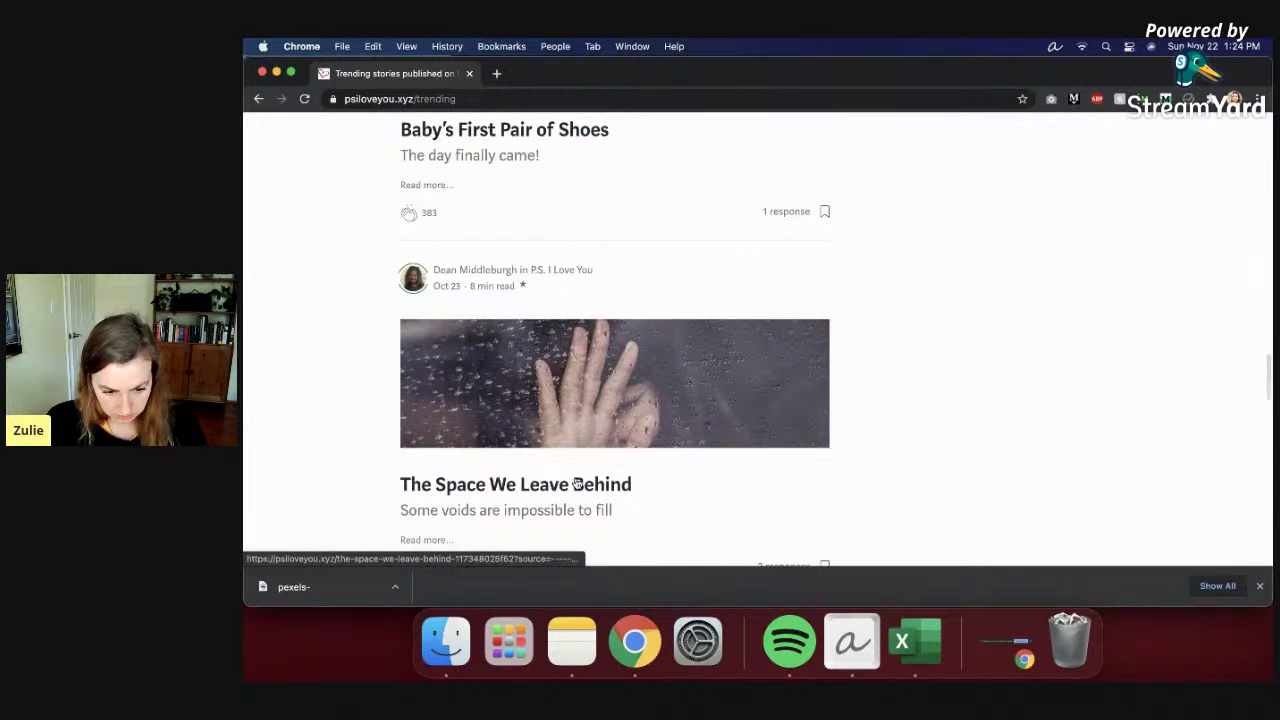
scroll(563, 408, "down", 3)
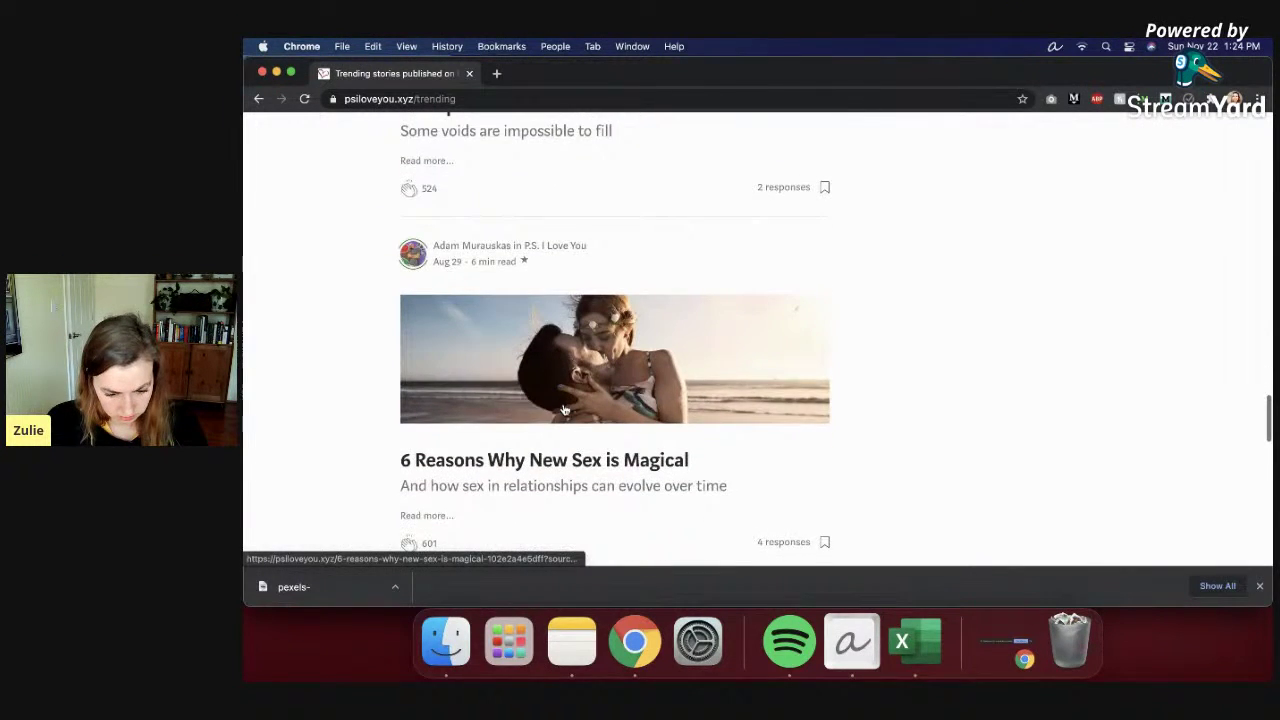
scroll(565, 410, "up", 5)
scroll(563, 408, "up", 3)
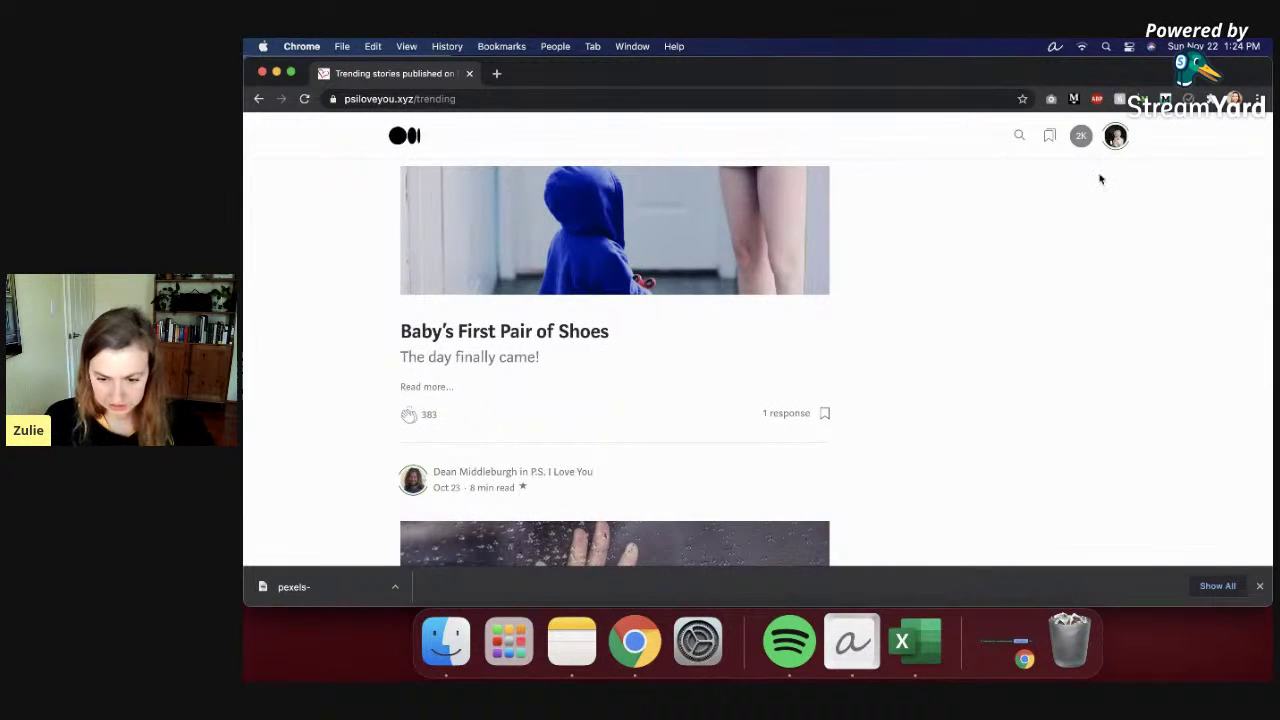
Step: Reopen the draft "The 4 Habits That Prove Your Relationship Is Broken" from the list of own stories
left_click(1118, 135)
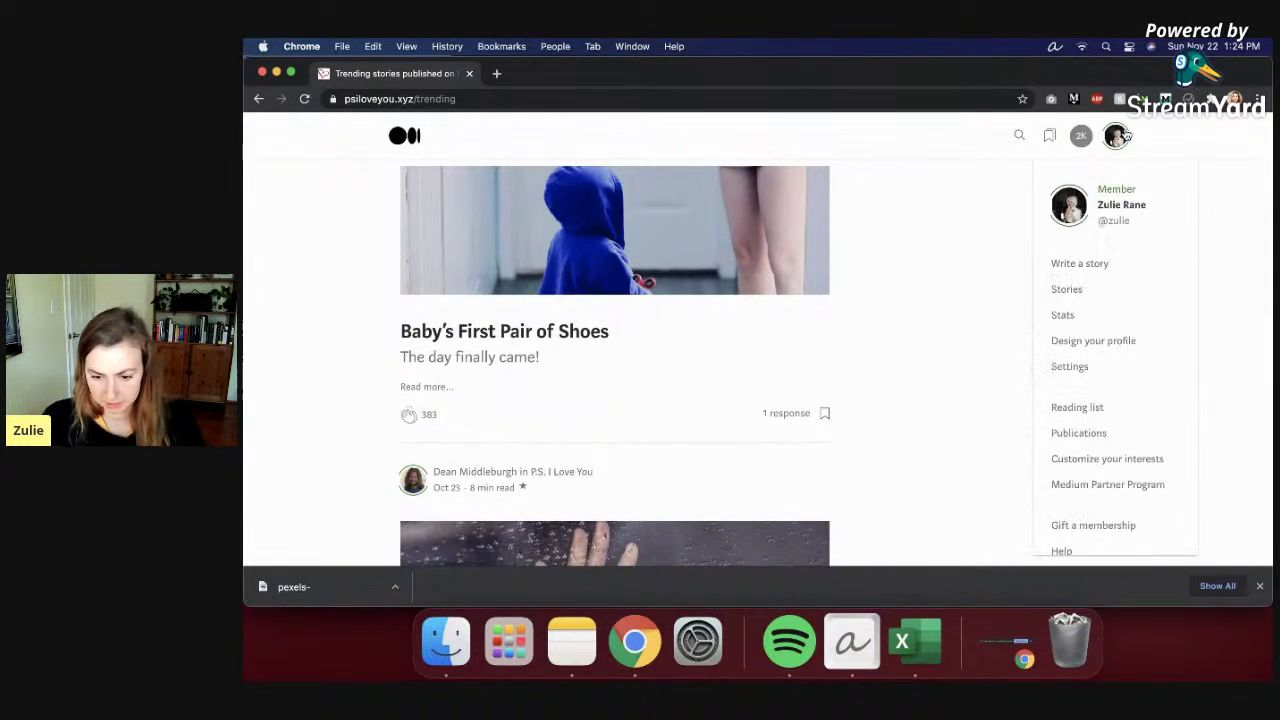
left_click(1067, 289)
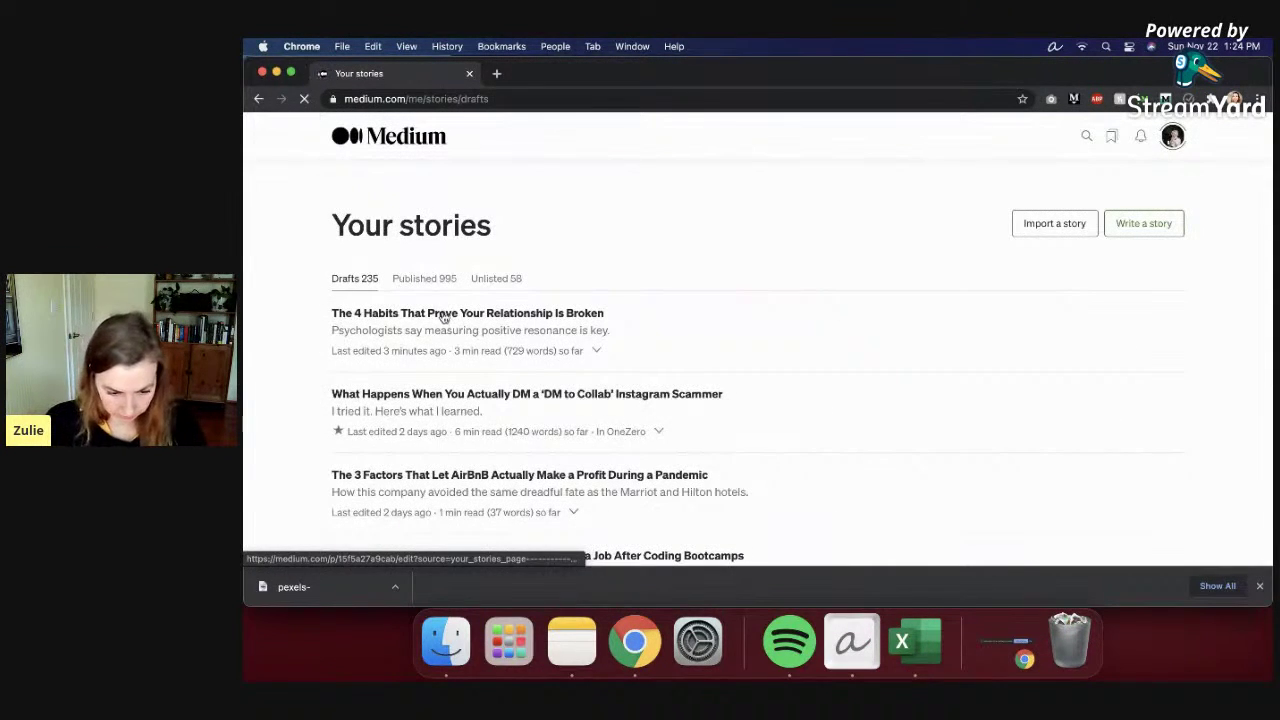
left_click(620, 329)
Step: Cut the draft's title back to "The 4 Habits That"
left_click_drag(686, 210, 822, 251)
type("That Prove")
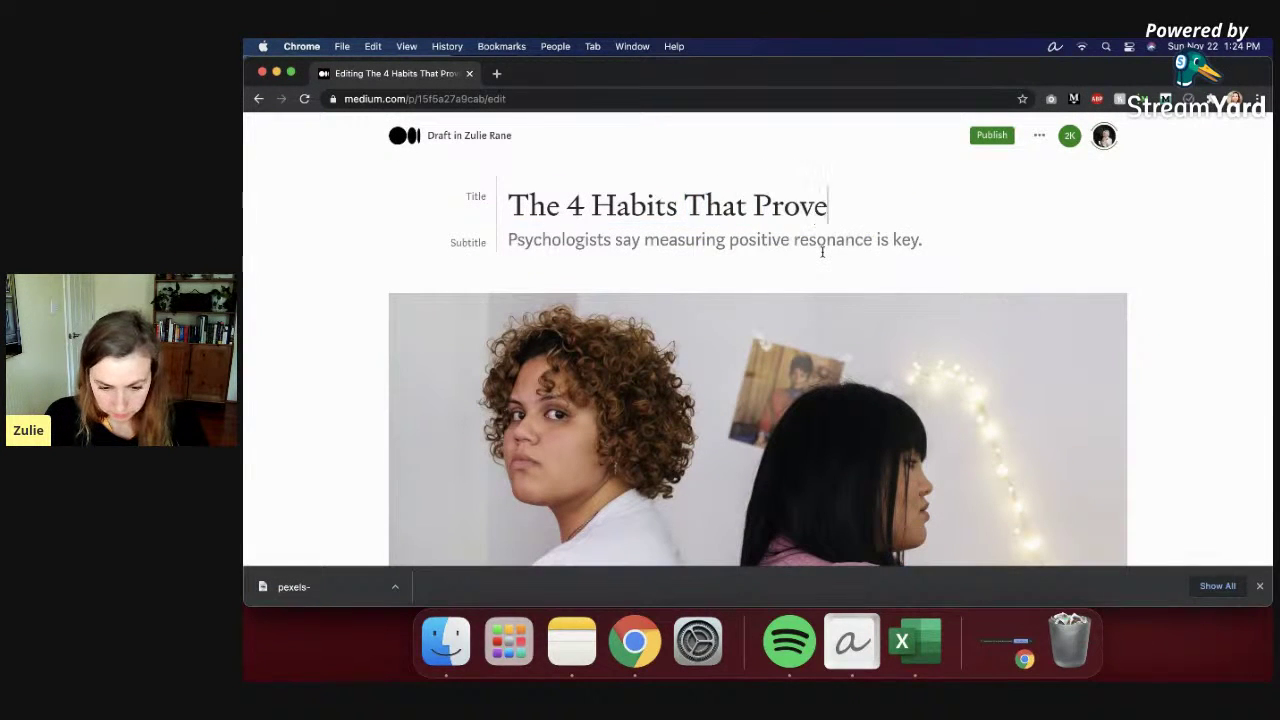
key("BackSpace")
key("BackSpace")
key("BackSpace")
key("BackSpace")
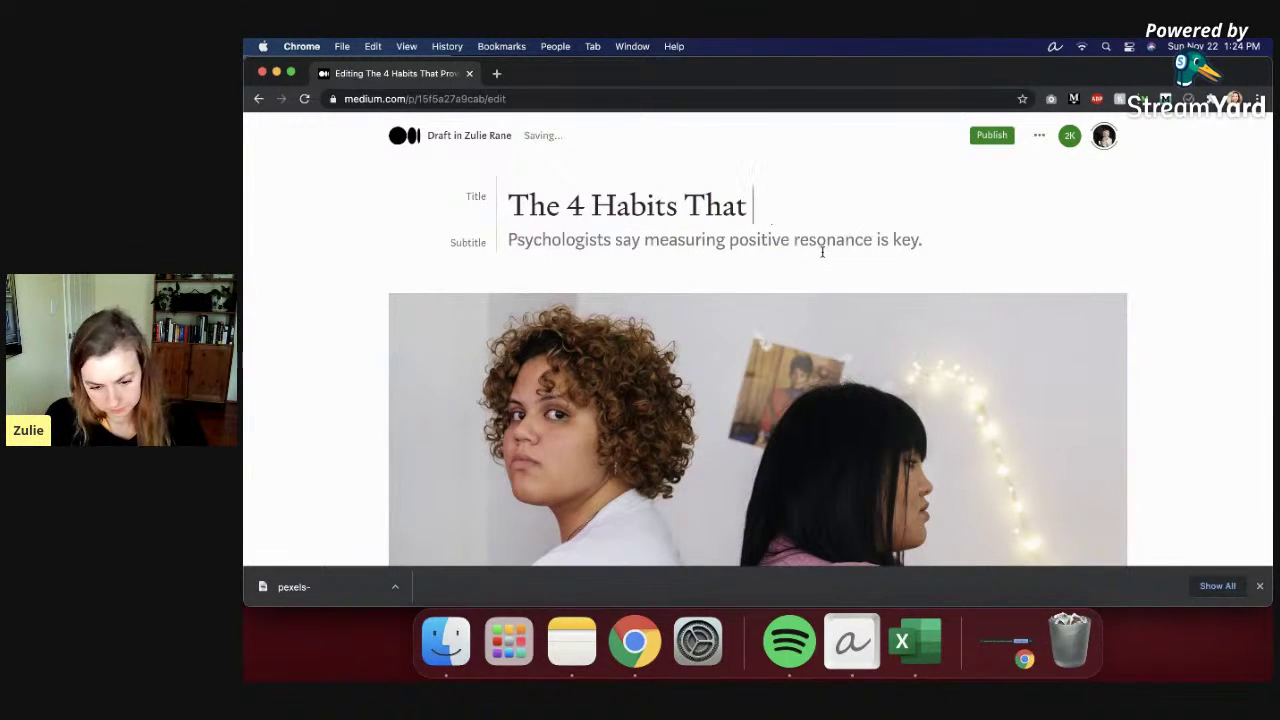
Step: Open the trending stories of P.S. I Love You in a new browser tab and compare their headlines
left_click(497, 75)
type("ps")
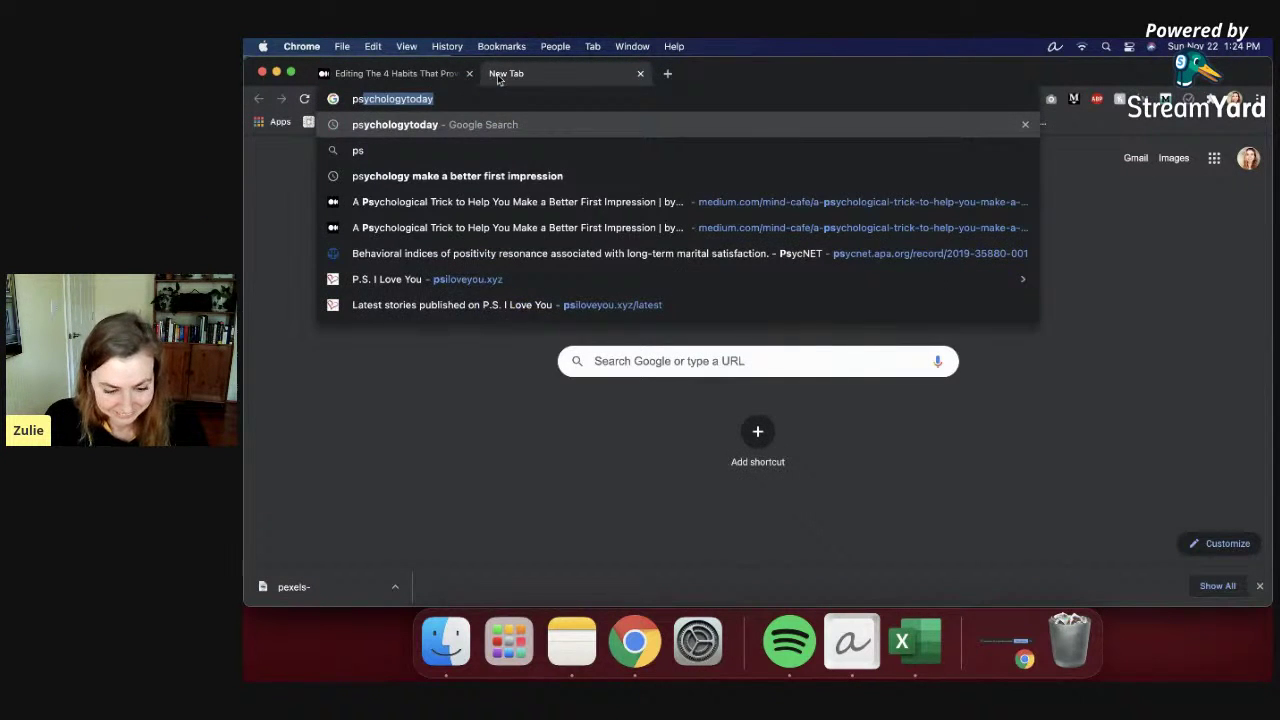
left_click(444, 302)
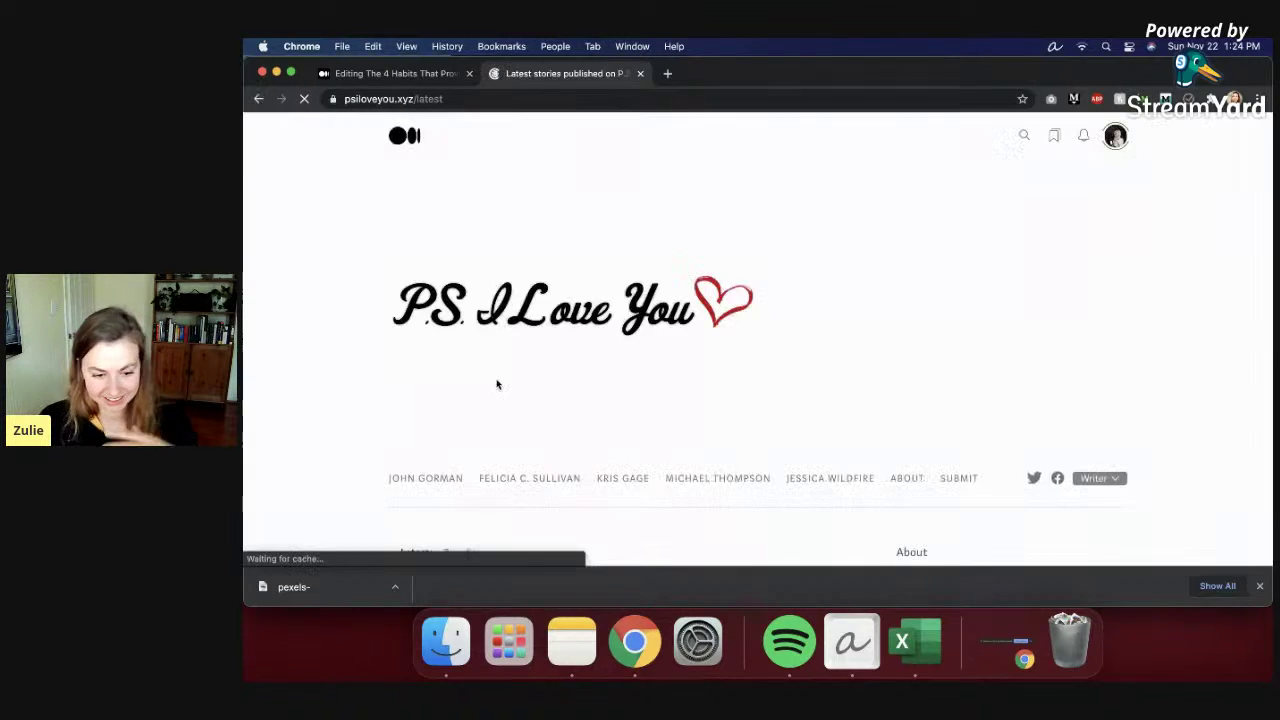
scroll(520, 380, "down", 4)
left_click(467, 324)
scroll(722, 450, "down", 5)
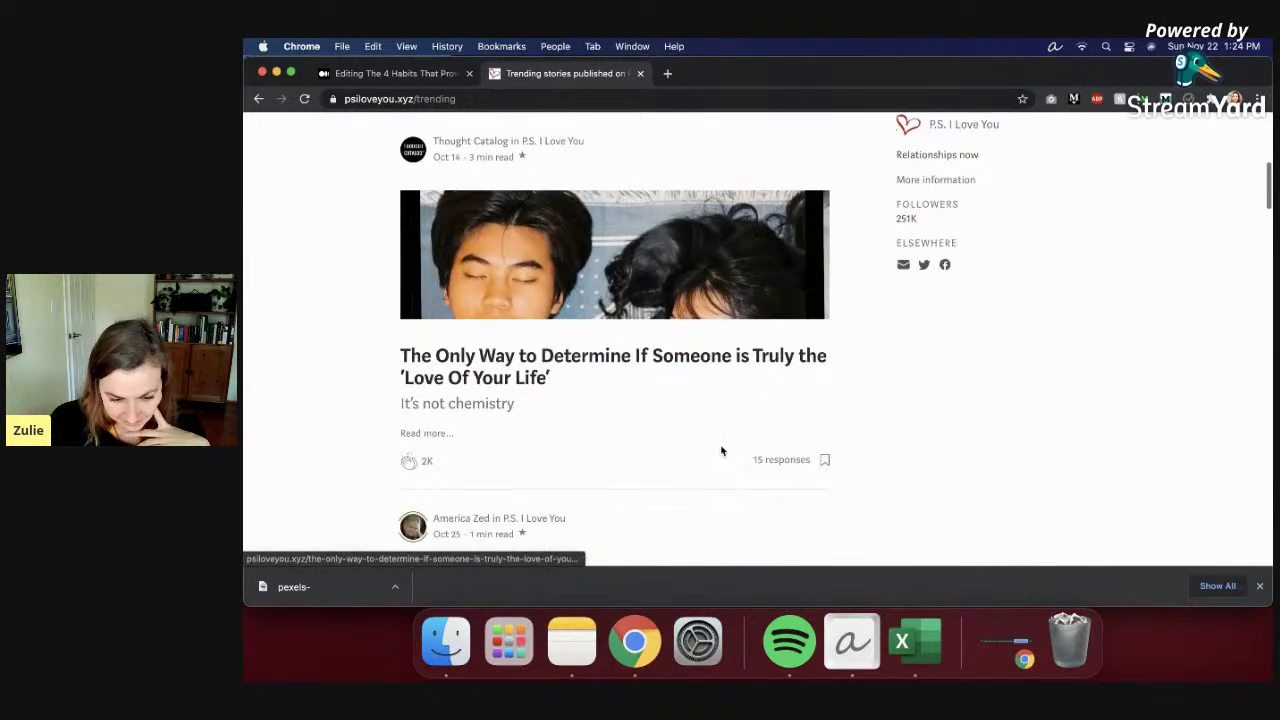
scroll(722, 450, "down", 4)
scroll(614, 409, "down", 8)
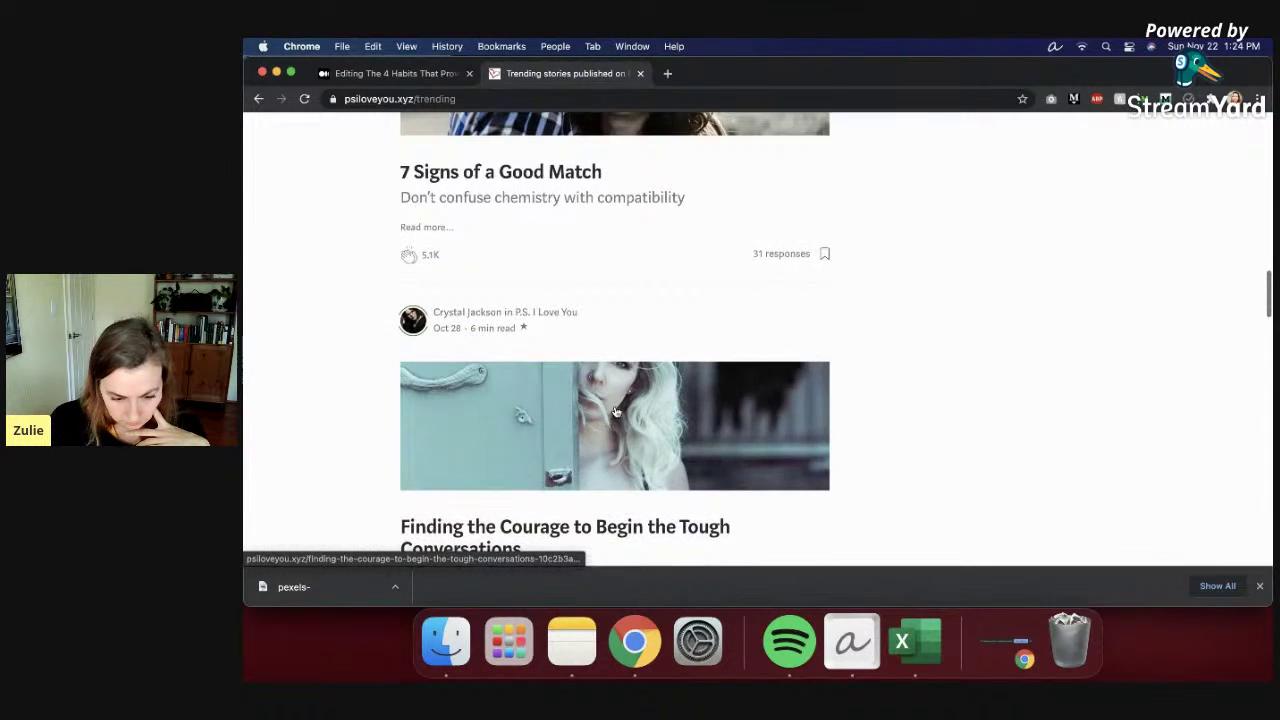
scroll(614, 404, "up", 2)
Step: Return to the draft and complete its title as "The 4 Habits That Prove Your Relationship Can Last"
left_click(440, 78)
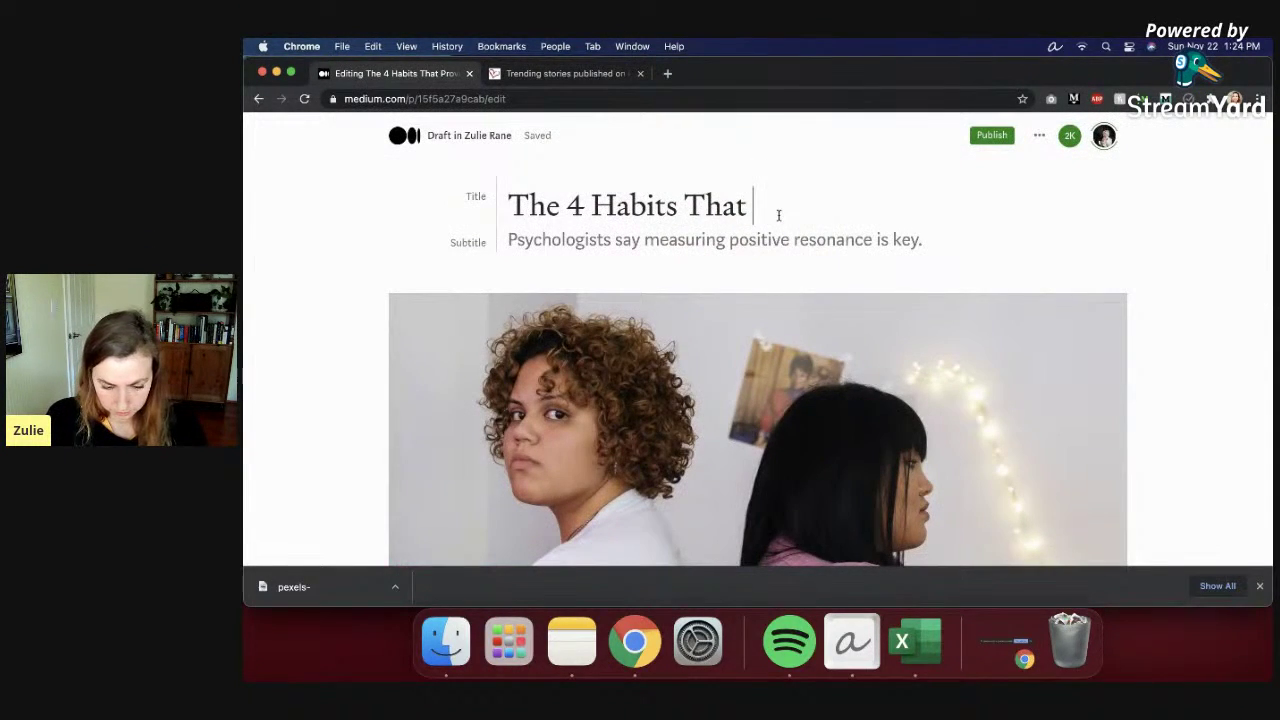
type("Prove Your Relationship Can")
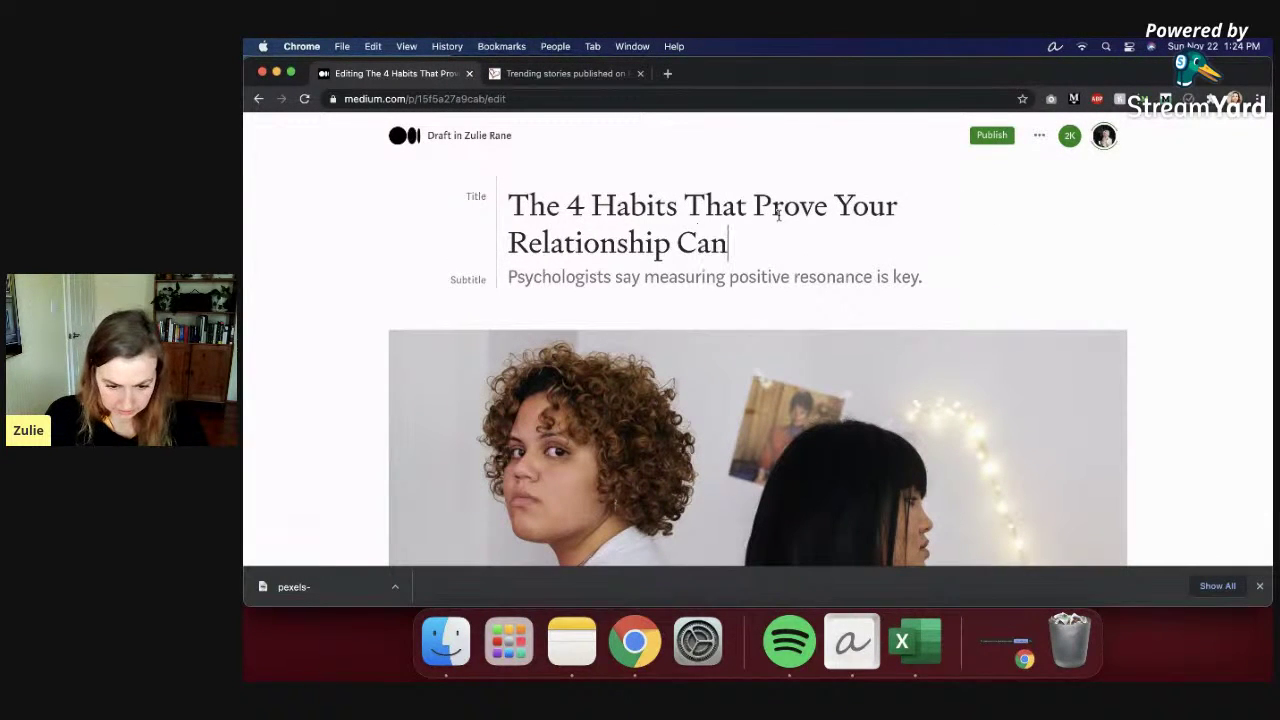
type(" Last")
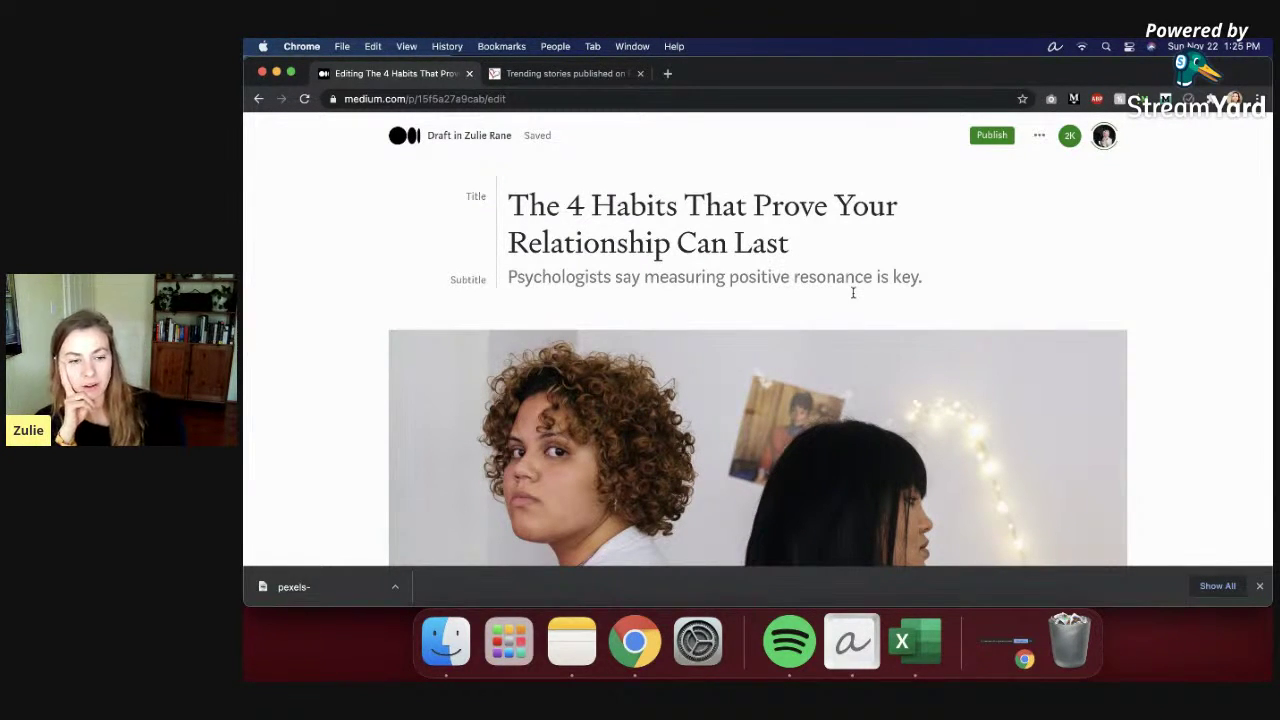
Step: Examine more headlines and subtitles among the trending stories of P.S. I Love You for title ideas
left_click(566, 74)
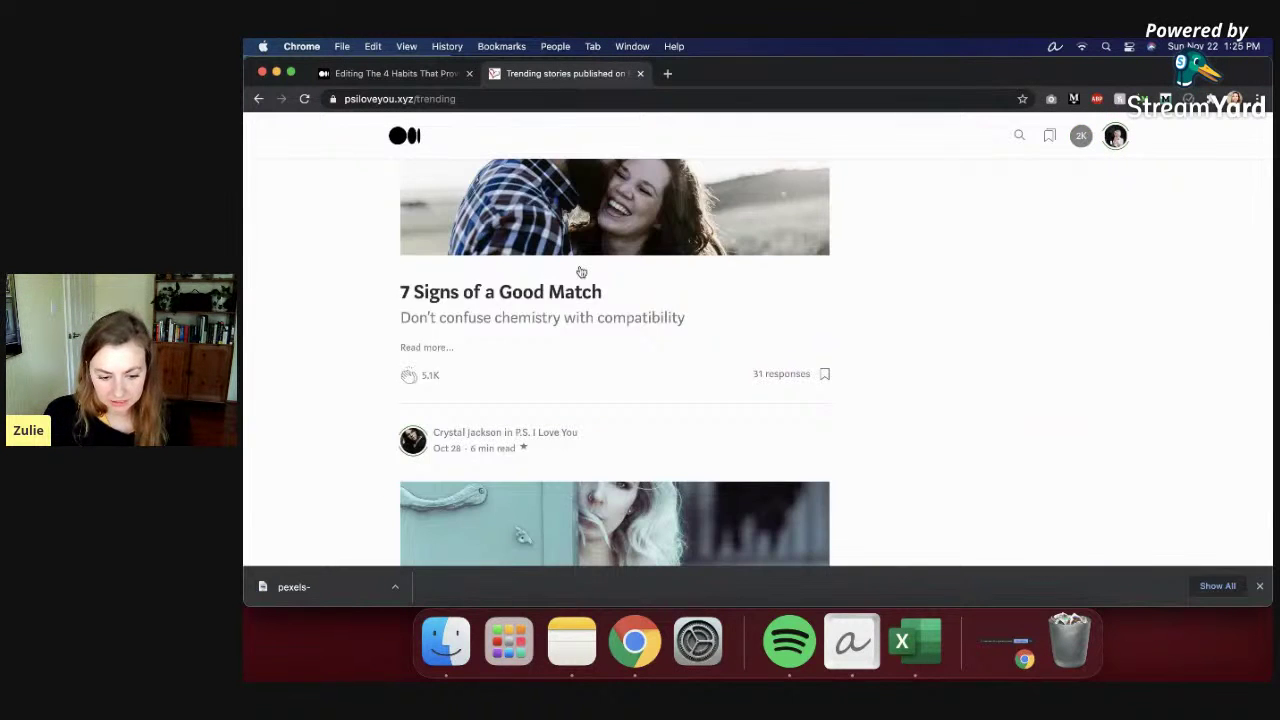
scroll(590, 300, "down", 1)
scroll(600, 340, "up", 5)
scroll(605, 355, "down", 5)
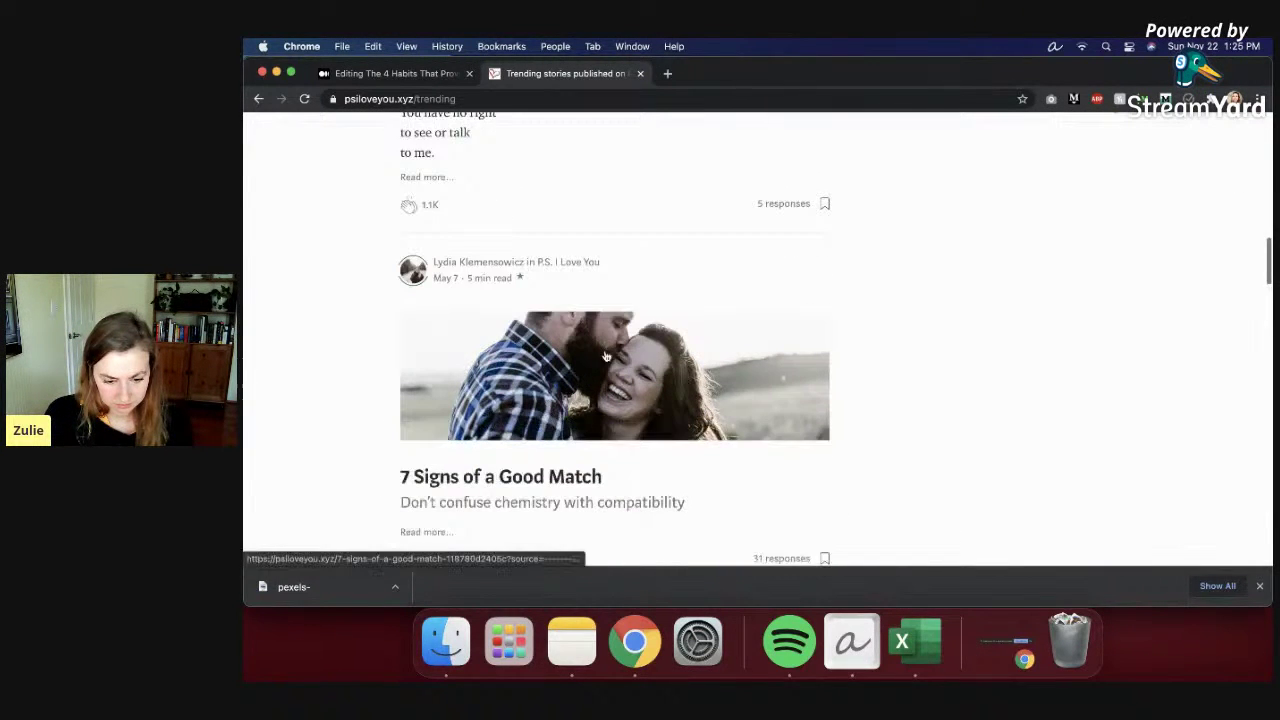
scroll(592, 273, "down", 10)
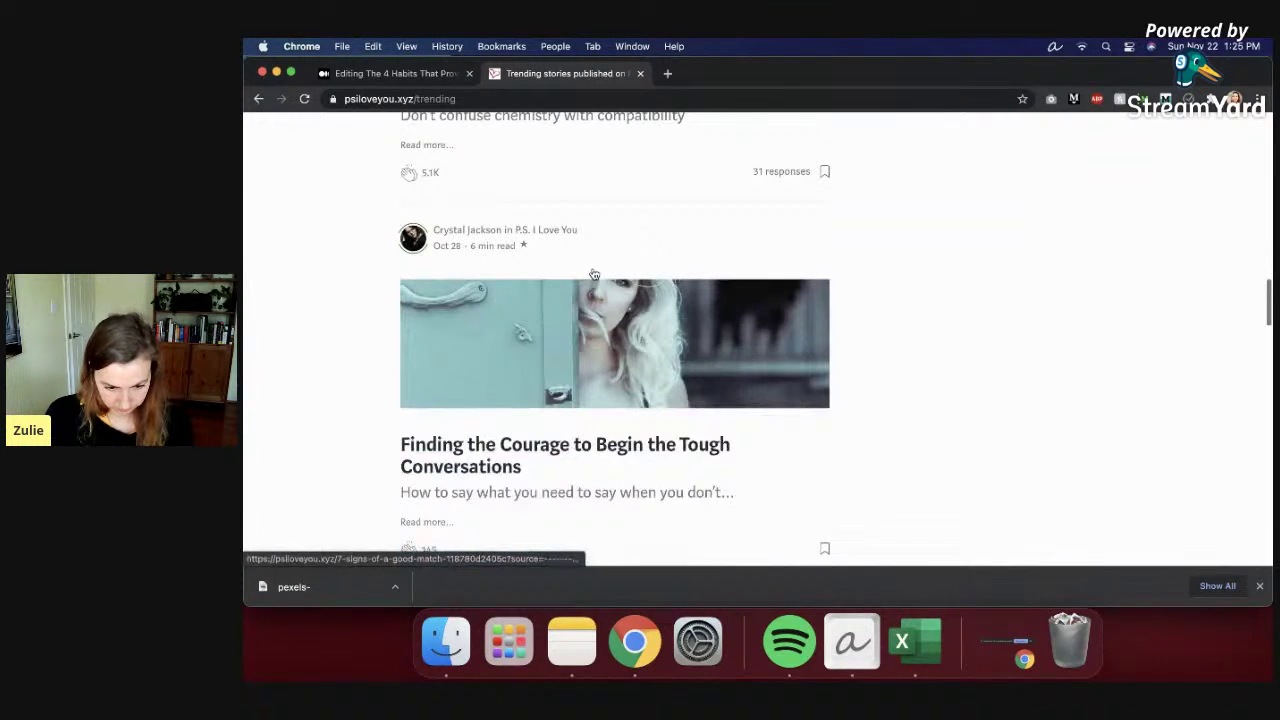
scroll(663, 455, "down", 8)
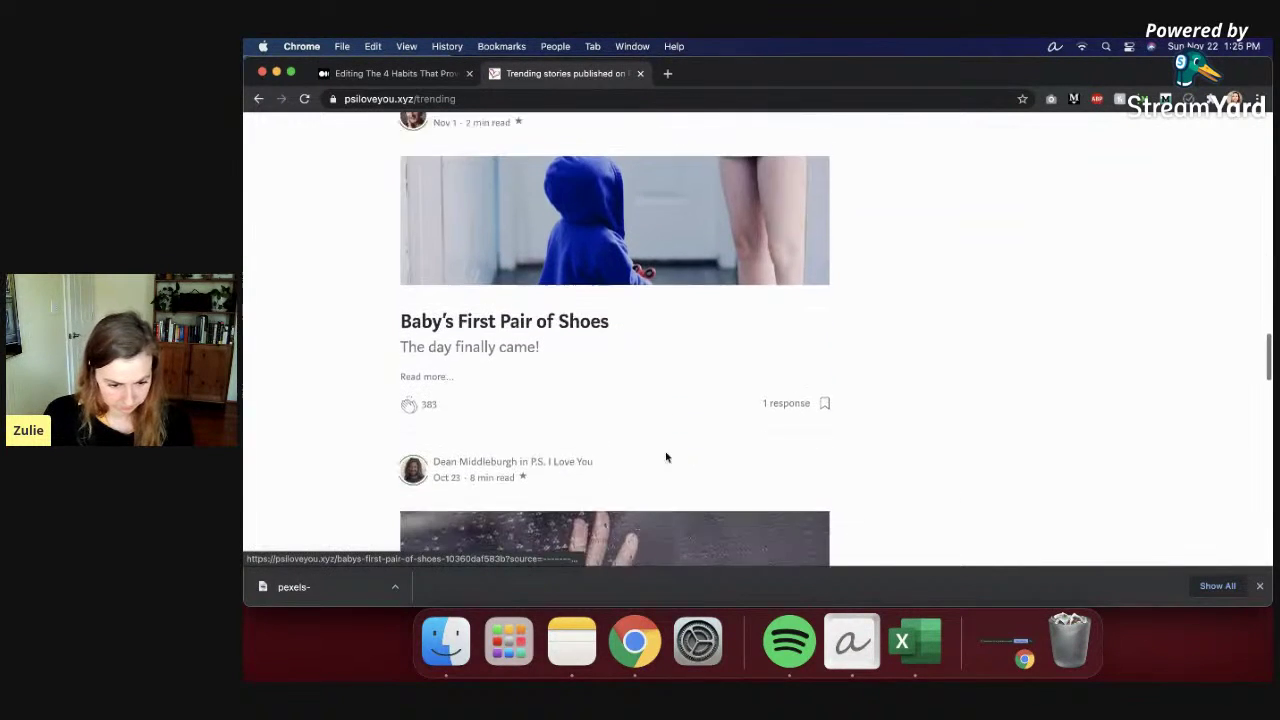
scroll(667, 457, "down", 17)
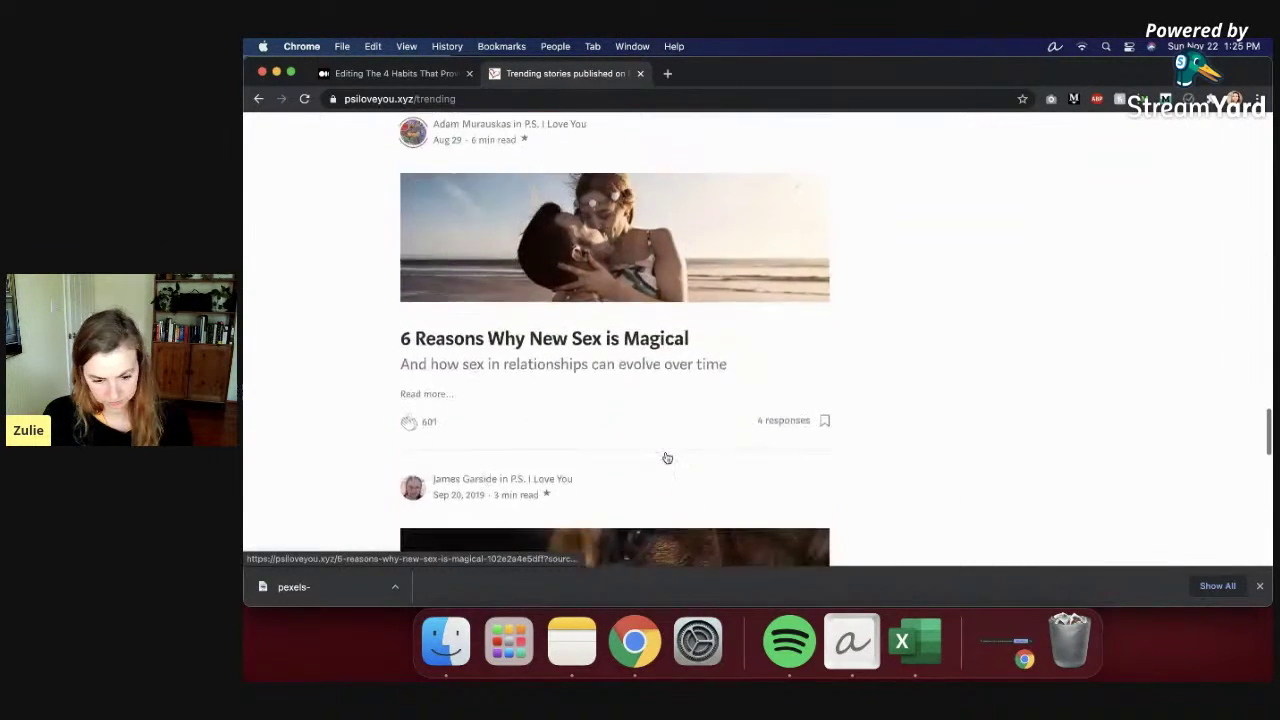
scroll(666, 457, "down", 1)
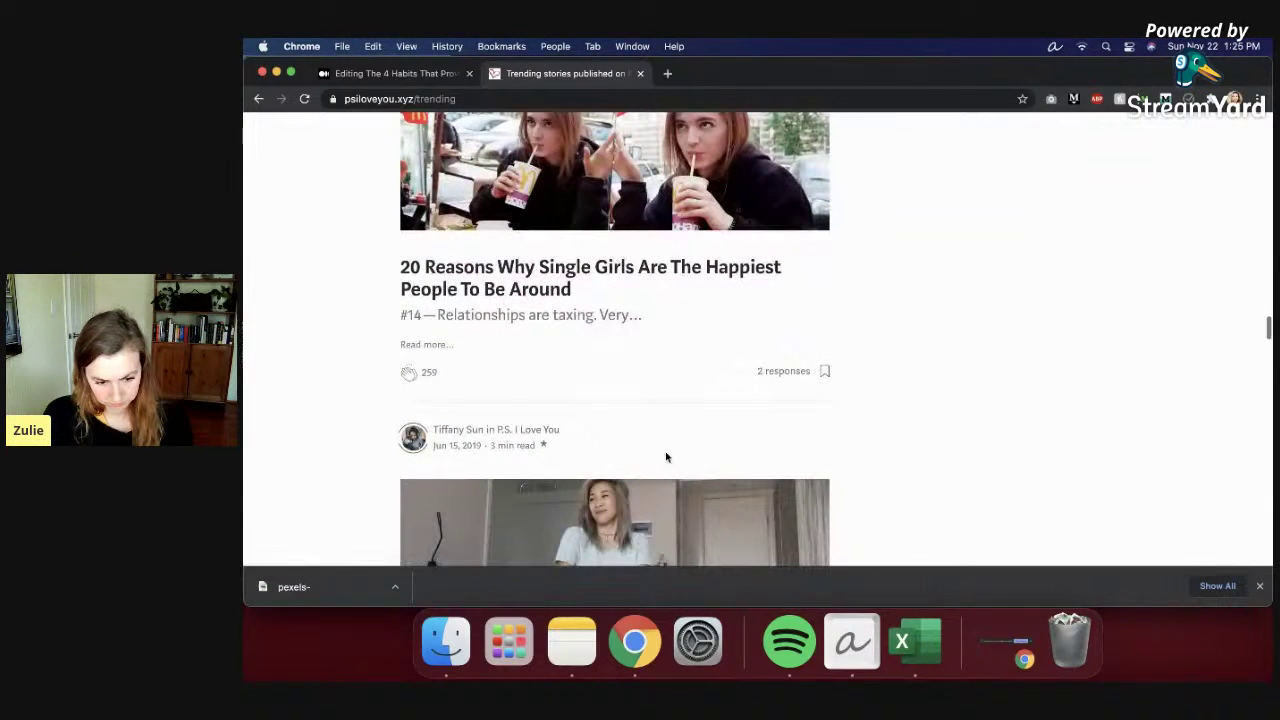
scroll(647, 331, "up", 2)
scroll(648, 360, "up", 1)
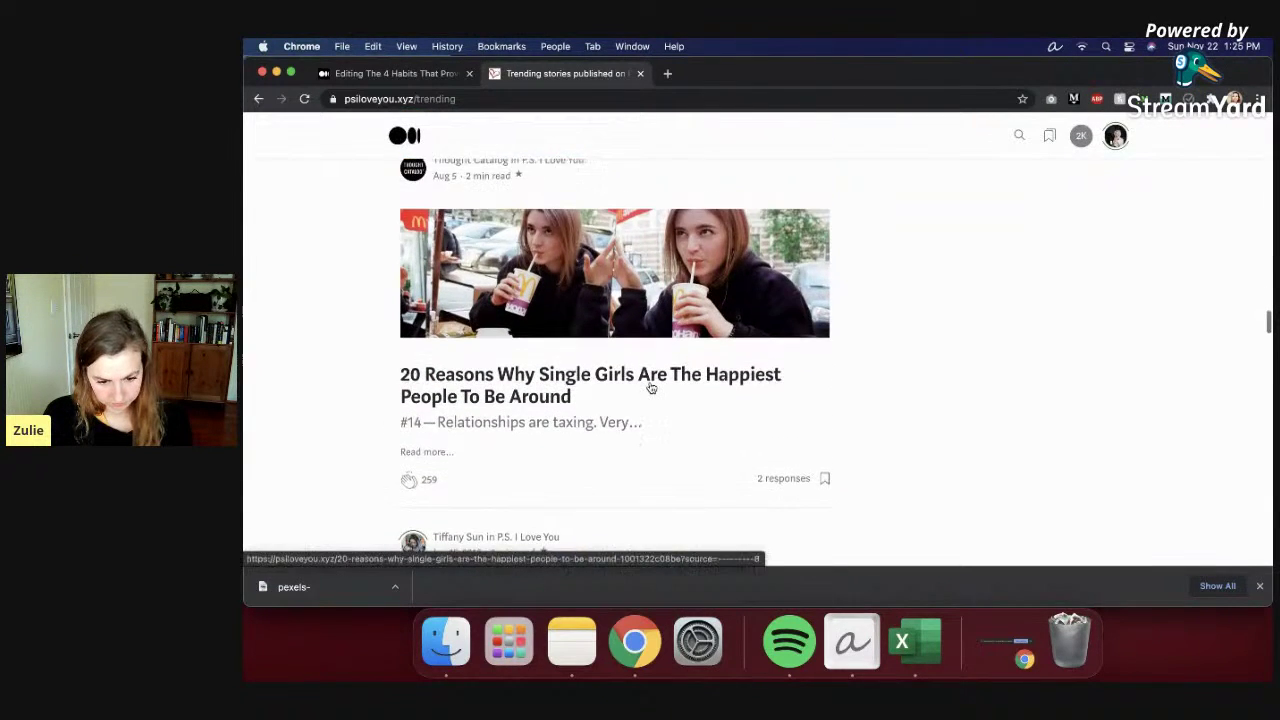
scroll(650, 385, "down", 6)
scroll(688, 448, "down", 8)
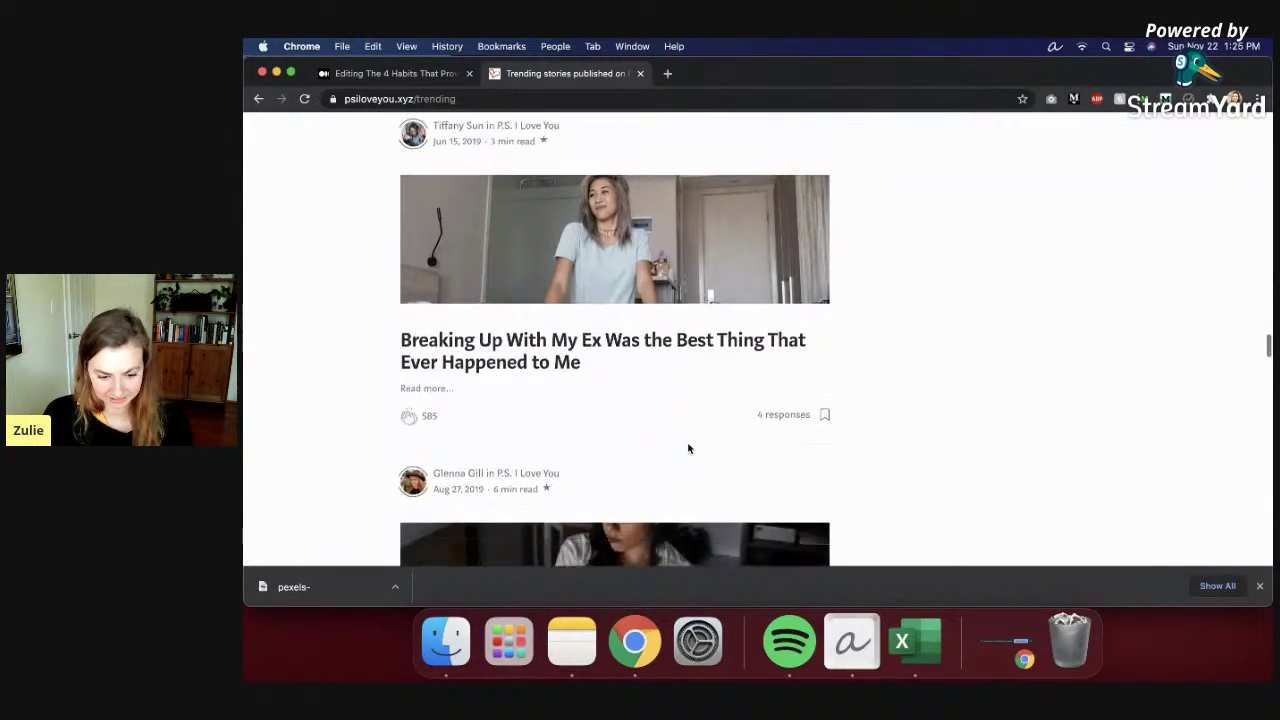
scroll(687, 448, "down", 3)
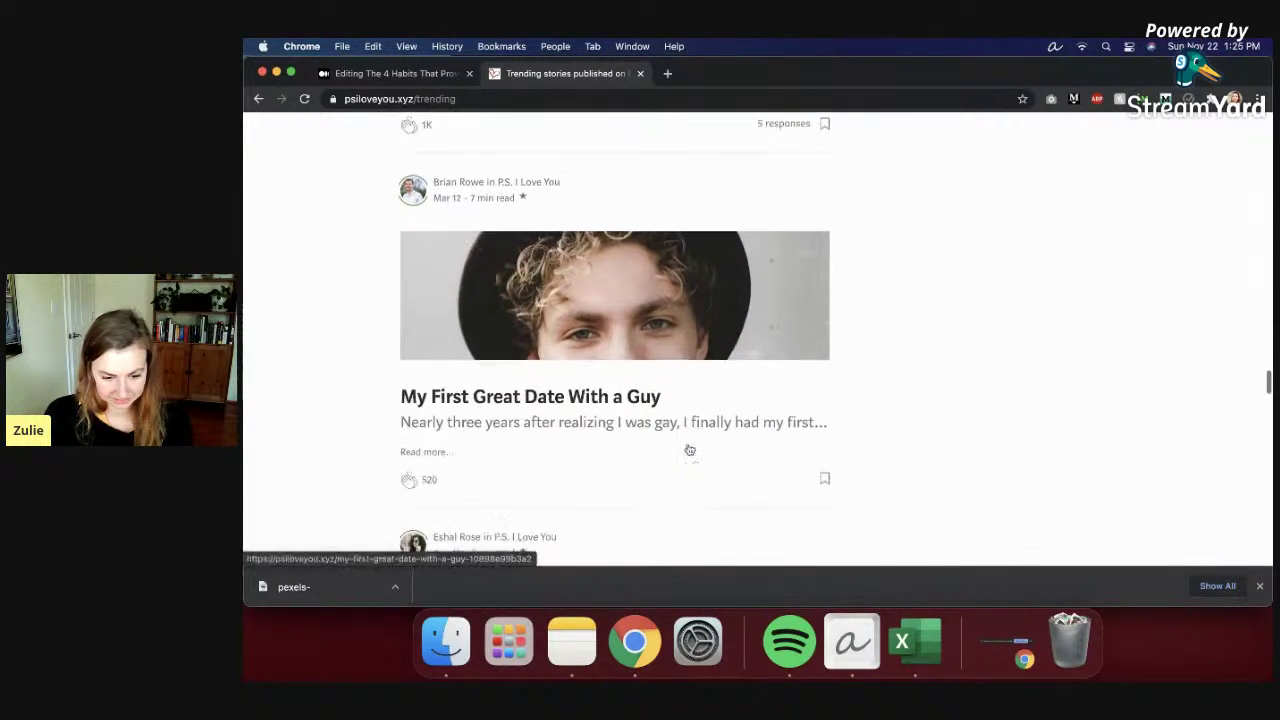
scroll(688, 448, "down", 6)
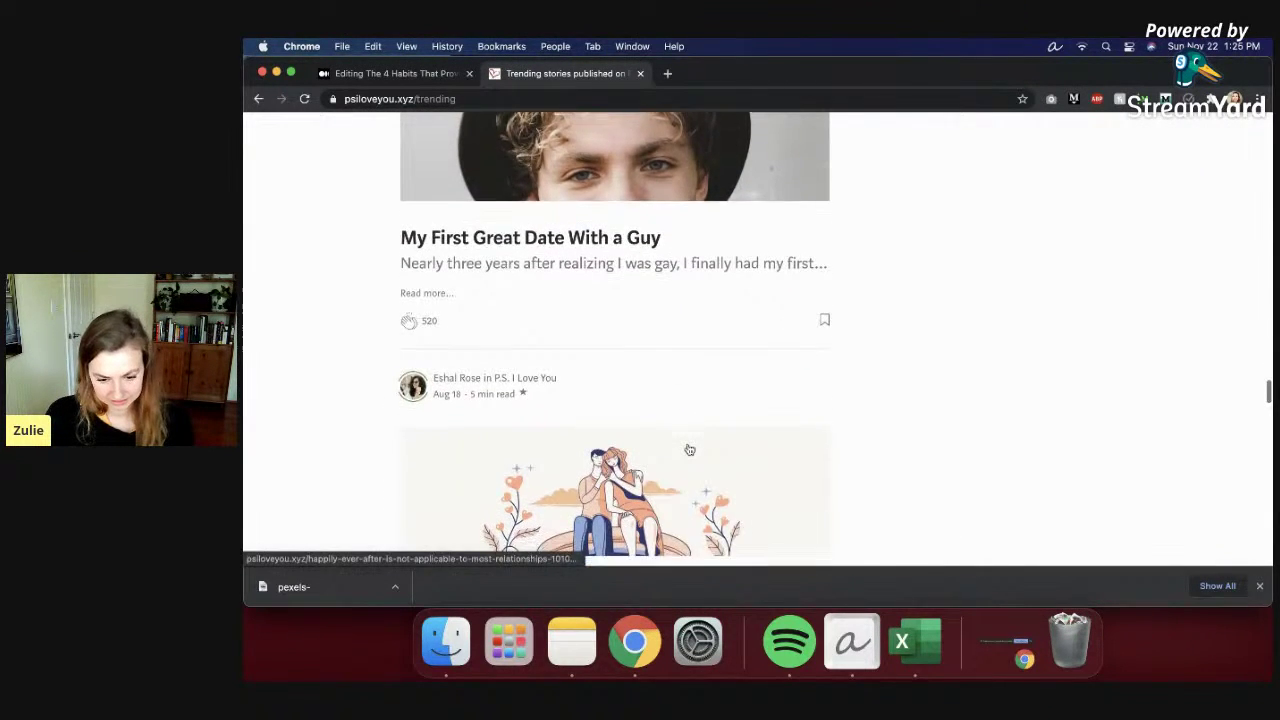
scroll(688, 448, "down", 1)
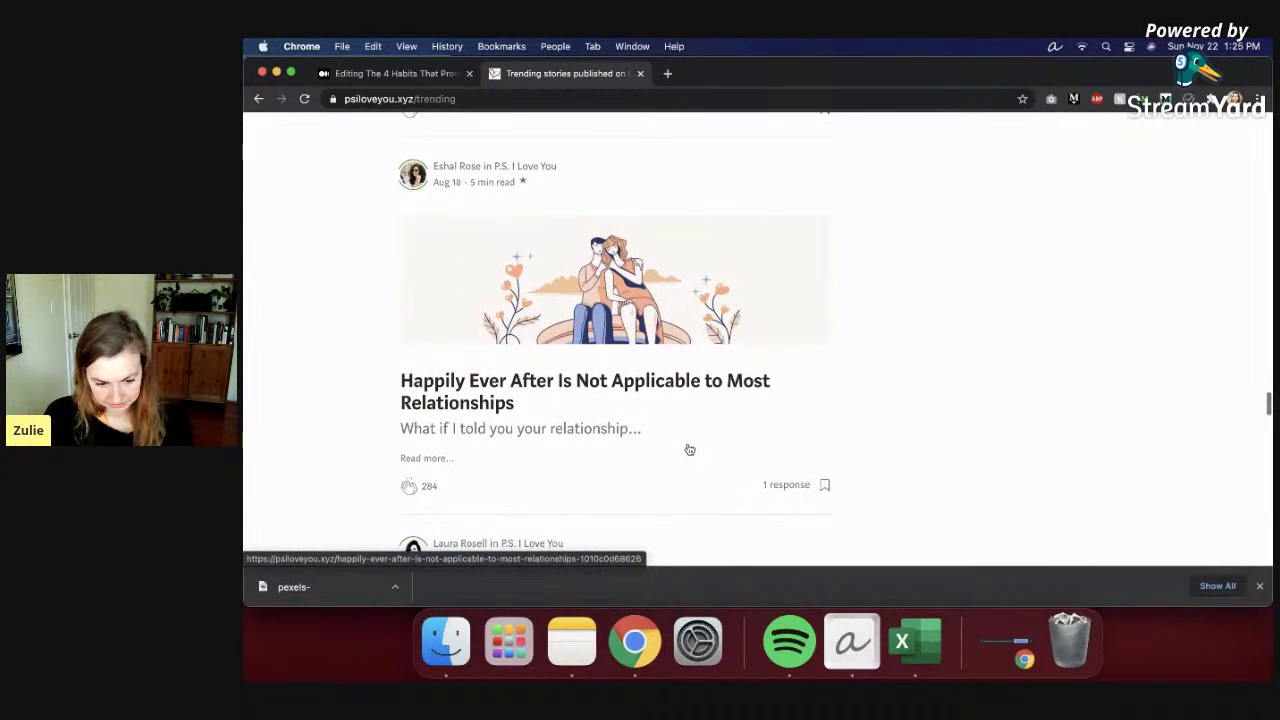
Step: Reword the draft's title to "The 4 Habits That Can Rescue Your Broken Relationship"
left_click(432, 74)
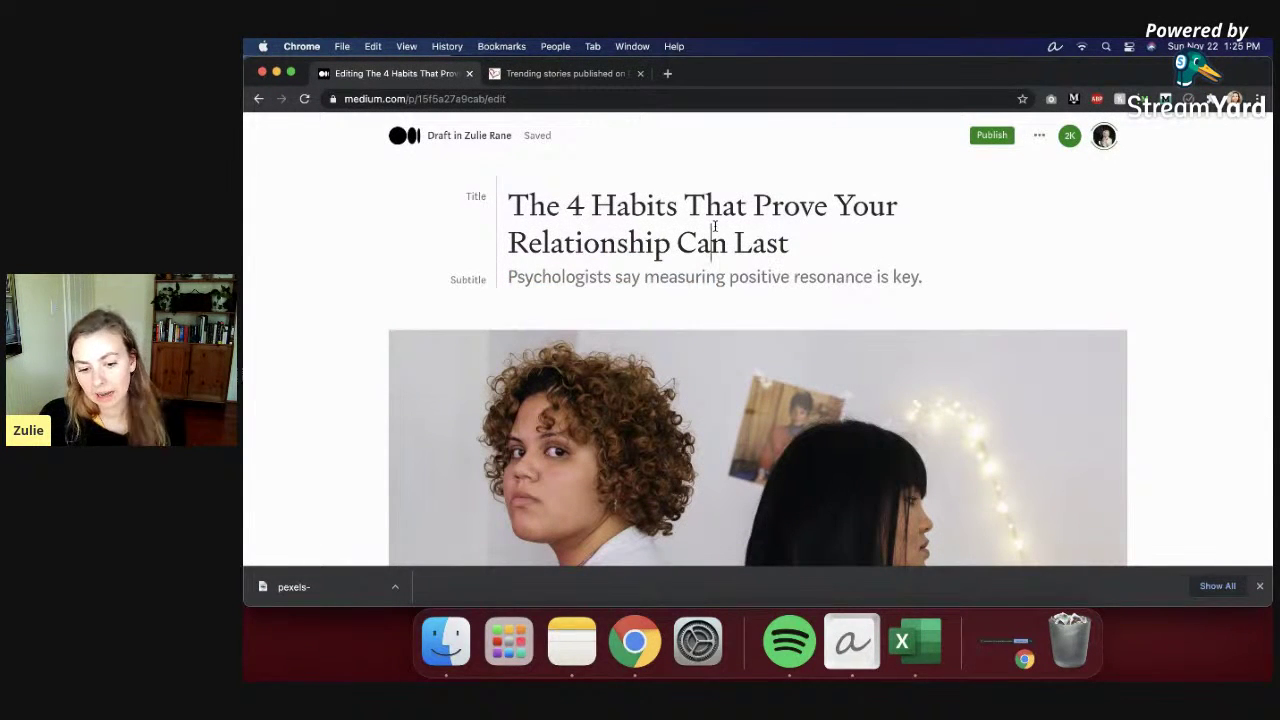
left_click_drag(686, 206, 797, 237)
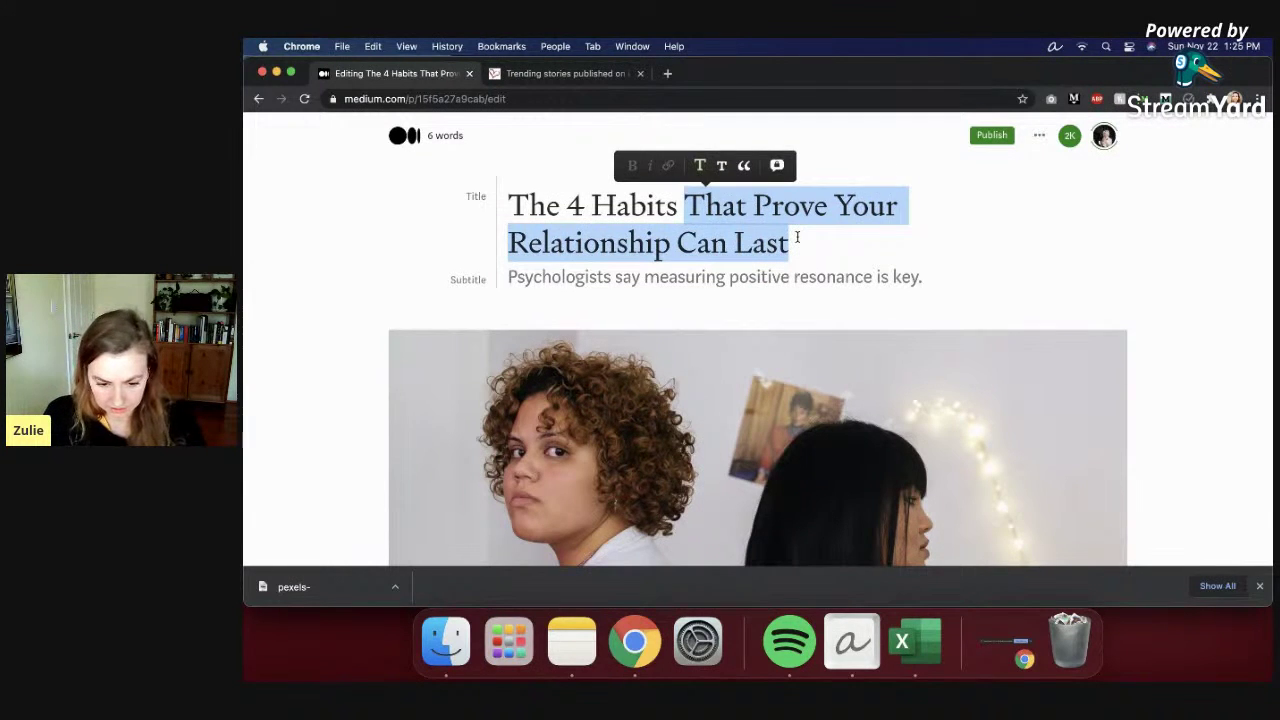
type("That Can Rescu")
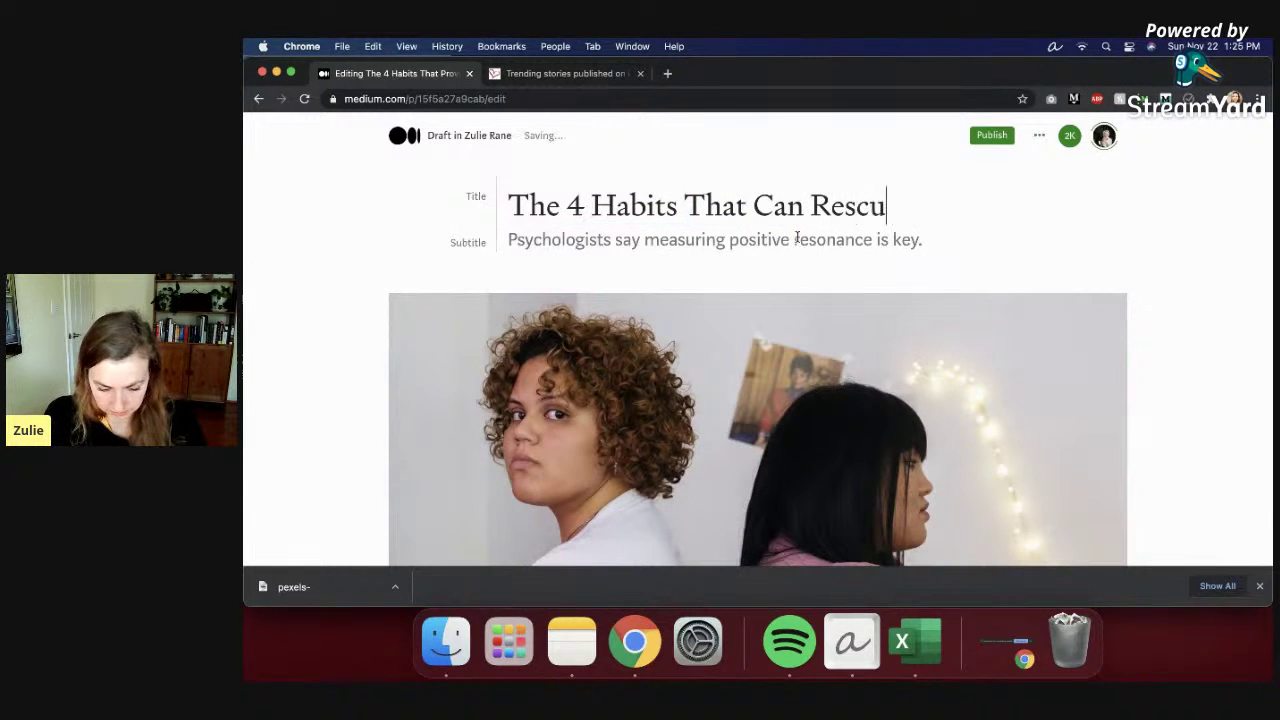
type("e Your Broken ")
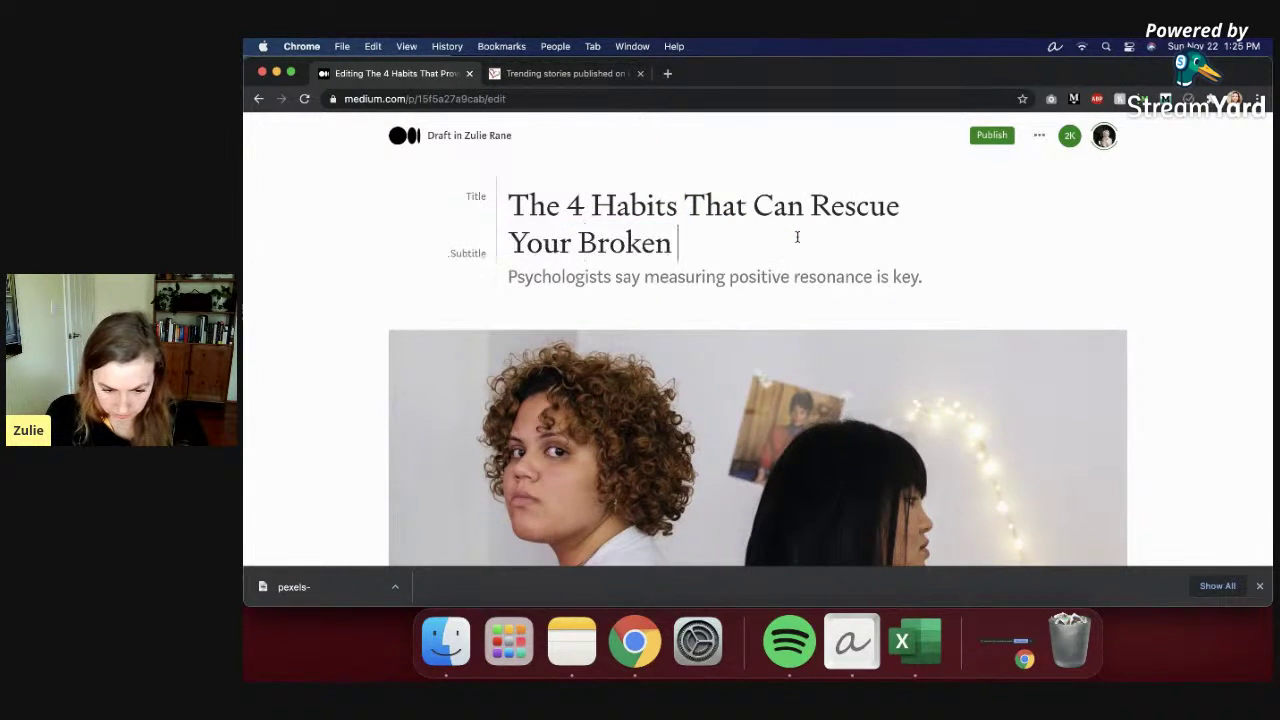
type("Relationship")
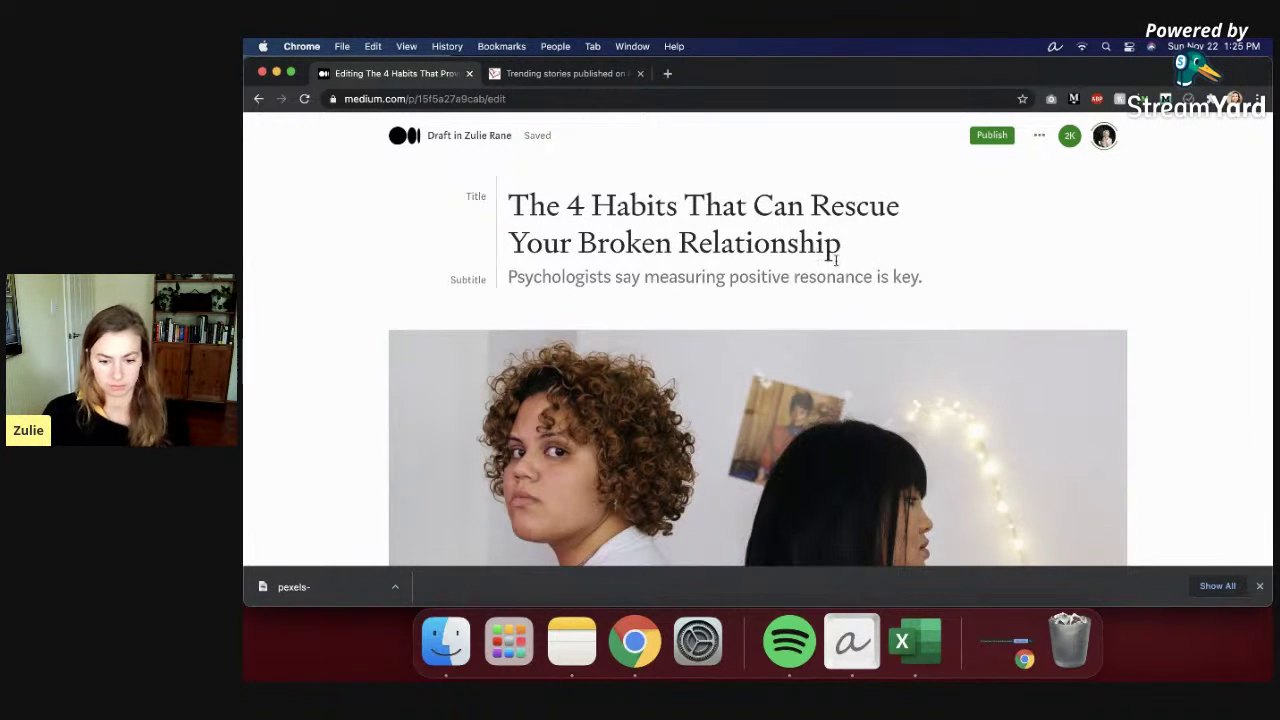
Step: Copy the draft's title and open CoSchedule's Headline Analyzer in a new browser tab by searching Google for "coschedule headline analyzer"
left_click_drag(875, 237, 666, 93)
left_click(667, 73)
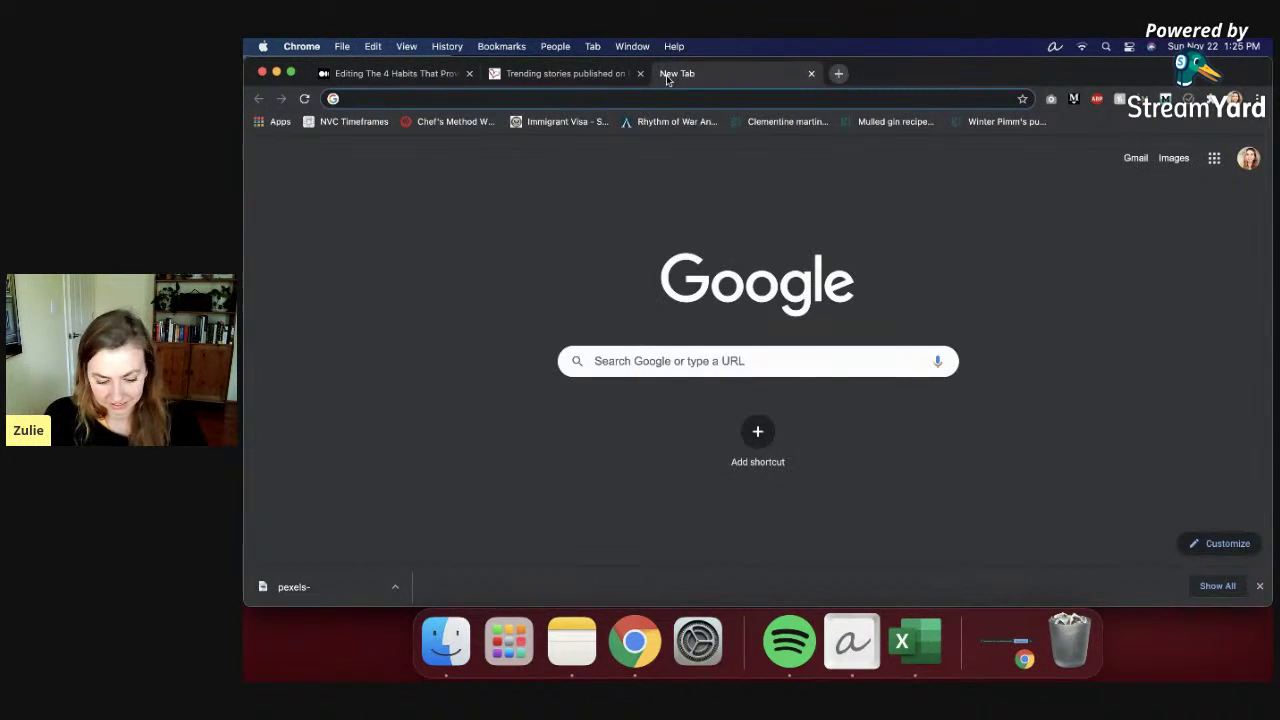
type("coscheduler")
key("Return")
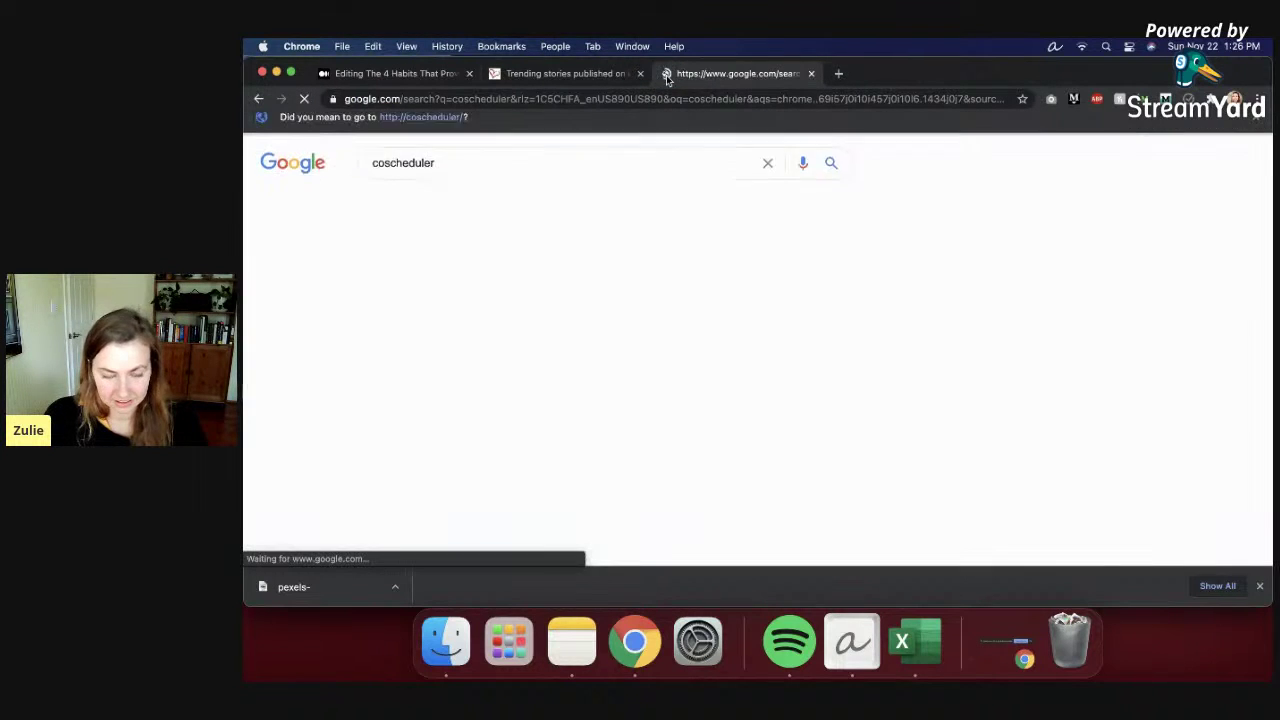
left_click(525, 166)
type("headline")
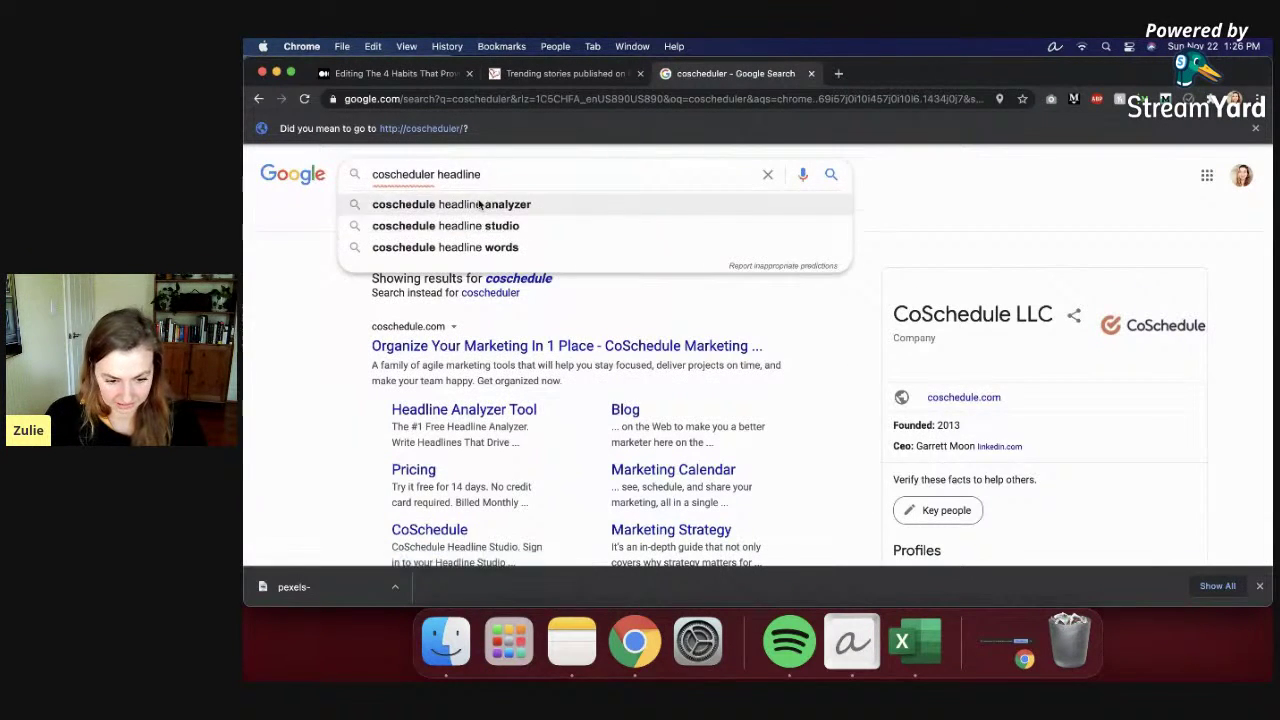
left_click(479, 204)
left_click(516, 263)
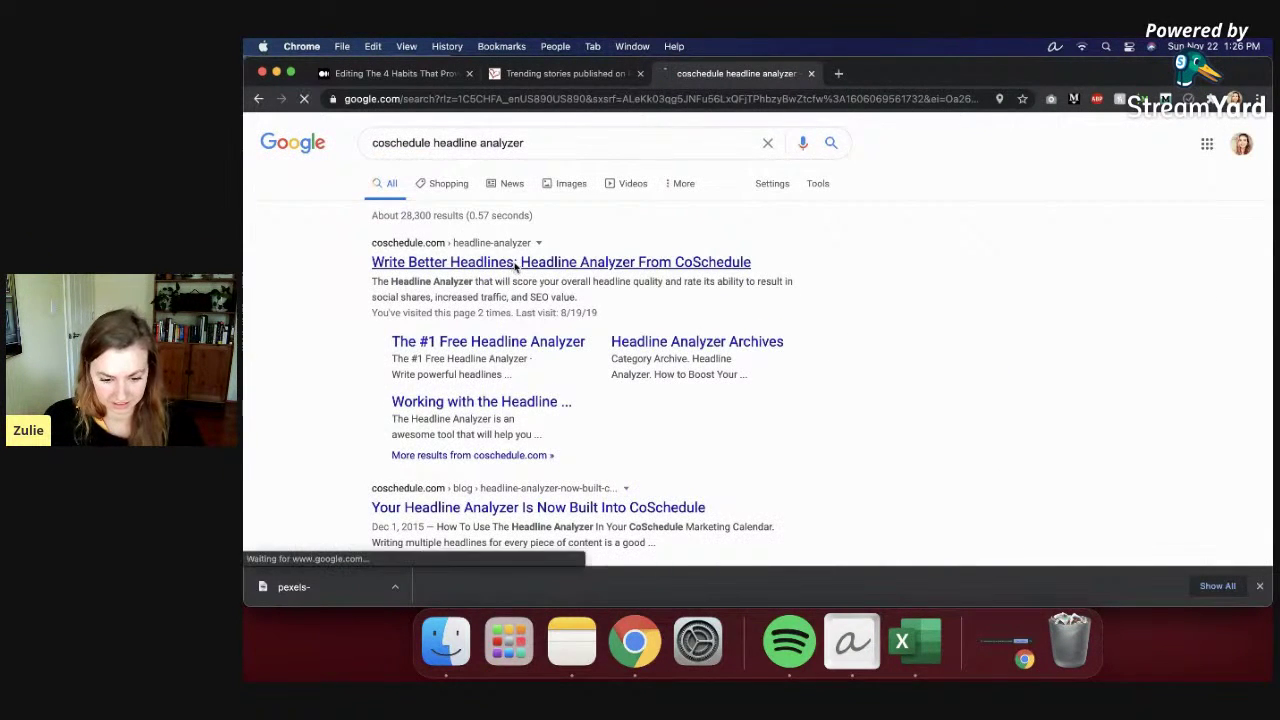
Step: Submit "The 4 Habits That Can Rescue Your Broken Relationship" to the Headline Analyzer and request the results
scroll(778, 346, "down", 8)
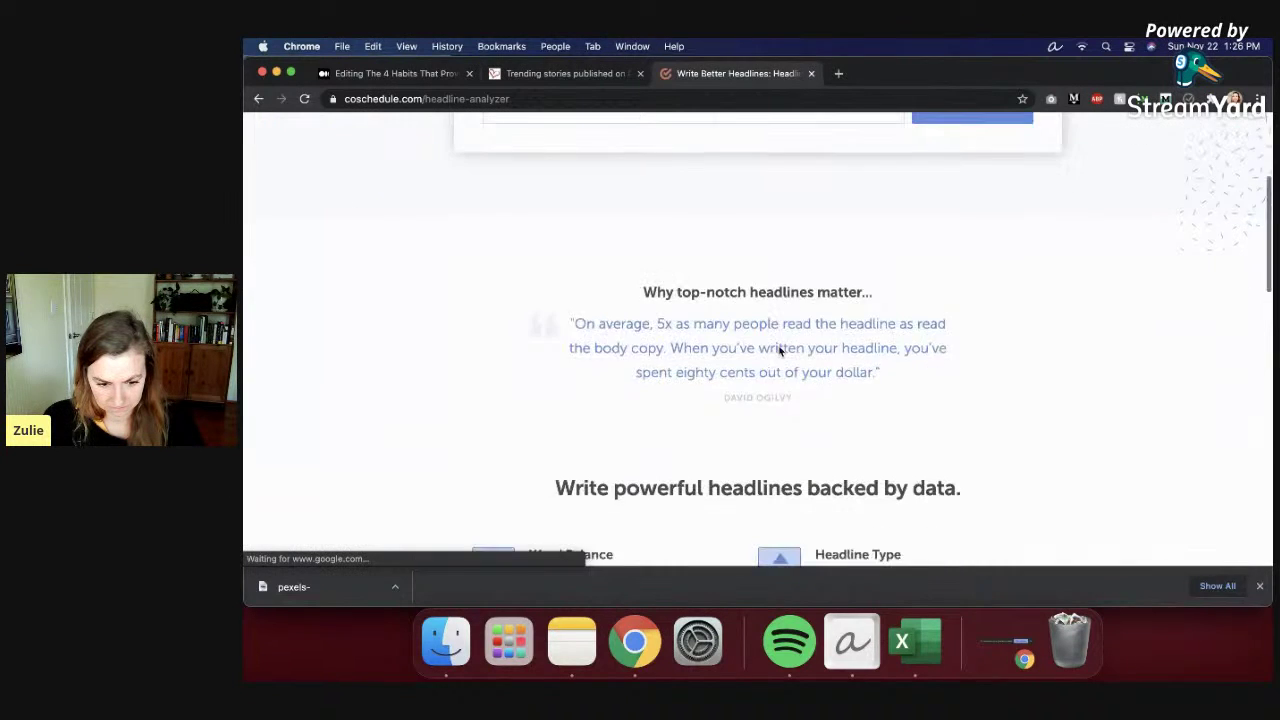
scroll(780, 350, "down", 2)
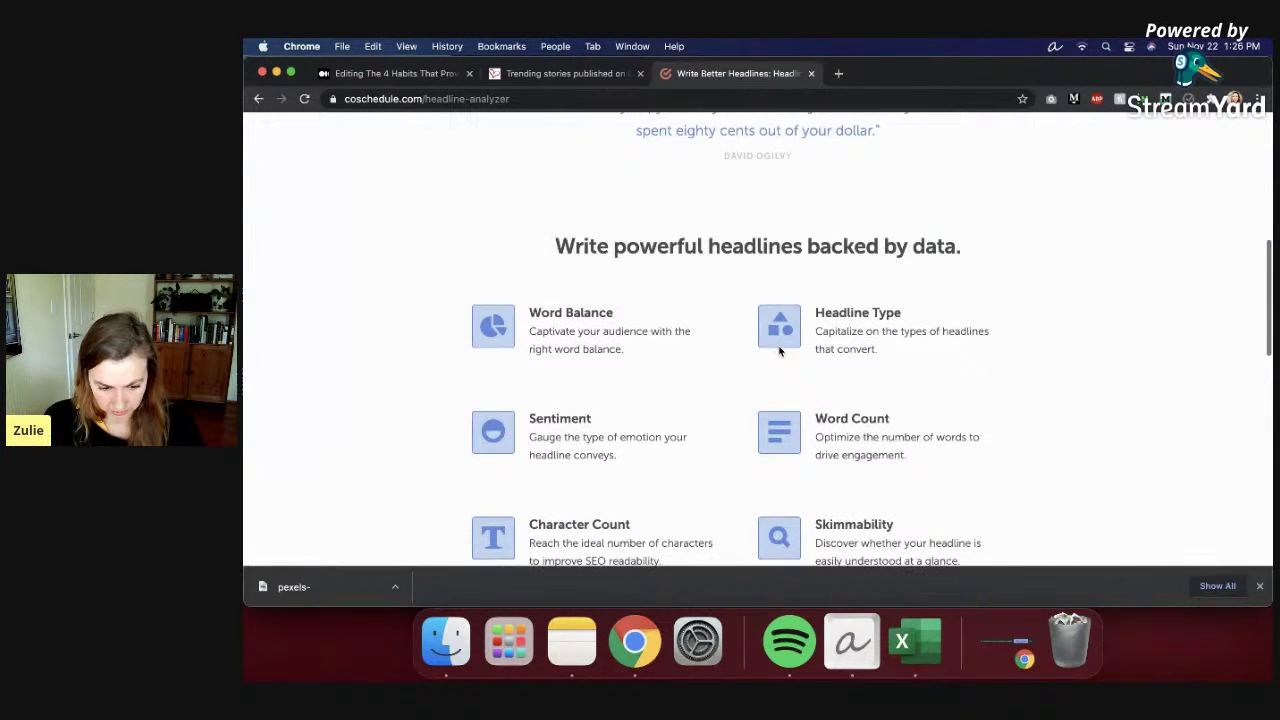
scroll(800, 330, "down", 4)
scroll(805, 320, "down", 10)
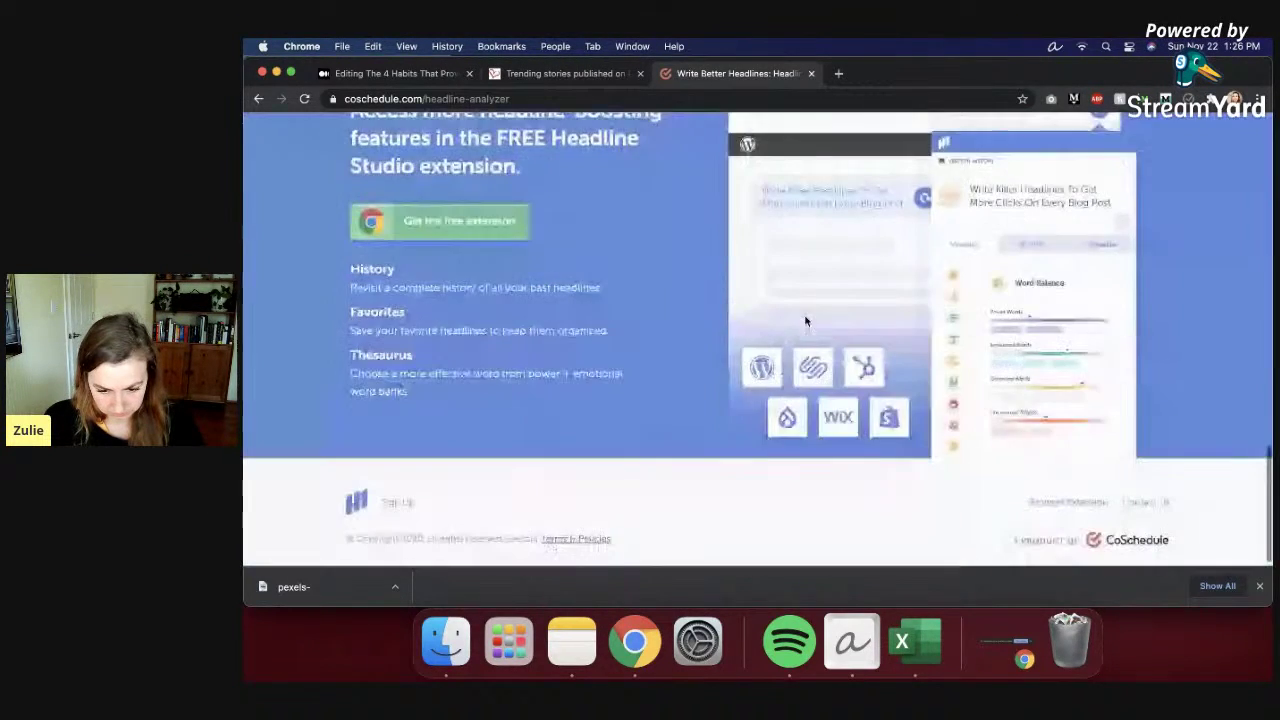
scroll(605, 358, "up", 20)
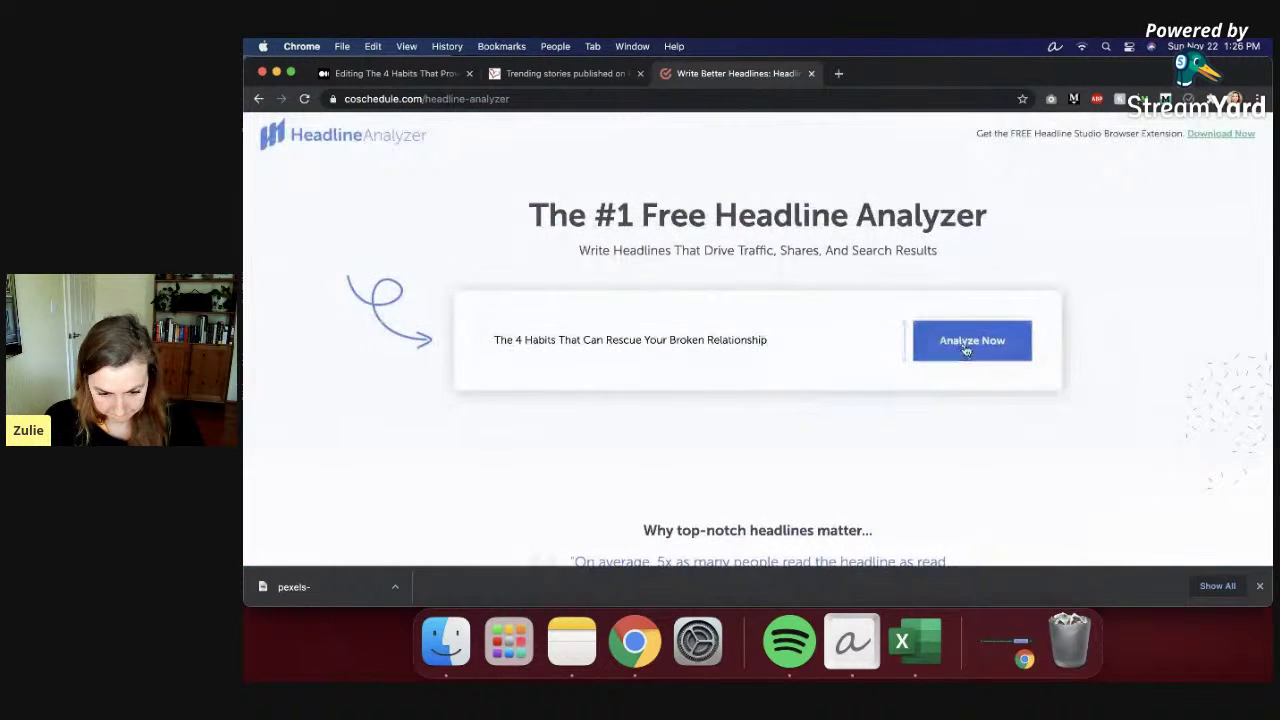
left_click(971, 349)
scroll(900, 420, "down", 2)
left_click(877, 457)
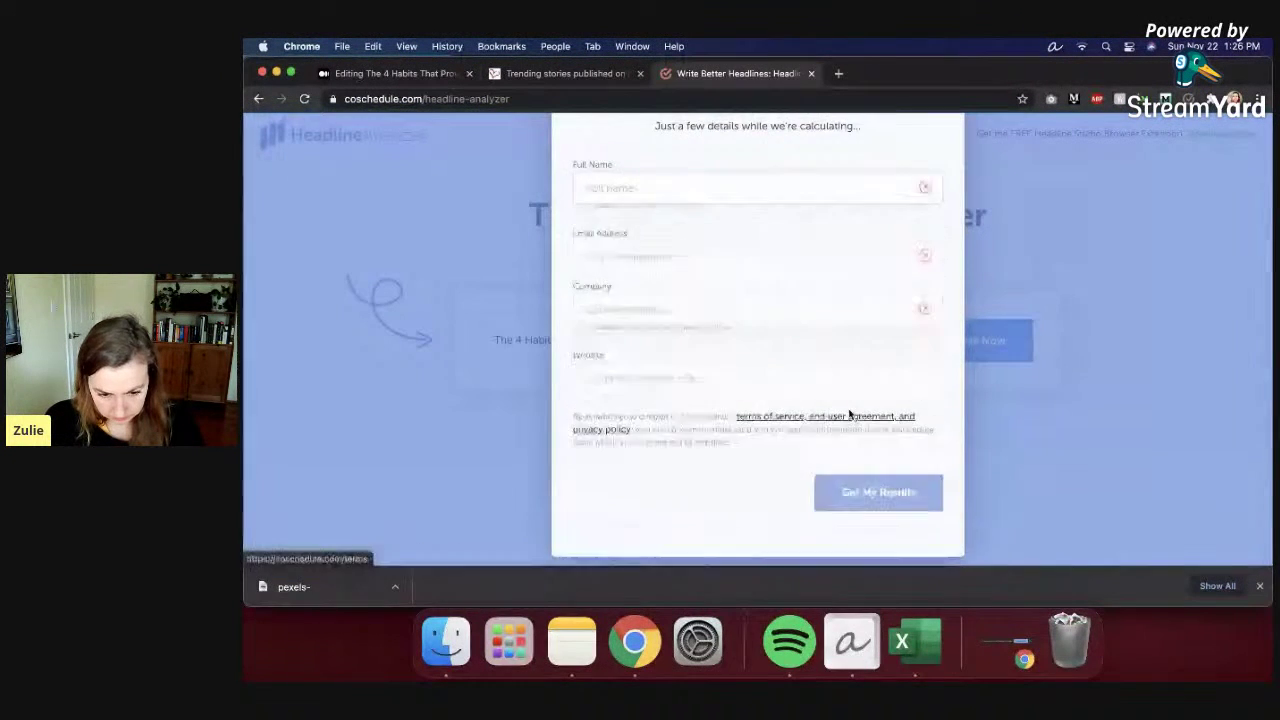
Step: Fill in the full name and the e-mail address in the form for getting the headline results
left_click(717, 288)
type("zulie")
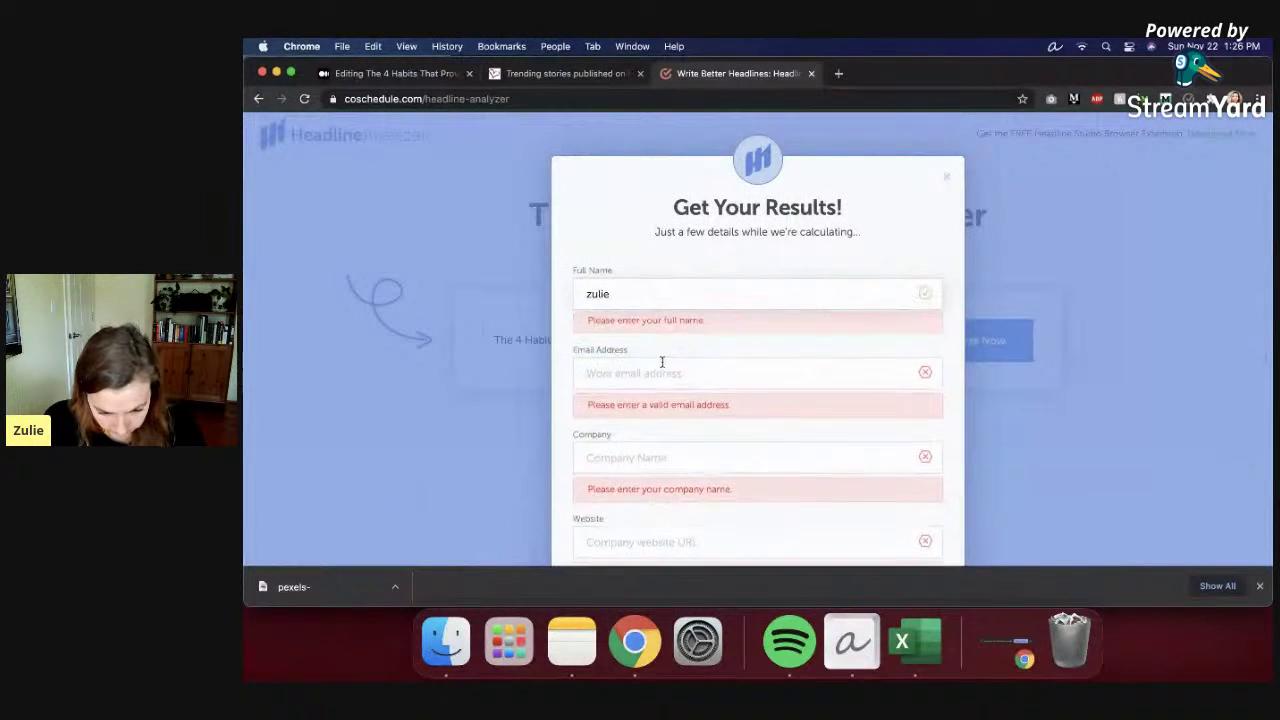
left_click(665, 347)
type("zulei")
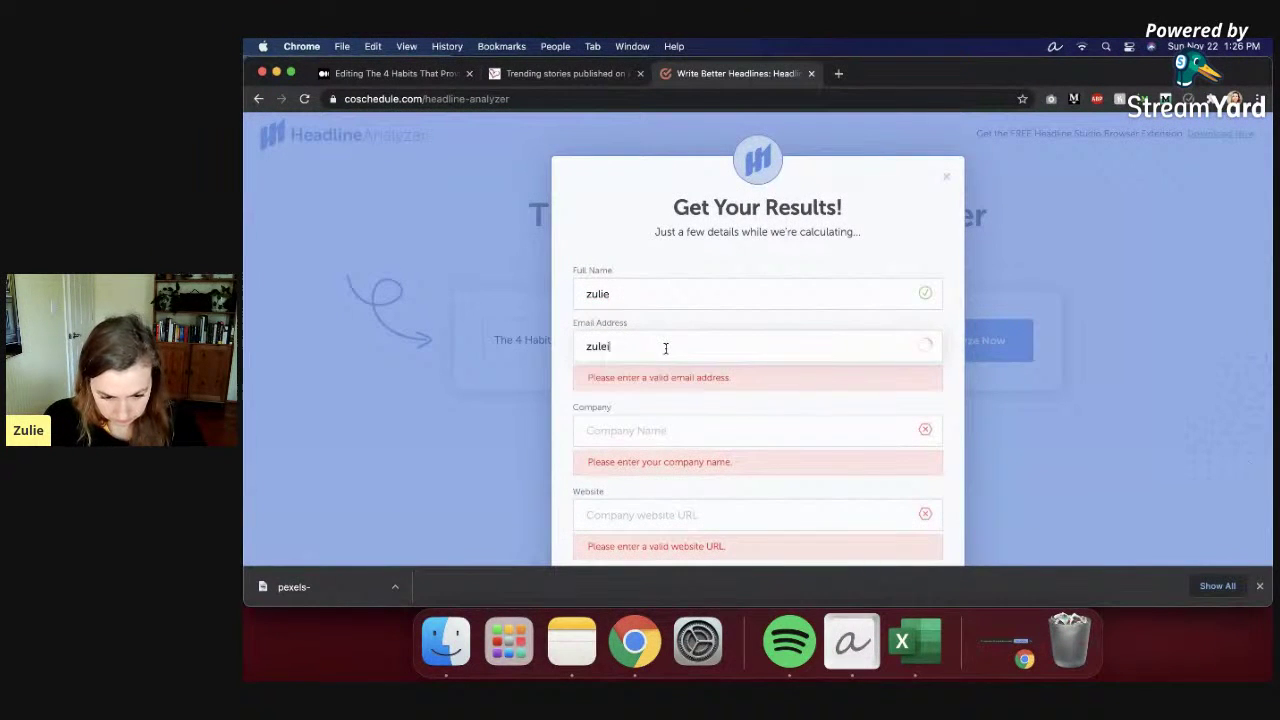
key("BackSpace")
key("BackSpace")
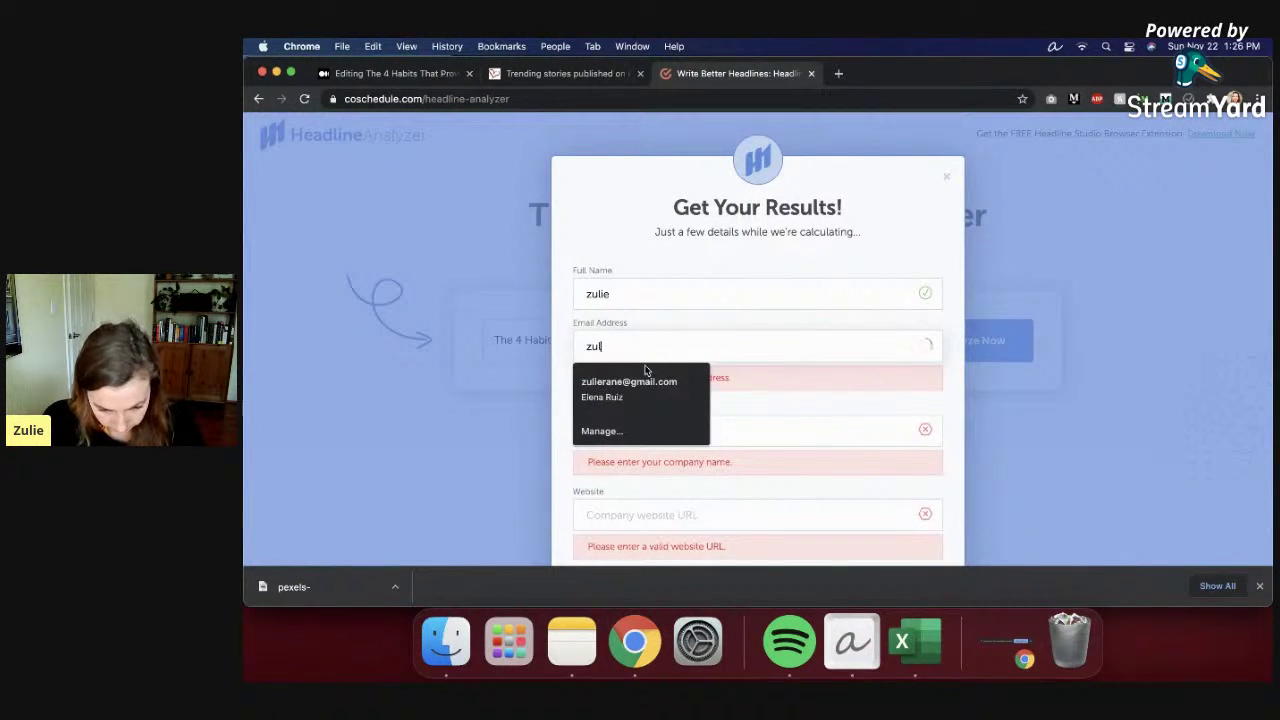
left_click(662, 378)
Step: Fill in the company as "na" and the website as "na.com", and submit the form to get the headline results
left_click(647, 400)
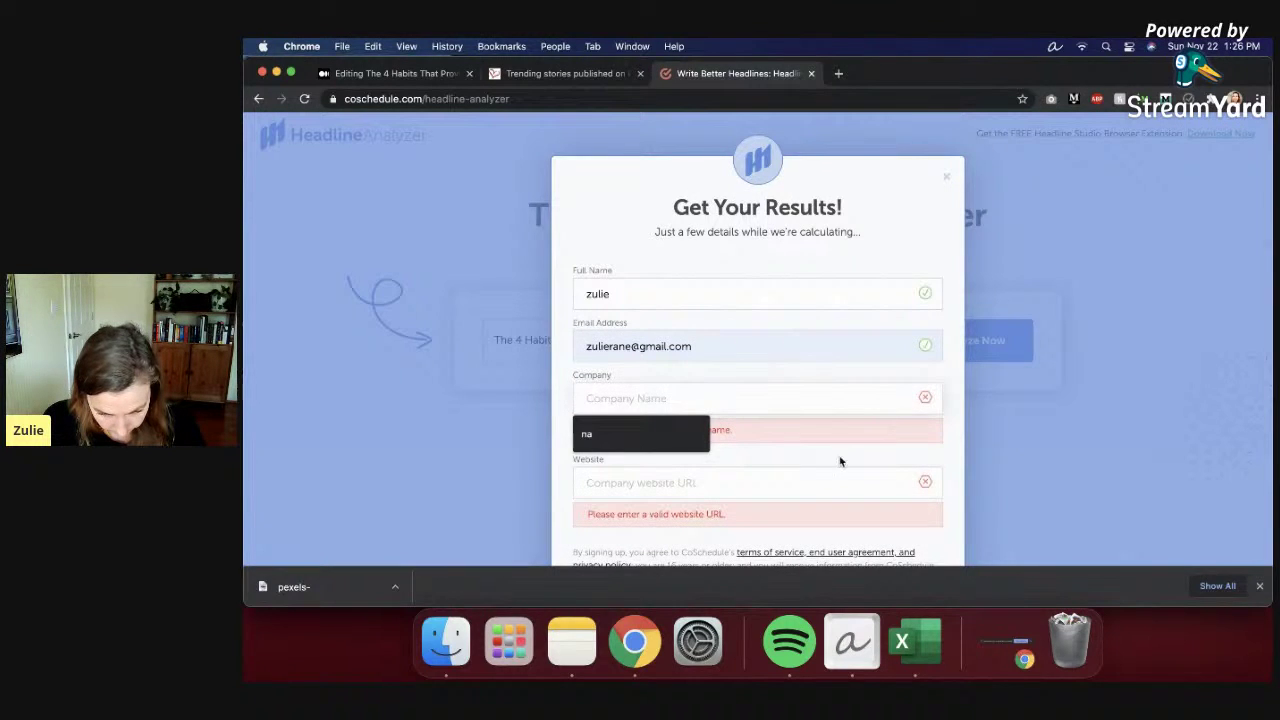
type("na")
left_click(690, 413)
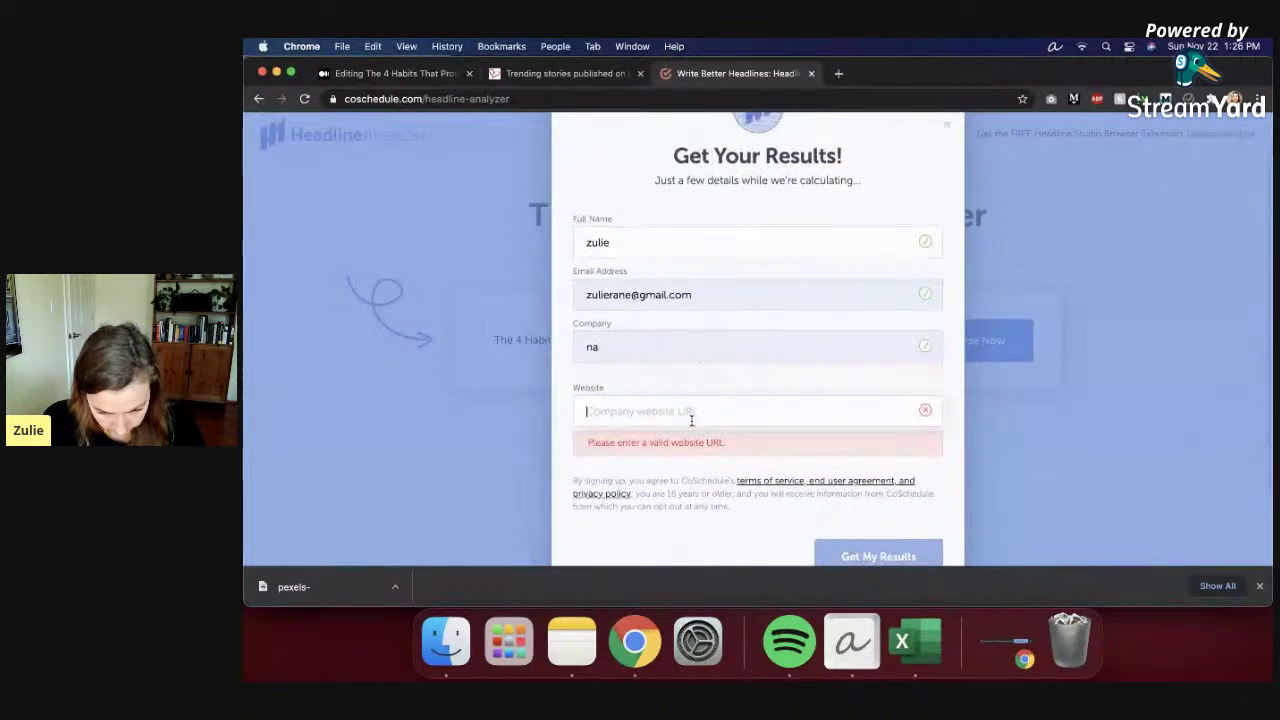
type("na")
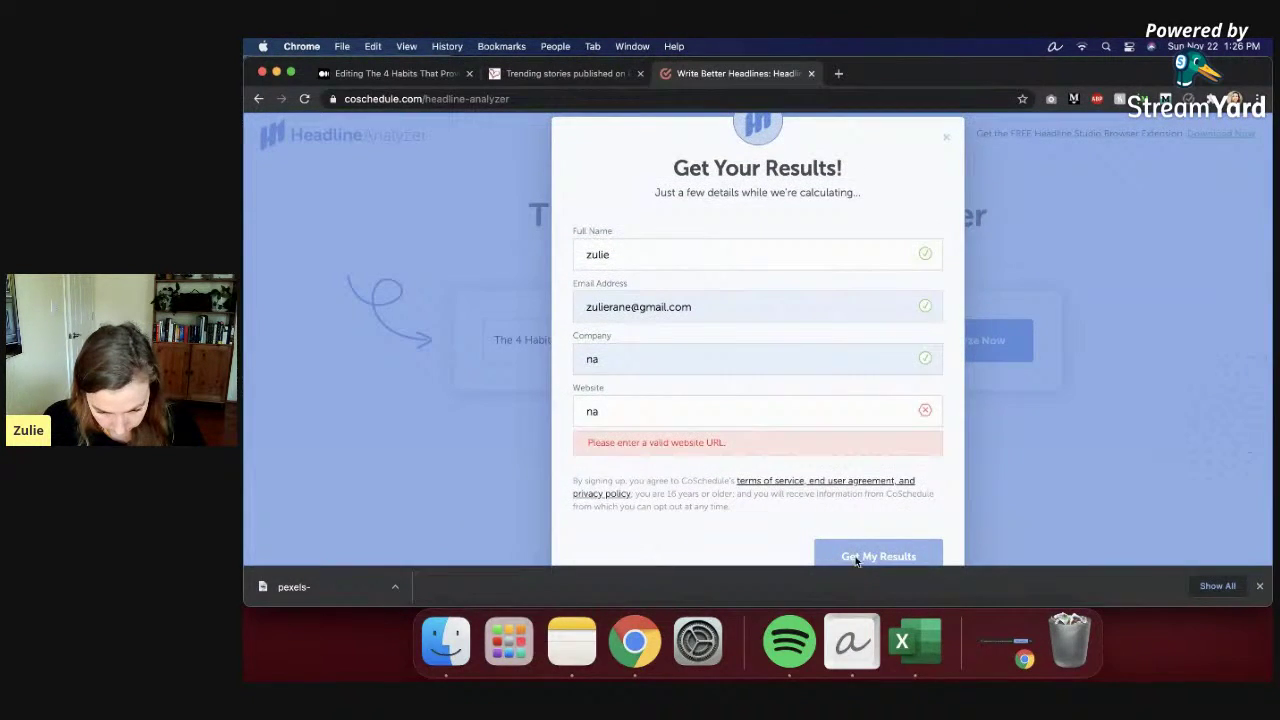
left_click(698, 404)
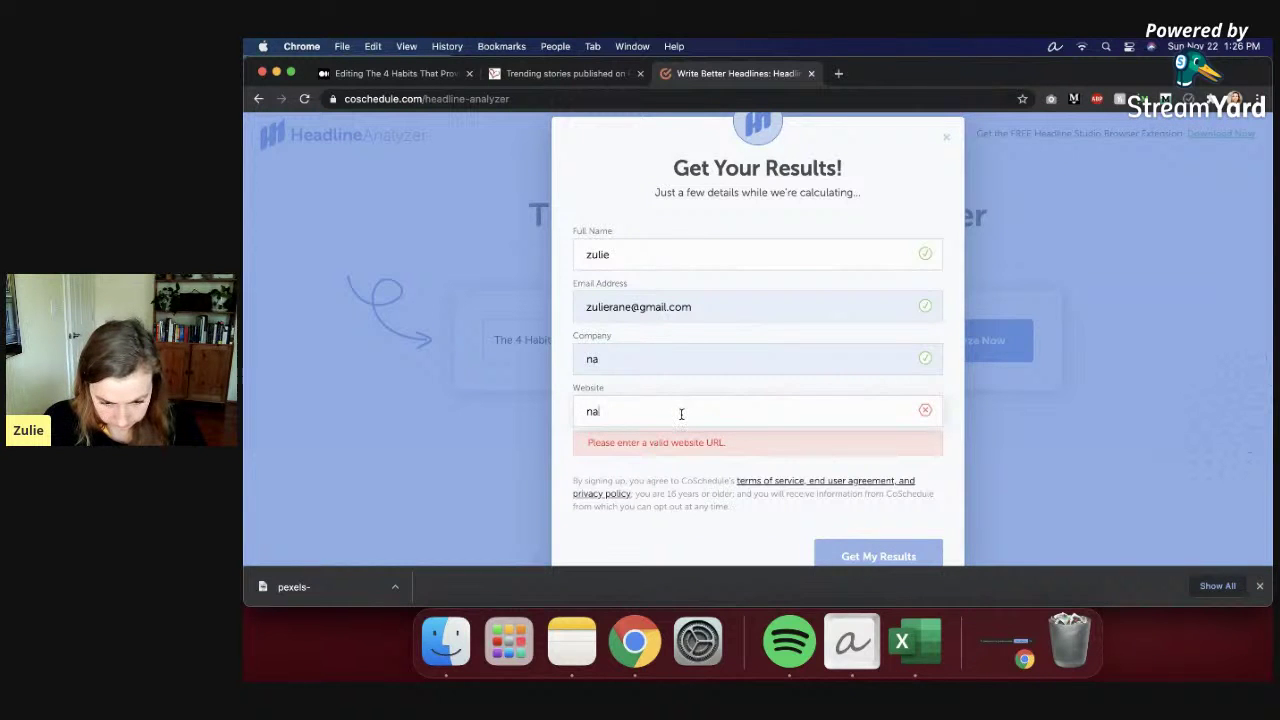
type(".com")
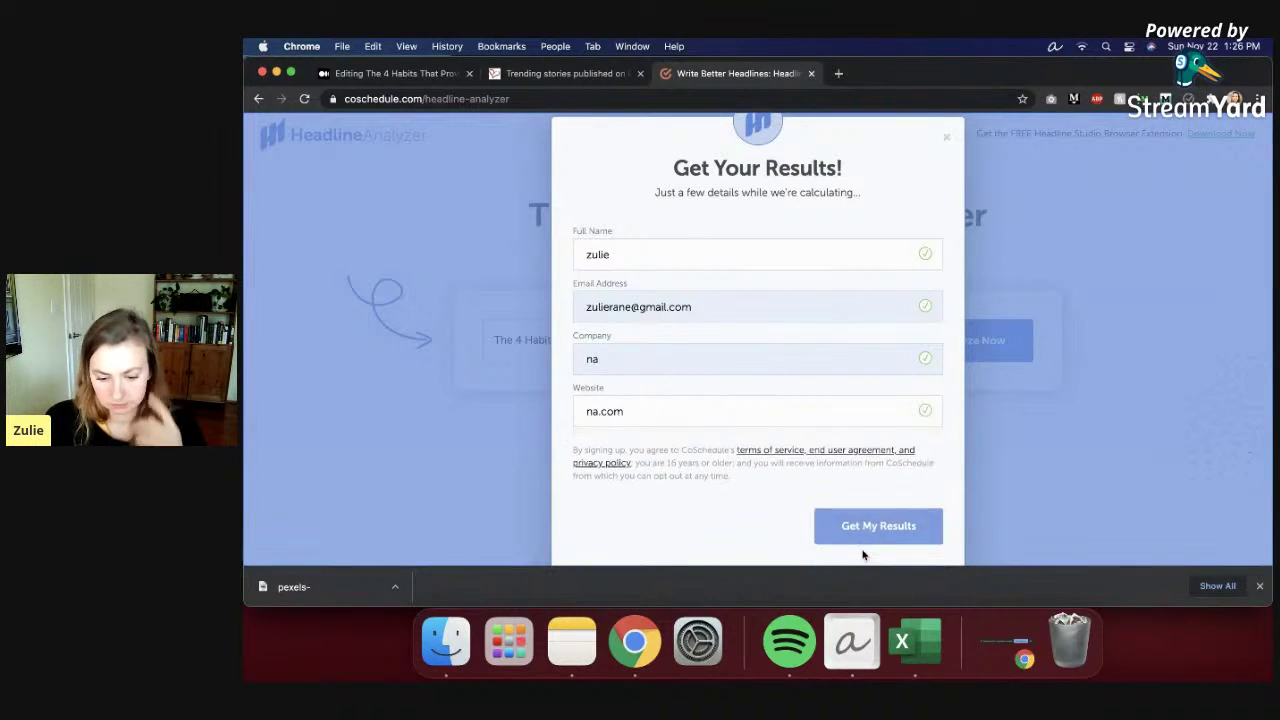
left_click(849, 533)
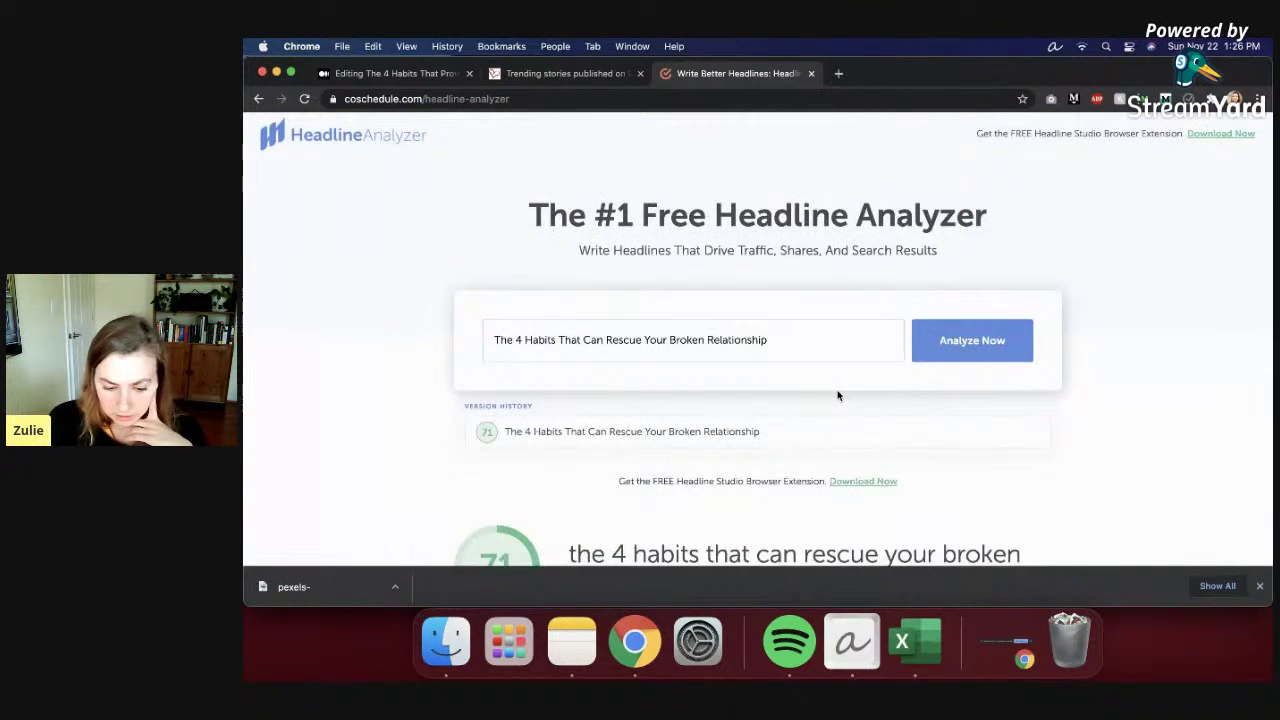
Step: Examine the headline's score, word balance, type, sentiment, word count and character count in the analysis results
scroll(849, 425, "down", 5)
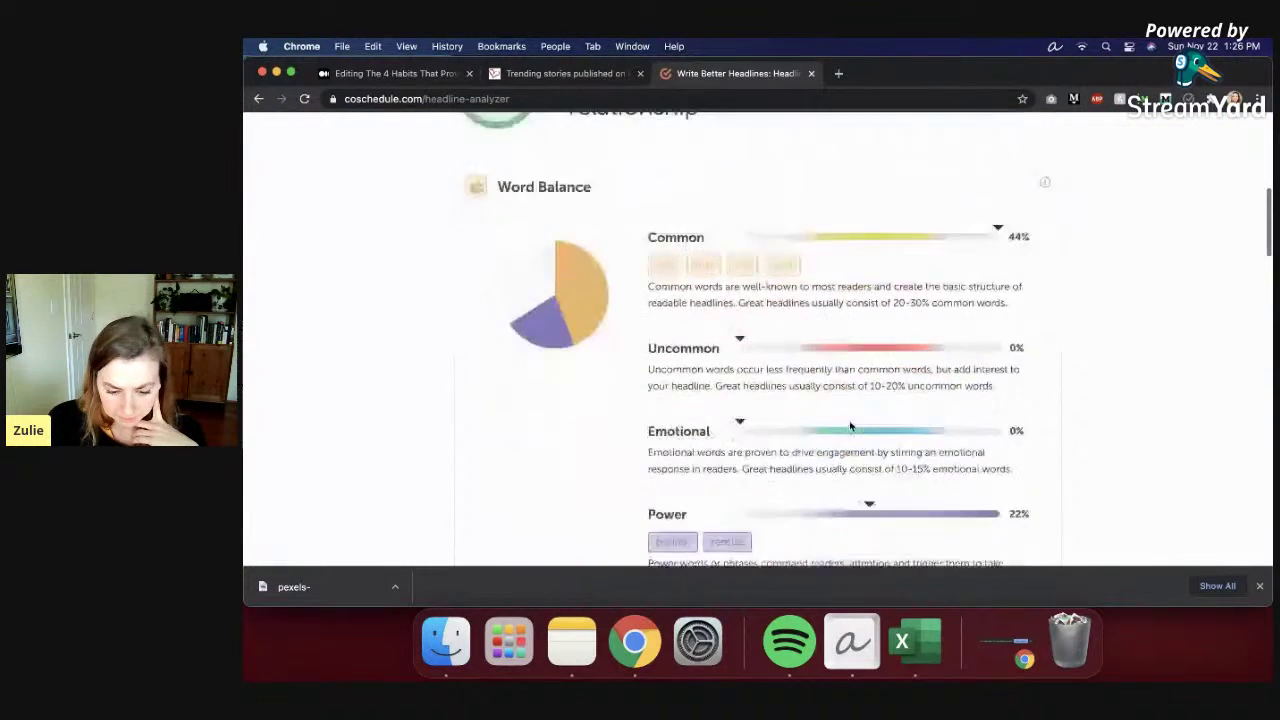
scroll(914, 300, "up", 3)
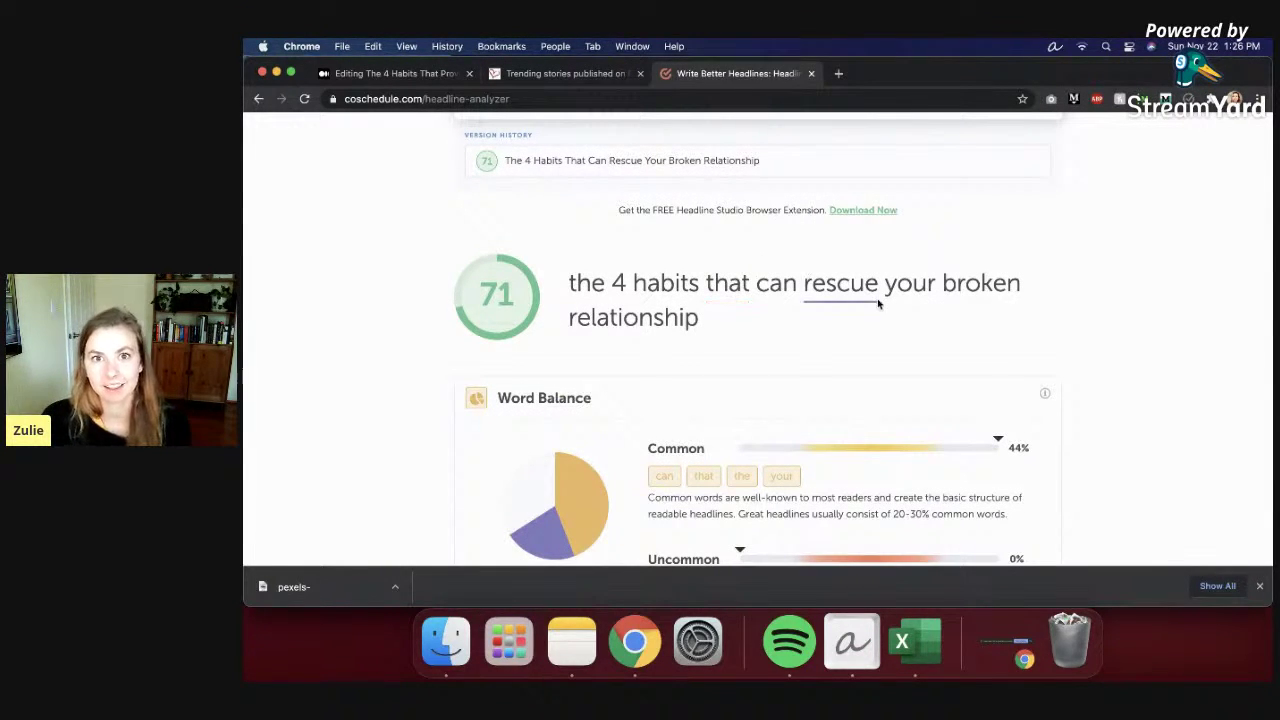
scroll(914, 334, "down", 5)
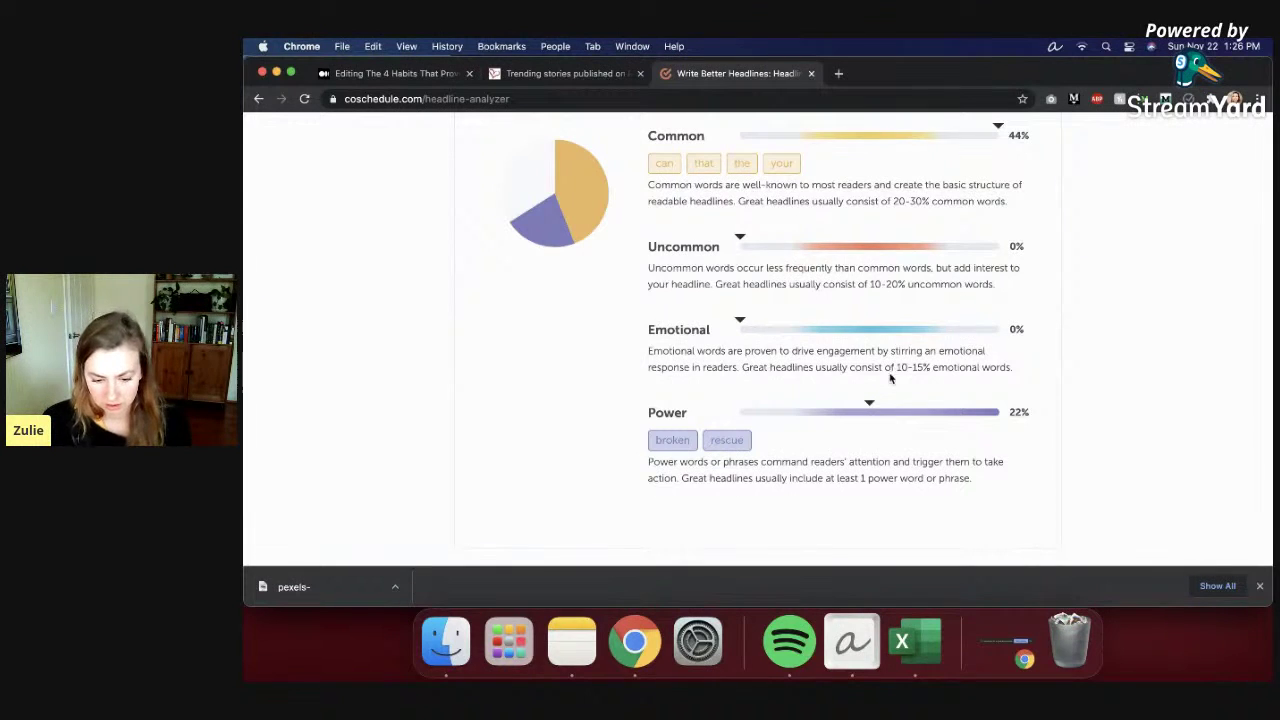
scroll(890, 376, "down", 1)
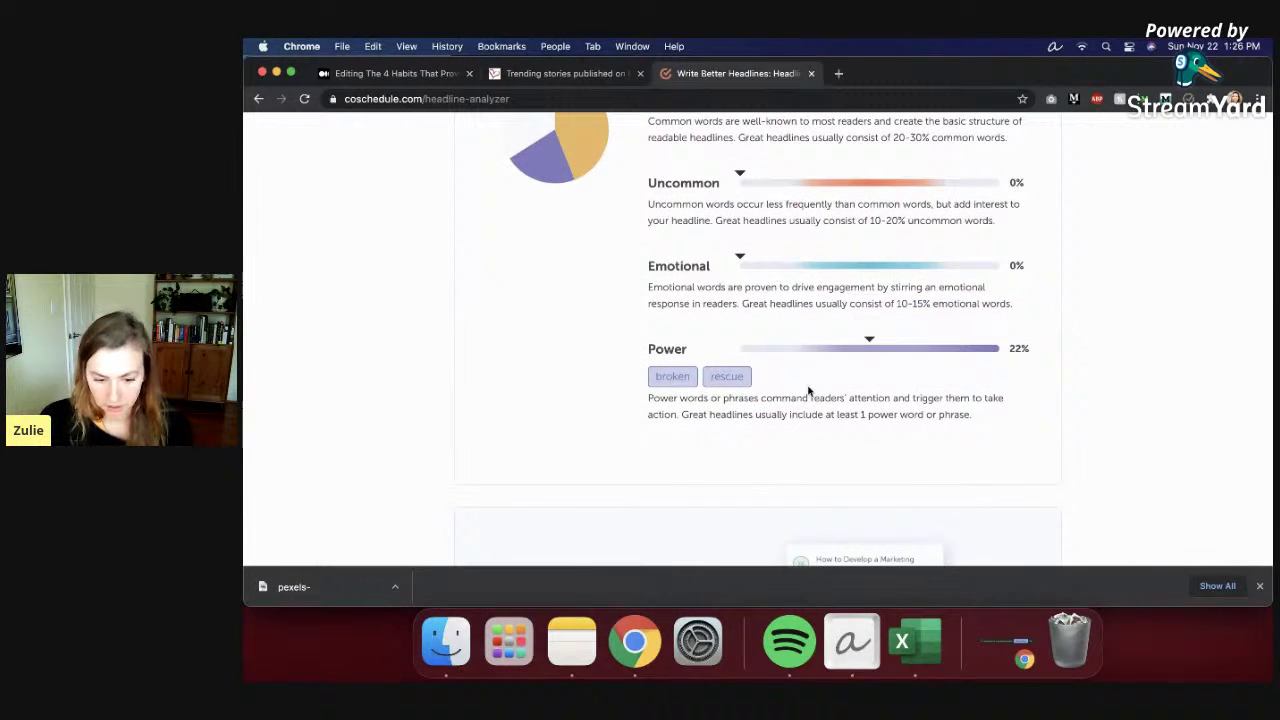
scroll(806, 391, "up", 1)
scroll(675, 333, "up", 2)
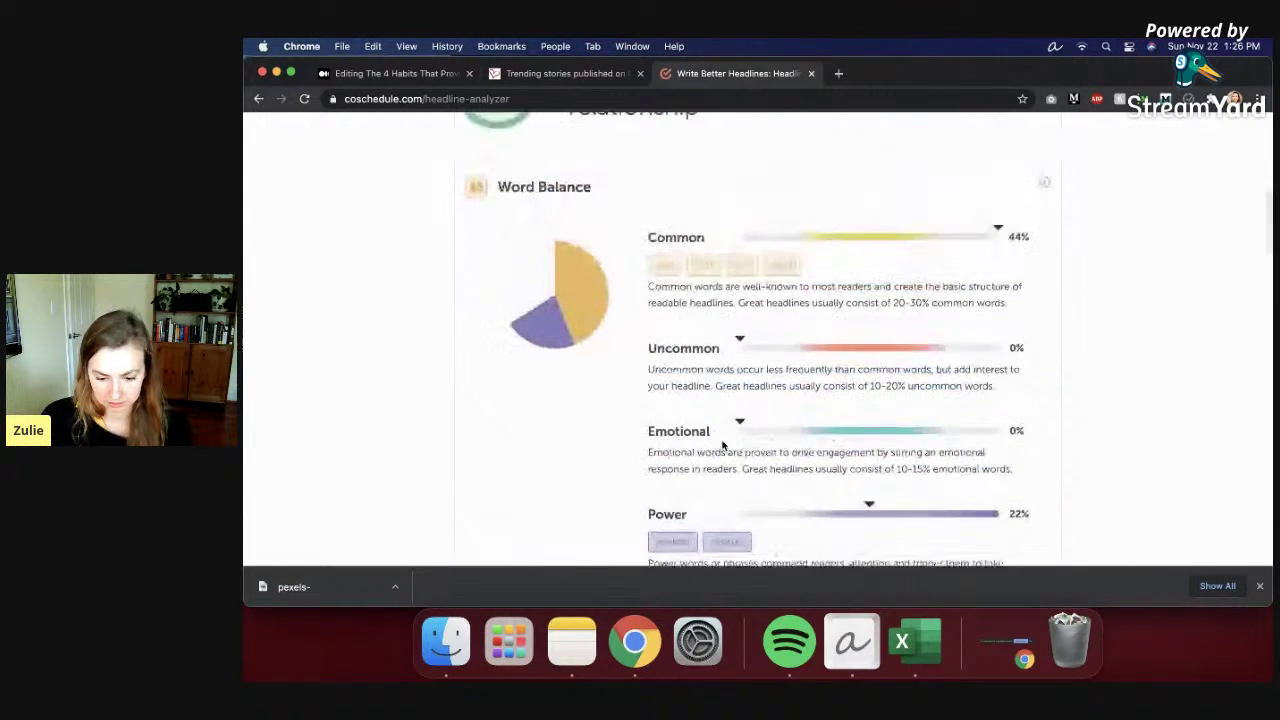
scroll(723, 443, "down", 3)
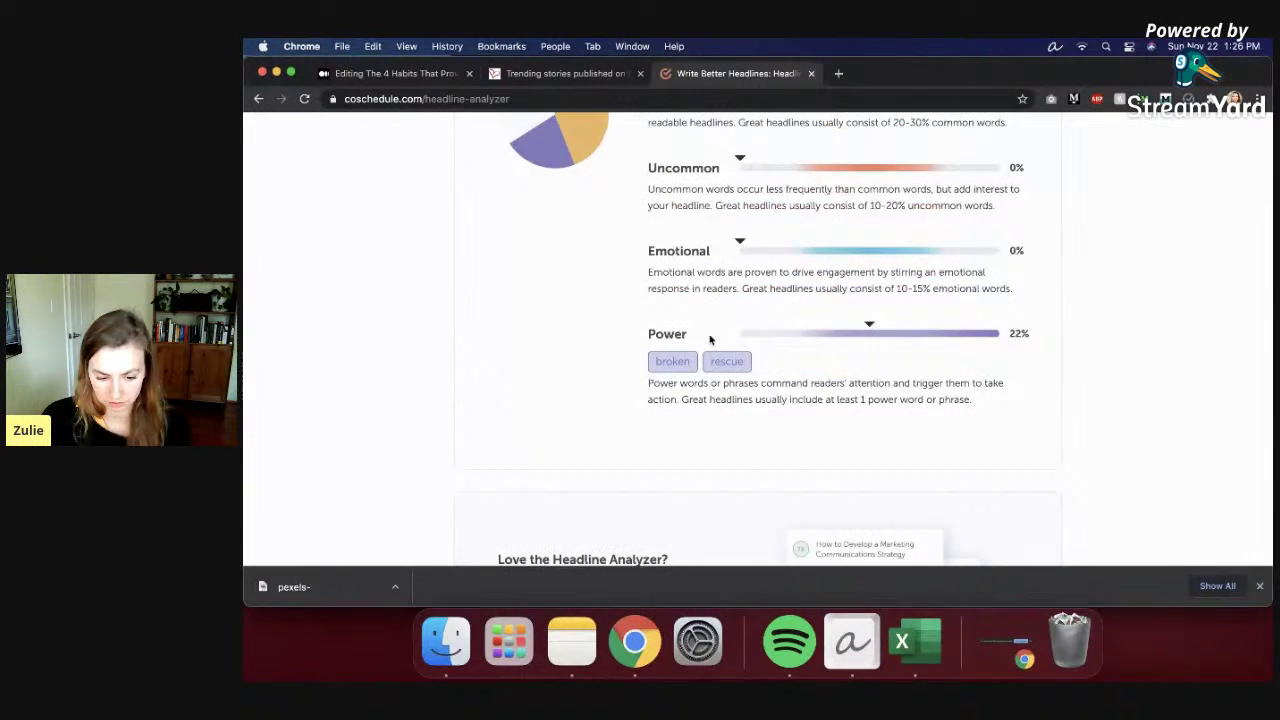
scroll(710, 340, "down", 10)
scroll(710, 340, "down", 2)
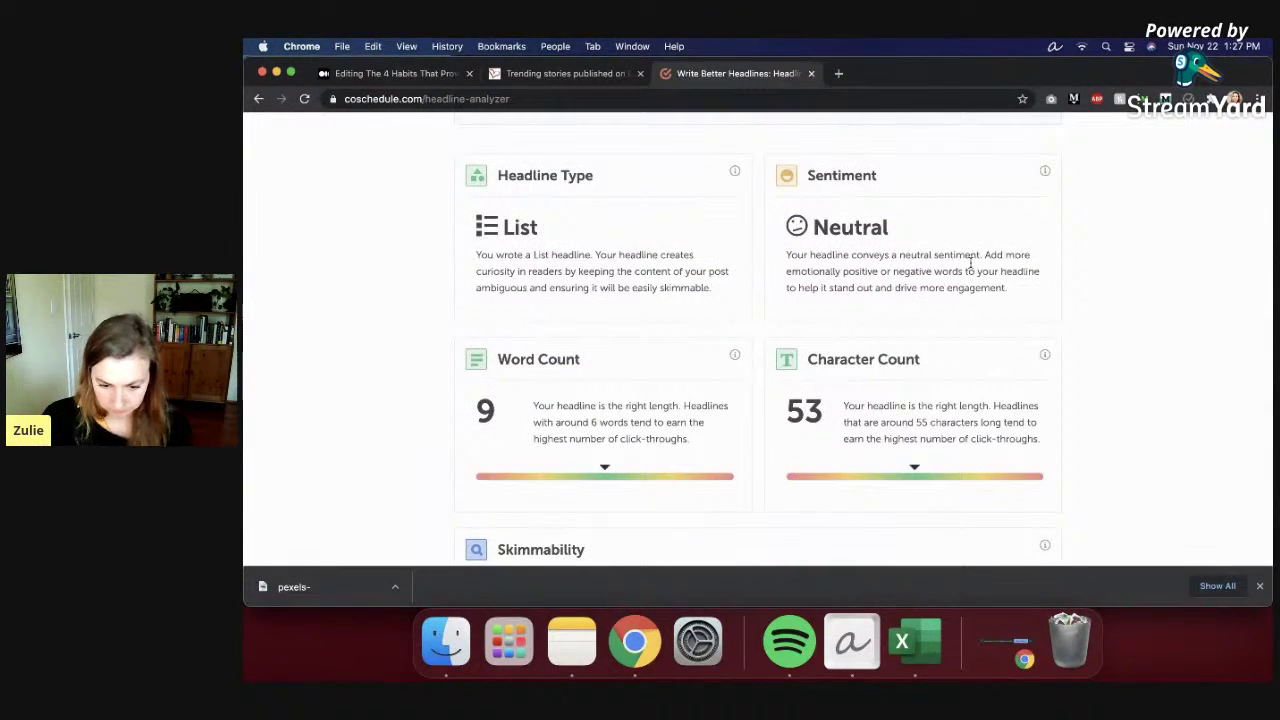
scroll(645, 177, "up", 5)
Step: In the Medium draft's title, try "Save" in place of "Rescue" and change the word back to "Rescue"
left_click(441, 74)
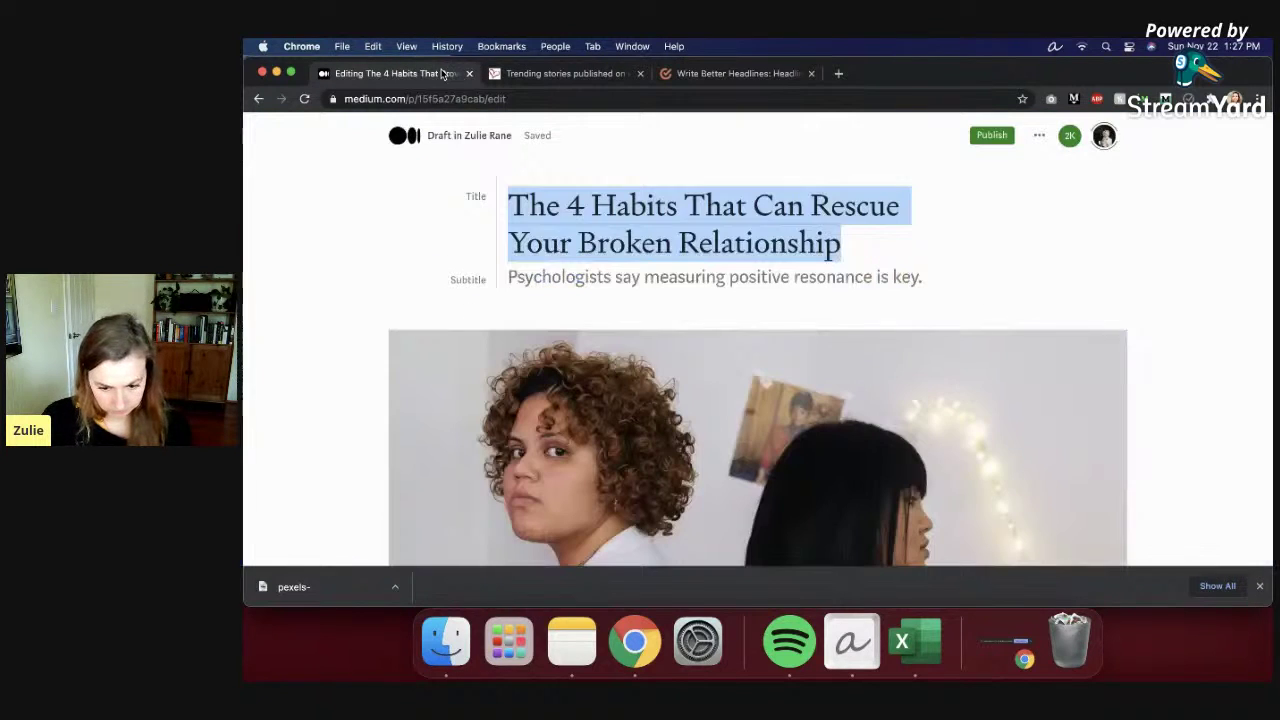
left_click(875, 254)
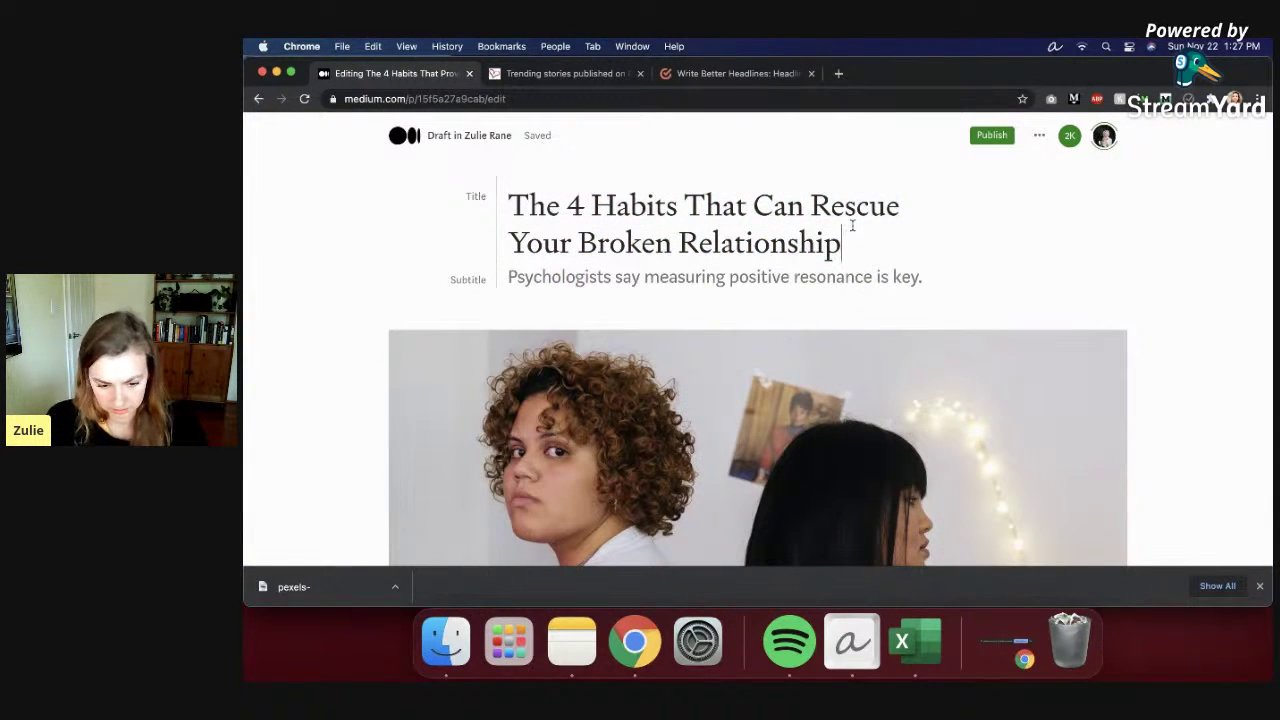
double_click(852, 218)
type("Save")
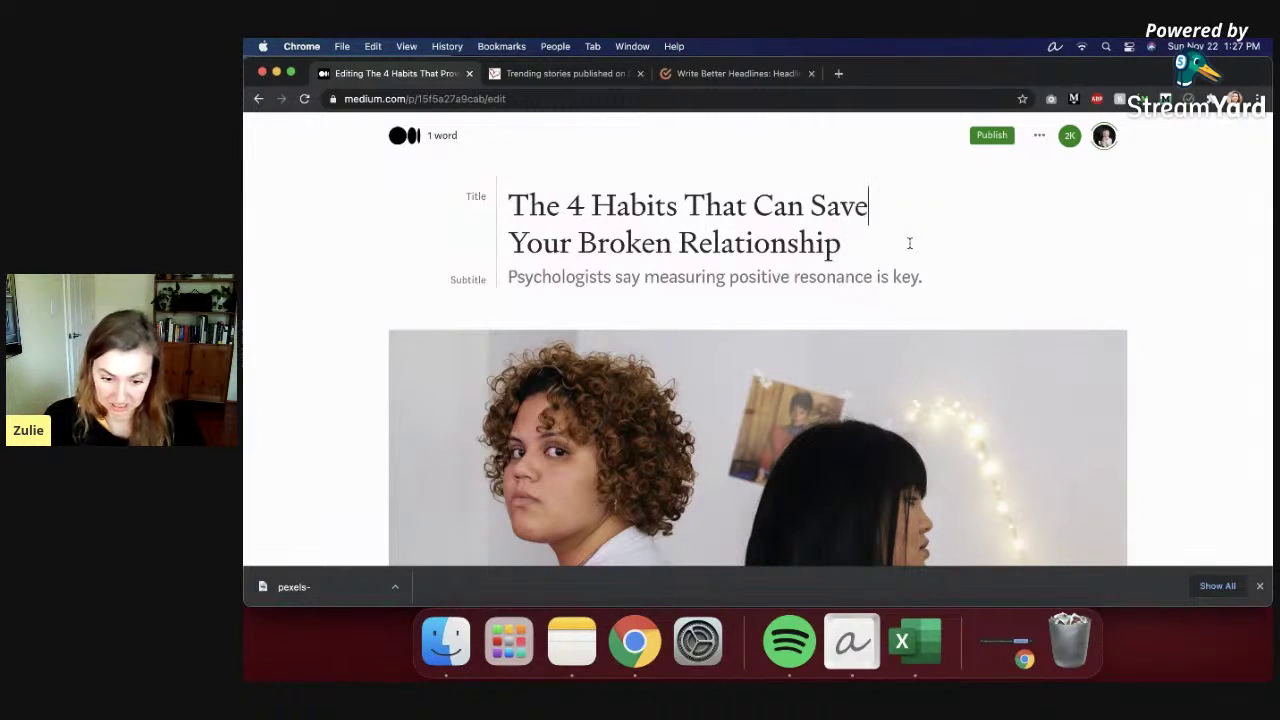
key("BackSpace")
key("BackSpace")
key("BackSpace")
key("BackSpace")
type("Rescue")
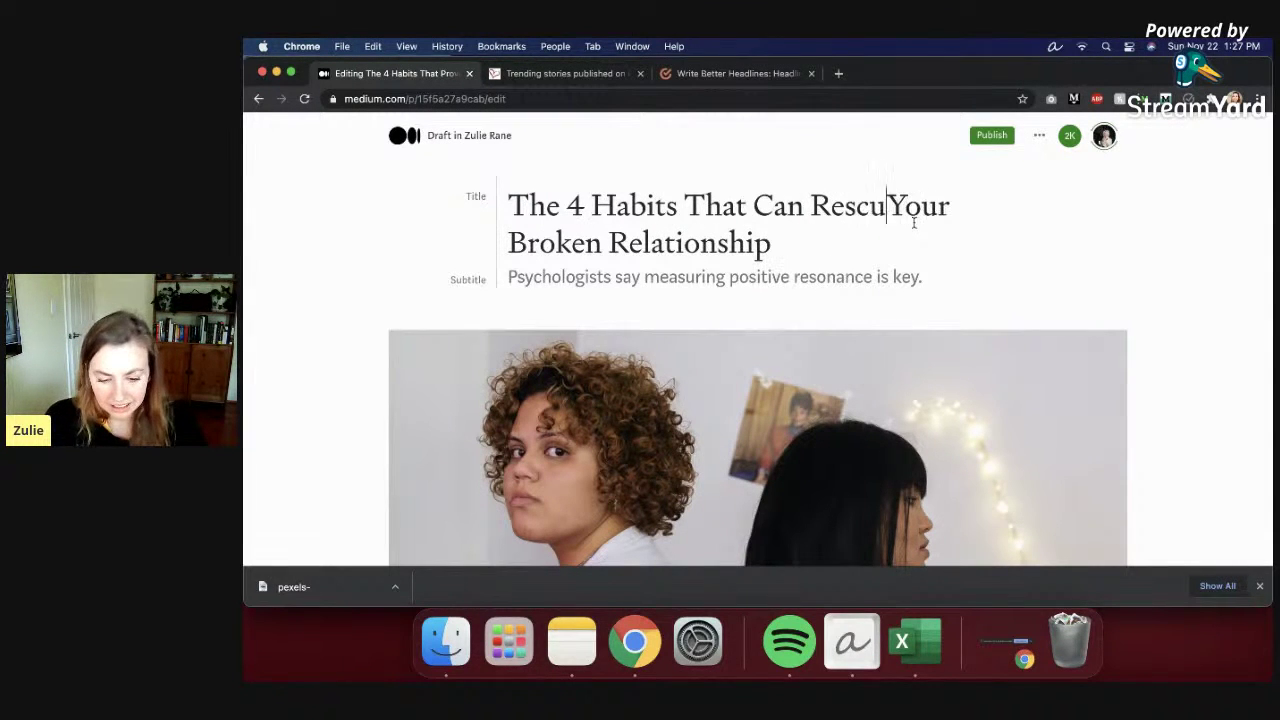
Step: Close the Headline Analyzer and P.S. I Love You trending pages, and look through the draft's body
left_click(809, 82)
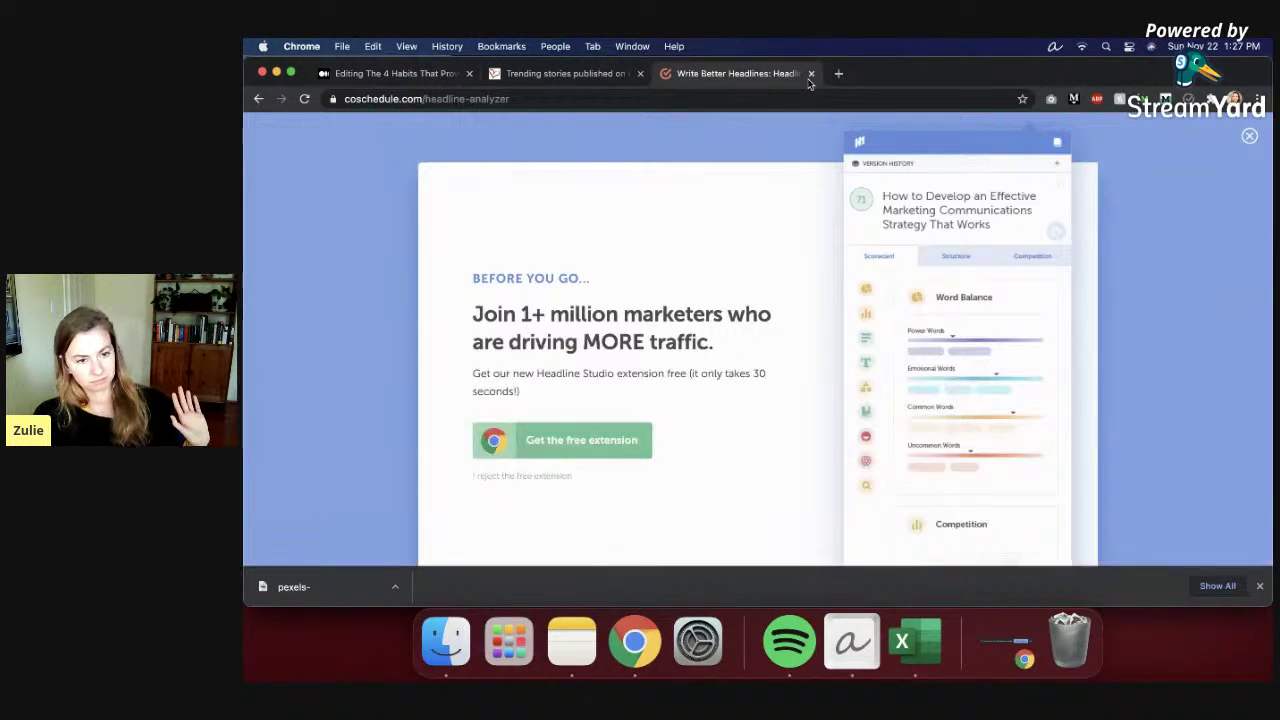
left_click(810, 74)
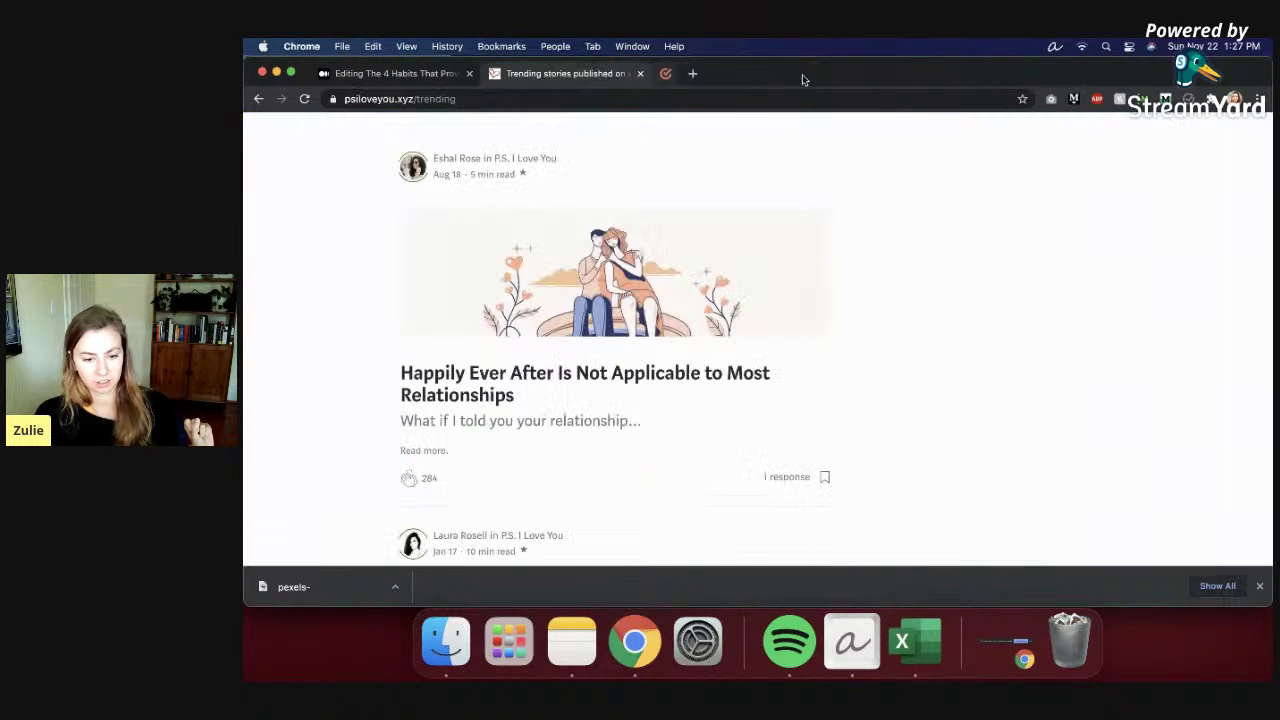
left_click(804, 248)
scroll(946, 277, "down", 5)
scroll(946, 283, "down", 15)
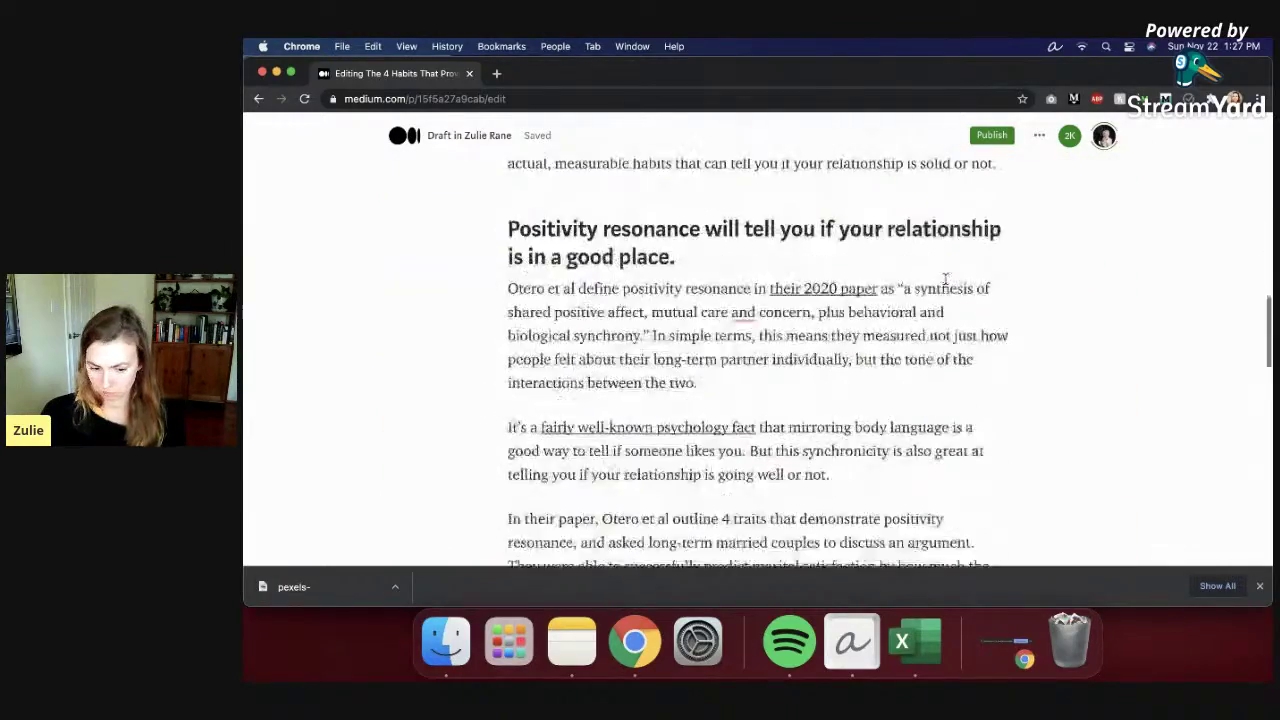
scroll(946, 280, "down", 8)
scroll(946, 285, "up", 12)
scroll(946, 300, "up", 10)
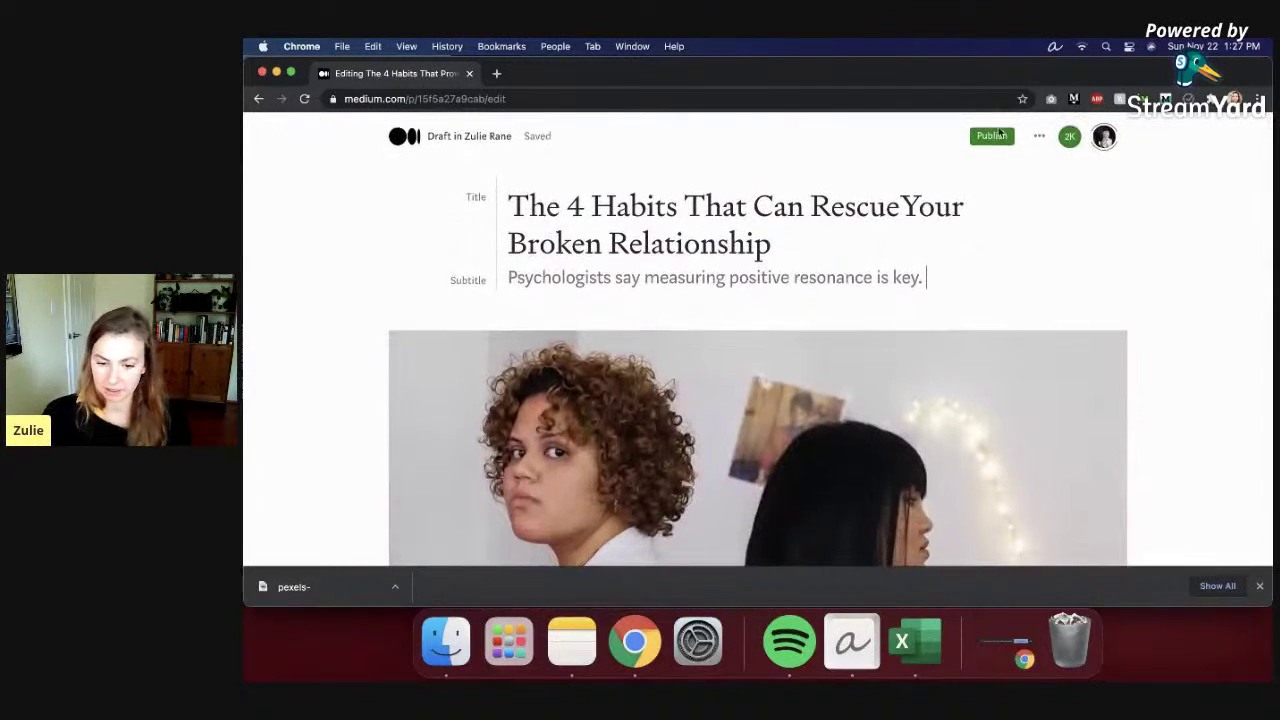
Step: Look through the list of publications the draft can be added to, and close it without selecting one
left_click(1040, 137)
left_click(1031, 172)
scroll(1034, 287, "down", 5)
scroll(1034, 288, "down", 3)
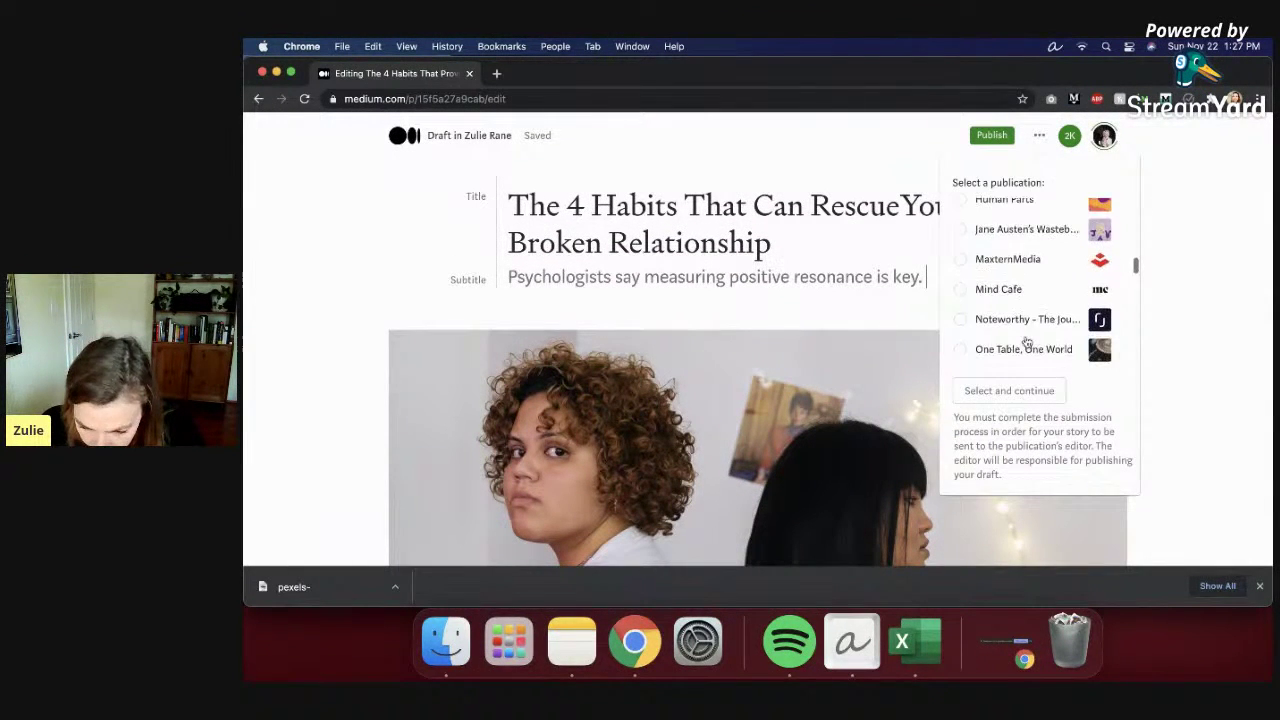
key("Escape")
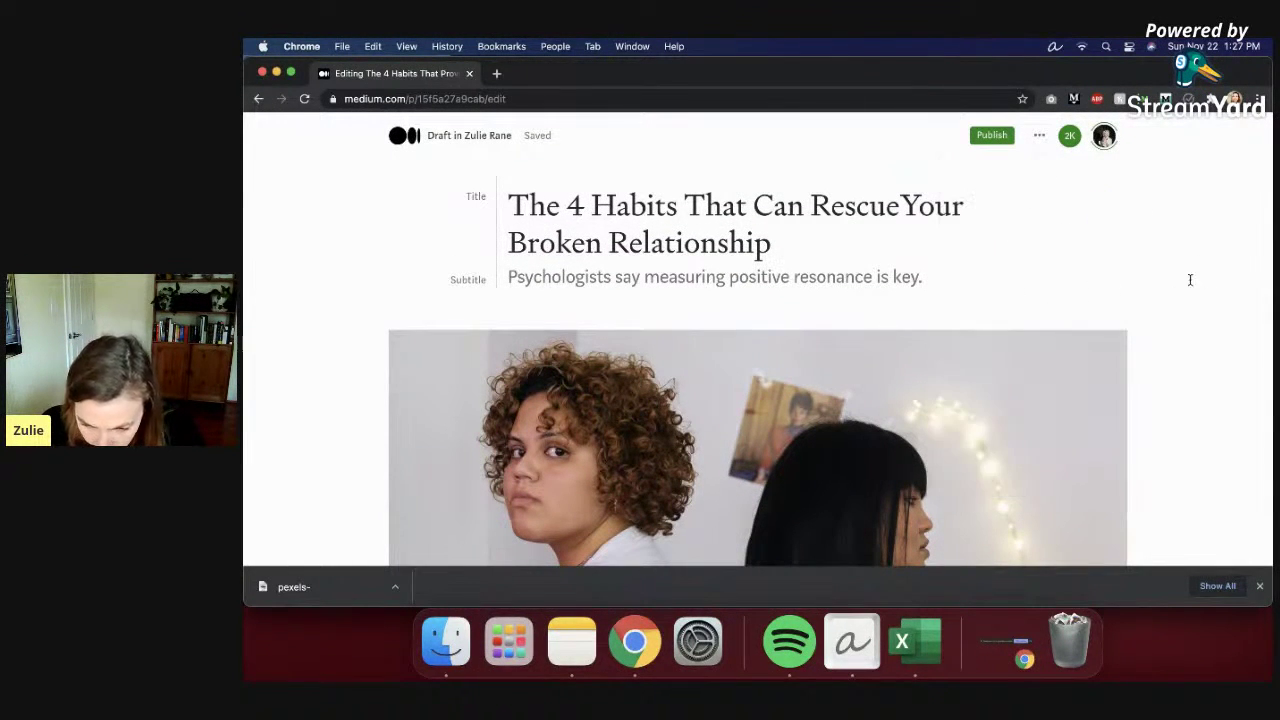
Step: Search Google in a new browser tab for "submit to hello love" and open the article announcing the "Hello, Love" publication
left_click(496, 73)
type("submit to hel")
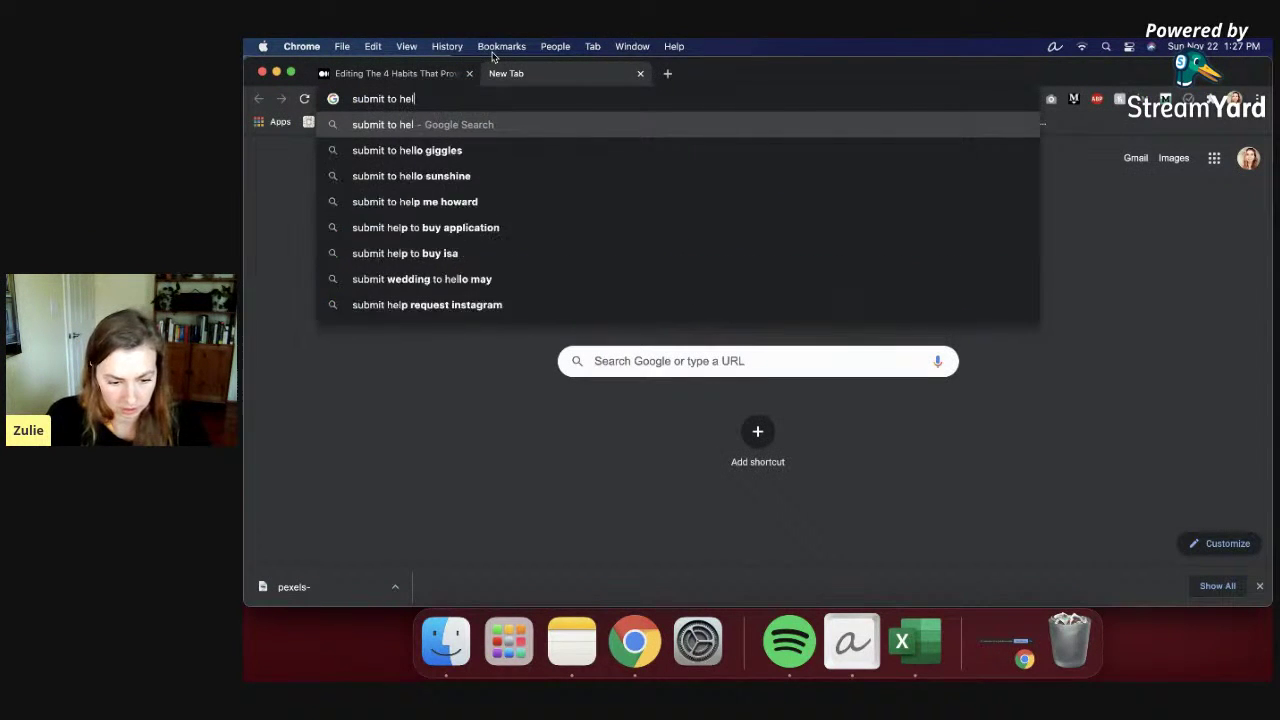
type("lo love")
key("Return")
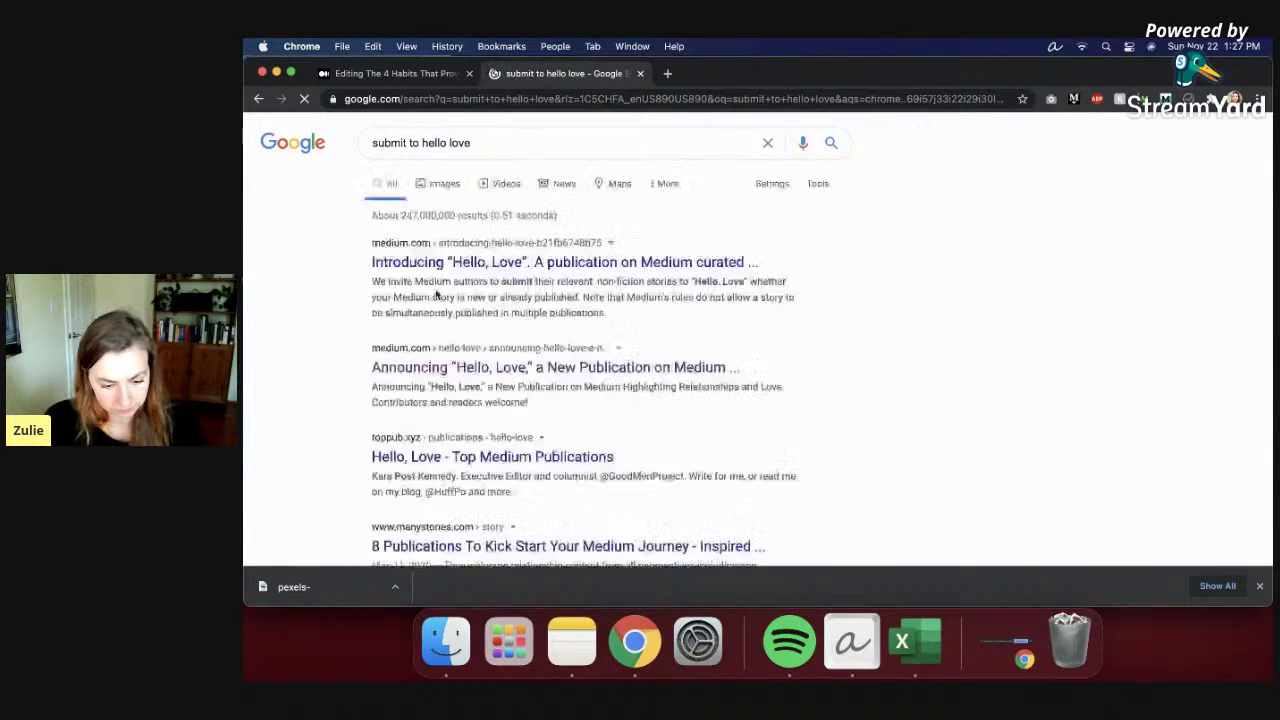
left_click(488, 368)
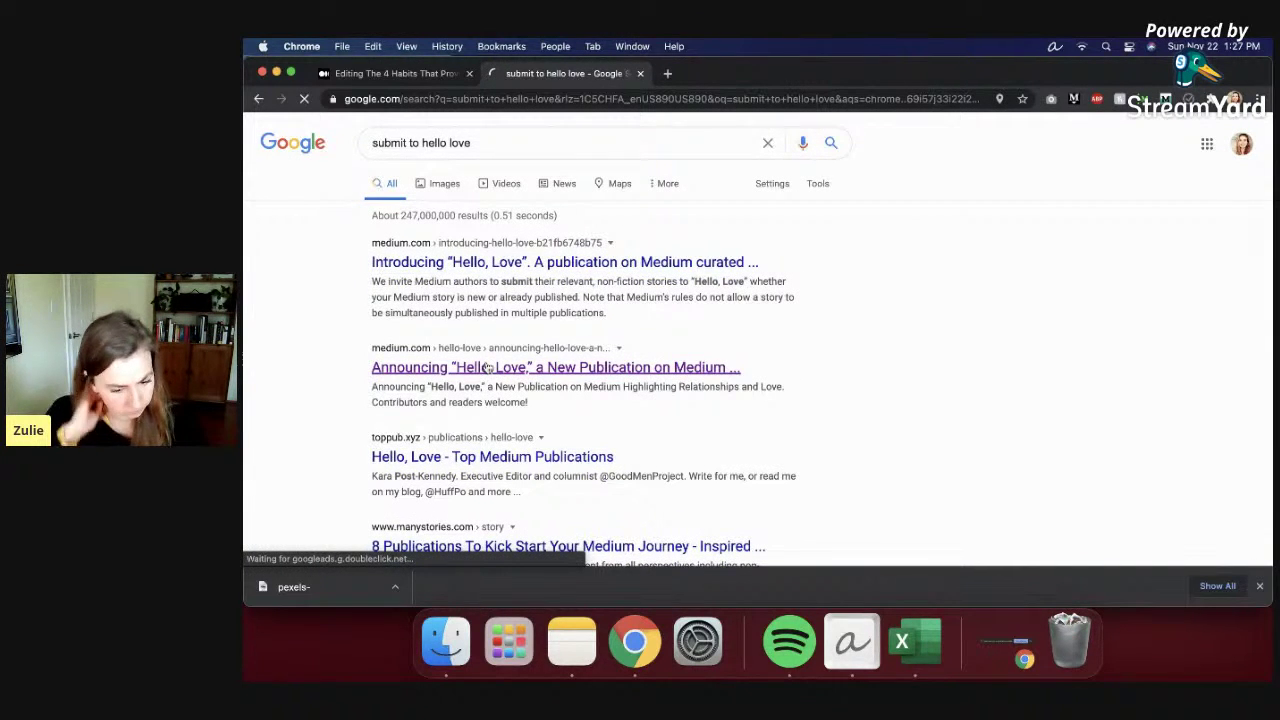
Step: Open the story "The Good Men Project Invites You To Write for Us!" from the announcement and close the announcement page
scroll(614, 414, "down", 10)
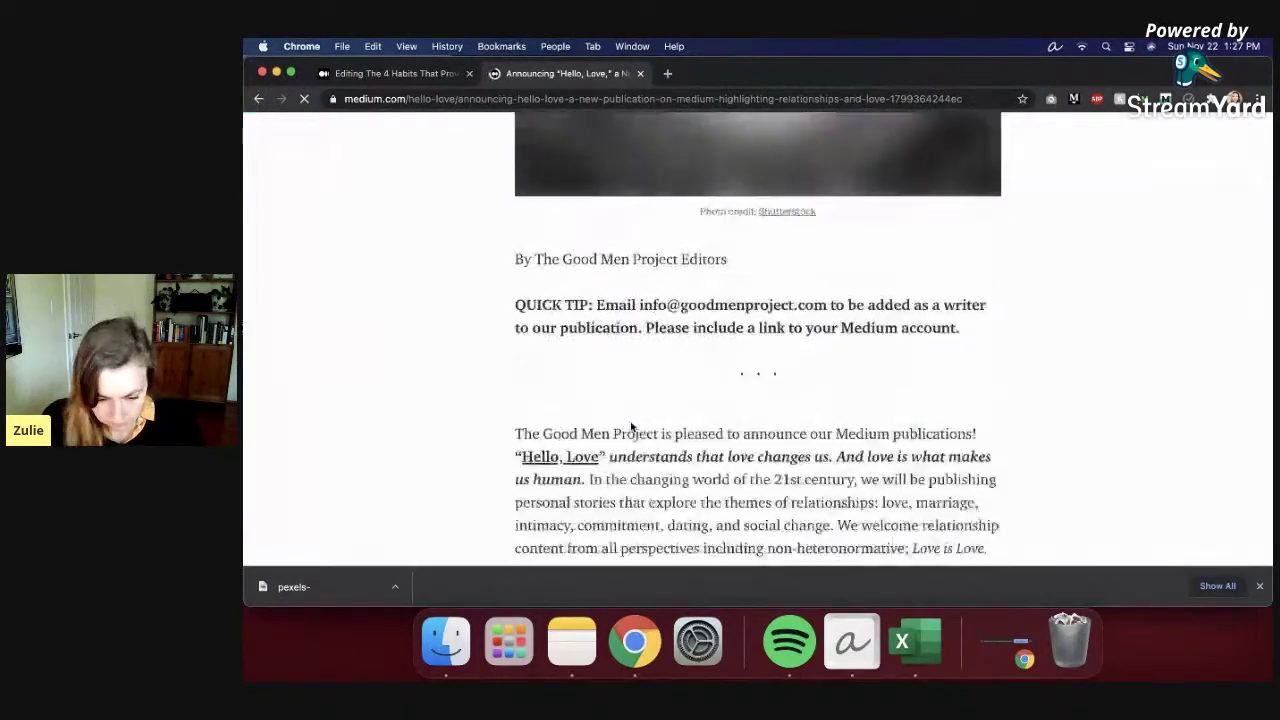
scroll(718, 468, "down", 8)
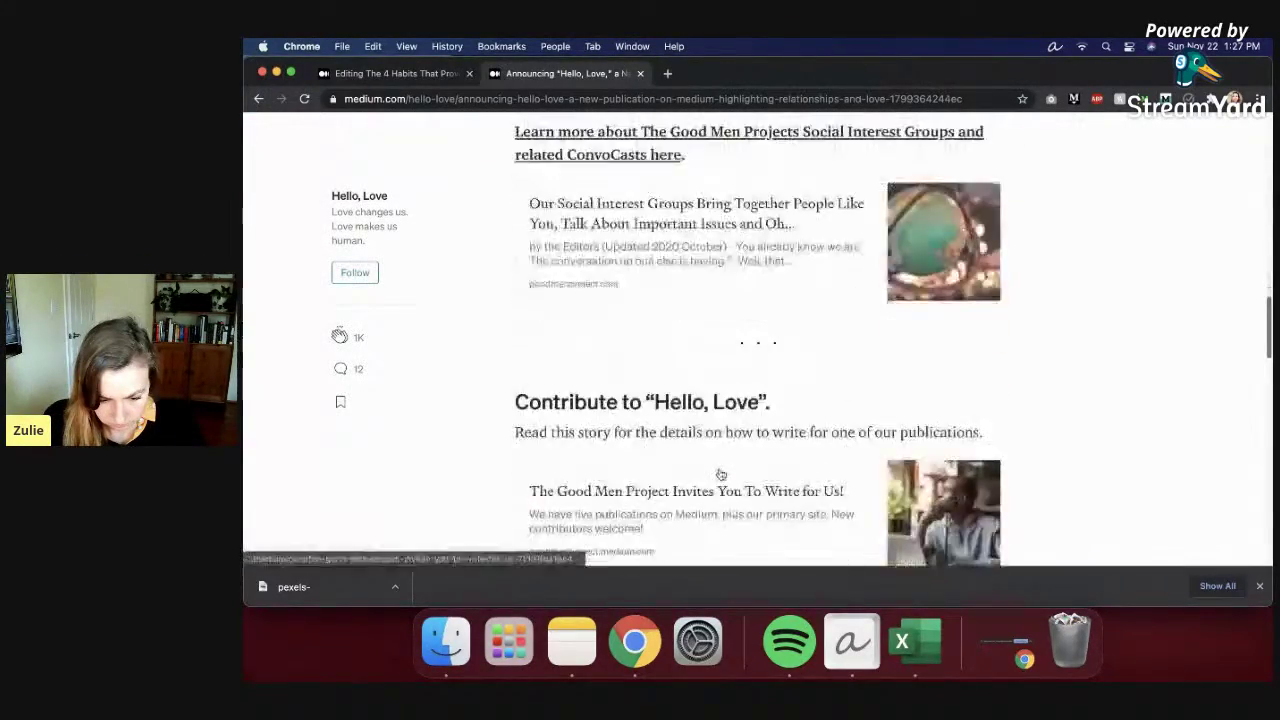
left_click(689, 344)
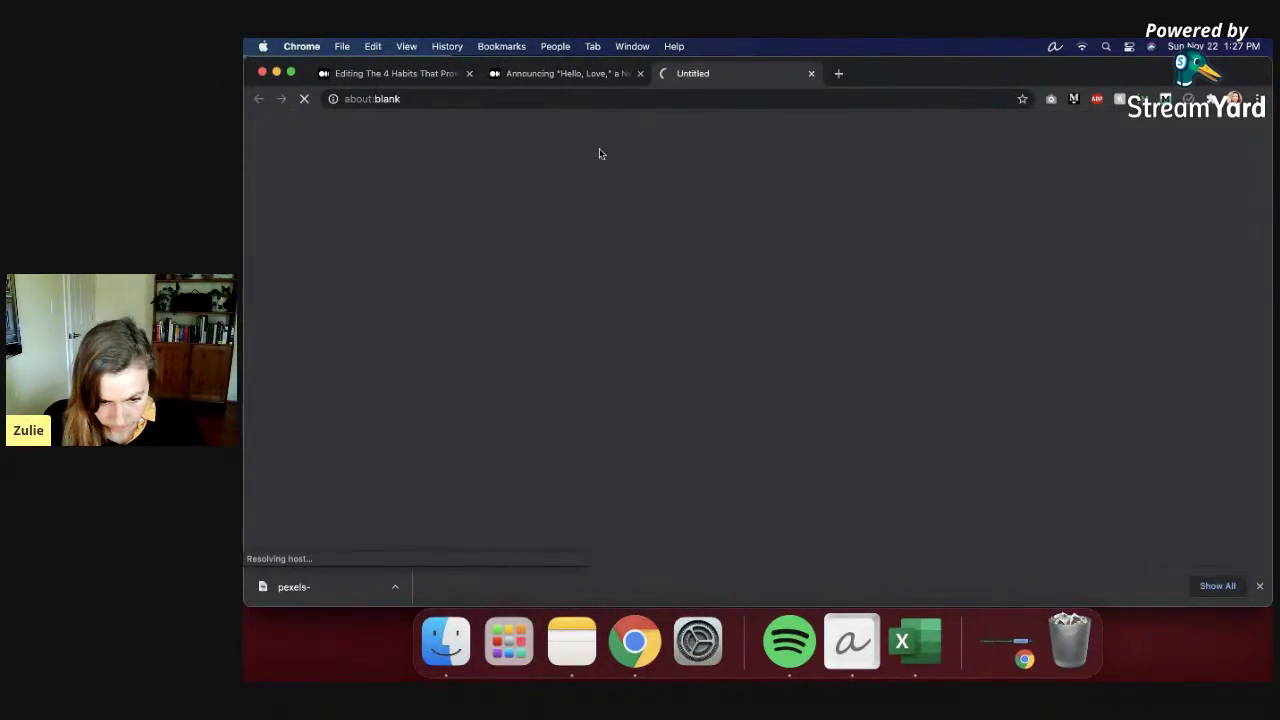
left_click(576, 76)
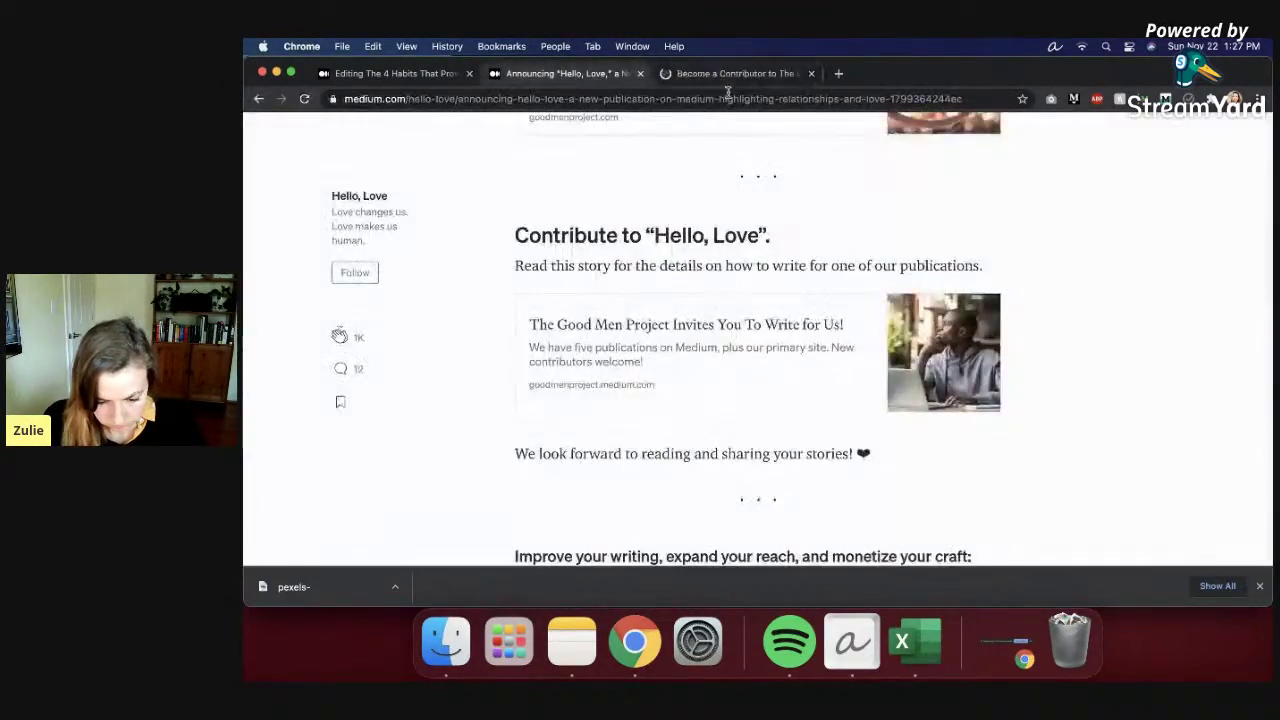
left_click(641, 73)
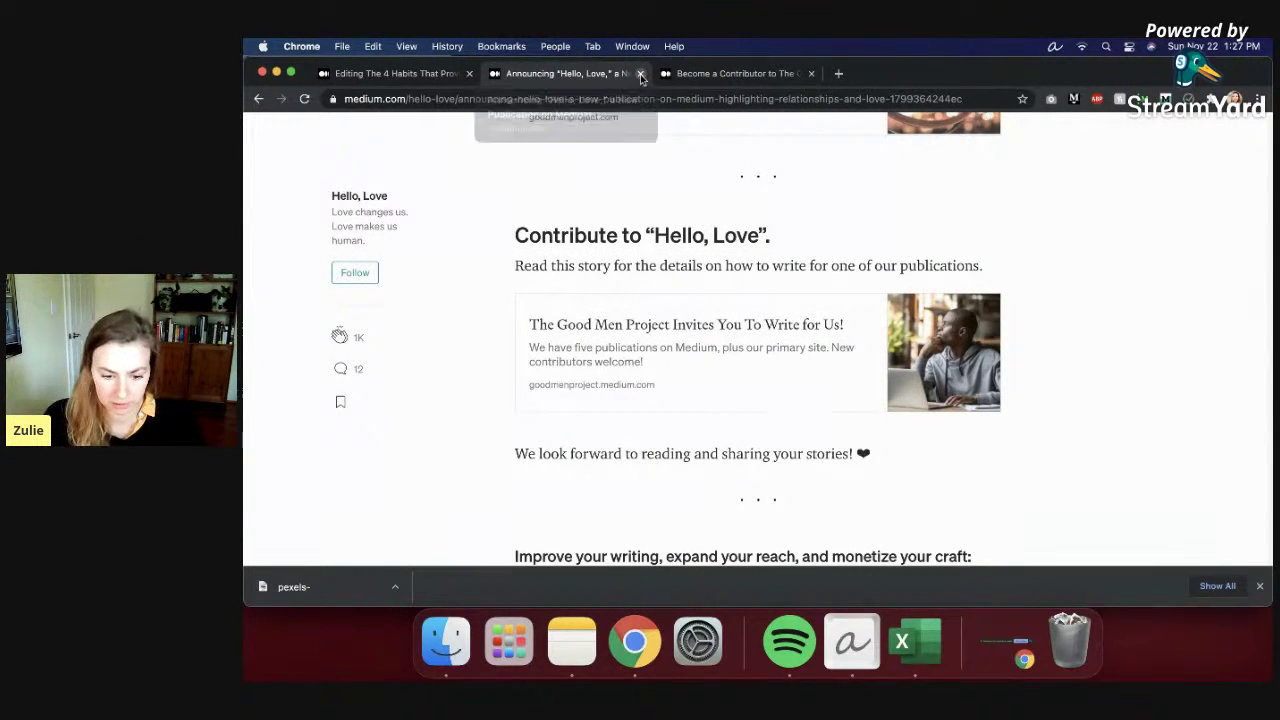
Step: Read through the Good Men Project story for how to be added as a writer and submit a draft to its publications
scroll(698, 449, "down", 8)
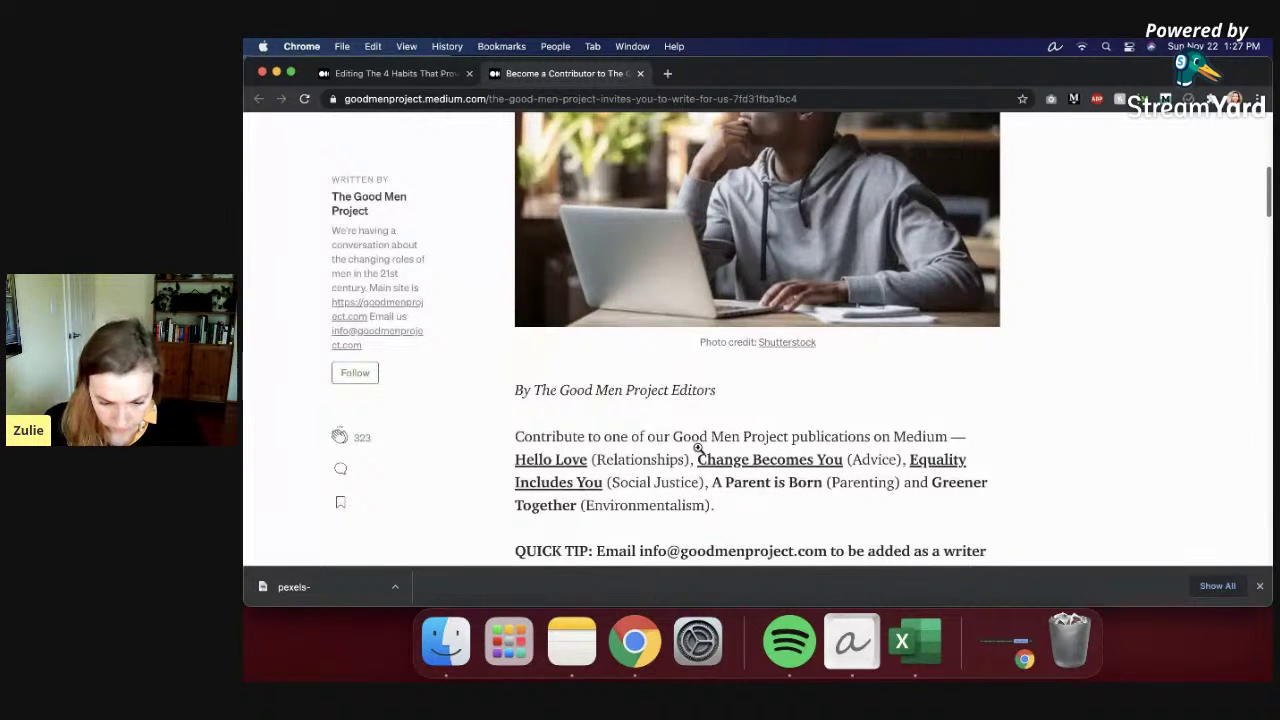
scroll(698, 449, "down", 5)
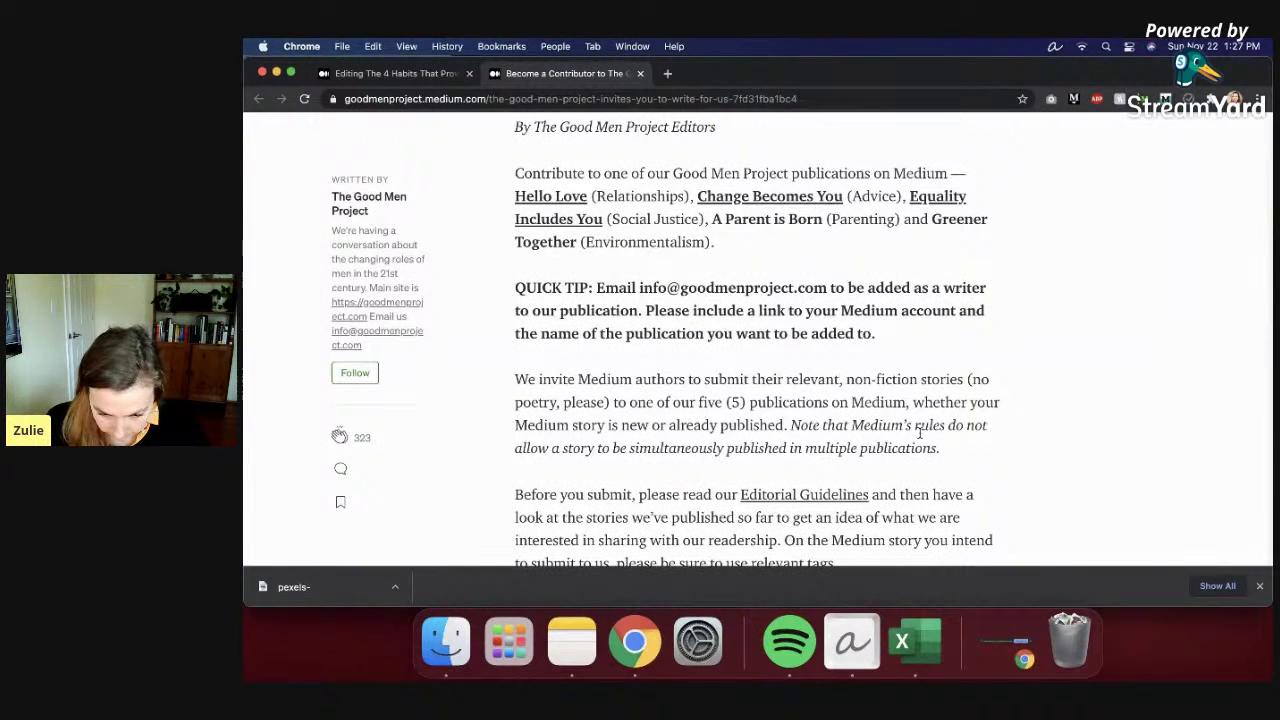
scroll(967, 468, "down", 3)
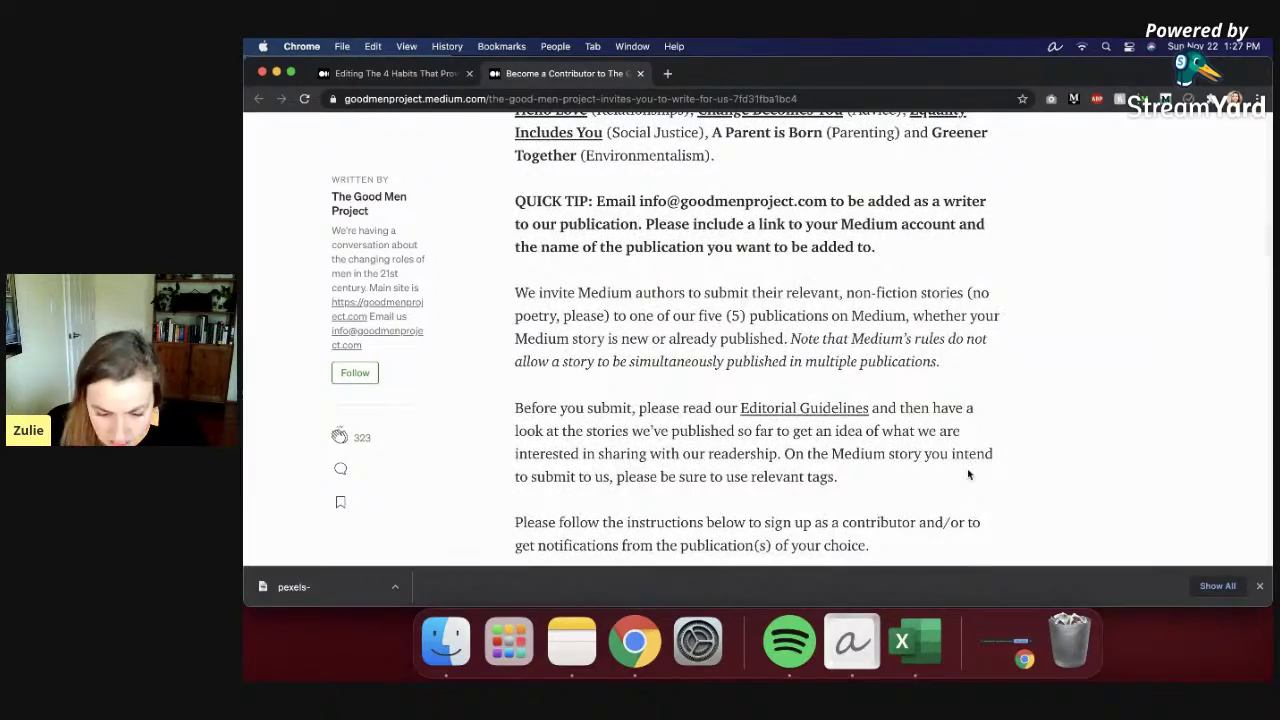
scroll(967, 474, "down", 8)
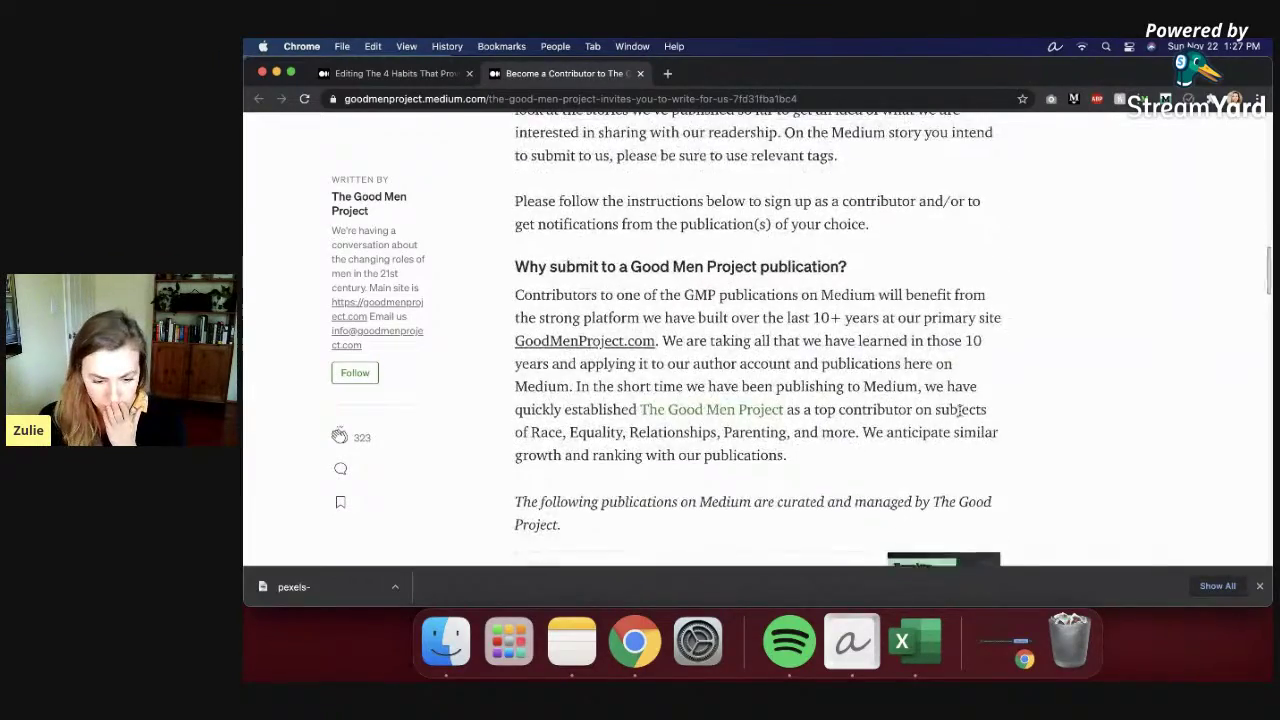
scroll(960, 414, "down", 10)
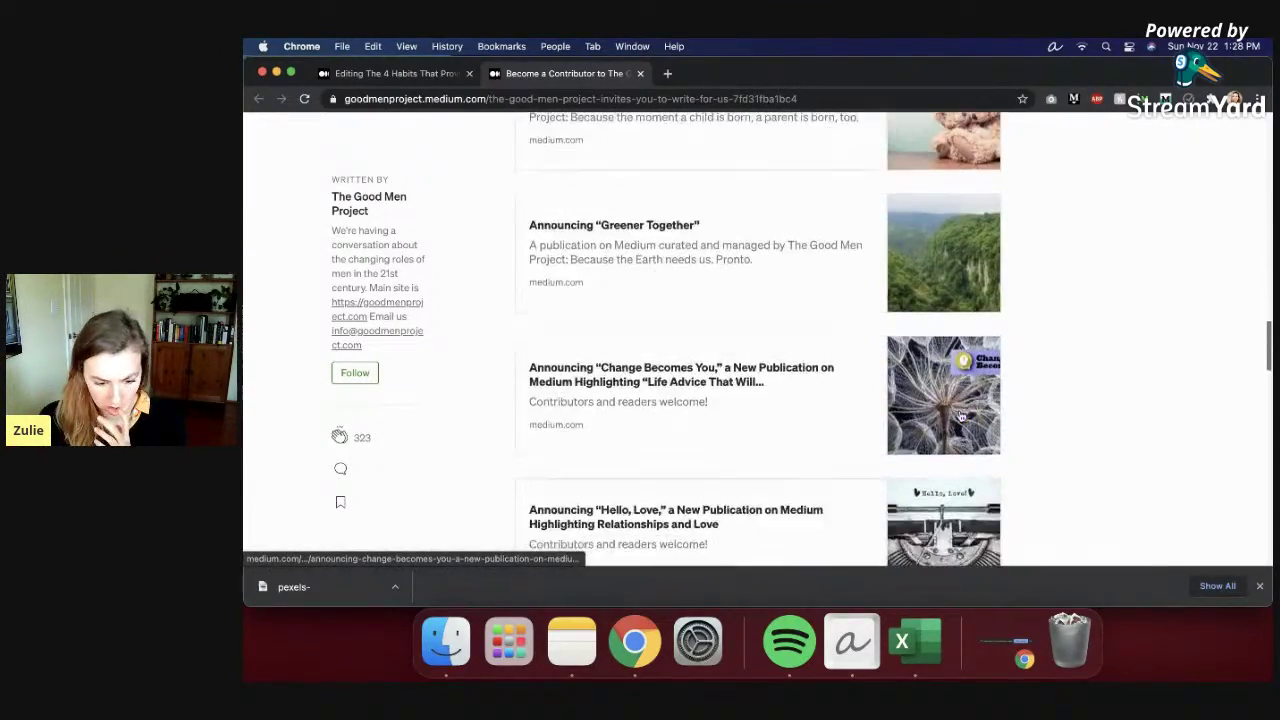
scroll(960, 414, "down", 8)
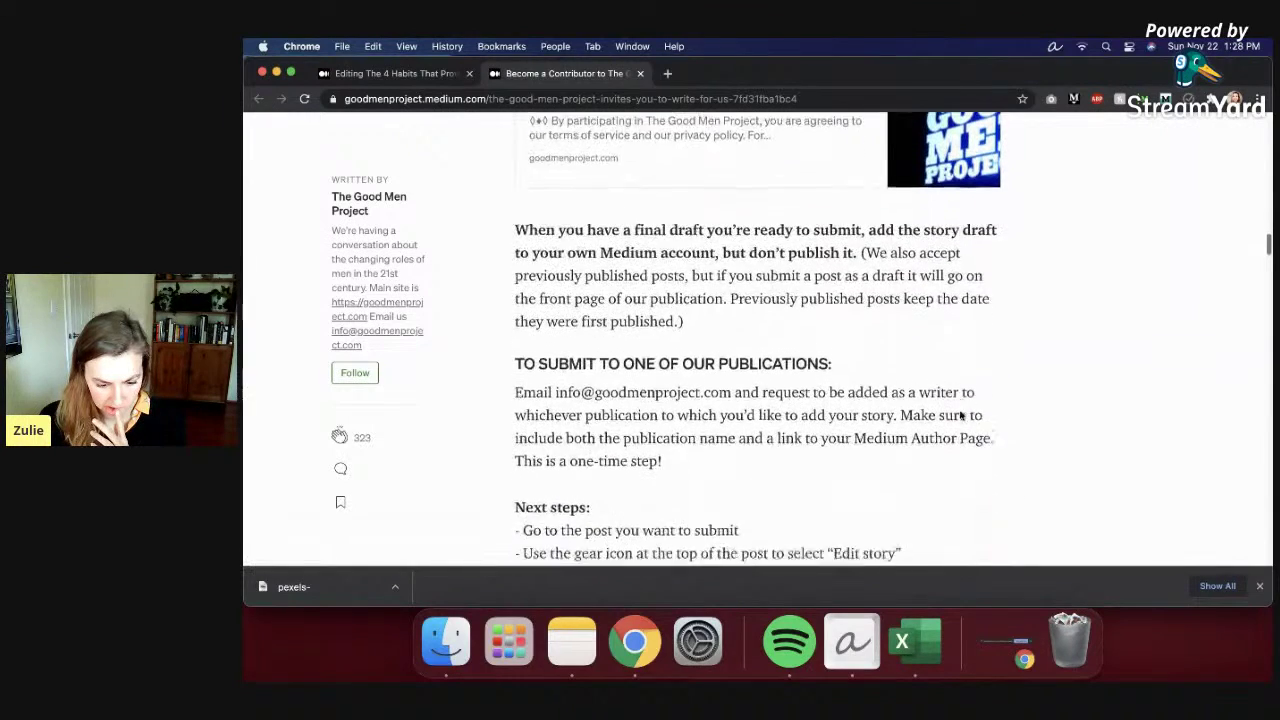
left_click_drag(557, 383, 727, 377)
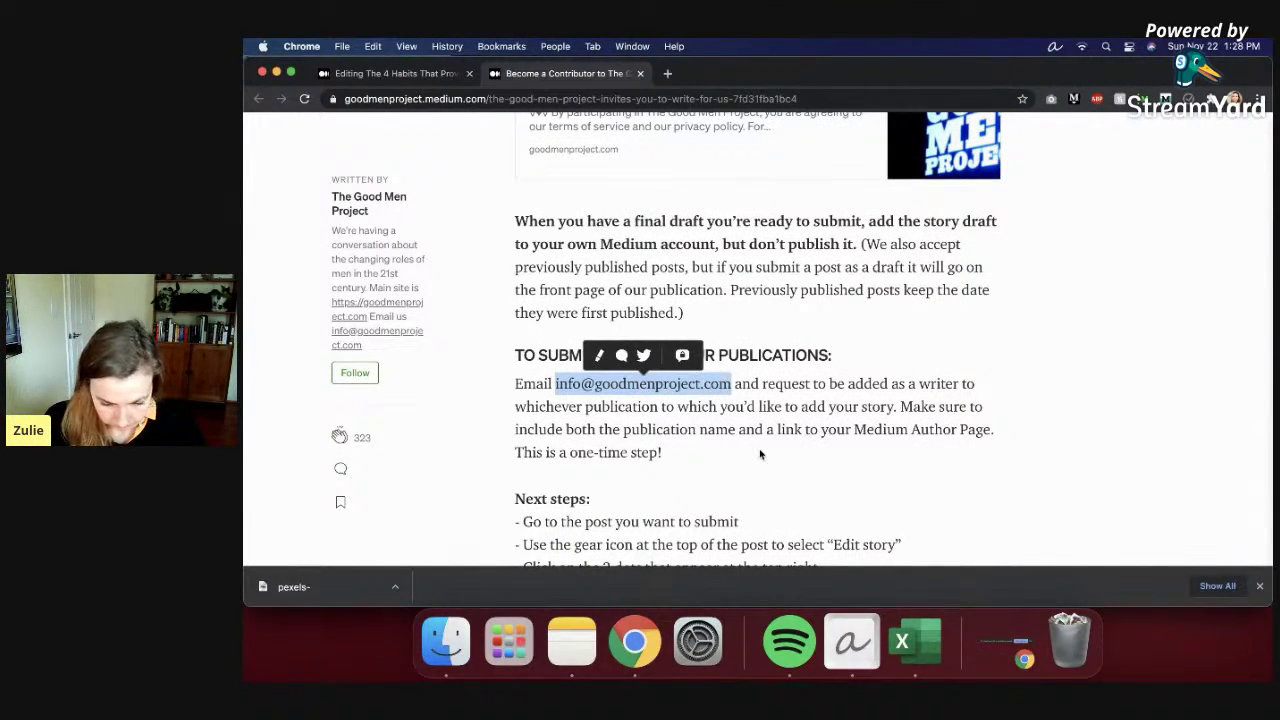
scroll(760, 449, "down", 4)
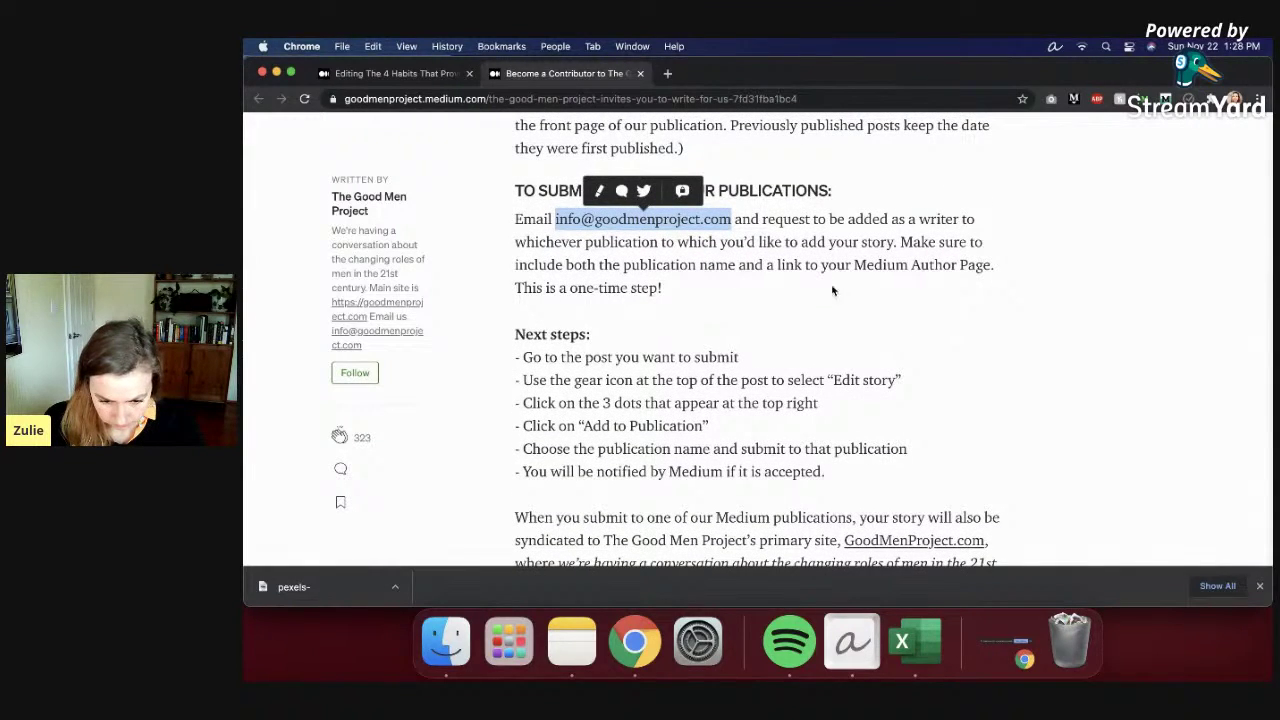
scroll(889, 321, "up", 15)
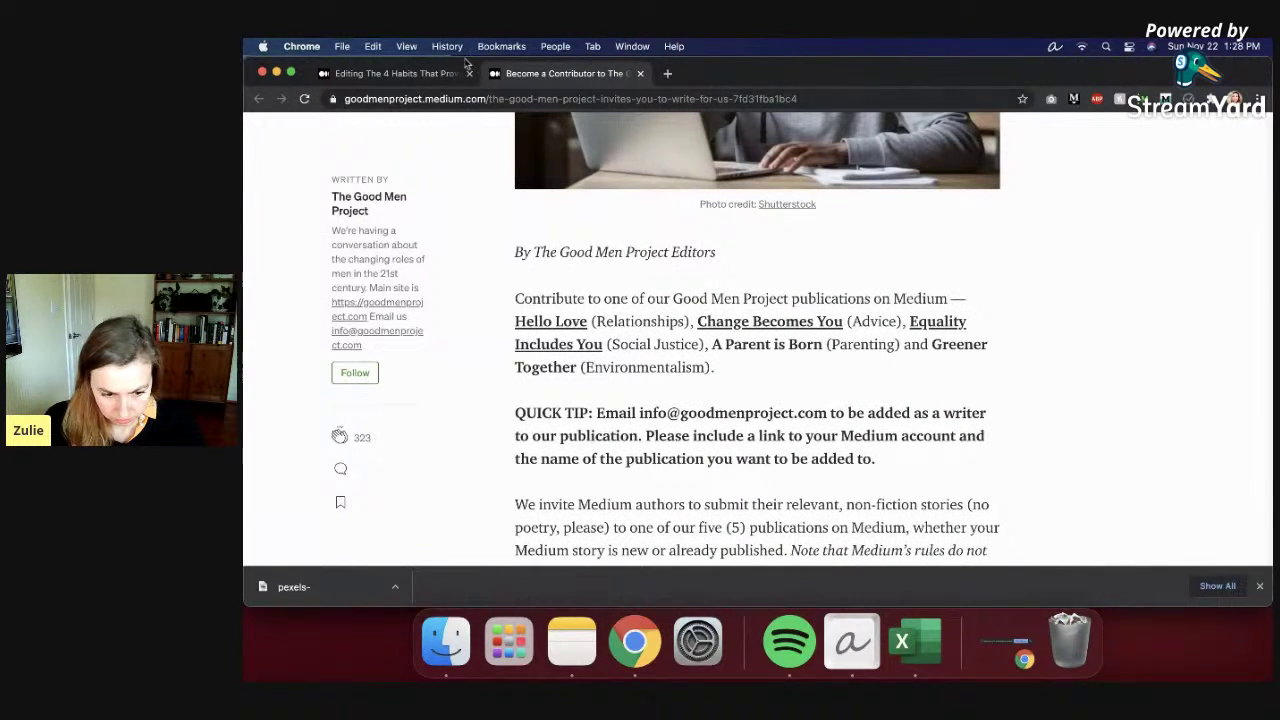
left_click(667, 74)
type("mi")
key("BackSpace")
key("BackSpace")
key("BackSpace")
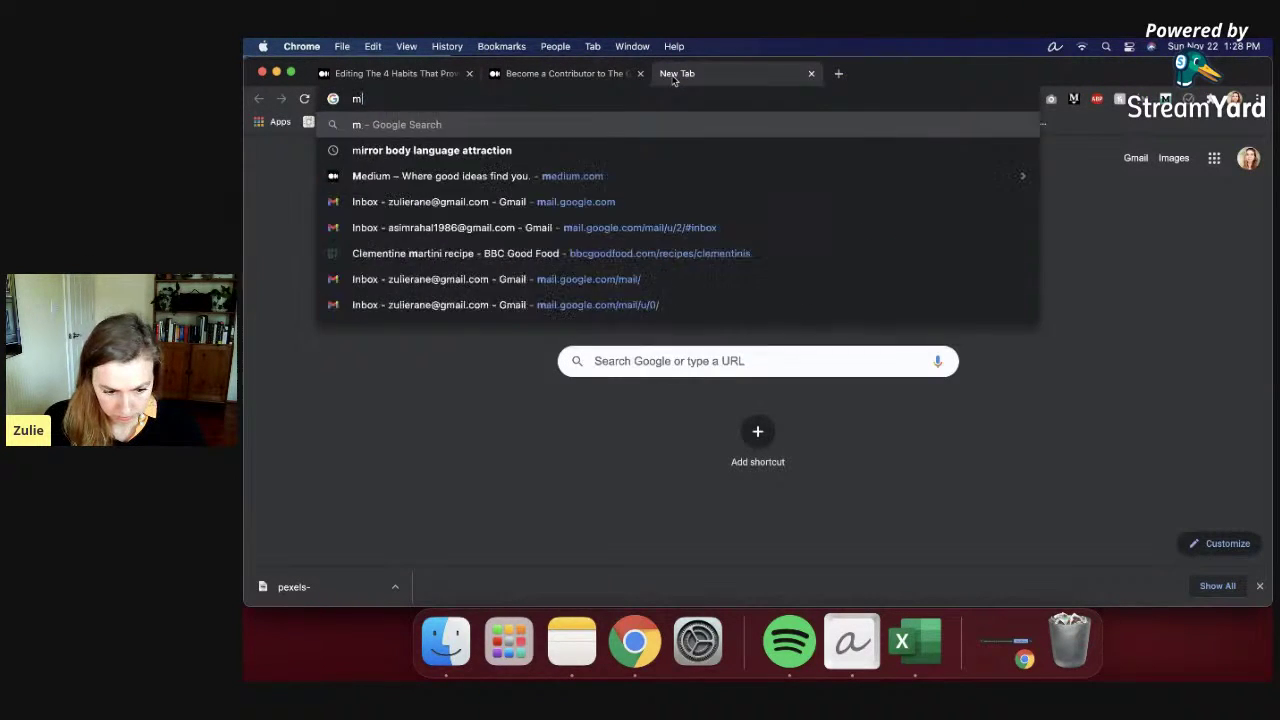
left_click(811, 74)
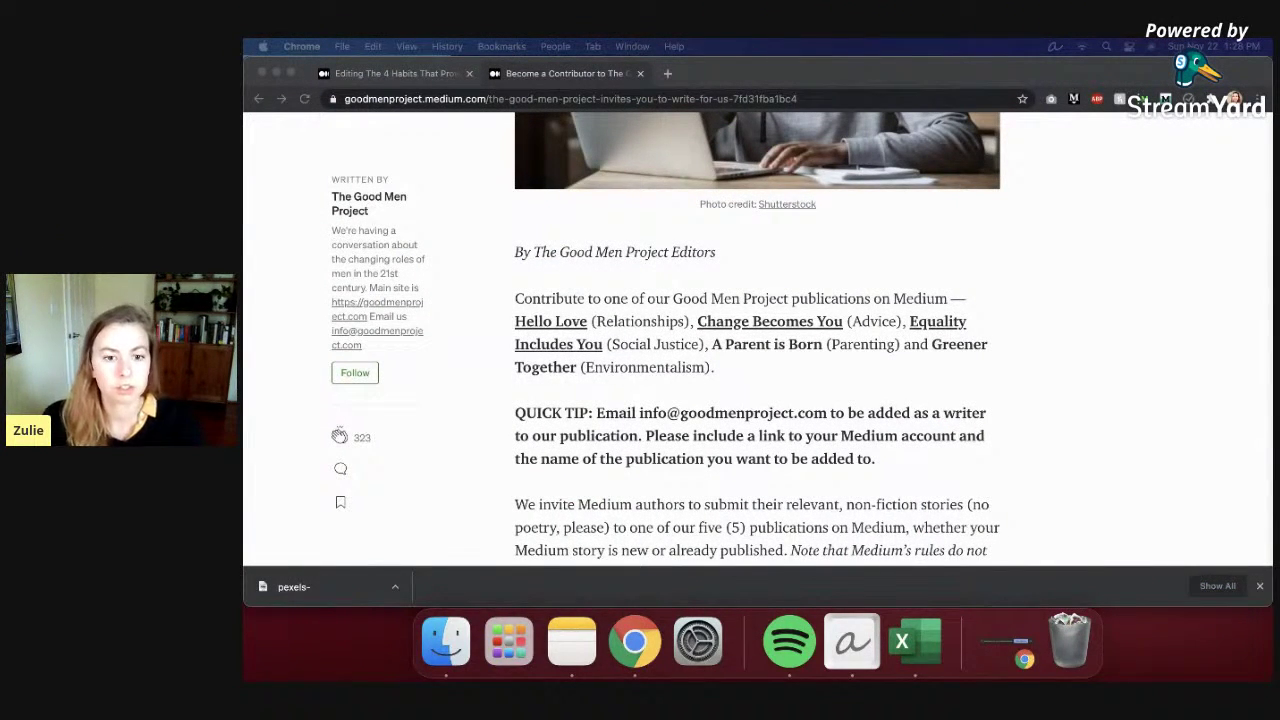
left_click(424, 74)
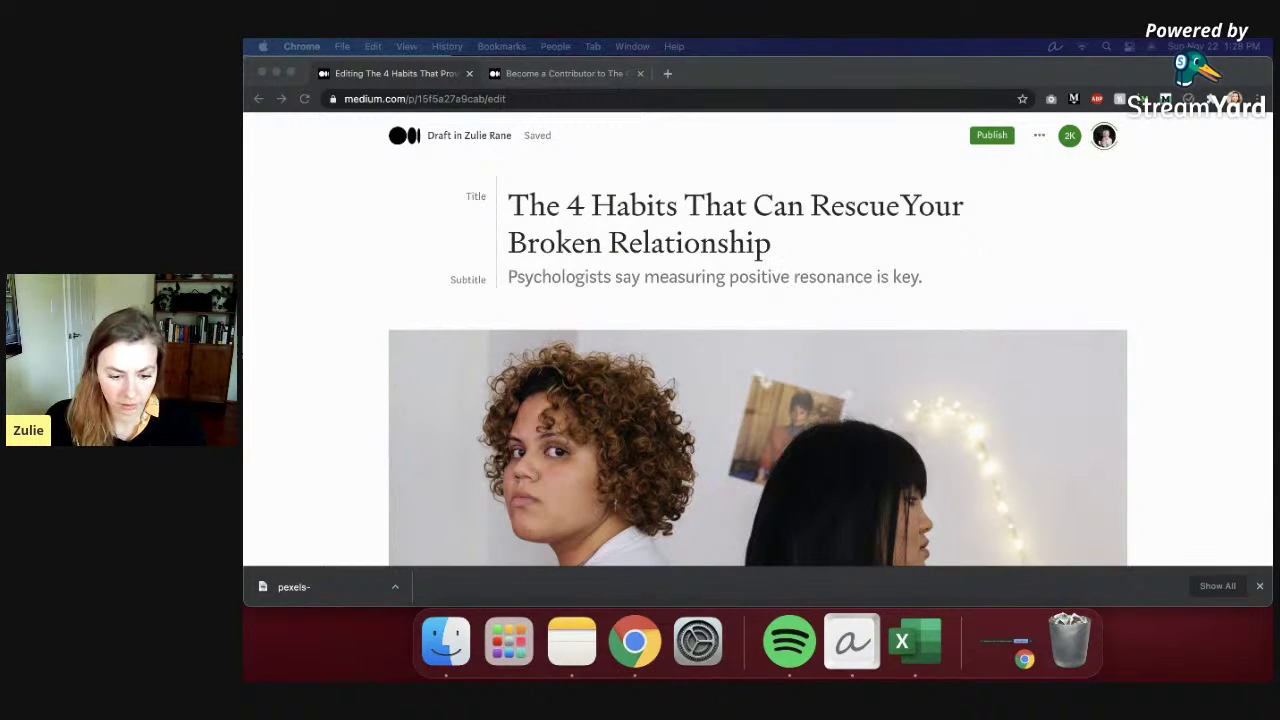
left_click(565, 73)
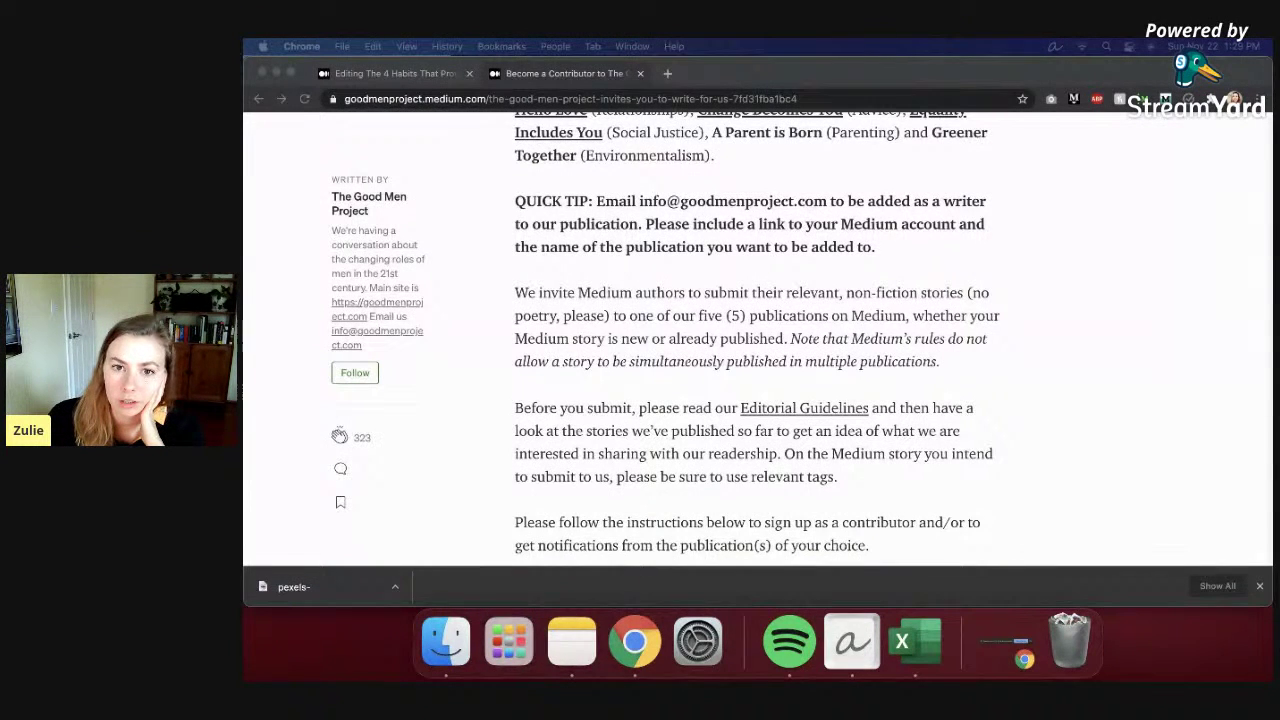
scroll(739, 178, "up", 10)
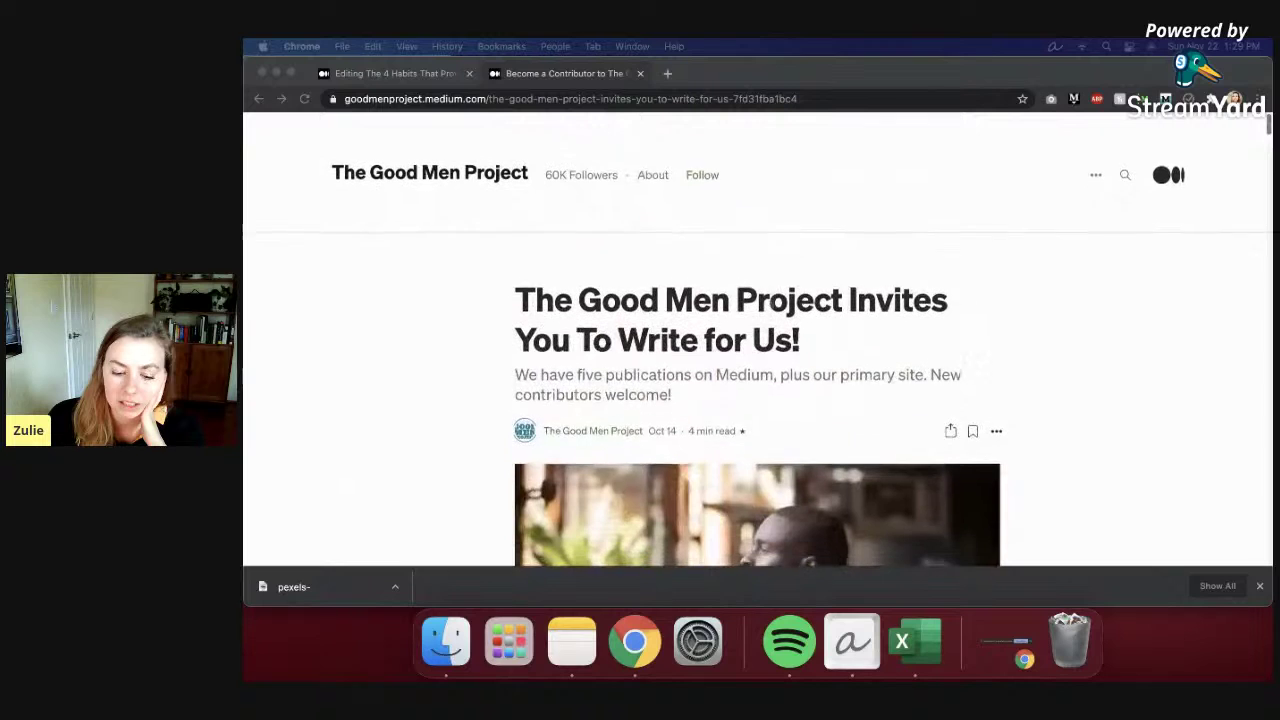
left_click(400, 73)
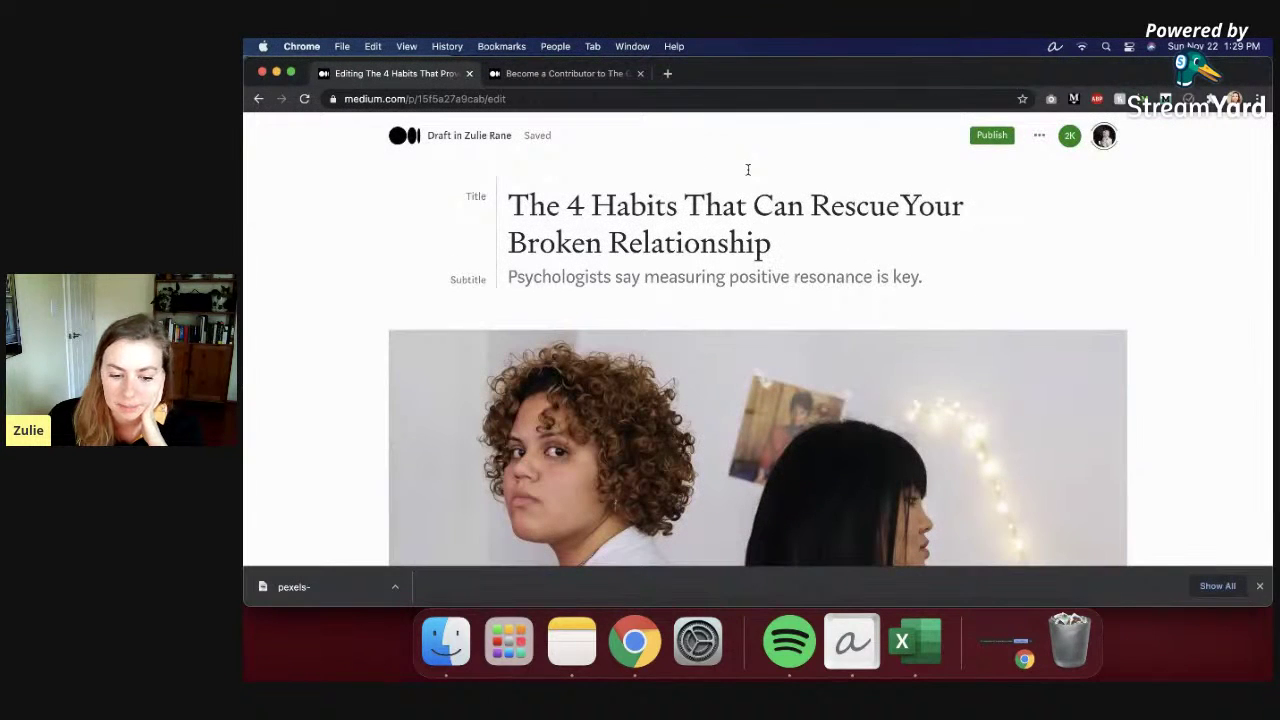
Step: Open Medium's Relationships topic page, medium.com/topic/relationships, in place of the Good Men Project story
left_click(568, 74)
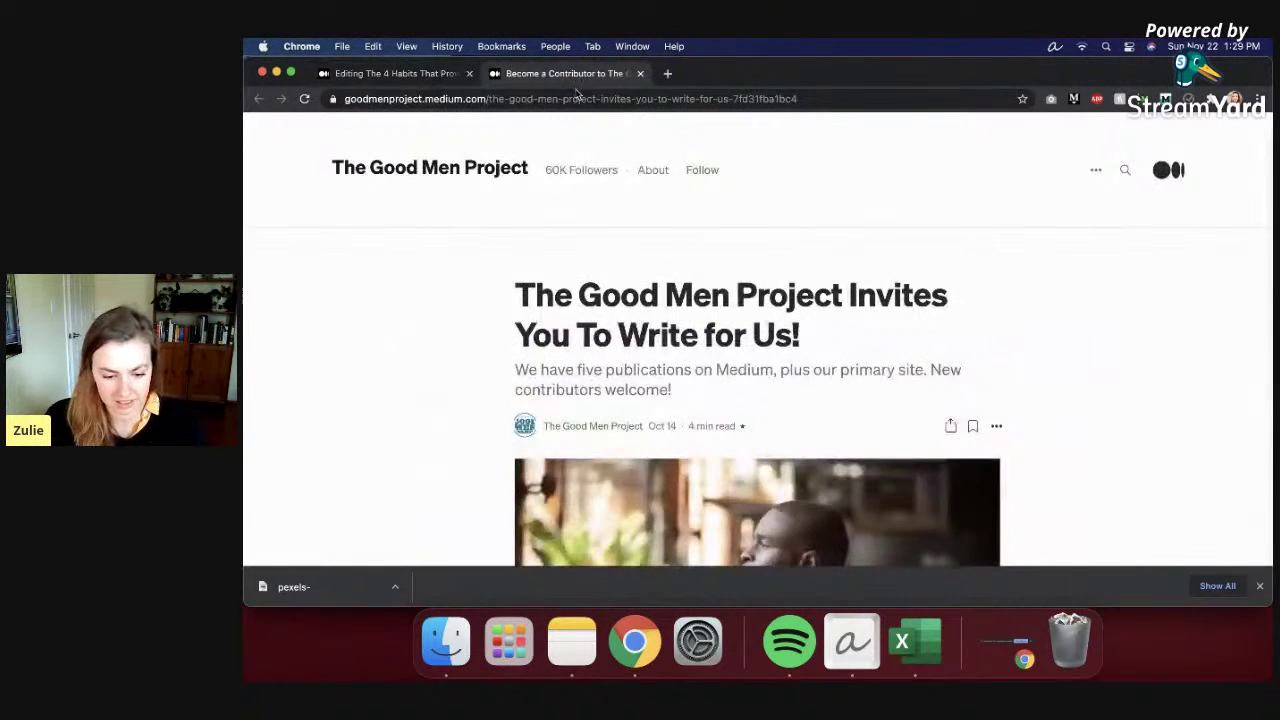
left_click(566, 100)
type("me")
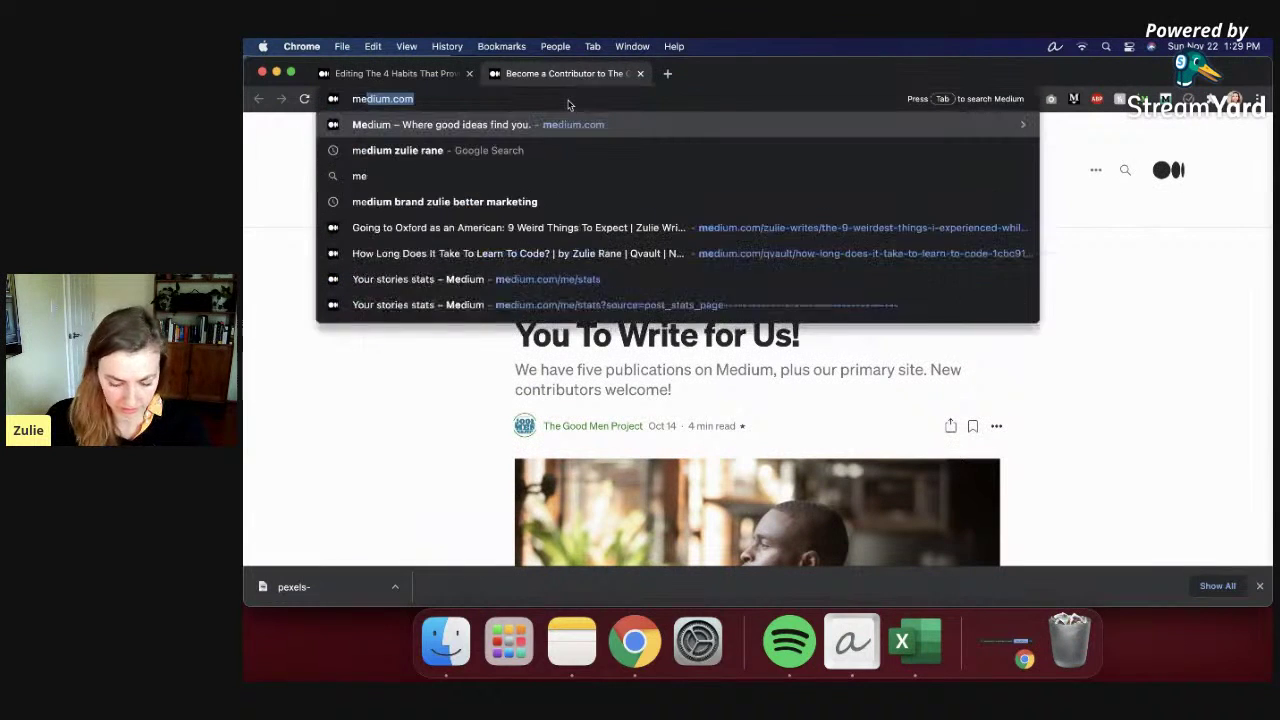
type("dium.com/top")
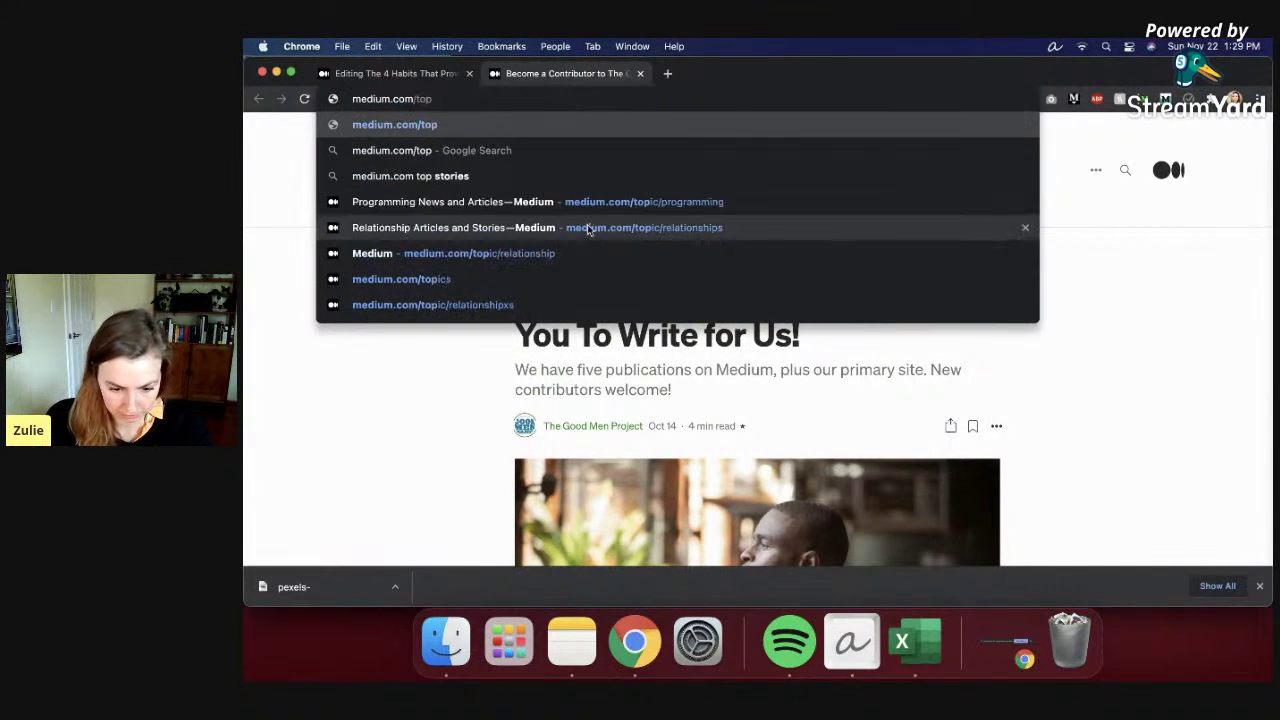
left_click(584, 228)
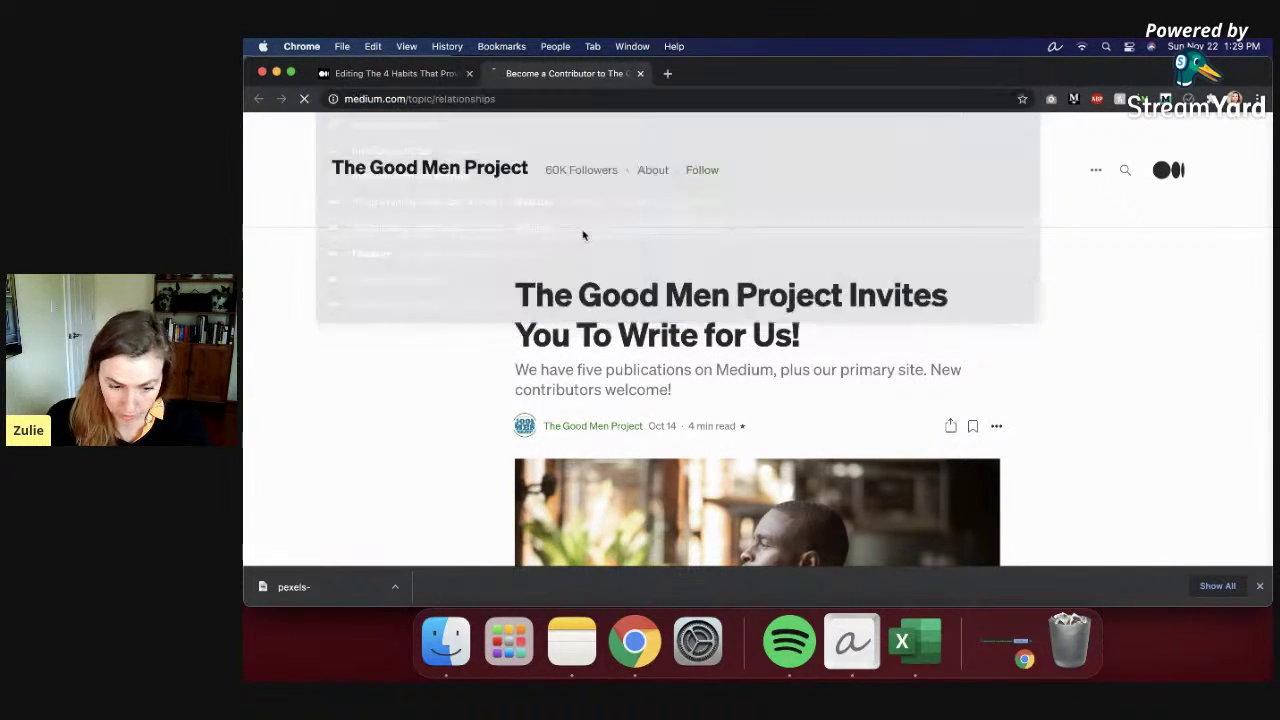
Step: Open the first three stories popular in Relationships separately, moving "How to Starve a Narcissist of Attention" from its own window into the main one
scroll(1035, 330, "down", 5)
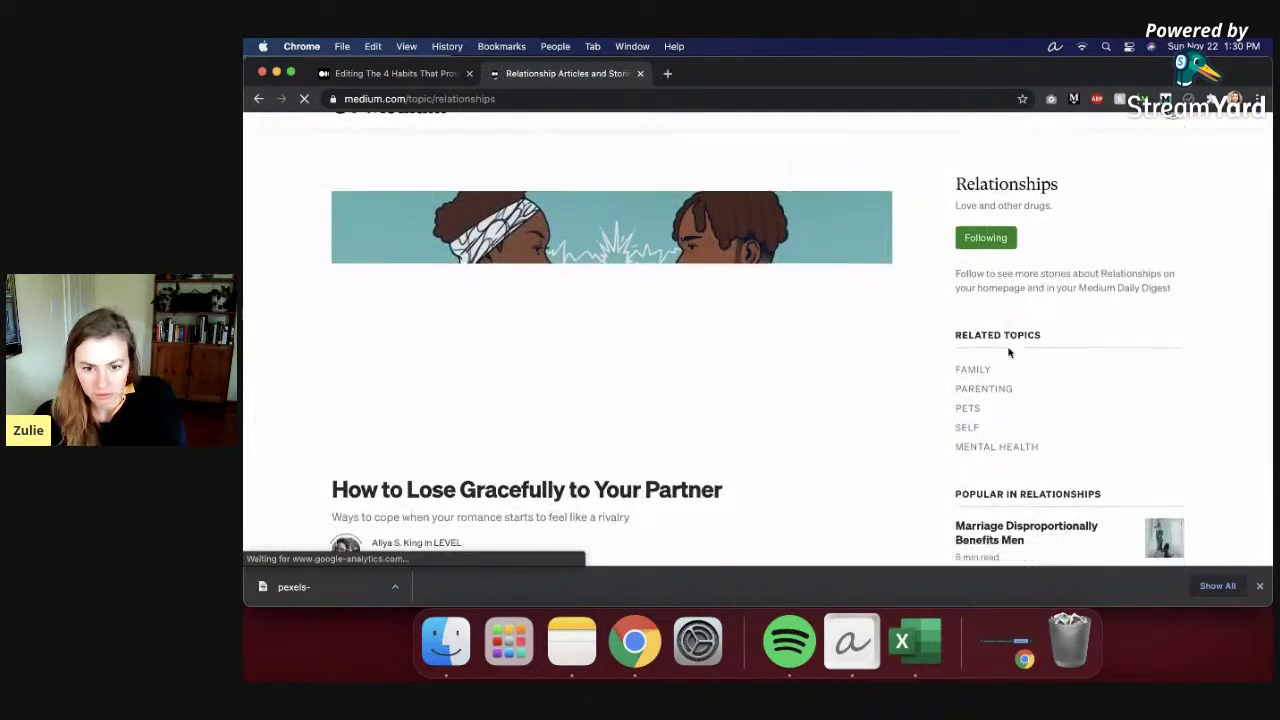
right_click(1015, 337)
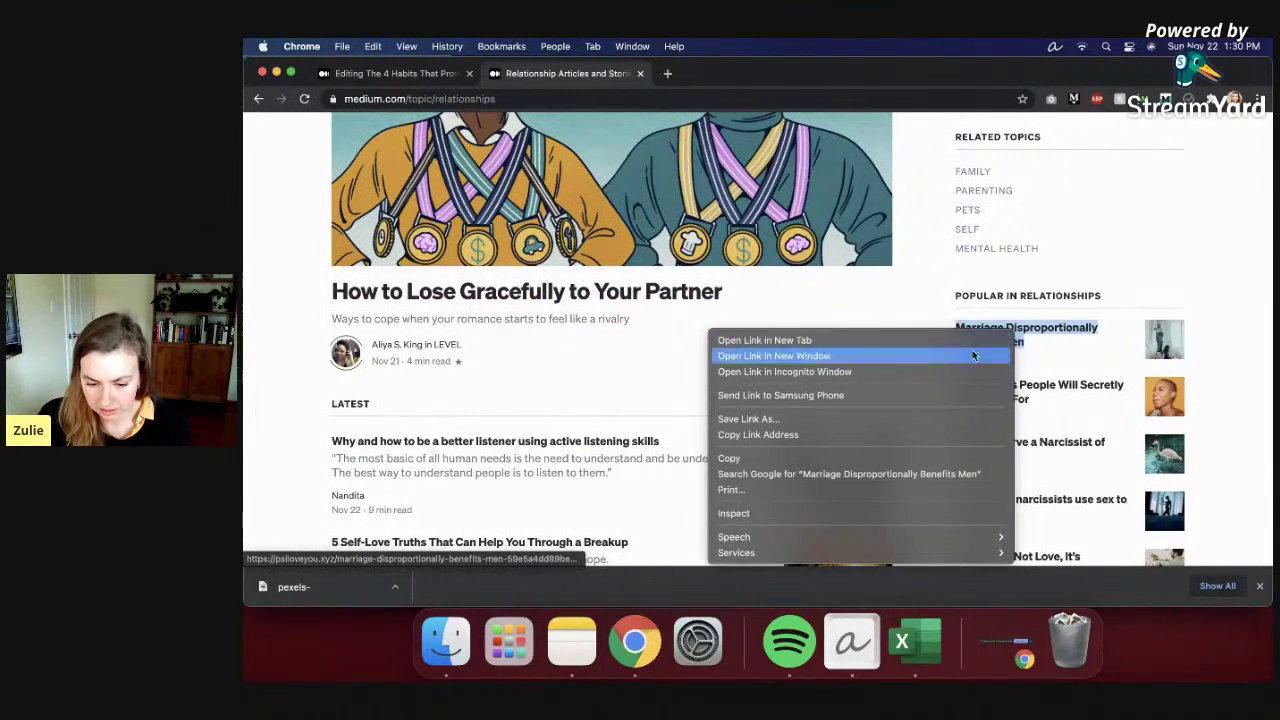
left_click(990, 338)
right_click(980, 390)
left_click(937, 384)
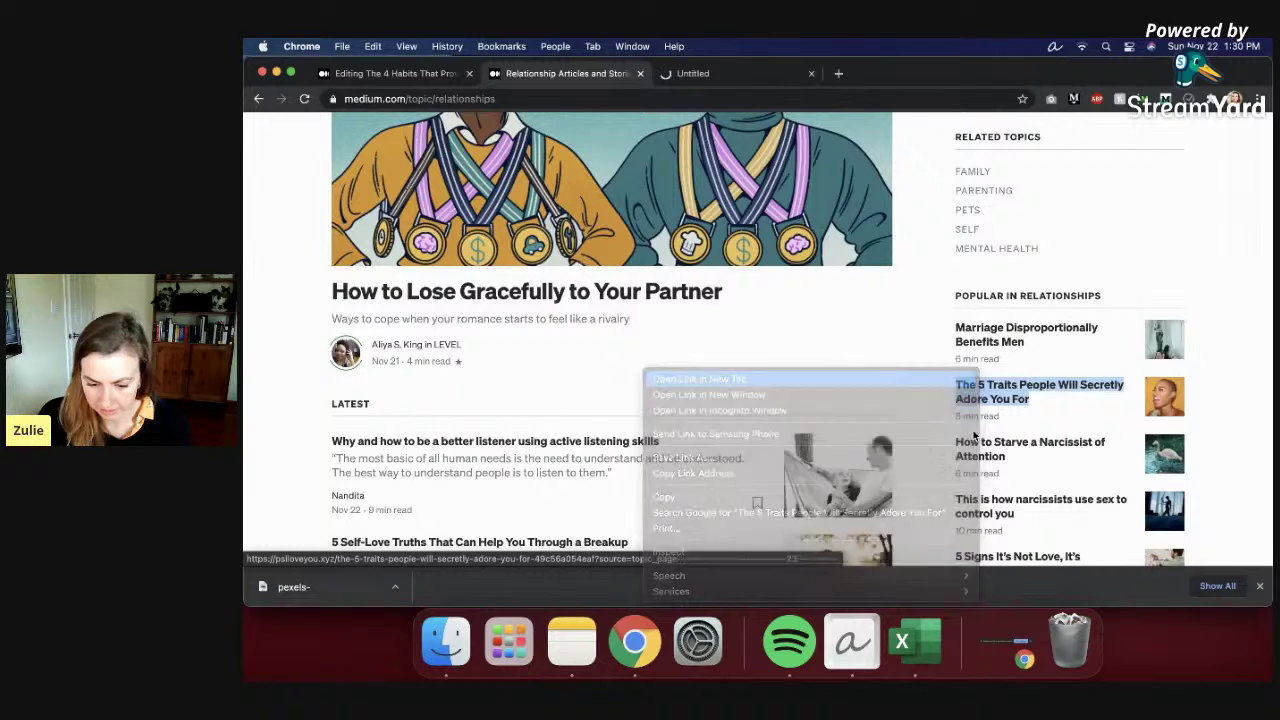
right_click(978, 448)
left_click(909, 391)
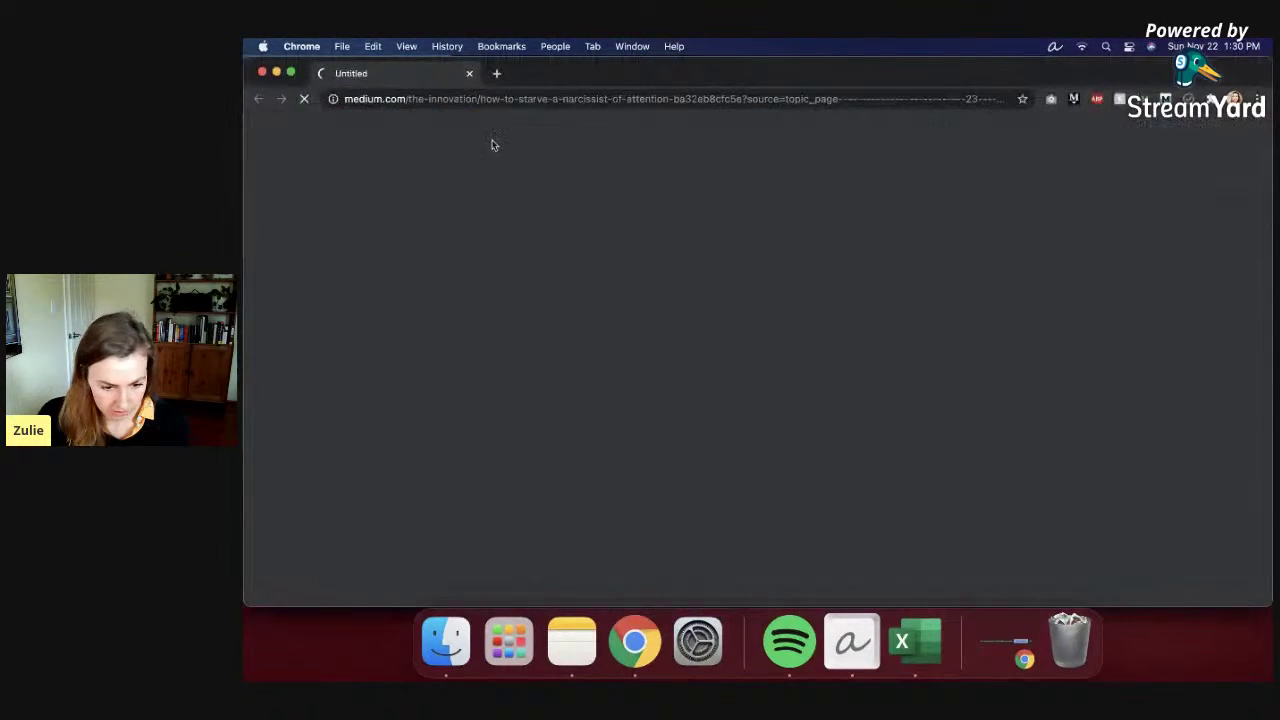
left_click_drag(428, 80, 824, 93)
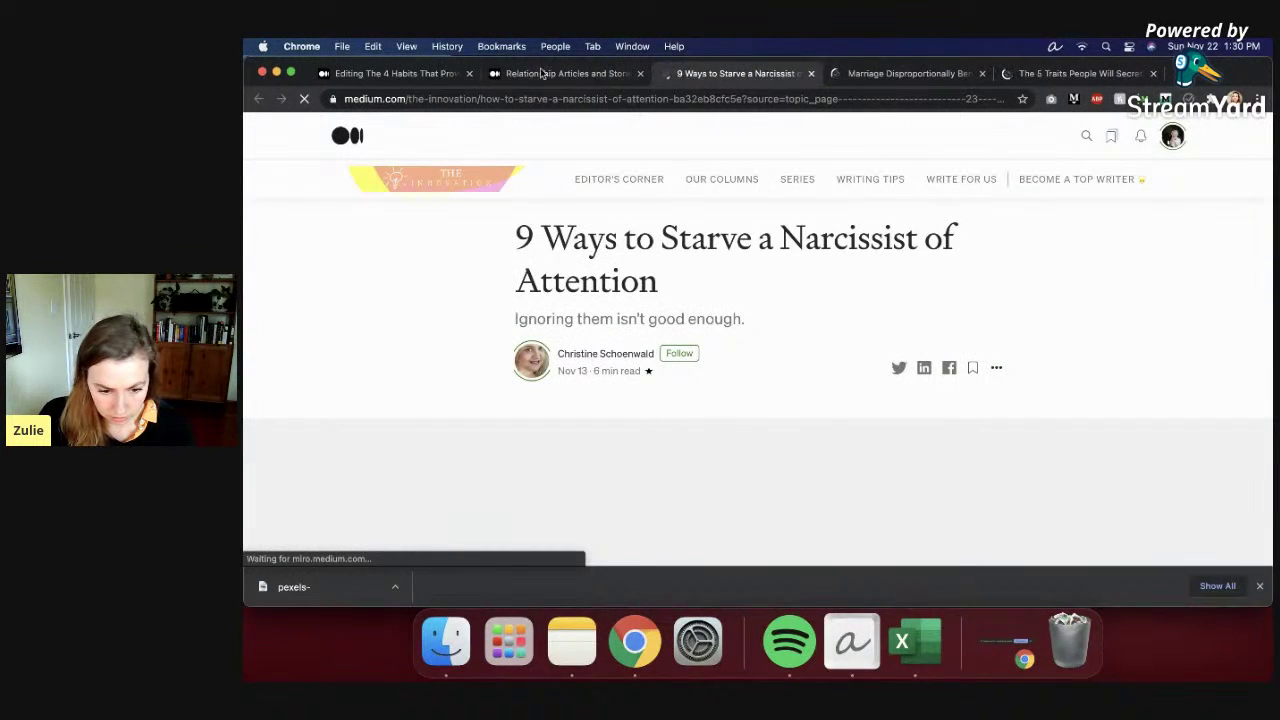
Step: Open the last two popular Relationships stories, on narcissists using sex to control you and on enmeshment, in new tabs
left_click(535, 80)
scroll(1000, 420, "down", 2)
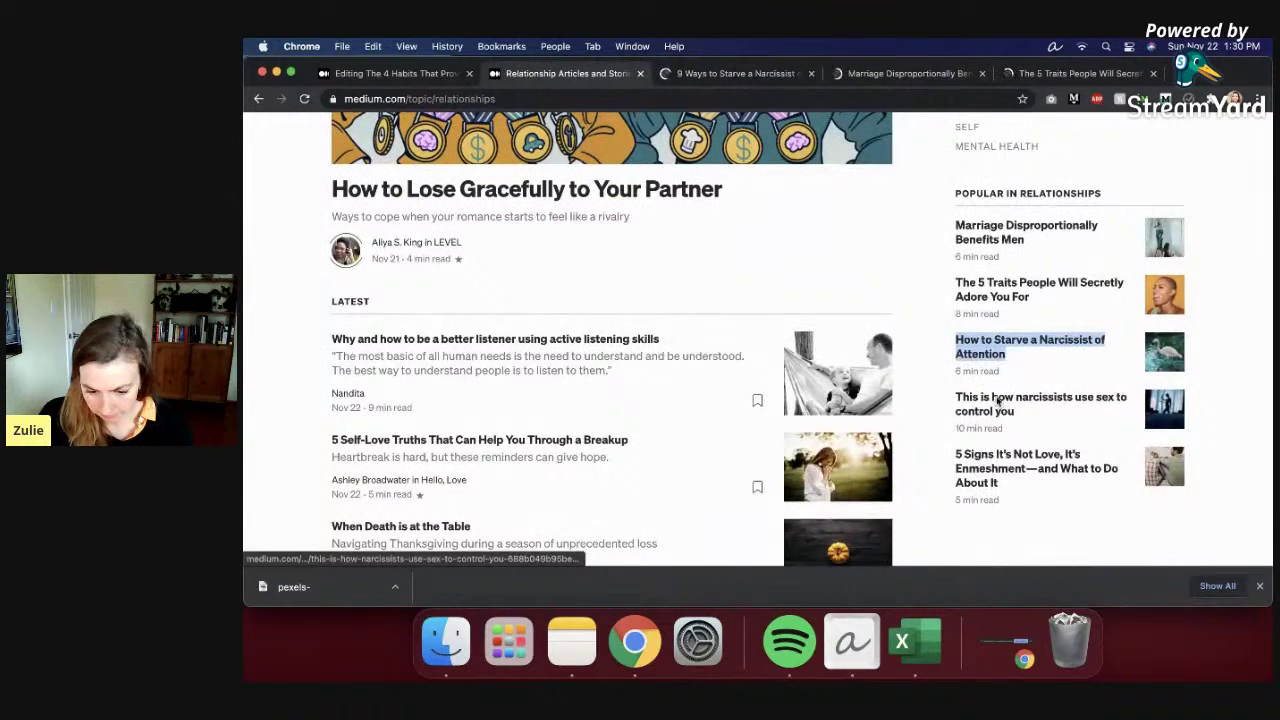
right_click(990, 400)
left_click(960, 382)
right_click(1016, 460)
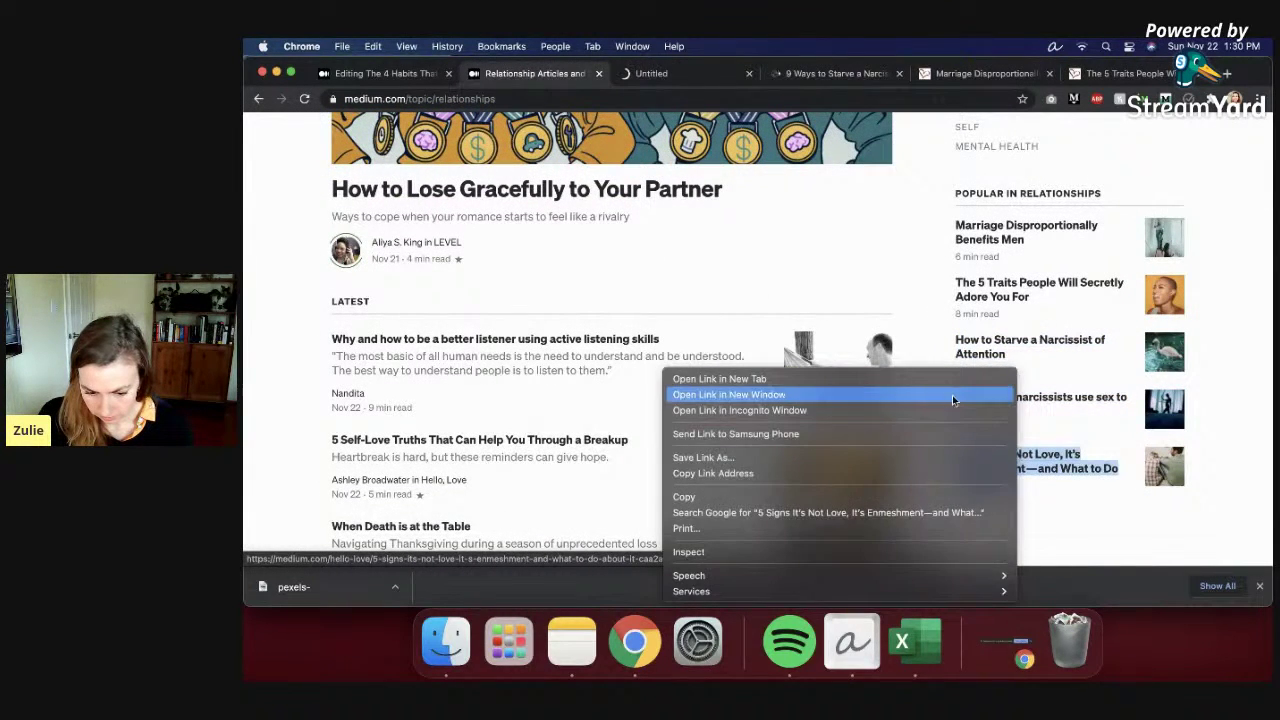
left_click(943, 380)
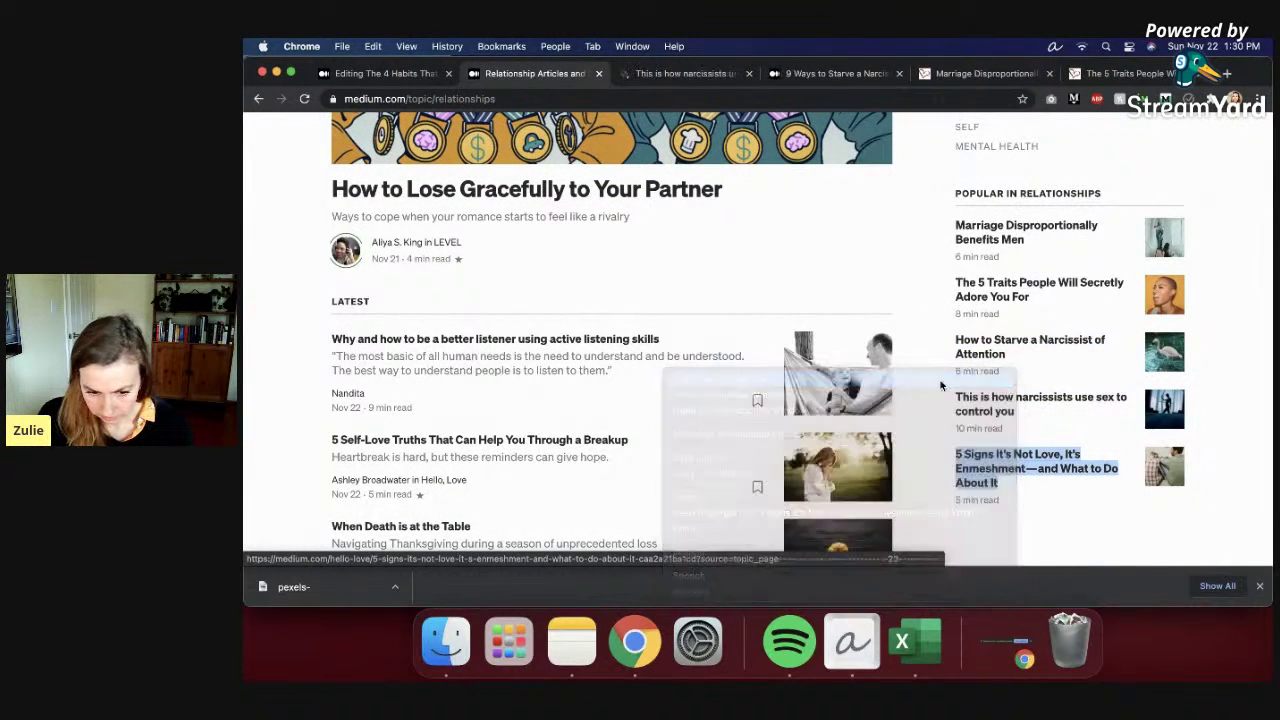
Step: Check which publication ran "This is how narcissists use sex to control you" and close that story
left_click(630, 76)
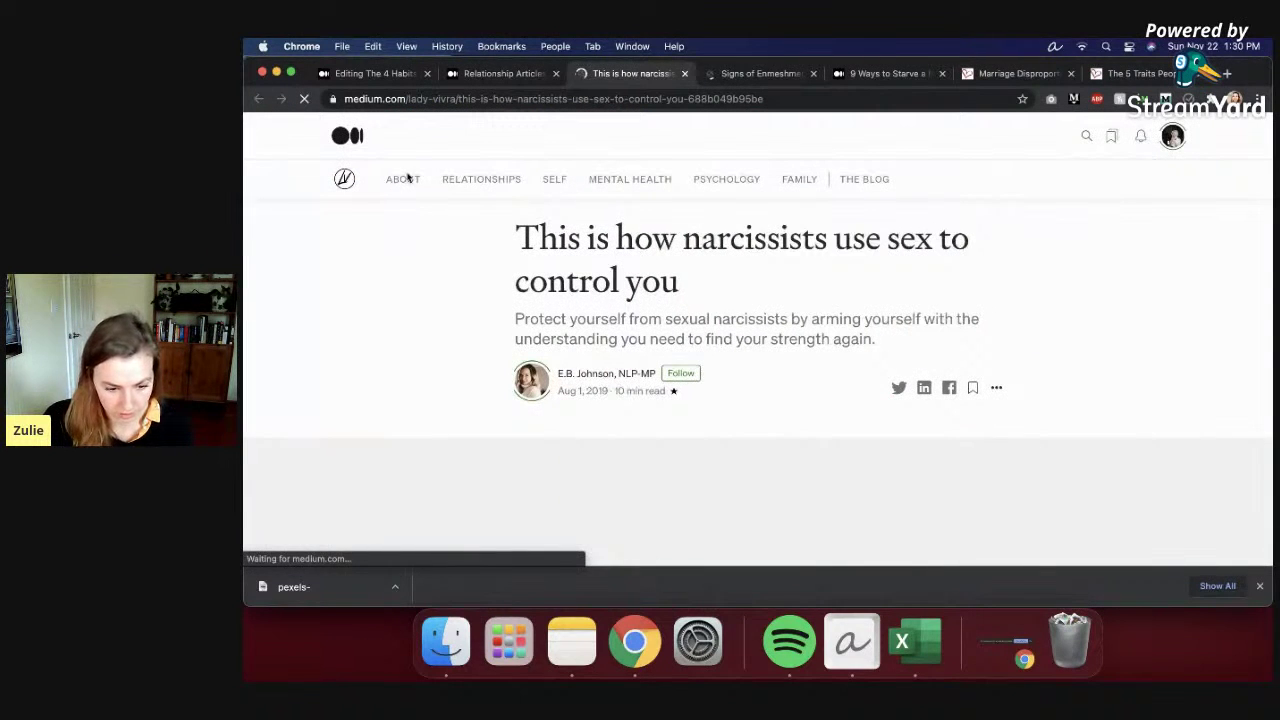
scroll(767, 394, "down", 2)
scroll(767, 394, "up", 2)
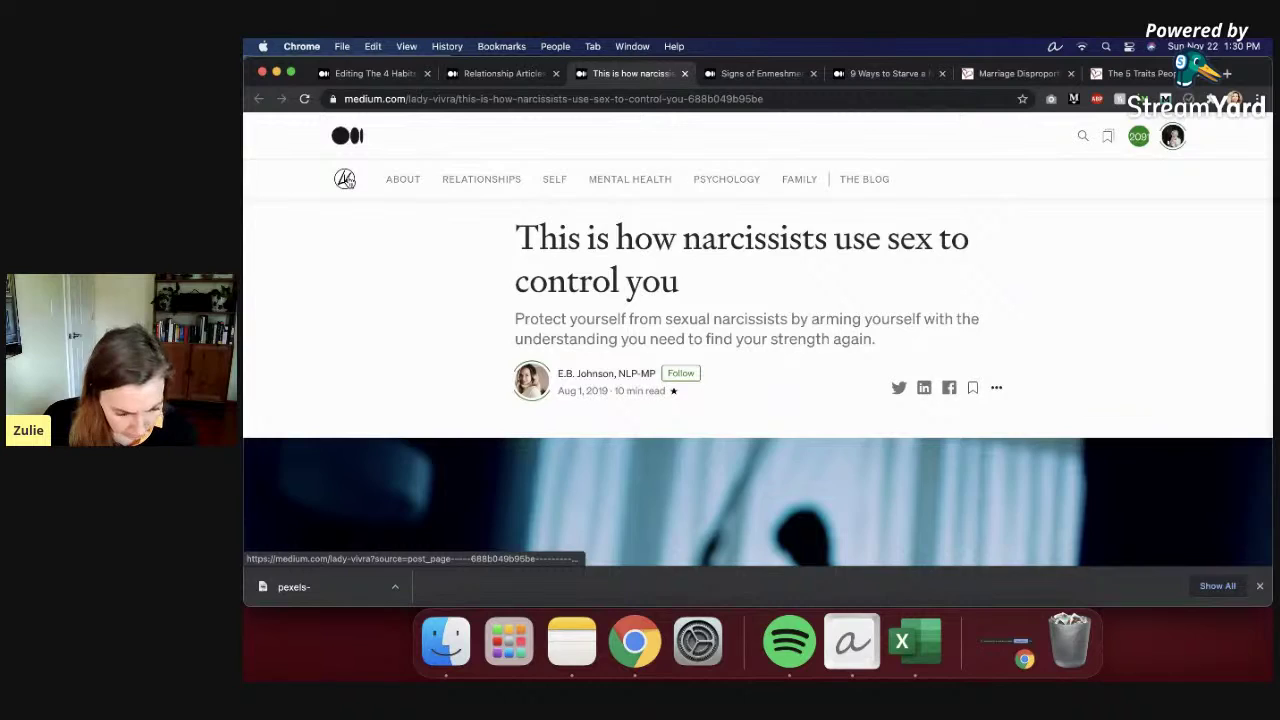
scroll(358, 229, "down", 10)
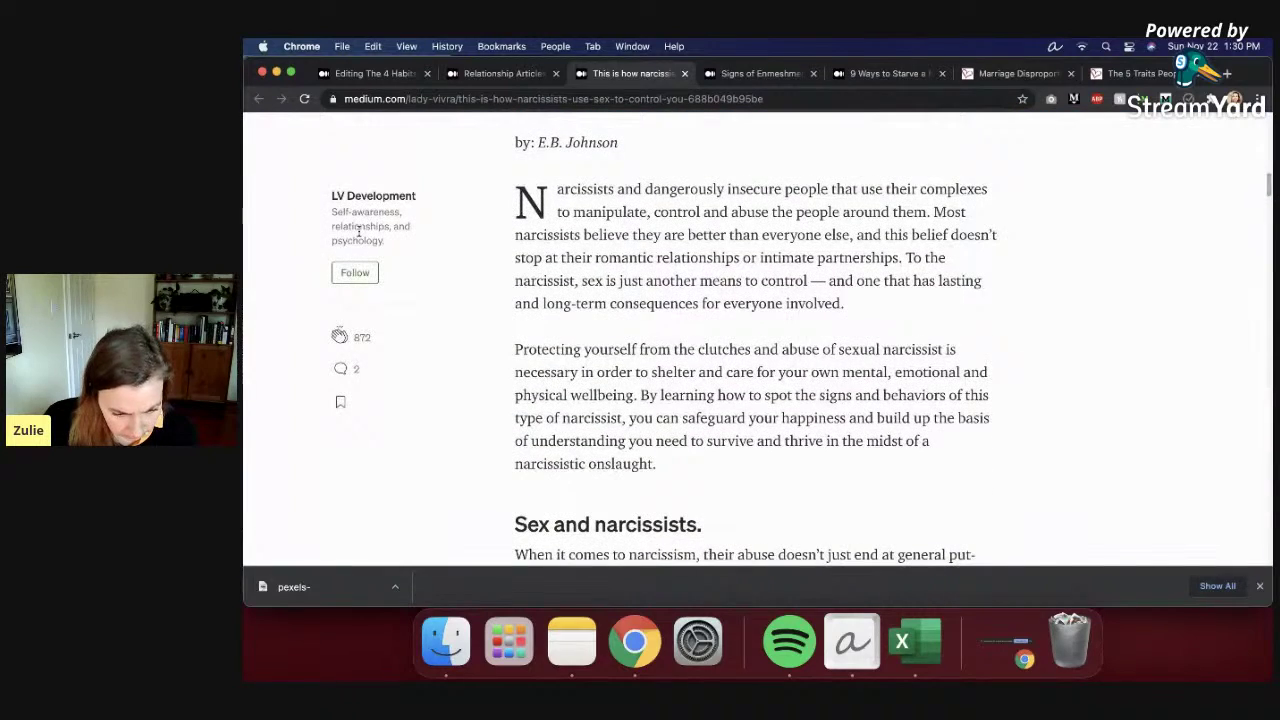
scroll(560, 192, "up", 10)
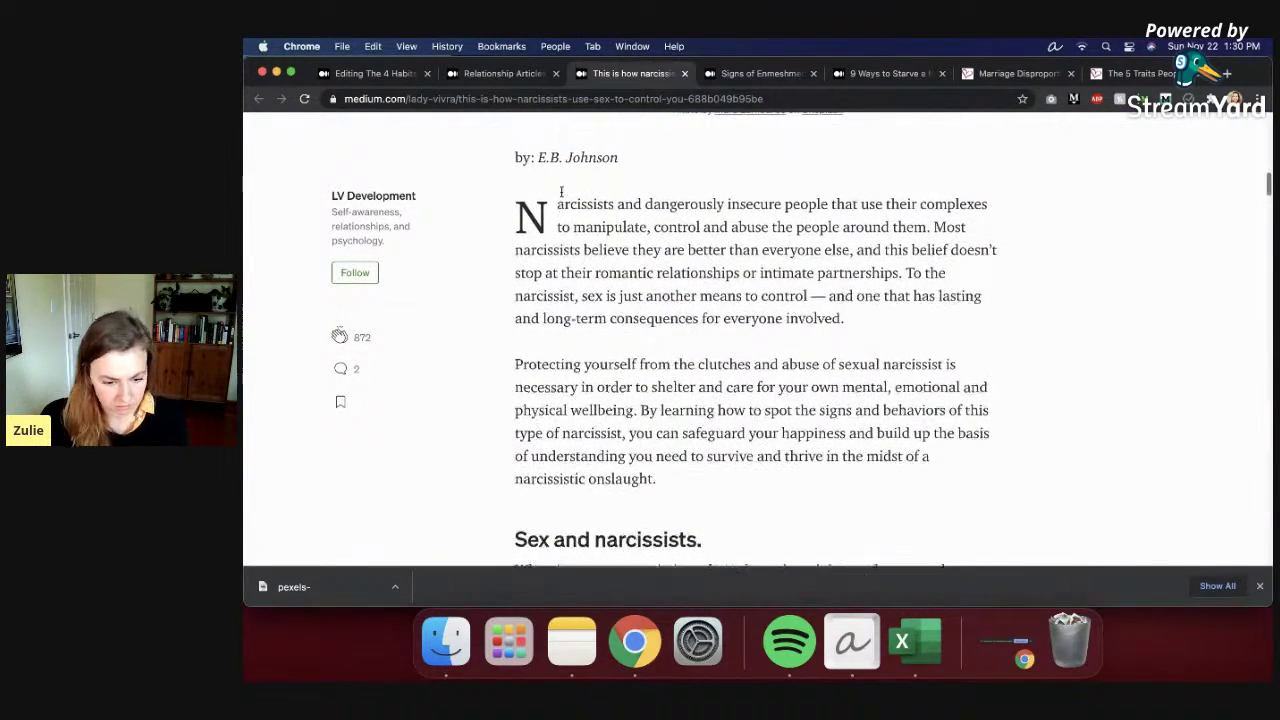
left_click(684, 73)
Step: Check which publication ran the story about signs of enmeshment and close it
scroll(518, 430, "down", 10)
scroll(506, 277, "up", 10)
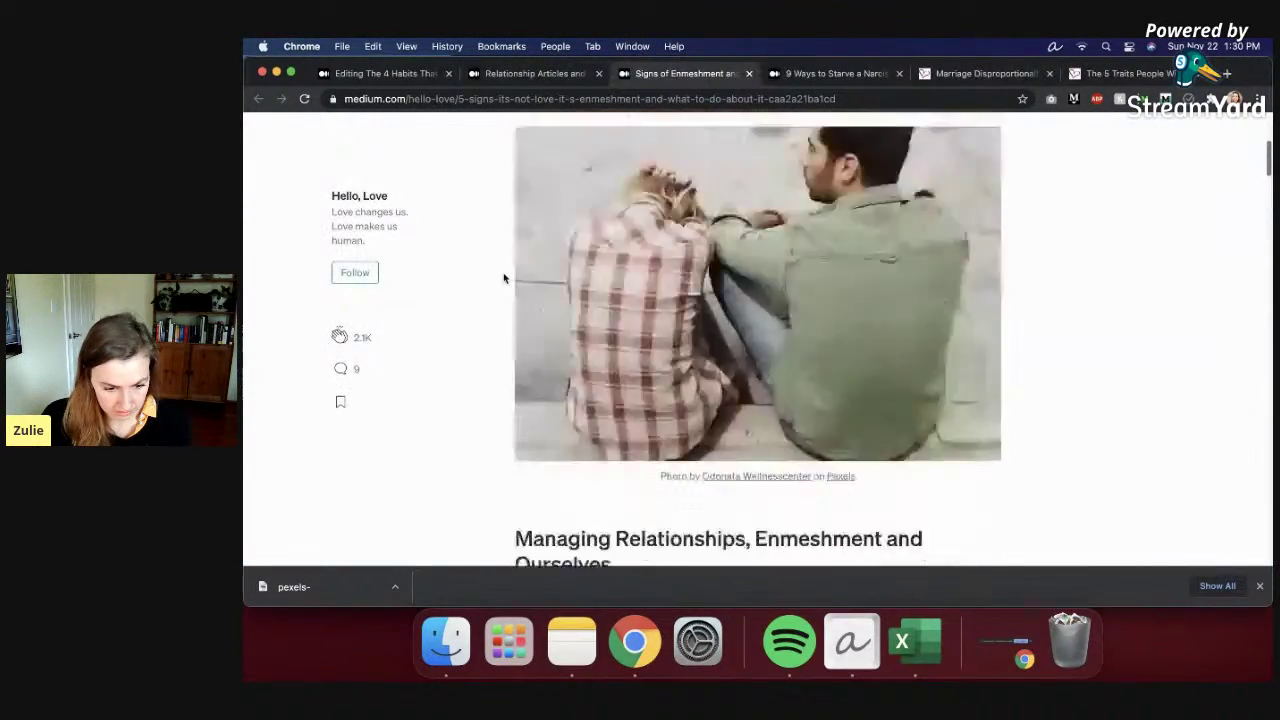
left_click(749, 73)
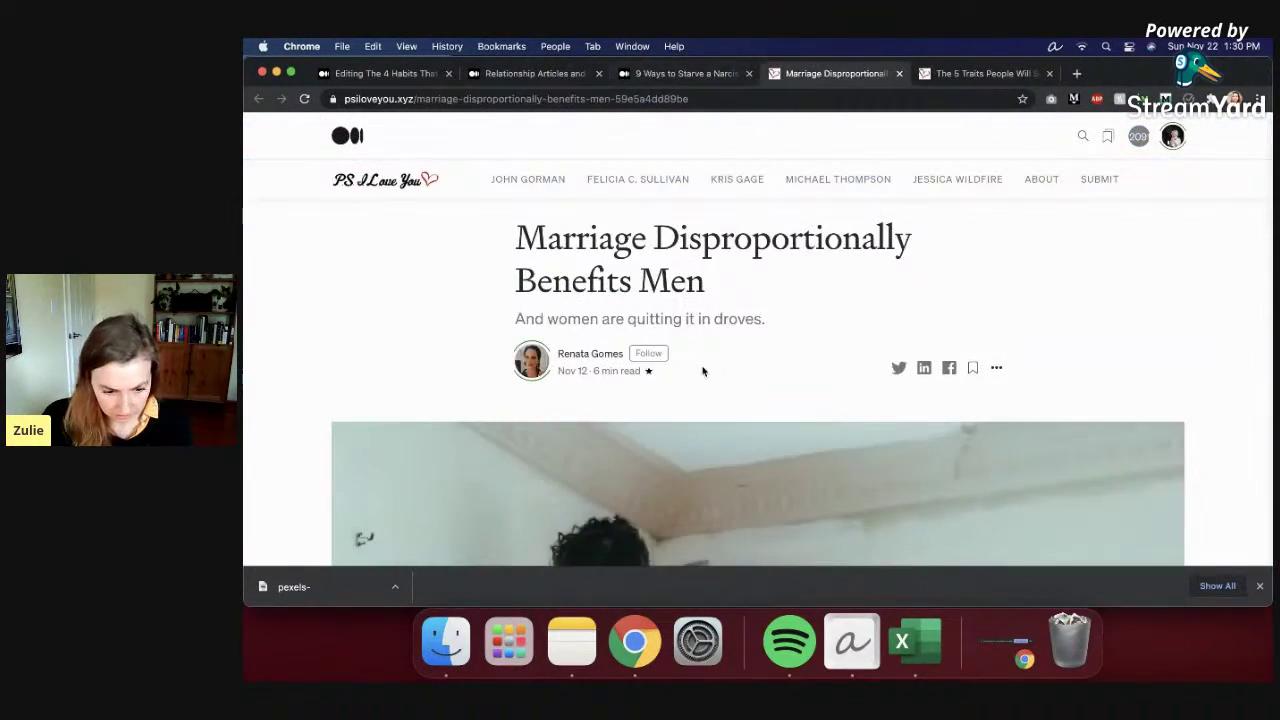
Step: Close the stories "Marriage Disproportionally Benefits Men" and "The 5 Traits People Will Secretly Adore You For", and view "9 Ways to Starve a Narcissist of Attention"
left_click(981, 73)
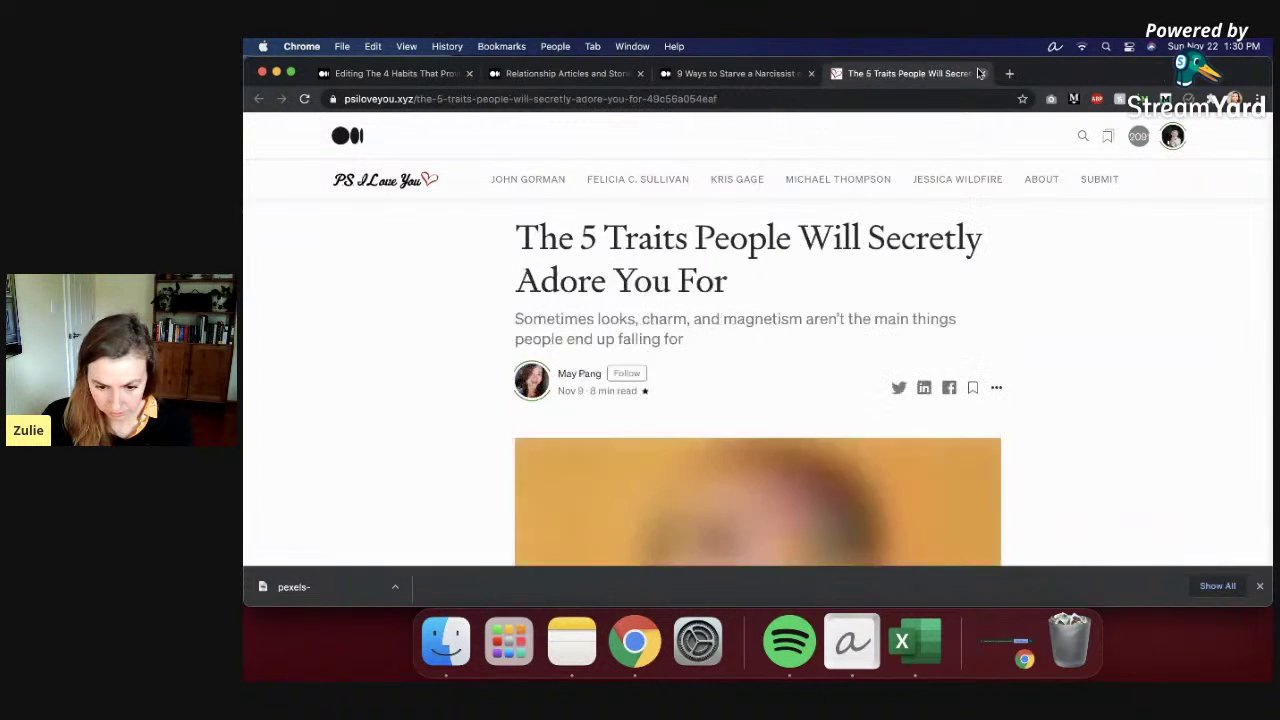
left_click(981, 73)
left_click(775, 73)
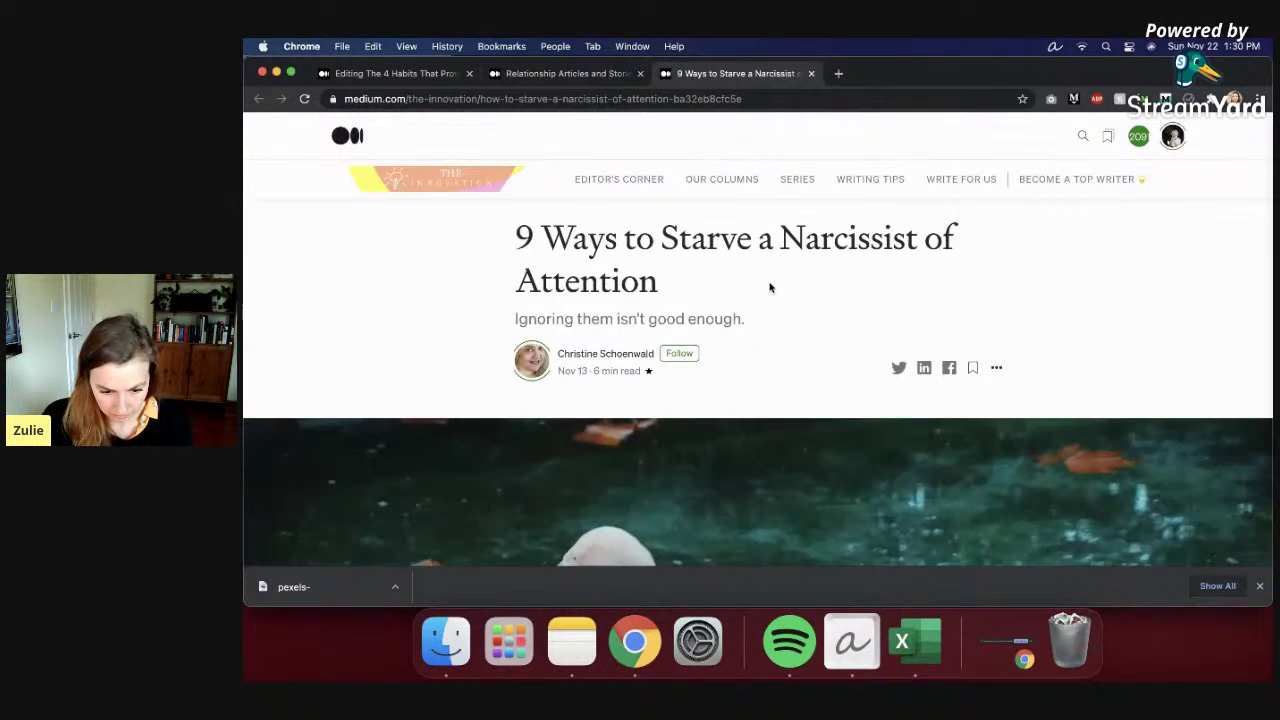
Step: Close the story "9 Ways to Starve a Narcissist of Attention" and return to the title and subtitle of the article draft
left_click(545, 76)
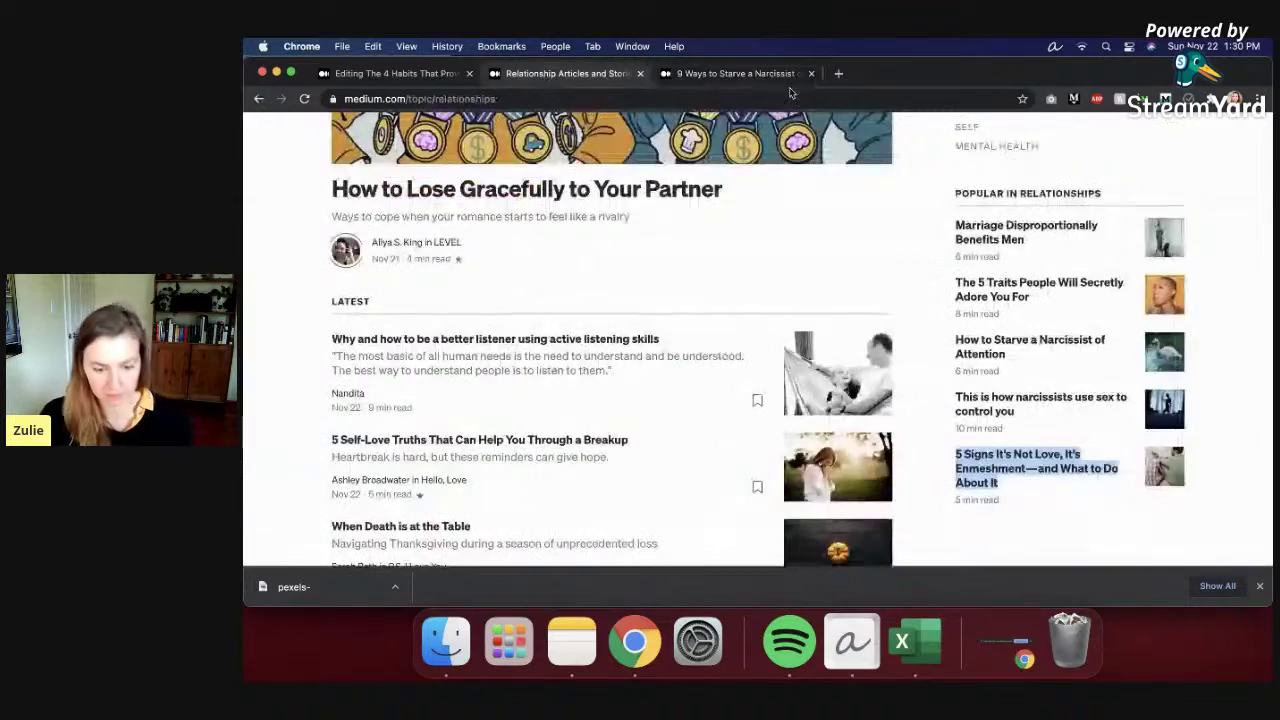
left_click(811, 73)
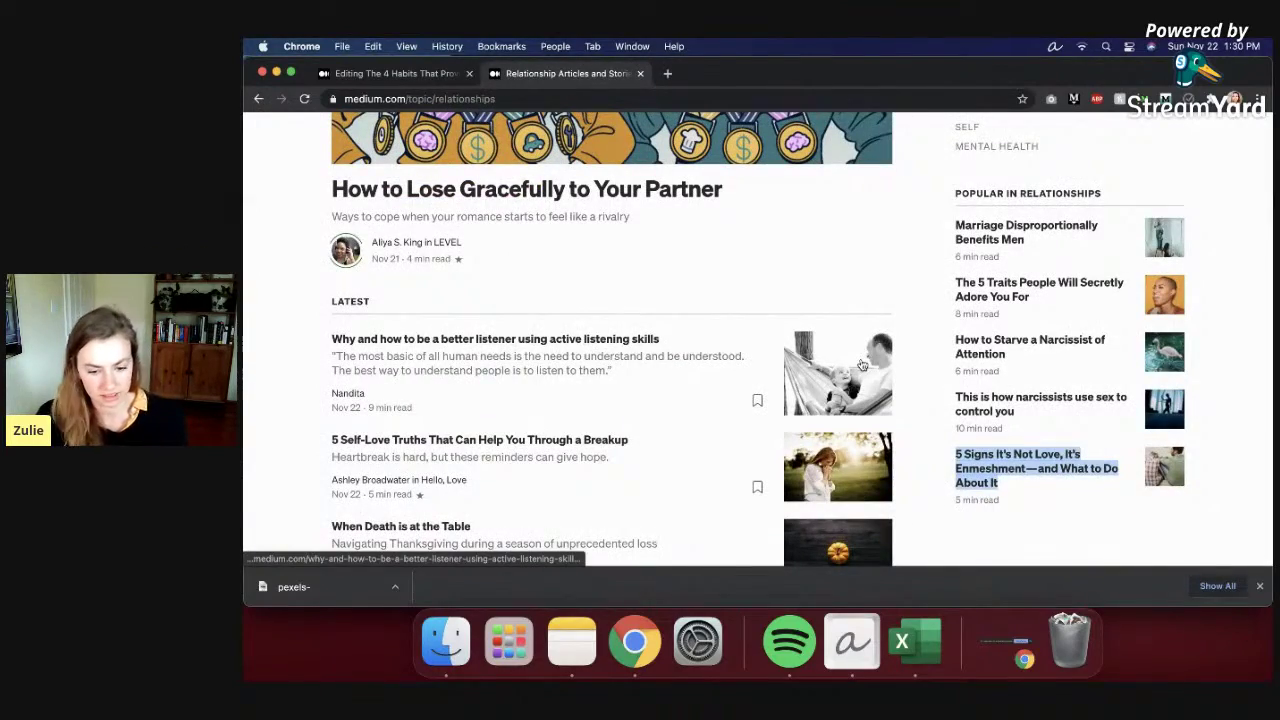
scroll(635, 424, "up", 5)
scroll(635, 424, "down", 3)
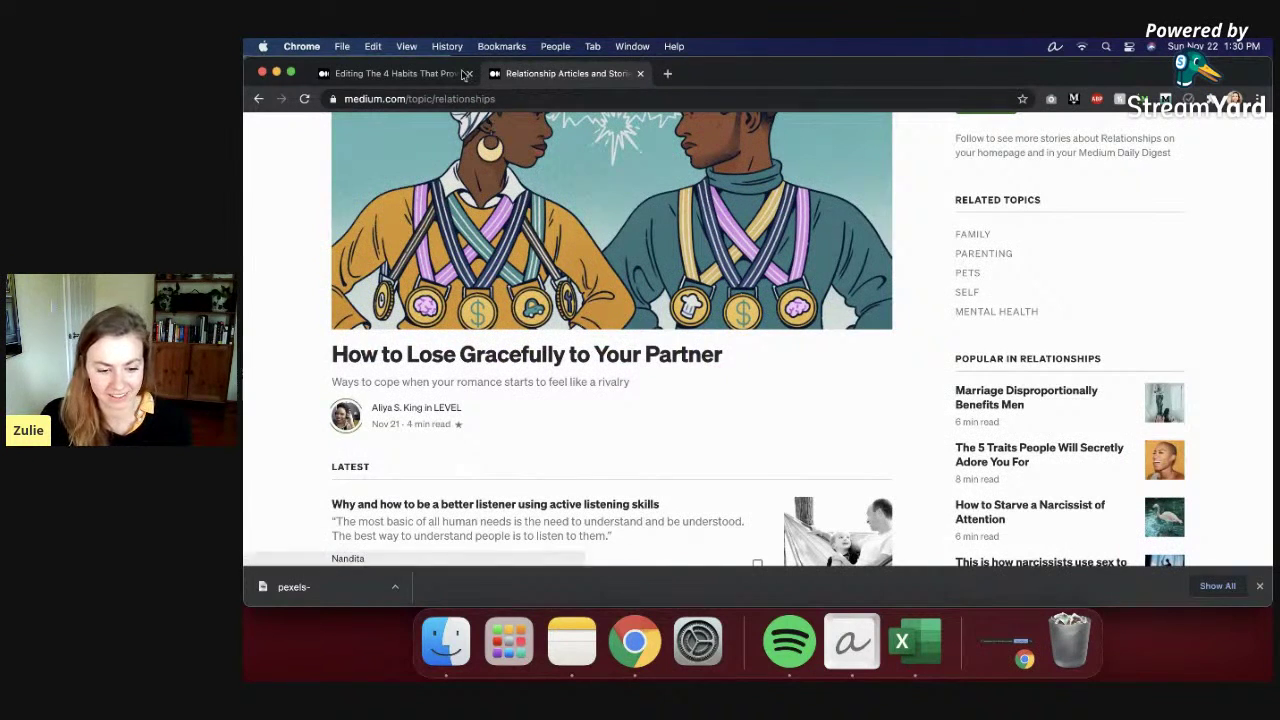
left_click(428, 74)
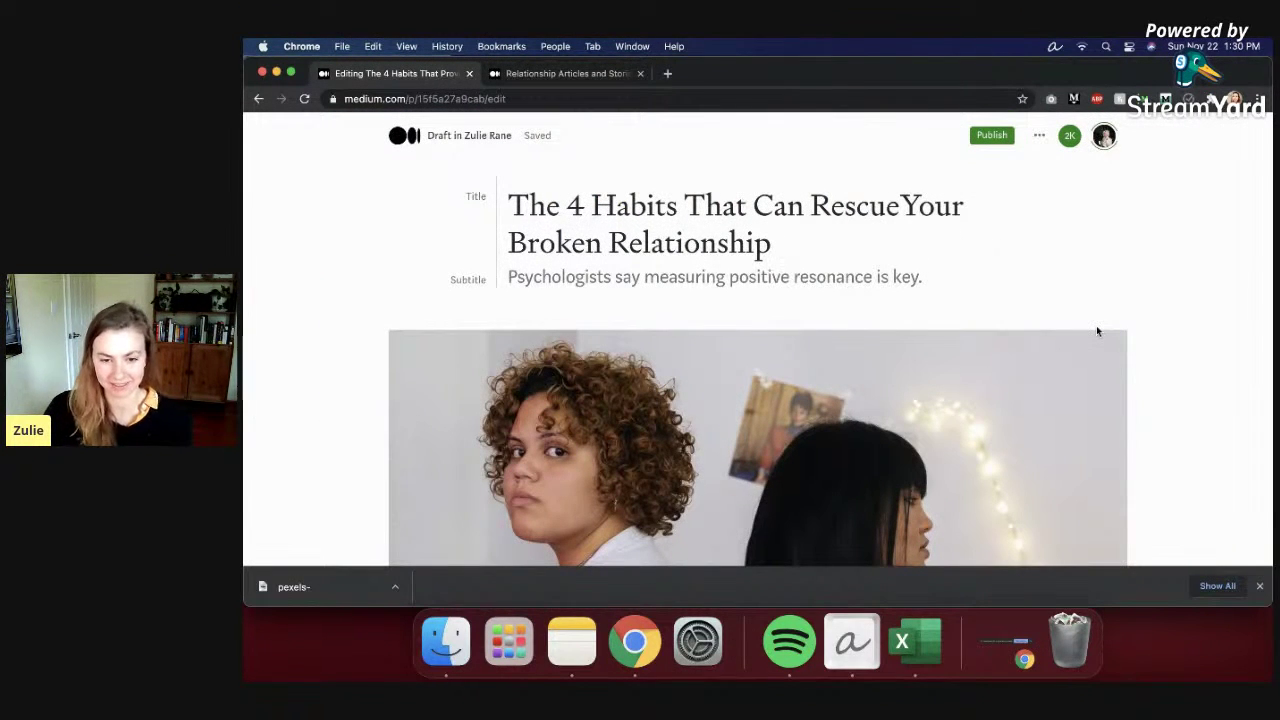
scroll(1082, 297, "down", 3)
scroll(1083, 300, "up", 3)
left_click(973, 277)
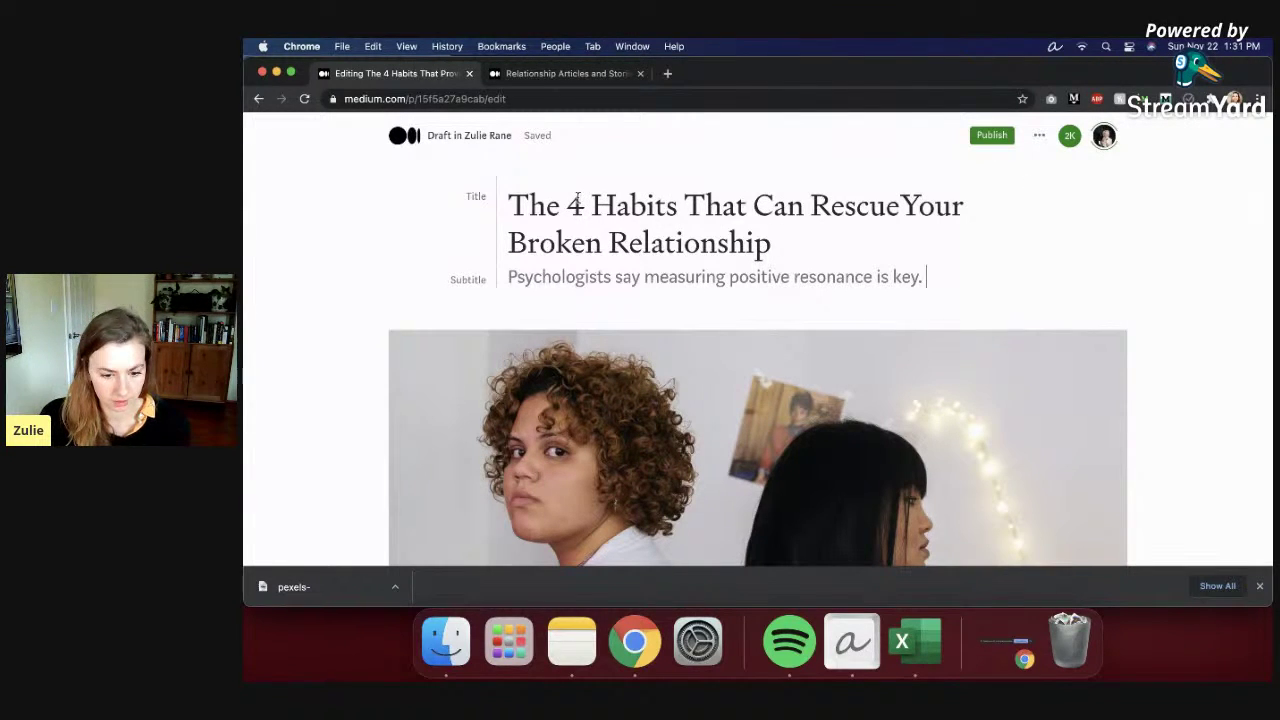
Step: Search Google for "submit to hello love" and open the result announcing "Hello, Love" as a new publication on Medium
left_click(566, 82)
left_click(545, 98)
type("submit to")
key("Return")
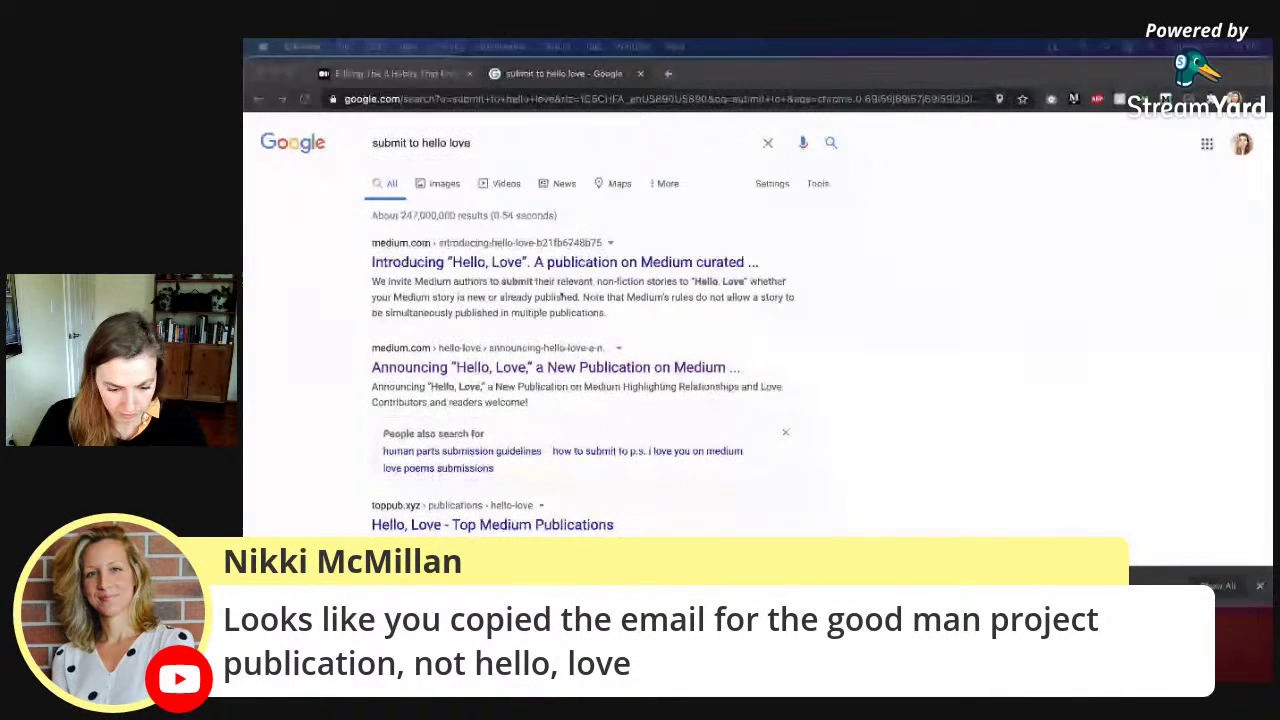
left_click(603, 370)
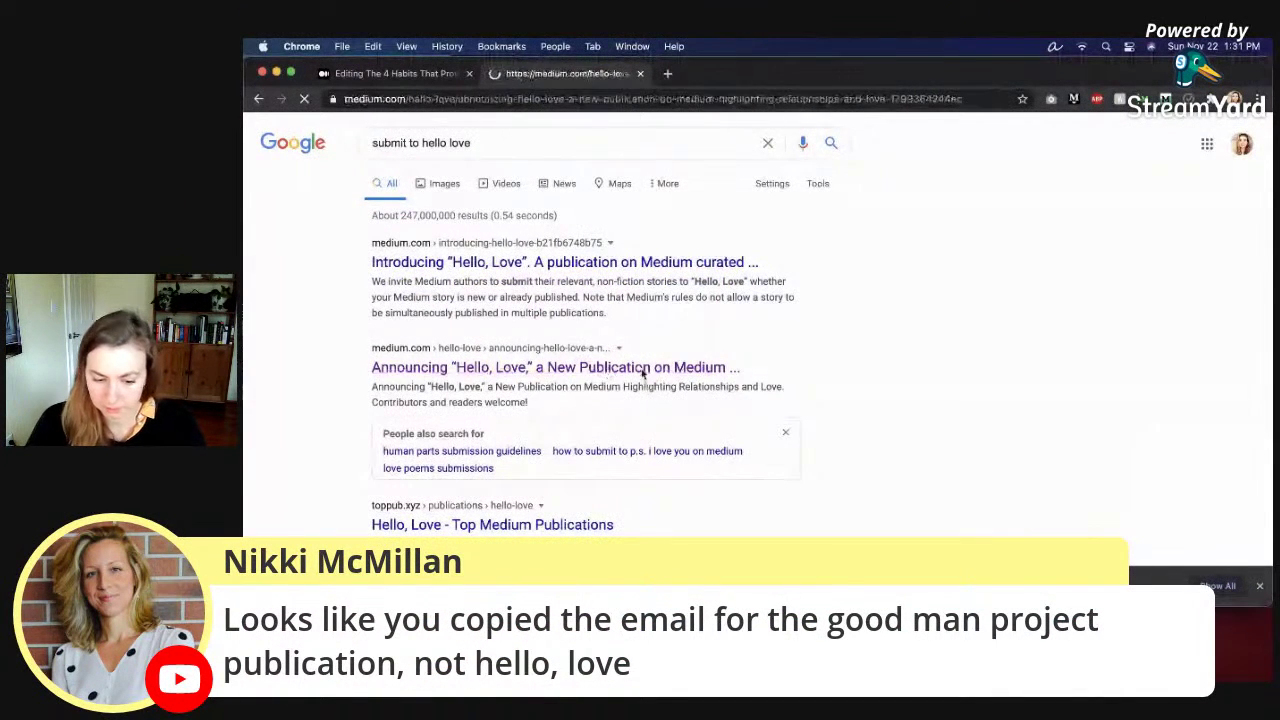
Step: Look through the "Hello, Love" announcement, open The Good Men Project's invitation to write for them, and close the announcement
scroll(712, 386, "down", 10)
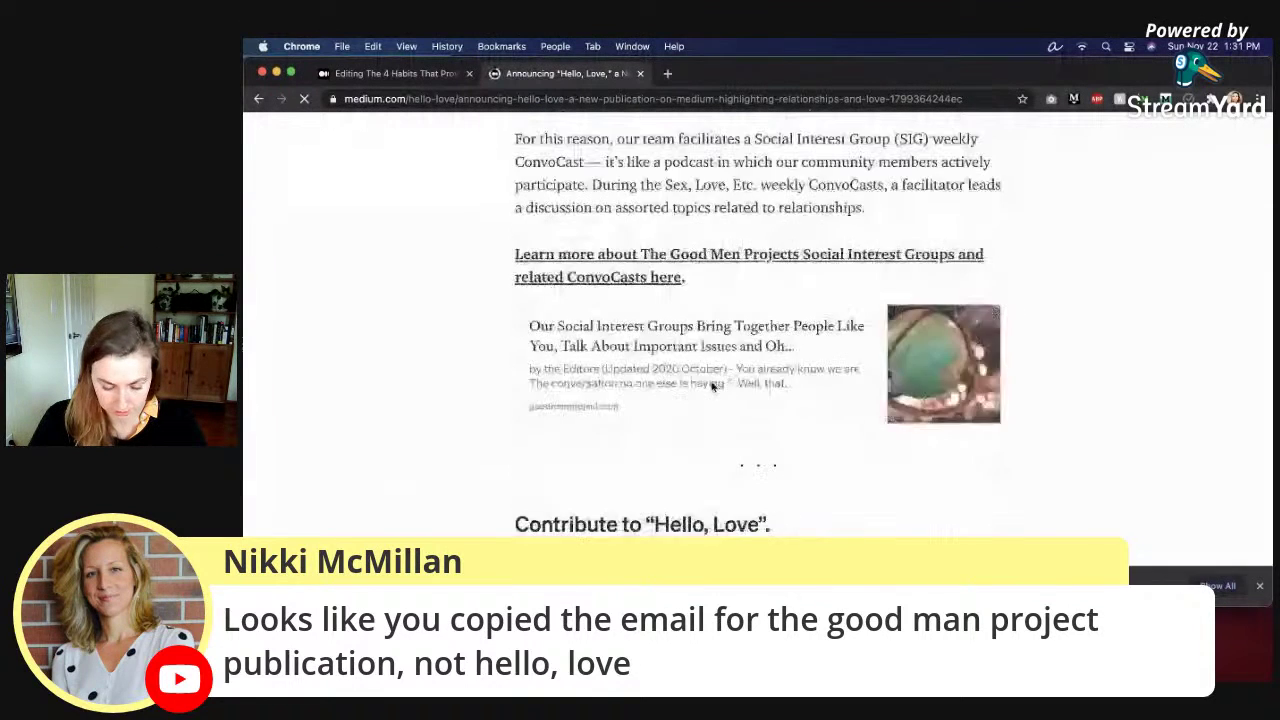
scroll(672, 370, "up", 2)
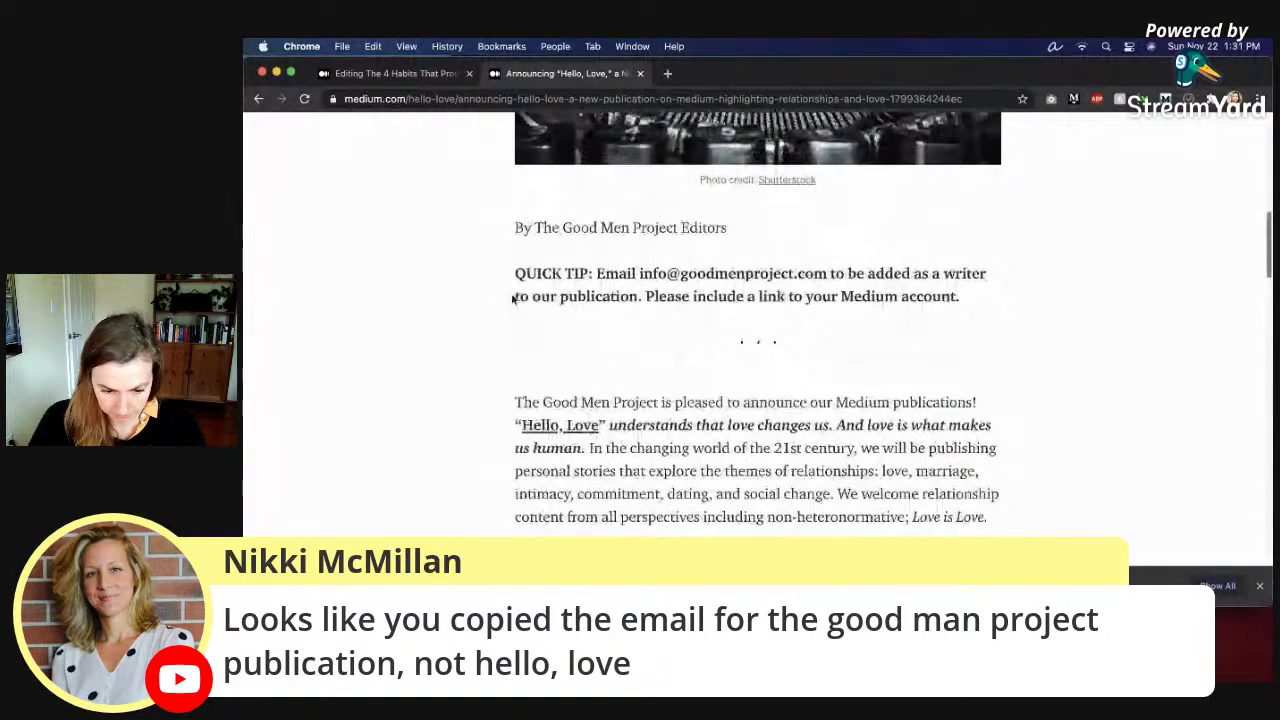
scroll(675, 463, "down", 10)
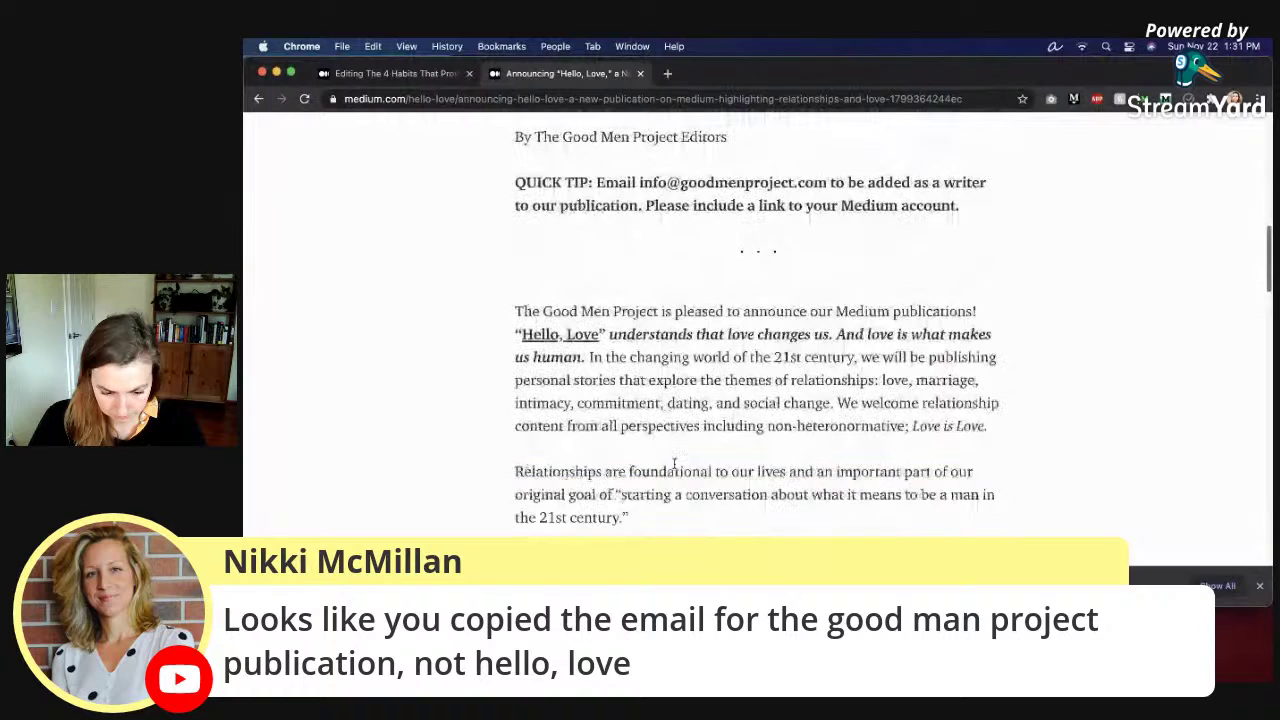
left_click(666, 363)
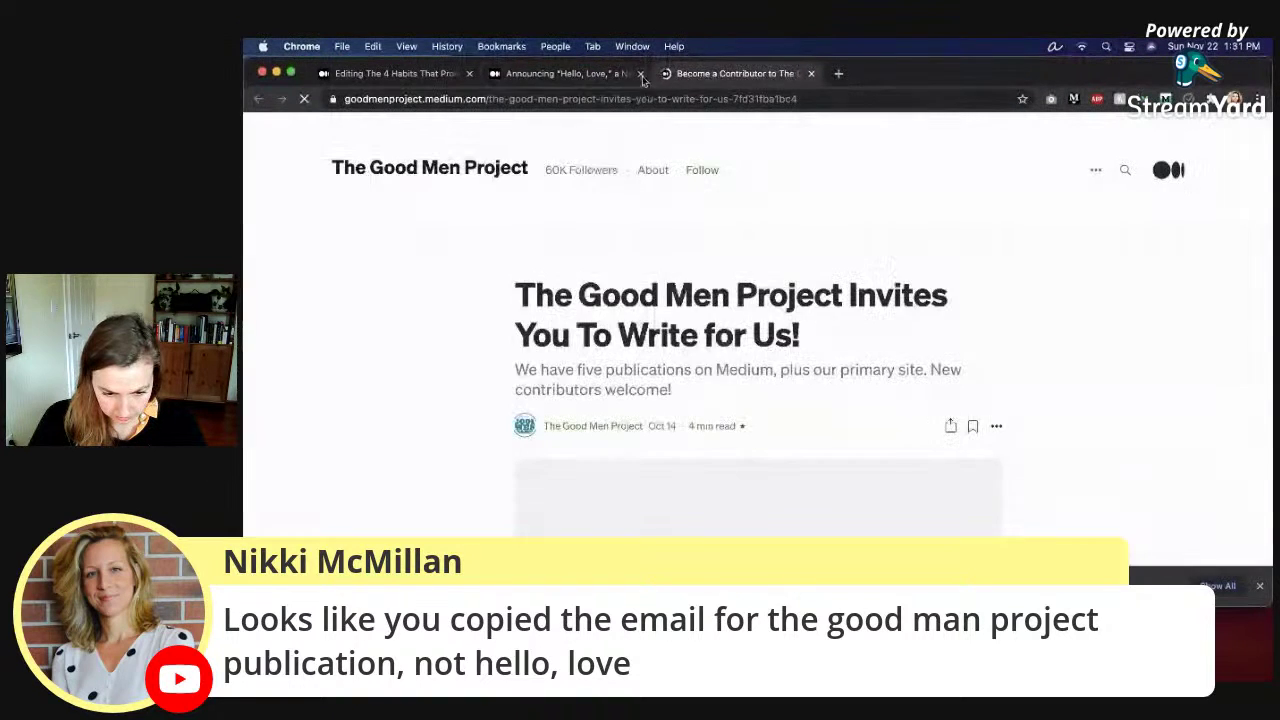
left_click(641, 74)
Step: Check The Good Men Project invitation's quick tip for the contact e-mail and the details needed to be added as a writer
scroll(679, 346, "down", 8)
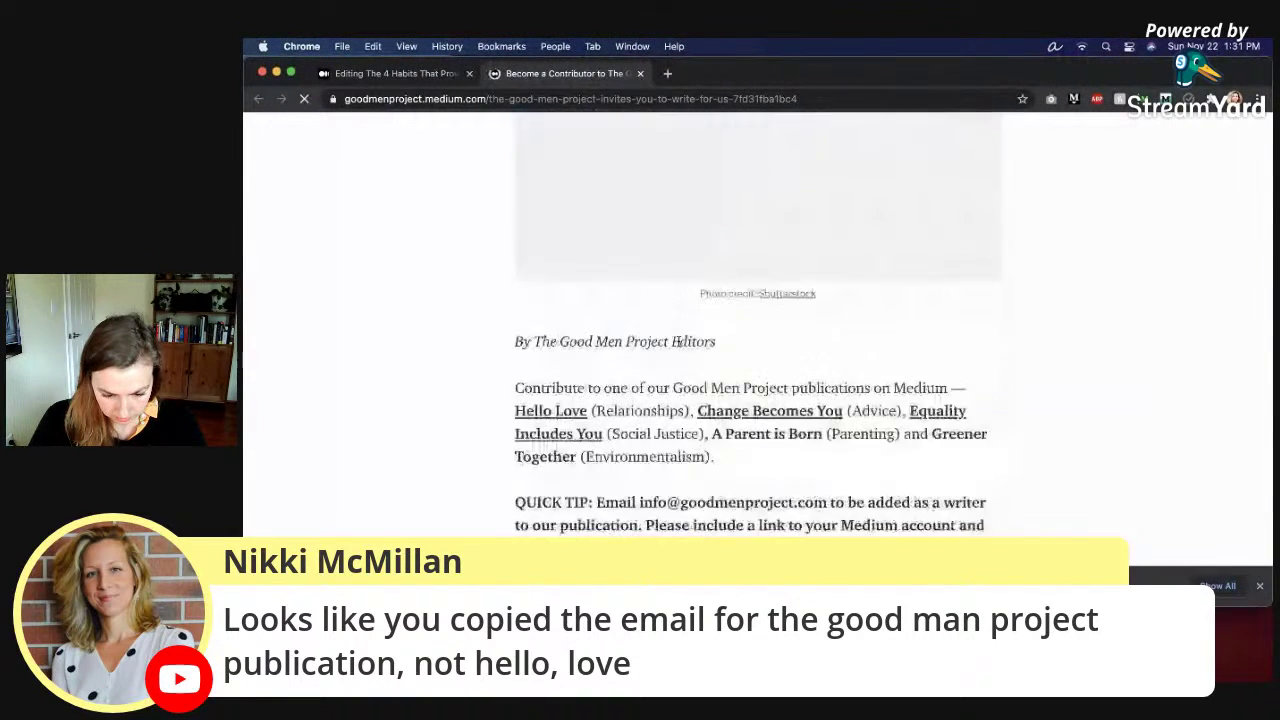
scroll(679, 346, "down", 1)
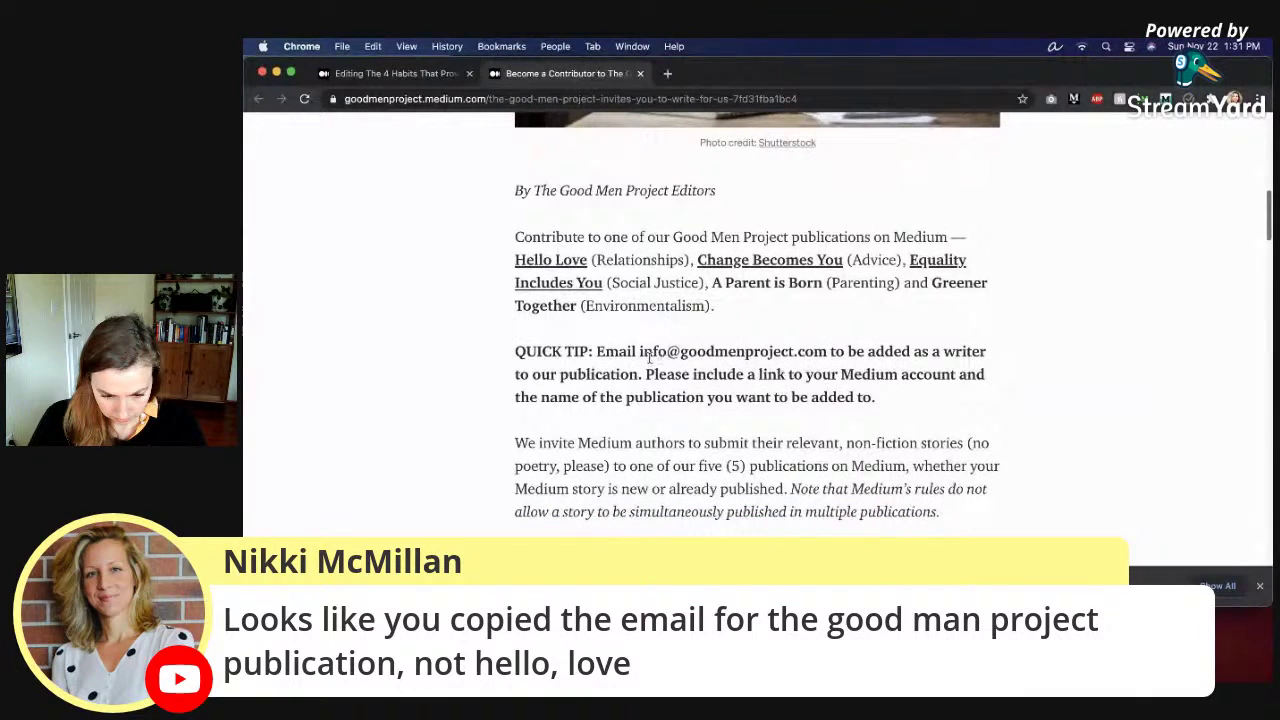
left_click_drag(640, 352, 813, 350)
left_click(870, 391)
scroll(871, 393, "down", 2)
scroll(944, 401, "down", 5)
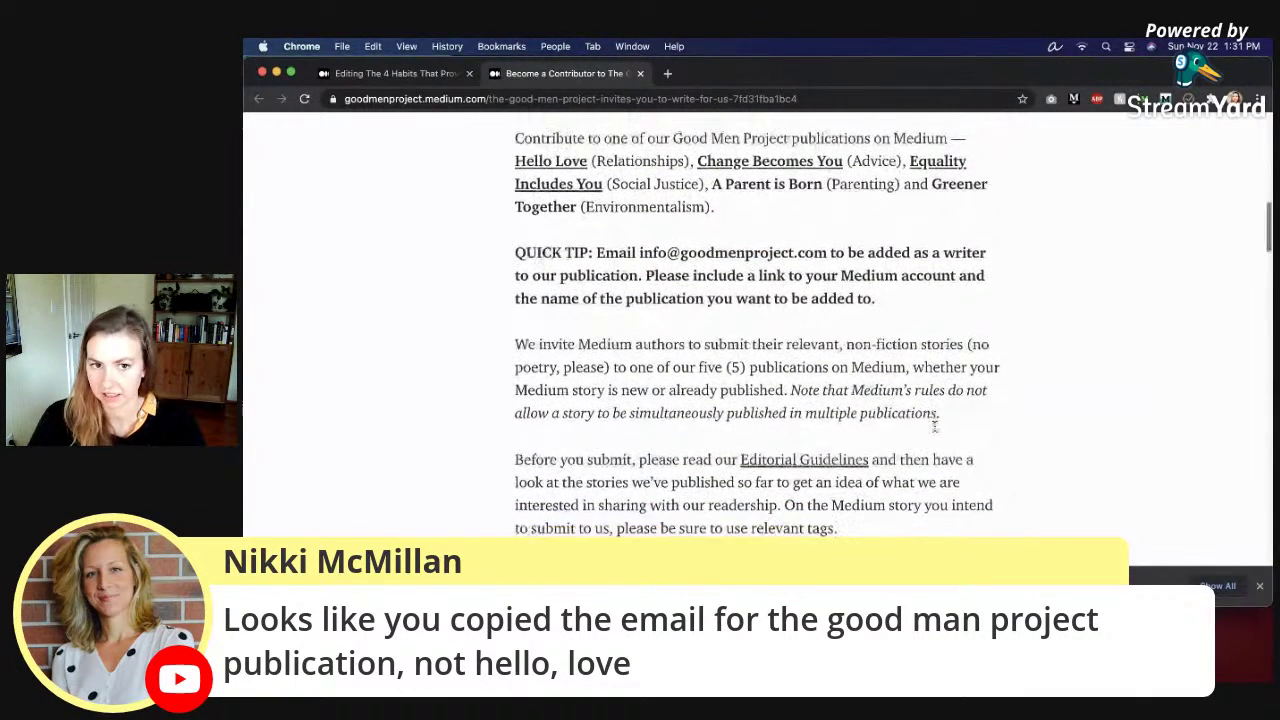
Step: Read the instructions under "To submit to one of our publications" and close the invitation page
scroll(936, 431, "down", 15)
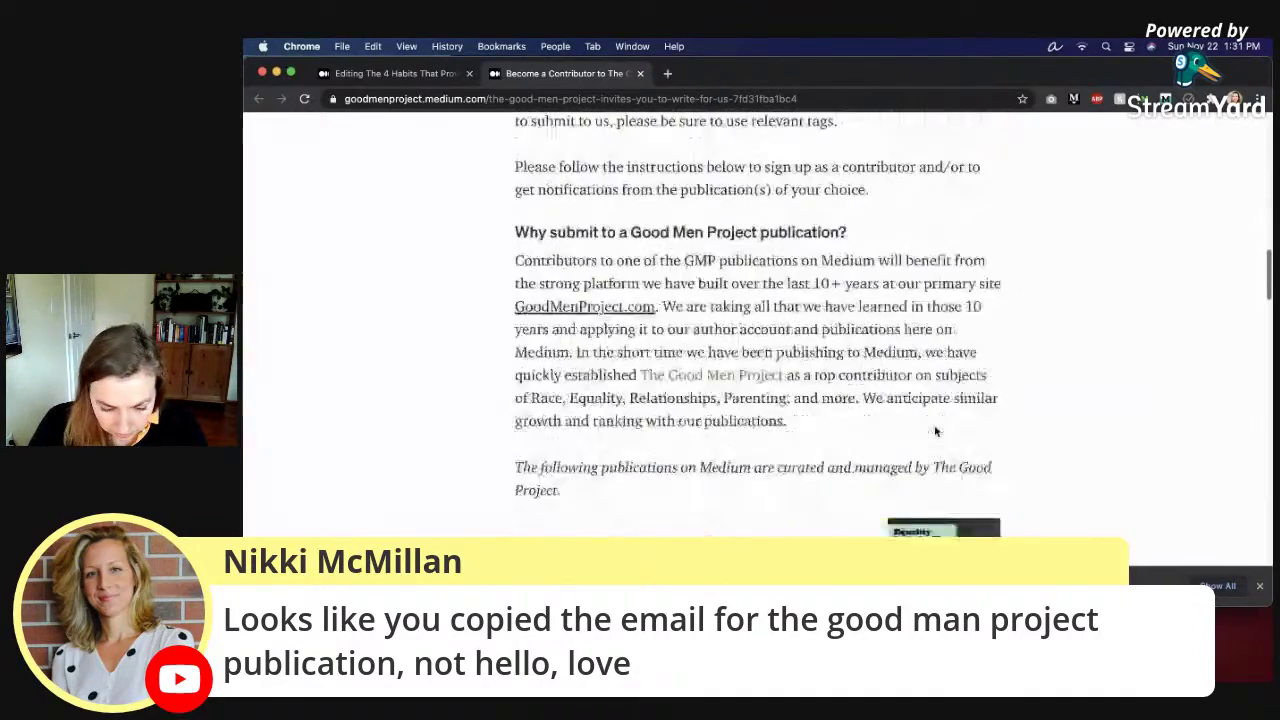
scroll(936, 431, "down", 14)
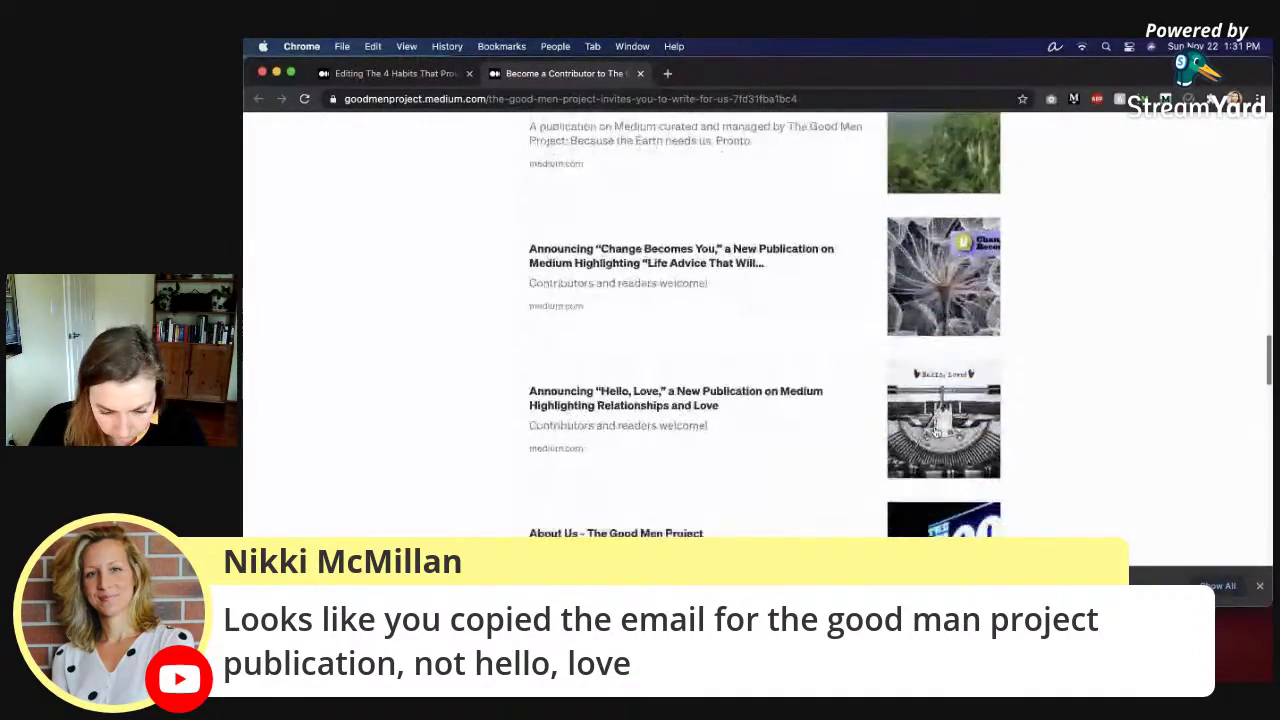
scroll(935, 427, "down", 2)
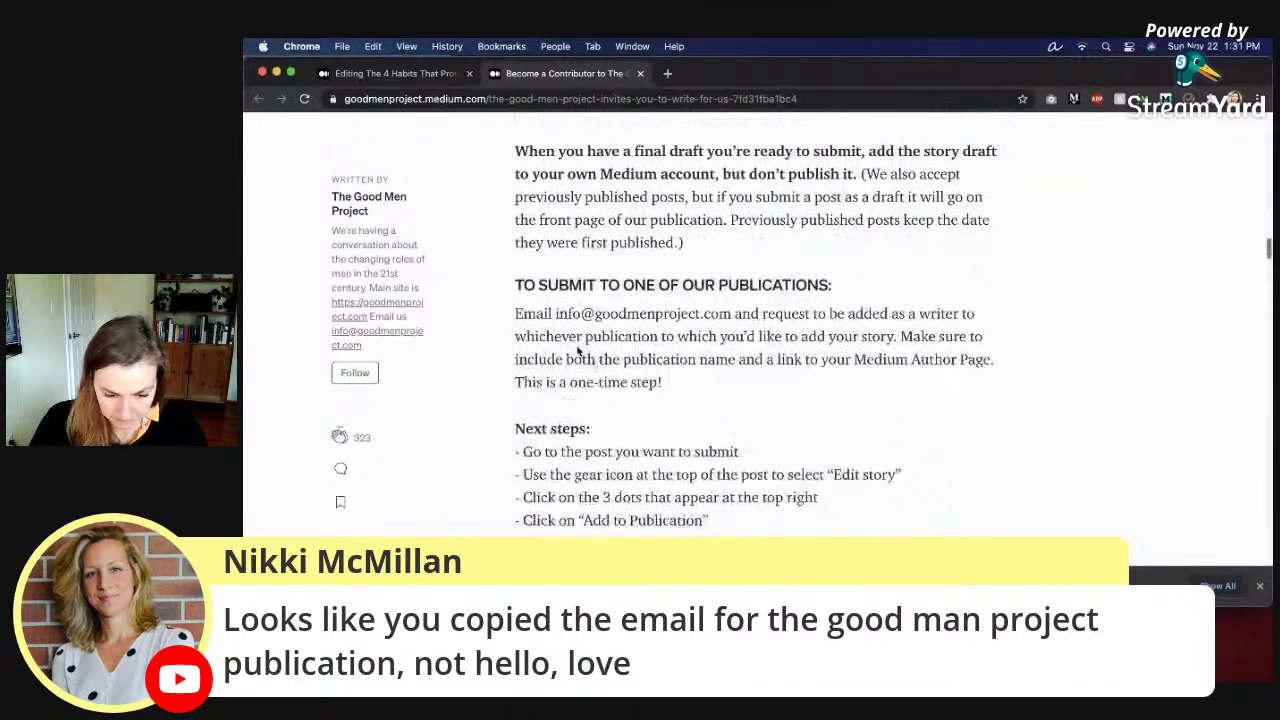
left_click_drag(516, 314, 658, 337)
left_click(705, 399)
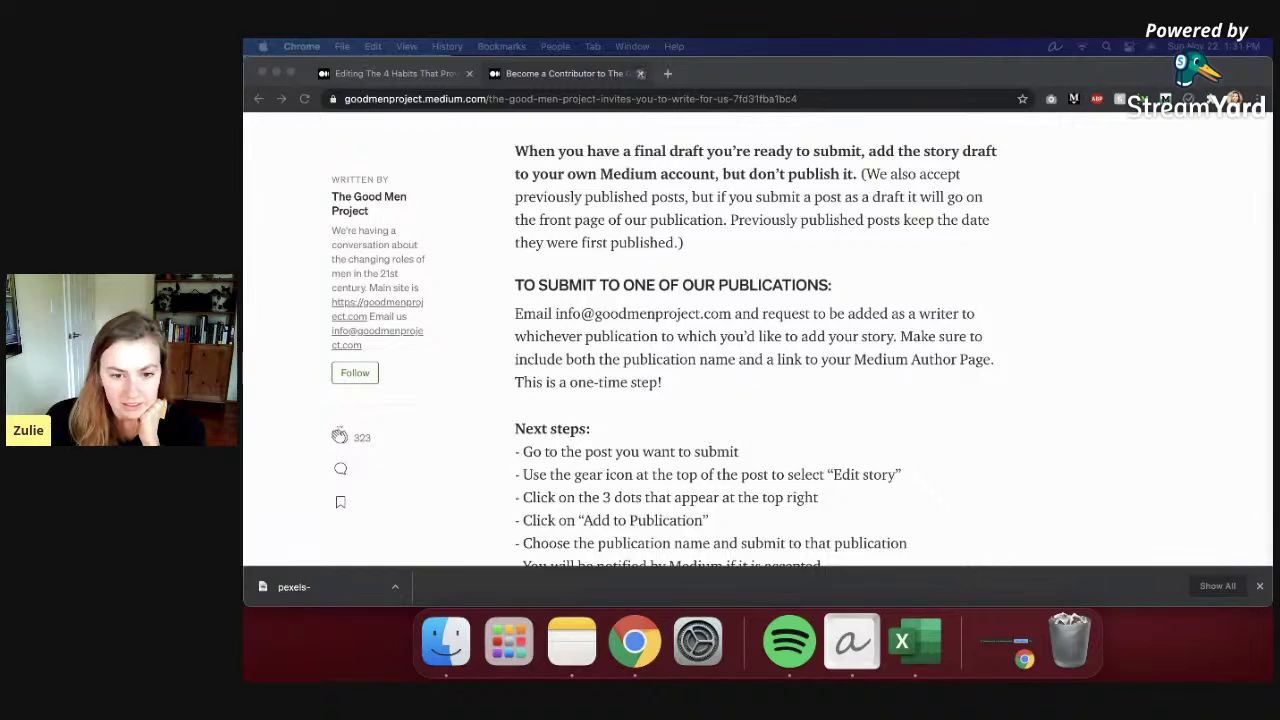
left_click(641, 74)
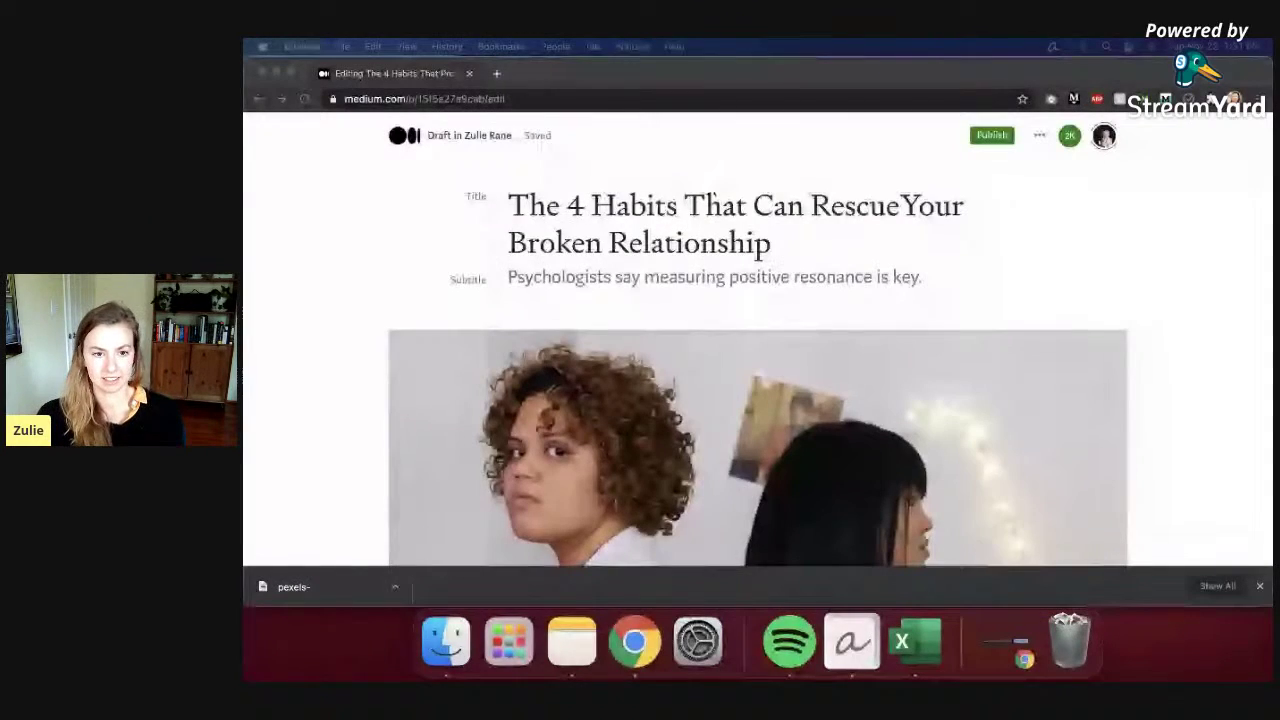